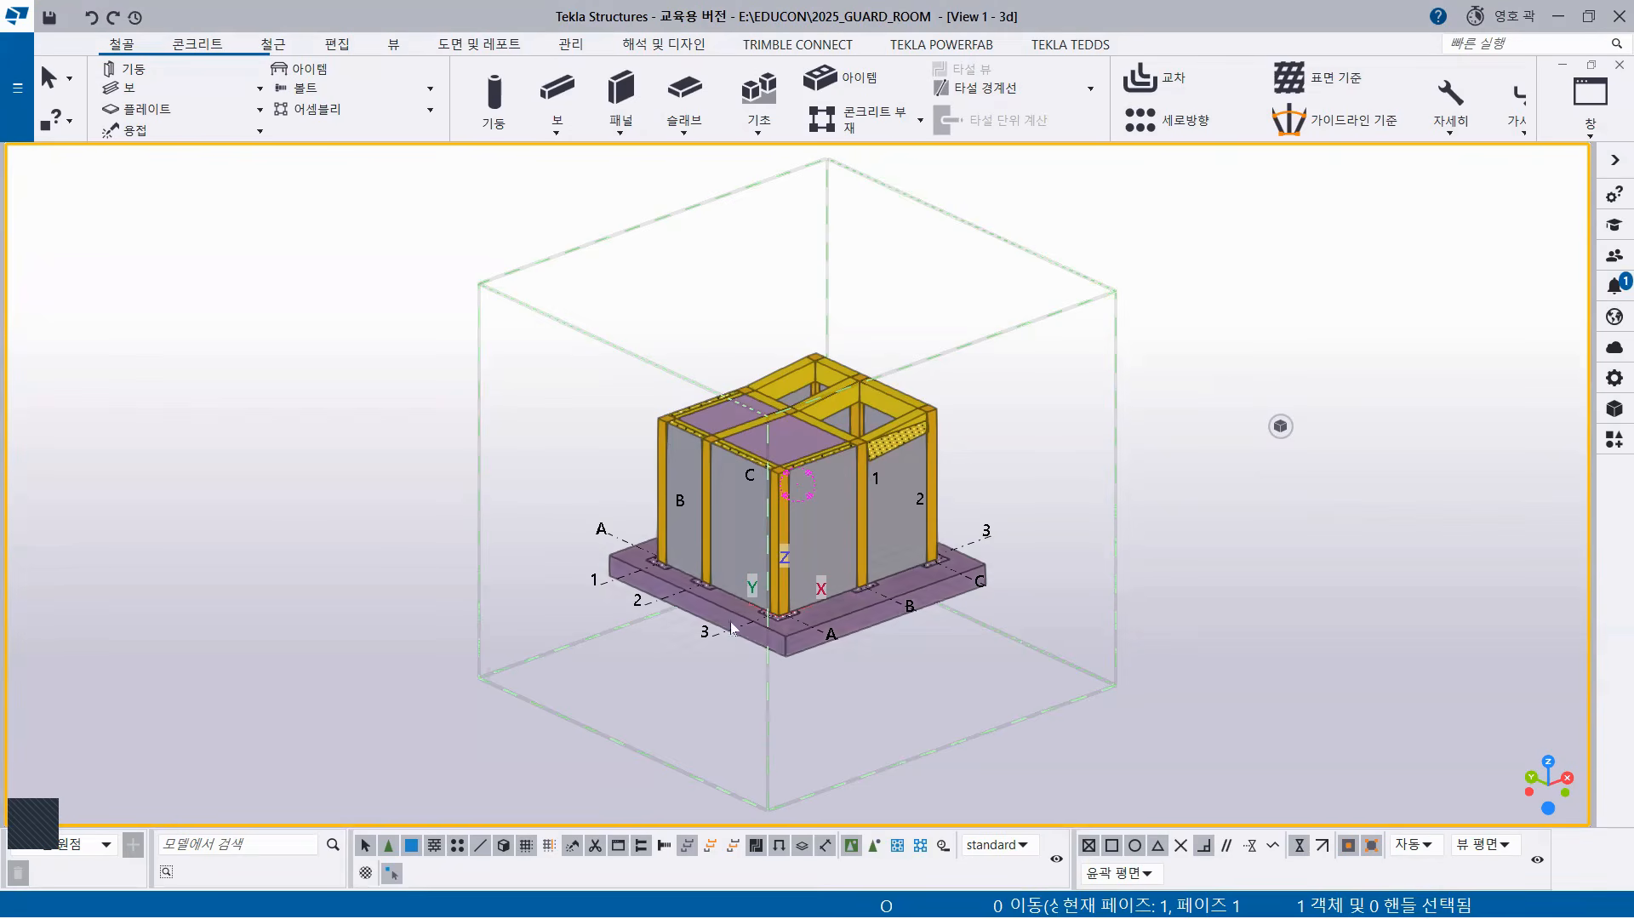
# Run a clash check on the members around the grid C/3 corner and close the results without saving the session.
pyautogui.scroll(2, 872, 576)
pyautogui.scroll(1, 846, 557)
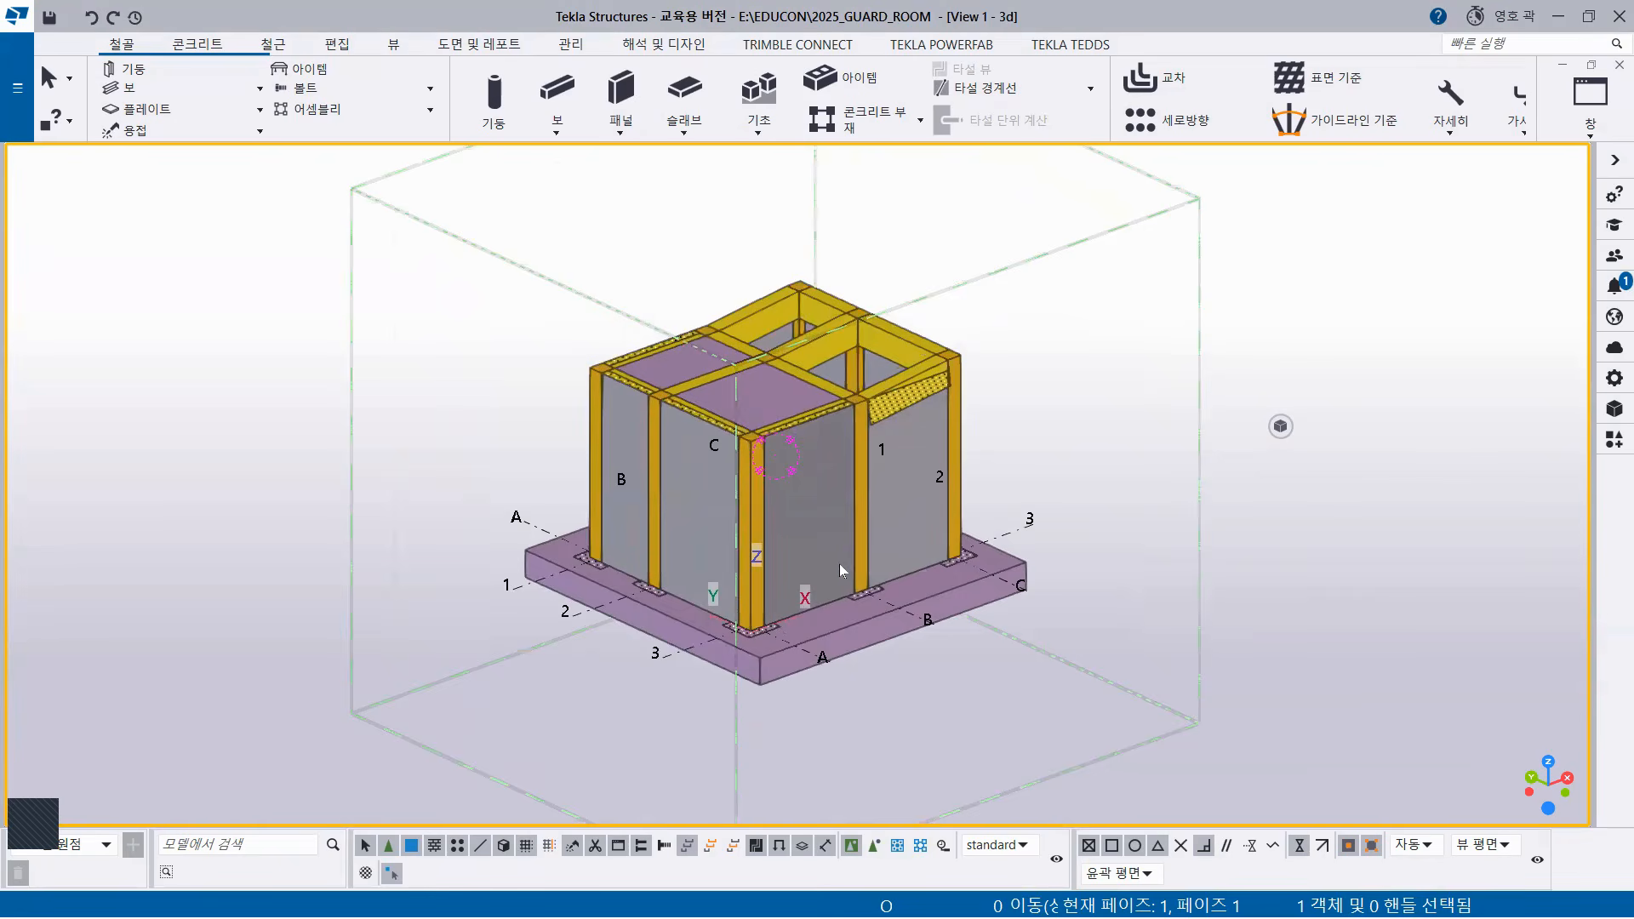
pyautogui.moveTo(800, 557)
pyautogui.keyDown('ctrl'); pyautogui.mouseDown(button='middle')
pyautogui.moveTo(804, 378)
pyautogui.moveTo(825, 552)
pyautogui.moveTo(781, 561)
pyautogui.mouseUp(button='middle'); pyautogui.keyUp('ctrl')
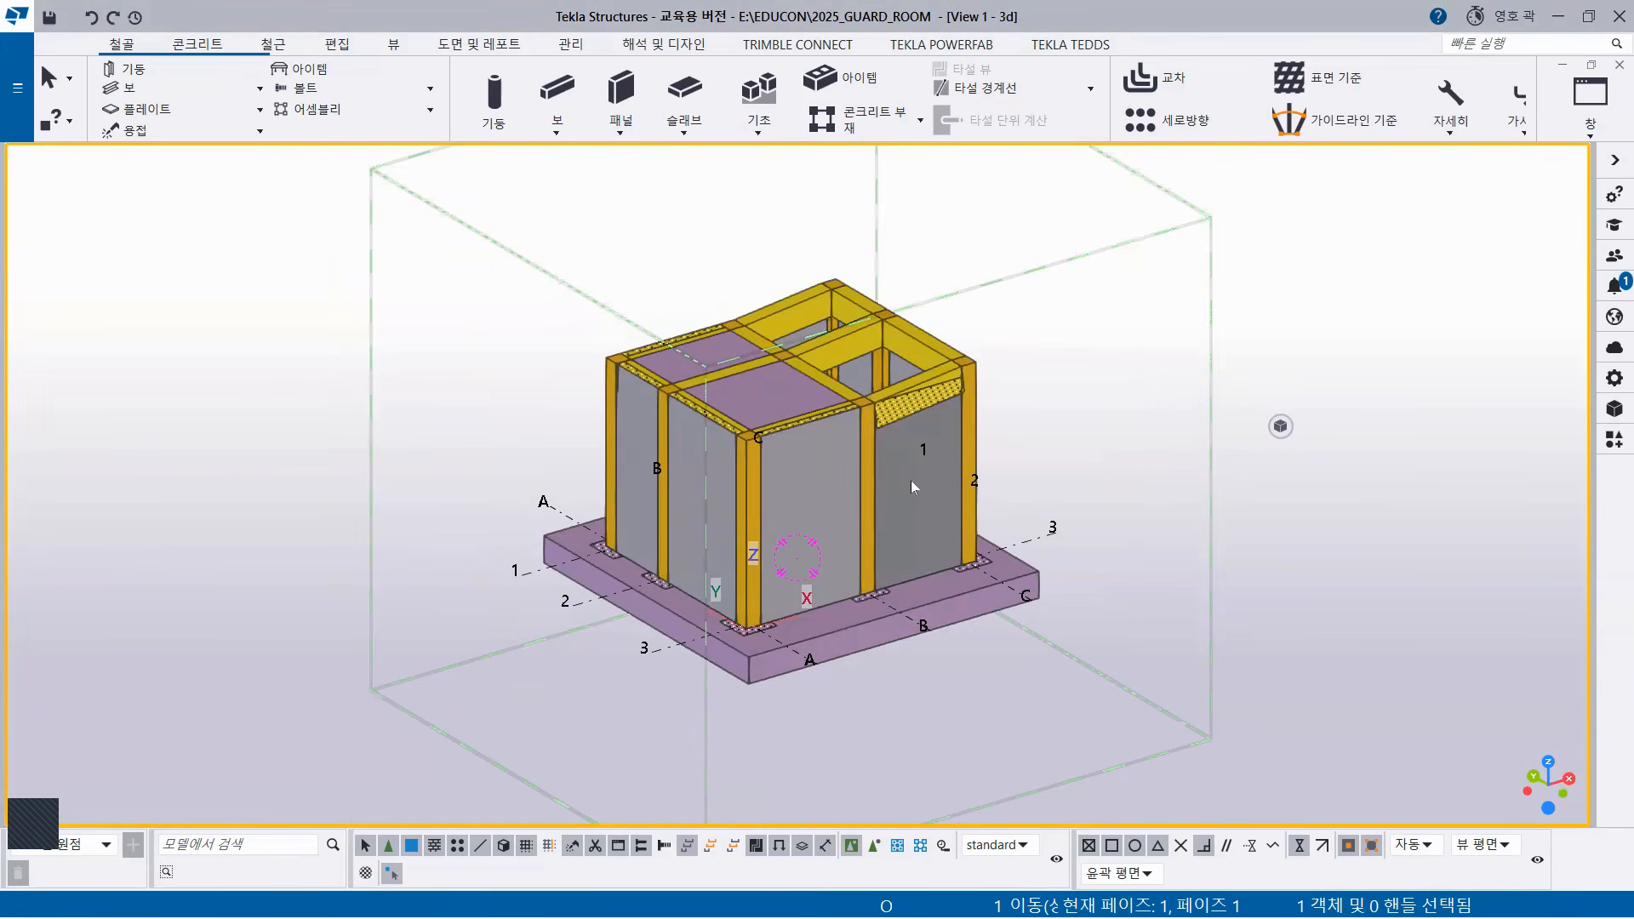
pyautogui.scroll(3, 790, 408)
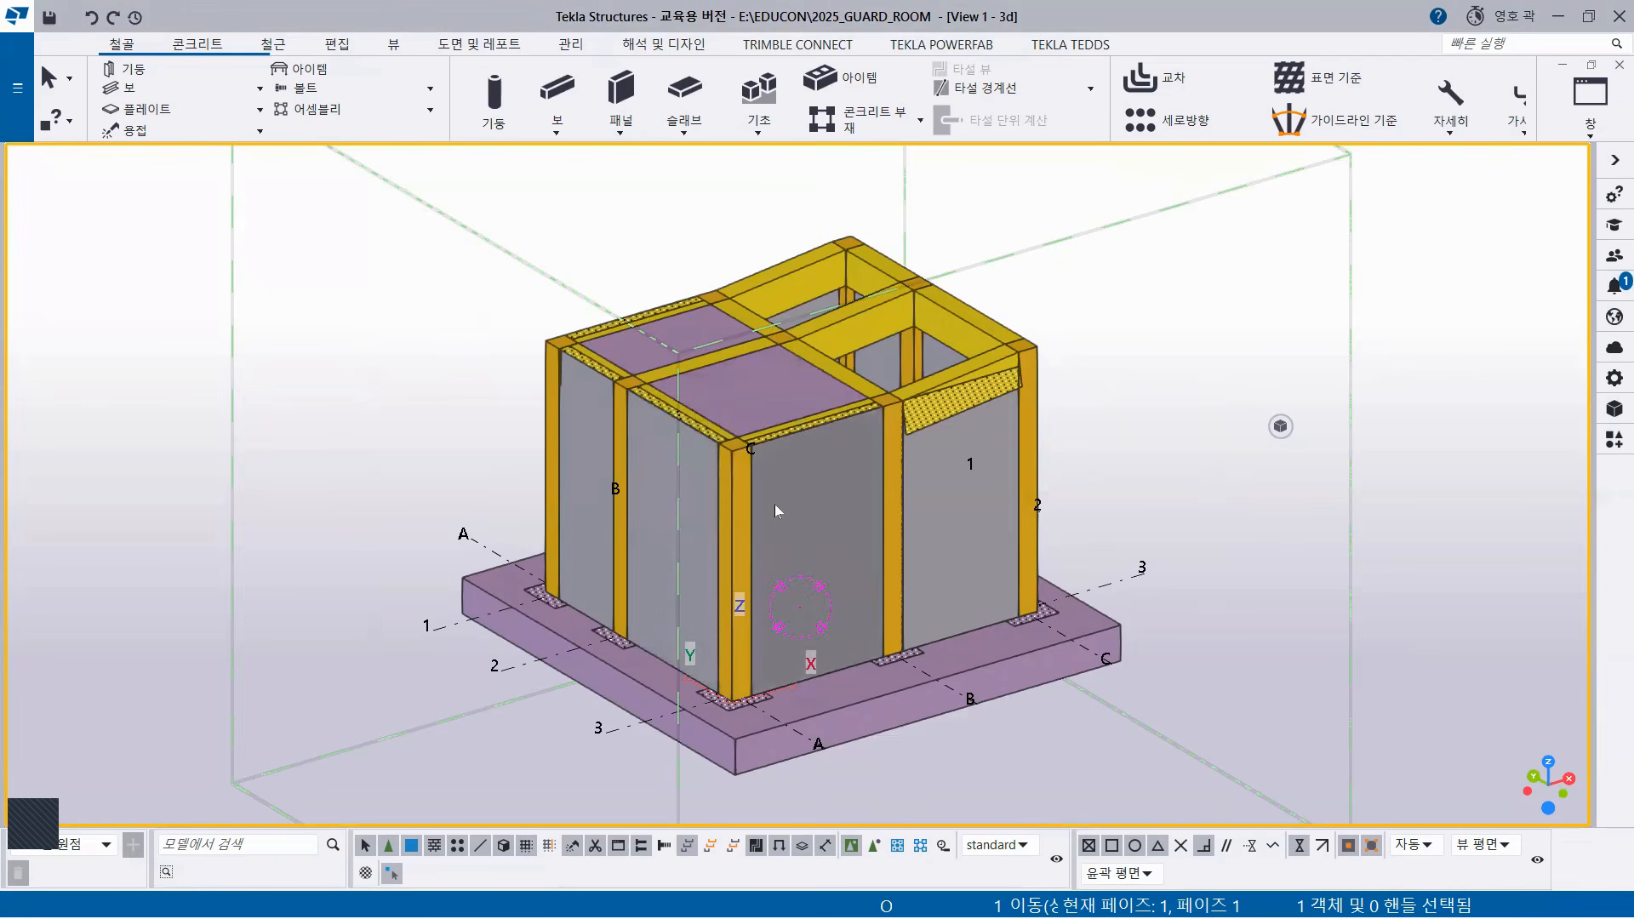
pyautogui.moveTo(1088, 441); pyautogui.dragTo(979, 338)
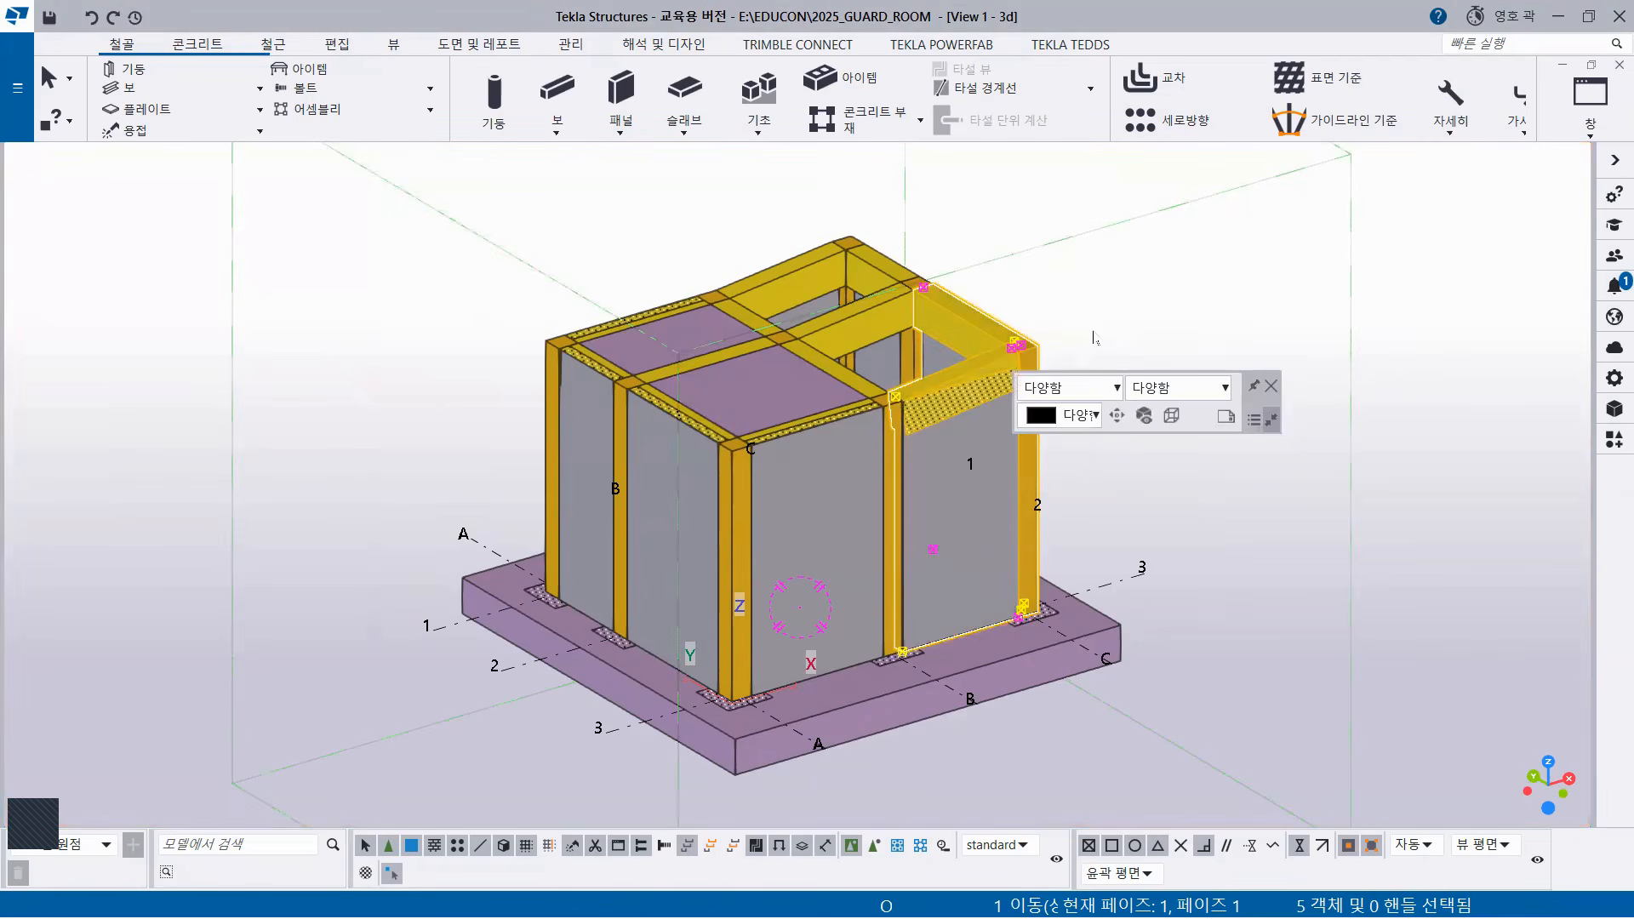
pyautogui.rightClick(1110, 272)
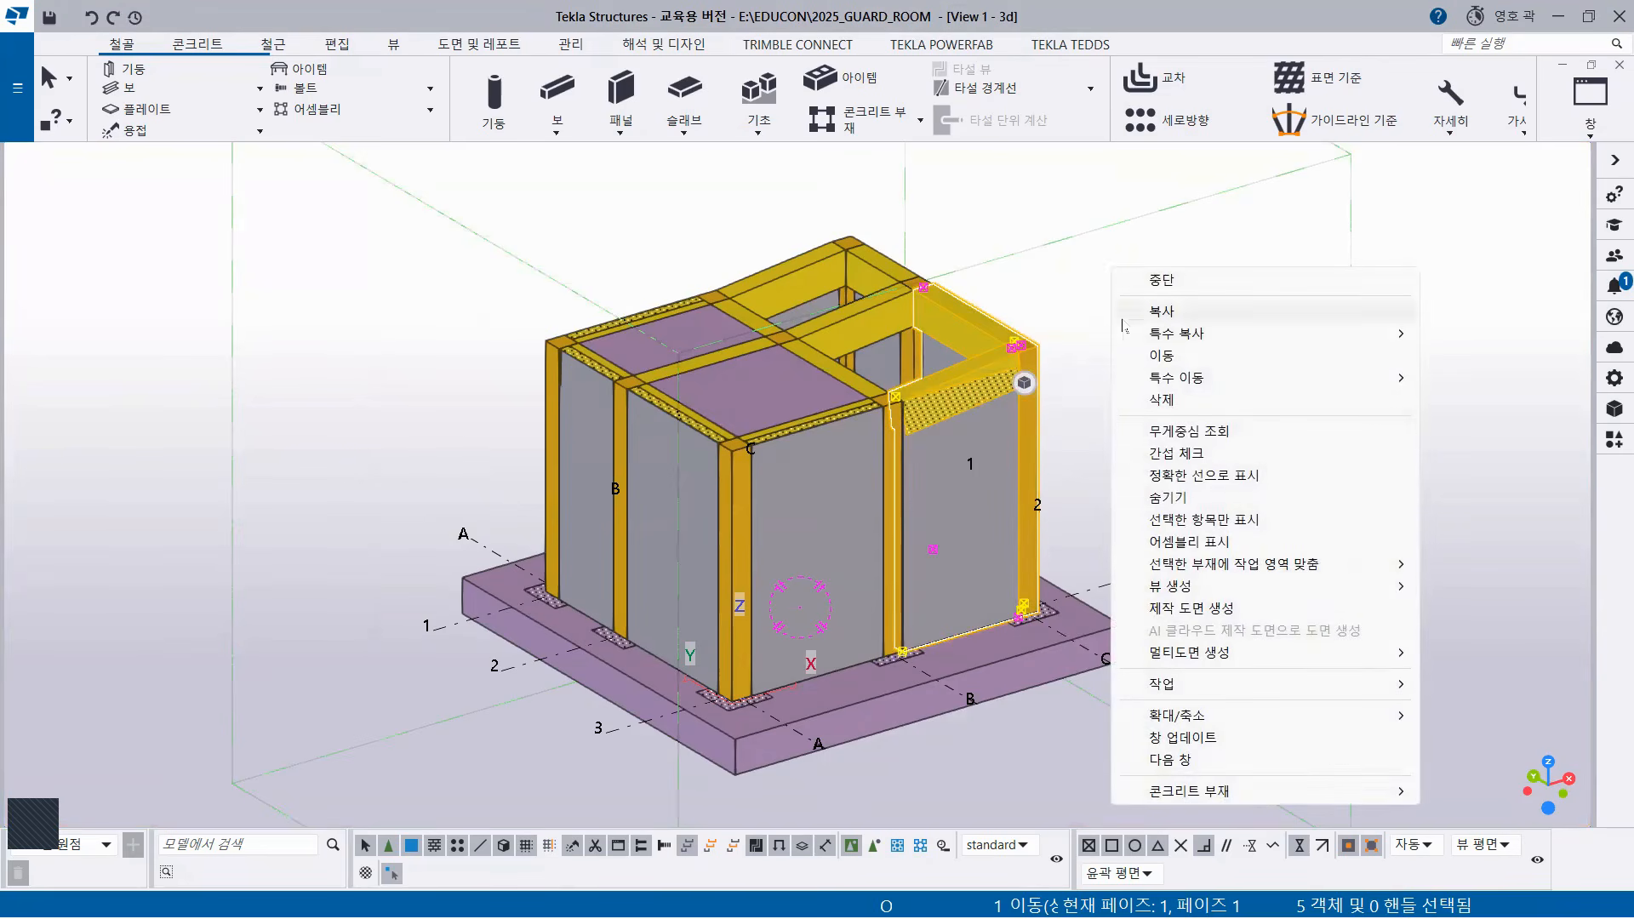
pyautogui.click(1169, 456)
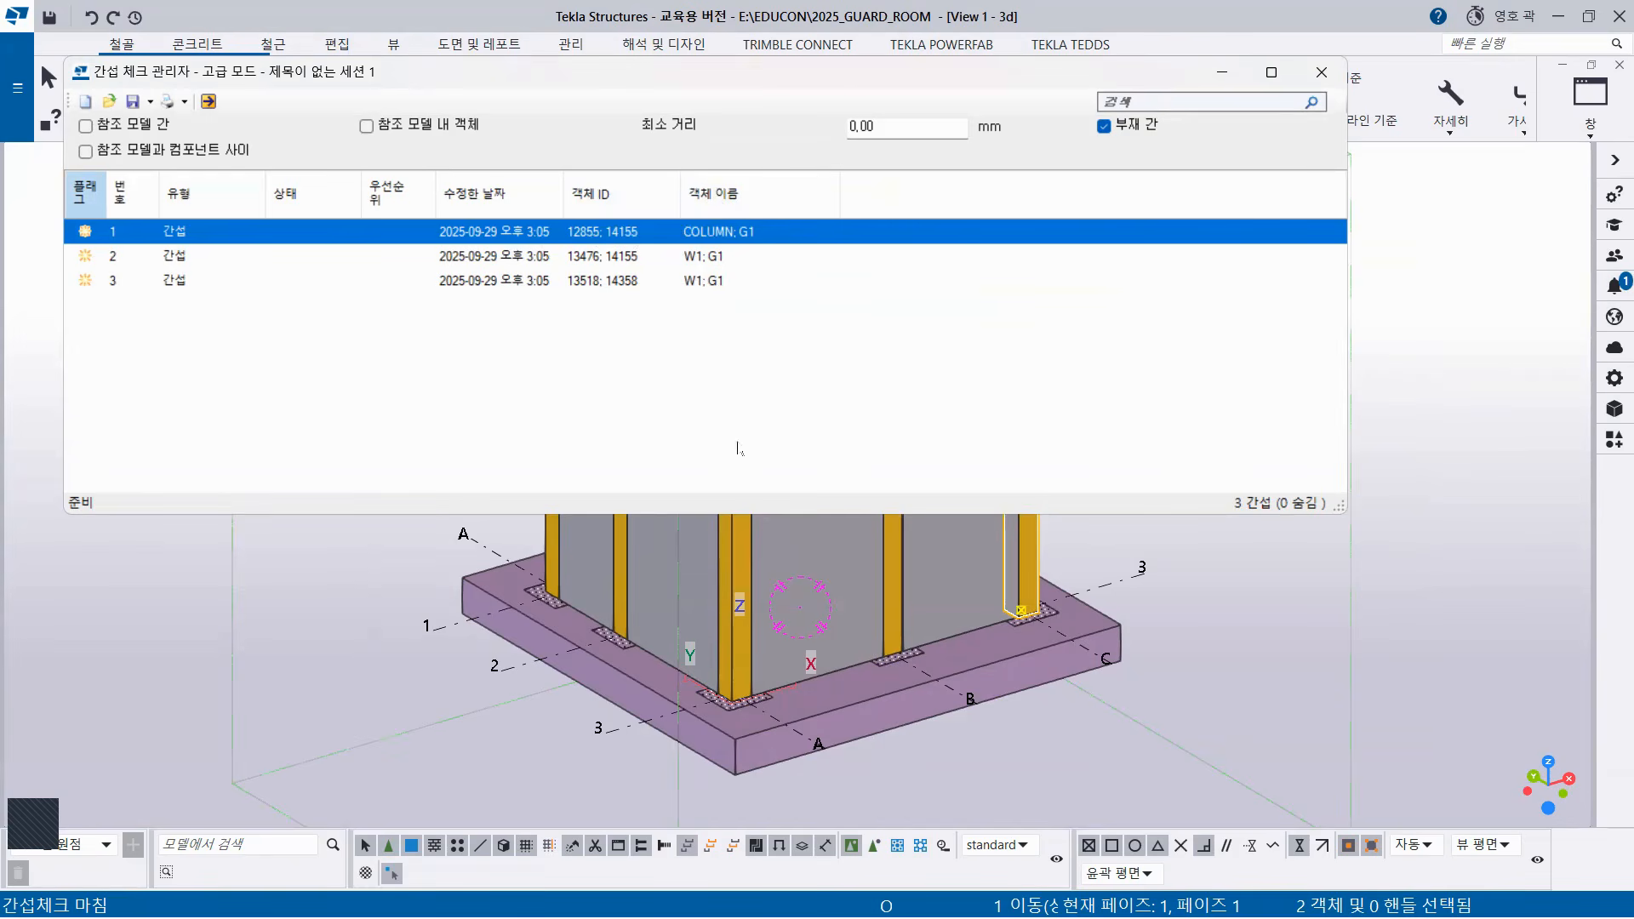
pyautogui.click(1318, 69)
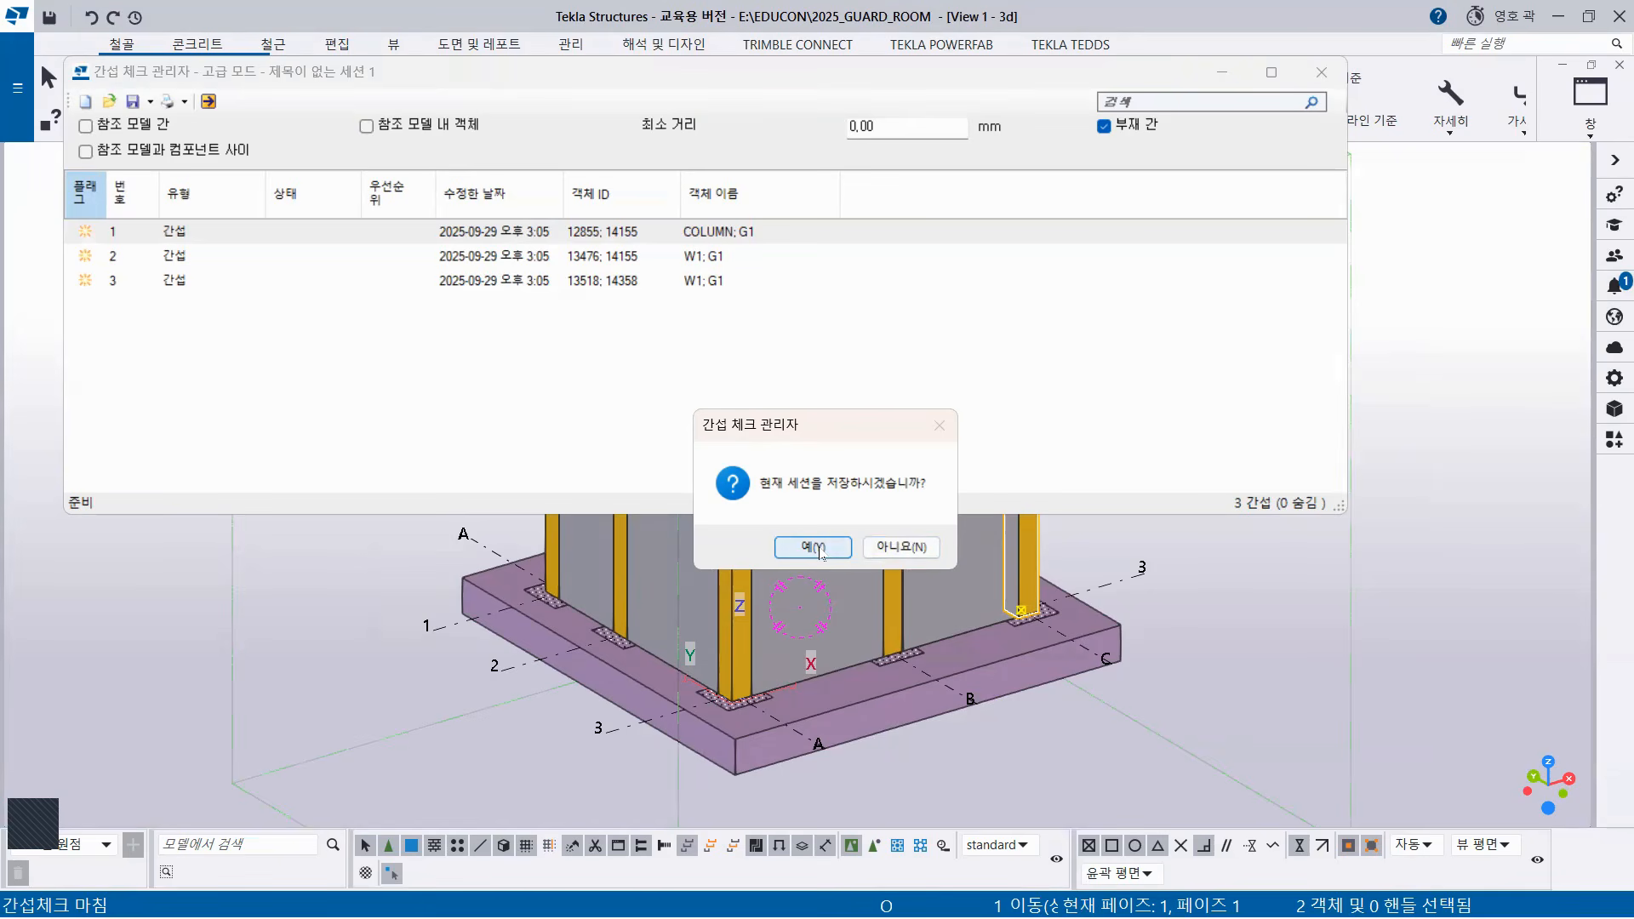
pyautogui.click(929, 543)
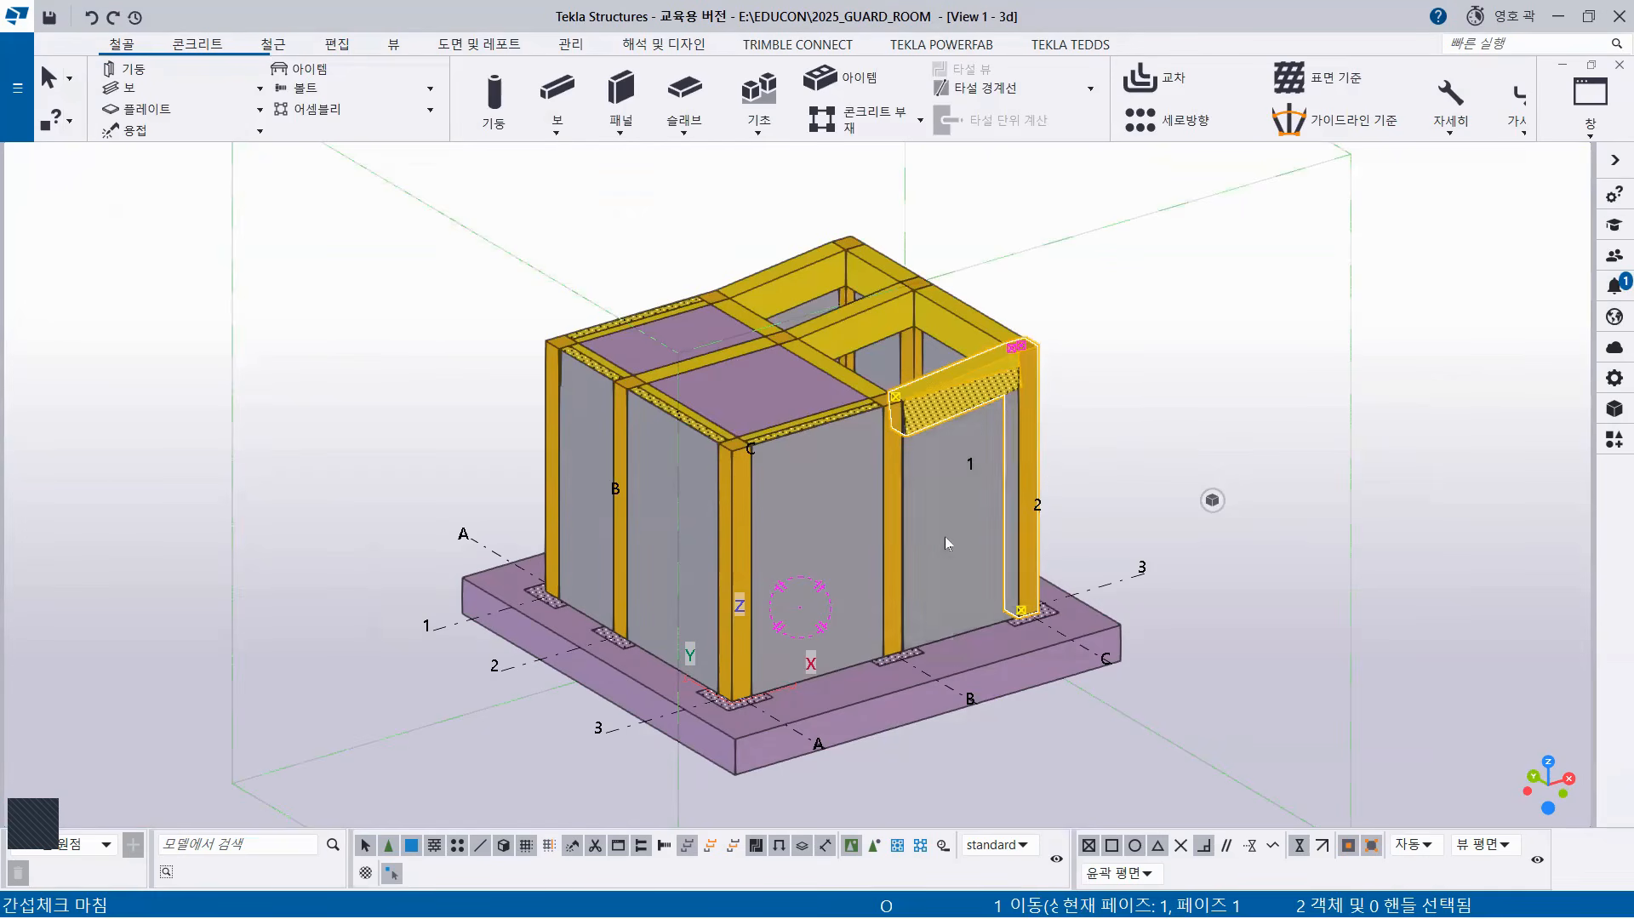
pyautogui.click(1614, 439)
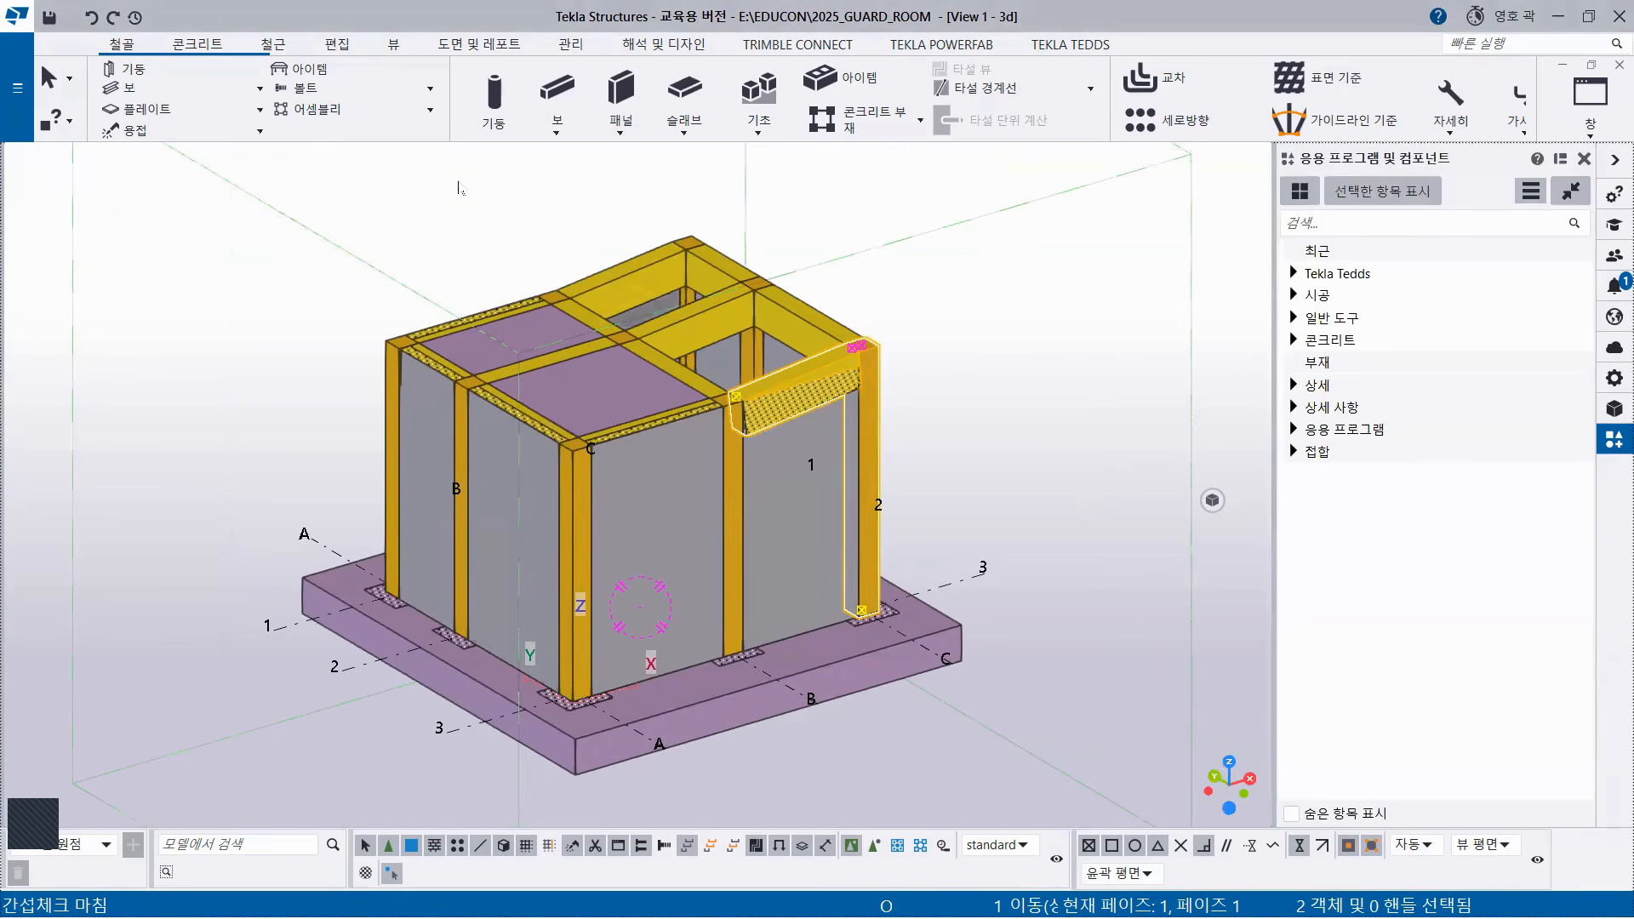
pyautogui.click(334, 45)
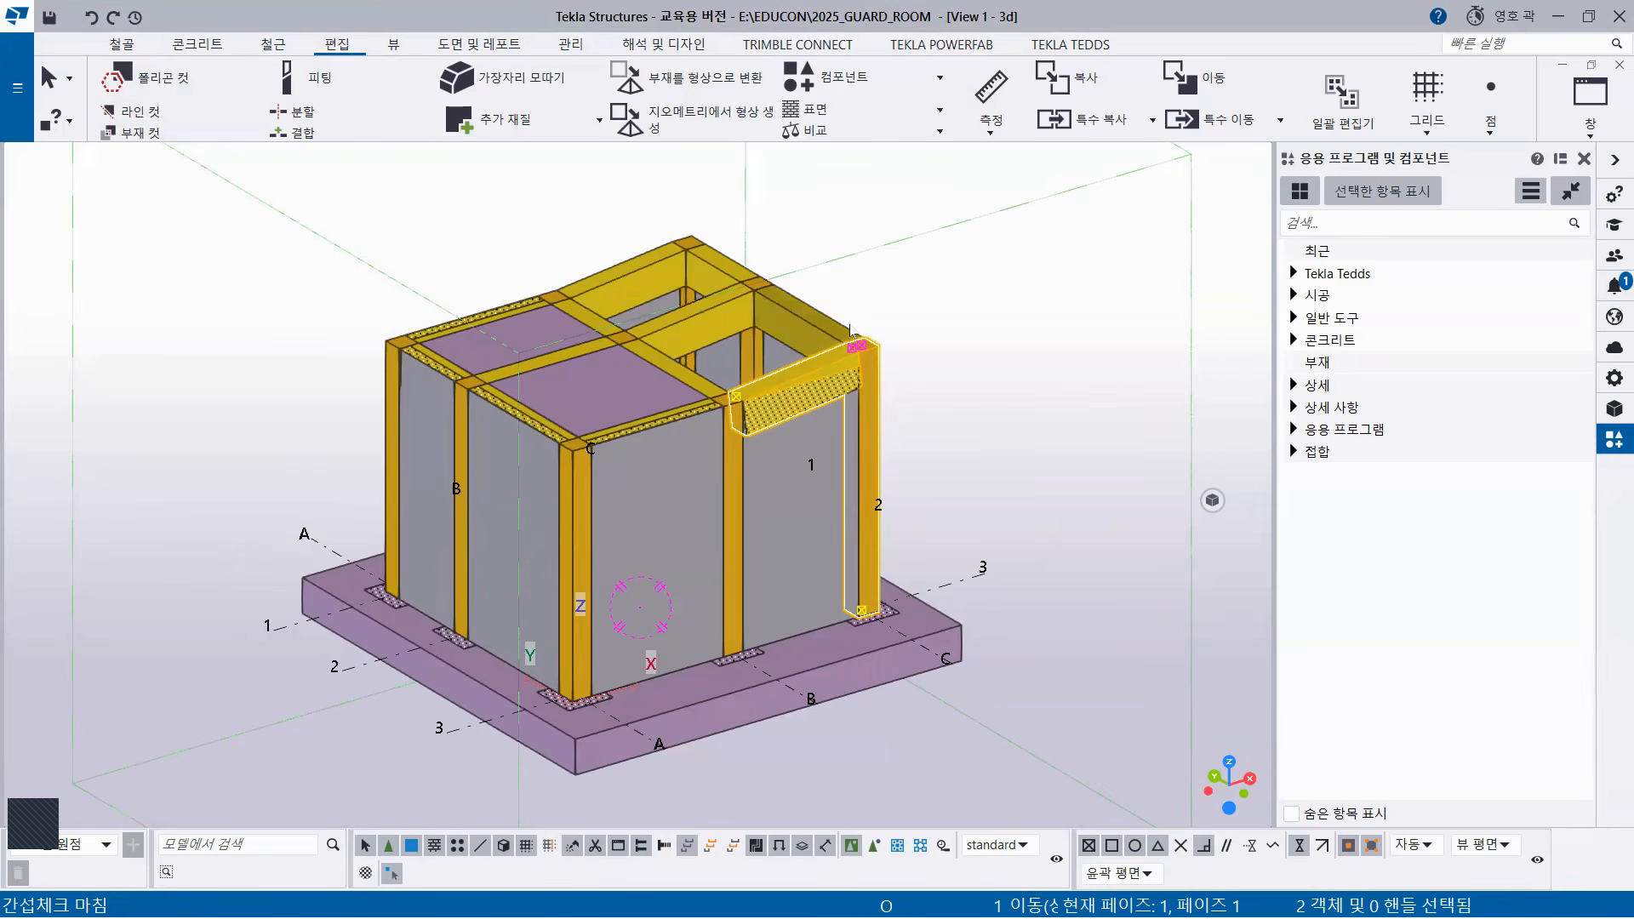
pyautogui.click(1584, 159)
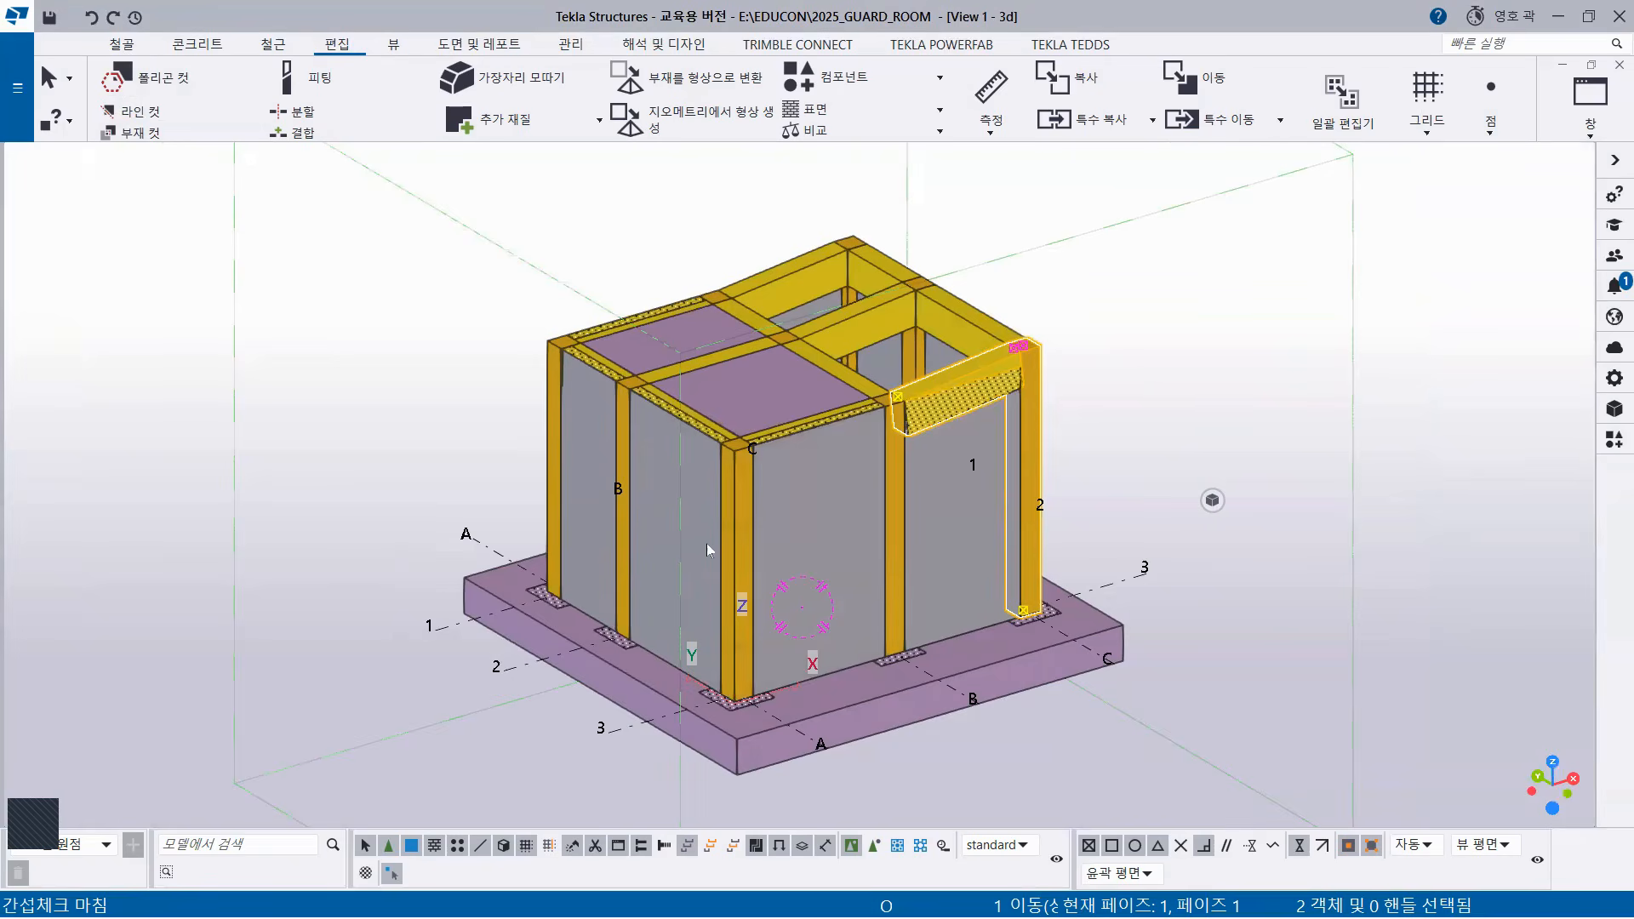
pyautogui.scroll(2, 707, 544)
pyautogui.moveTo(730, 561)
pyautogui.mouseDown(button='middle')
pyautogui.moveTo(671, 551)
pyautogui.moveTo(750, 556)
pyautogui.mouseUp(button='middle')
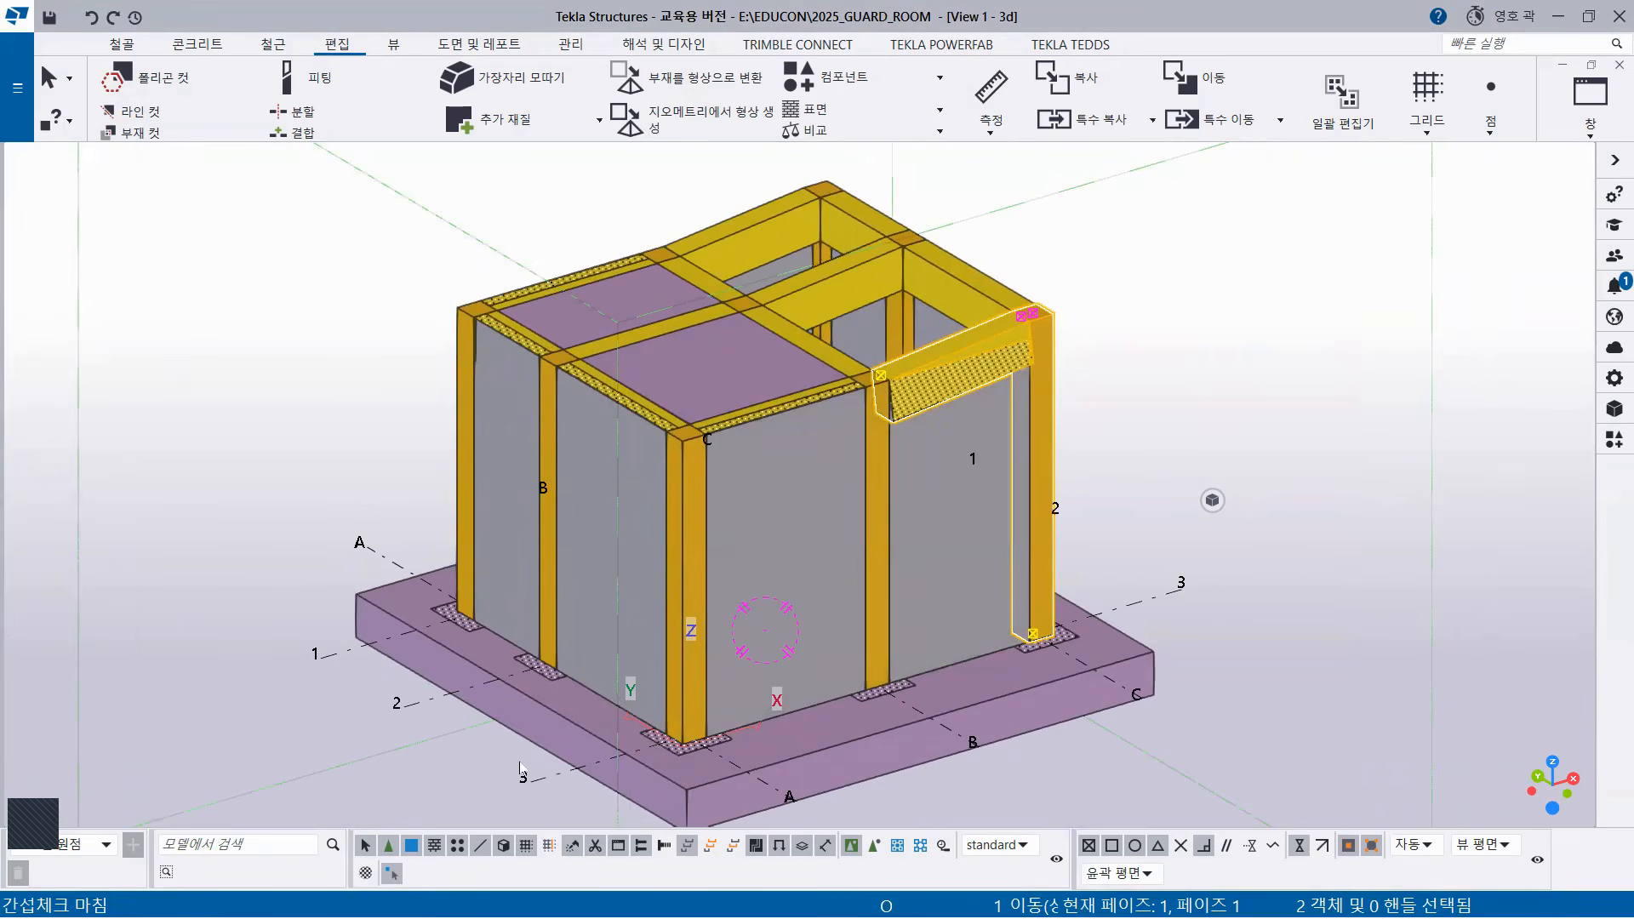
# Open the saved GRID 3 elevation view.
pyautogui.click(1590, 127)
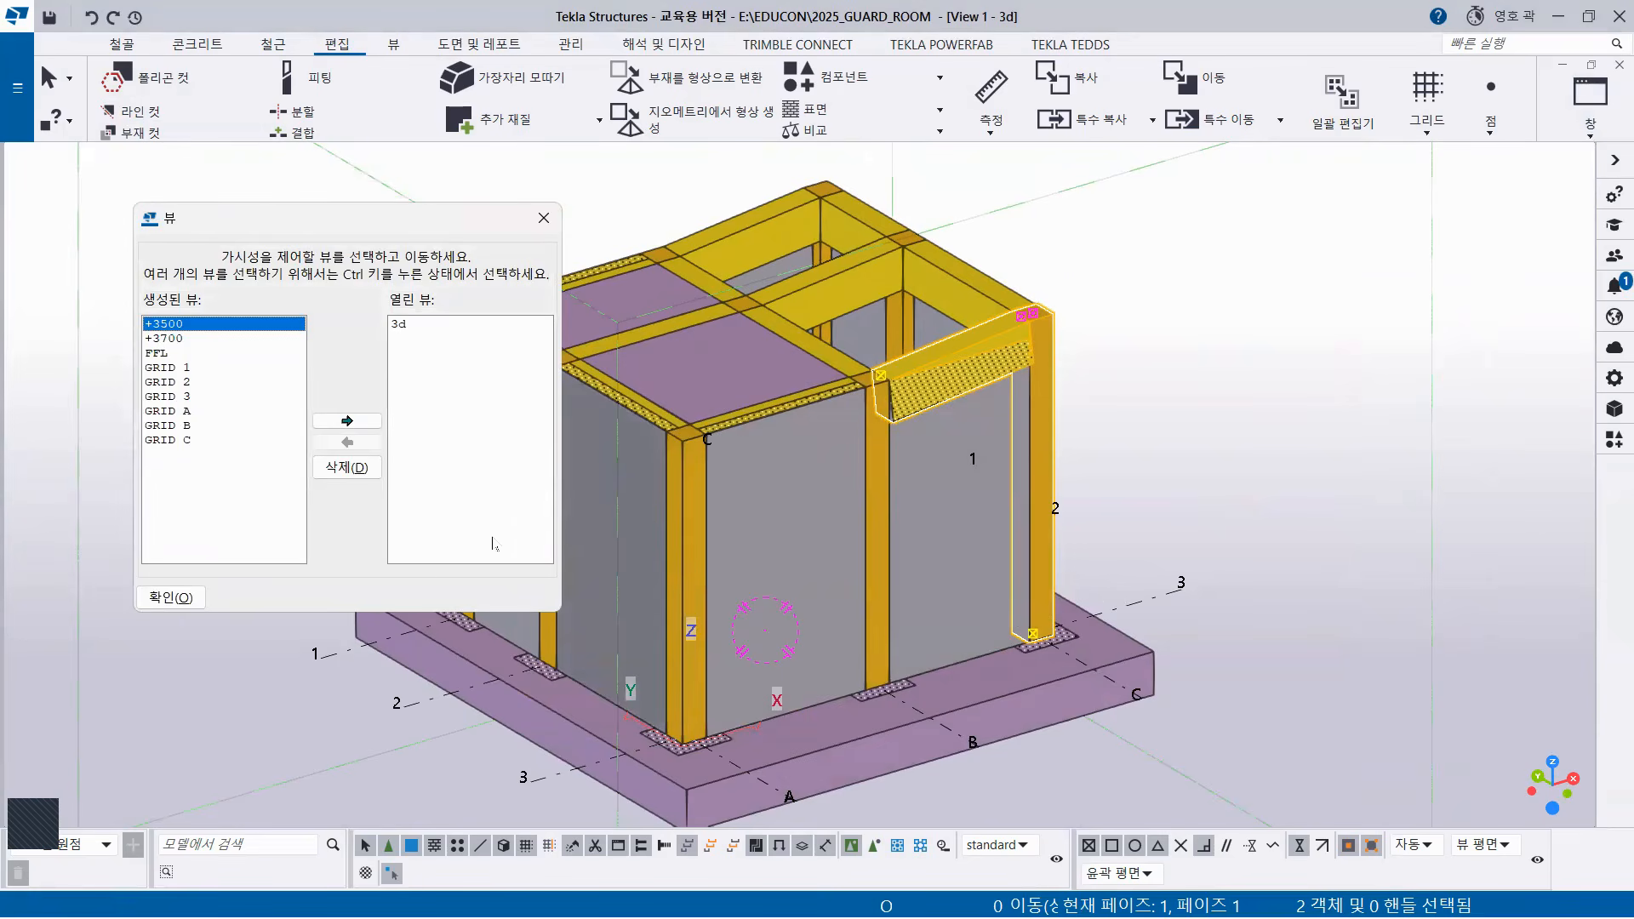
pyautogui.click(178, 398)
pyautogui.click(348, 421)
pyautogui.click(544, 218)
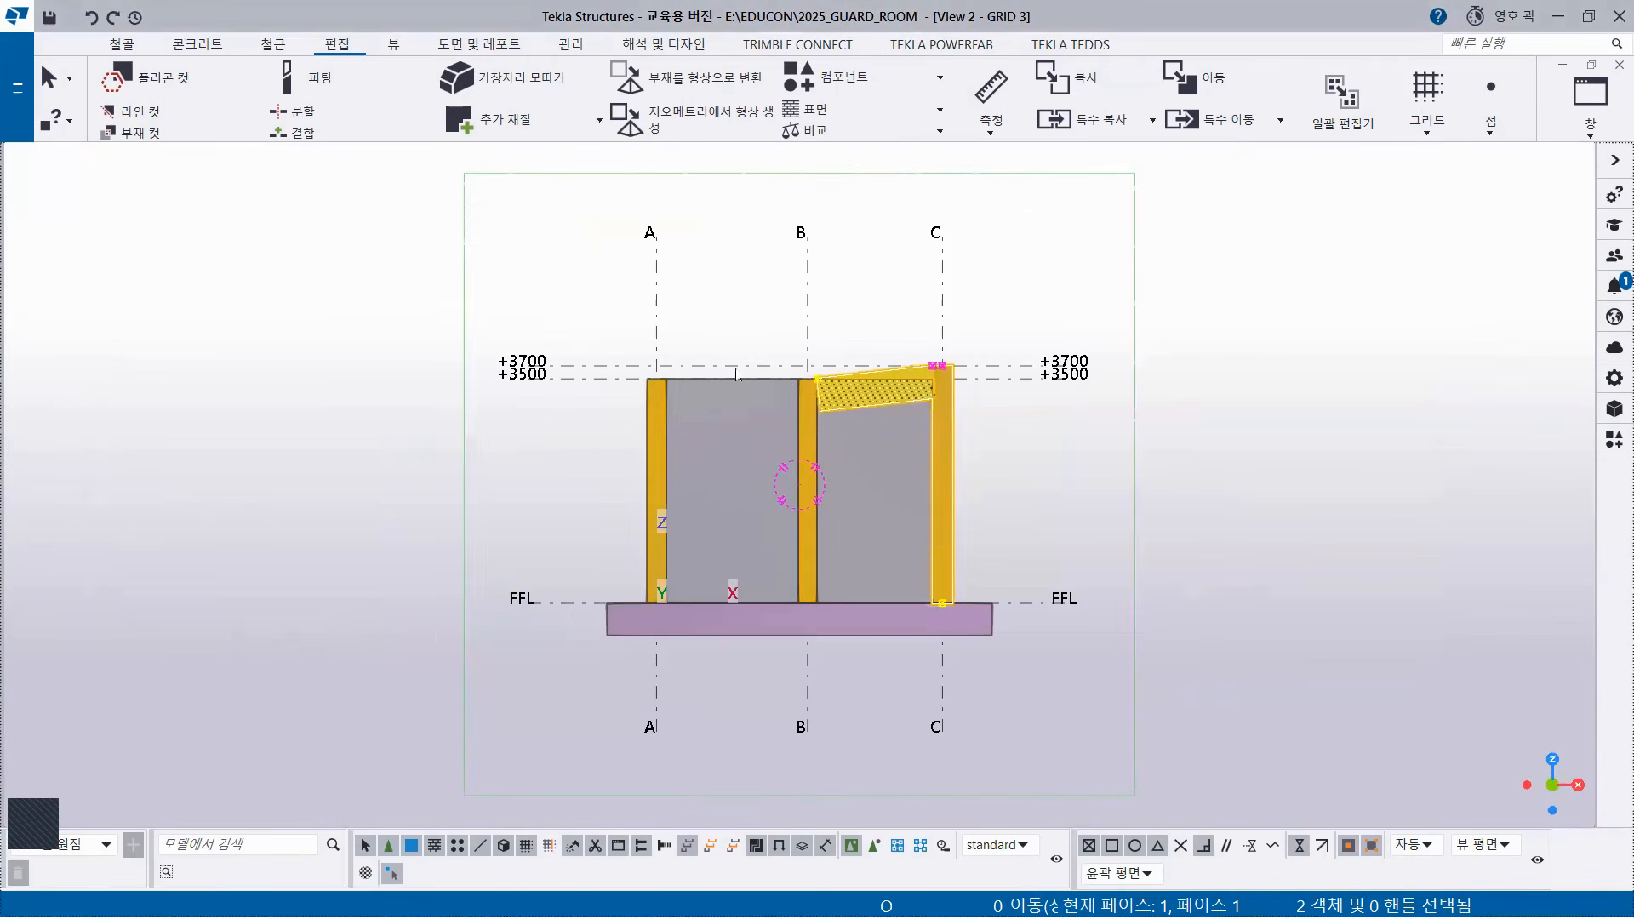
# Fit the sloped beam's lower end to the inner vertical face of the grid B column.
pyautogui.scroll(1, 842, 495)
pyautogui.scroll(1, 868, 509)
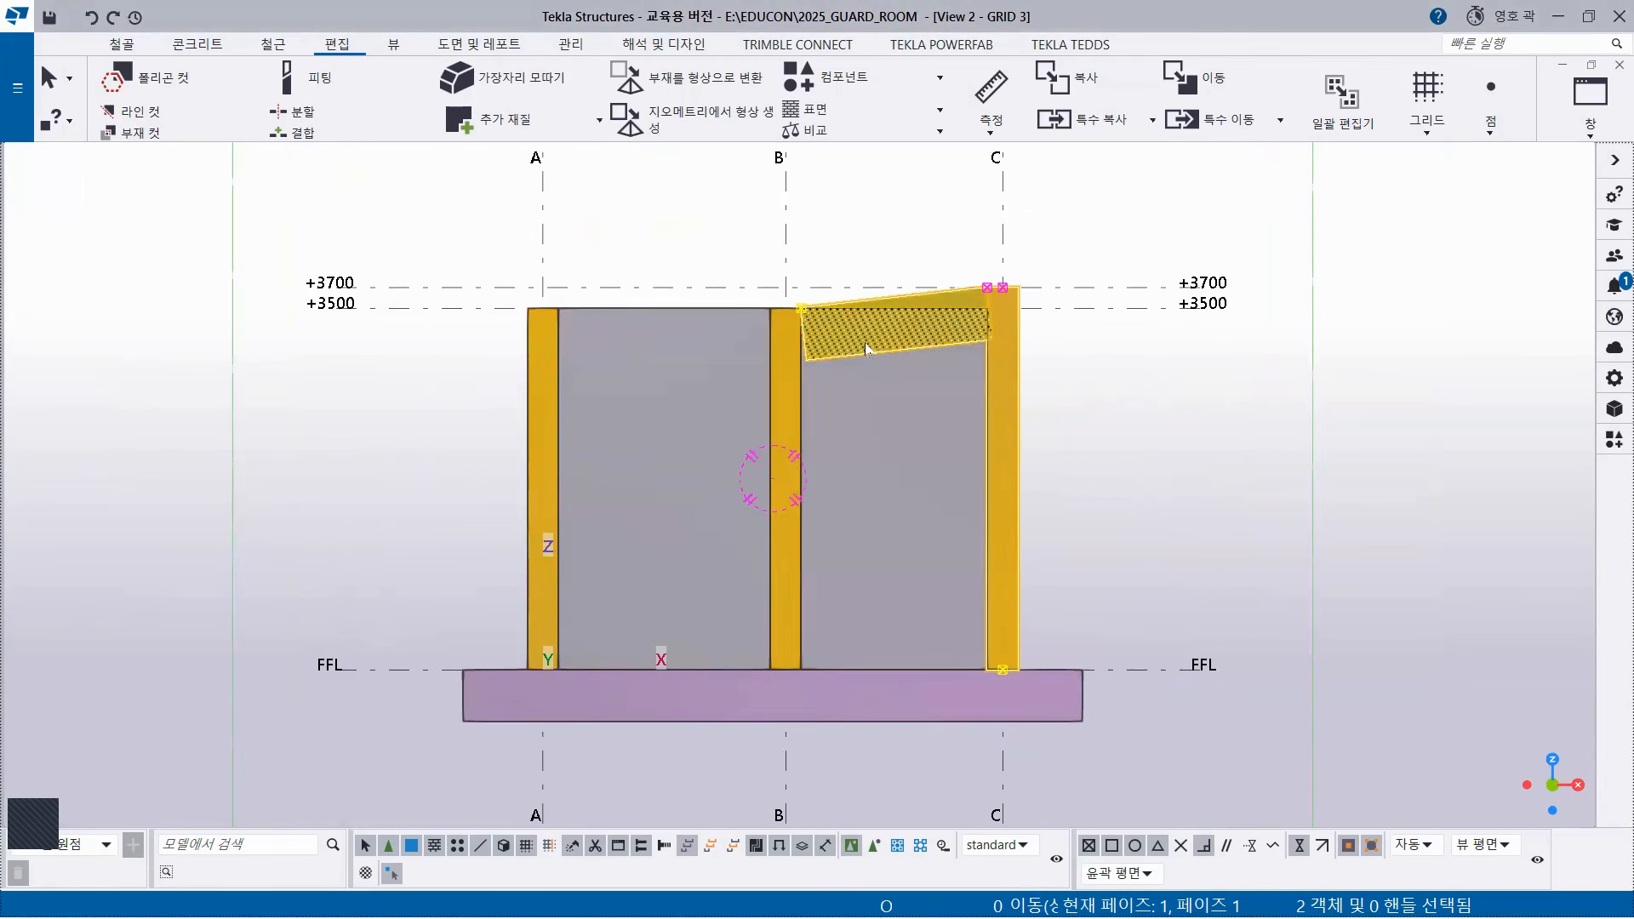
pyautogui.scroll(2, 824, 334)
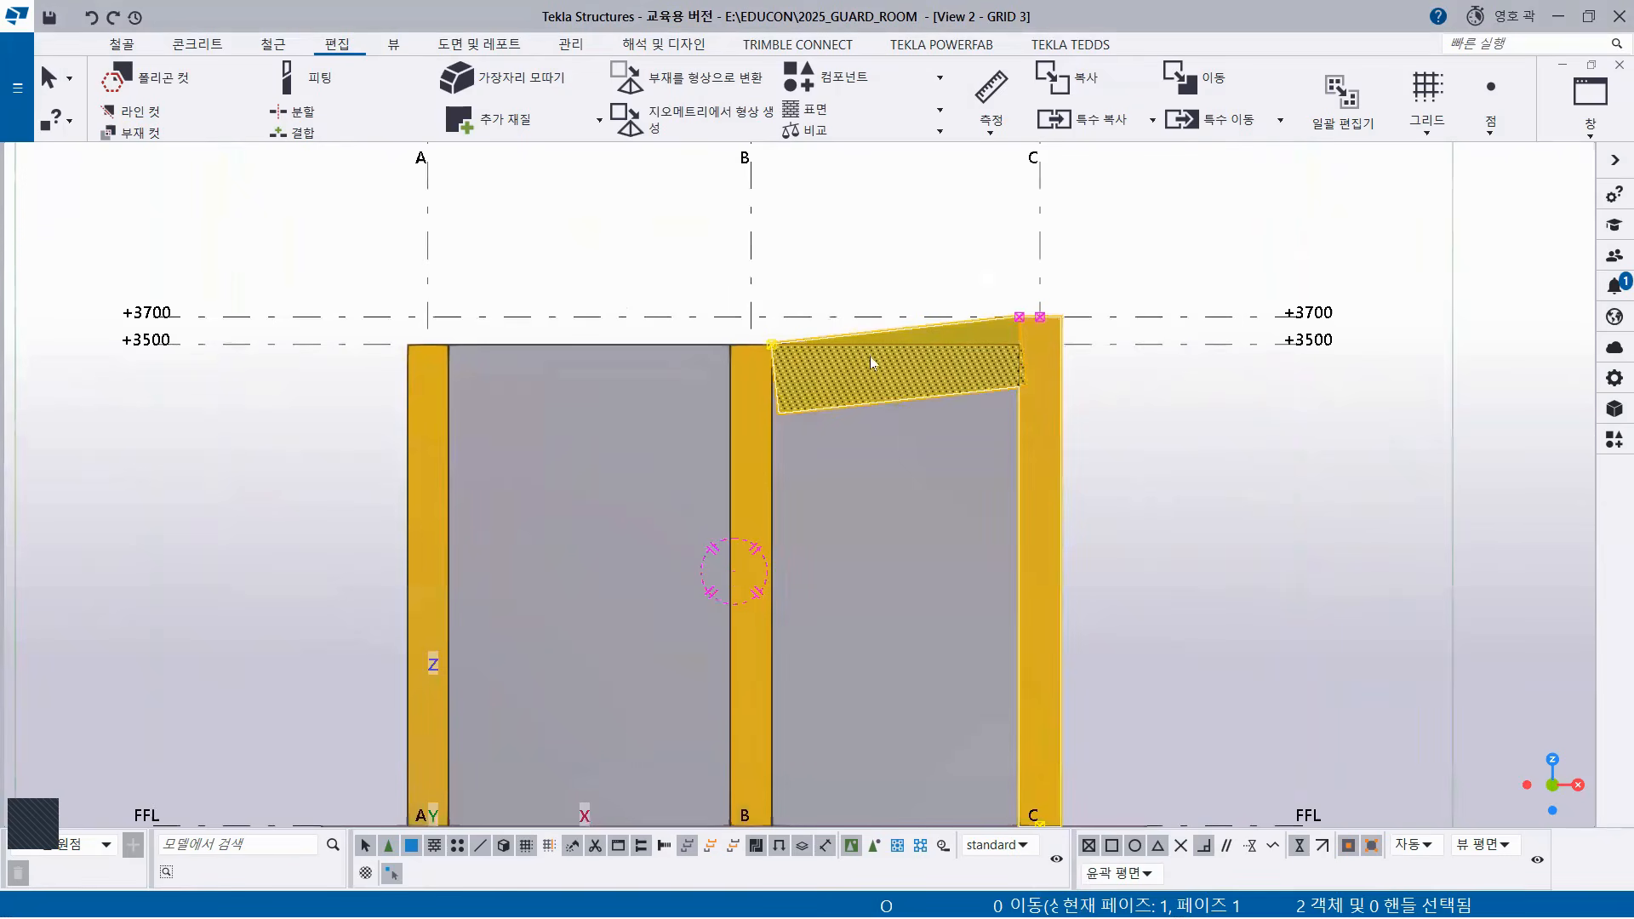
pyautogui.scroll(3, 870, 355)
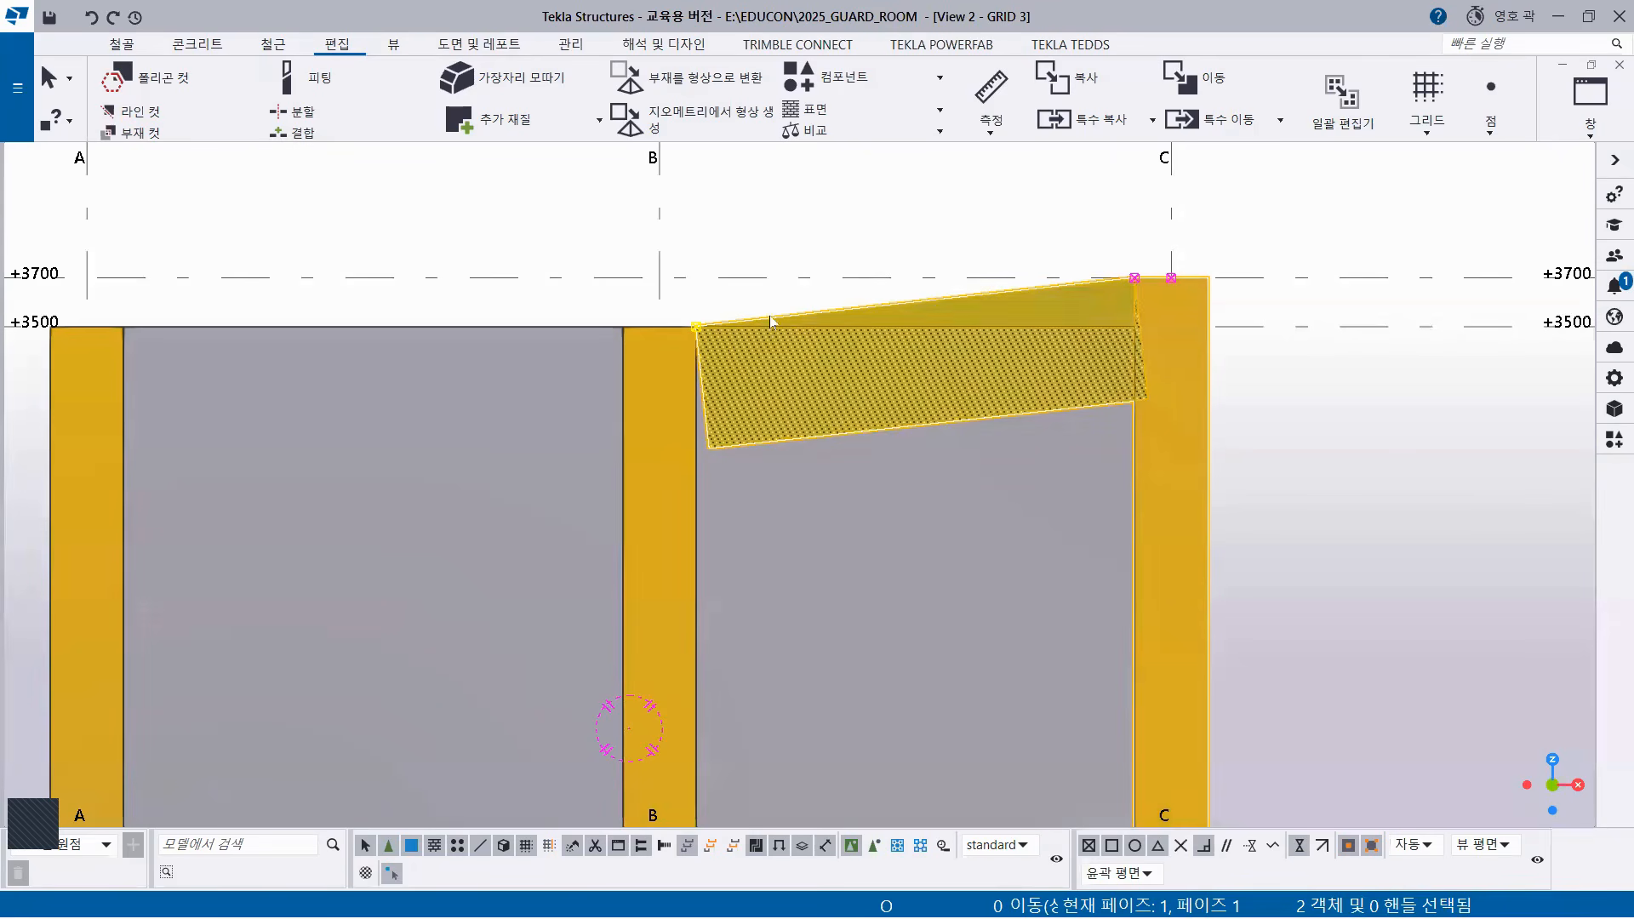
pyautogui.click(333, 45)
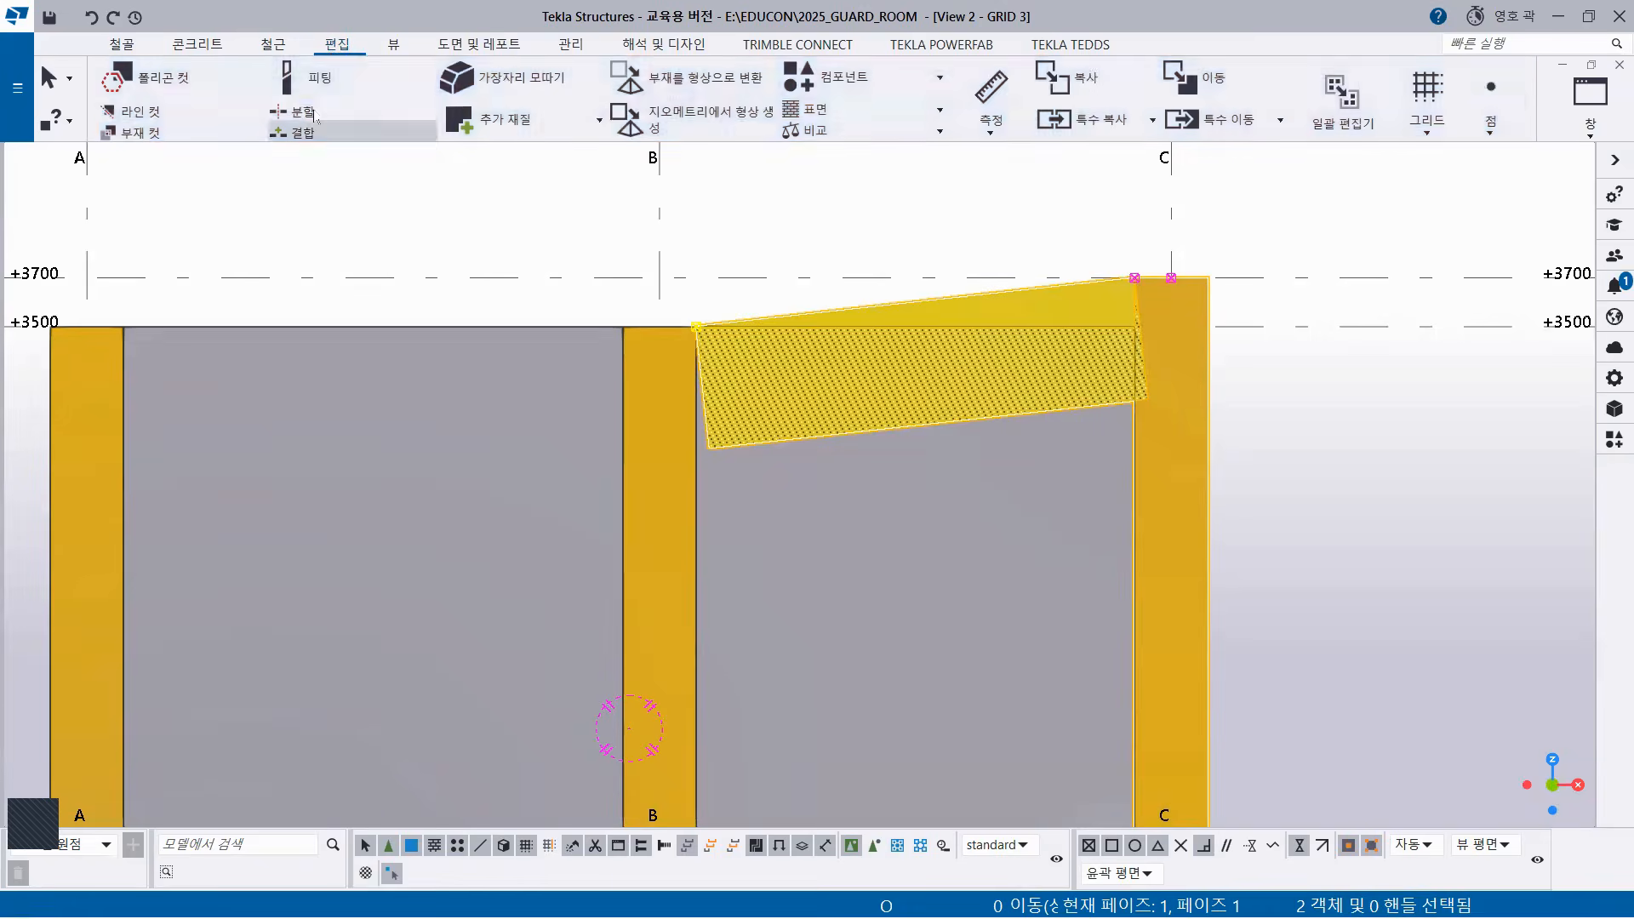
pyautogui.click(320, 81)
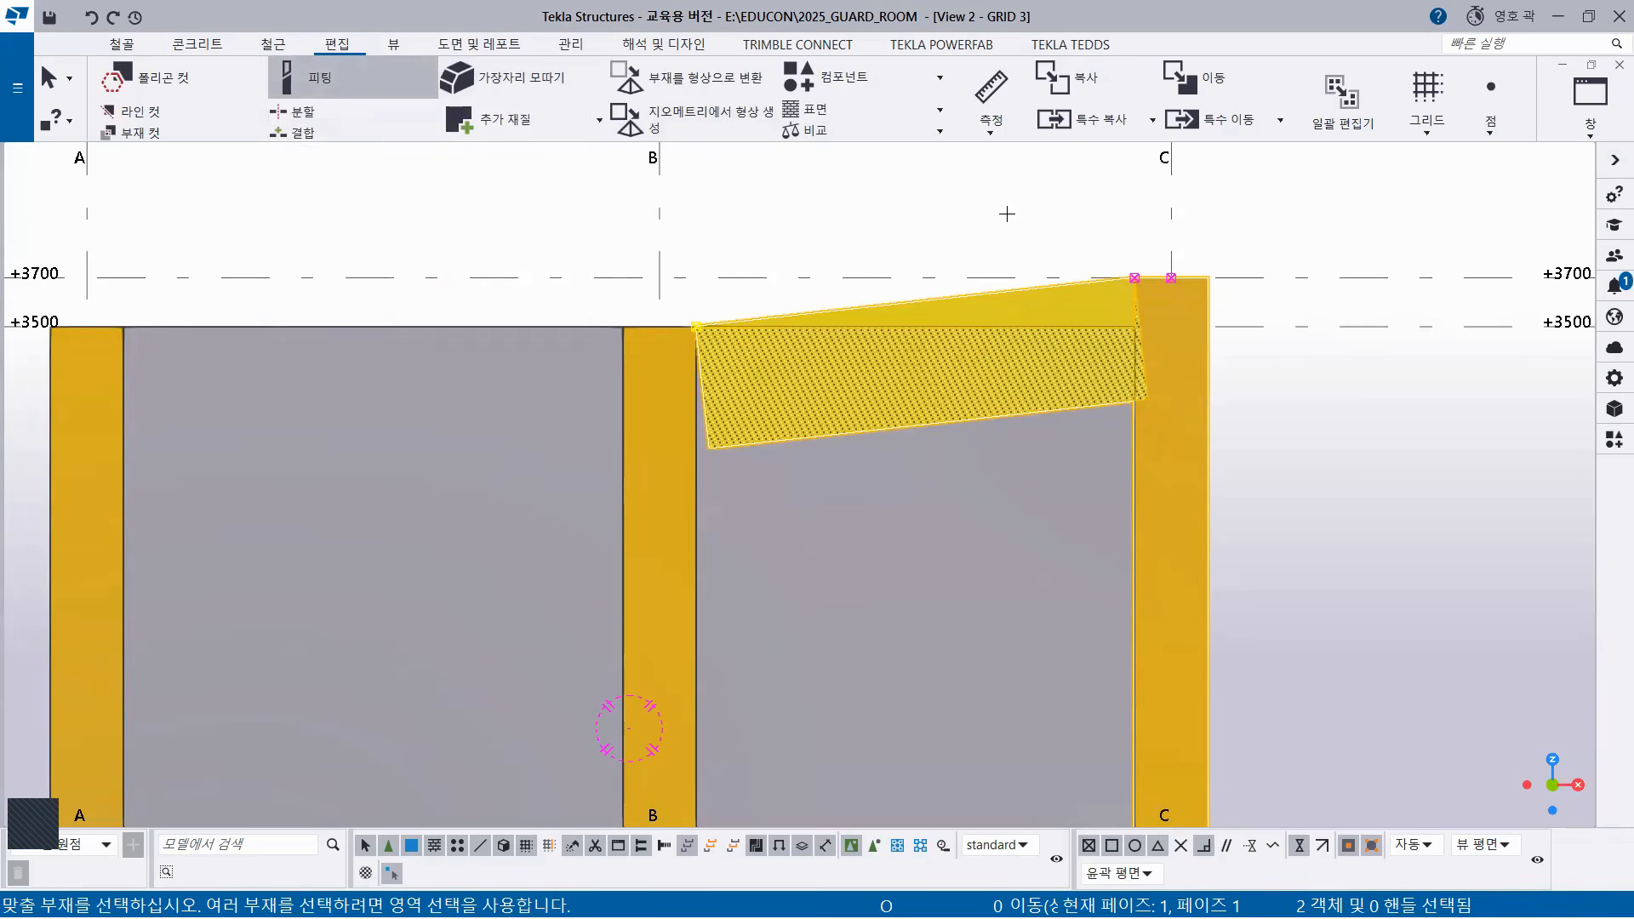
pyautogui.click(1038, 305)
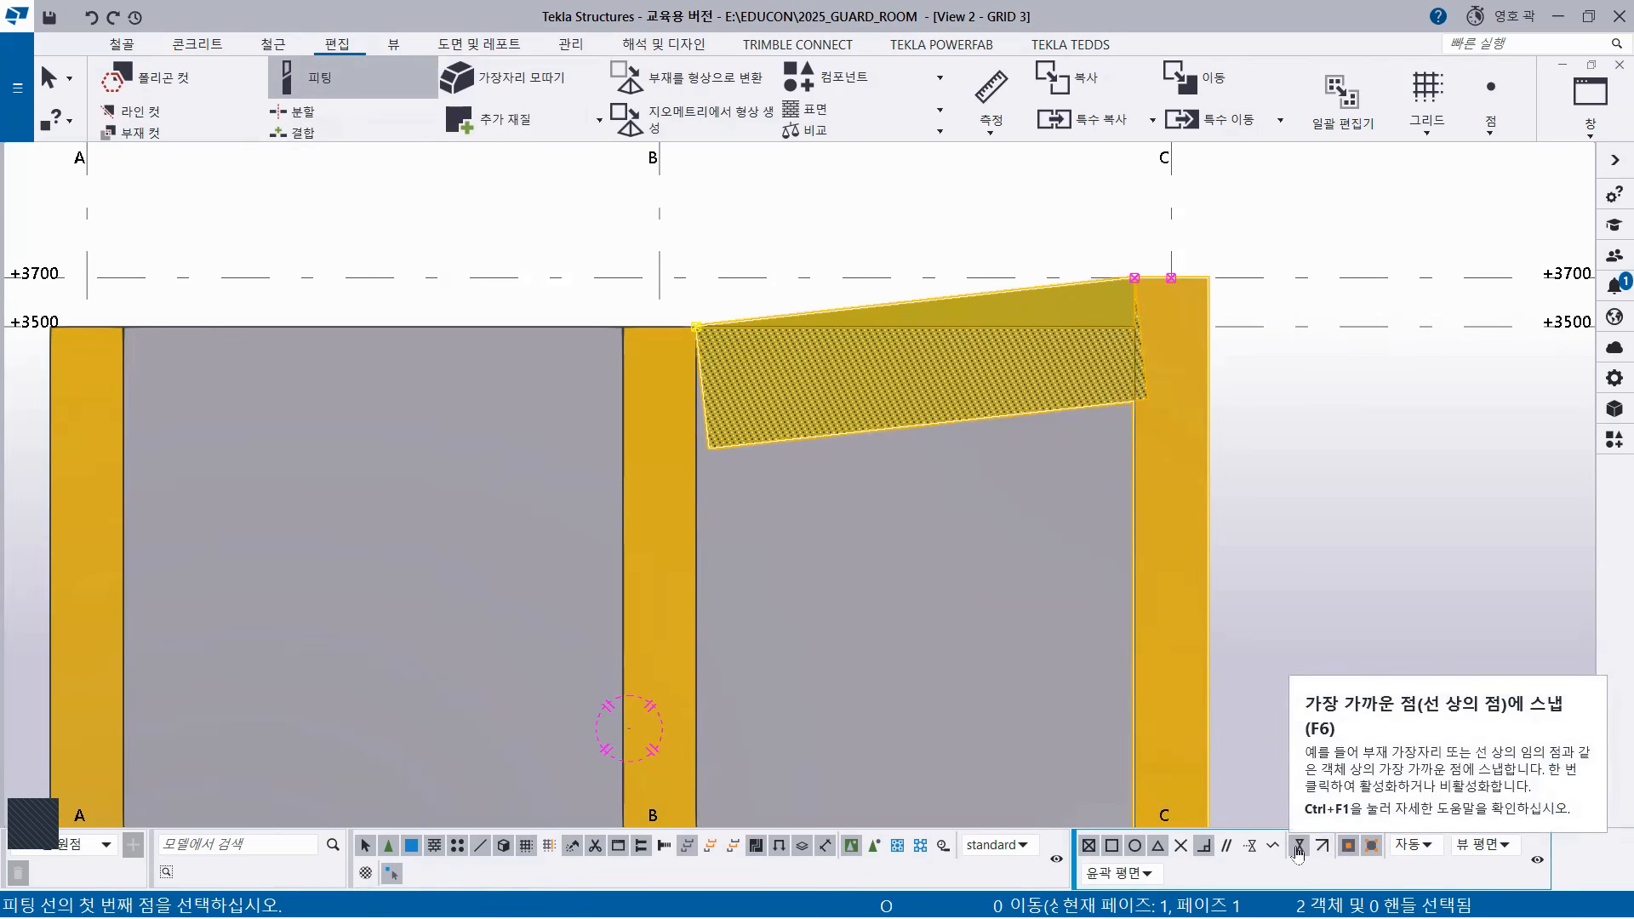
pyautogui.click(1299, 851)
pyautogui.click(694, 619)
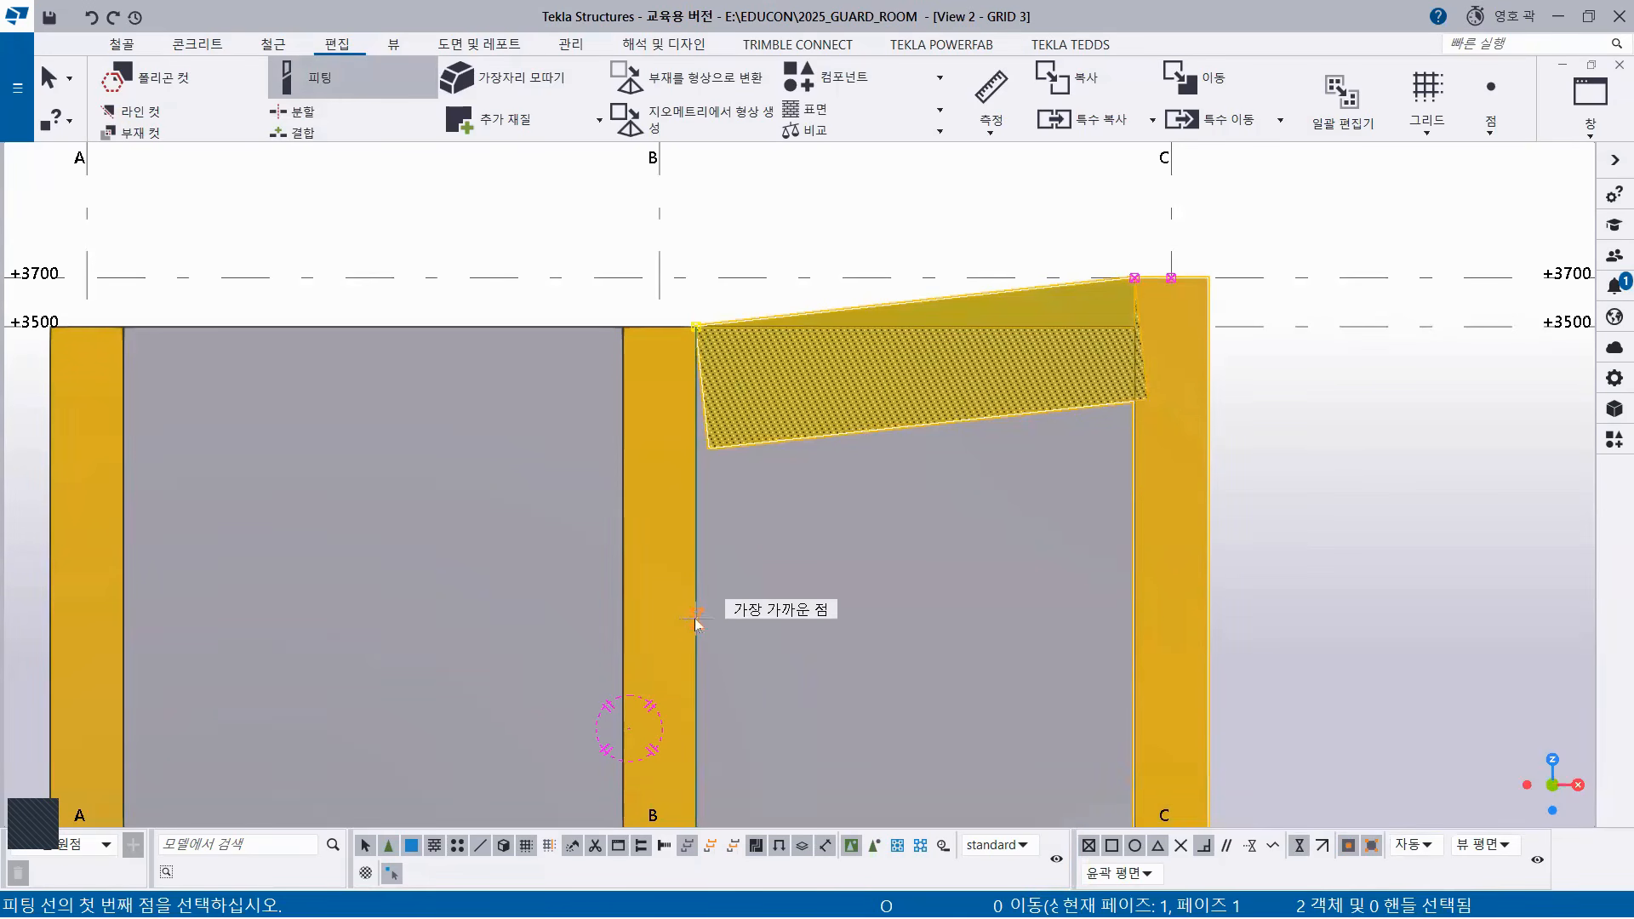
pyautogui.click(694, 530)
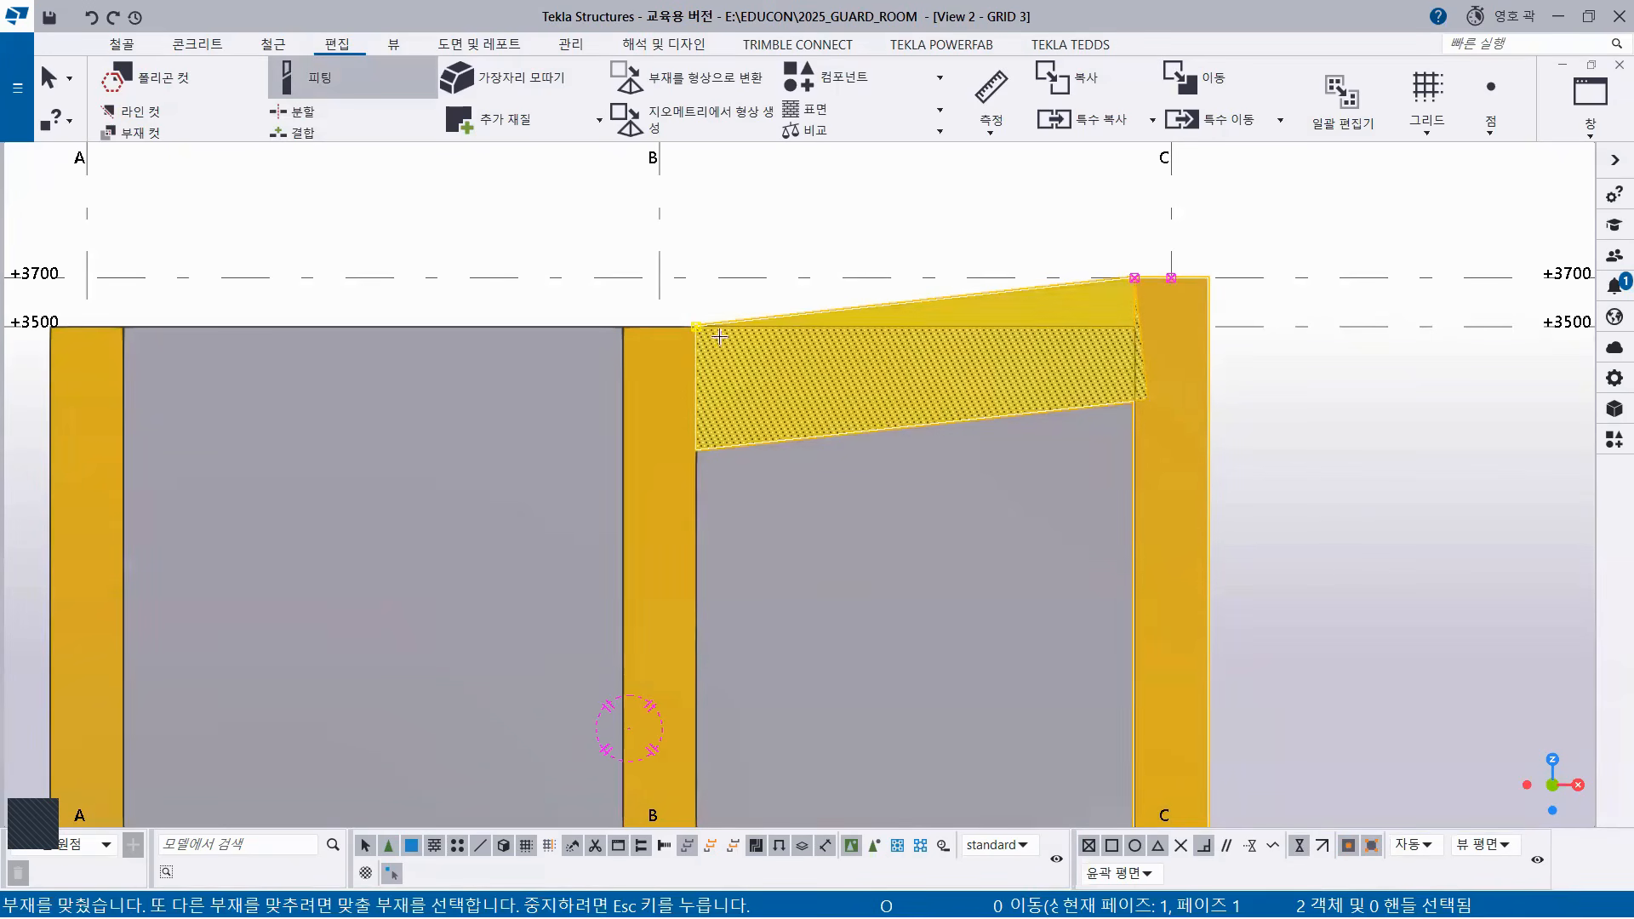
# Fit the sloped beam's upper end to the inner vertical face of the grid C column and end the Fitting command.
pyautogui.scroll(2, 1178, 365)
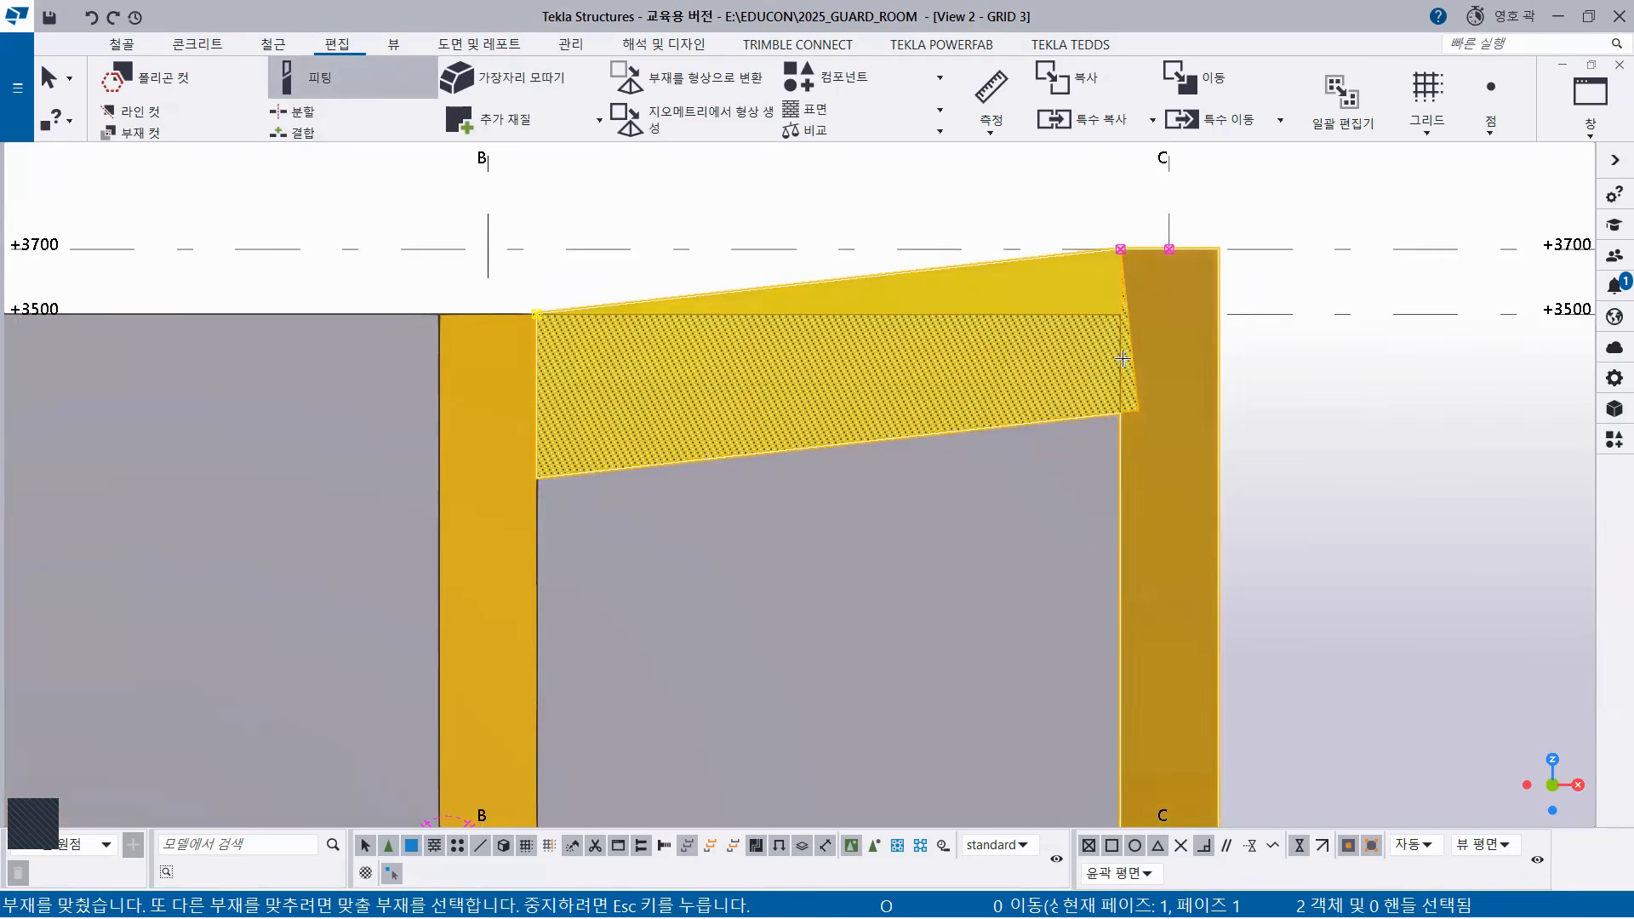
pyautogui.click(940, 275)
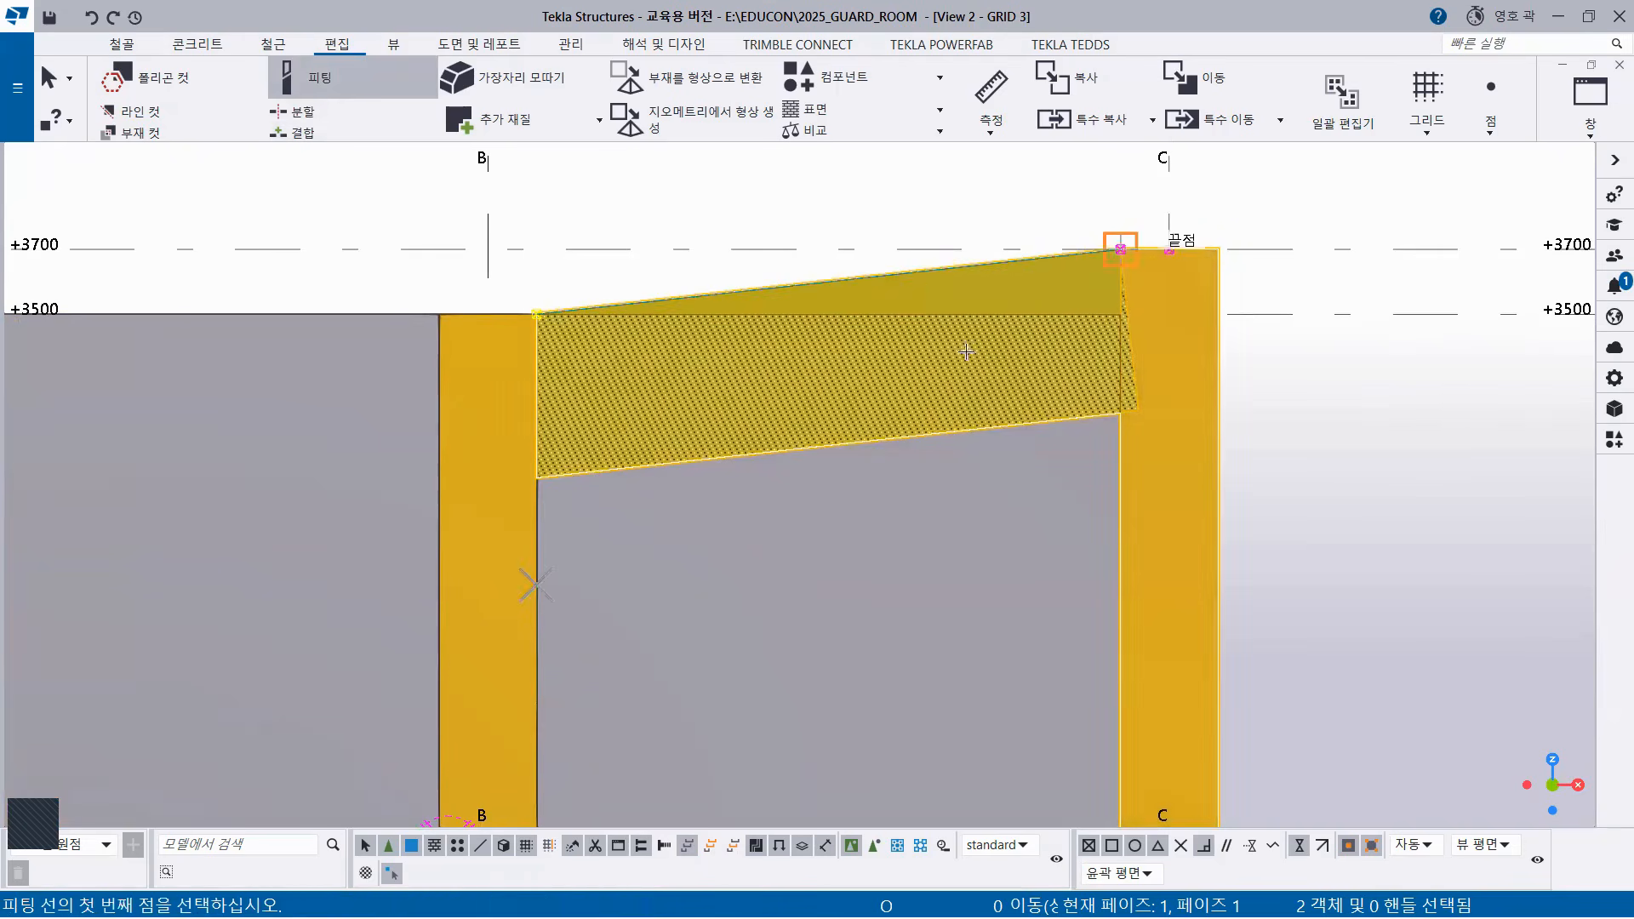
pyautogui.click(1119, 466)
pyautogui.click(1120, 526)
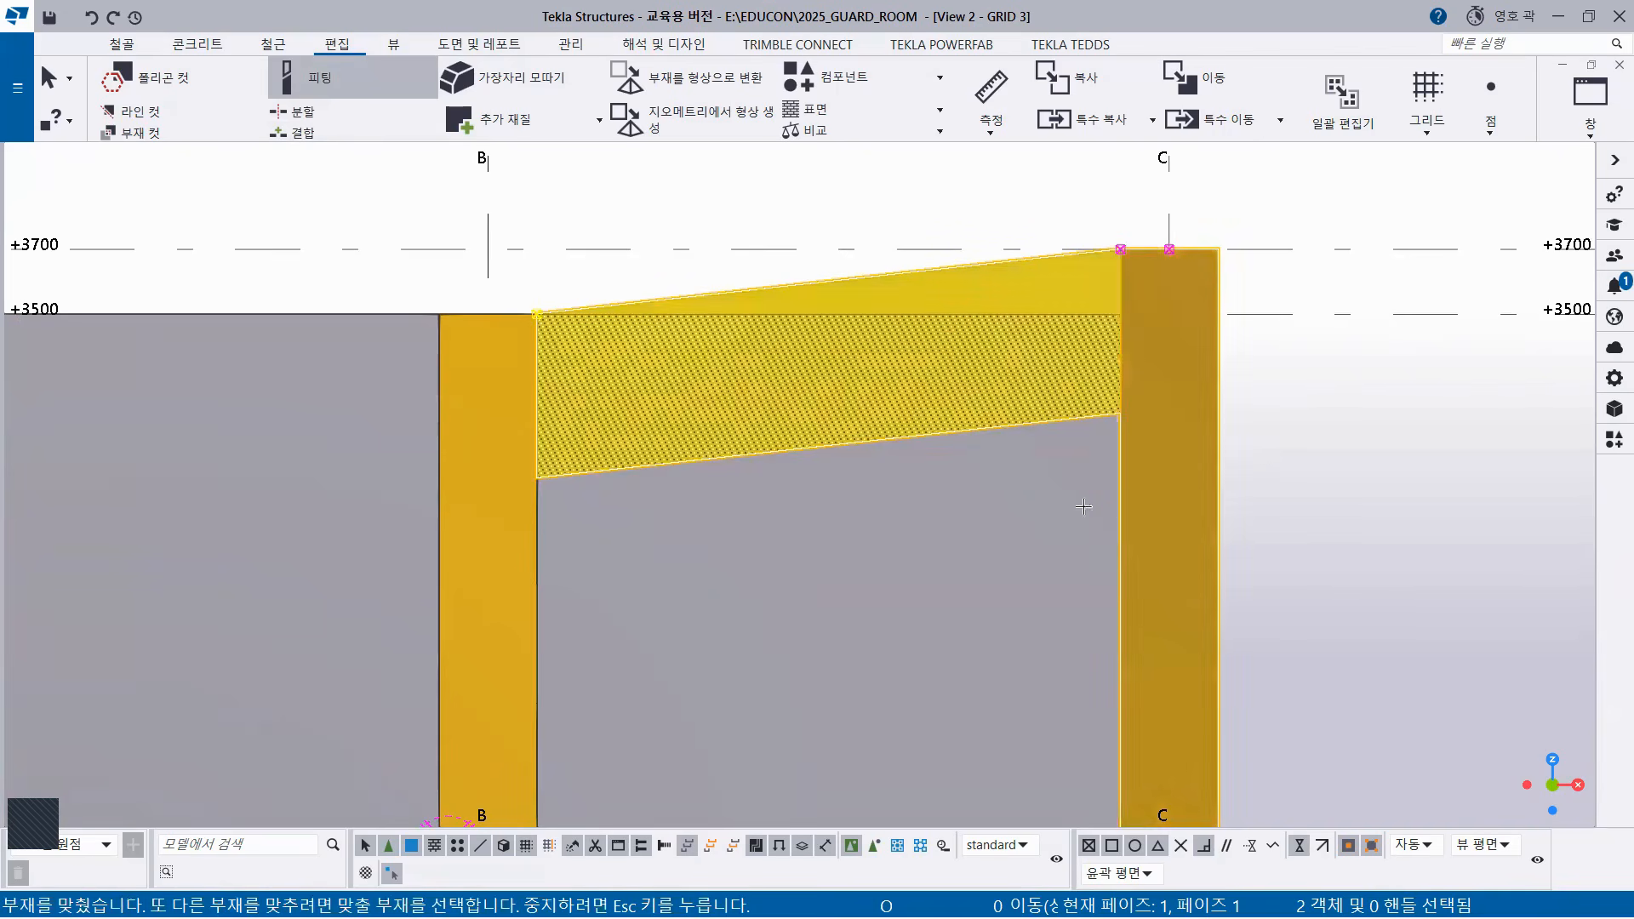
pyautogui.rightClick(830, 214)
pyautogui.click(832, 217)
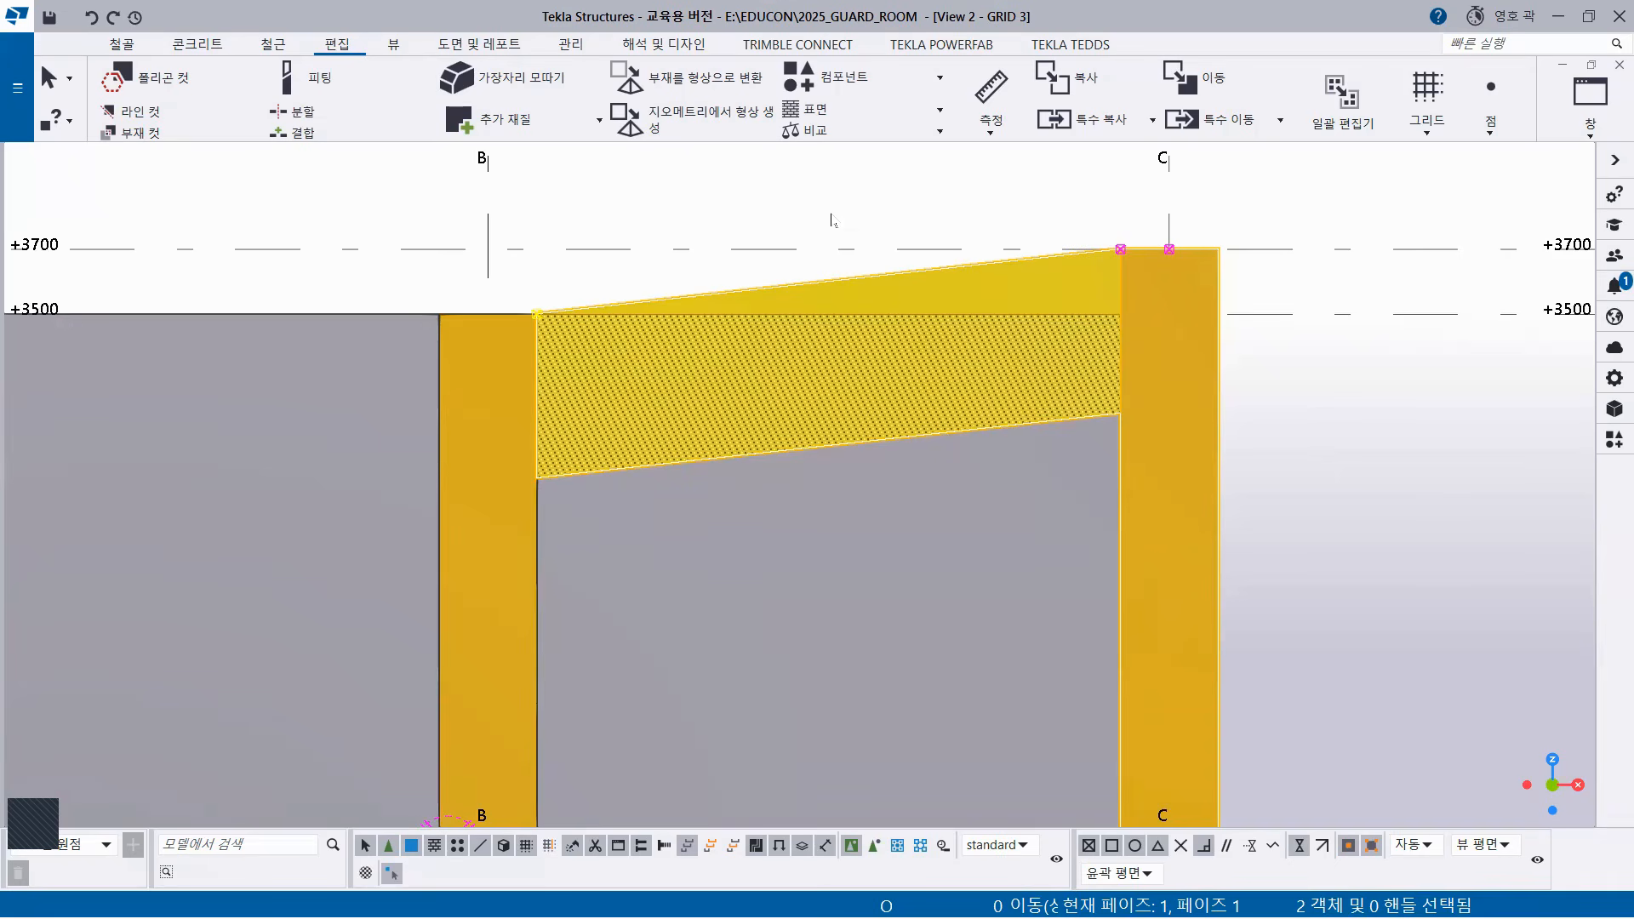
# Undo the fittings at both ends of the sloped beam.
pyautogui.click(757, 209)
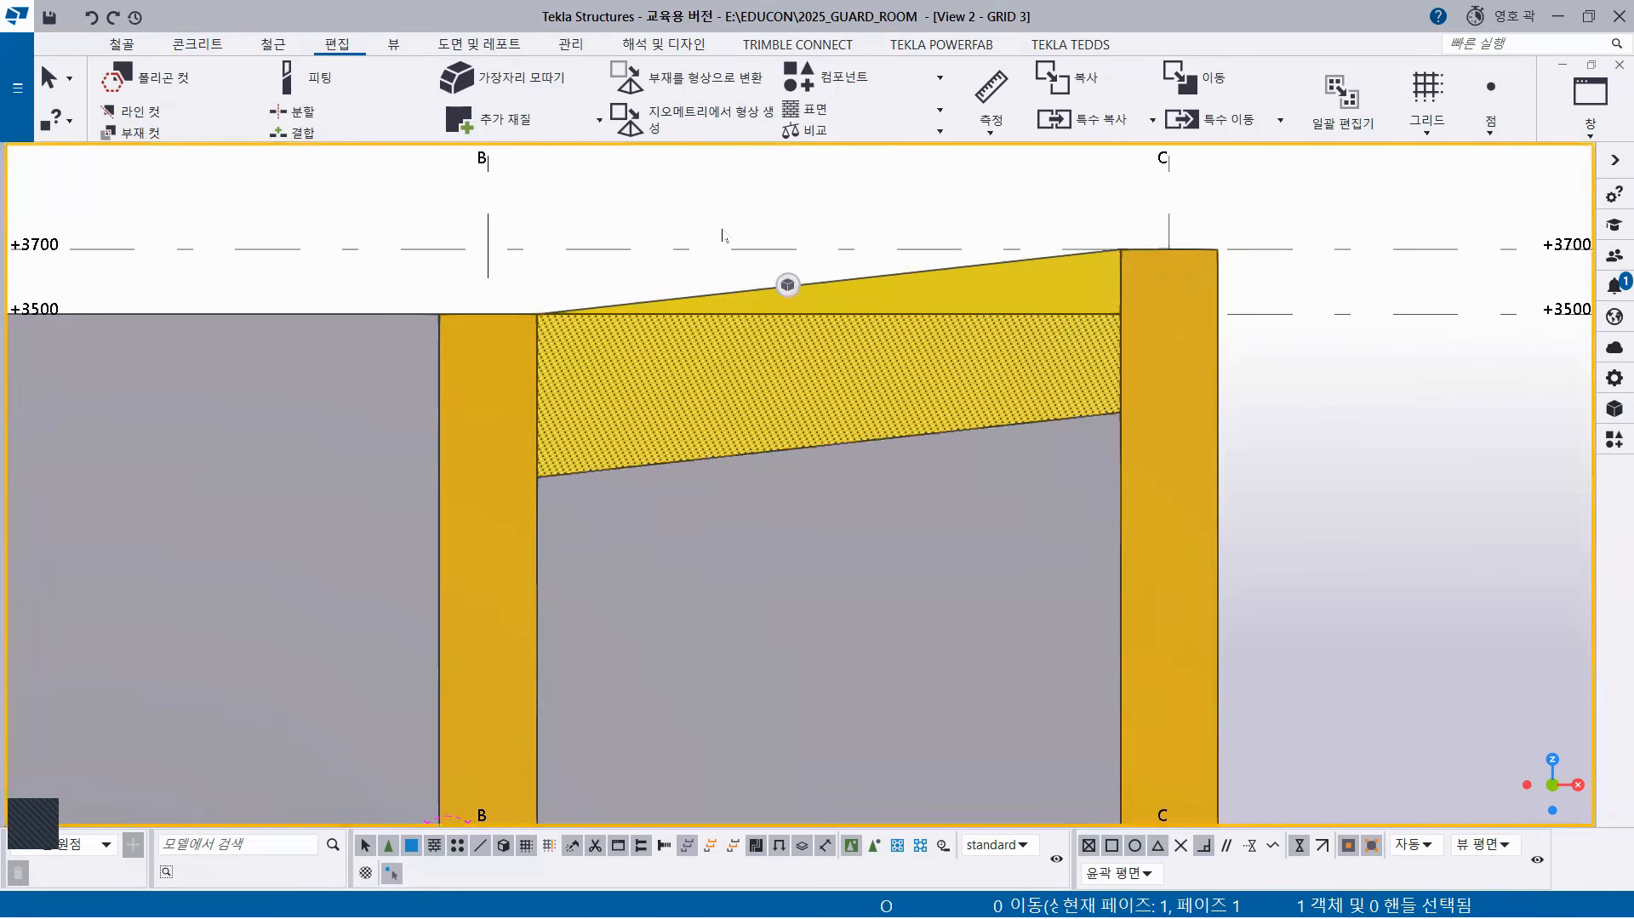
pyautogui.press('Escape')
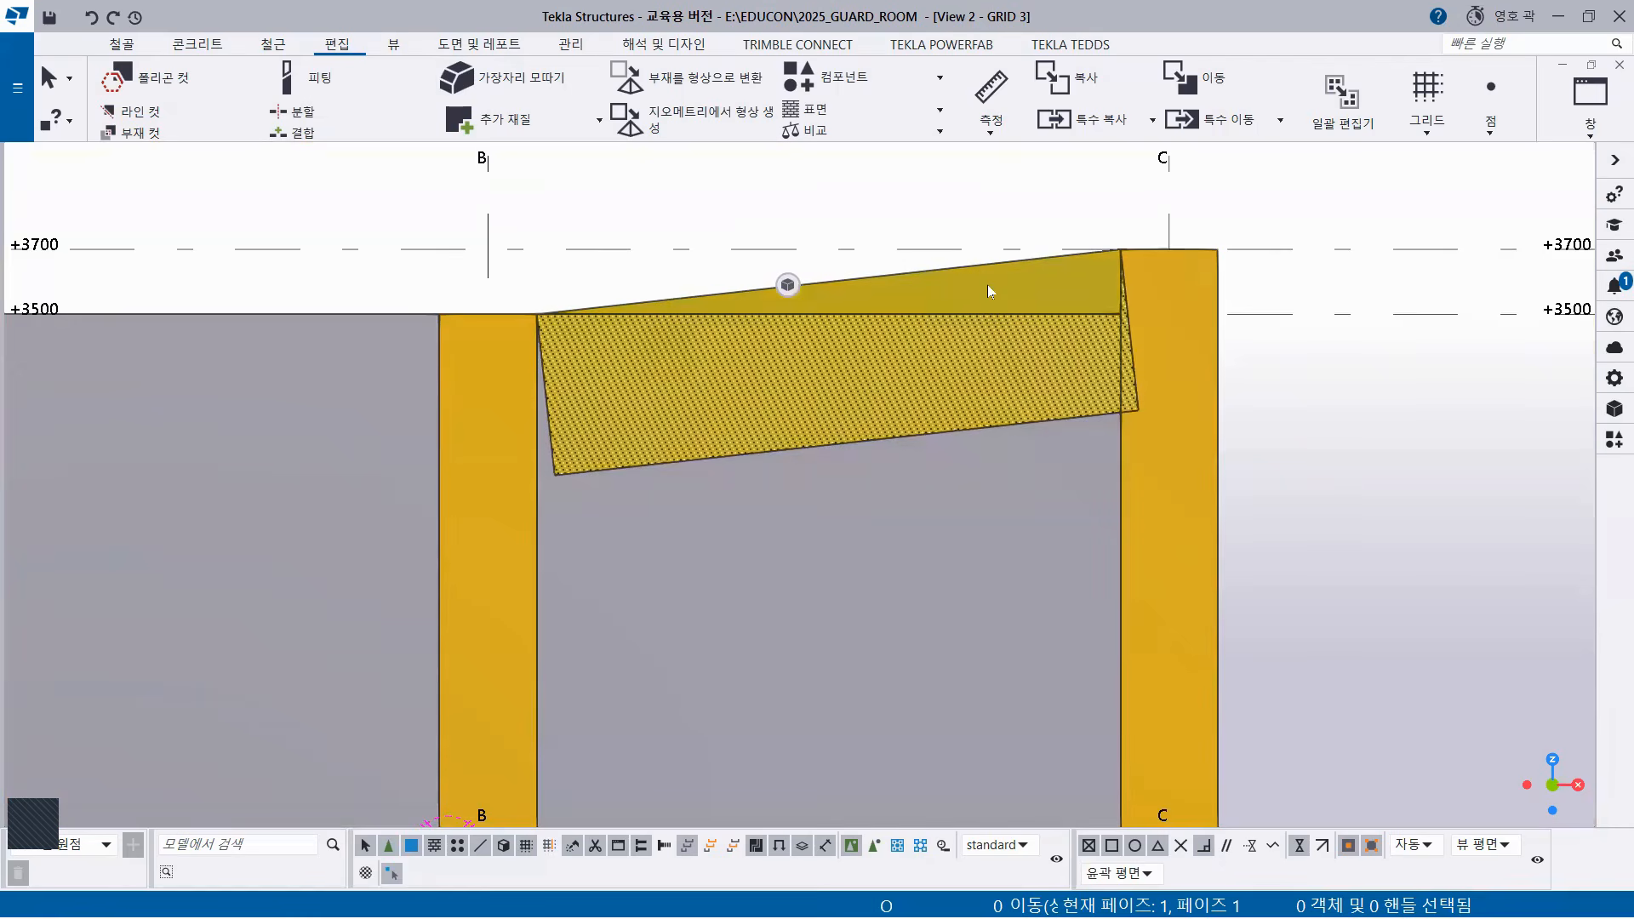
# Set the sloped beam's length to 18300, extending it from its grid B end and keeping the grid C end fixed.
pyautogui.click(988, 283)
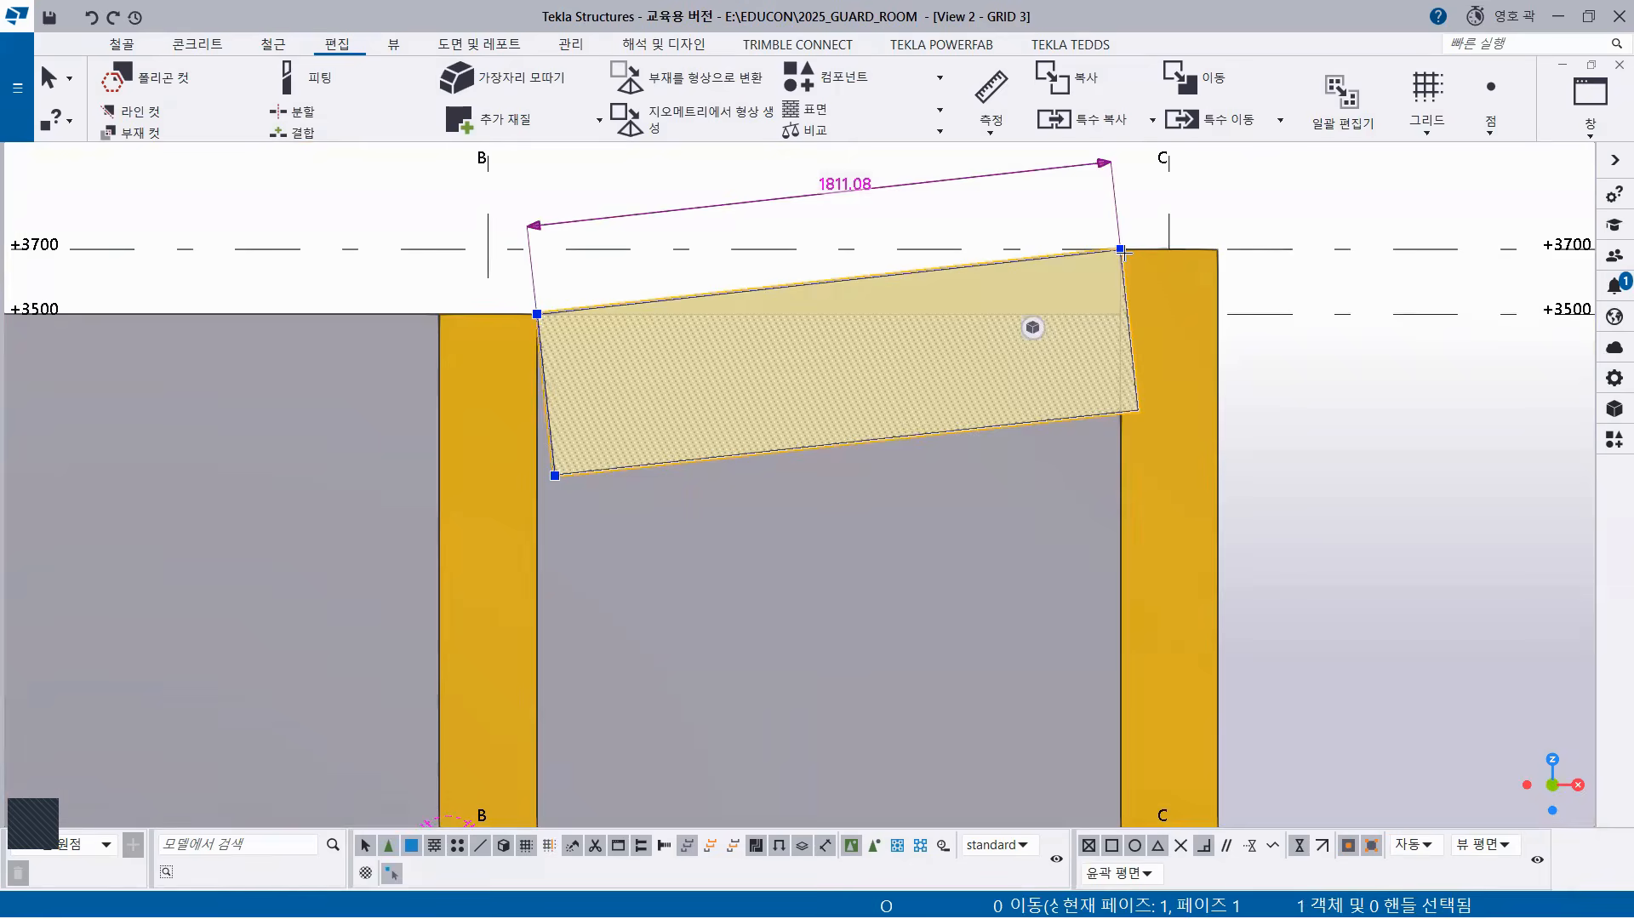
pyautogui.press('f')
pyautogui.click(555, 476)
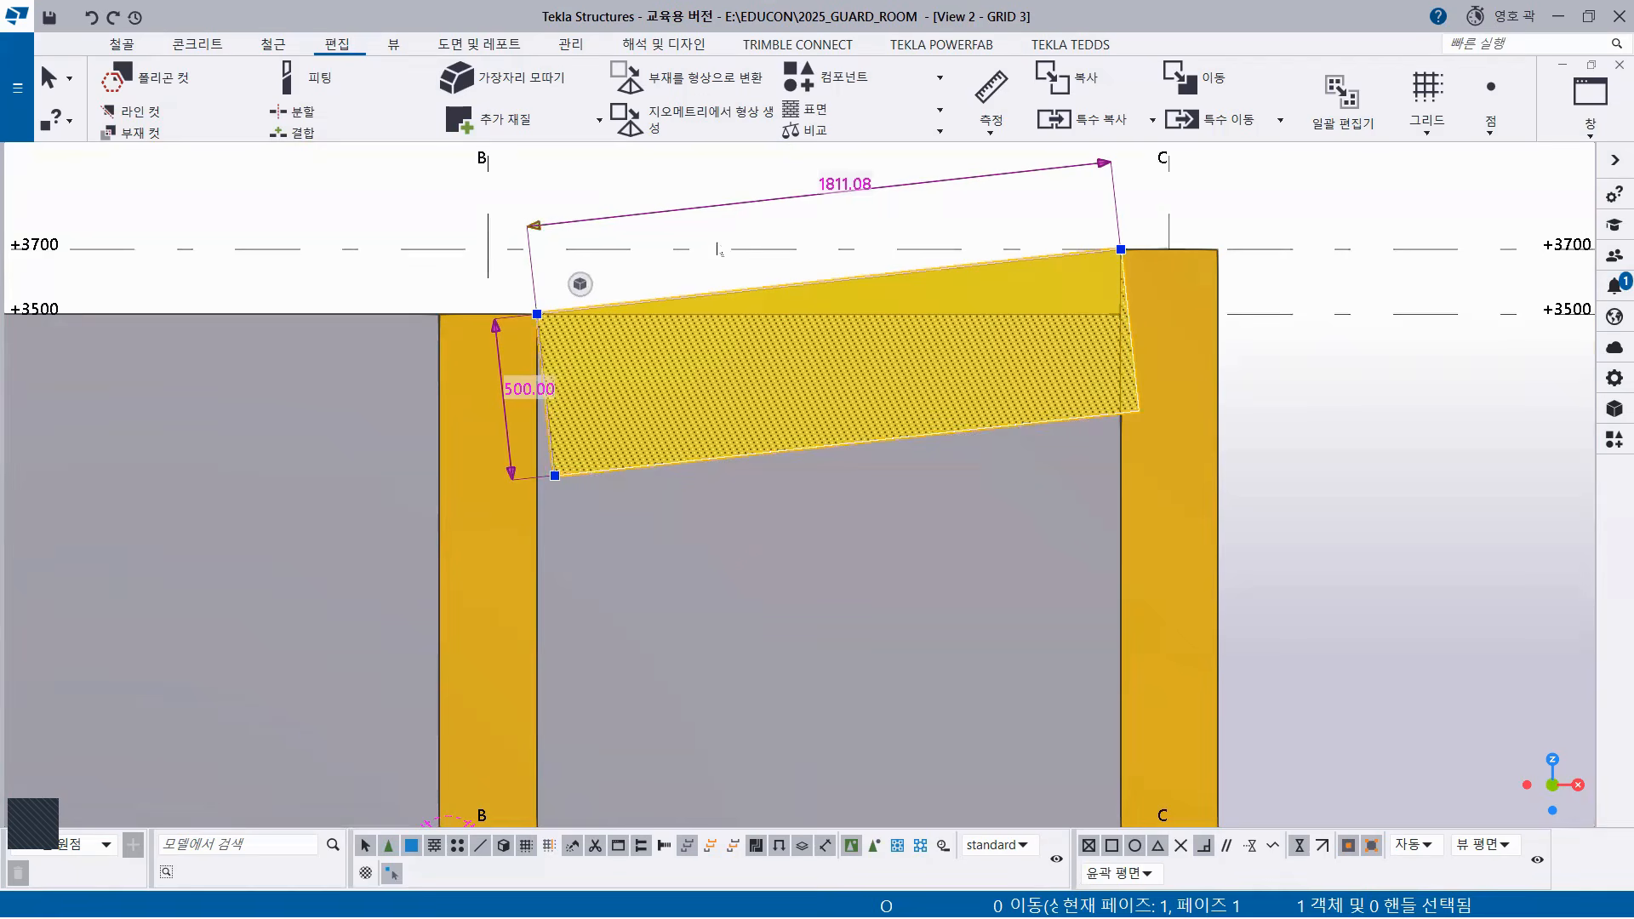
pyautogui.click(839, 182)
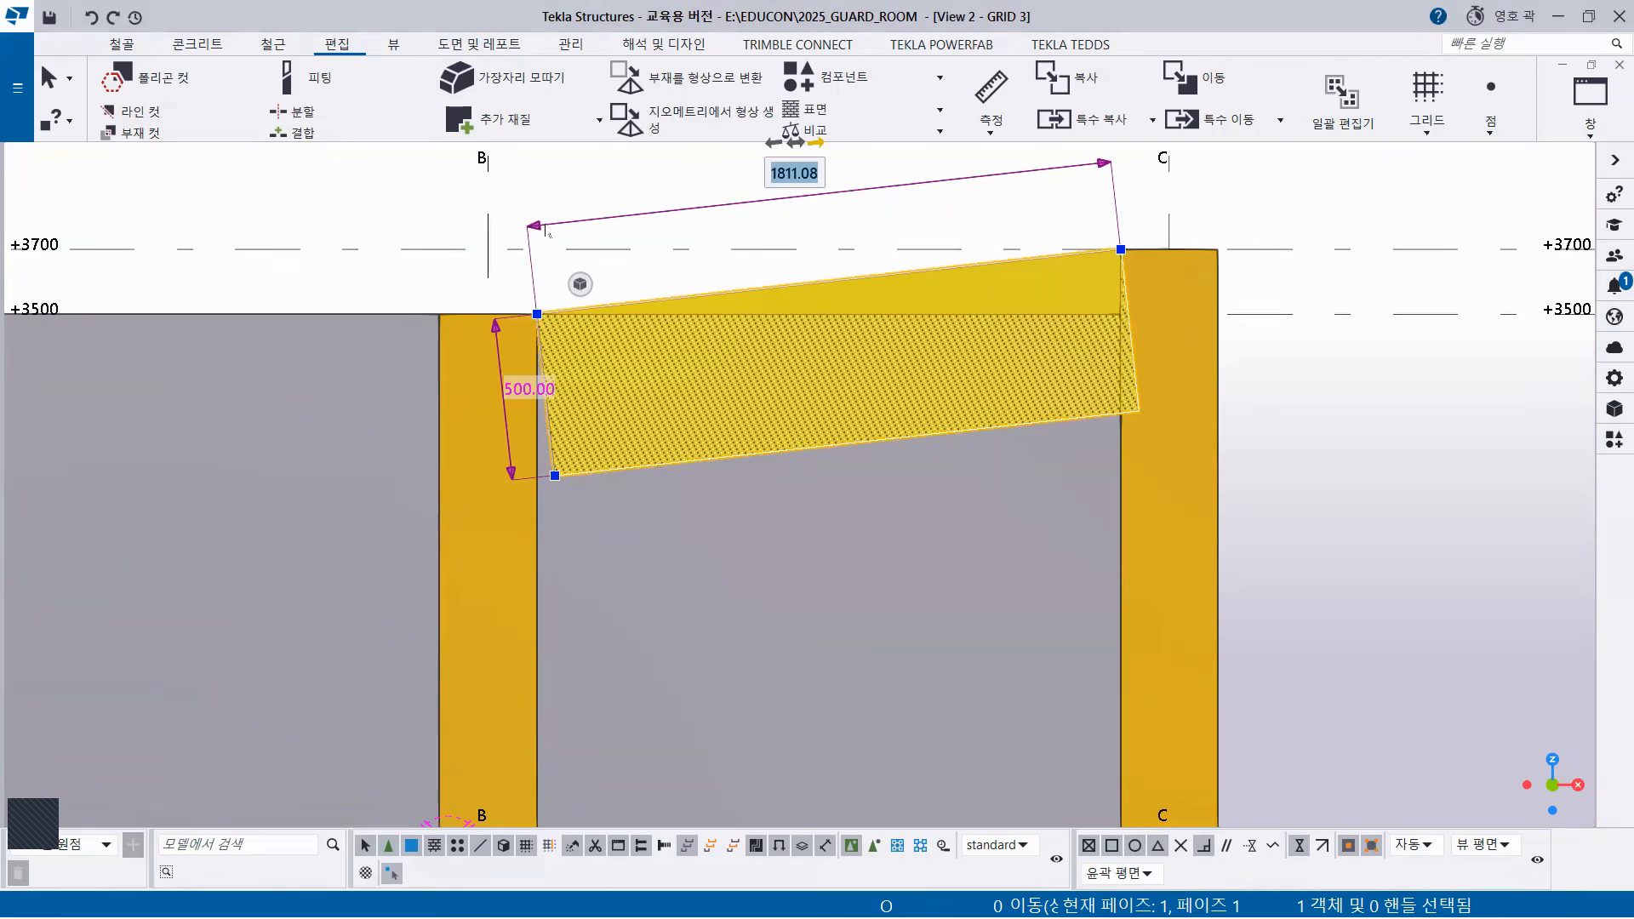
pyautogui.press('Escape')
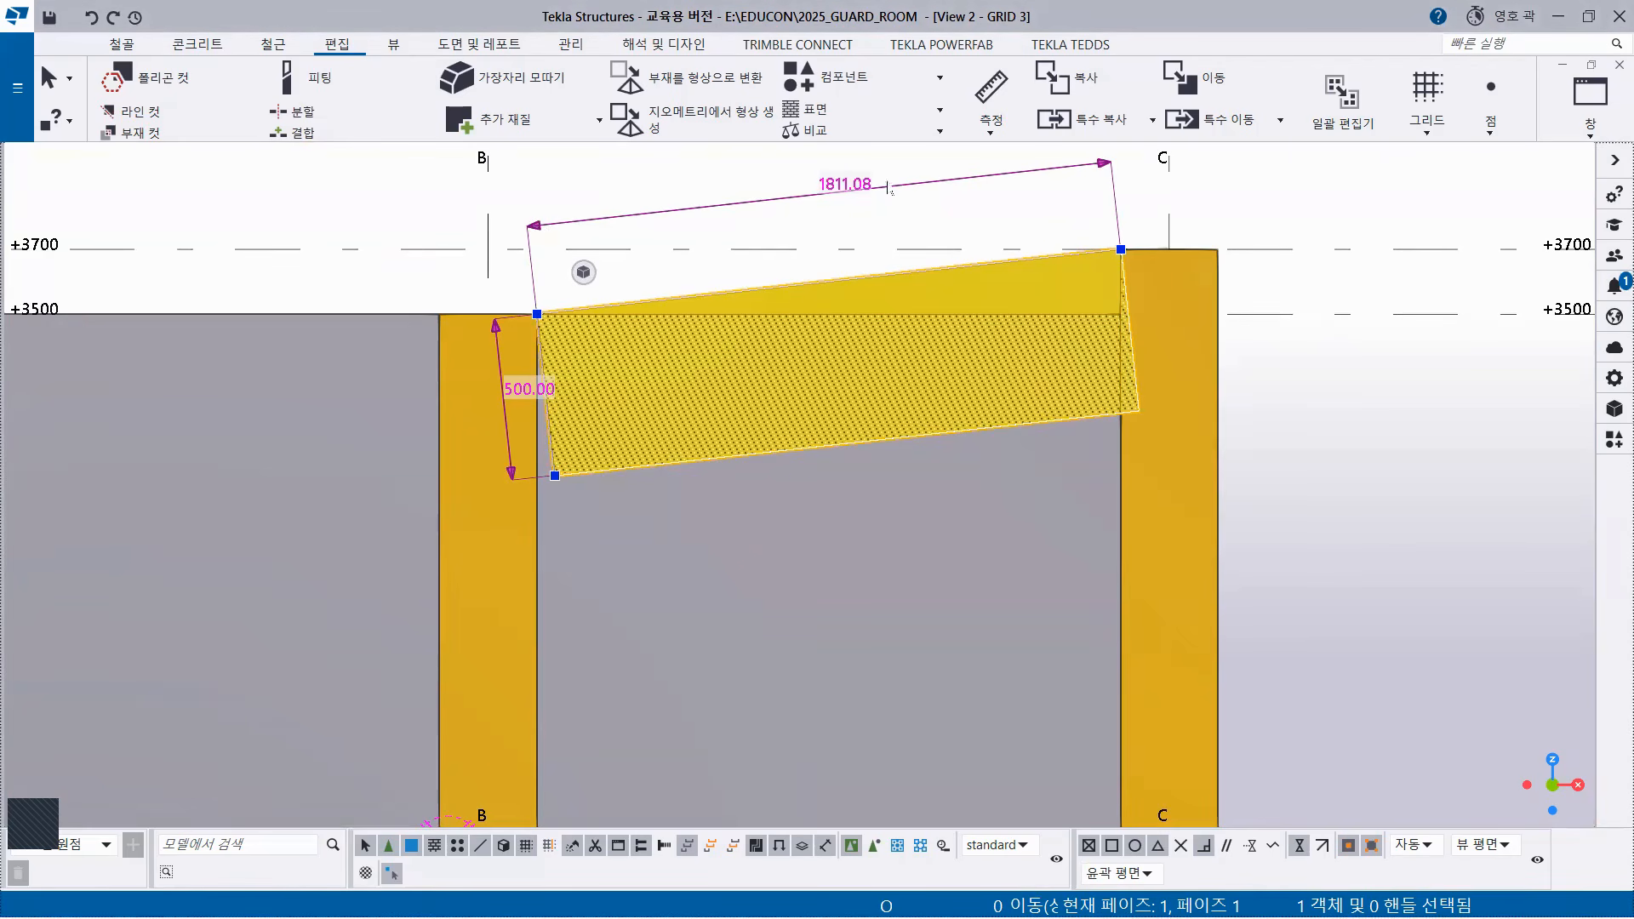
pyautogui.click(838, 183)
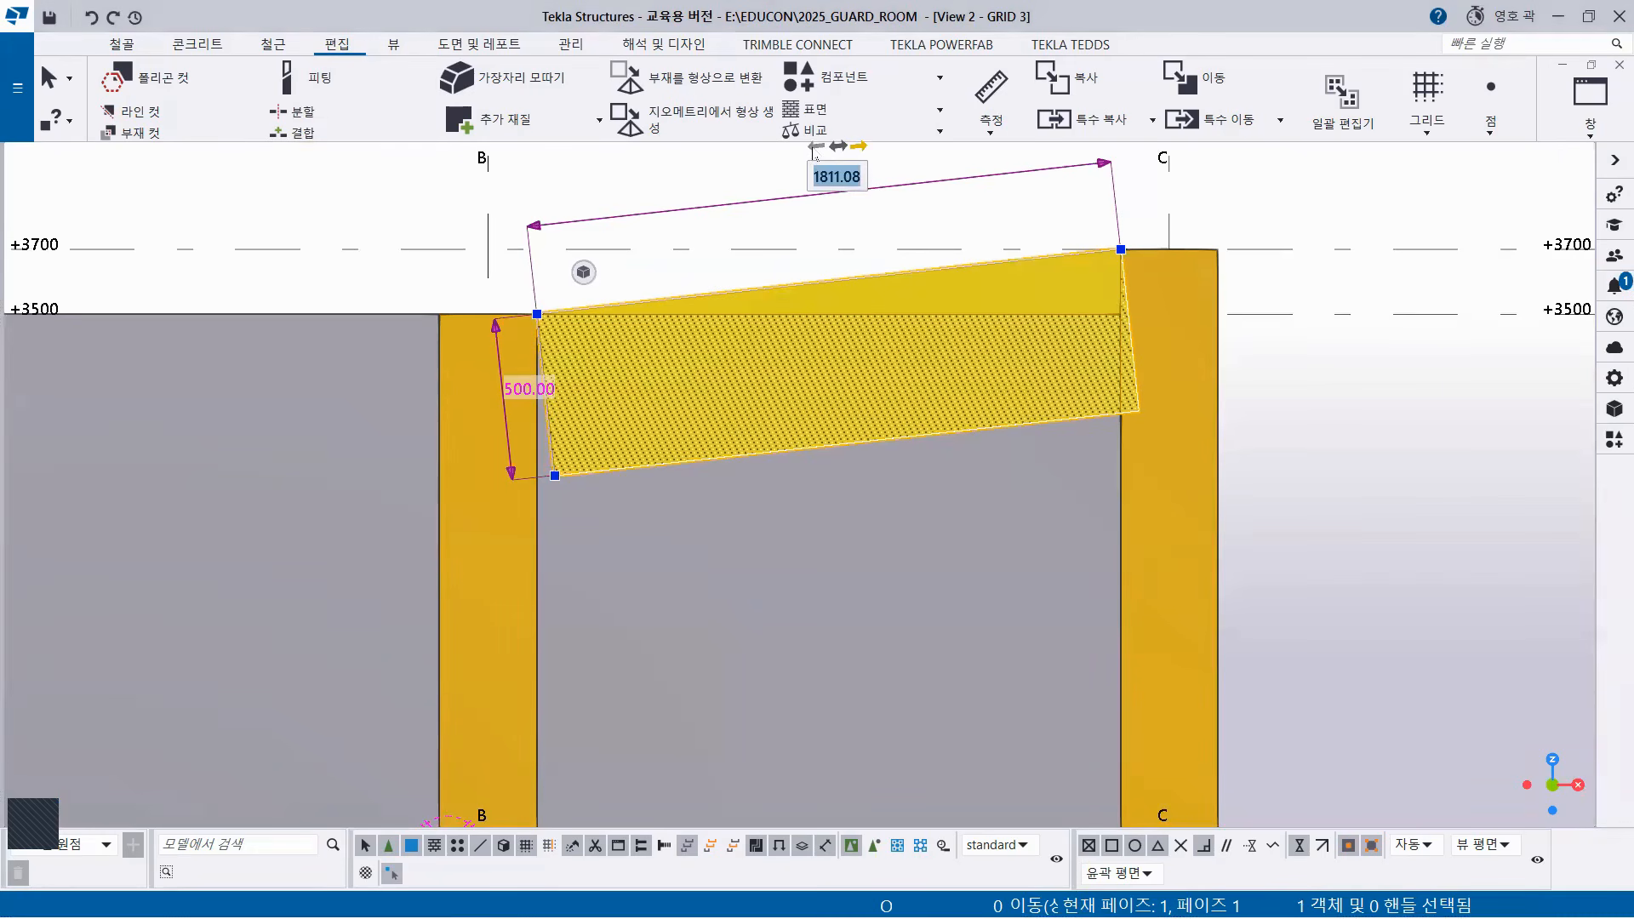
pyautogui.click(812, 148)
pyautogui.moveTo(860, 175); pyautogui.dragTo(806, 176)
pyautogui.write('18300')
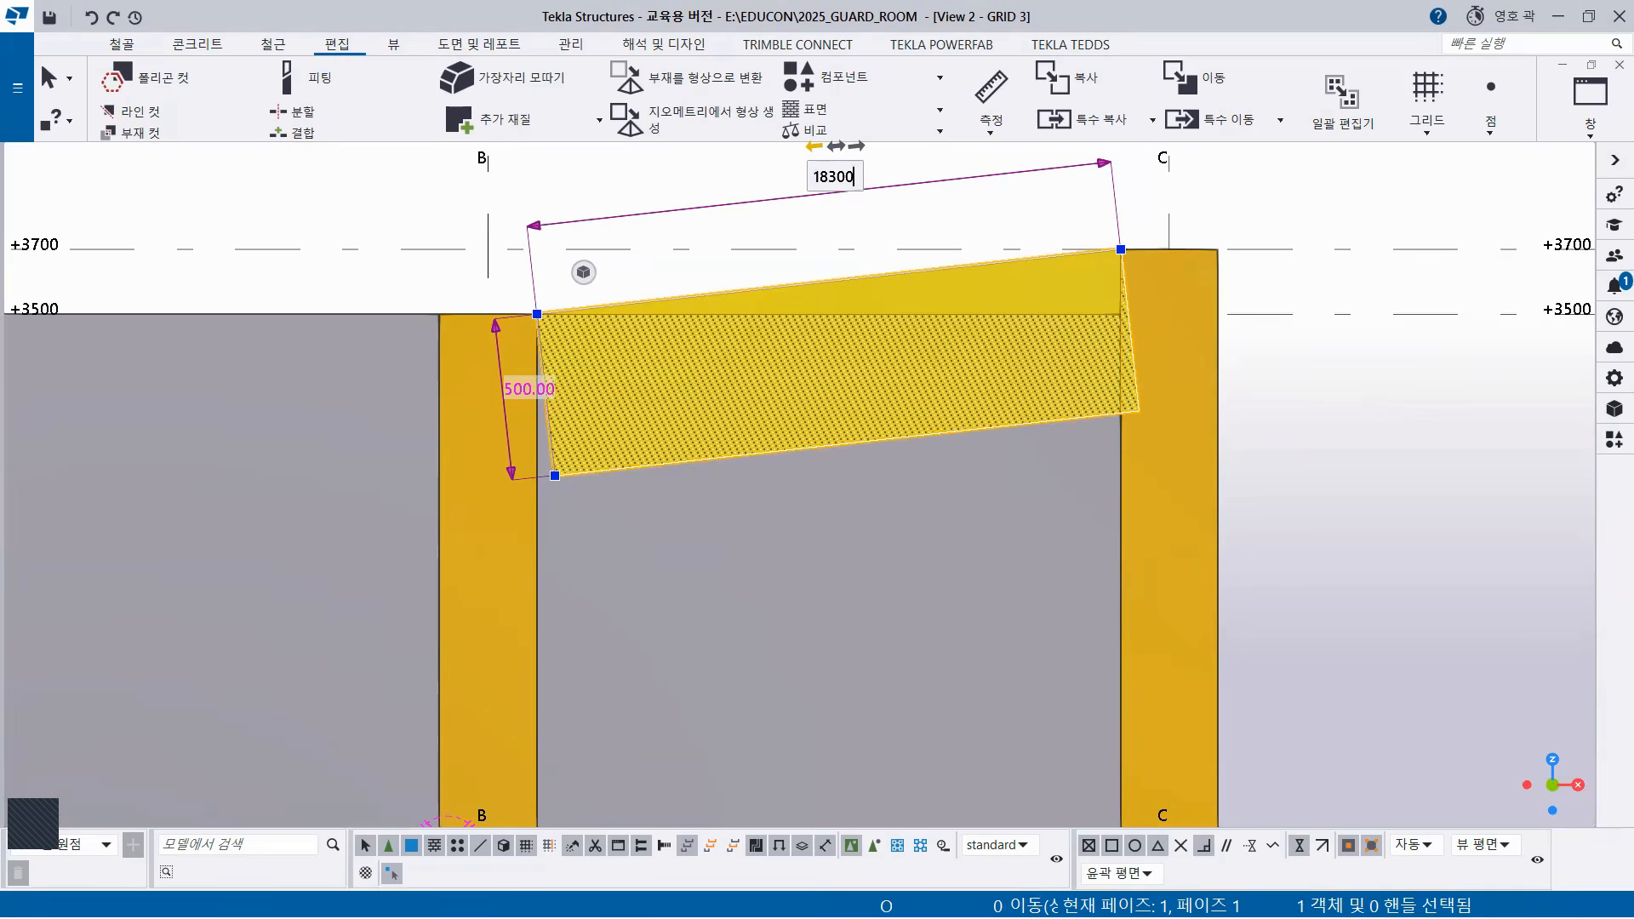
pyautogui.press('Return')
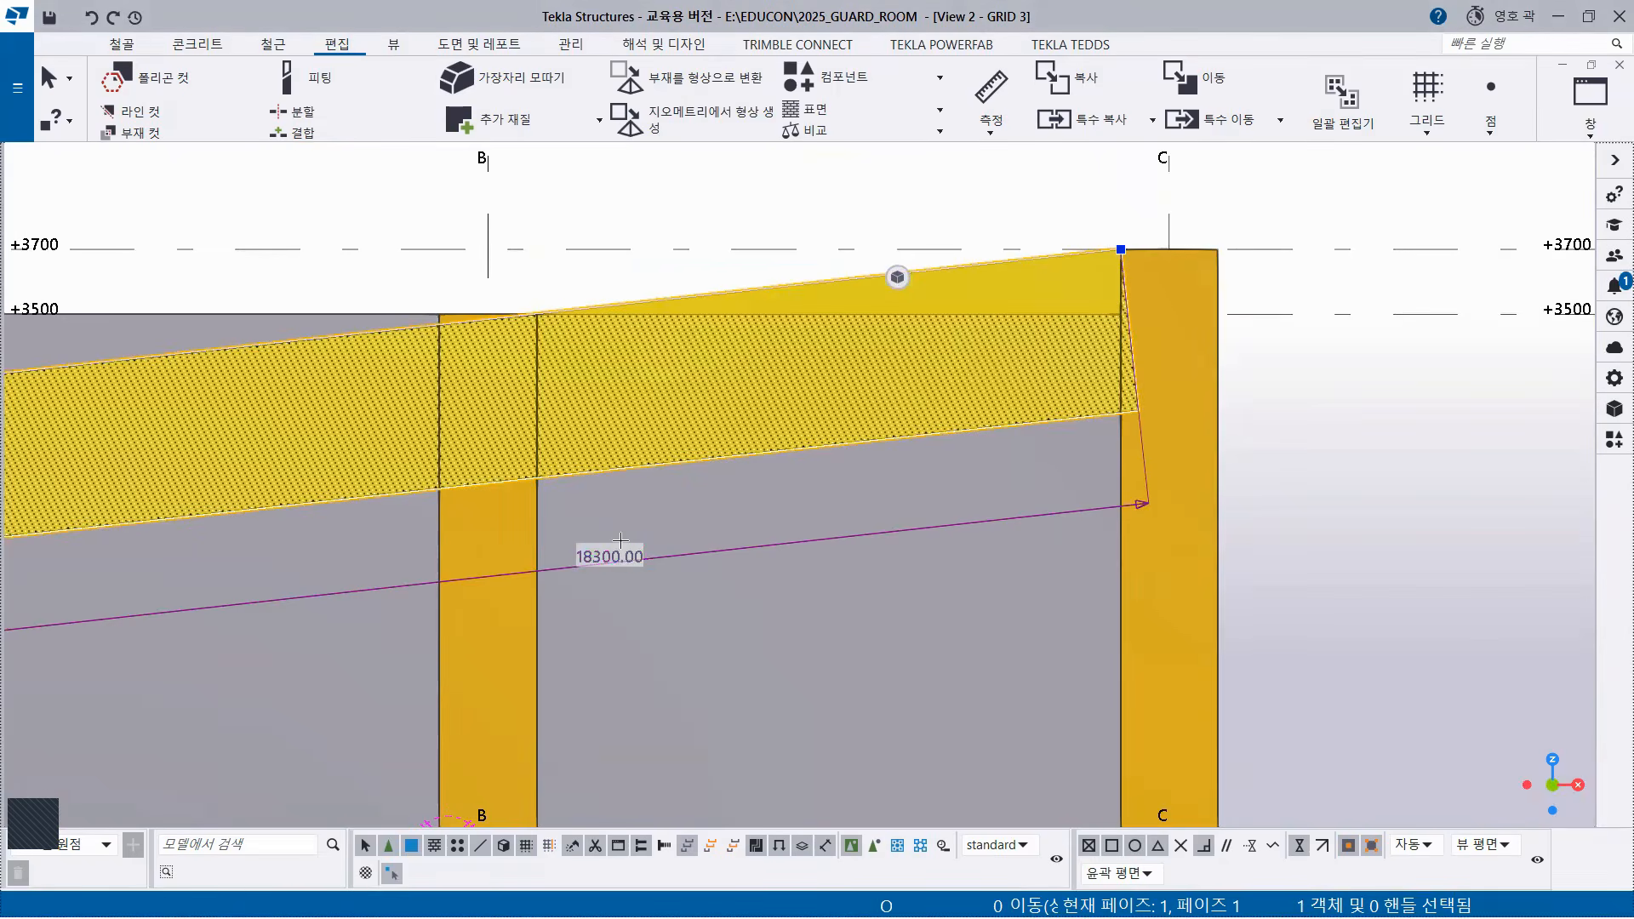
# Undo the sloped beam's last length change and turn off Direct Modification.
pyautogui.hotkey('ctrl', 'z')
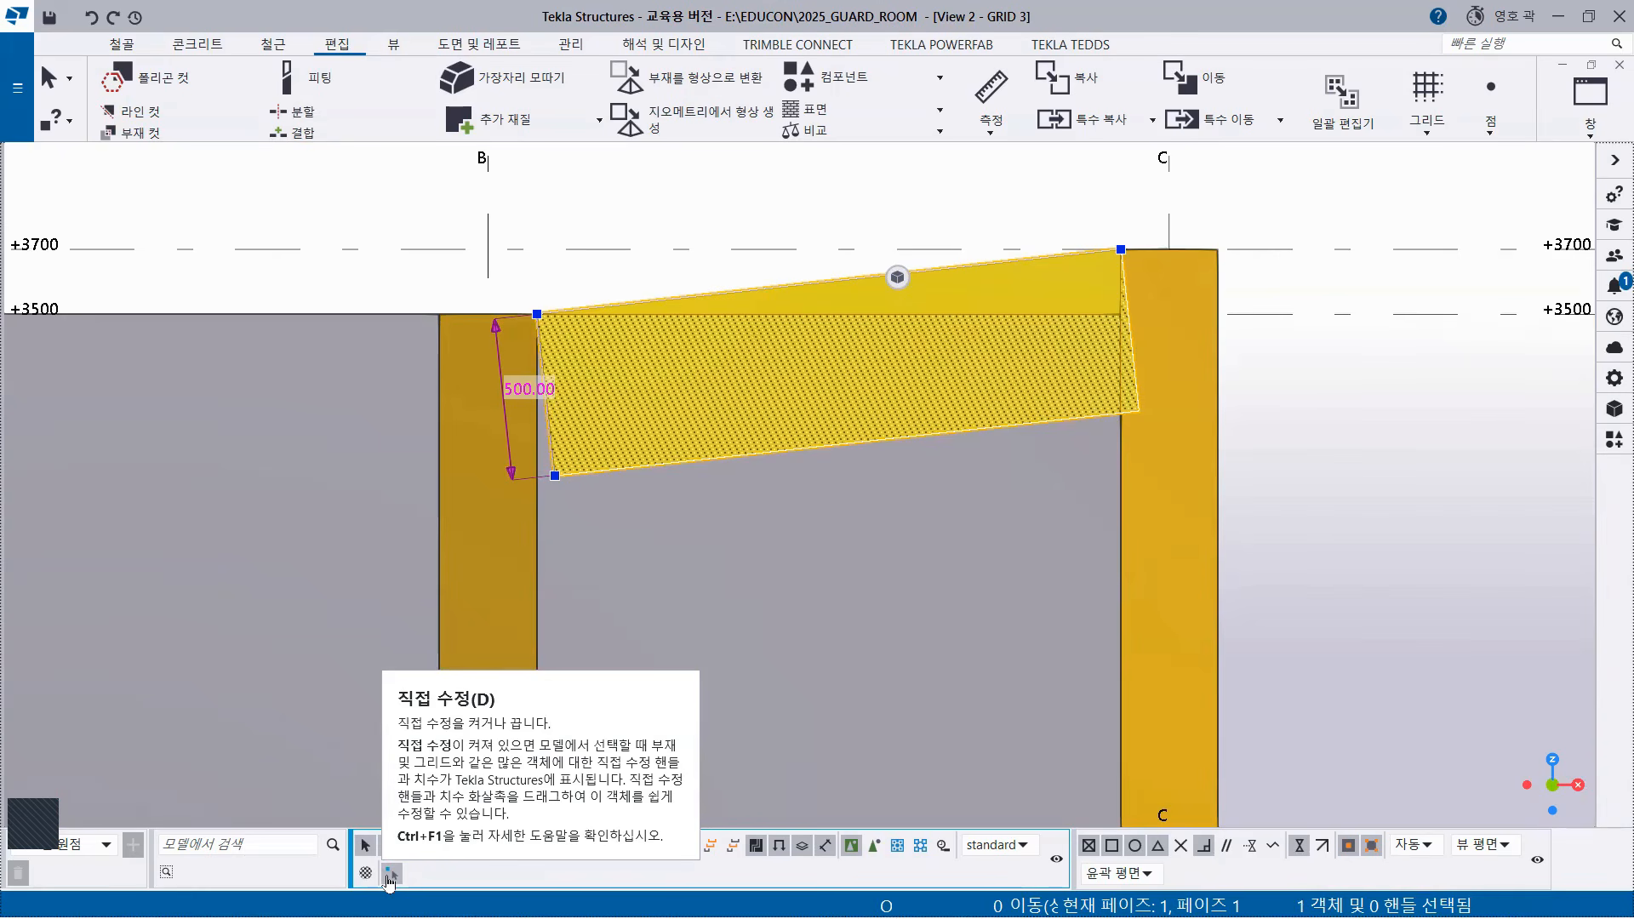
pyautogui.click(389, 877)
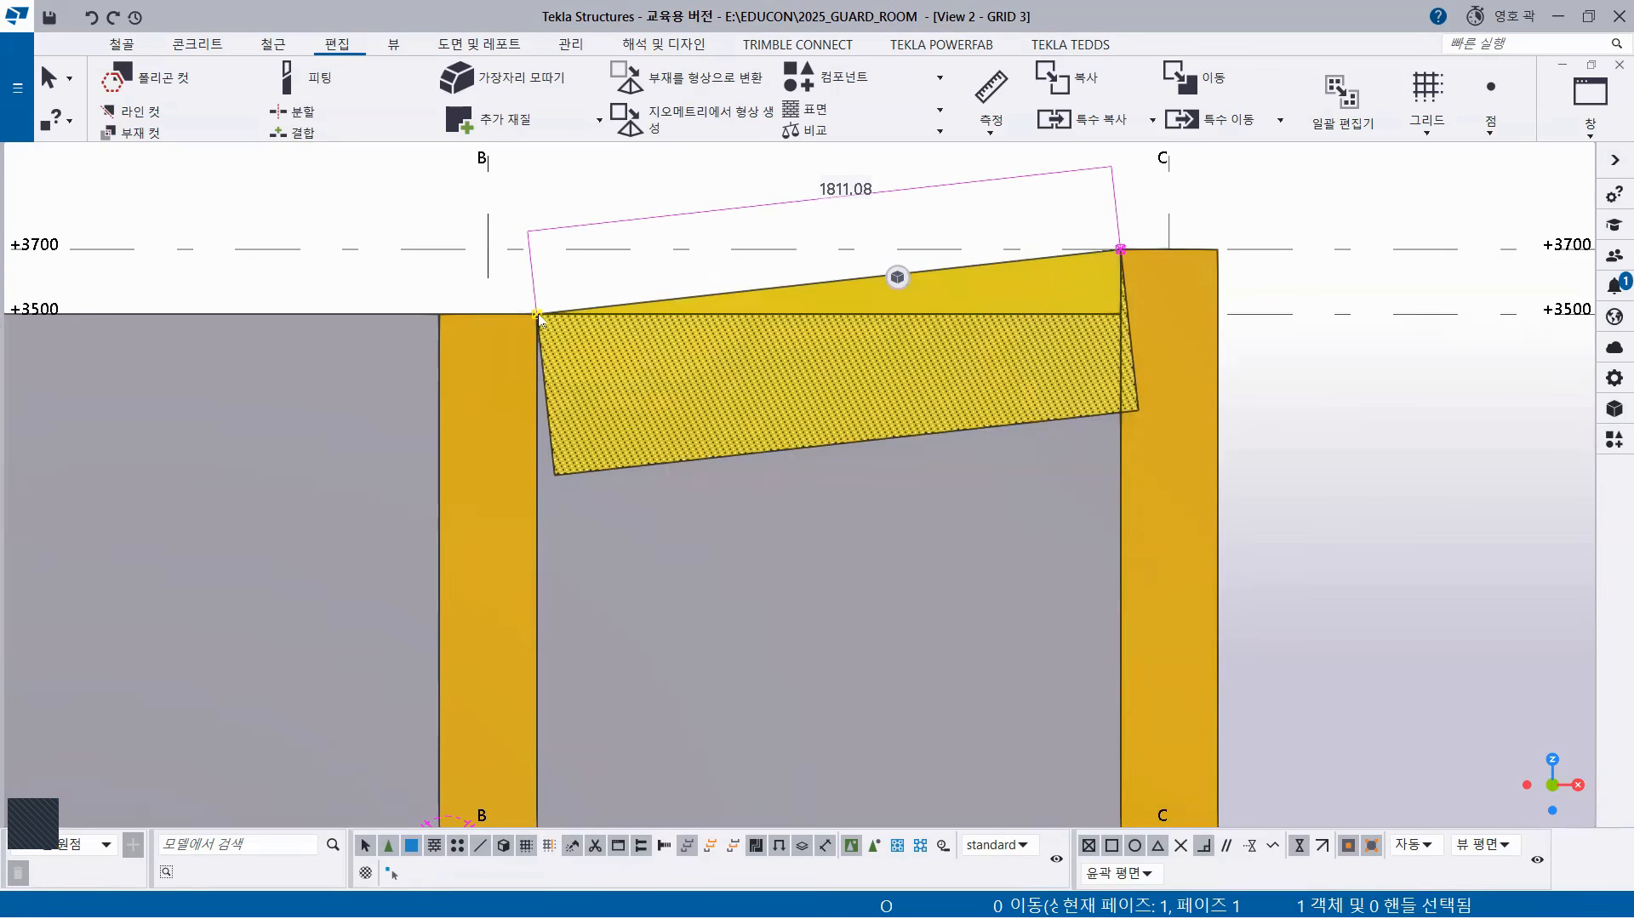
# Move the sloped beam's grid B end handle linearly along its slope by dX -198.78 and dZ -22.09, into the column.
pyautogui.click(537, 315)
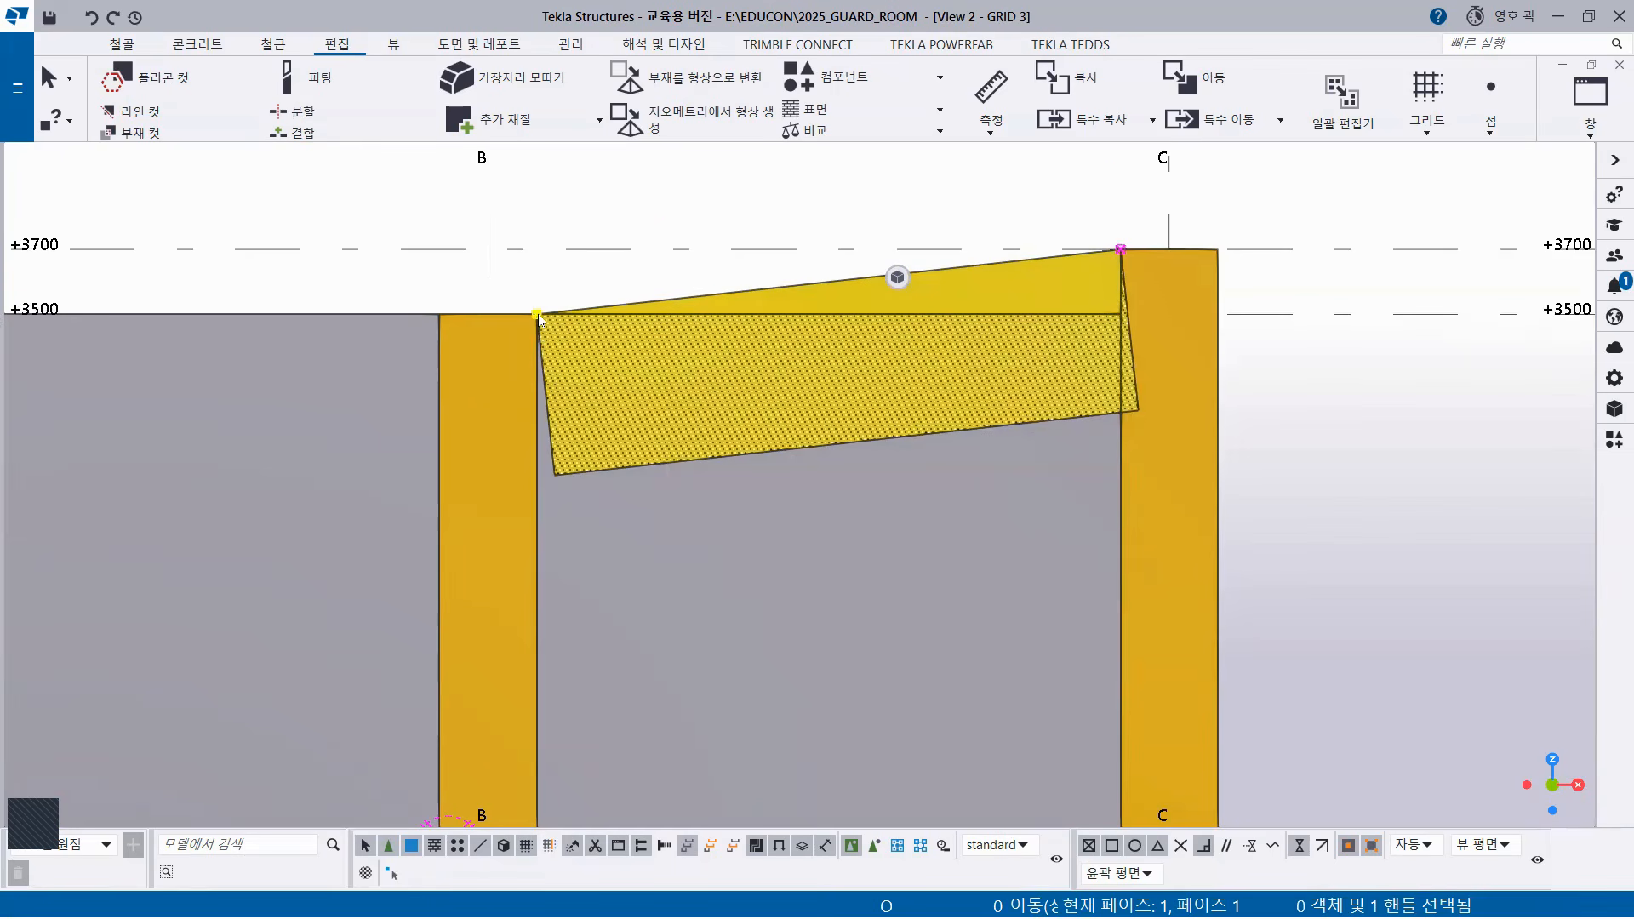
pyautogui.rightClick(652, 197)
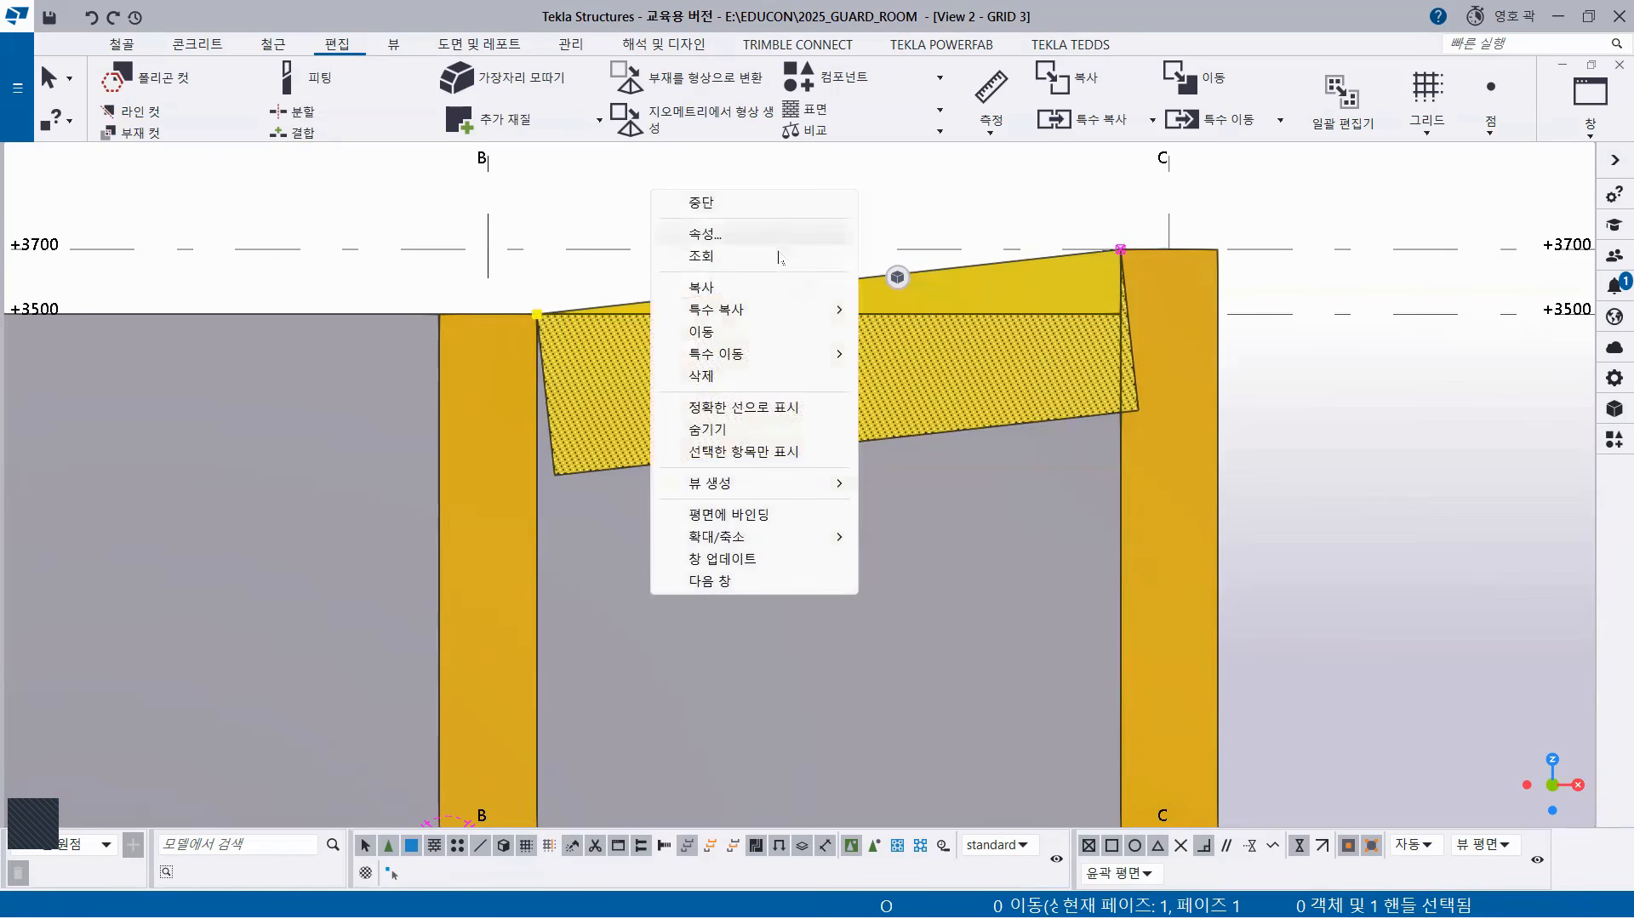
pyautogui.moveTo(761, 362)
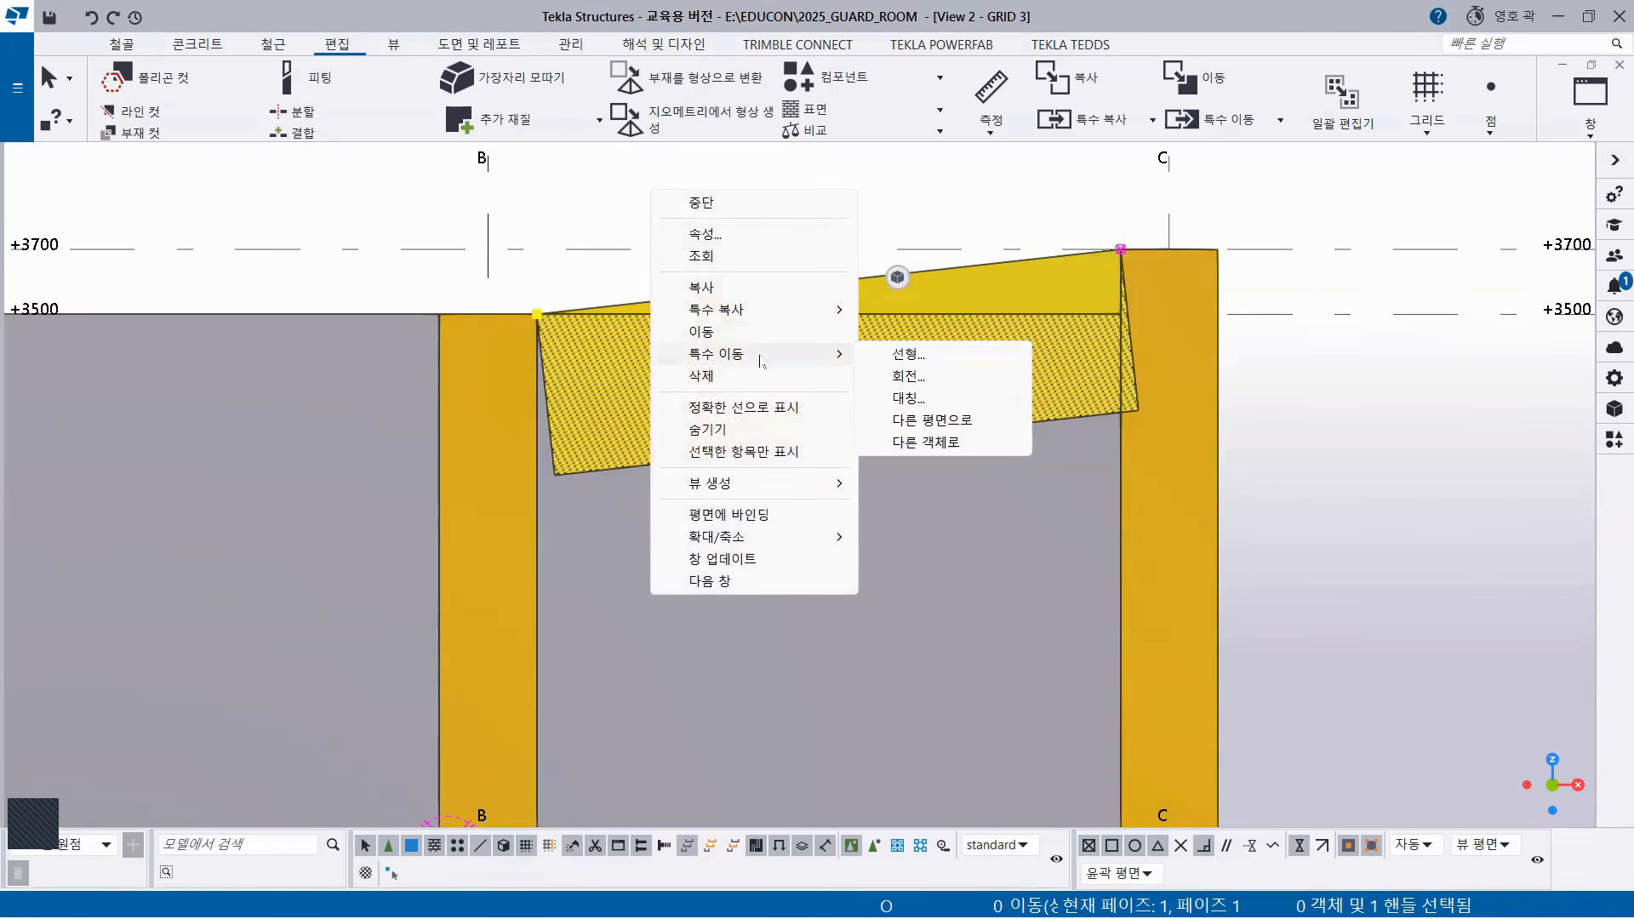
pyautogui.click(909, 355)
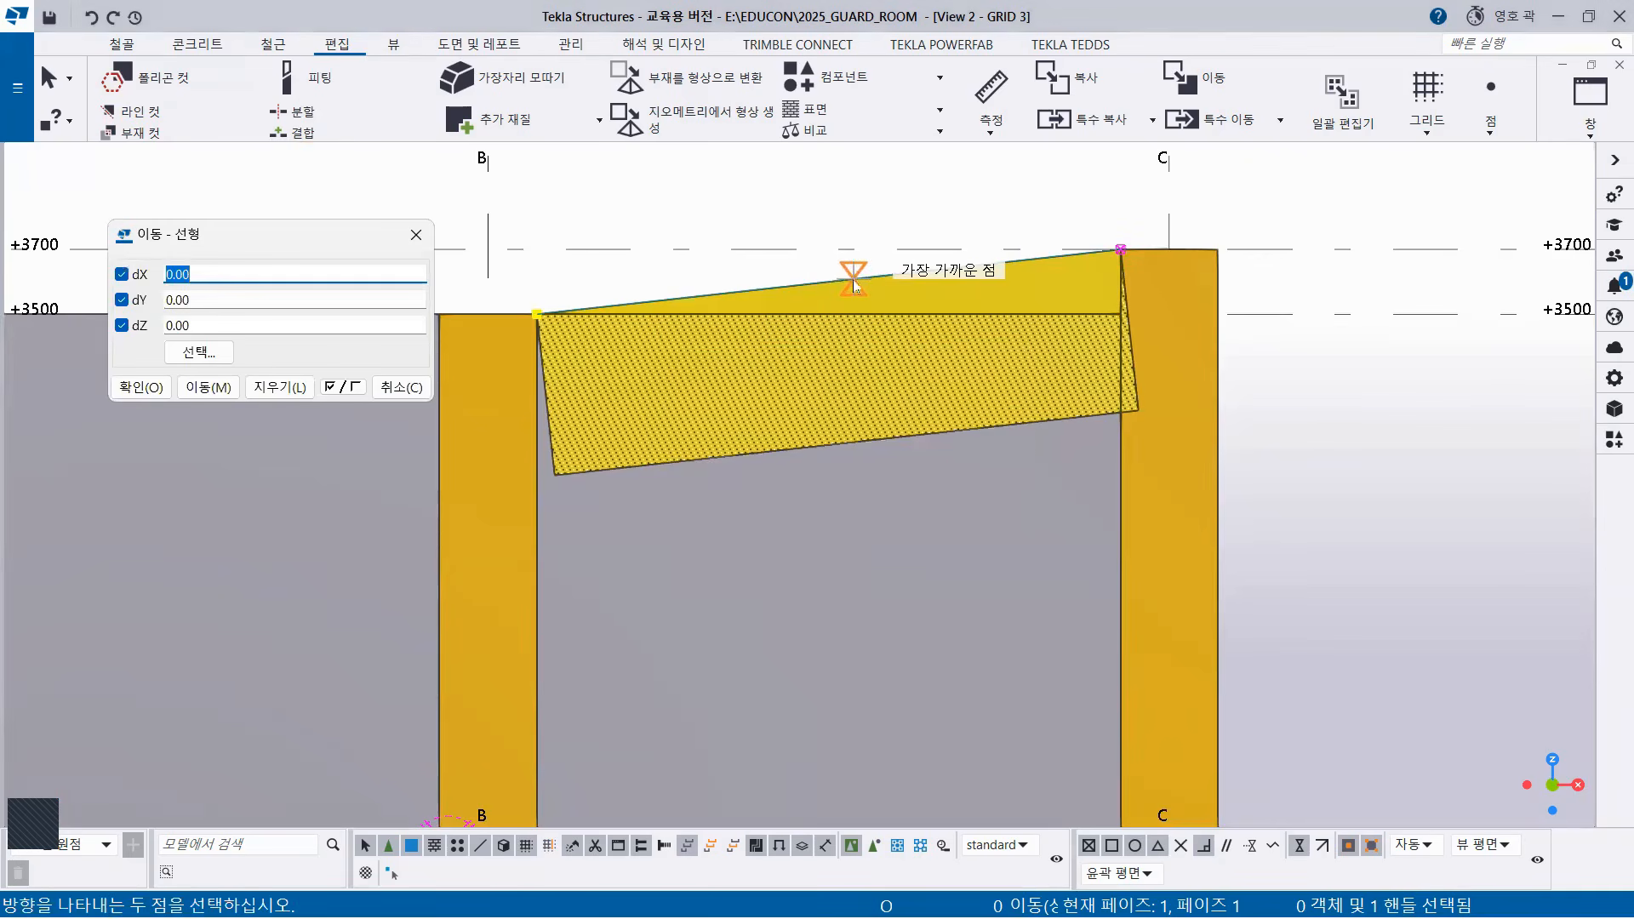
pyautogui.click(789, 286)
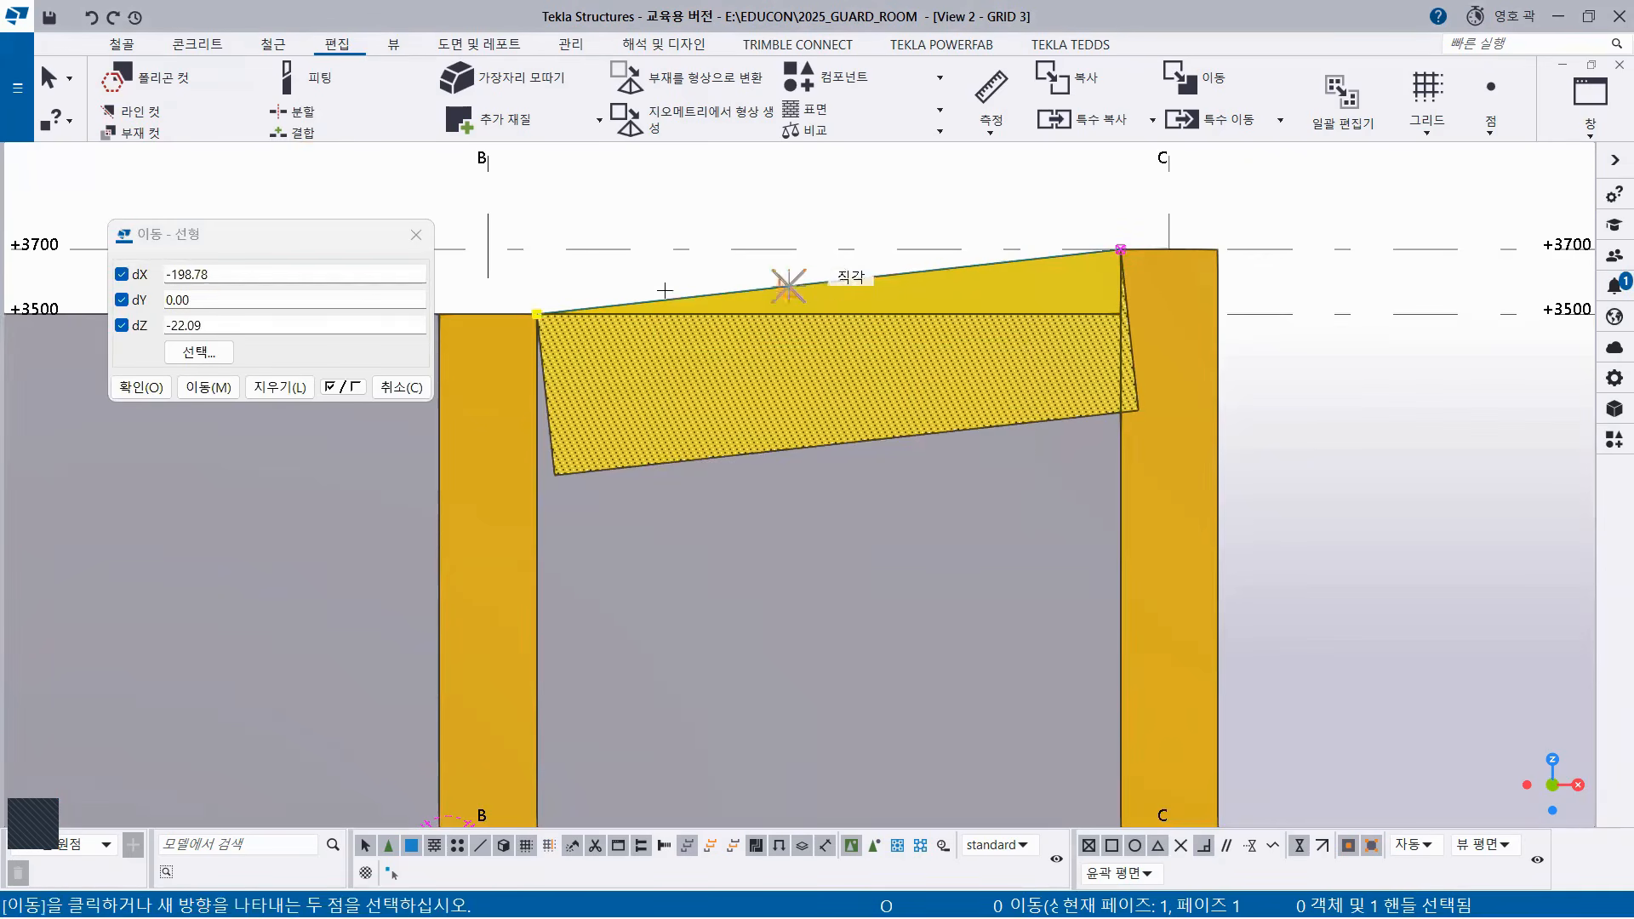
pyautogui.click(209, 388)
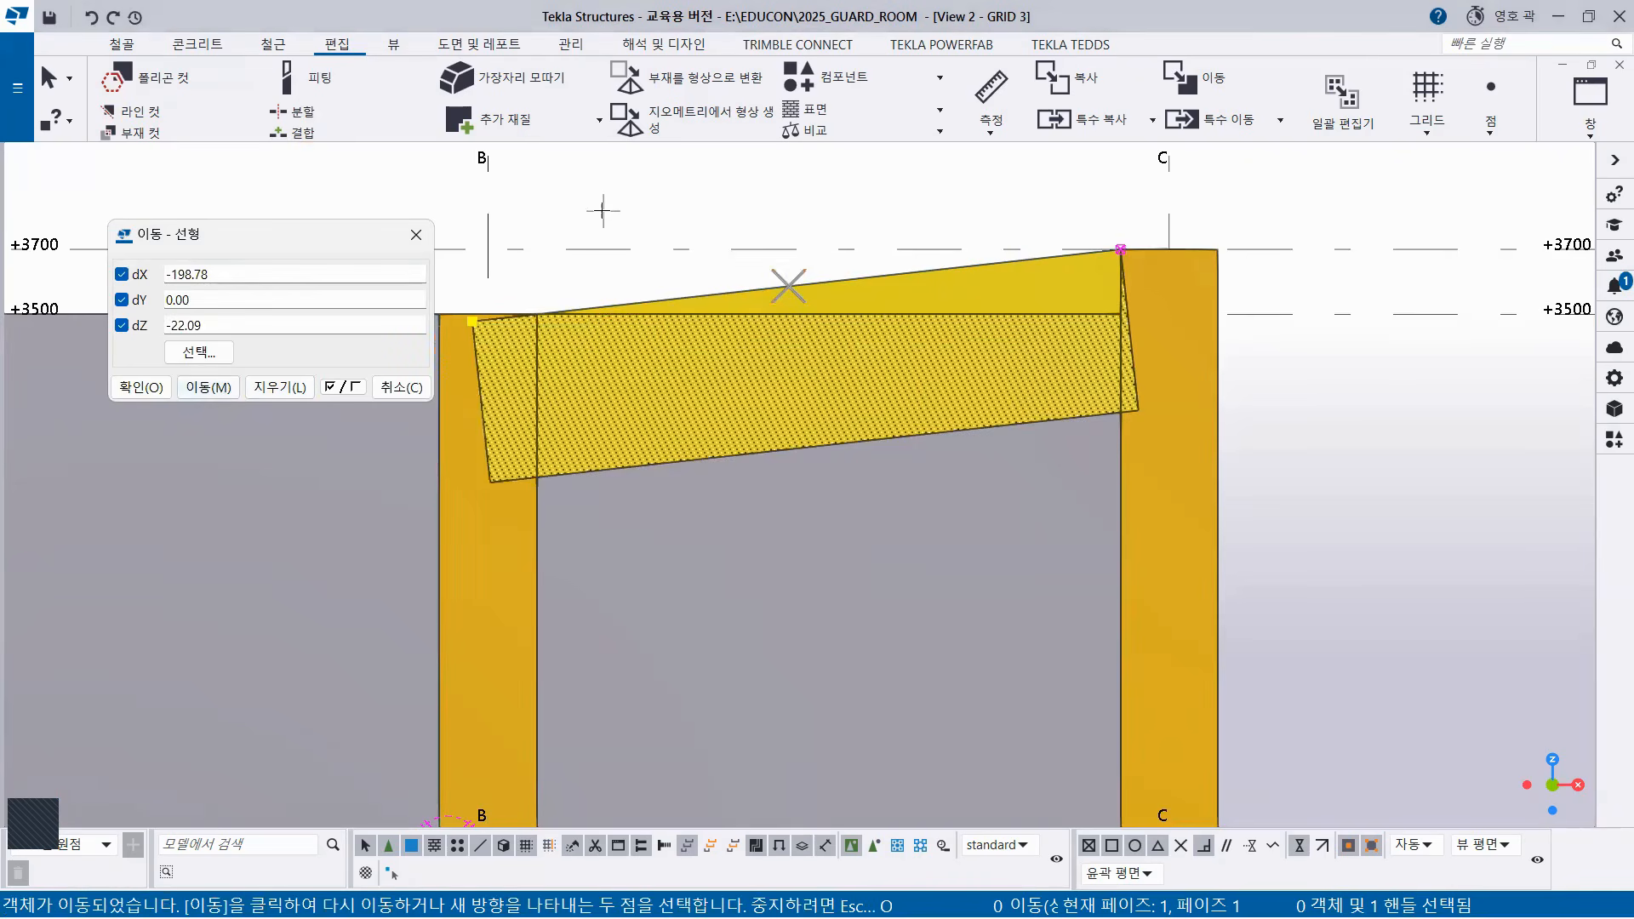
pyautogui.rightClick(601, 206)
pyautogui.click(626, 217)
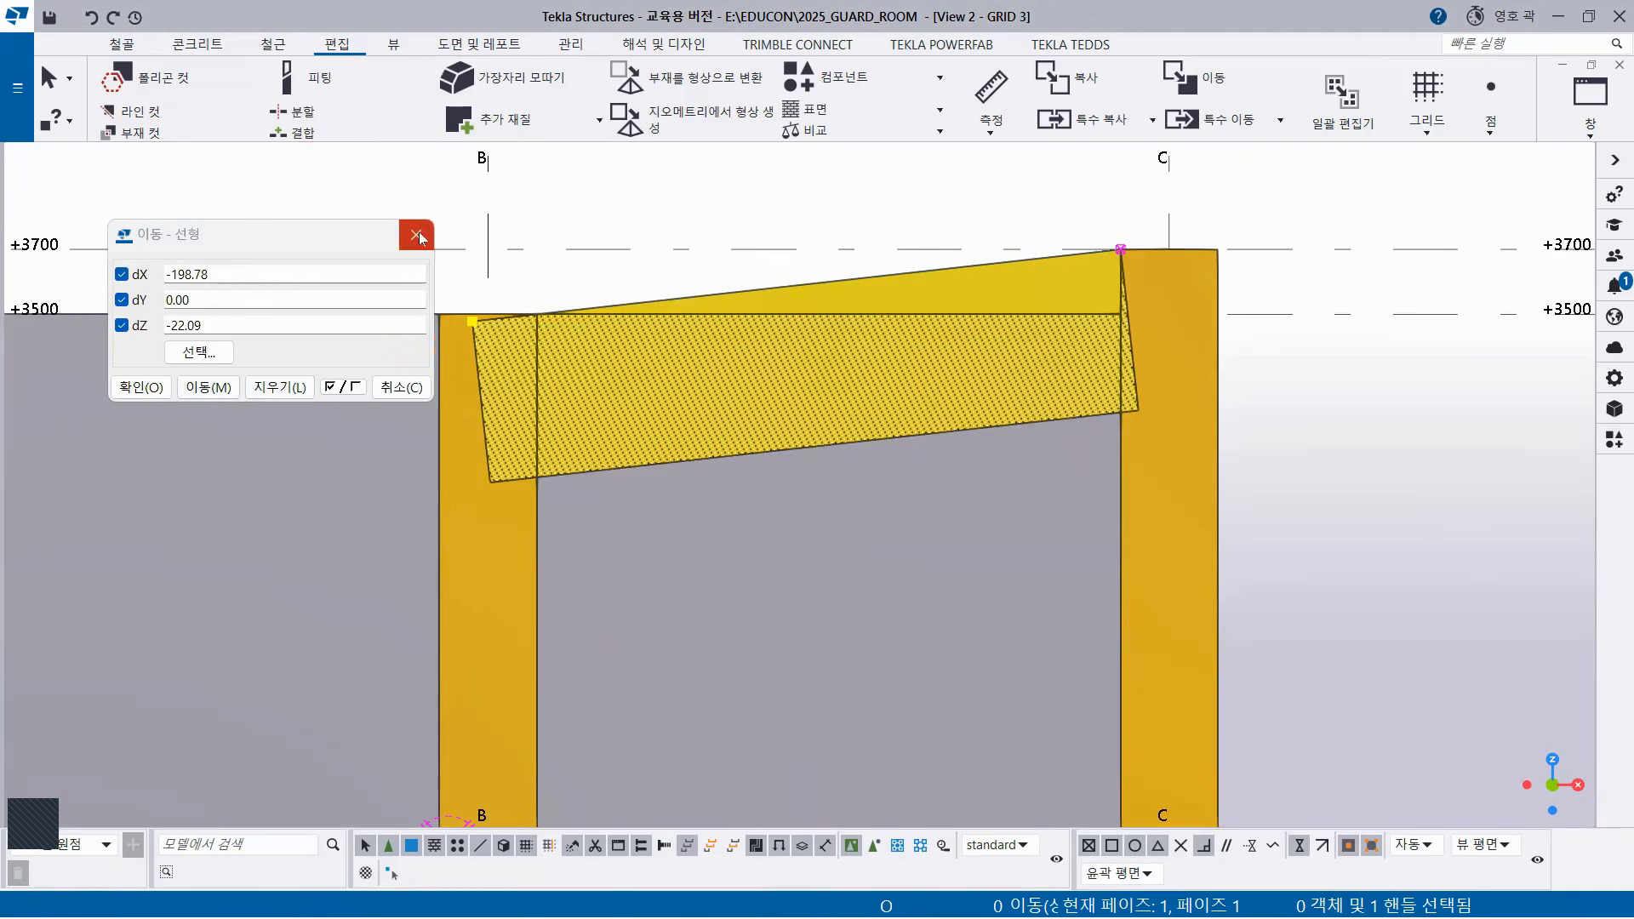
pyautogui.click(416, 234)
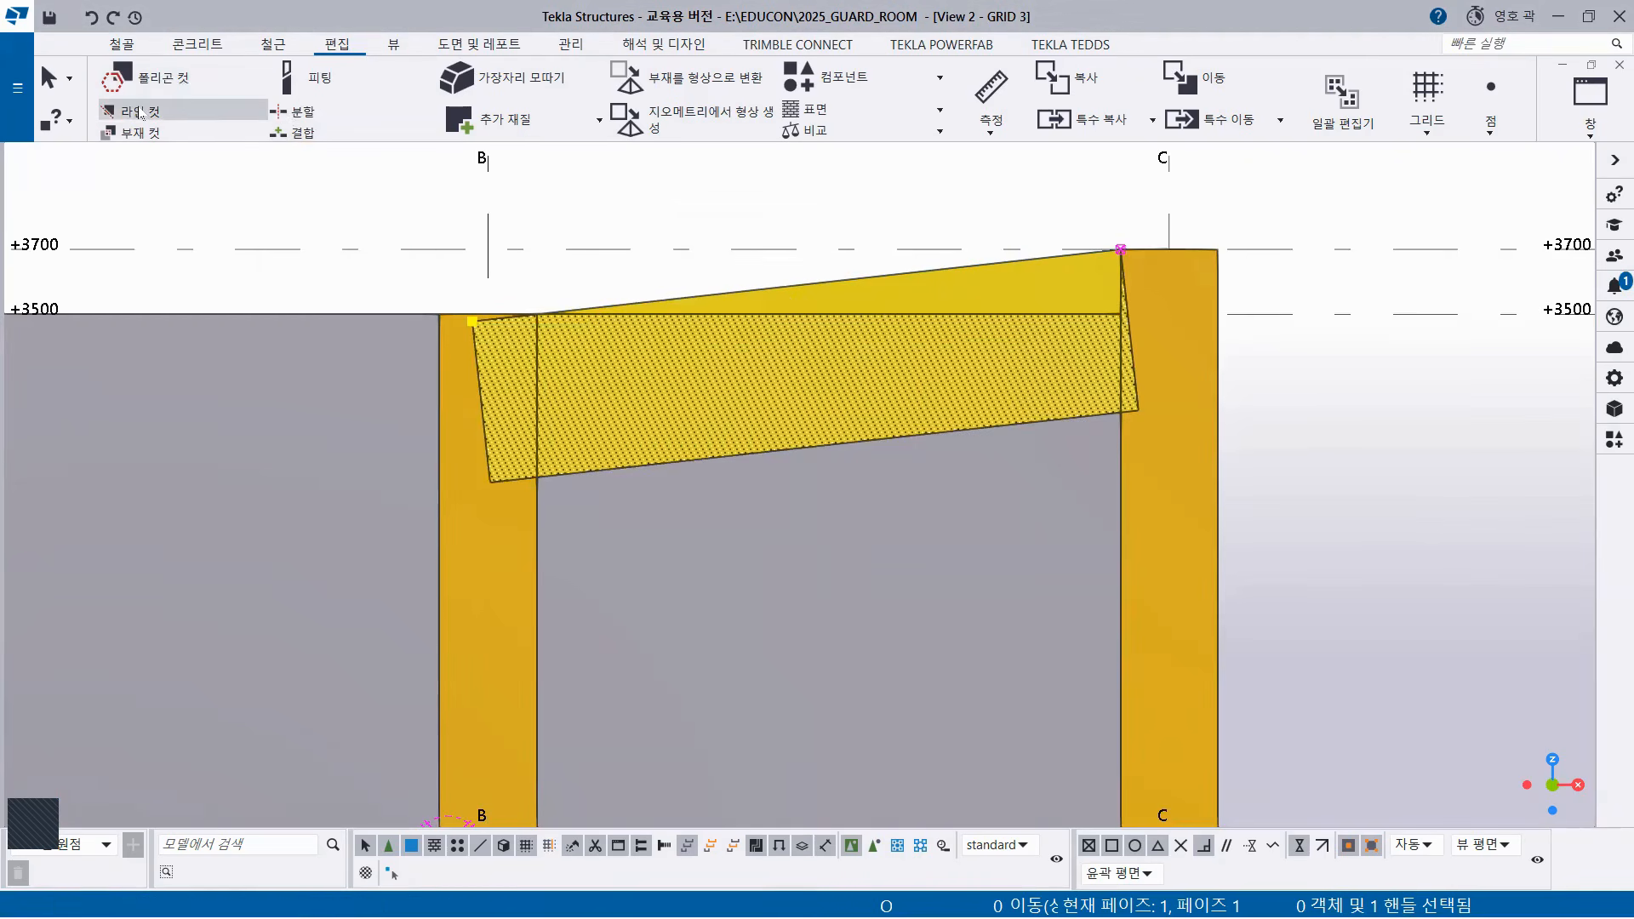
# Line-cut the sloped beam along the inner vertical face of the grid B column, removing the part inside the column.
pyautogui.click(135, 110)
pyautogui.click(930, 290)
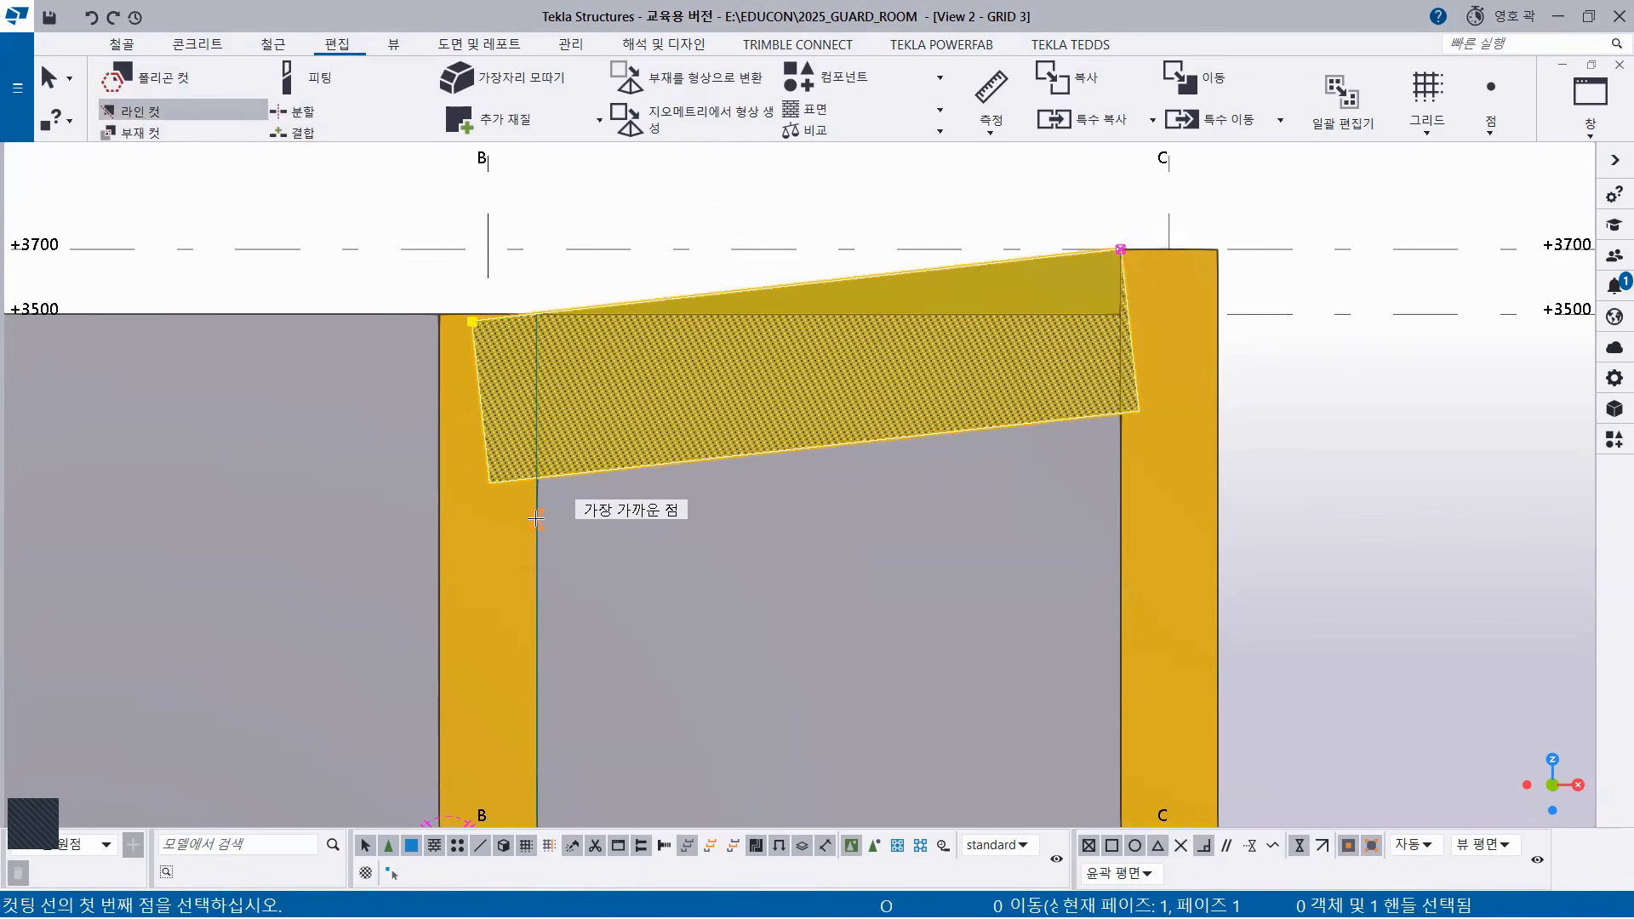
pyautogui.click(535, 519)
pyautogui.click(536, 579)
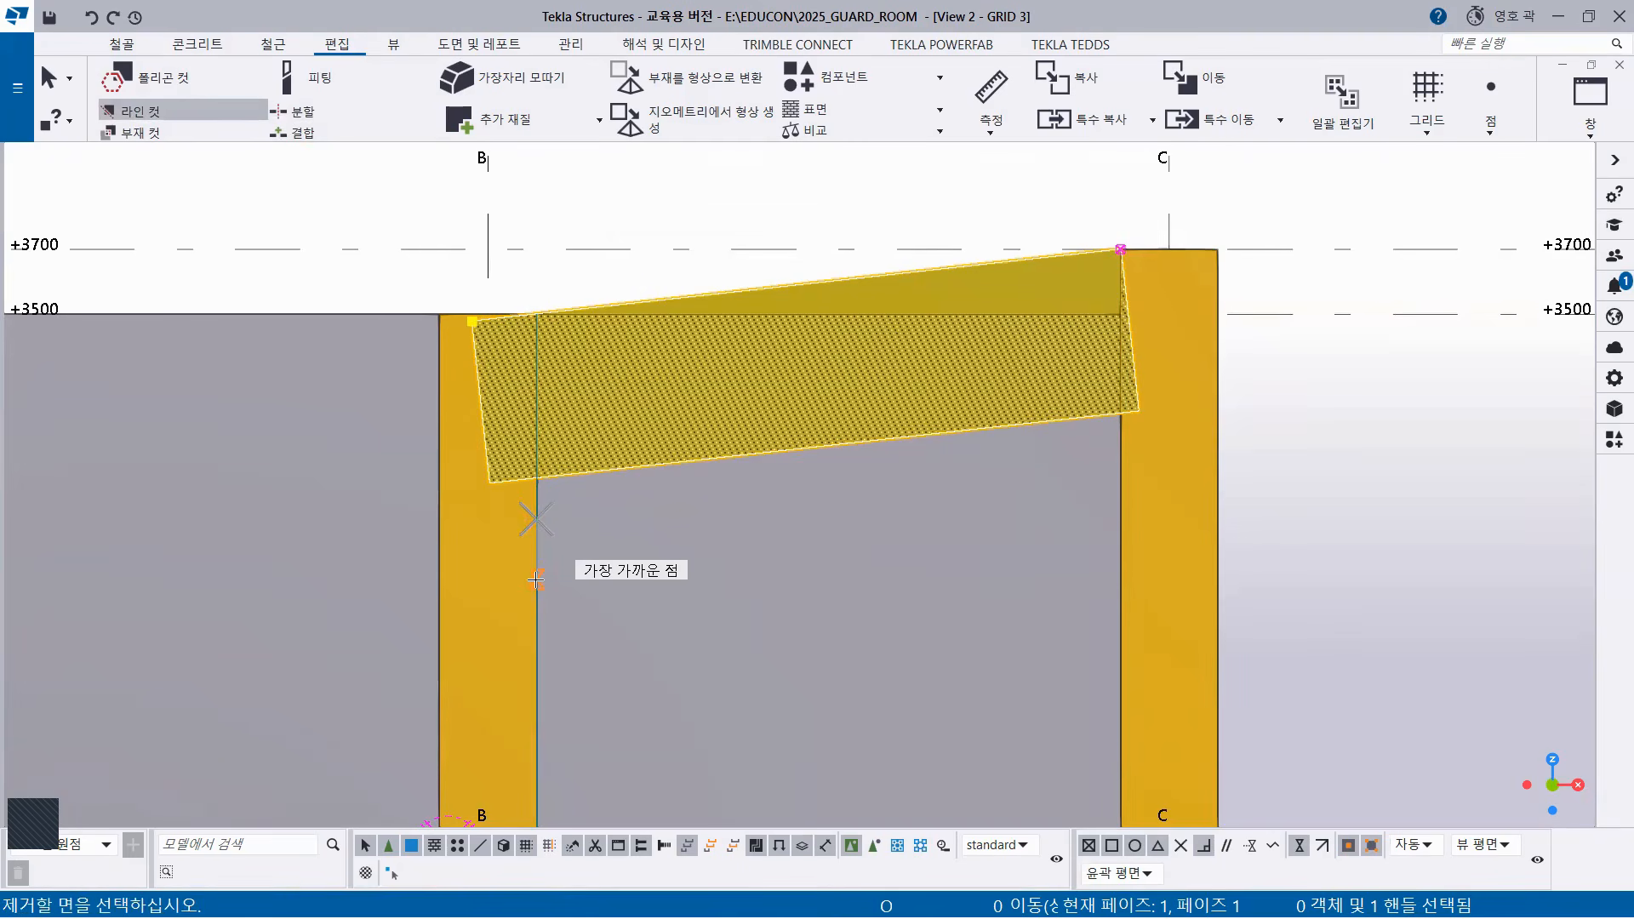
pyautogui.click(360, 402)
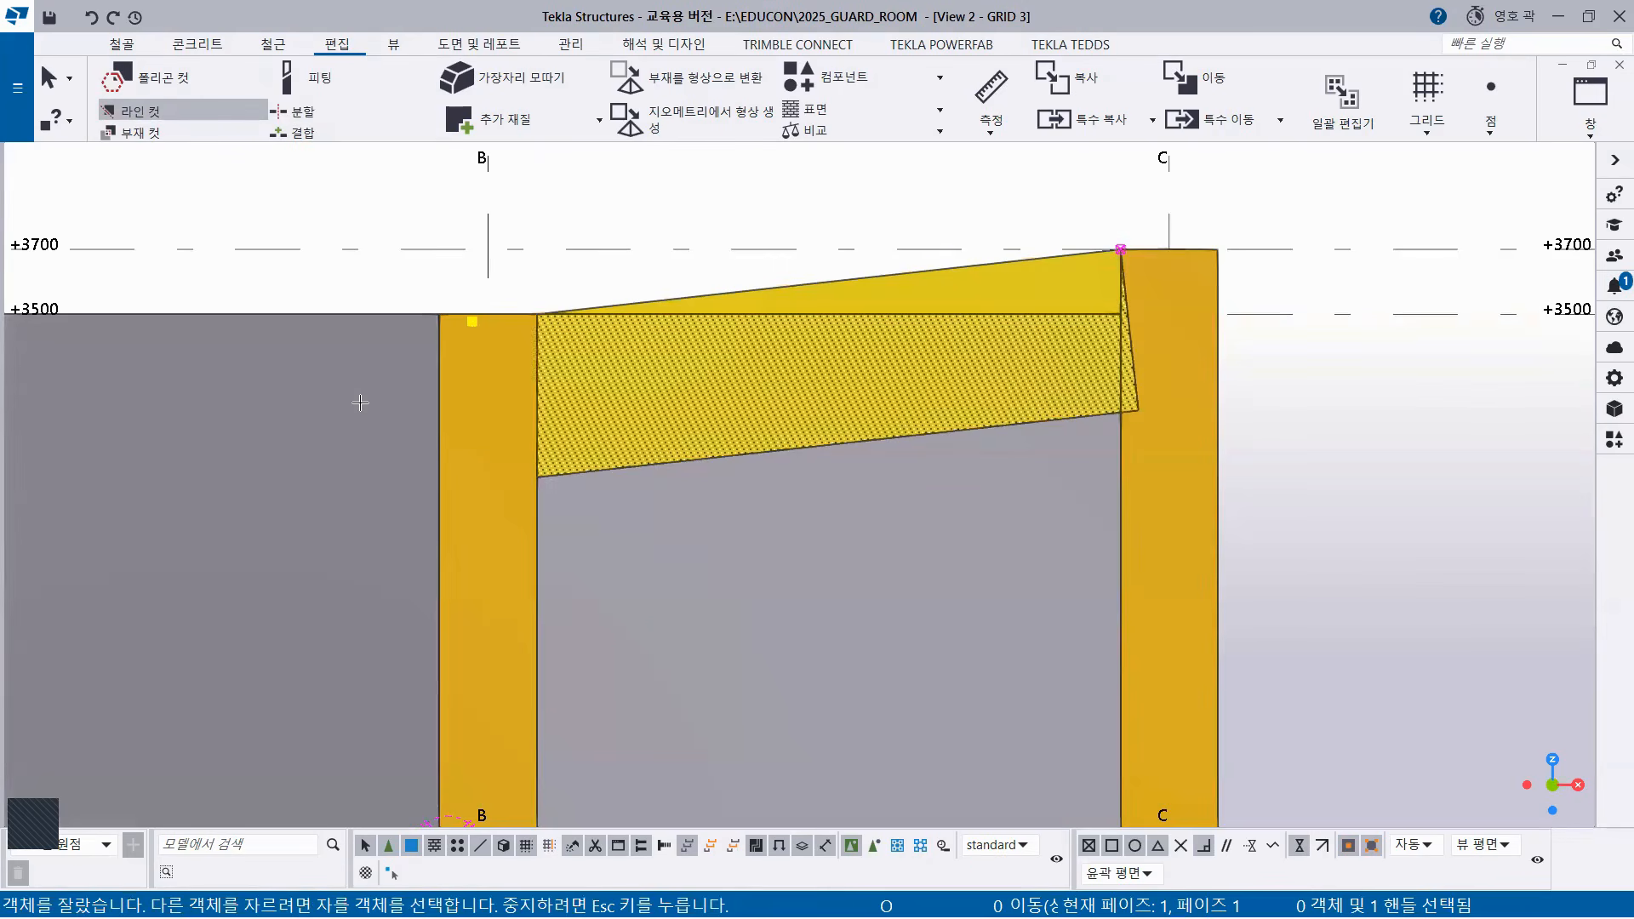
# Line-cut the sloped beam along the inner vertical face of the grid C column, removing the column side, and end the command.
pyautogui.click(1048, 278)
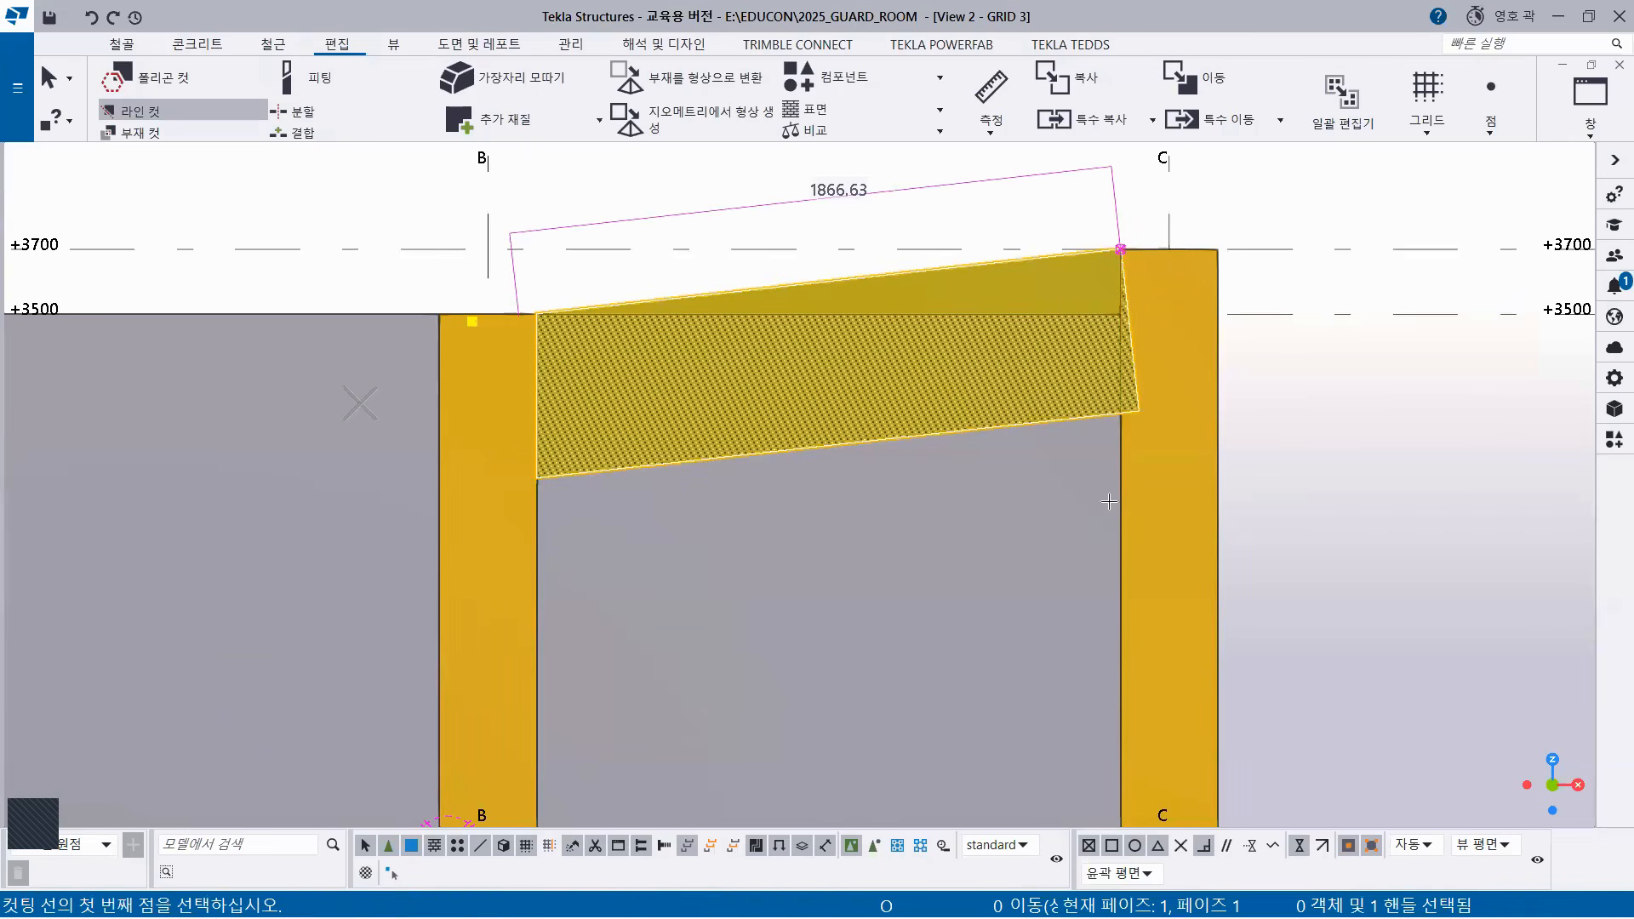
pyautogui.click(1119, 468)
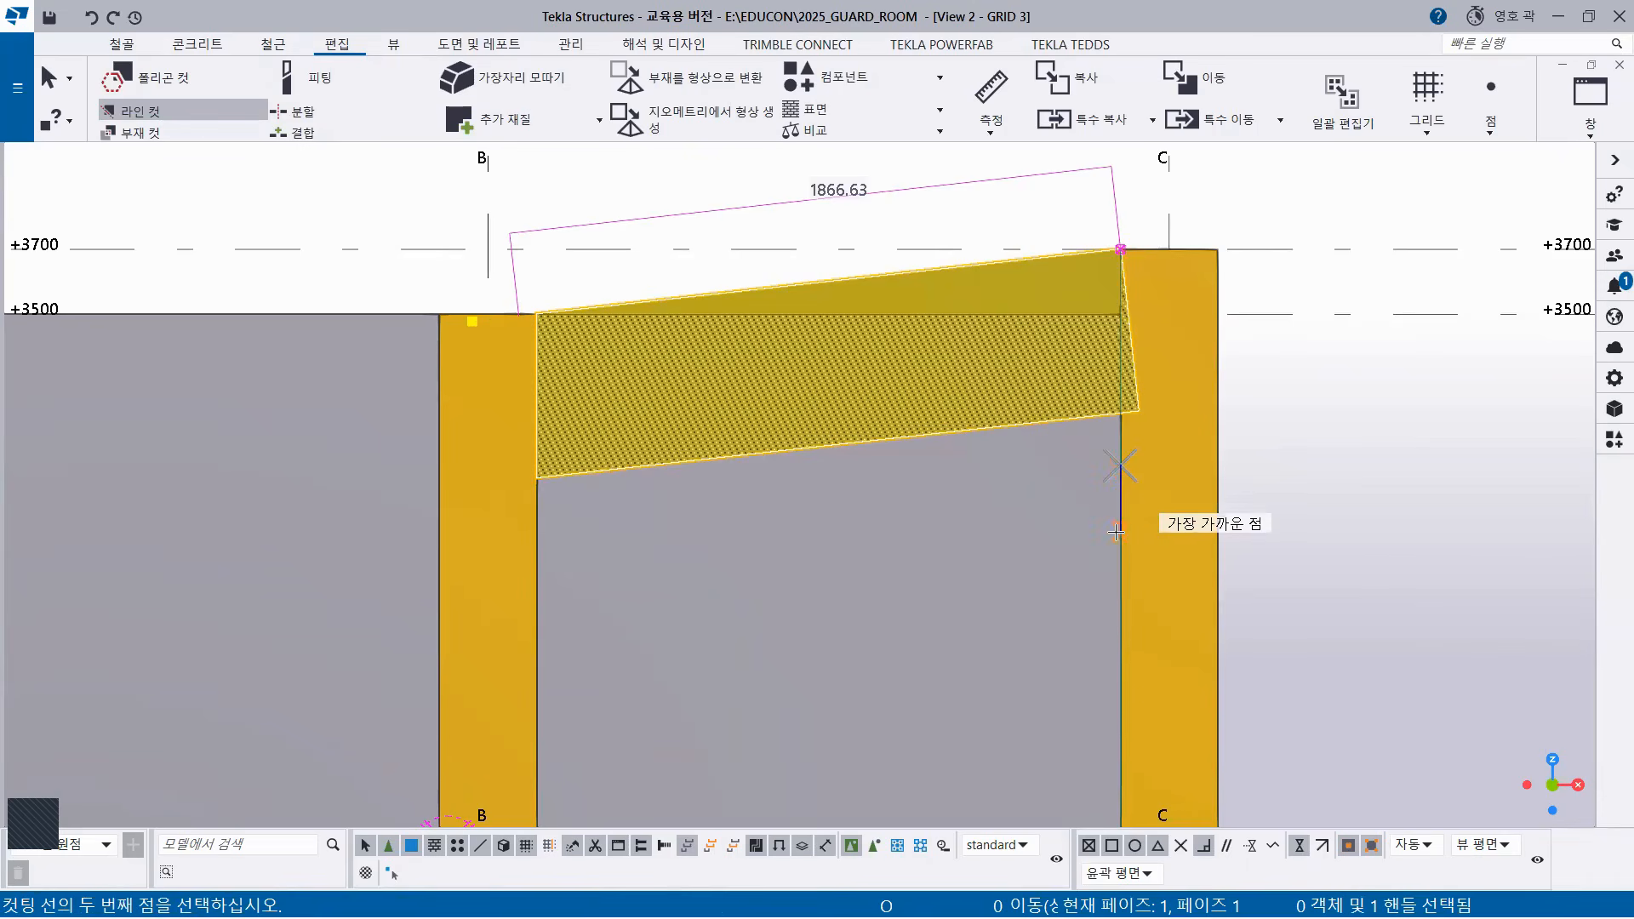
pyautogui.click(1122, 534)
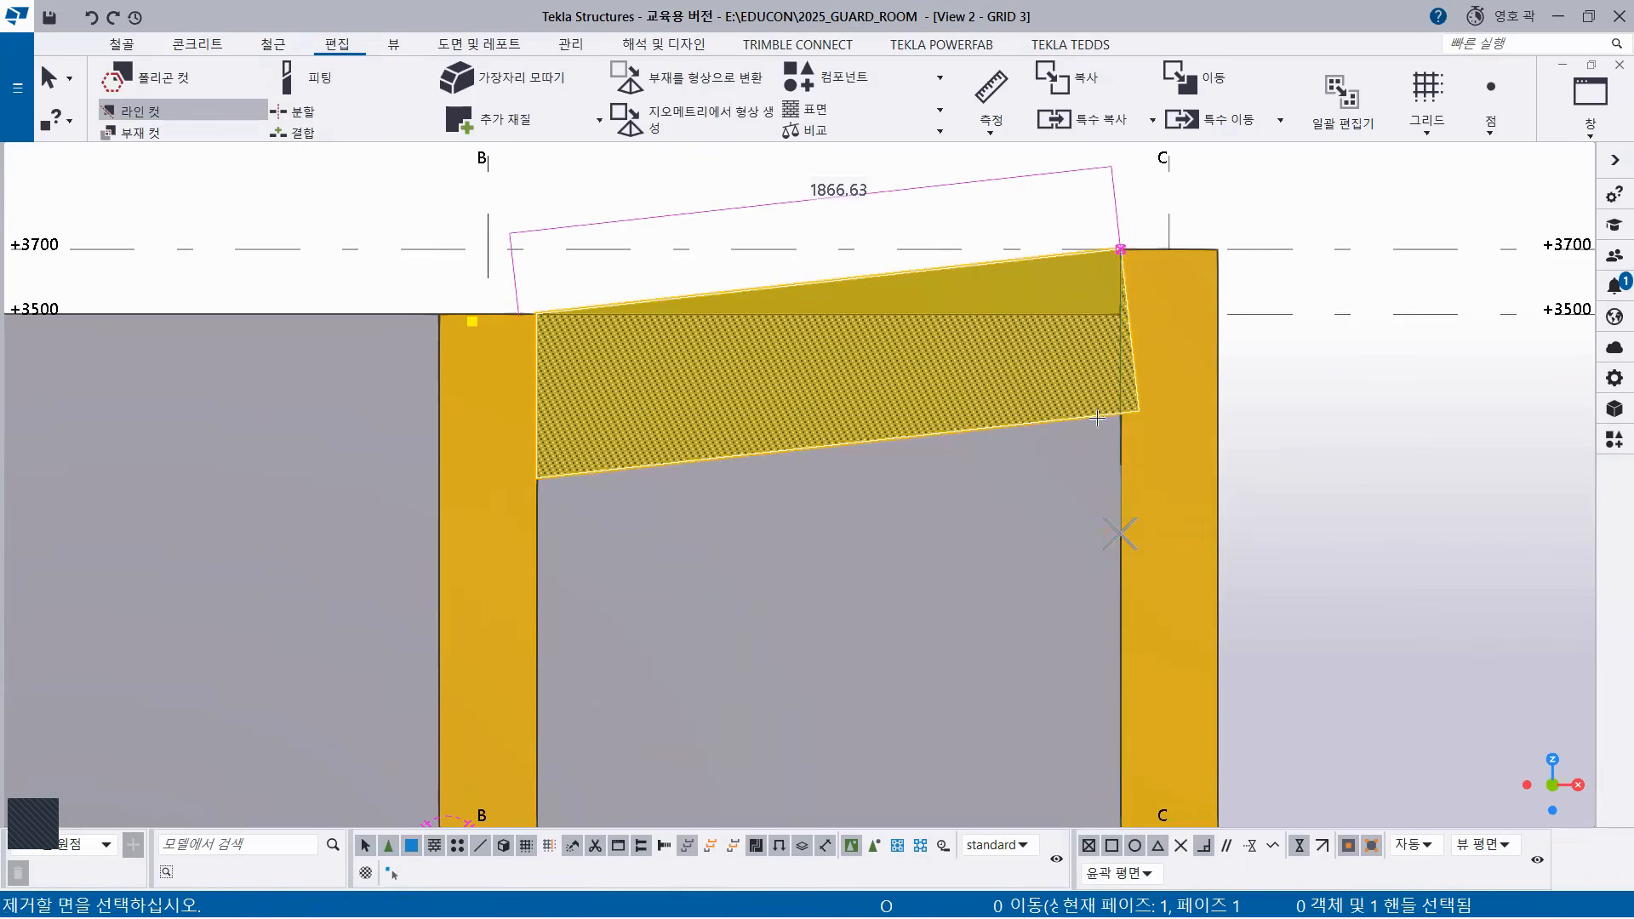
pyautogui.click(1185, 300)
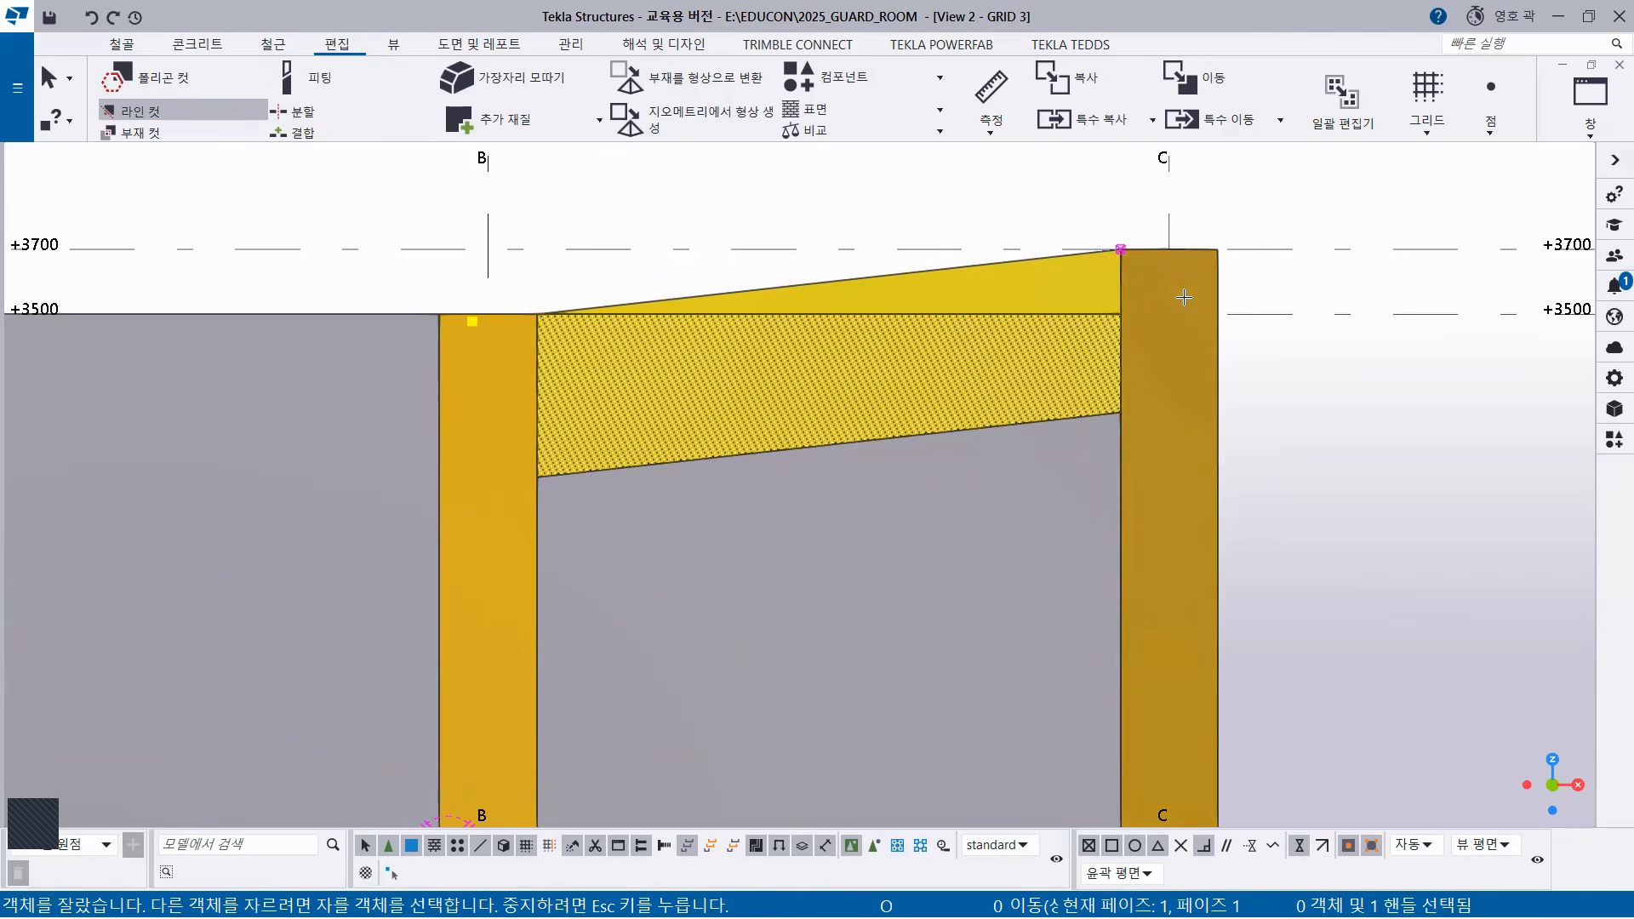
pyautogui.rightClick(772, 179)
pyautogui.click(846, 189)
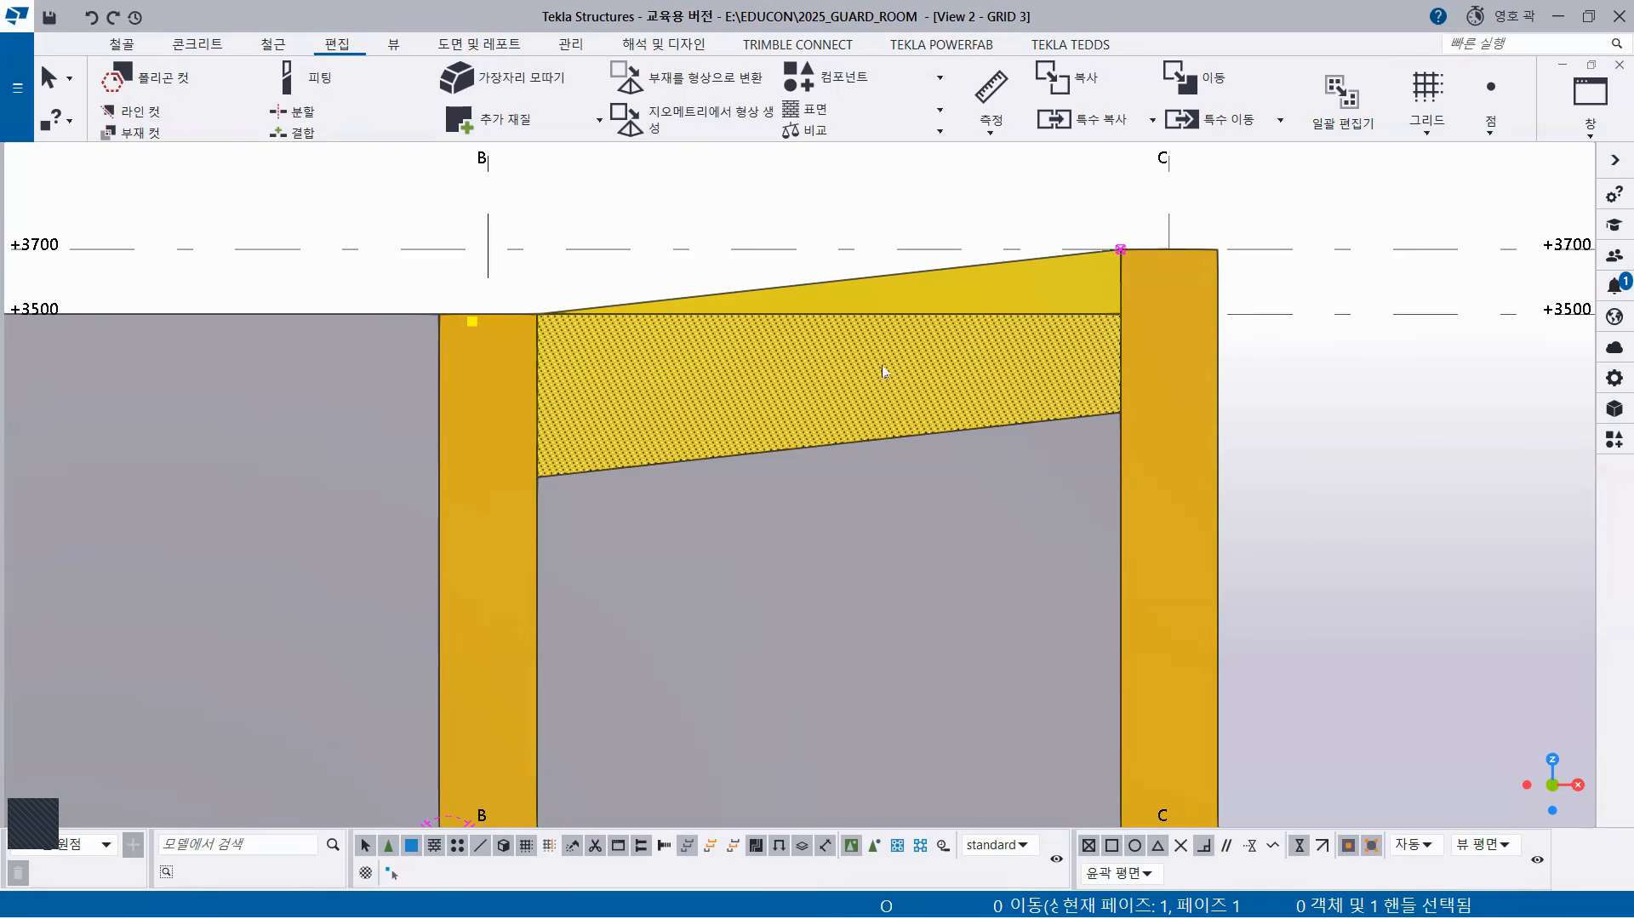
# Line-cut the wall between grids B and C along the sloped beam's underside, removing the part above it, and end the command.
pyautogui.scroll(-2, 884, 550)
pyautogui.moveTo(884, 550); pyautogui.dragTo(917, 406, button='middle')
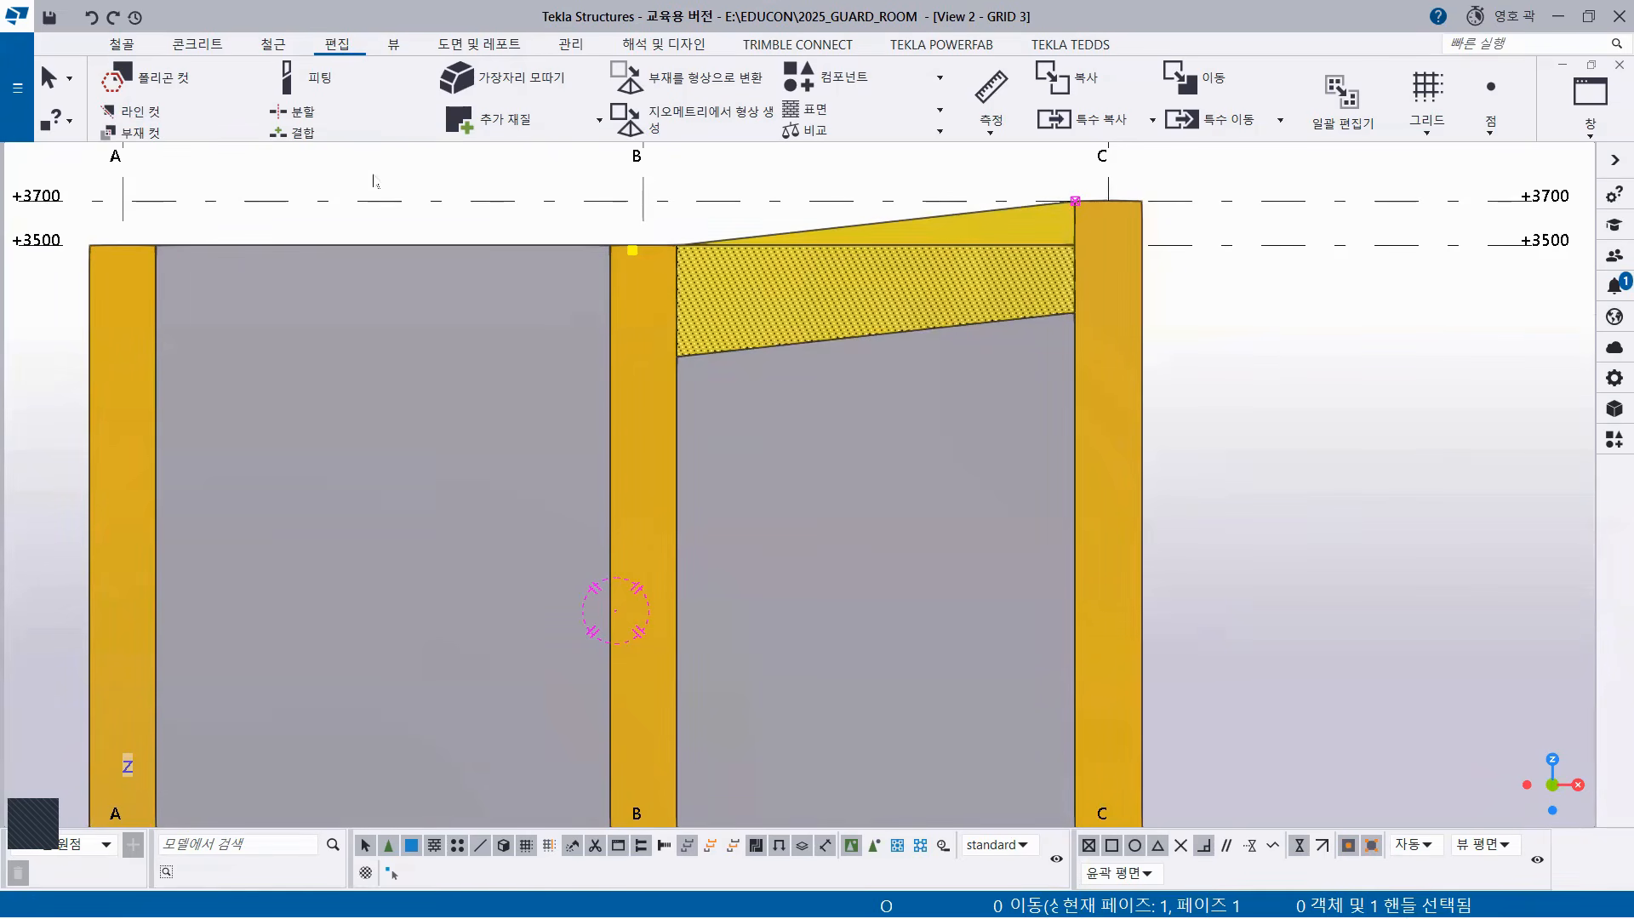
pyautogui.click(140, 112)
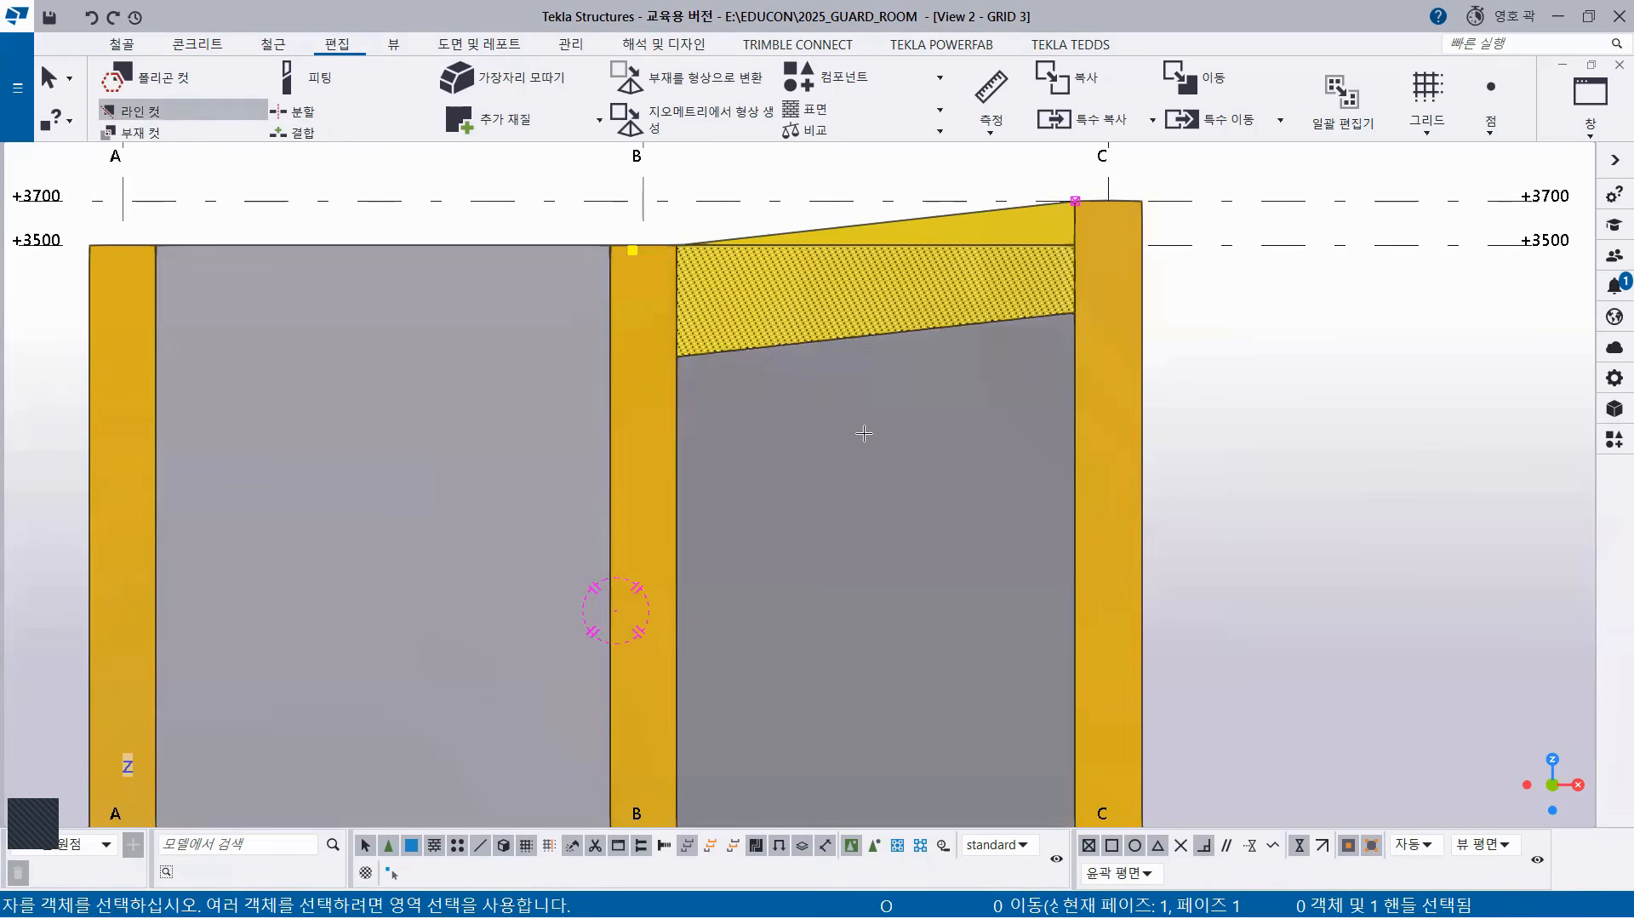
pyautogui.click(884, 435)
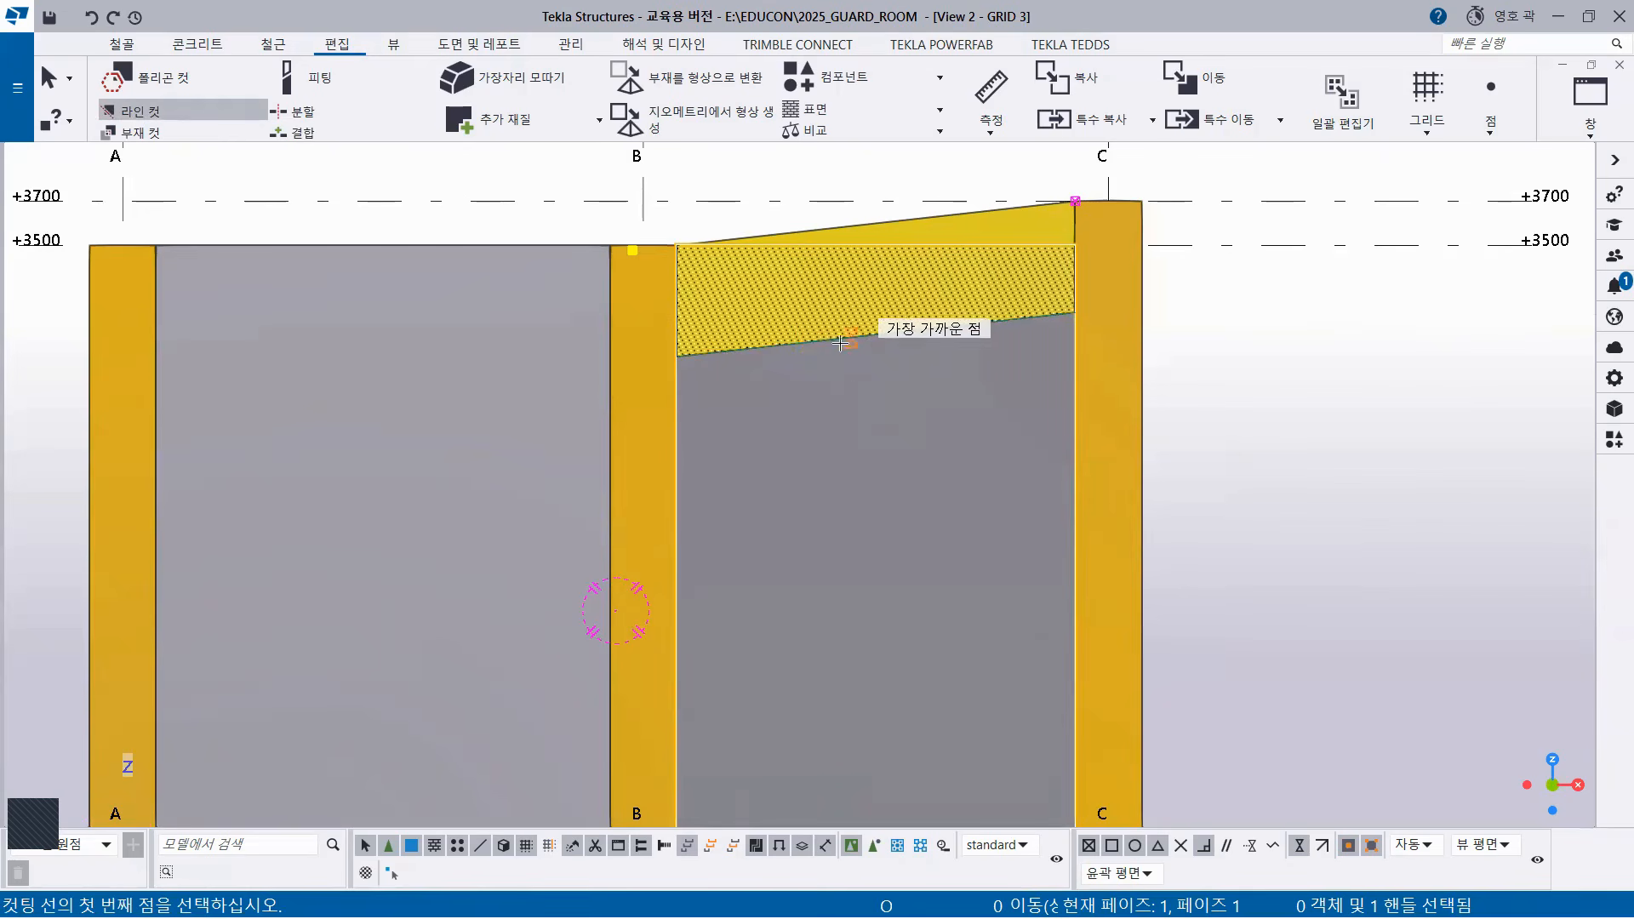
pyautogui.click(766, 345)
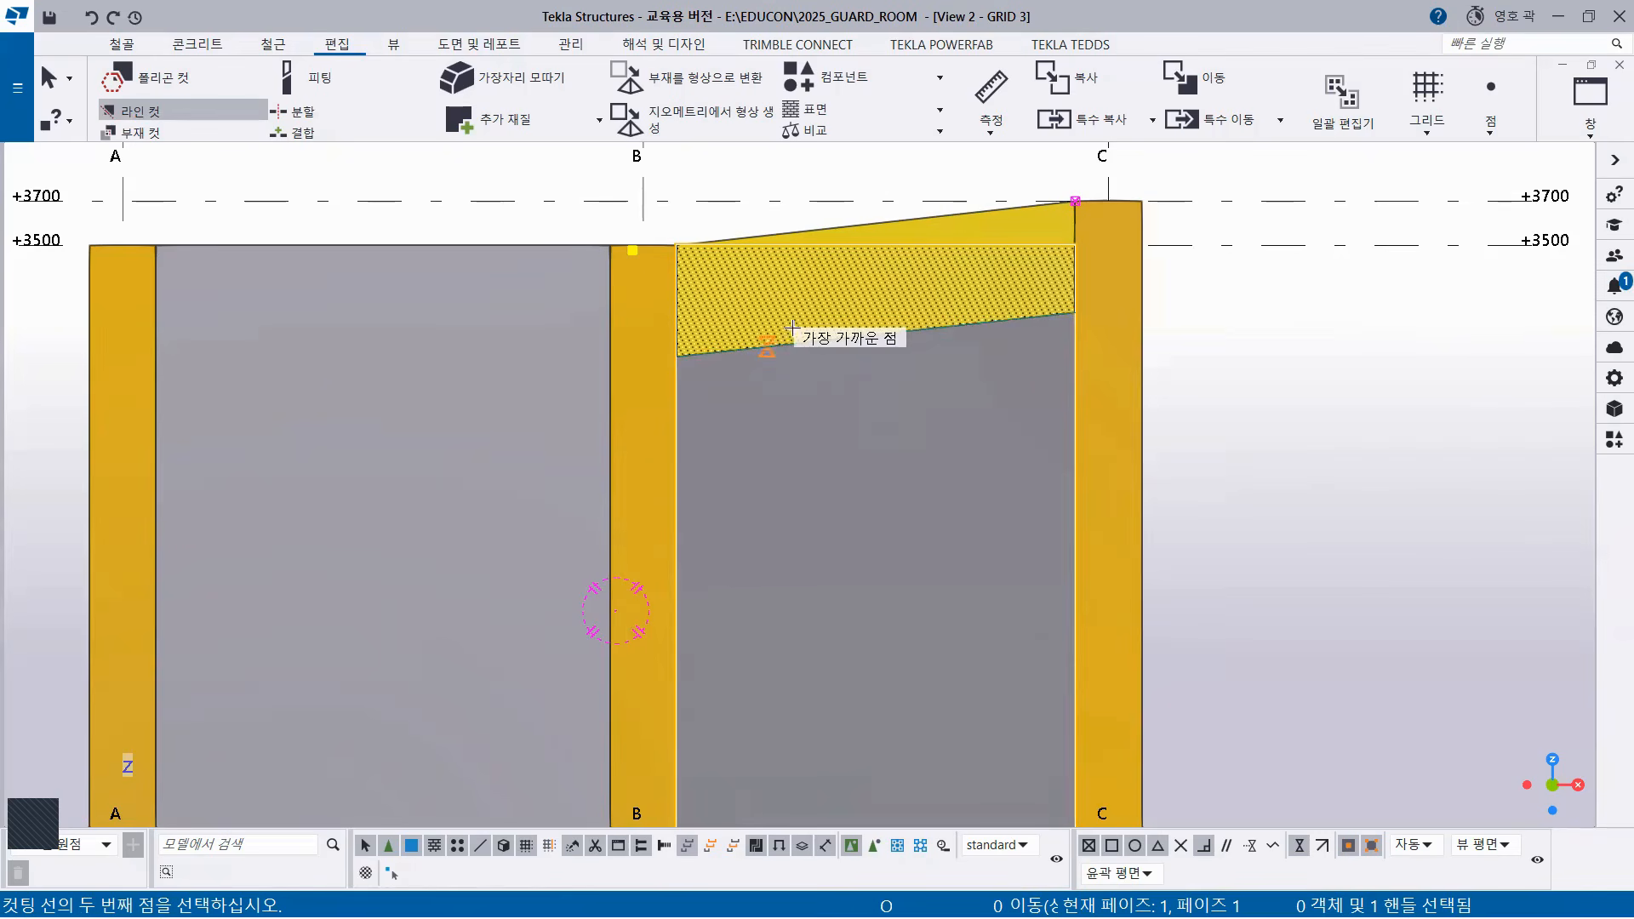
pyautogui.click(905, 329)
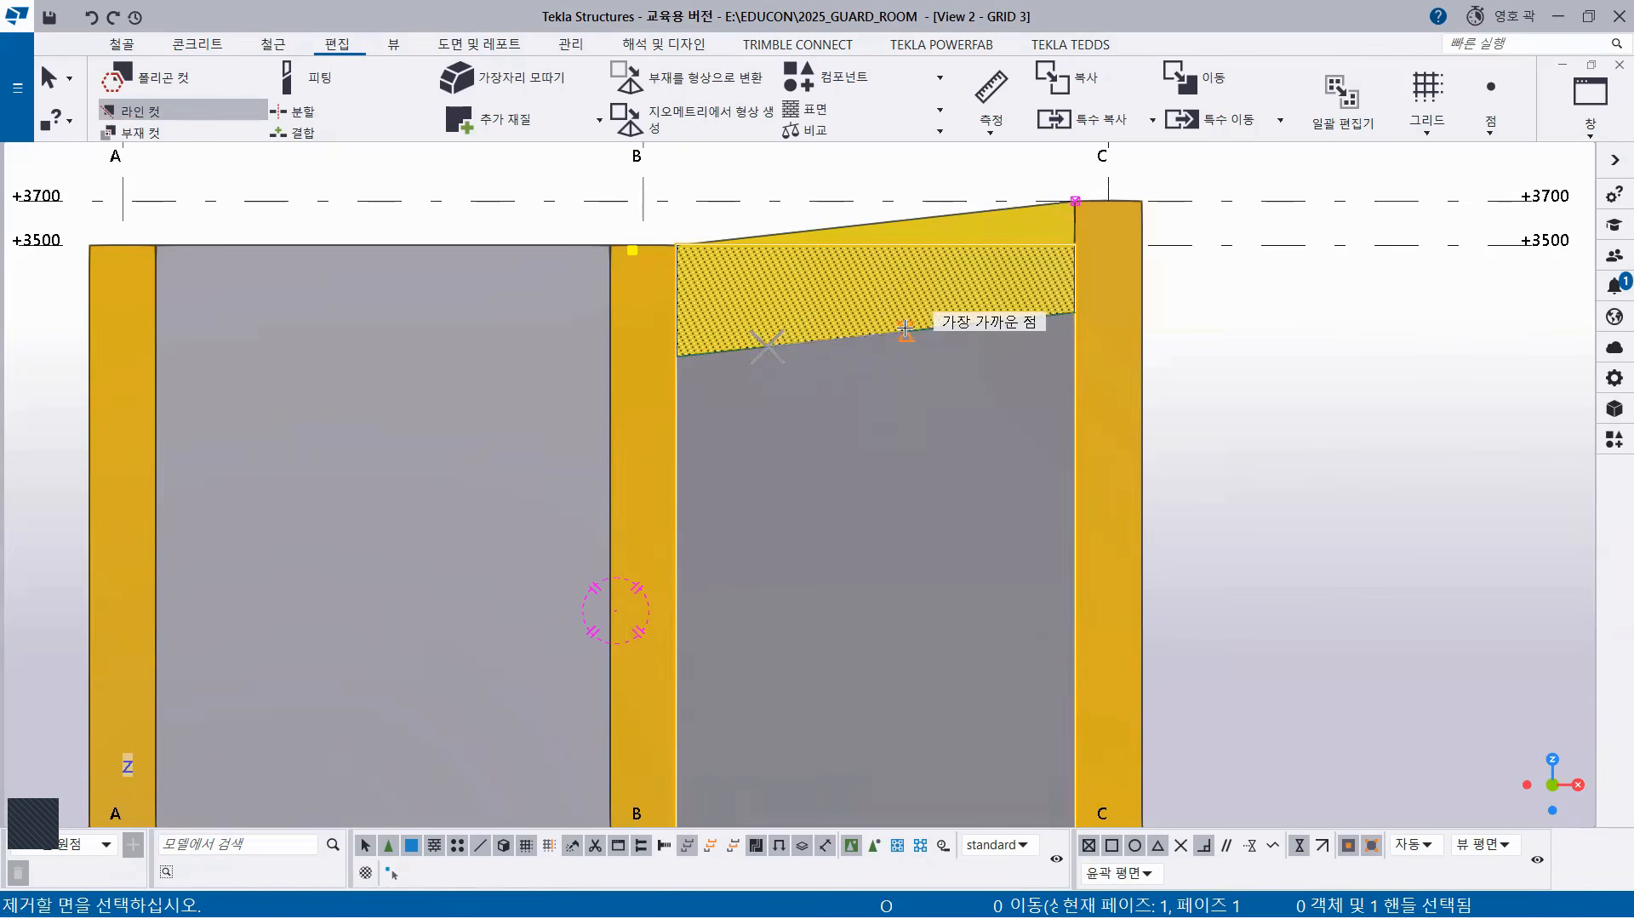
pyautogui.click(794, 175)
pyautogui.rightClick(787, 179)
pyautogui.click(826, 190)
pyautogui.click(871, 416)
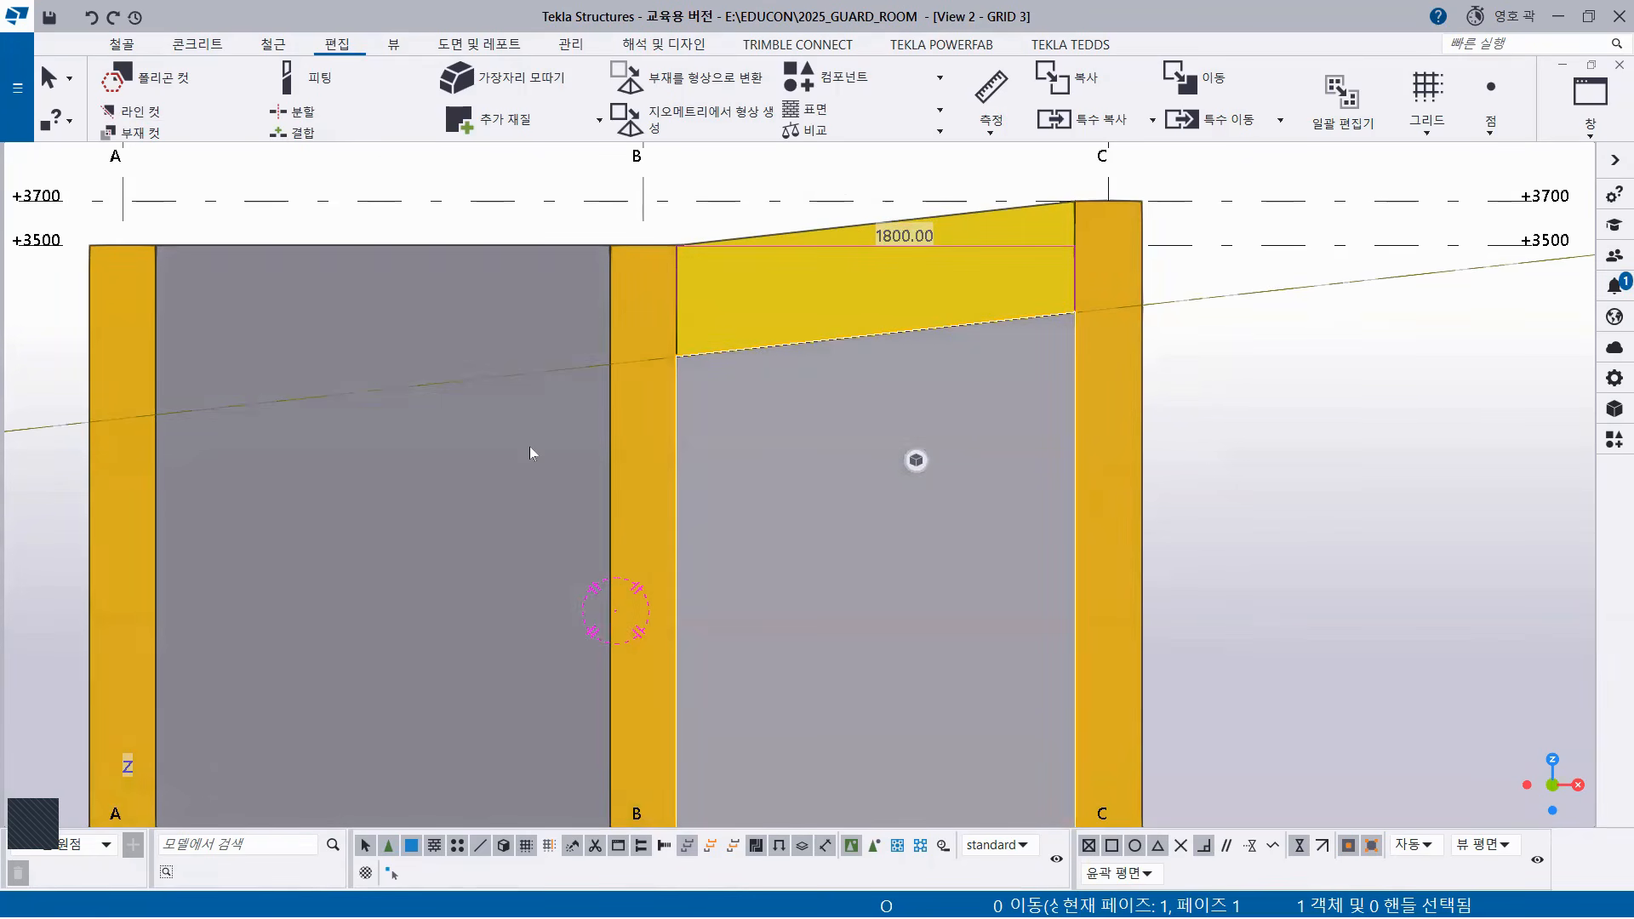
pyautogui.click(530, 446)
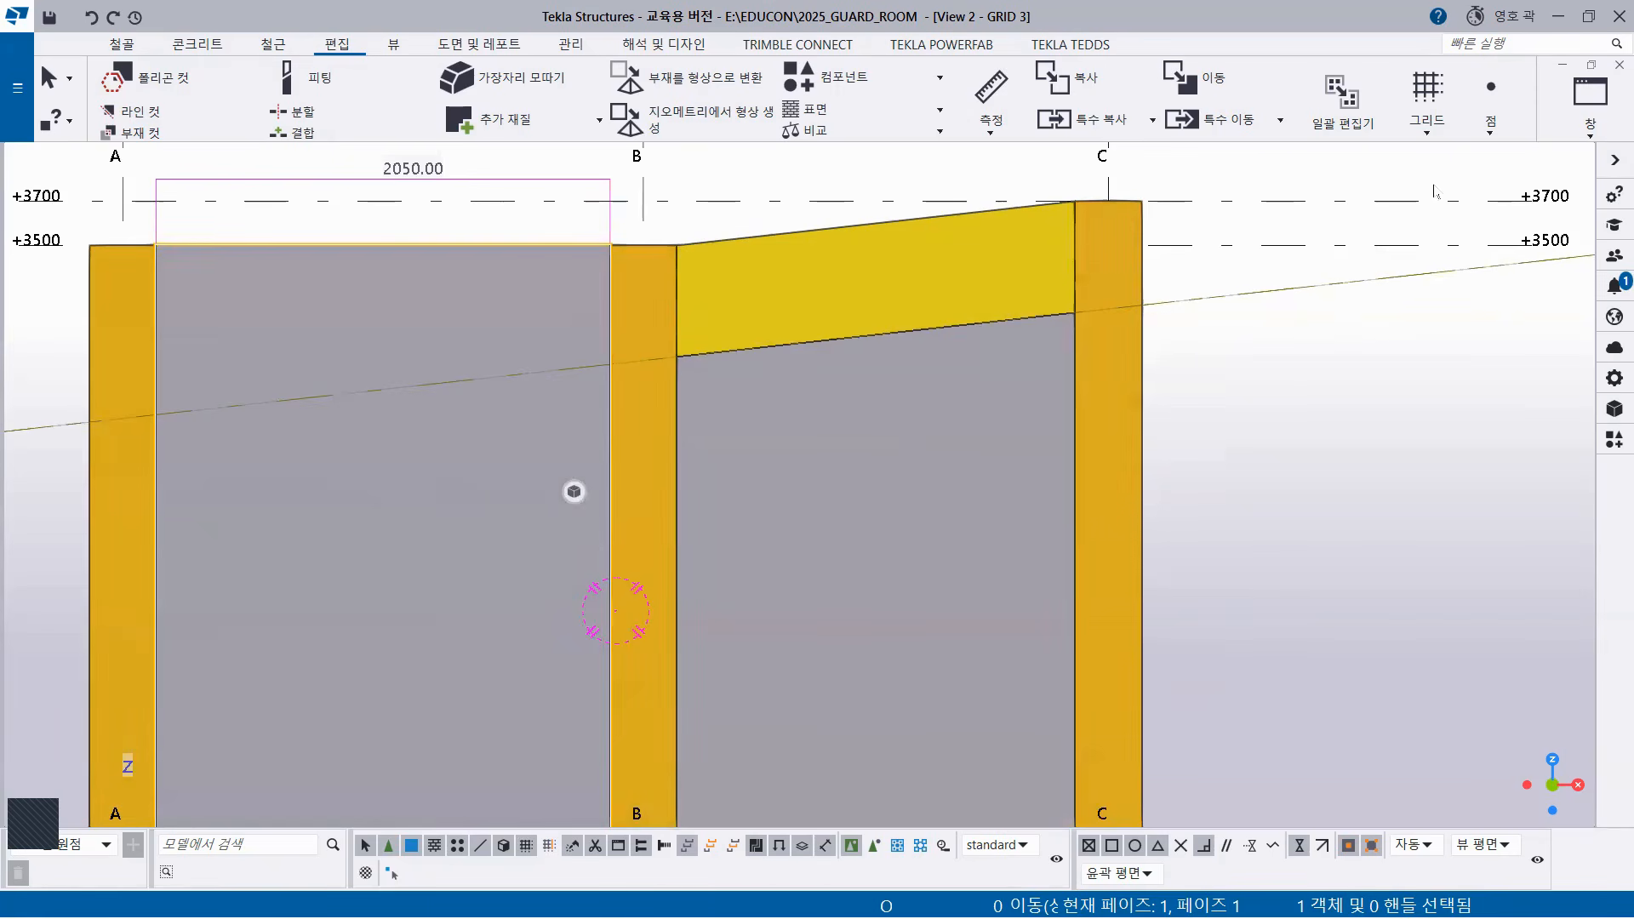
# Tile the GRID 3 view and the 3D view vertically, showing the whole guard room in both.
pyautogui.click(1589, 138)
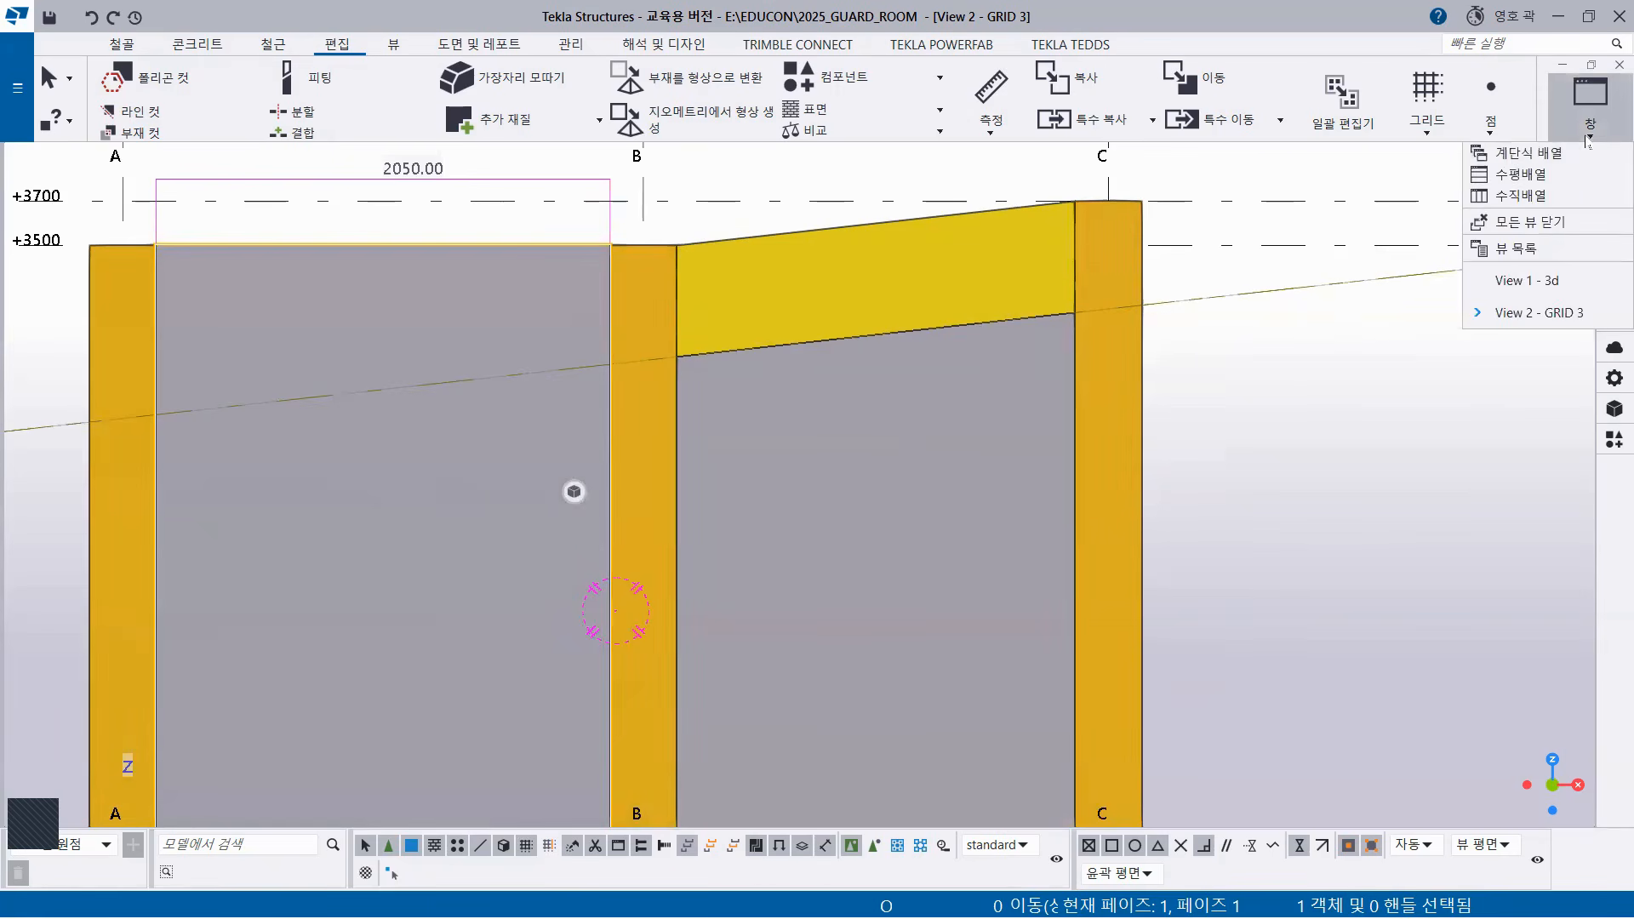
pyautogui.click(1537, 196)
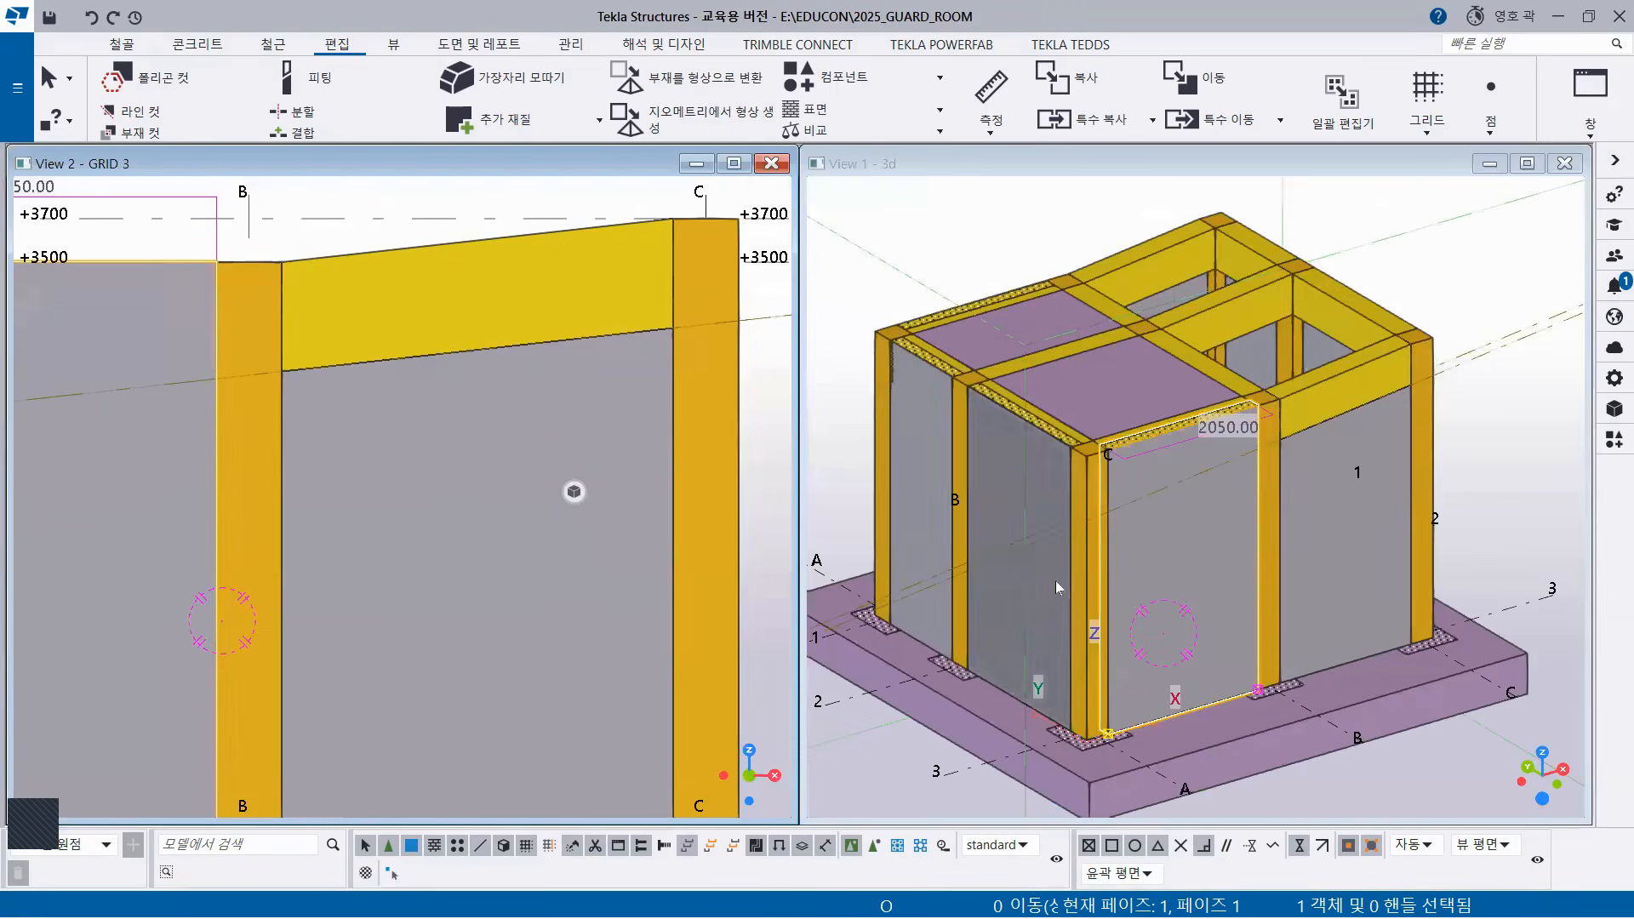
pyautogui.click(1311, 521)
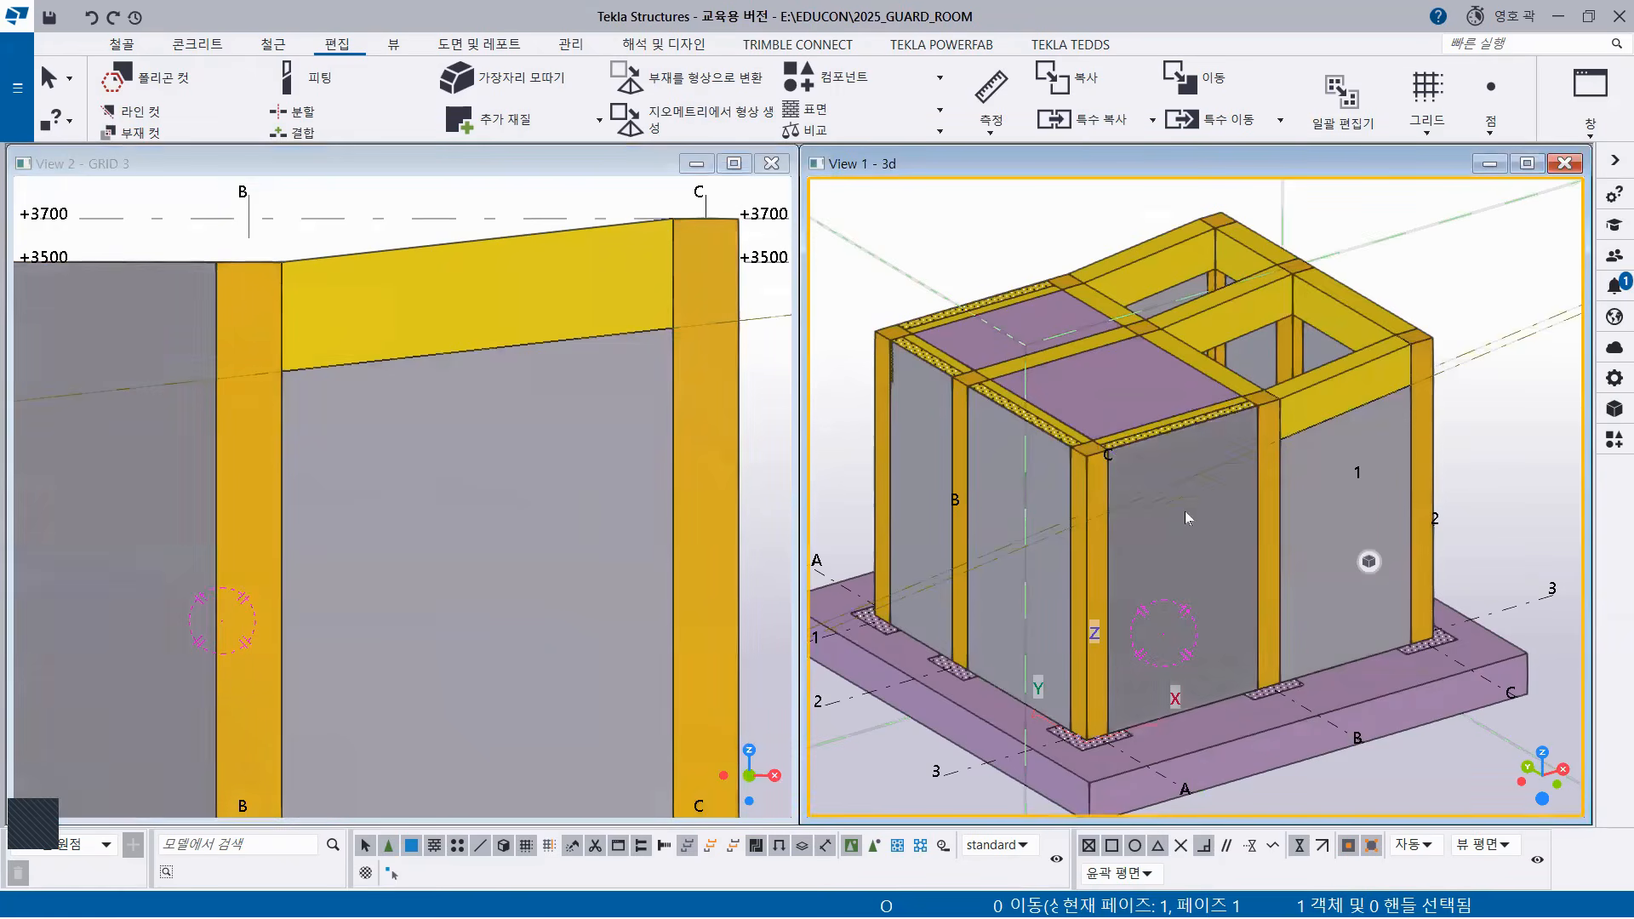
pyautogui.scroll(-4, 320, 311)
pyautogui.moveTo(313, 349); pyautogui.dragTo(409, 397, button='middle')
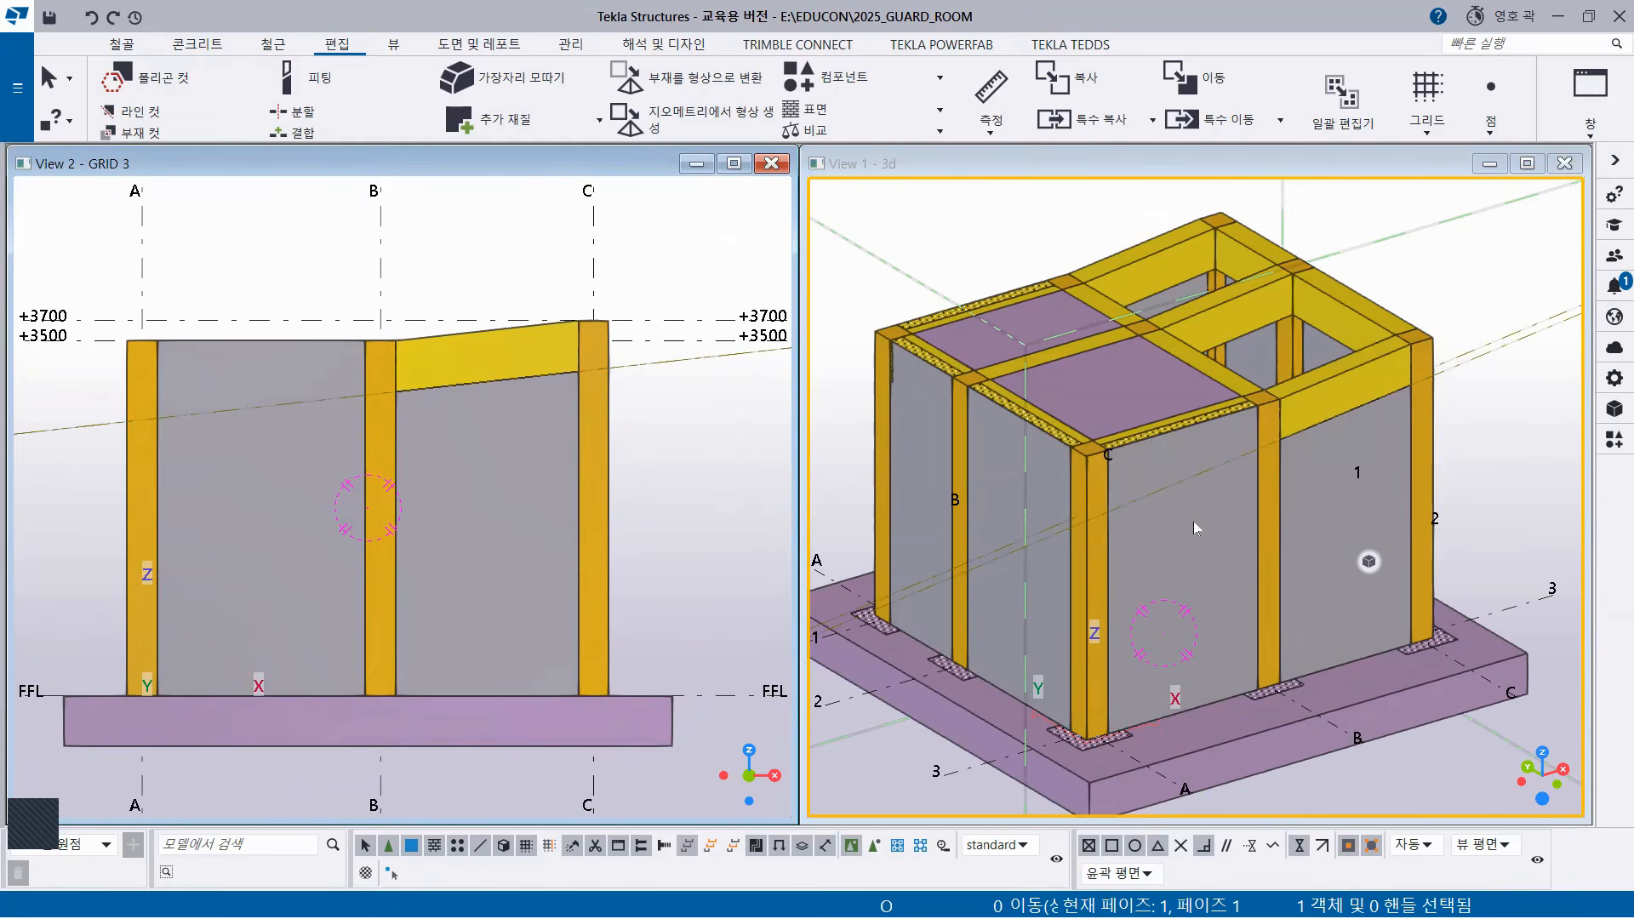
pyautogui.moveTo(1156, 508); pyautogui.dragTo(1182, 467, button='middle')
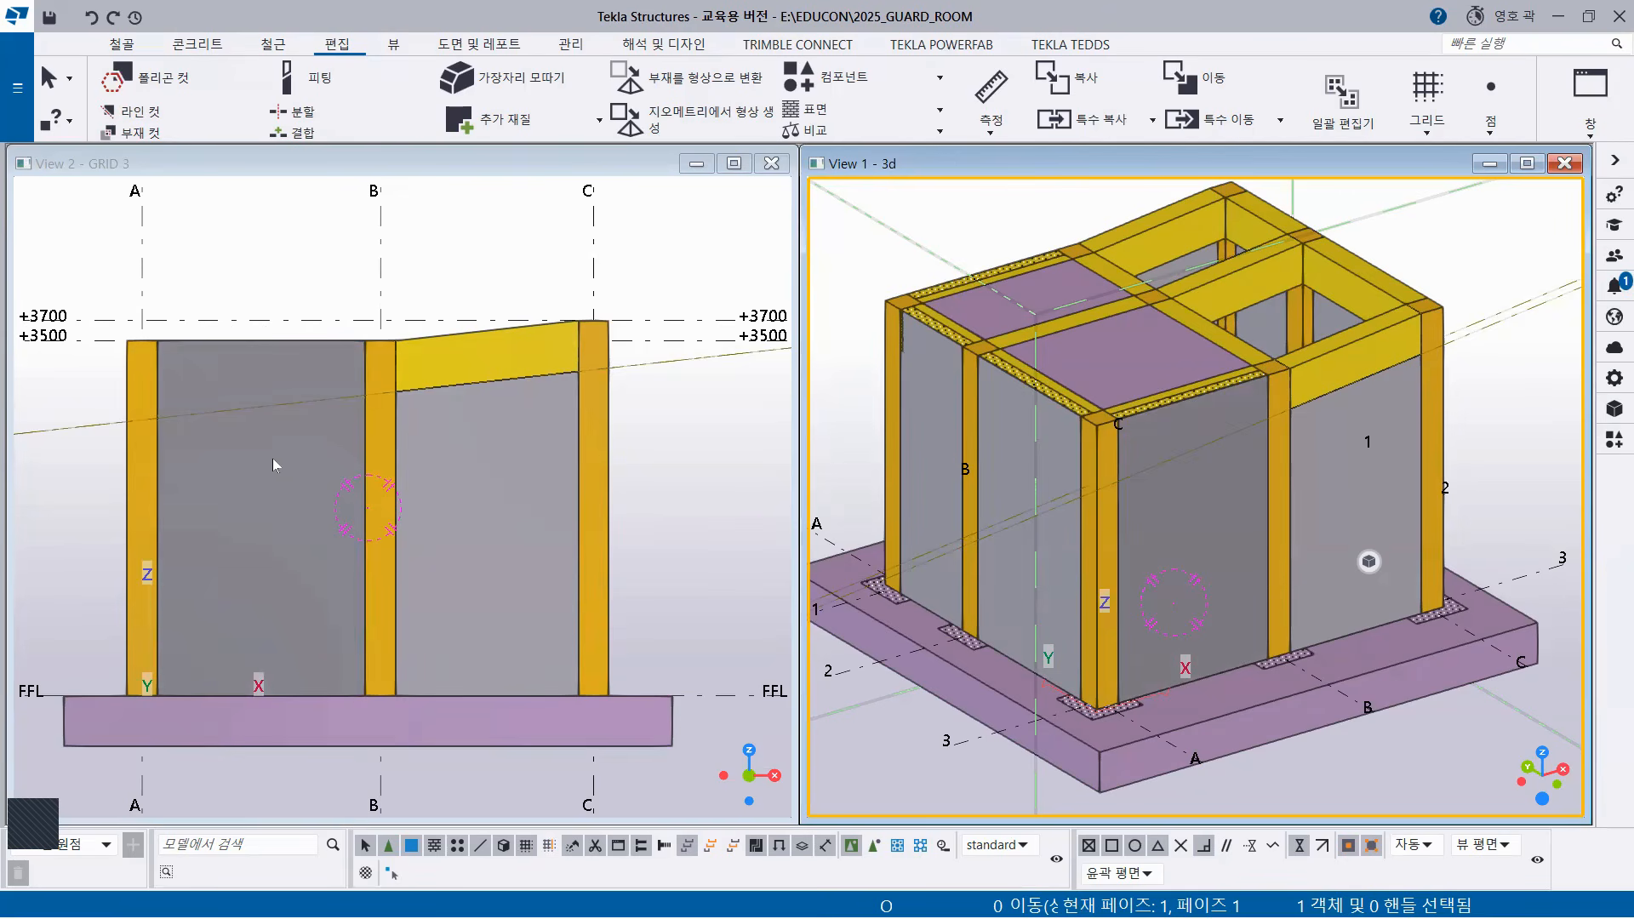
# Hide the wall panel between grids A and B in the GRID 3 view.
pyautogui.click(261, 511)
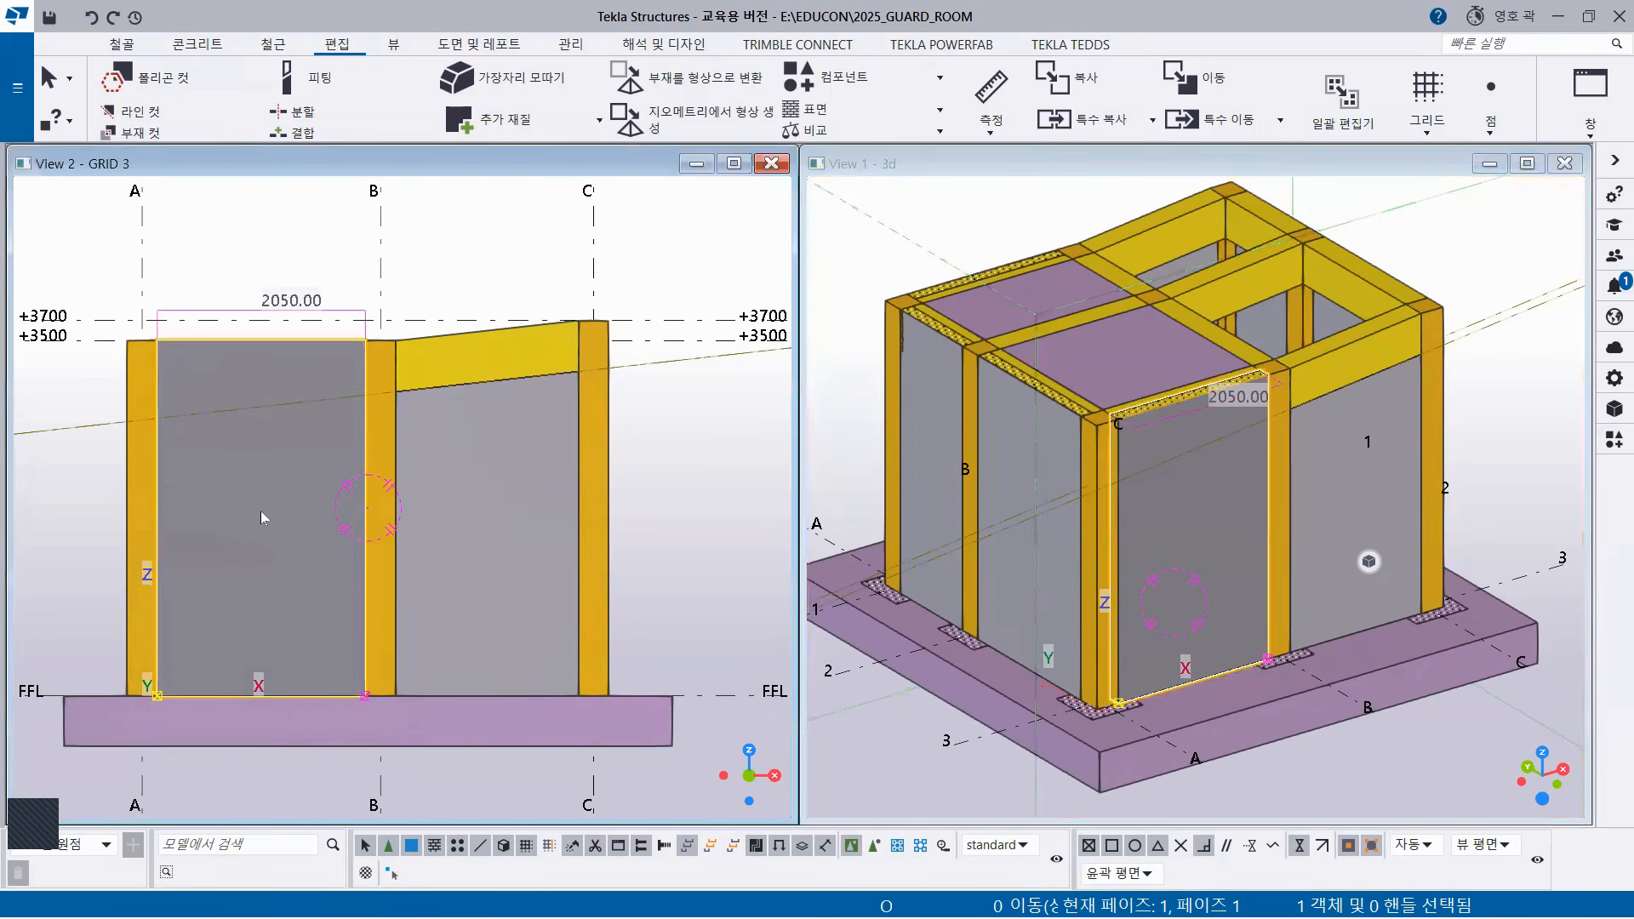
pyautogui.rightClick(239, 206)
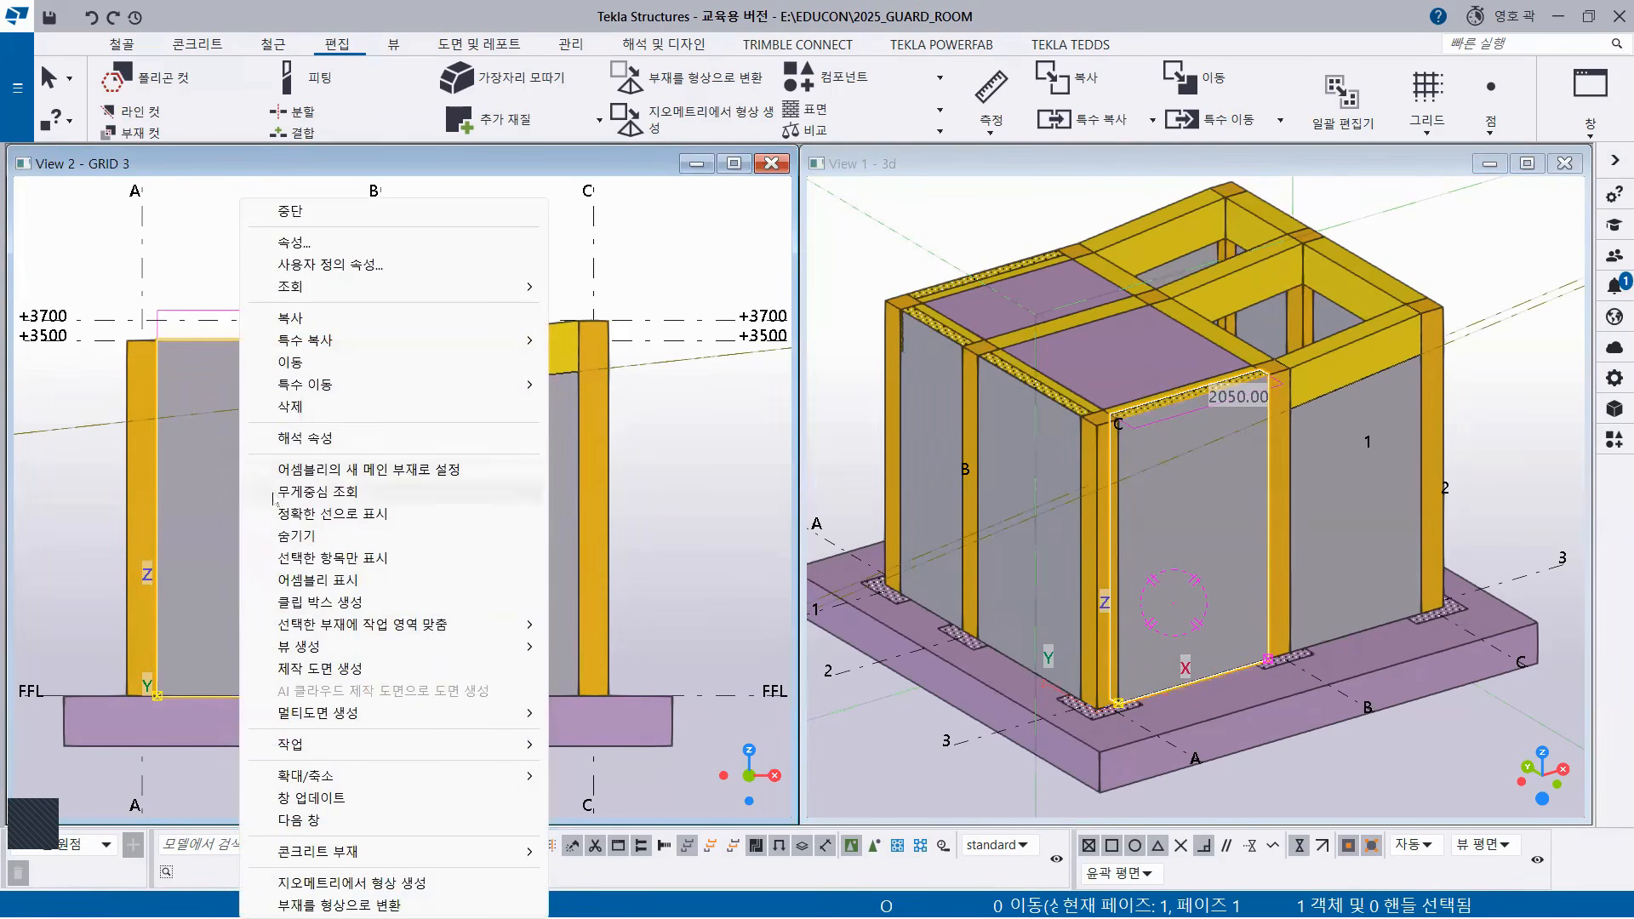
pyautogui.click(293, 536)
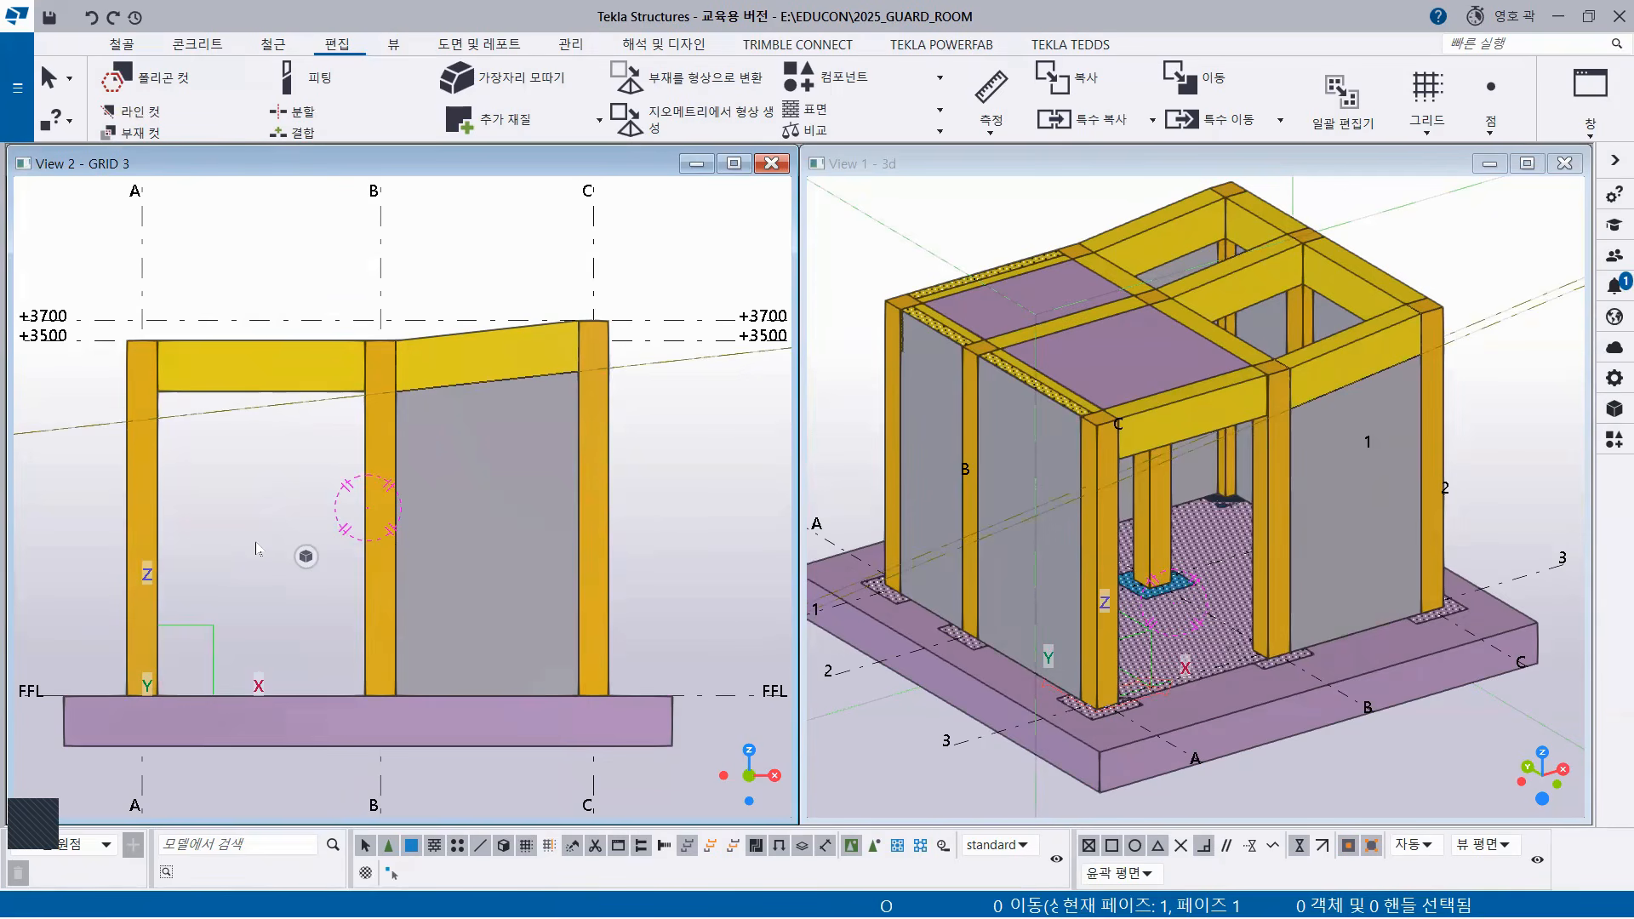
# Redraw the 3D view to bring back the hidden wall panel between grids A and B.
pyautogui.click(942, 233)
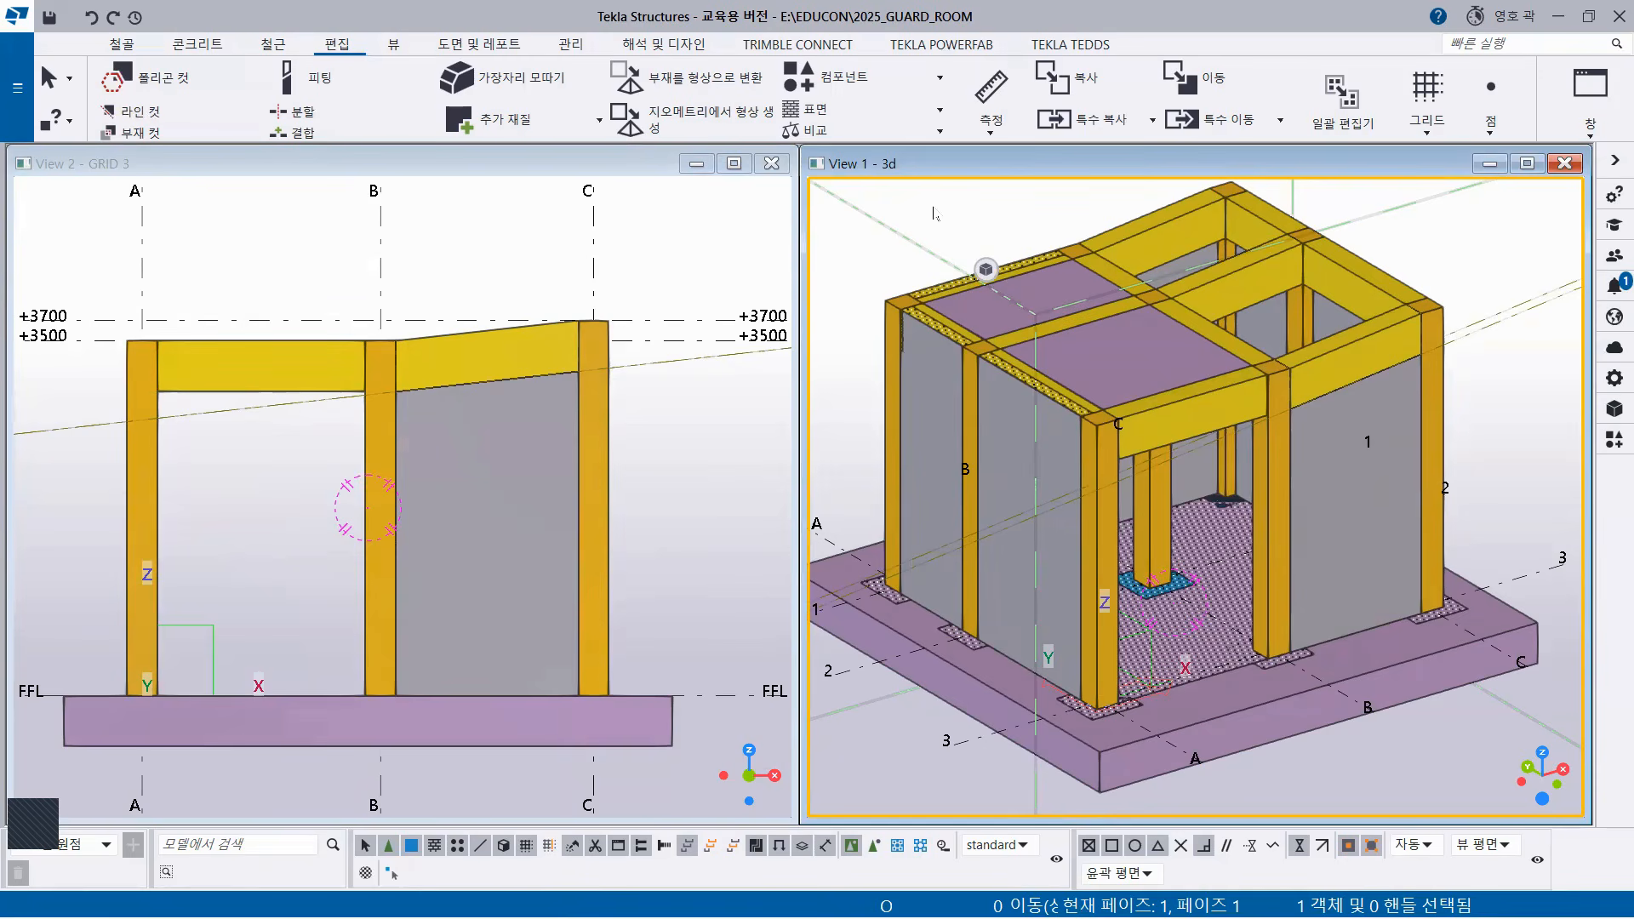
pyautogui.rightClick(934, 212)
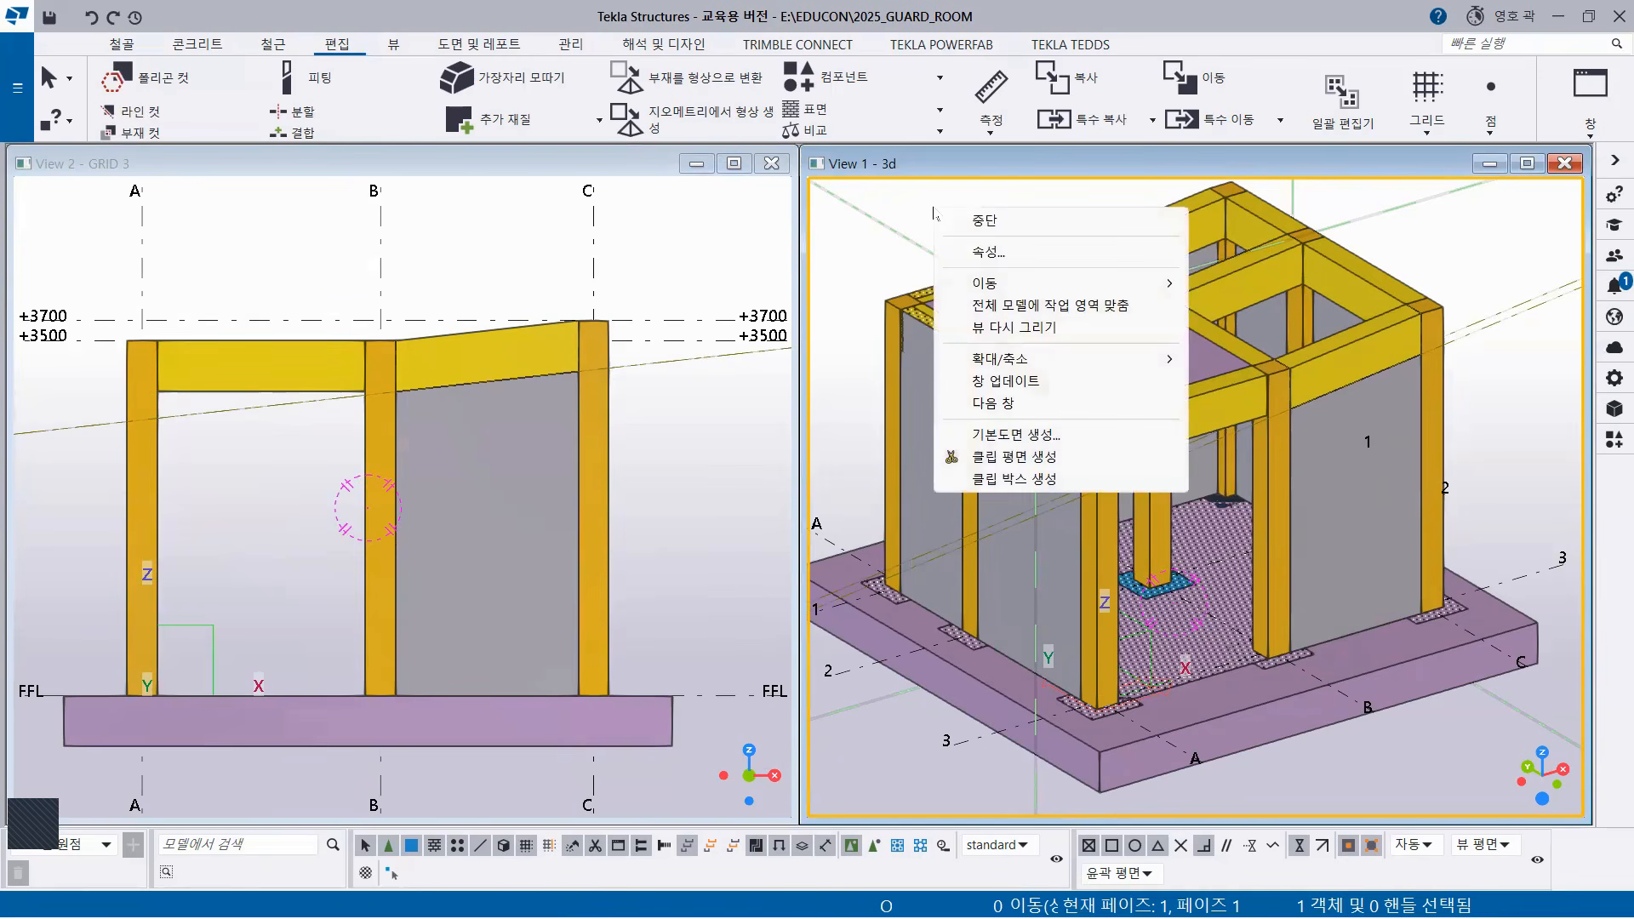
pyautogui.click(1047, 328)
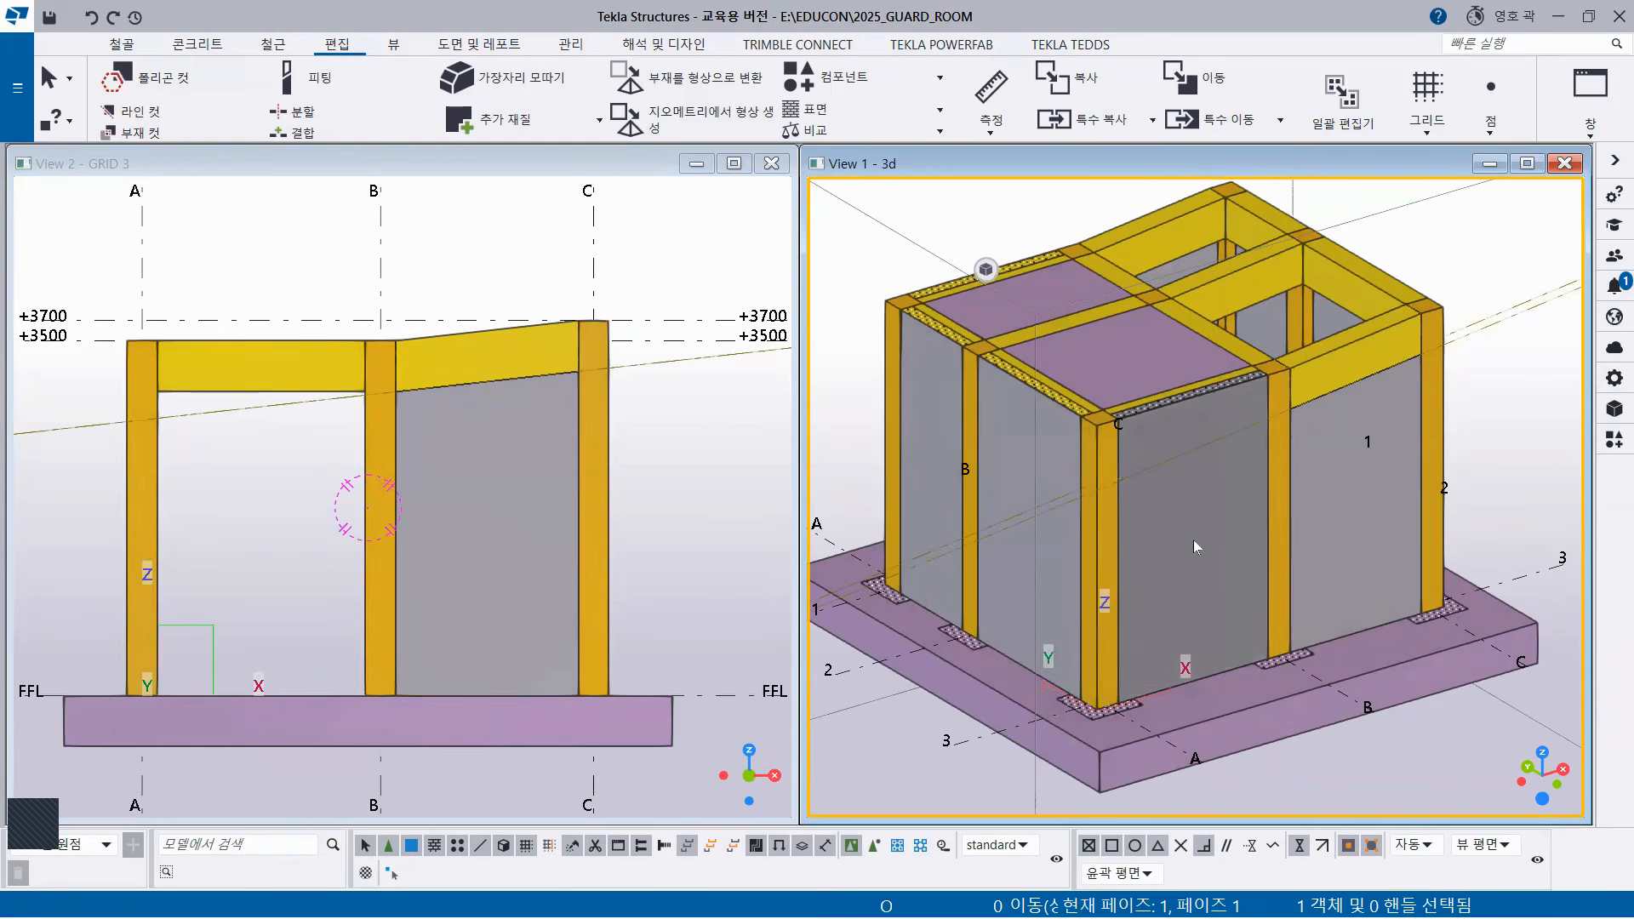
# Line-cut the grid 3 wall between grids A and B along the beam's underside, removing the part above it, and end the command.
pyautogui.click(162, 113)
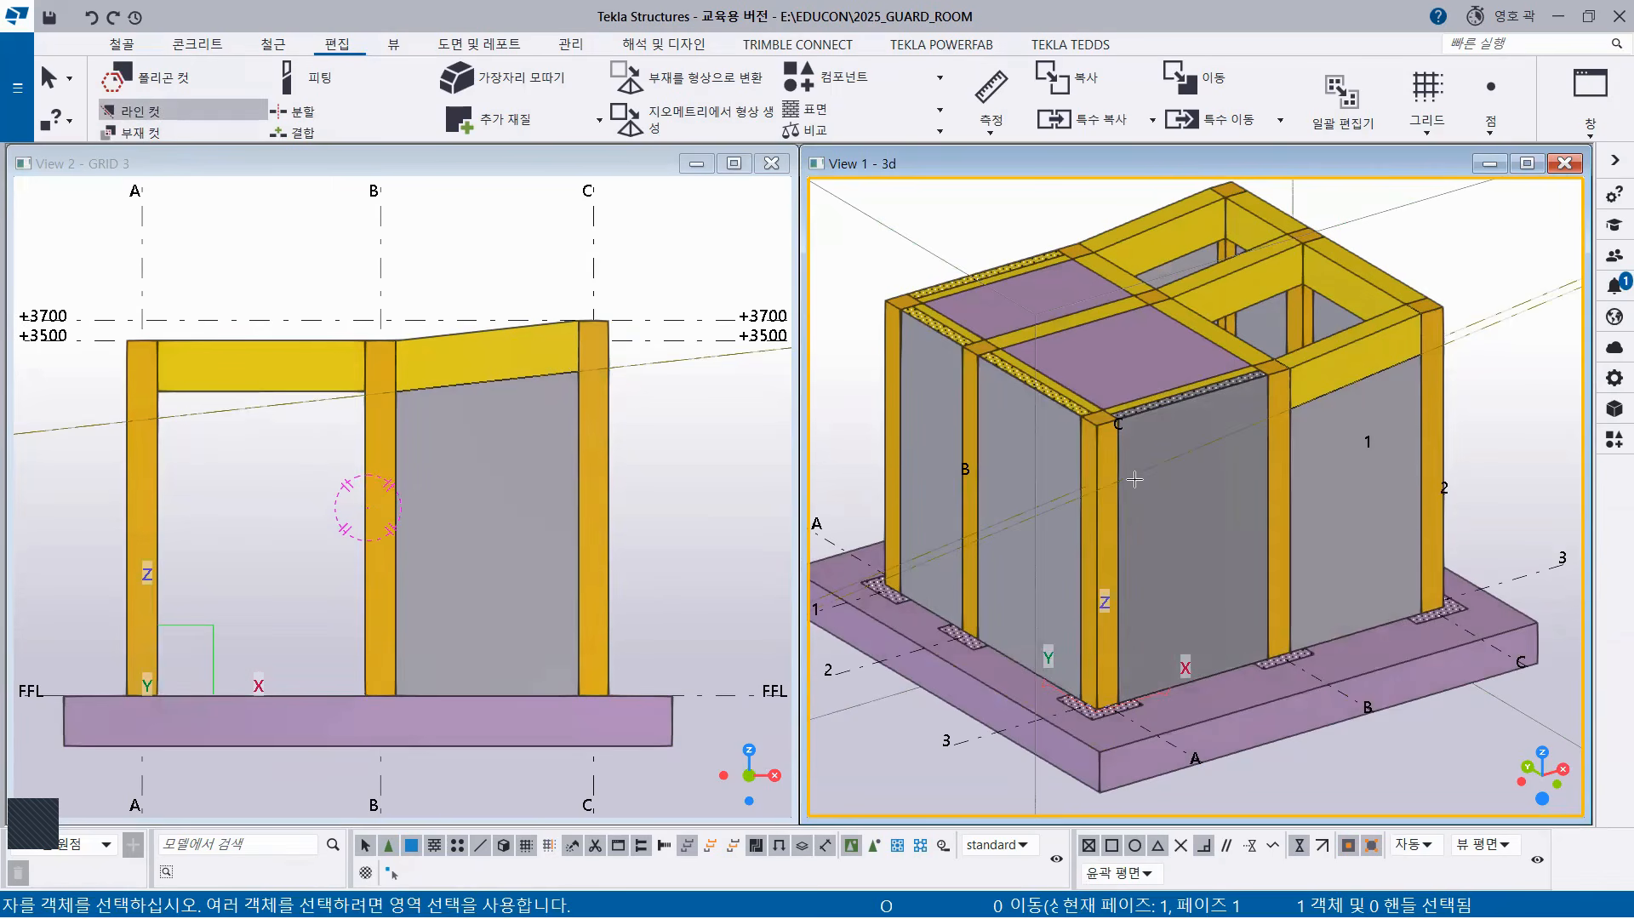
pyautogui.click(1186, 531)
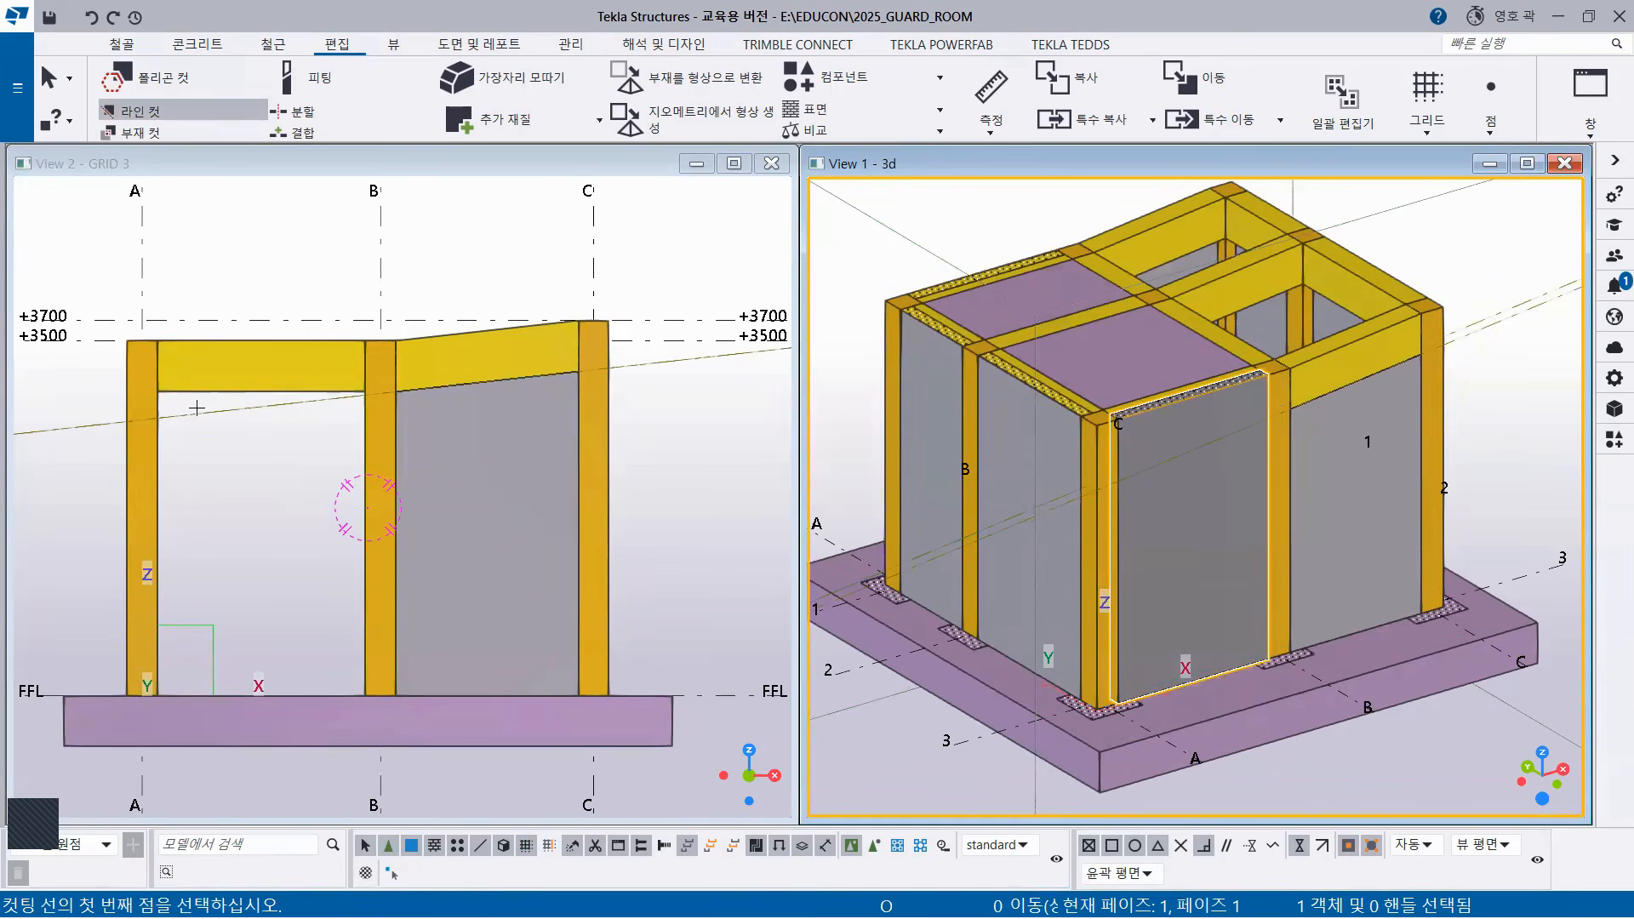
pyautogui.scroll(3, 198, 406)
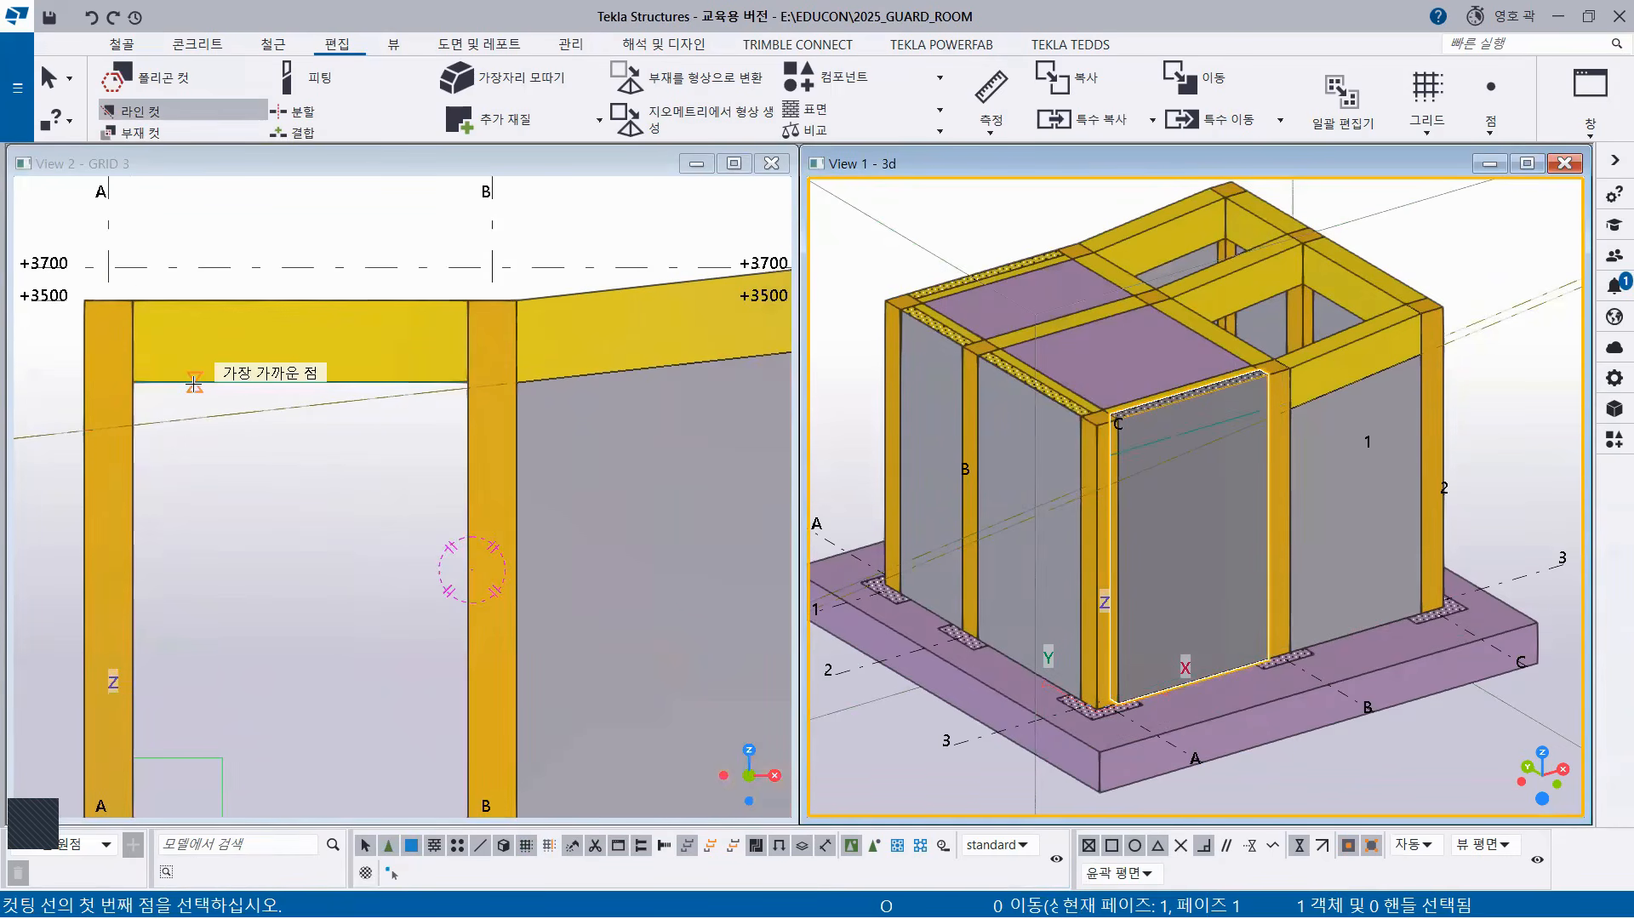
pyautogui.click(194, 382)
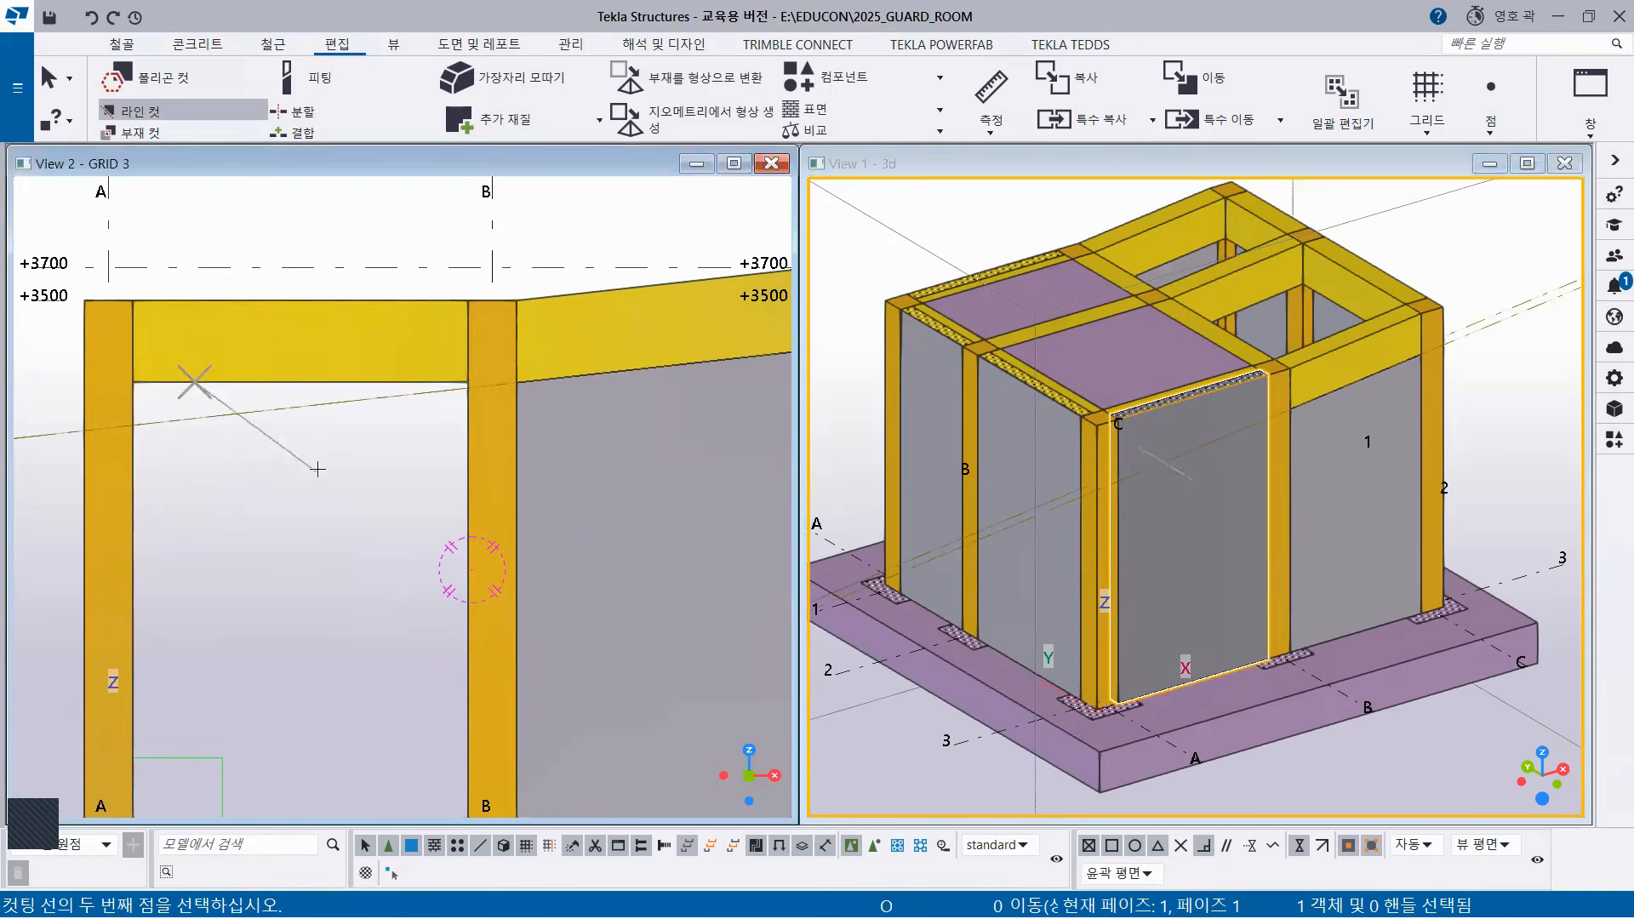
pyautogui.click(342, 382)
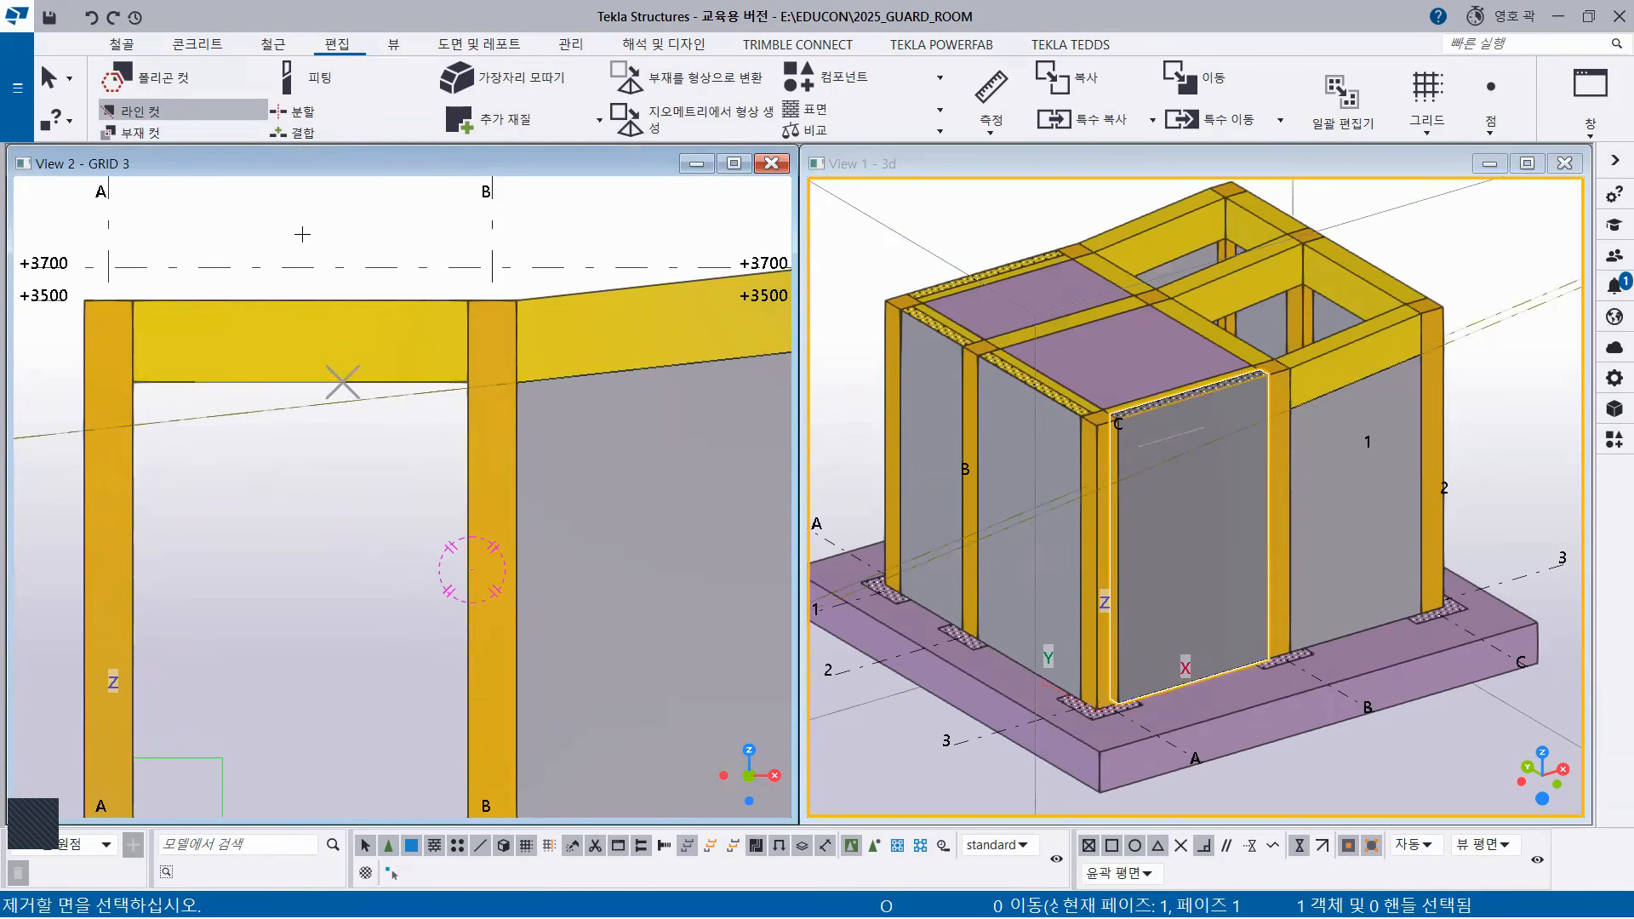
pyautogui.click(305, 241)
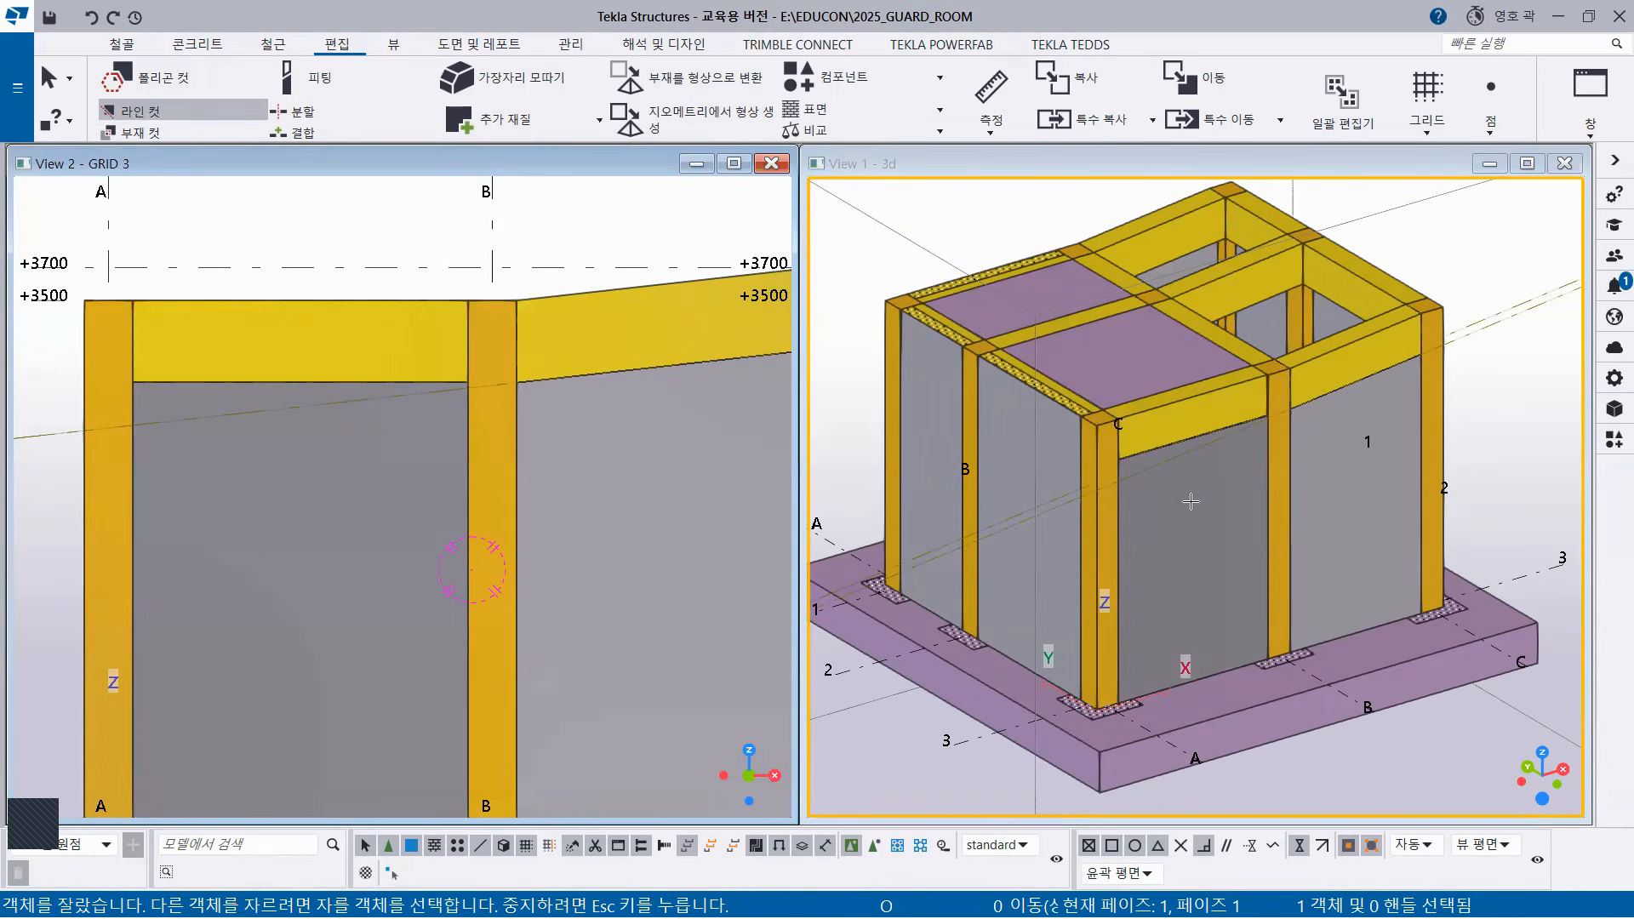
pyautogui.press('Escape')
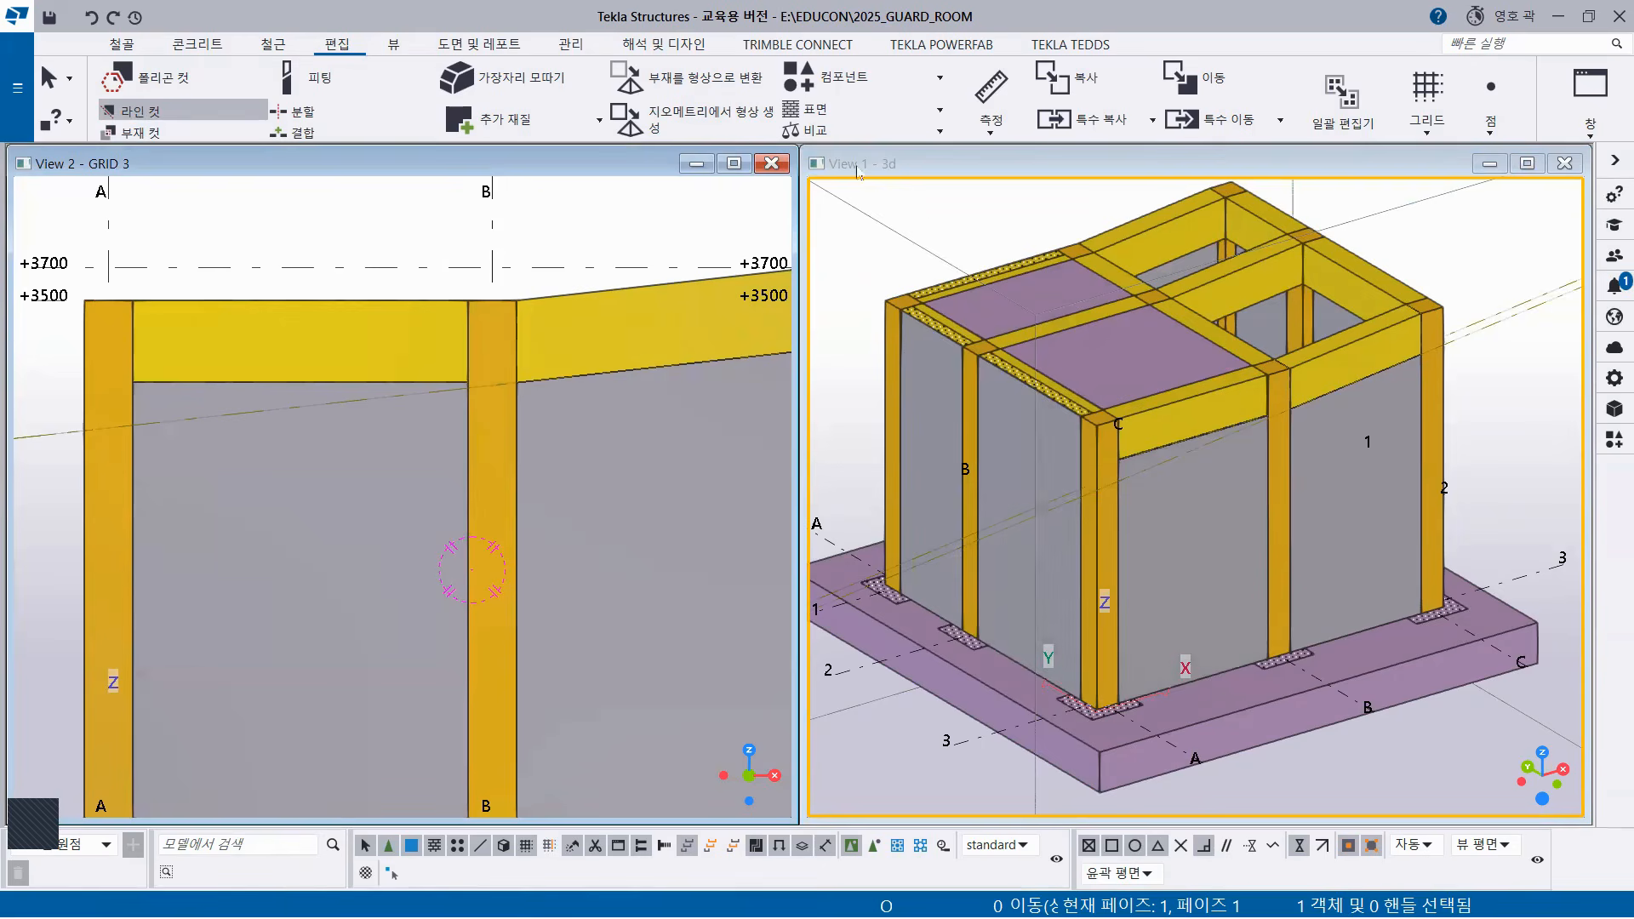
pyautogui.rightClick(928, 211)
pyautogui.click(978, 220)
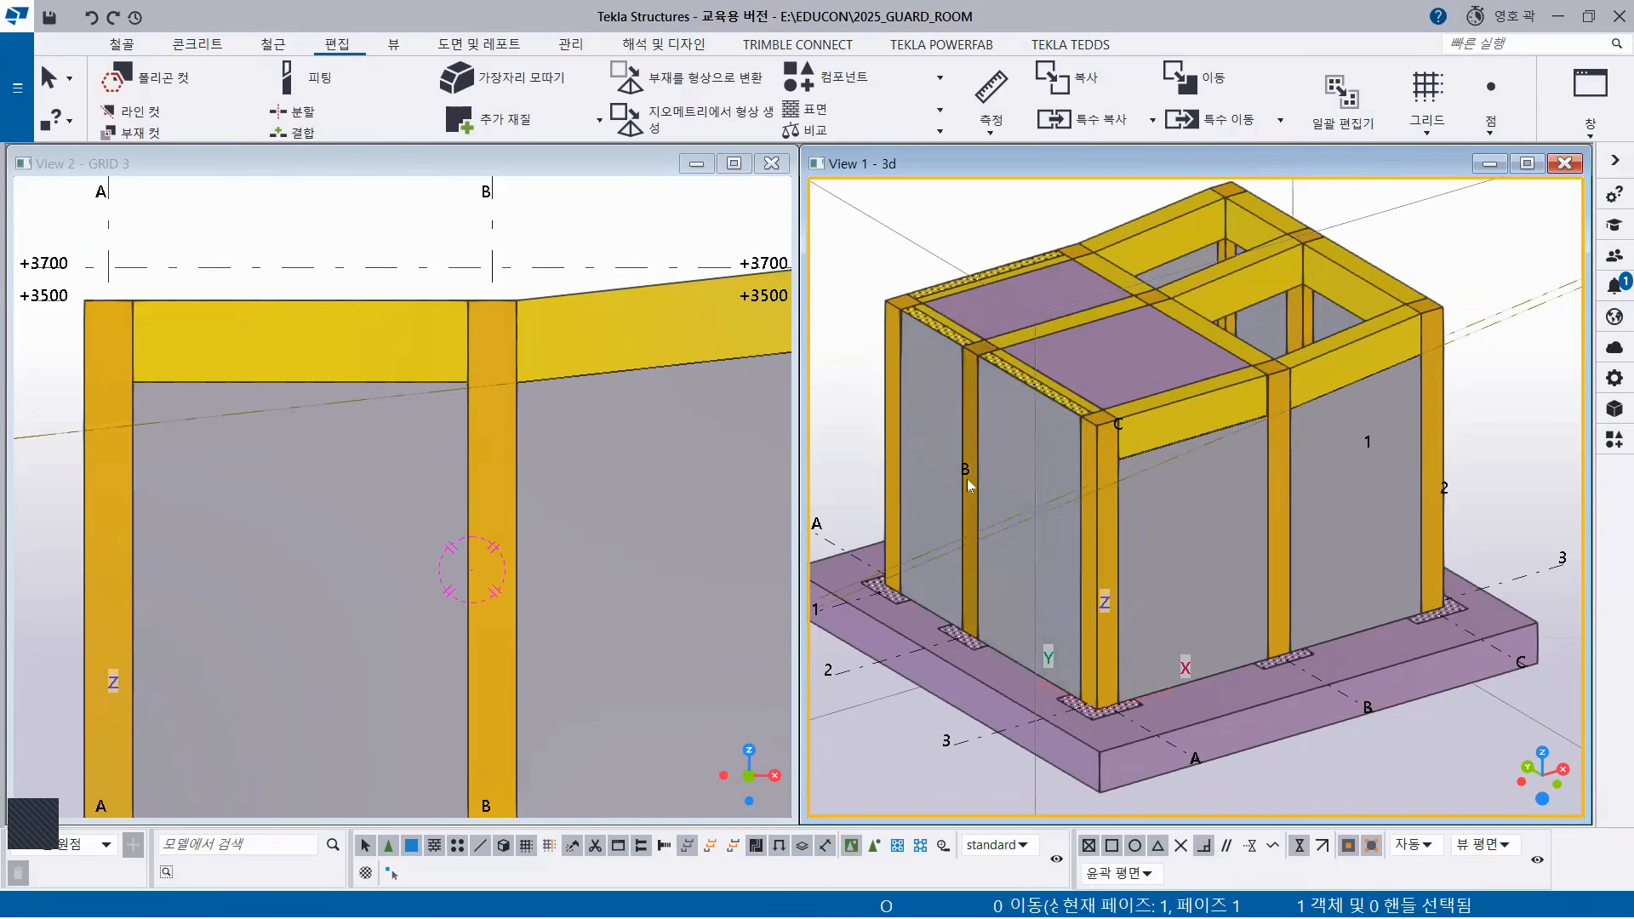
# Close the GRID 3 view and open the GRID A view beside the 3D view.
pyautogui.scroll(-3, 1023, 487)
pyautogui.moveTo(1040, 508); pyautogui.dragTo(1267, 490, button='middle')
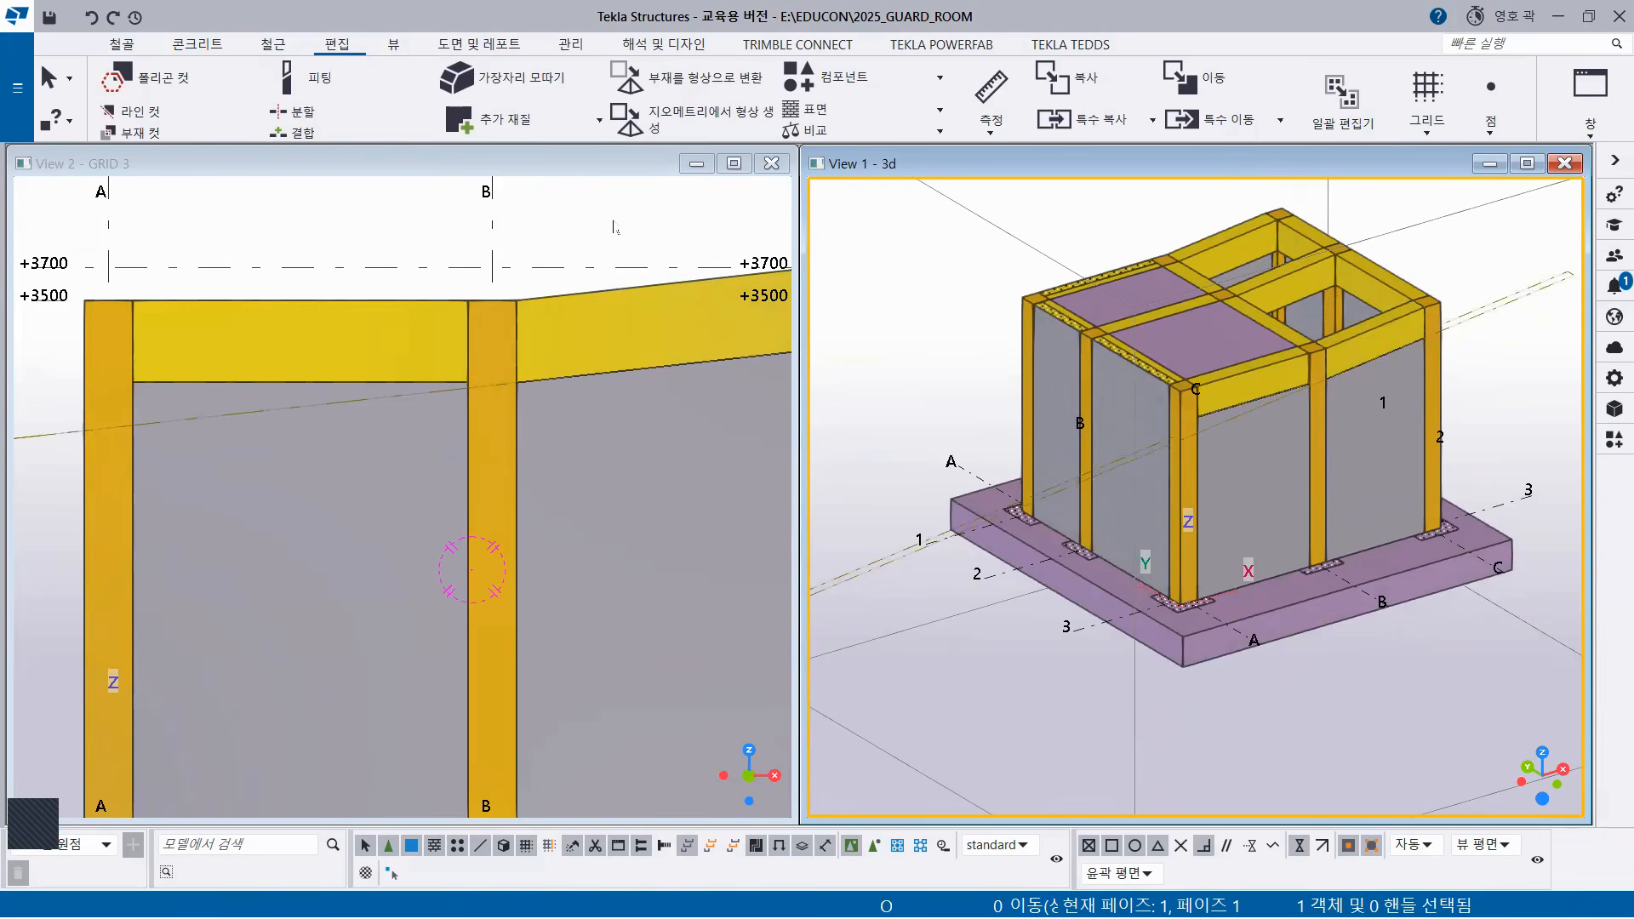
pyautogui.click(772, 163)
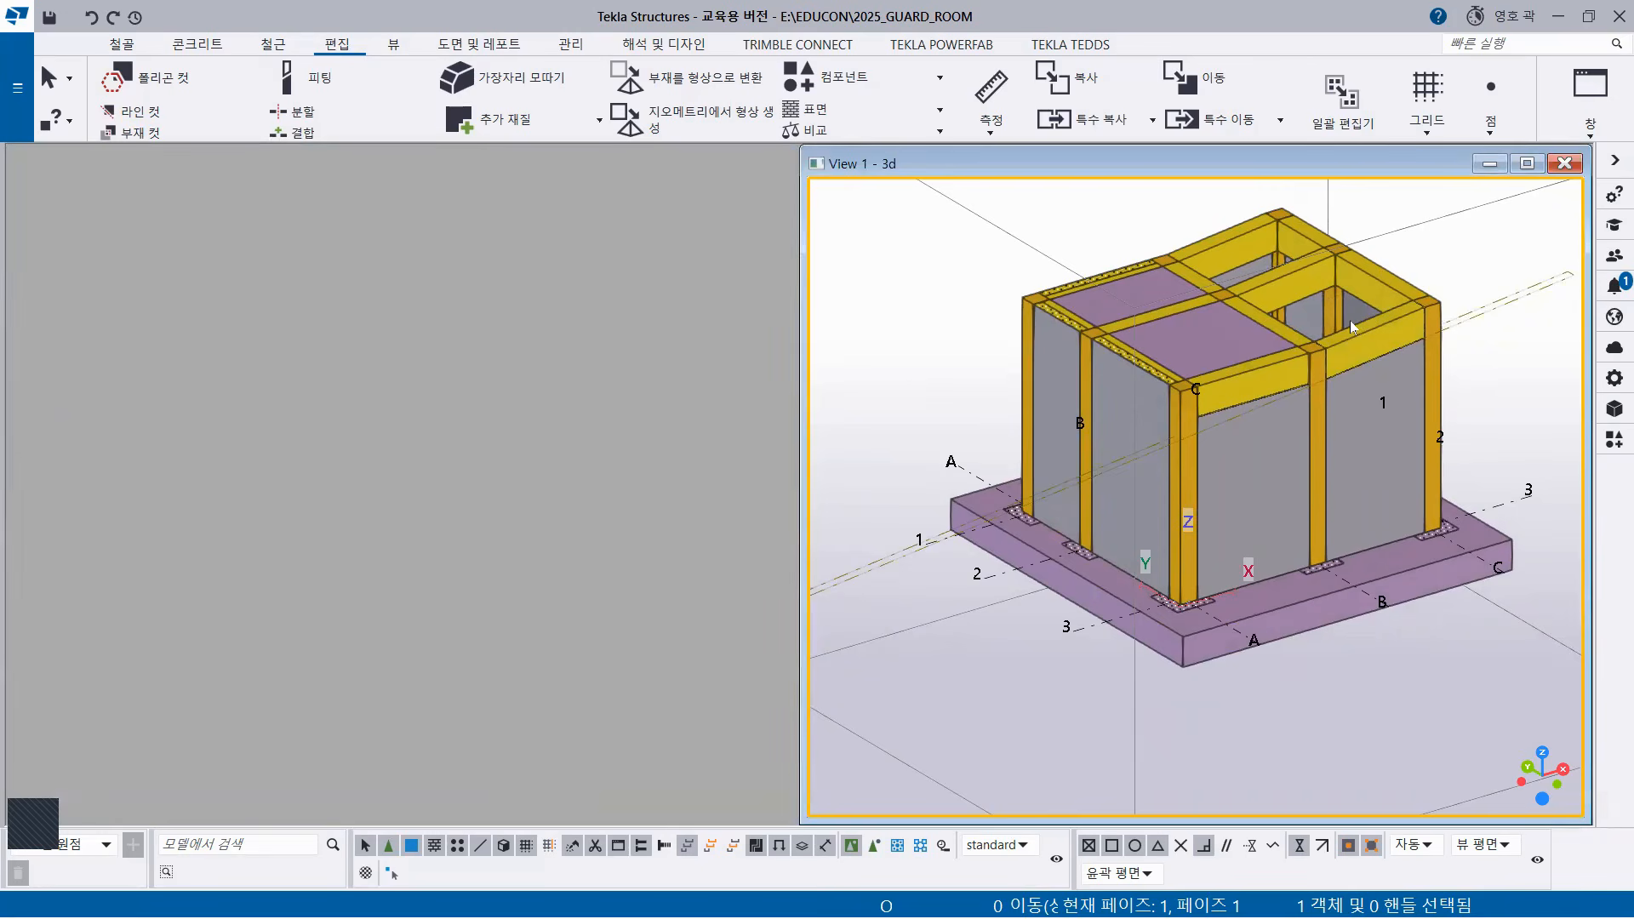
pyautogui.hotkey('ctrl', 'i')
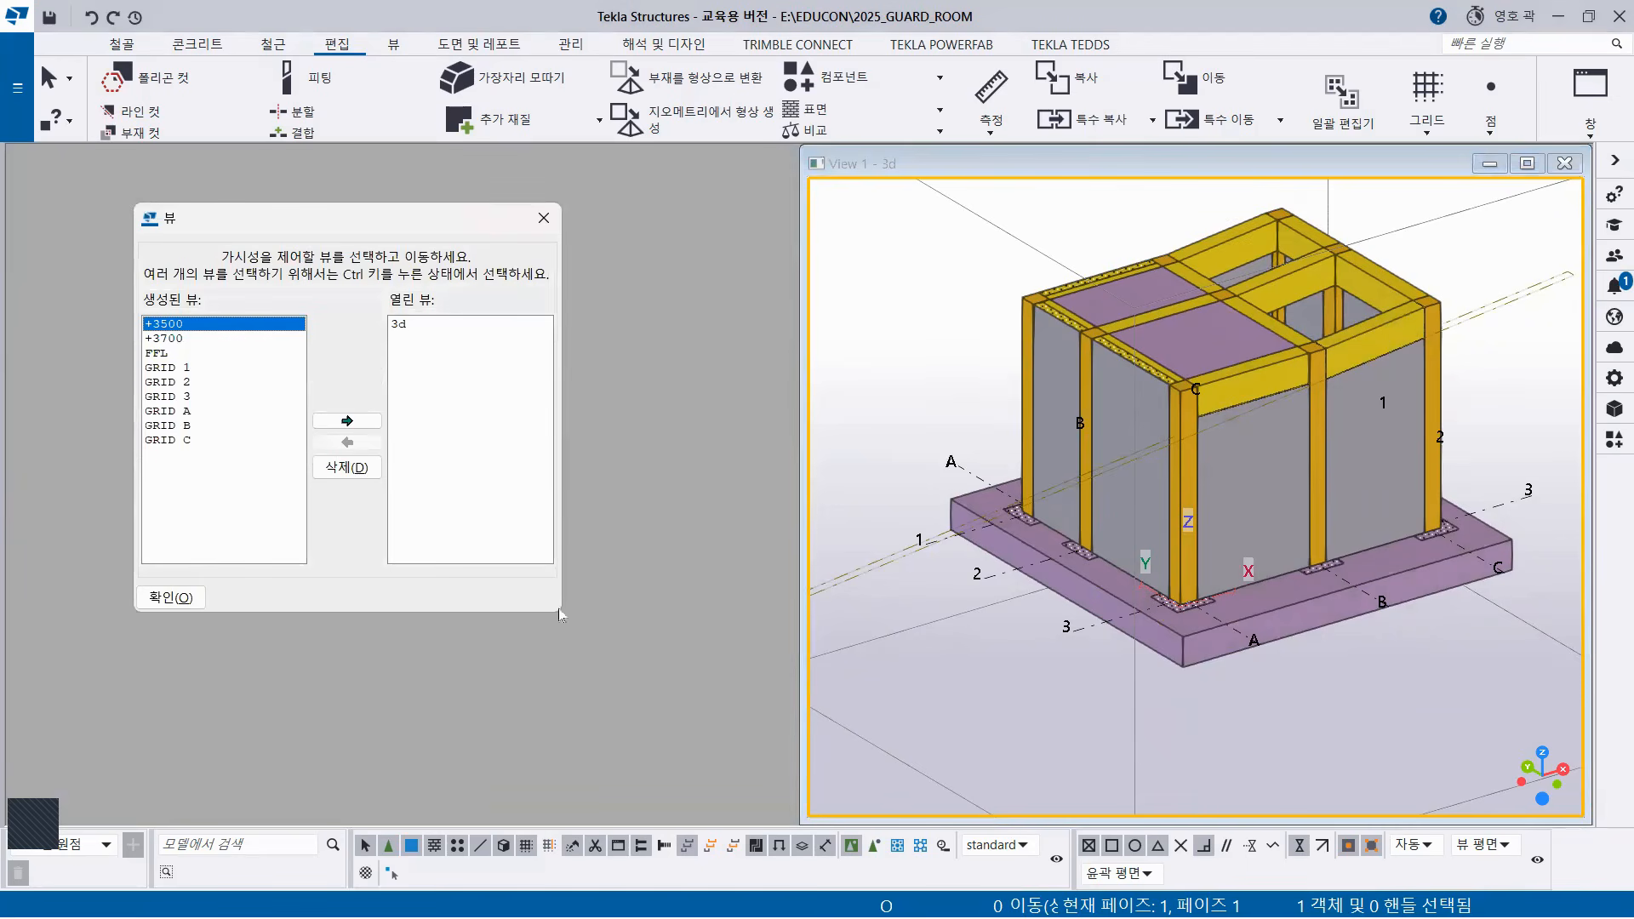
pyautogui.click(183, 411)
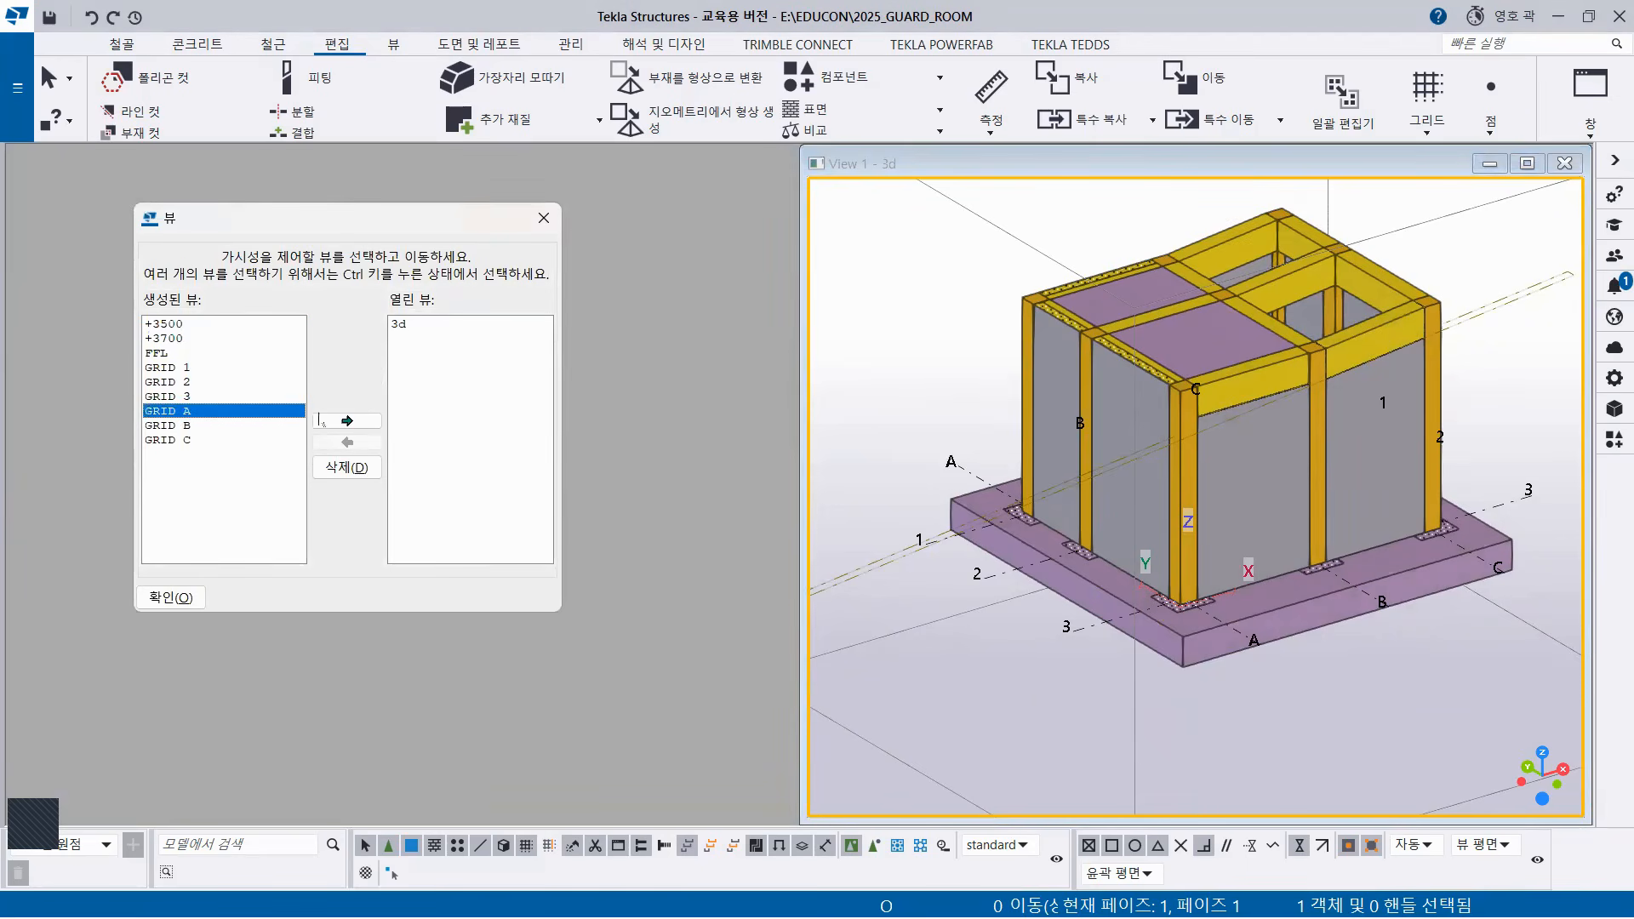
pyautogui.click(346, 420)
pyautogui.click(543, 219)
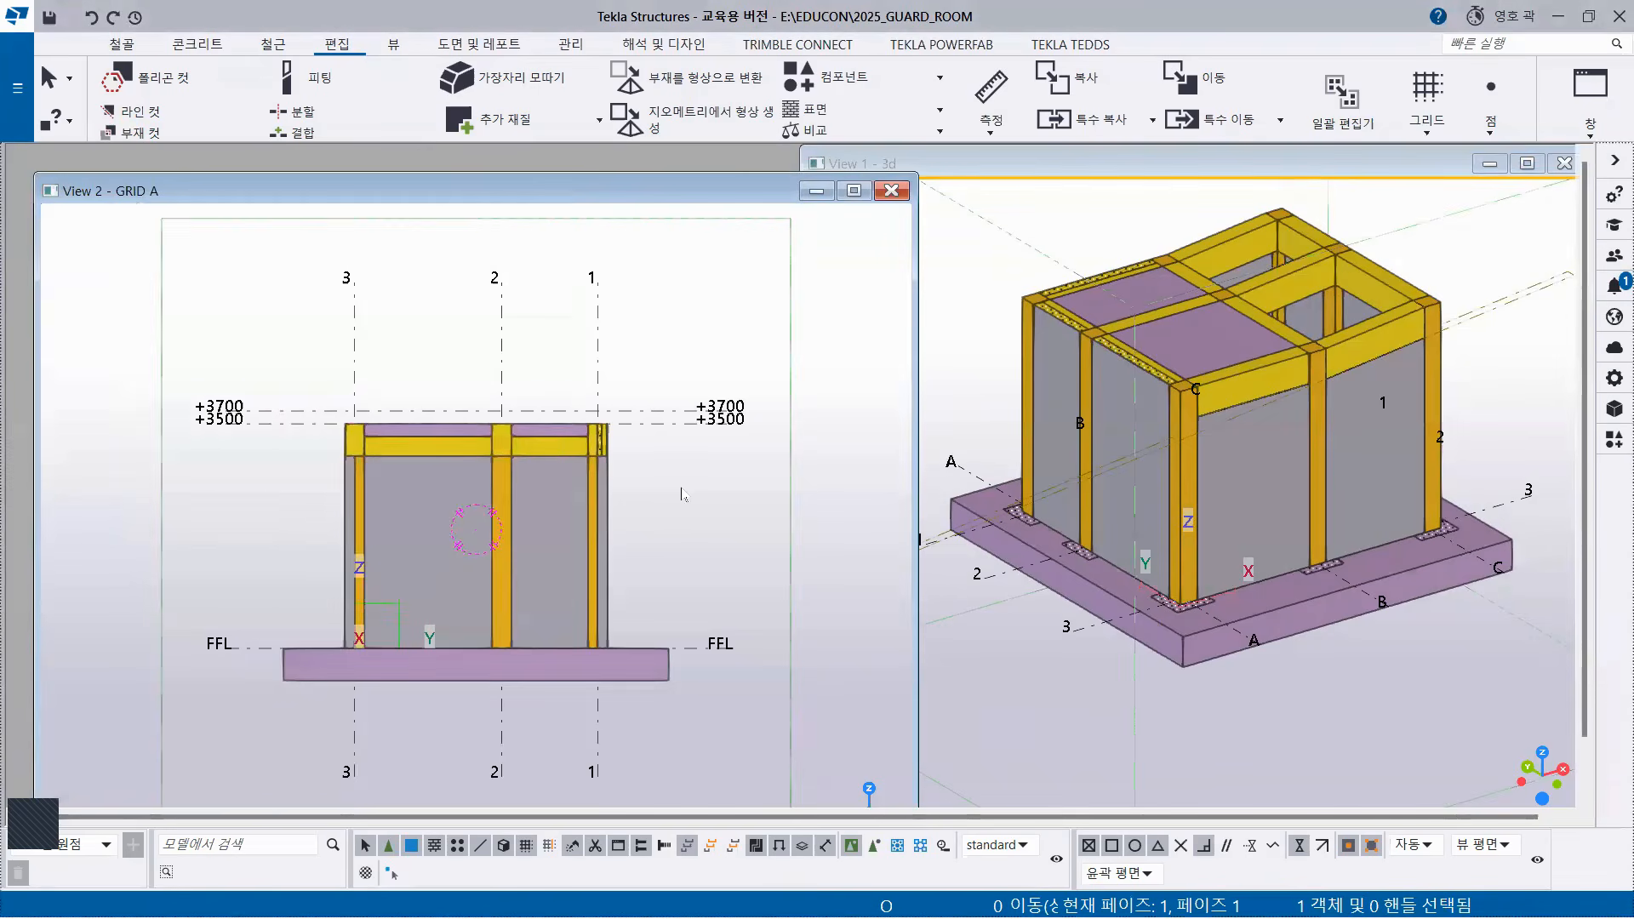
# Check the beams and wall panels in both bays of the GRID A view by selecting them one by one.
pyautogui.scroll(1, 574, 569)
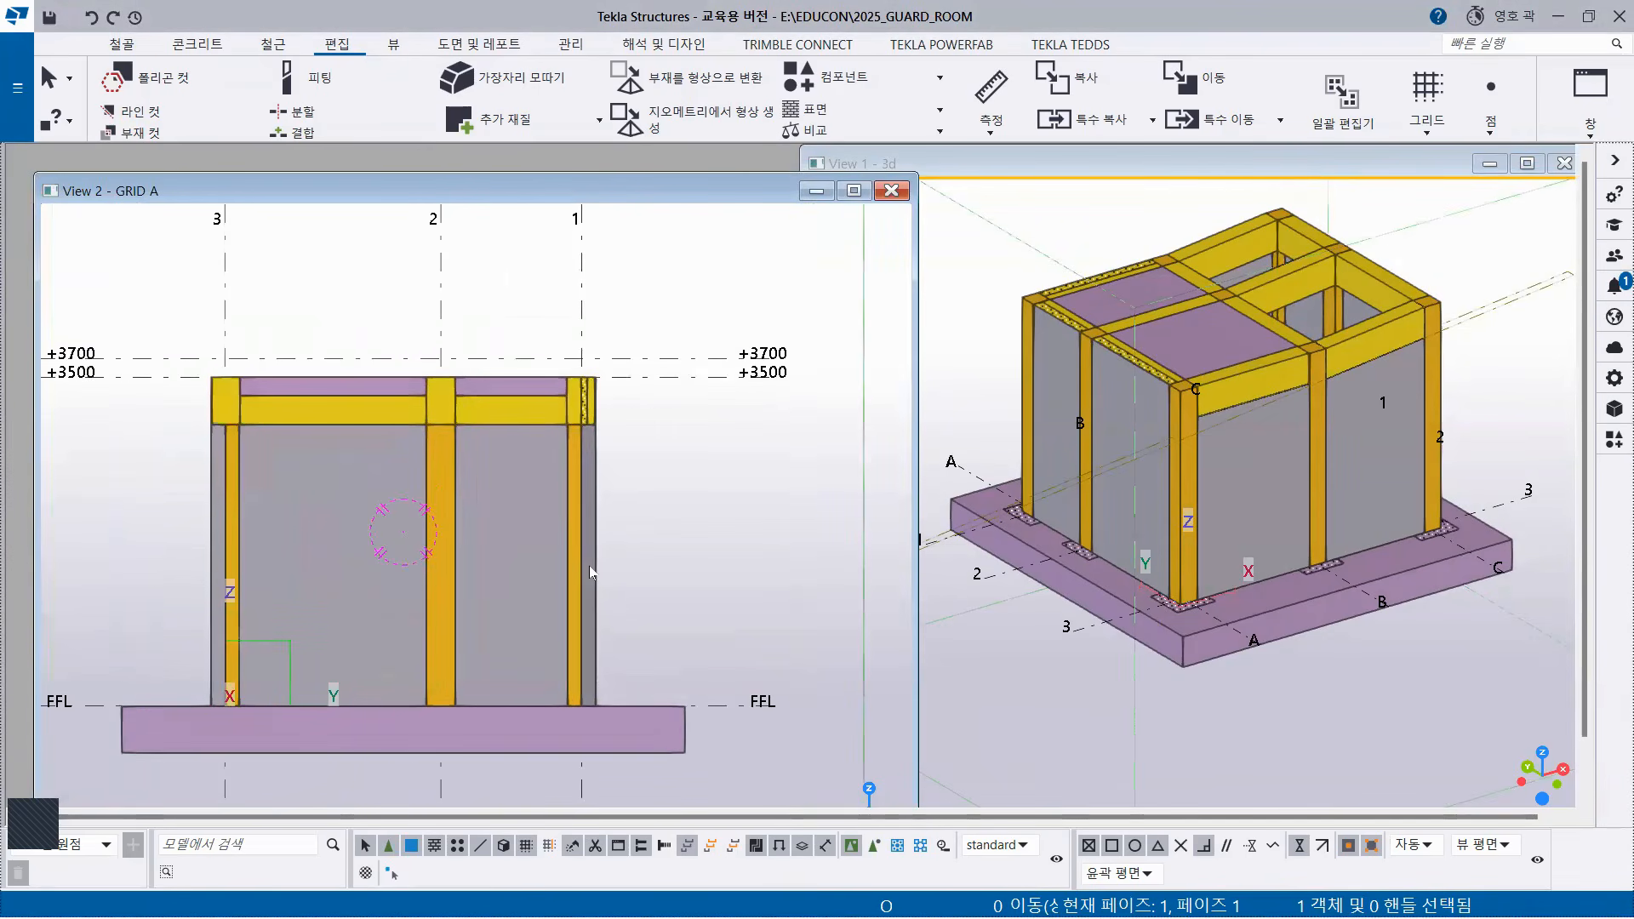
pyautogui.click(511, 412)
pyautogui.click(339, 411)
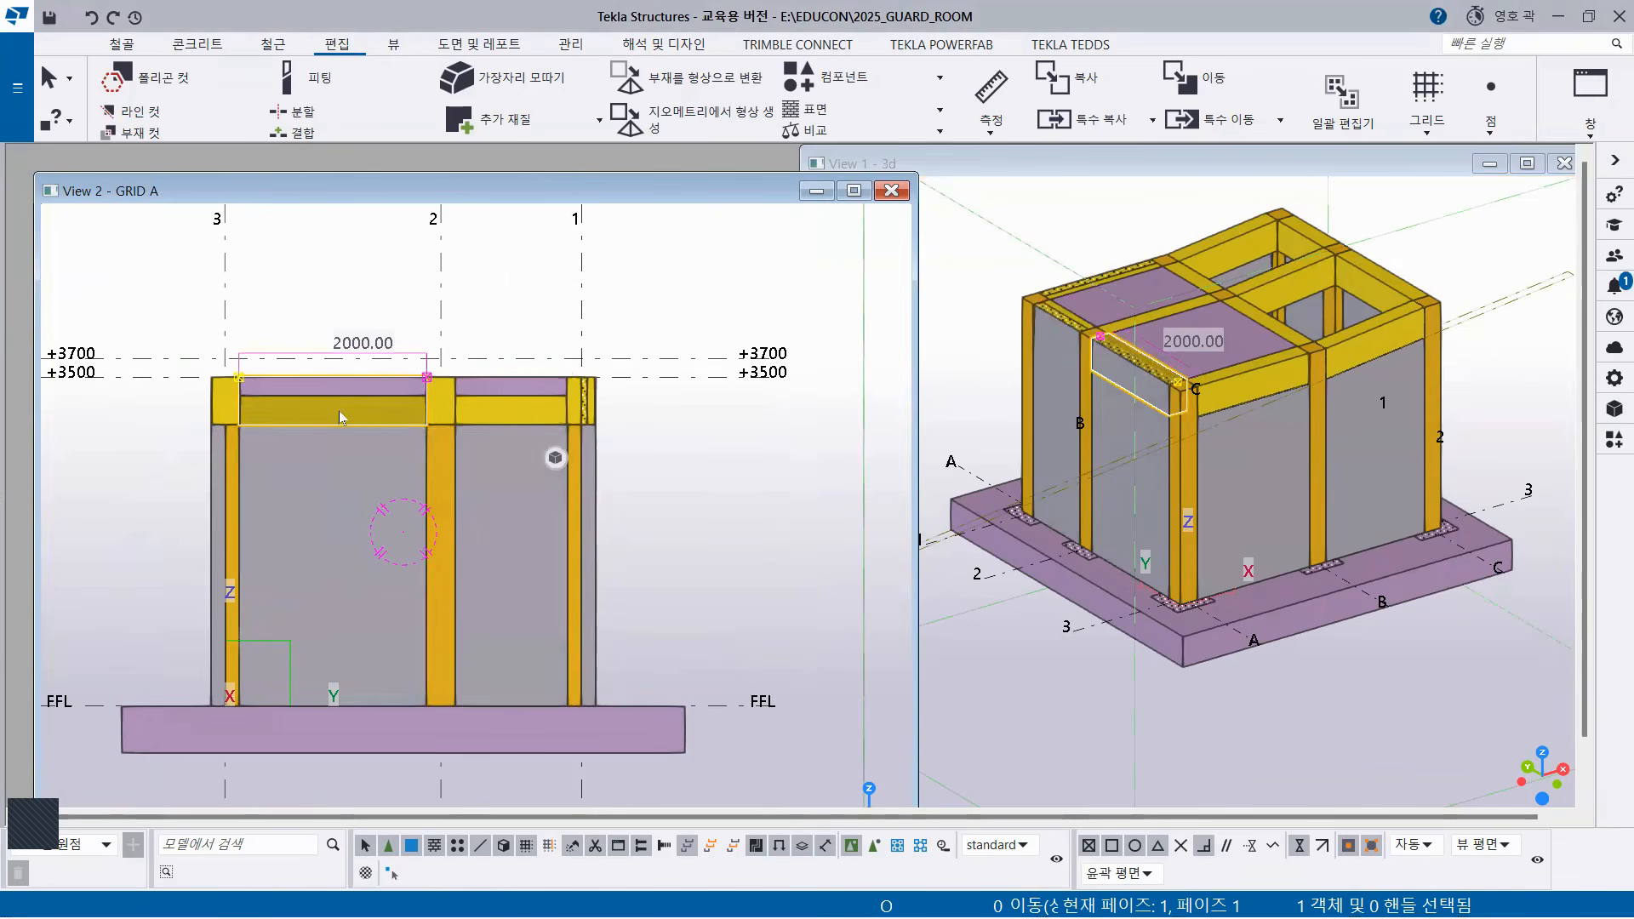
pyautogui.click(513, 506)
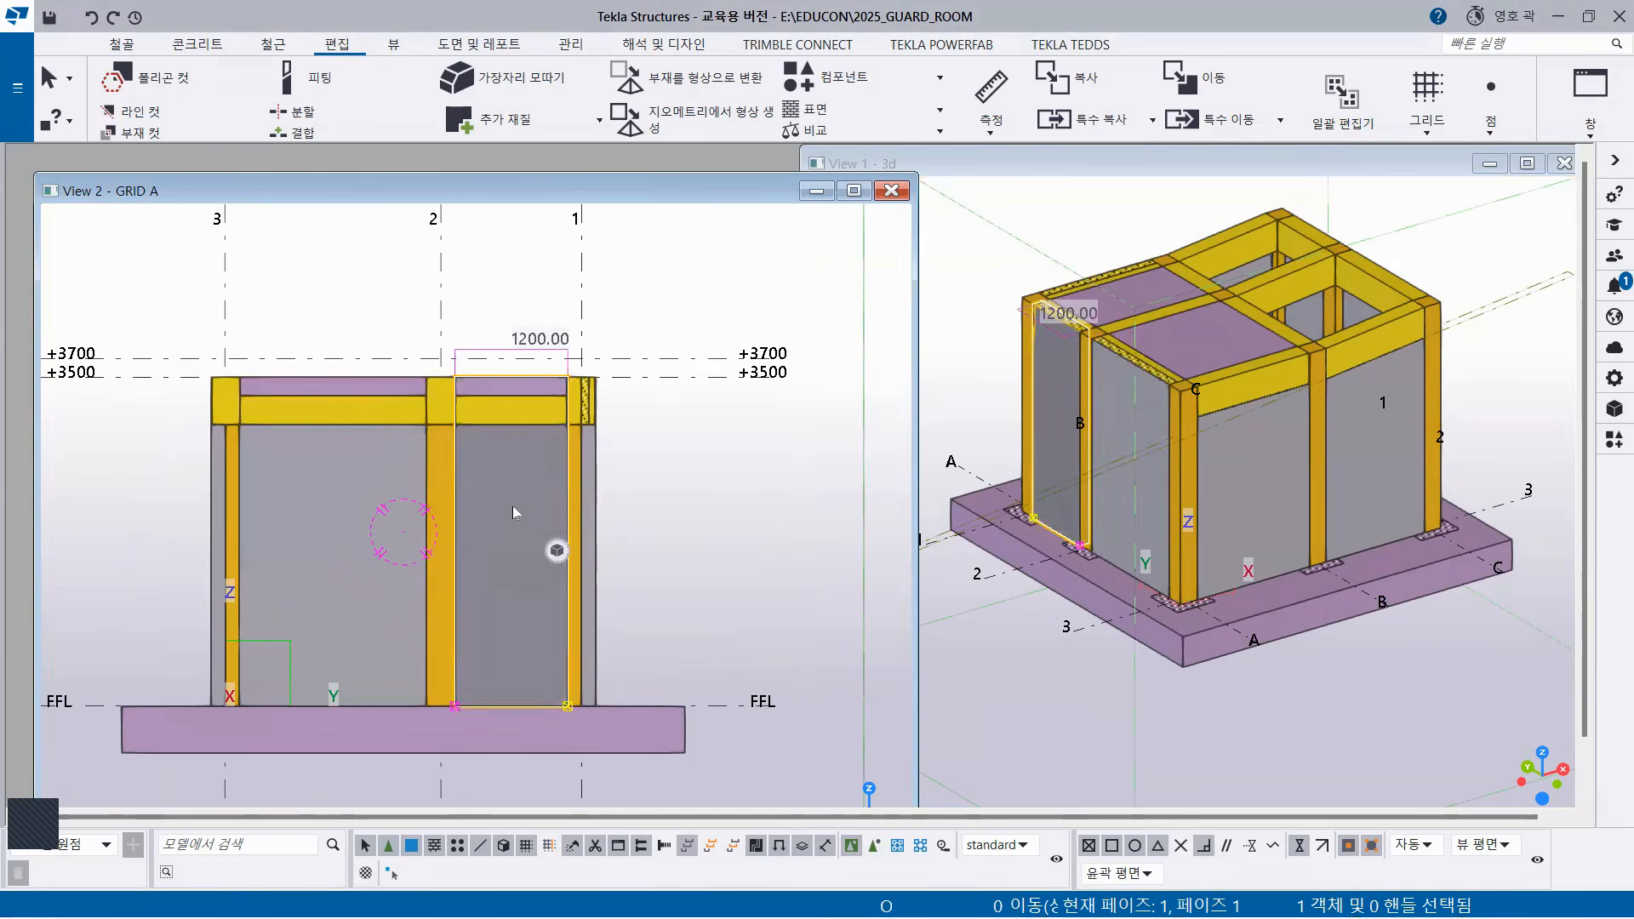
pyautogui.click(317, 509)
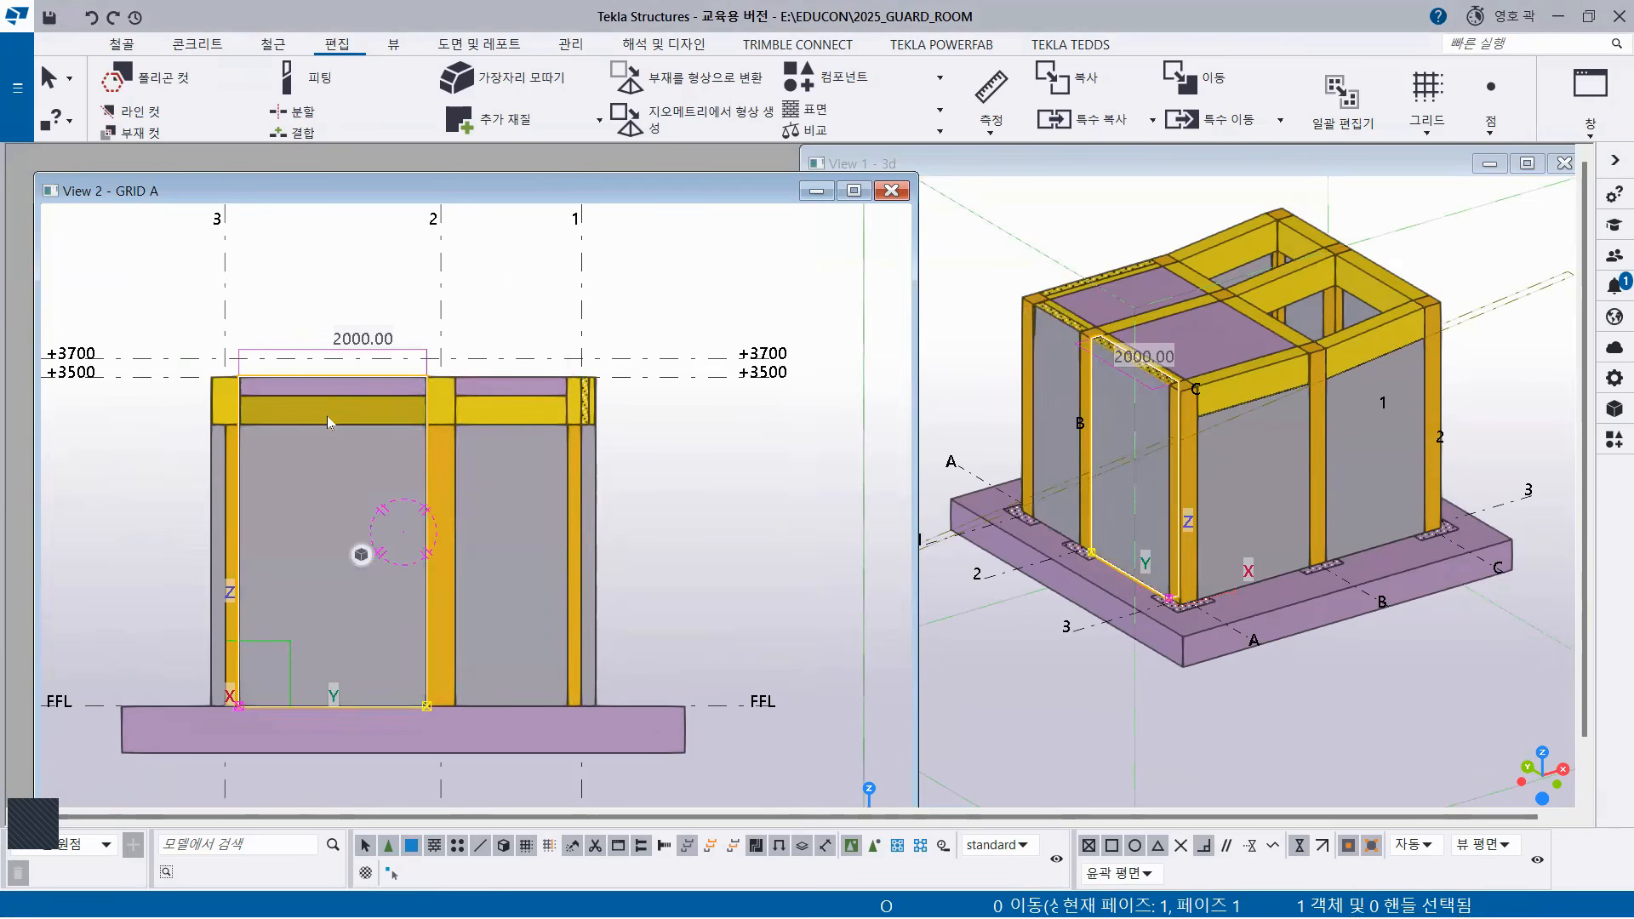
pyautogui.click(497, 411)
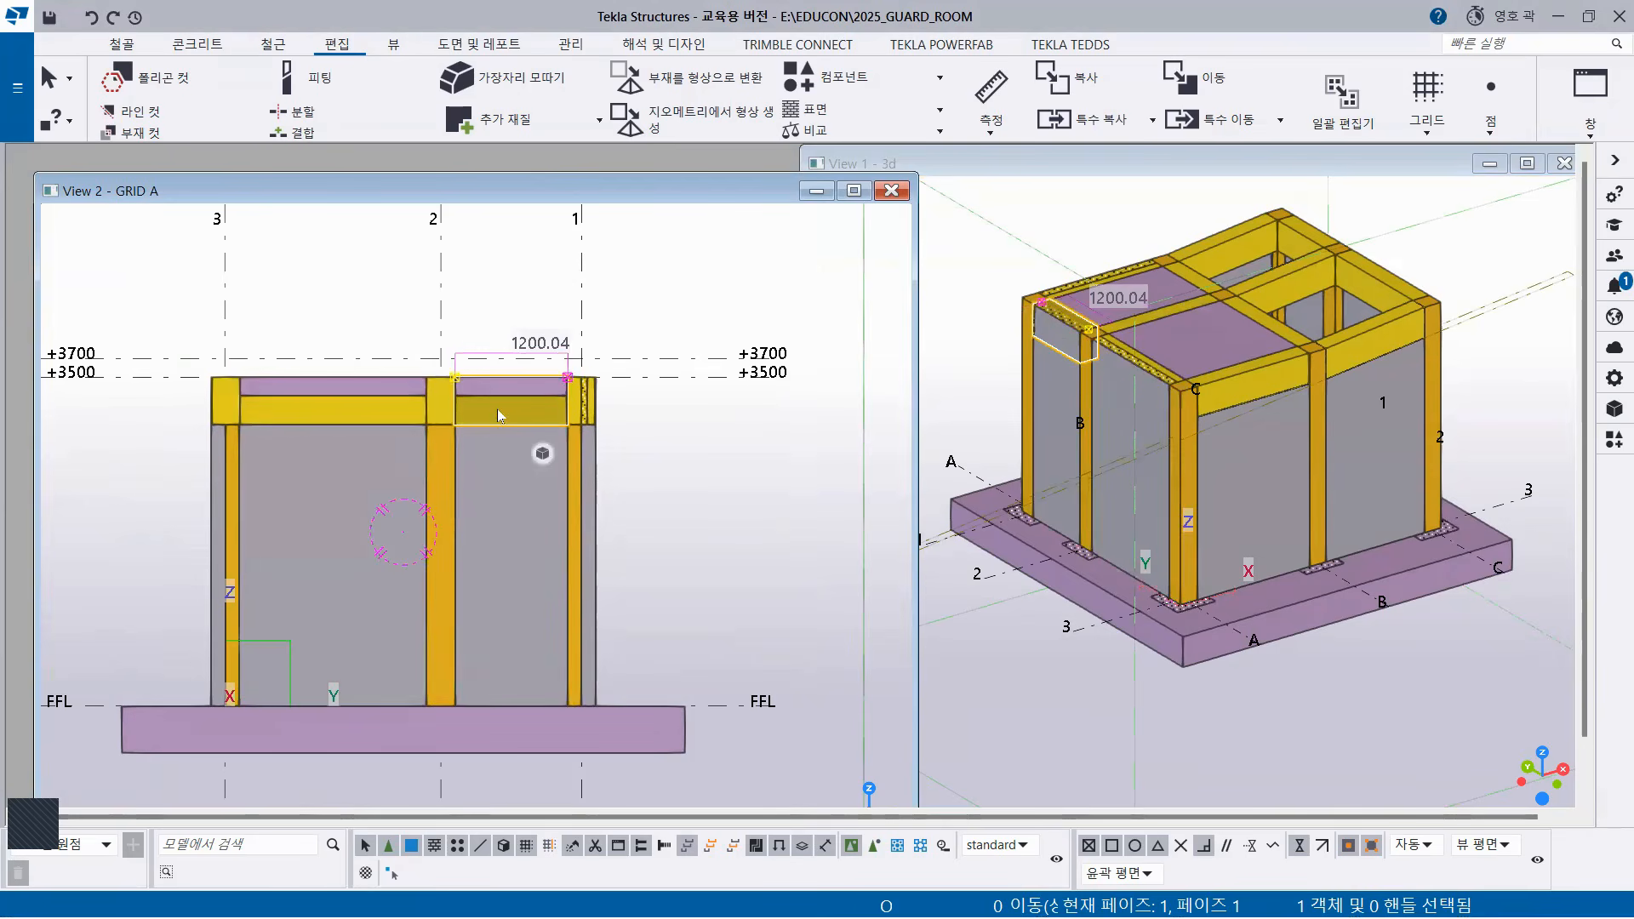
pyautogui.click(754, 290)
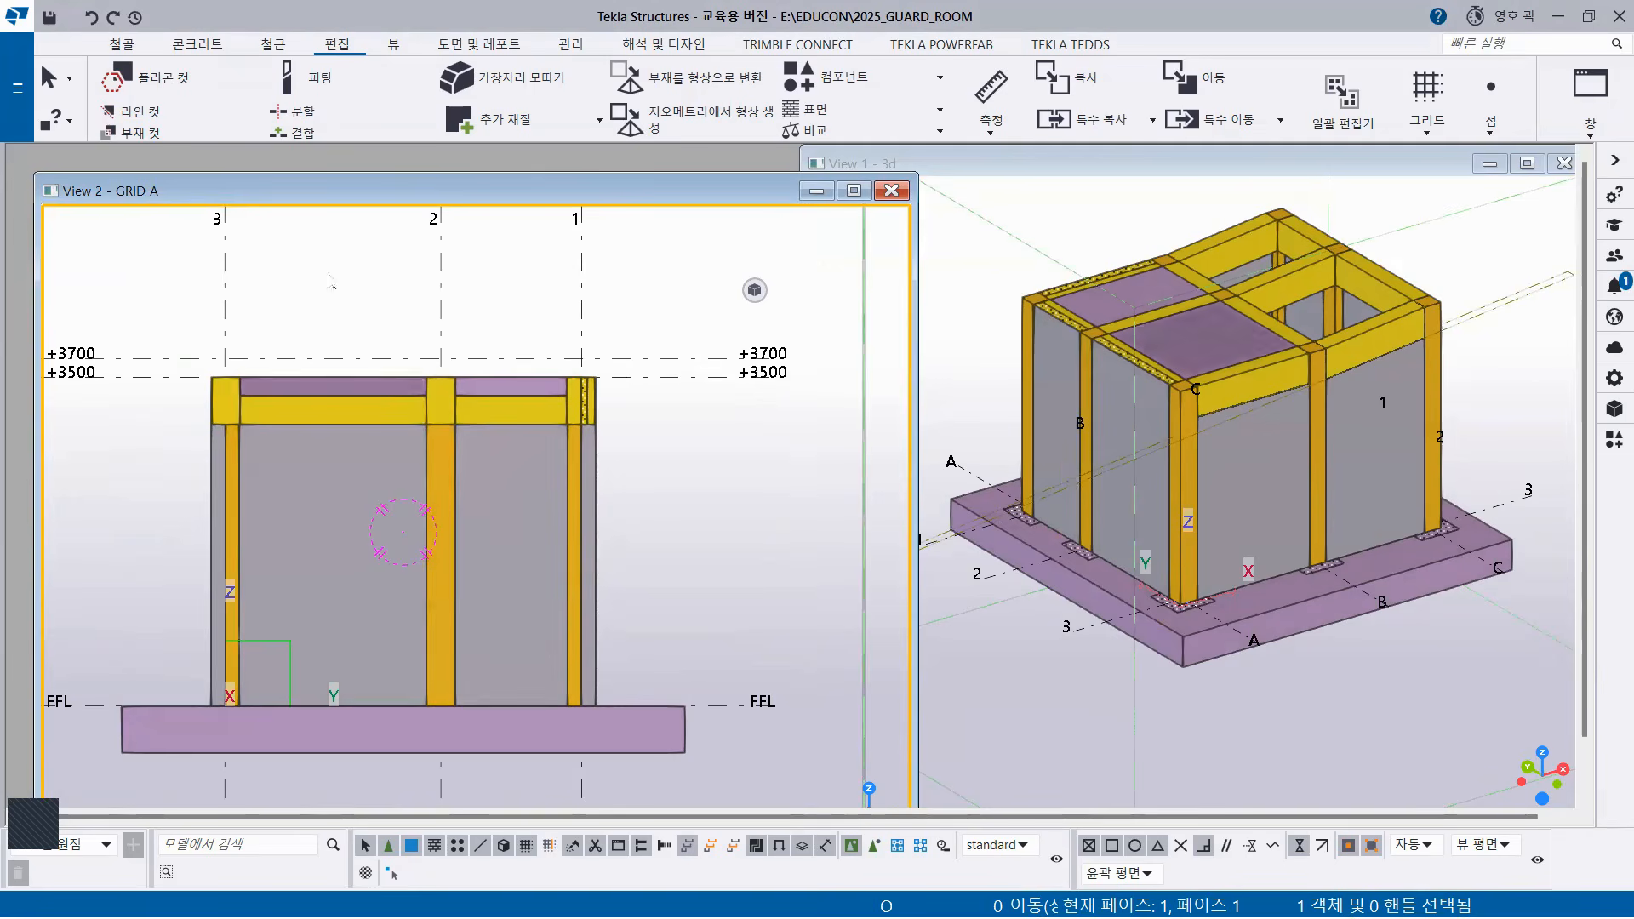
# Line-cut the grid A wall between grids 1 and 2 along the beam's underside, removing the part above it.
pyautogui.click(161, 108)
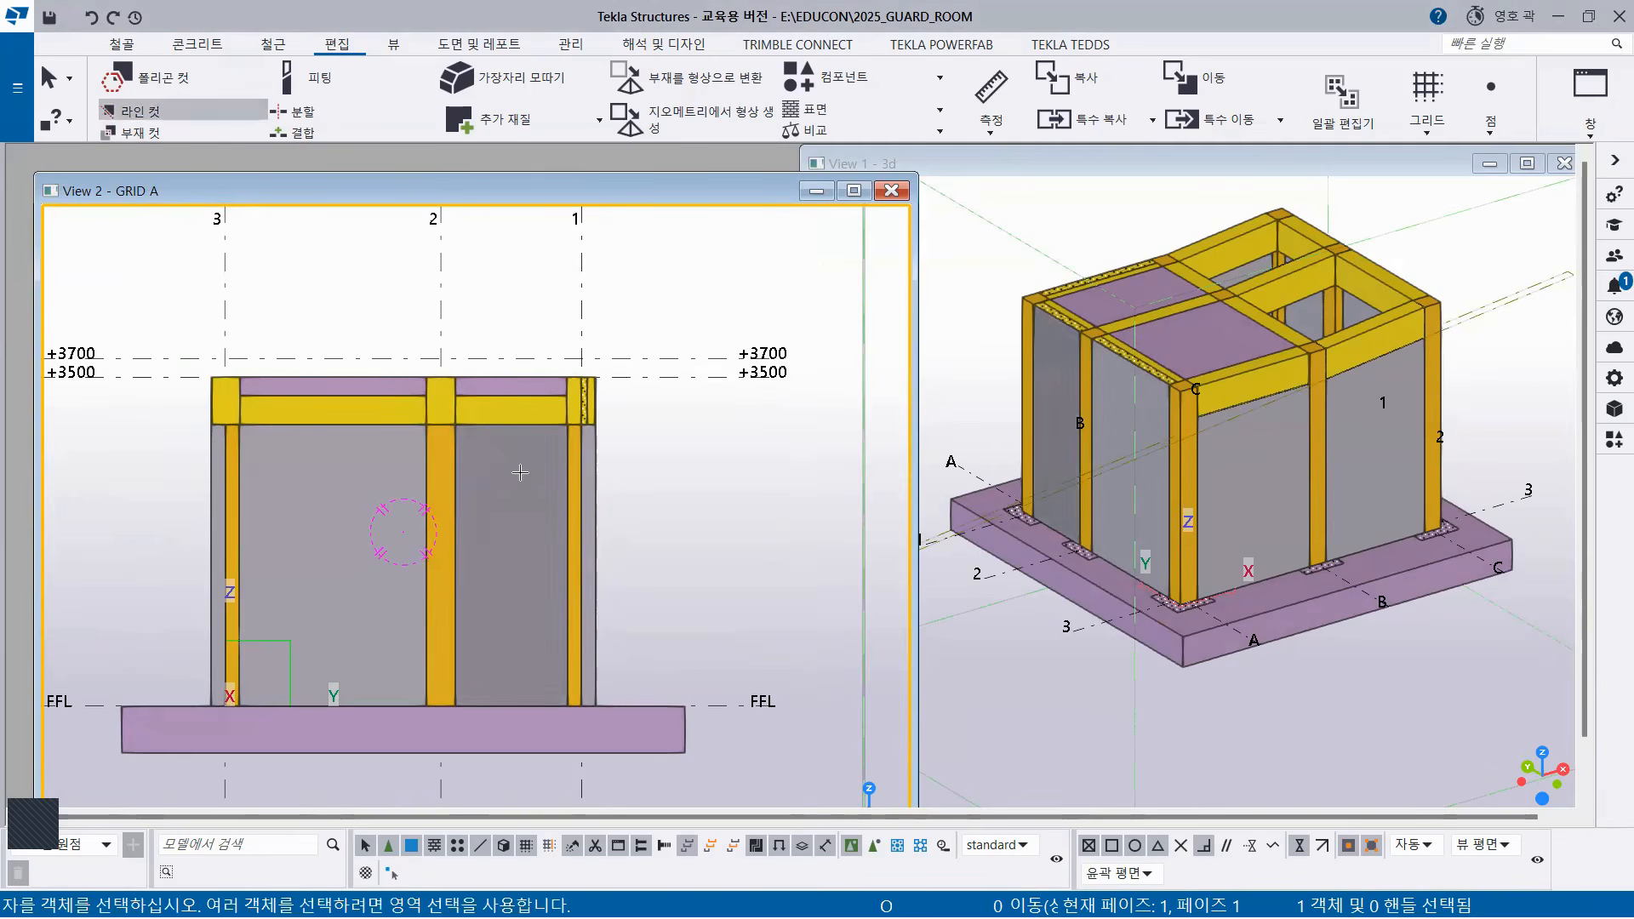
pyautogui.click(511, 506)
pyautogui.scroll(2, 513, 504)
pyautogui.scroll(1, 514, 505)
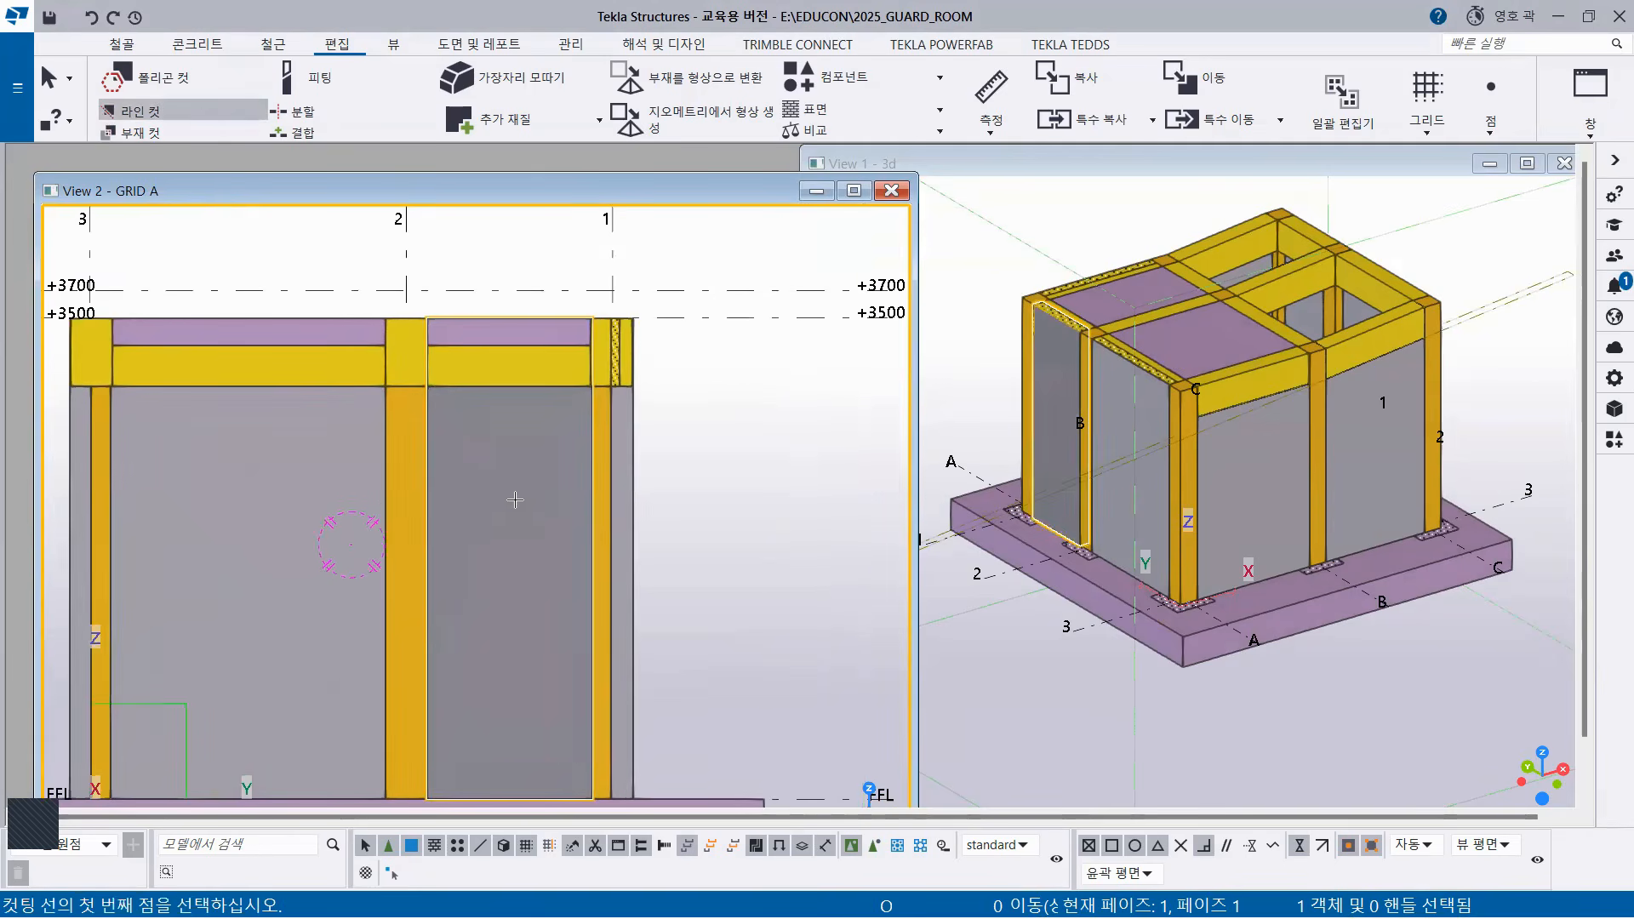
pyautogui.click(464, 387)
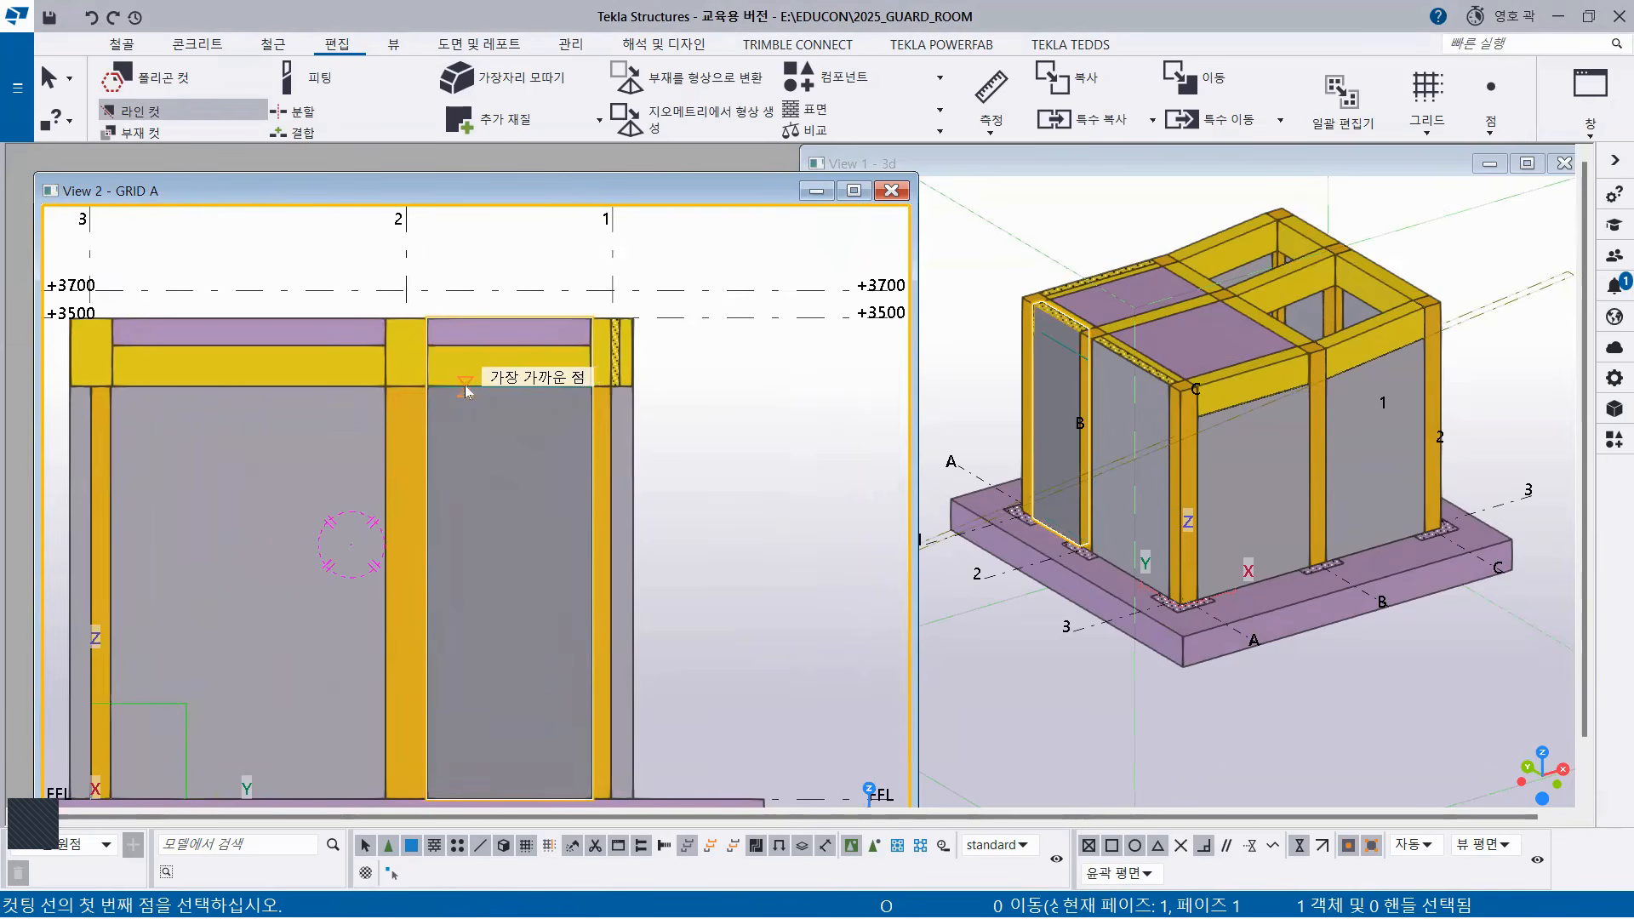
pyautogui.click(534, 390)
pyautogui.click(520, 313)
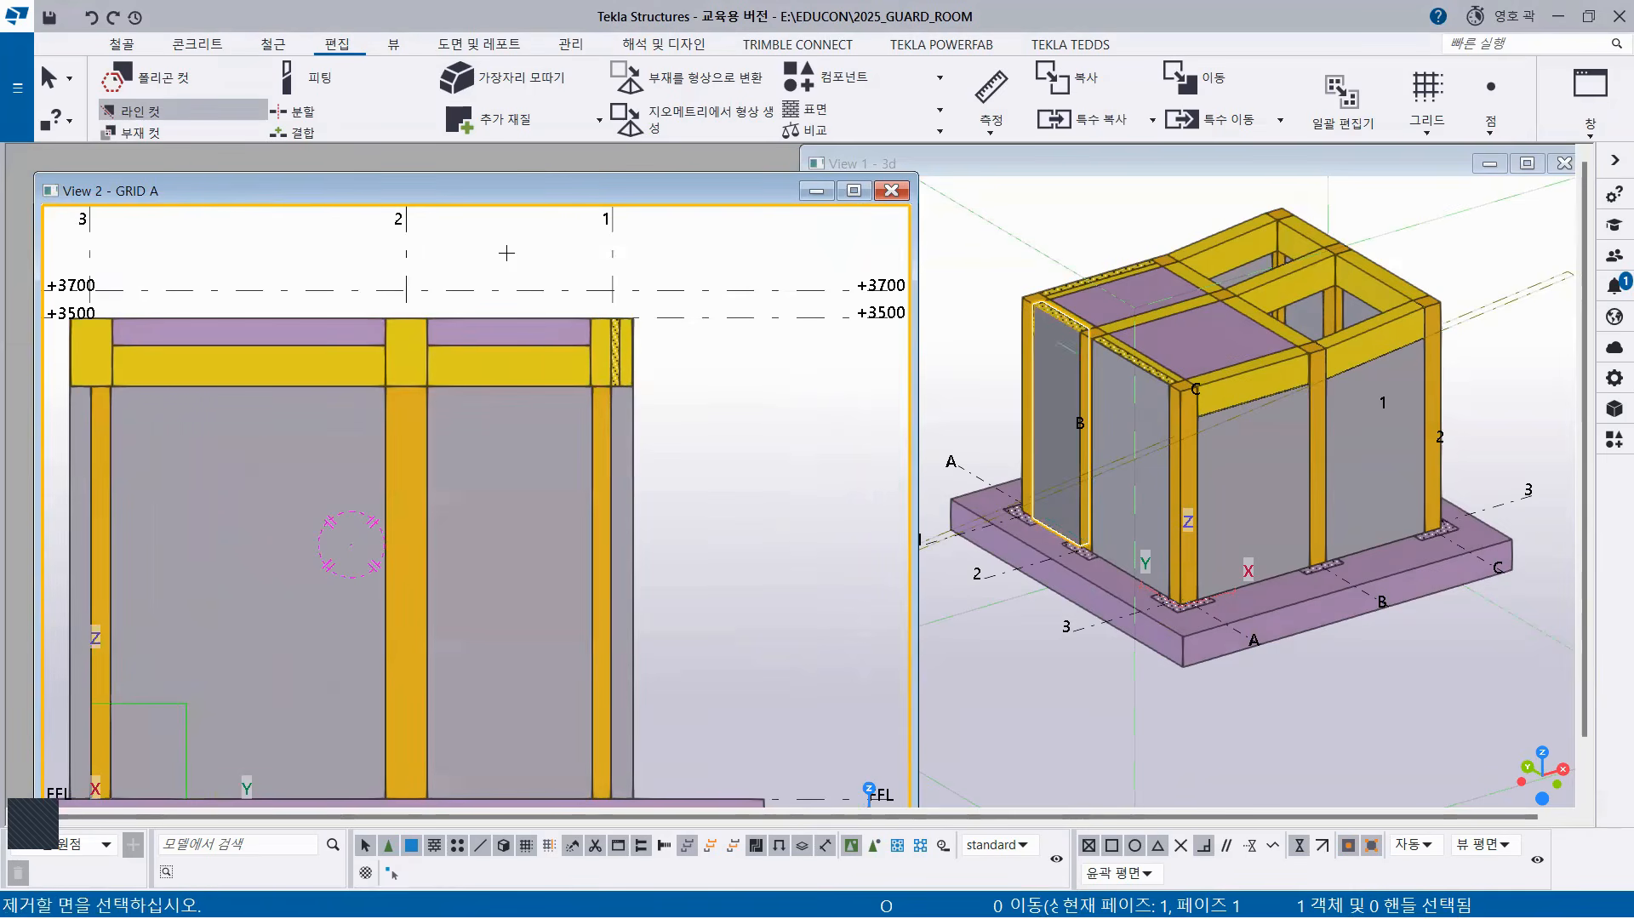
# Line-cut the grid A wall between grids 2 and 3 along the beam's underside, removing the upper part, and end the command.
pyautogui.click(258, 518)
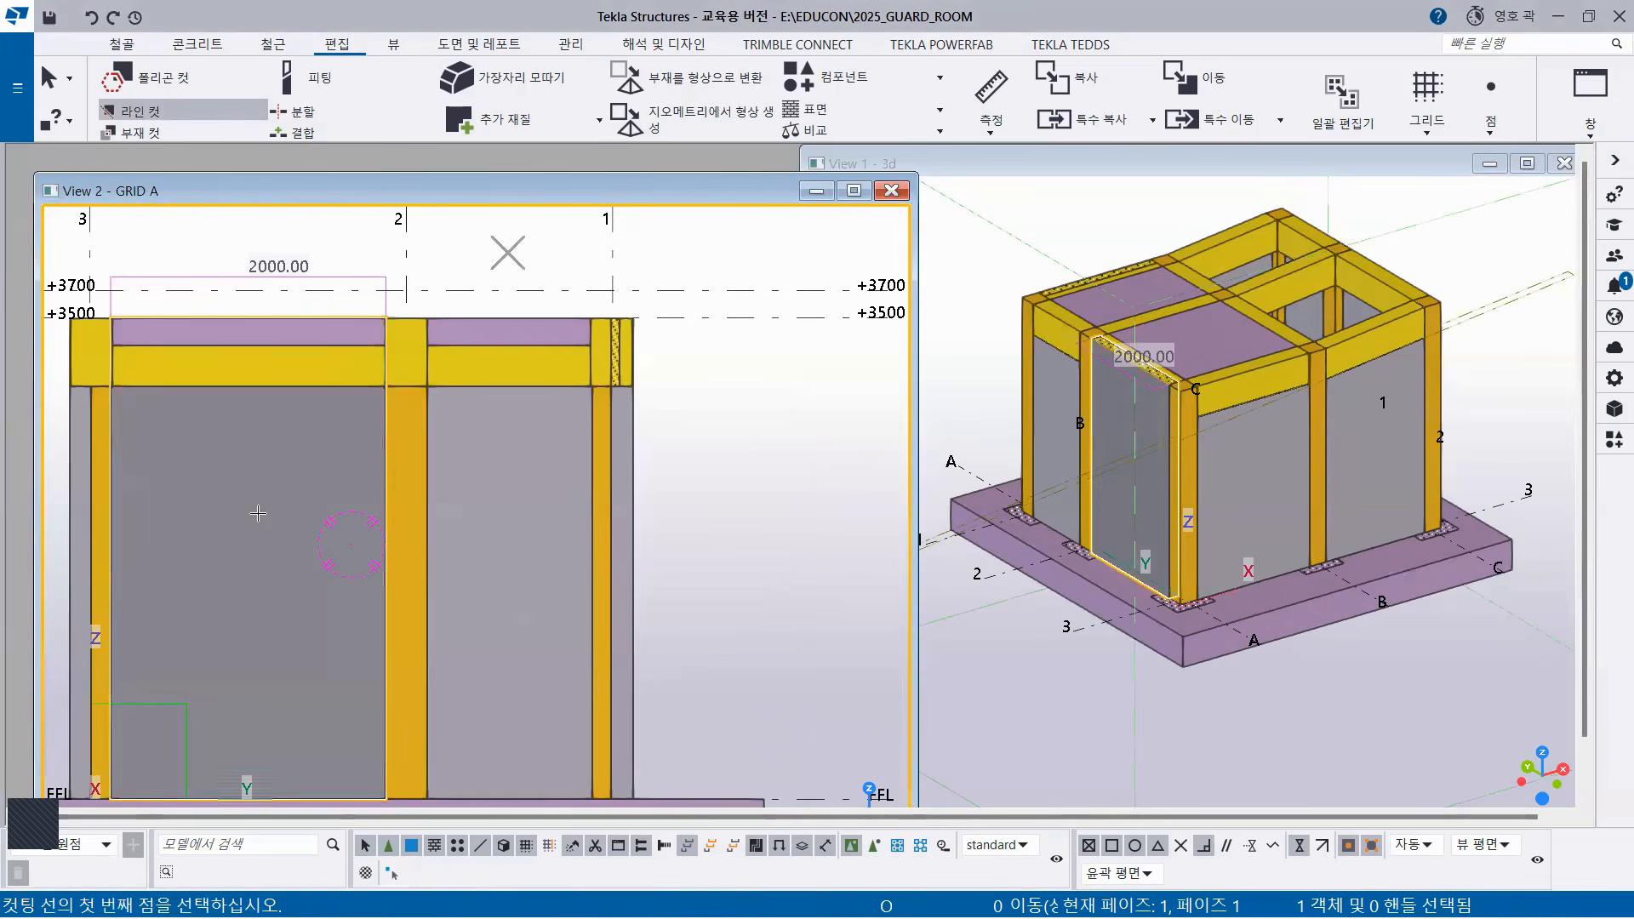
pyautogui.click(191, 387)
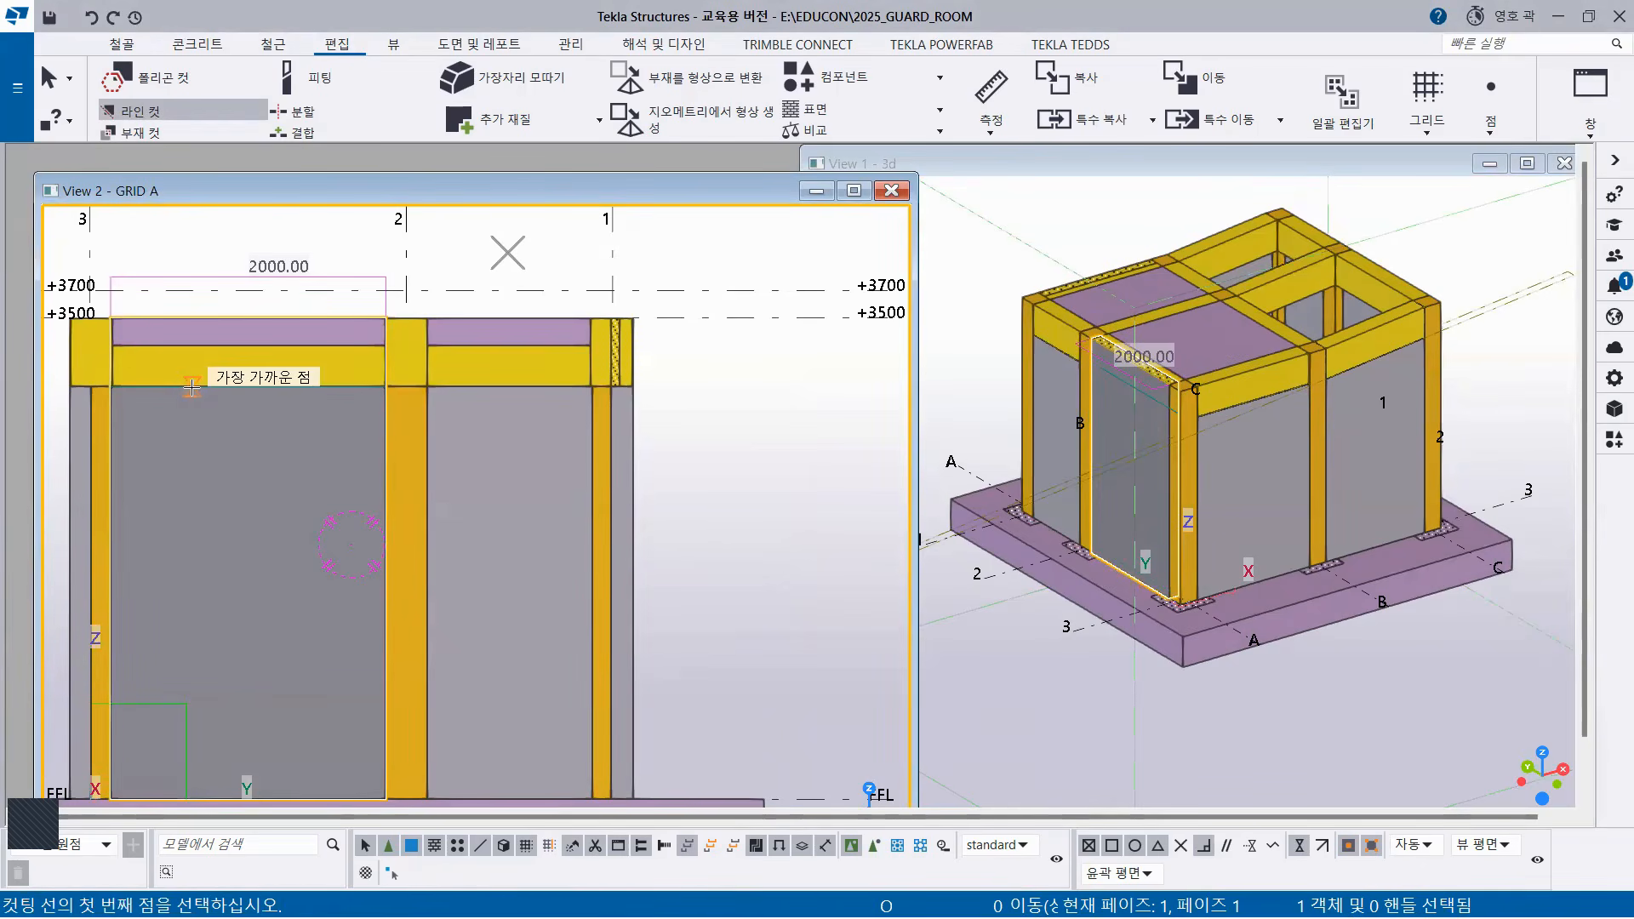
pyautogui.click(261, 387)
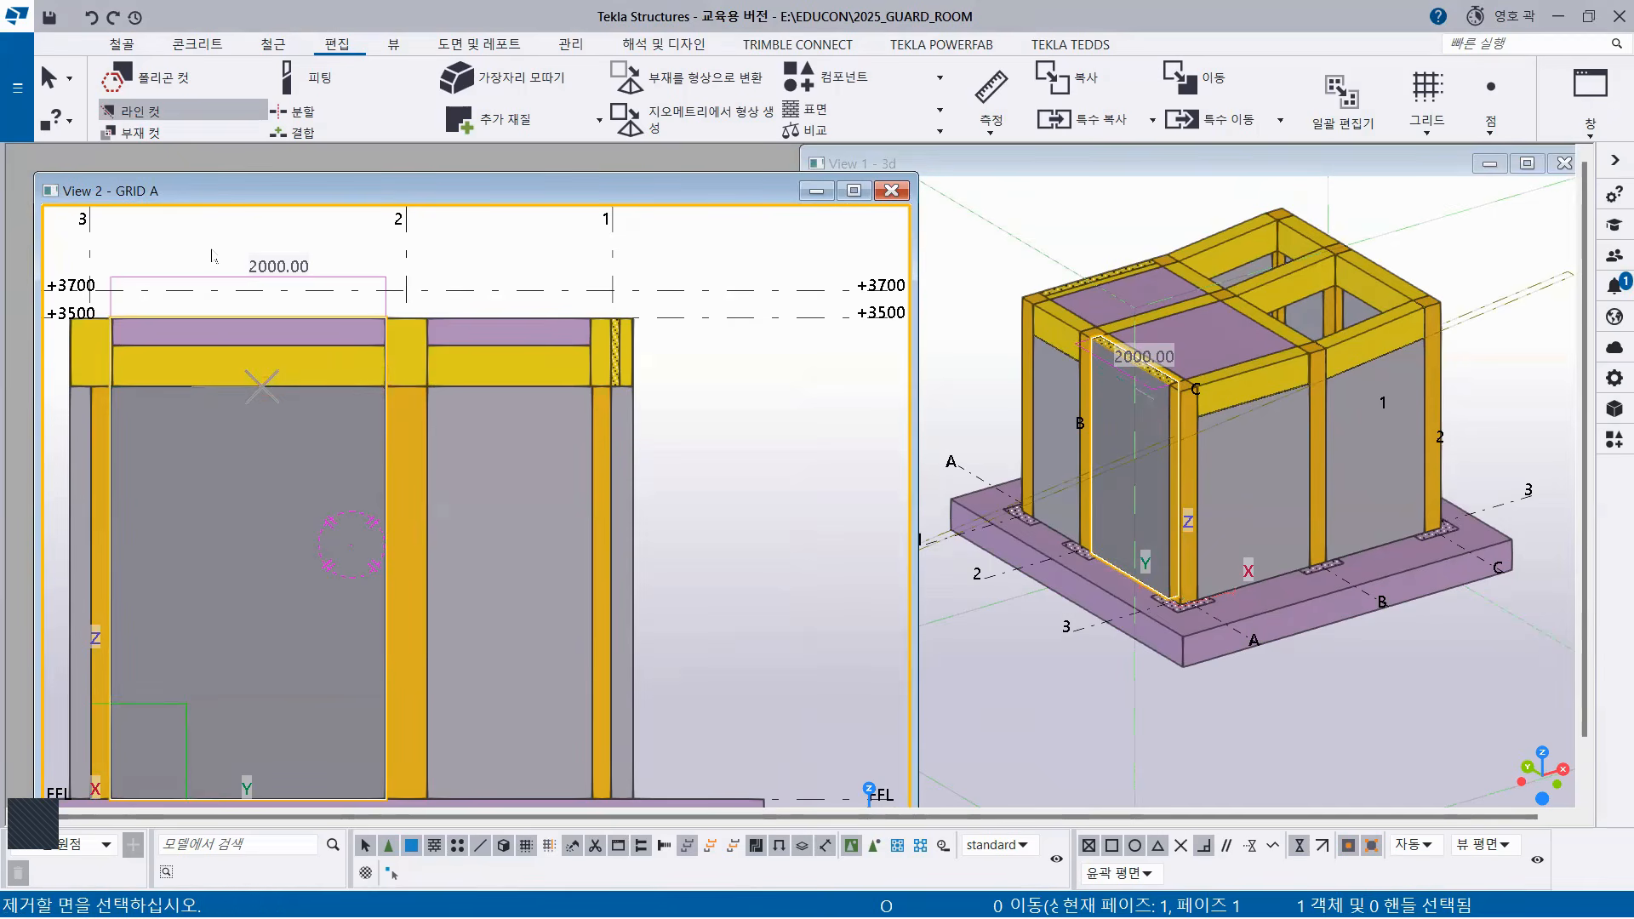
pyautogui.click(212, 256)
pyautogui.rightClick(700, 362)
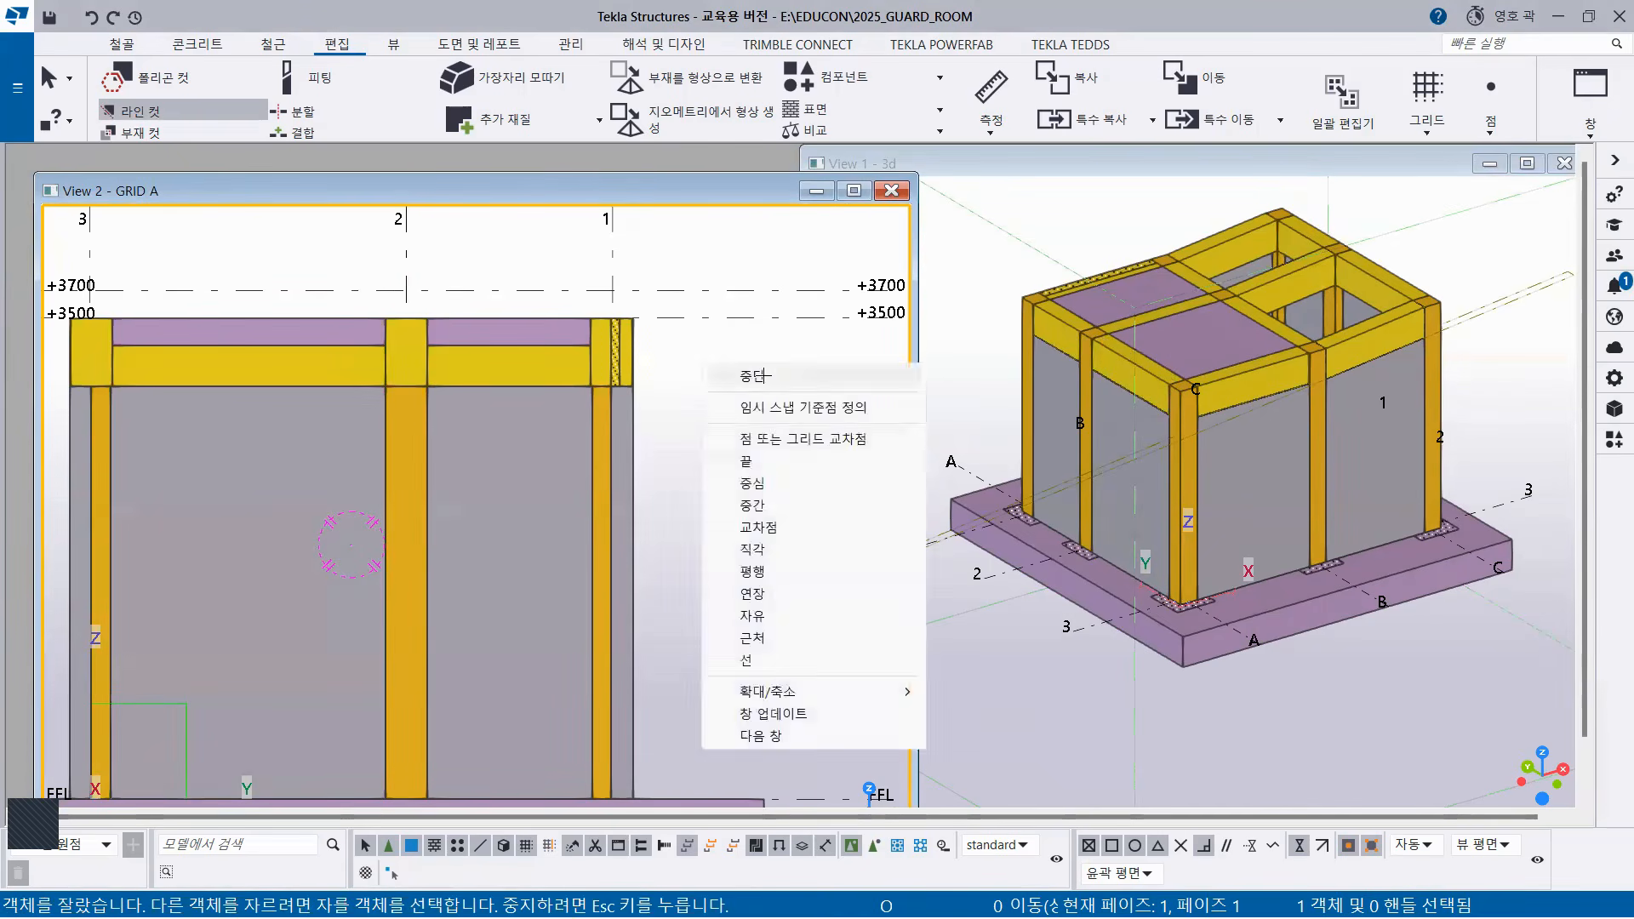
pyautogui.click(746, 375)
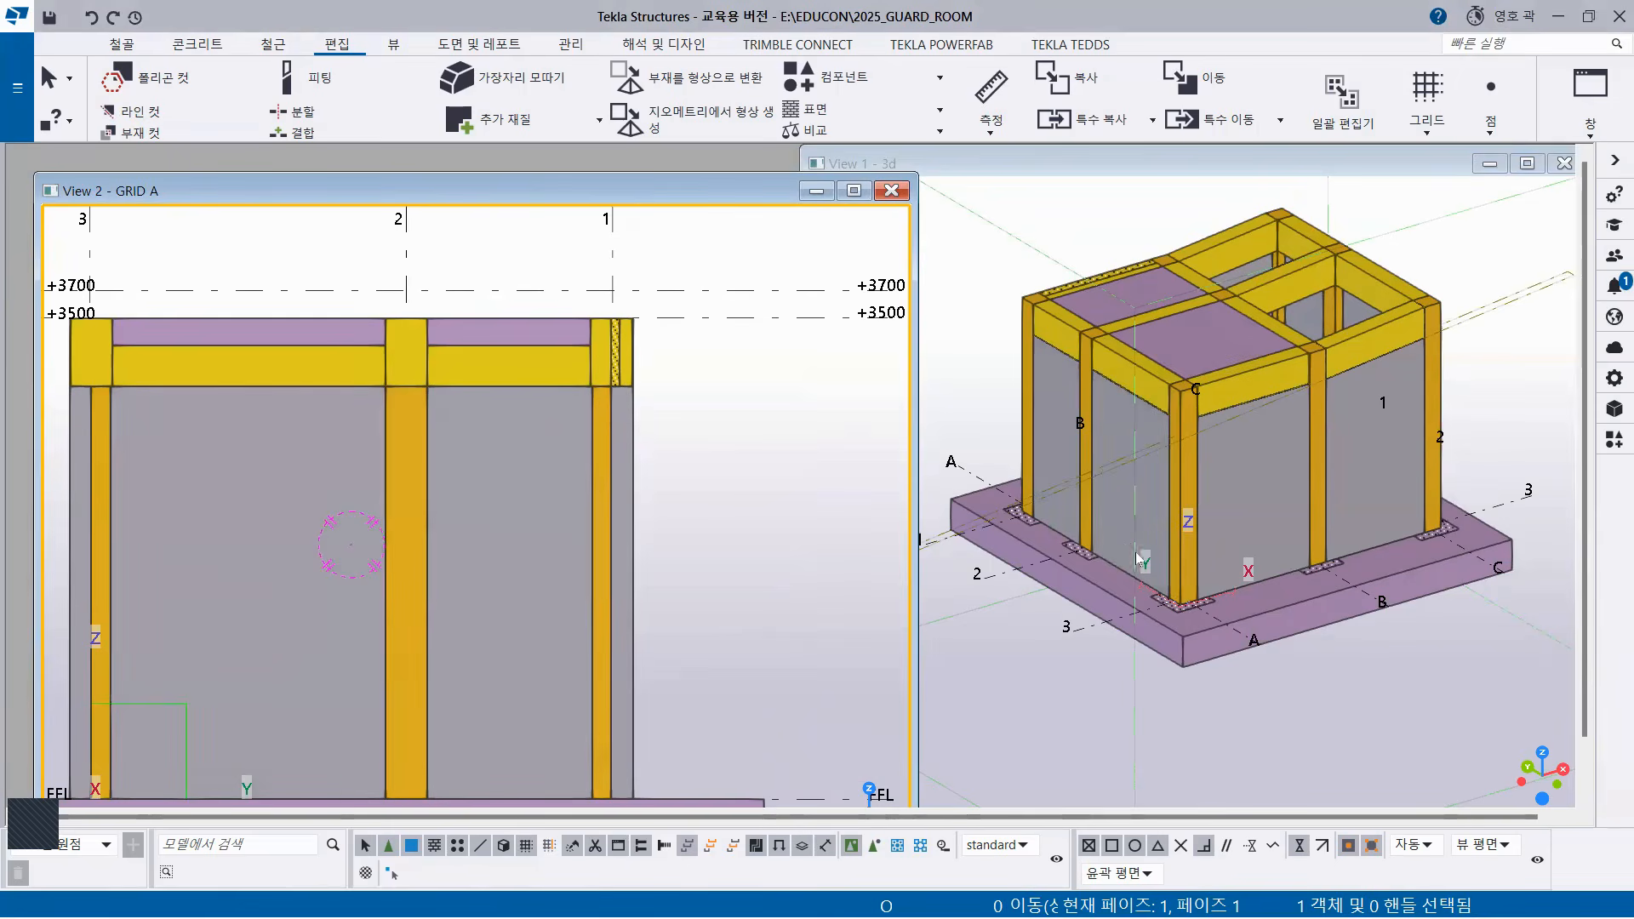
# Turn the 3D model to show its grid 1 side, close the GRID A view and open the GRID 1 view.
pyautogui.moveTo(1153, 562); pyautogui.dragTo(1227, 656, button='middle')
pyautogui.moveTo(1076, 557)
pyautogui.keyDown('ctrl'); pyautogui.mouseDown(button='middle')
pyautogui.moveTo(1293, 583)
pyautogui.moveTo(1402, 511)
pyautogui.mouseUp(button='middle'); pyautogui.keyUp('ctrl')
pyautogui.moveTo(1174, 469)
pyautogui.keyDown('ctrl'); pyautogui.mouseDown(button='middle')
pyautogui.moveTo(1176, 516)
pyautogui.moveTo(1294, 598)
pyautogui.mouseUp(button='middle'); pyautogui.keyUp('ctrl')
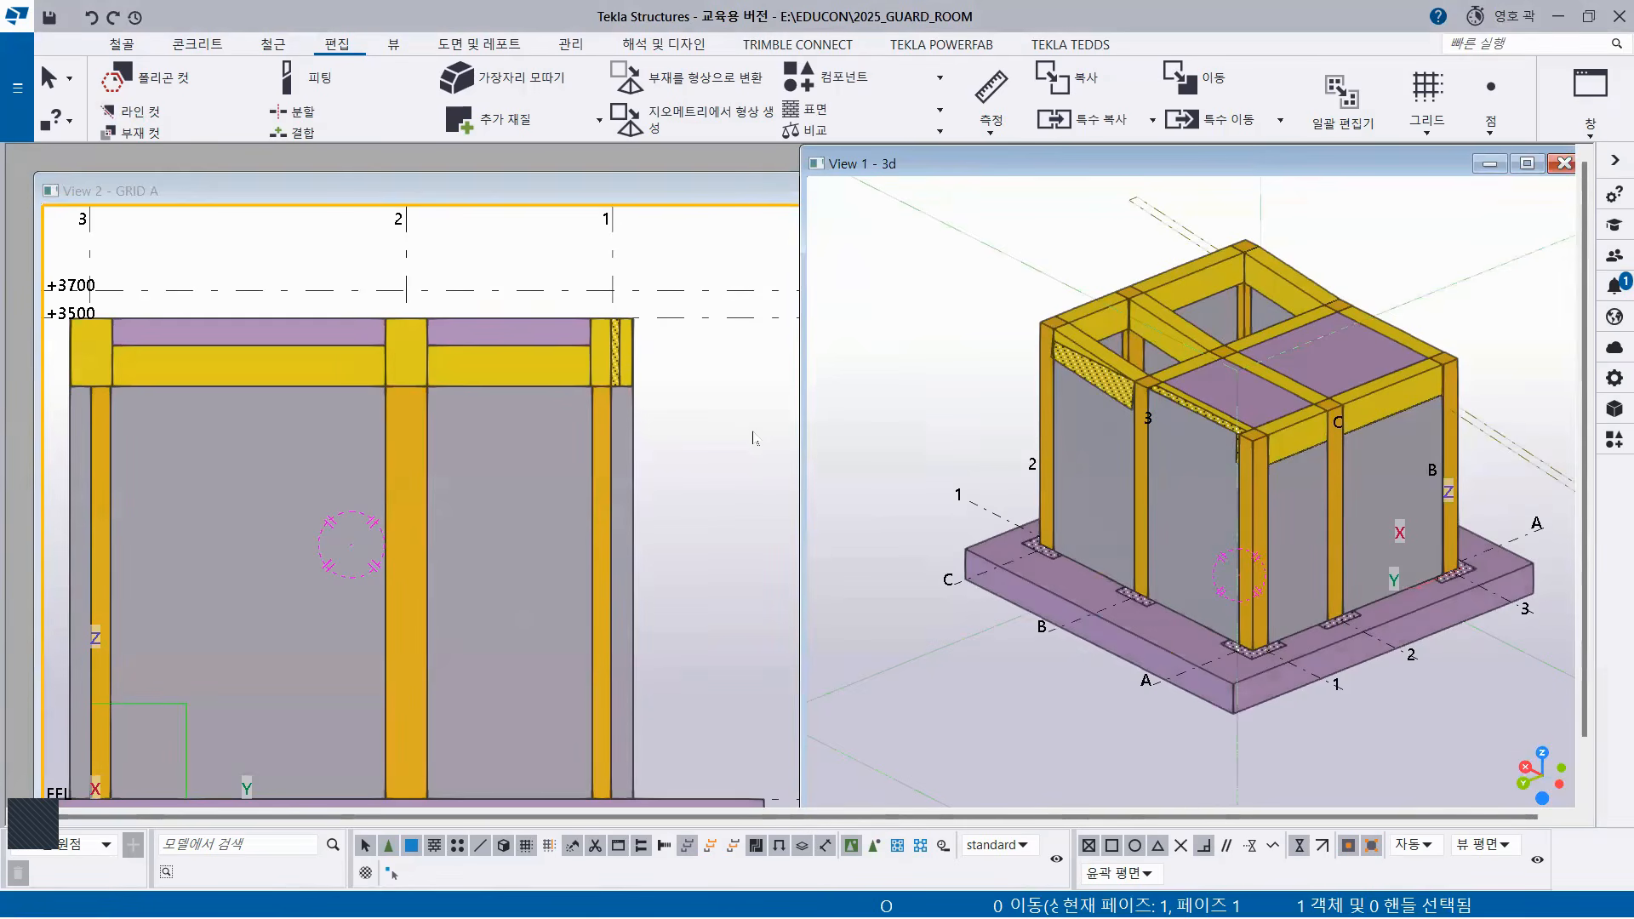
pyautogui.click(713, 193)
pyautogui.click(887, 191)
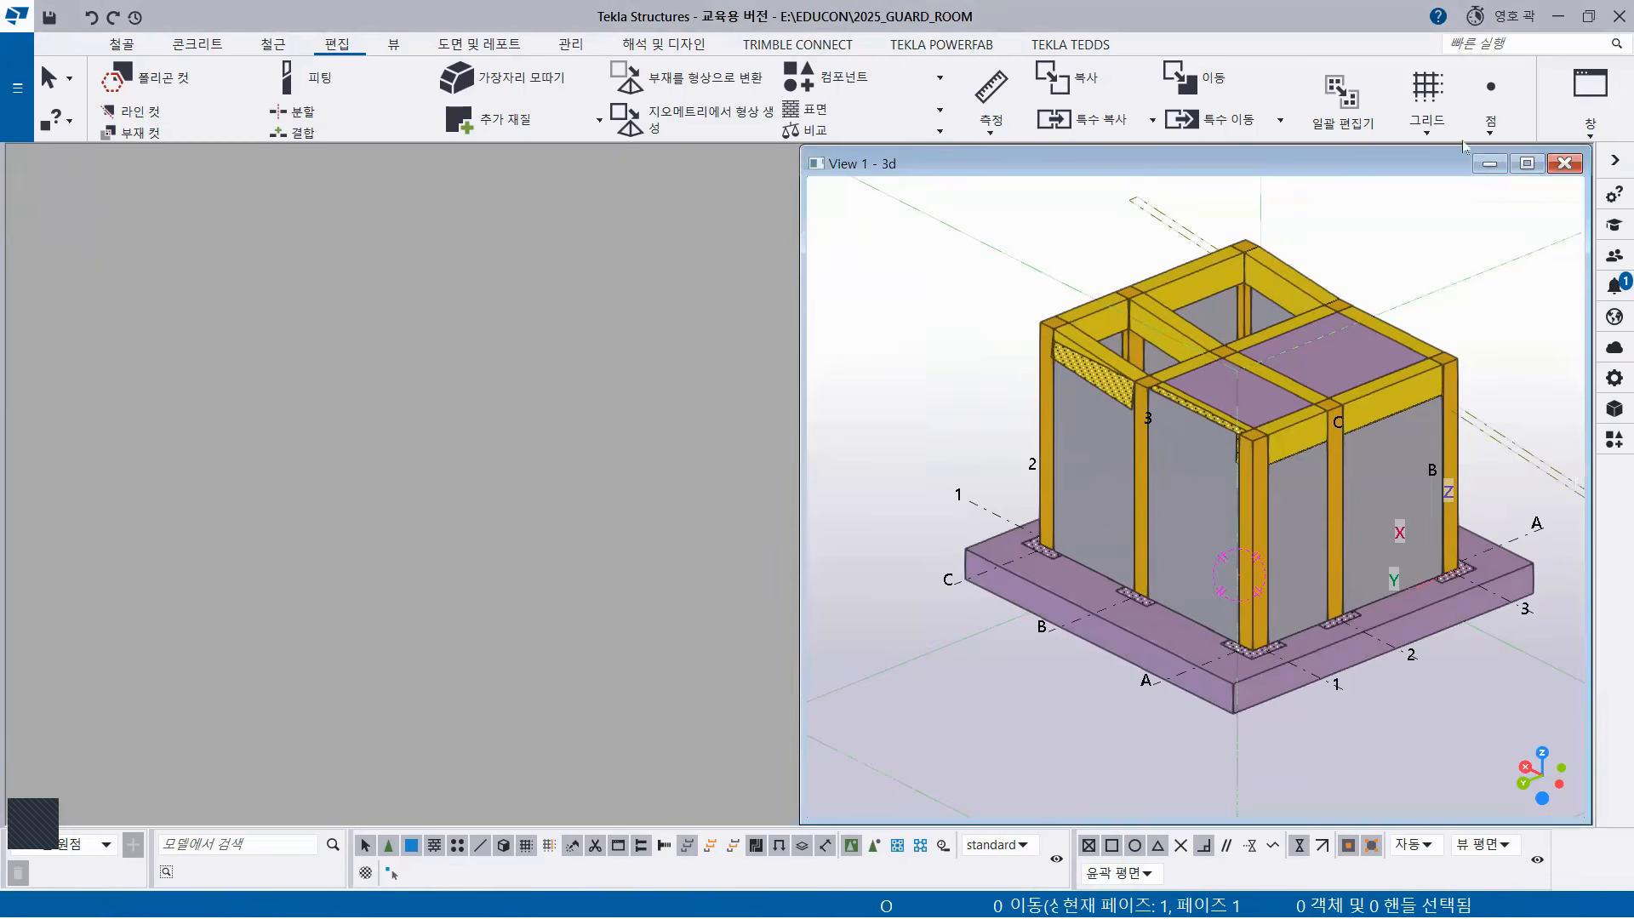
pyautogui.click(1589, 120)
pyautogui.click(1542, 248)
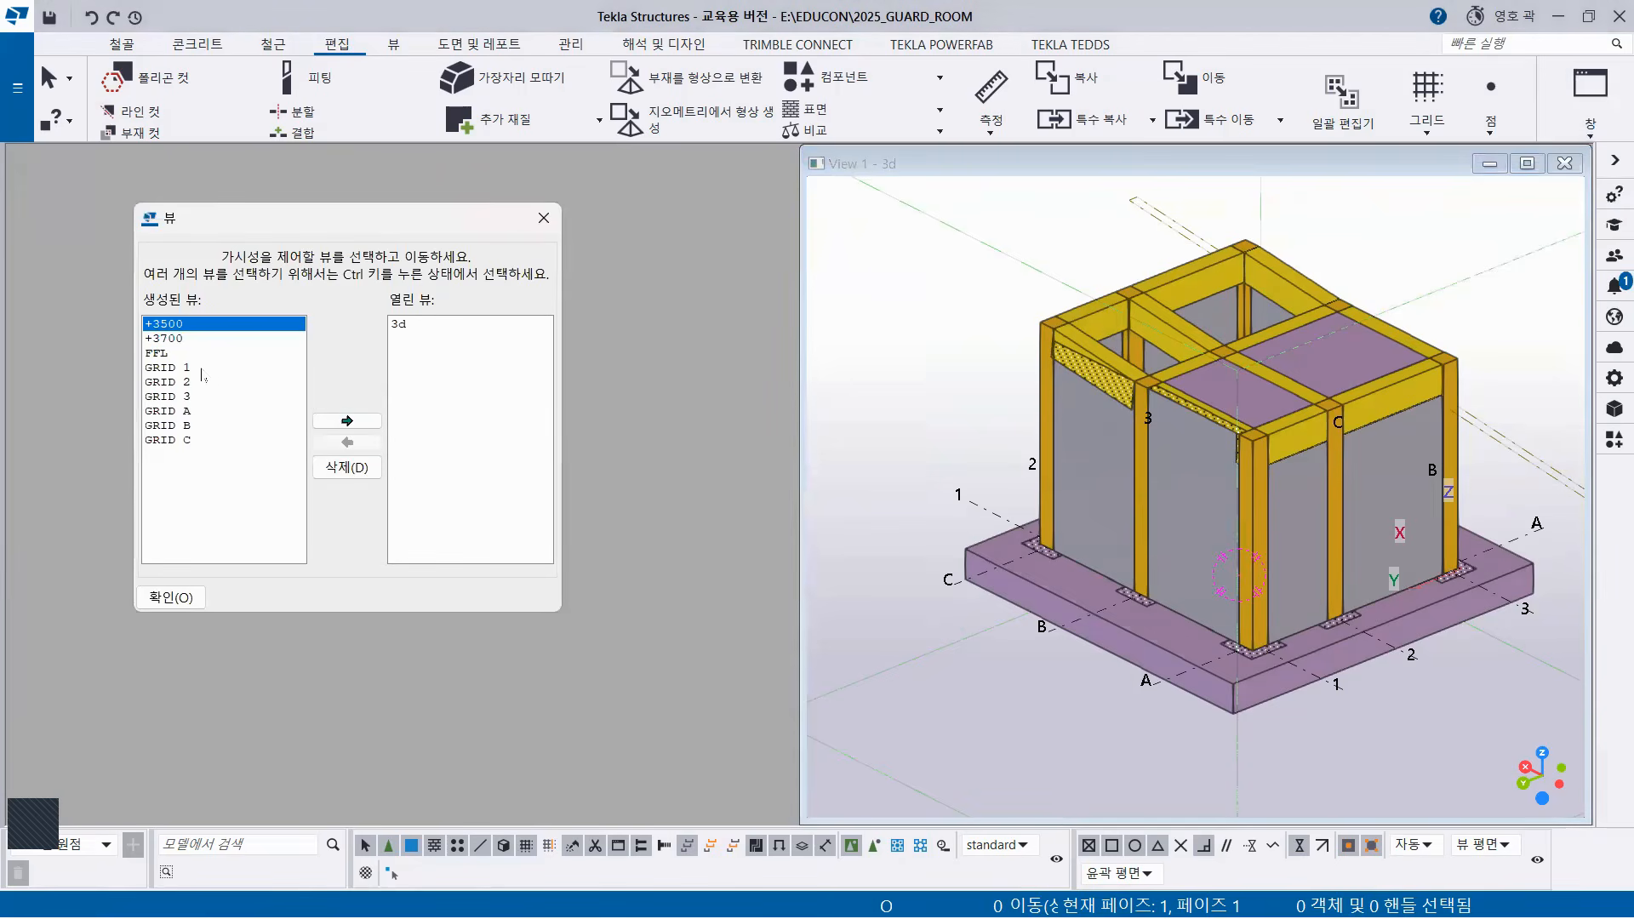
pyautogui.doubleClick(190, 369)
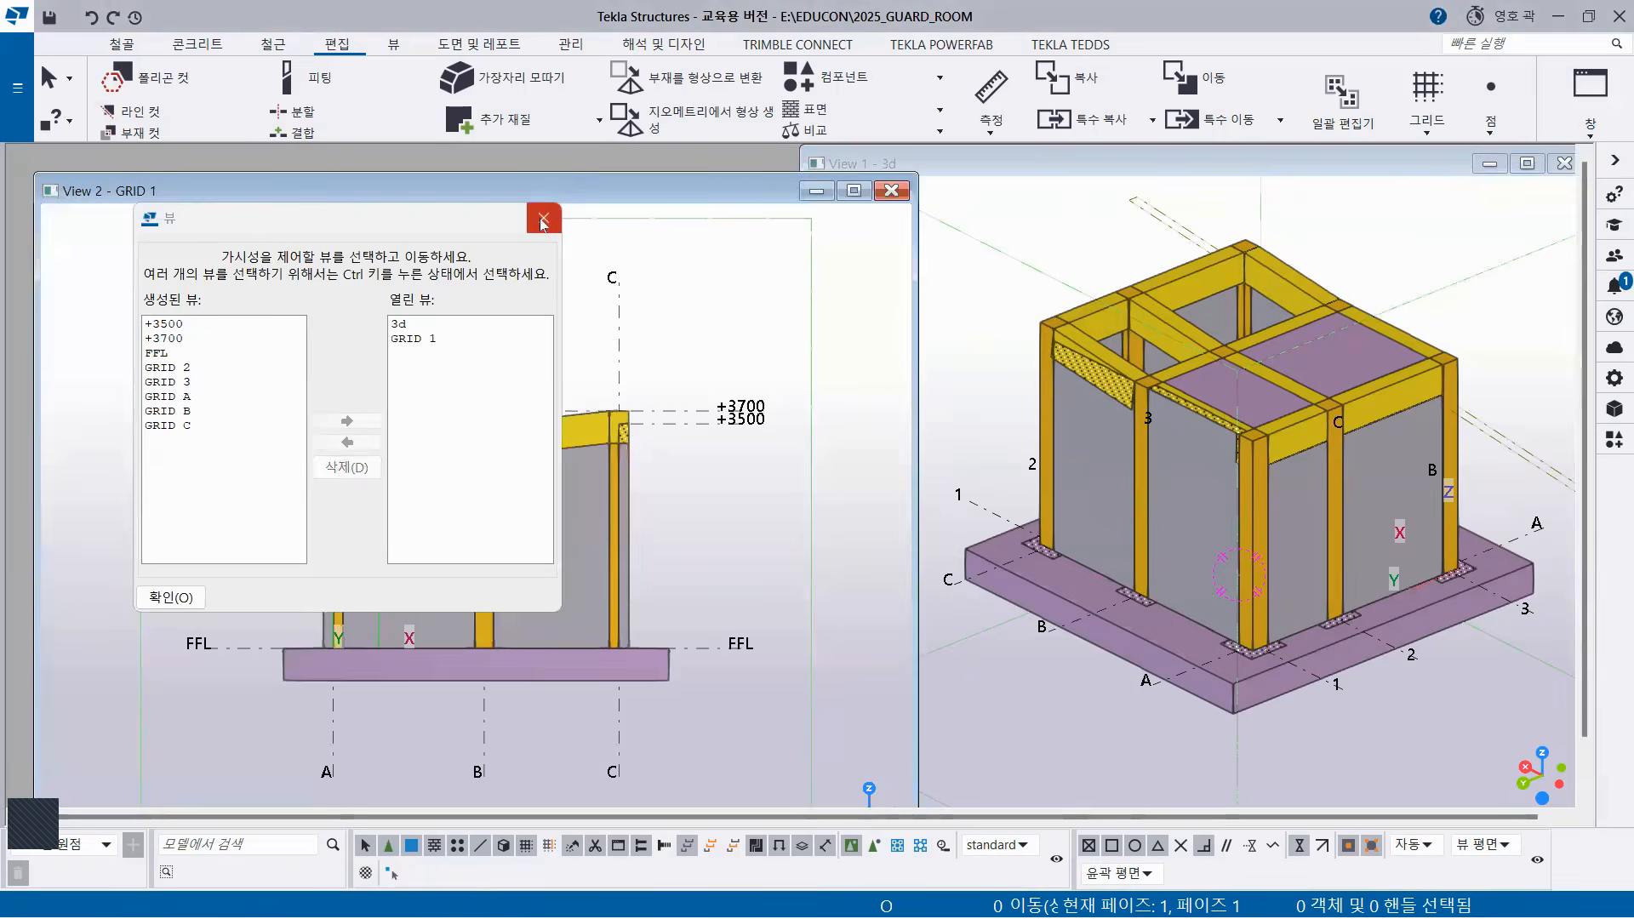
# Delete the wall and the sloped beam between grids B and C in the GRID 1 view.
pyautogui.click(544, 218)
pyautogui.scroll(2, 542, 534)
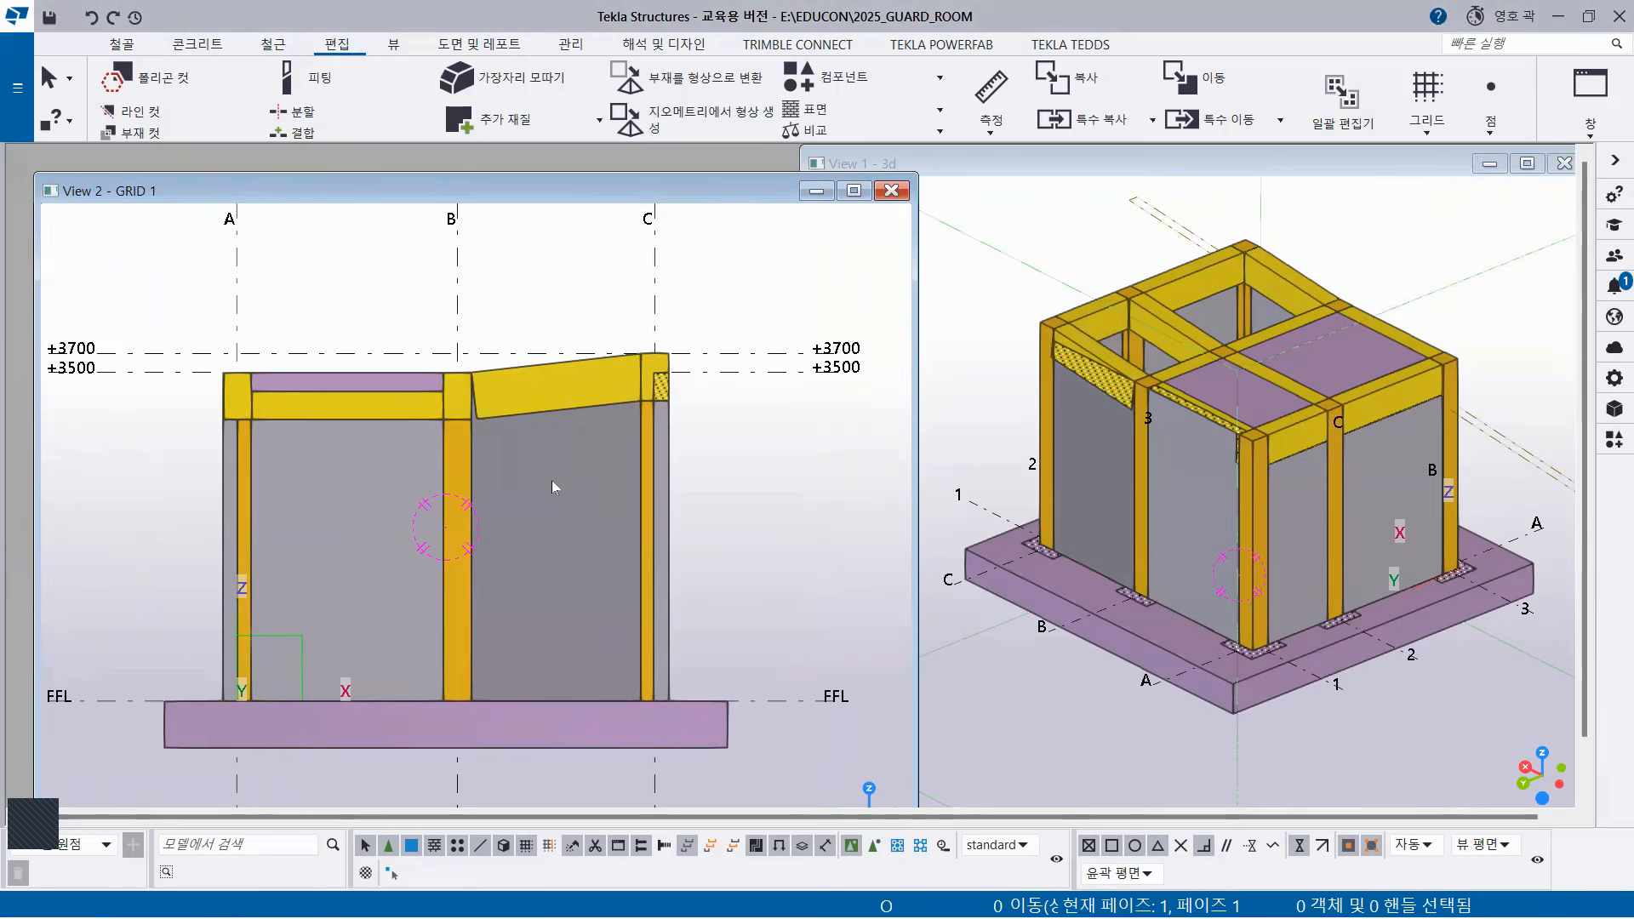
pyautogui.click(551, 516)
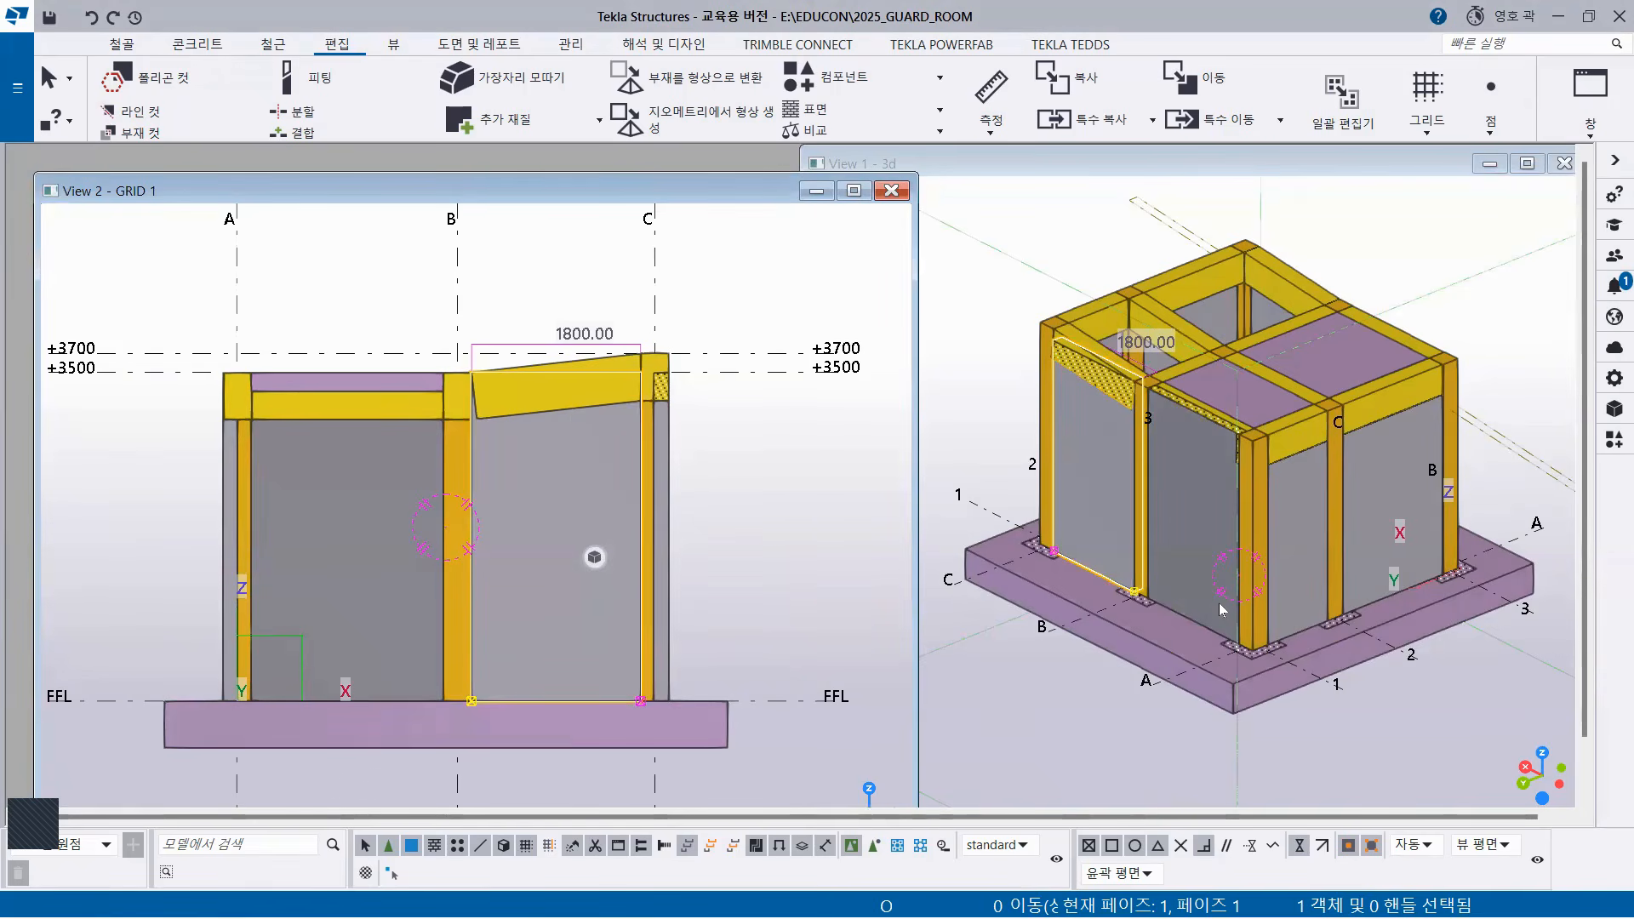
pyautogui.press('Delete')
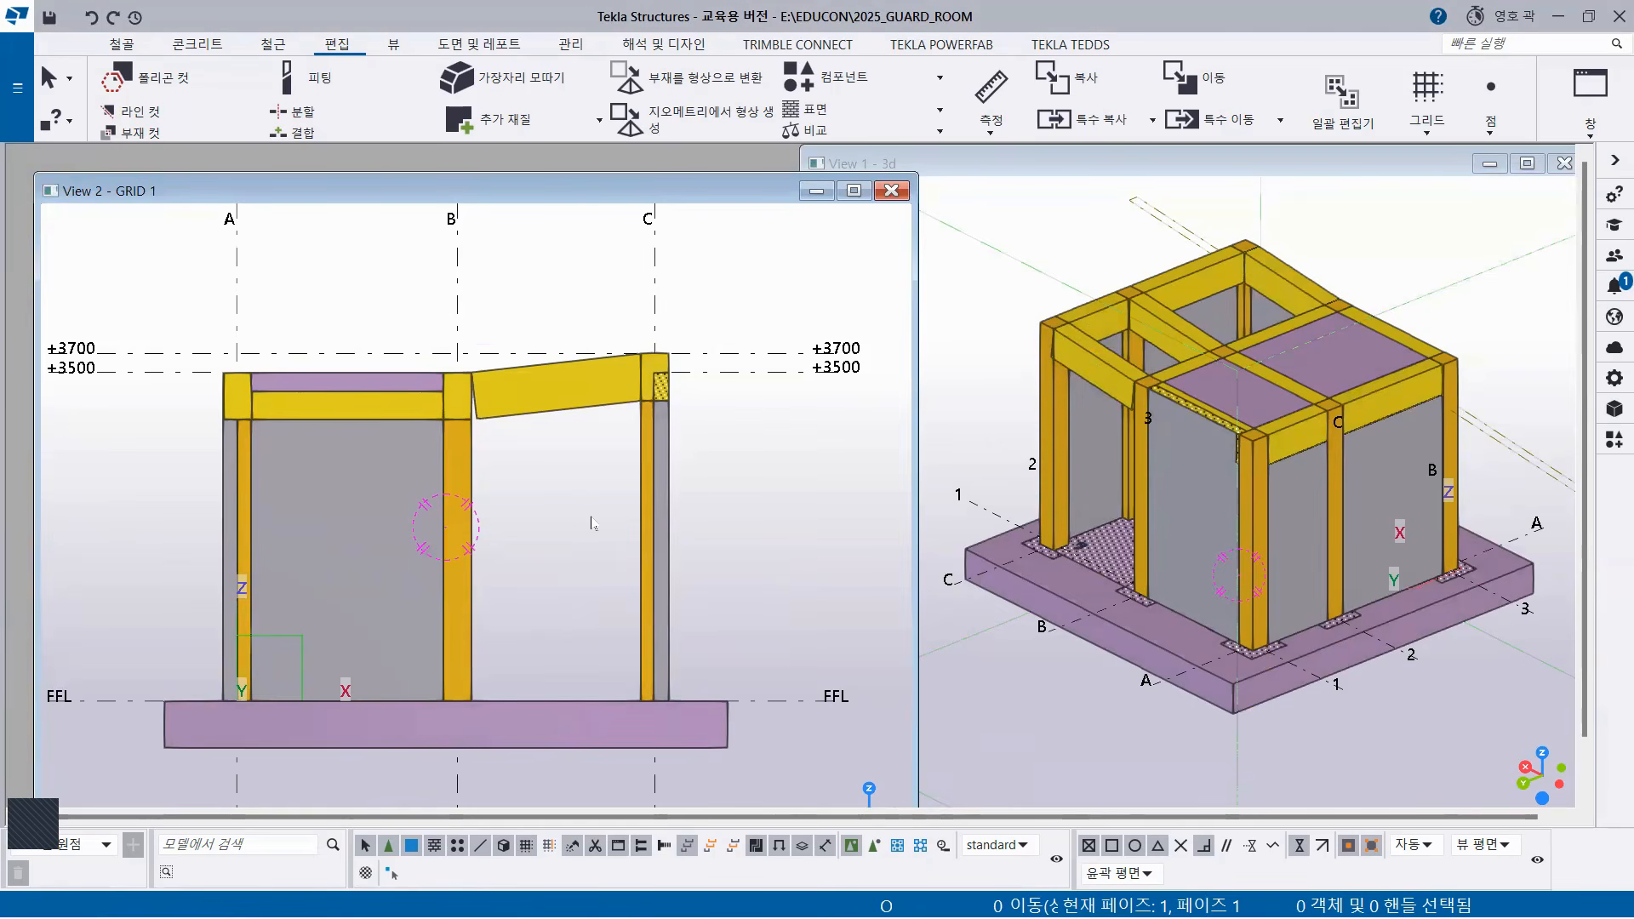
pyautogui.click(567, 403)
pyautogui.press('Delete')
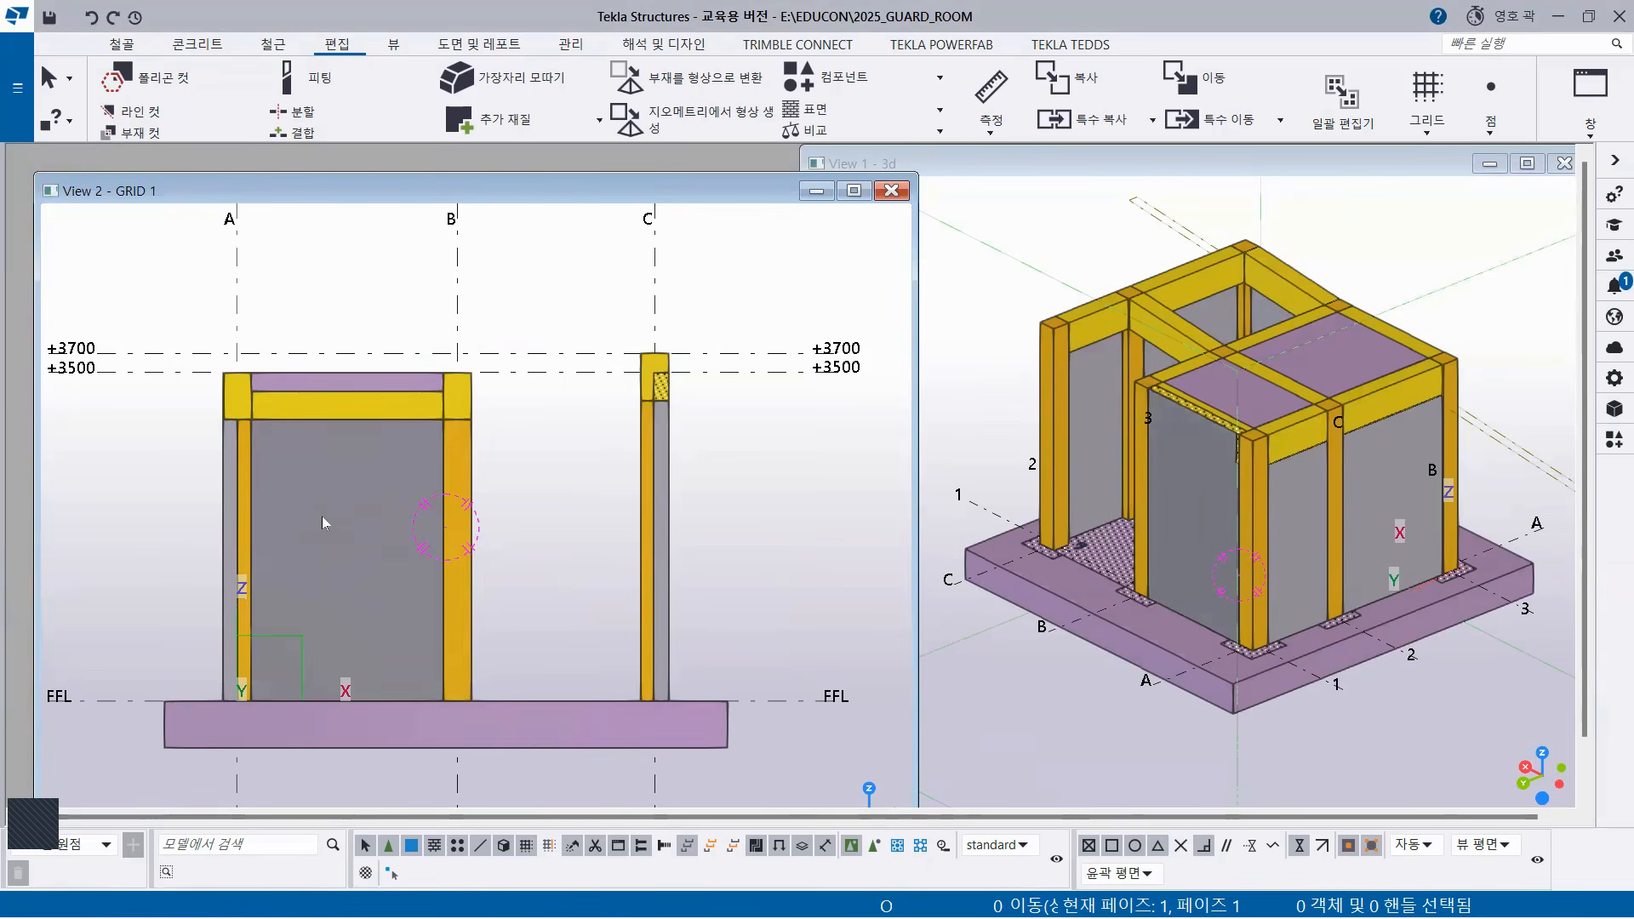
# Line-cut the grid 1 wall between grids A and B along the beam's underside, removing the upper part, and end the command.
pyautogui.click(134, 111)
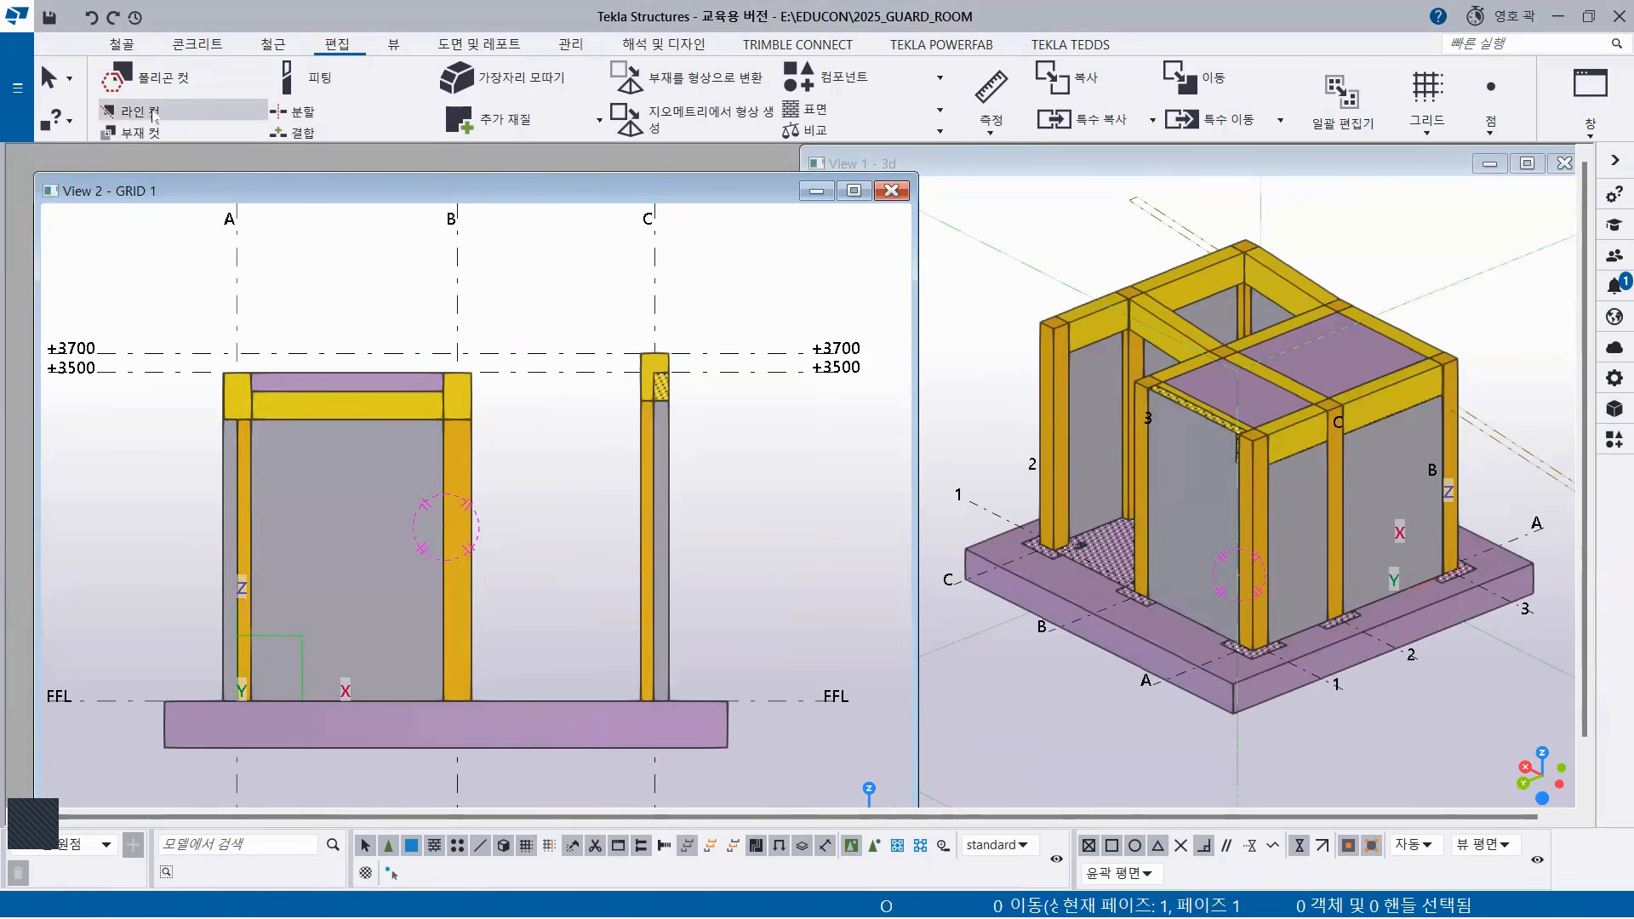
pyautogui.click(366, 542)
pyautogui.scroll(1, 356, 529)
pyautogui.scroll(1, 353, 532)
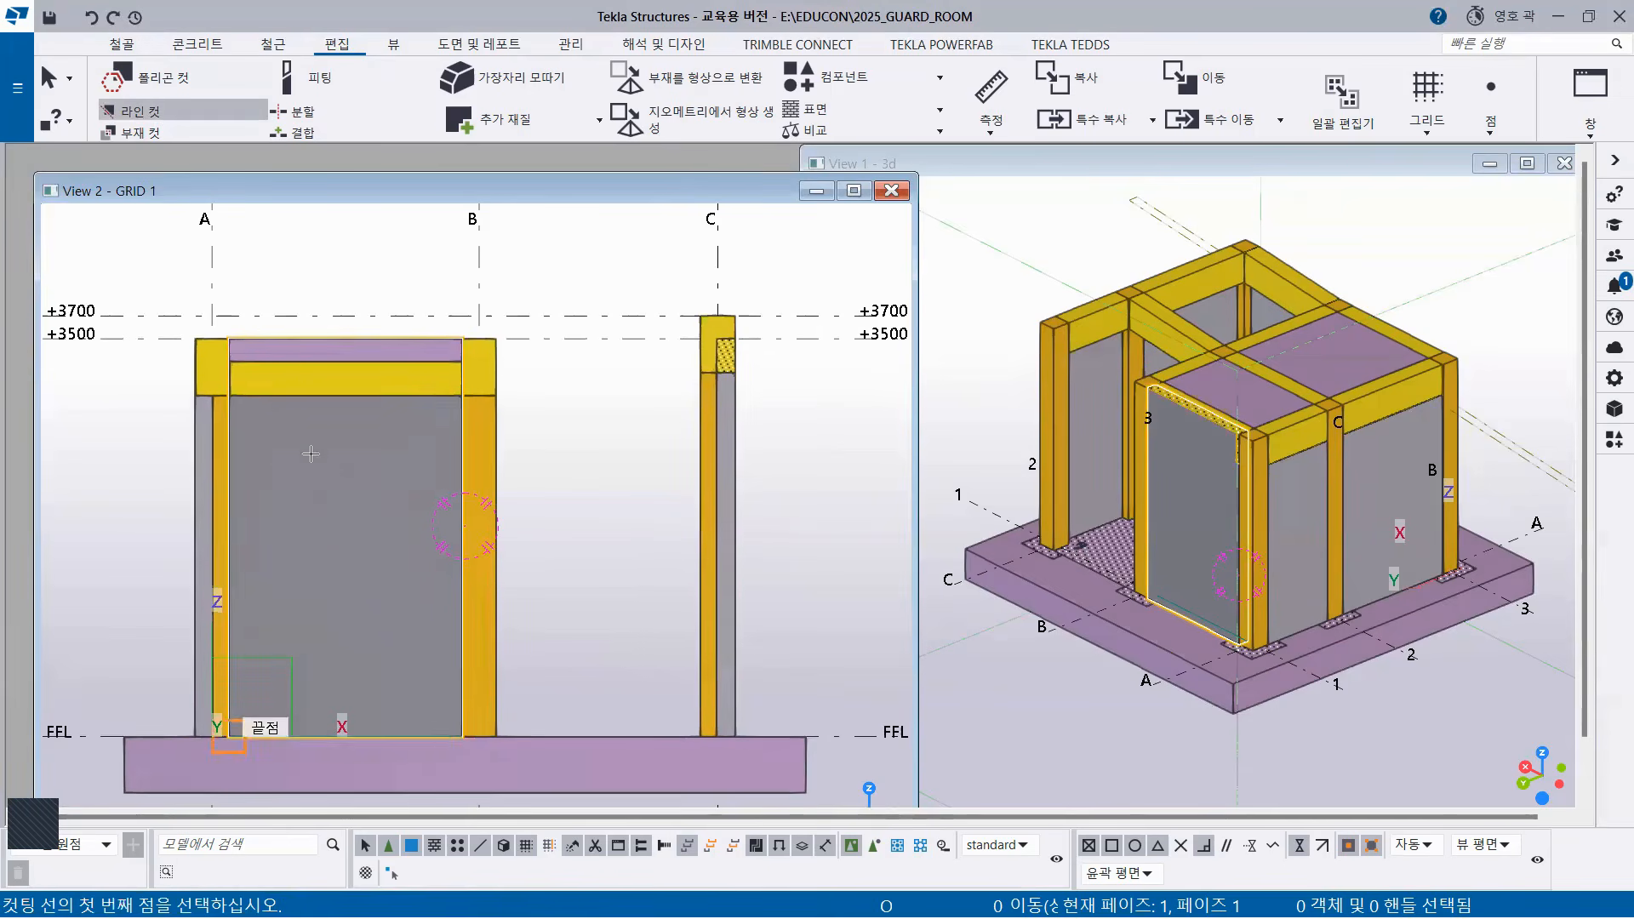
pyautogui.click(281, 392)
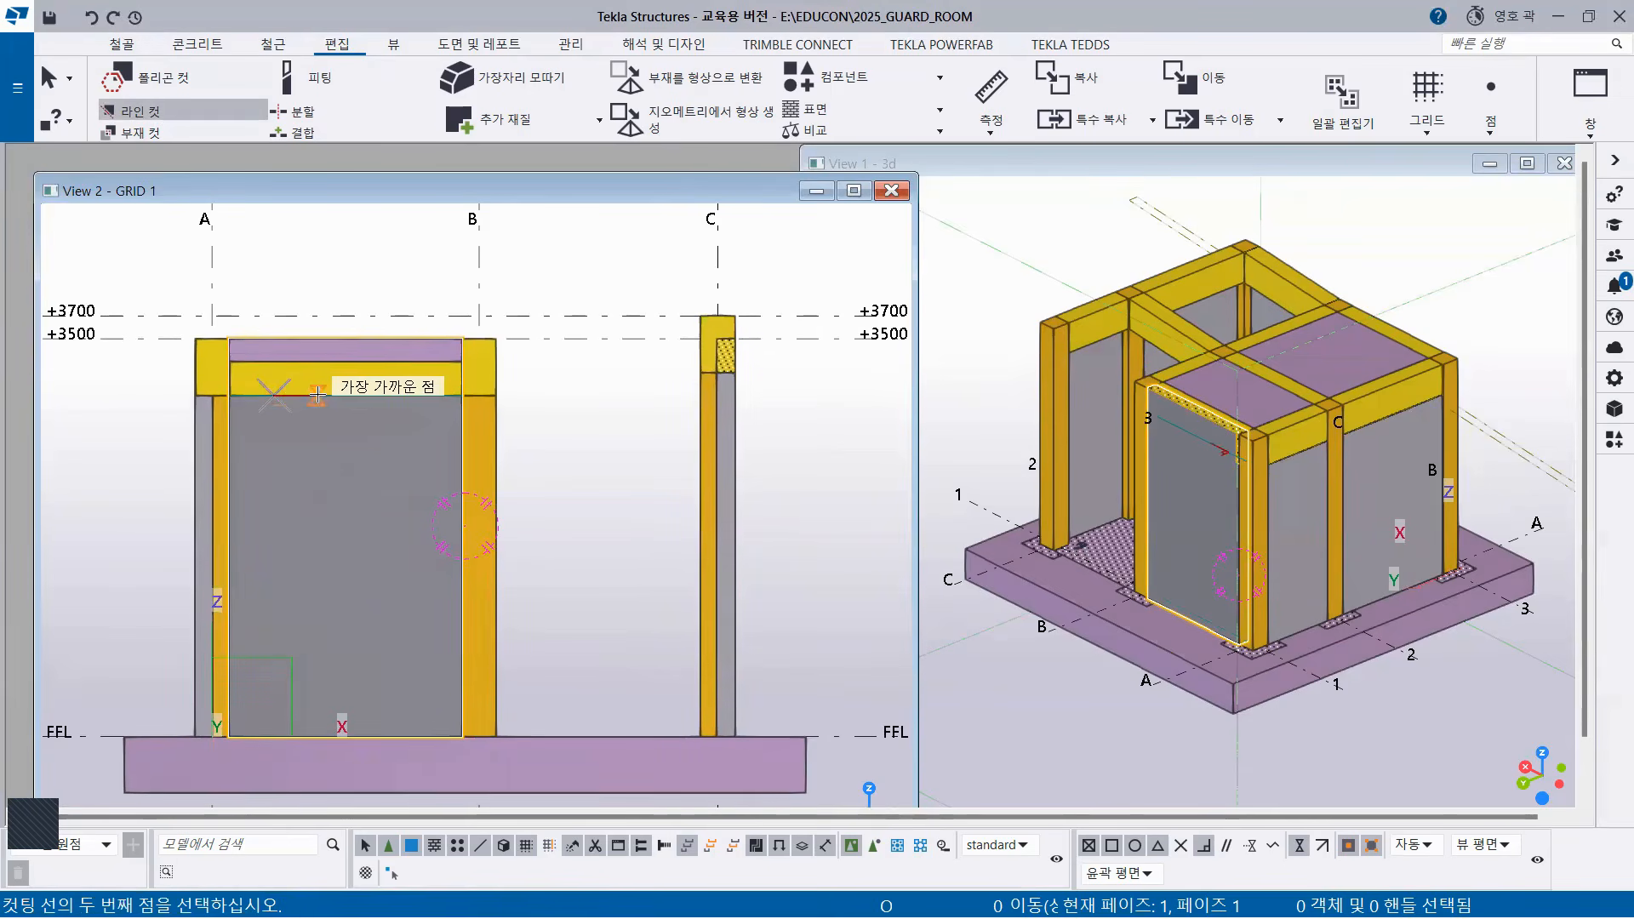
pyautogui.click(320, 396)
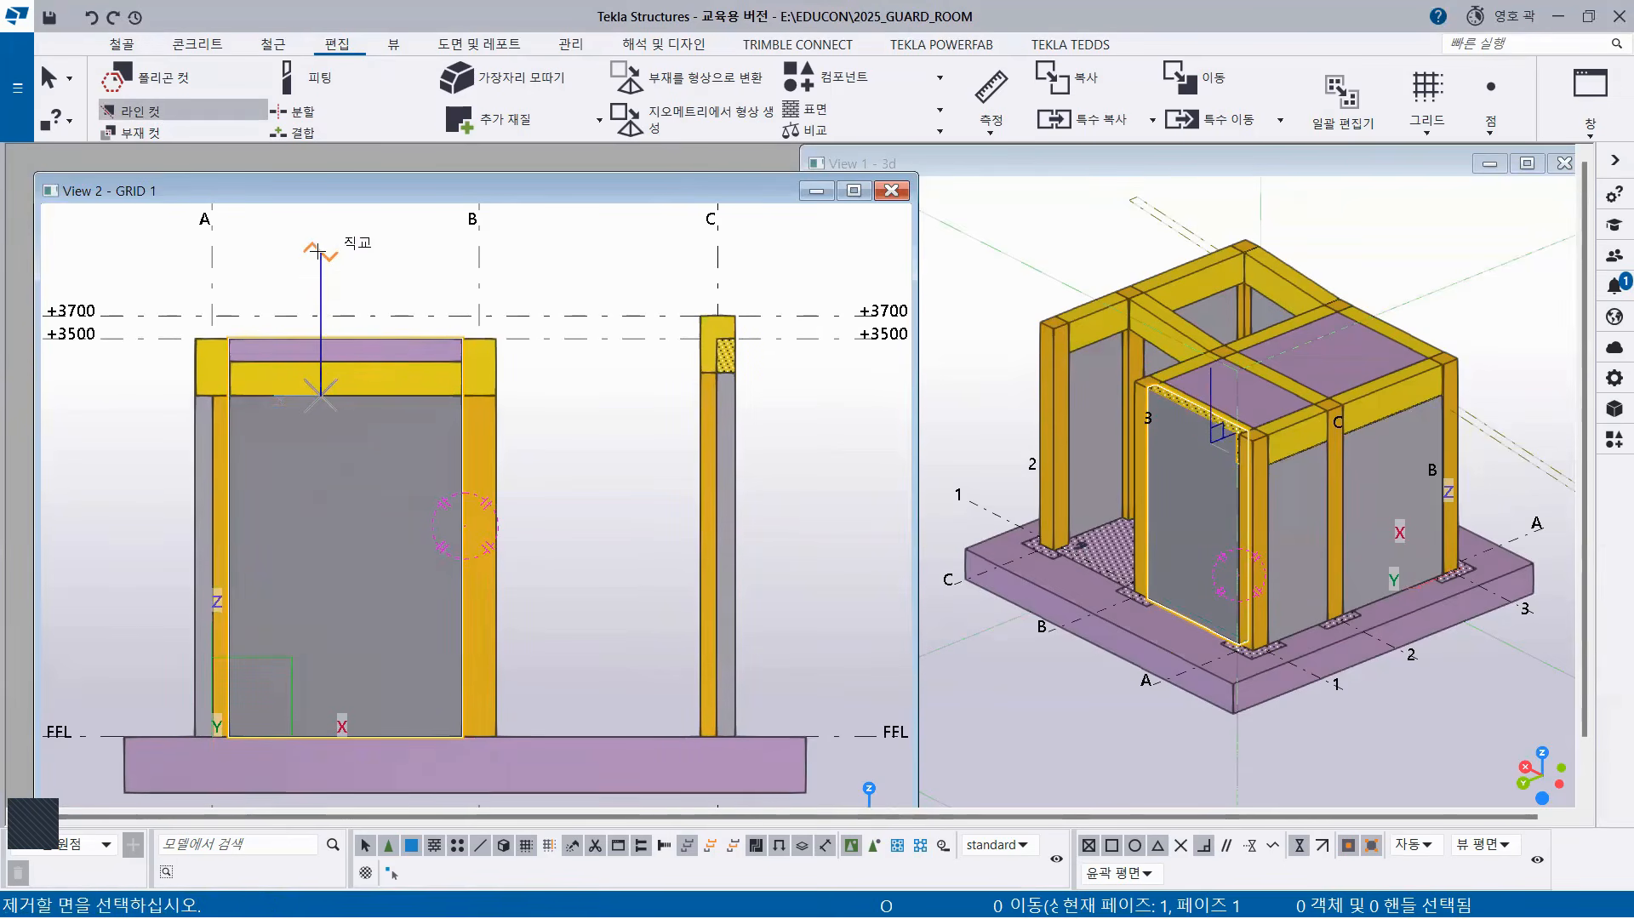
pyautogui.click(318, 251)
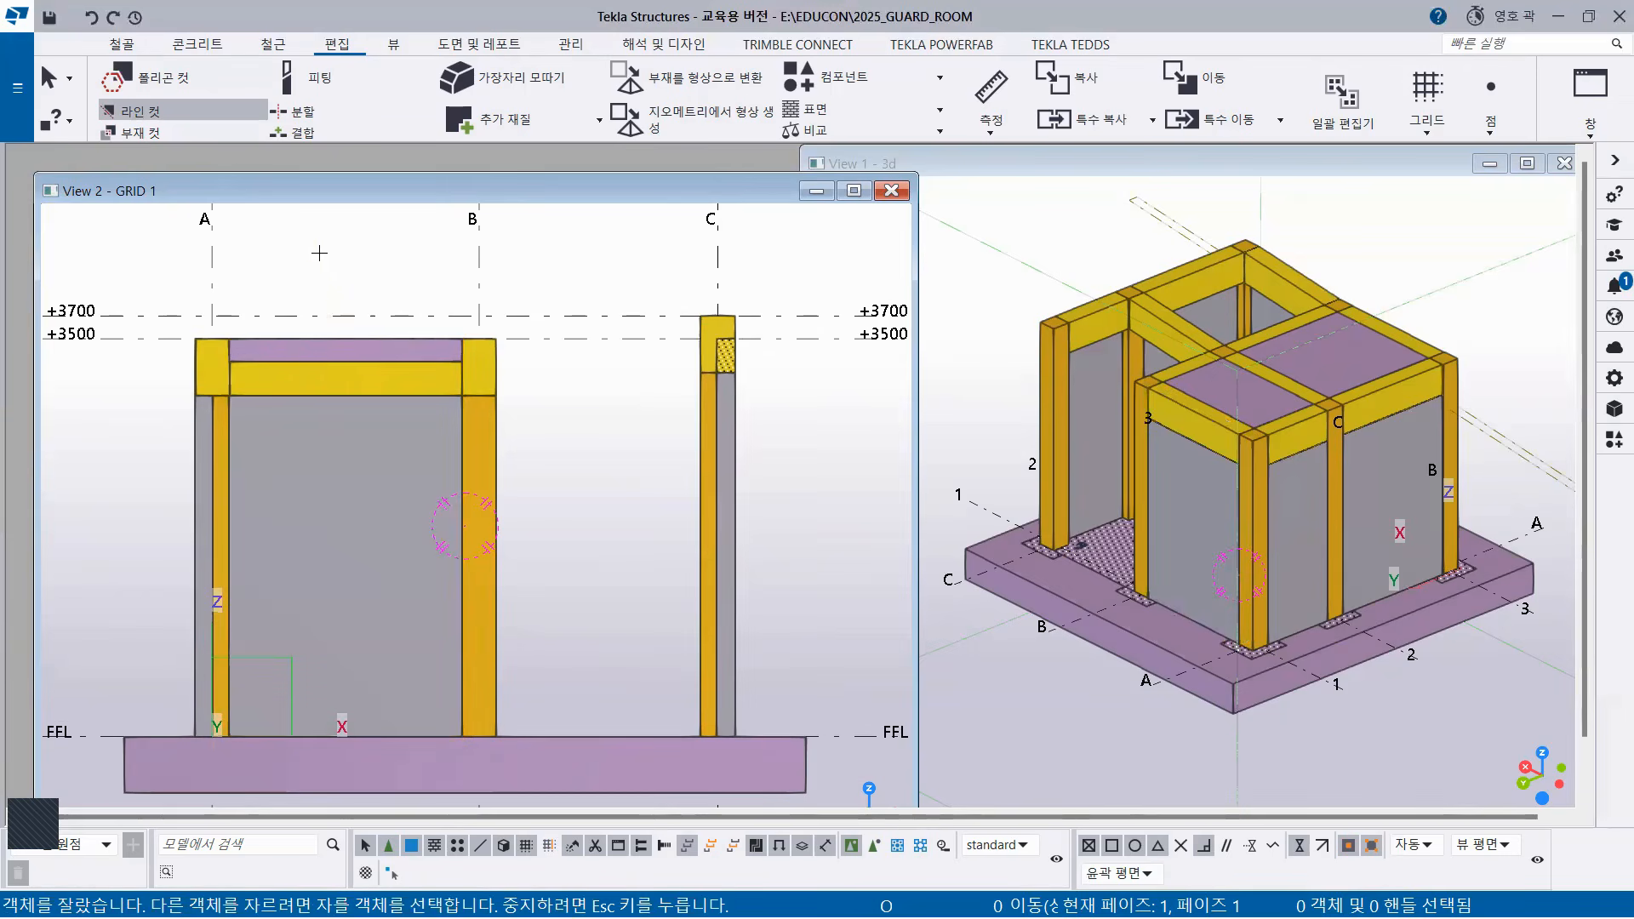
pyautogui.rightClick(338, 271)
pyautogui.click(390, 282)
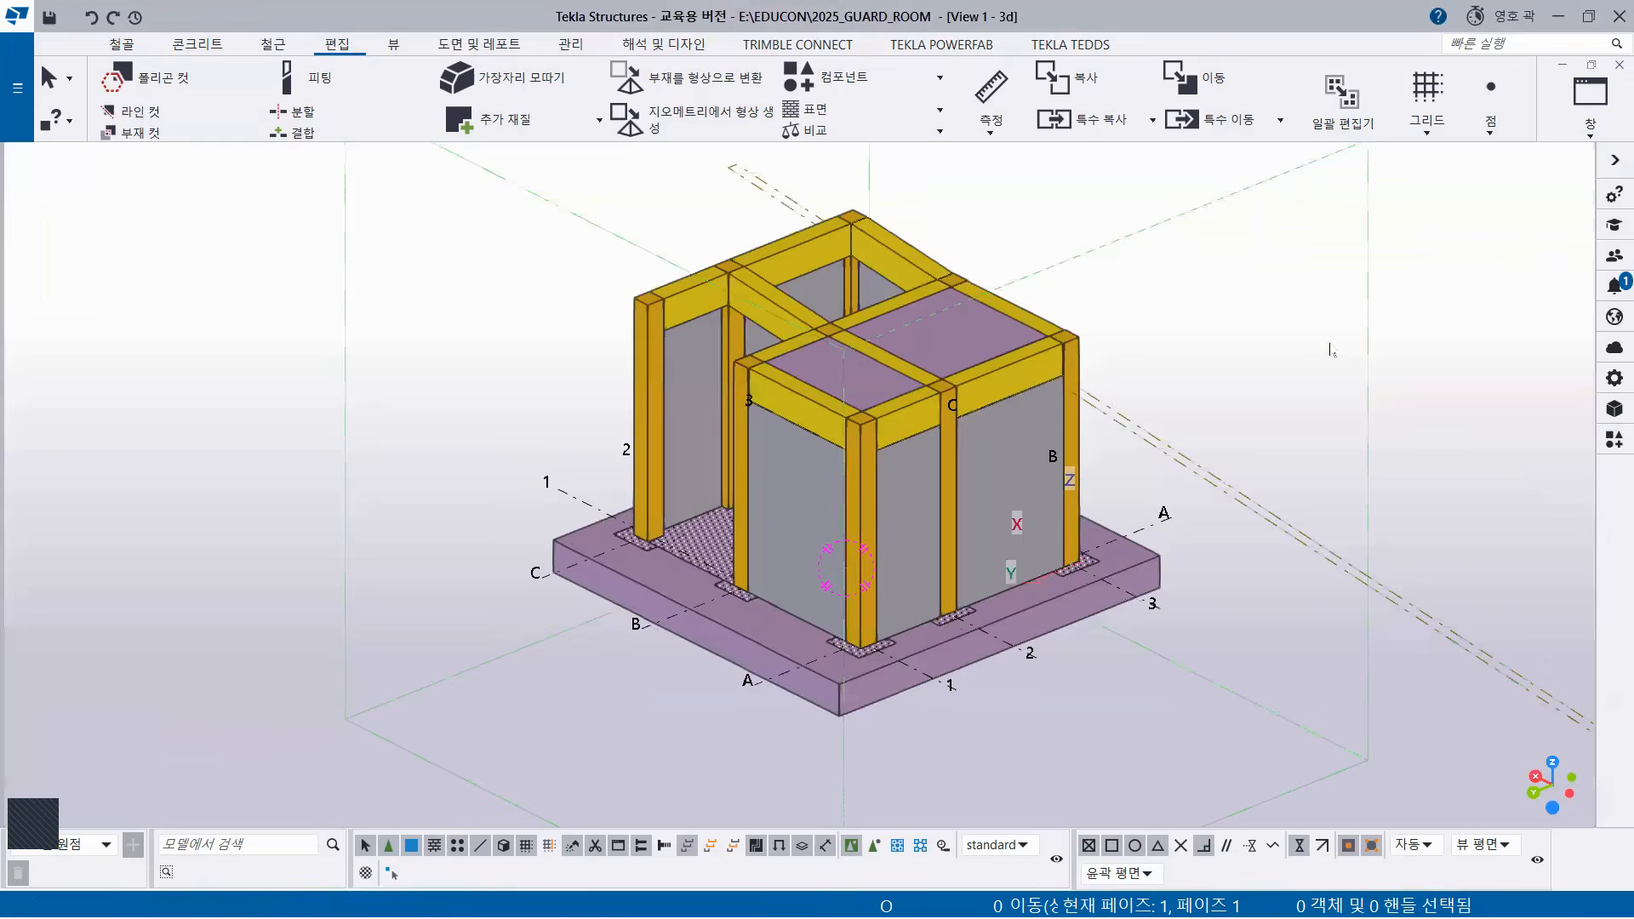
# Maximize the 3D view and delete the sloped beam on grid 2 between grids B and C.
pyautogui.click(1527, 163)
pyautogui.scroll(2, 775, 704)
pyautogui.moveTo(902, 521); pyautogui.dragTo(992, 445, button='middle')
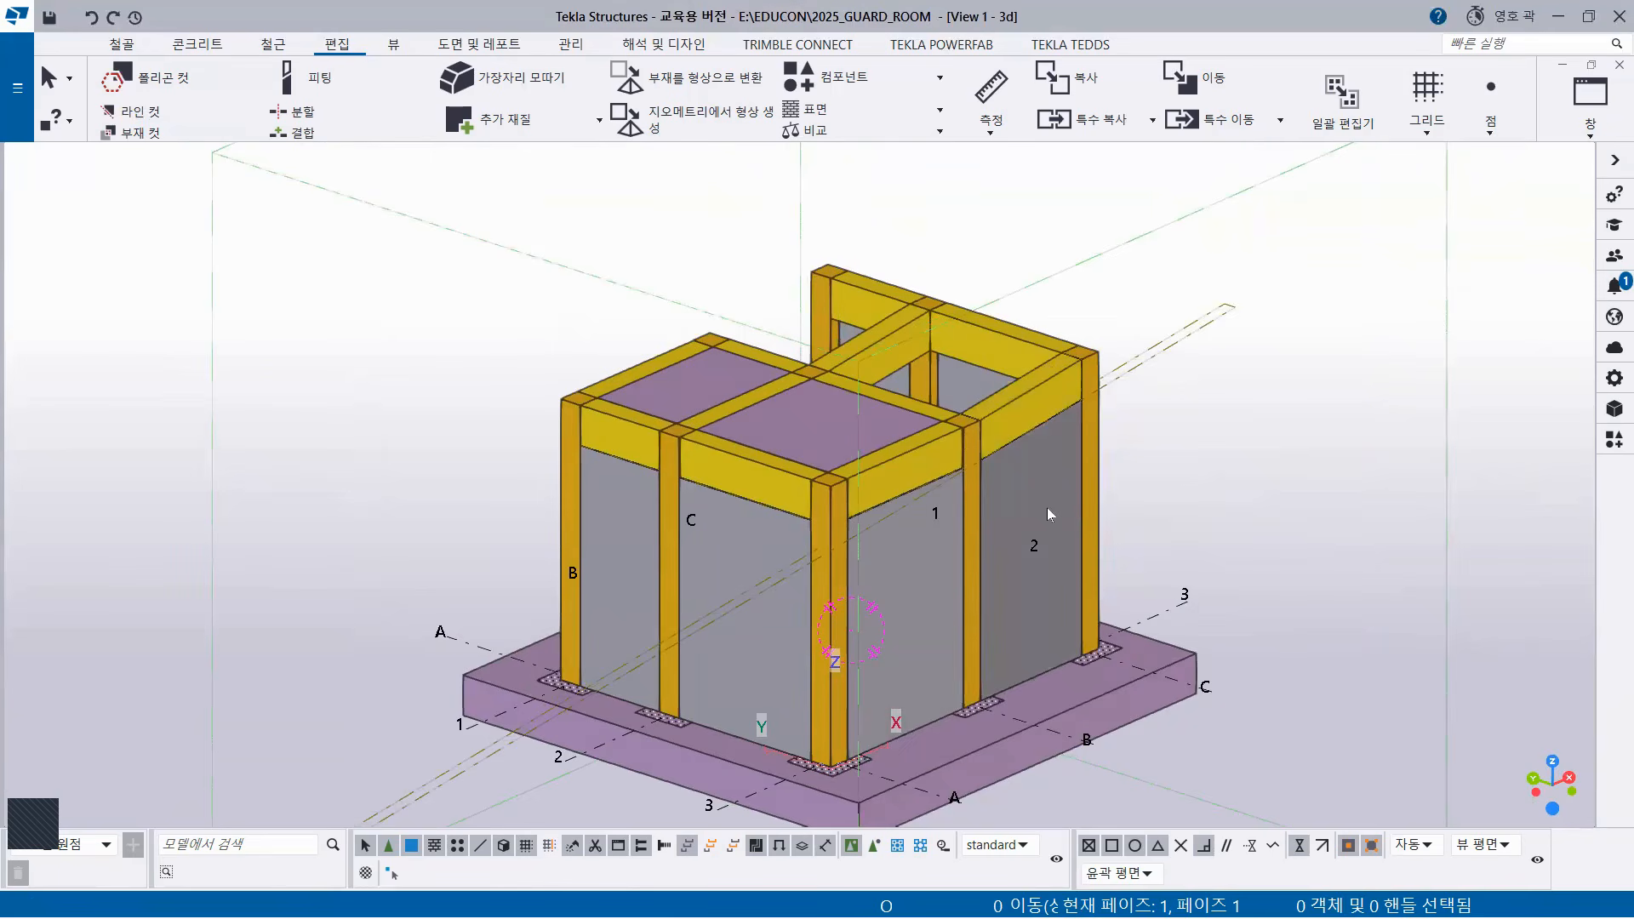
pyautogui.click(865, 361)
pyautogui.press('Delete')
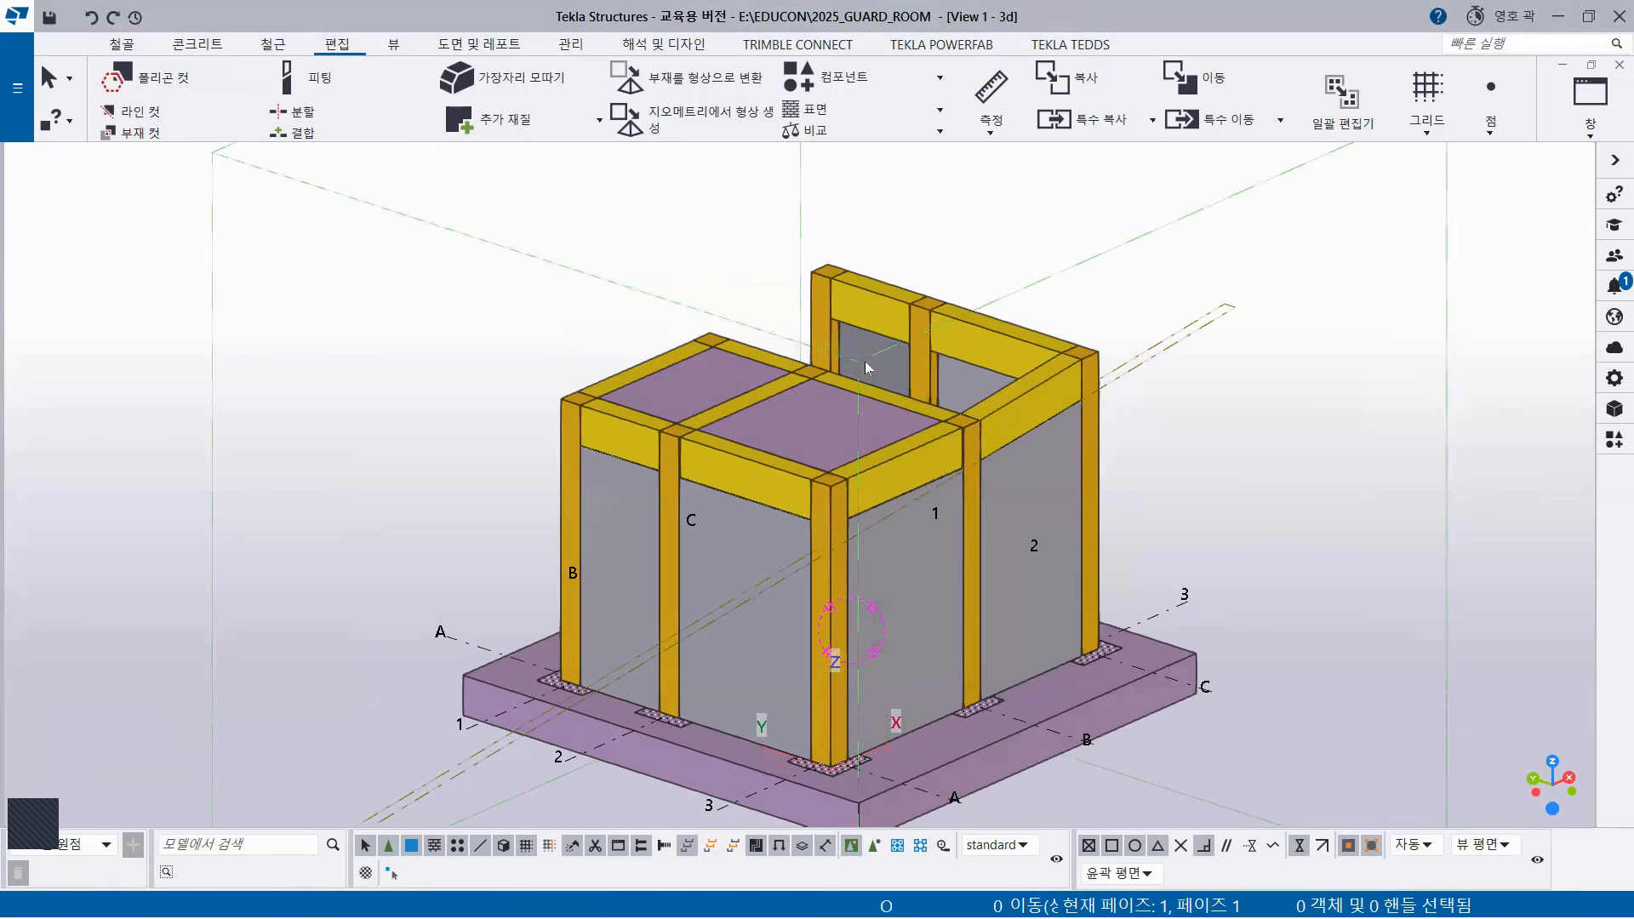
# Select the cut wall and the sloped beam together on grid 3 between grids B and C.
pyautogui.moveTo(1030, 596)
pyautogui.mouseDown(button='middle')
pyautogui.moveTo(851, 591)
pyautogui.moveTo(874, 595)
pyautogui.mouseUp(button='middle')
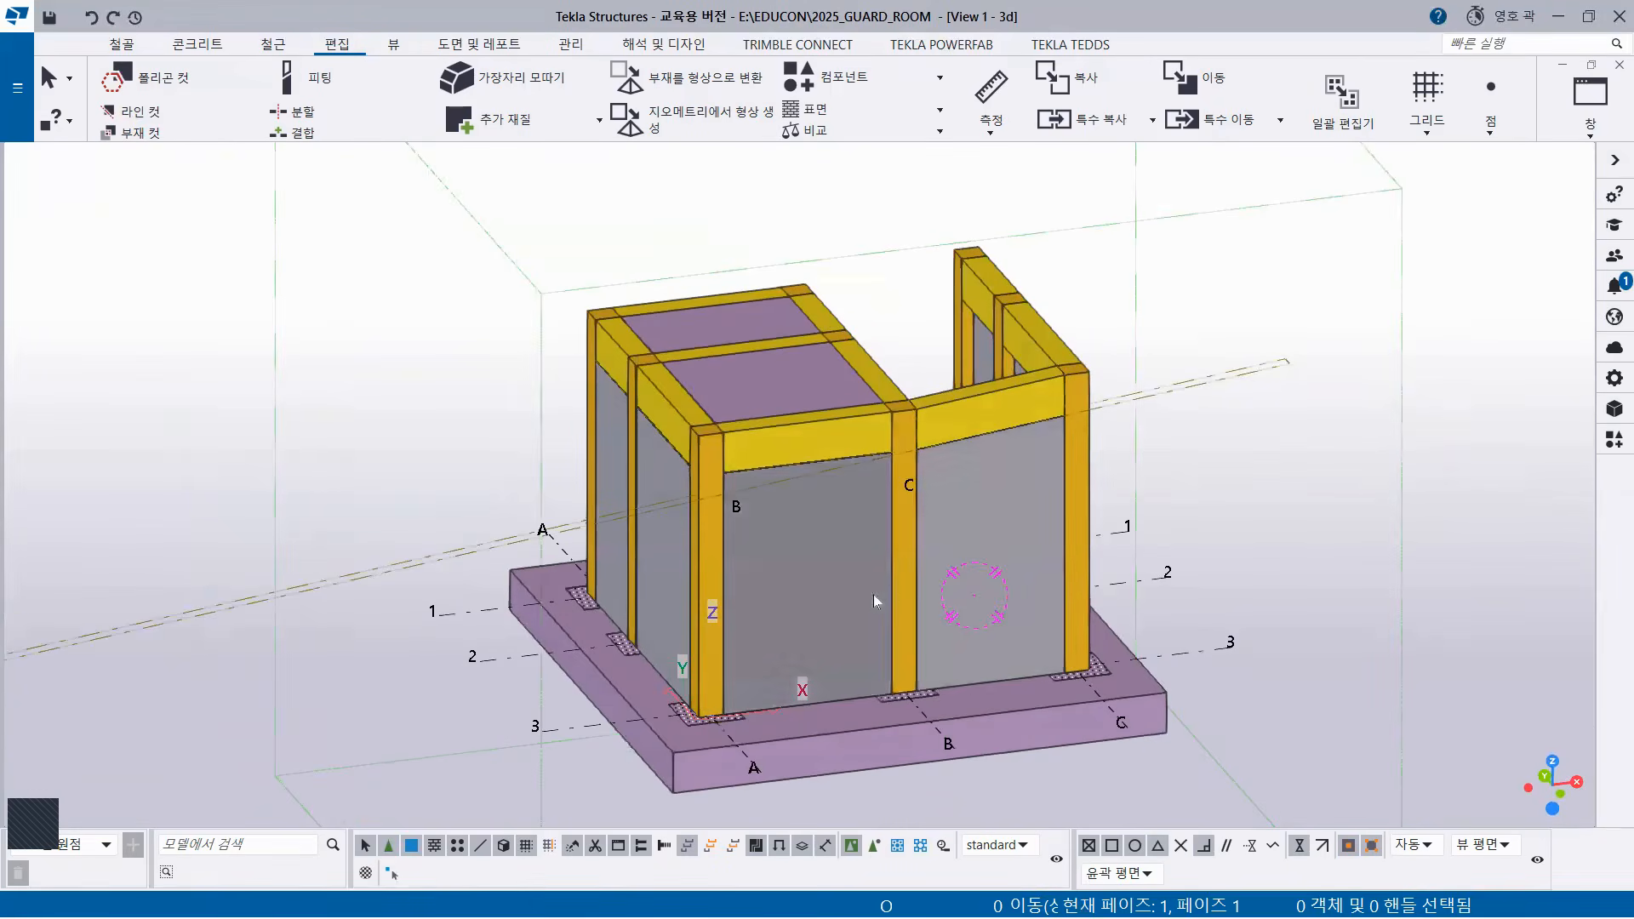
pyautogui.click(1016, 509)
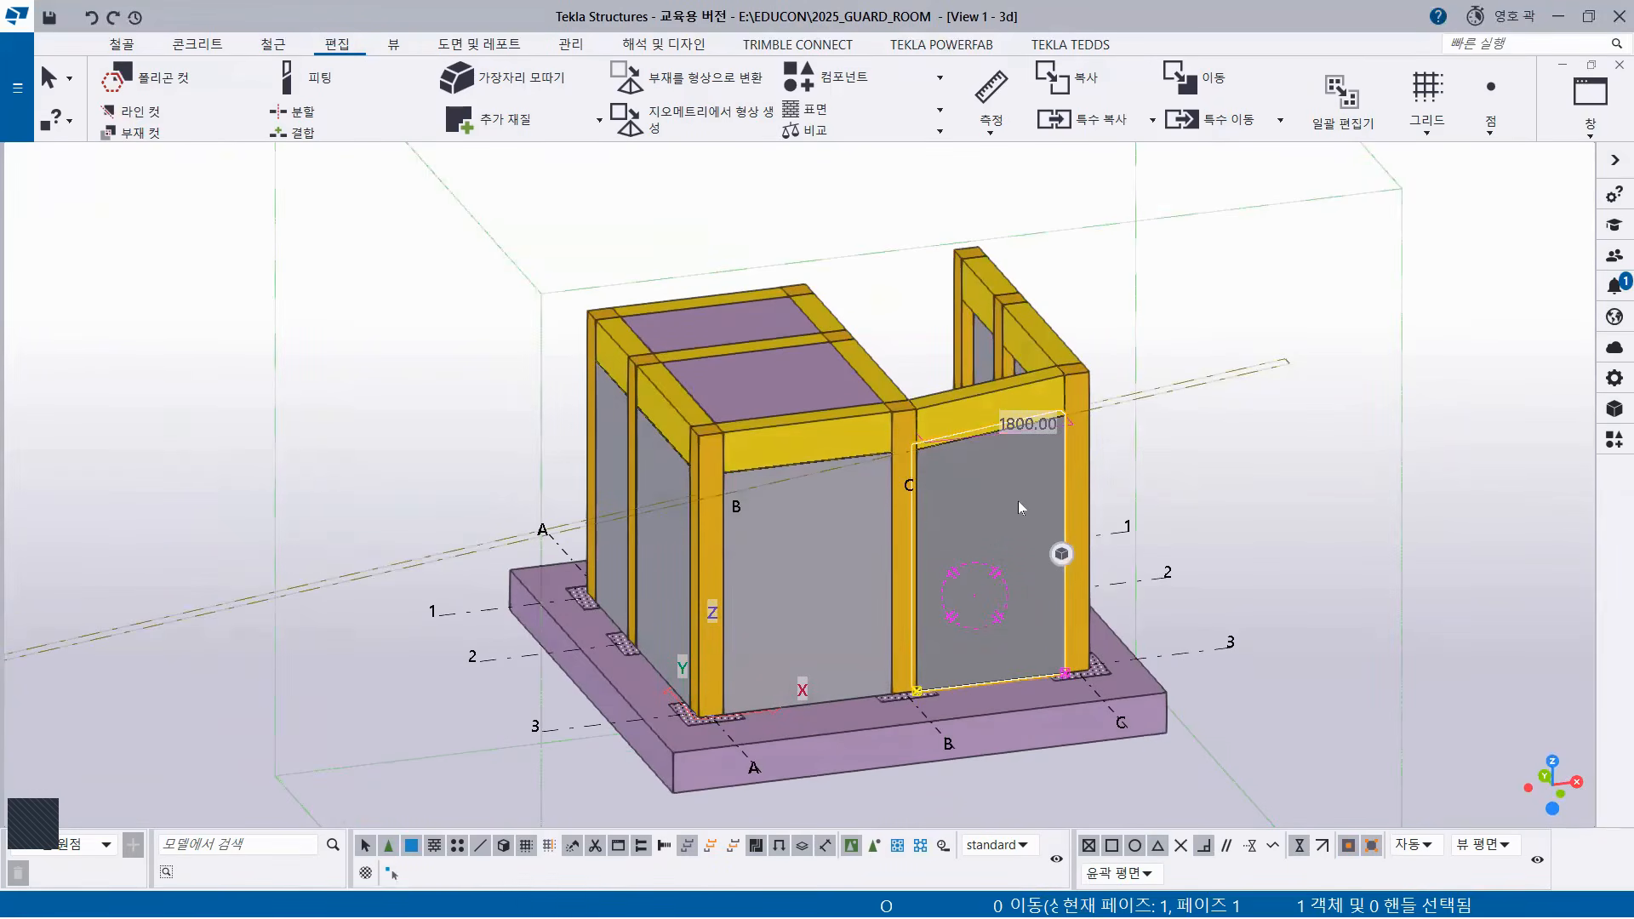
pyautogui.keyDown('ctrl'); pyautogui.click(984, 414); pyautogui.keyUp('ctrl')
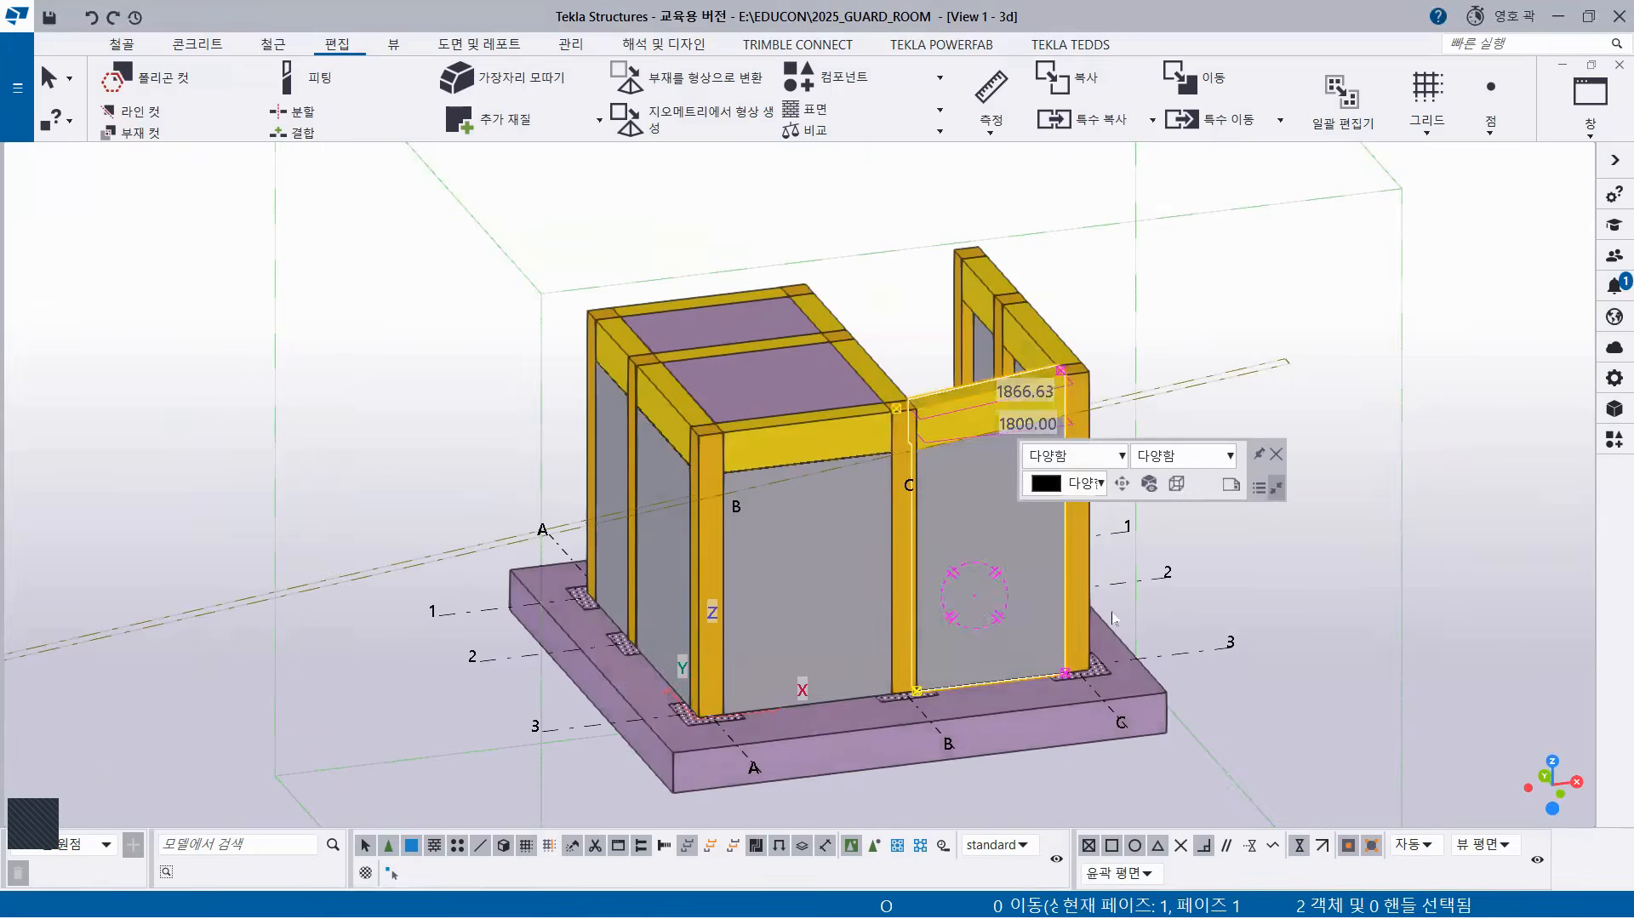
pyautogui.scroll(-2, 1072, 601)
pyautogui.keyDown('ctrl'); pyautogui.moveTo(1073, 601); pyautogui.dragTo(1025, 630, button='middle'); pyautogui.keyUp('ctrl')
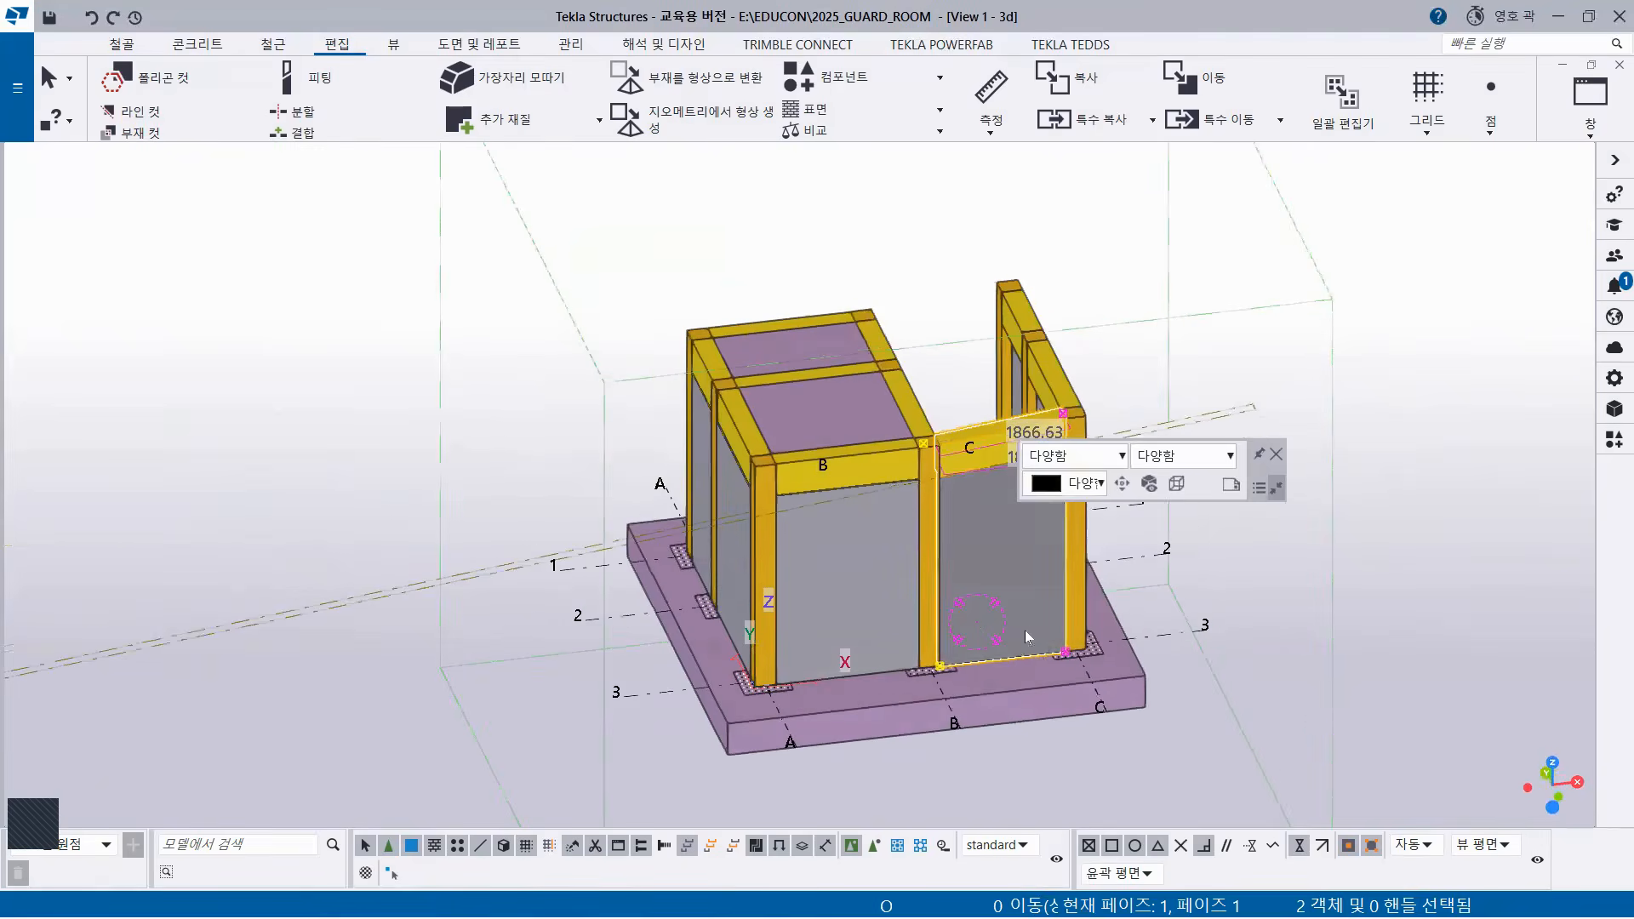
pyautogui.rightClick(1213, 210)
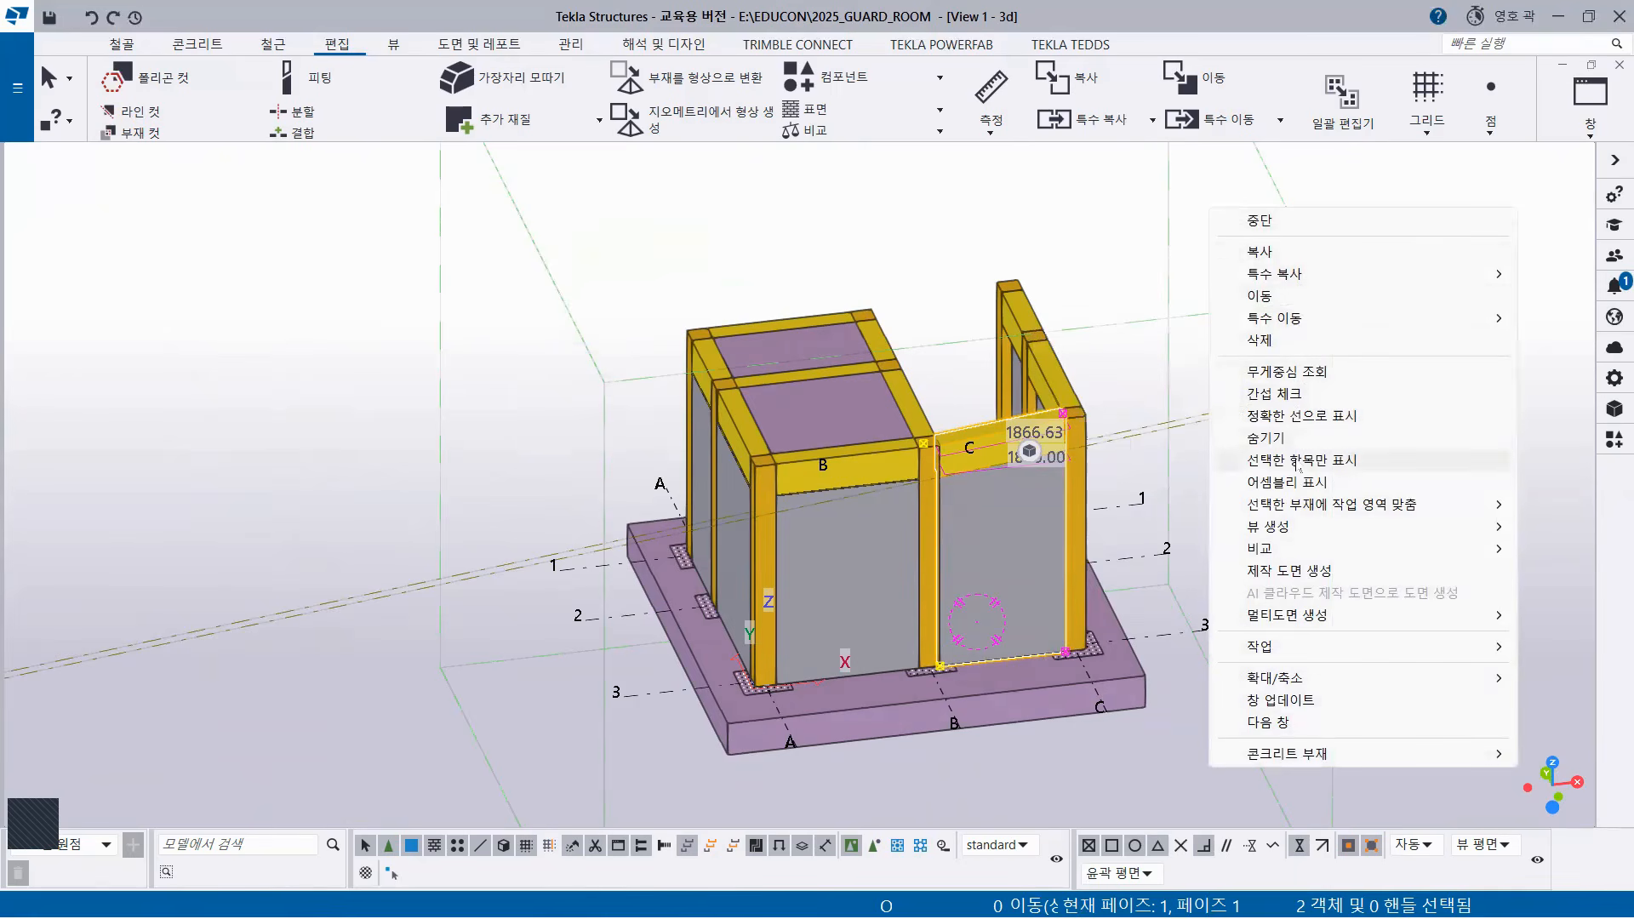
pyautogui.click(1260, 251)
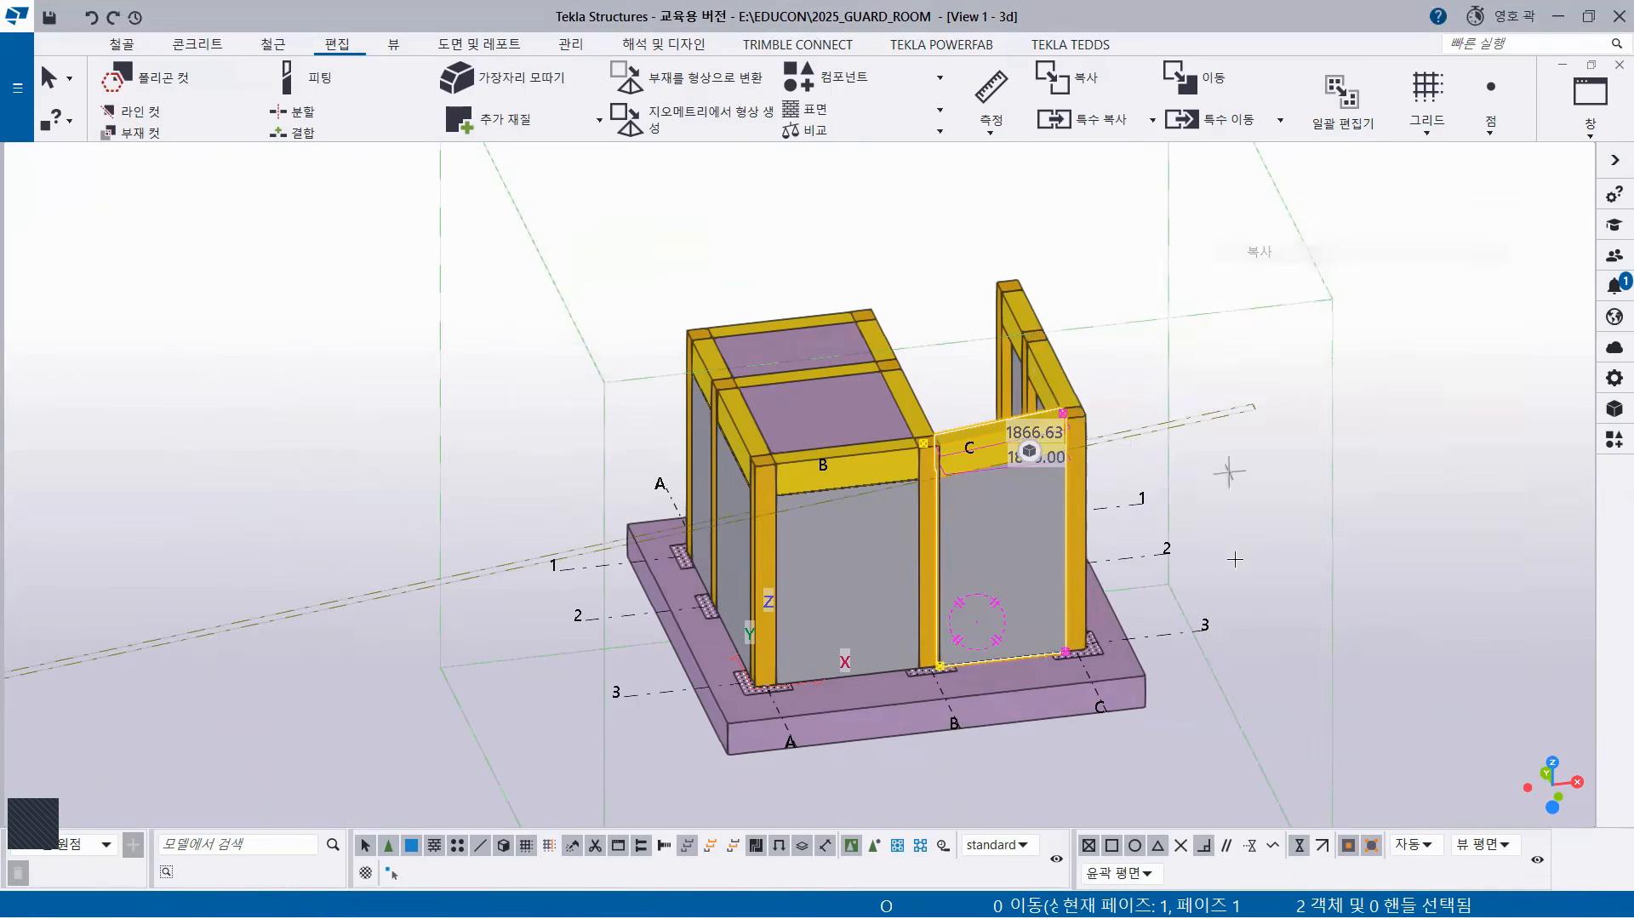
pyautogui.moveTo(1102, 602); pyautogui.dragTo(1079, 602, button='middle')
pyautogui.scroll(2, 1081, 604)
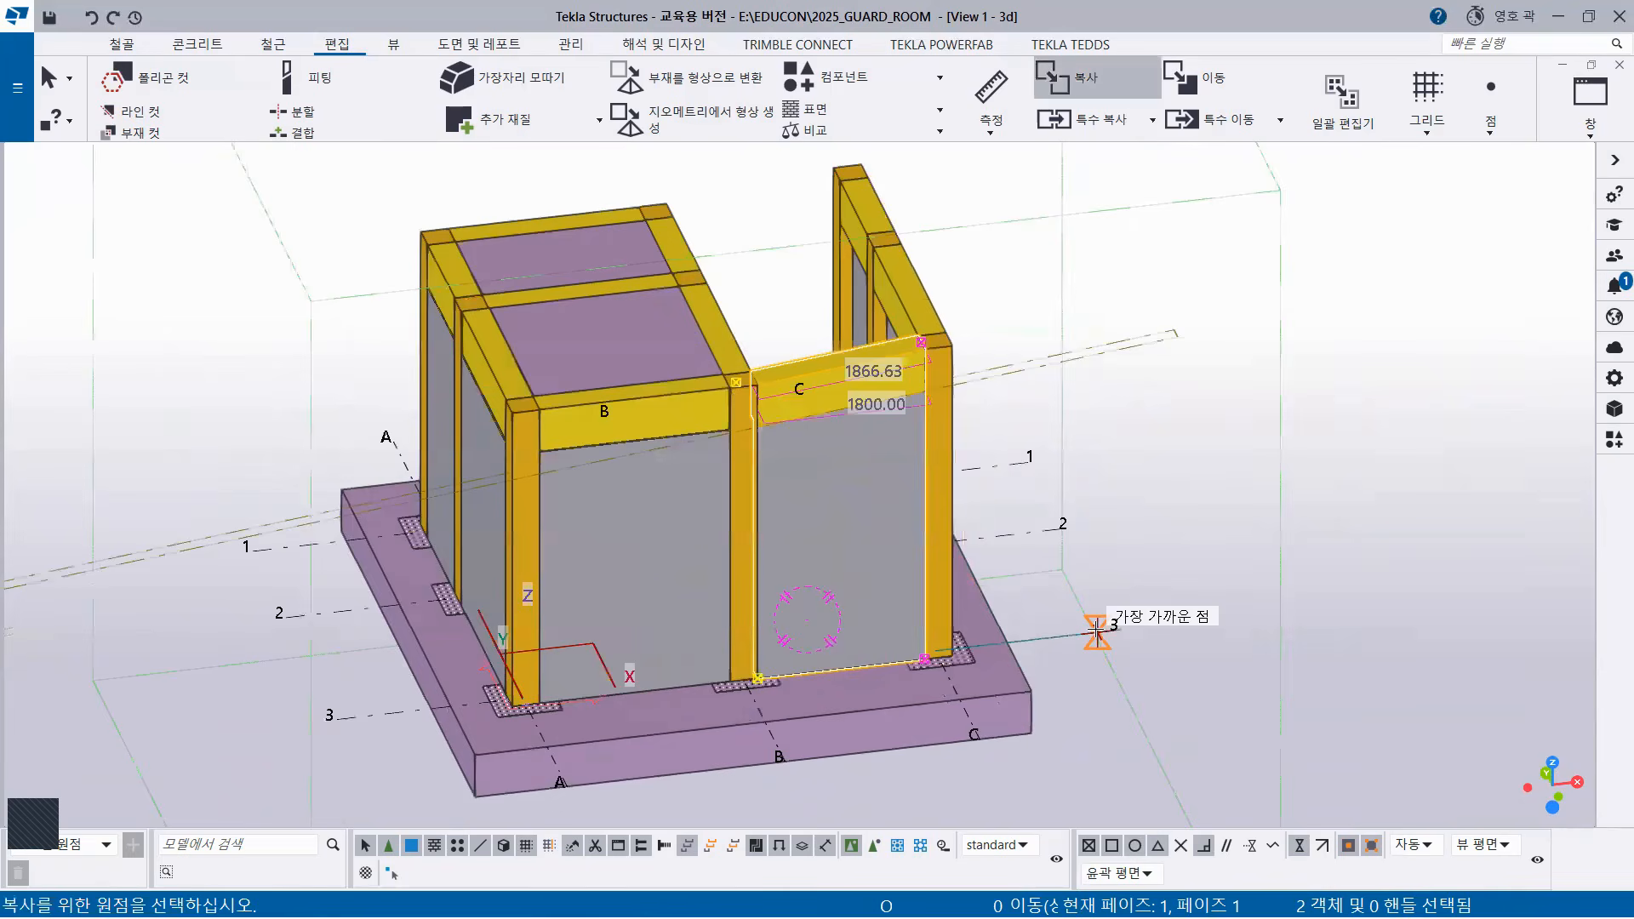
pyautogui.scroll(2, 1098, 626)
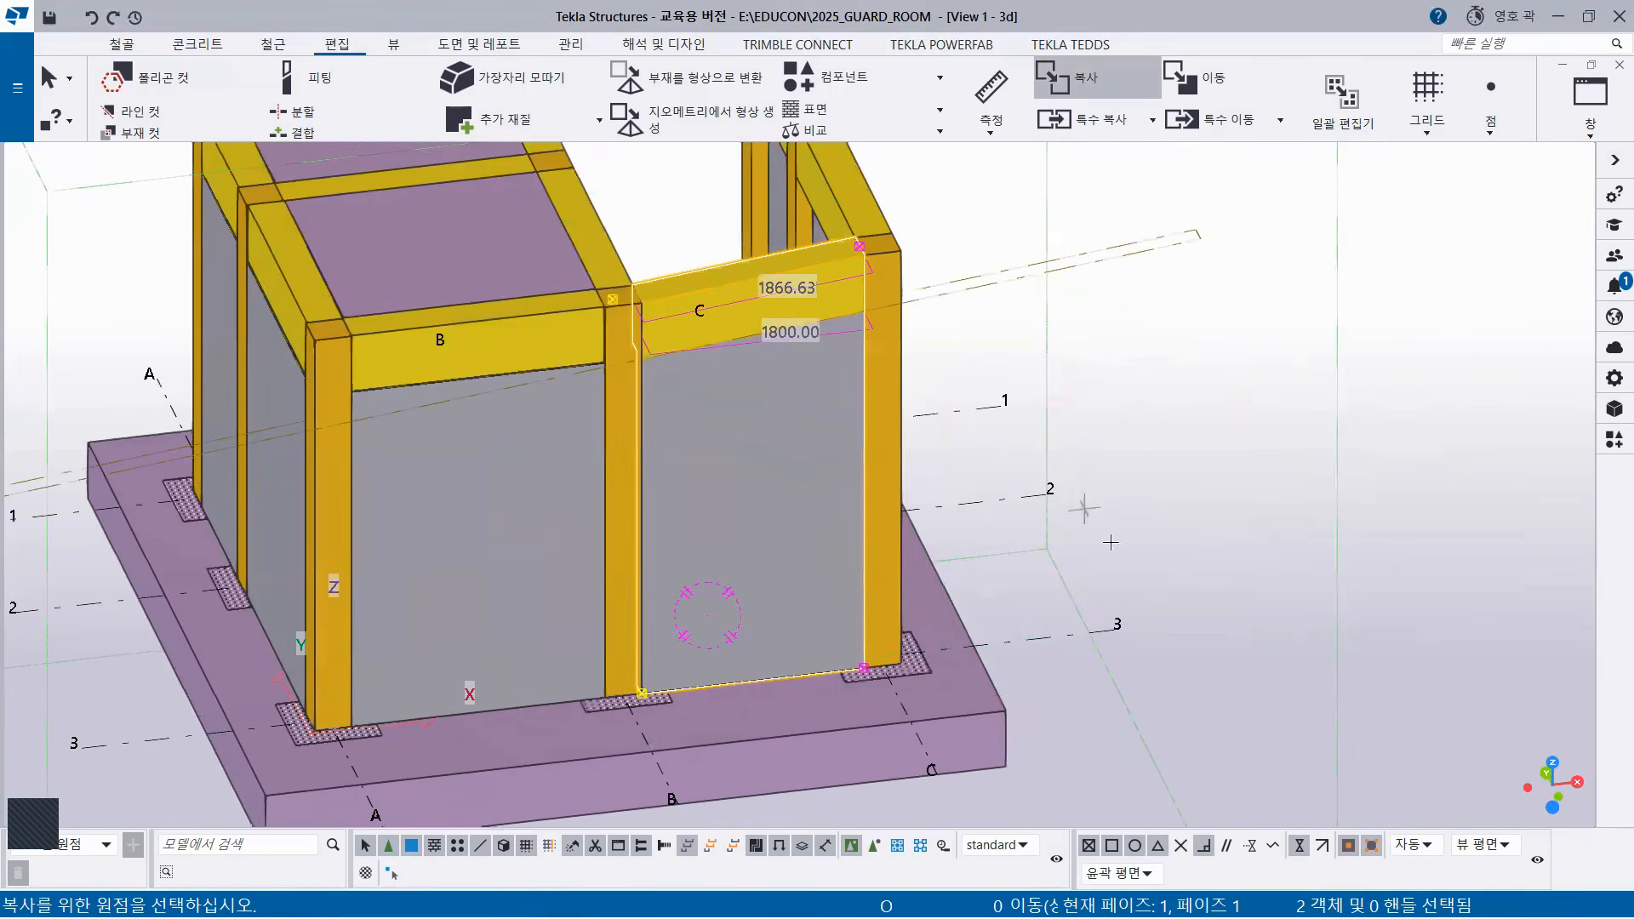
pyautogui.click(1118, 627)
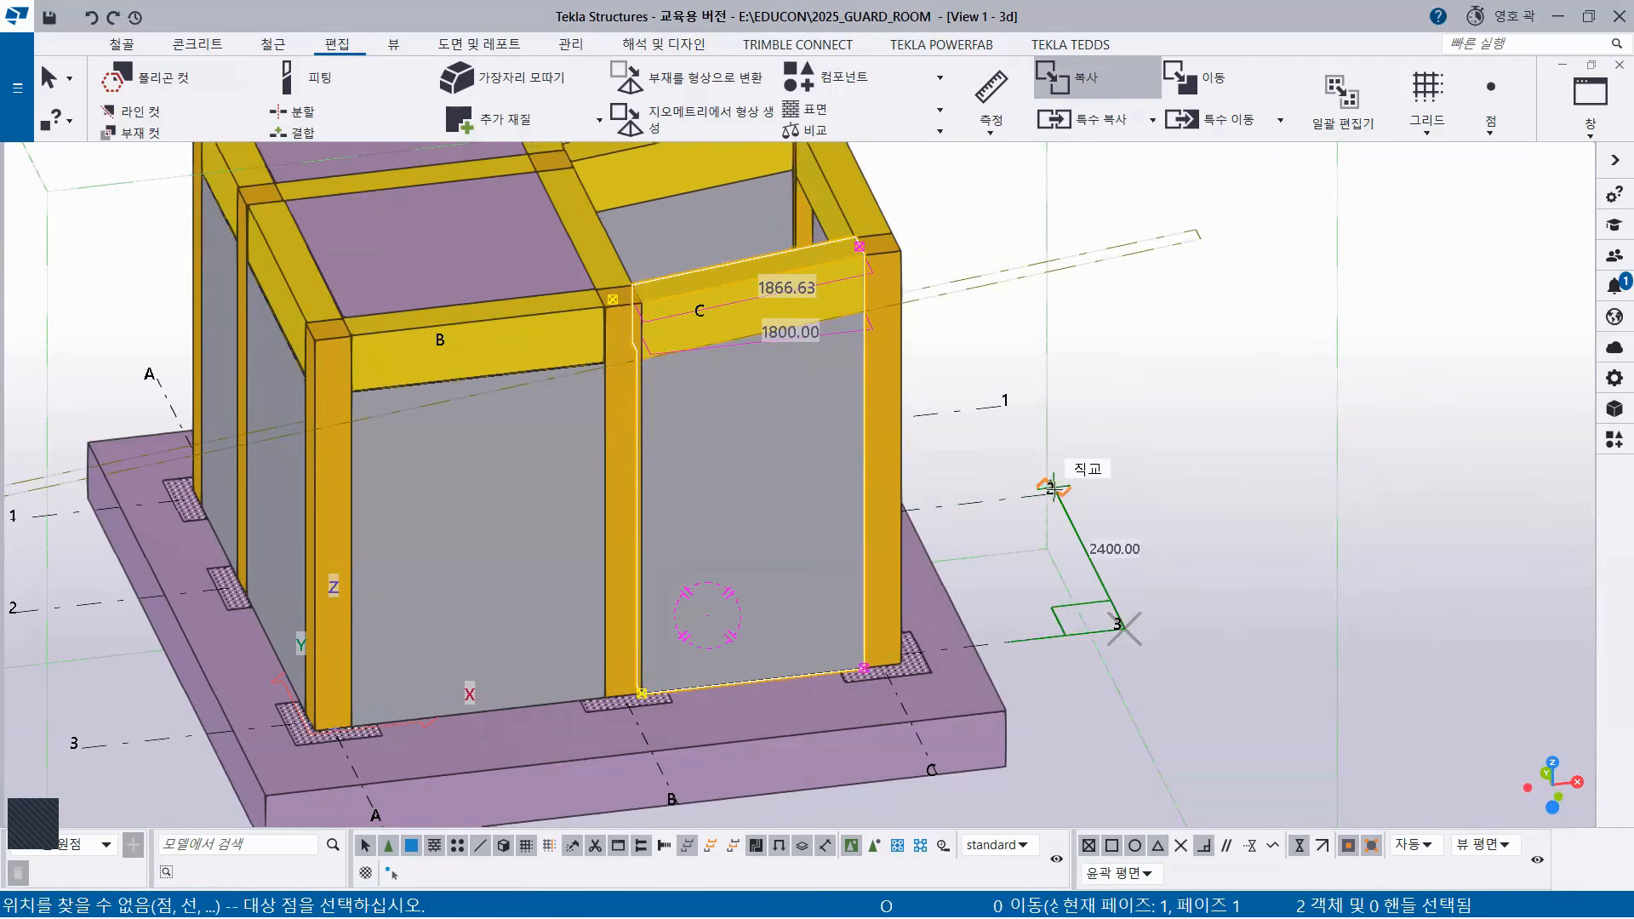
pyautogui.scroll(2, 1056, 492)
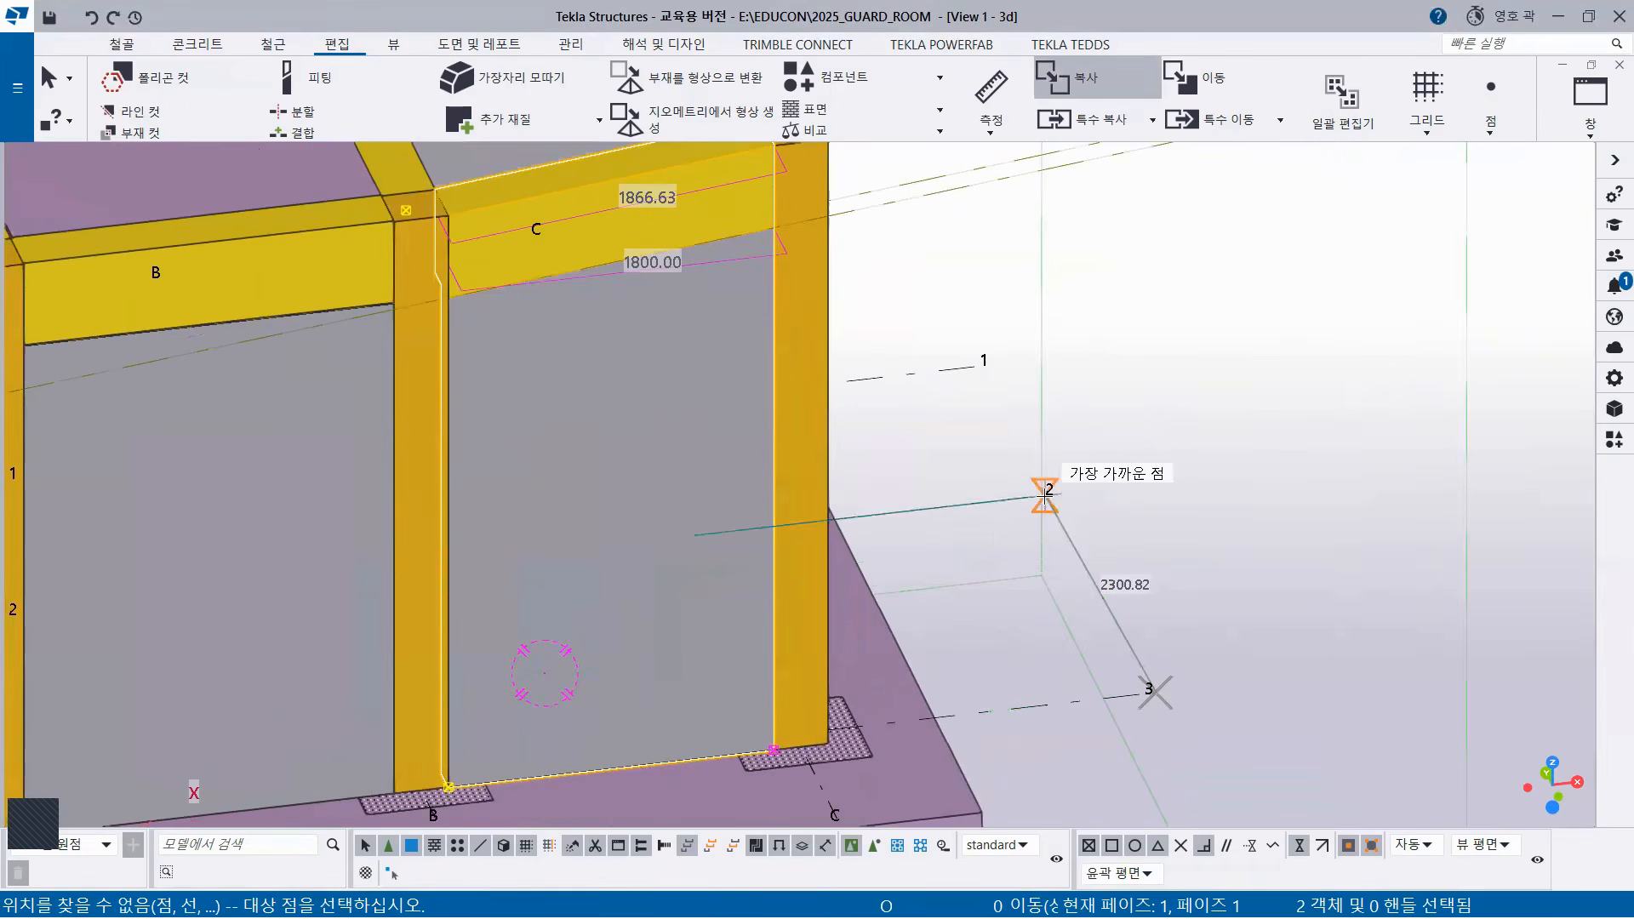
pyautogui.scroll(2, 1049, 500)
pyautogui.keyDown('ctrl'); pyautogui.moveTo(1049, 508); pyautogui.dragTo(941, 516, button='middle'); pyautogui.keyUp('ctrl')
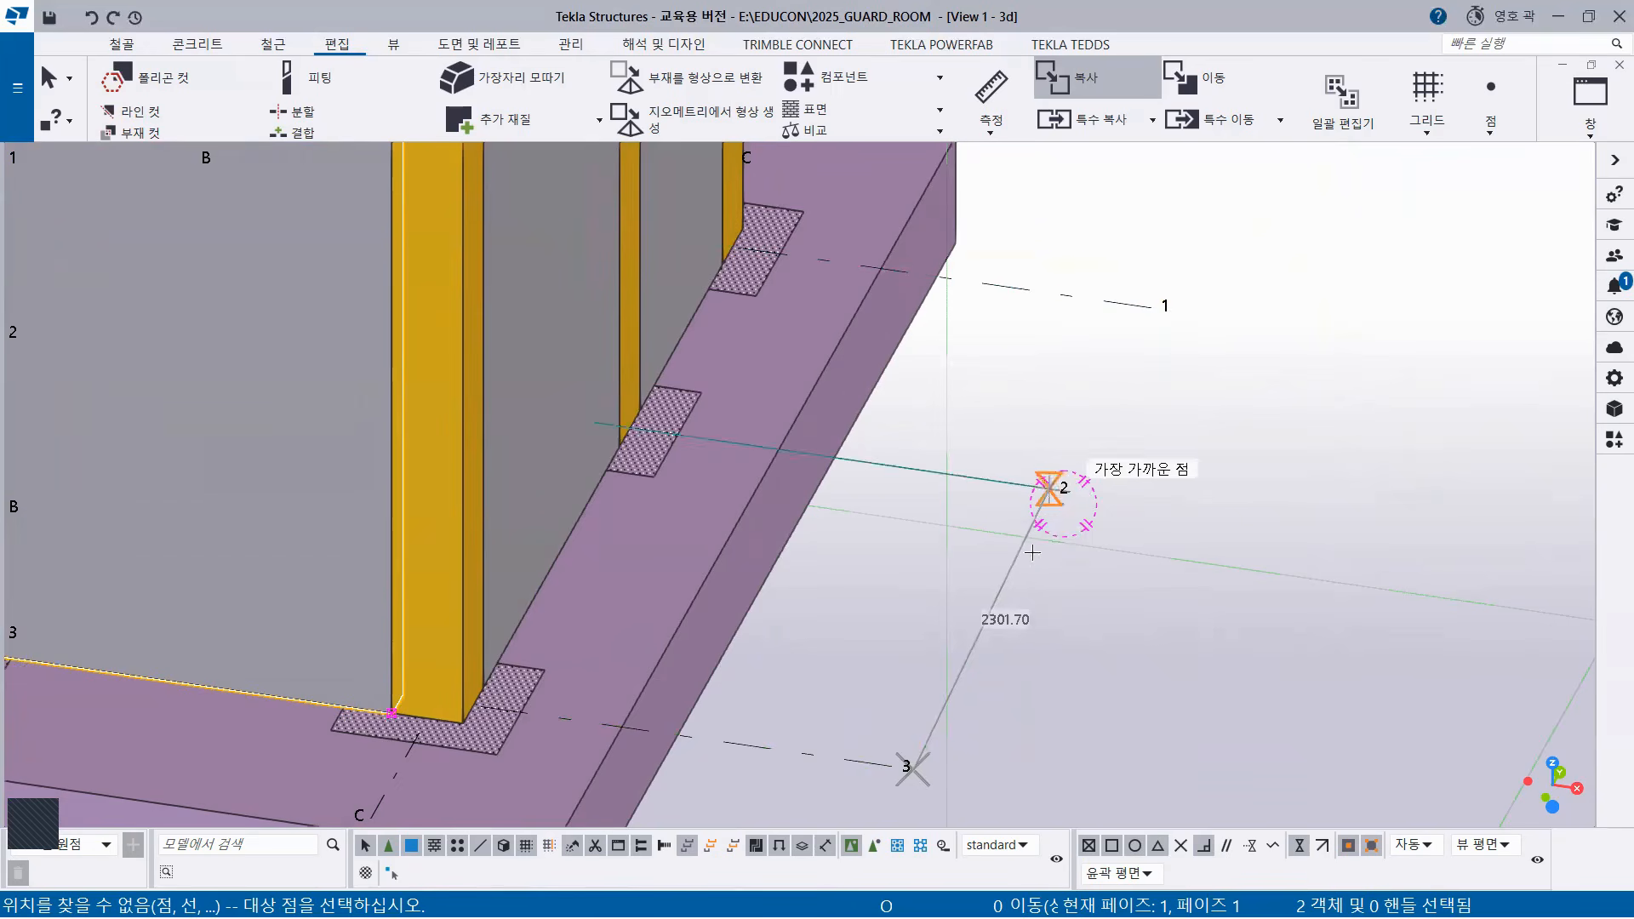
pyautogui.scroll(-4, 941, 615)
pyautogui.scroll(-1, 941, 615)
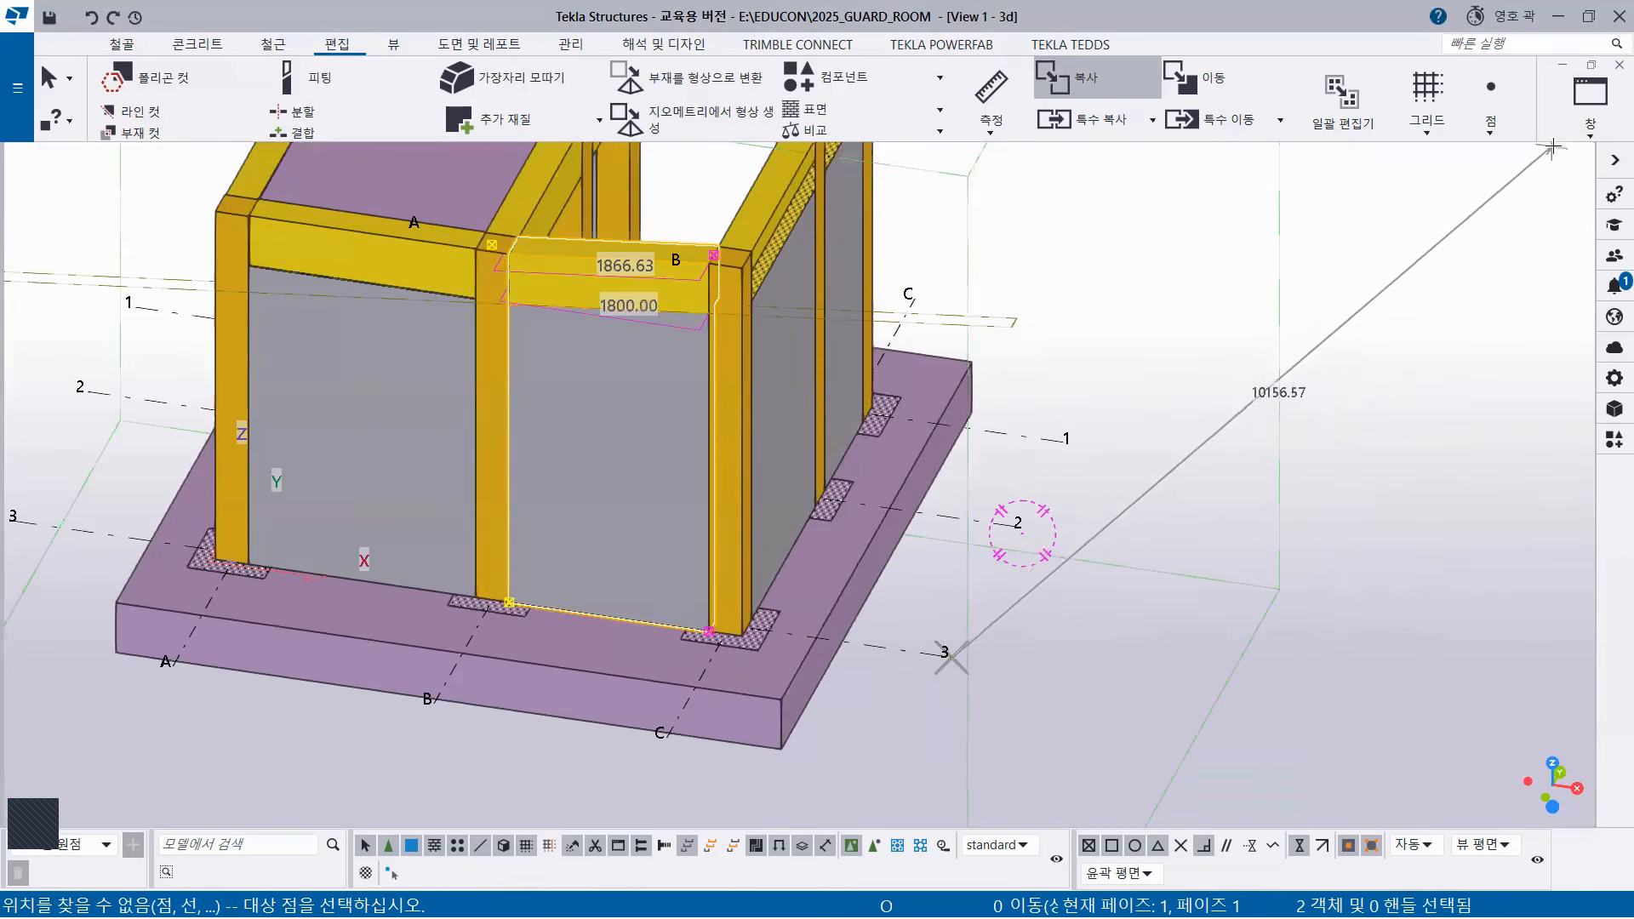
# Open the FFL plan view, keeping the grid 3 wall and beam selected, and close the view list.
pyautogui.click(1592, 119)
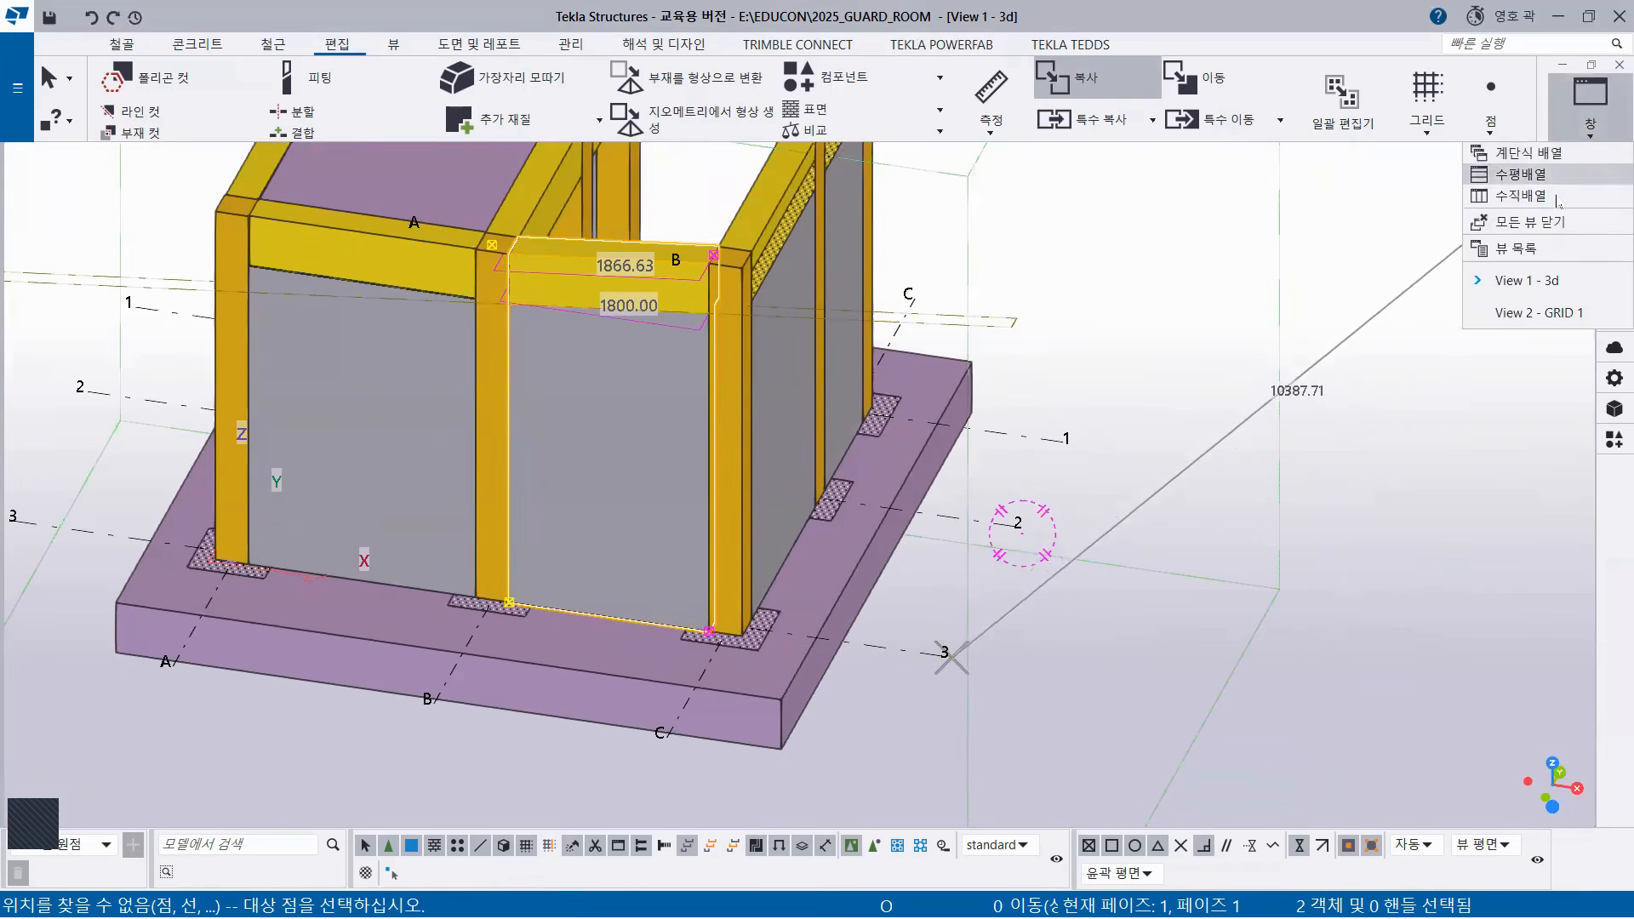
pyautogui.click(1528, 248)
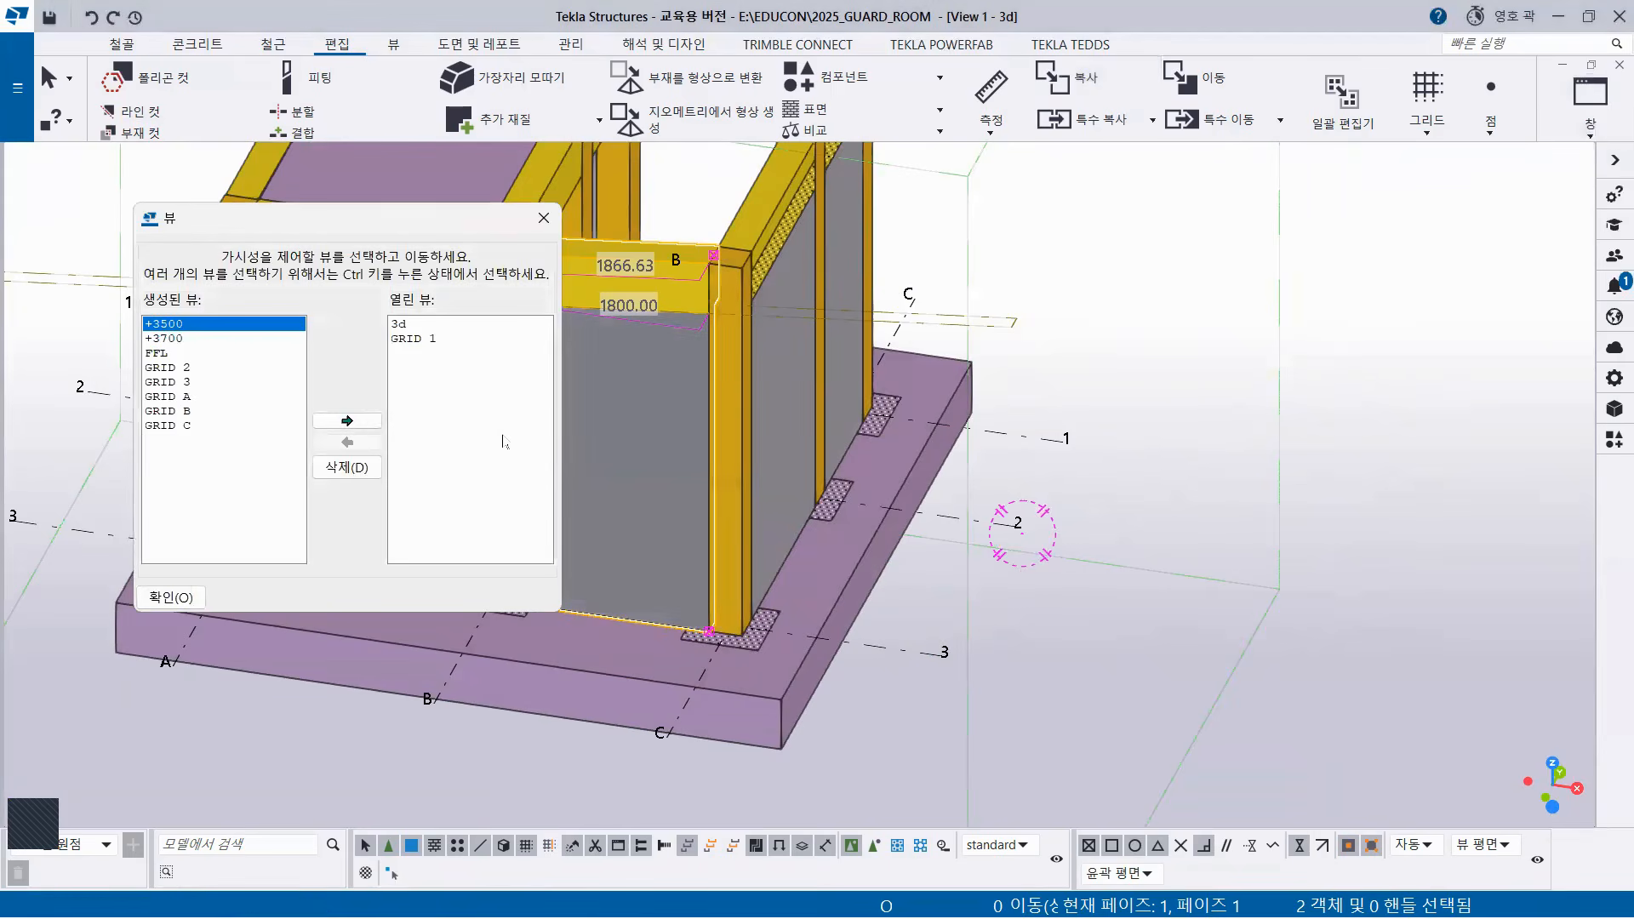
pyautogui.doubleClick(154, 353)
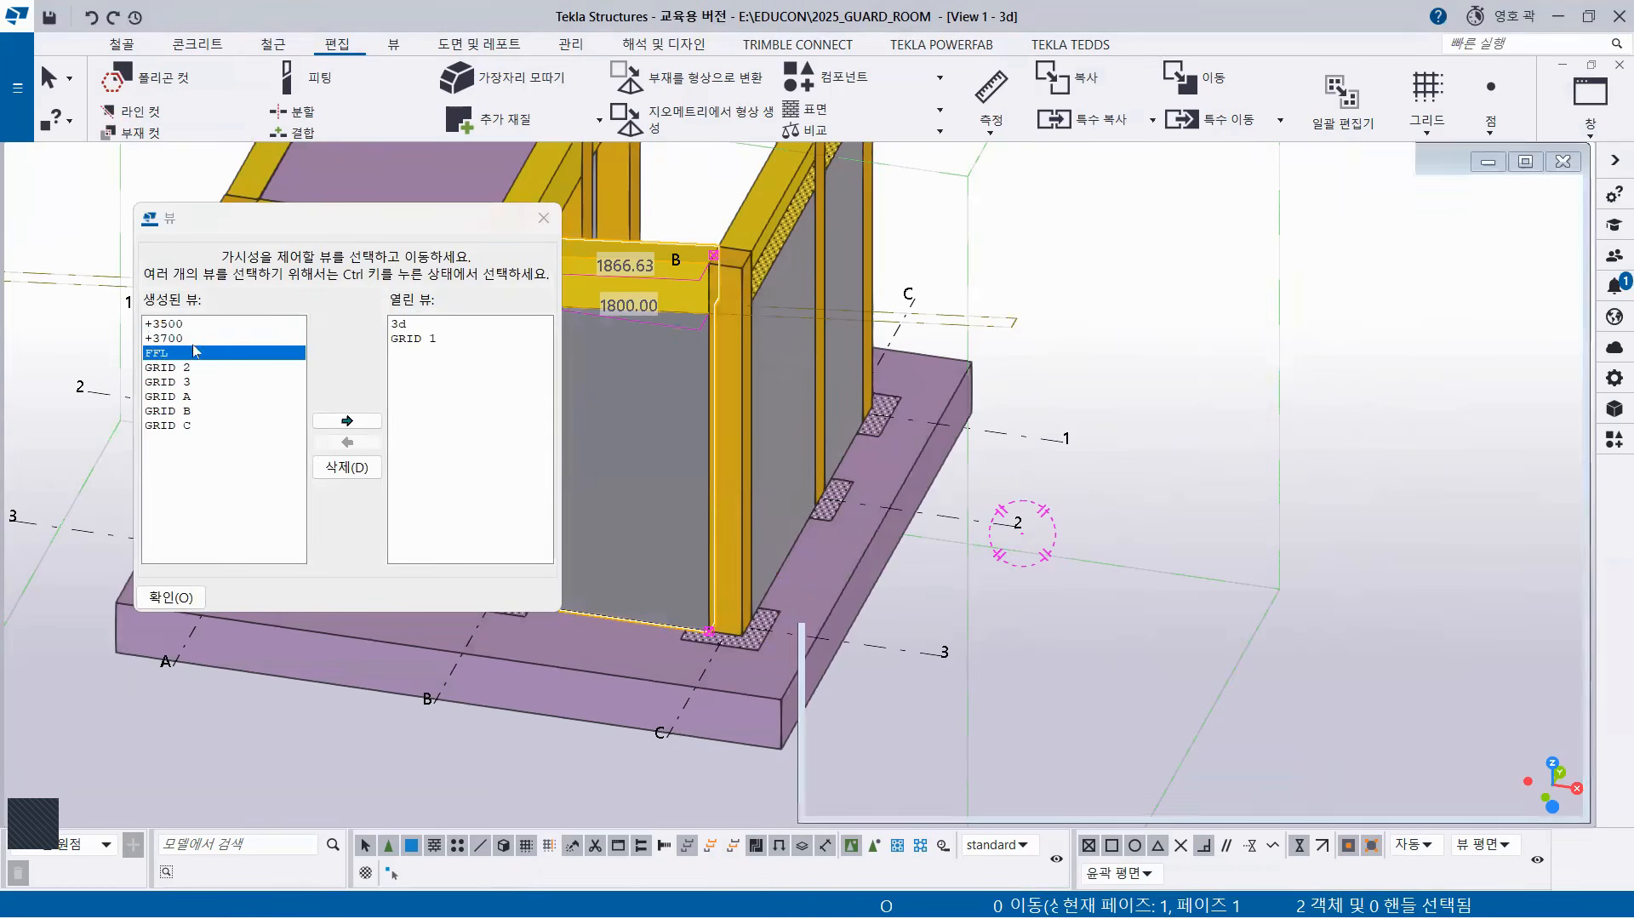
pyautogui.click(544, 218)
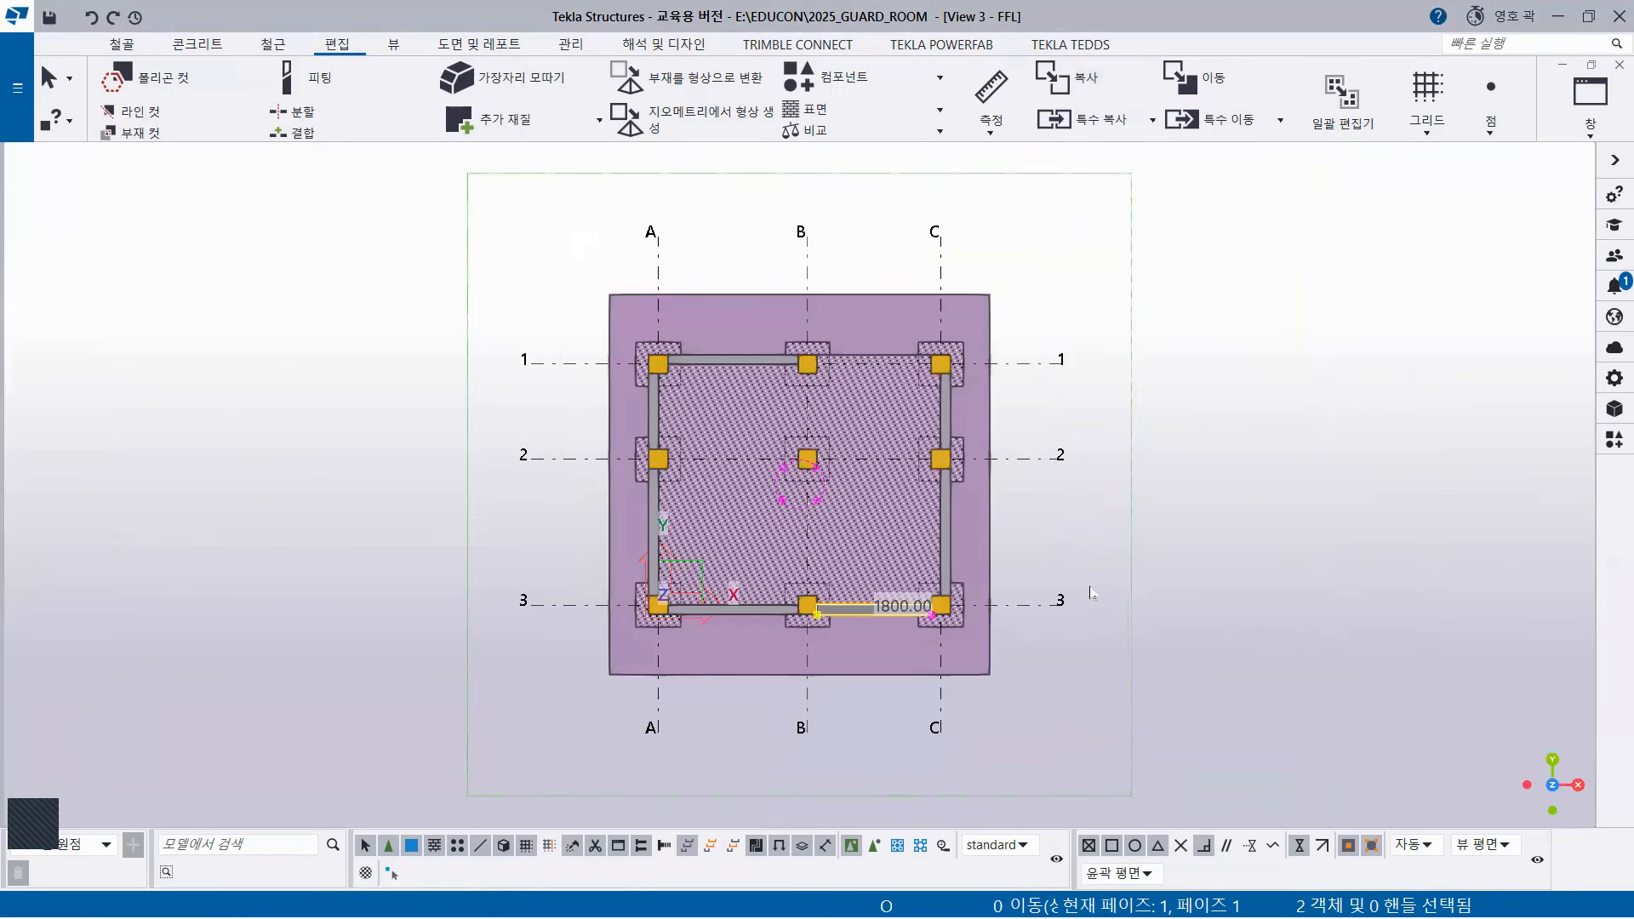
# Copy the selected wall and beam from the end of grid line 3 to grid lines 2 and 1, and end the command.
pyautogui.rightClick(1186, 486)
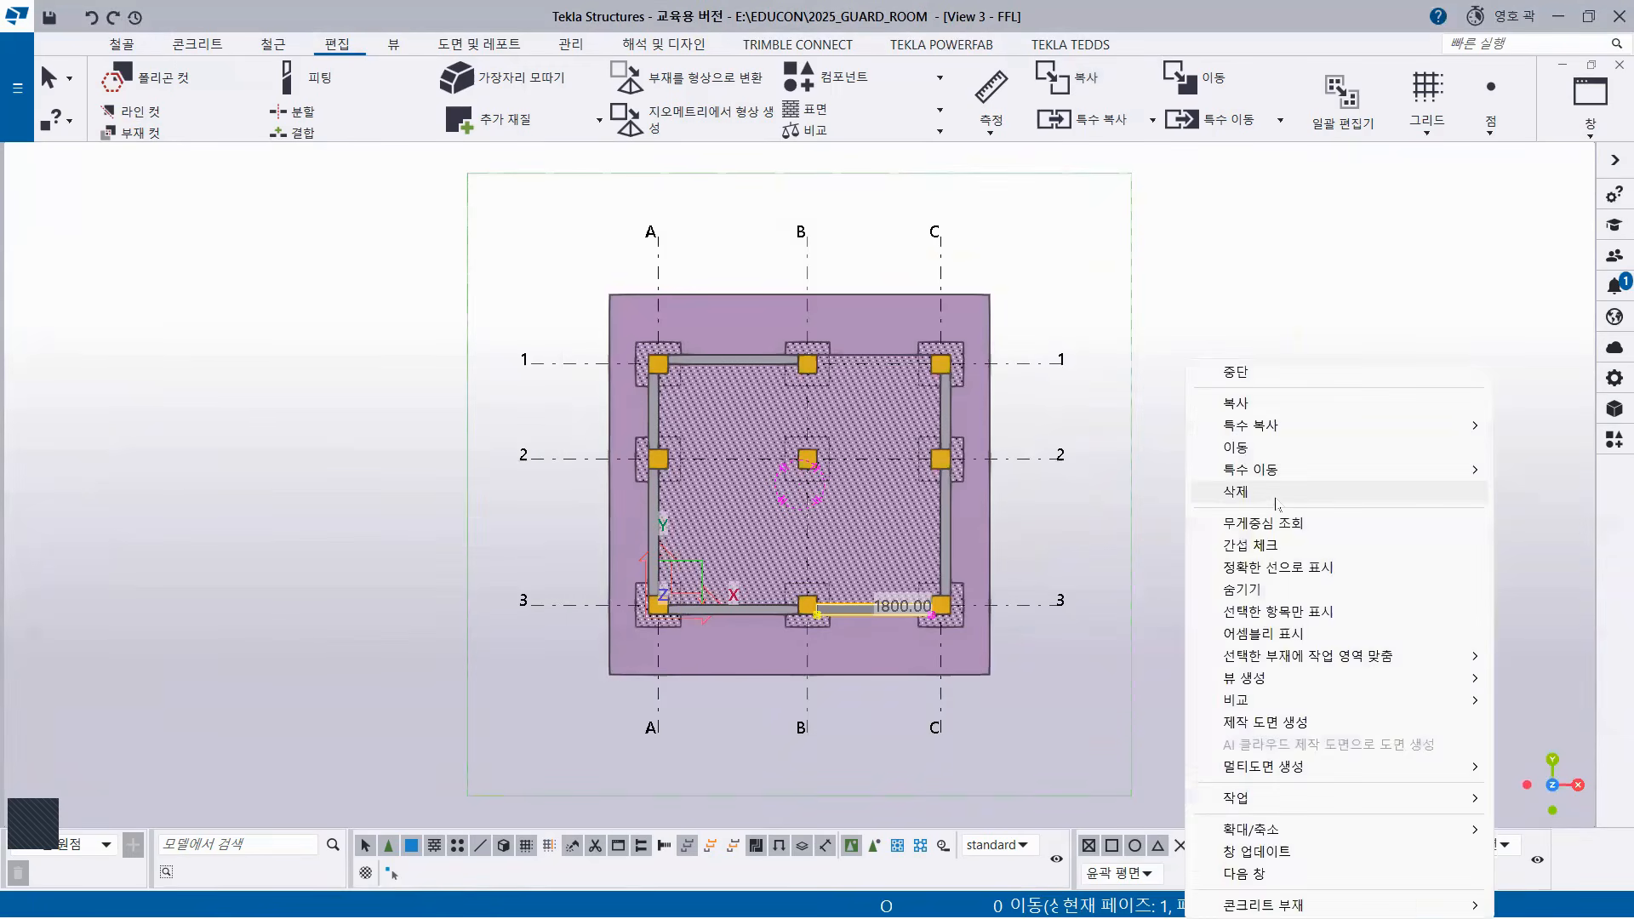
pyautogui.click(1196, 404)
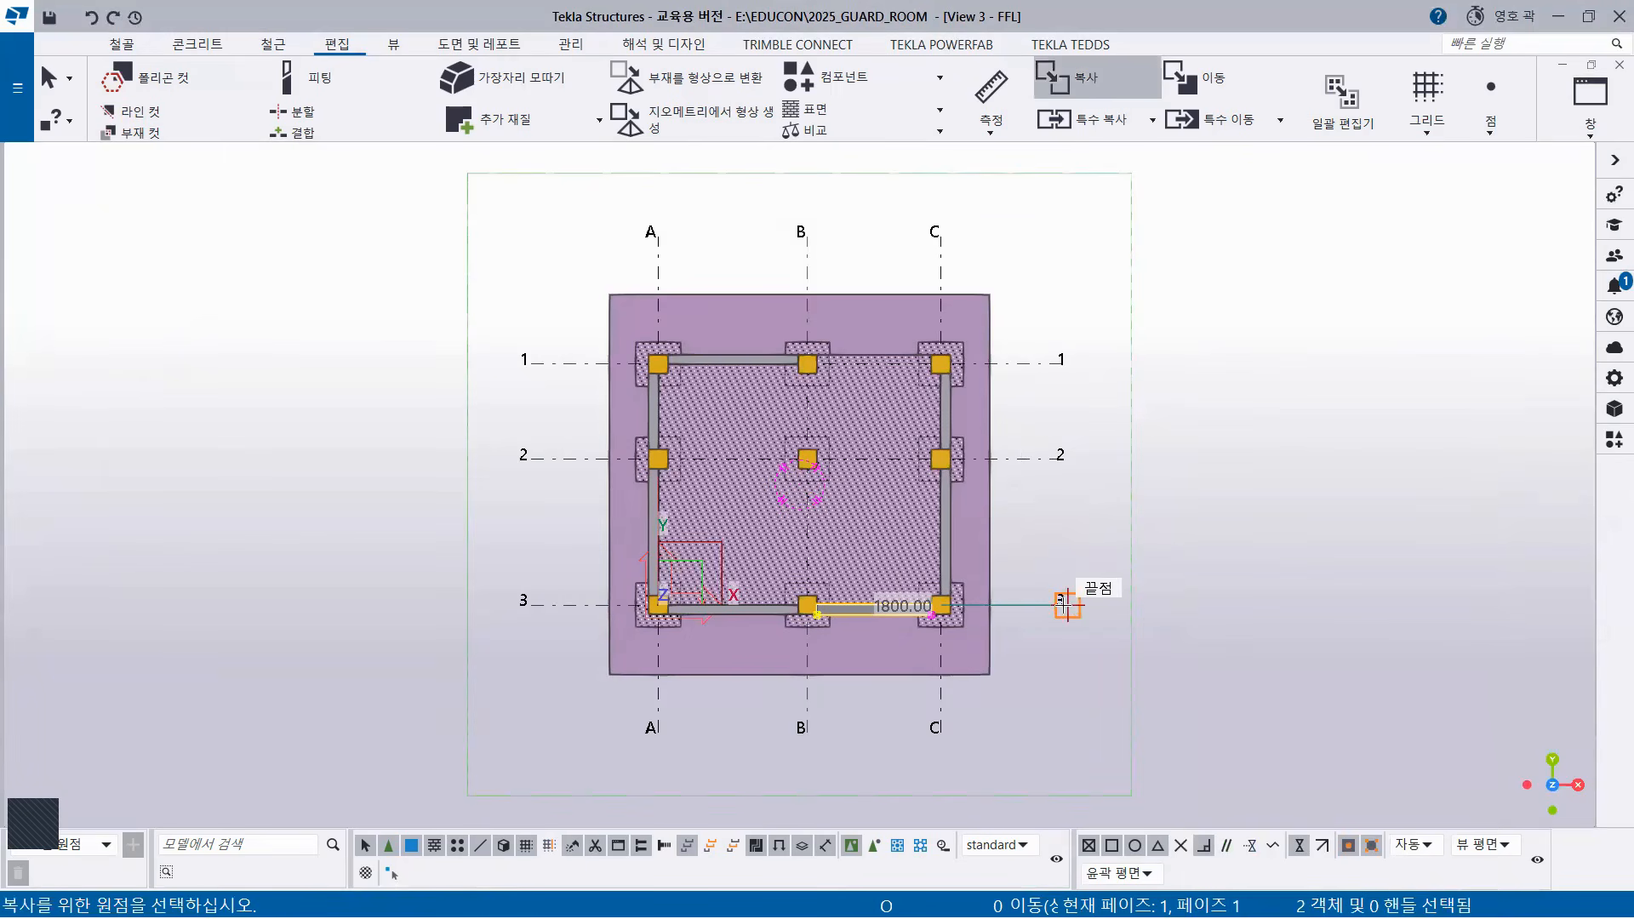
pyautogui.click(1117, 515)
pyautogui.click(1066, 606)
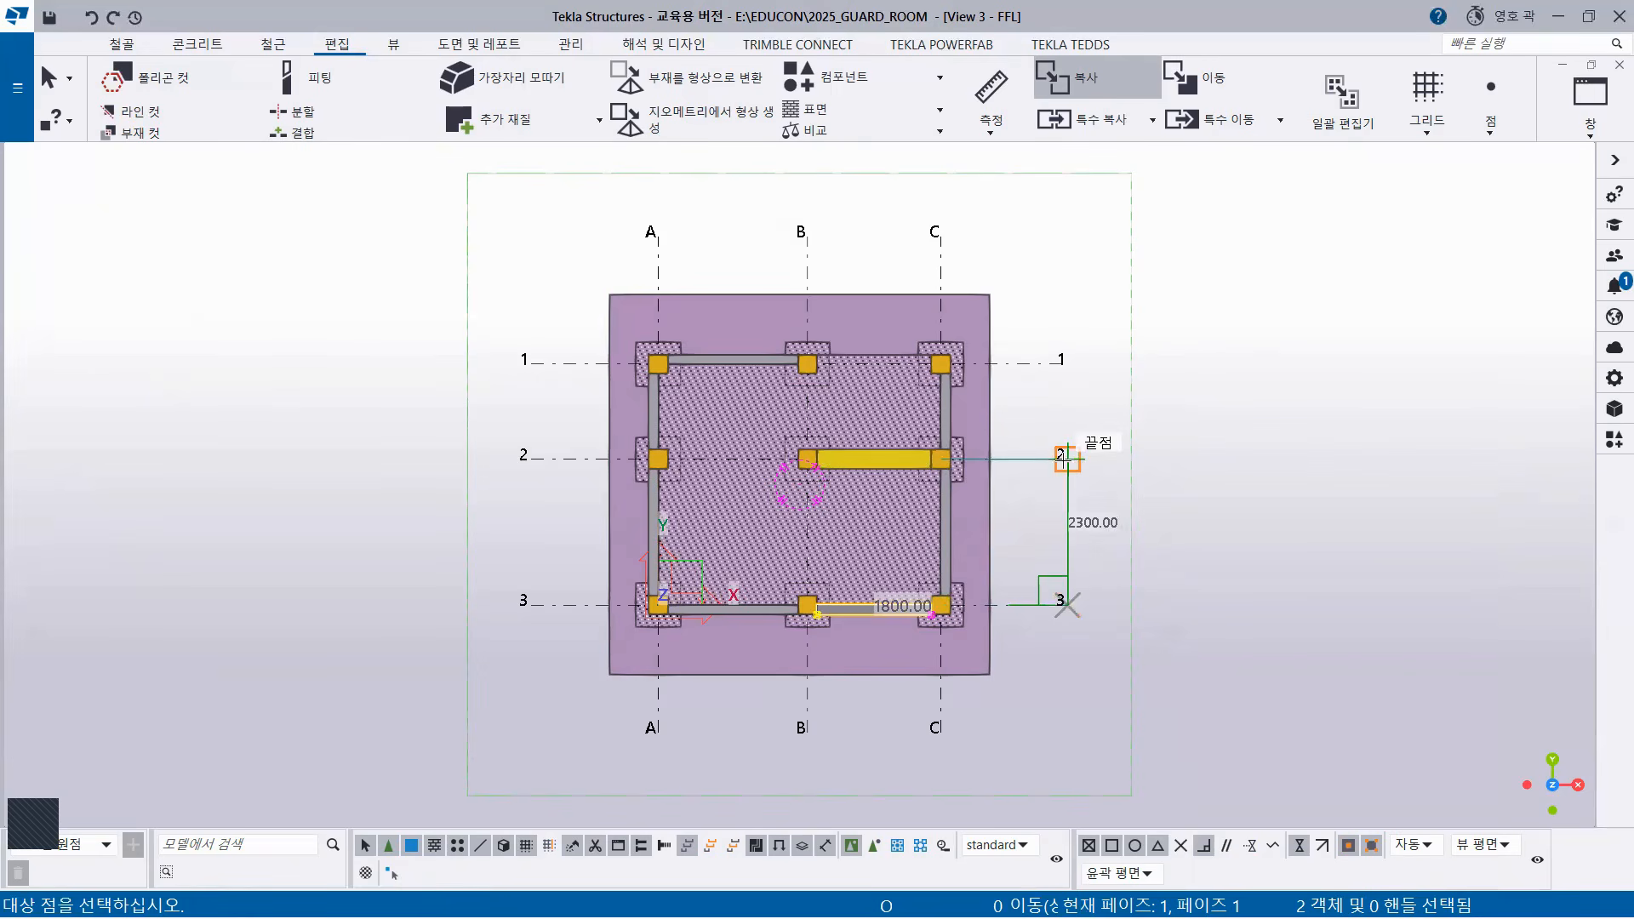
pyautogui.click(1067, 455)
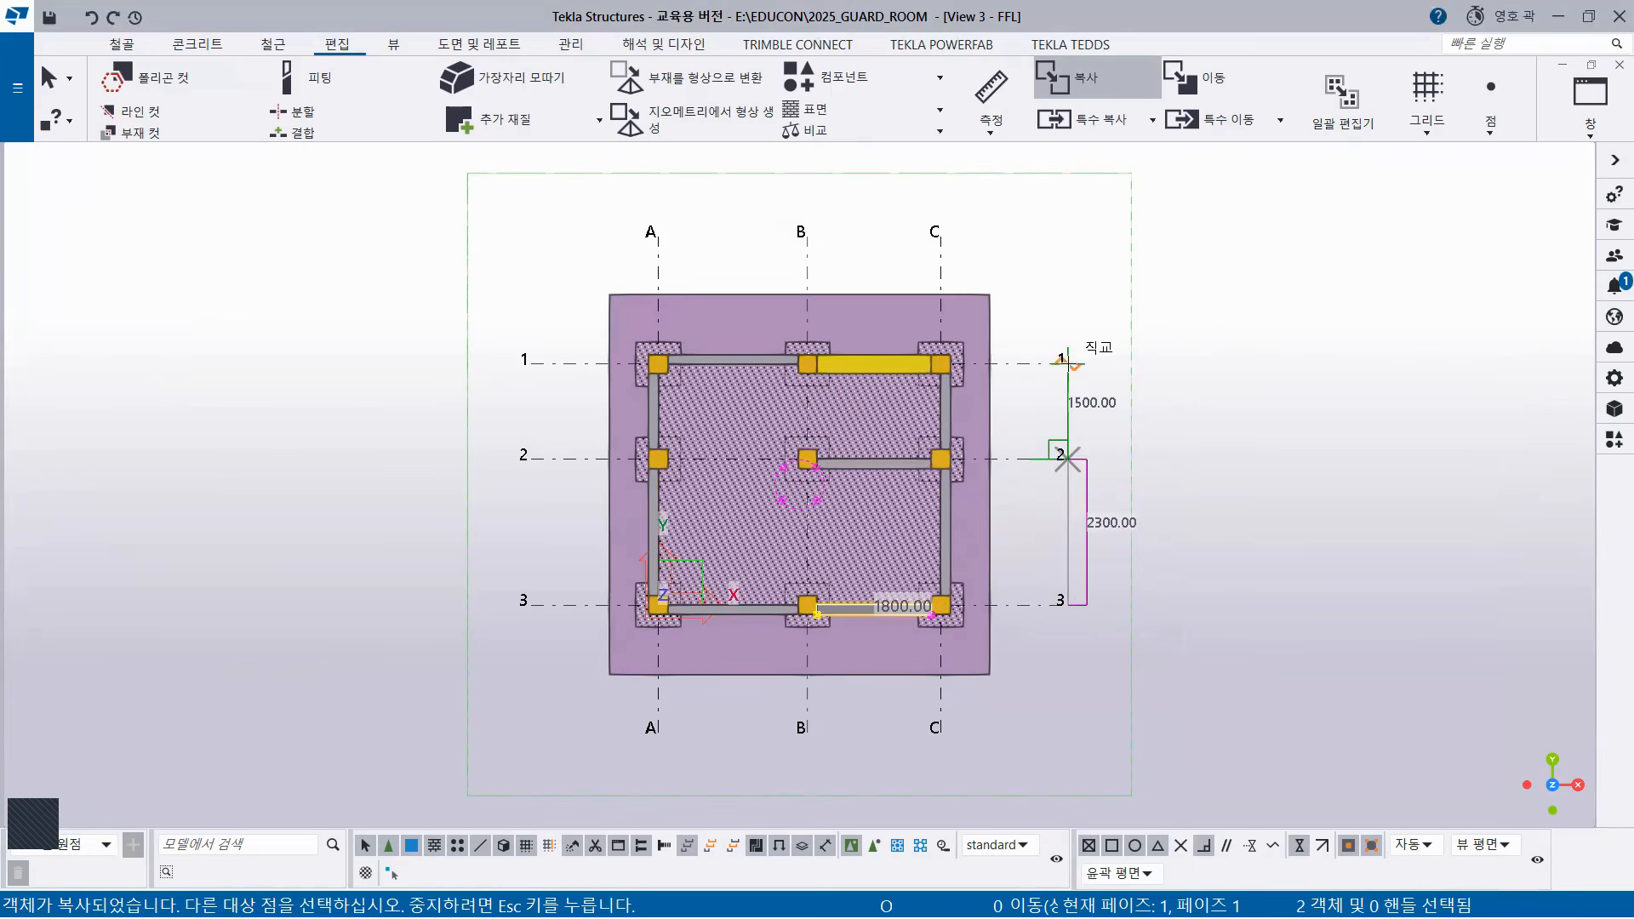
pyautogui.click(1070, 362)
pyautogui.rightClick(1204, 308)
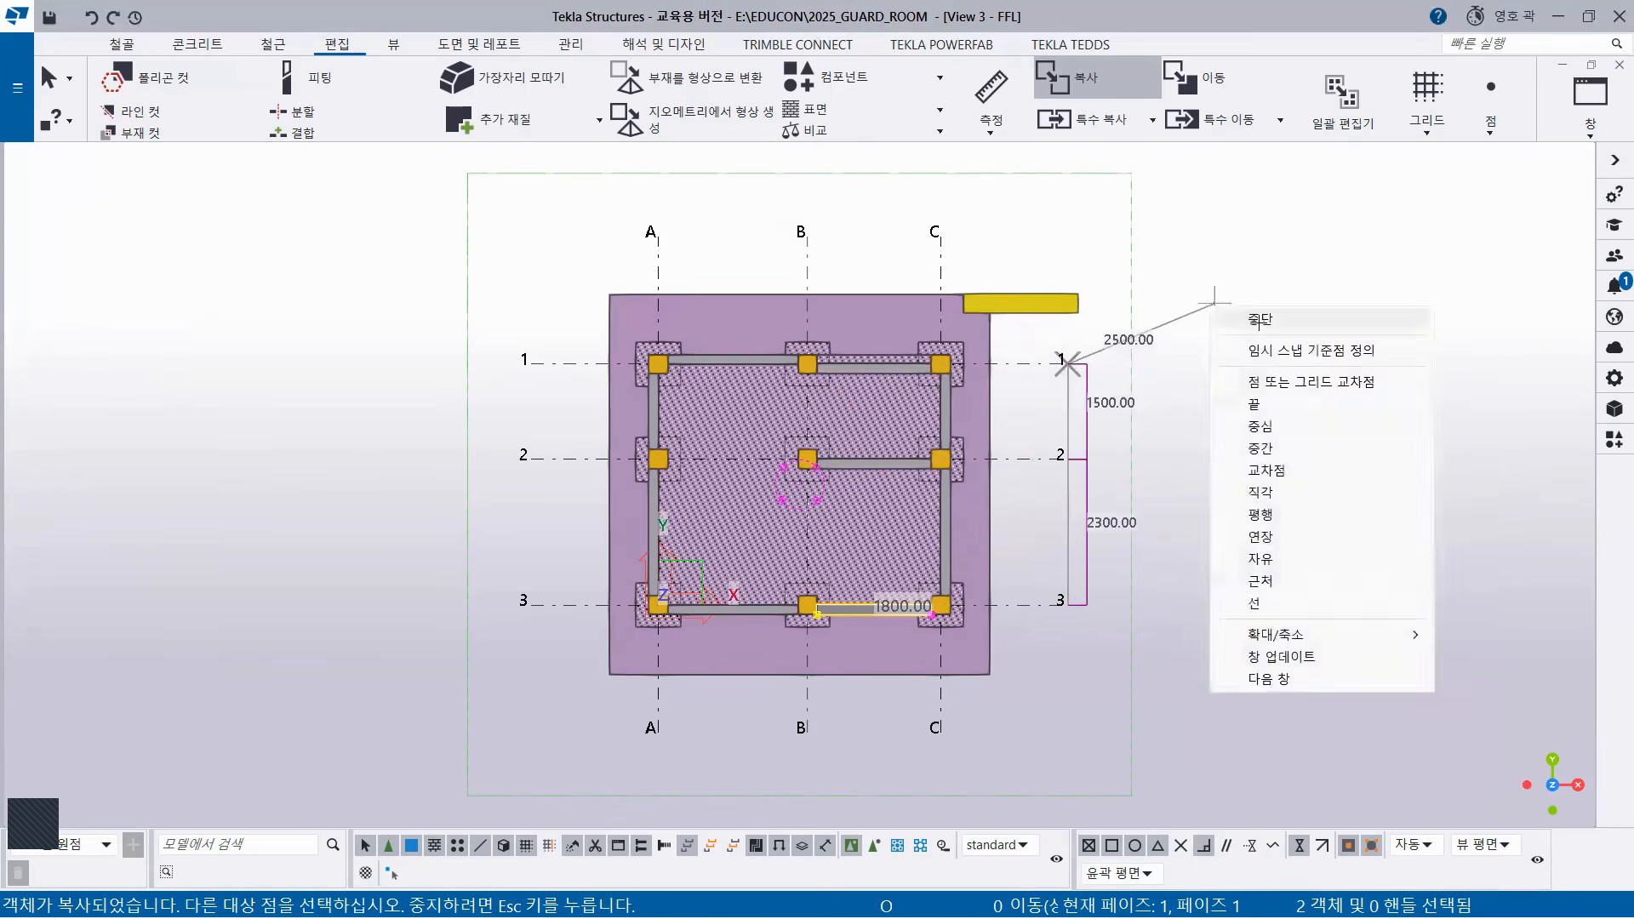
pyautogui.click(1250, 319)
# Switch back to the 3D view to check the copied walls and beams between grids B and C.
pyautogui.click(1580, 133)
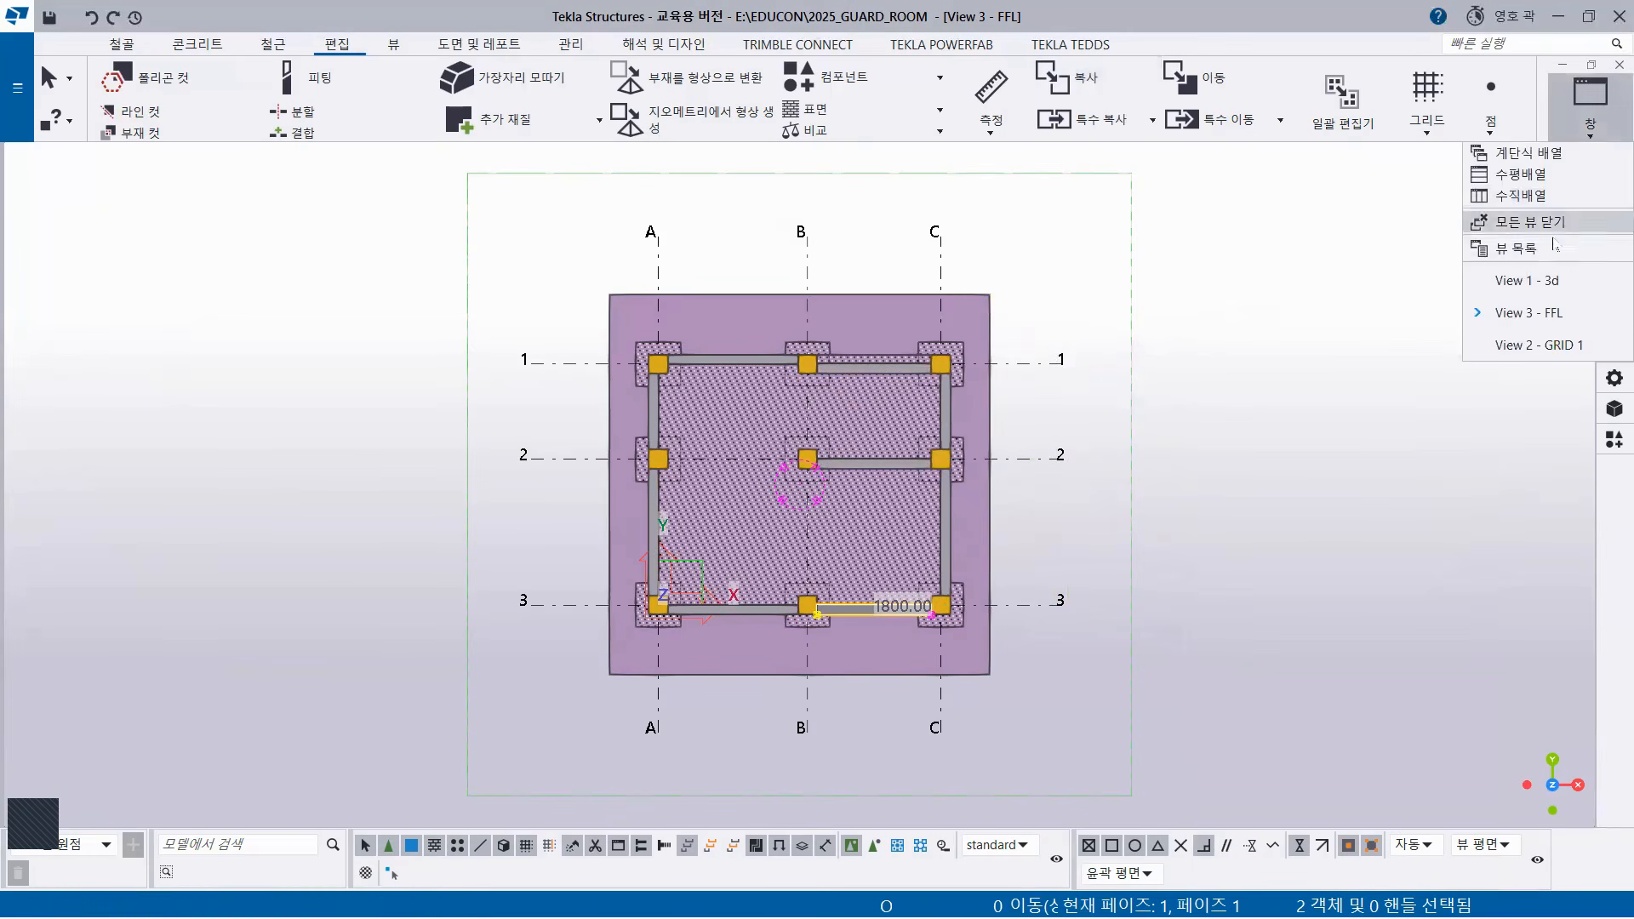
pyautogui.click(1520, 279)
pyautogui.scroll(5, 875, 557)
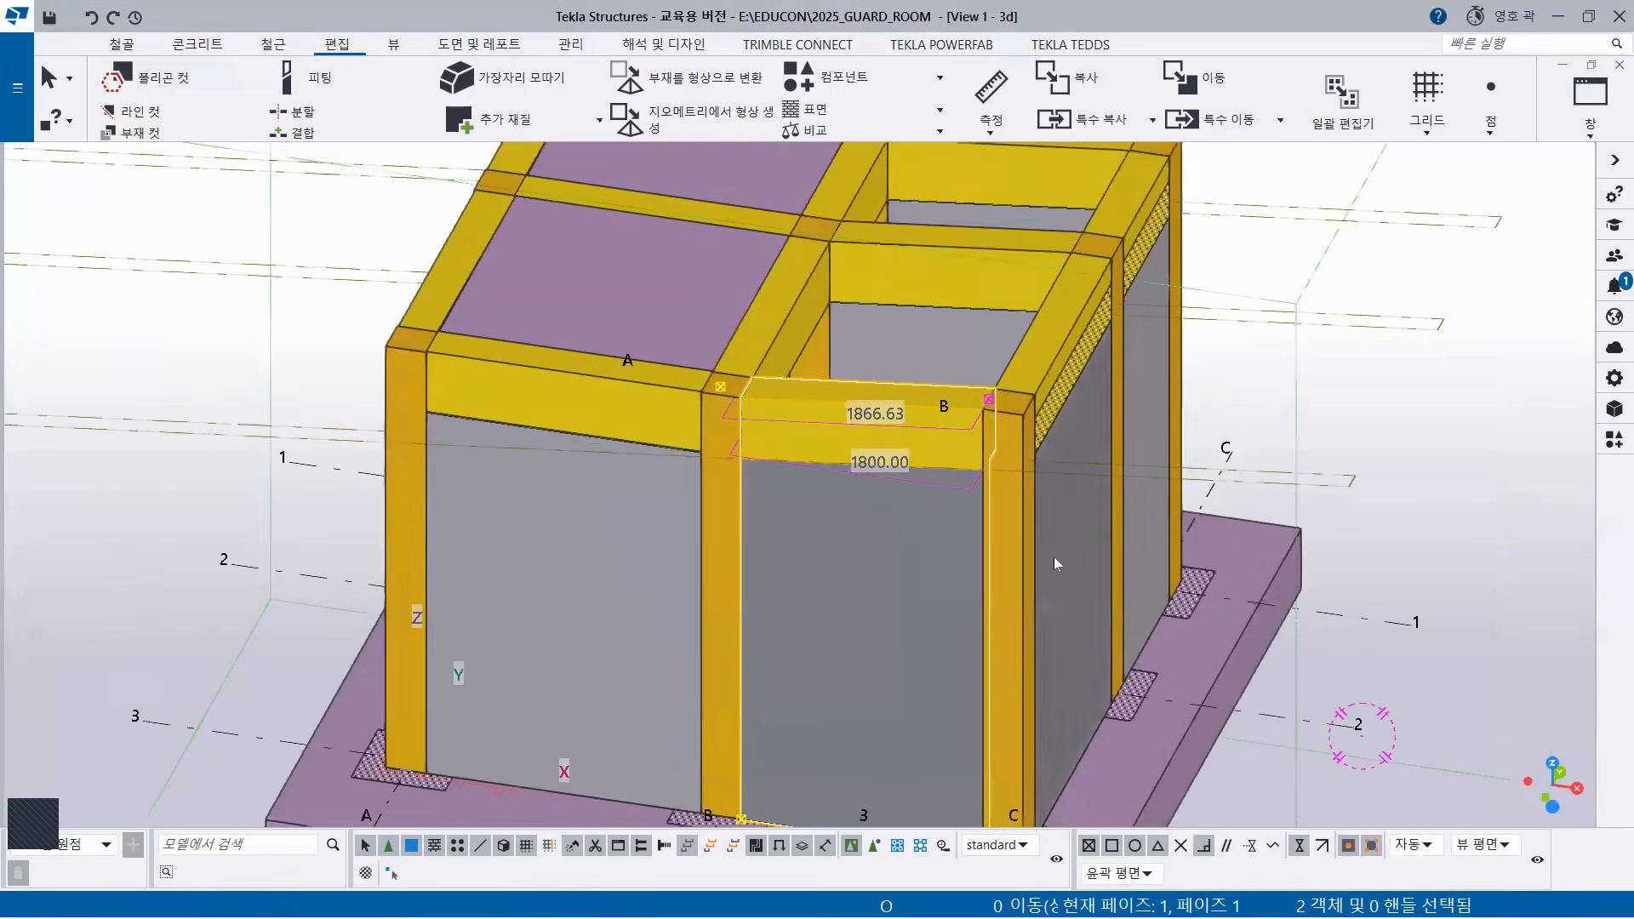
# Open the GRID C elevation view from the 3D model and close the view list.
pyautogui.keyDown('ctrl'); pyautogui.moveTo(1054, 558); pyautogui.dragTo(1234, 593, button='middle'); pyautogui.keyUp('ctrl')
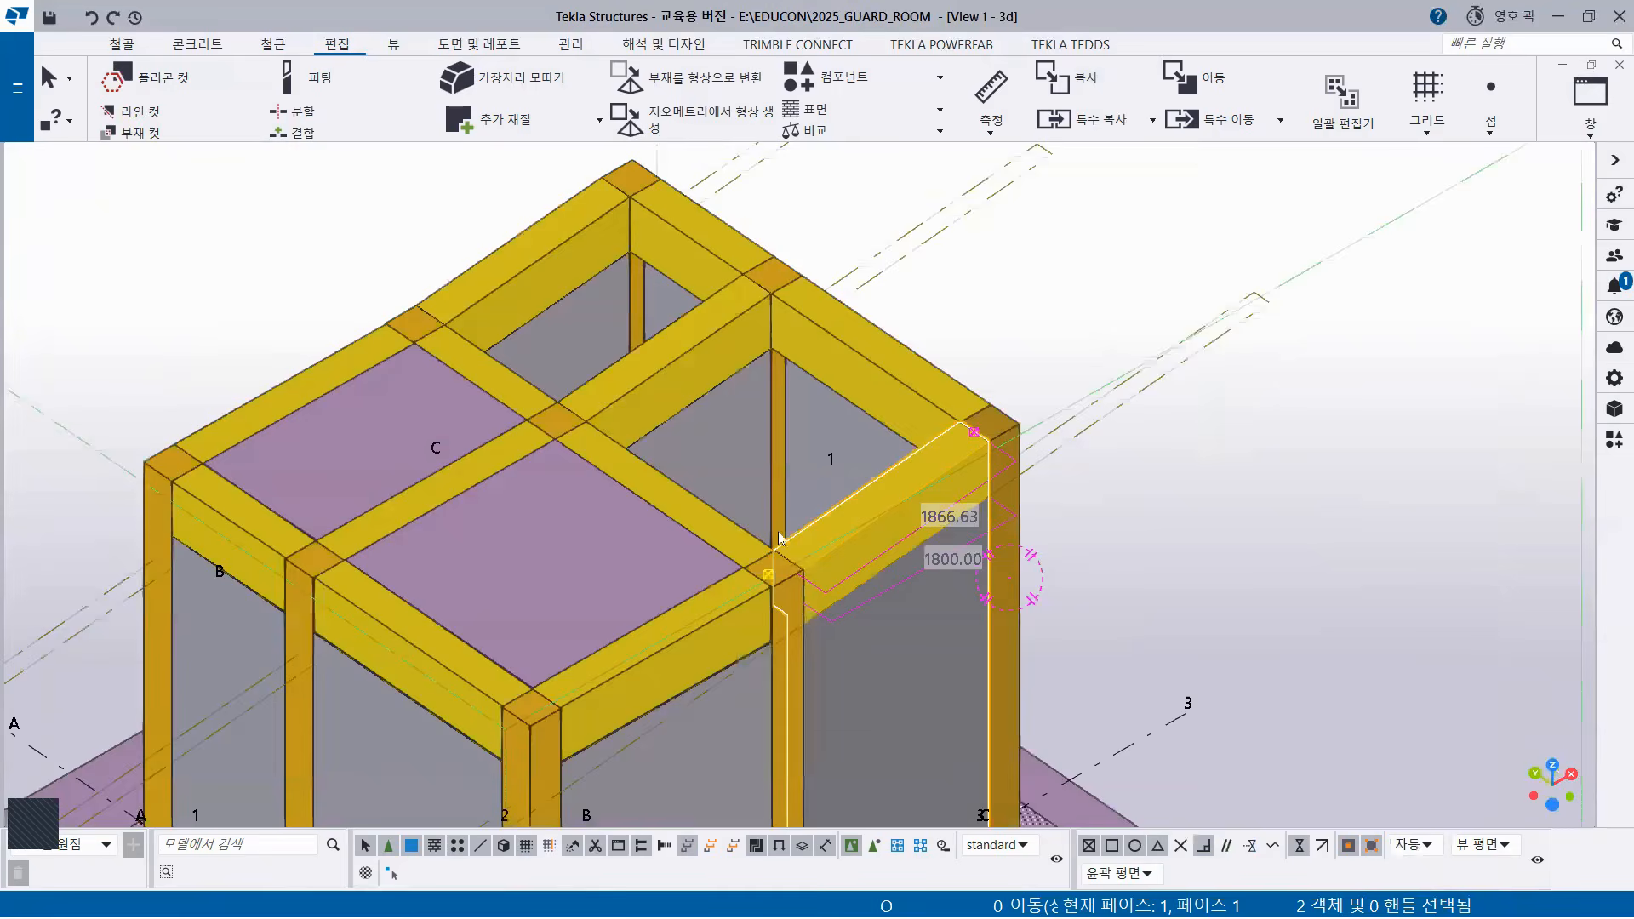
pyautogui.keyDown('ctrl'); pyautogui.moveTo(778, 535); pyautogui.dragTo(831, 443, button='middle'); pyautogui.keyUp('ctrl')
pyautogui.moveTo(636, 496); pyautogui.dragTo(375, 375, button='middle')
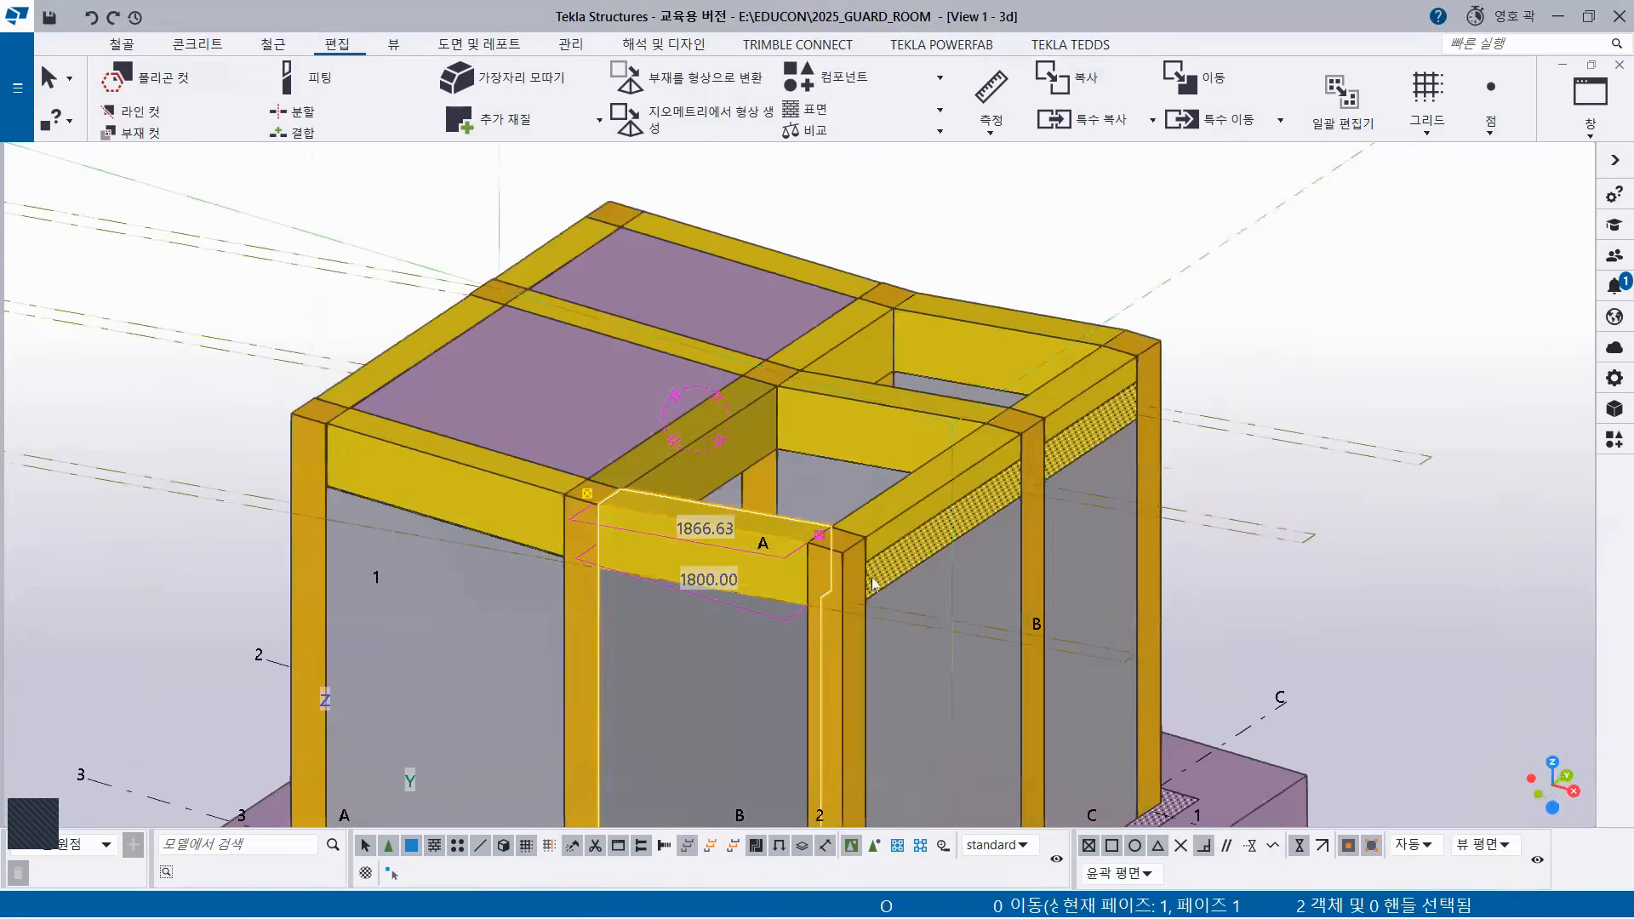
pyautogui.scroll(-1, 947, 465)
pyautogui.scroll(-1, 964, 530)
pyautogui.scroll(-3, 1209, 561)
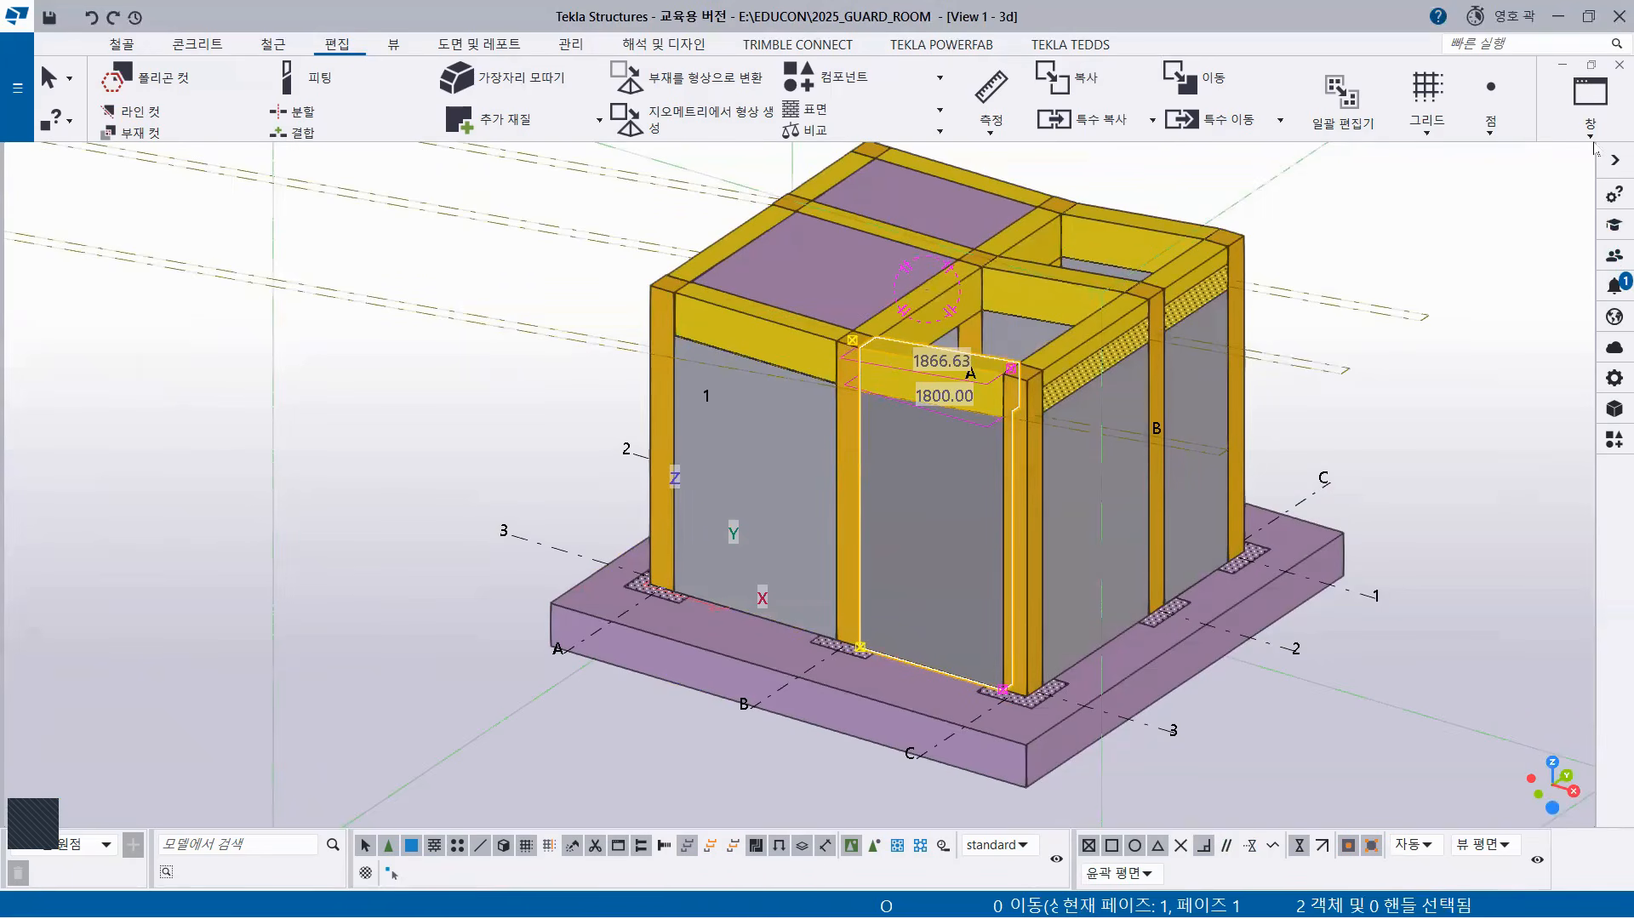
pyautogui.click(1590, 96)
pyautogui.click(1524, 249)
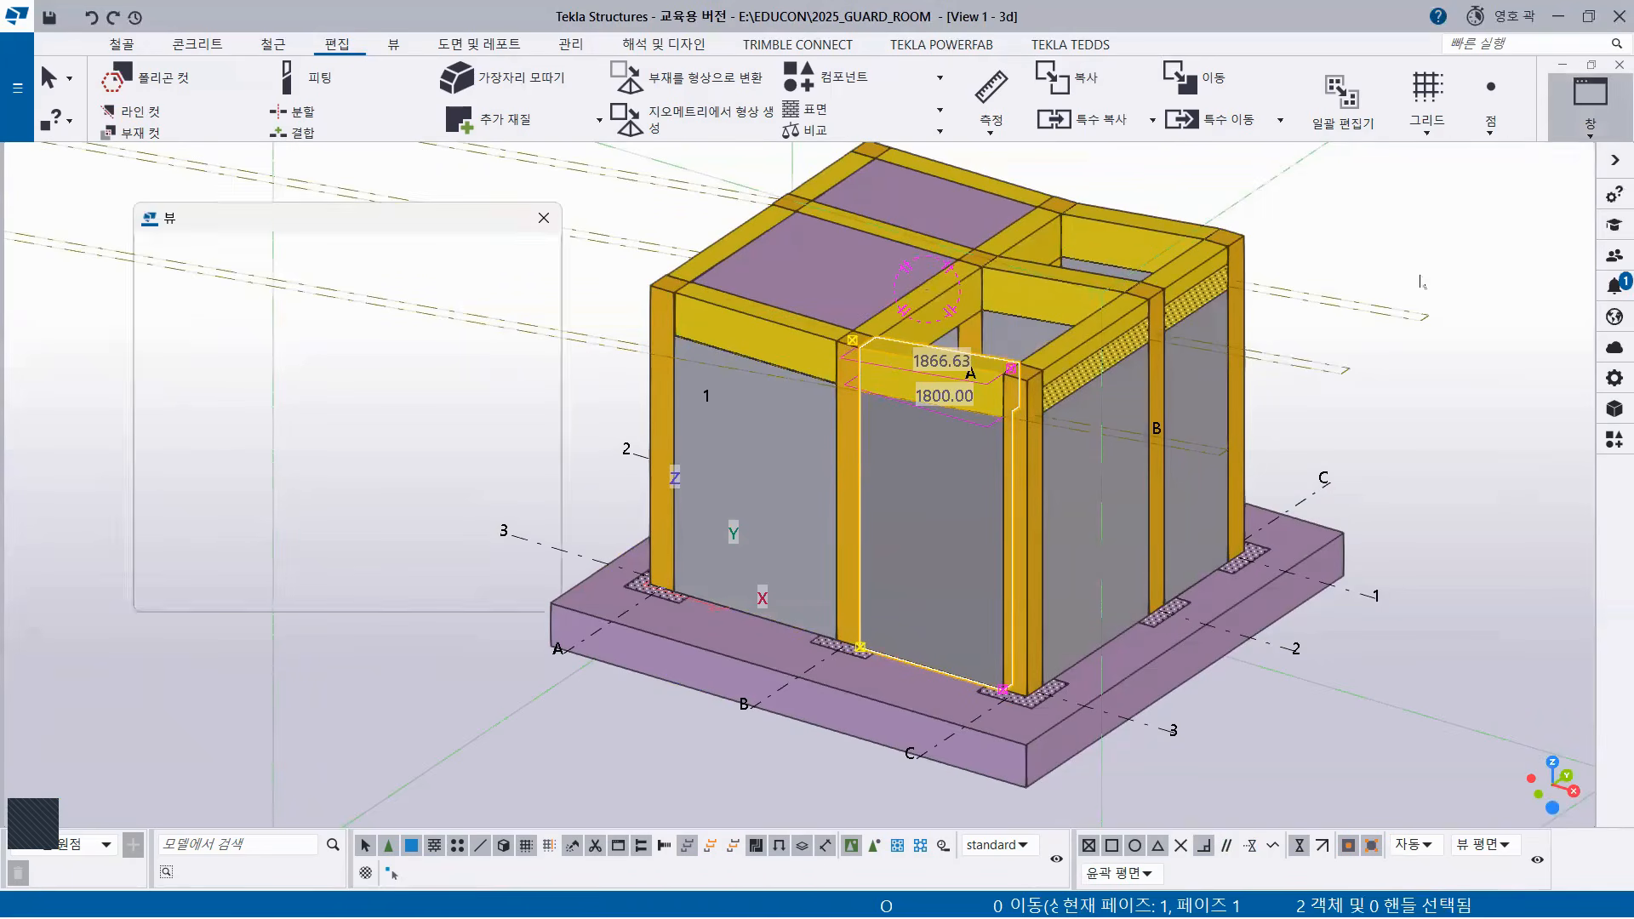
pyautogui.doubleClick(181, 411)
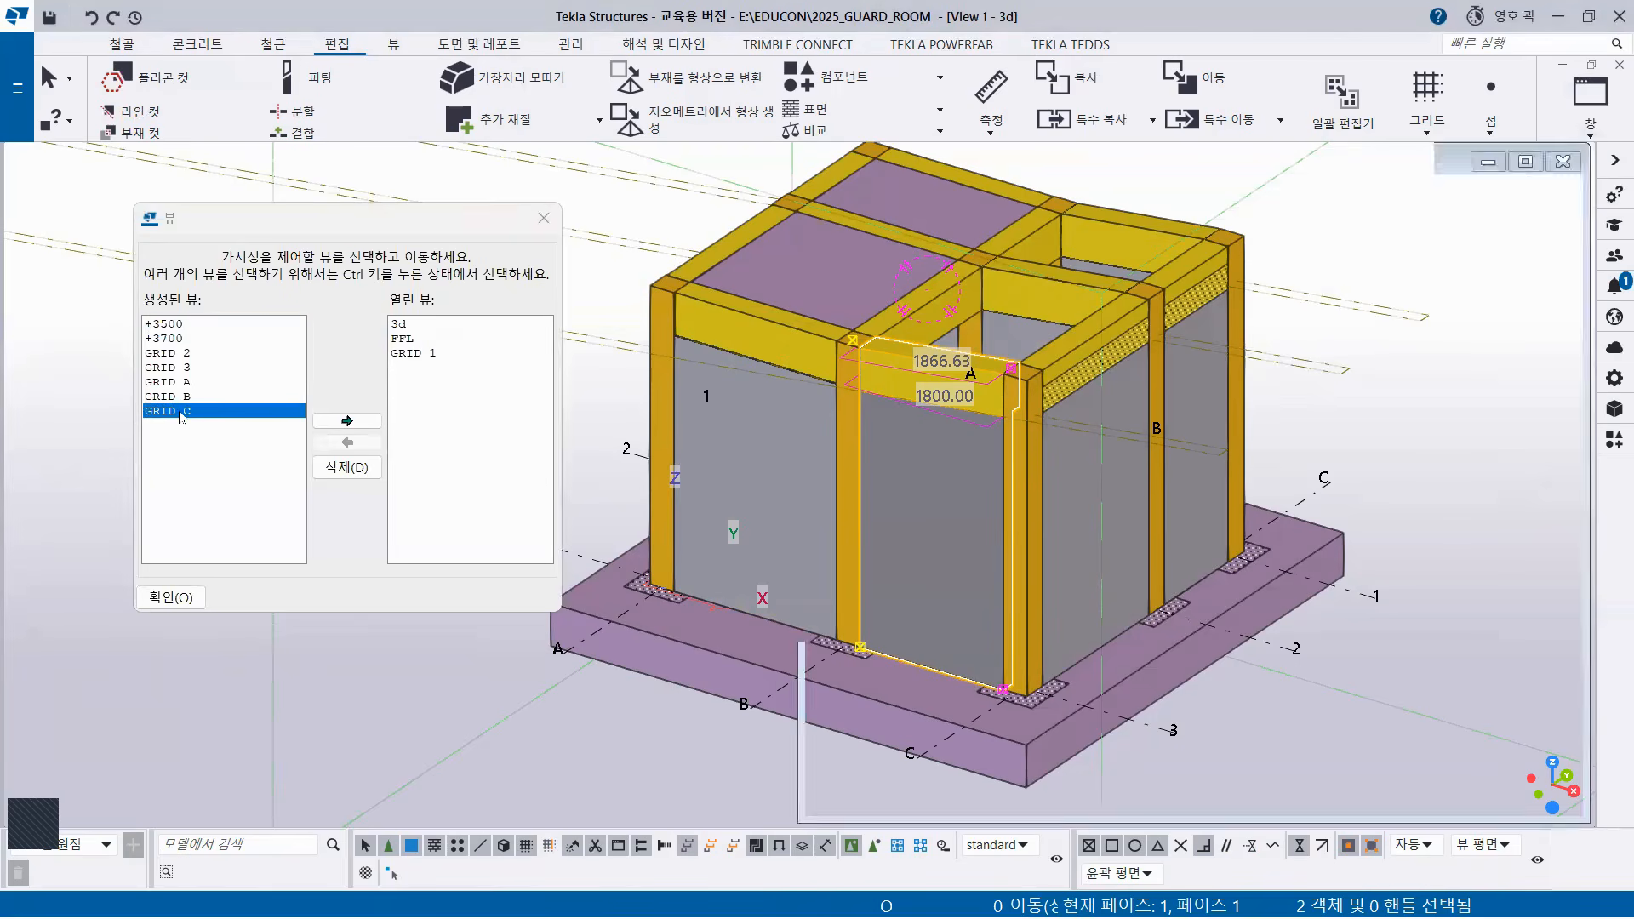
pyautogui.click(544, 218)
# Line-cut the grid C wall between grids 2 and 1 along the beam underside, removing the part above.
pyautogui.scroll(3, 763, 566)
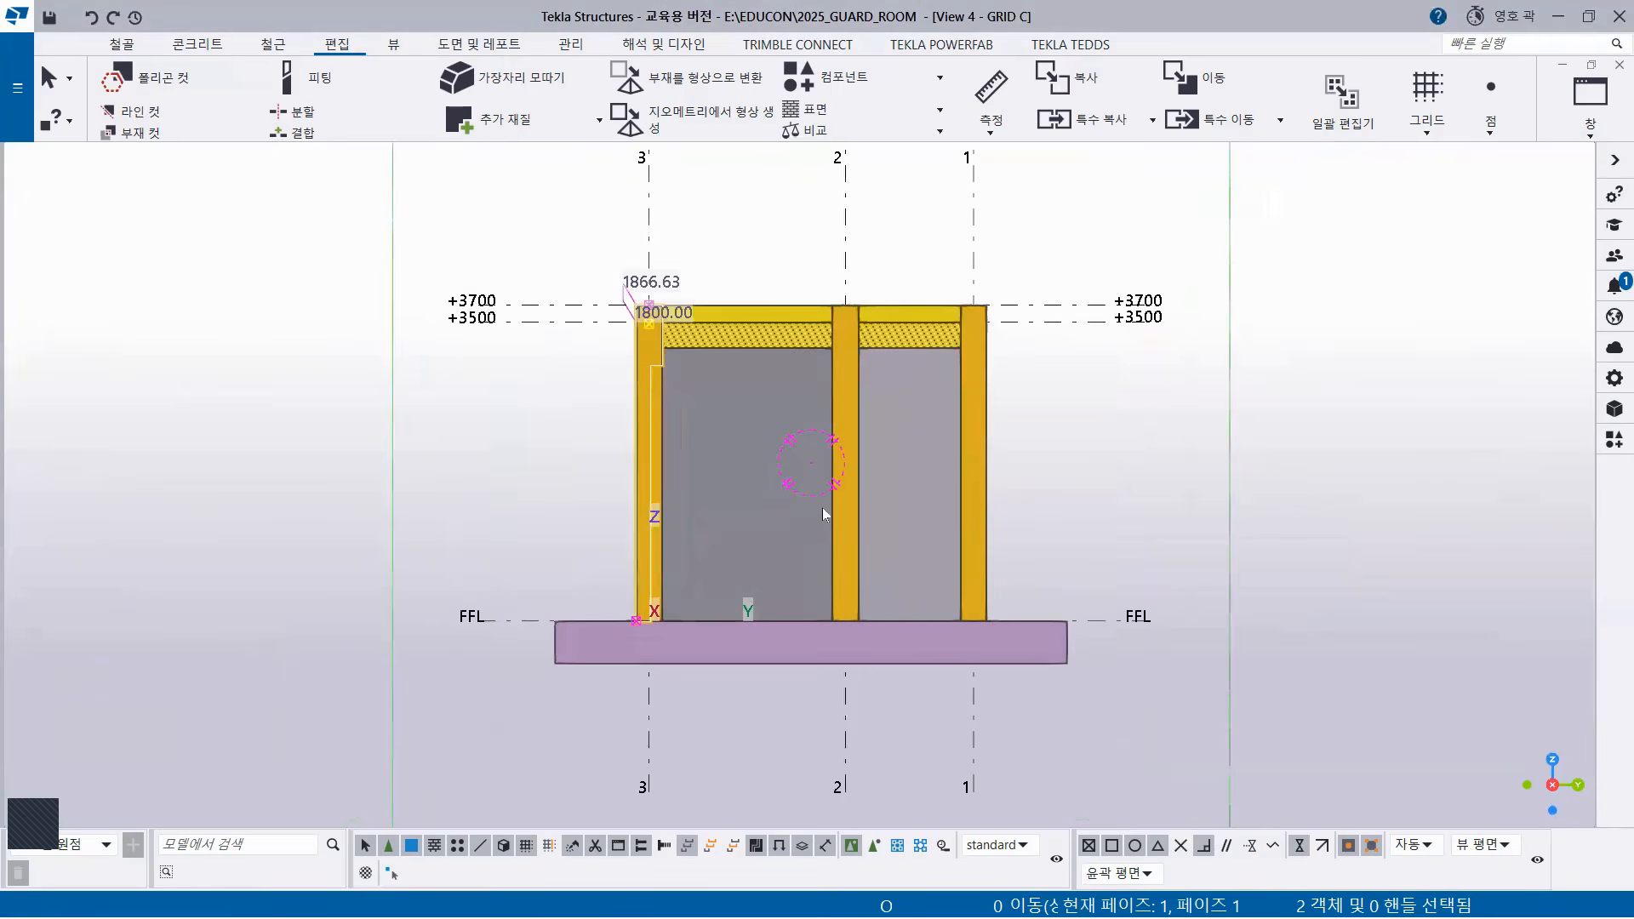
pyautogui.moveTo(810, 516); pyautogui.dragTo(642, 562, button='middle')
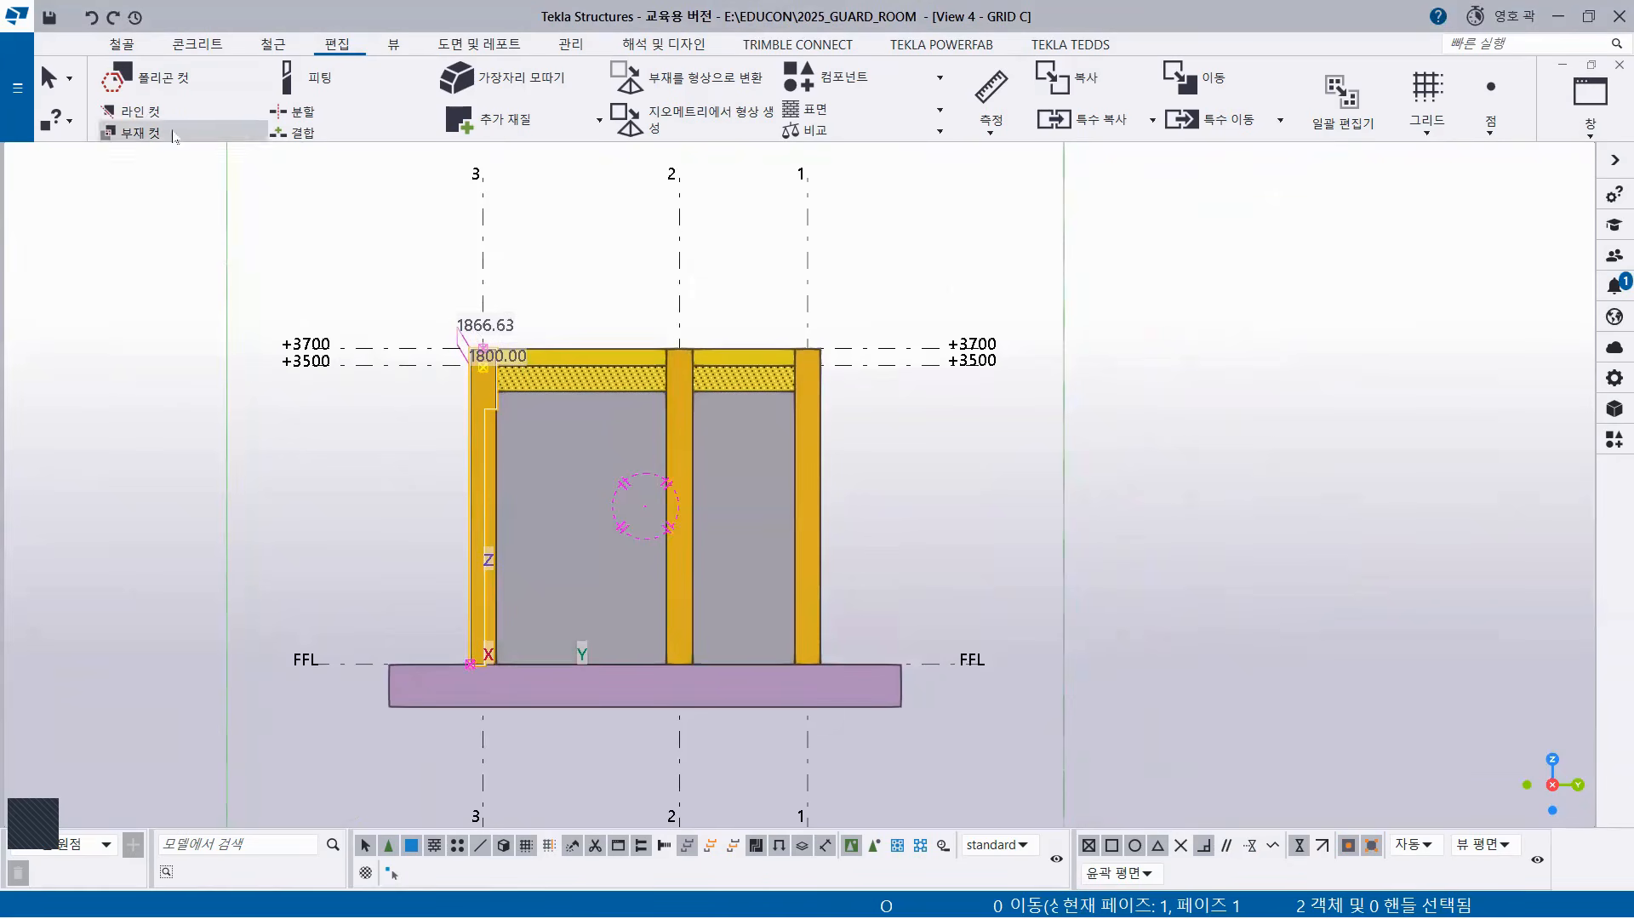
pyautogui.click(132, 111)
pyautogui.click(729, 479)
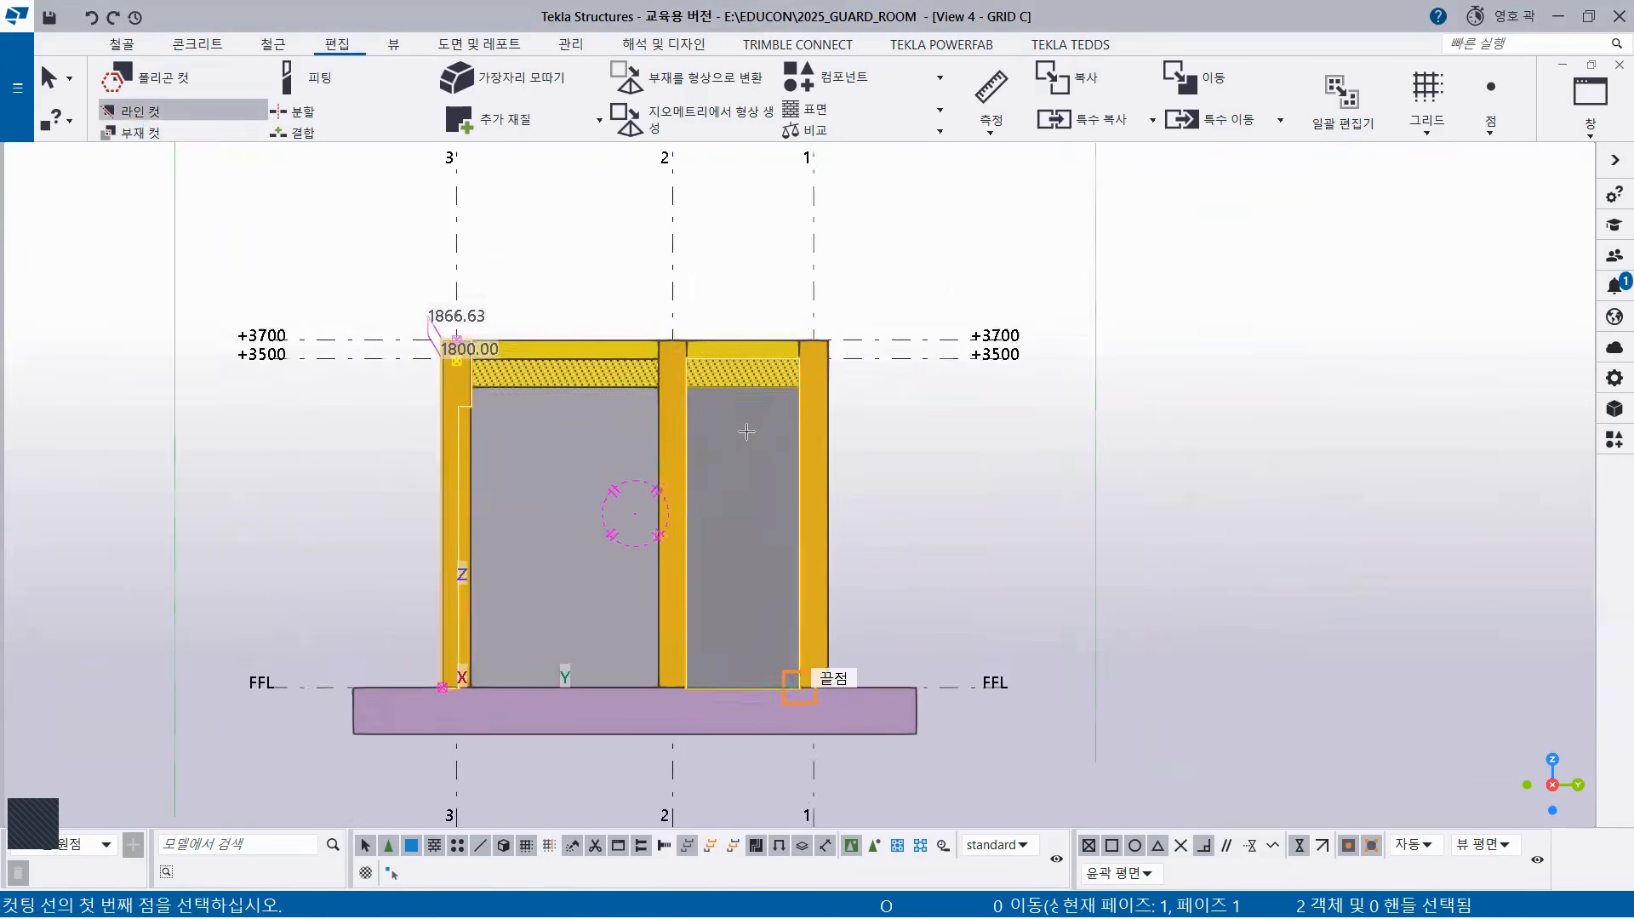
pyautogui.scroll(3, 749, 429)
pyautogui.click(712, 351)
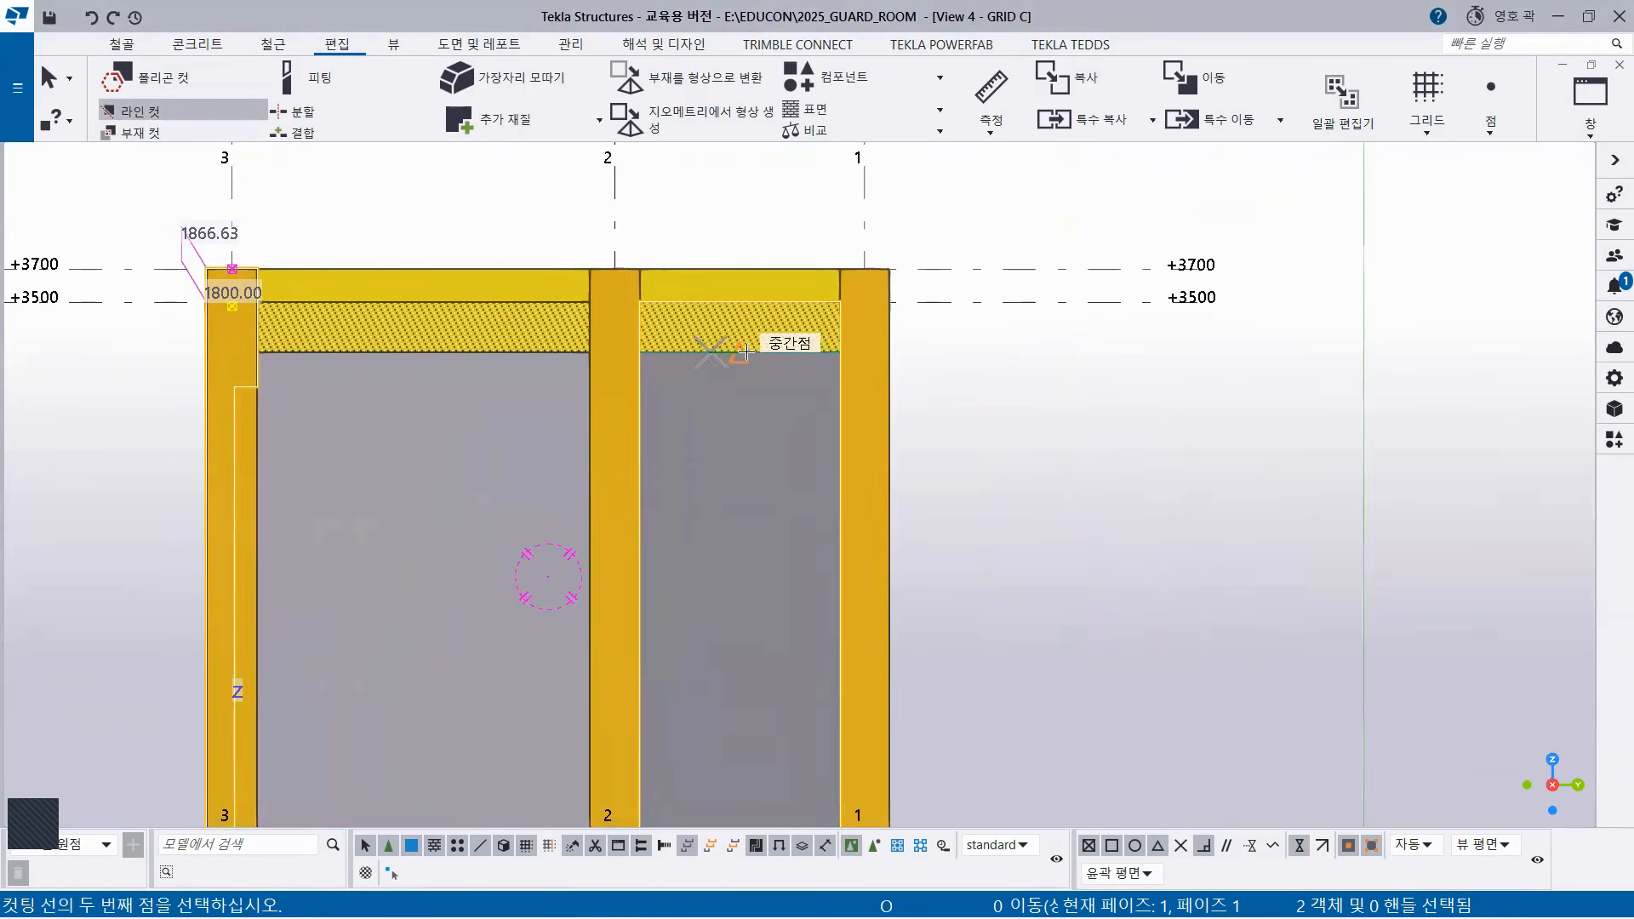
pyautogui.click(744, 351)
pyautogui.click(757, 241)
# Line-cut the grid C wall between grids 3 and 2 along the beam underside and end the command.
pyautogui.click(404, 460)
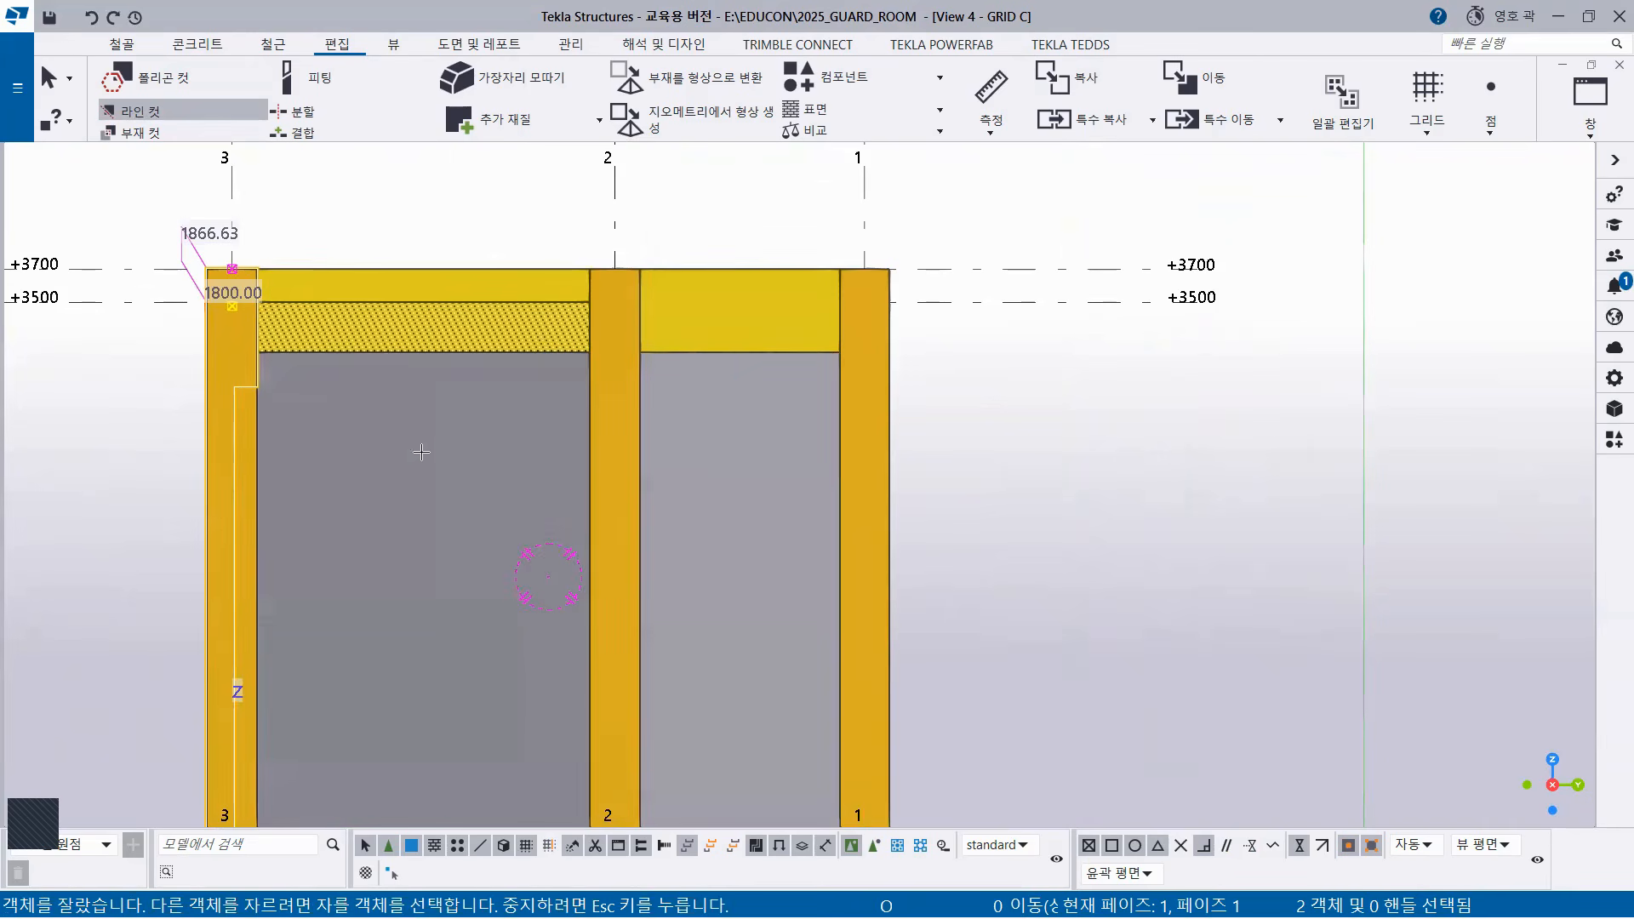
pyautogui.click(377, 353)
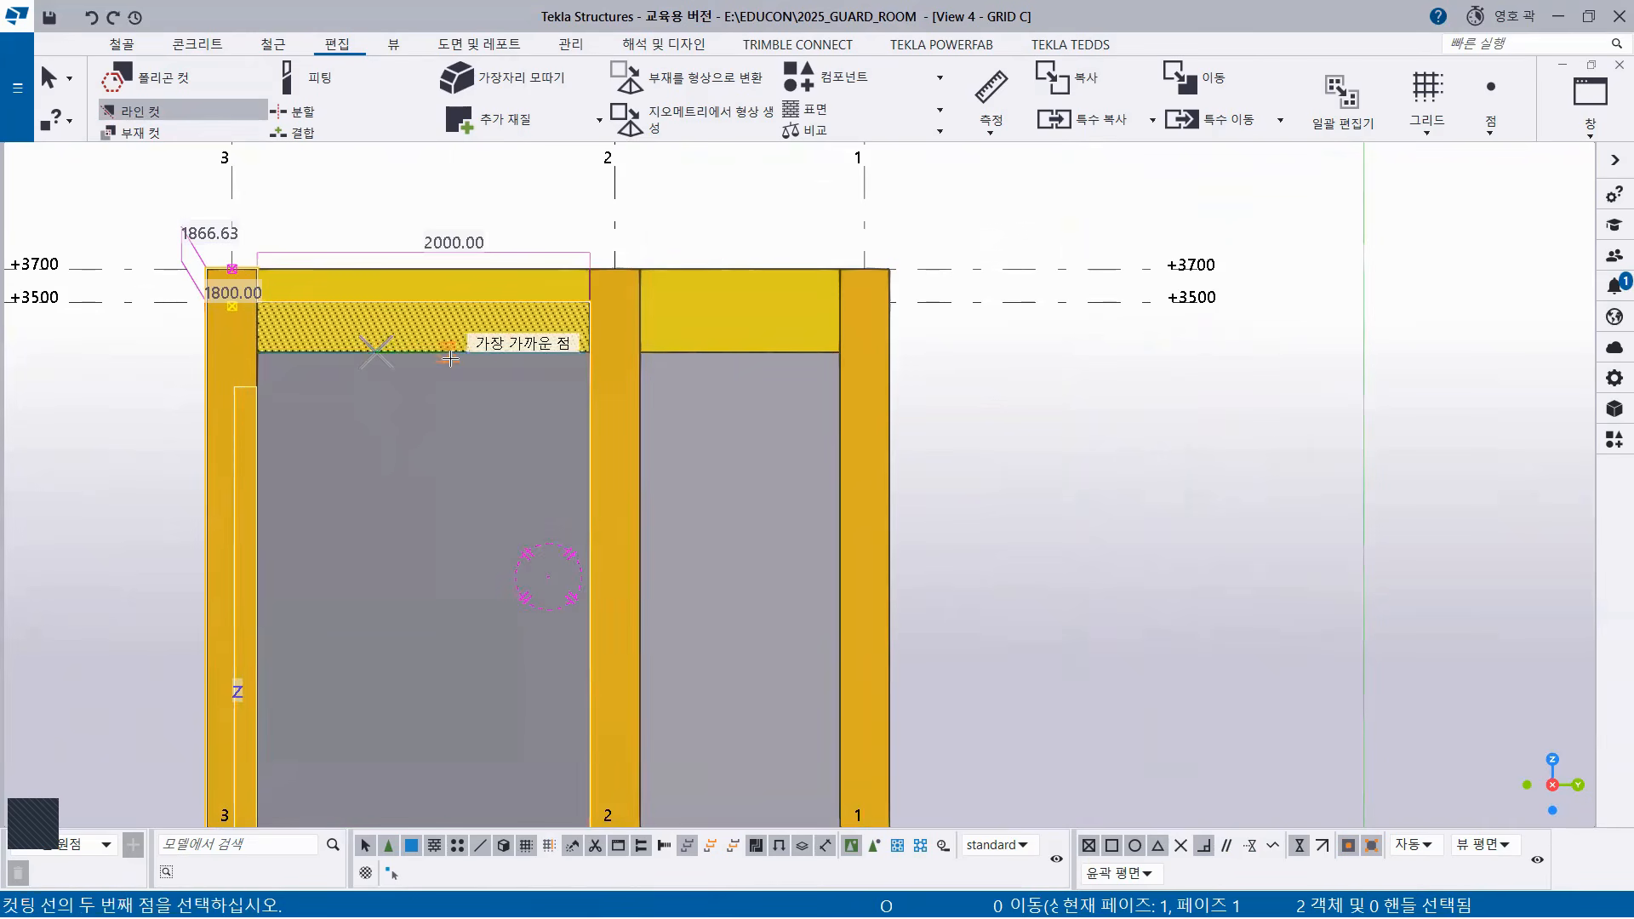
pyautogui.click(452, 351)
pyautogui.rightClick(397, 202)
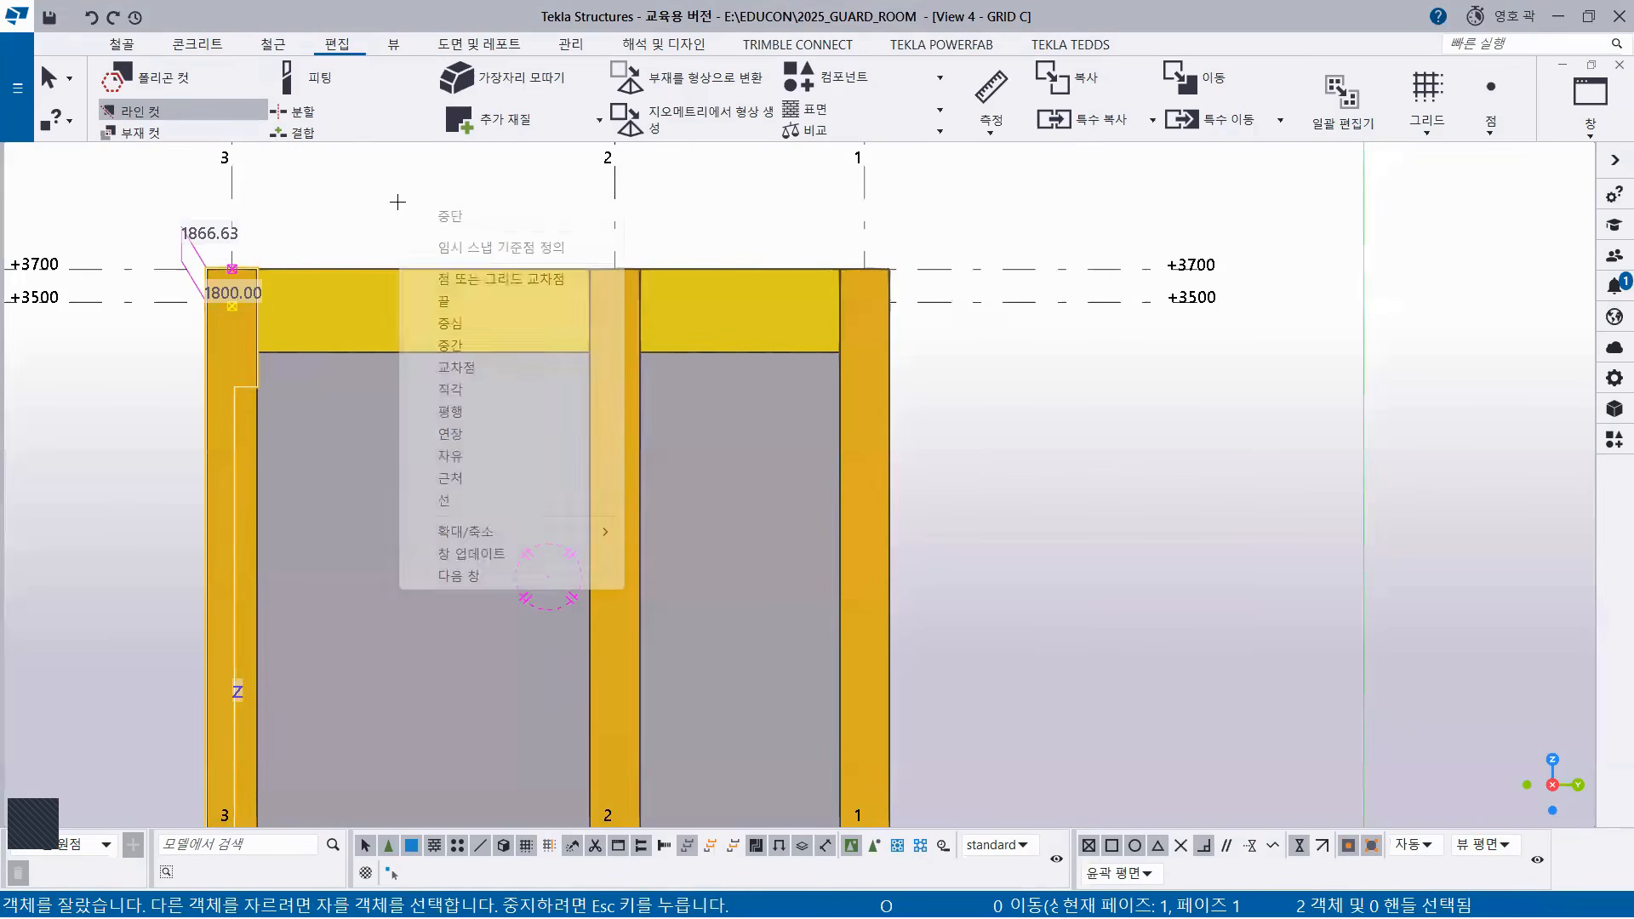
pyautogui.click(436, 208)
pyautogui.scroll(-2, 504, 652)
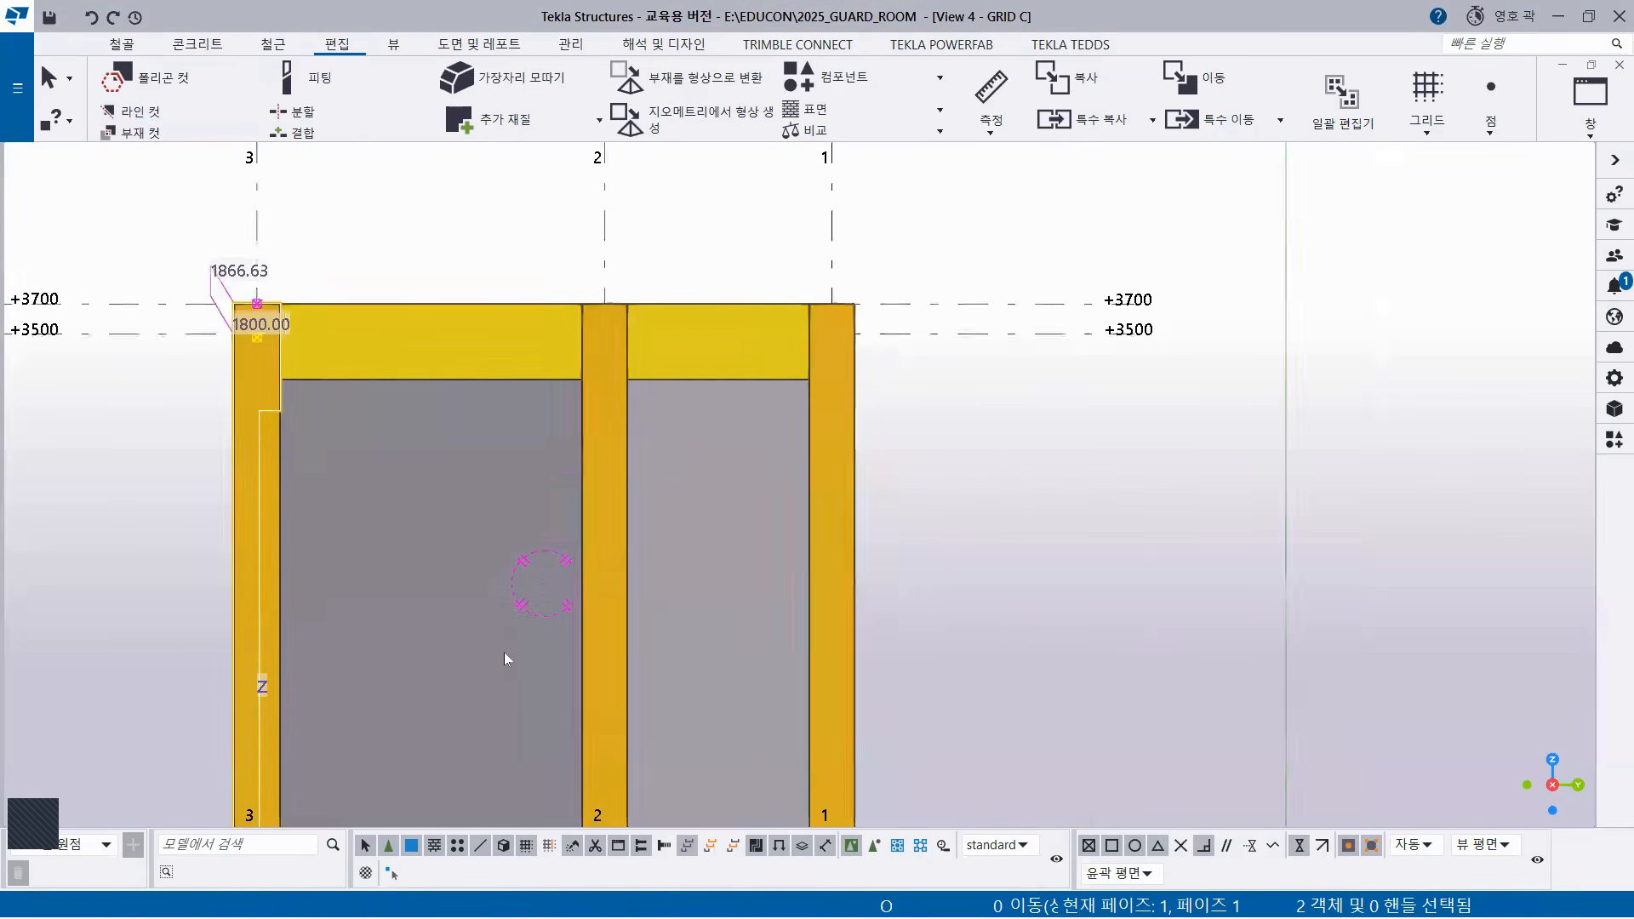
# Return to the 3D view, clear the selection and examine the trimmed walls from several sides.
pyautogui.click(1592, 120)
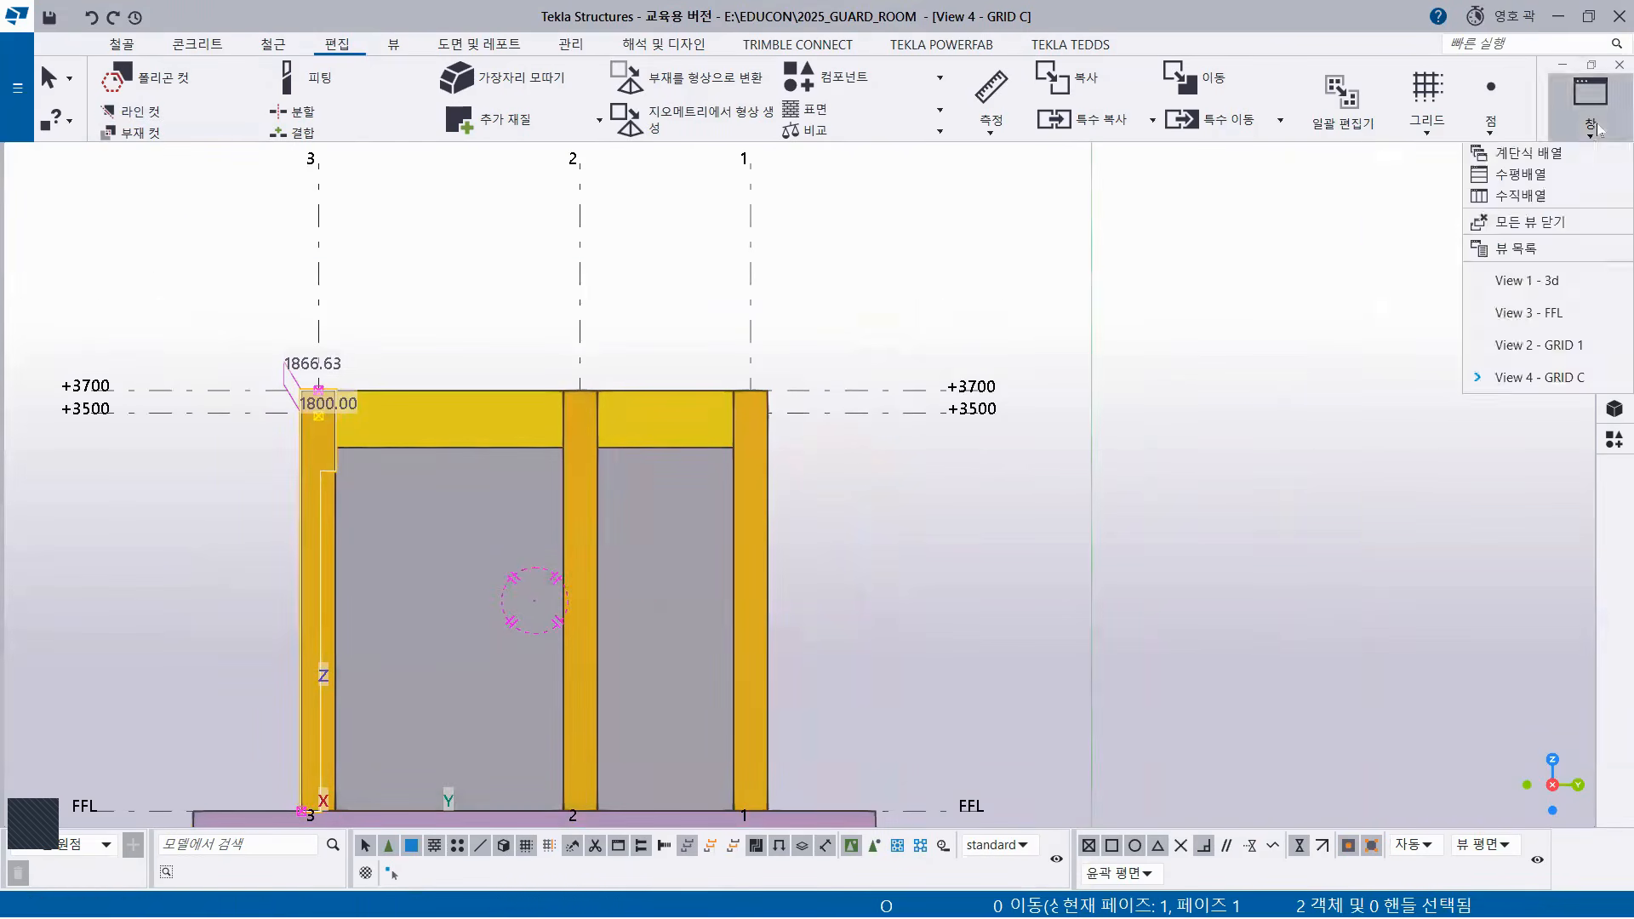
pyautogui.click(1551, 282)
pyautogui.moveTo(897, 553); pyautogui.dragTo(776, 628, button='middle')
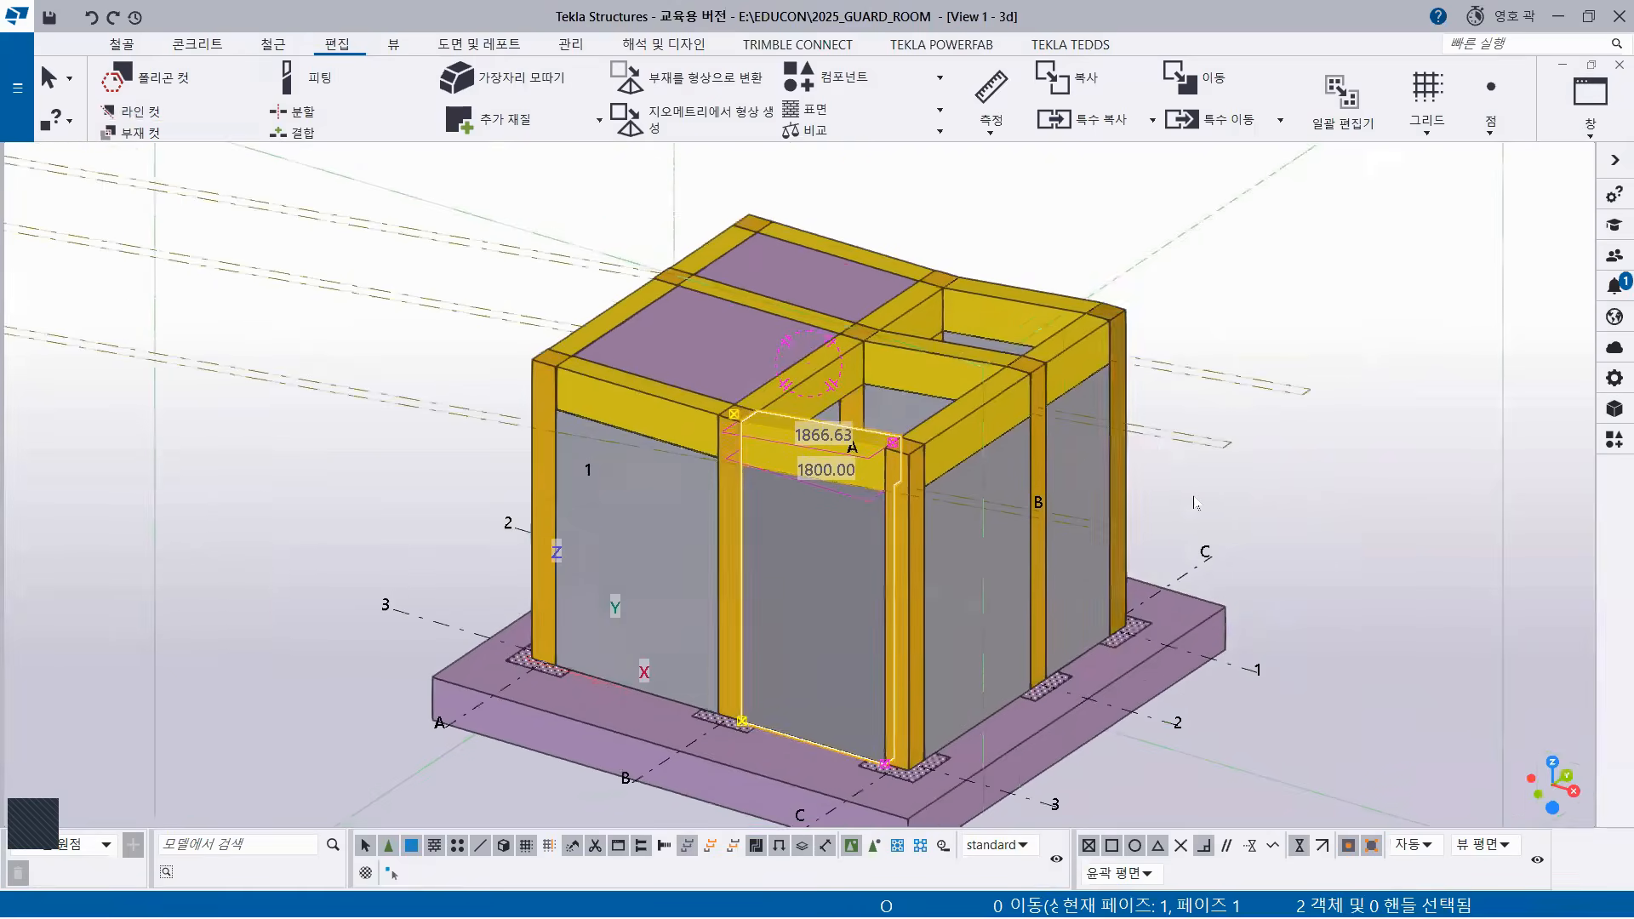
pyautogui.click(1268, 508)
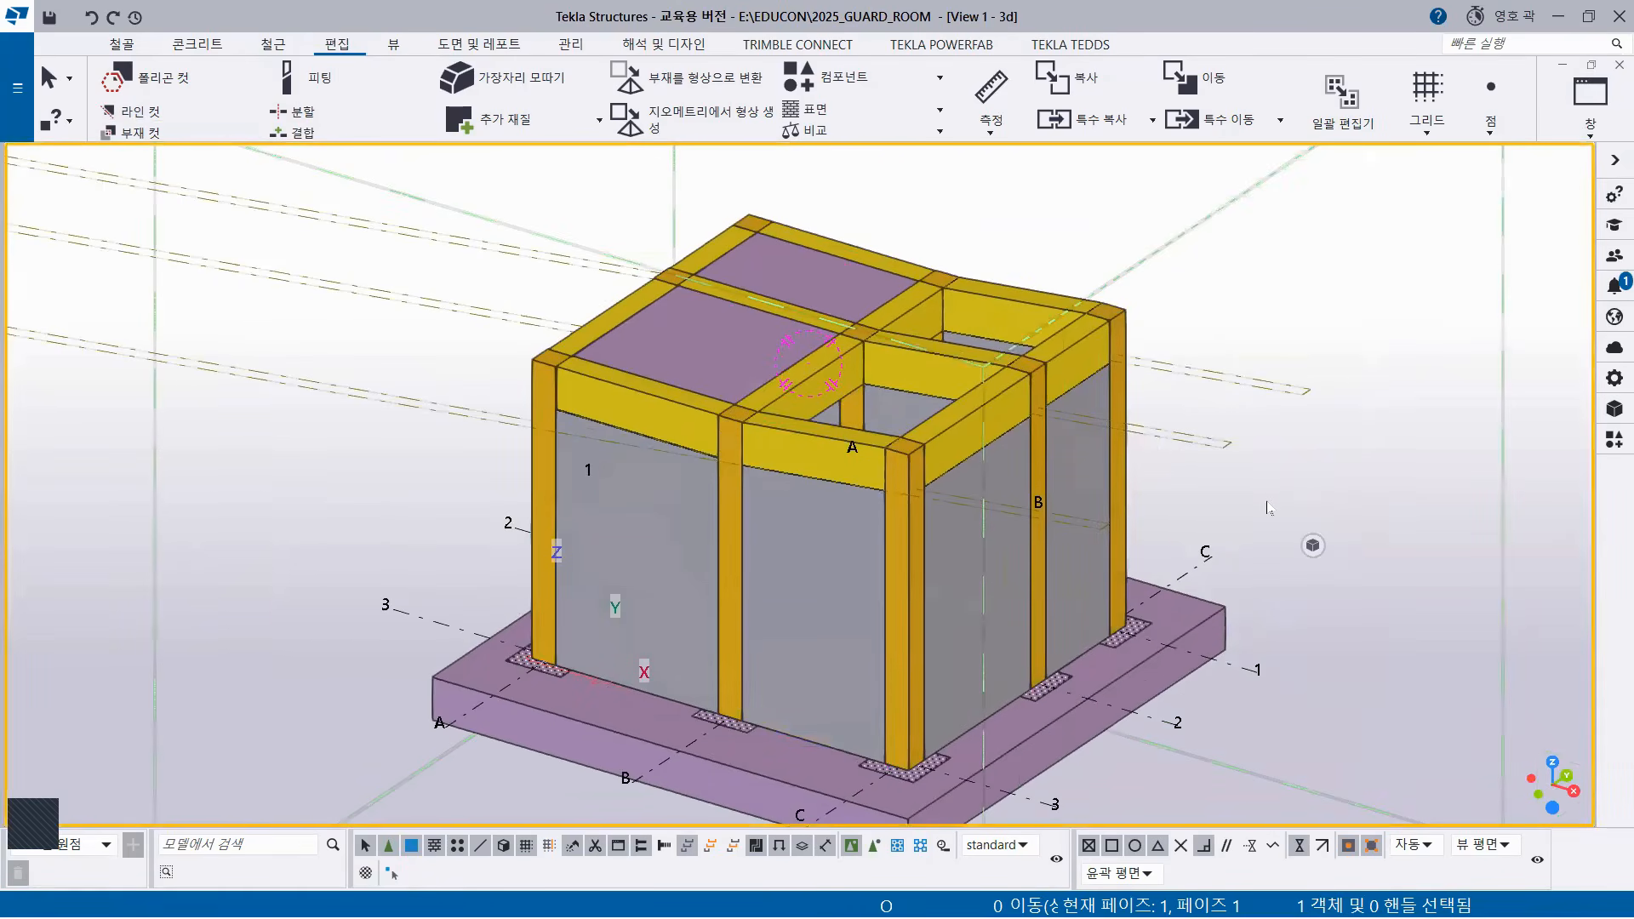
pyautogui.keyDown('ctrl'); pyautogui.moveTo(774, 596); pyautogui.dragTo(945, 619, button='middle'); pyautogui.keyUp('ctrl')
pyautogui.moveTo(1091, 475); pyautogui.dragTo(1282, 363, button='middle')
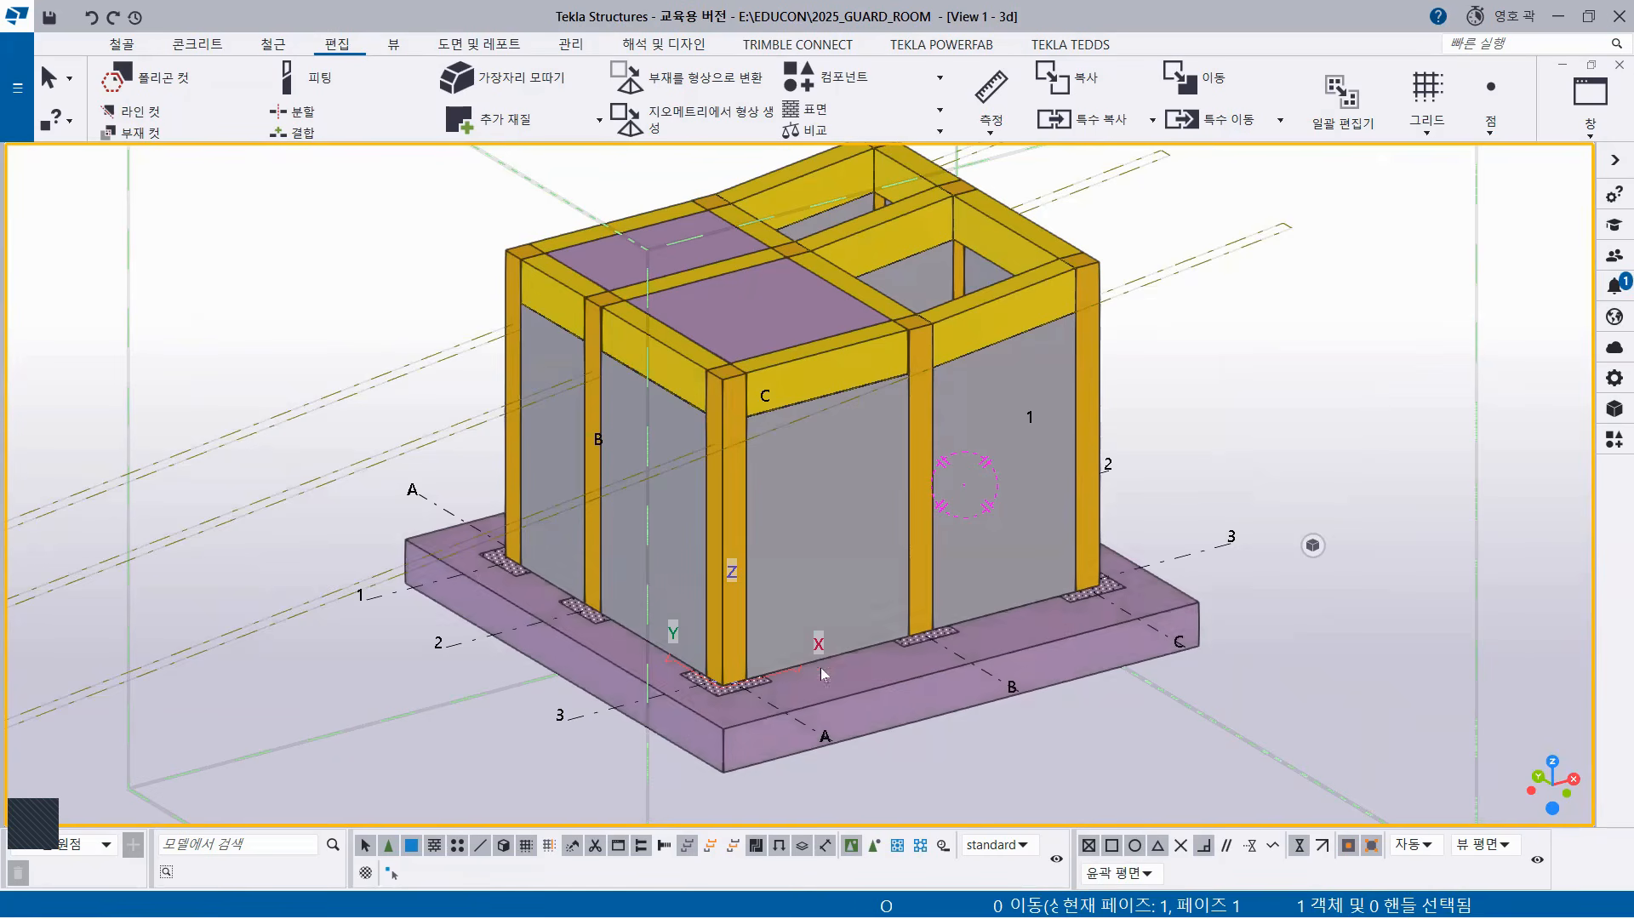
pyautogui.moveTo(865, 672)
pyautogui.mouseDown(button='middle')
pyautogui.moveTo(877, 704)
pyautogui.moveTo(912, 698)
pyautogui.moveTo(892, 679)
pyautogui.mouseUp(button='middle')
pyautogui.keyDown('ctrl'); pyautogui.moveTo(855, 614); pyautogui.dragTo(822, 600, button='middle'); pyautogui.keyUp('ctrl')
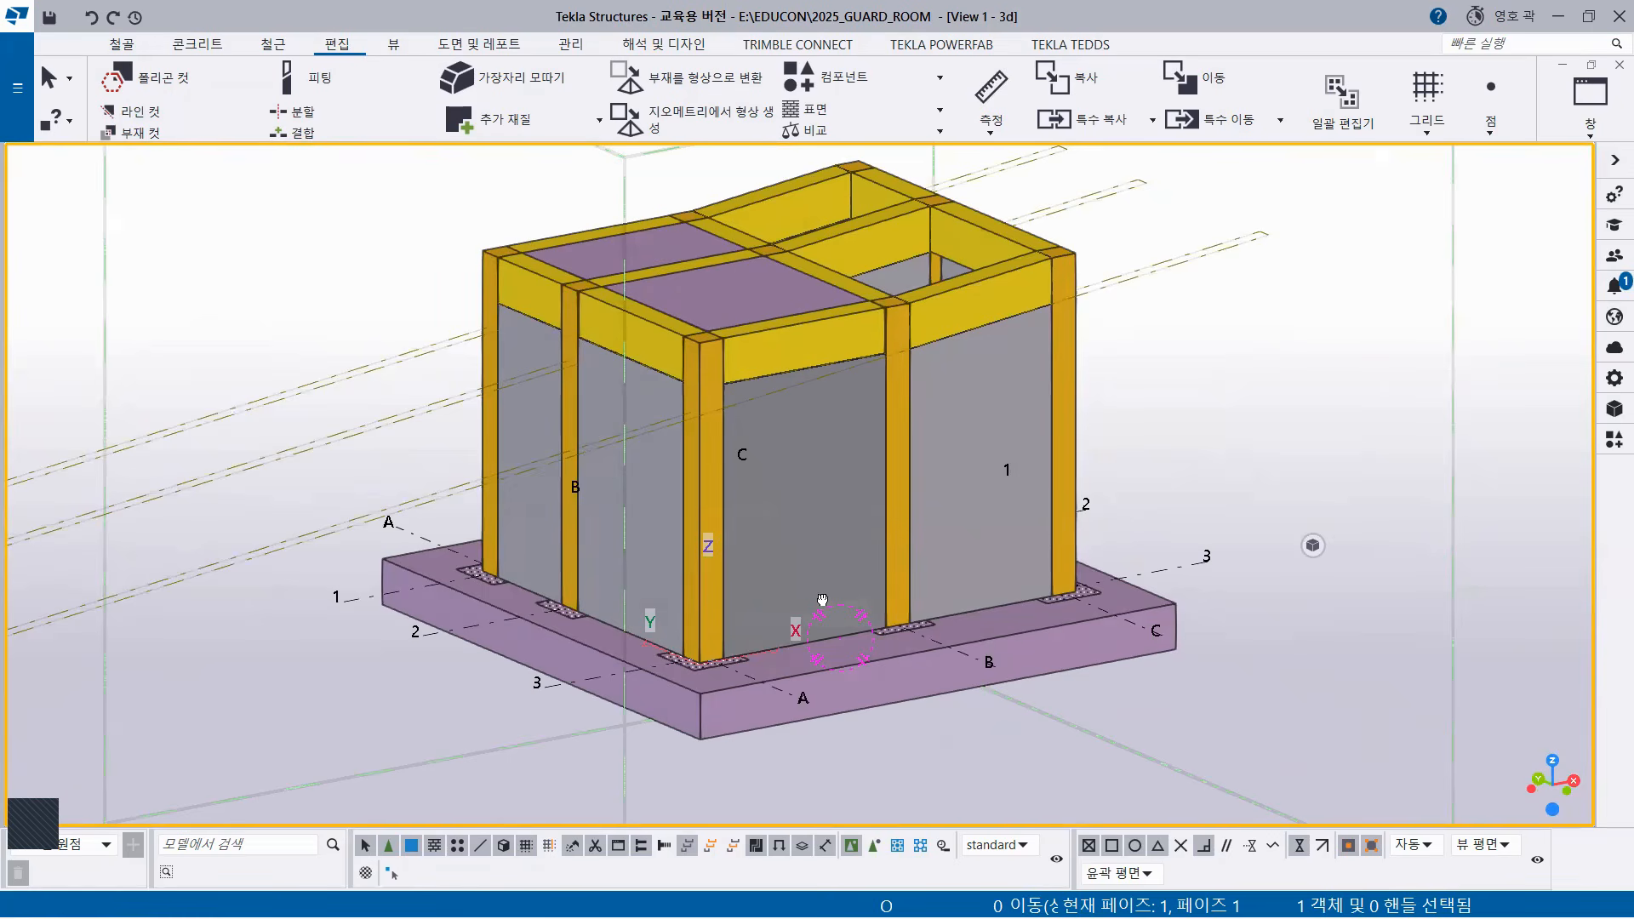
pyautogui.moveTo(822, 600)
pyautogui.keyDown('ctrl'); pyautogui.mouseDown(button='middle')
pyautogui.moveTo(797, 429)
pyautogui.moveTo(809, 395)
pyautogui.moveTo(793, 571)
pyautogui.moveTo(821, 602)
pyautogui.moveTo(815, 570)
pyautogui.moveTo(828, 602)
pyautogui.mouseUp(button='middle'); pyautogui.keyUp('ctrl')
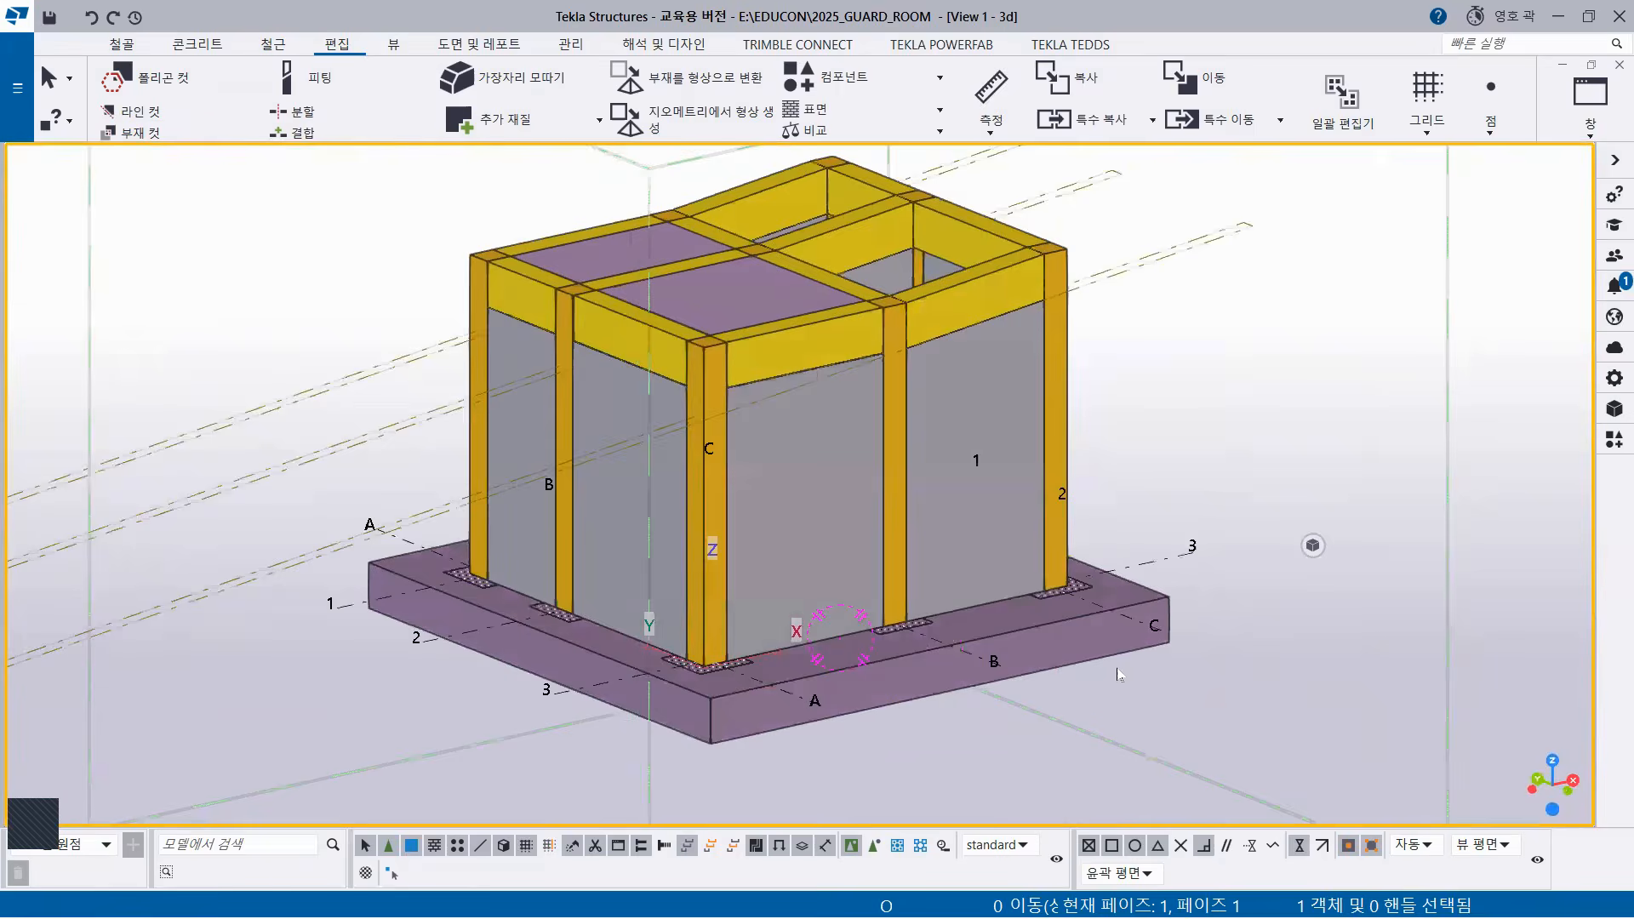
# Set the thickness of the base slab FS1 to 200, apply the change and deselect the slab.
pyautogui.click(1091, 628)
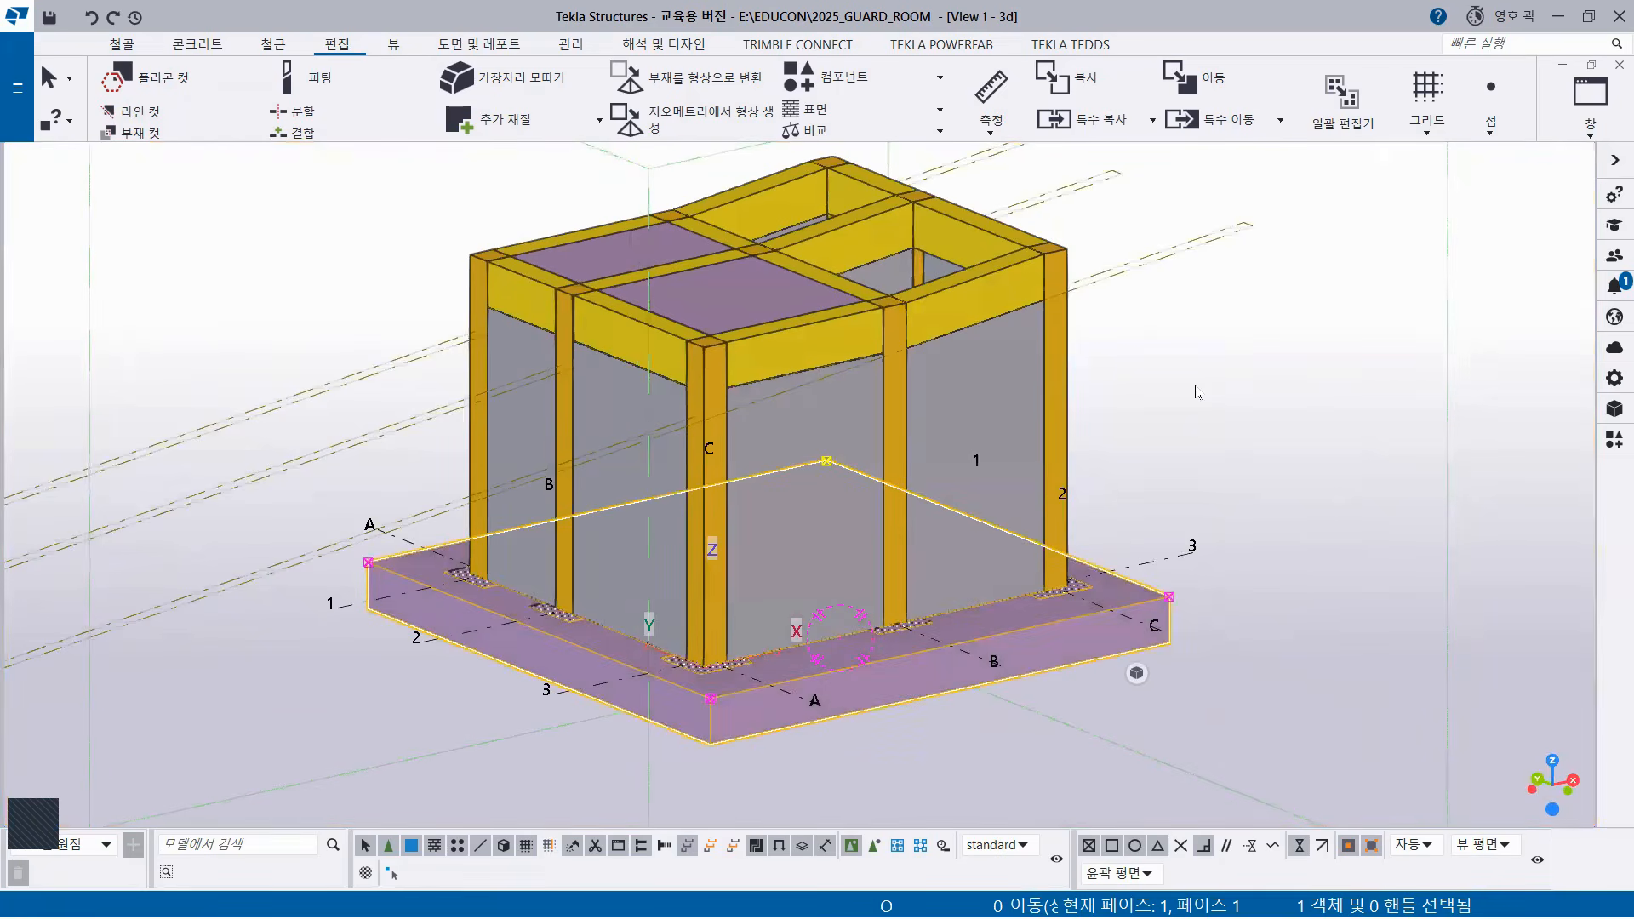
pyautogui.doubleClick(1080, 656)
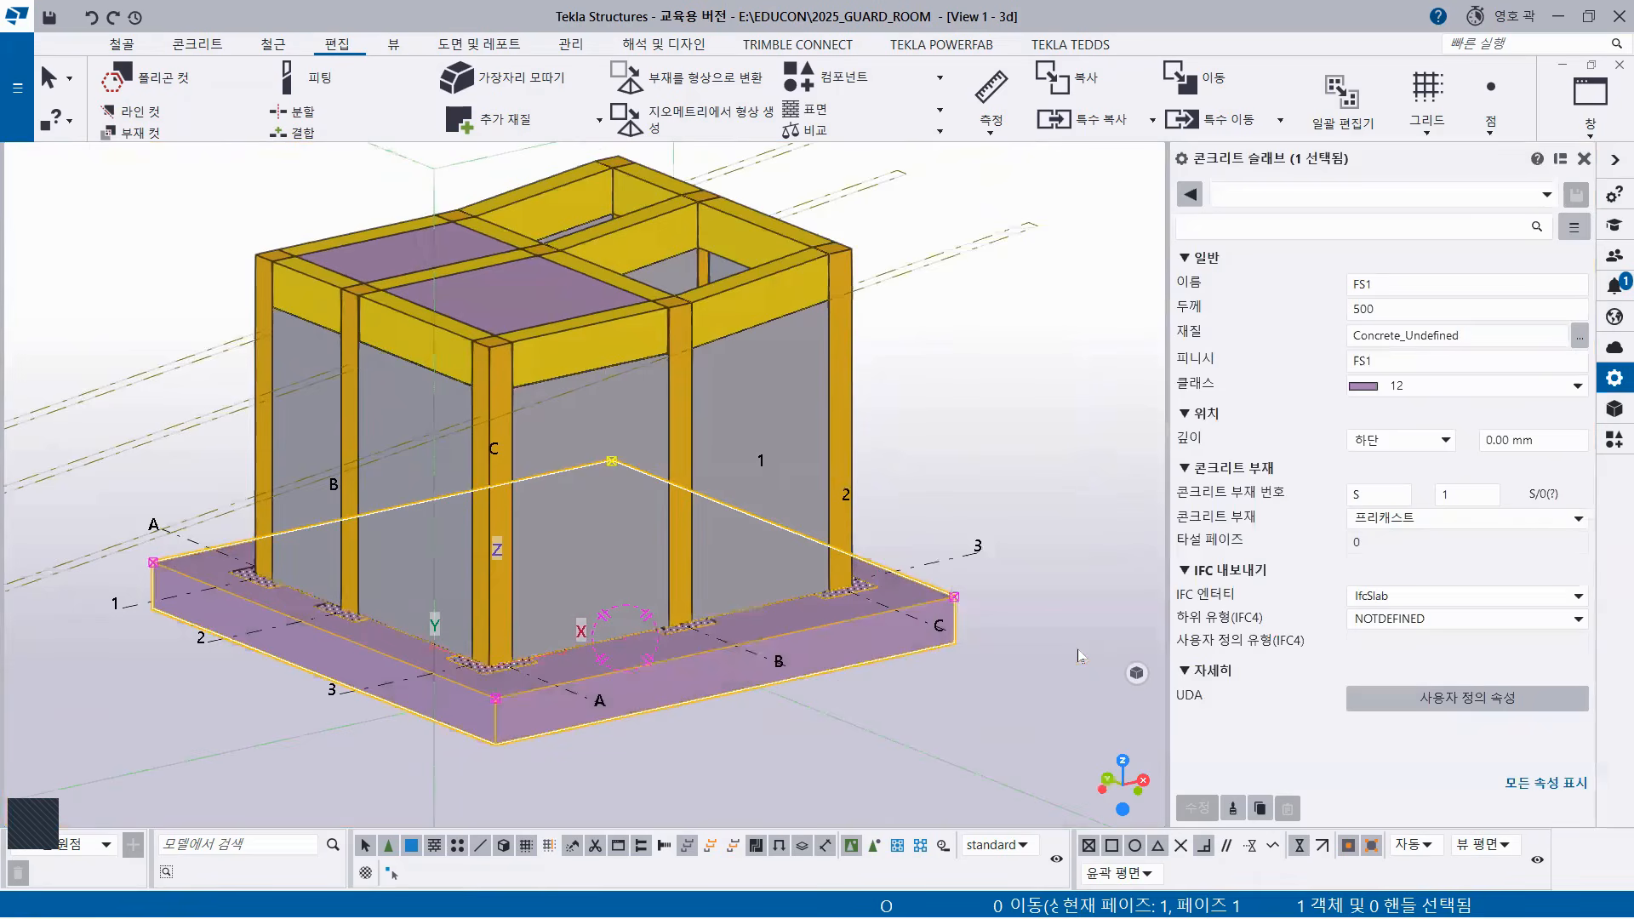
pyautogui.doubleClick(1386, 311)
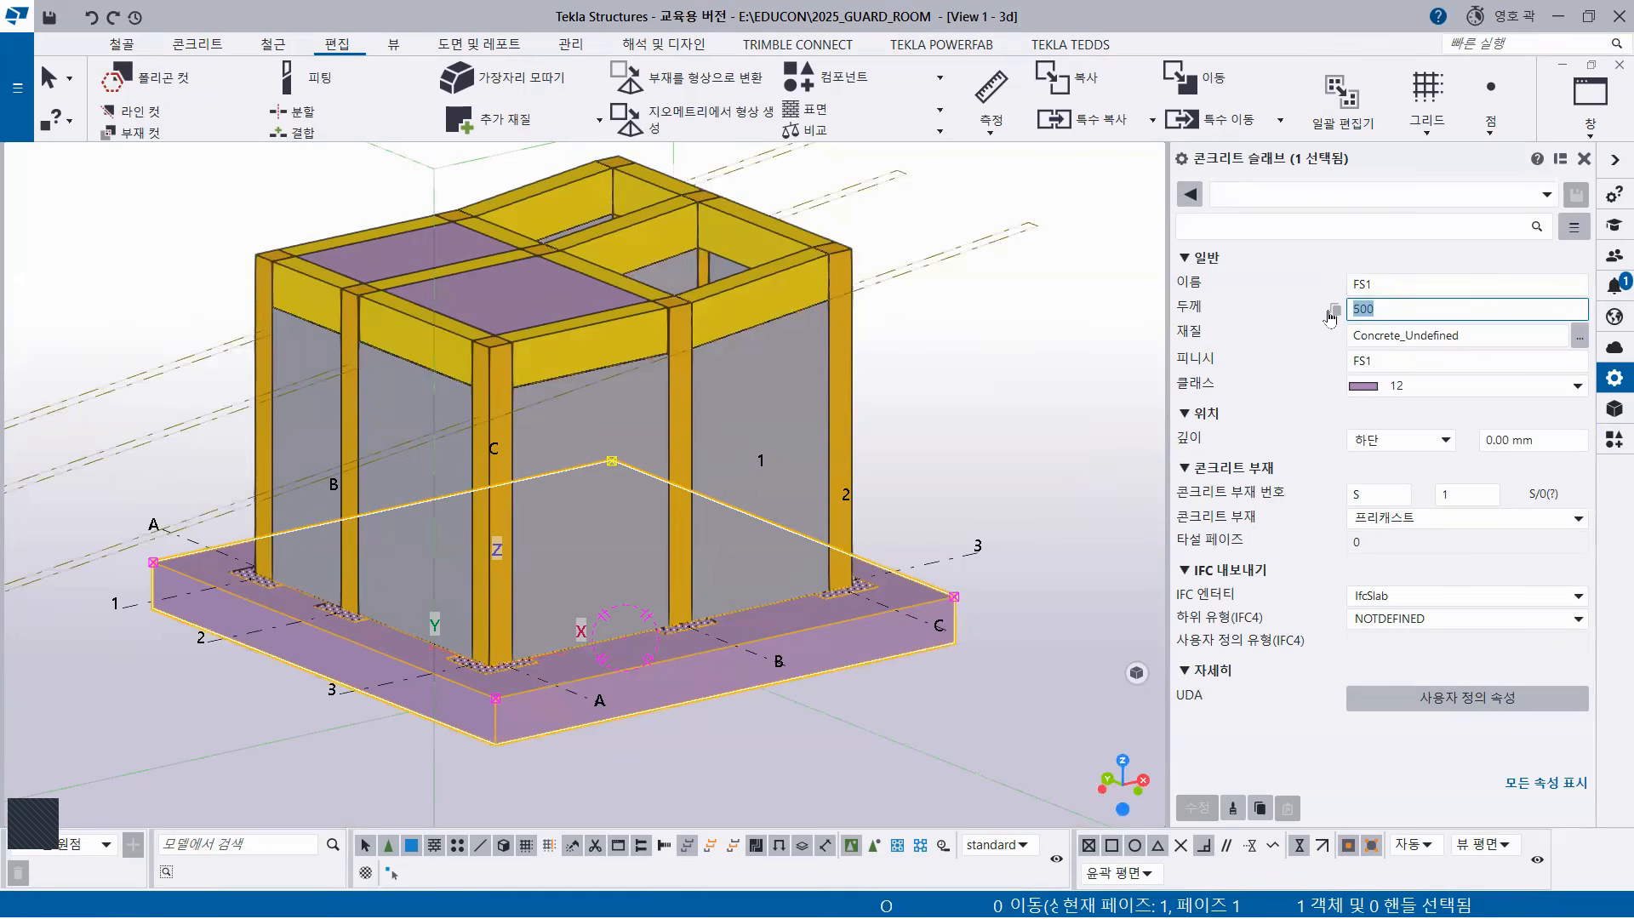
pyautogui.write('2')
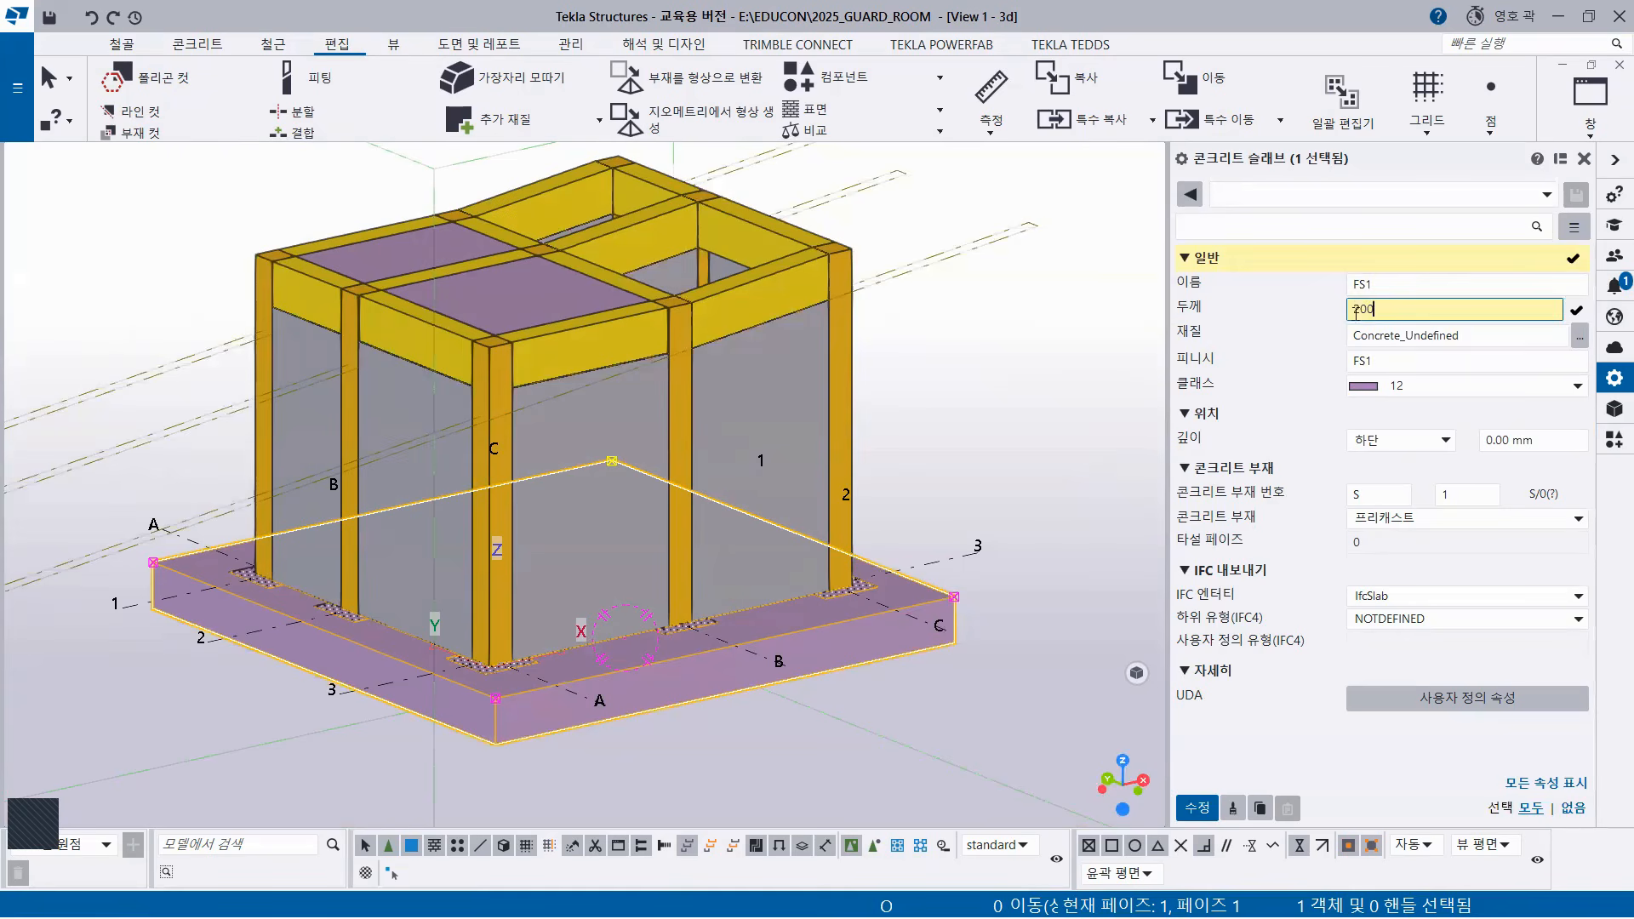
pyautogui.click(1197, 807)
pyautogui.click(836, 730)
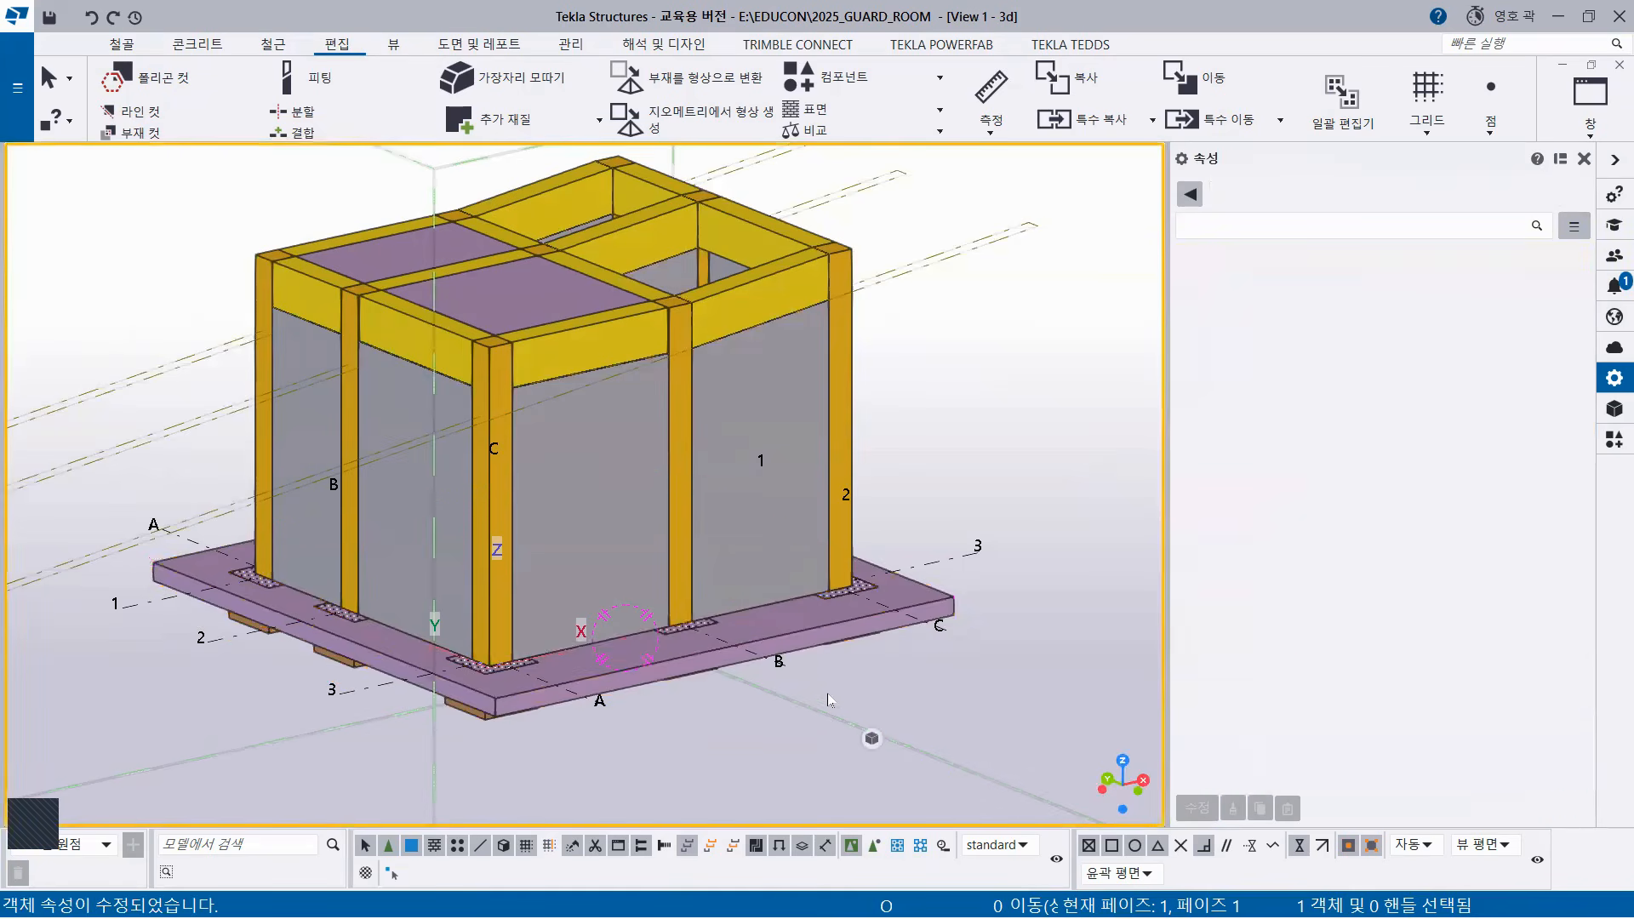
# Examine the footings below the base slab FS1, then hide the slab to expose what lies beneath it.
pyautogui.keyDown('ctrl'); pyautogui.moveTo(774, 687); pyautogui.dragTo(750, 760, button='middle'); pyautogui.keyUp('ctrl')
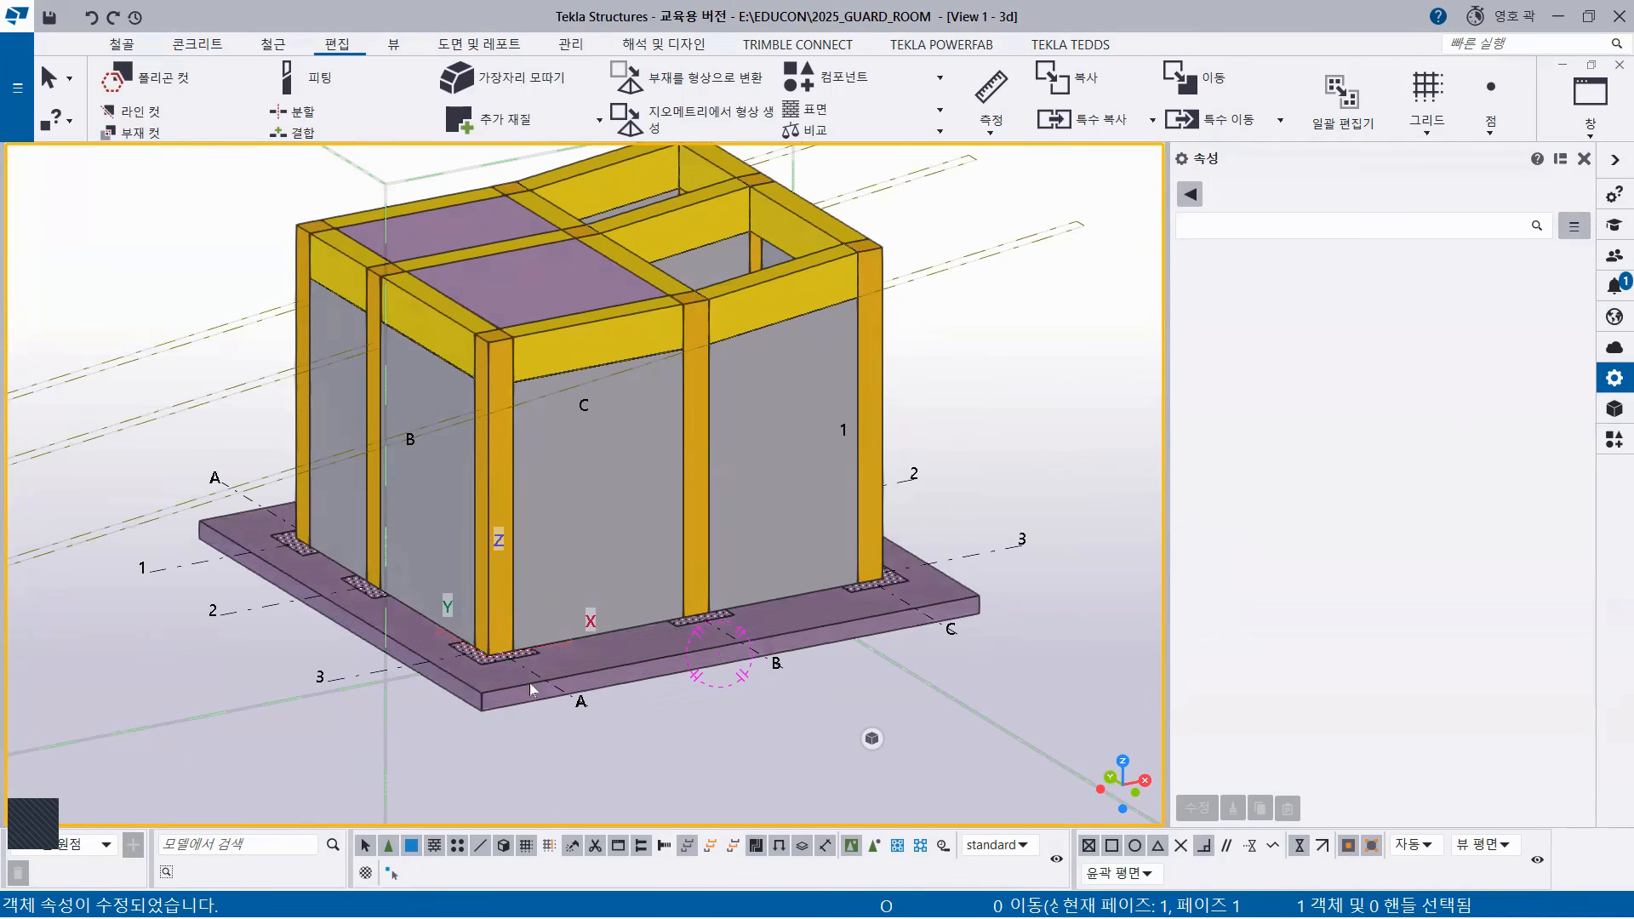
pyautogui.keyDown('ctrl'); pyautogui.moveTo(572, 589); pyautogui.dragTo(620, 561, button='middle'); pyautogui.keyUp('ctrl')
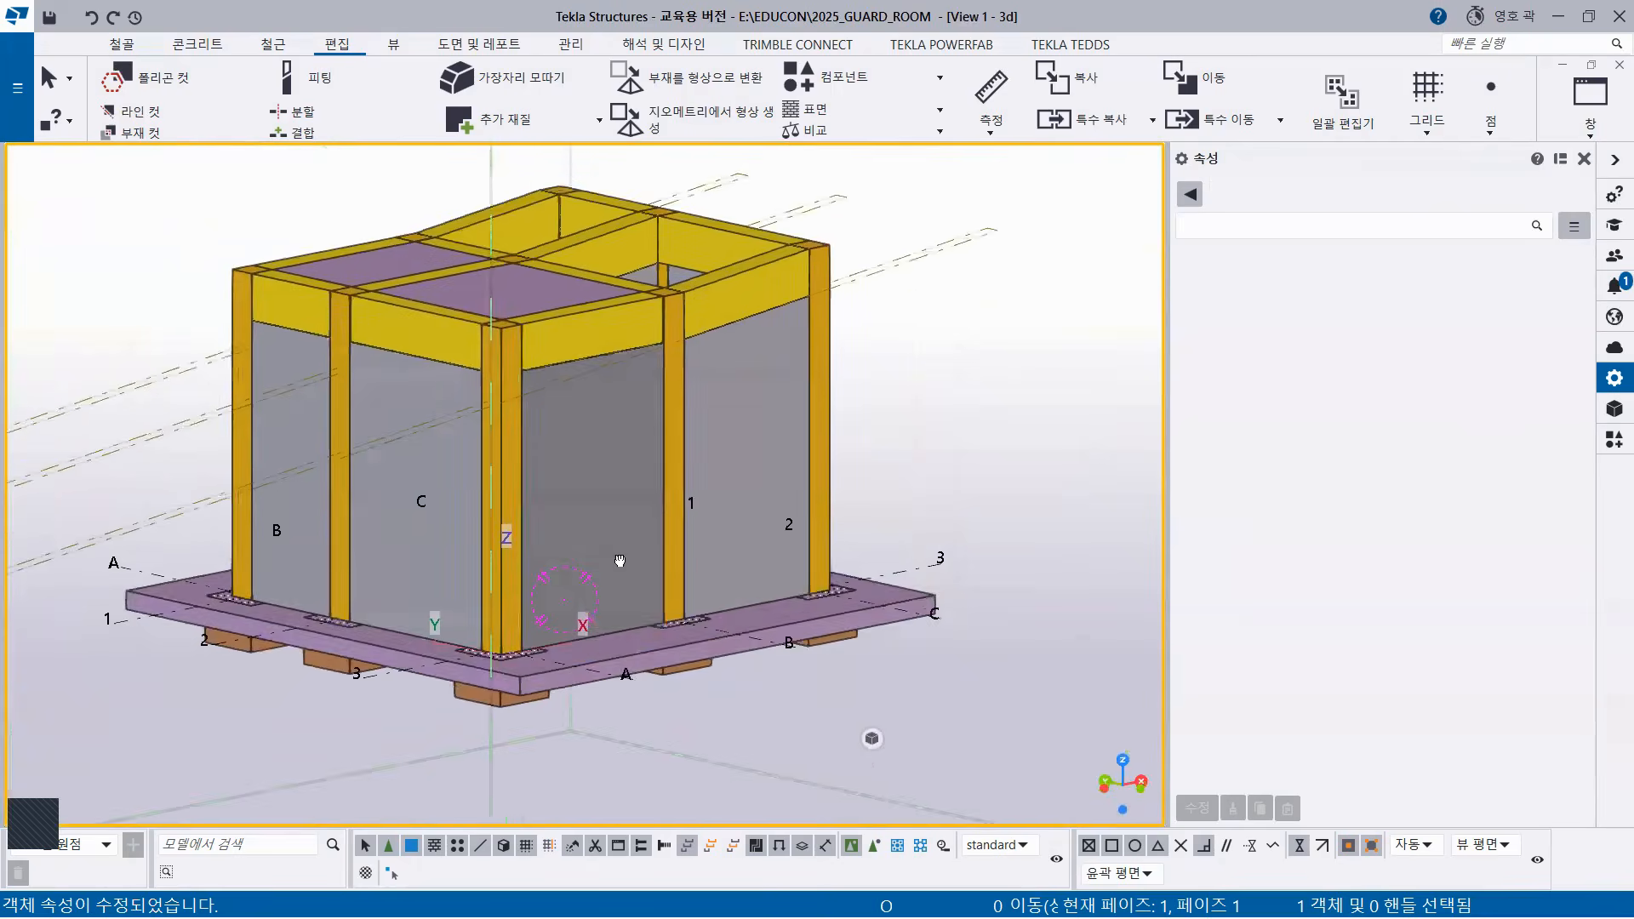
pyautogui.moveTo(629, 667); pyautogui.dragTo(664, 559, button='middle')
pyautogui.click(657, 563)
pyautogui.click(659, 676)
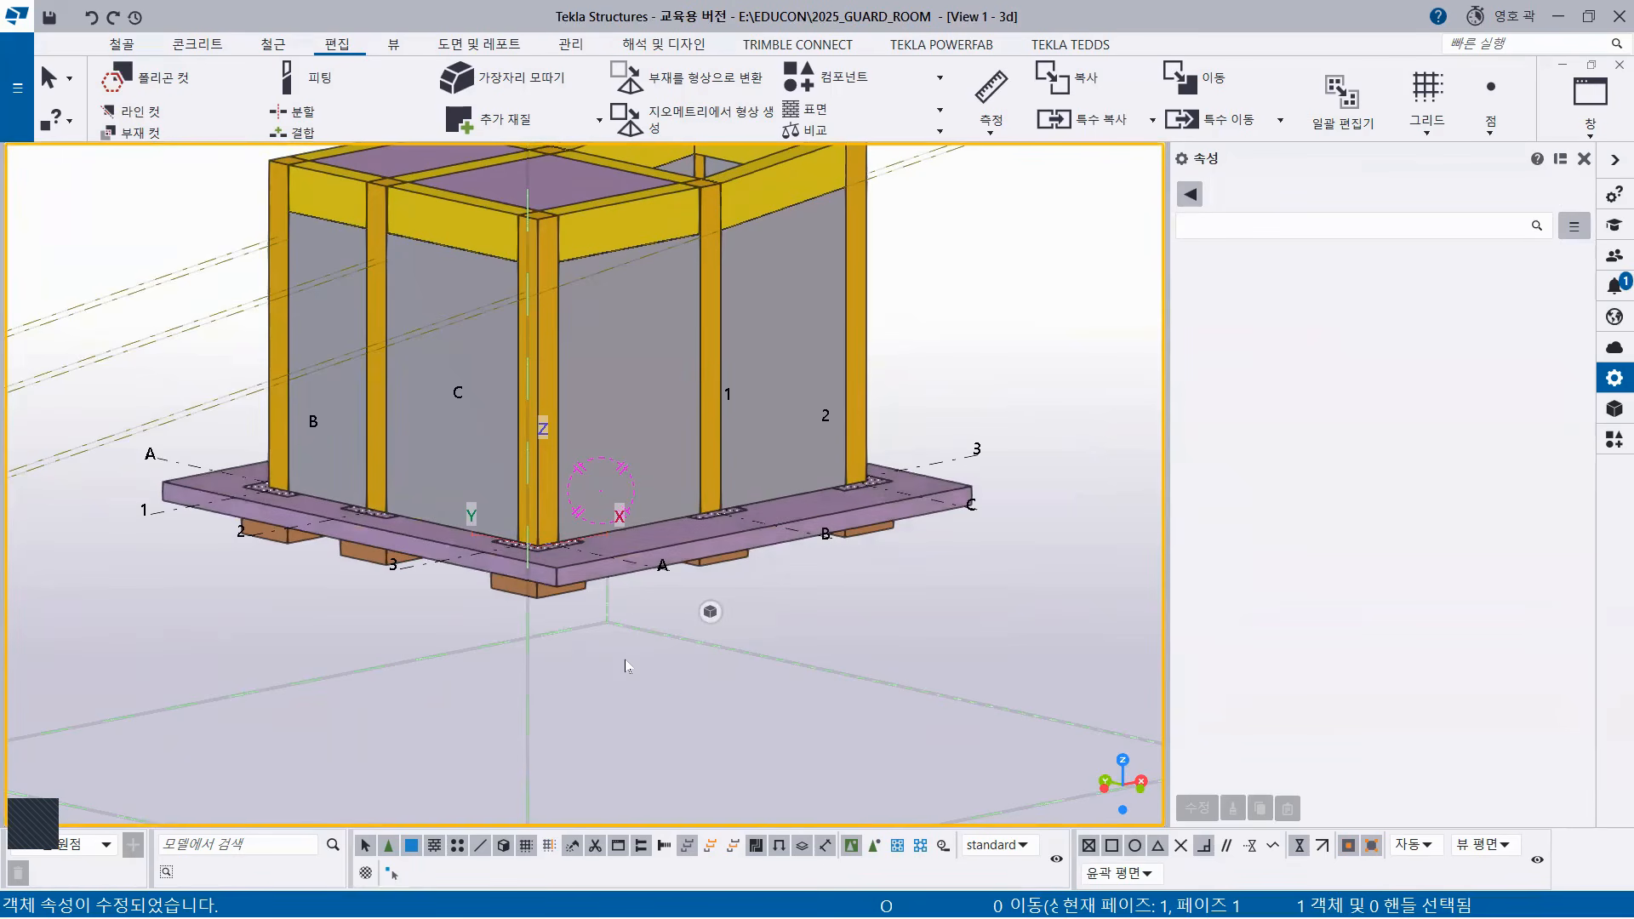
pyautogui.click(616, 563)
pyautogui.rightClick(954, 325)
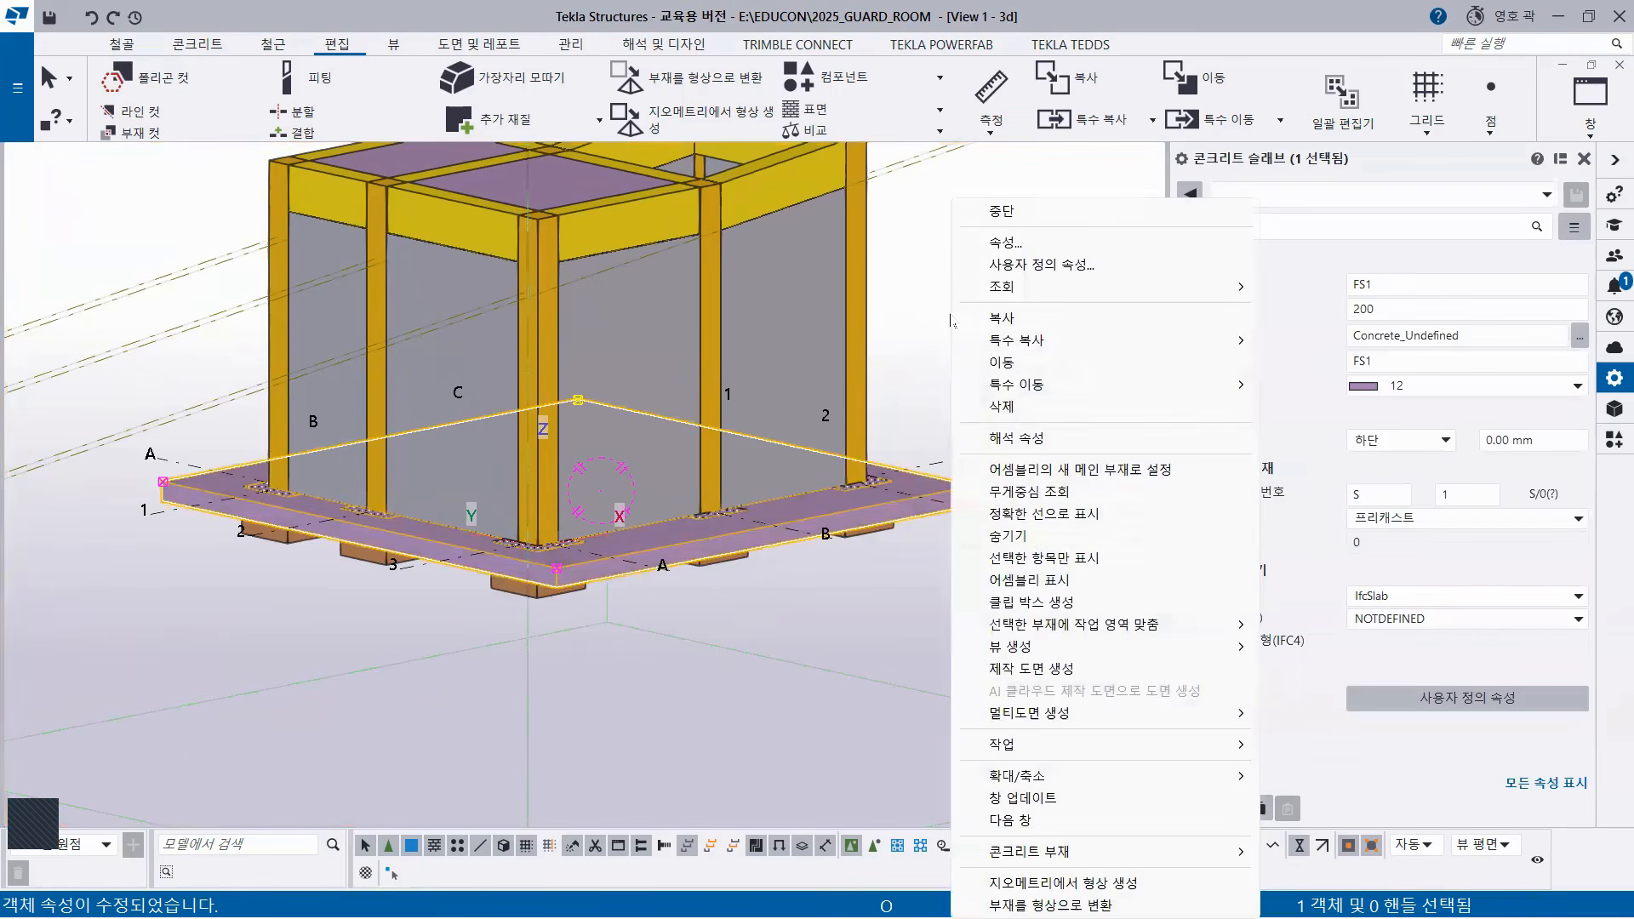
pyautogui.click(1021, 538)
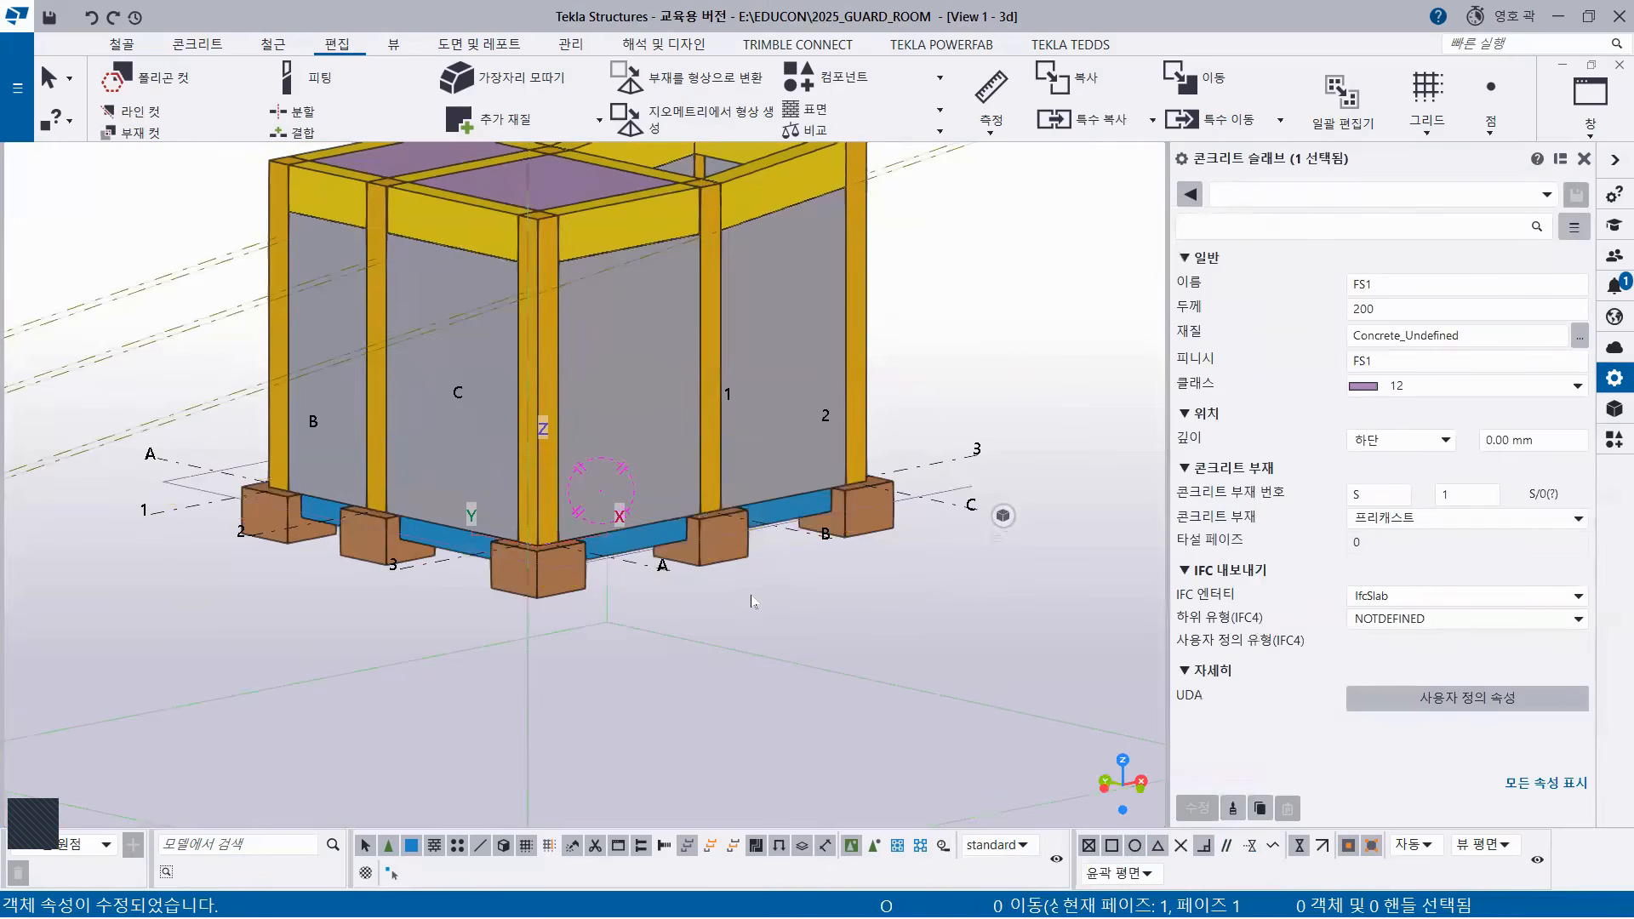
# Select the blue slab between the footings and examine its properties and its position from below and above.
pyautogui.scroll(5, 671, 608)
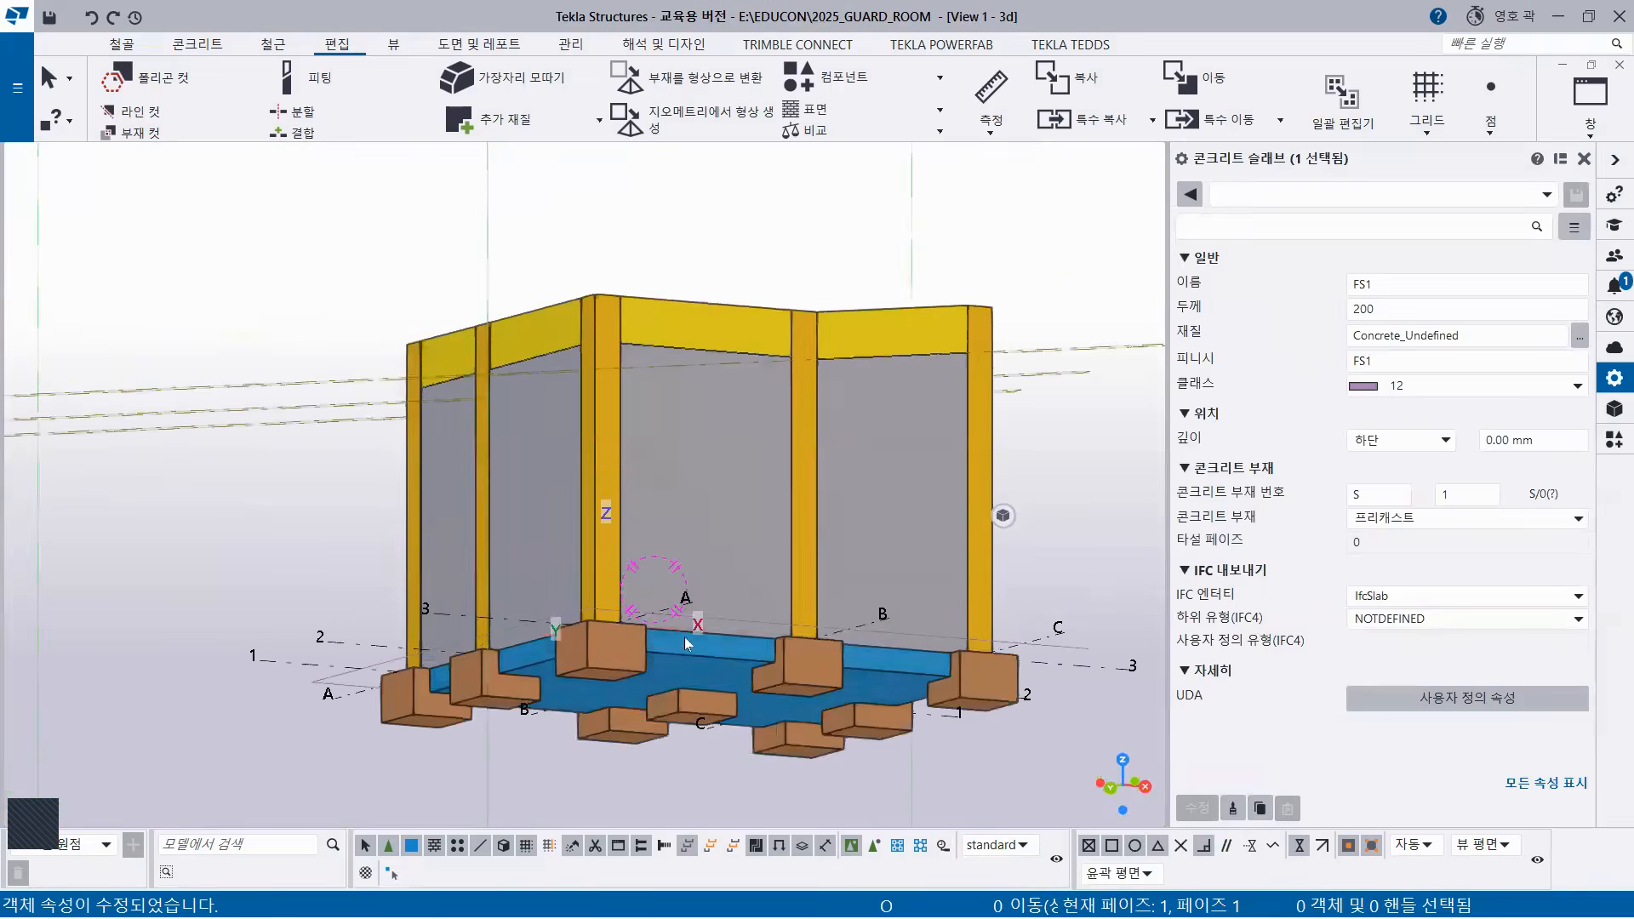
pyautogui.scroll(2, 675, 636)
pyautogui.click(696, 667)
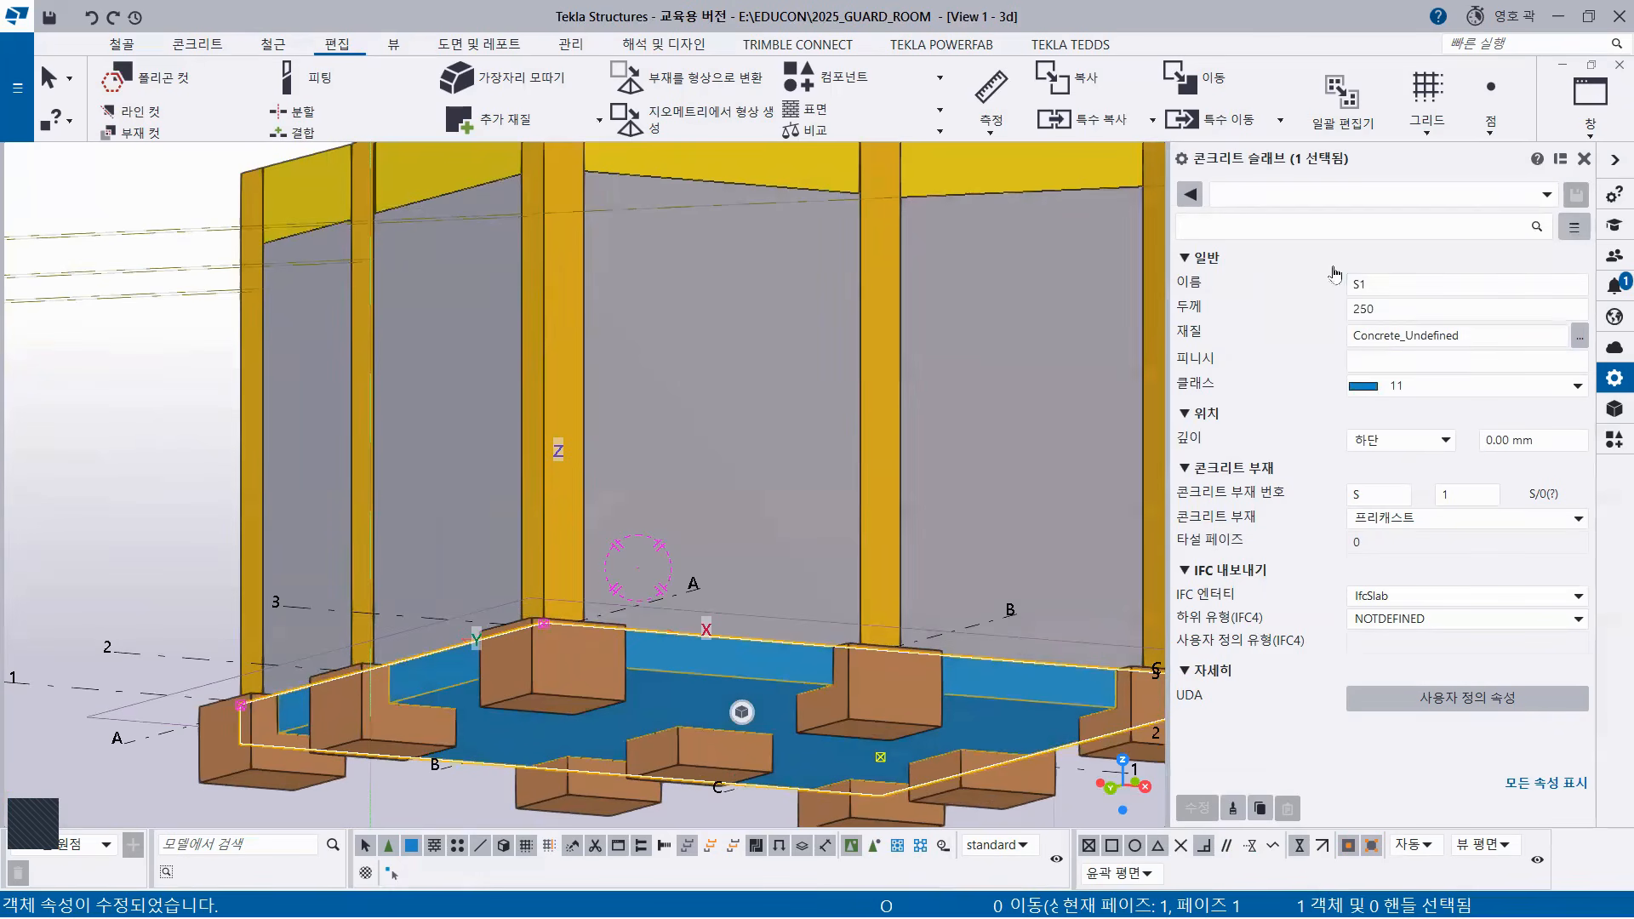
pyautogui.scroll(-5, 717, 625)
pyautogui.moveTo(624, 686)
pyautogui.keyDown('ctrl'); pyautogui.mouseDown(button='middle')
pyautogui.moveTo(749, 753)
pyautogui.moveTo(777, 746)
pyautogui.mouseUp(button='middle'); pyautogui.keyUp('ctrl')
pyautogui.moveTo(775, 659); pyautogui.dragTo(623, 446, button='middle')
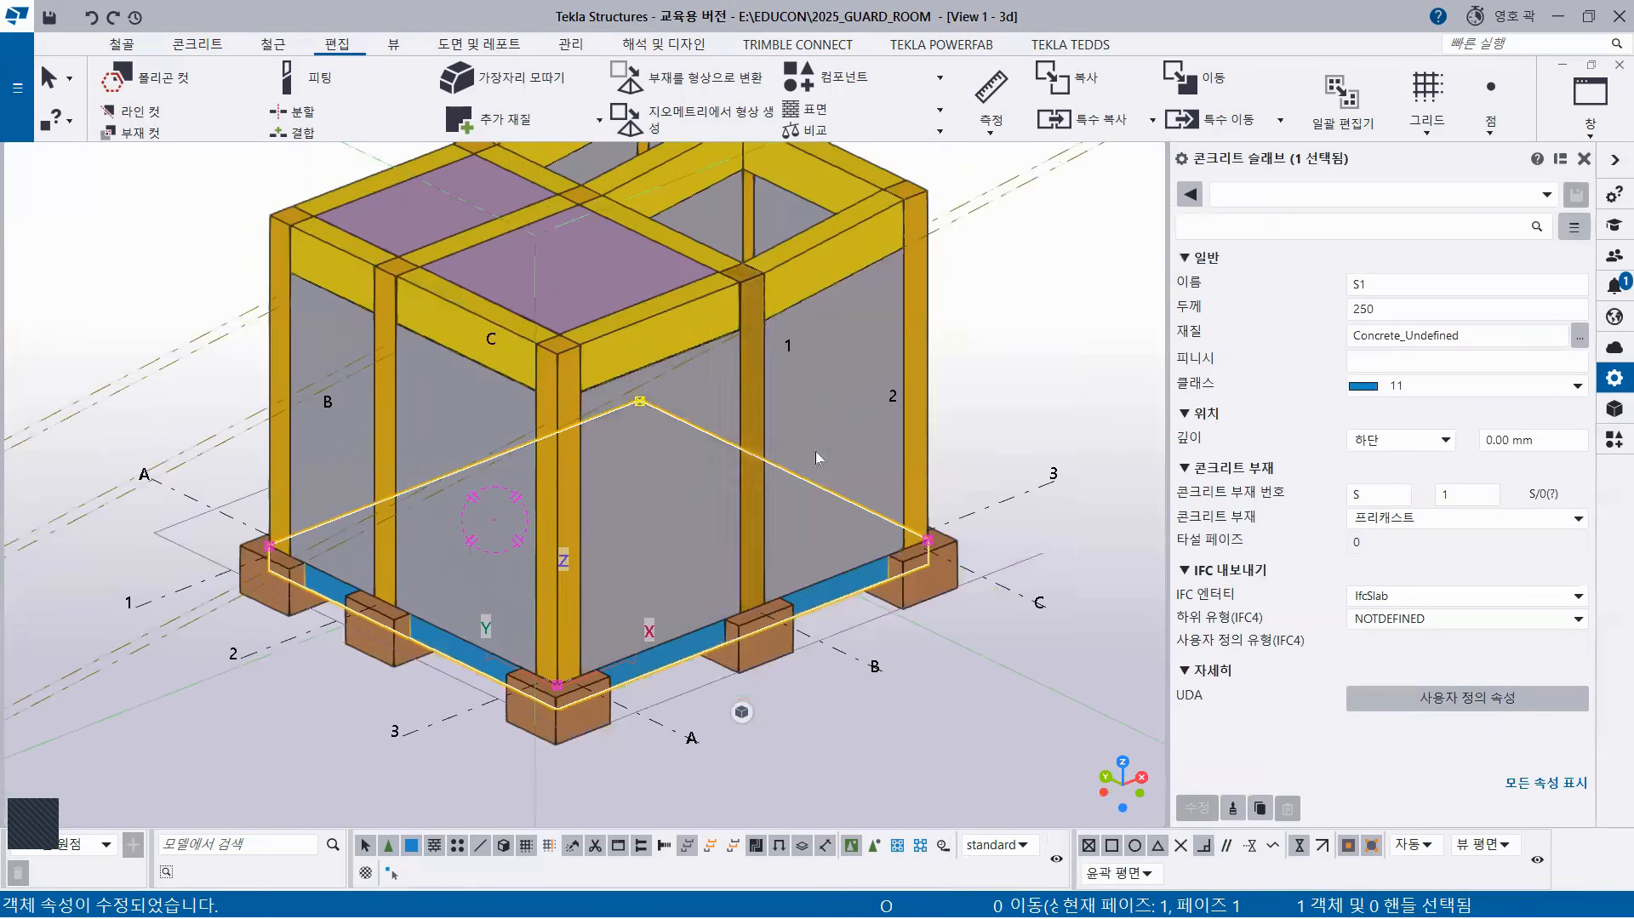
# Deselect the blue slab and redraw the view to bring back the hidden base slab.
pyautogui.click(975, 375)
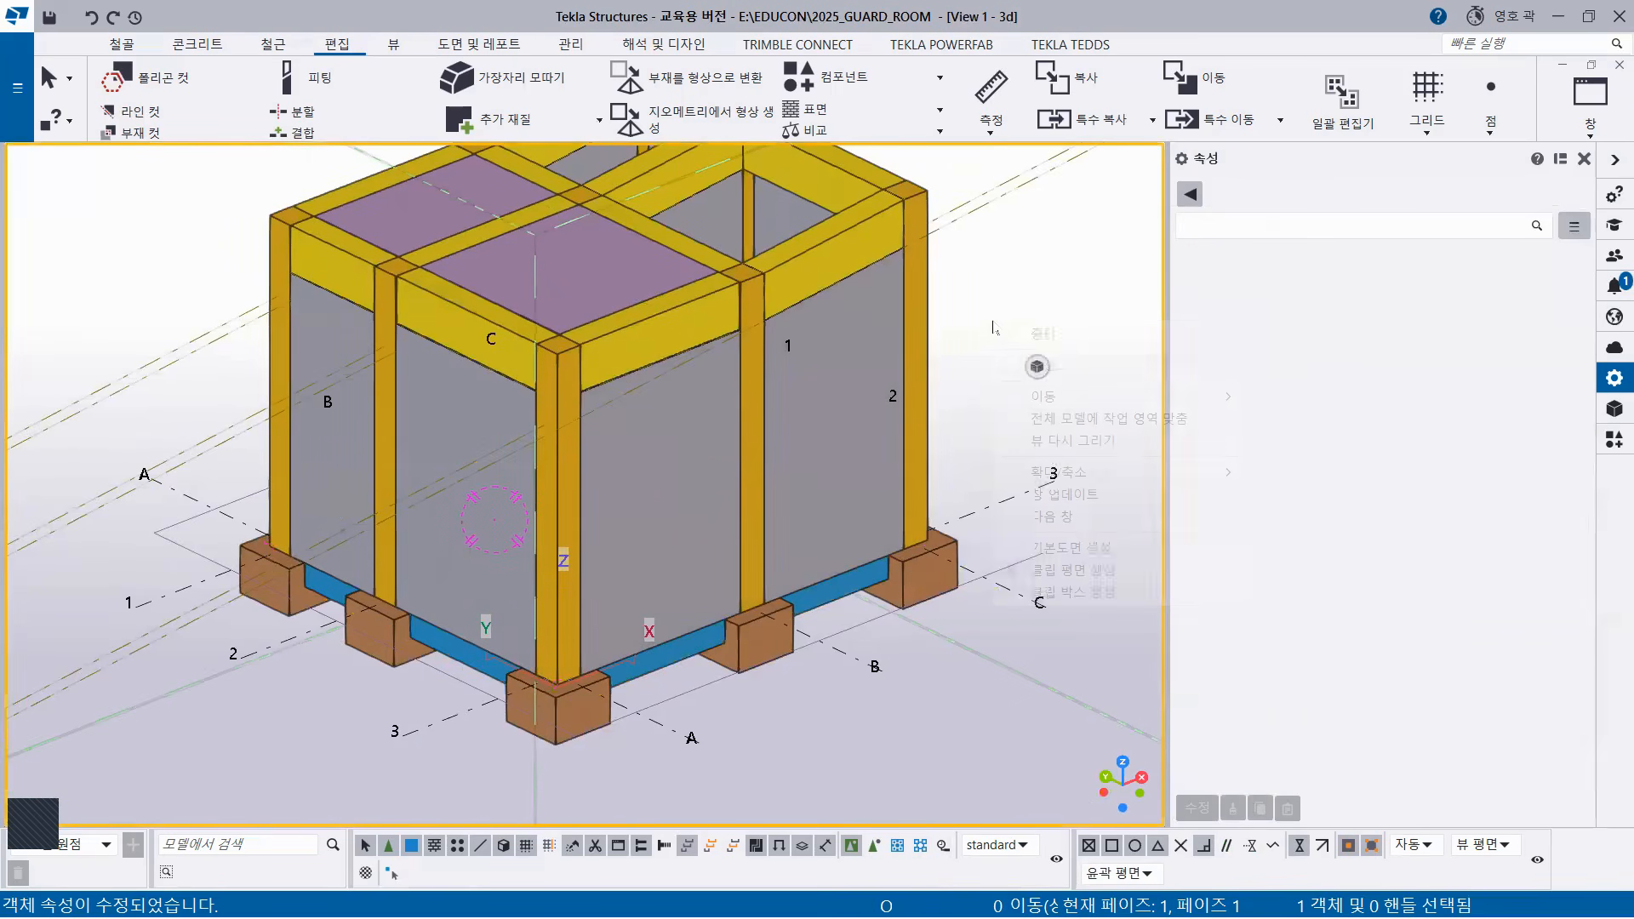
pyautogui.rightClick(1022, 354)
pyautogui.click(1068, 440)
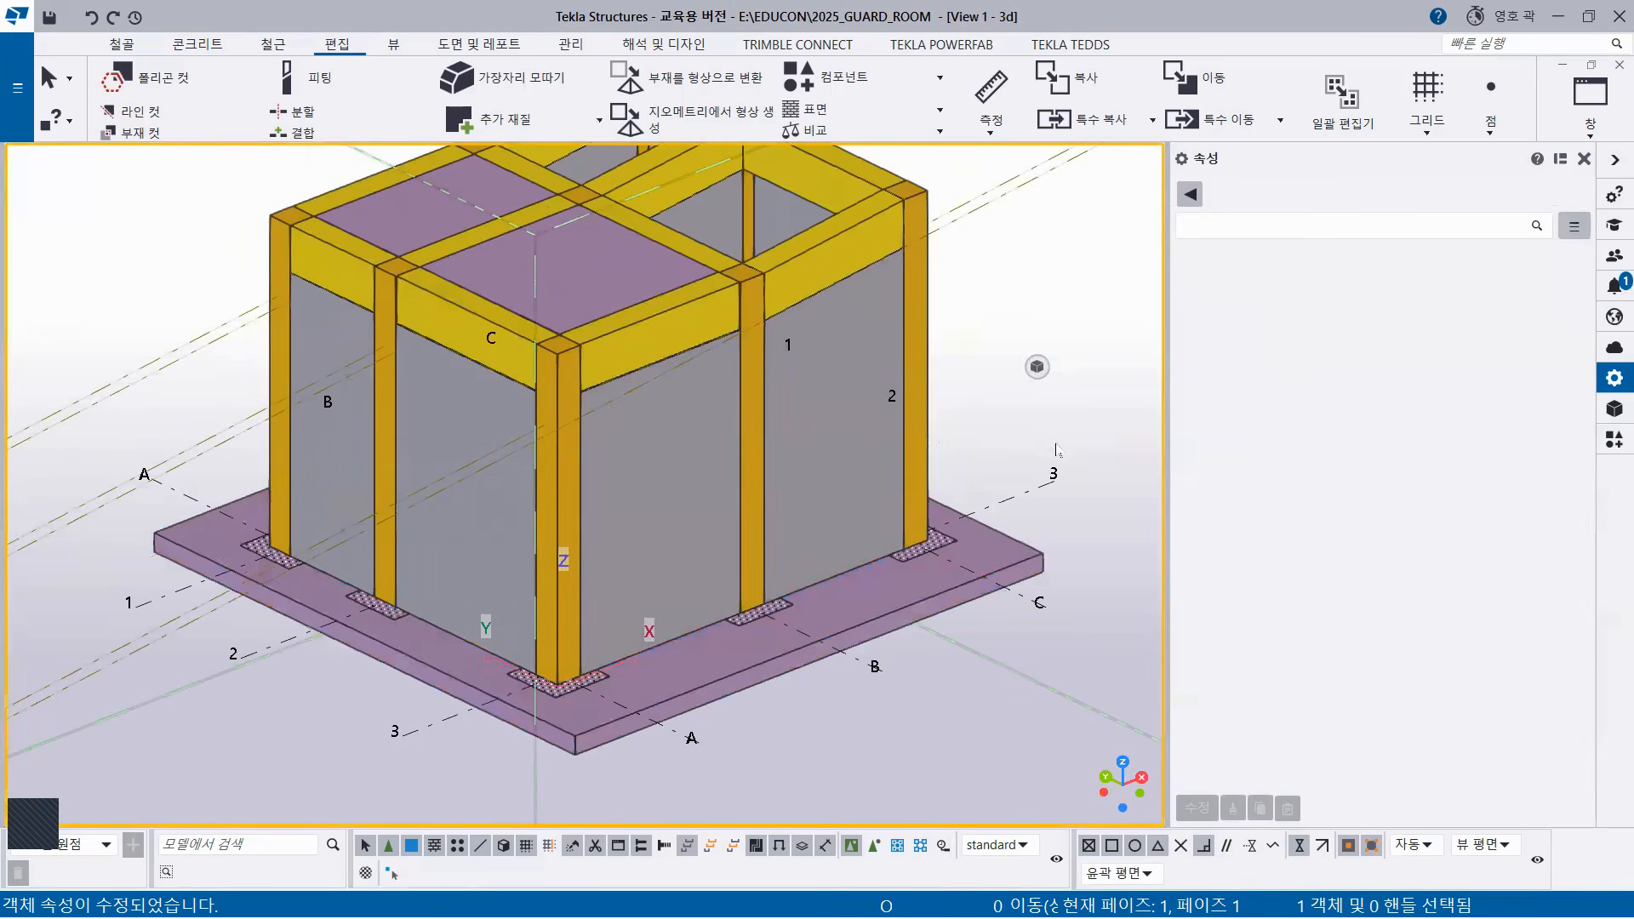
# Set the thickness of the base slab FS1 to 1000, apply the change and deselect the slab.
pyautogui.click(911, 610)
pyautogui.click(1376, 306)
pyautogui.moveTo(1397, 311); pyautogui.dragTo(1312, 312)
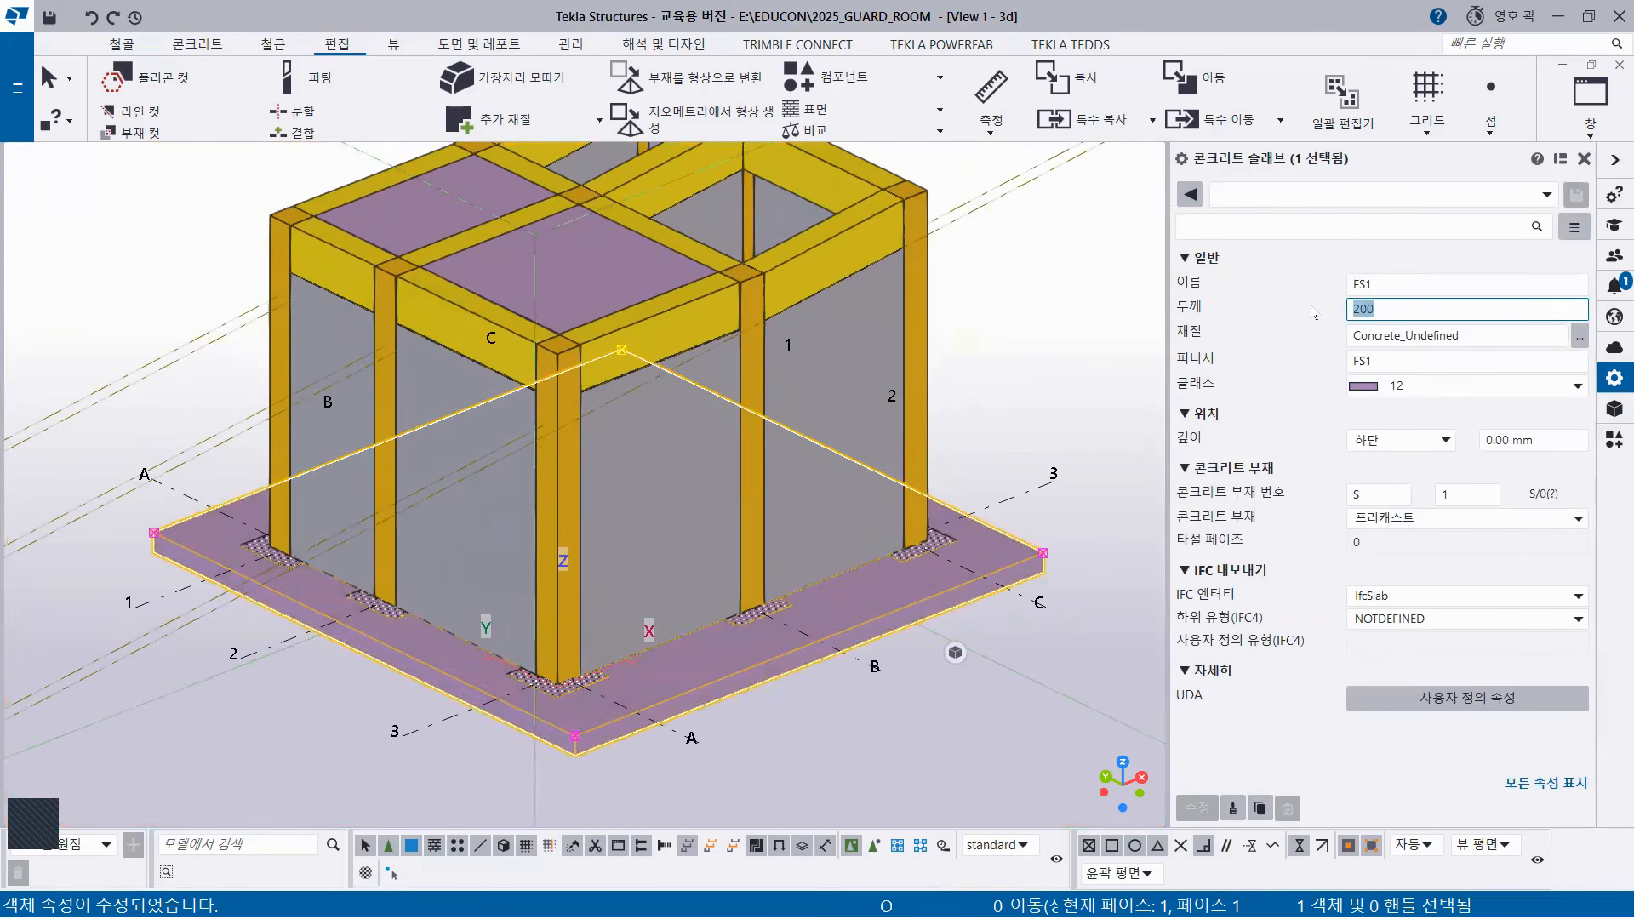
pyautogui.write('5')
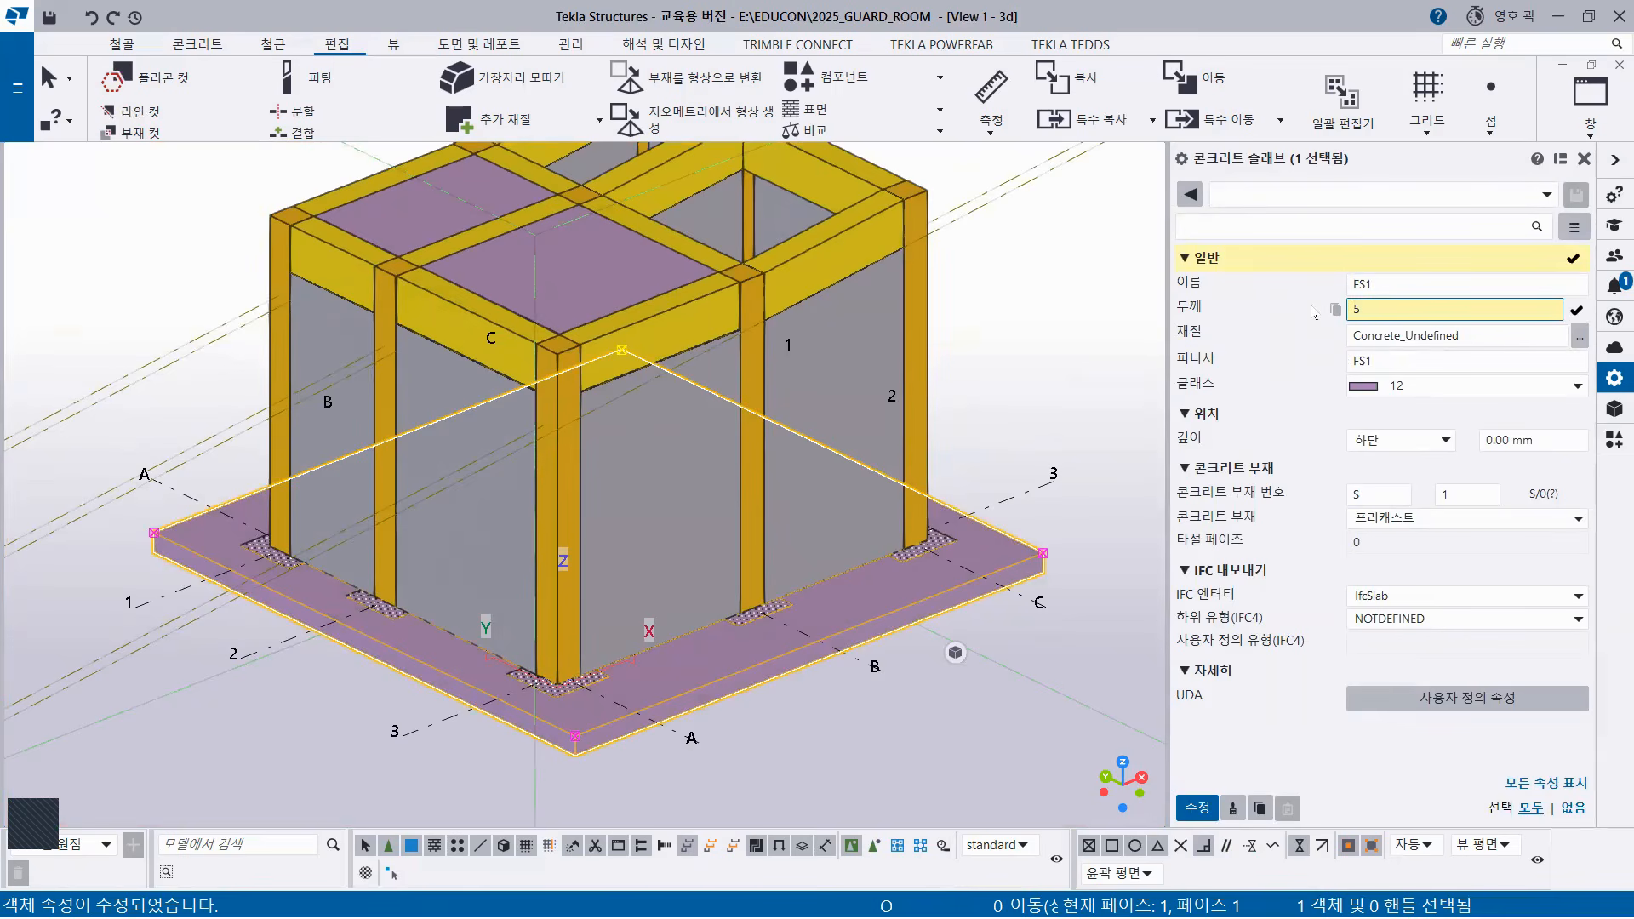
pyautogui.press('BackSpace')
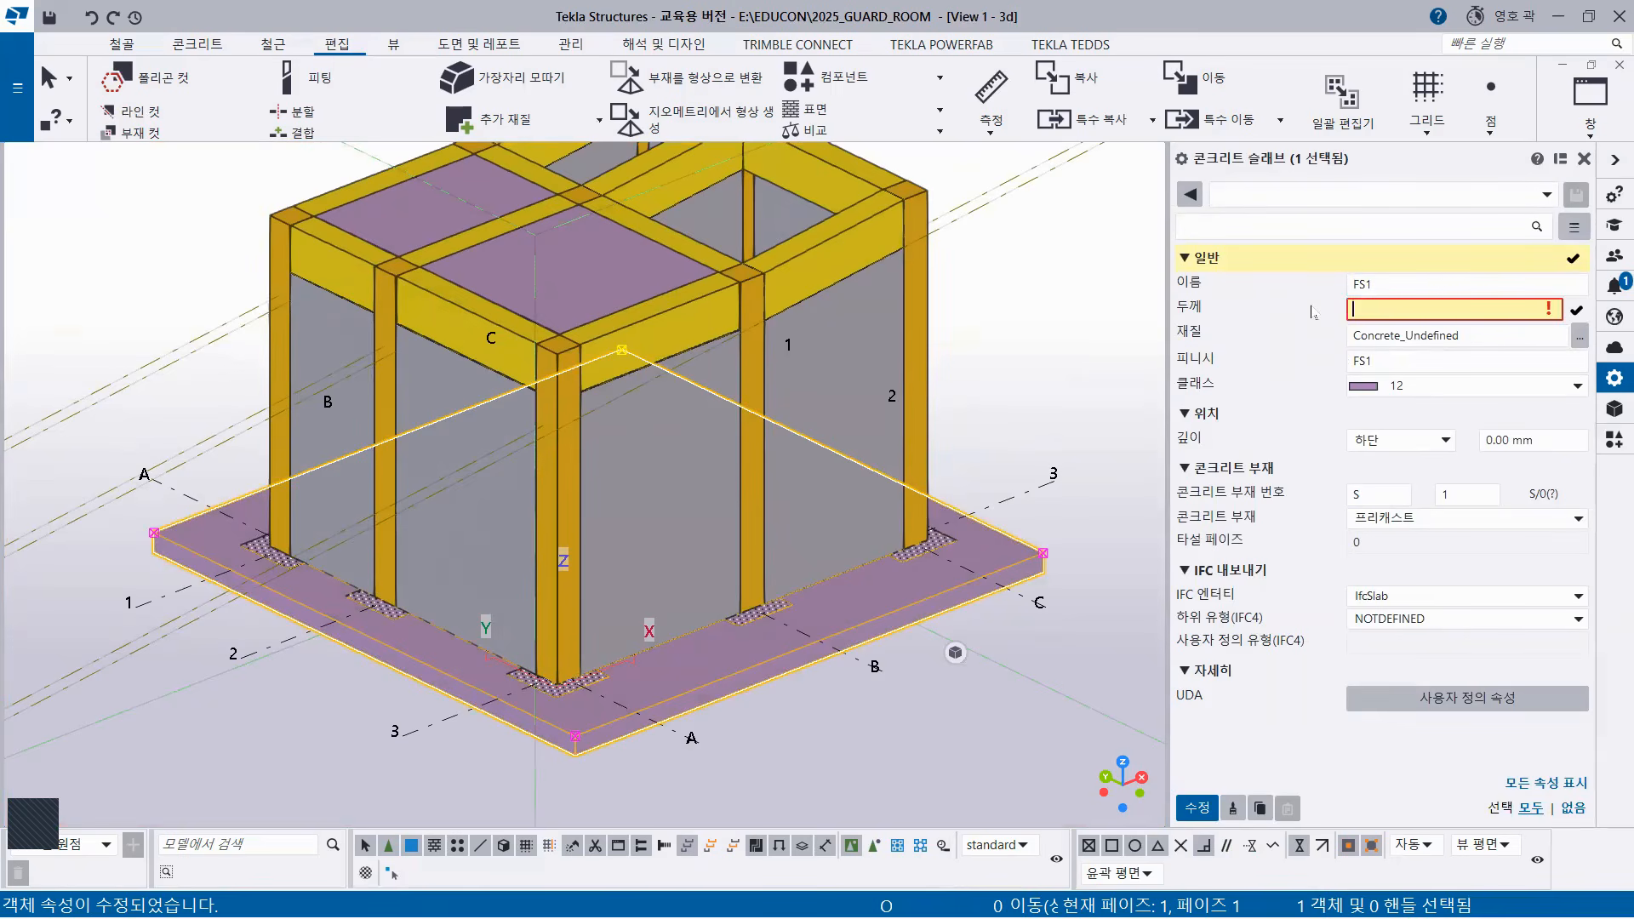
pyautogui.write('1000')
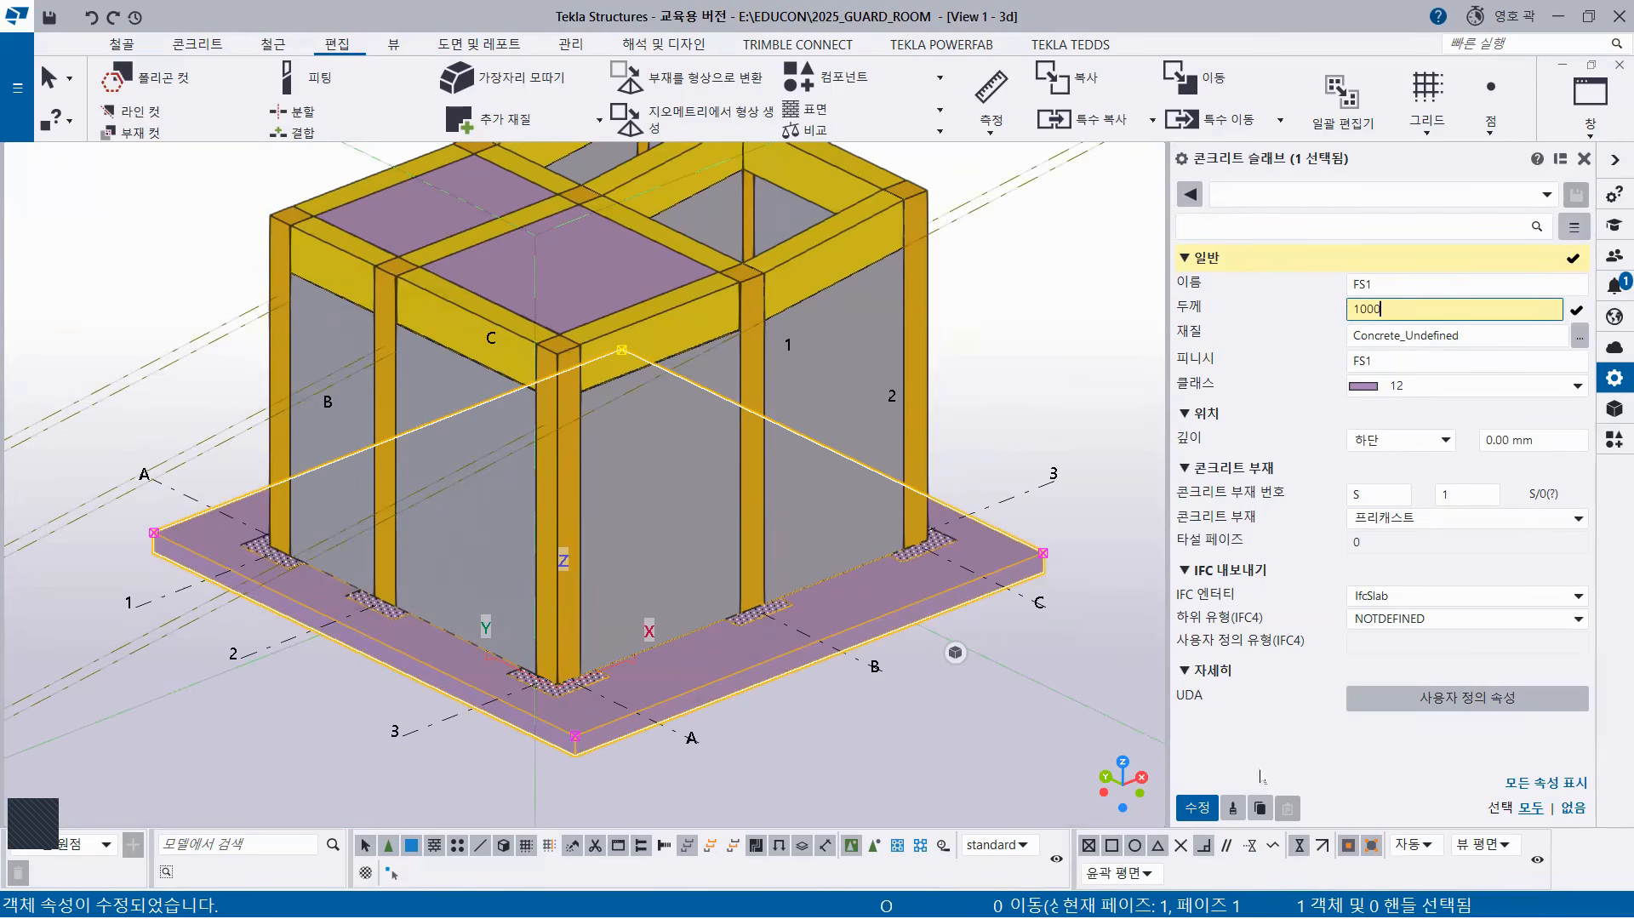
pyautogui.click(1207, 808)
pyautogui.scroll(-2, 925, 552)
pyautogui.click(996, 431)
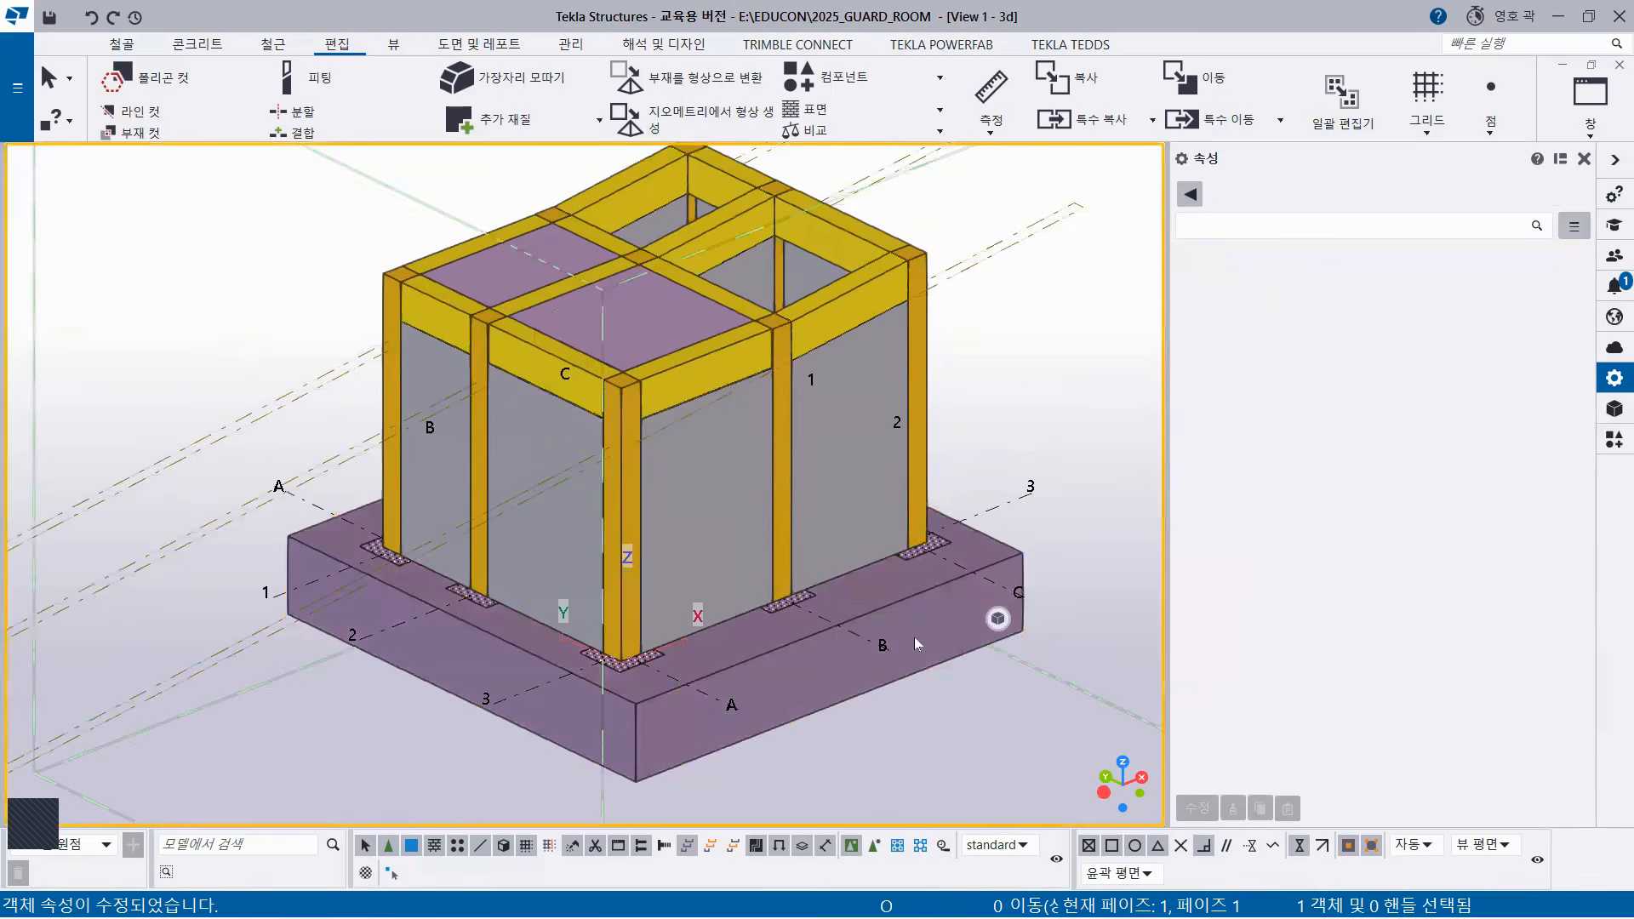
pyautogui.moveTo(866, 649); pyautogui.dragTo(854, 602, button='middle')
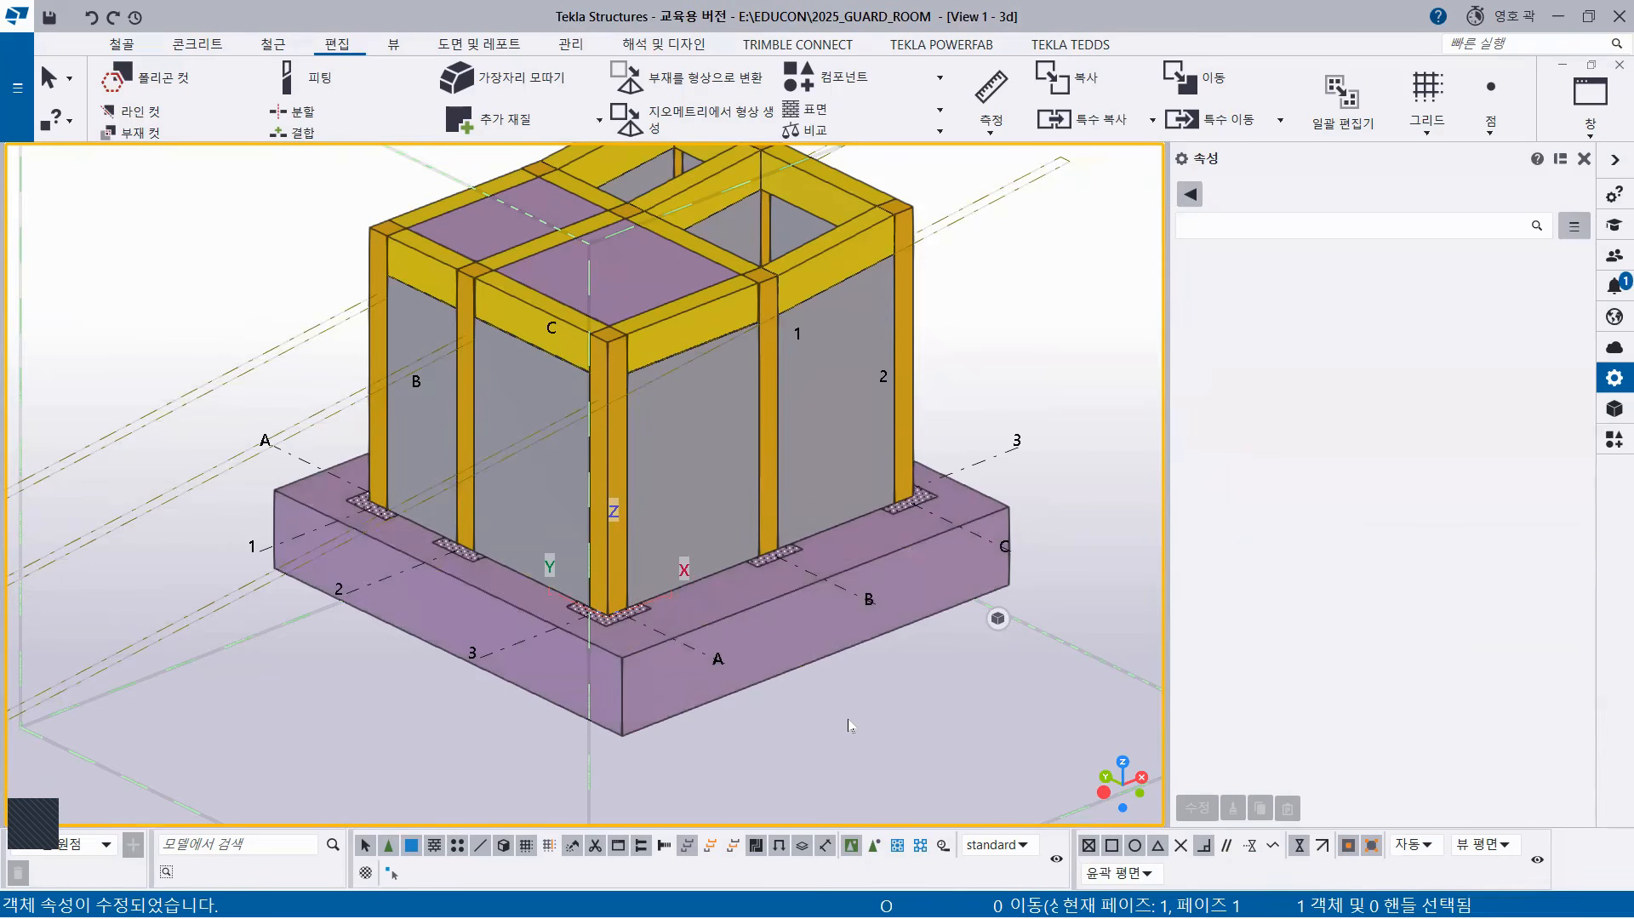
# Hide the base slab FS1 to expose the footings and the blue slab S1 beneath the building.
pyautogui.click(781, 612)
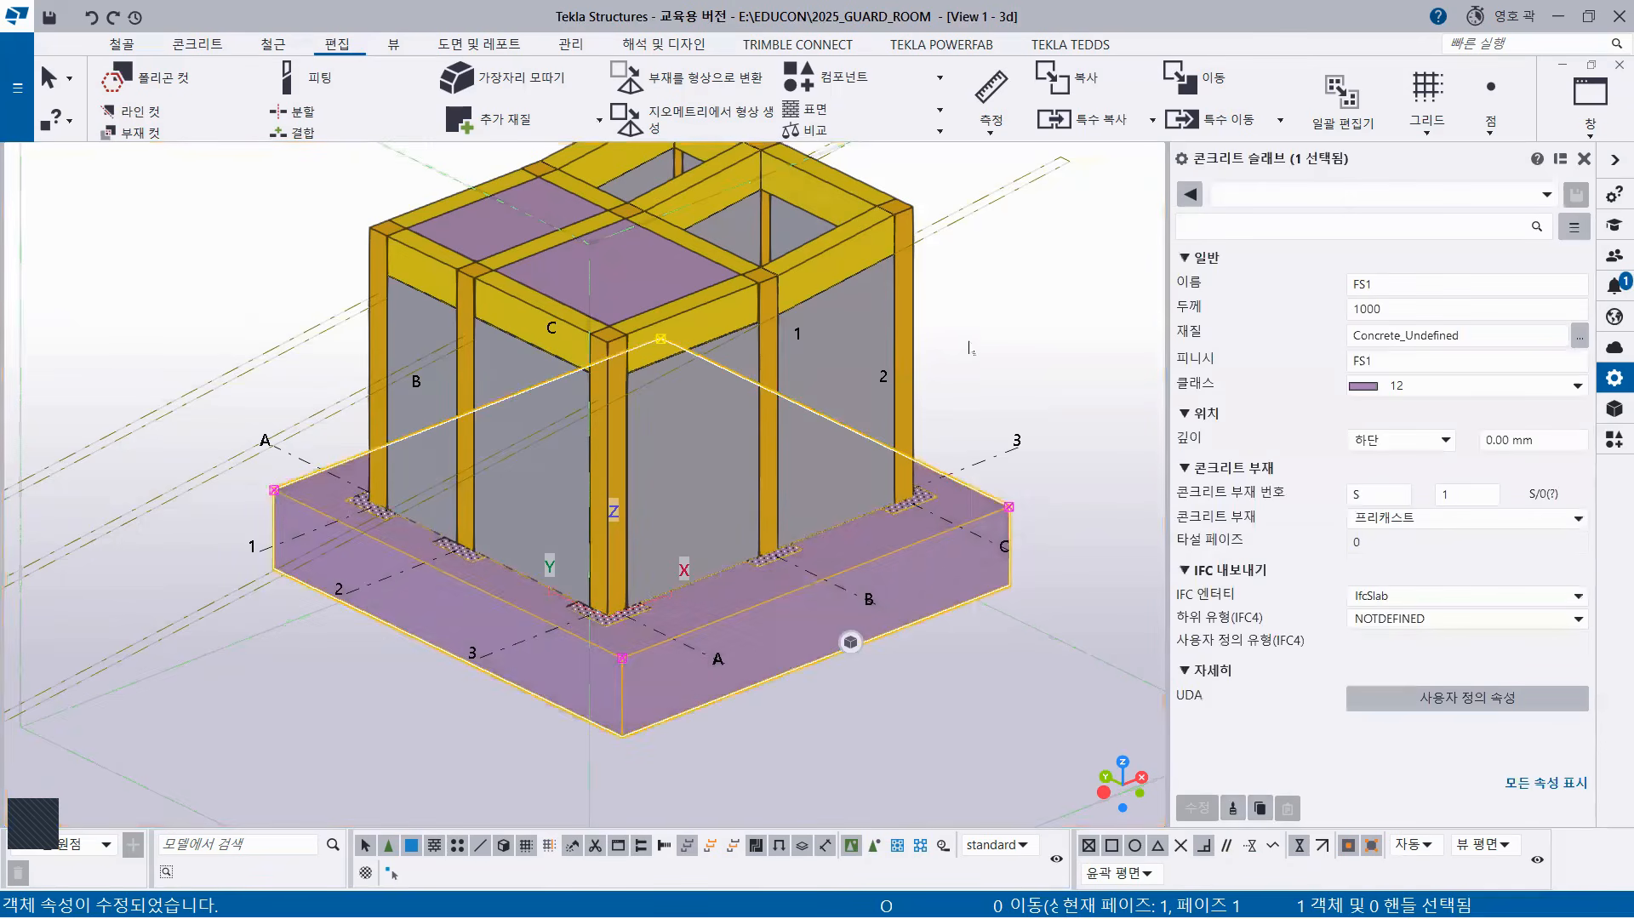
pyautogui.rightClick(973, 344)
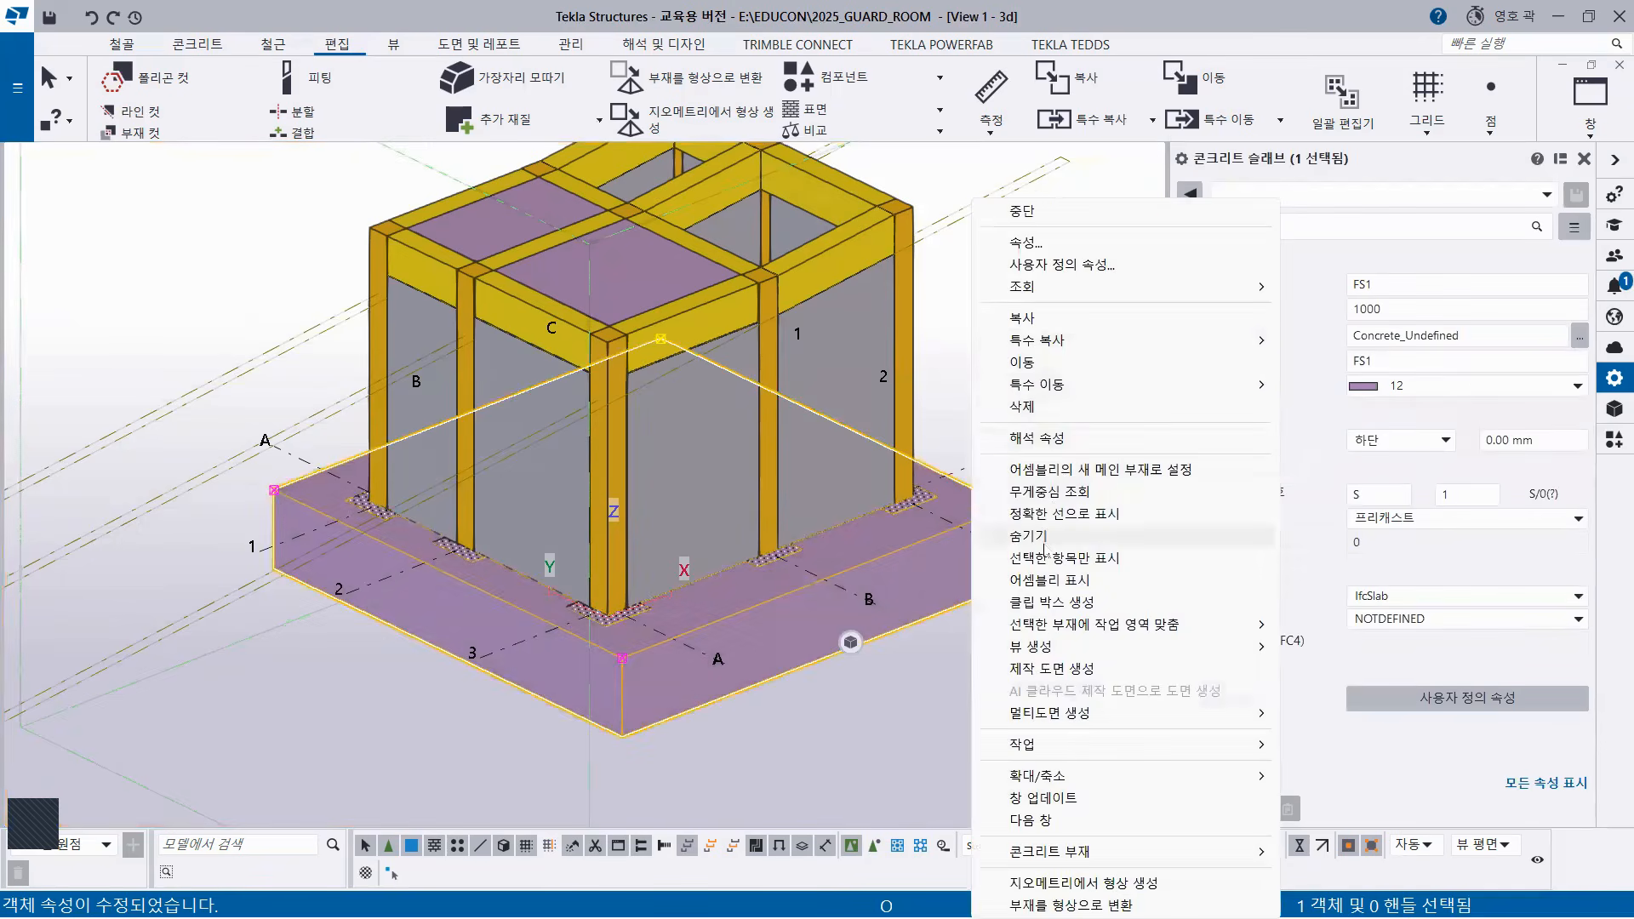
pyautogui.click(1029, 536)
pyautogui.scroll(1, 730, 661)
pyautogui.scroll(6, 676, 626)
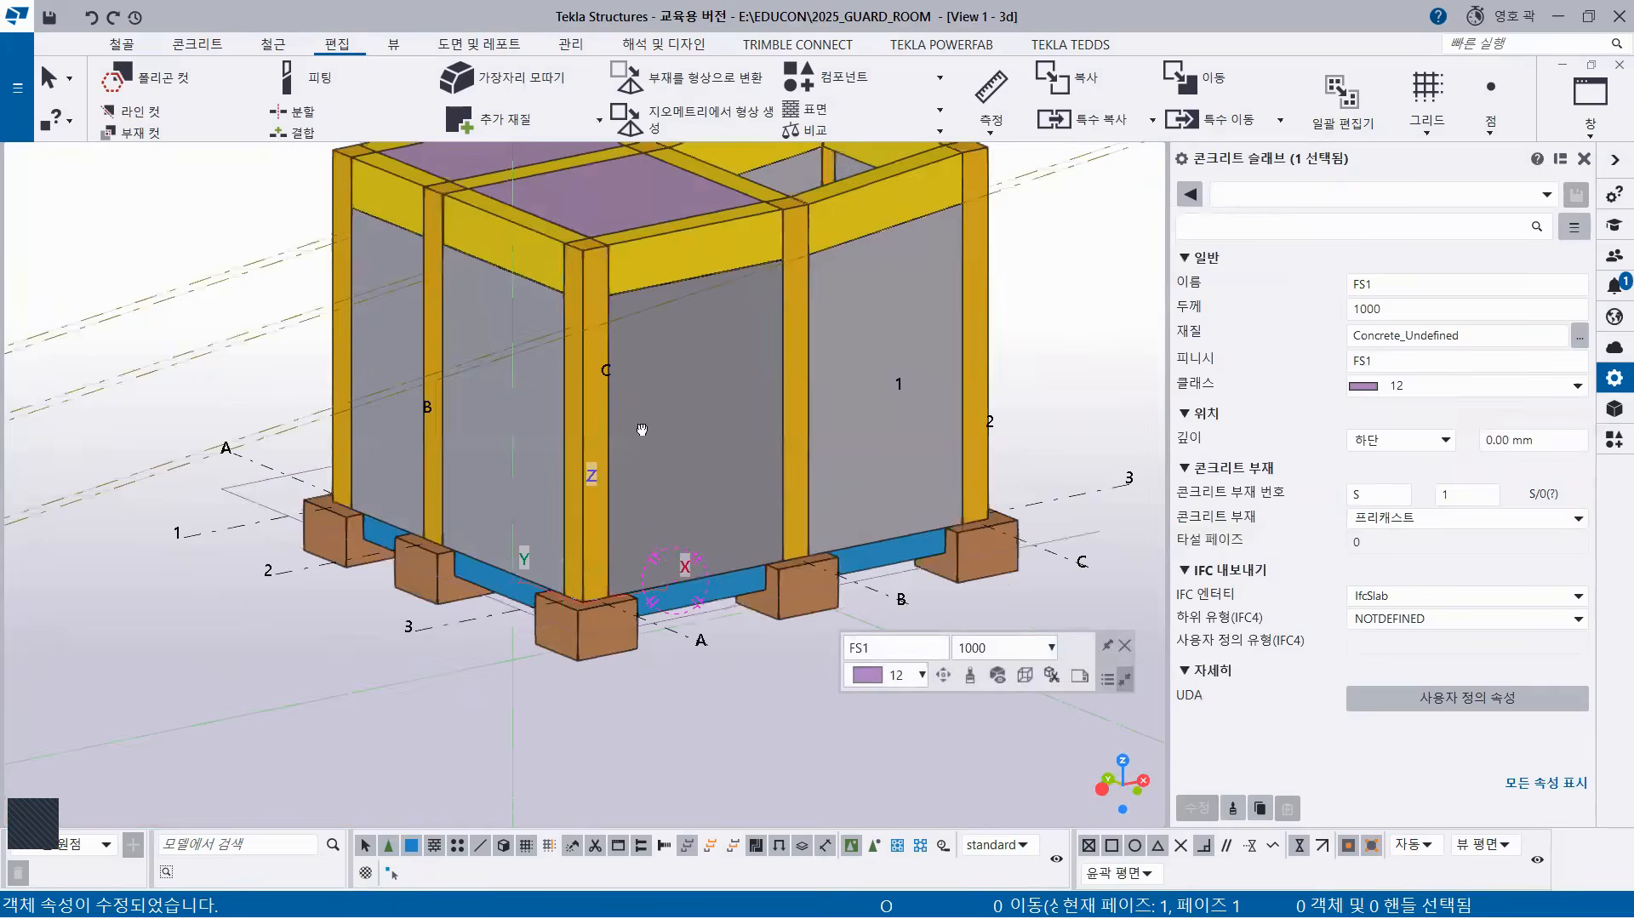
# Run a clash check on the footings and the blue slab S1, and close the results without saving the session.
pyautogui.click(676, 627)
pyautogui.moveTo(678, 627); pyautogui.dragTo(683, 471, button='middle')
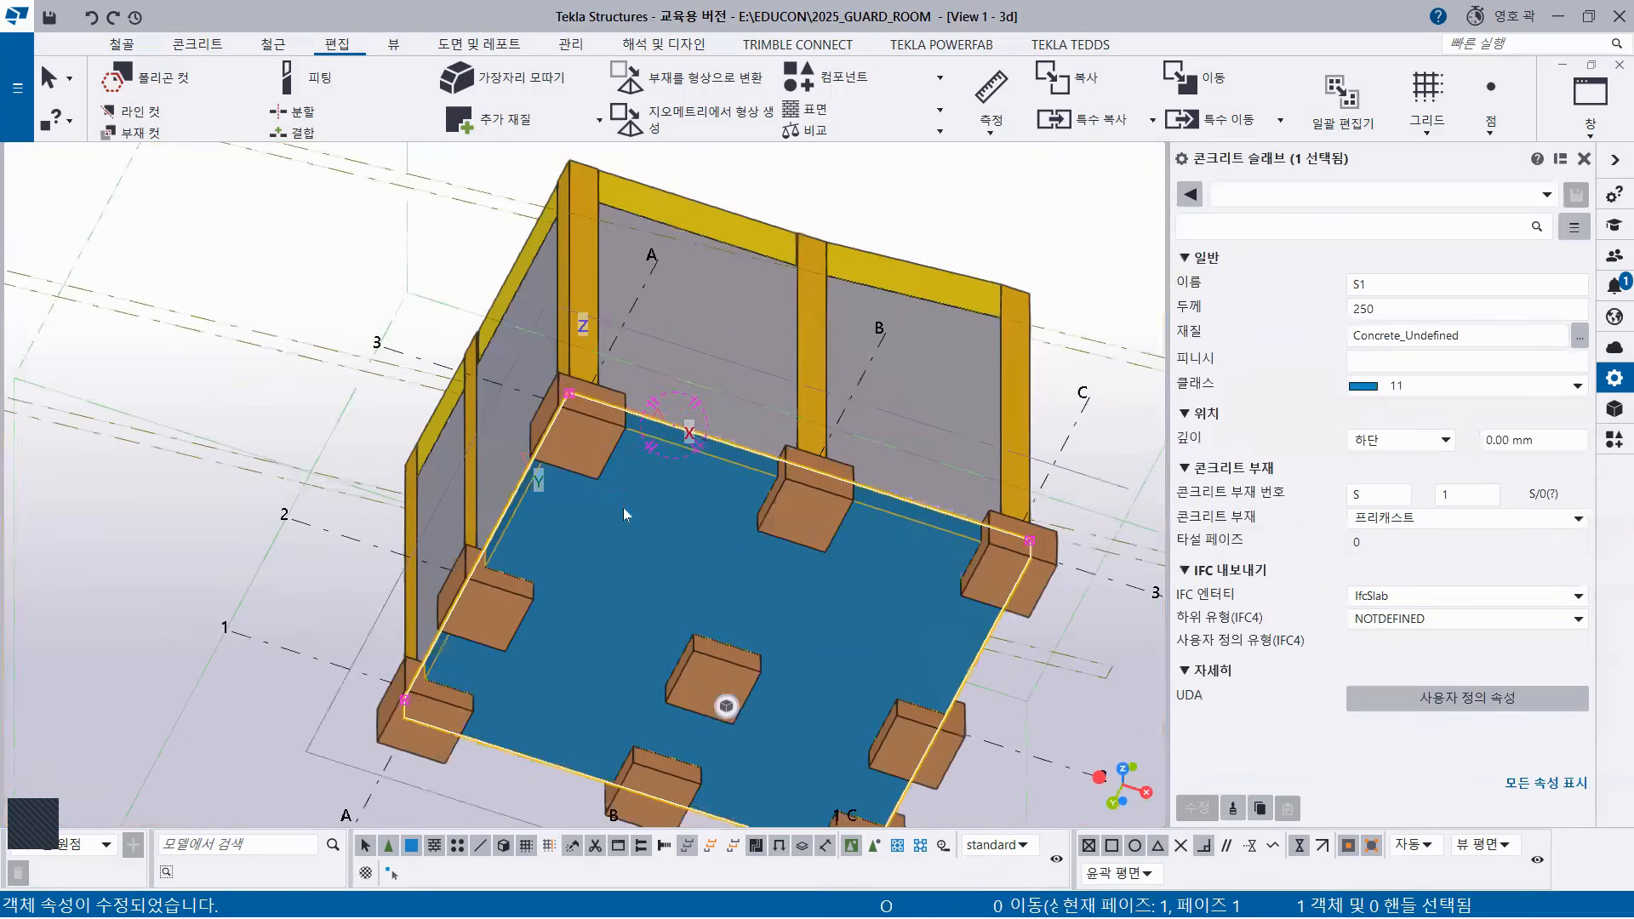
pyautogui.keyDown('ctrl'); pyautogui.moveTo(679, 652); pyautogui.dragTo(695, 698, button='middle'); pyautogui.keyUp('ctrl')
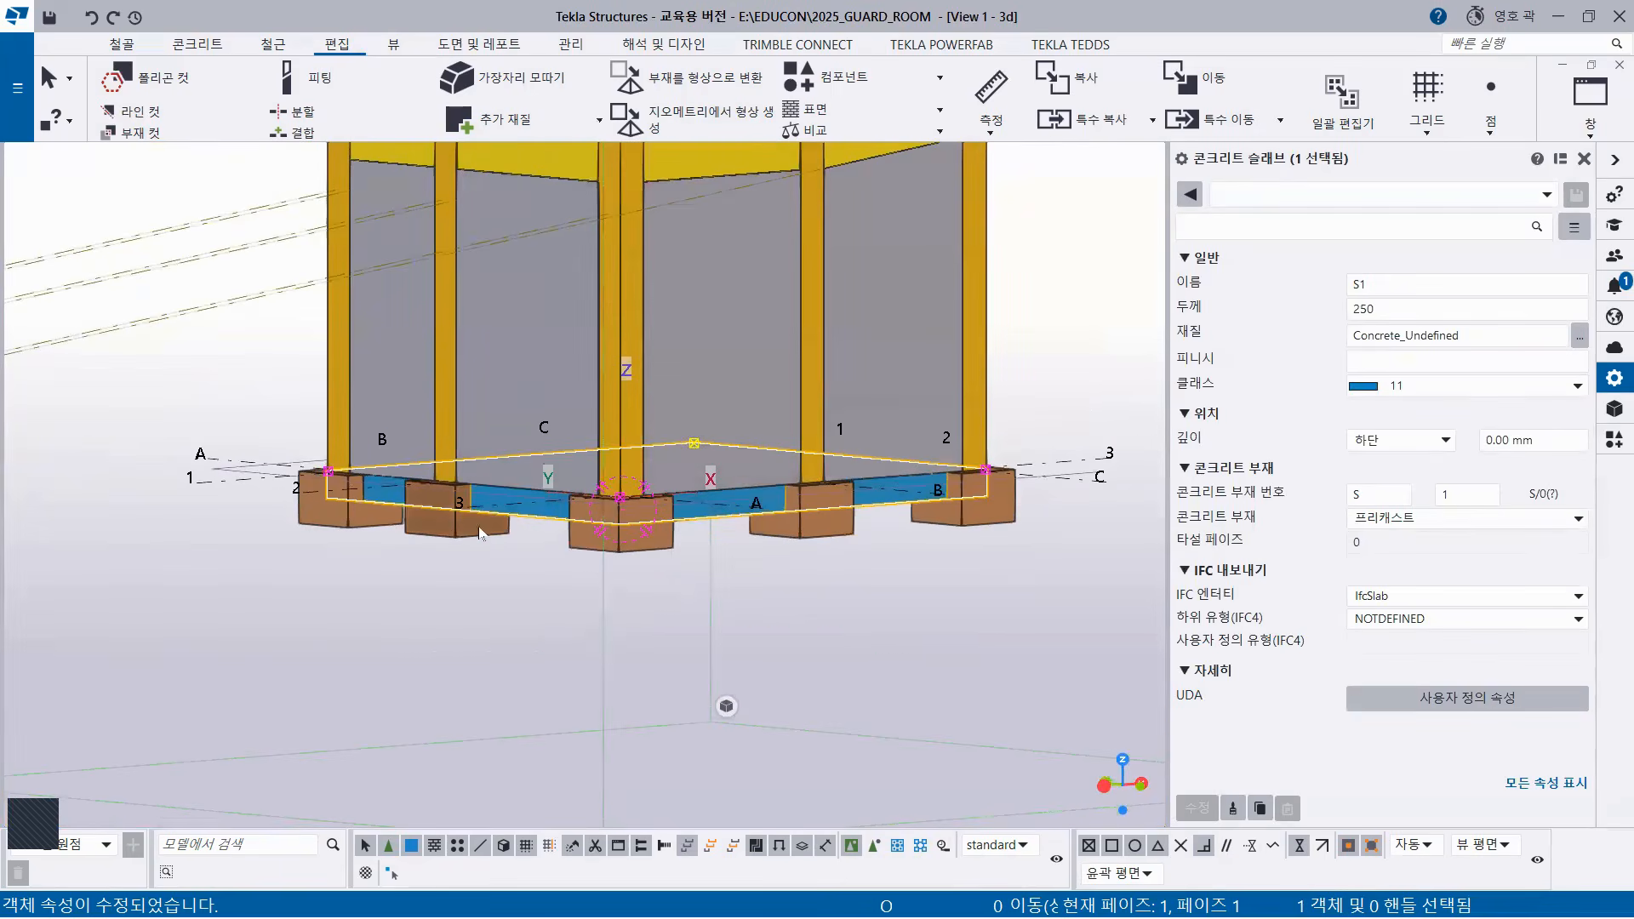
pyautogui.scroll(-1, 442, 518)
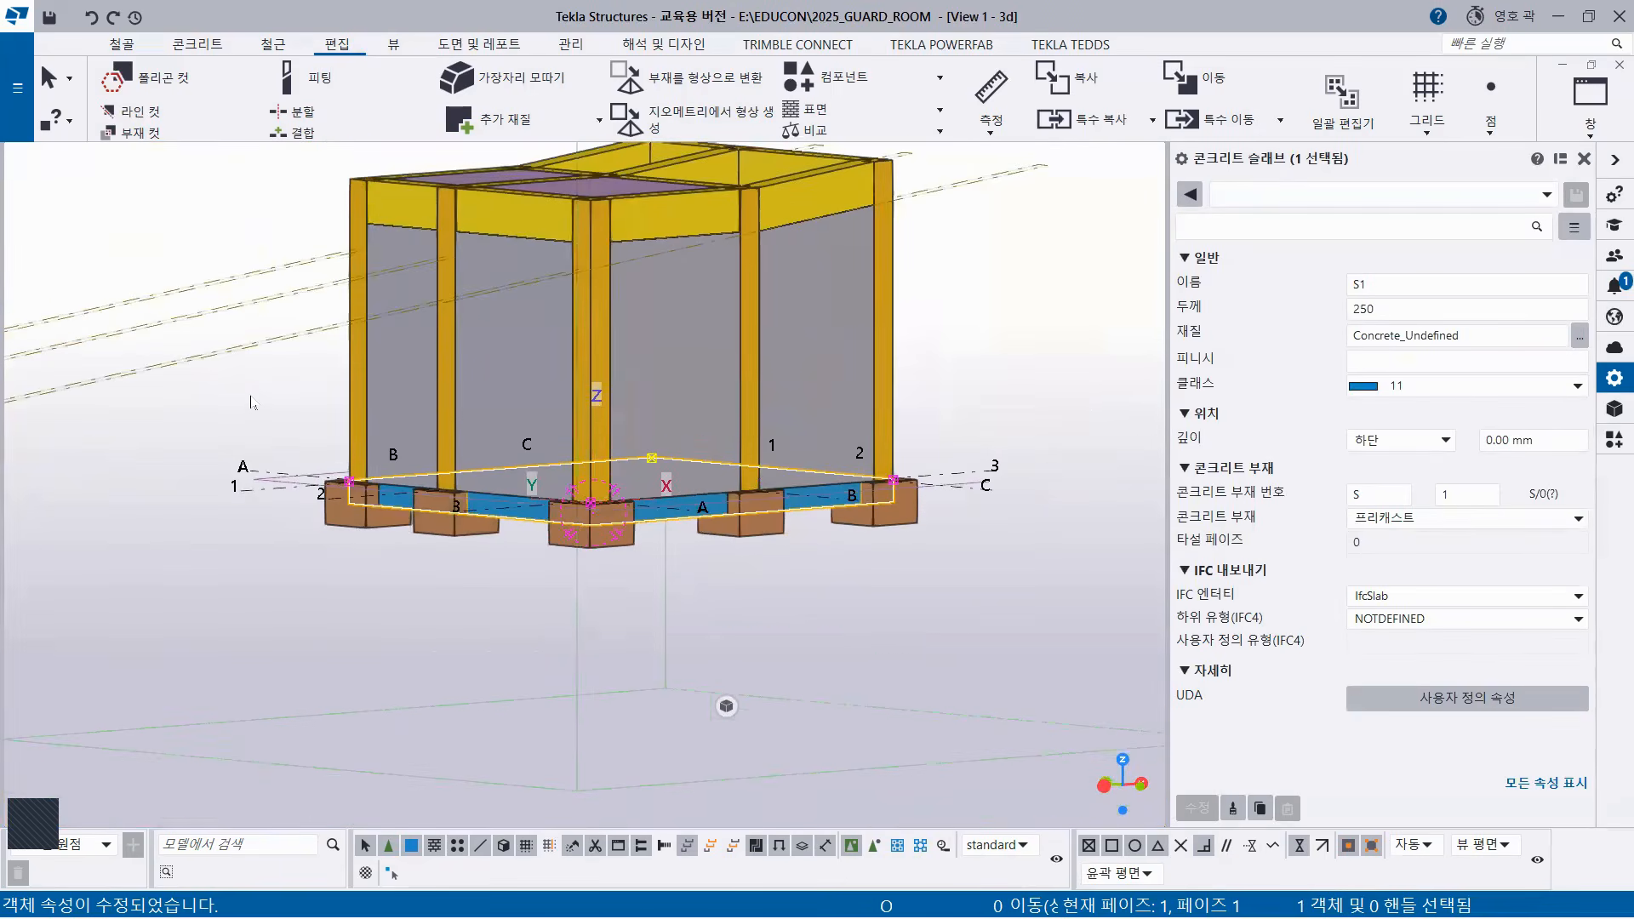
pyautogui.moveTo(289, 504); pyautogui.dragTo(981, 601)
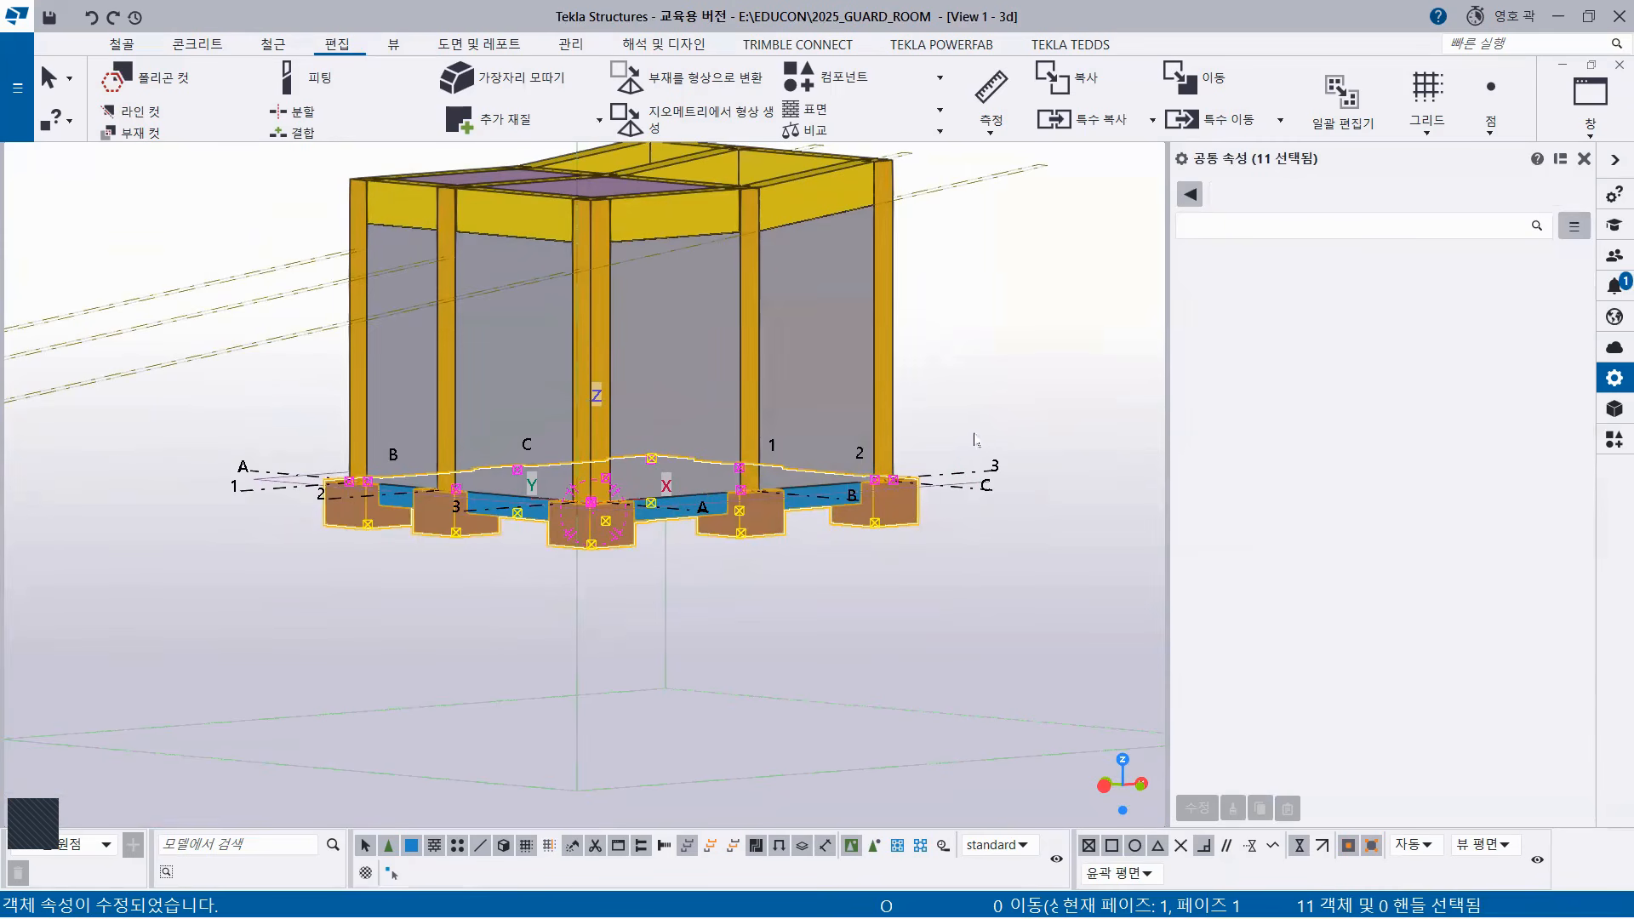
pyautogui.rightClick(953, 245)
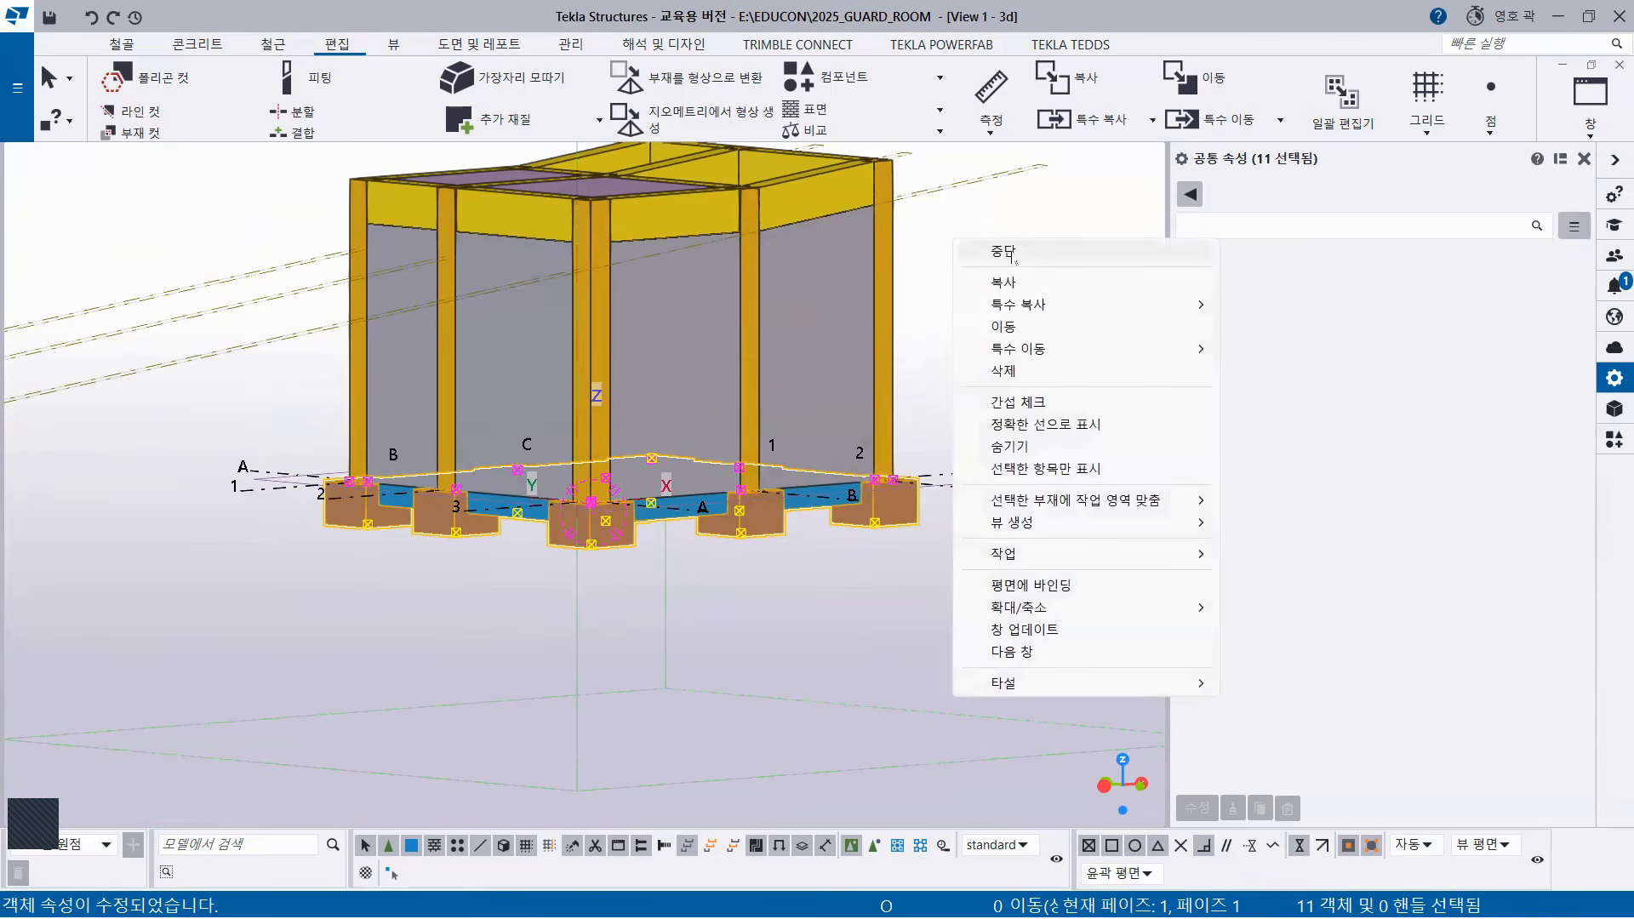
pyautogui.click(1025, 400)
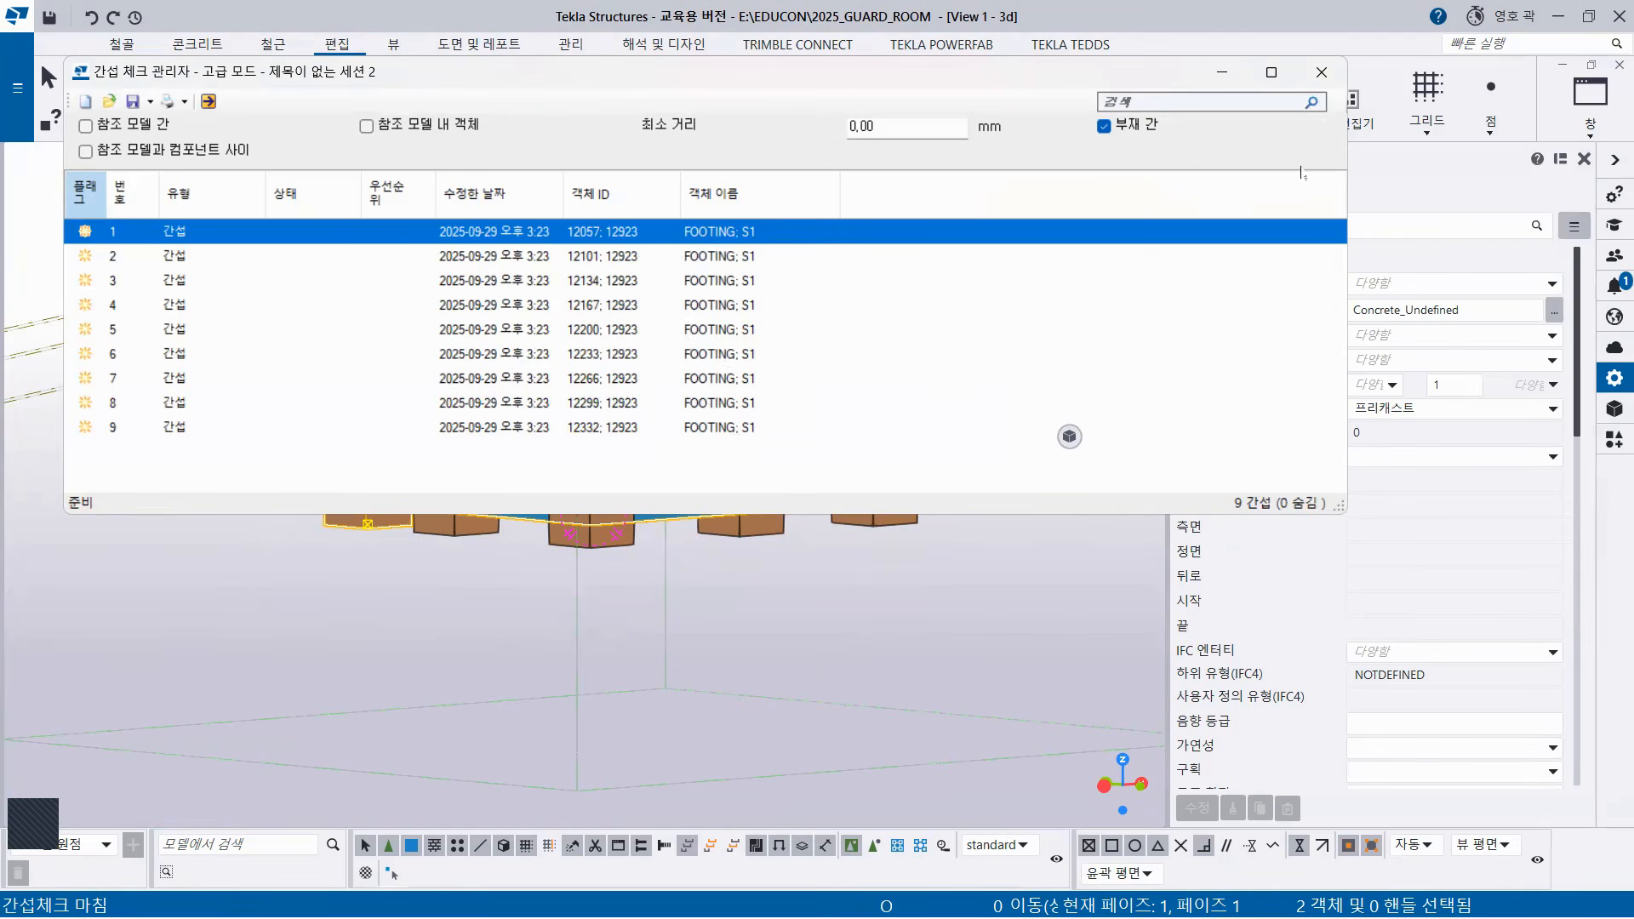
pyautogui.click(1322, 71)
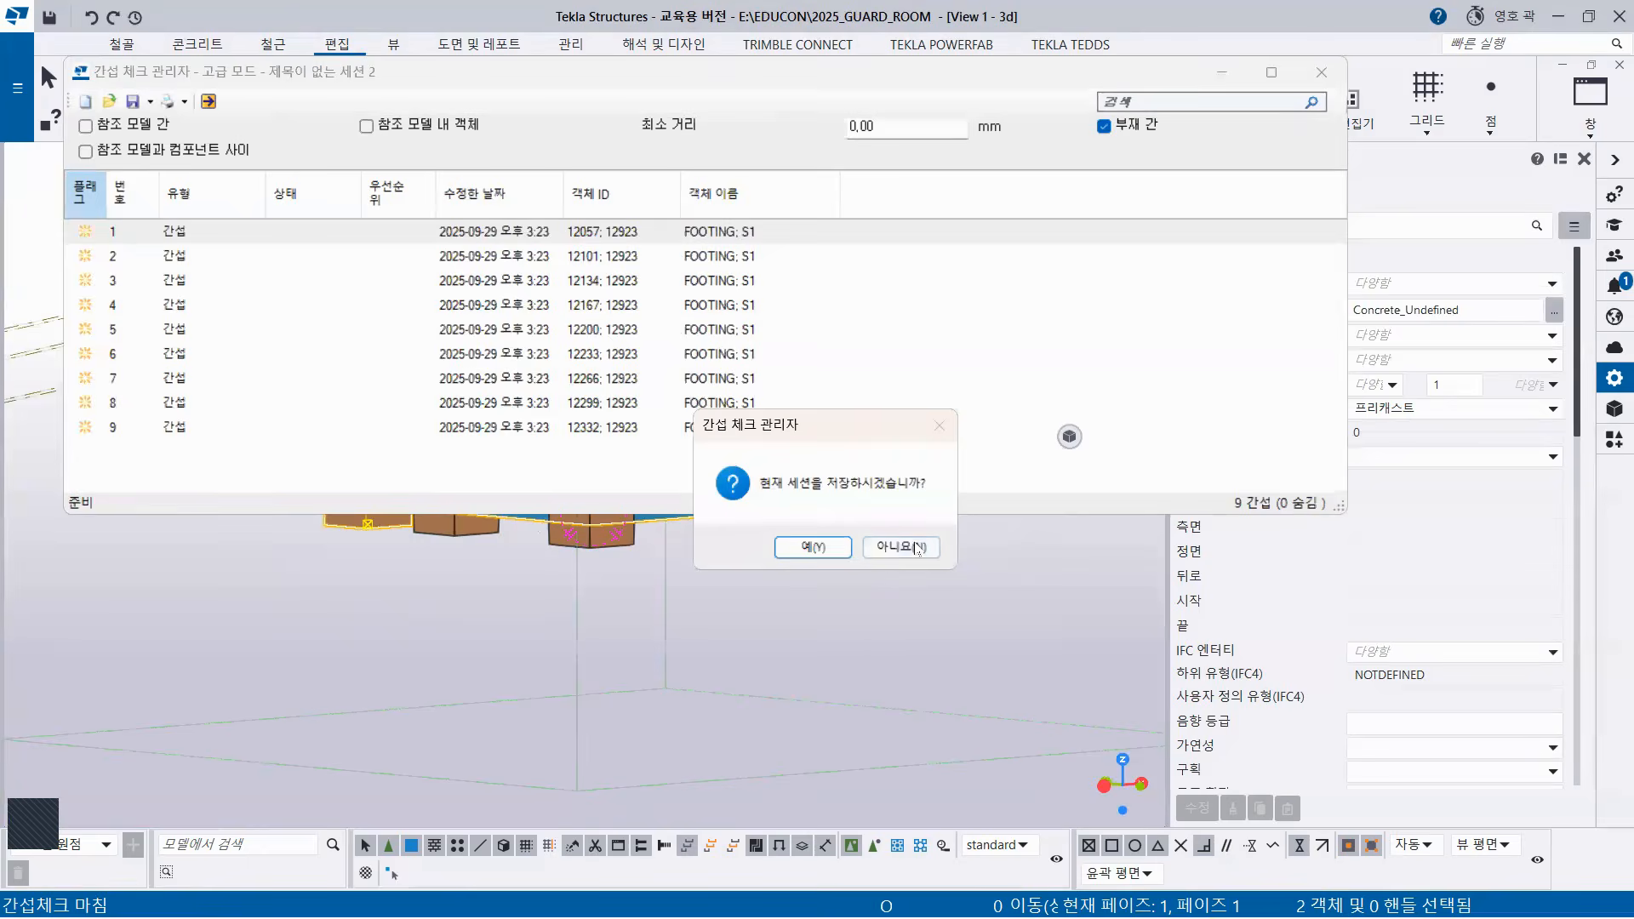
pyautogui.click(917, 547)
# Select the footings and the blue slab together, narrow the selection to the isolated footings and enter F1 as their name.
pyautogui.keyDown('ctrl'); pyautogui.moveTo(725, 606); pyautogui.dragTo(694, 582, button='middle'); pyautogui.keyUp('ctrl')
pyautogui.scroll(1, 726, 574)
pyautogui.scroll(1, 728, 574)
pyautogui.click(699, 583)
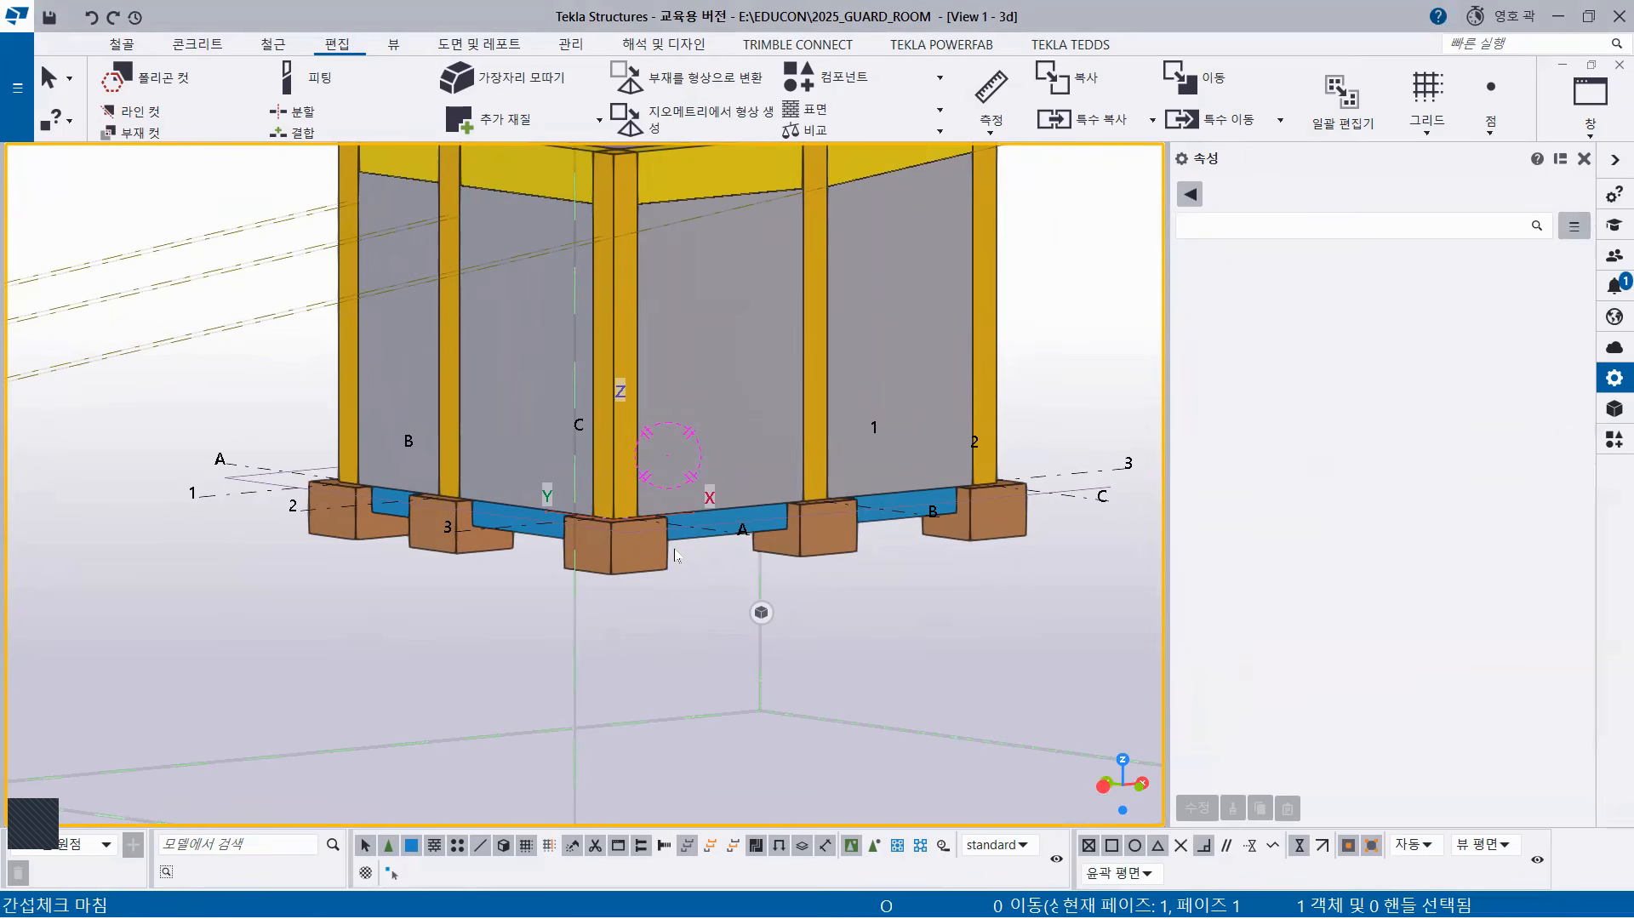
pyautogui.moveTo(679, 505)
pyautogui.keyDown('ctrl'); pyautogui.mouseDown(button='middle')
pyautogui.moveTo(681, 466)
pyautogui.moveTo(679, 483)
pyautogui.mouseUp(button='middle'); pyautogui.keyUp('ctrl')
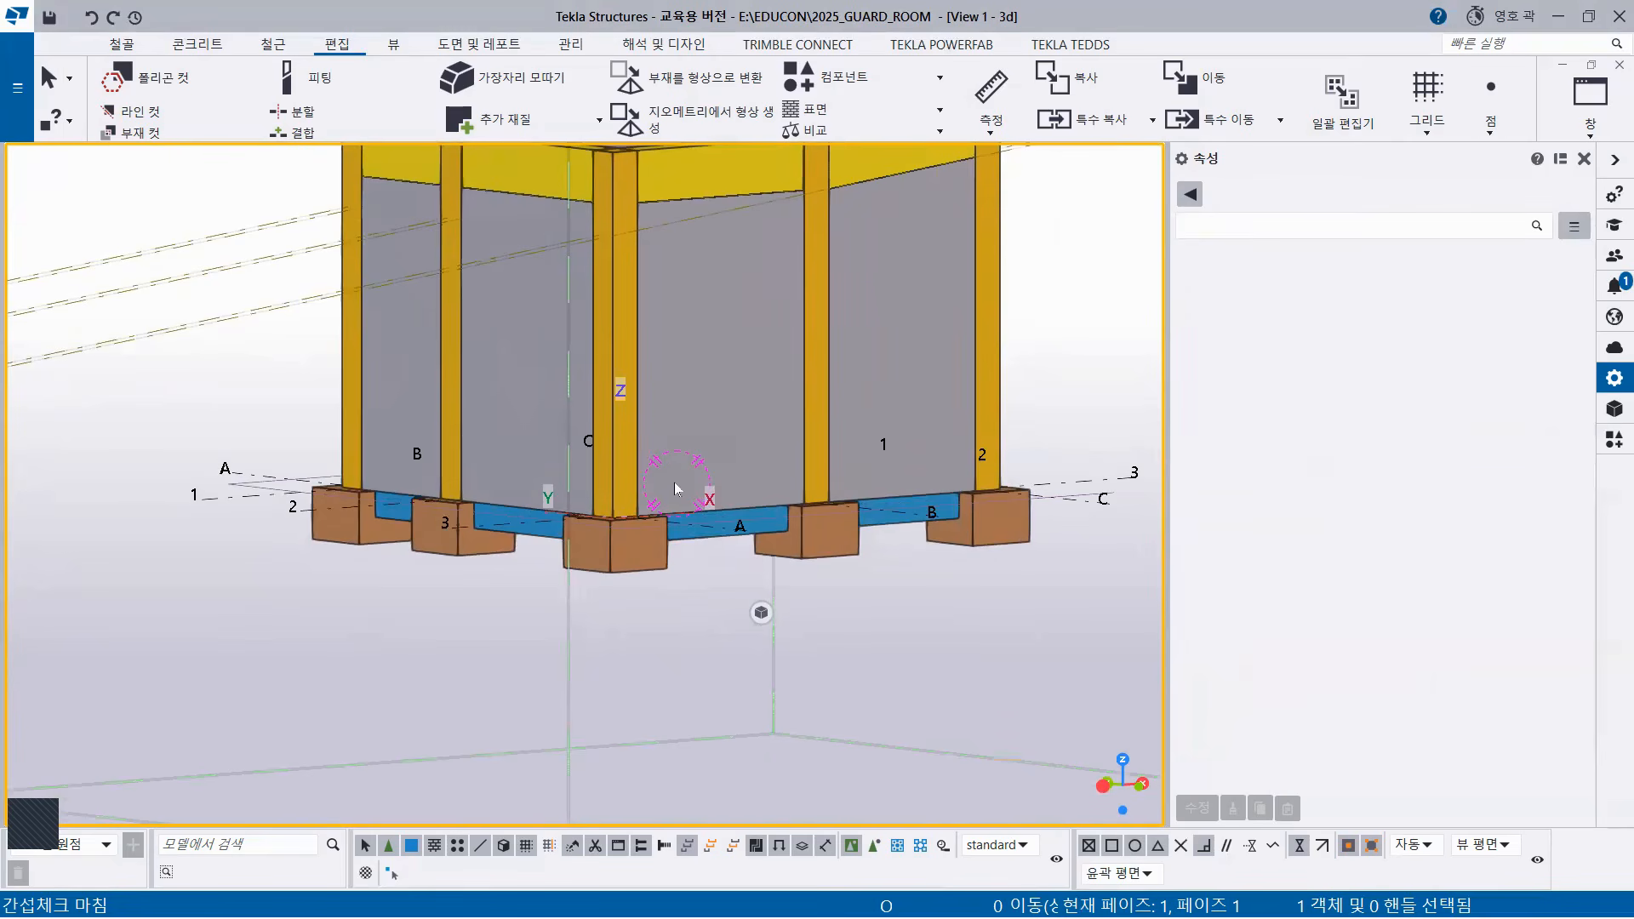
pyautogui.moveTo(267, 366); pyautogui.dragTo(1089, 637)
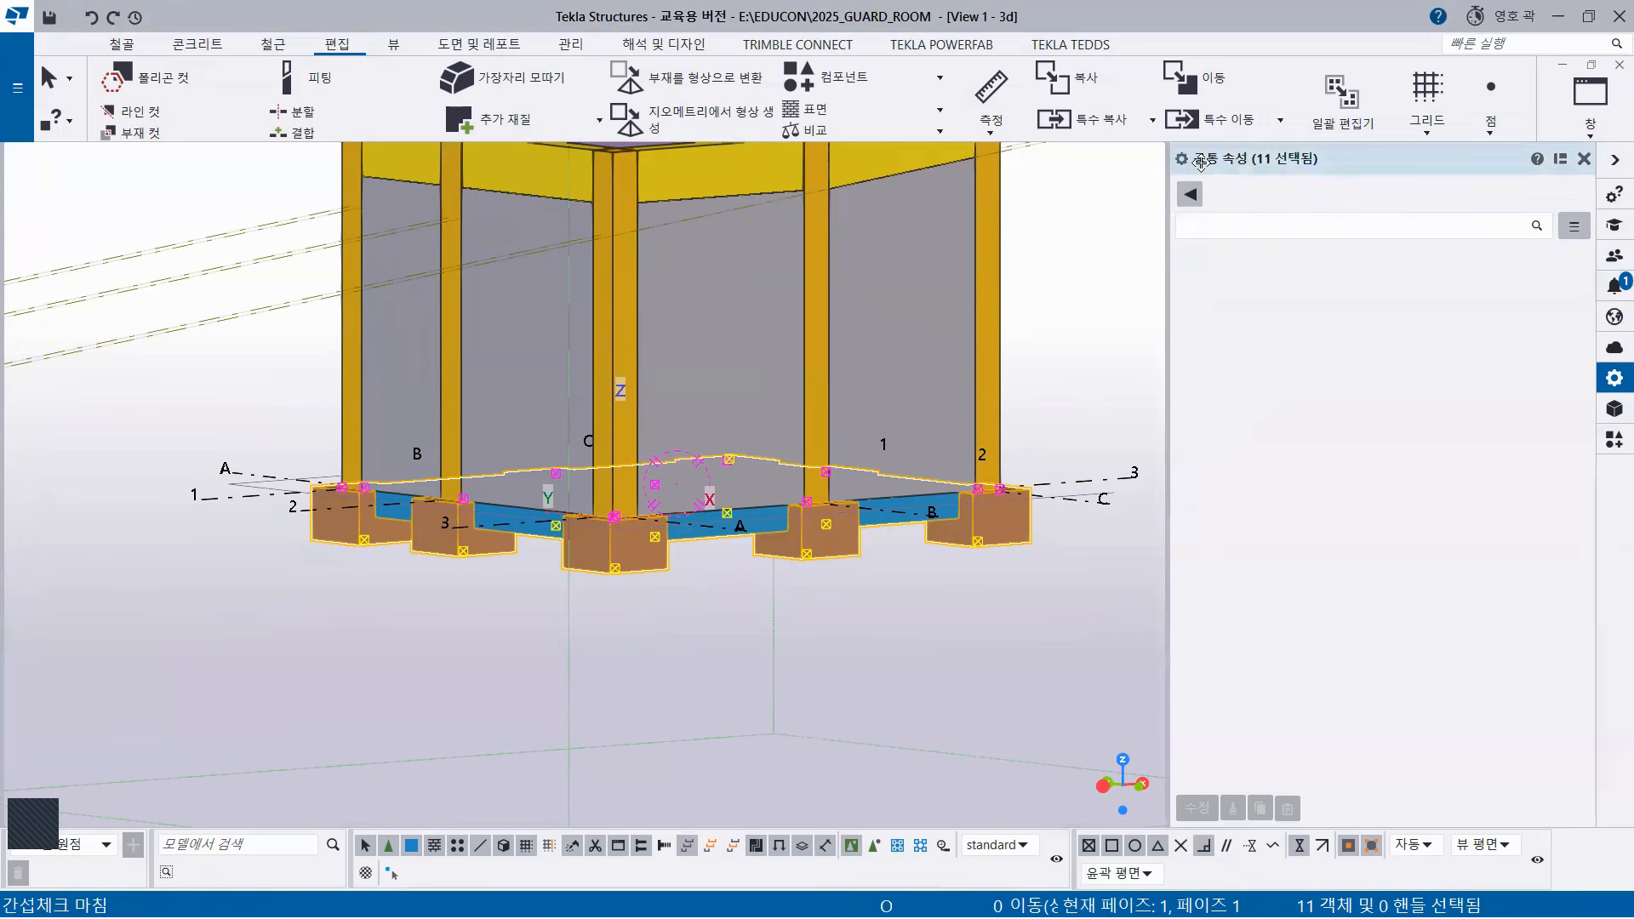
pyautogui.click(1190, 195)
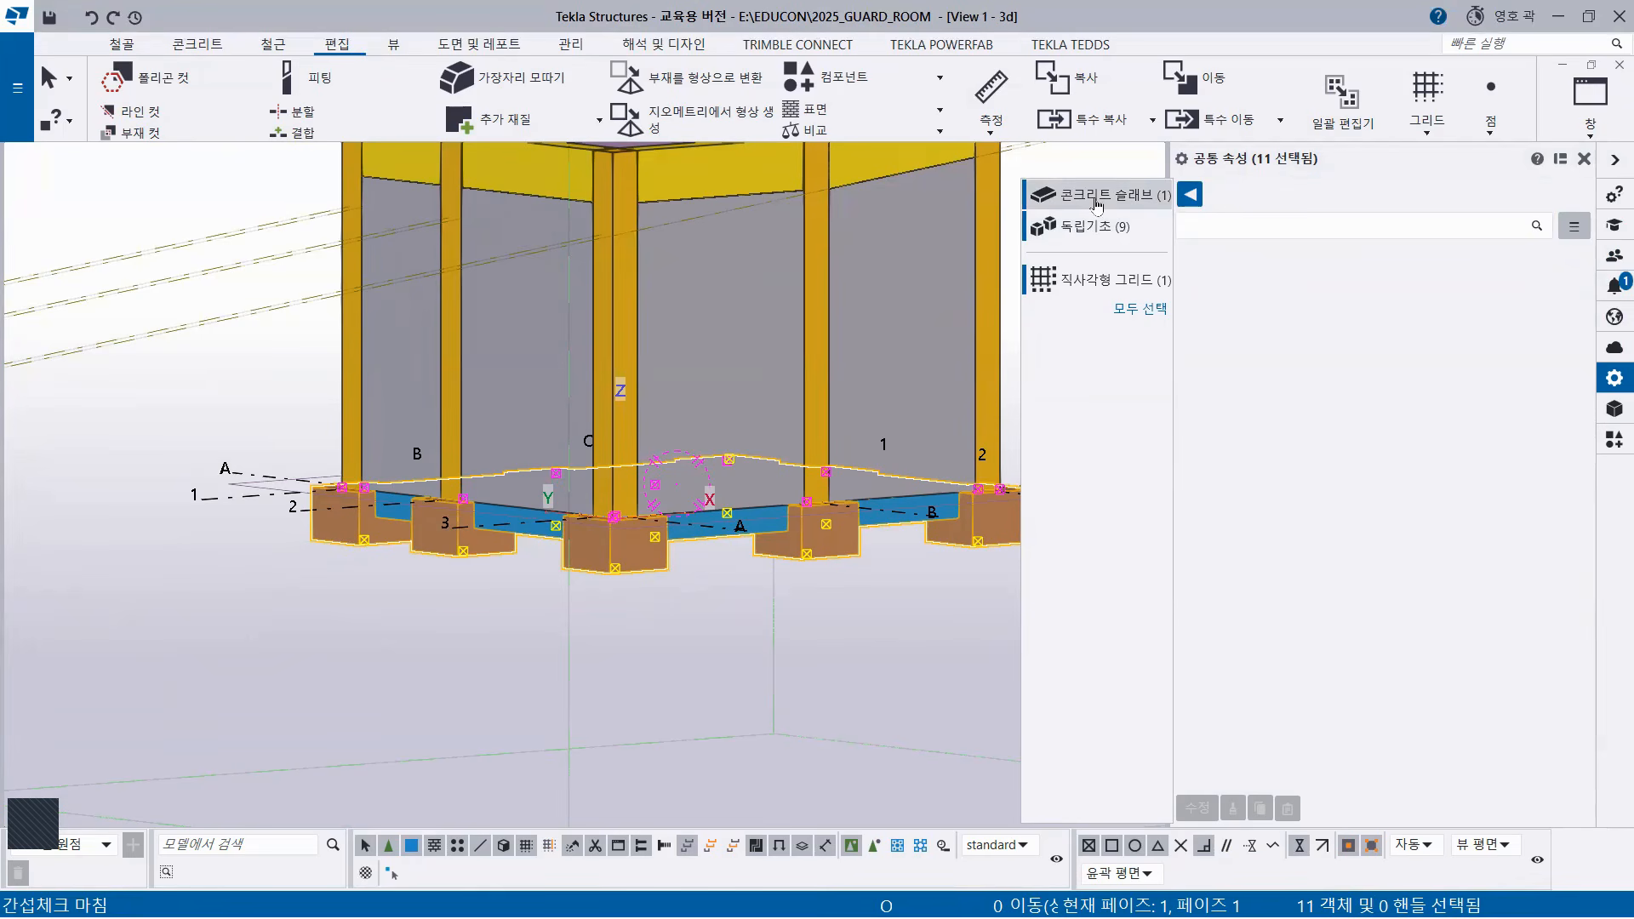
pyautogui.click(1095, 227)
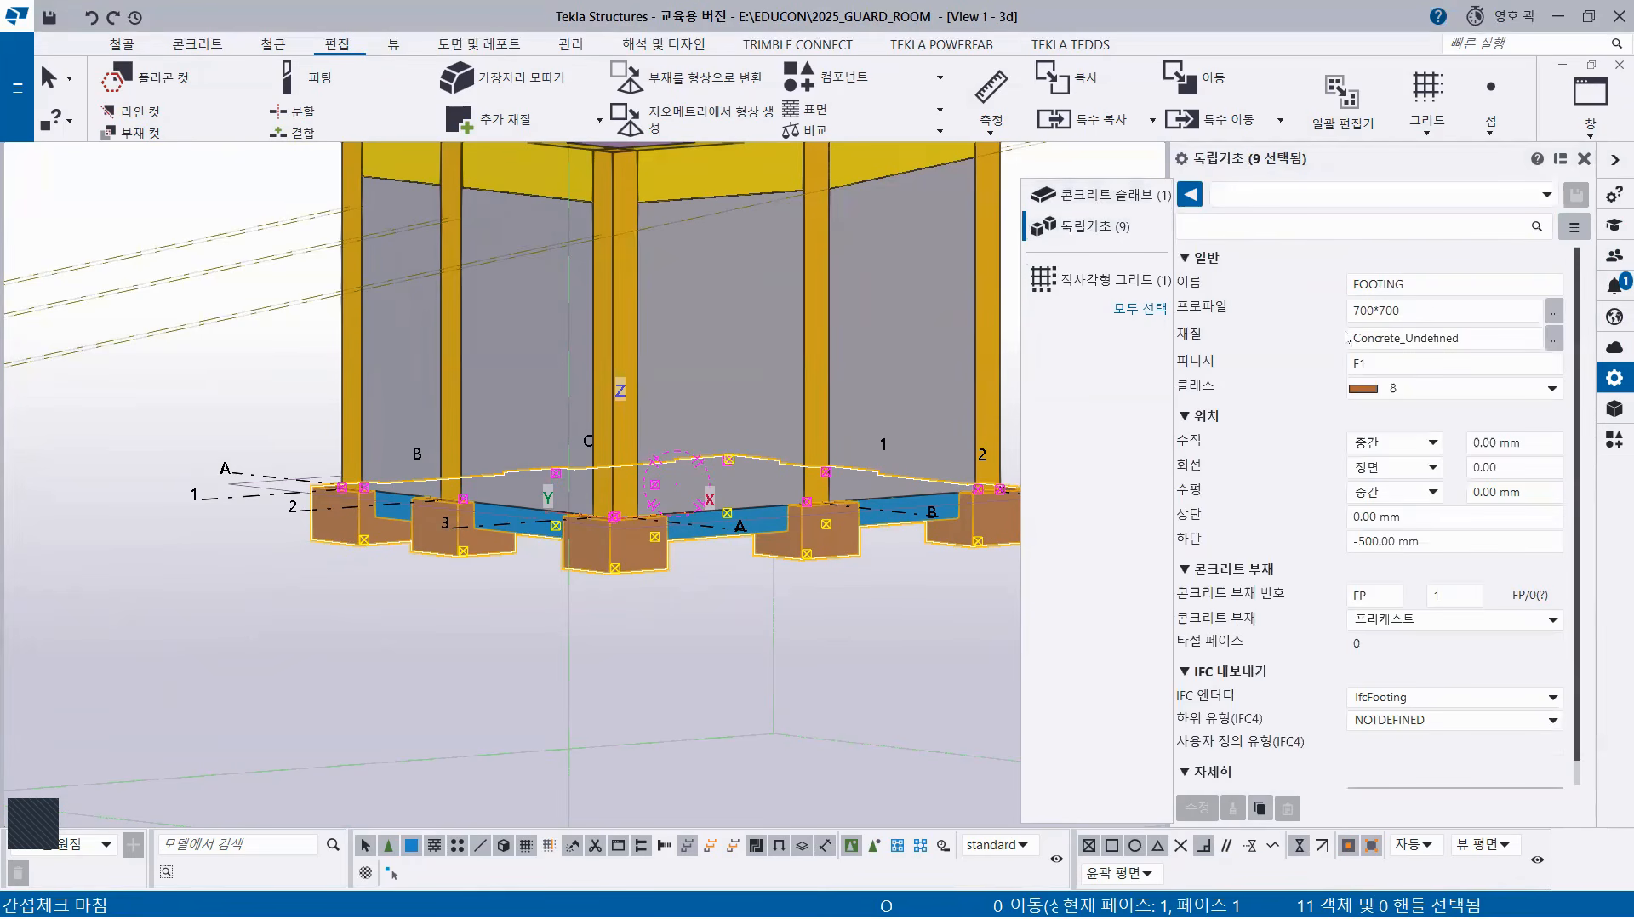
pyautogui.click(1421, 285)
pyautogui.moveTo(1422, 285); pyautogui.dragTo(1354, 289)
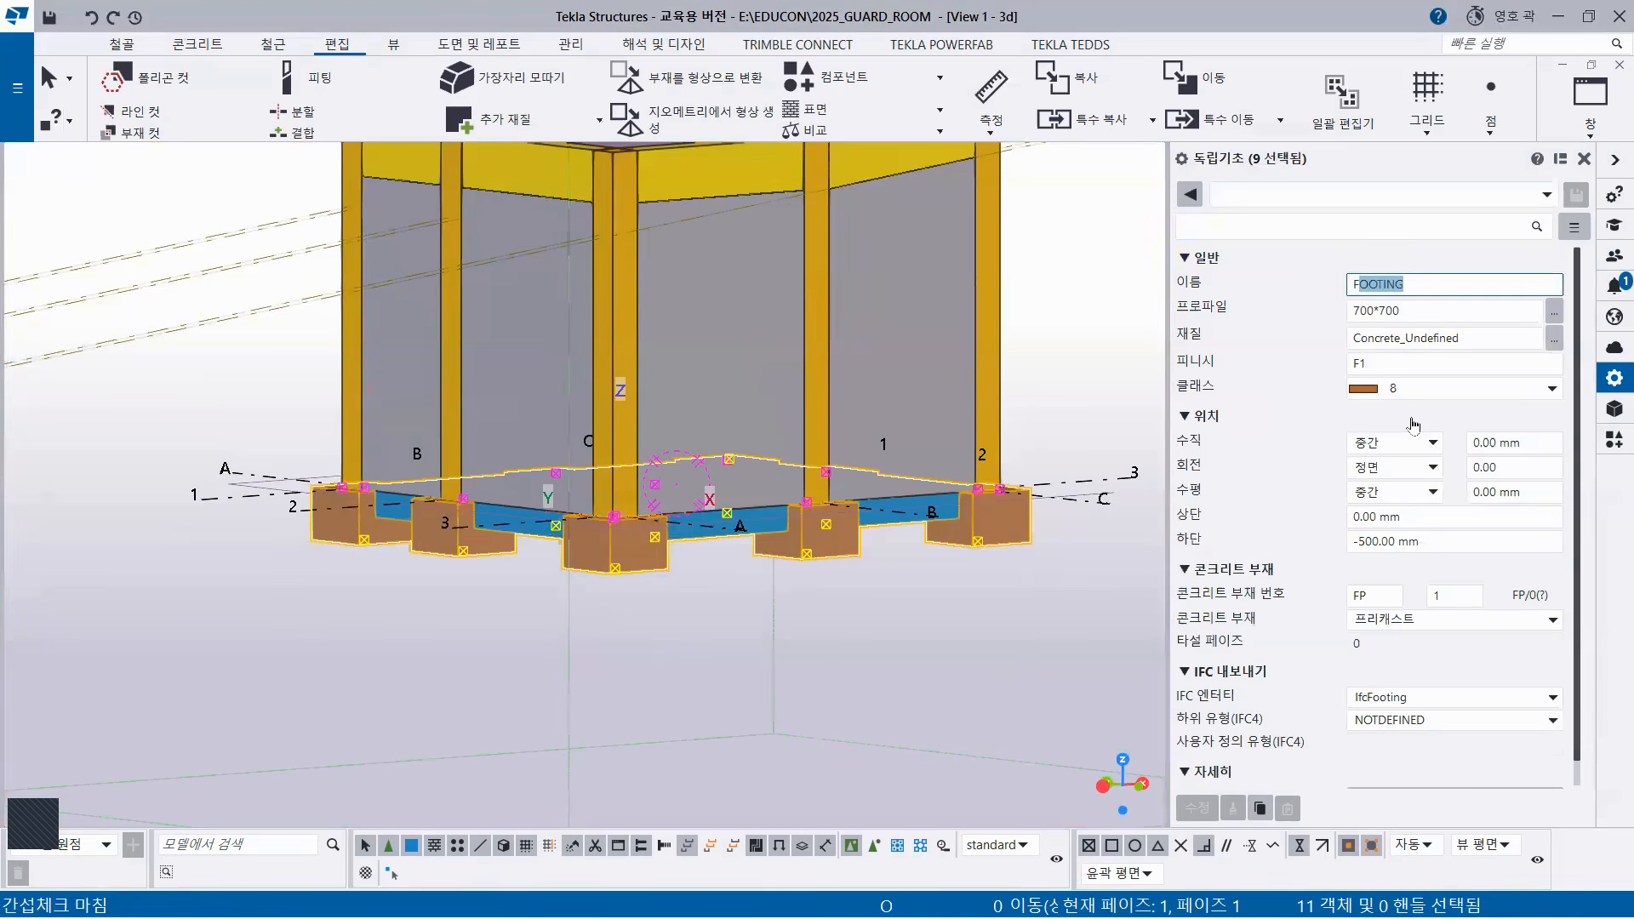
pyautogui.press('BackSpace')
pyautogui.write('1')
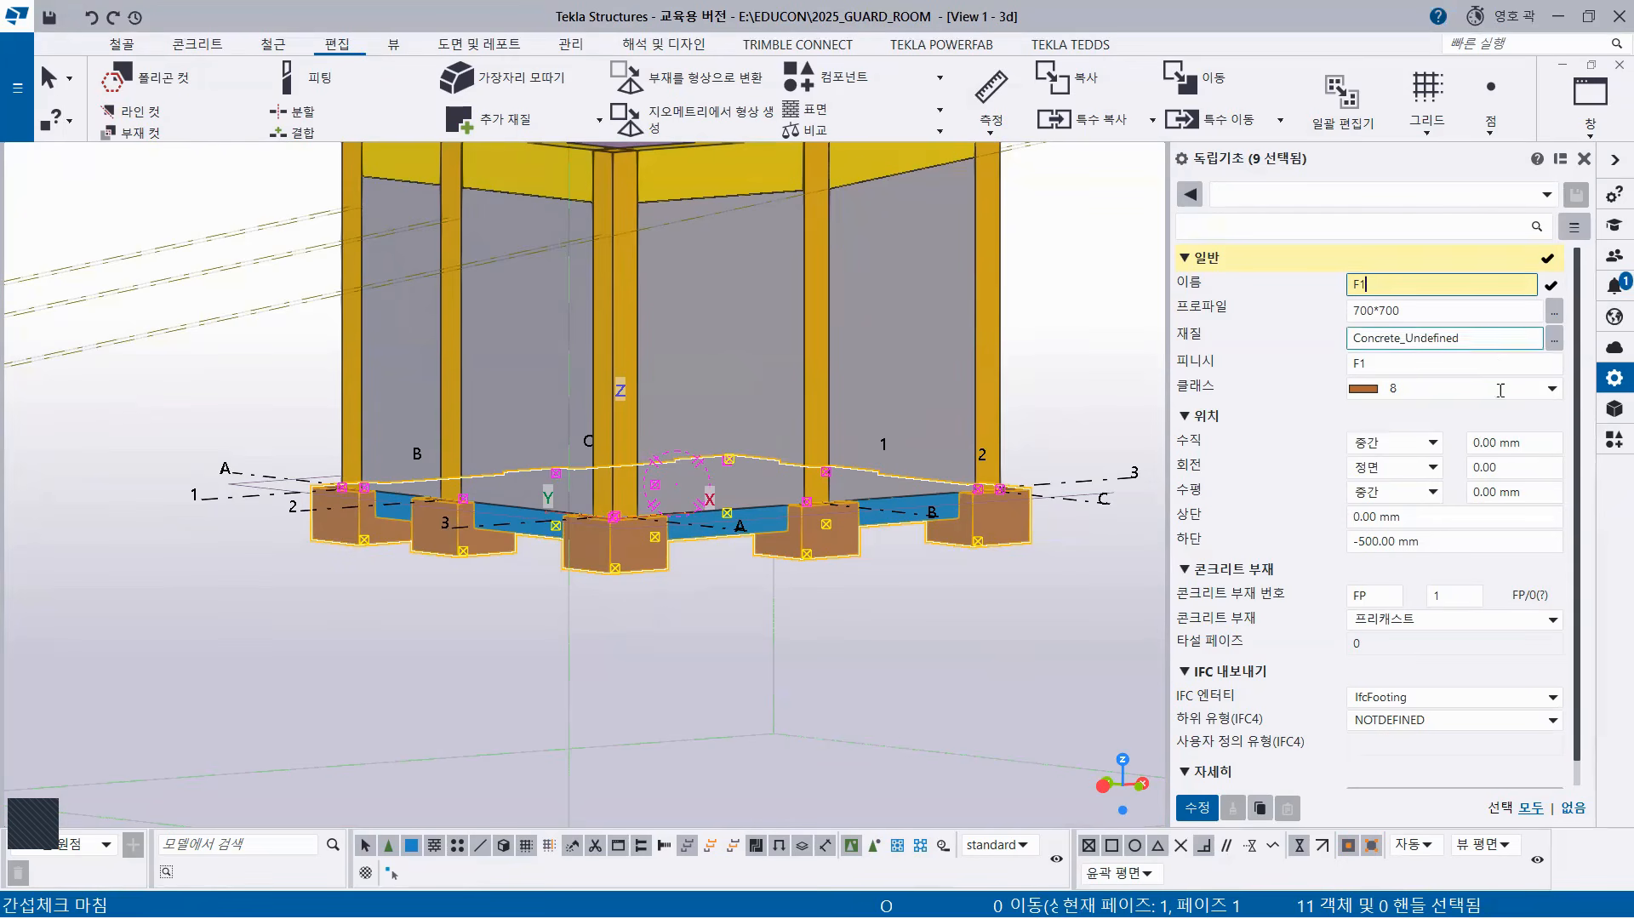
# Save the footing properties as a preset named F1, apply the modification to the footings and deselect them.
pyautogui.click(1256, 199)
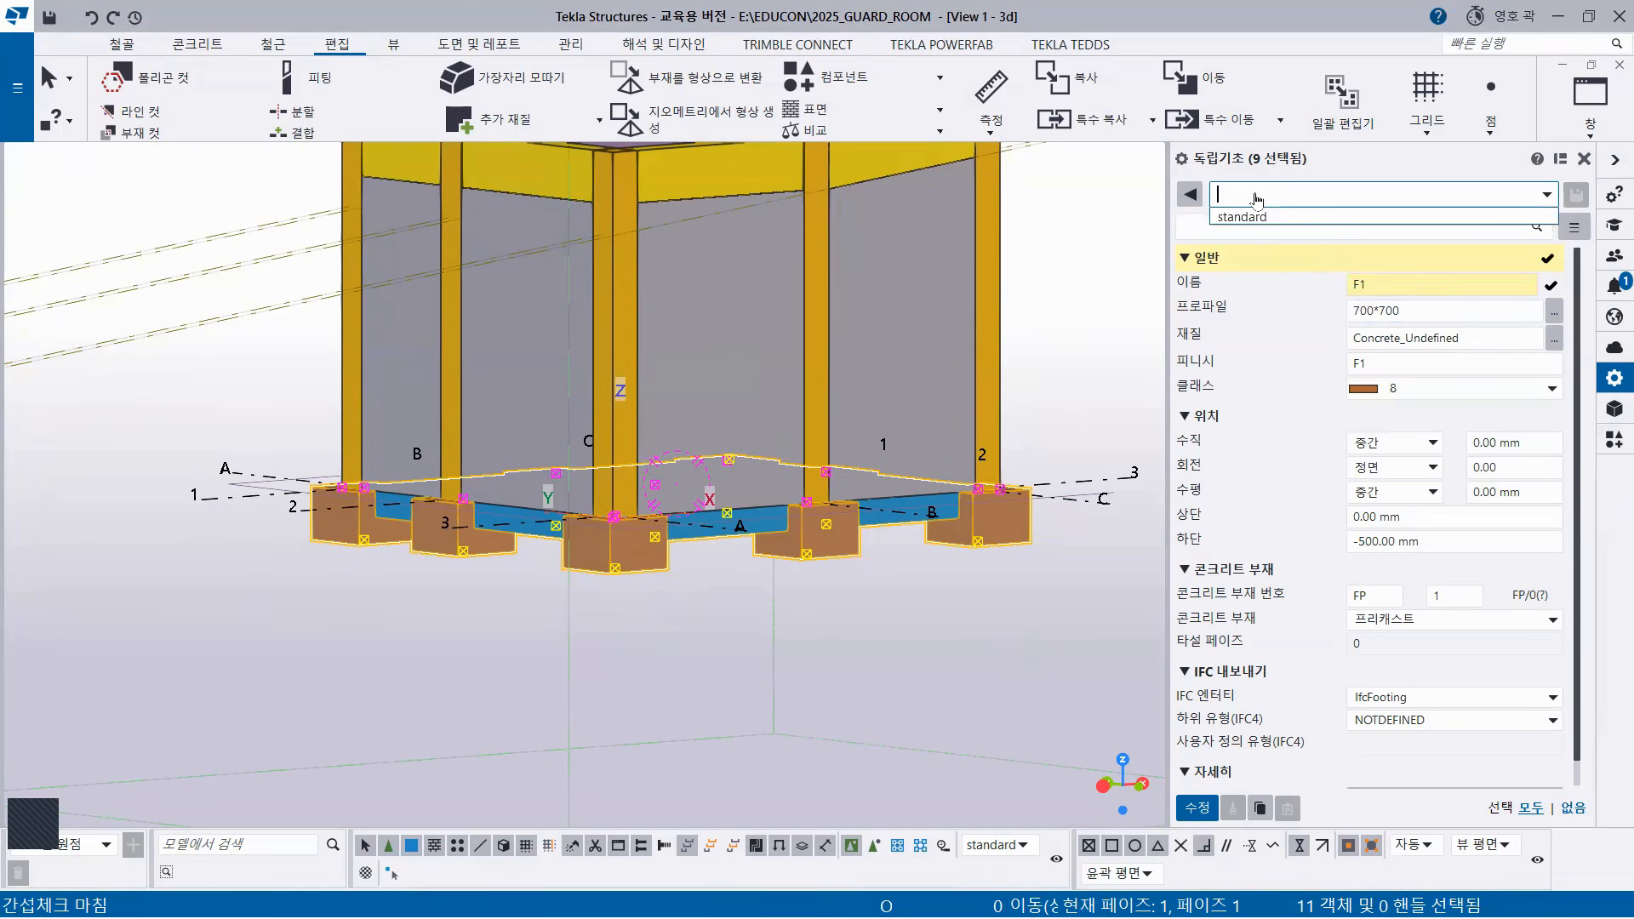
pyautogui.write('F1')
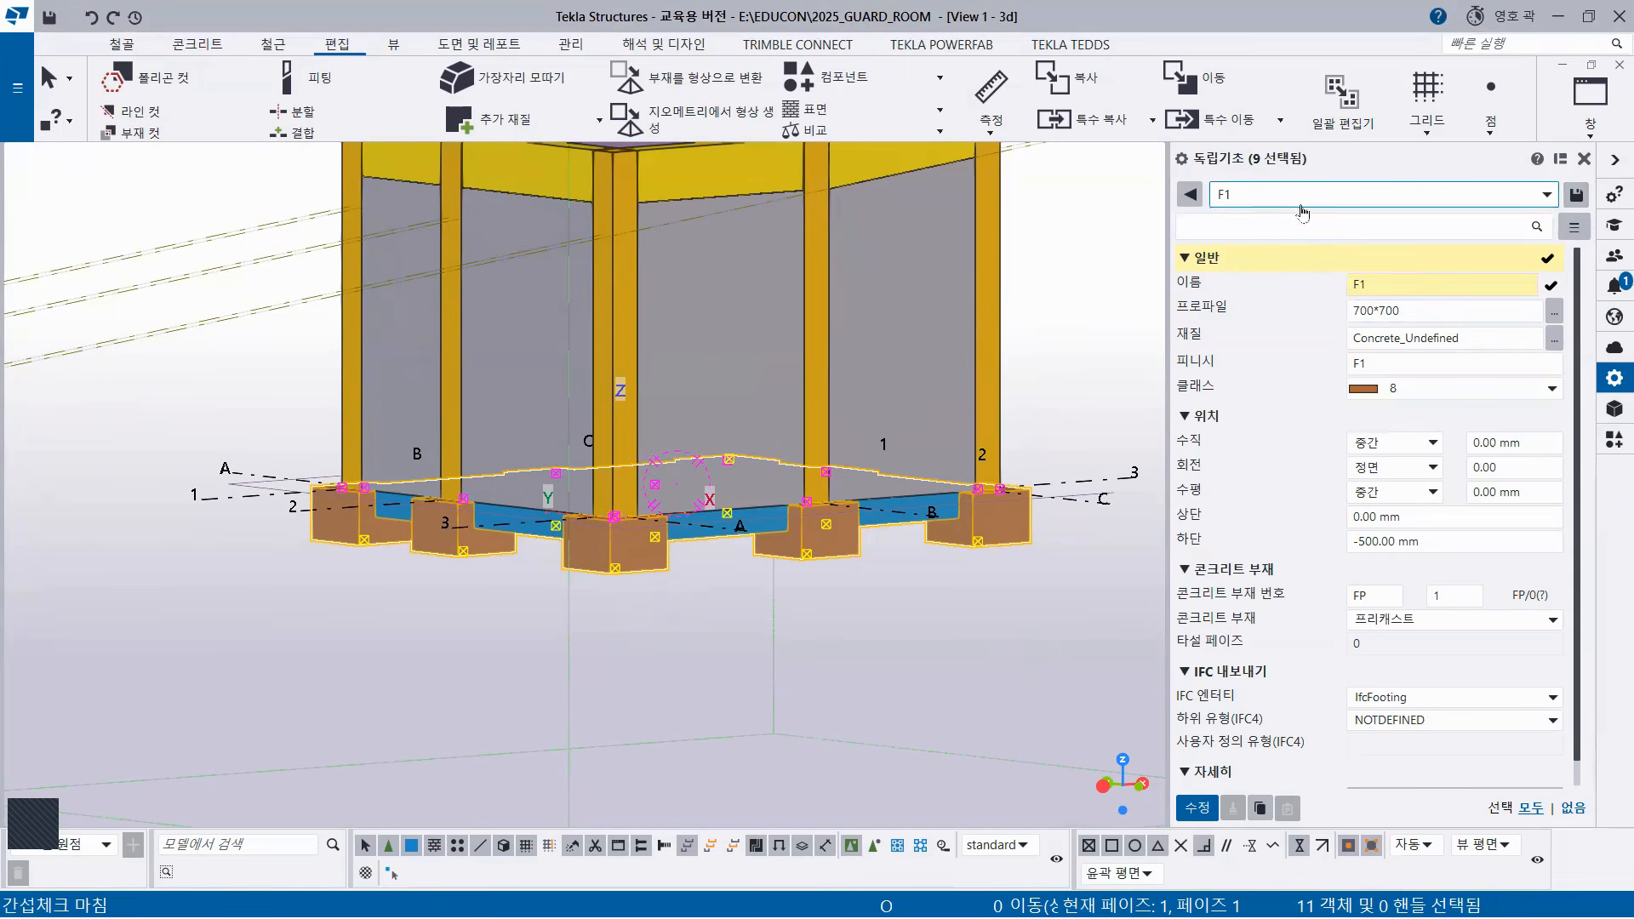
pyautogui.click(1576, 196)
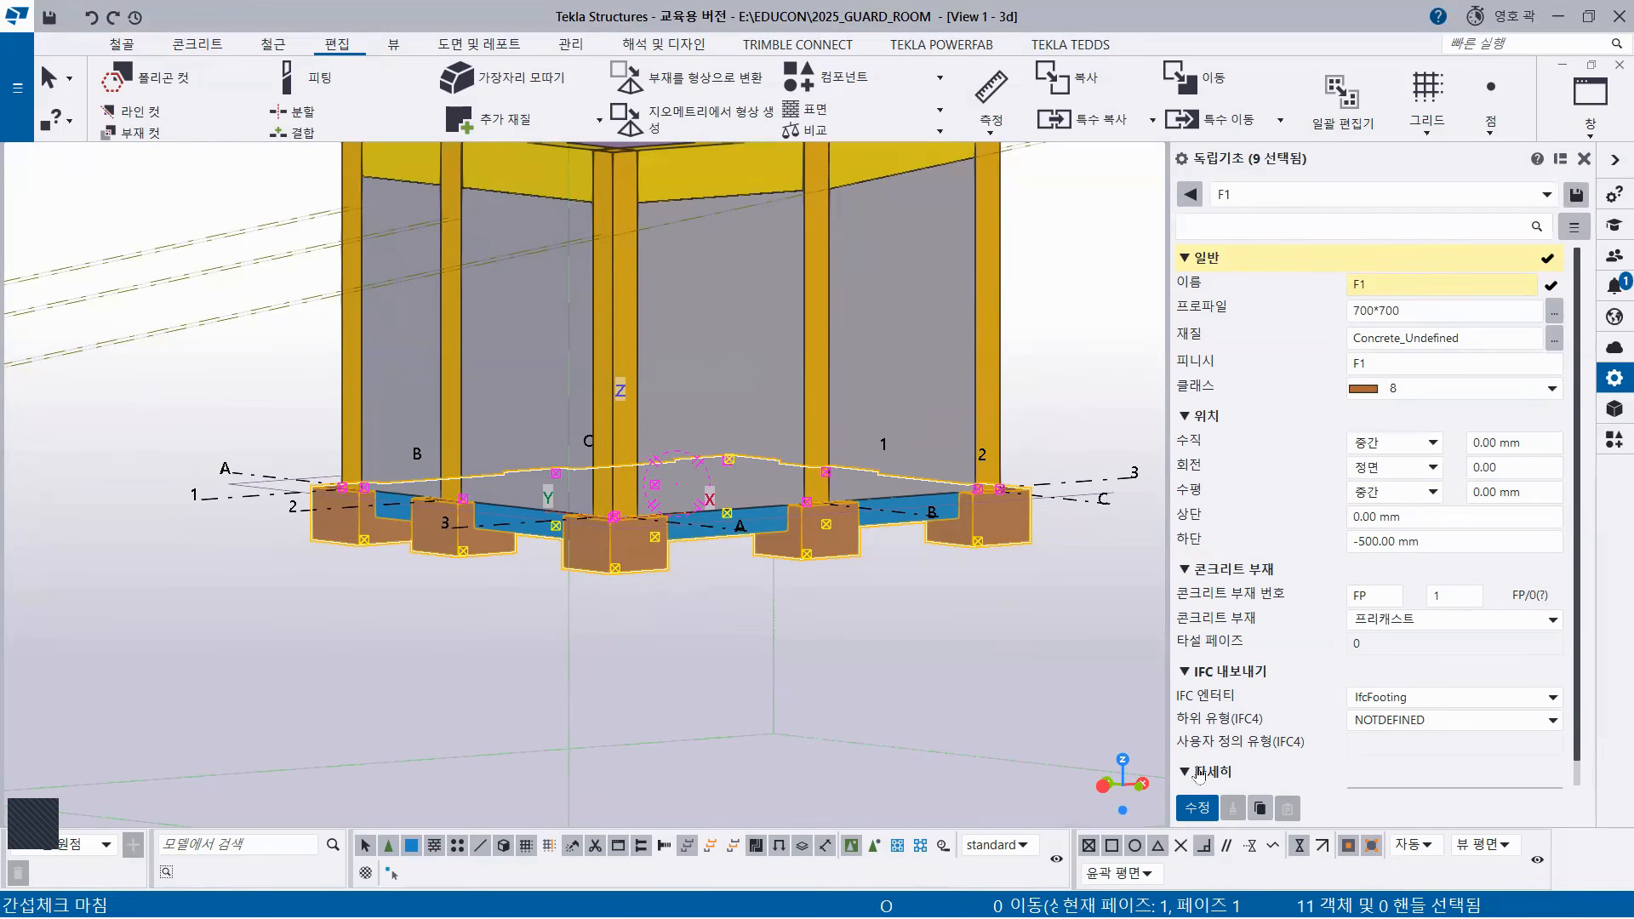
pyautogui.click(1197, 808)
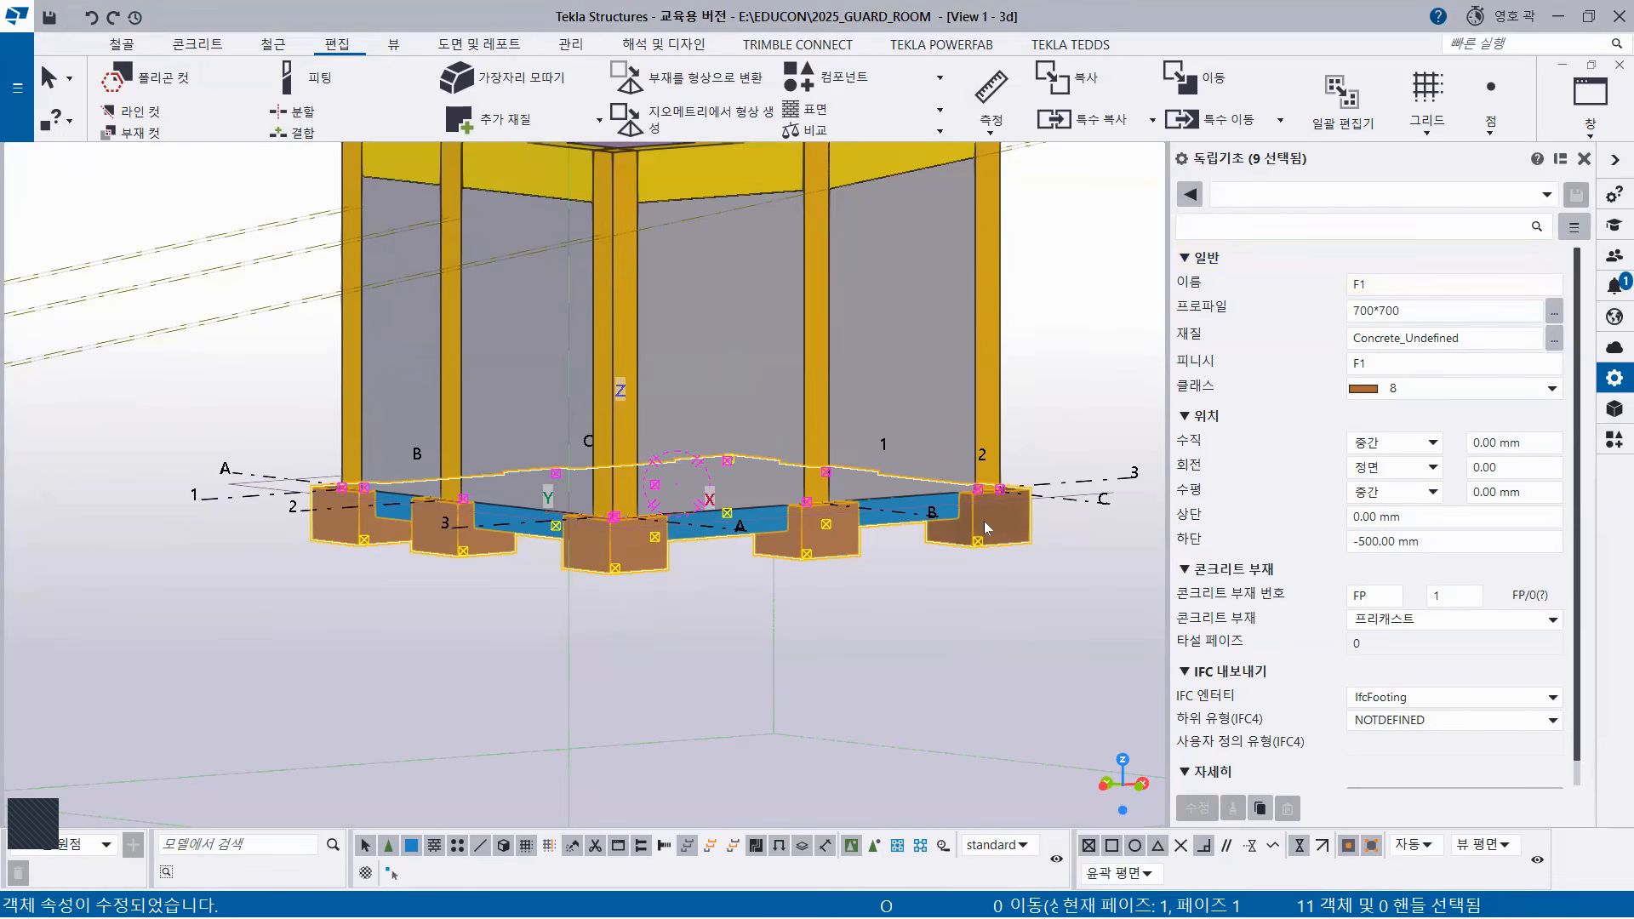
pyautogui.click(966, 602)
# Cut the blue slab S1 with the part cut command, using all the footings as cutting parts, and end the command.
pyautogui.moveTo(754, 655); pyautogui.dragTo(687, 627, button='middle')
pyautogui.scroll(2, 673, 629)
pyautogui.moveTo(641, 675); pyautogui.dragTo(474, 260, button='middle')
pyautogui.keyDown('ctrl'); pyautogui.moveTo(528, 482); pyautogui.dragTo(595, 546, button='middle'); pyautogui.keyUp('ctrl')
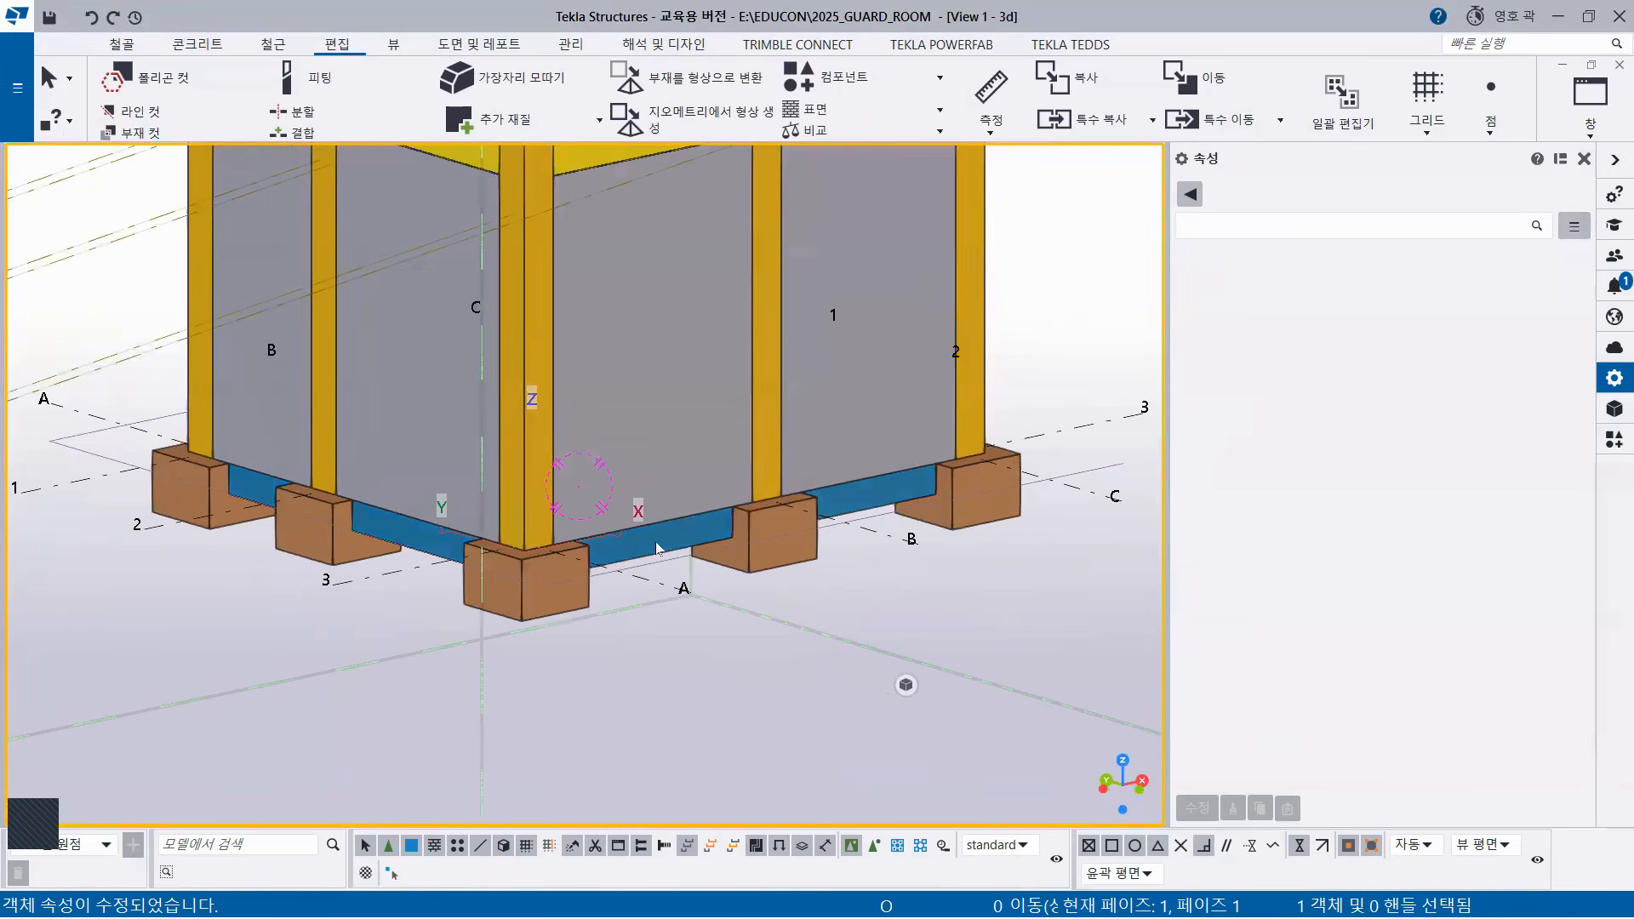
pyautogui.click(662, 552)
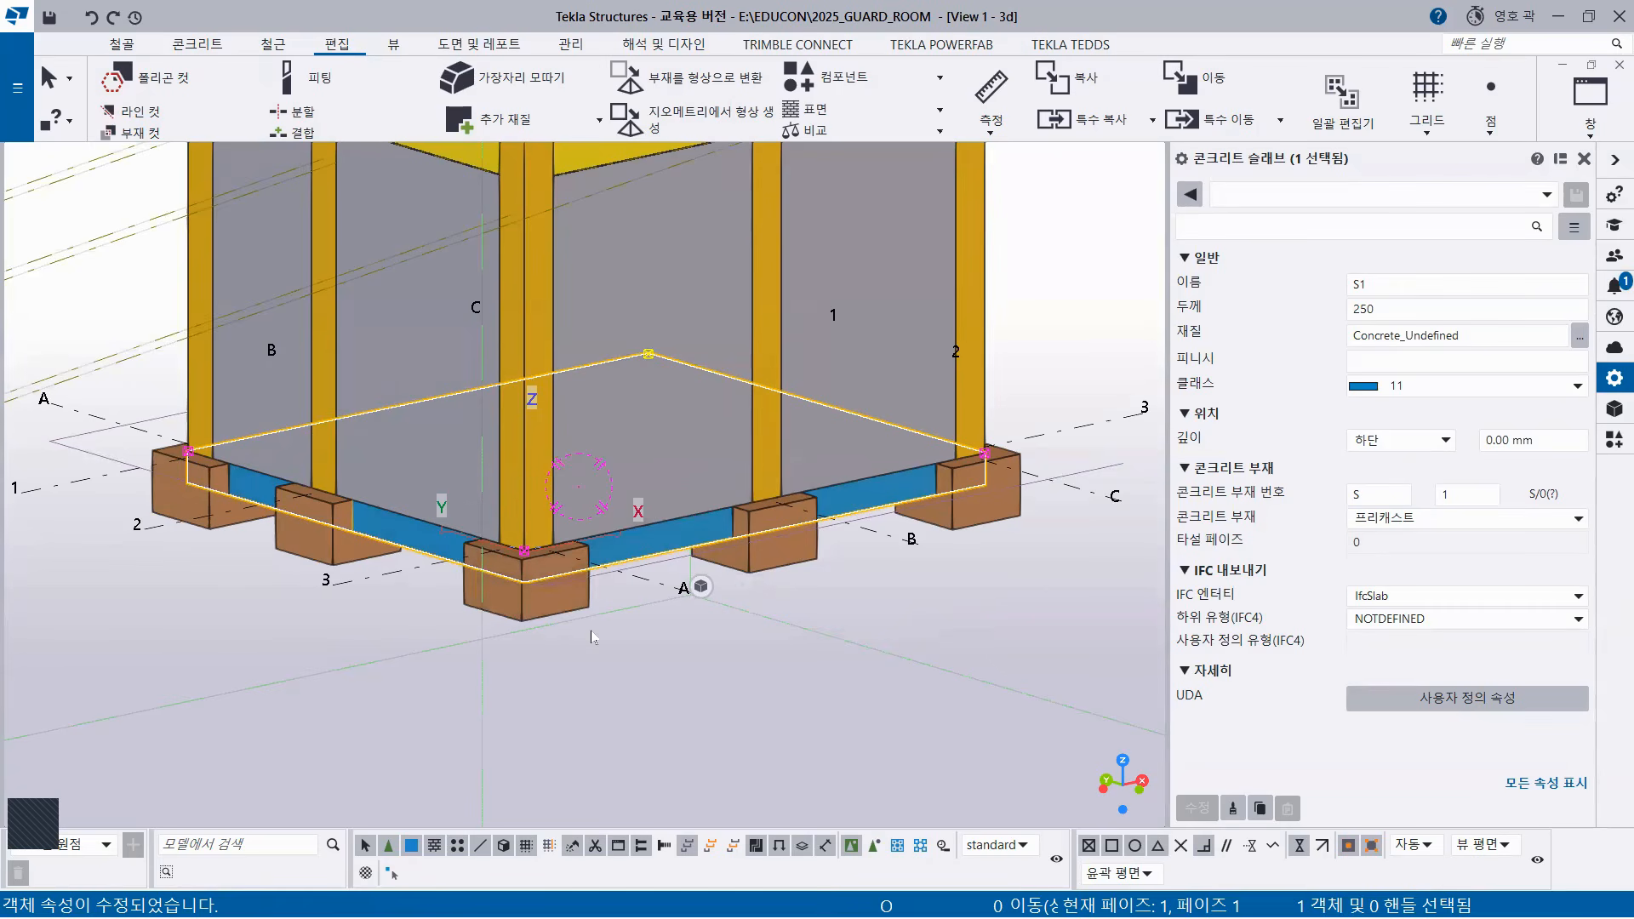
pyautogui.keyDown('ctrl'); pyautogui.moveTo(594, 603); pyautogui.dragTo(596, 563, button='middle'); pyautogui.keyUp('ctrl')
pyautogui.click(626, 673)
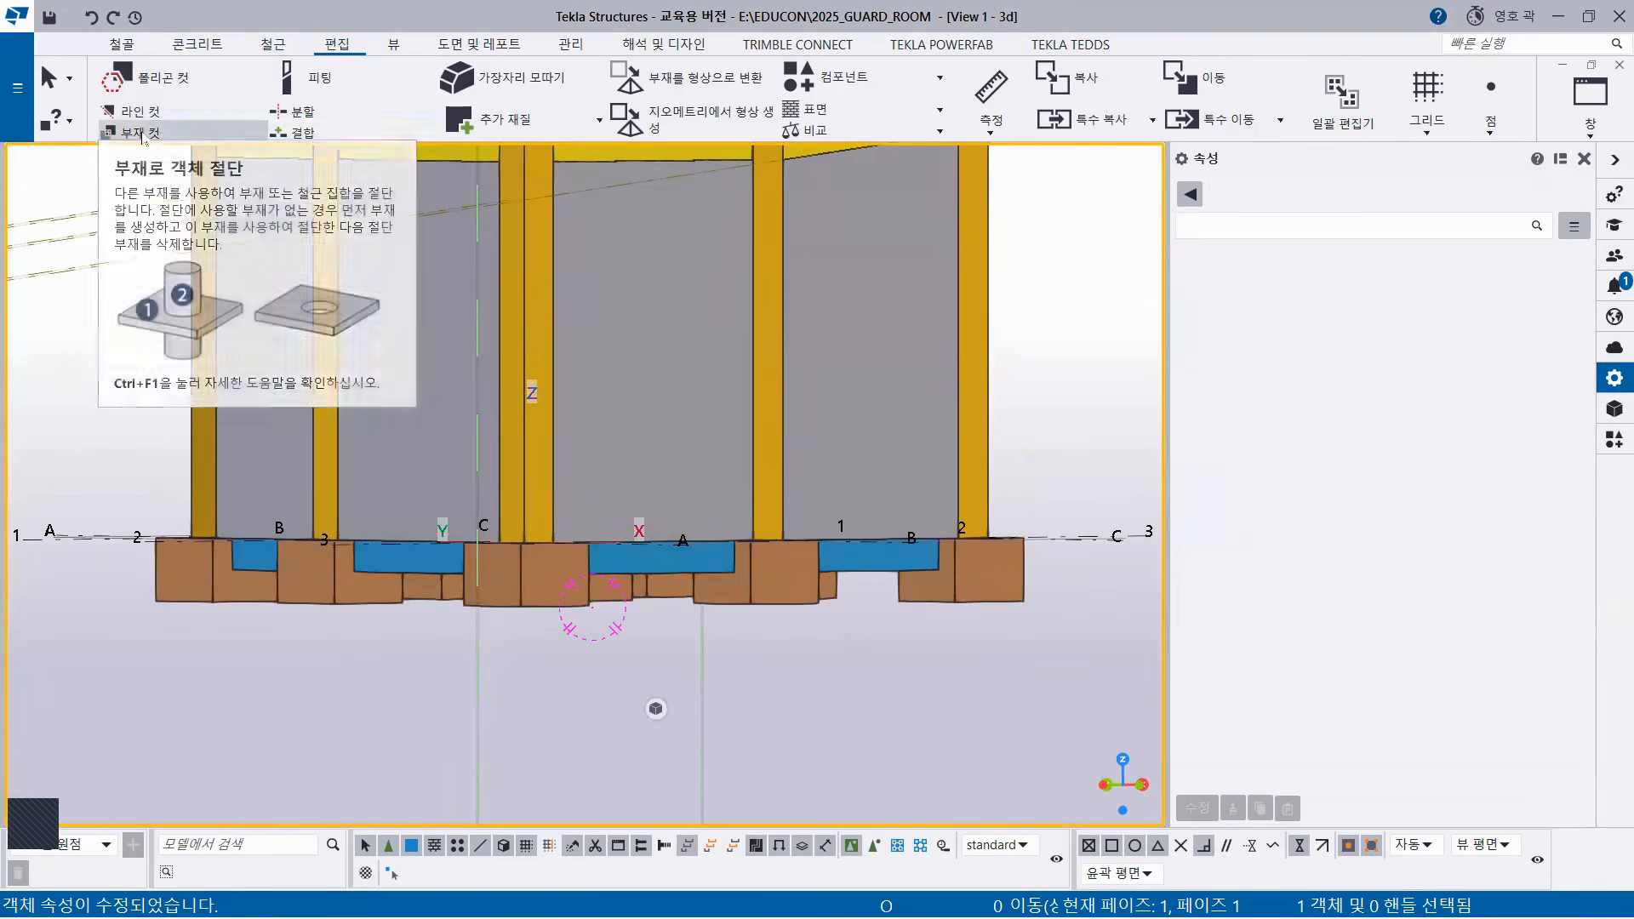
pyautogui.click(142, 133)
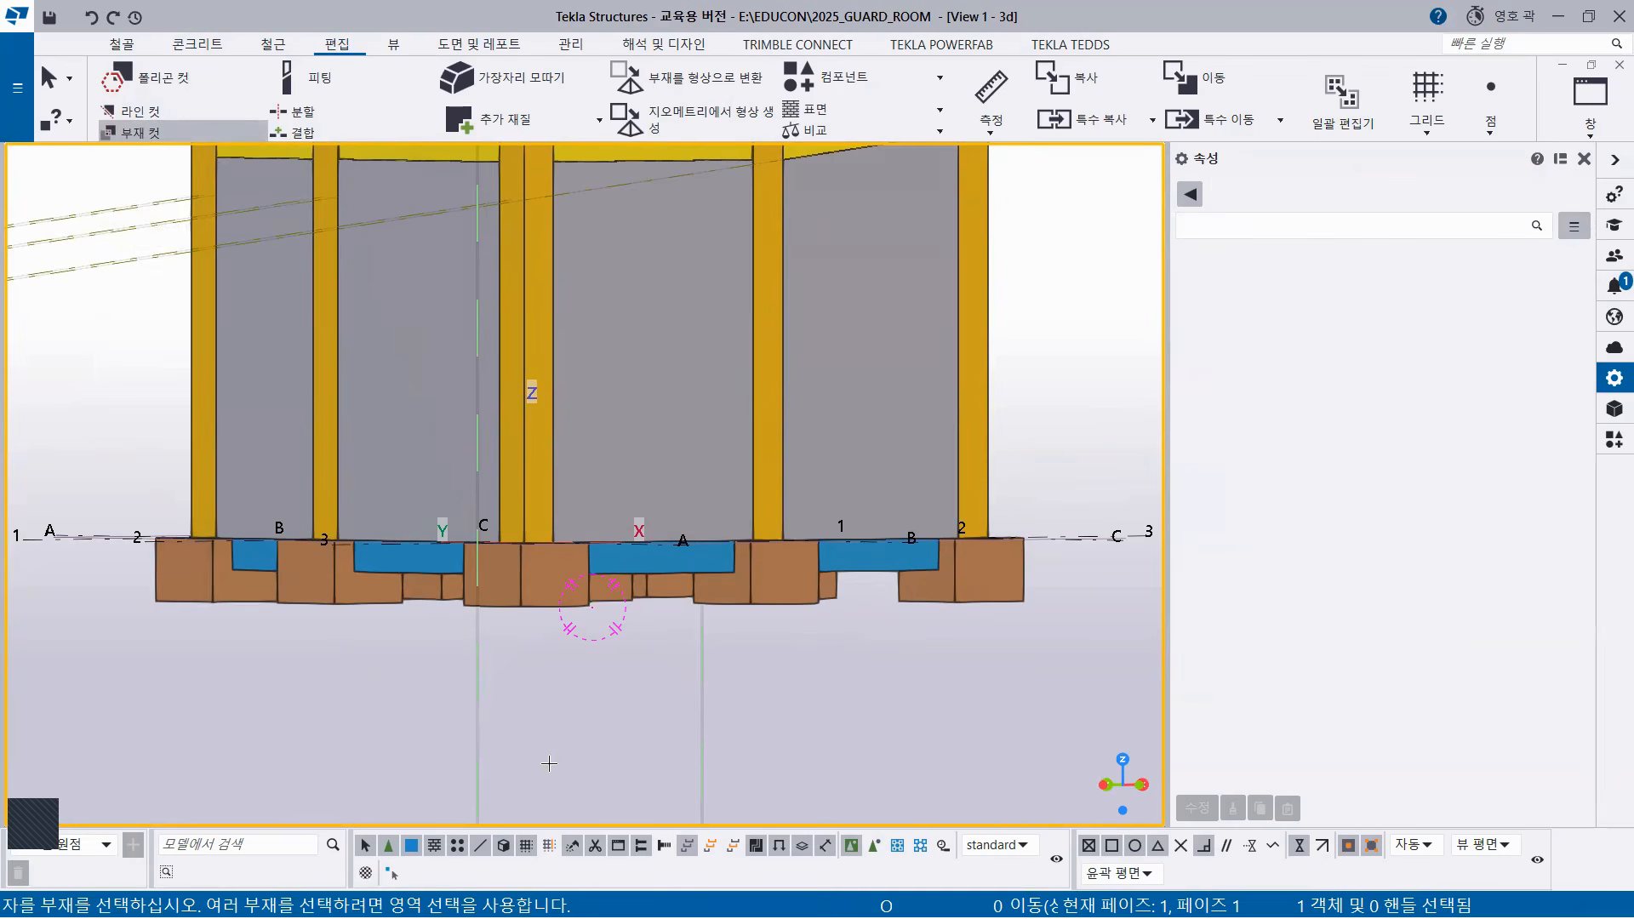
pyautogui.click(618, 561)
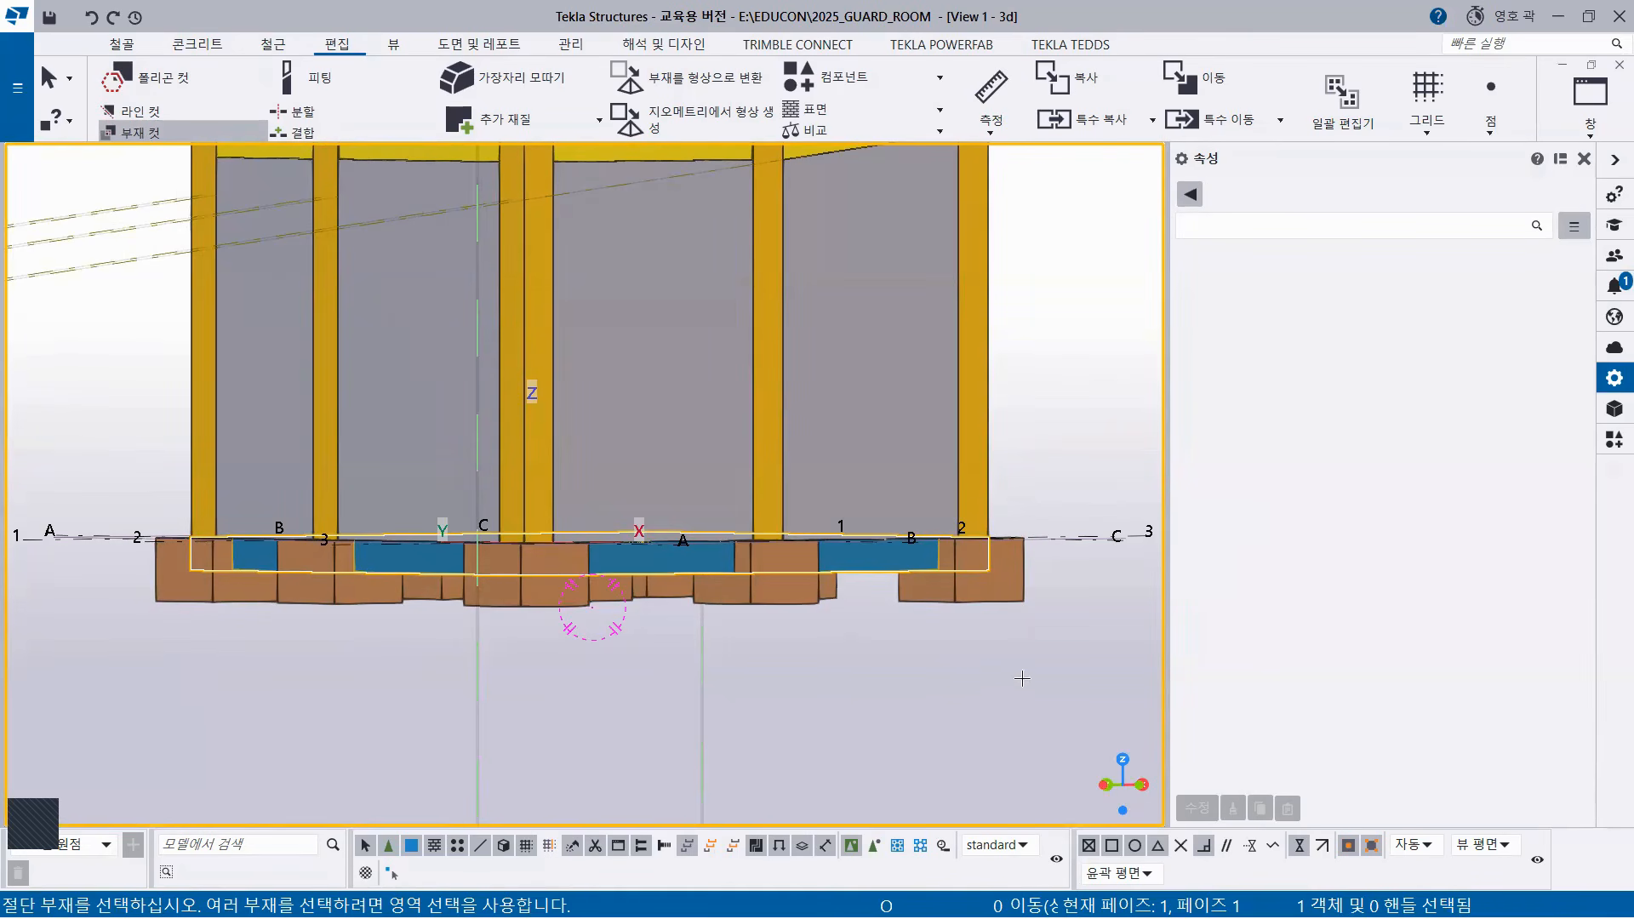
pyautogui.moveTo(1064, 644); pyautogui.dragTo(124, 587)
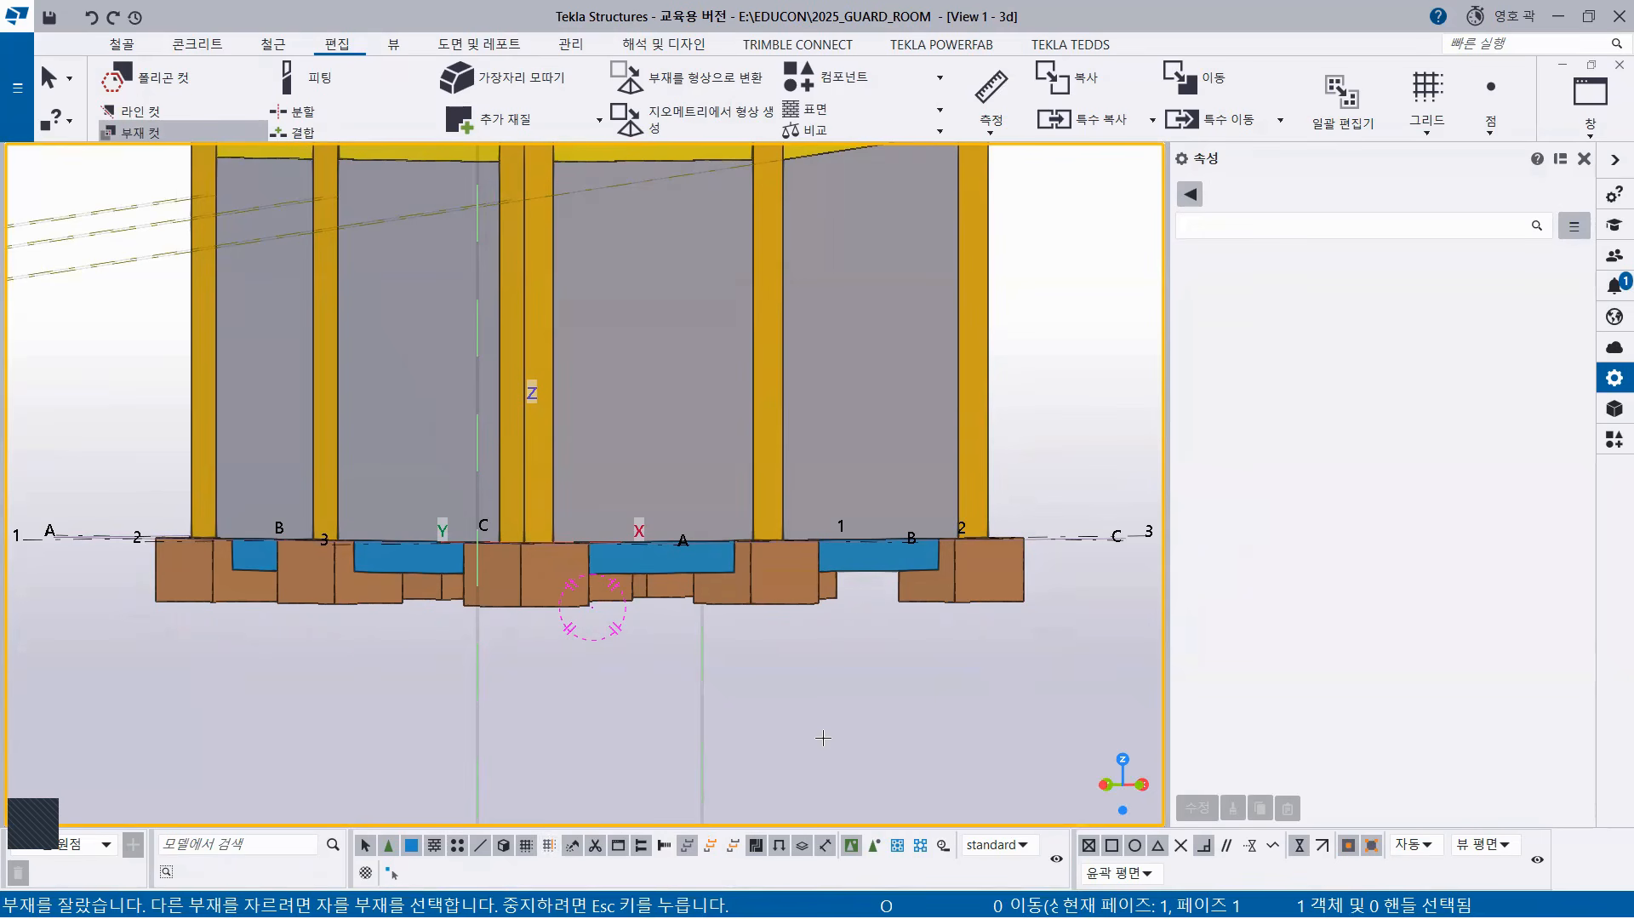
pyautogui.press('Escape')
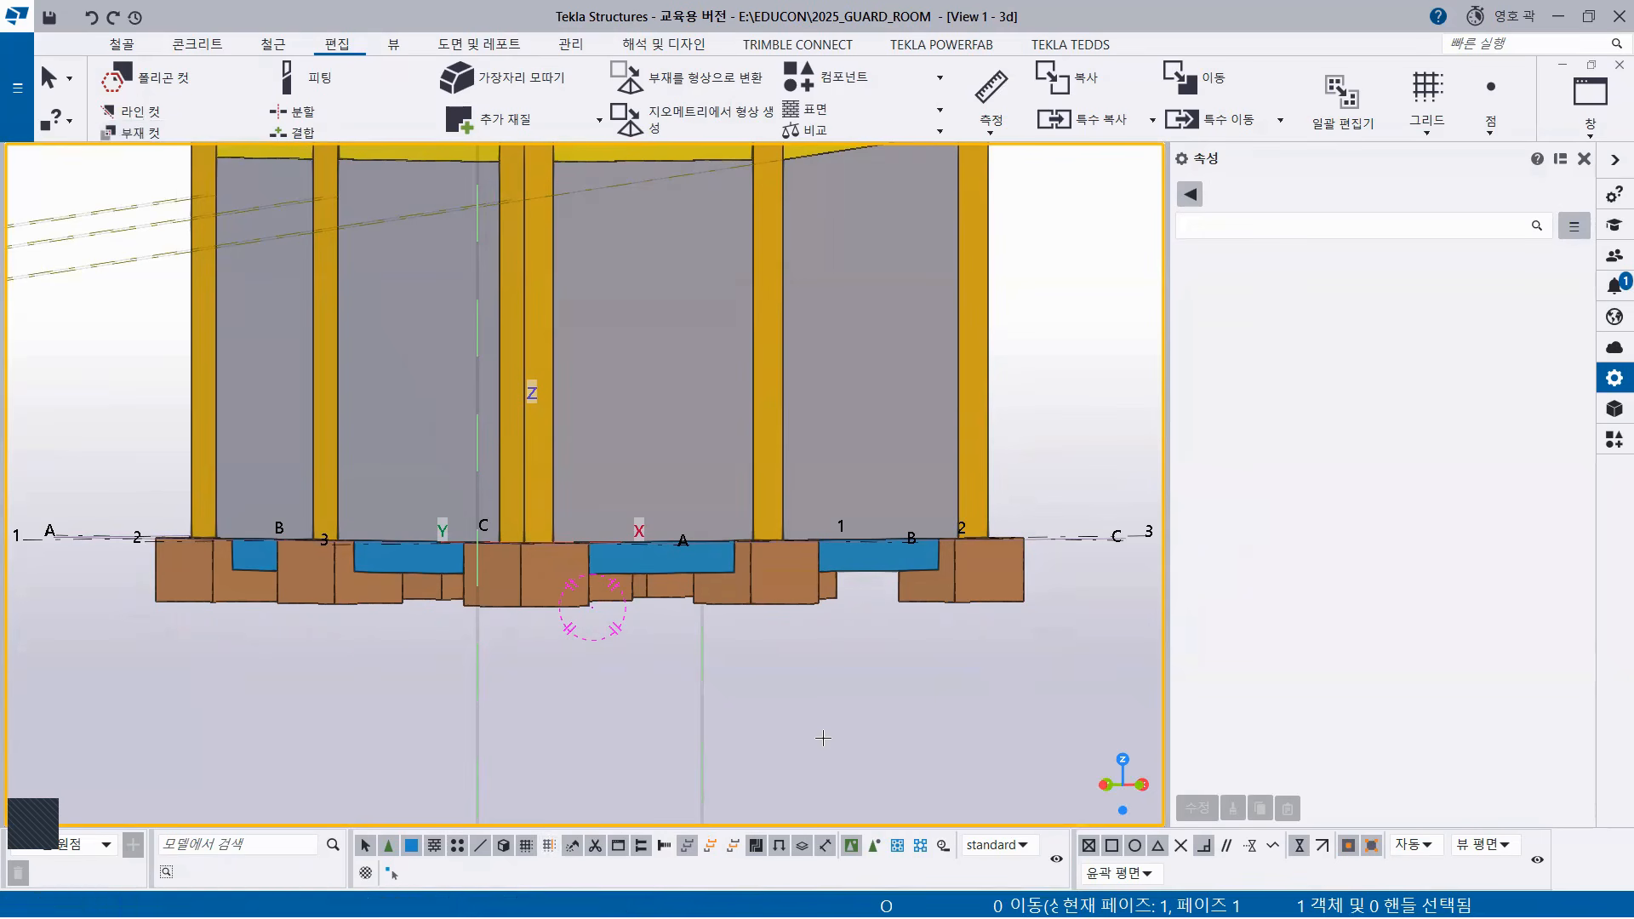
# Run a clash check on all the footings and the blue slab S1, close the results and deselect the objects.
pyautogui.moveTo(104, 441); pyautogui.dragTo(1052, 647)
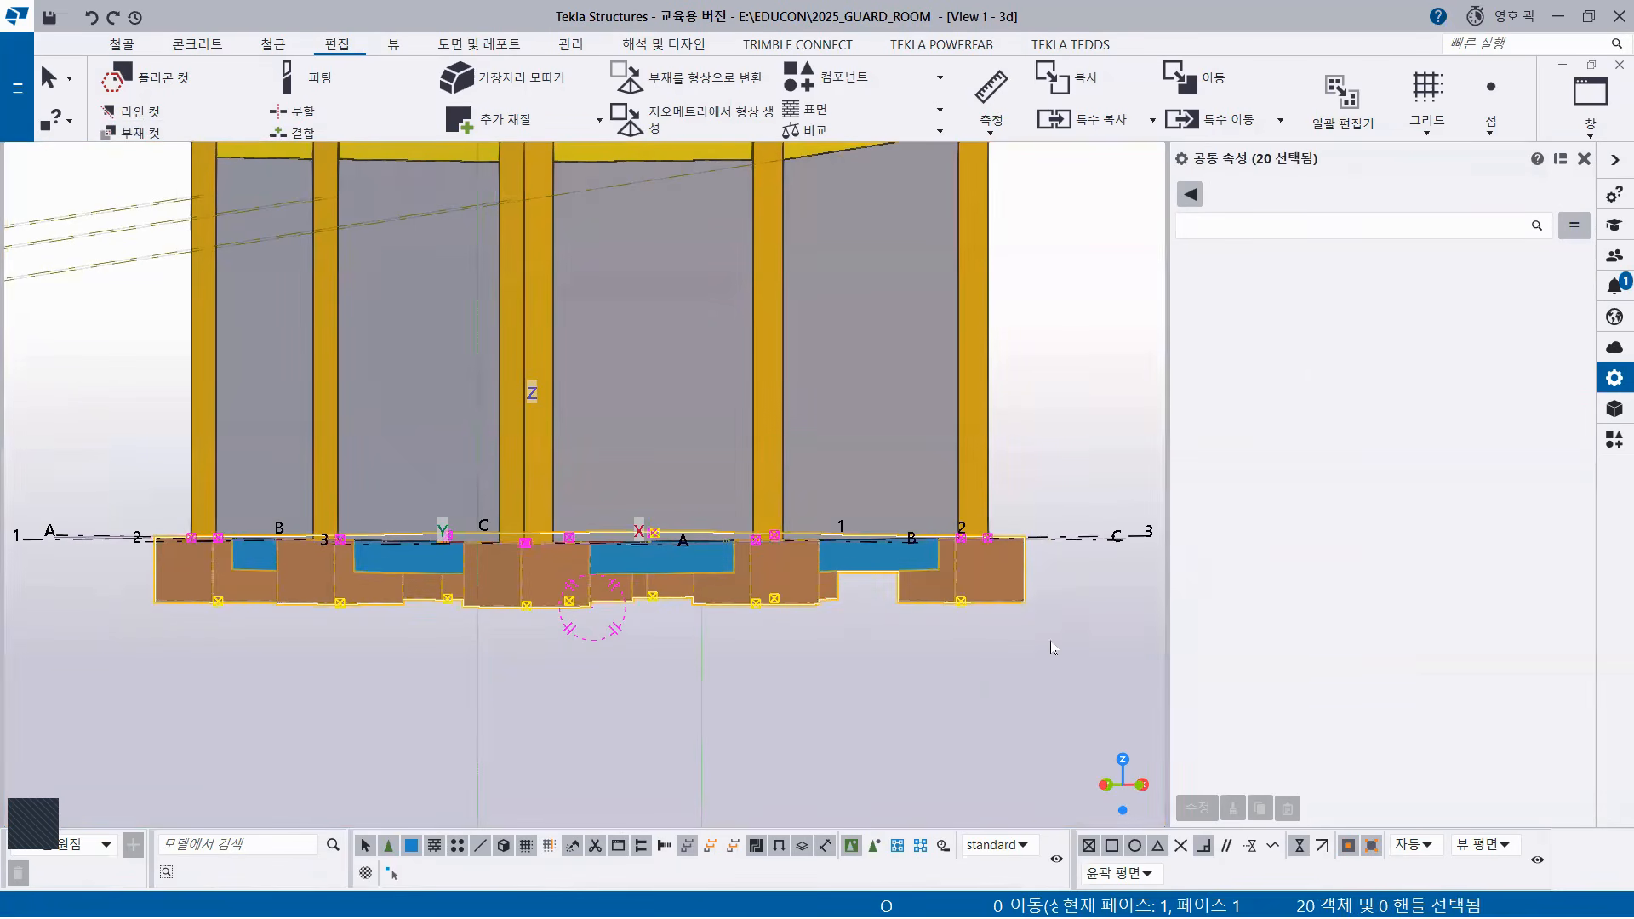
pyautogui.rightClick(1042, 369)
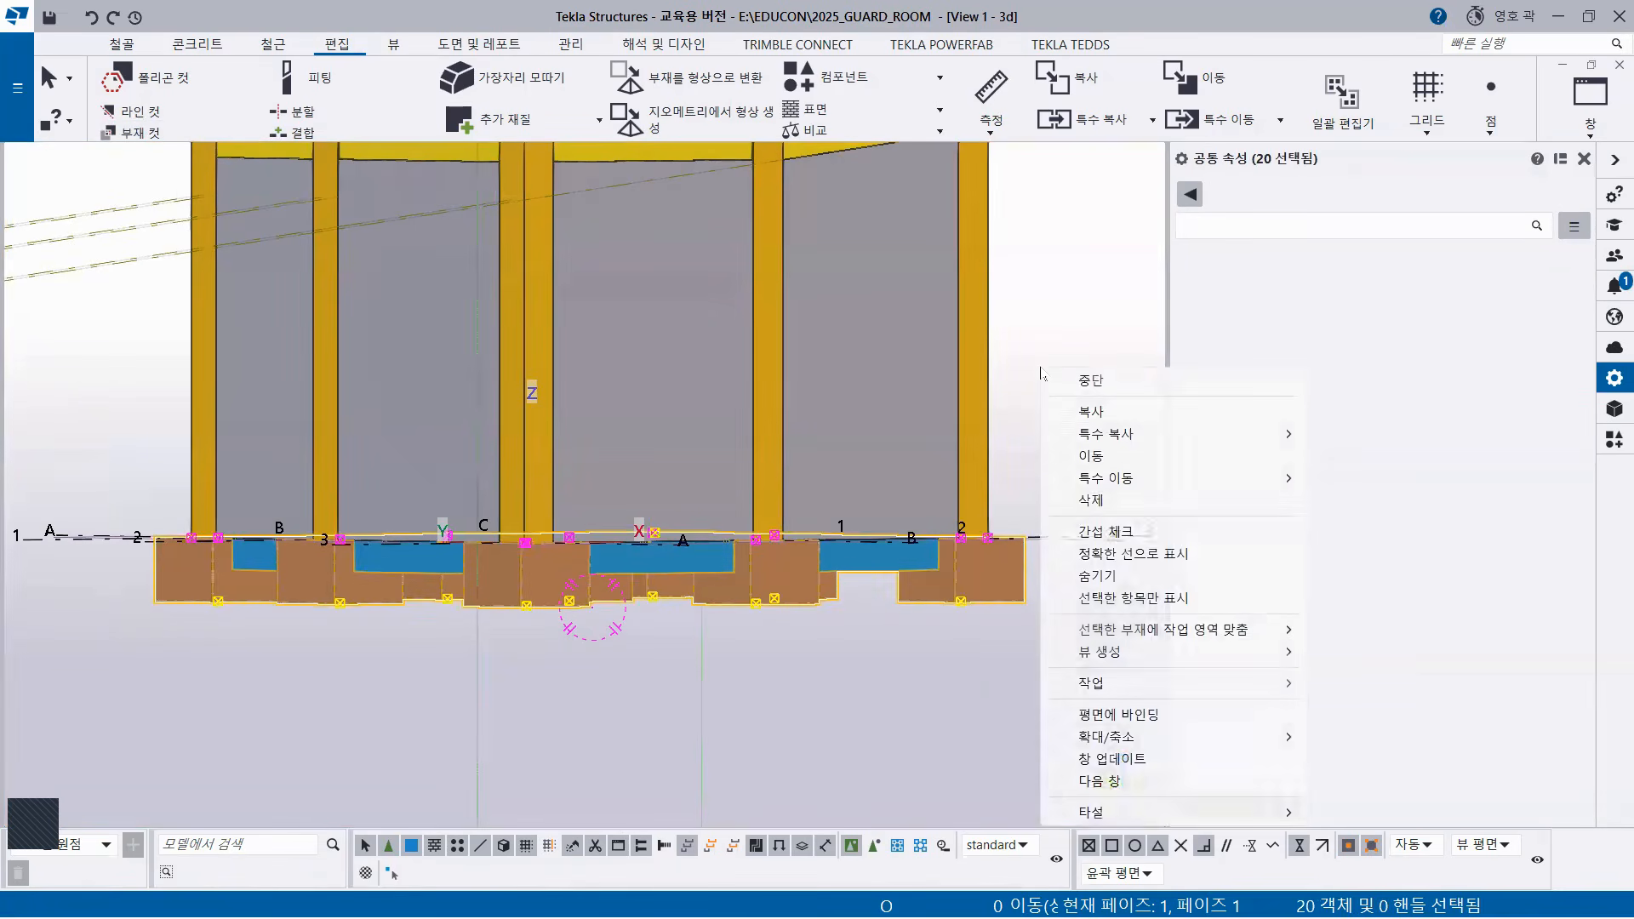
pyautogui.click(1109, 534)
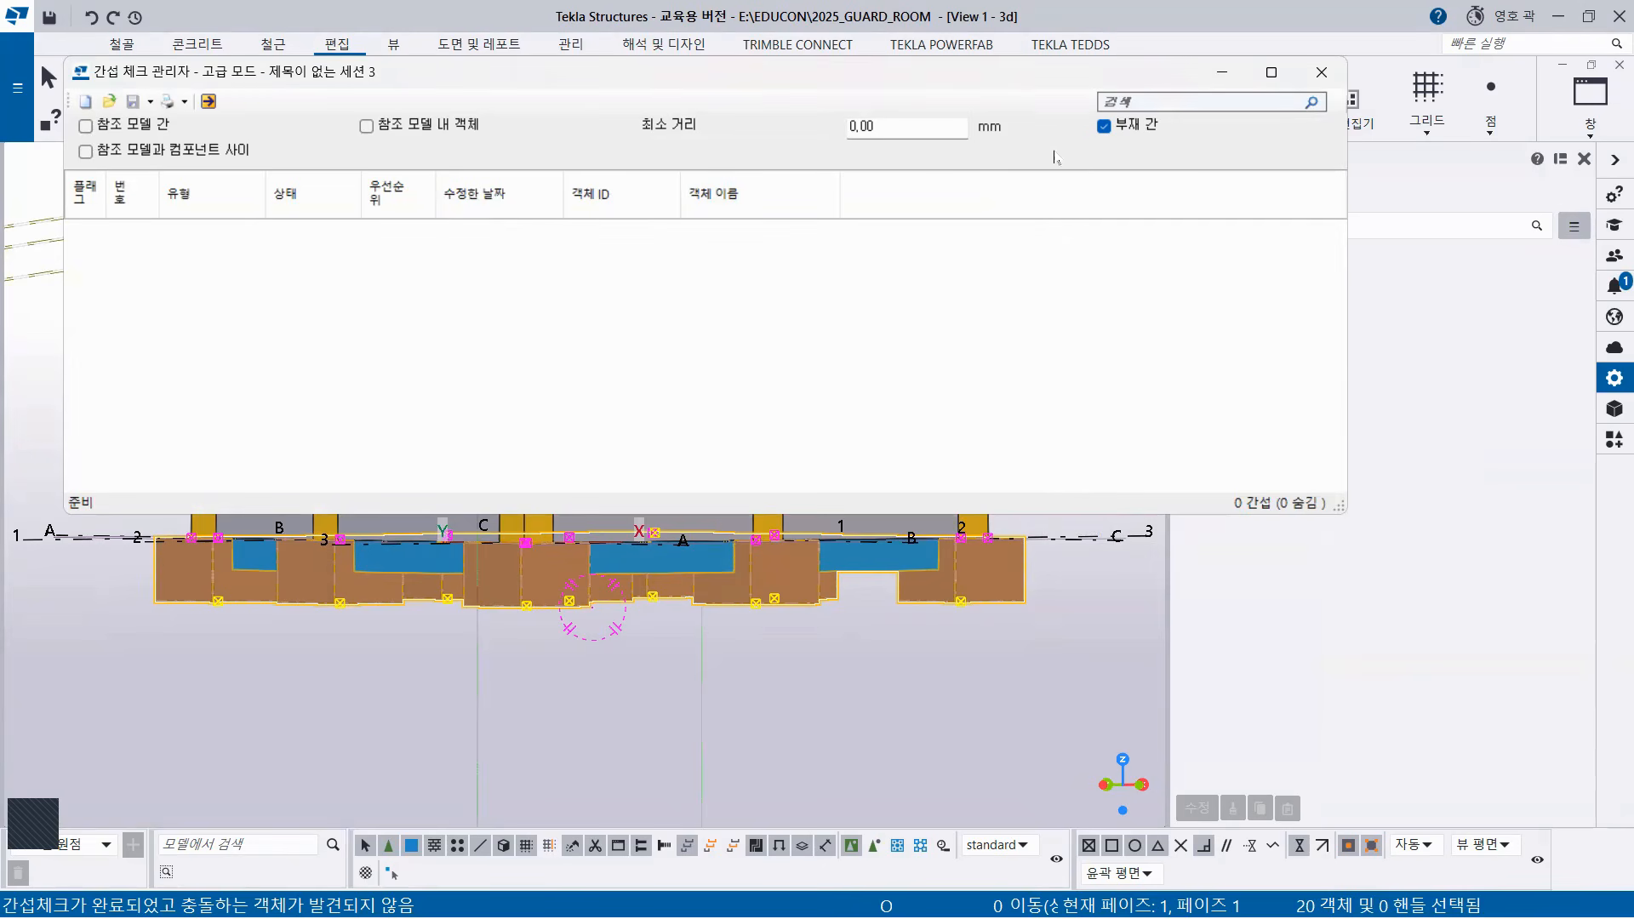
pyautogui.click(1321, 73)
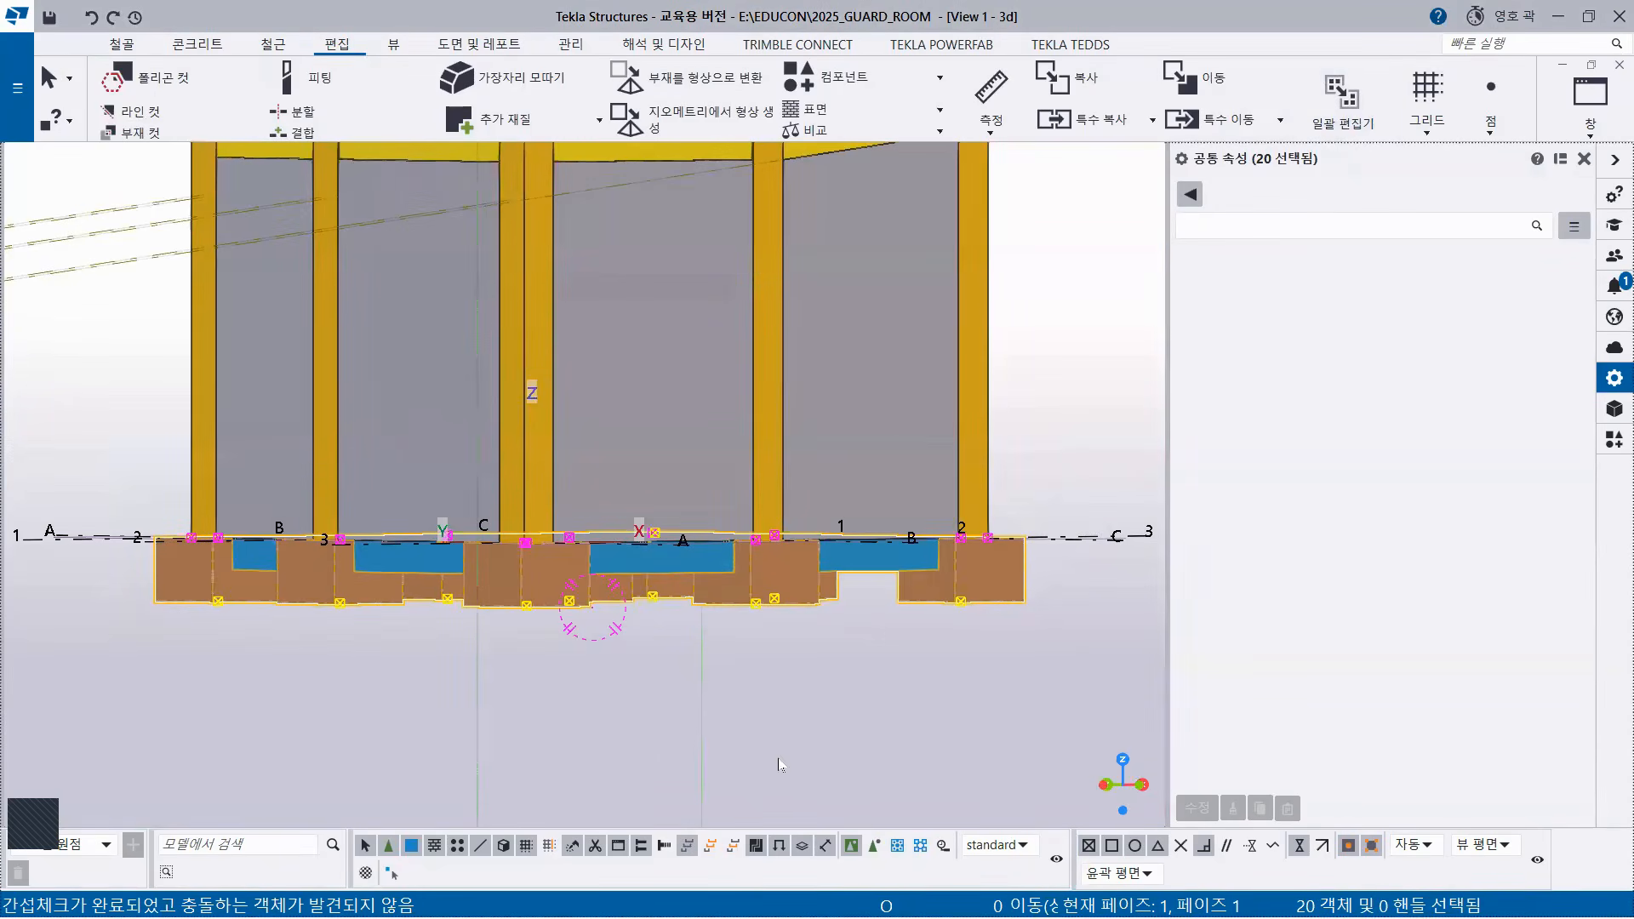
pyautogui.click(620, 713)
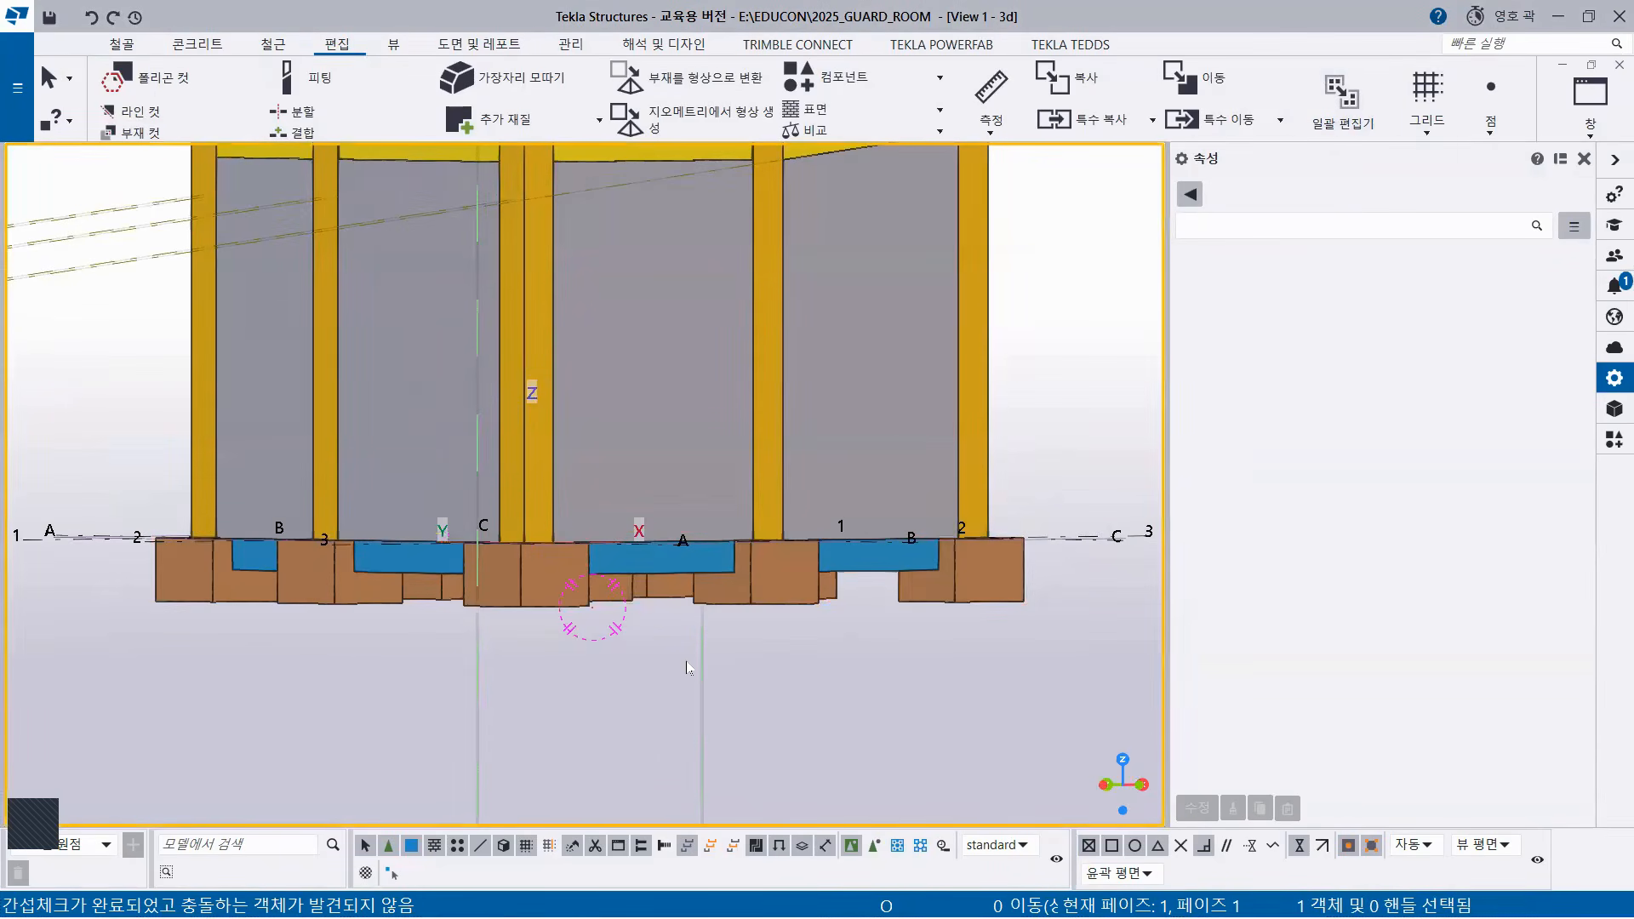
# Return to an isometric view of the whole guard room and redraw the 3D view to restore the hidden parts.
pyautogui.click(1584, 160)
pyautogui.scroll(-2, 759, 558)
pyautogui.keyDown('ctrl'); pyautogui.moveTo(686, 579); pyautogui.dragTo(855, 597, button='middle'); pyautogui.keyUp('ctrl')
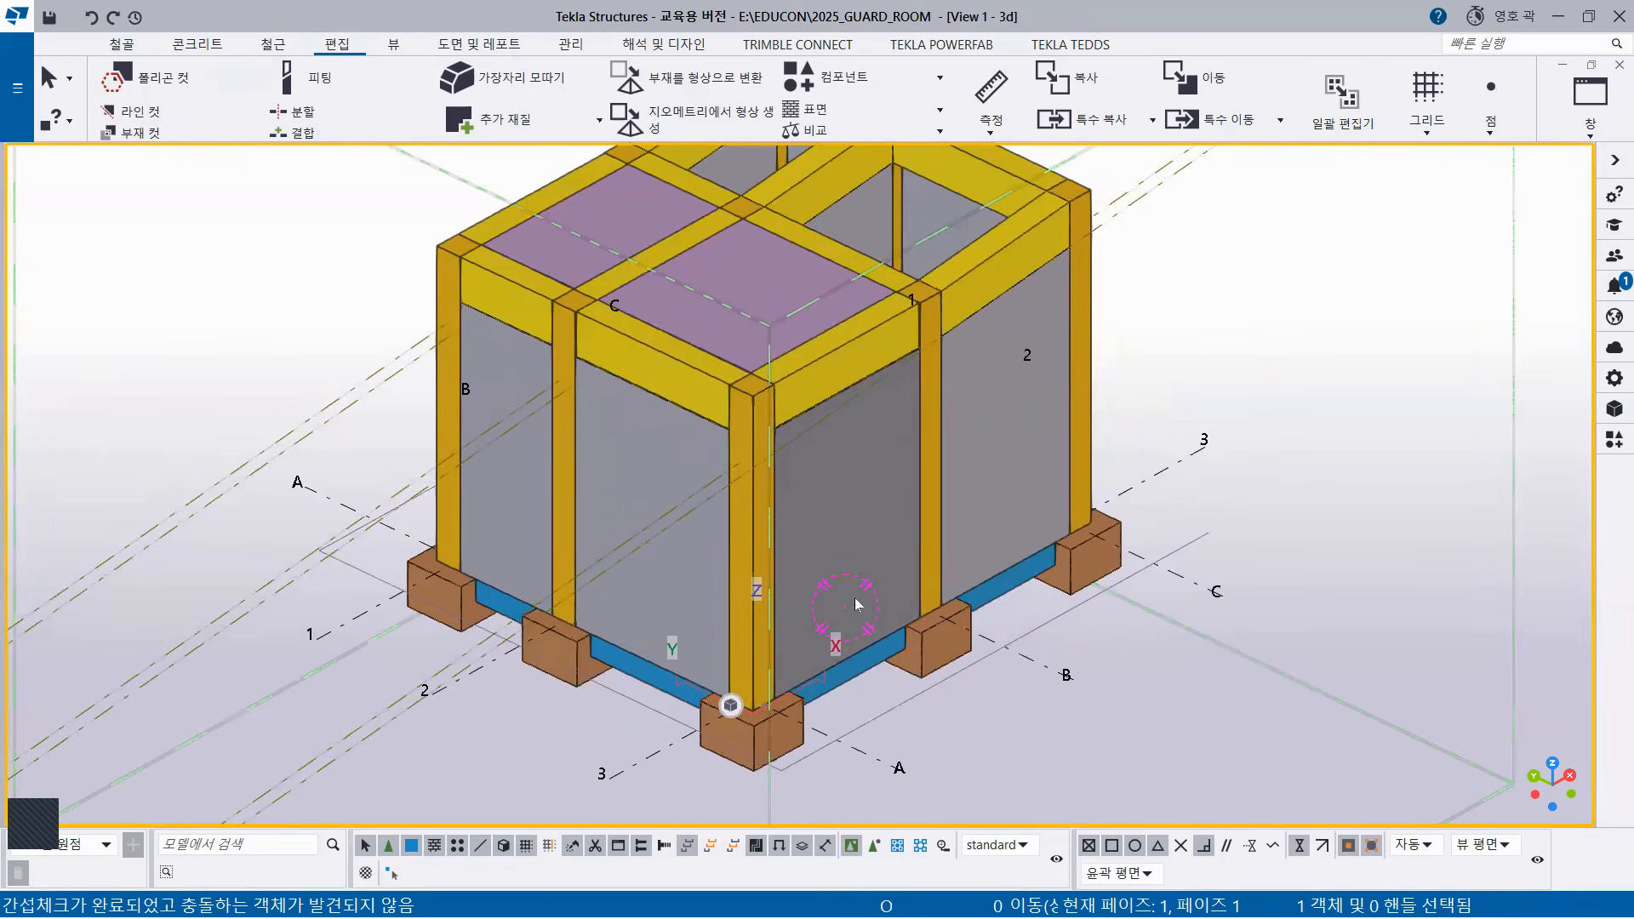
pyautogui.scroll(-4, 441, 567)
pyautogui.moveTo(461, 558); pyautogui.dragTo(632, 518, button='middle')
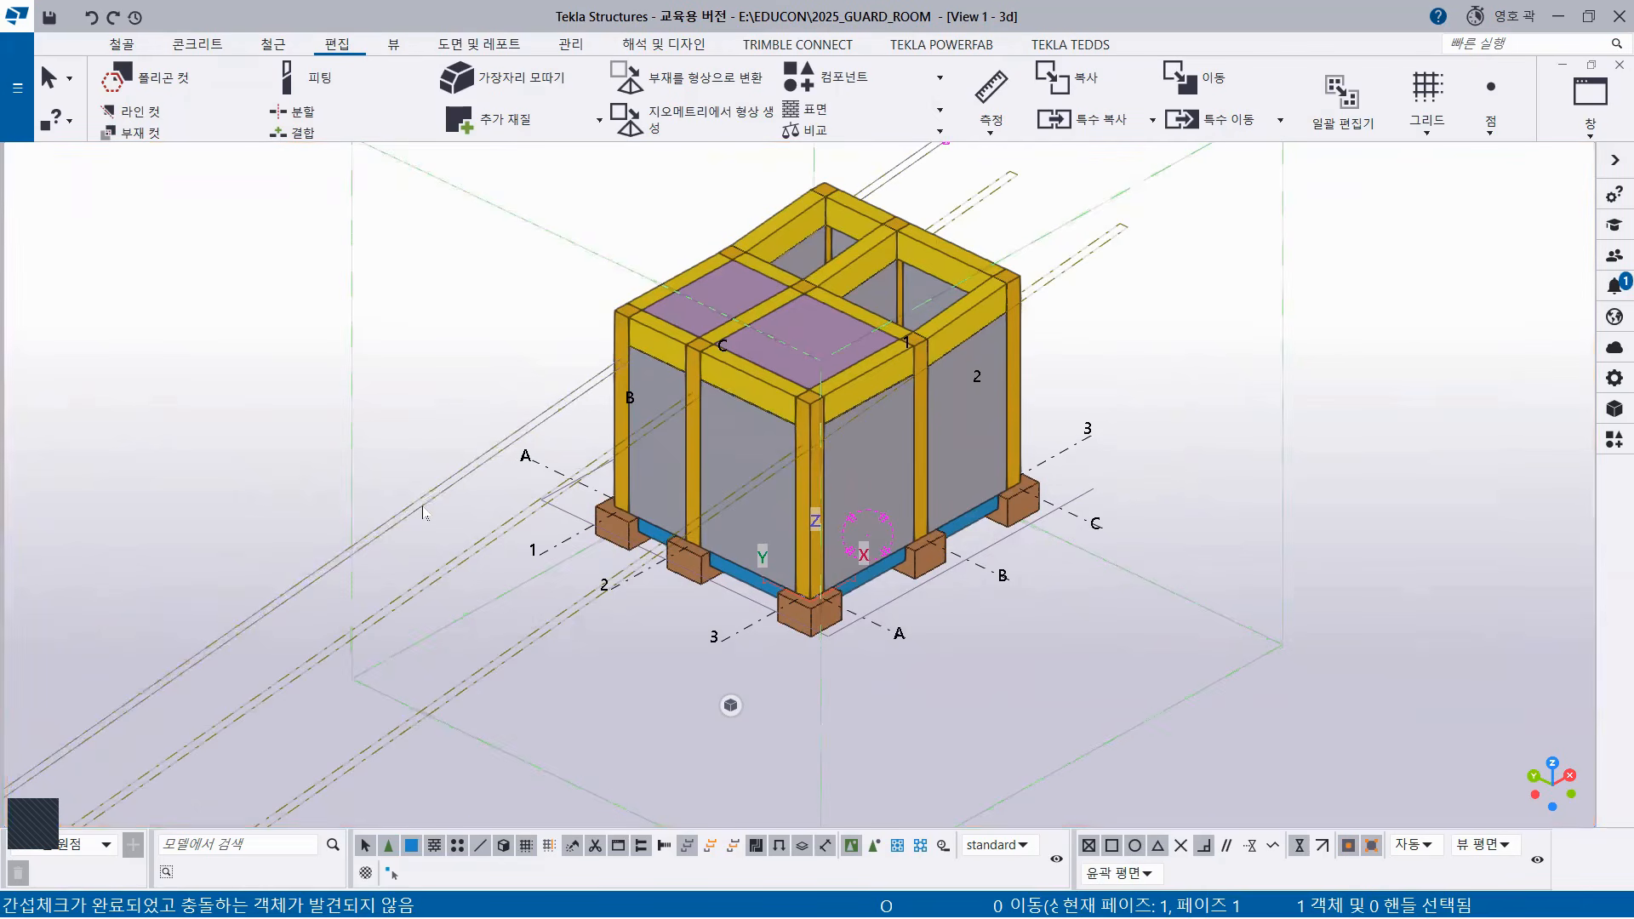
pyautogui.click(423, 513)
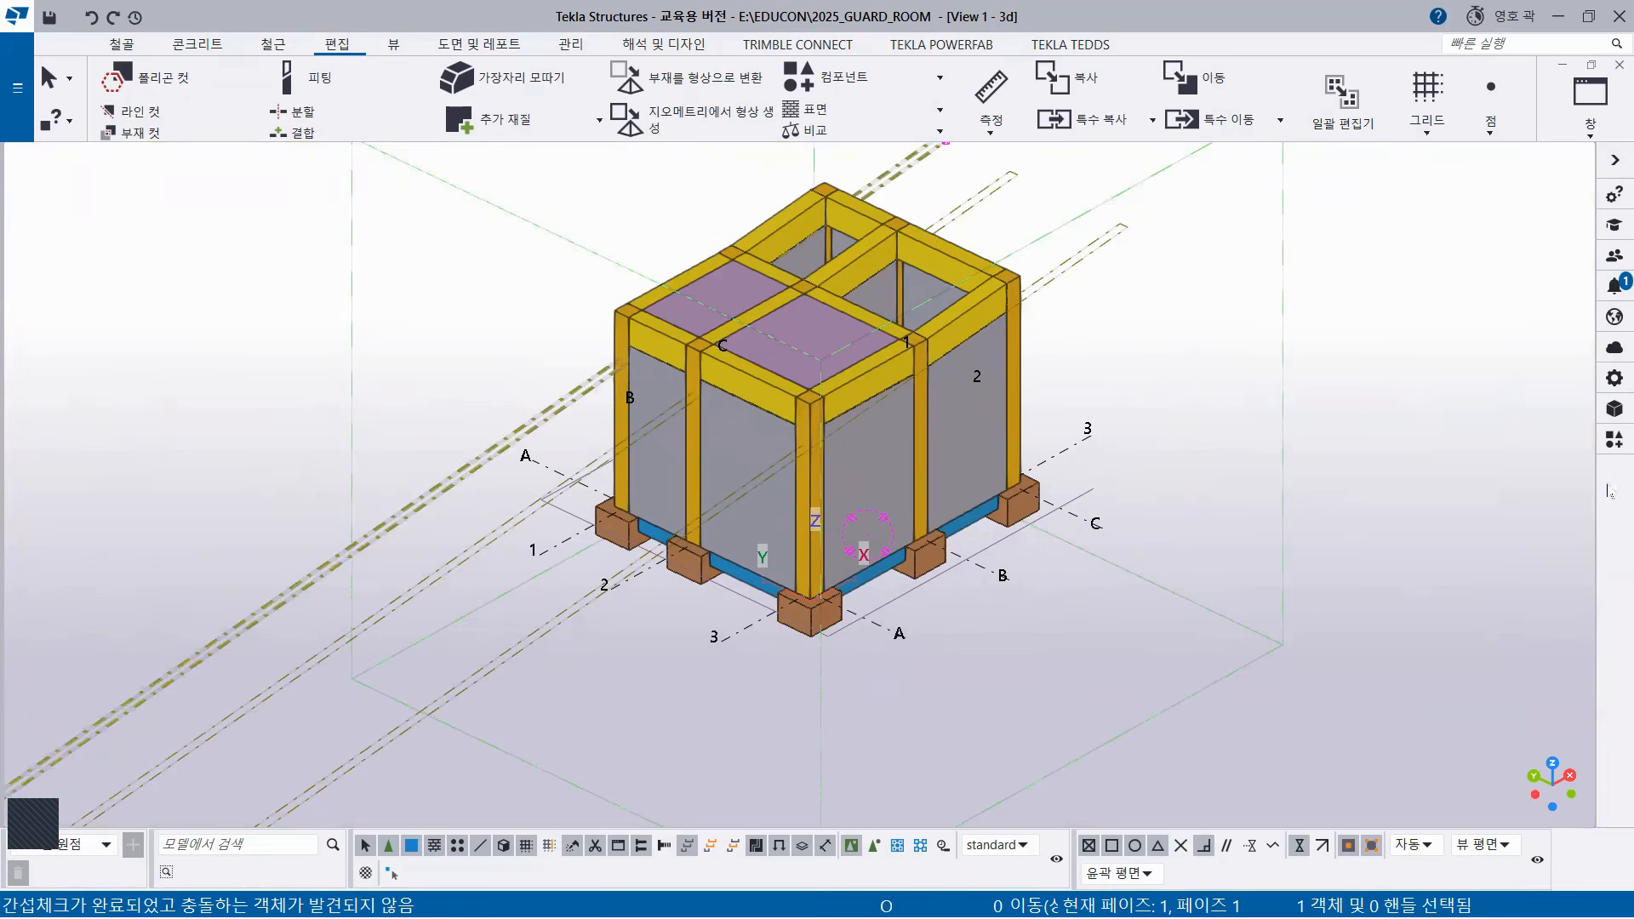
pyautogui.click(1615, 378)
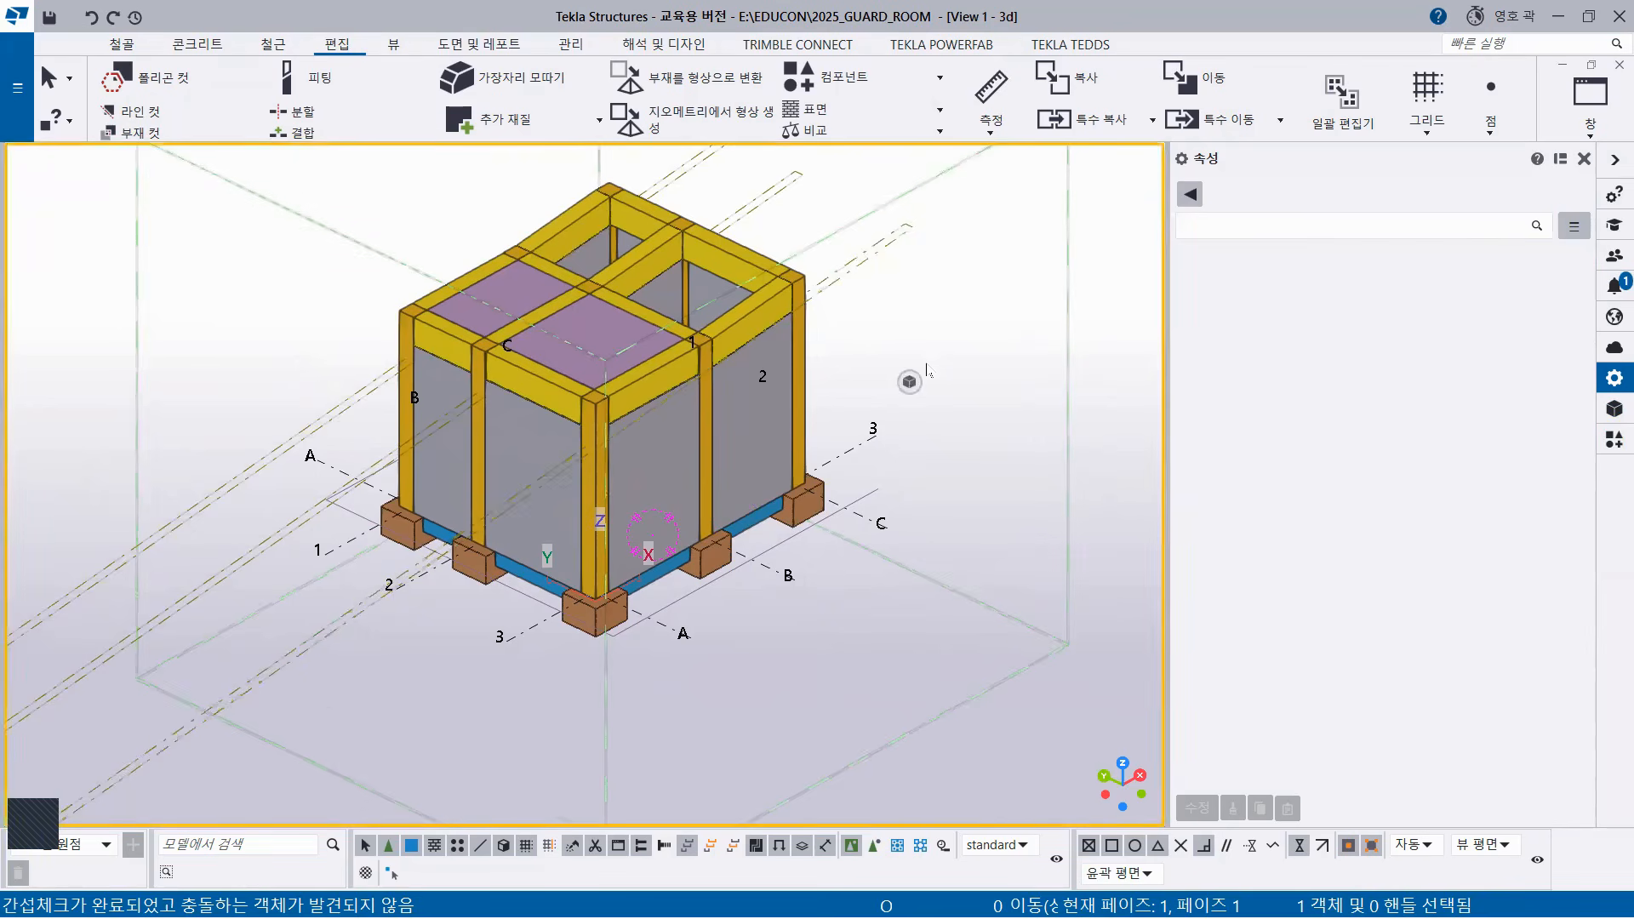
pyautogui.scroll(-1, 927, 370)
pyautogui.rightClick(328, 260)
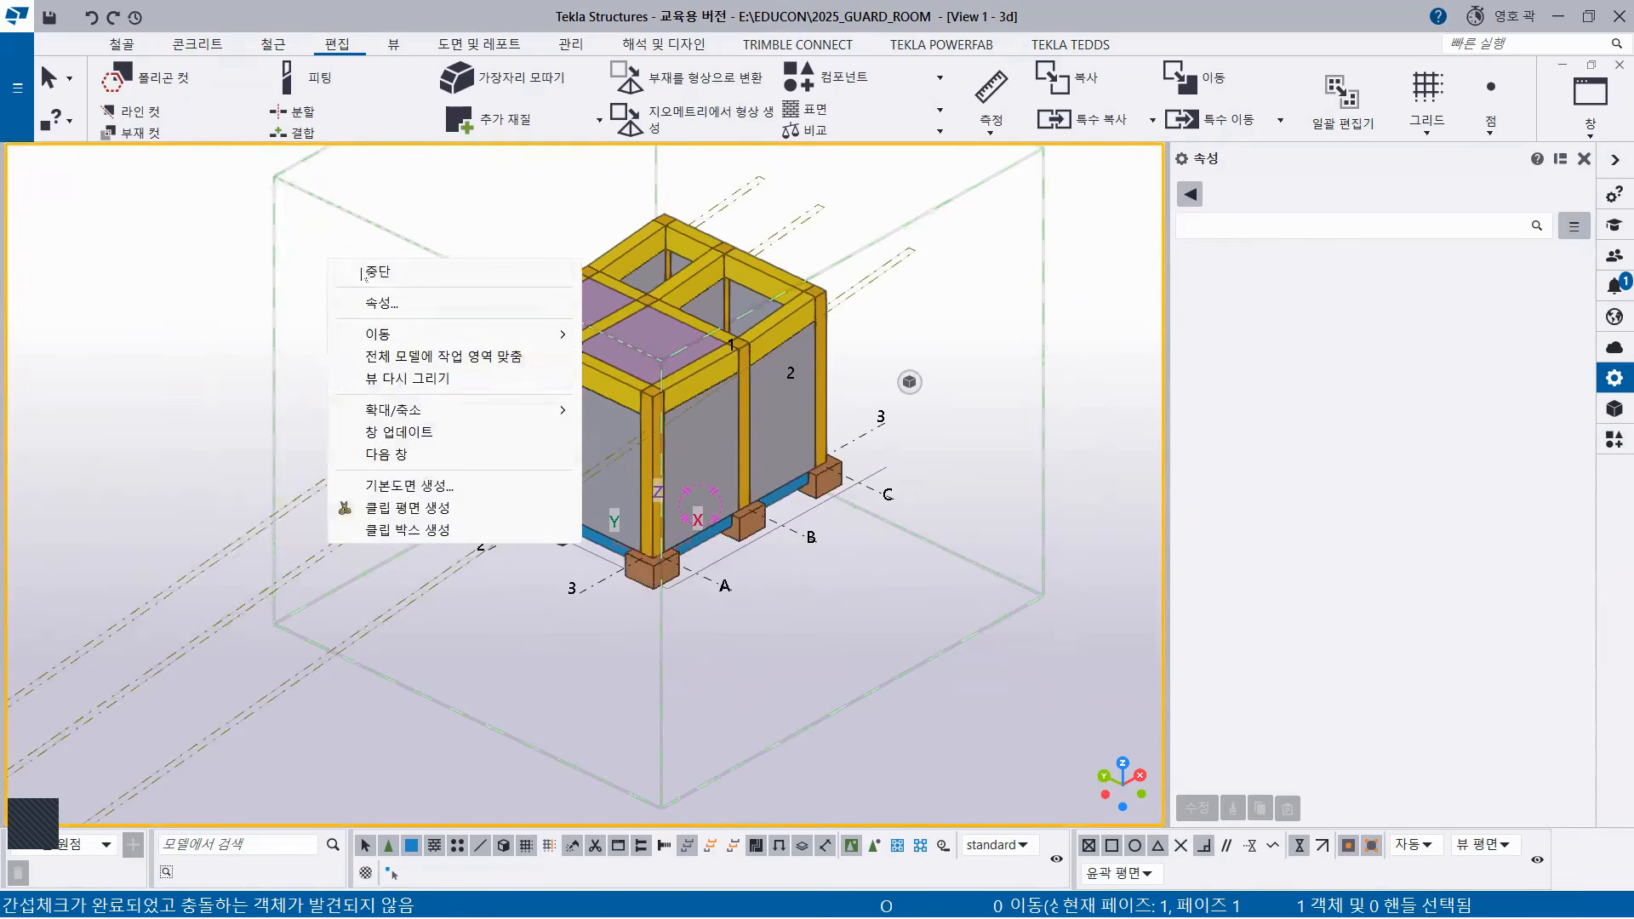
pyautogui.click(384, 378)
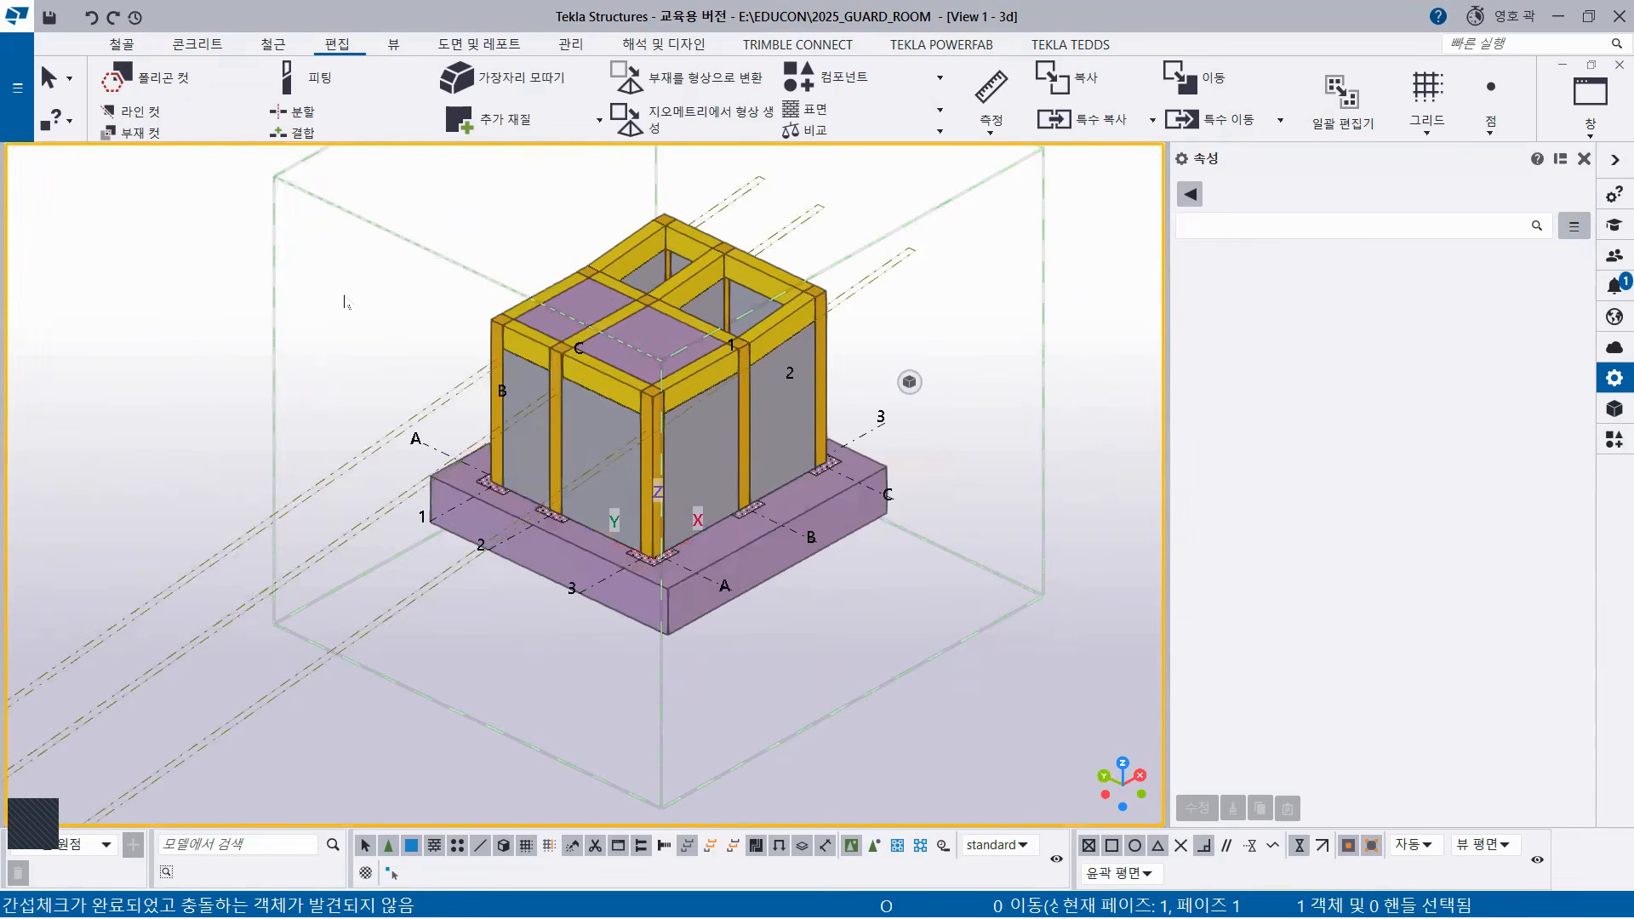
# Turn off the model visibility of cuts and added material and of fittings in the 3D view properties.
pyautogui.doubleClick(345, 302)
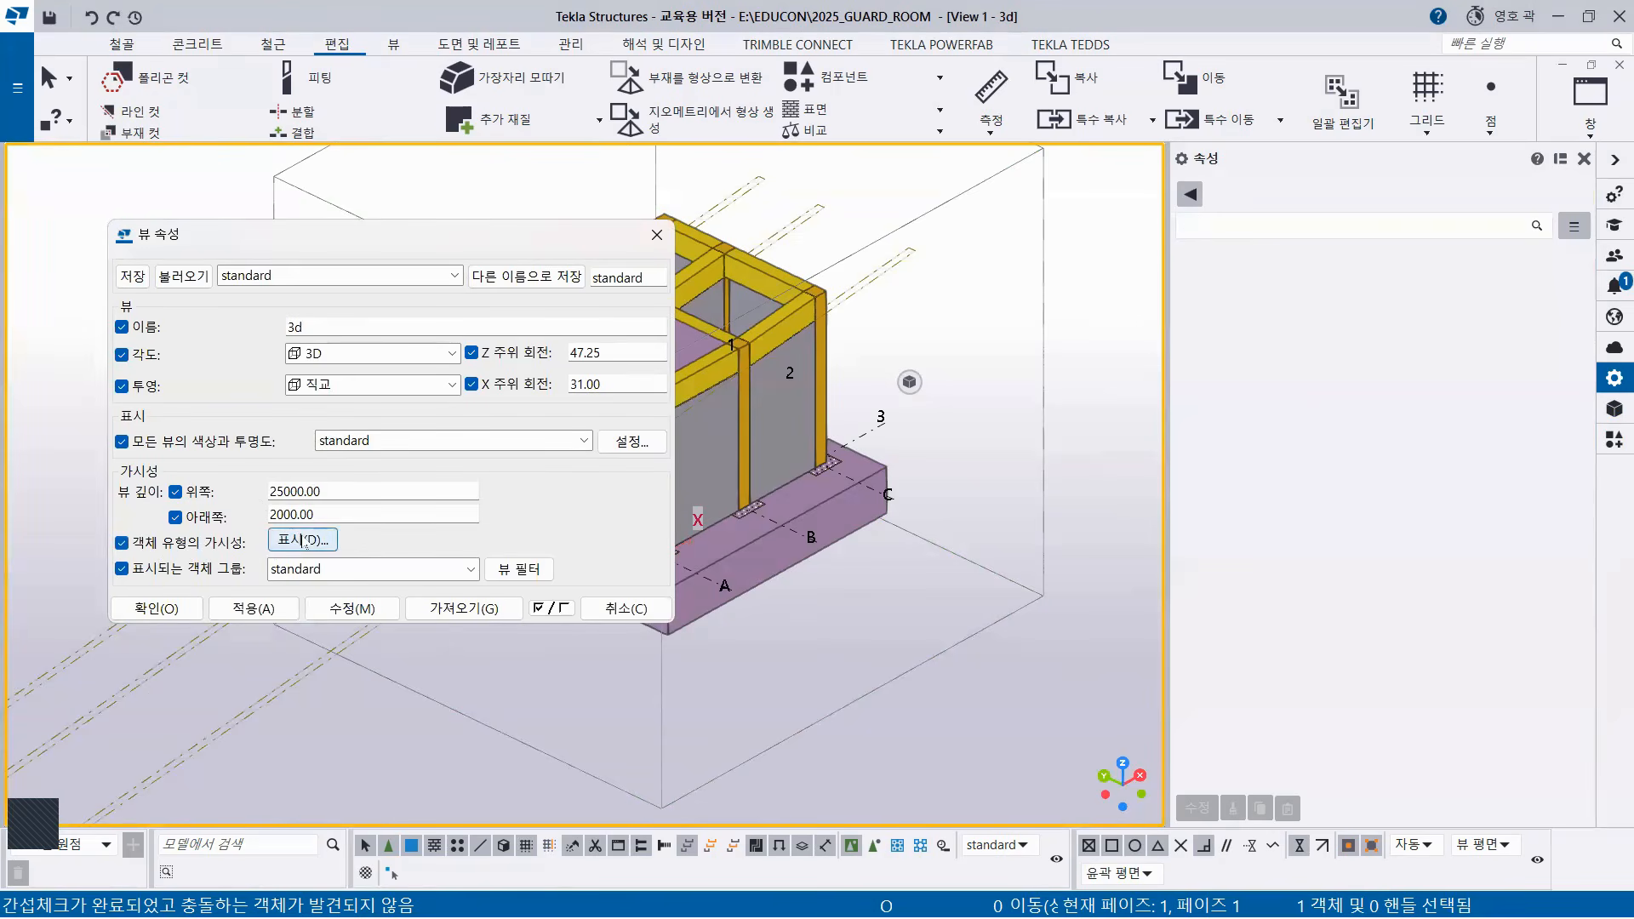
pyautogui.click(304, 542)
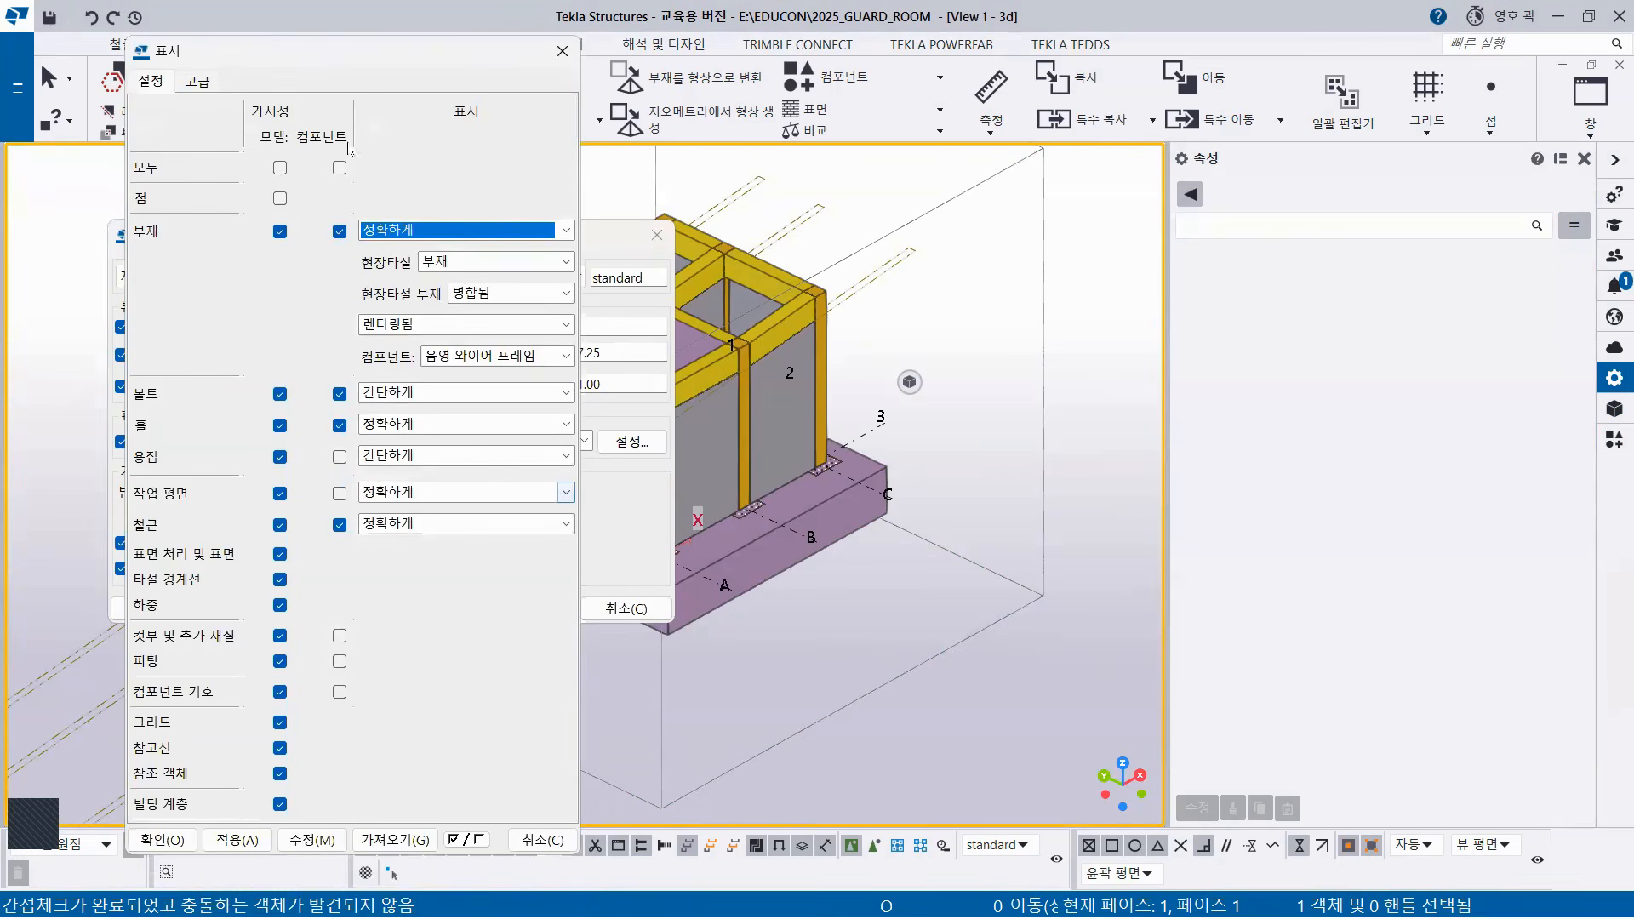
pyautogui.moveTo(318, 53); pyautogui.dragTo(928, 28)
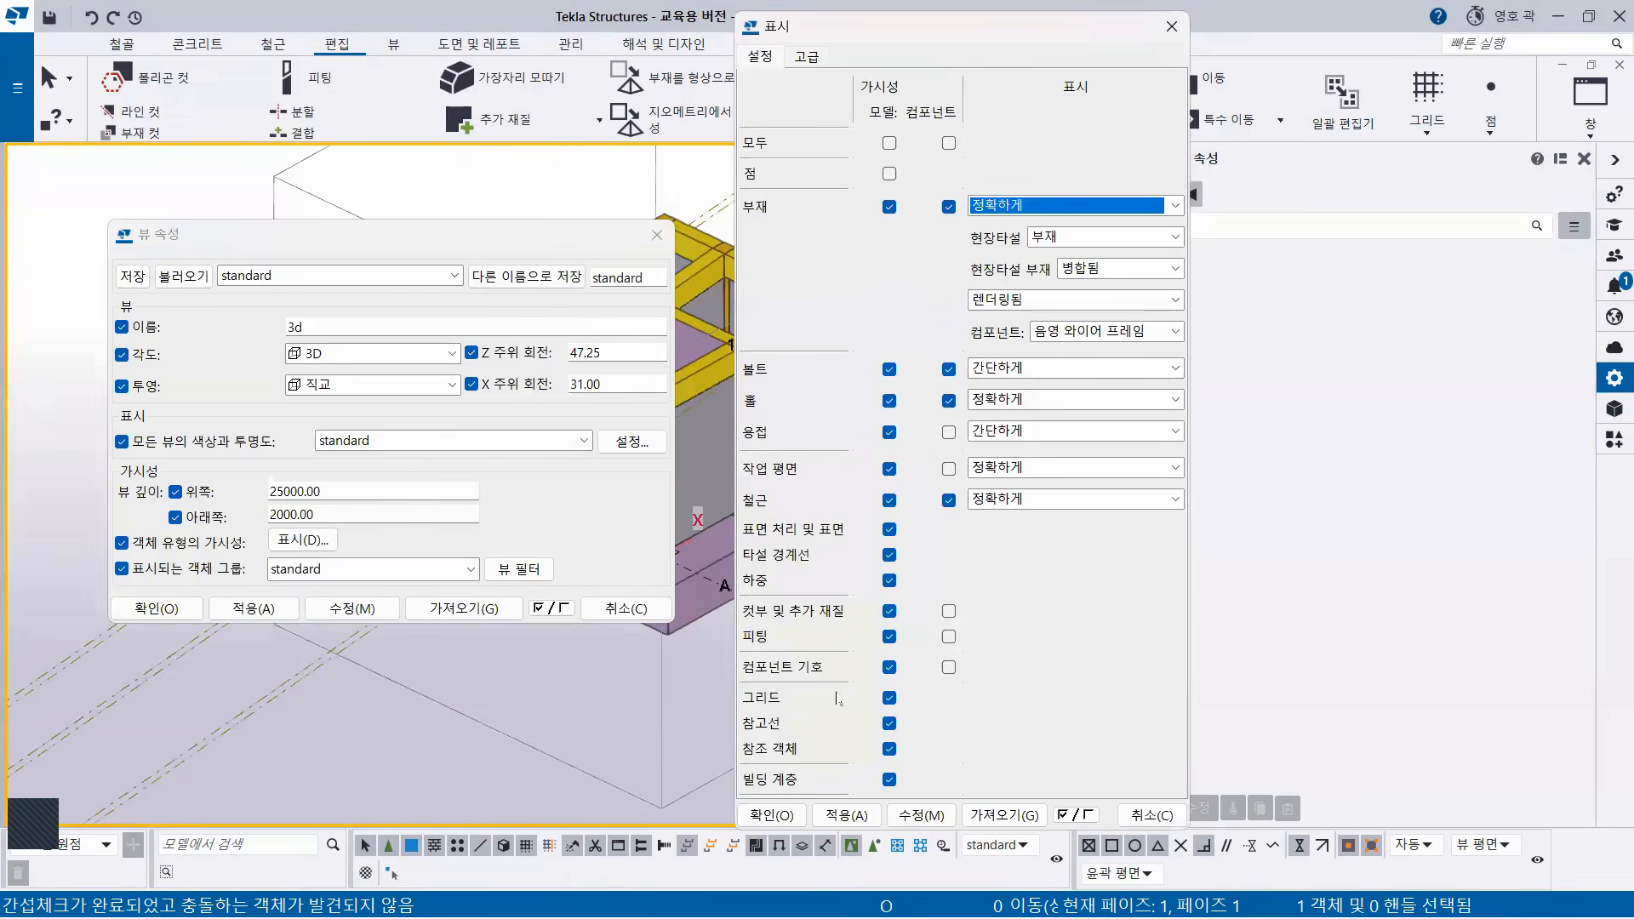
pyautogui.click(890, 612)
pyautogui.click(890, 637)
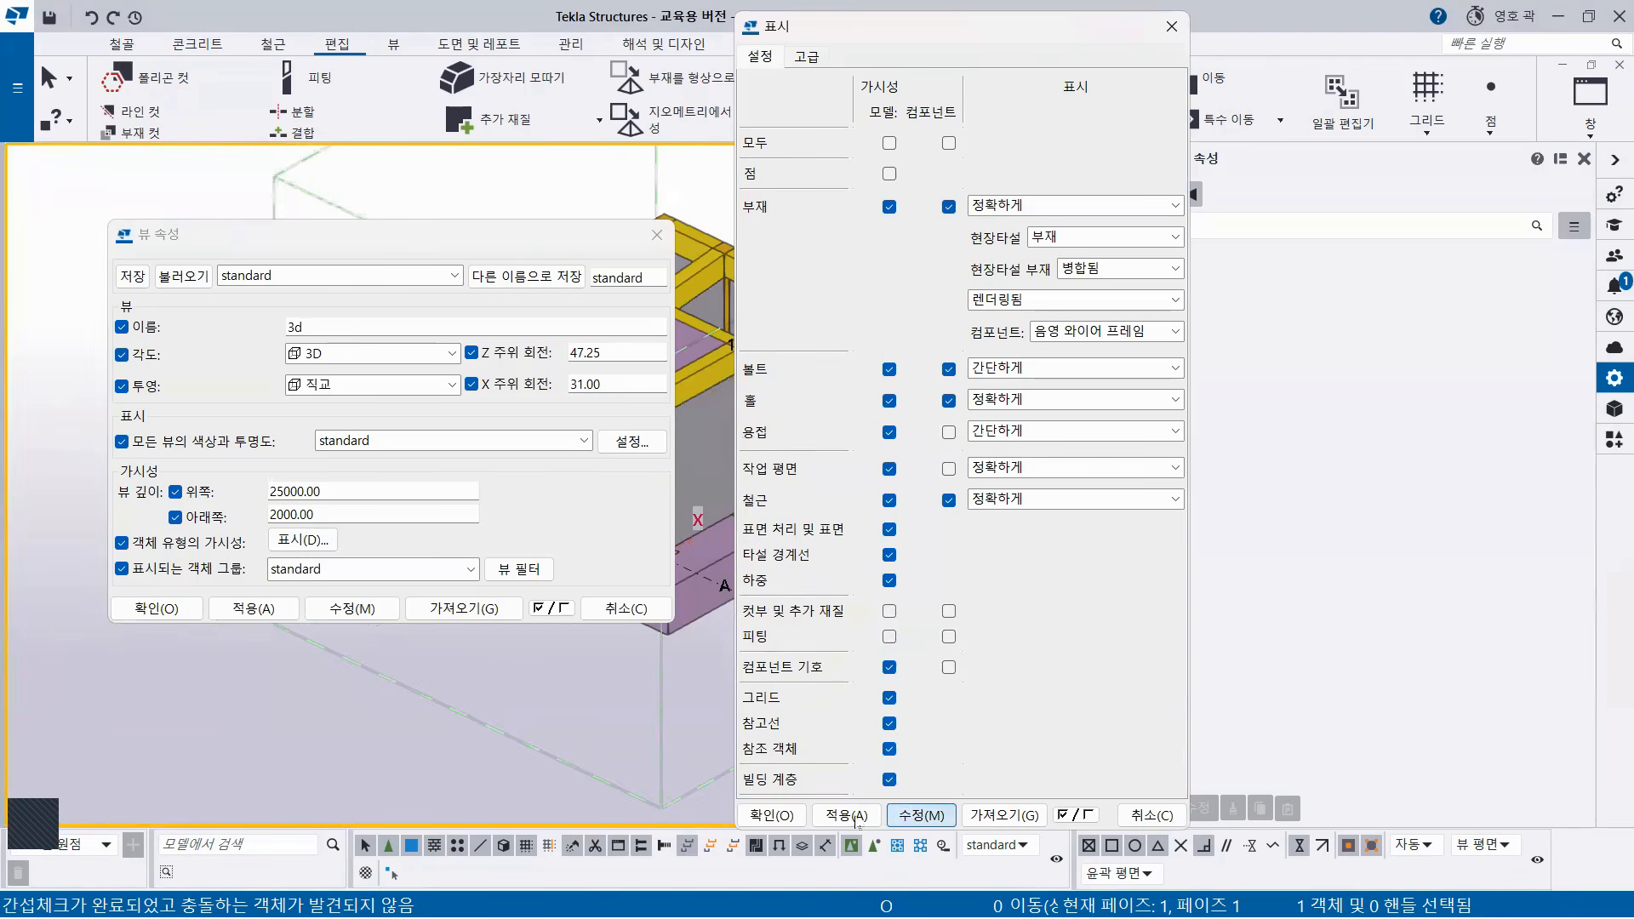
pyautogui.click(771, 815)
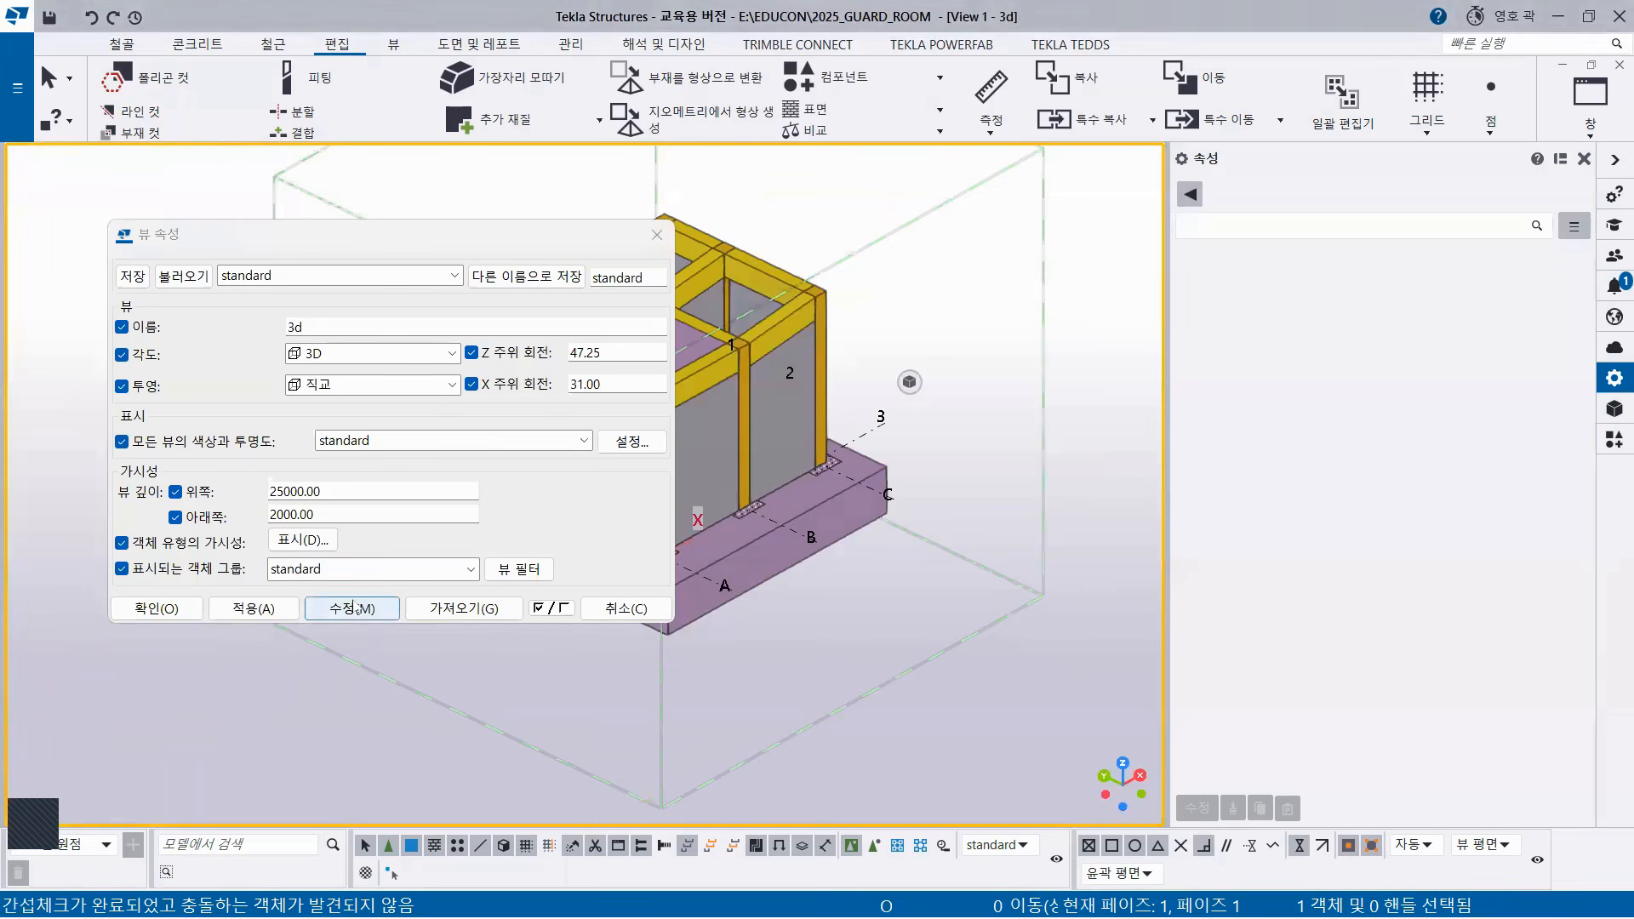
pyautogui.click(175, 608)
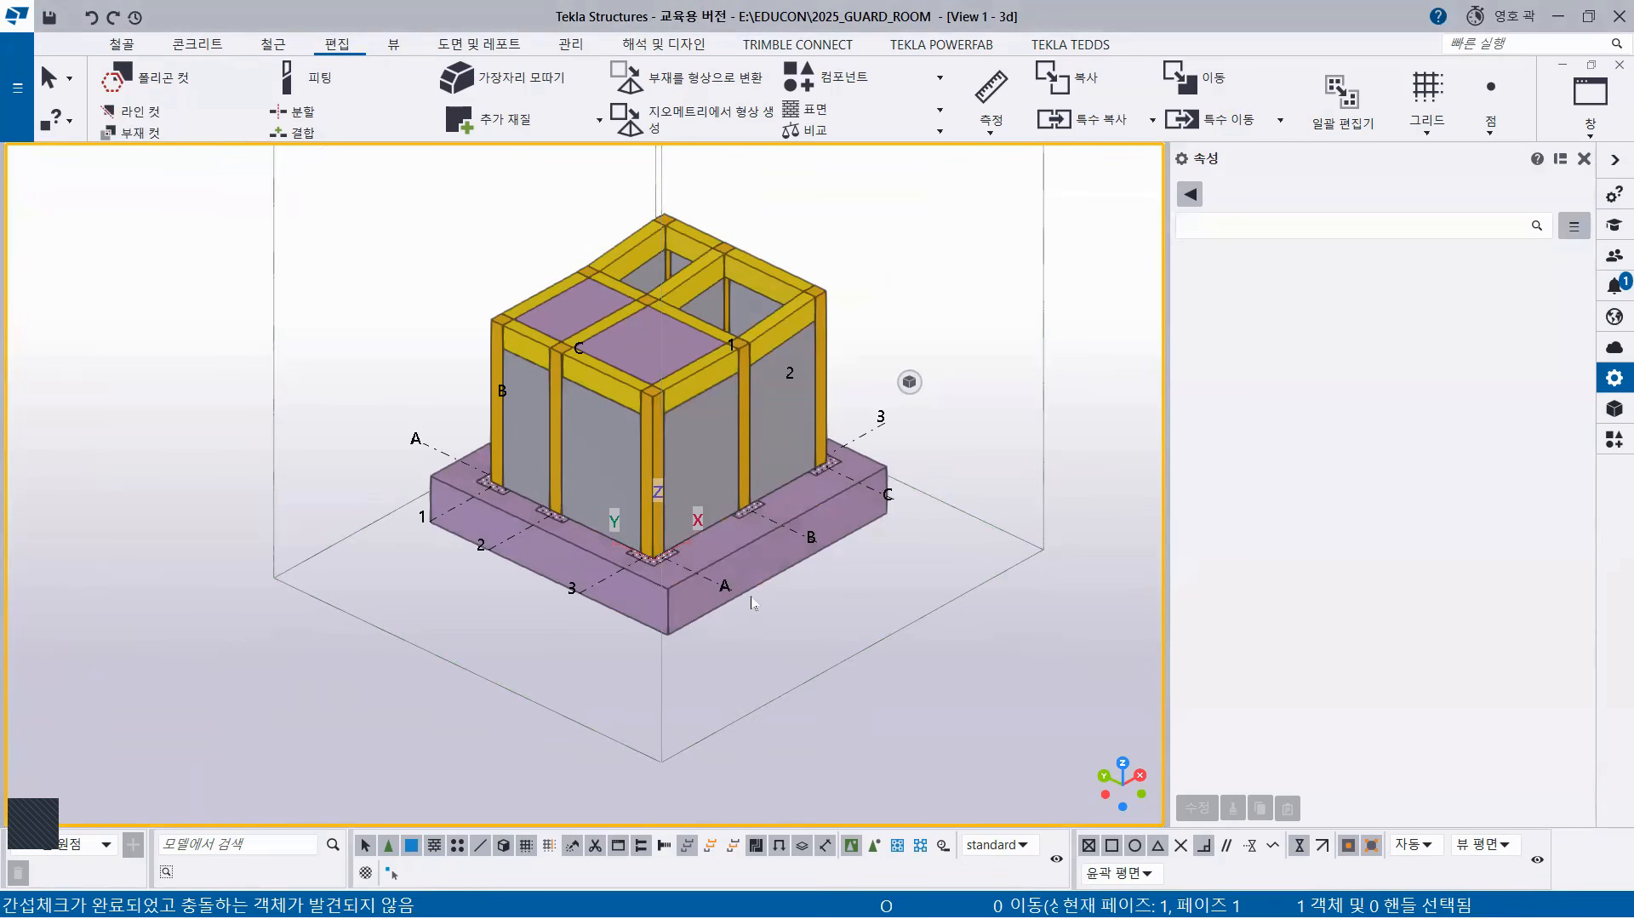
# Turn the model visibility of cuts and added material and of fittings back on in the 3D view's display settings.
pyautogui.doubleClick(375, 295)
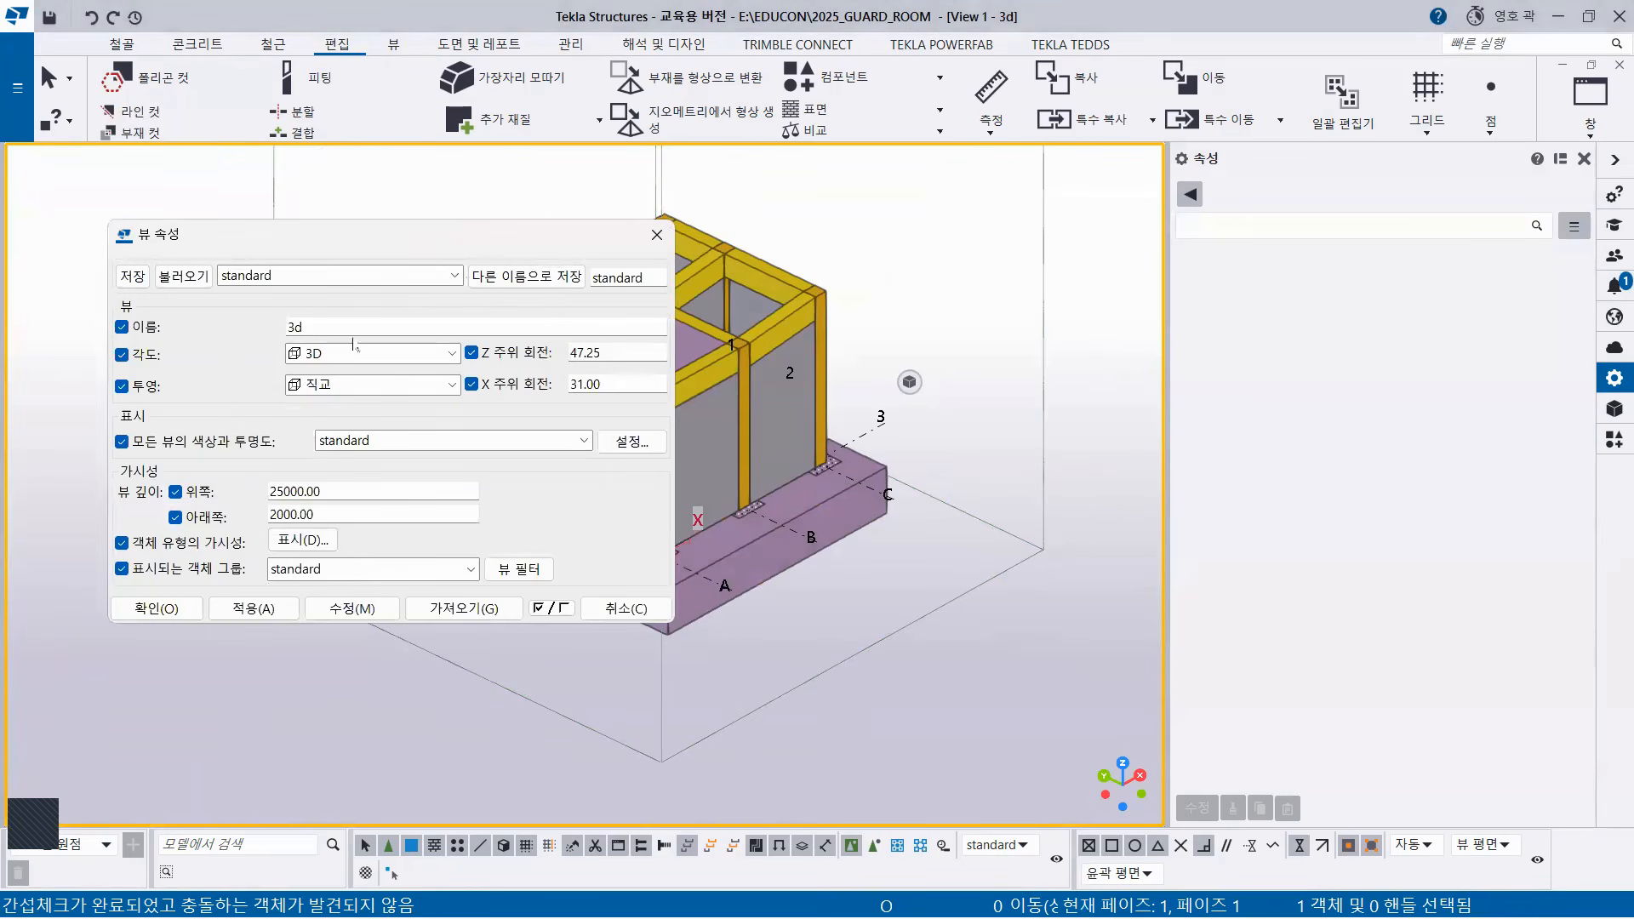
pyautogui.click(297, 541)
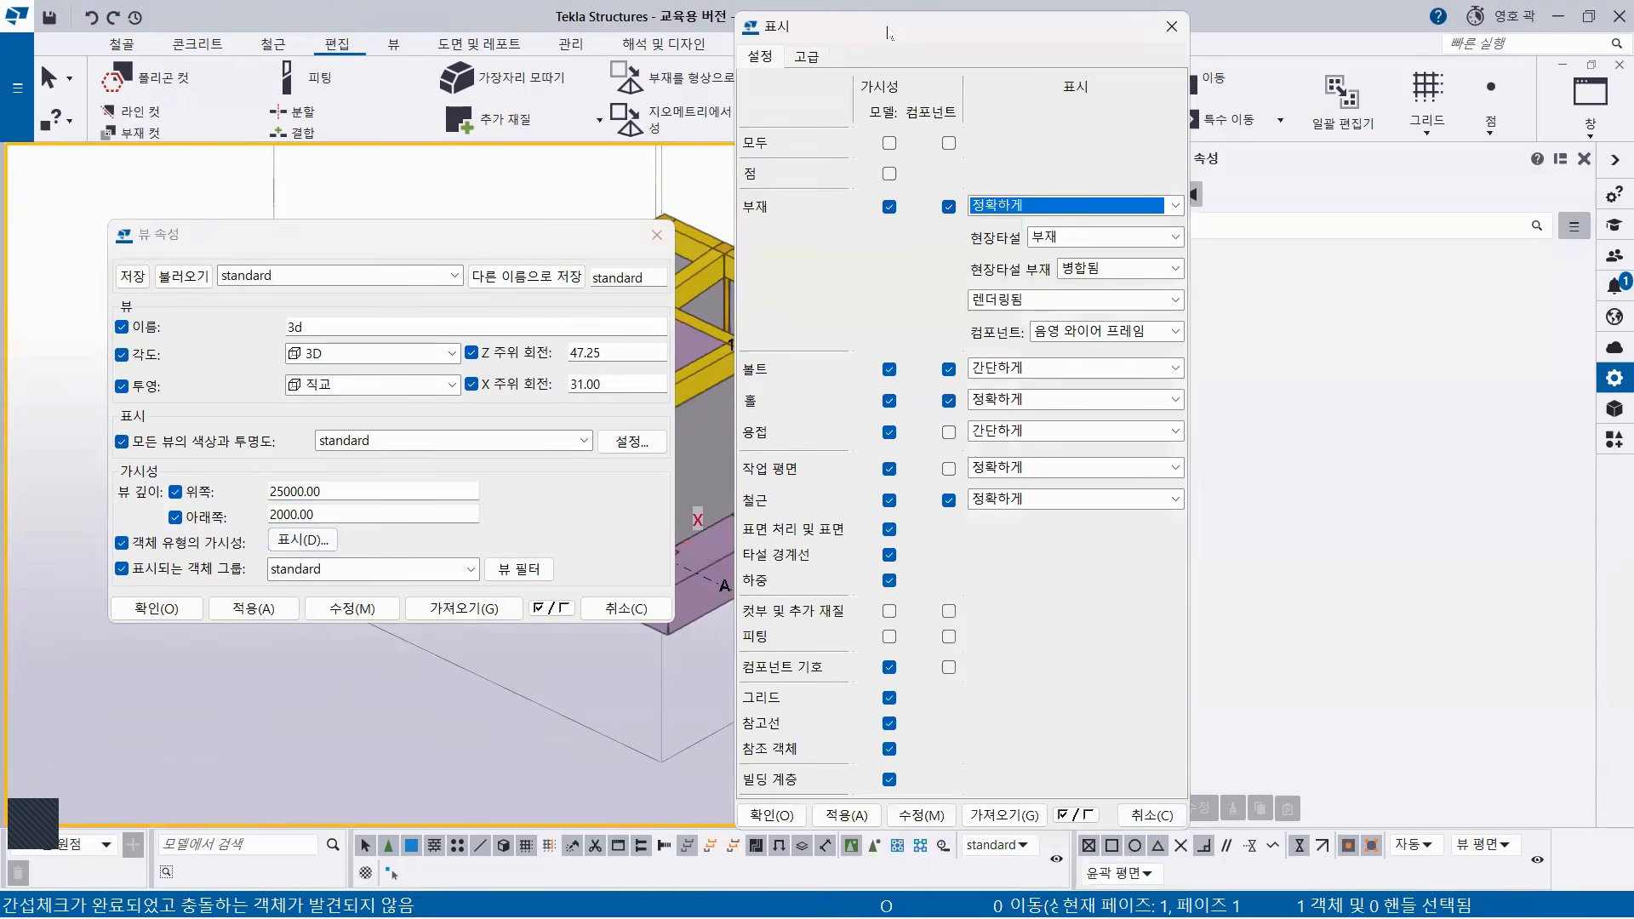
pyautogui.moveTo(888, 32); pyautogui.dragTo(901, 23)
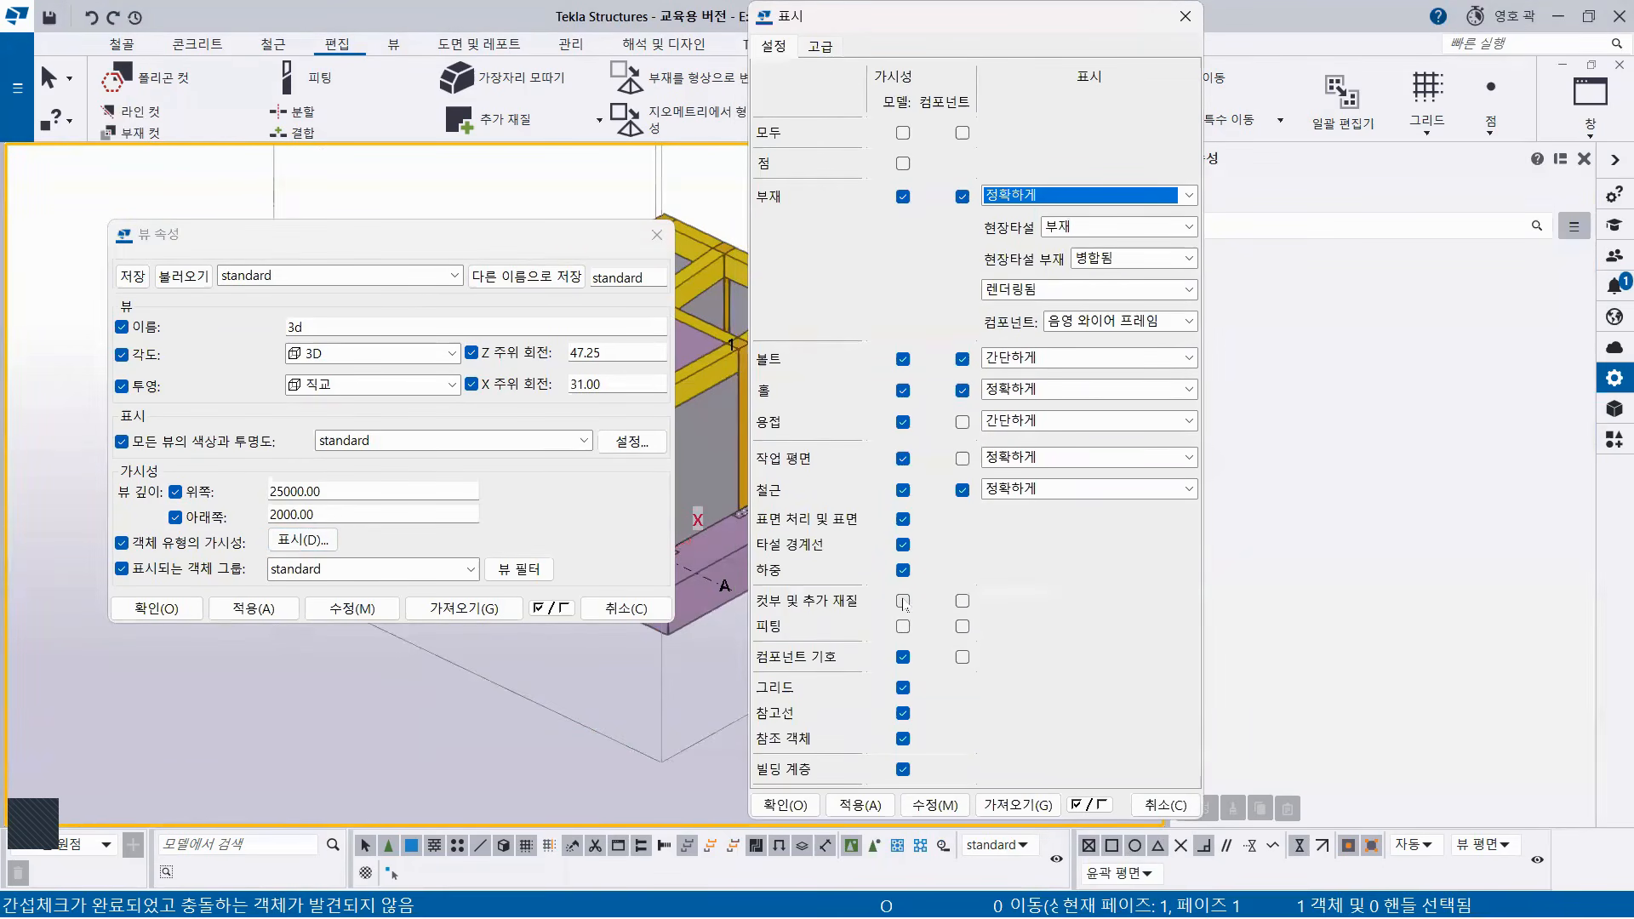
pyautogui.click(904, 601)
pyautogui.click(903, 628)
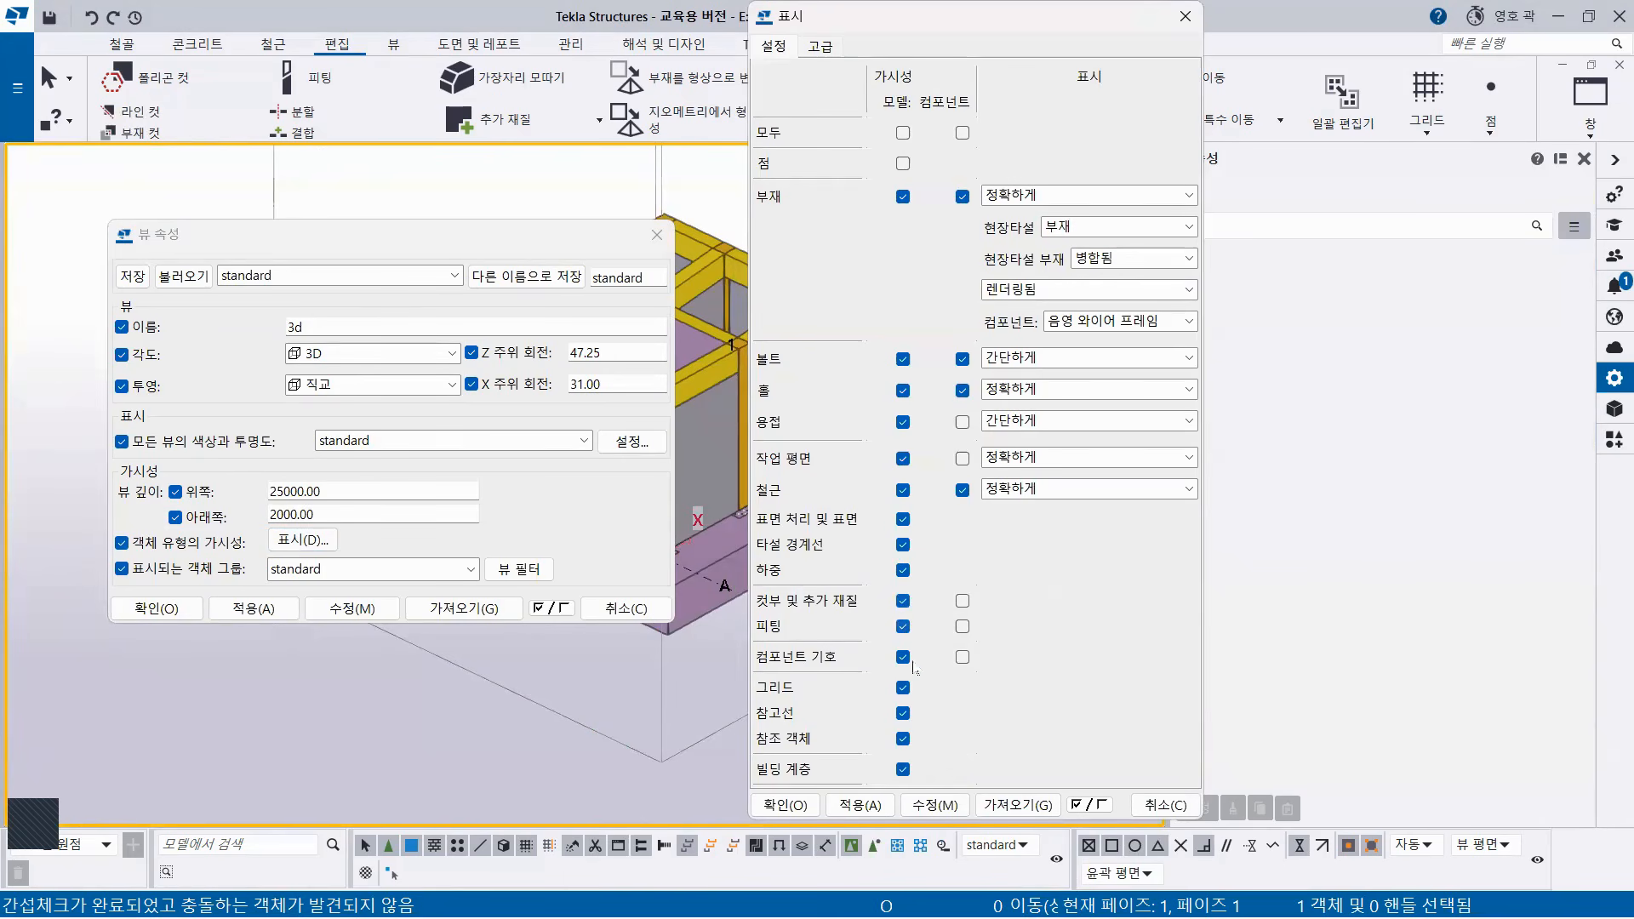
pyautogui.click(935, 805)
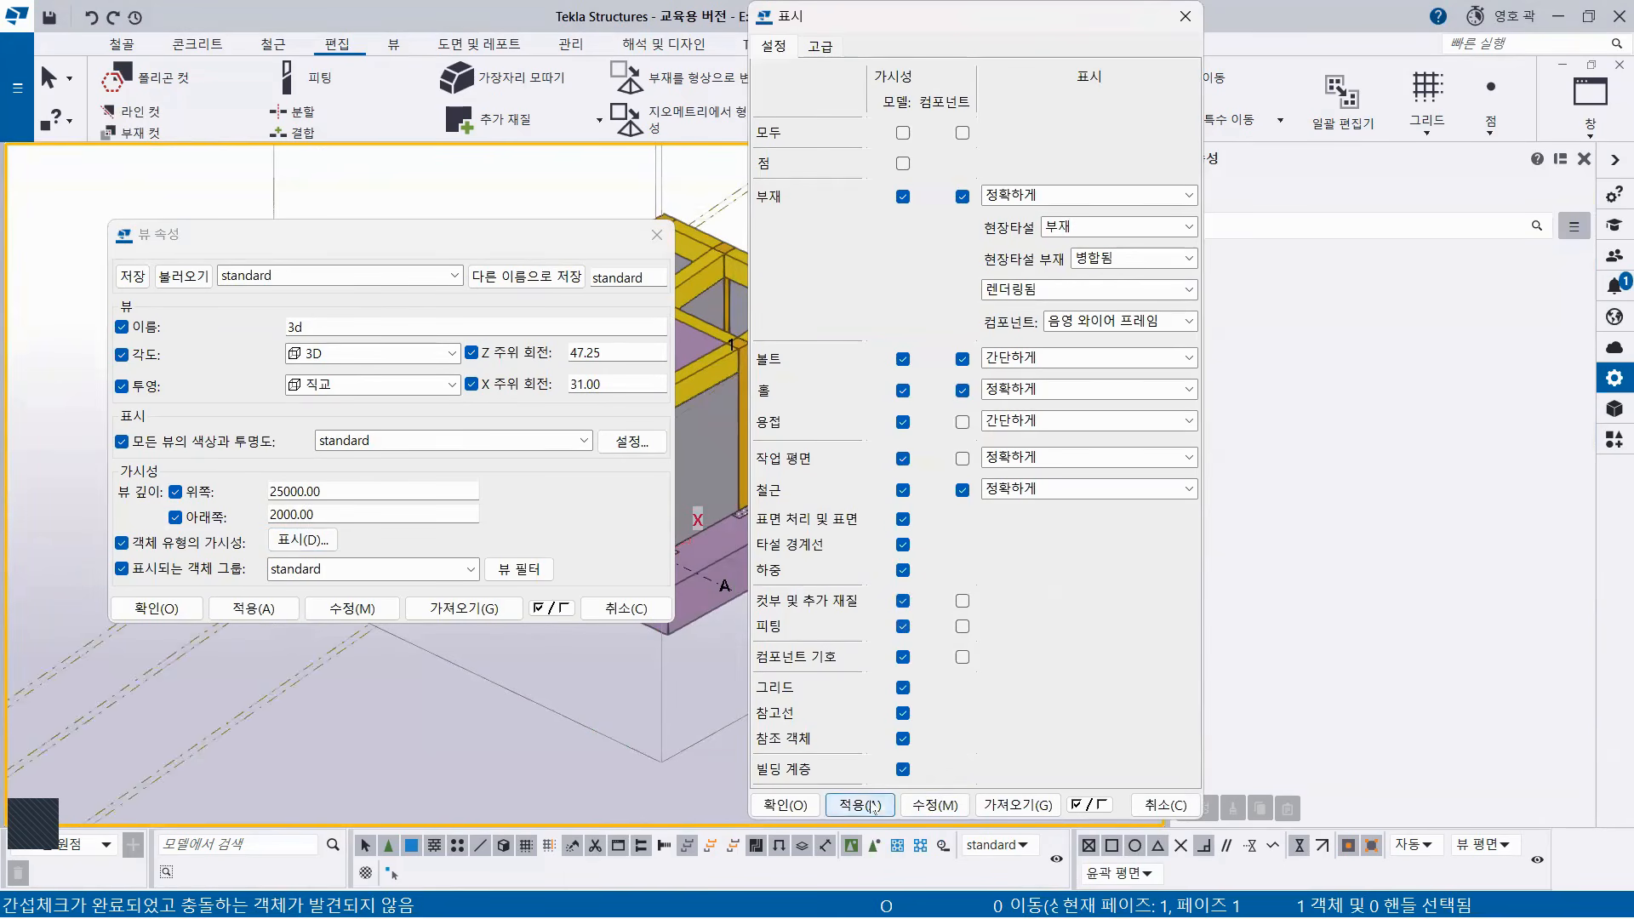
pyautogui.click(787, 805)
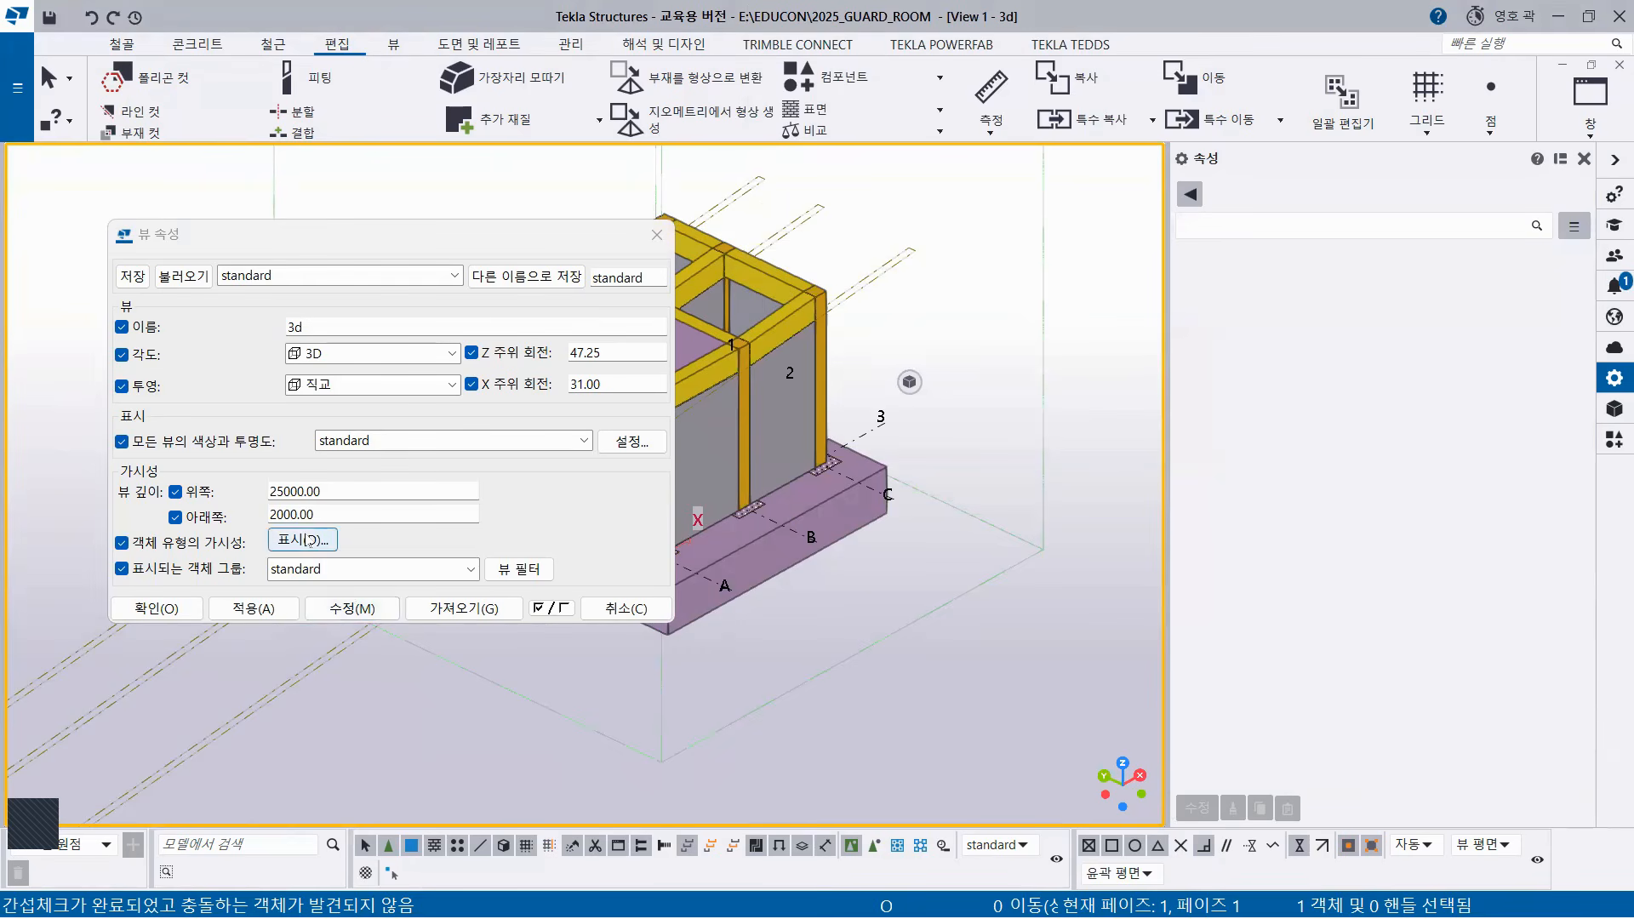
# Hide cuts and added material and fittings of the model again and confirm the 3D view properties.
pyautogui.click(303, 539)
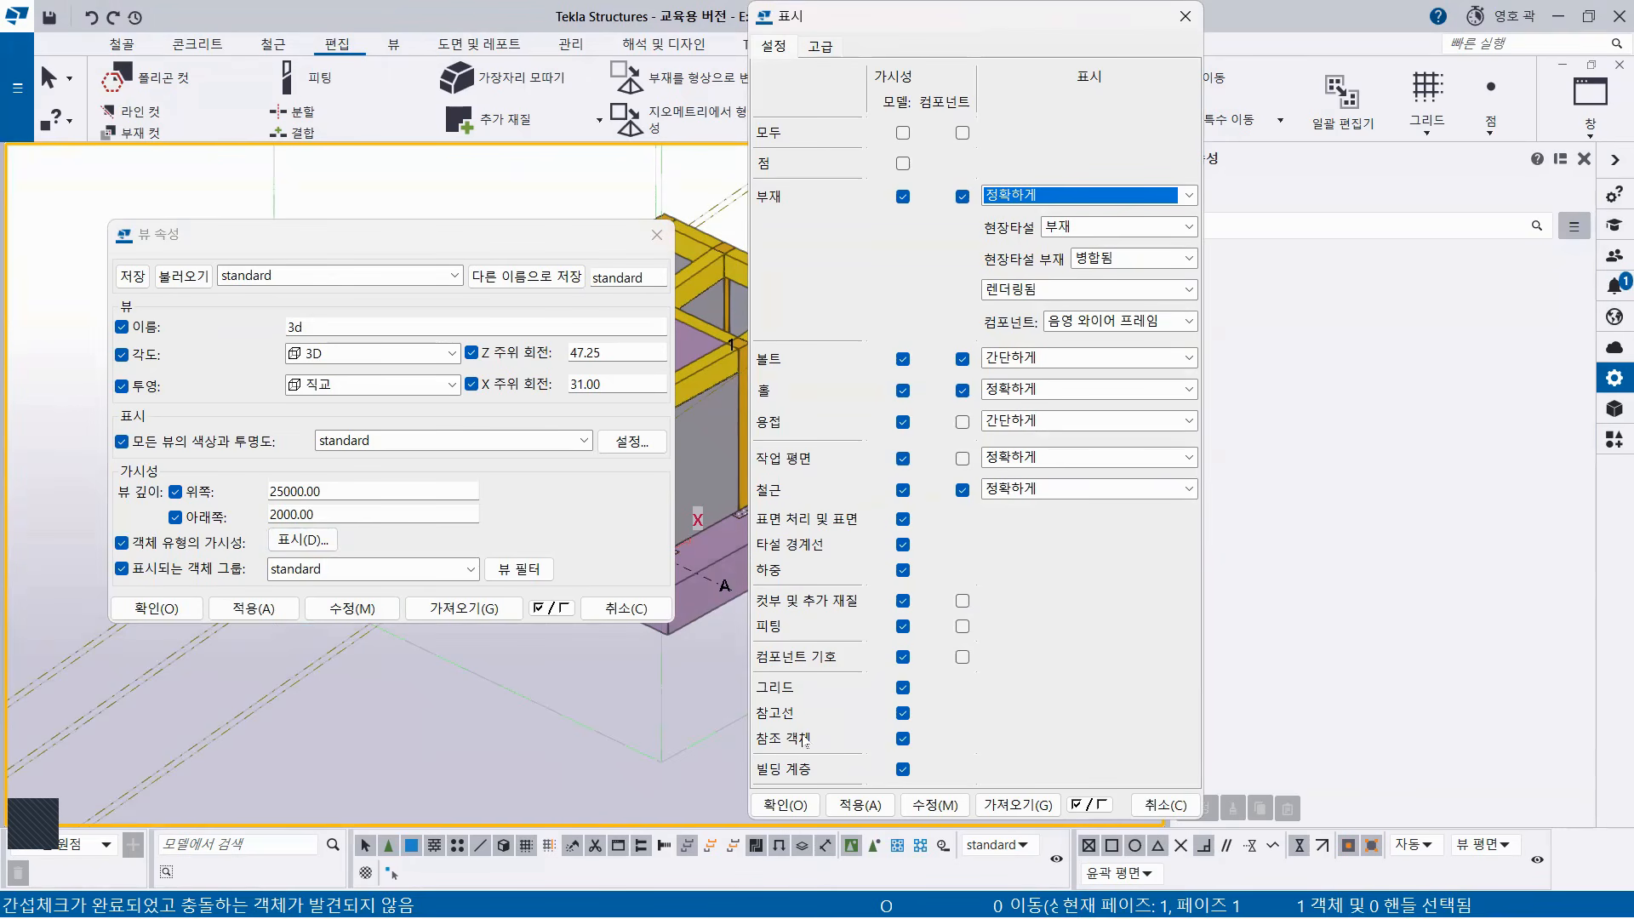
pyautogui.click(904, 602)
pyautogui.click(903, 627)
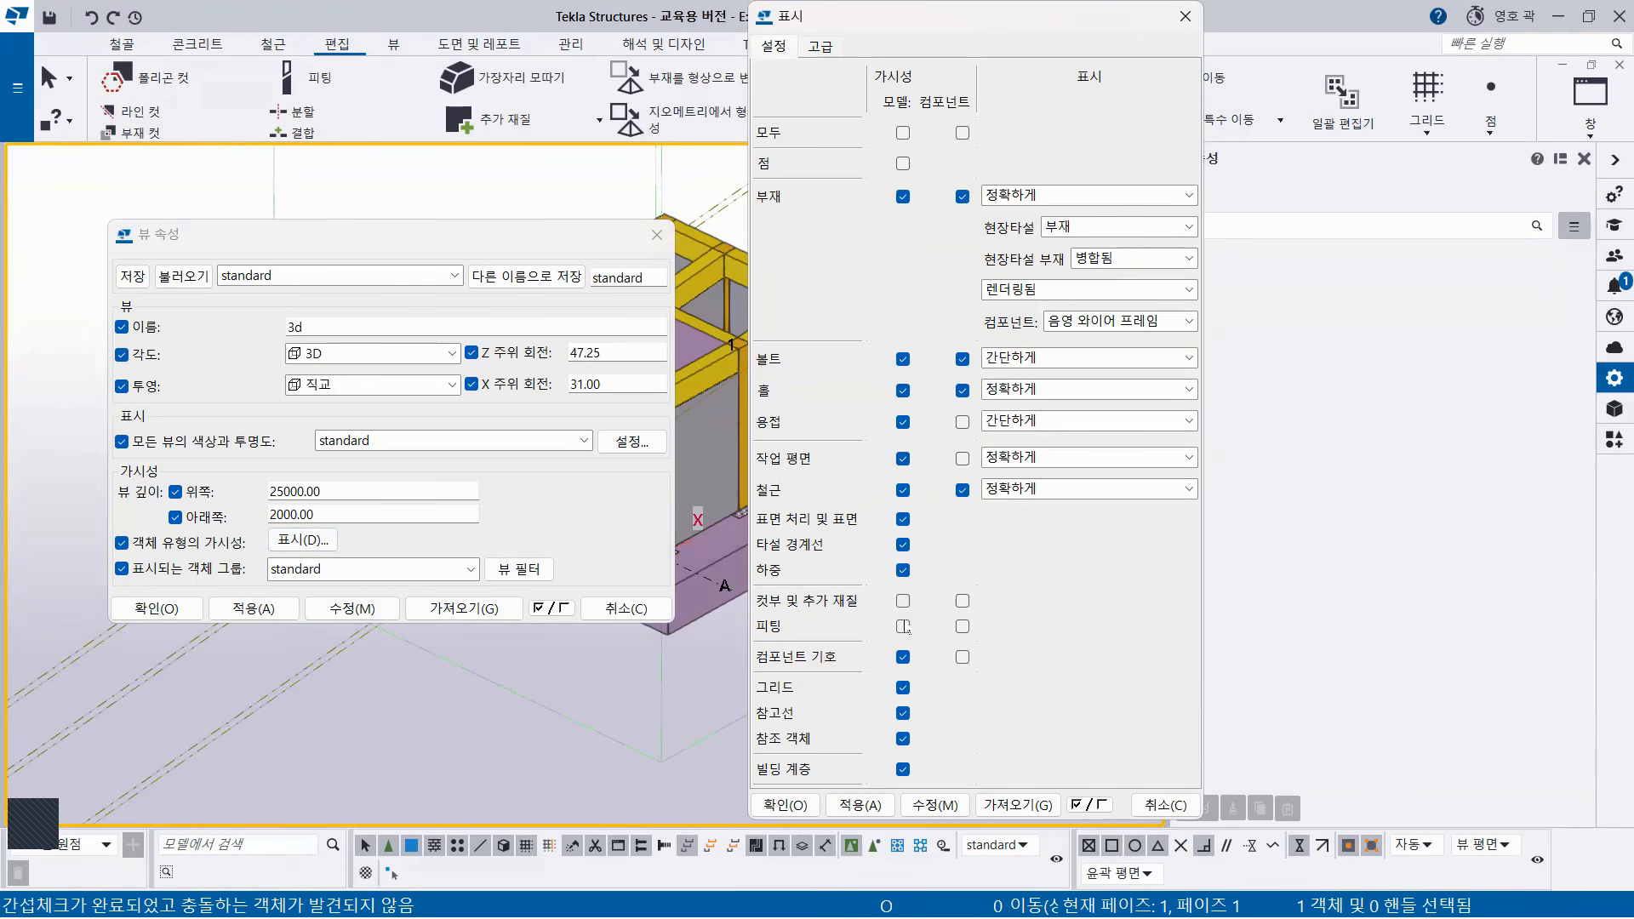
pyautogui.click(784, 805)
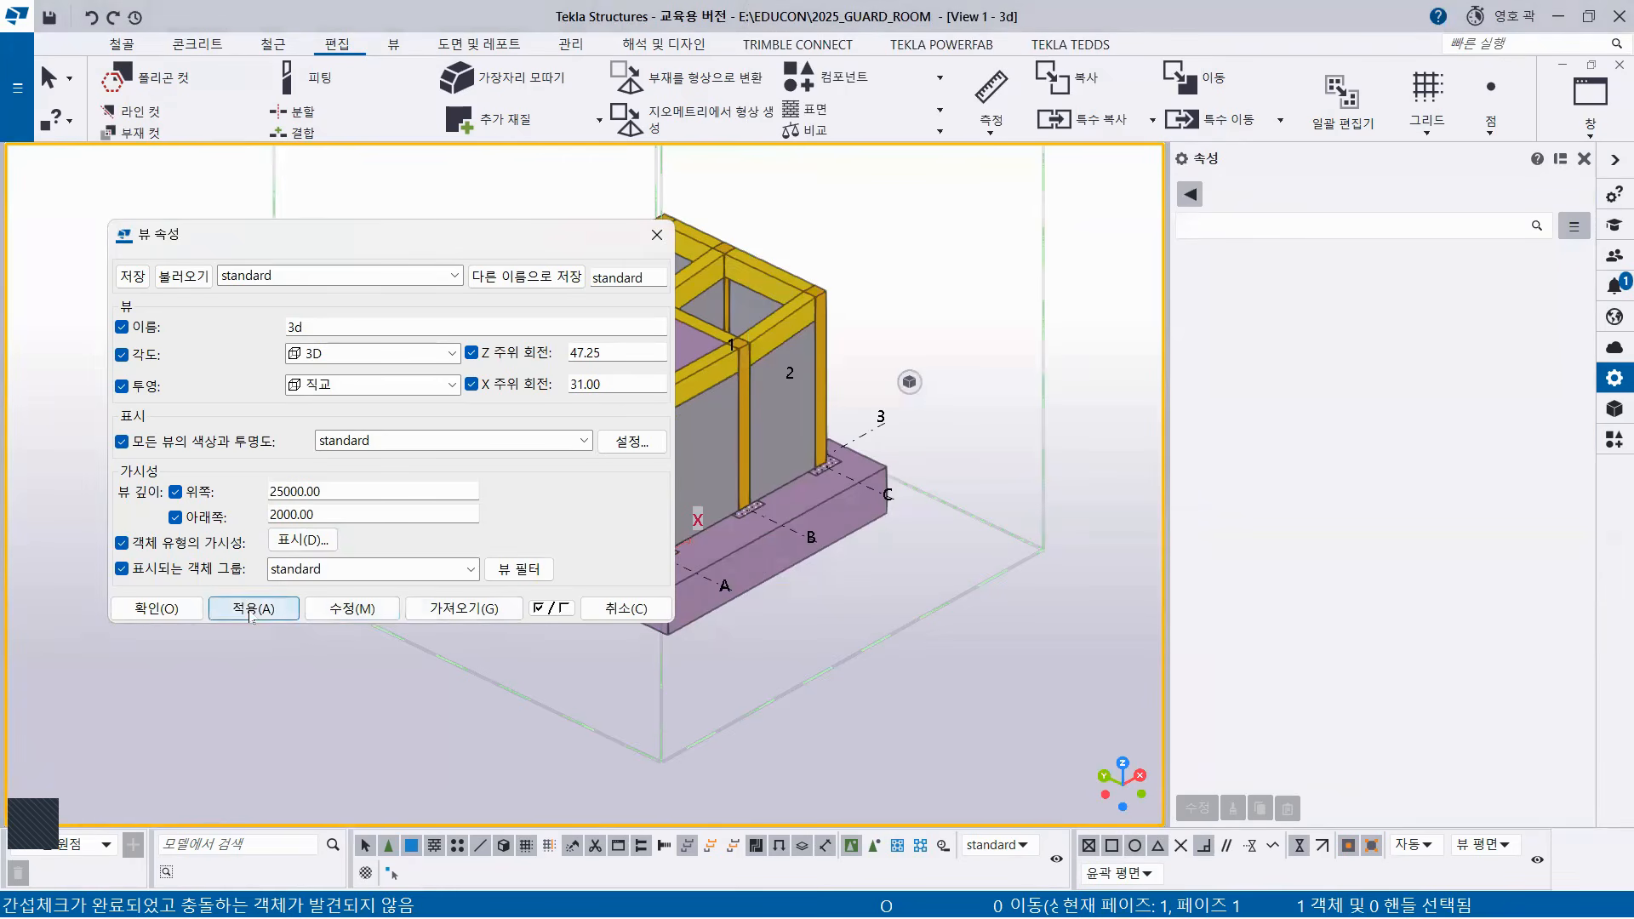
pyautogui.click(156, 607)
# Fit the work area to the entire model and select the purple base slab FS1 around the footings.
pyautogui.rightClick(375, 264)
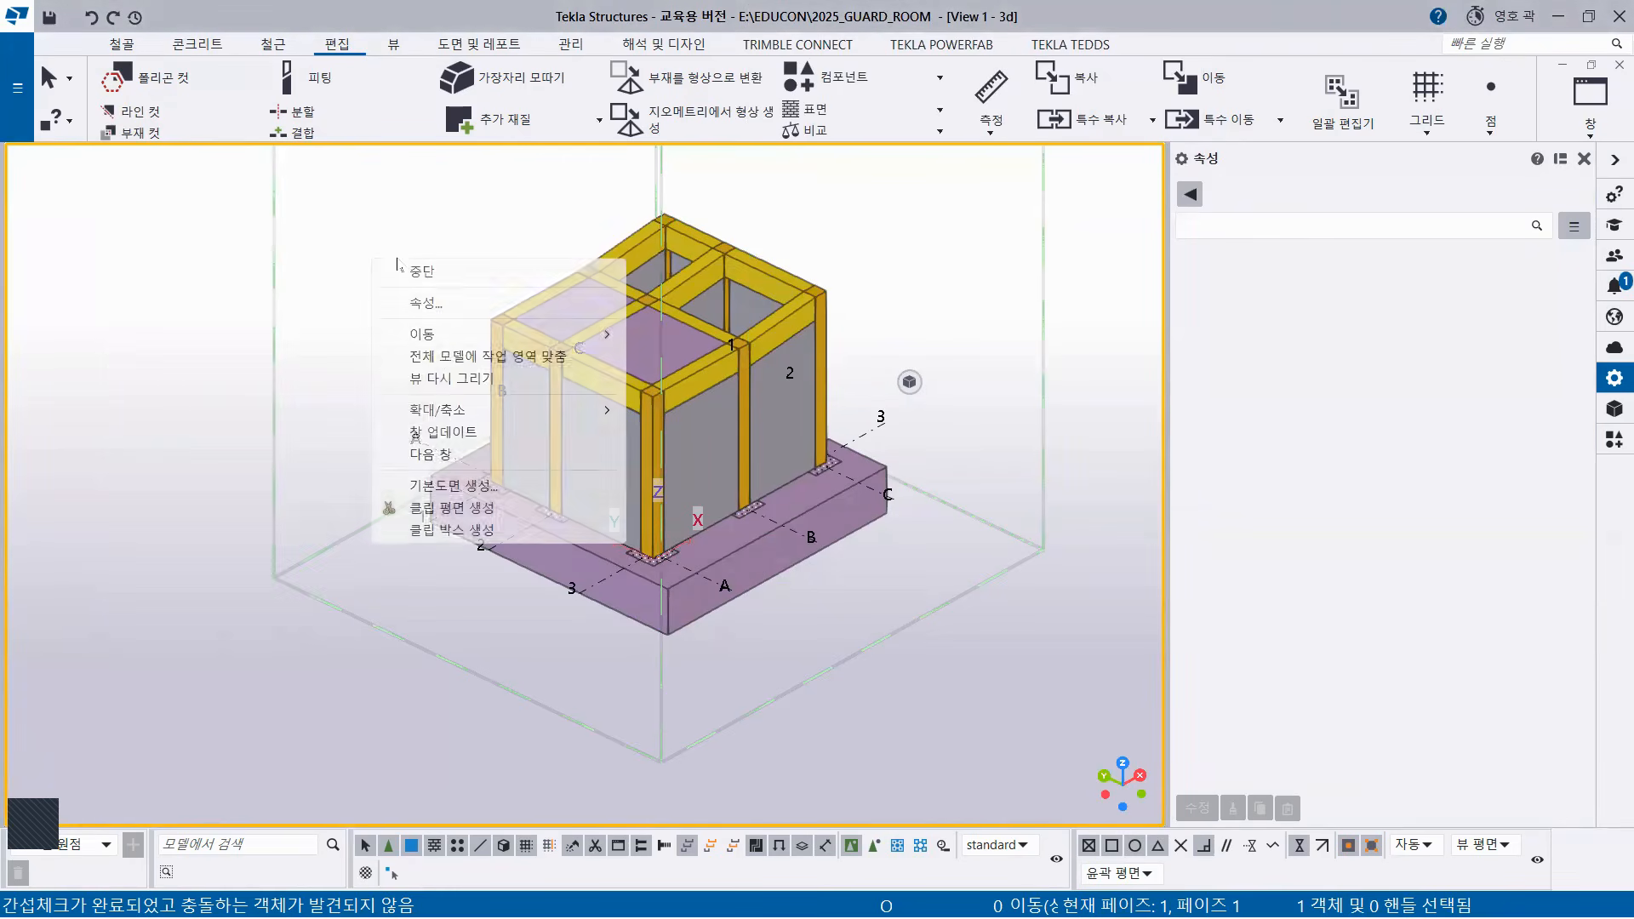
pyautogui.click(443, 355)
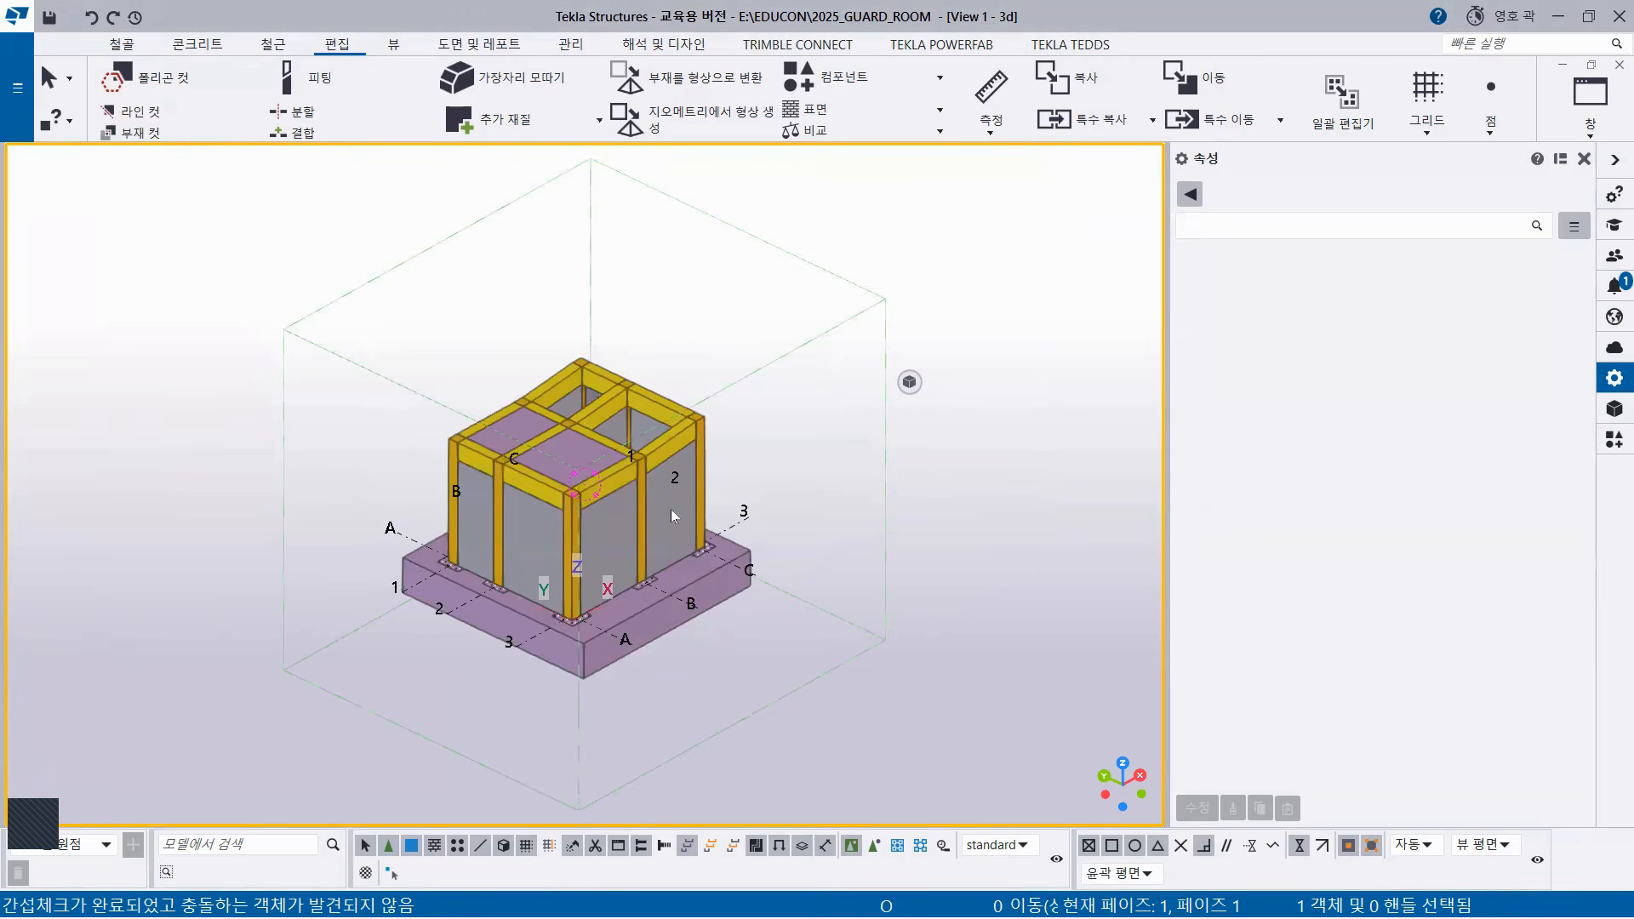
pyautogui.scroll(6, 671, 509)
pyautogui.scroll(2, 821, 544)
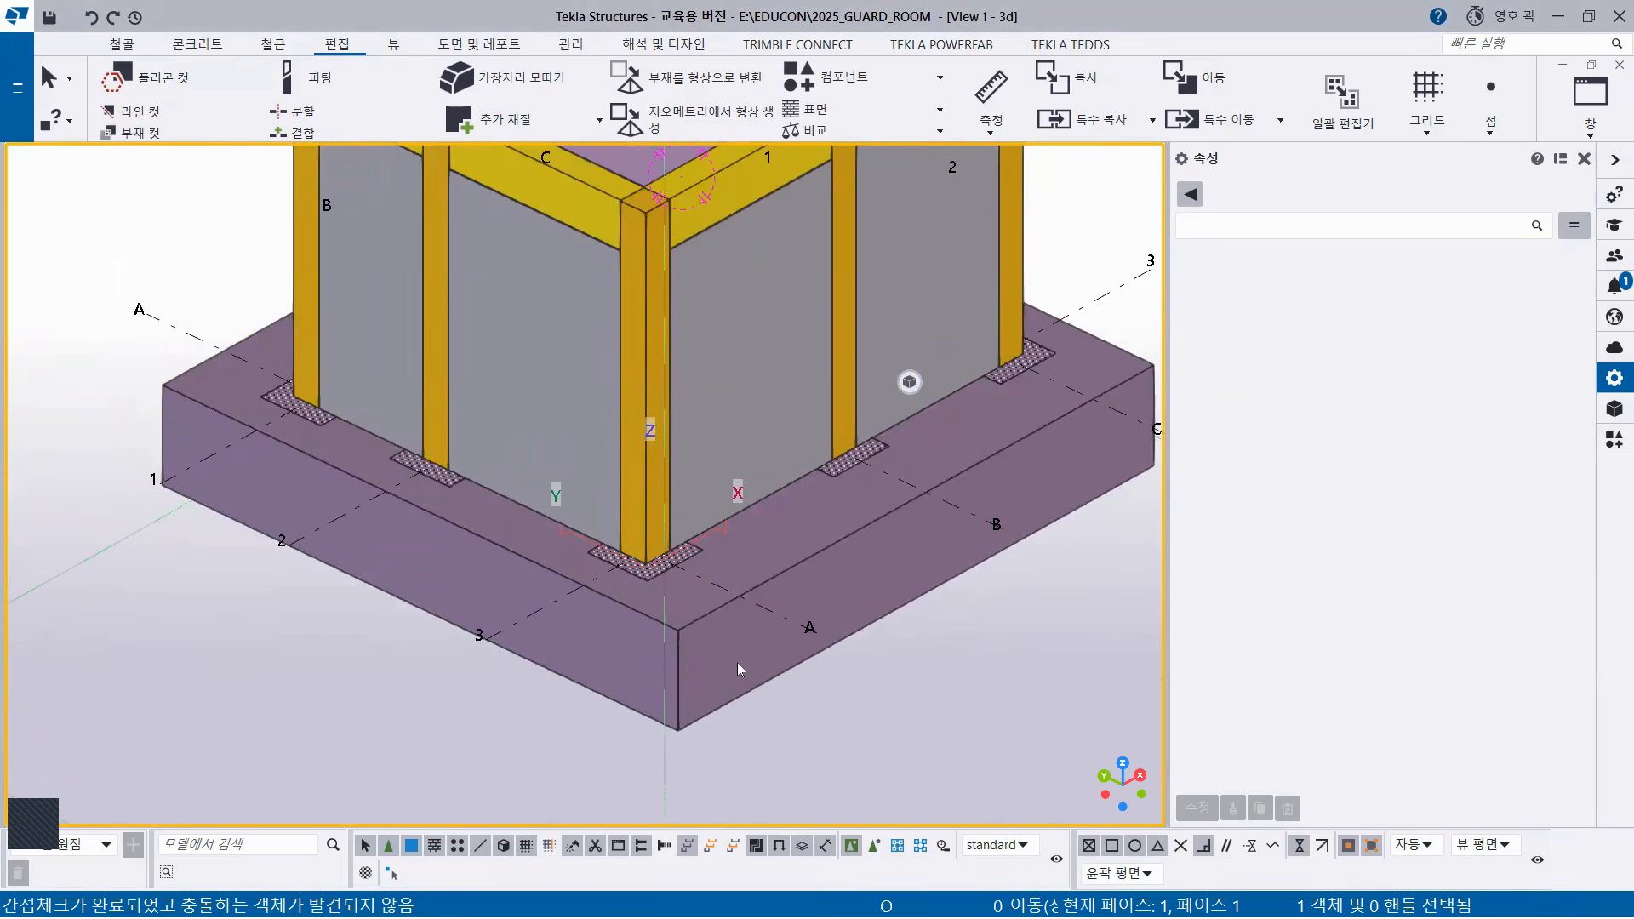
pyautogui.moveTo(735, 659)
pyautogui.keyDown('ctrl'); pyautogui.mouseDown(button='middle')
pyautogui.moveTo(605, 507)
pyautogui.moveTo(633, 620)
pyautogui.moveTo(705, 577)
pyautogui.moveTo(666, 436)
pyautogui.mouseUp(button='middle'); pyautogui.keyUp('ctrl')
pyautogui.keyDown('ctrl'); pyautogui.moveTo(703, 535); pyautogui.dragTo(718, 630, button='middle'); pyautogui.keyUp('ctrl')
pyautogui.click(742, 482)
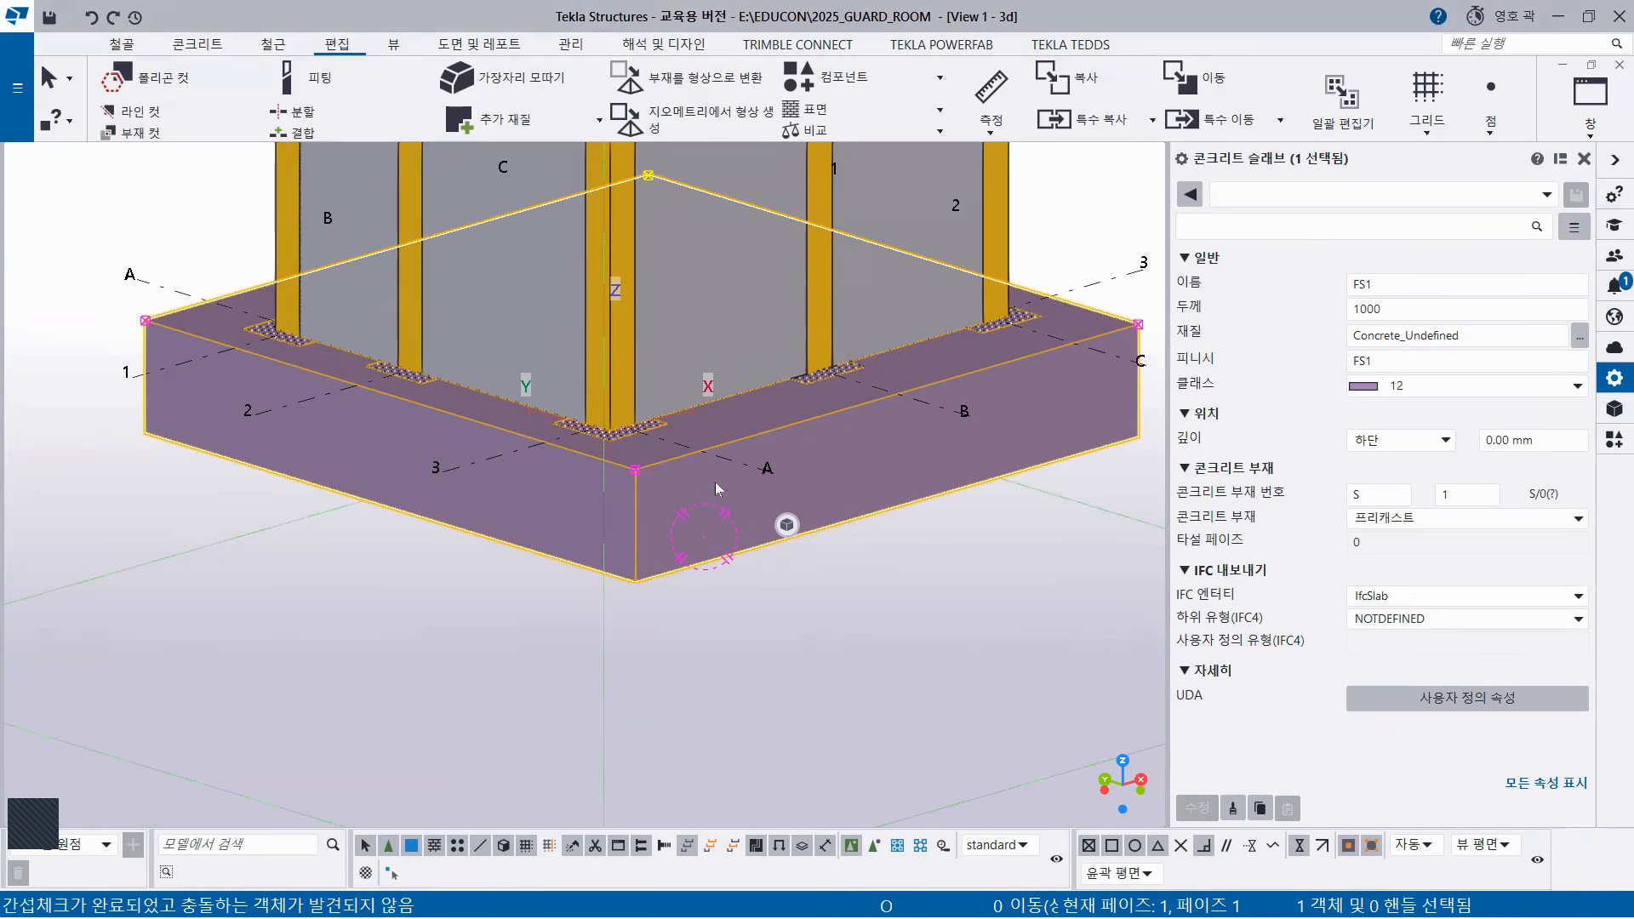
# Tile the open views, close the GRID C and GRID 1 views, and arrange the 3D and FFL views side by side.
pyautogui.click(1595, 136)
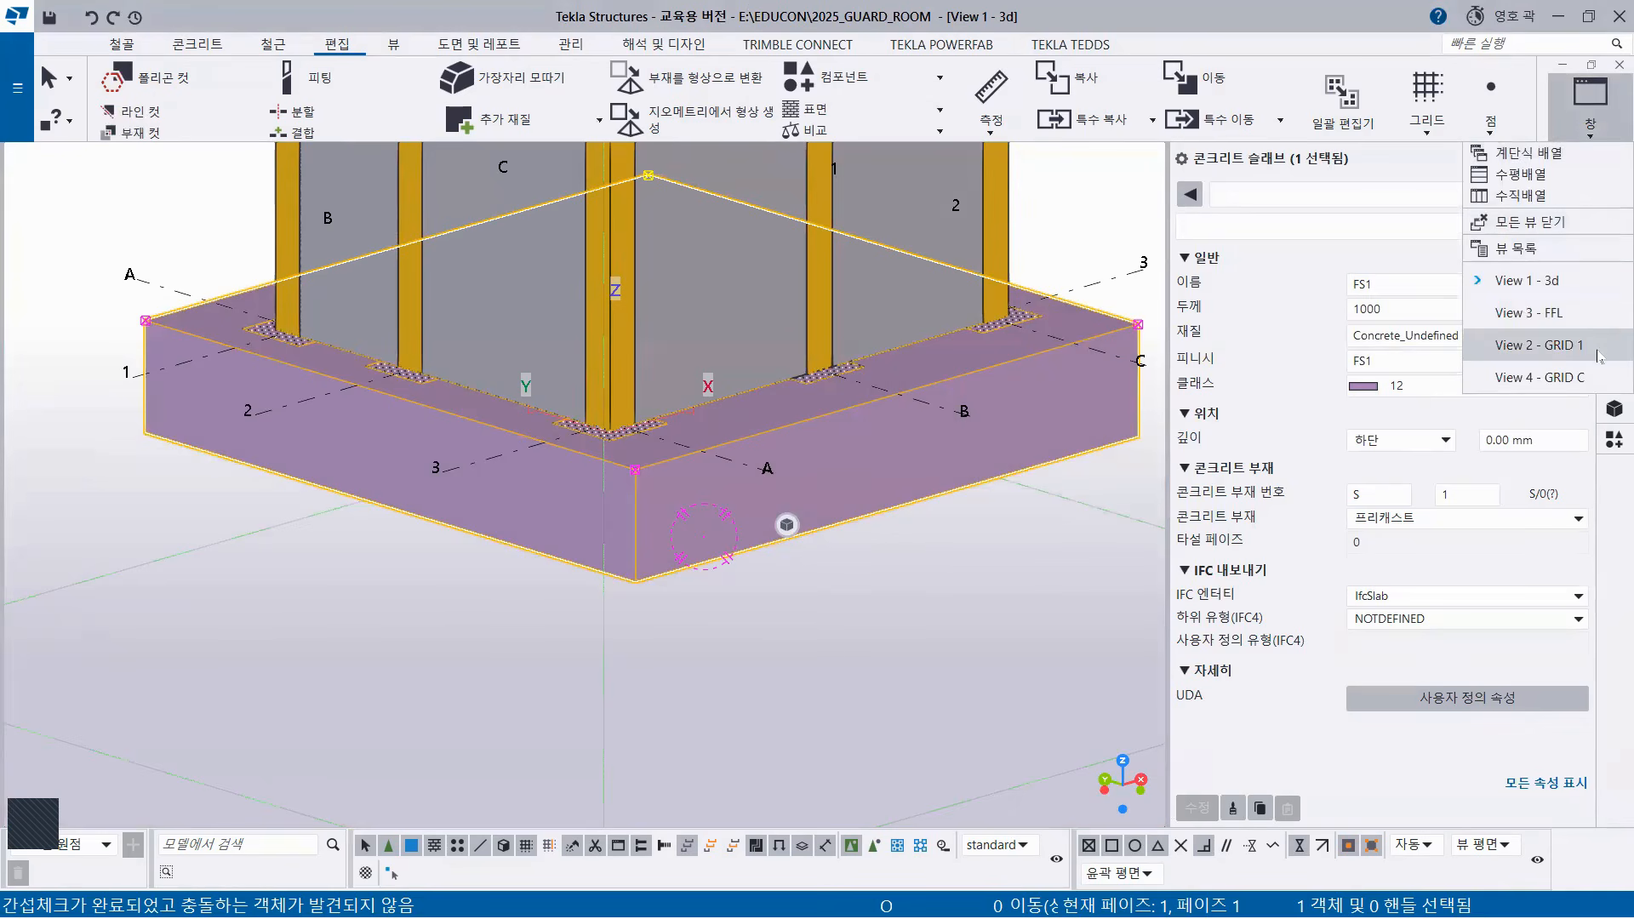
pyautogui.click(1521, 195)
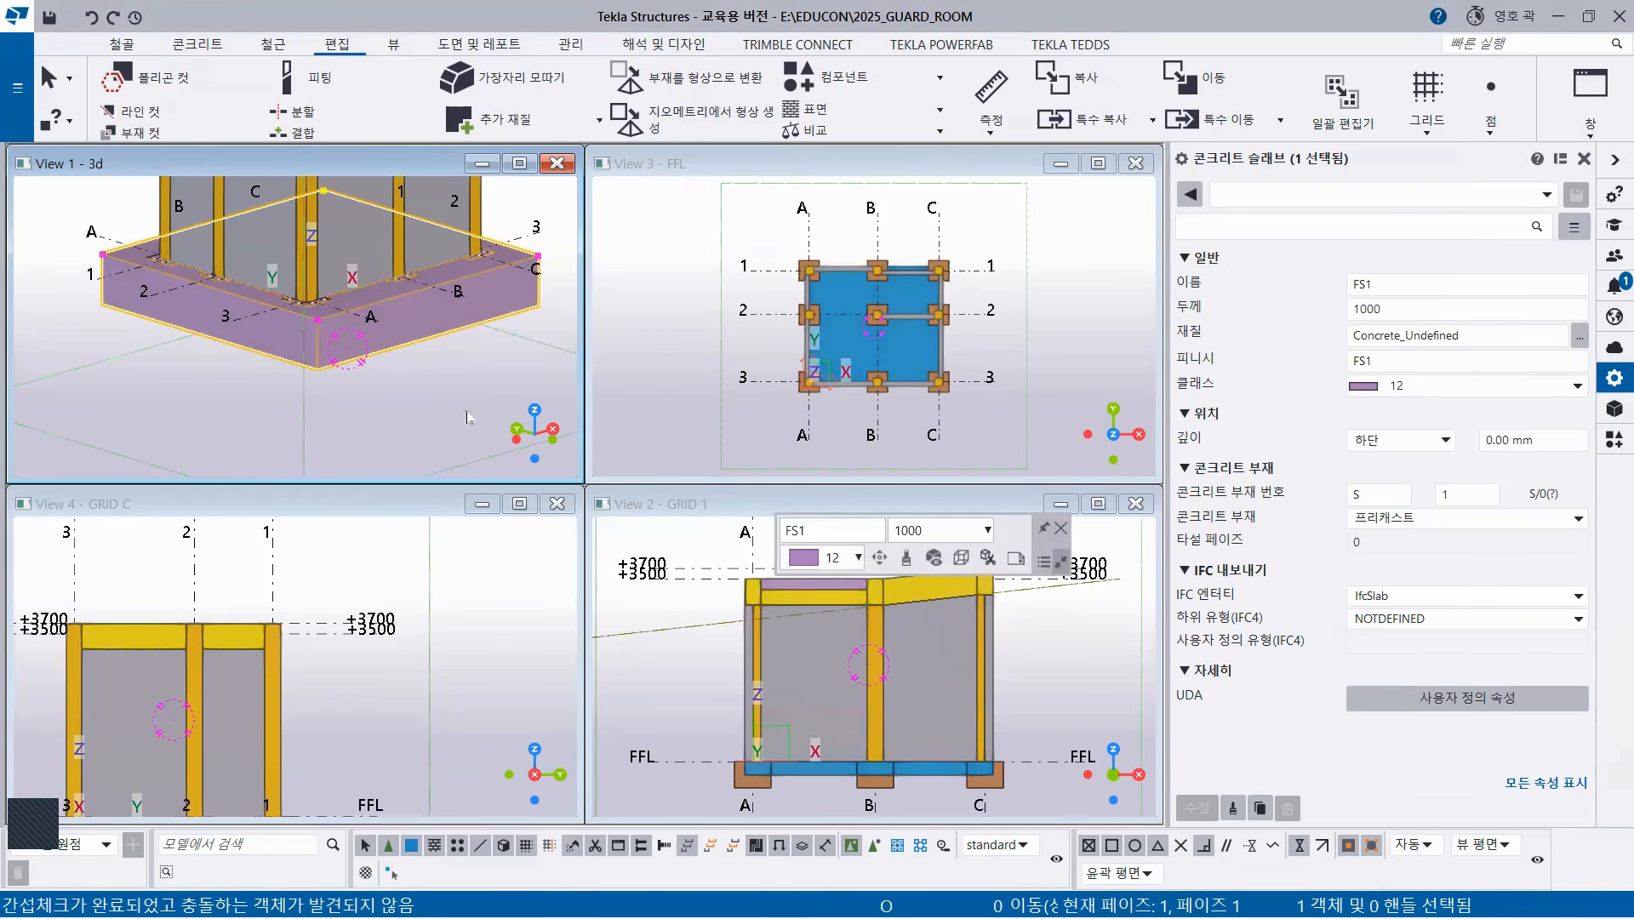
pyautogui.click(558, 503)
pyautogui.click(1135, 503)
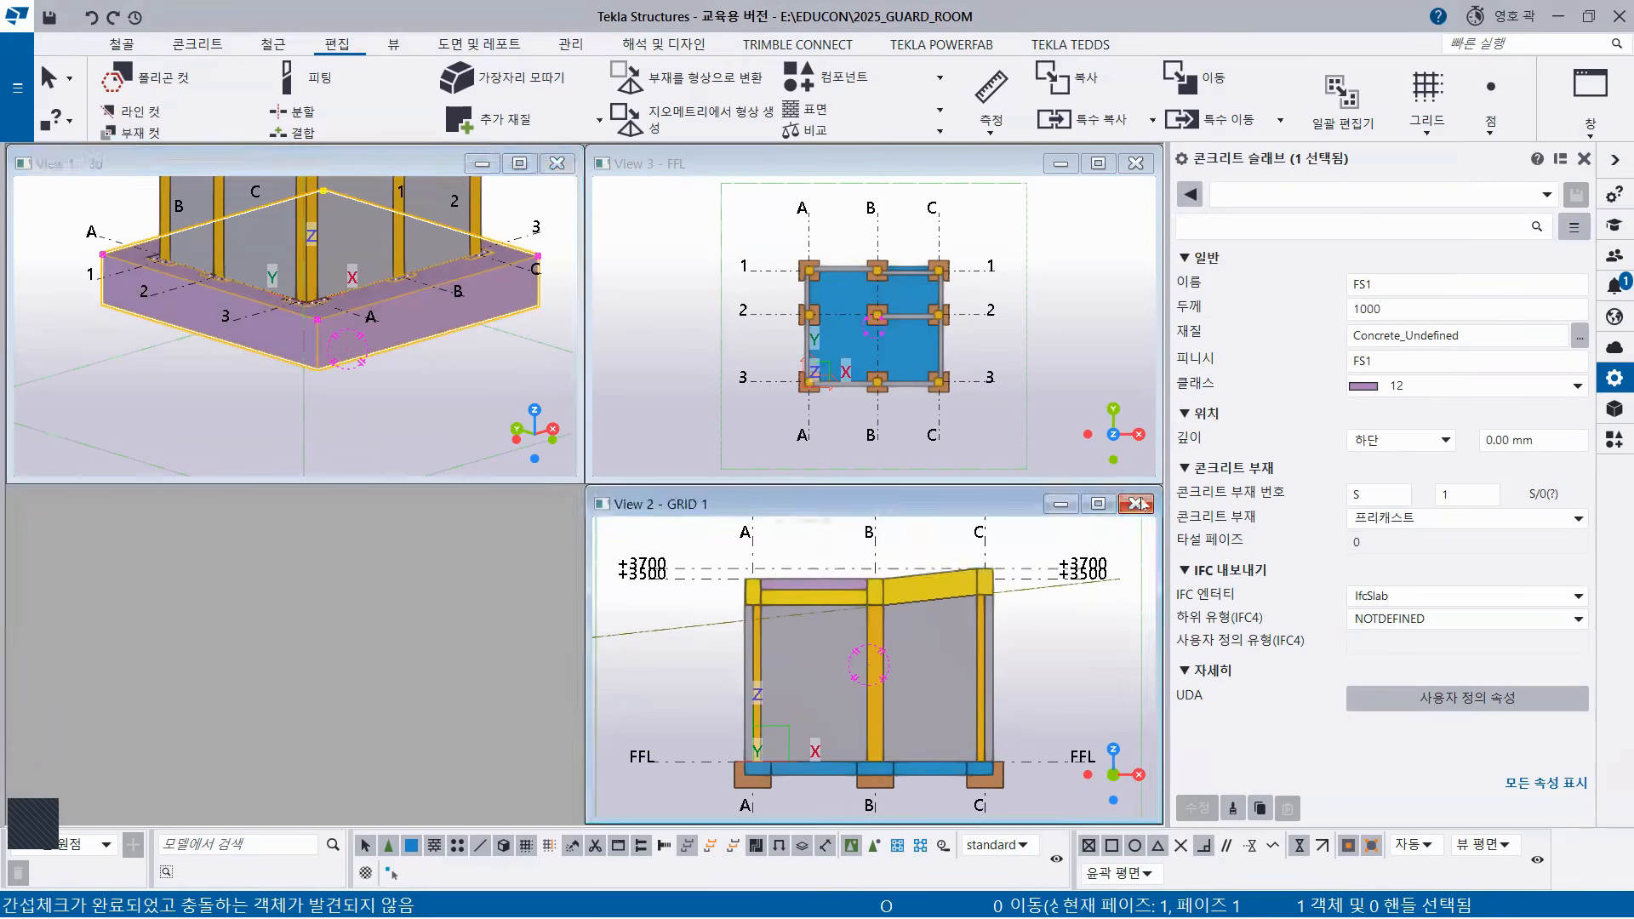
pyautogui.click(1590, 95)
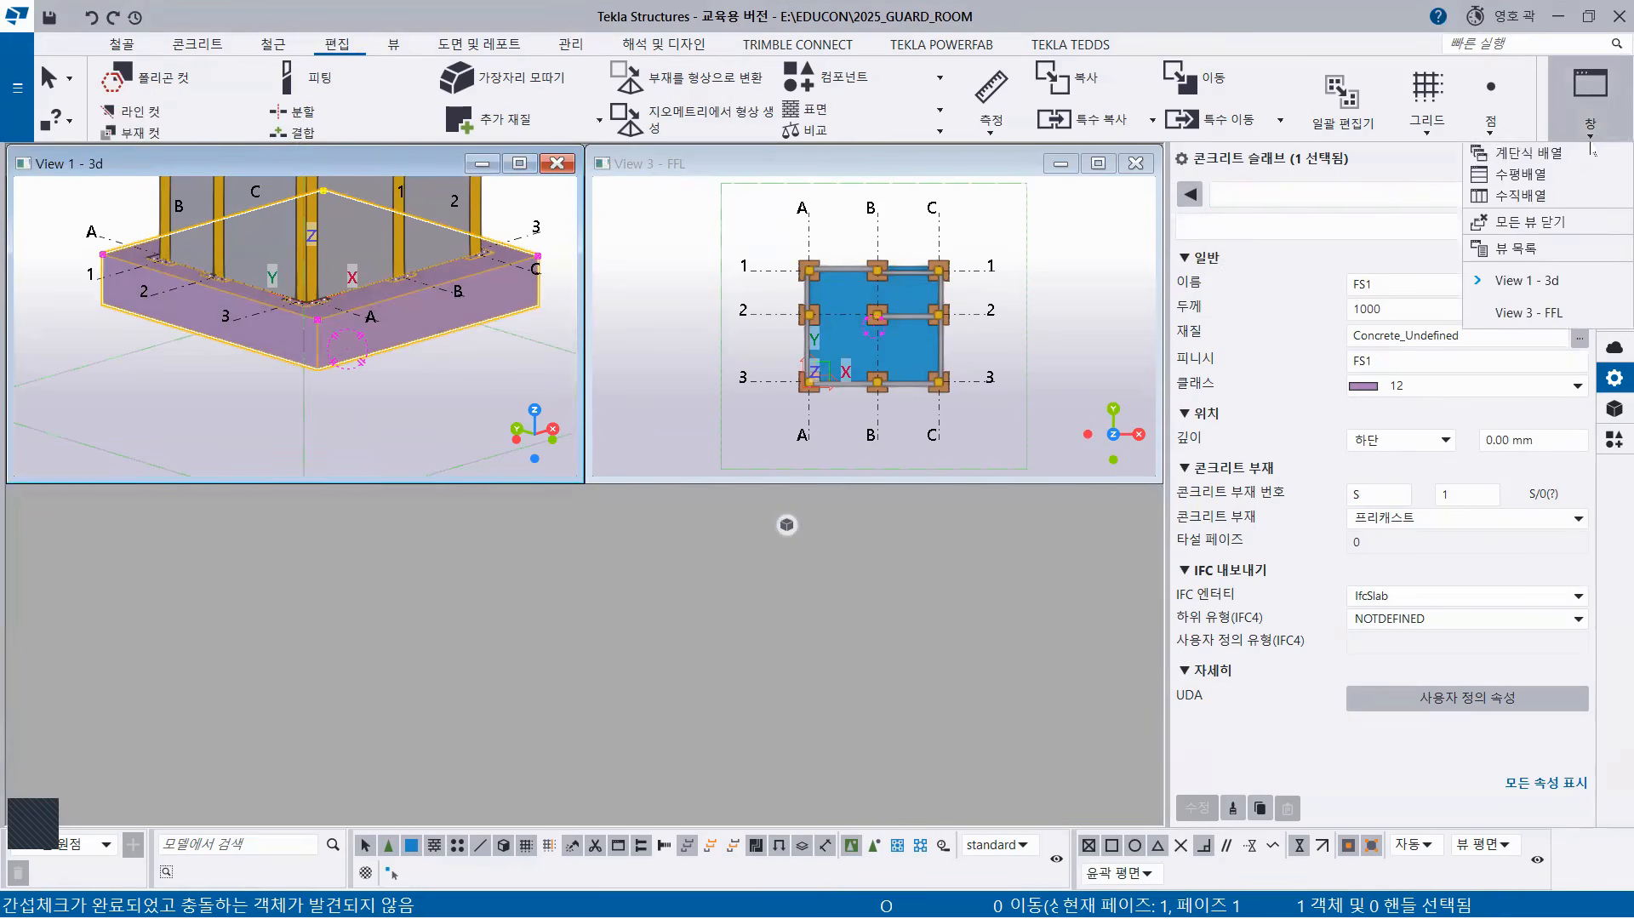
pyautogui.click(1549, 201)
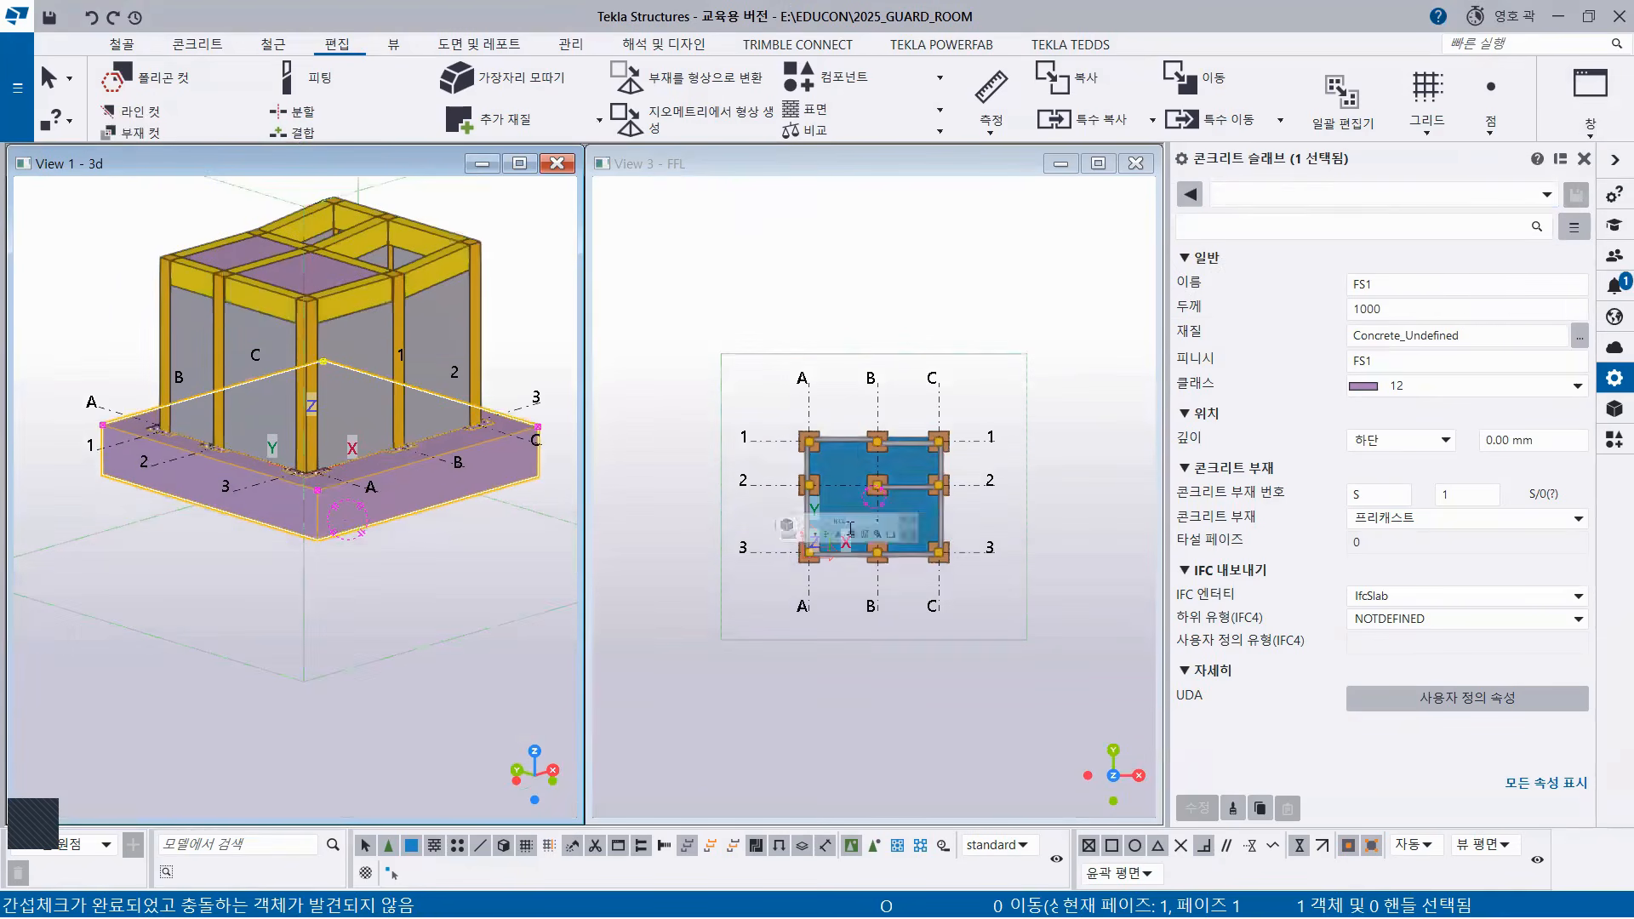
# Cut base slab FS1 with the blue floor slab picked in the FFL view, and end the part cut command.
pyautogui.scroll(5, 884, 456)
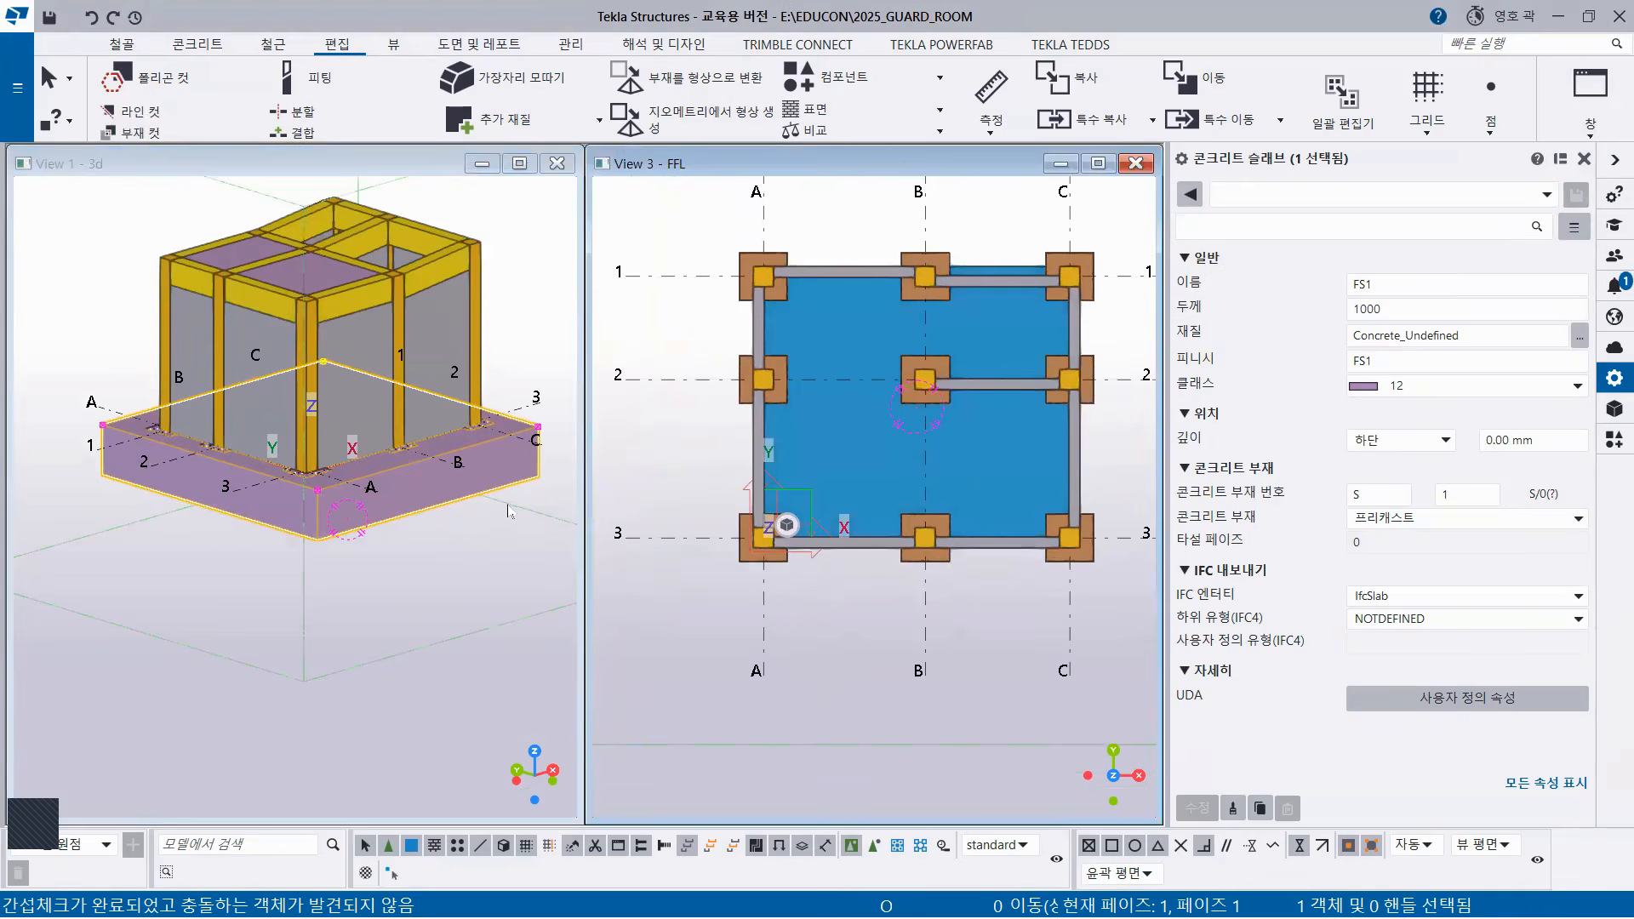
pyautogui.click(435, 577)
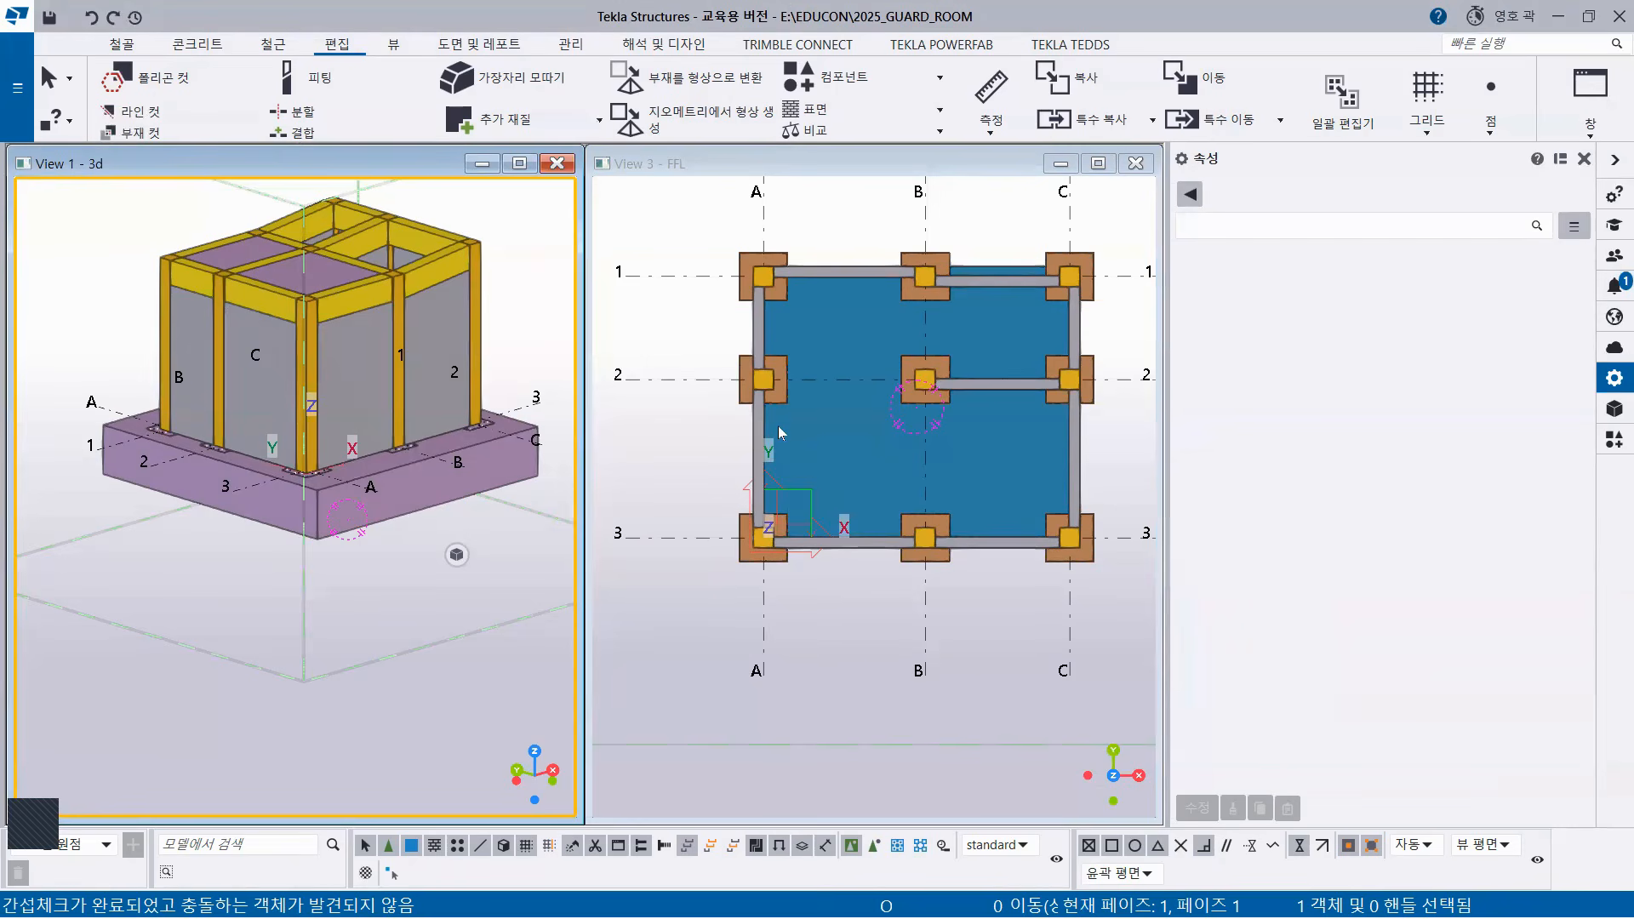
pyautogui.click(142, 134)
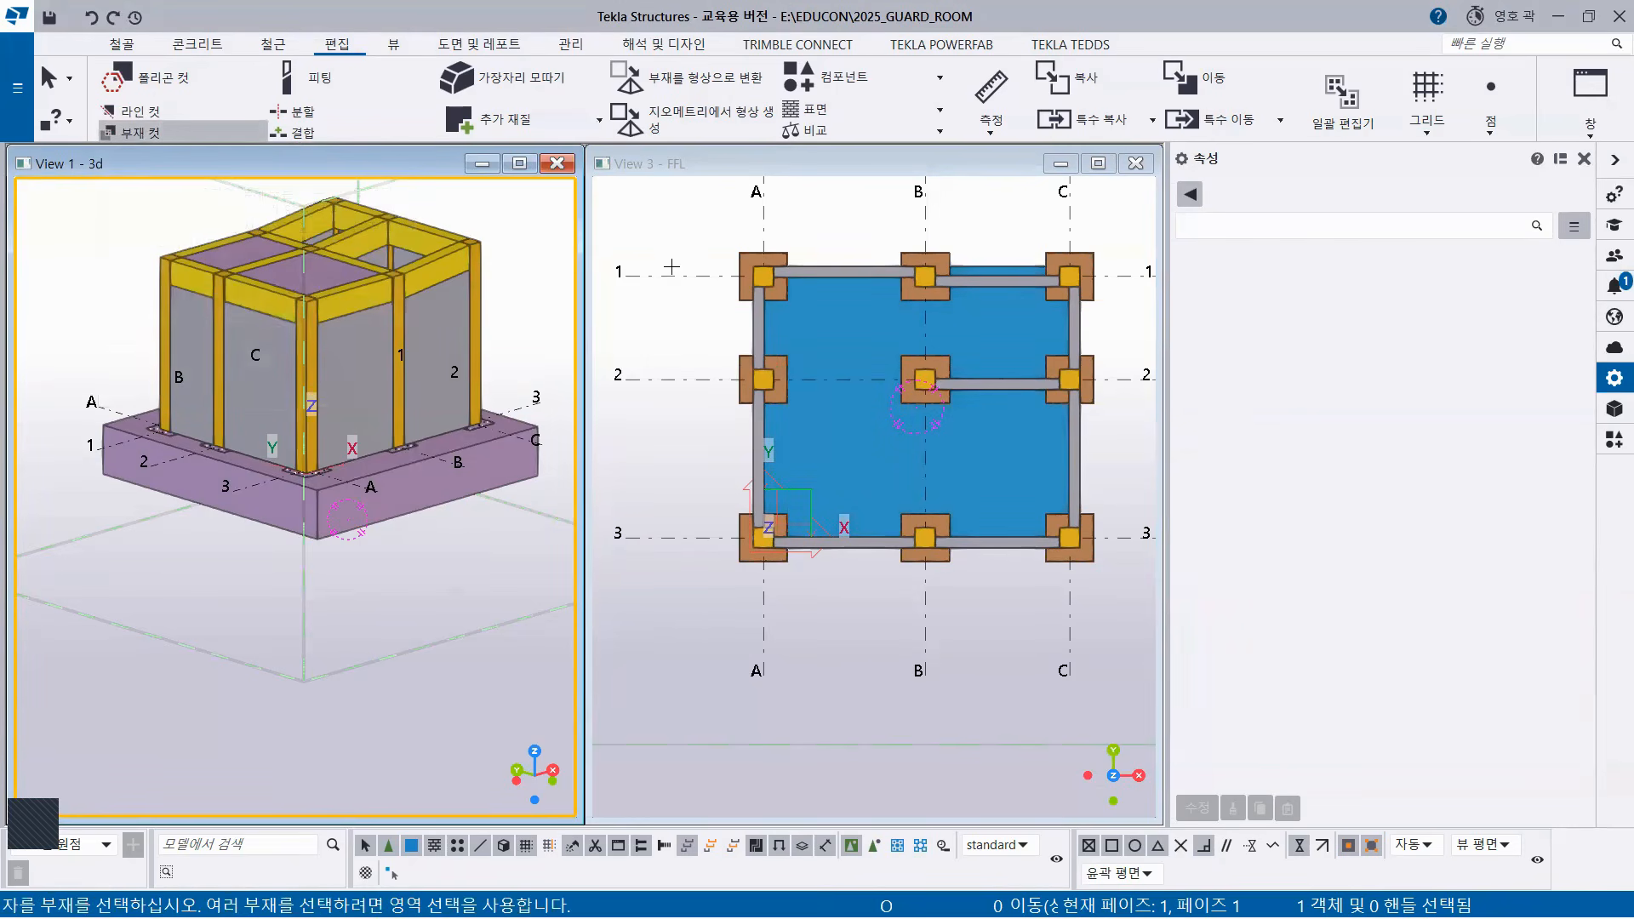
pyautogui.click(425, 492)
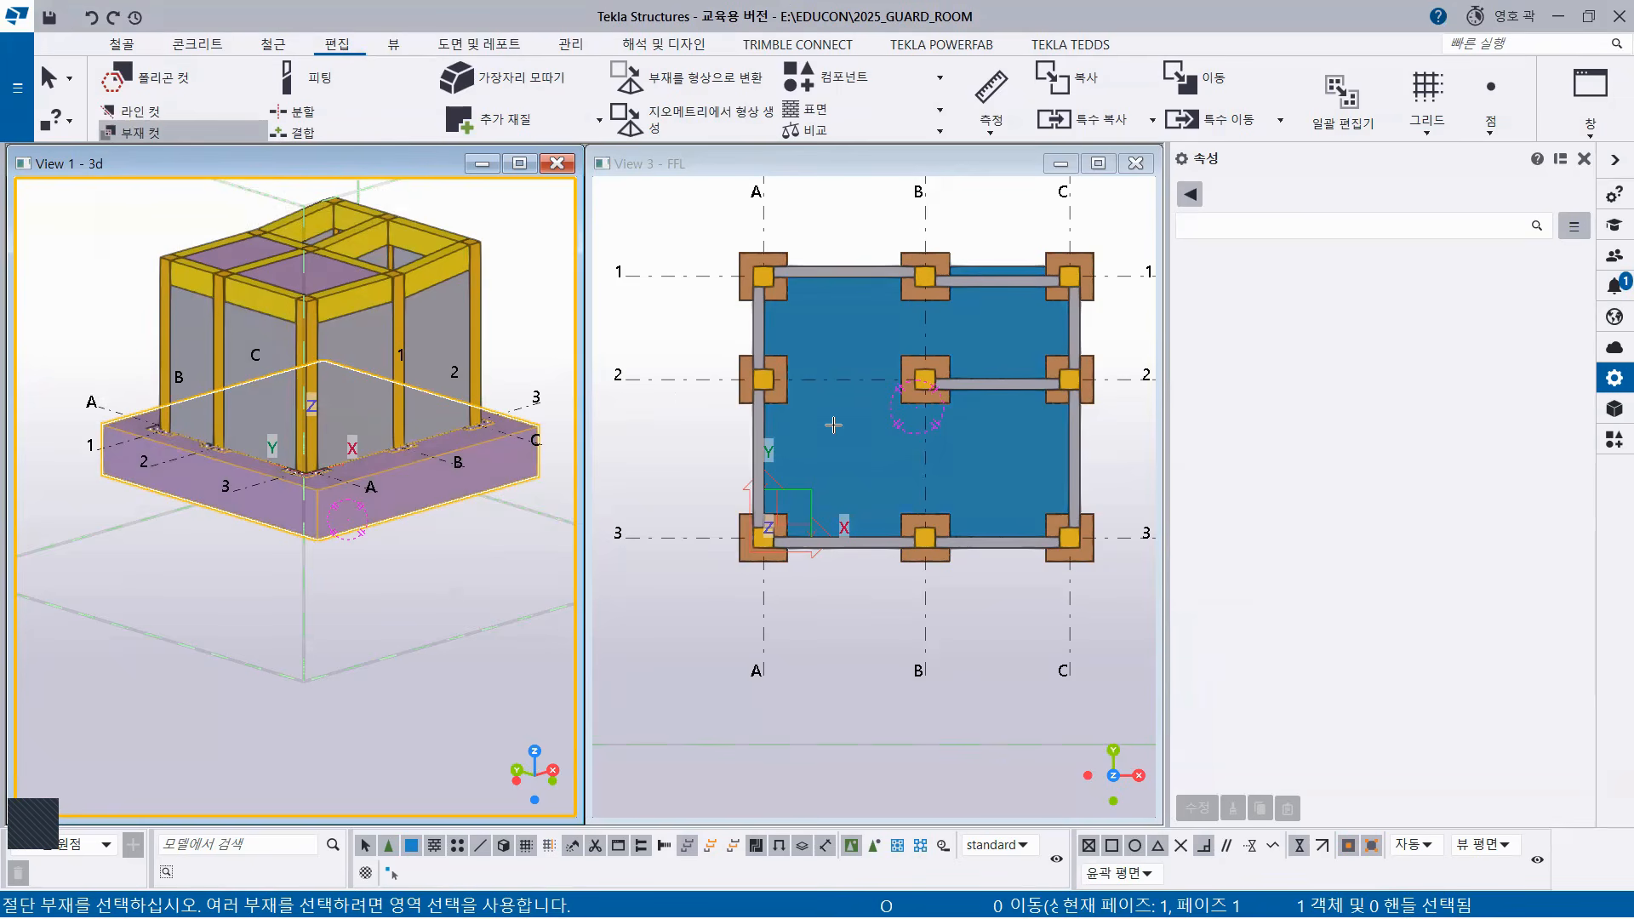
pyautogui.click(833, 425)
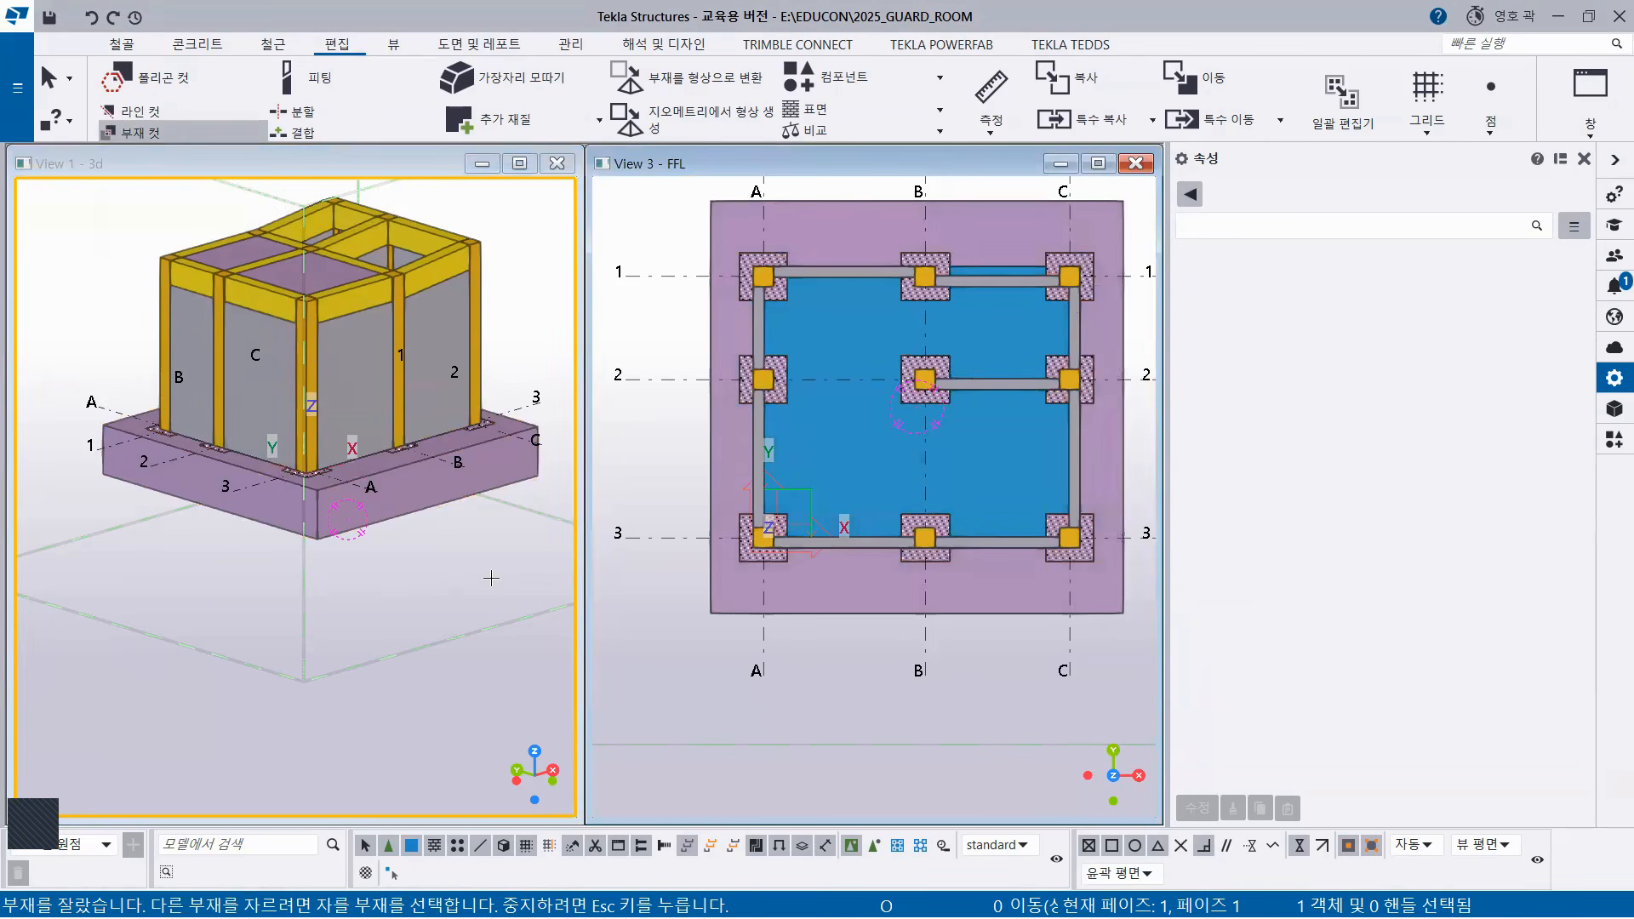
pyautogui.rightClick(632, 206)
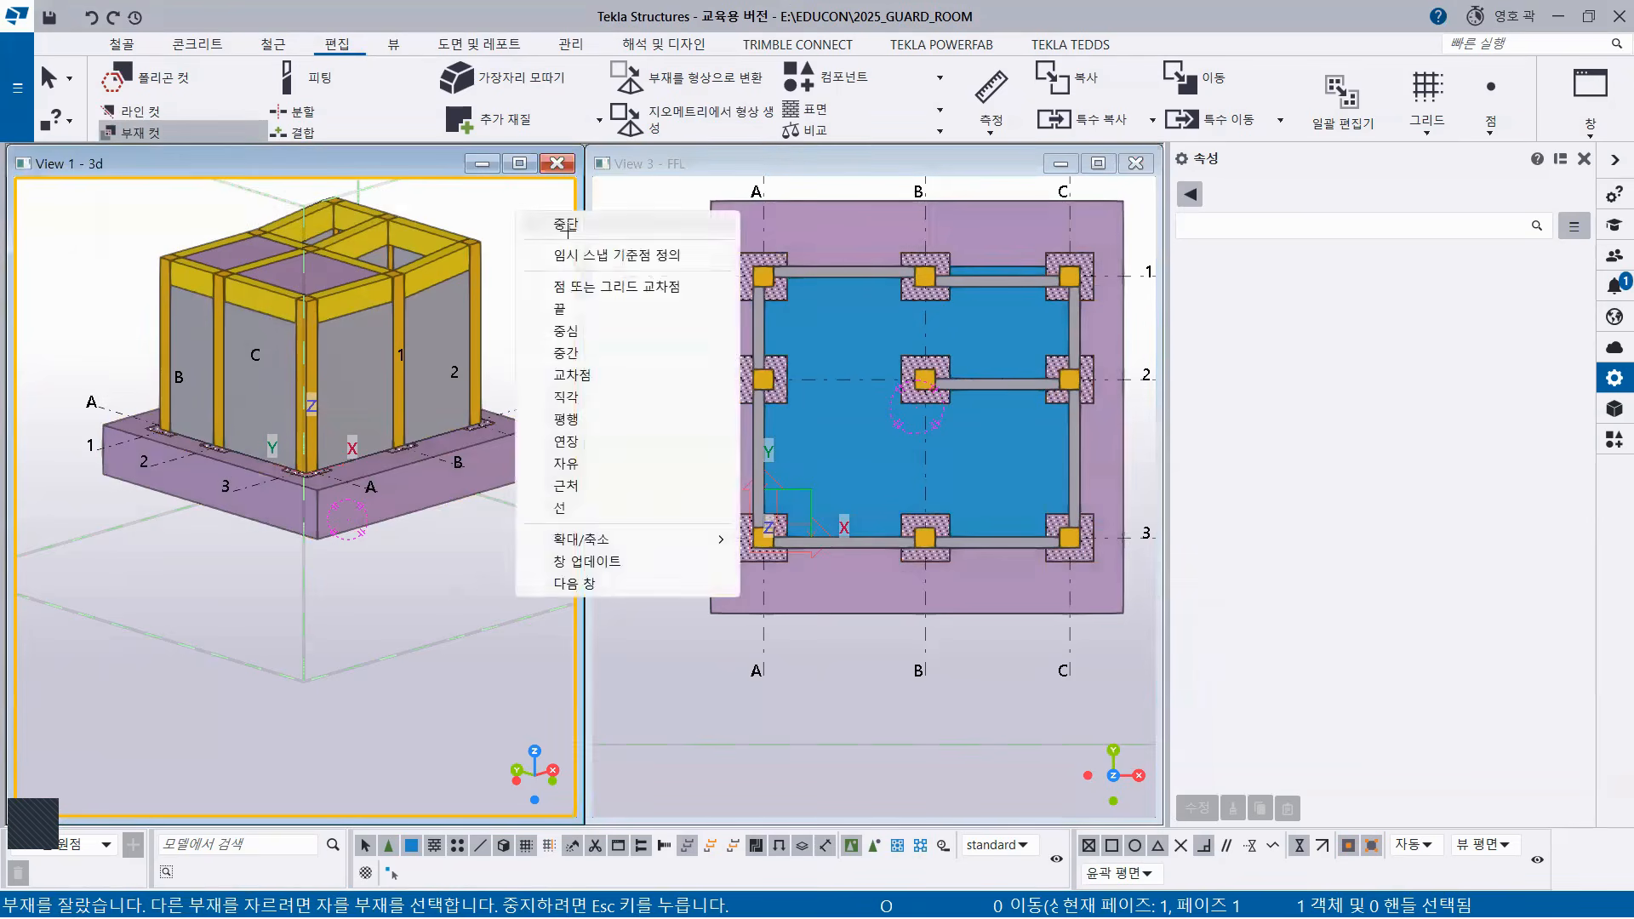
pyautogui.click(656, 223)
# Hide the structure above base slab FS1 to examine its recess in the enlarged 3D view, and redraw the view to restore the hidden parts.
pyautogui.moveTo(444, 447); pyautogui.dragTo(404, 505, button='middle')
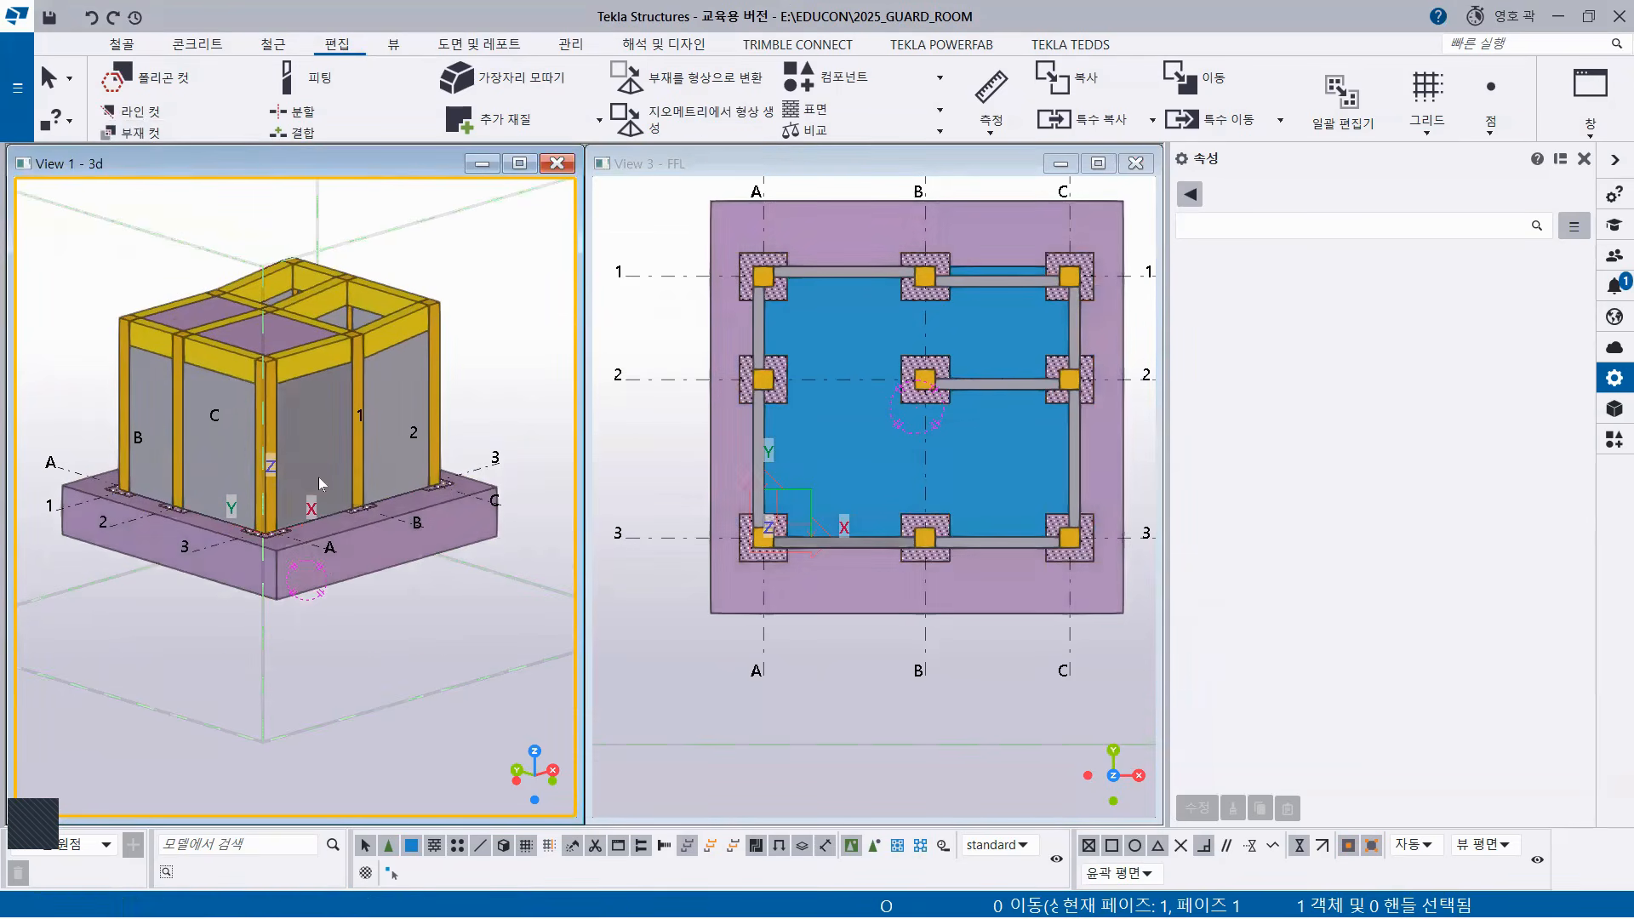
pyautogui.keyDown('ctrl'); pyautogui.moveTo(311, 470); pyautogui.dragTo(308, 444, button='middle'); pyautogui.keyUp('ctrl')
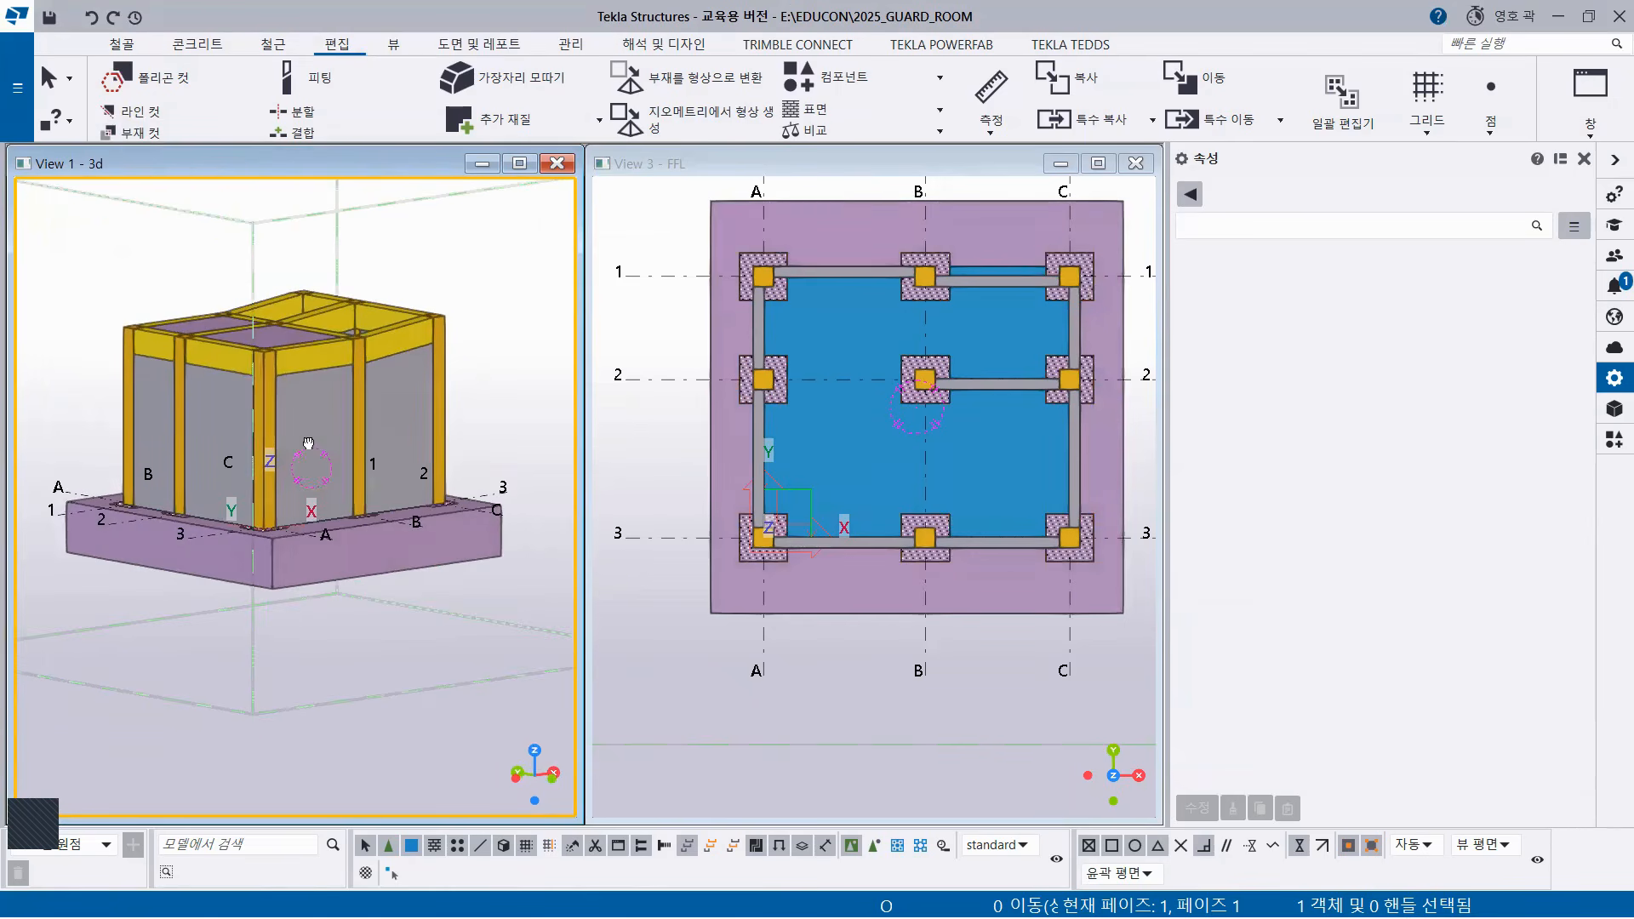
pyautogui.moveTo(63, 233); pyautogui.dragTo(482, 561)
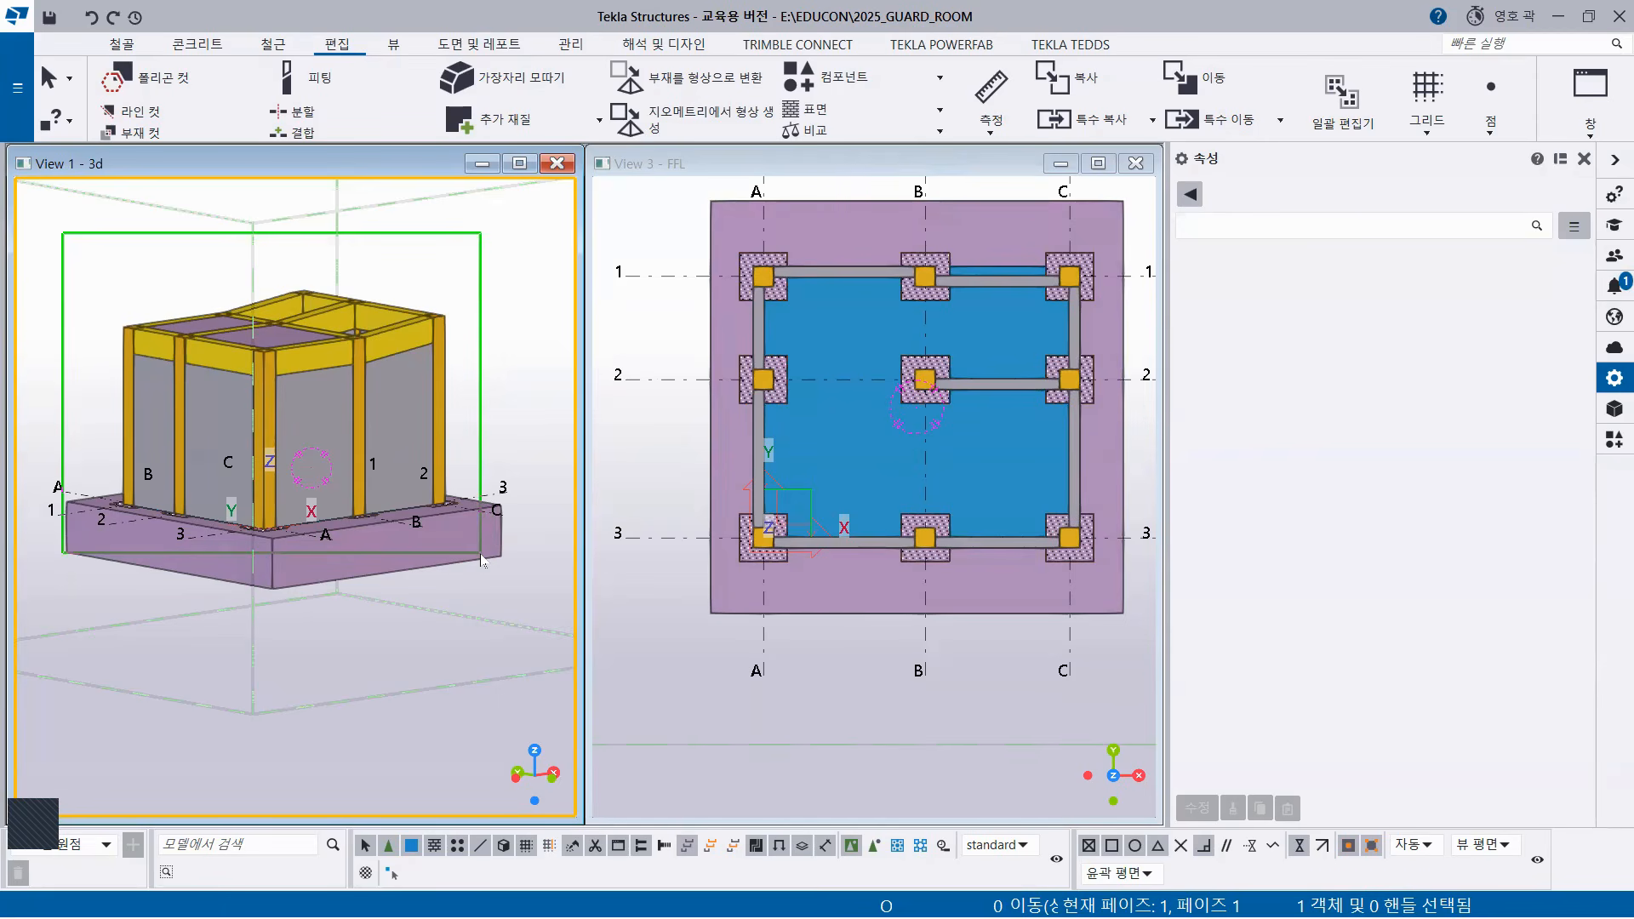
pyautogui.moveTo(482, 561); pyautogui.dragTo(482, 562)
pyautogui.rightClick(75, 243)
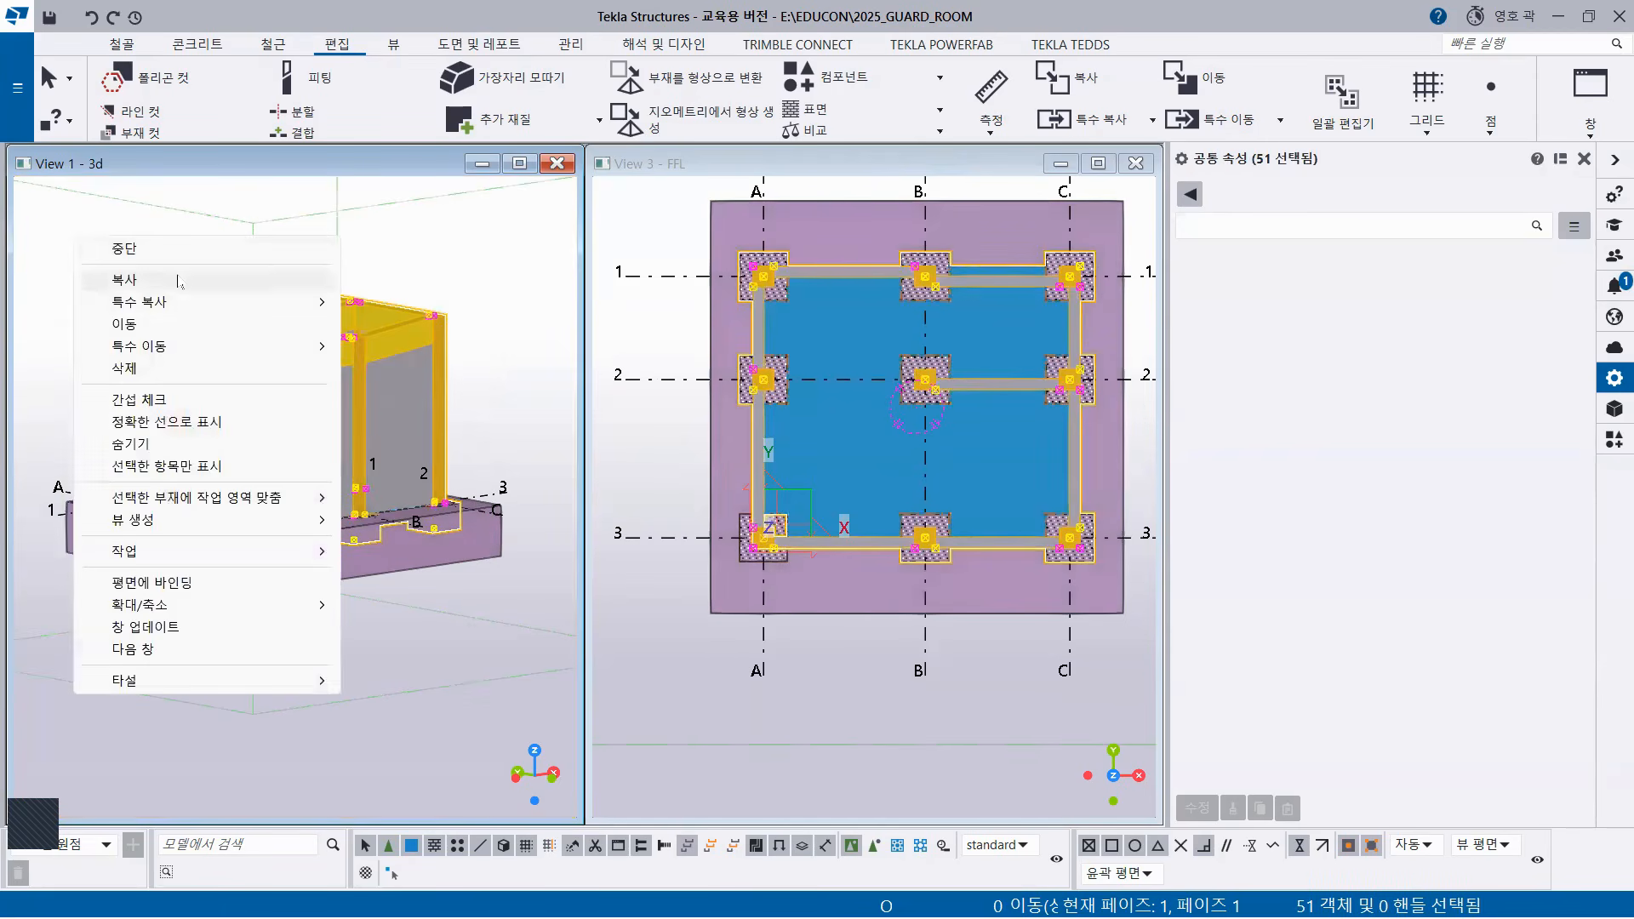
pyautogui.click(170, 450)
pyautogui.scroll(2, 315, 515)
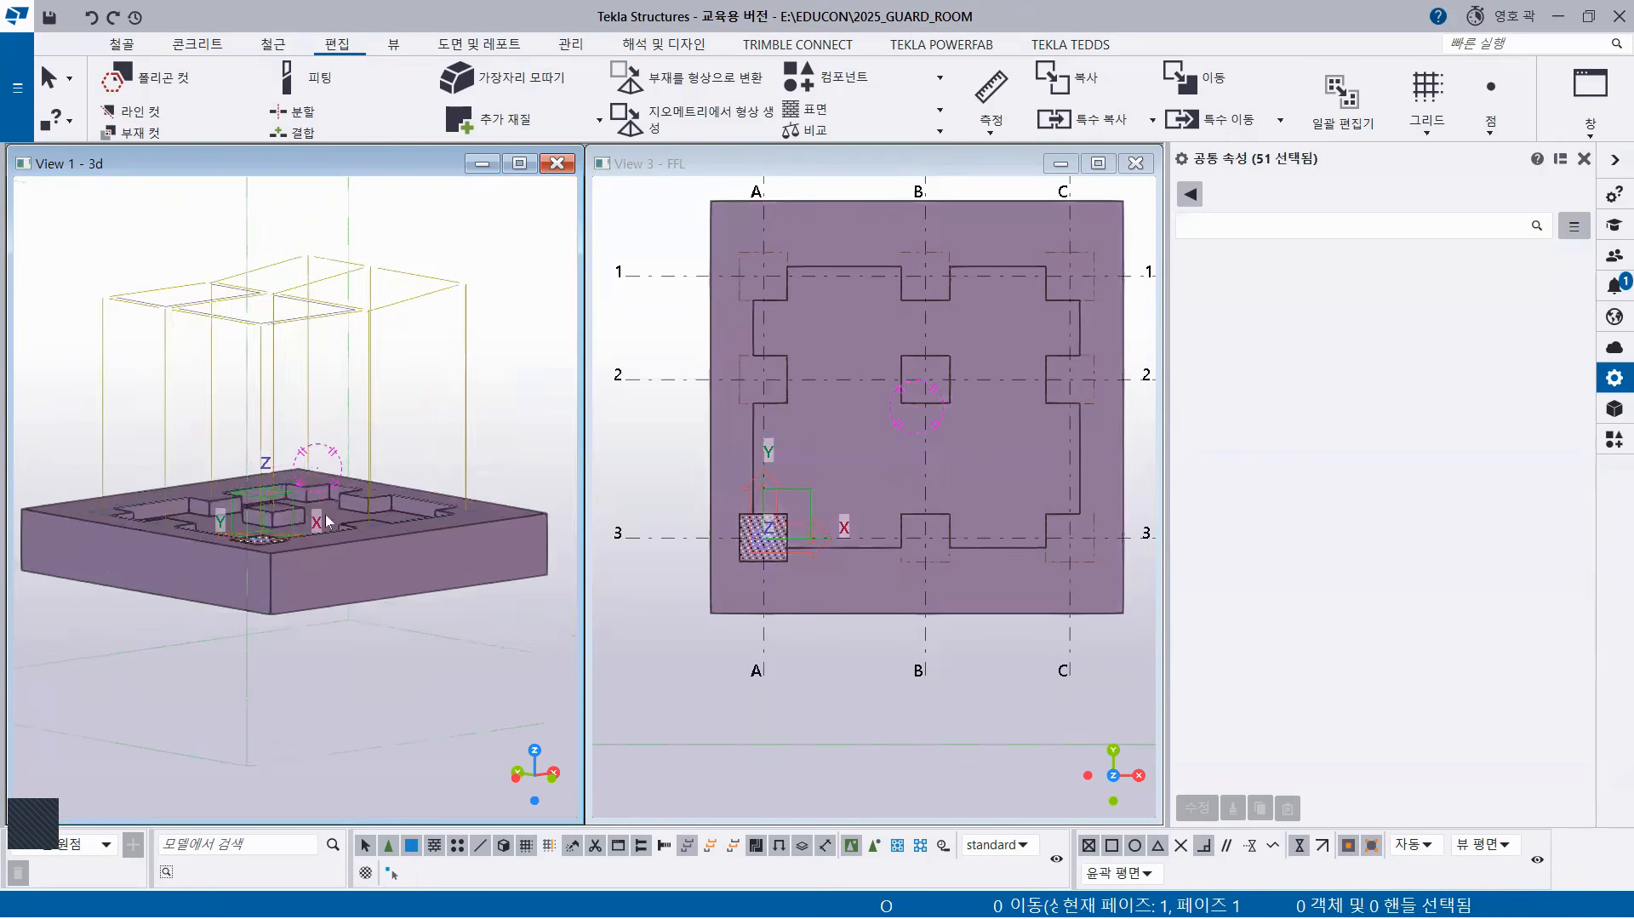
pyautogui.keyDown('ctrl'); pyautogui.moveTo(314, 516); pyautogui.dragTo(313, 583, button='middle'); pyautogui.keyUp('ctrl')
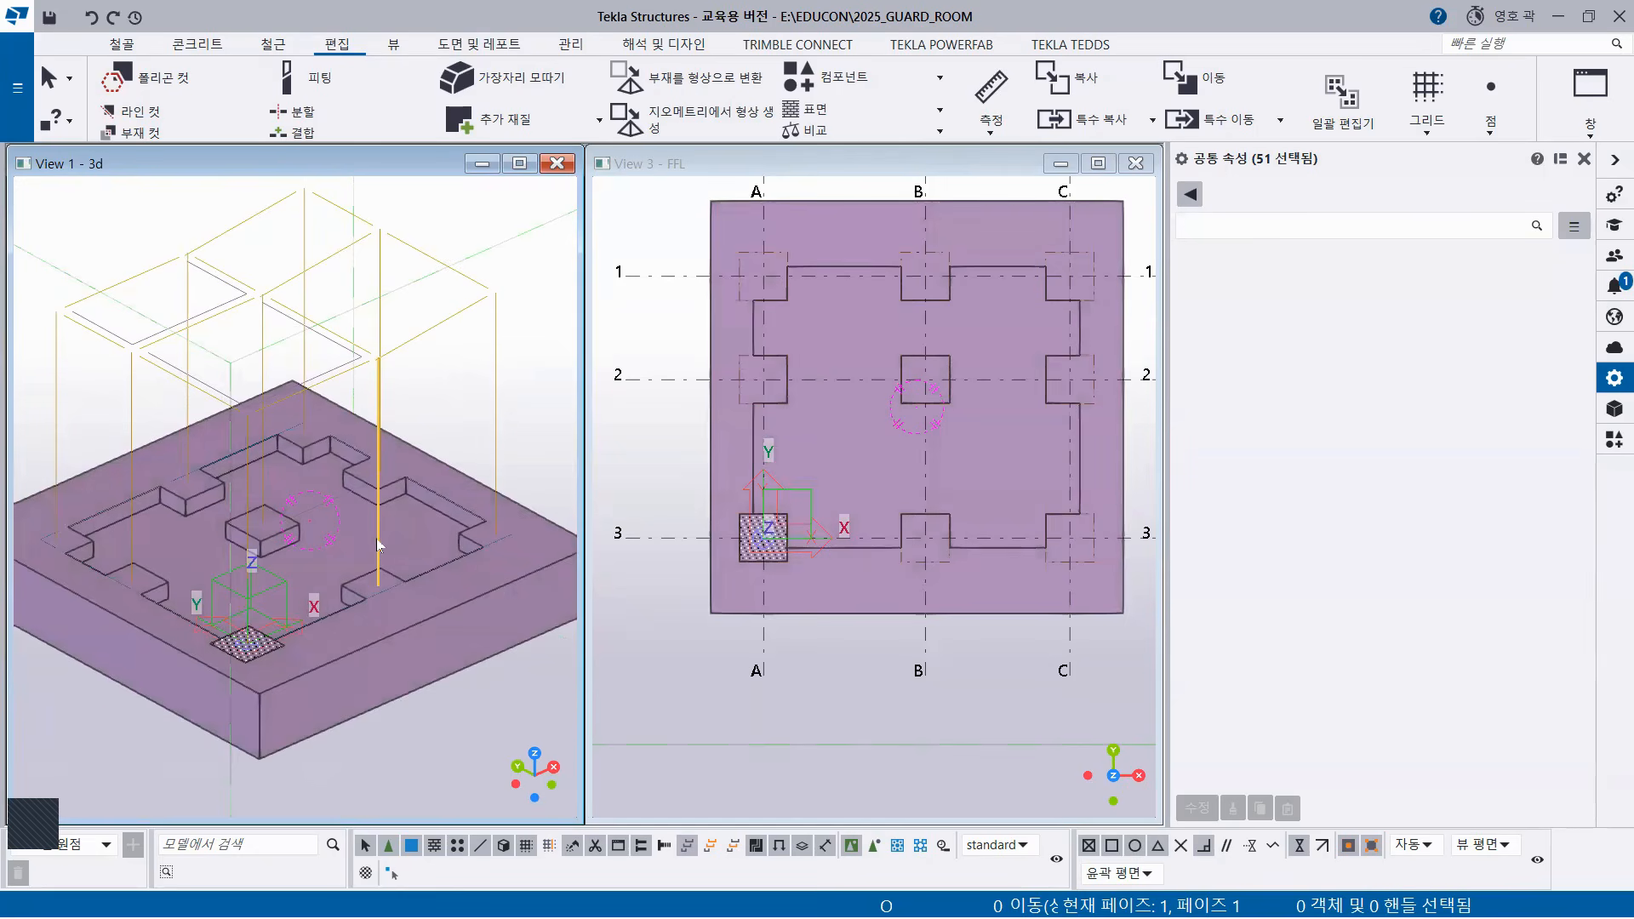
pyautogui.click(520, 164)
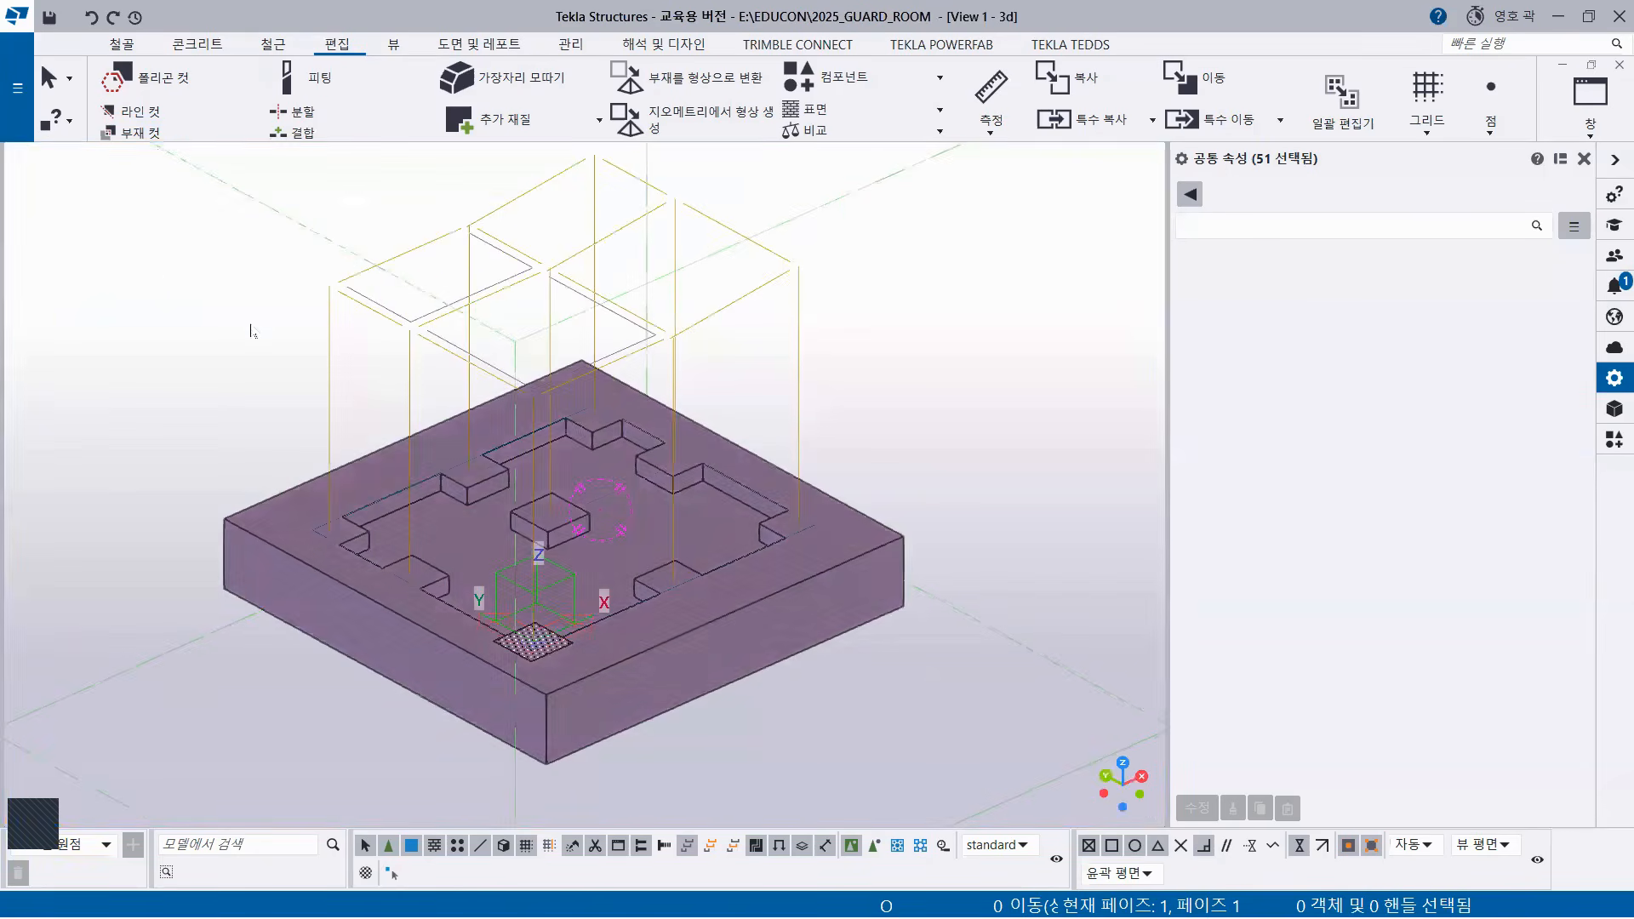
pyautogui.rightClick(159, 268)
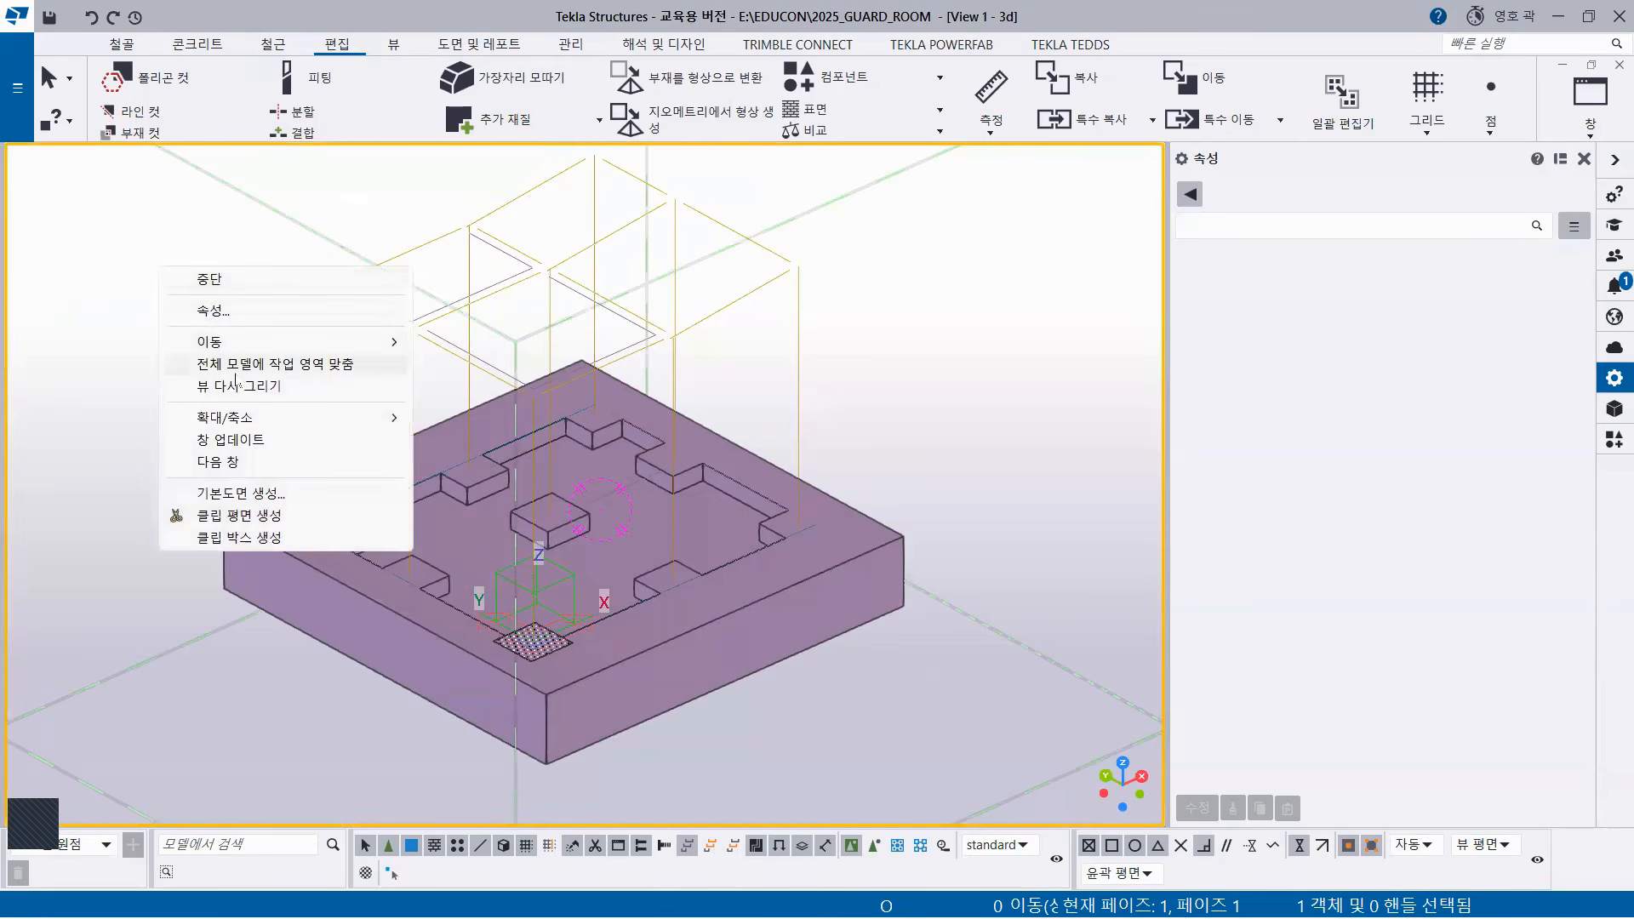
pyautogui.click(233, 388)
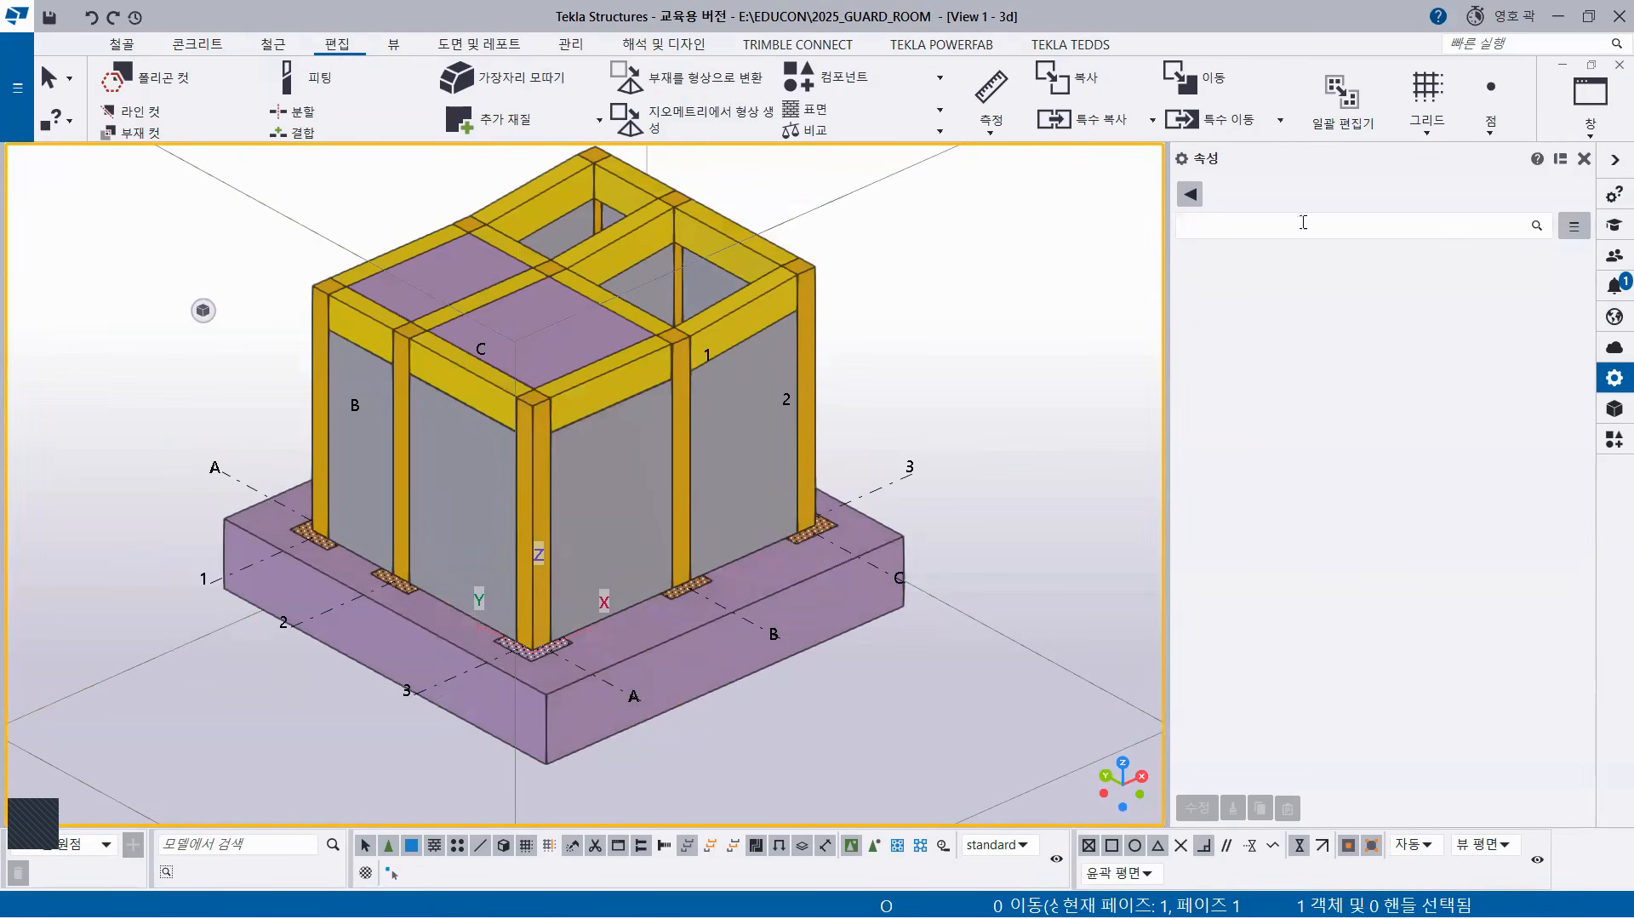
# Arrange the 3D and FFL views side by side and close the FFL view.
pyautogui.click(1590, 98)
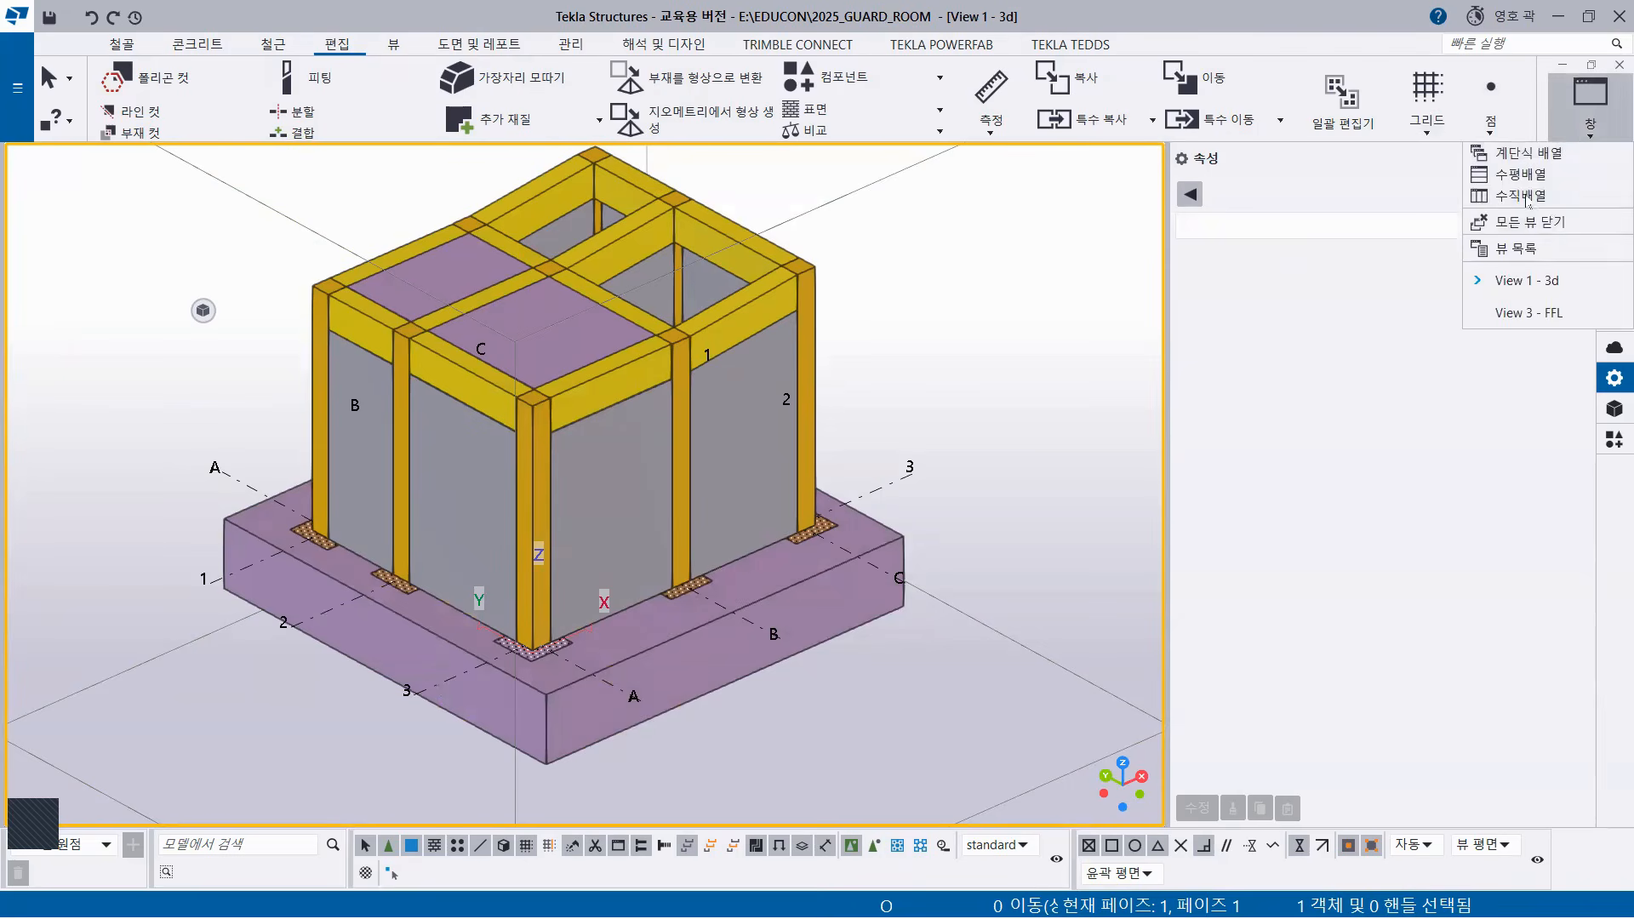
pyautogui.click(1524, 196)
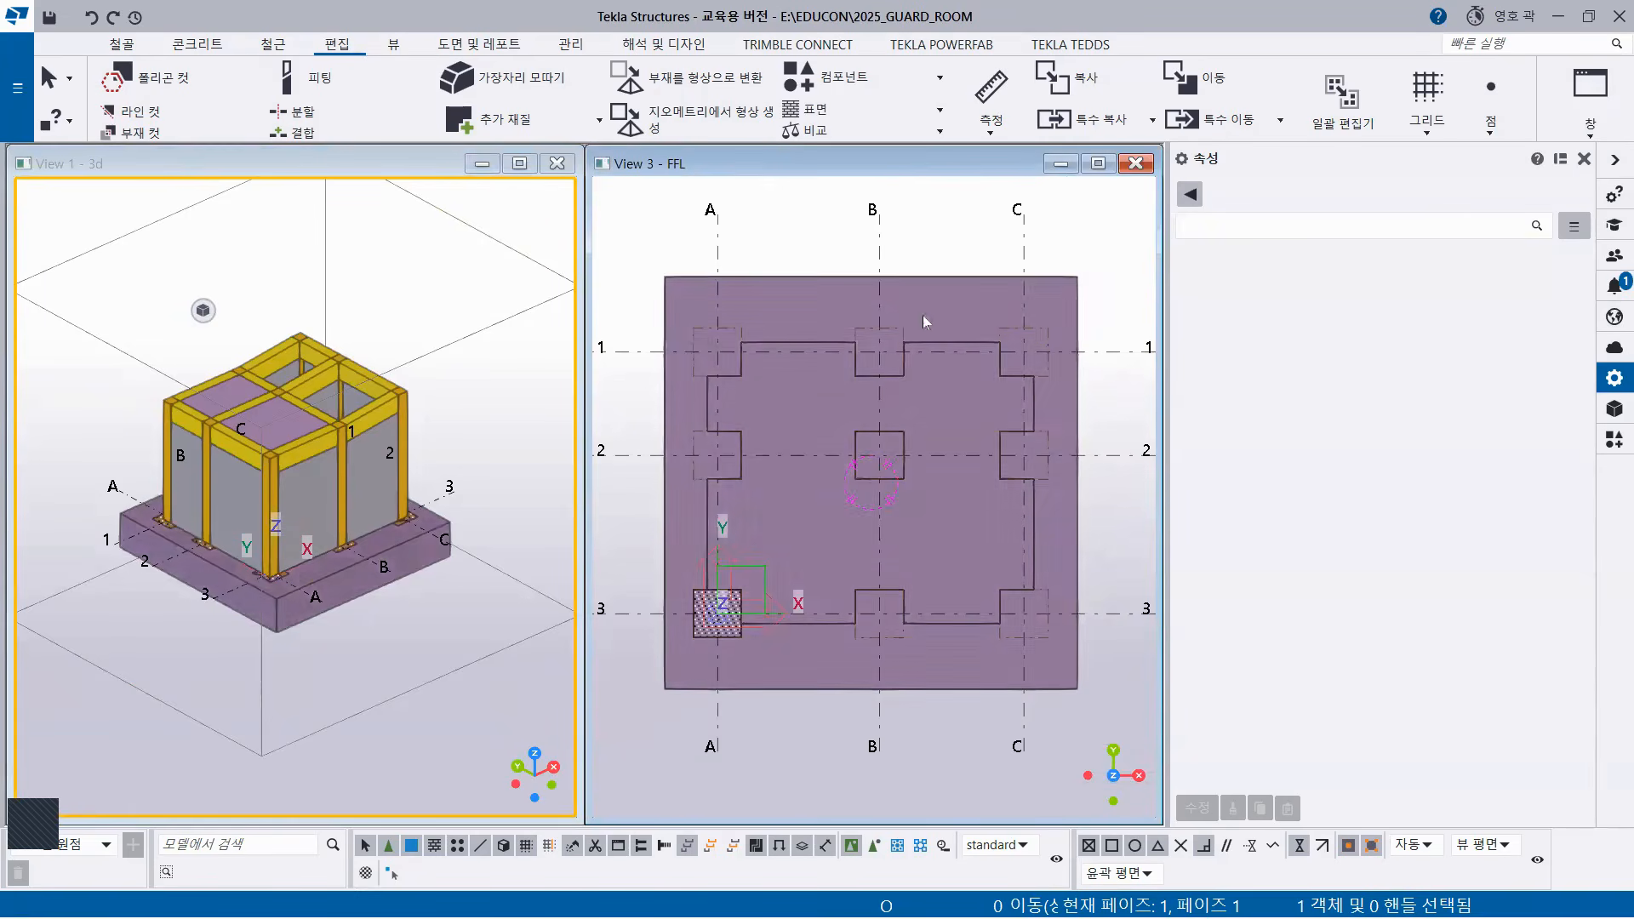
pyautogui.click(820, 227)
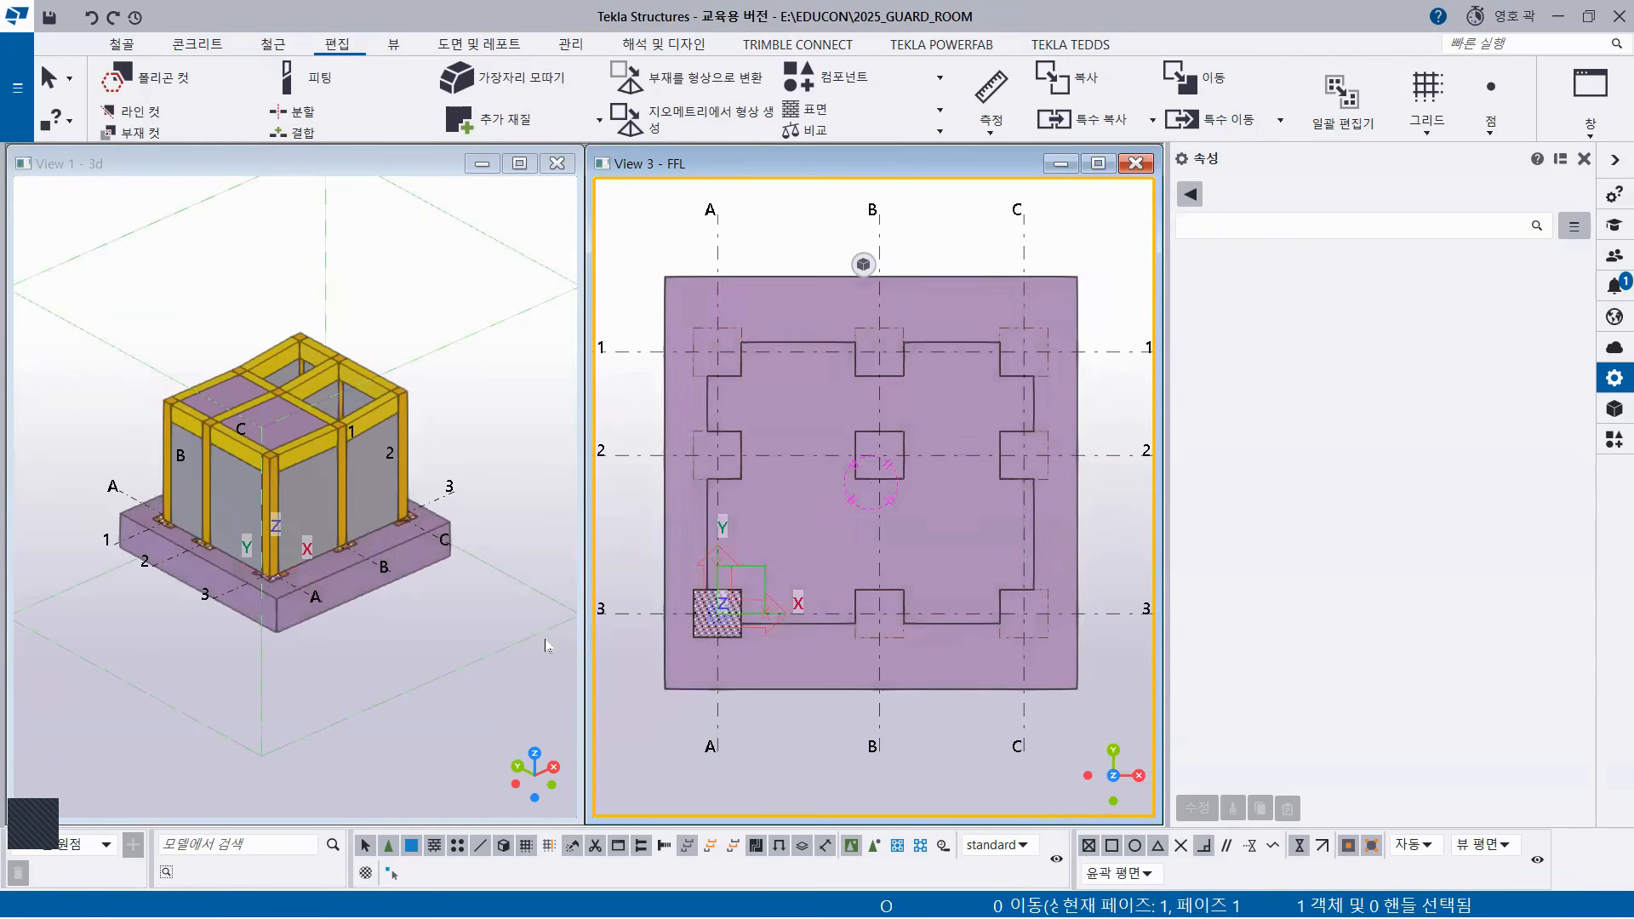
pyautogui.click(1135, 163)
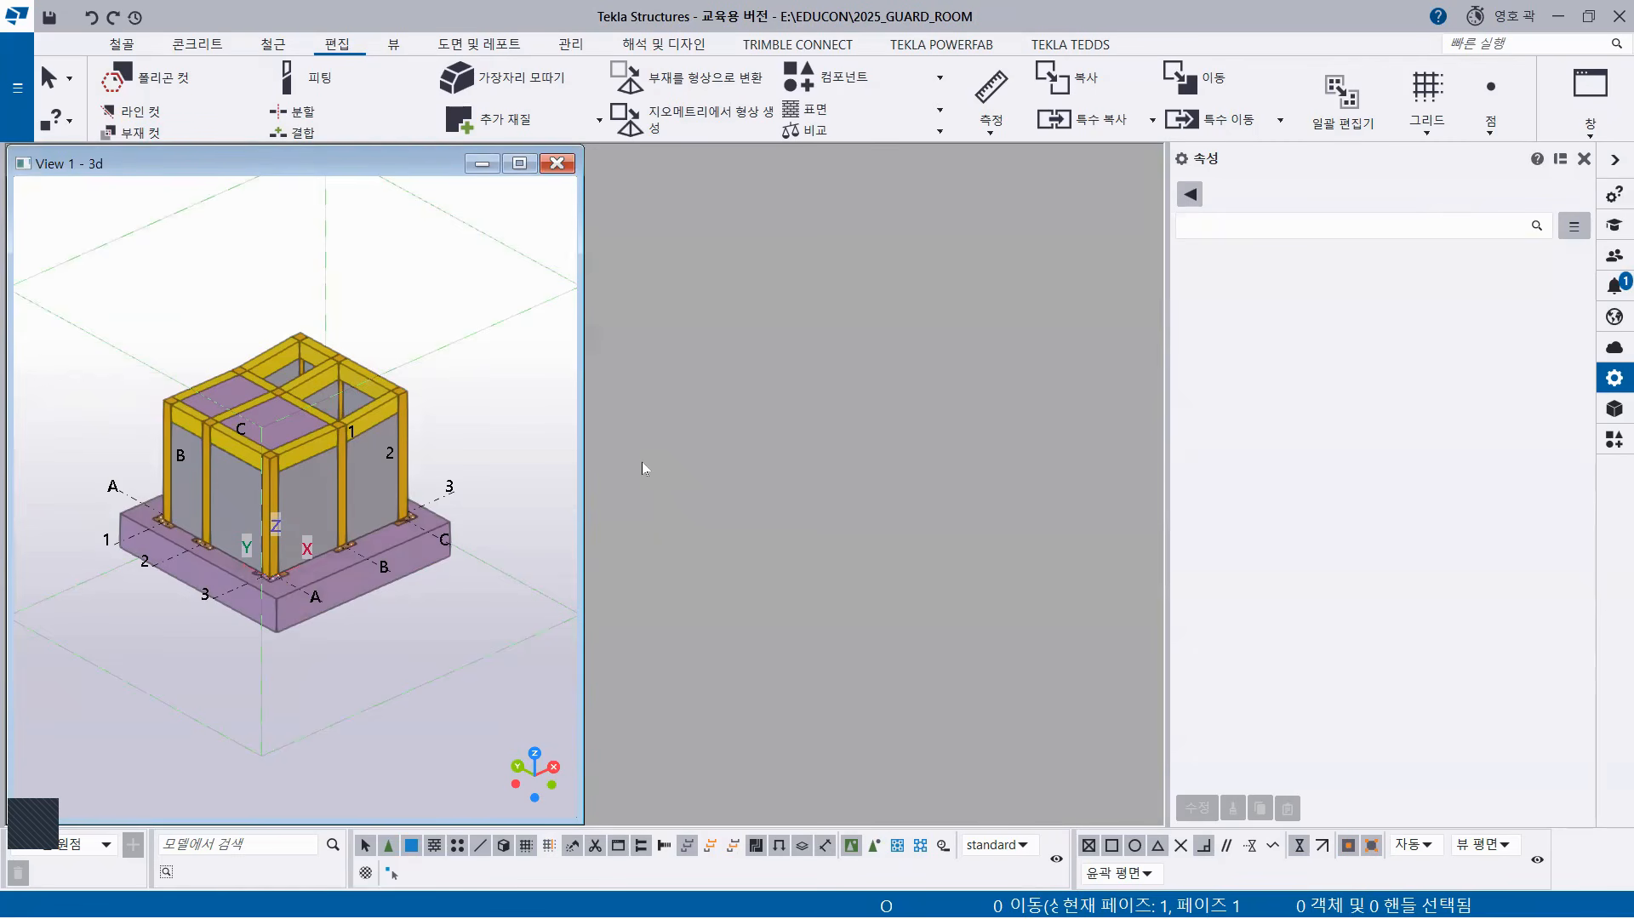
# Create a basic view on the XY plane at coordinate 0.00 and arrange it side by side with the existing 3D view.
pyautogui.click(392, 47)
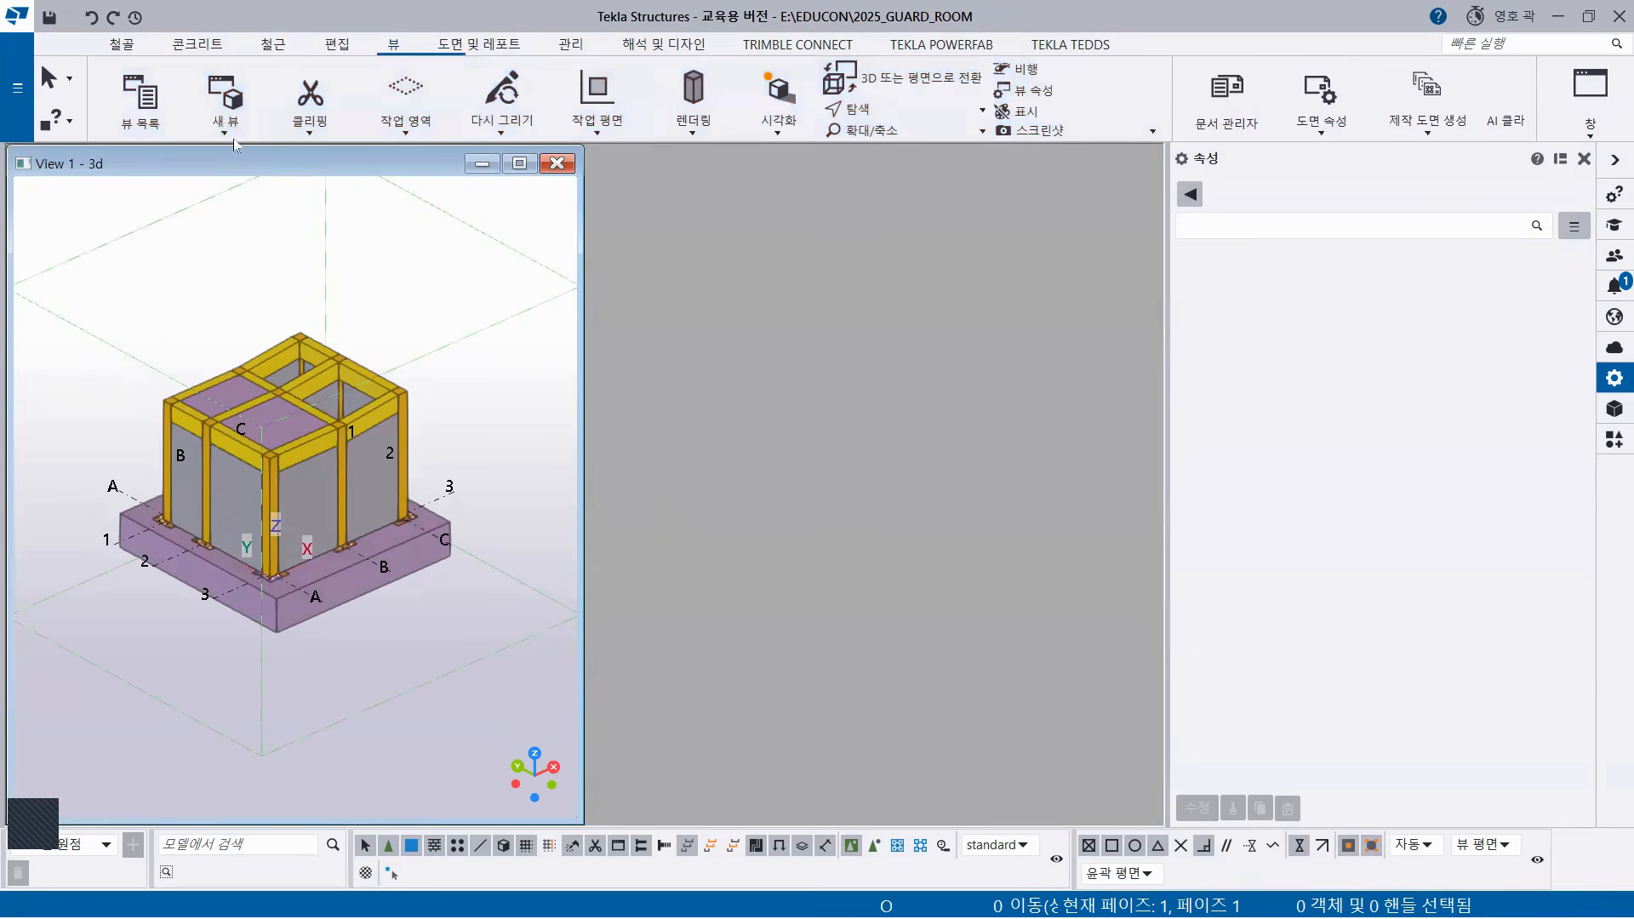
pyautogui.click(225, 132)
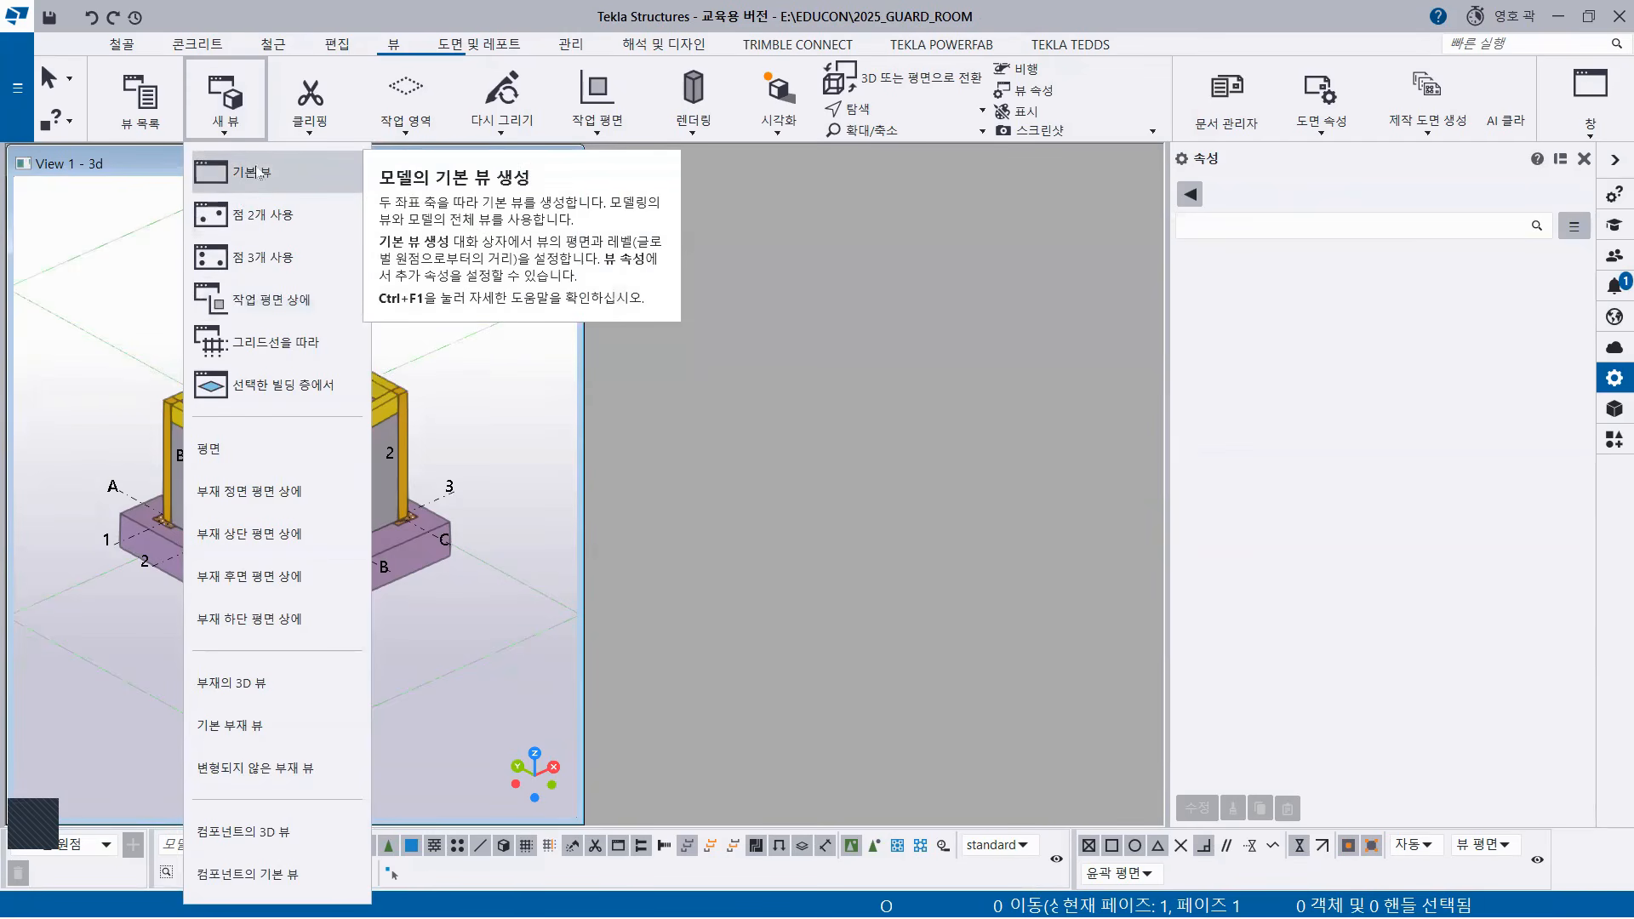
pyautogui.click(255, 173)
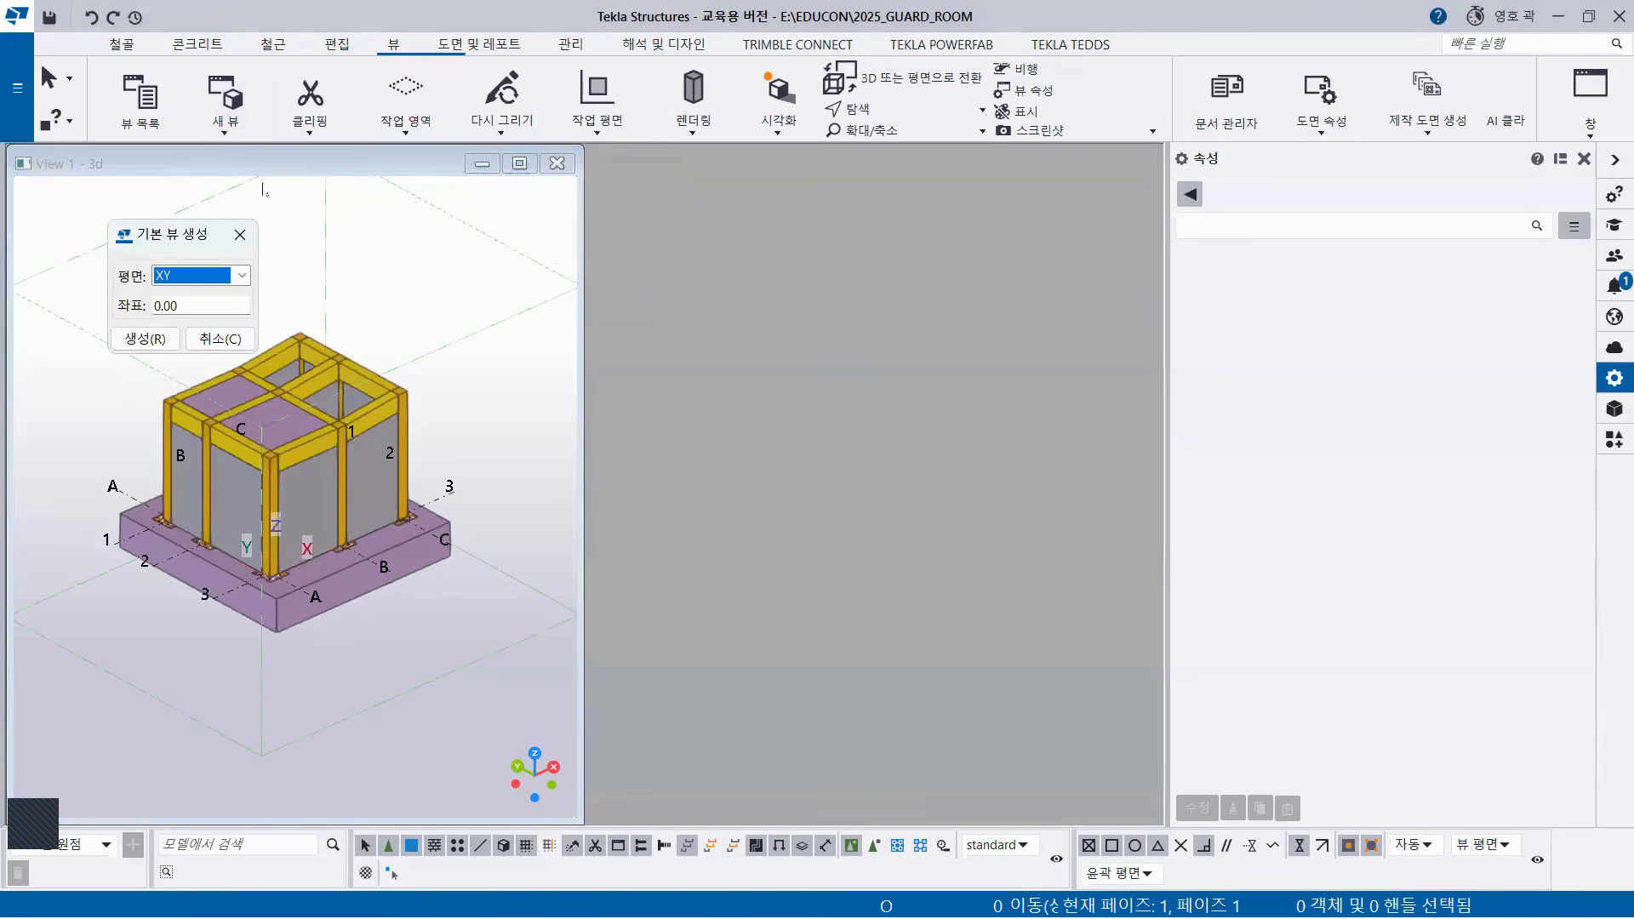
pyautogui.click(146, 340)
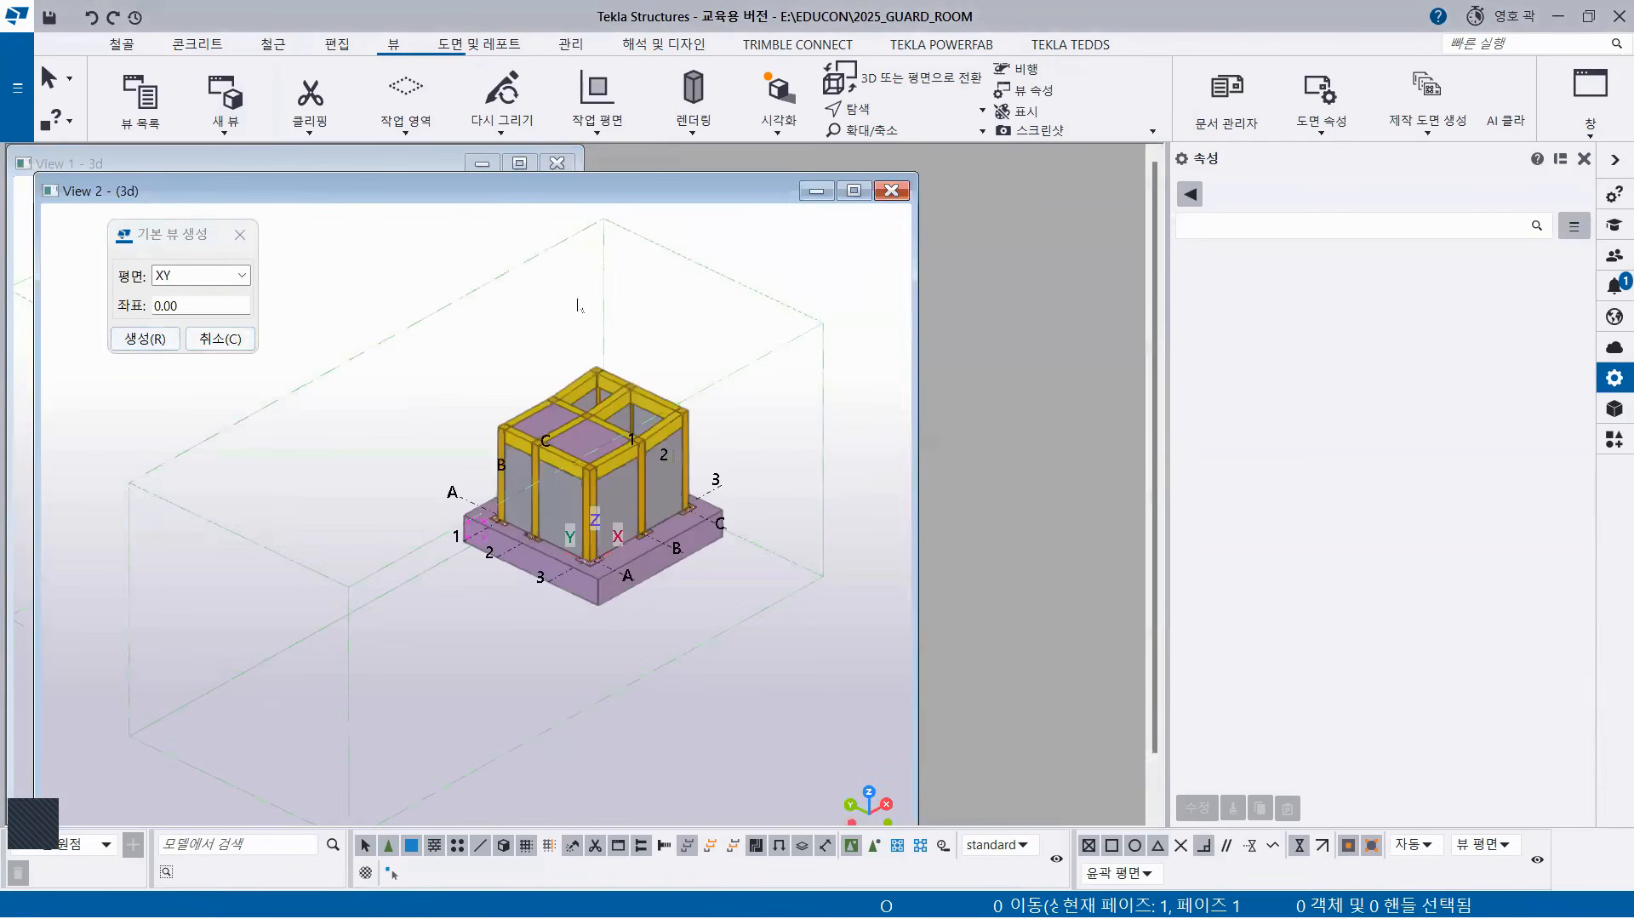
pyautogui.click(1590, 106)
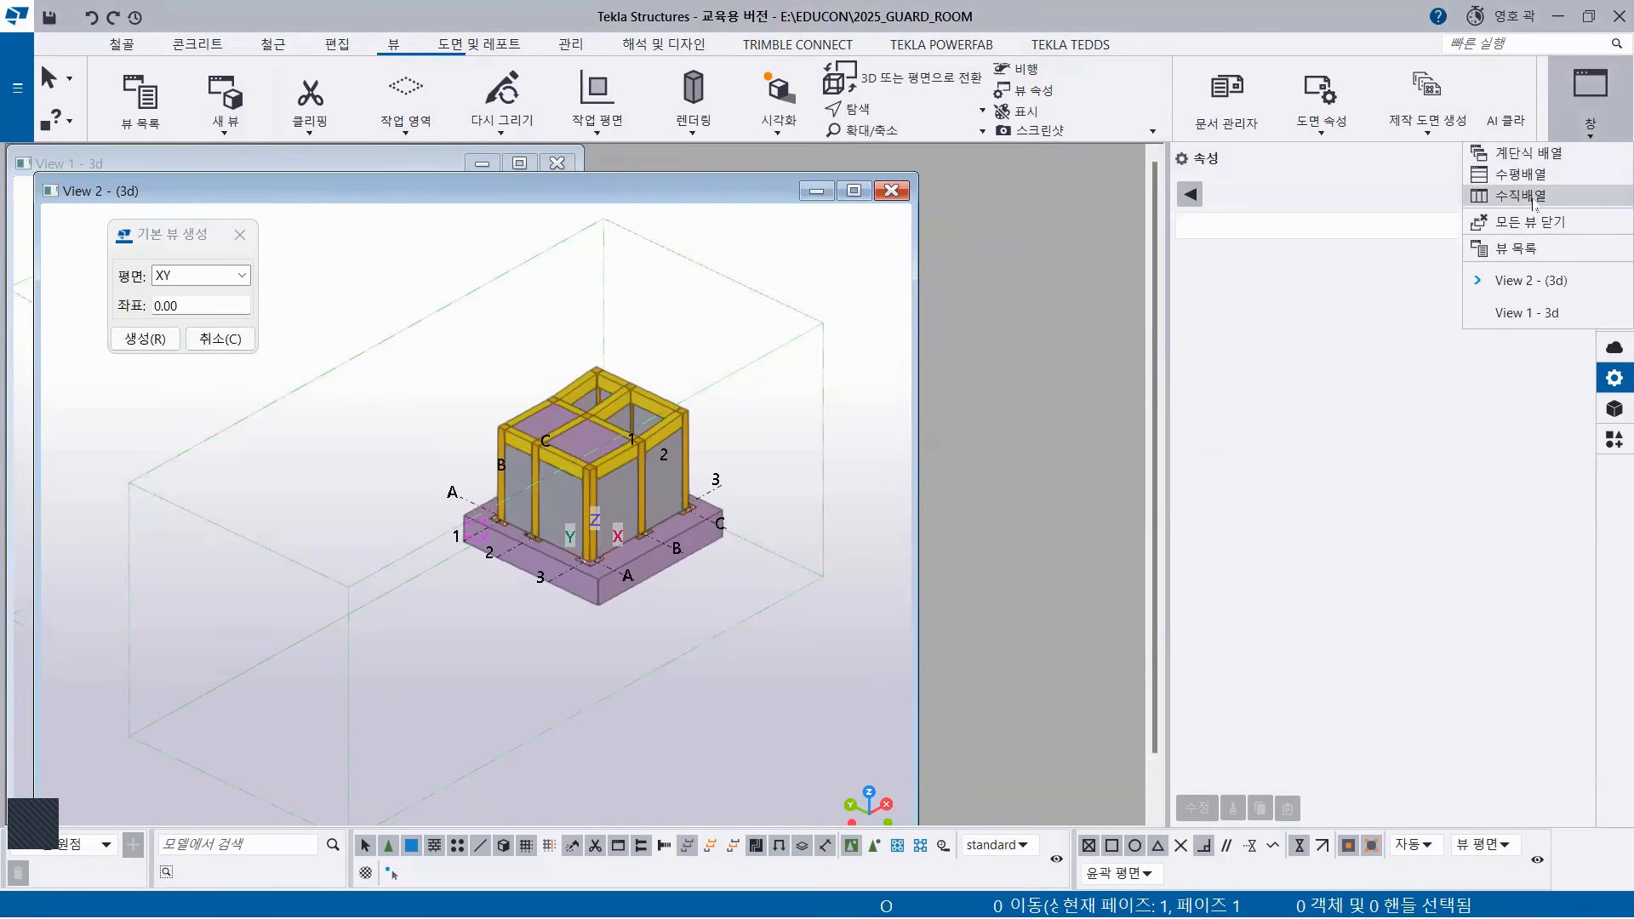
pyautogui.click(1524, 195)
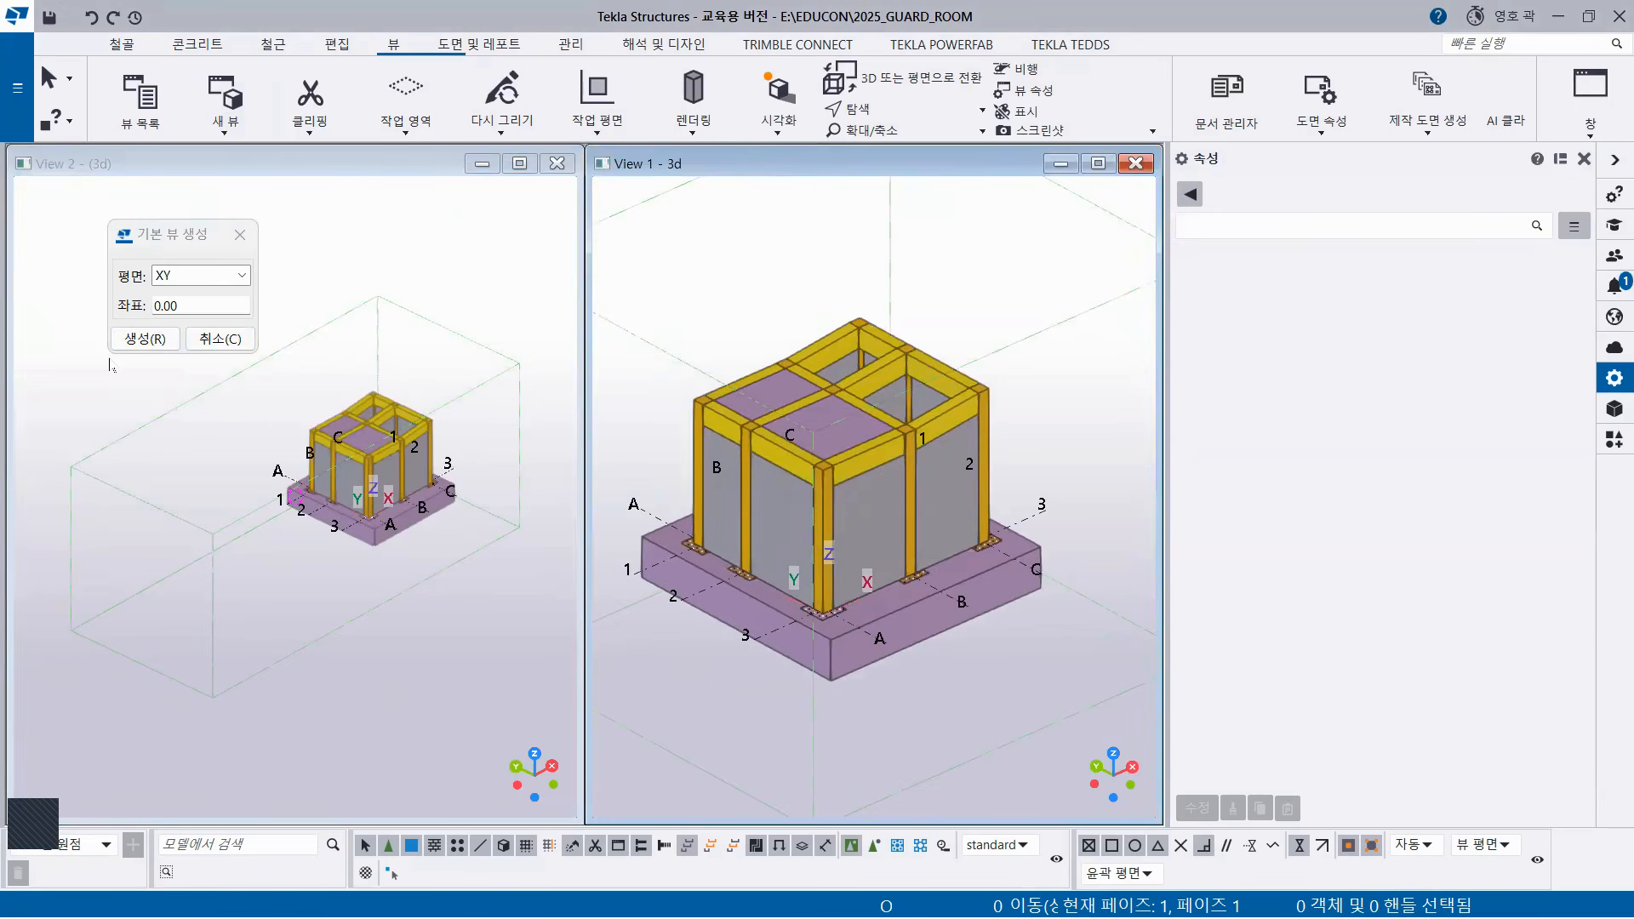
pyautogui.click(239, 235)
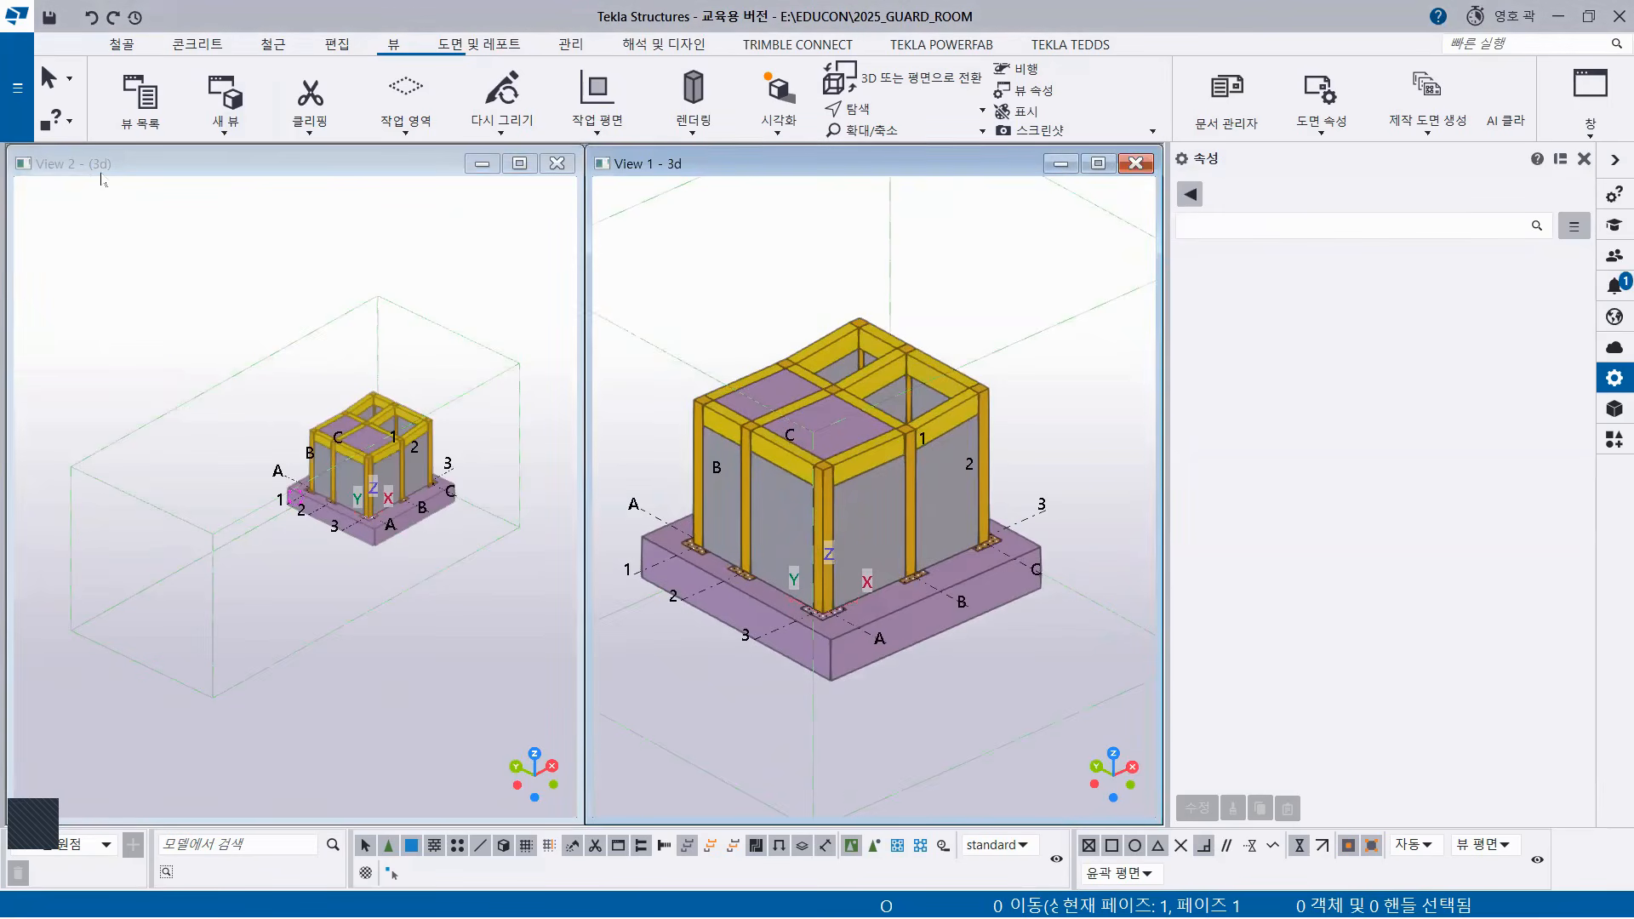
# Fit the new view's work area to the entire model and select base slab FS1 in it.
pyautogui.scroll(4, 368, 479)
pyautogui.moveTo(368, 478); pyautogui.dragTo(260, 501, button='middle')
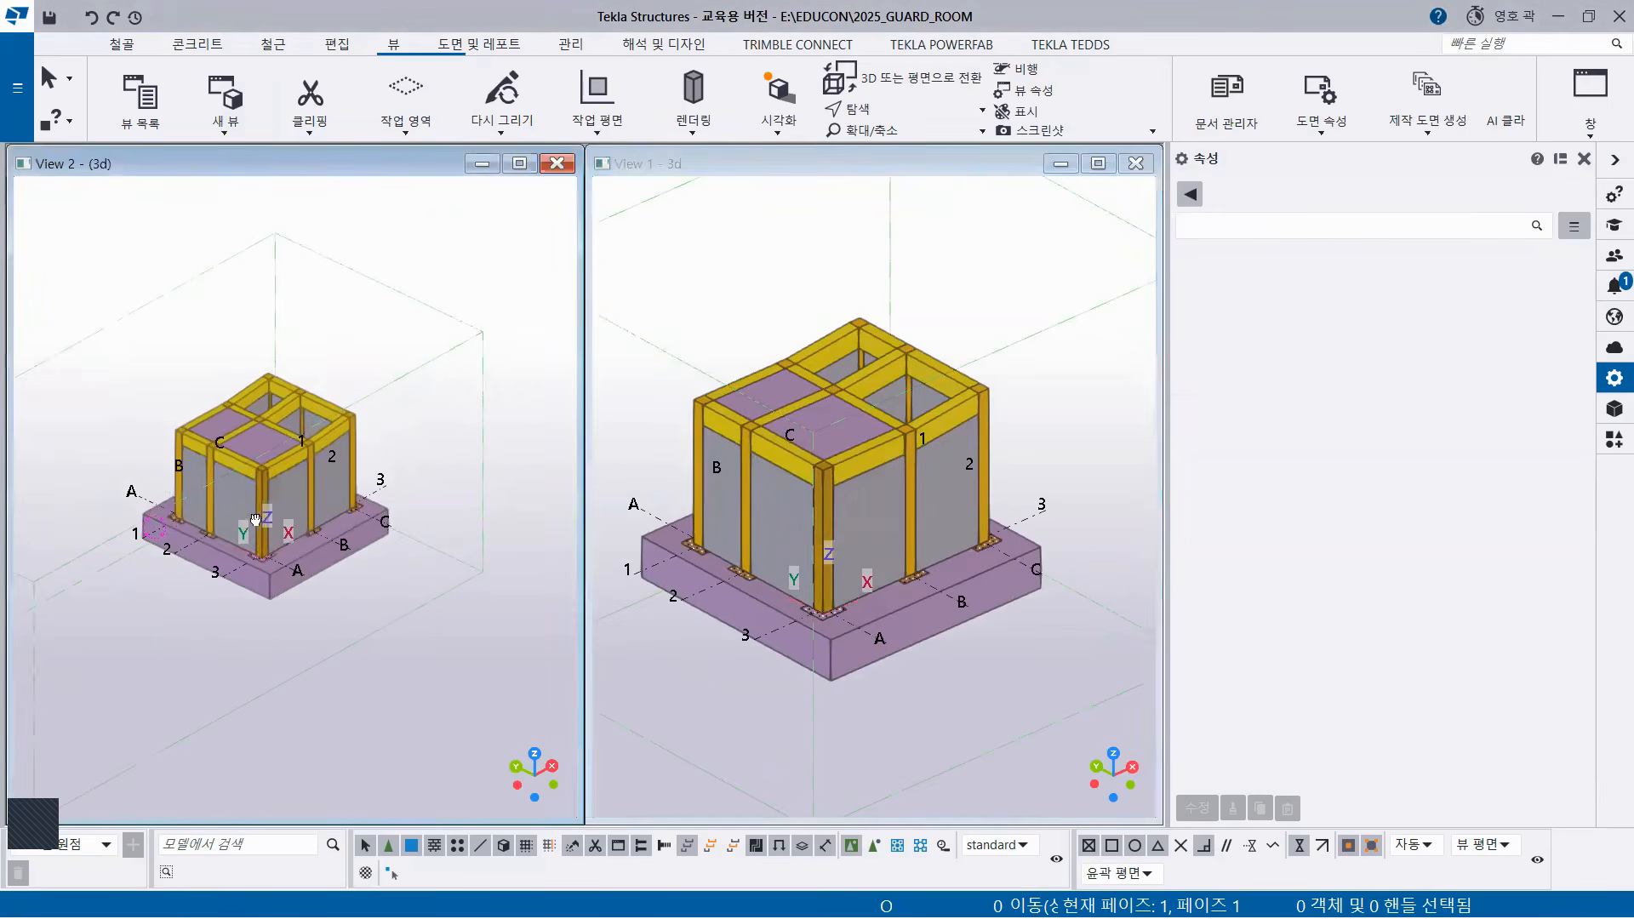
pyautogui.click(99, 229)
pyautogui.rightClick(119, 223)
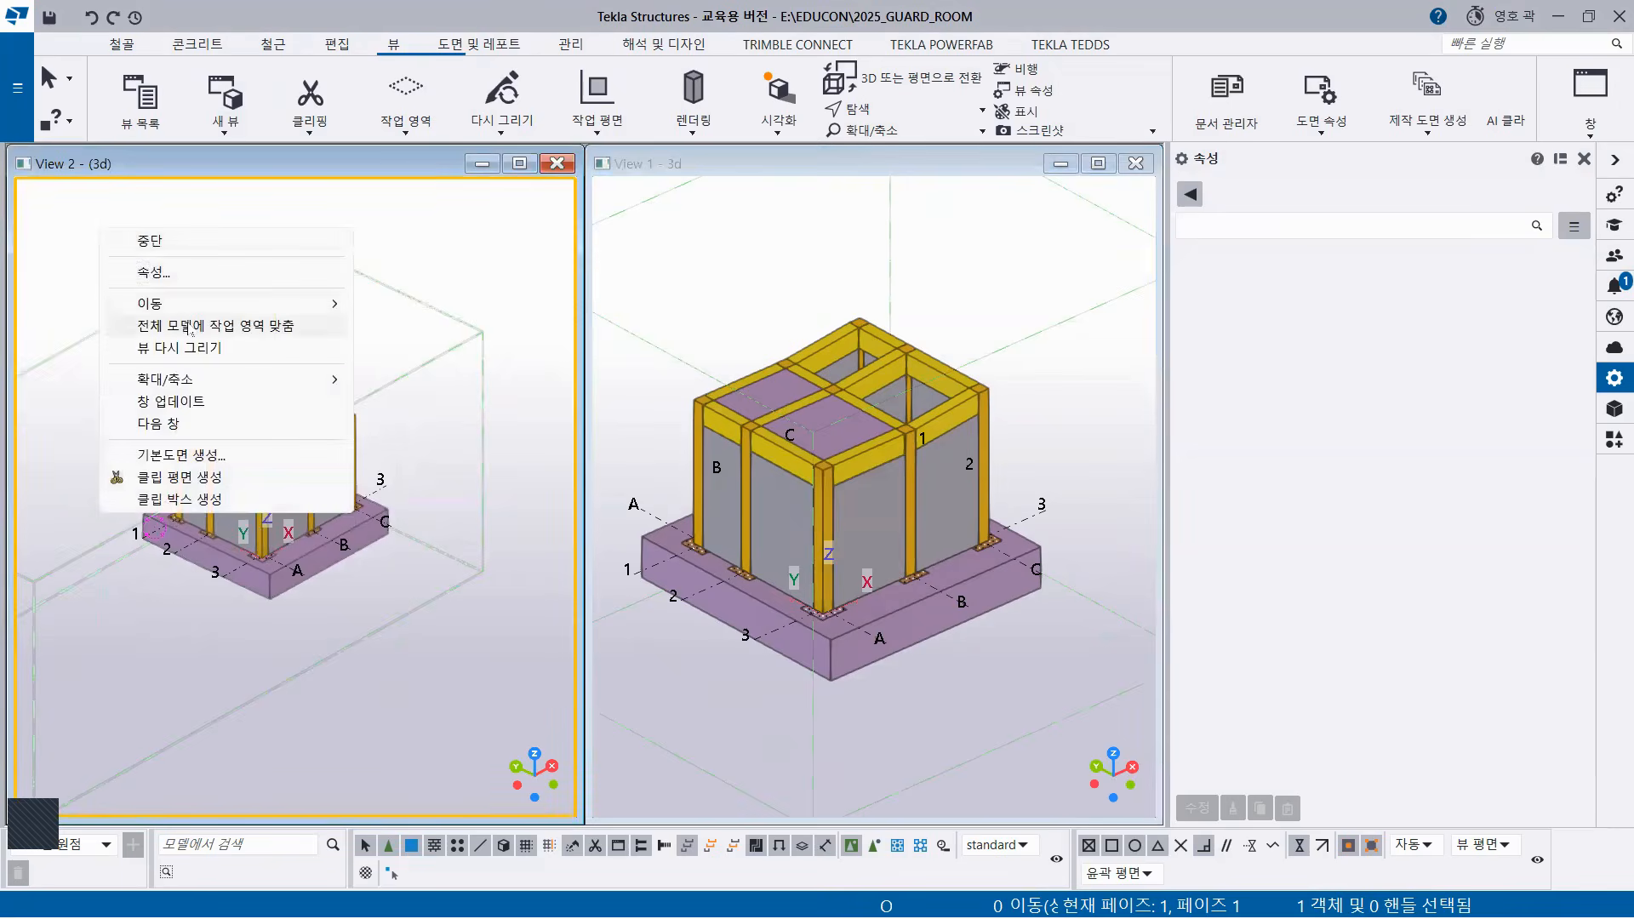
pyautogui.click(219, 321)
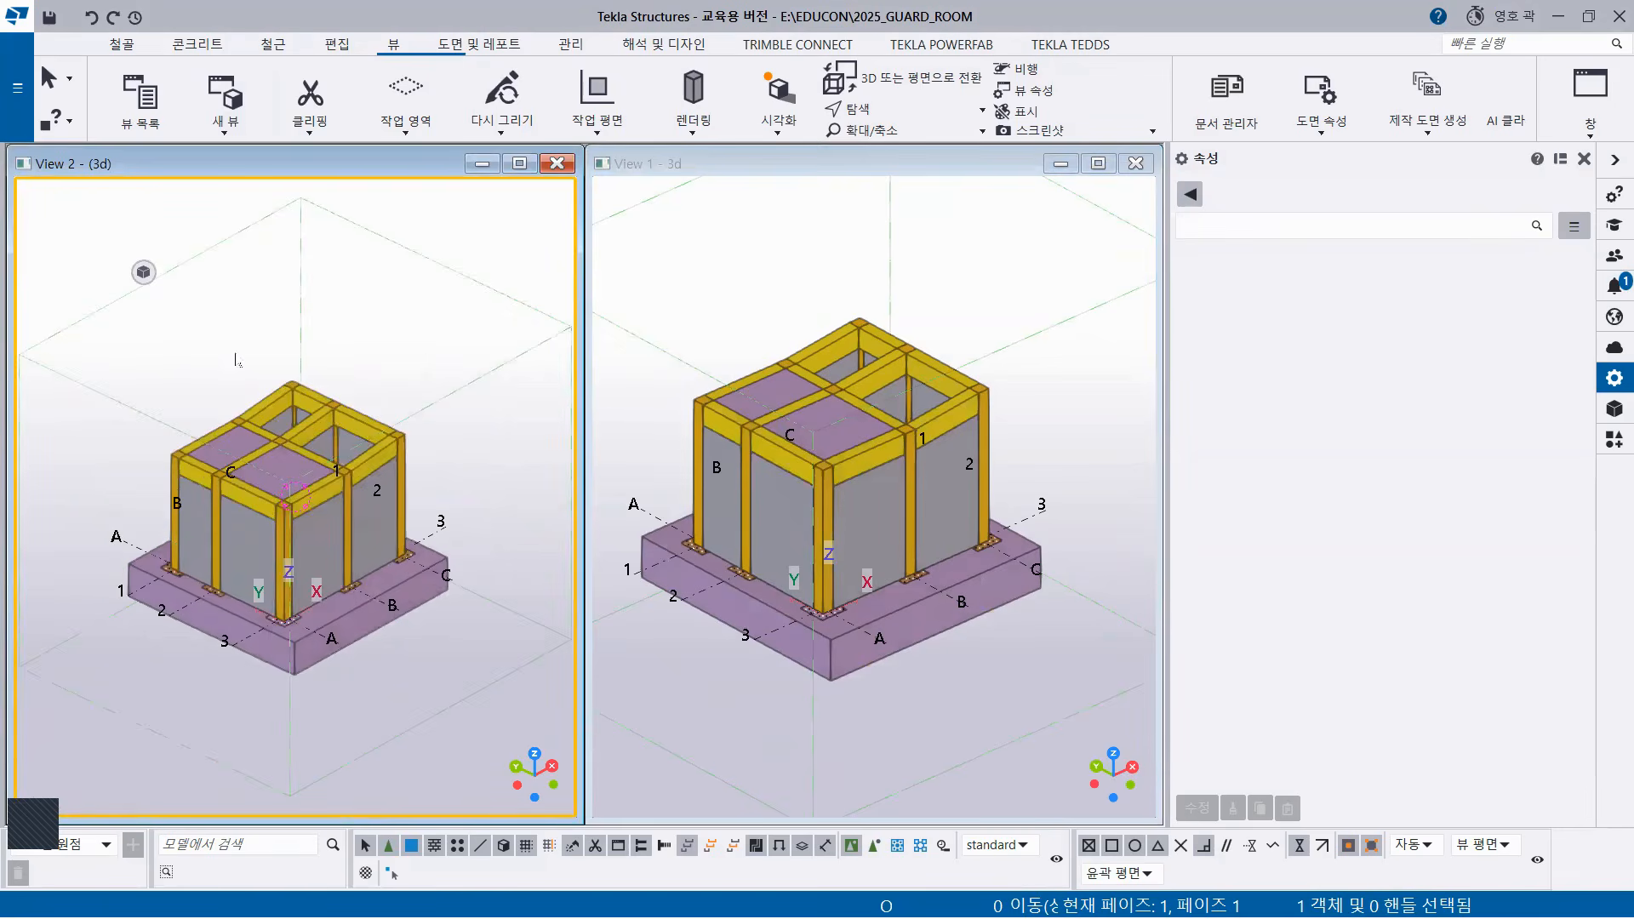
pyautogui.scroll(-2, 324, 476)
pyautogui.scroll(2, 335, 521)
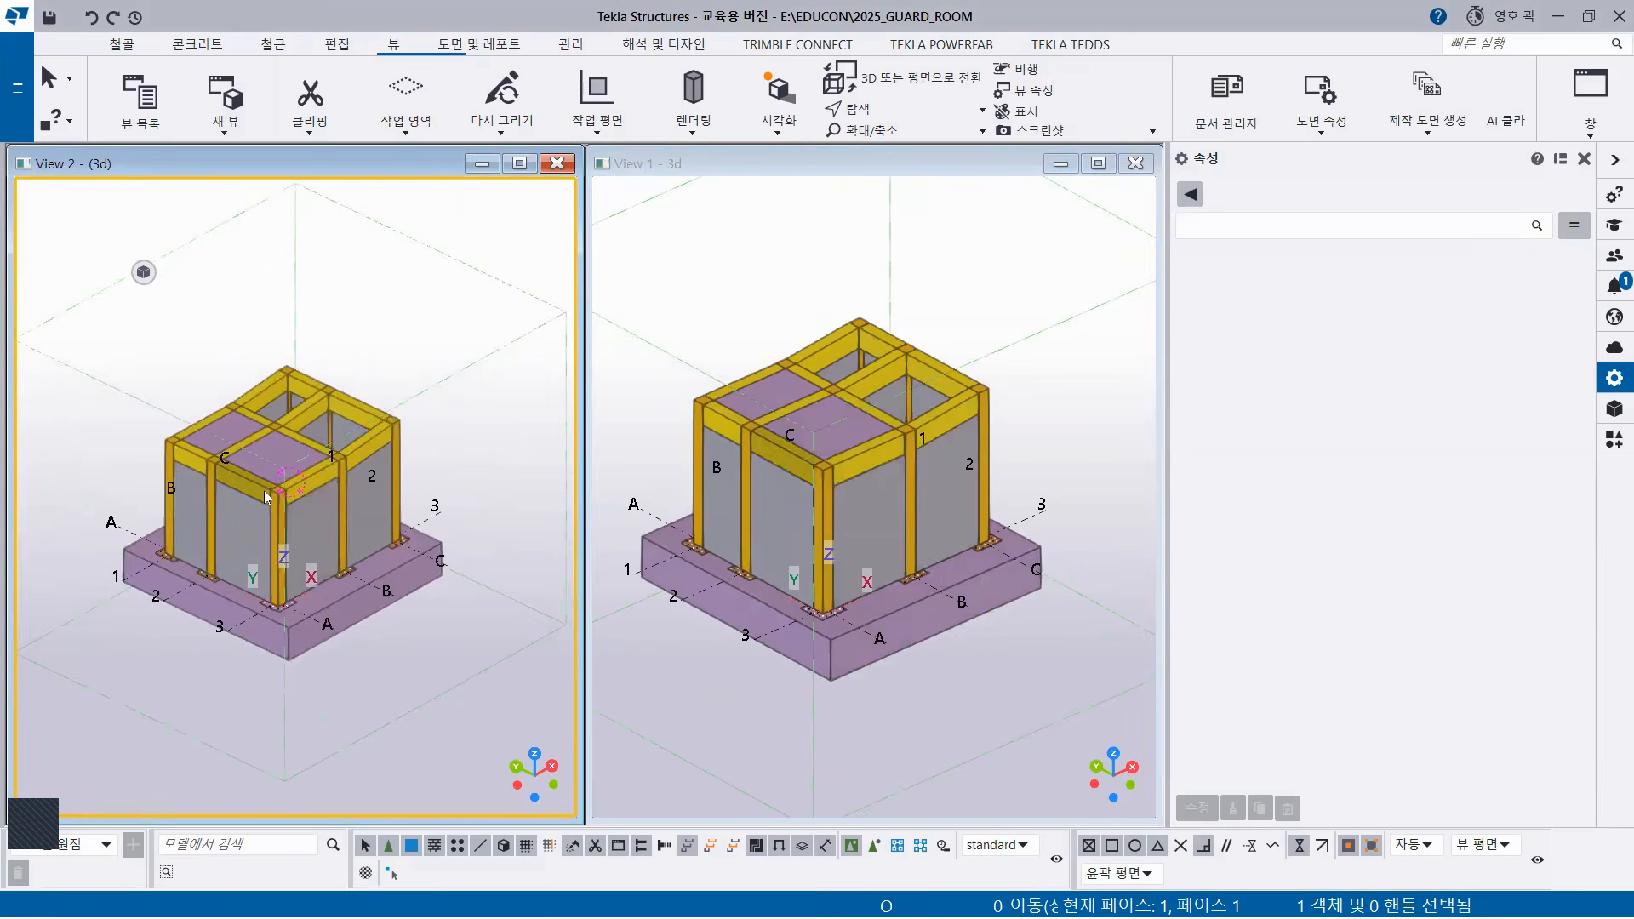
pyautogui.scroll(2, 324, 528)
pyautogui.moveTo(352, 501); pyautogui.dragTo(379, 451, button='middle')
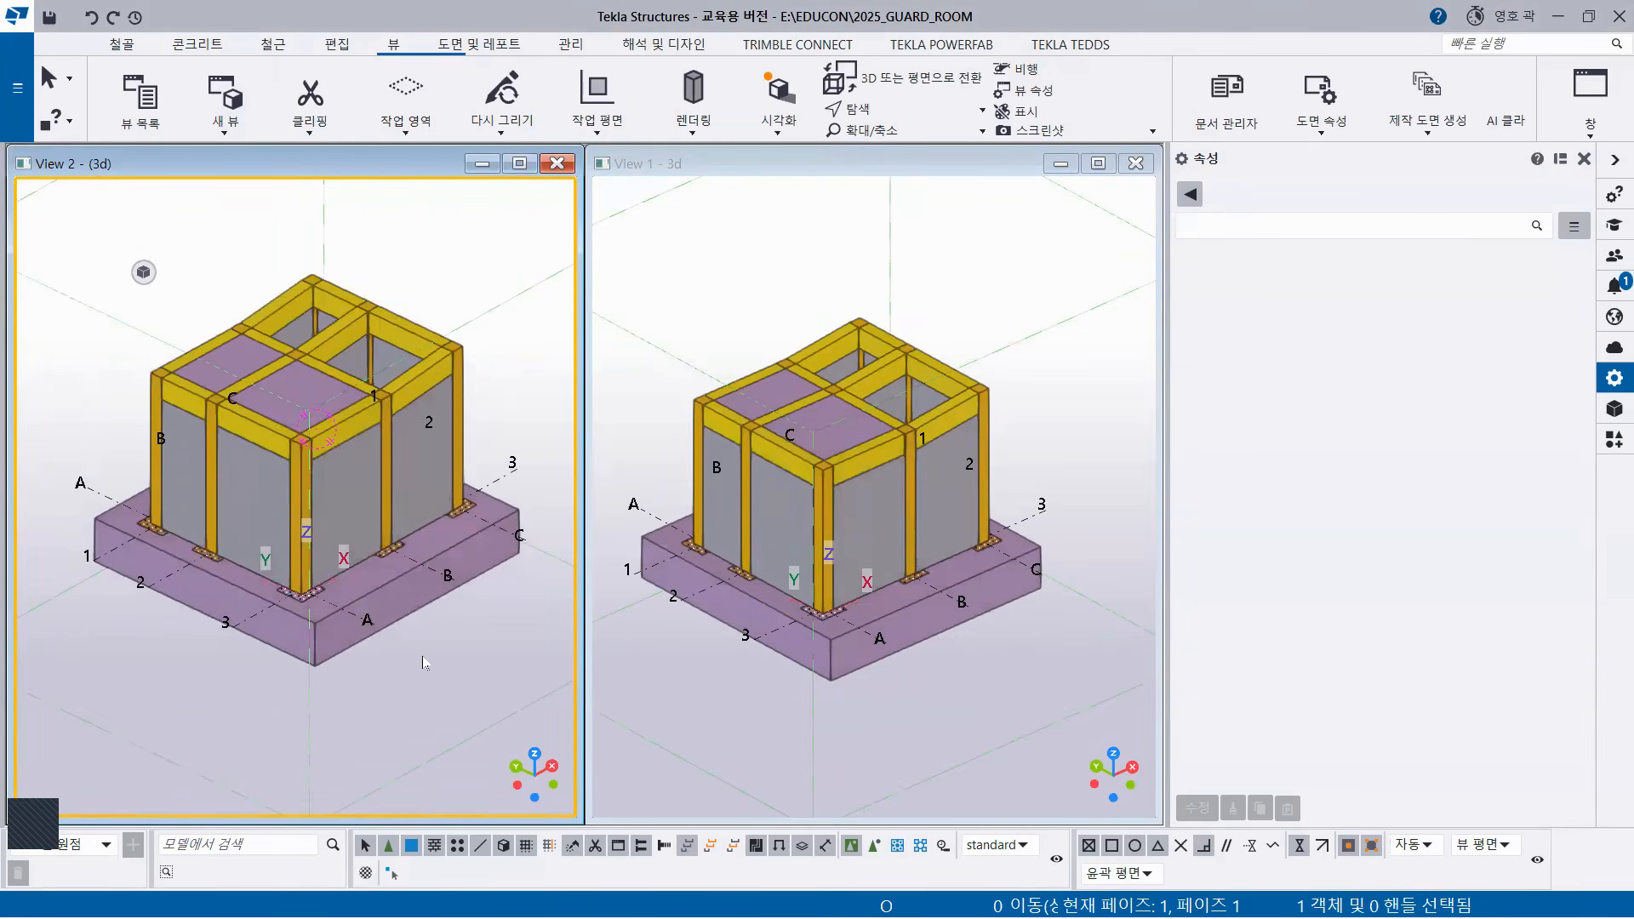
pyautogui.click(407, 608)
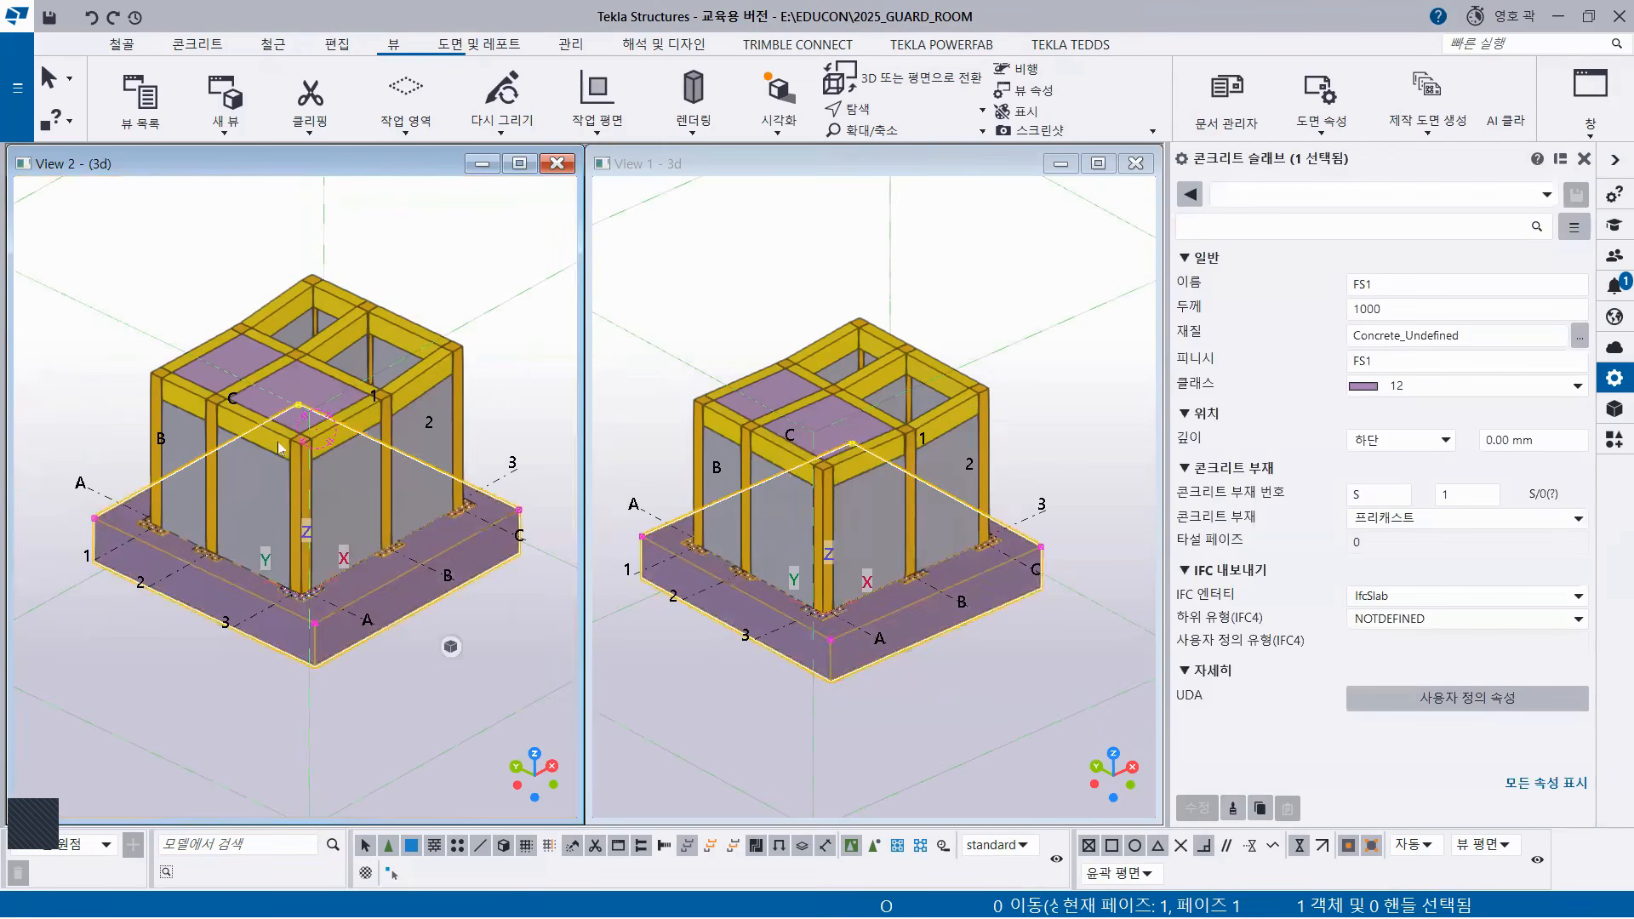
# Hide the FS1 foundation slab and orient View 2 to a side view showing the footings and ground beams.
pyautogui.rightClick(160, 241)
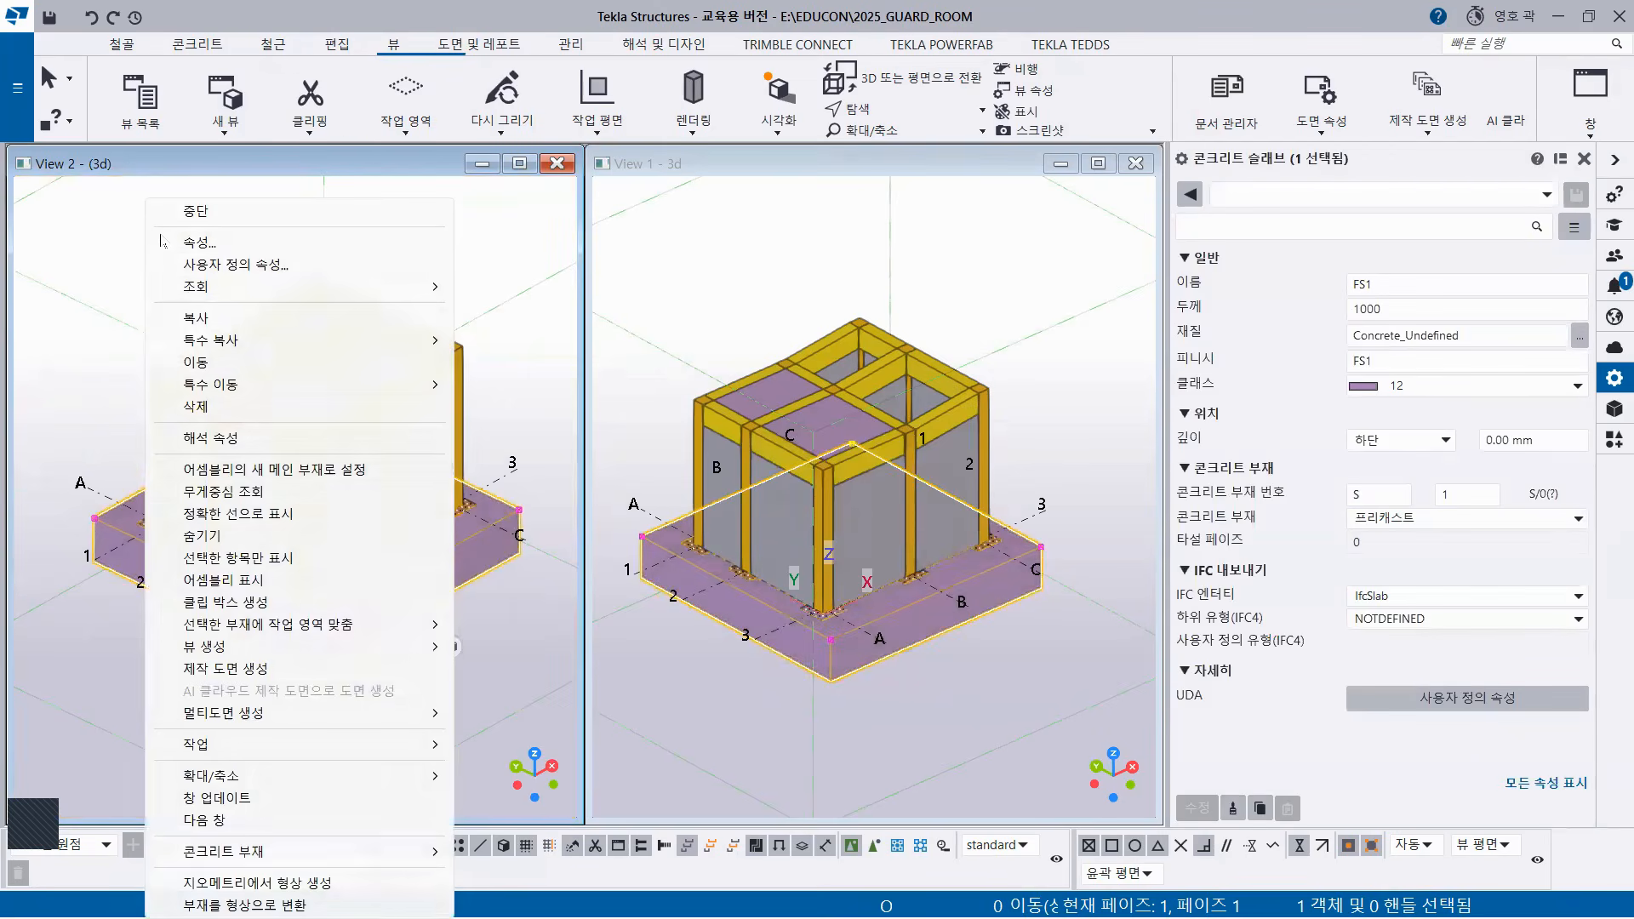
pyautogui.click(217, 537)
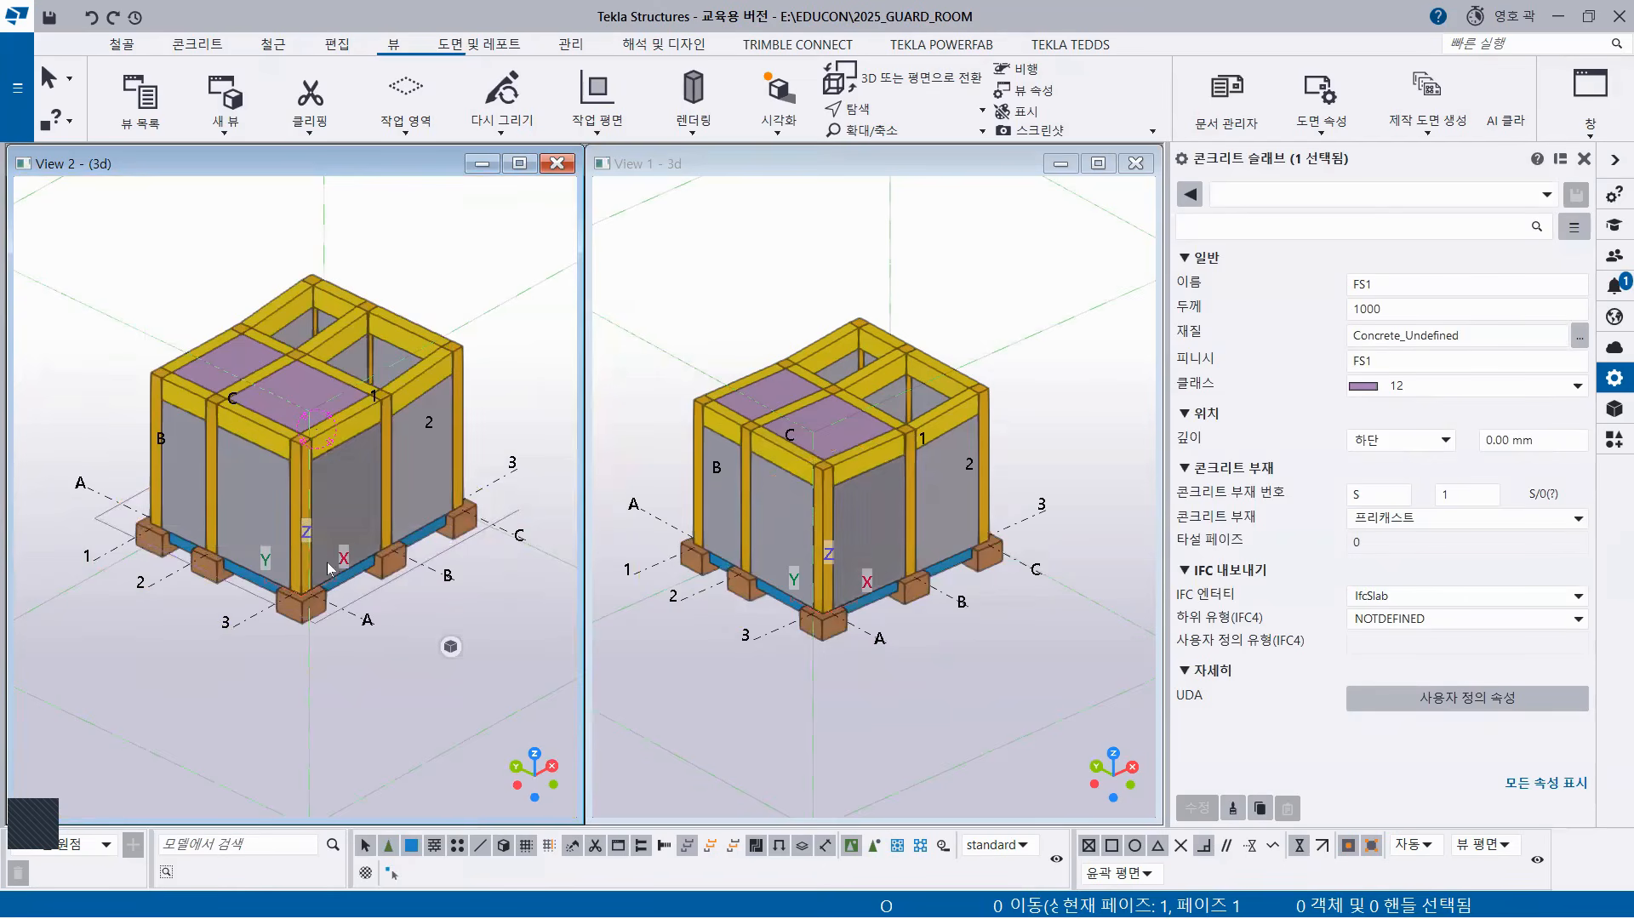
pyautogui.keyDown('ctrl'); pyautogui.moveTo(307, 508); pyautogui.dragTo(313, 400, button='middle'); pyautogui.keyUp('ctrl')
pyautogui.scroll(4, 336, 575)
pyautogui.moveTo(336, 576); pyautogui.dragTo(384, 423, button='middle')
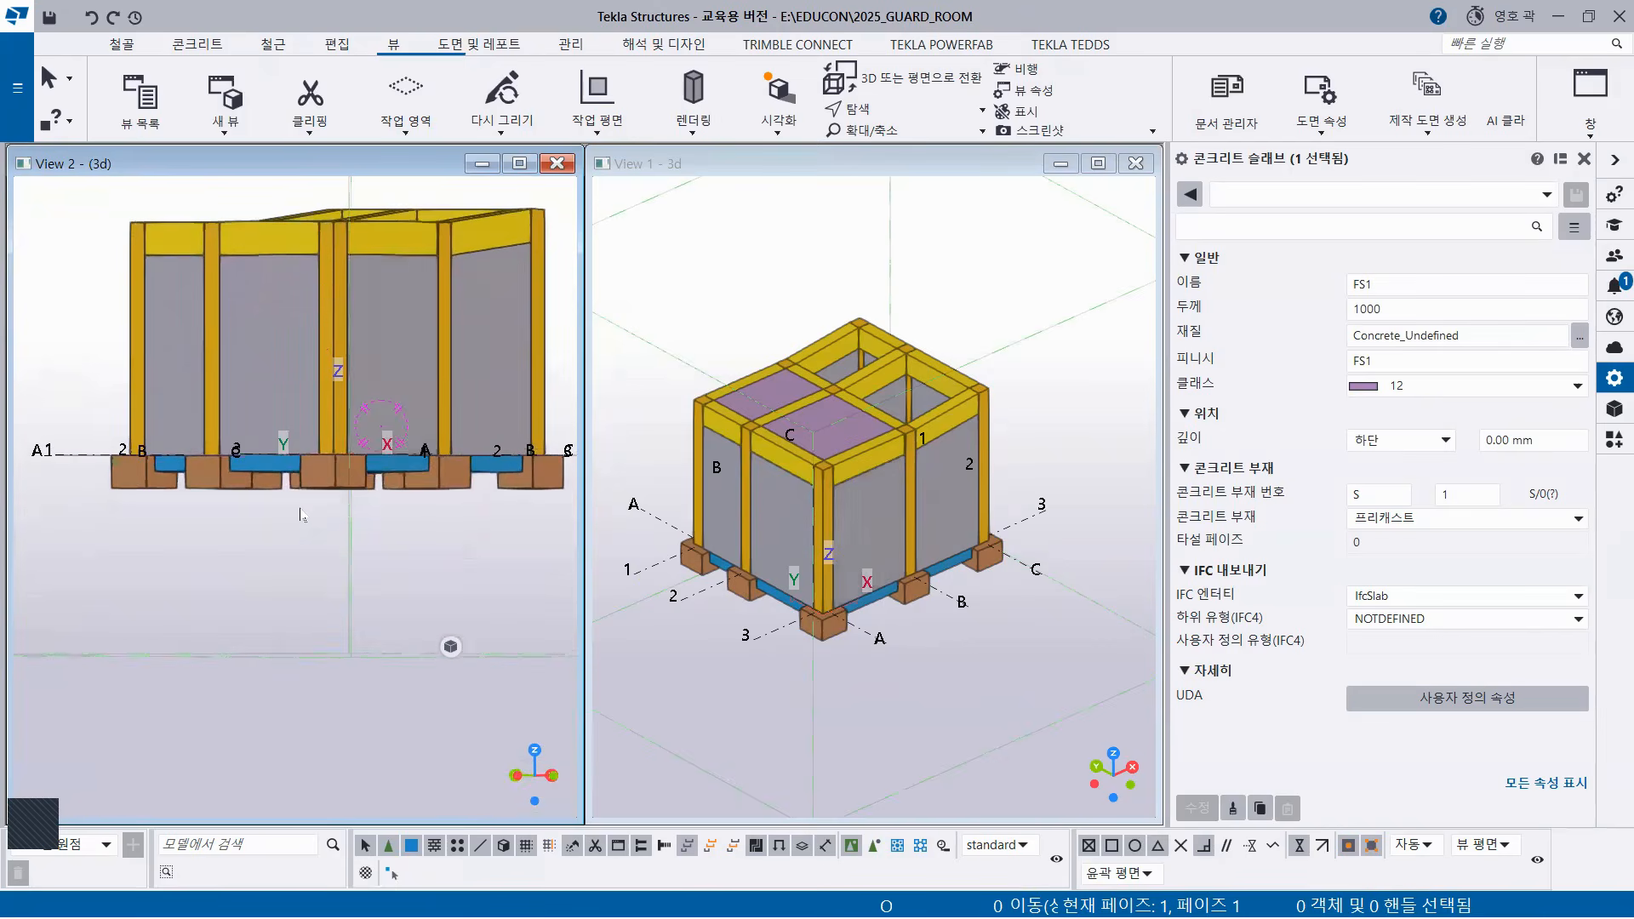
pyautogui.scroll(1, 305, 514)
pyautogui.moveTo(452, 489); pyautogui.dragTo(408, 515, button='middle')
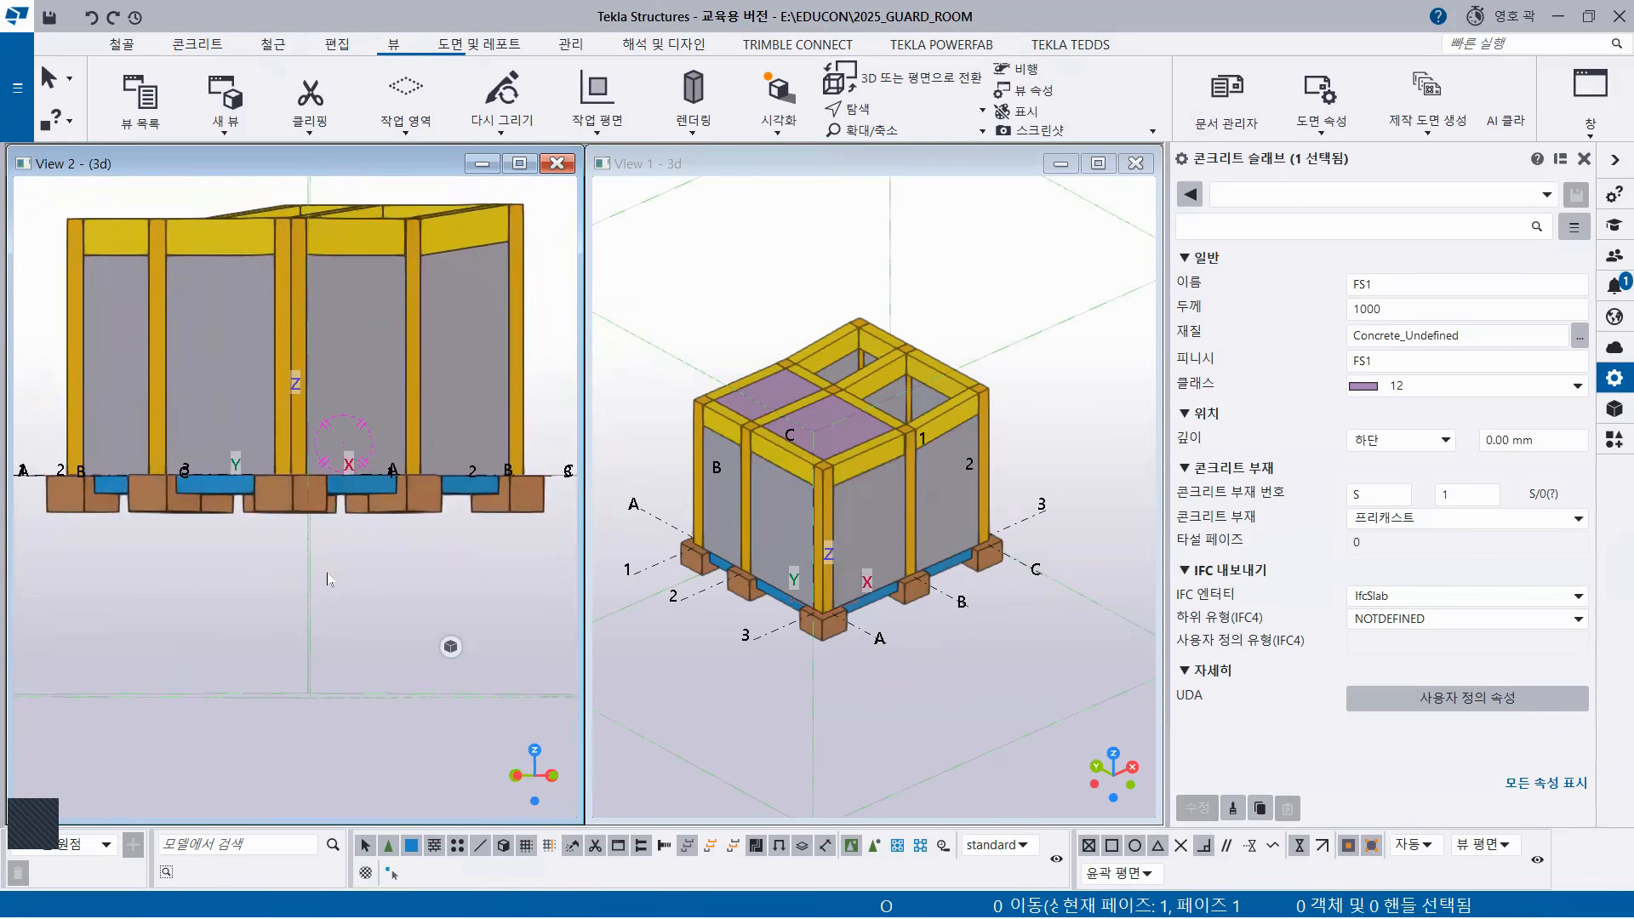
# Update only the View 1 window so the hidden foundation slab is displayed there again.
pyautogui.moveTo(844, 620); pyautogui.dragTo(889, 579, button='middle')
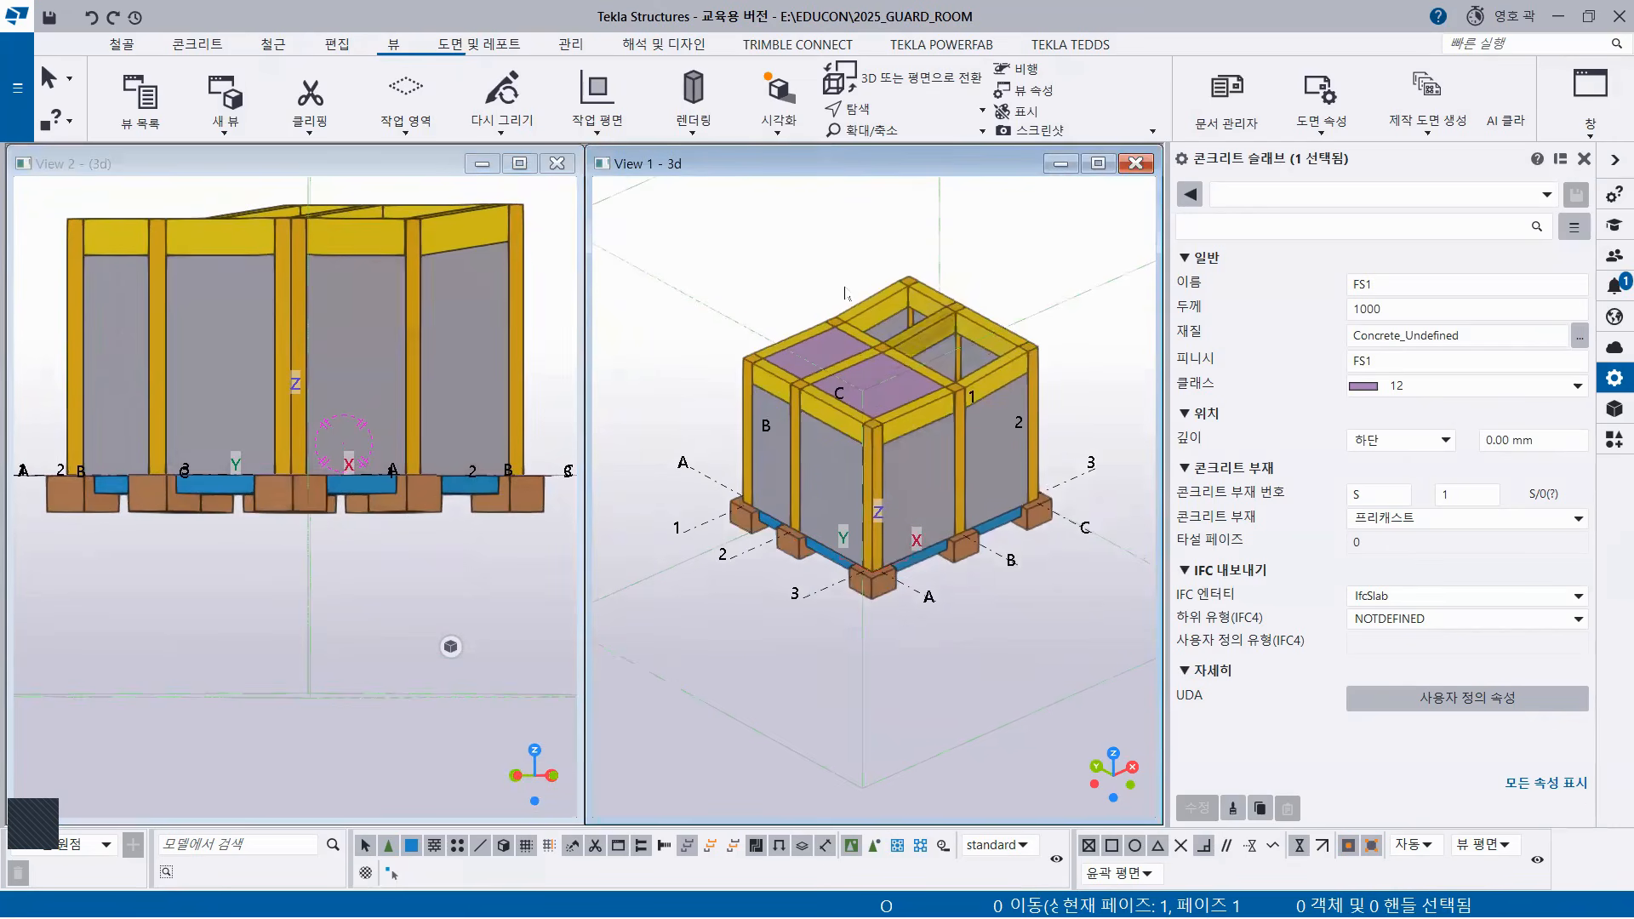
pyautogui.click(766, 242)
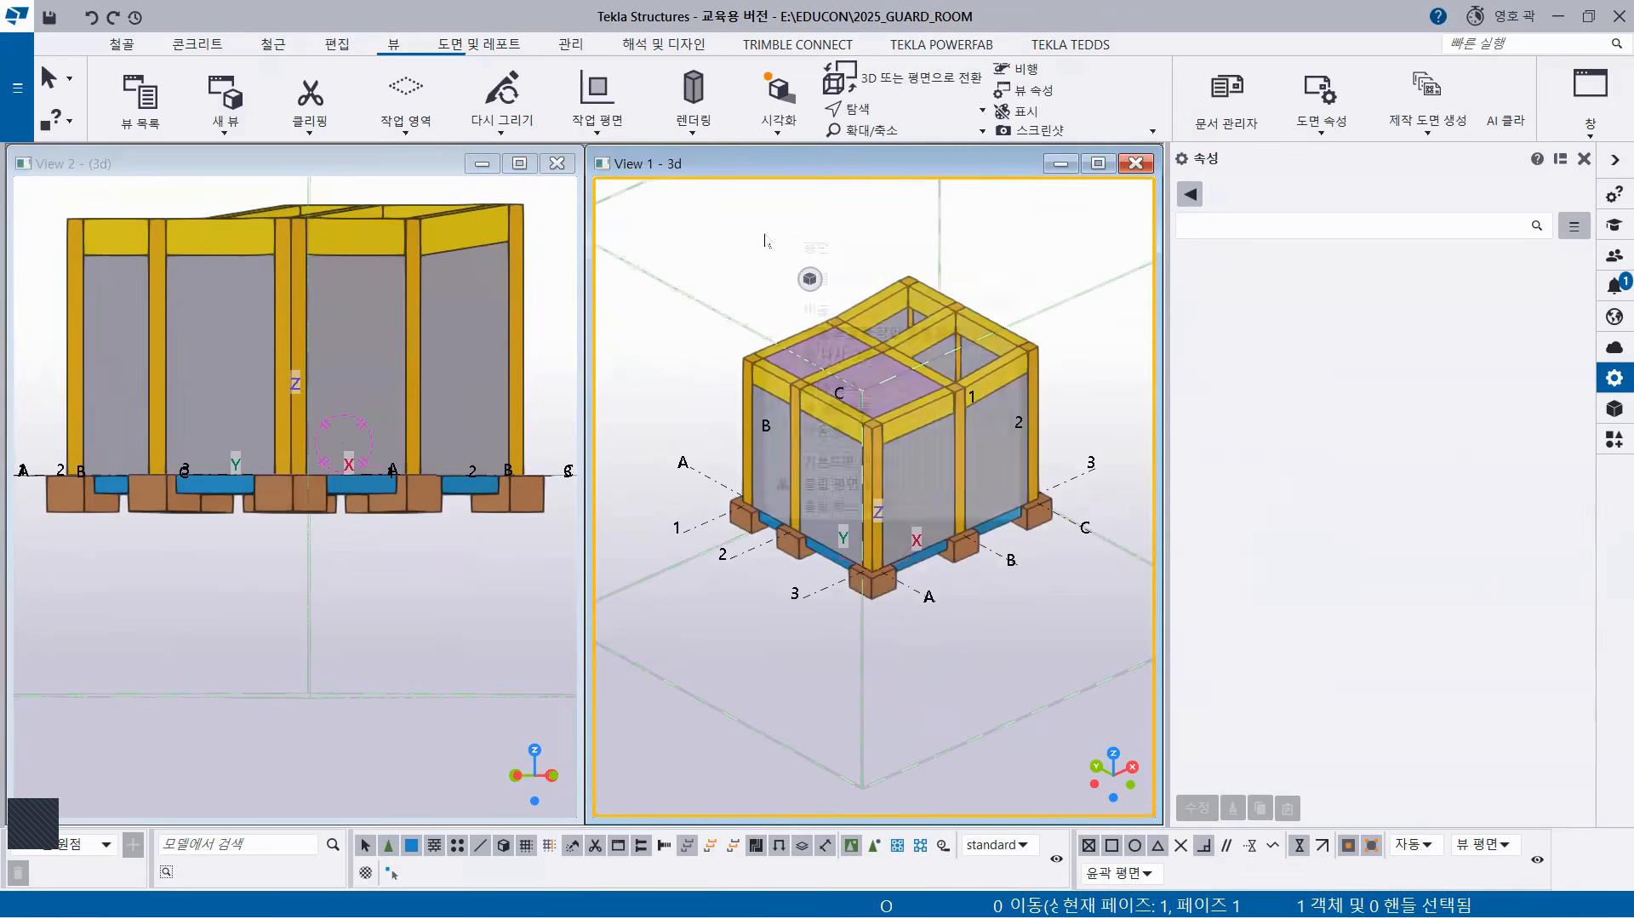
pyautogui.rightClick(767, 238)
pyautogui.click(852, 355)
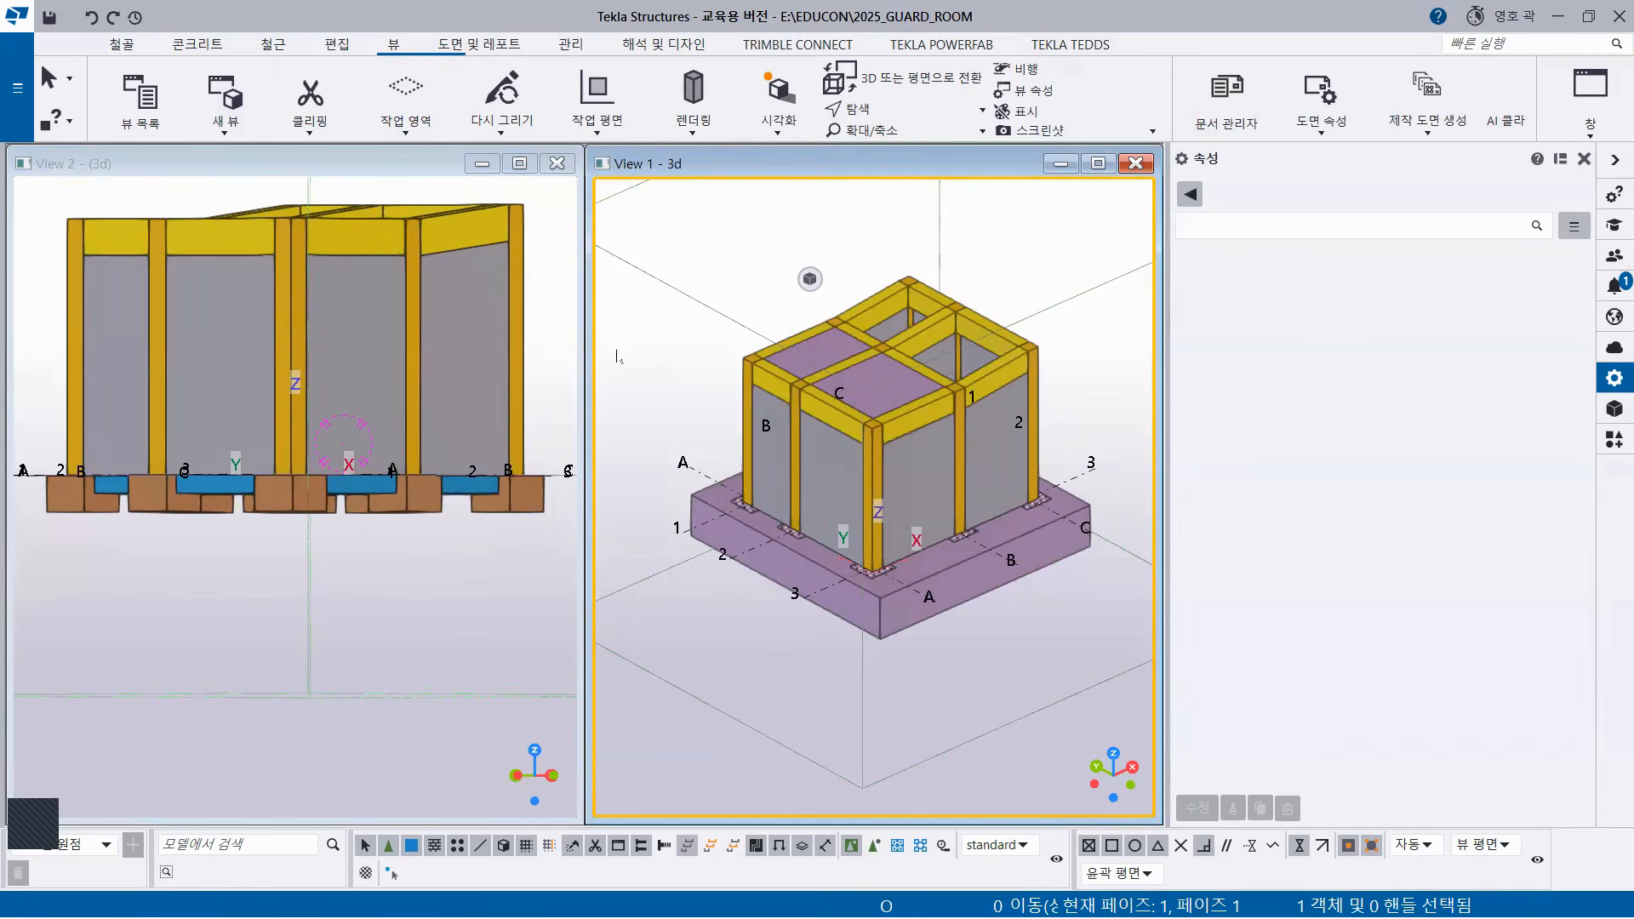
# Part-cut the foundation slab picked in View 1 with the footings and ground beams selected together in View 2.
pyautogui.click(338, 44)
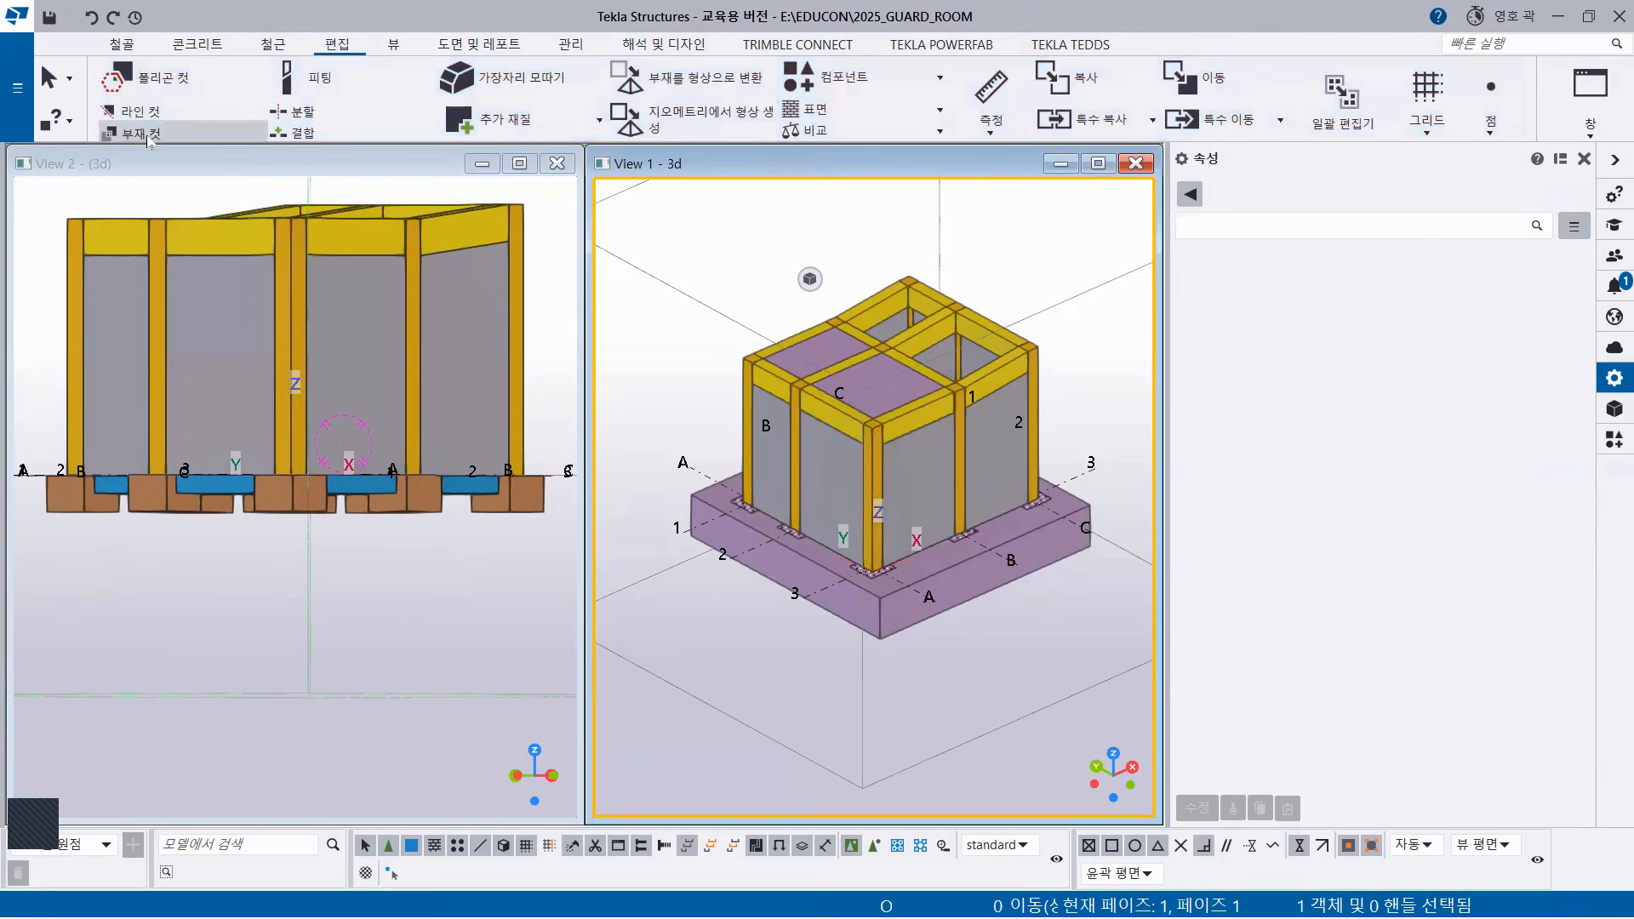
pyautogui.click(168, 134)
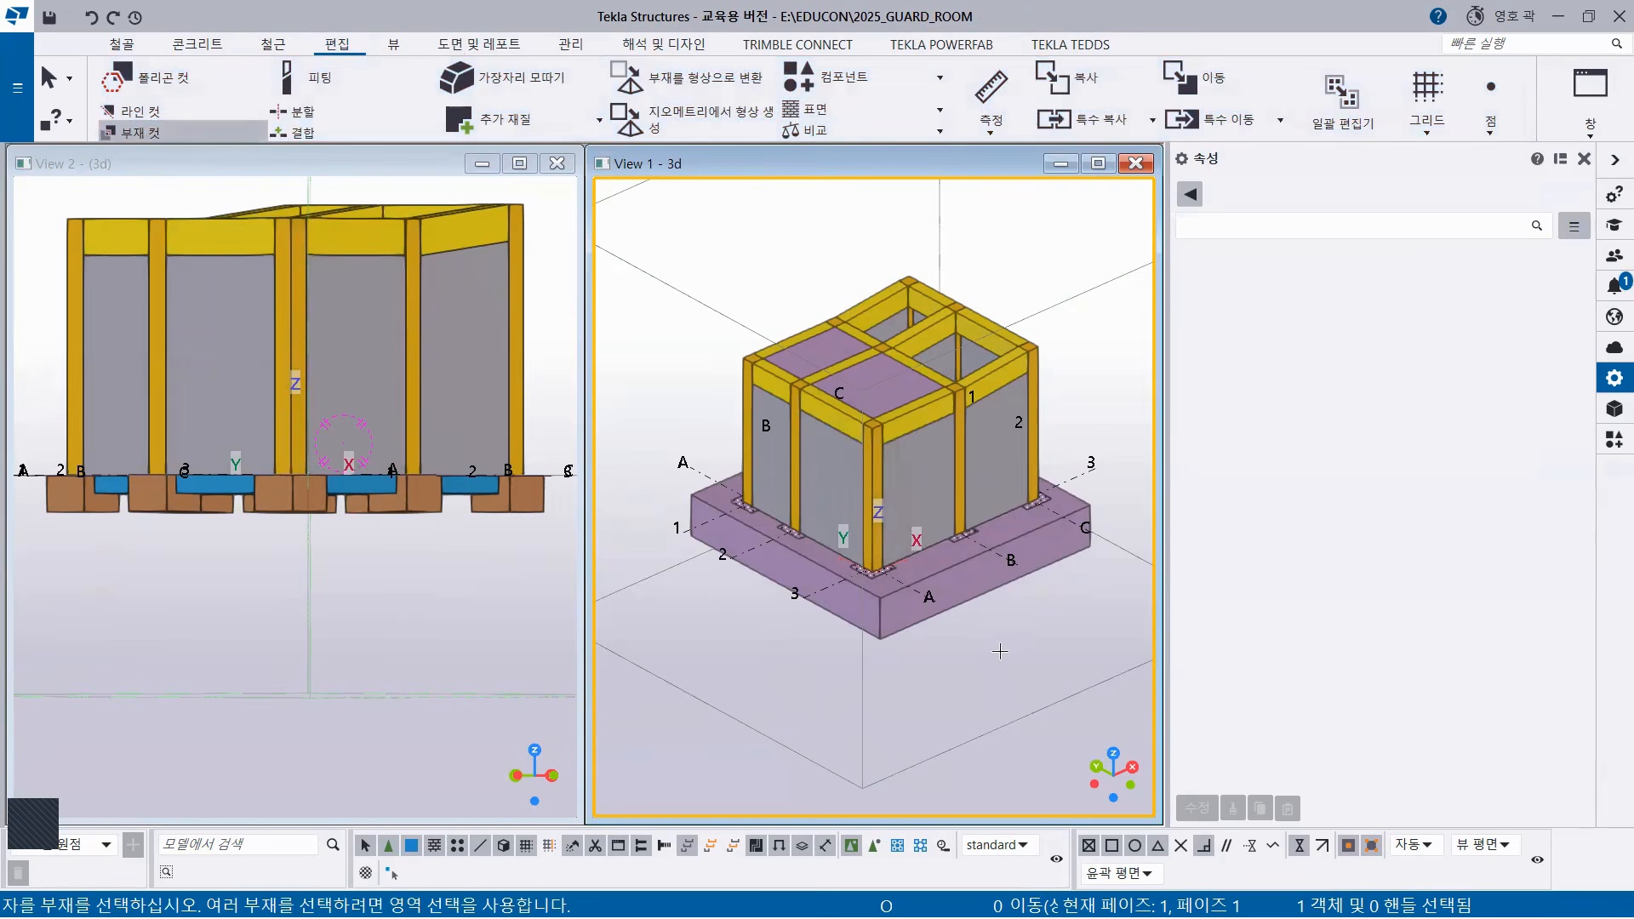
pyautogui.click(975, 580)
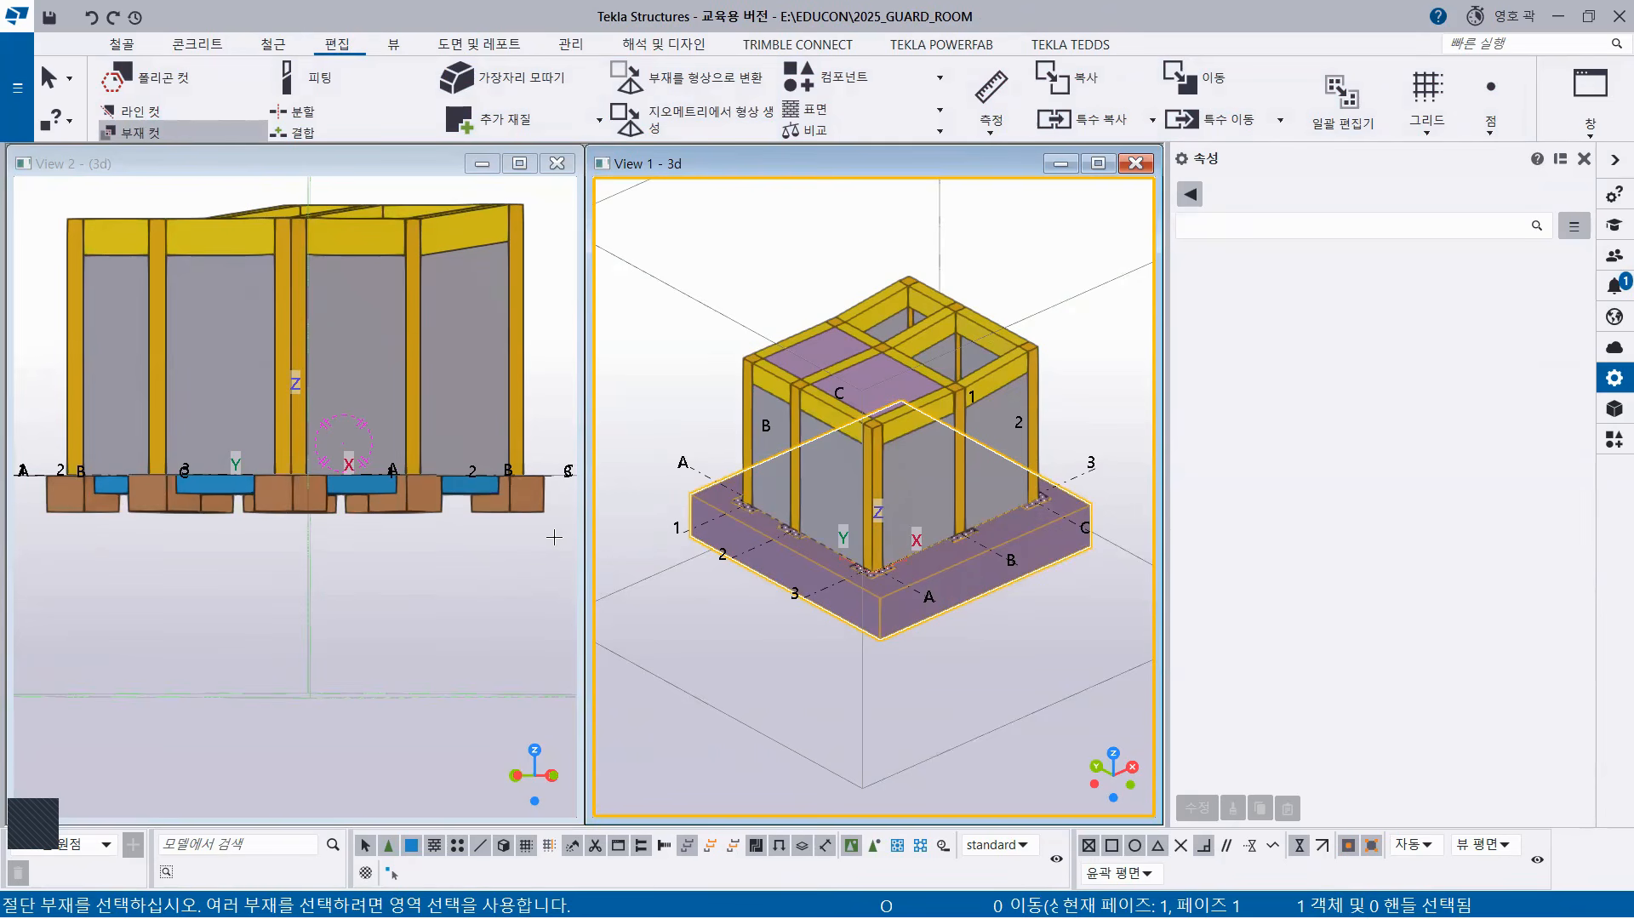
pyautogui.moveTo(558, 532); pyautogui.dragTo(25, 512)
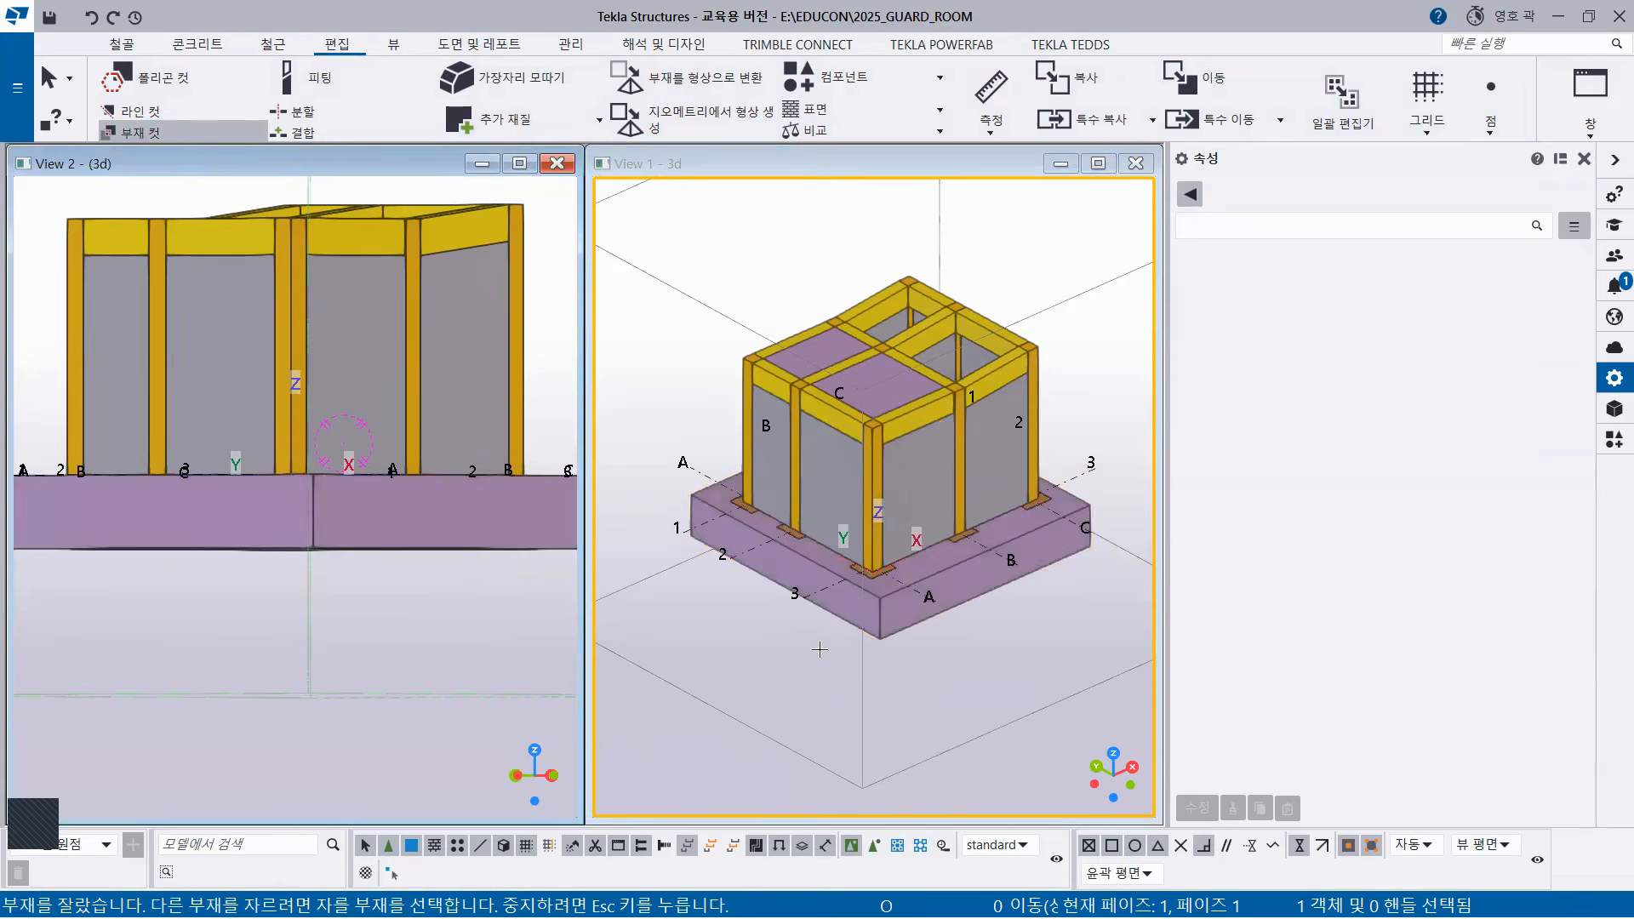
pyautogui.rightClick(731, 249)
pyautogui.click(758, 255)
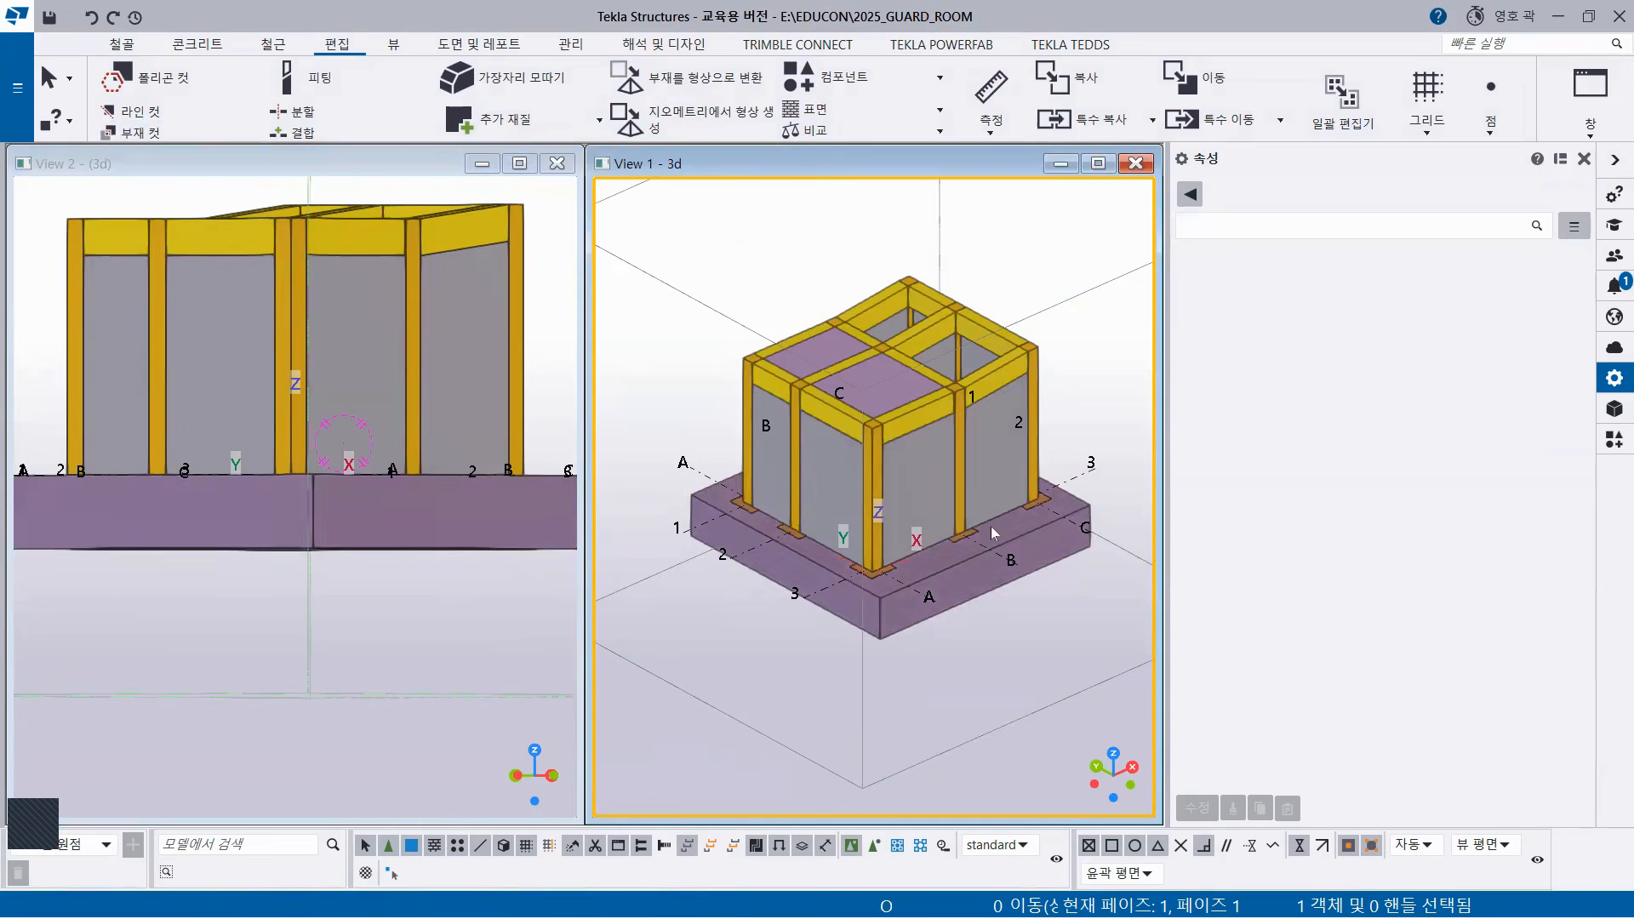
# Maximize View 1, run a clash check on the entire guard room model, and close the clash check manager.
pyautogui.click(1098, 163)
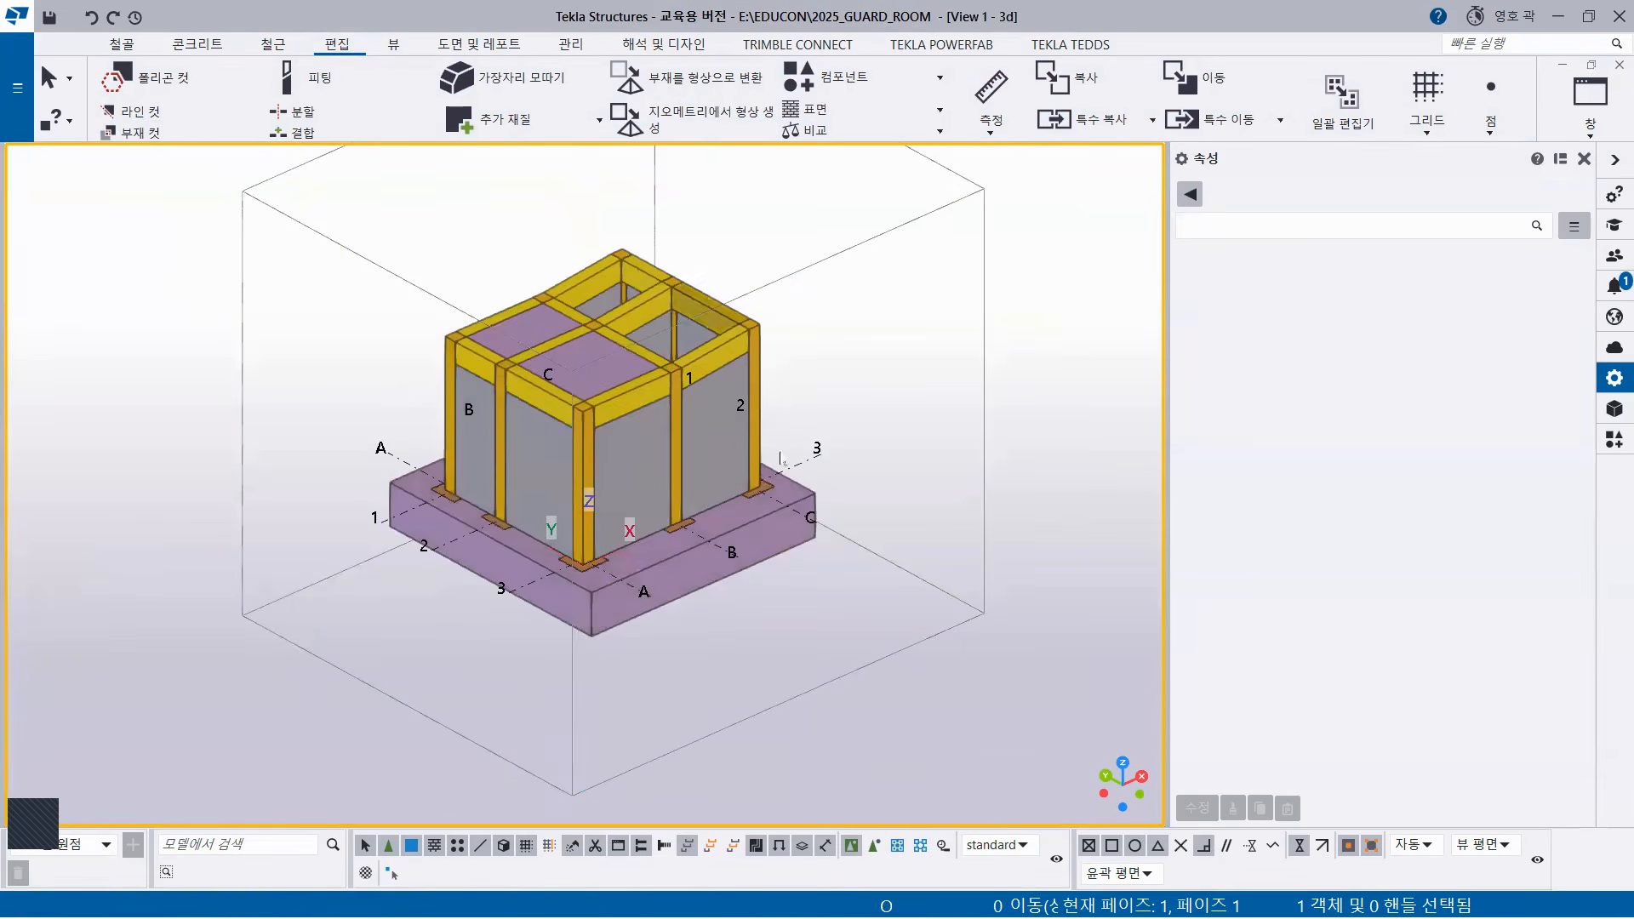
pyautogui.moveTo(300, 178); pyautogui.dragTo(873, 659)
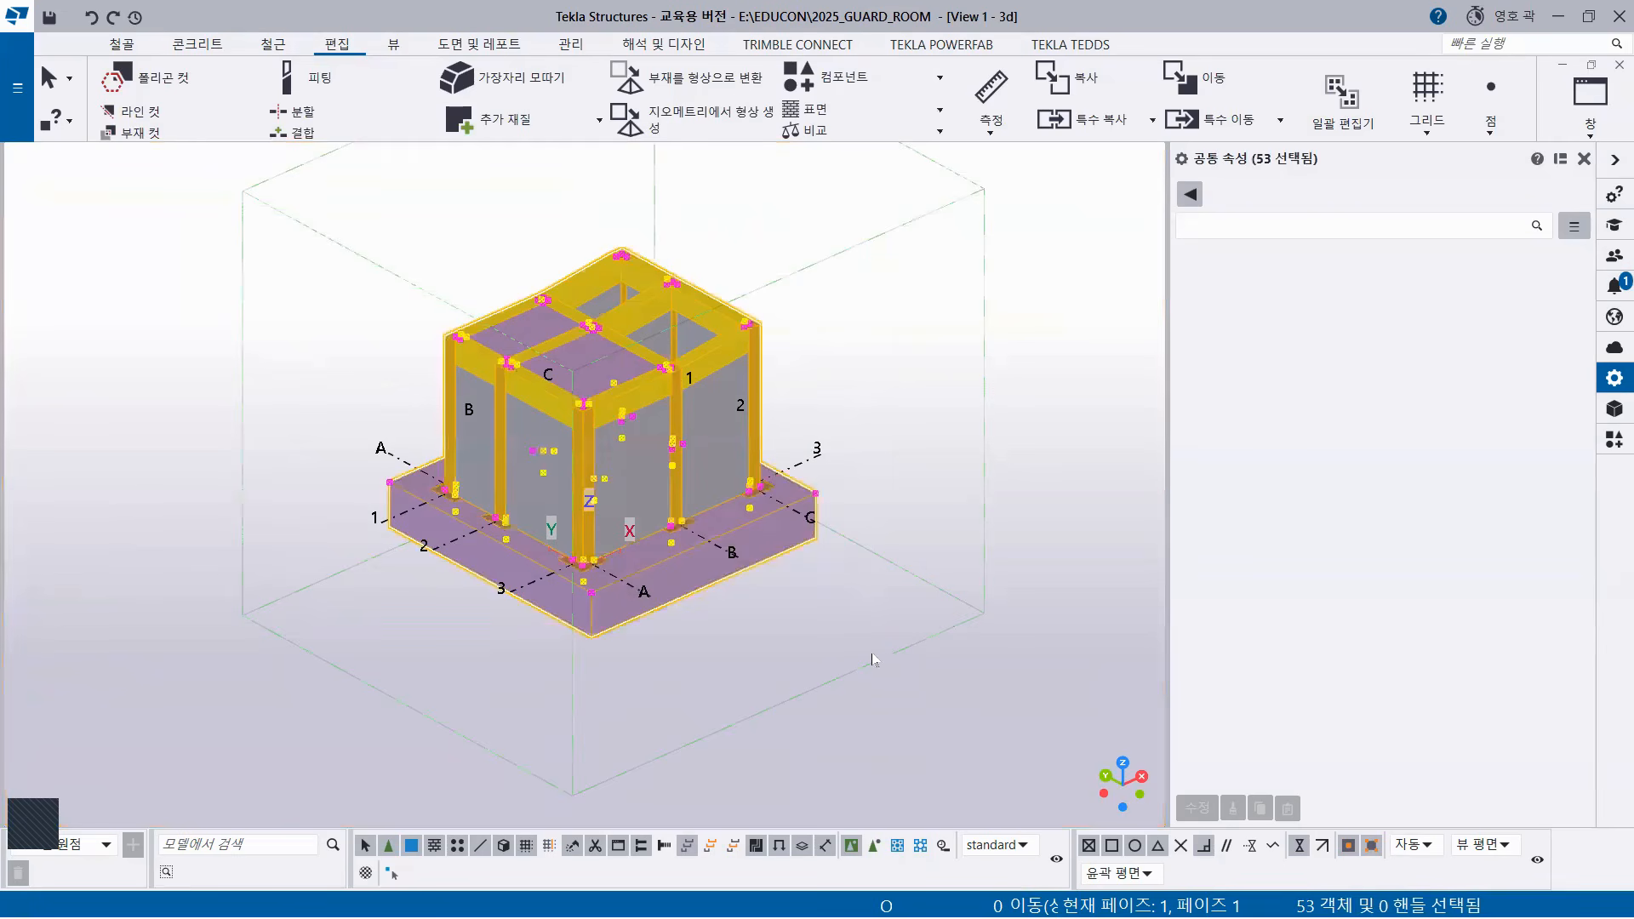
pyautogui.rightClick(815, 208)
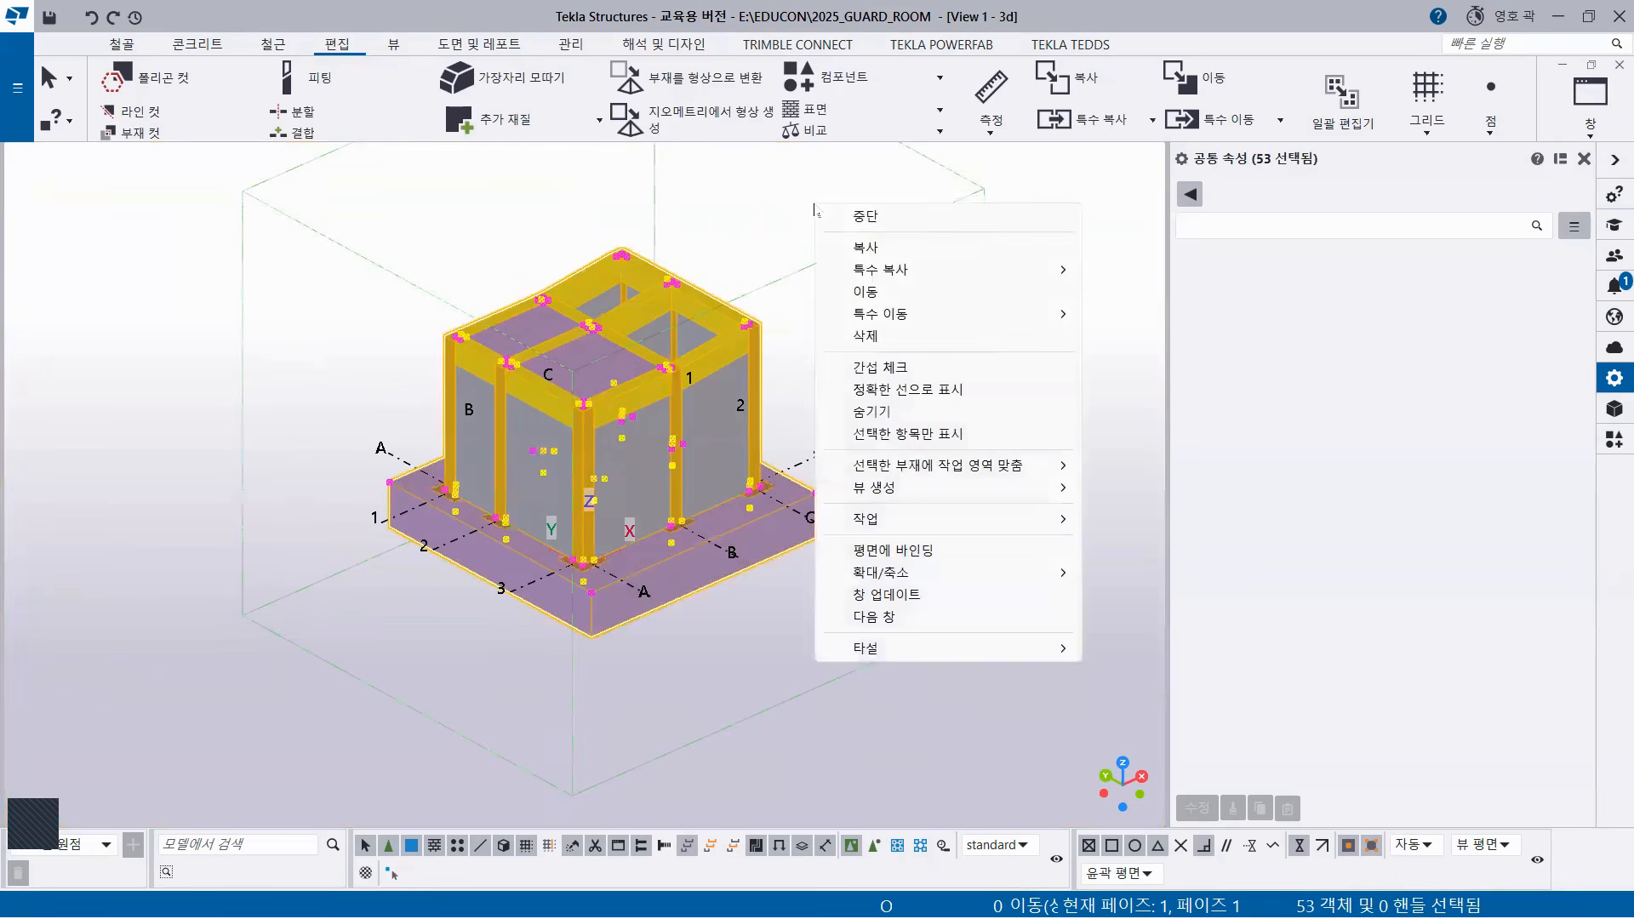
pyautogui.click(924, 367)
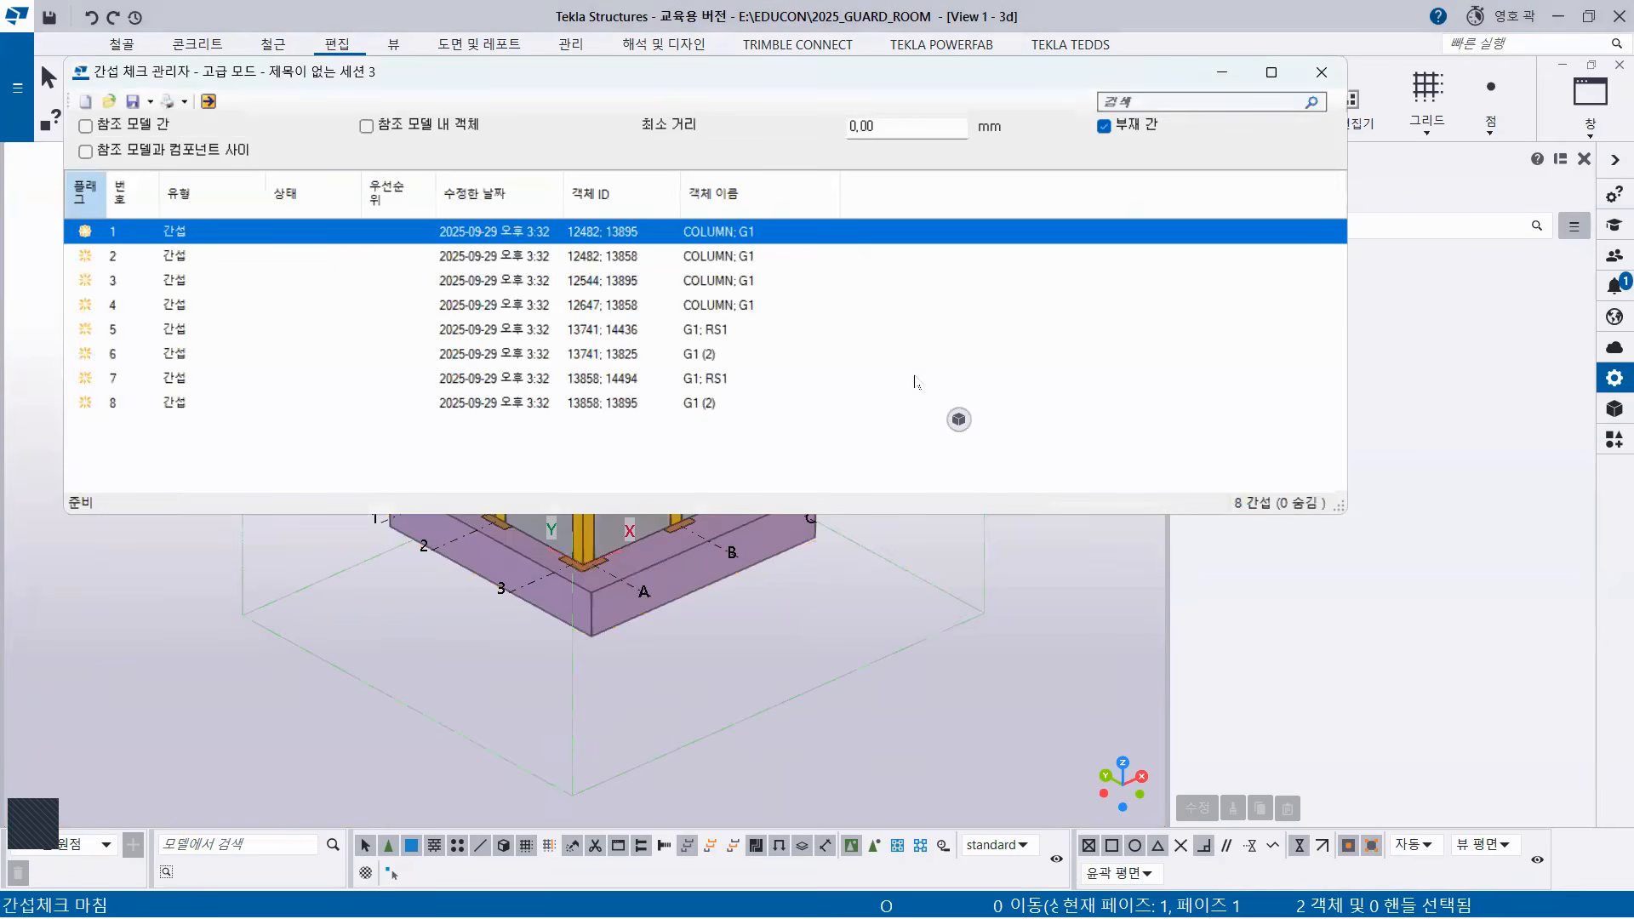
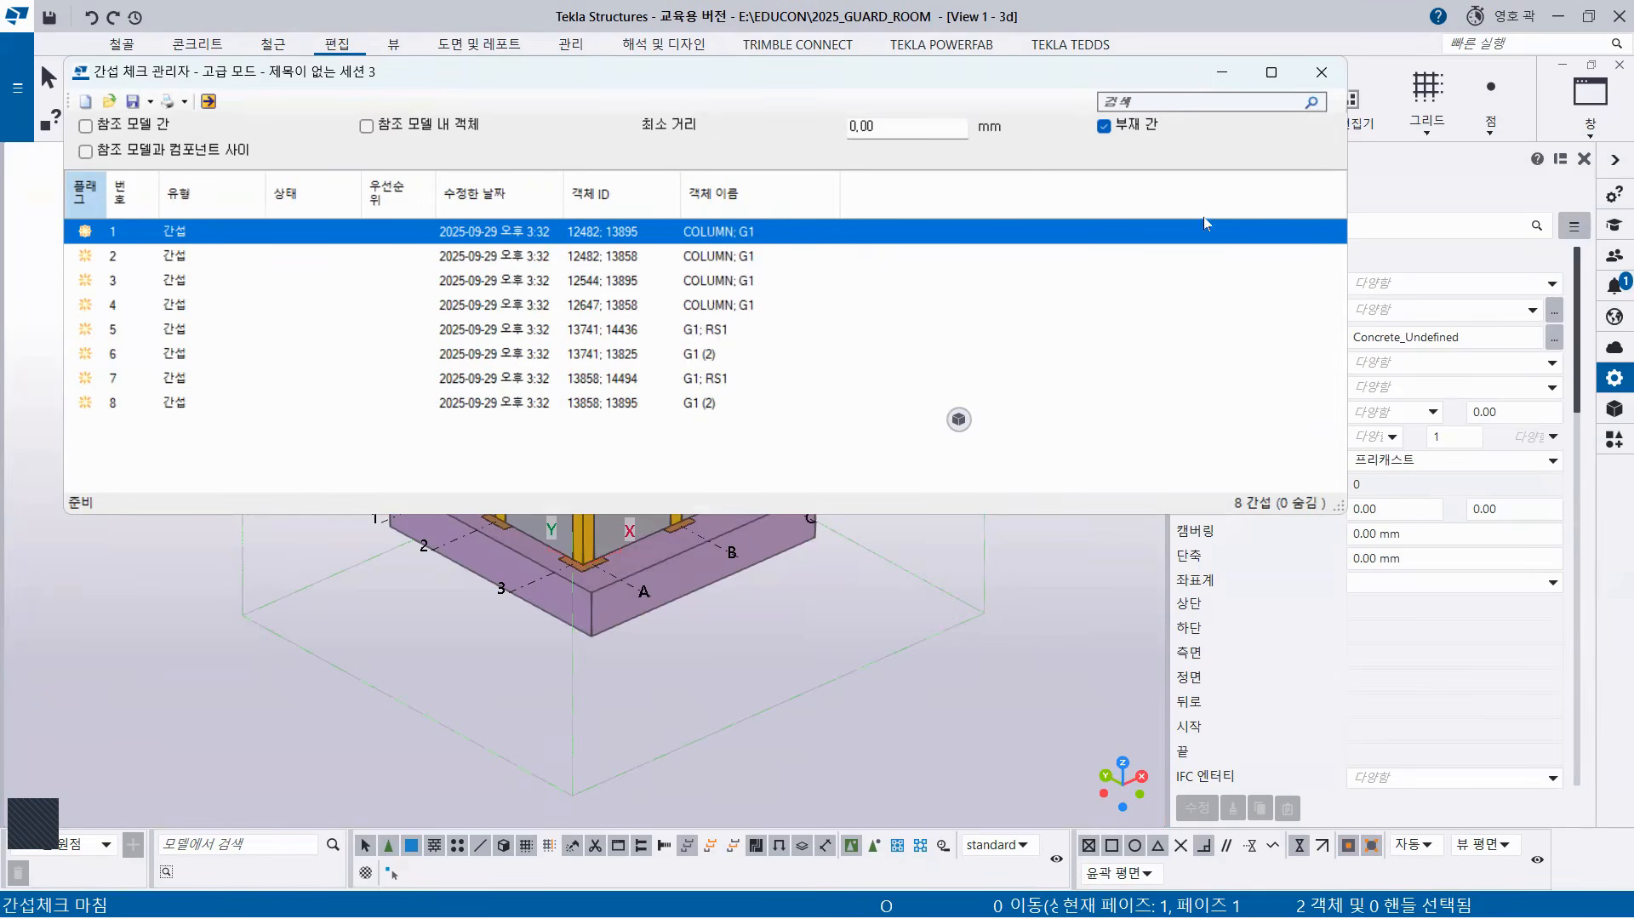
pyautogui.click(1322, 71)
# Examine the two RS1 roof slabs and how they meet the surrounding beams.
pyautogui.click(901, 547)
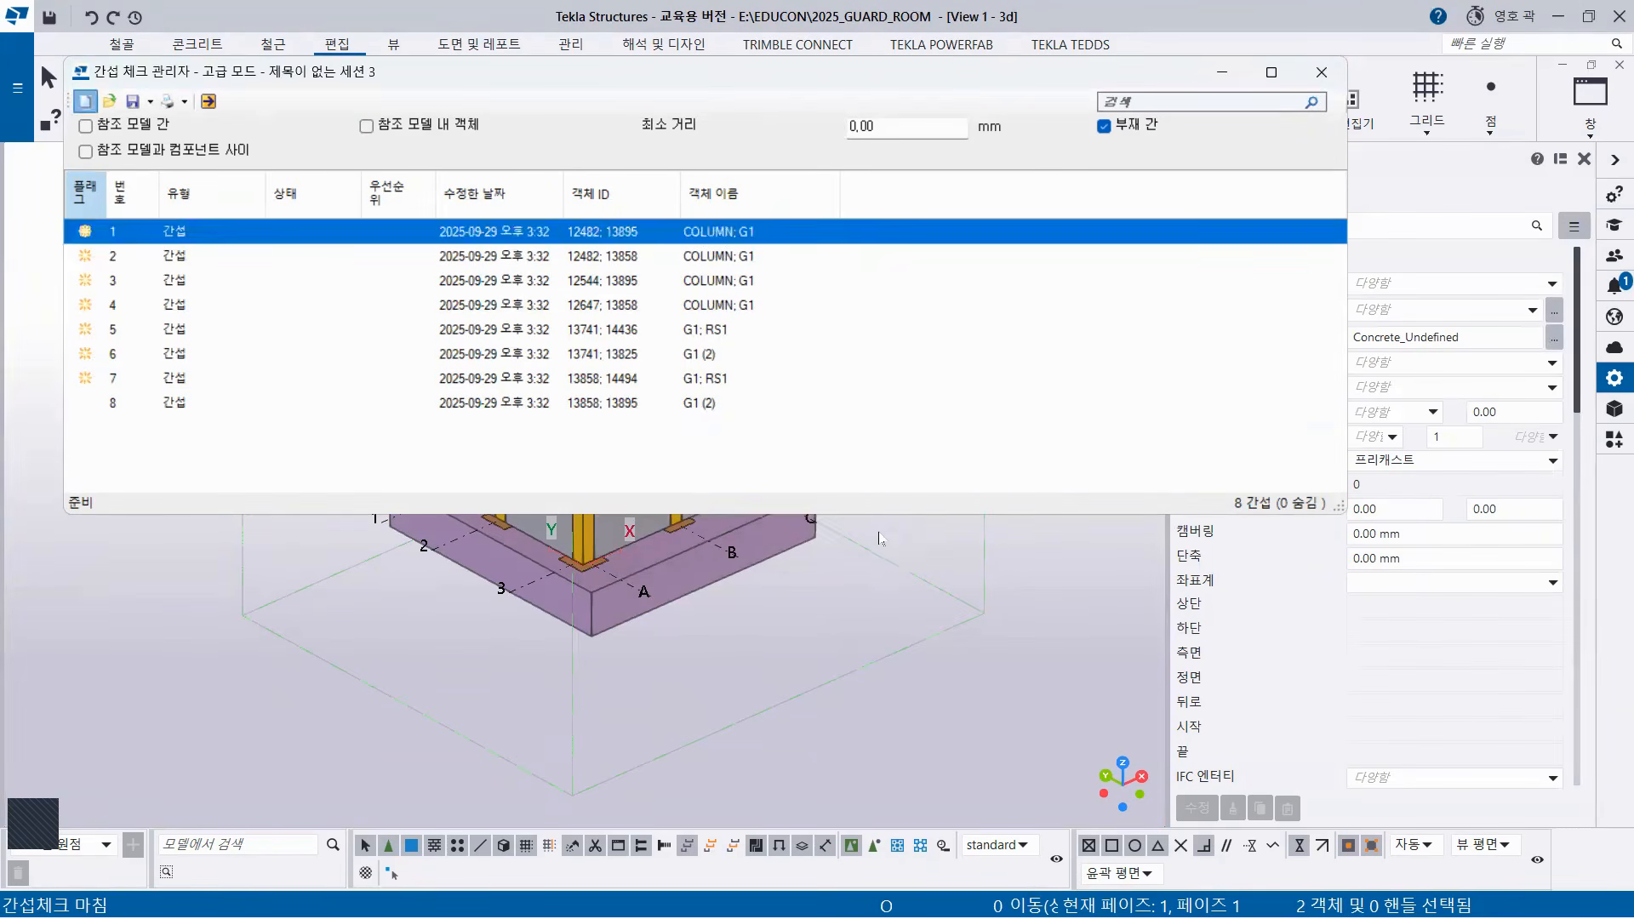
pyautogui.scroll(2, 632, 604)
pyautogui.scroll(2, 634, 325)
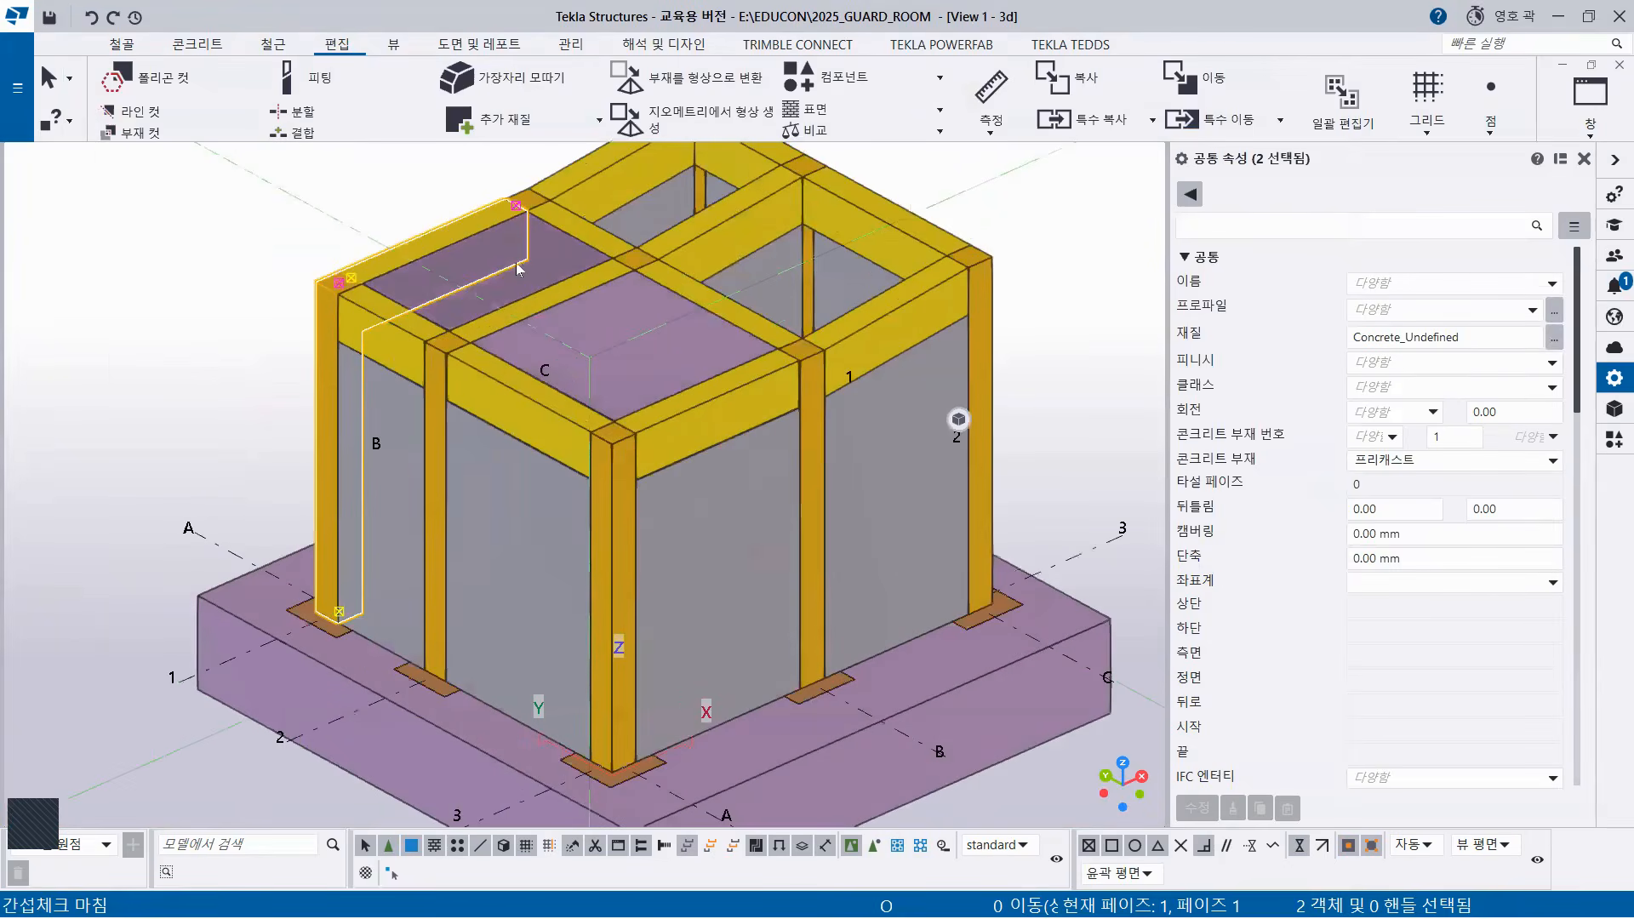
pyautogui.click(657, 366)
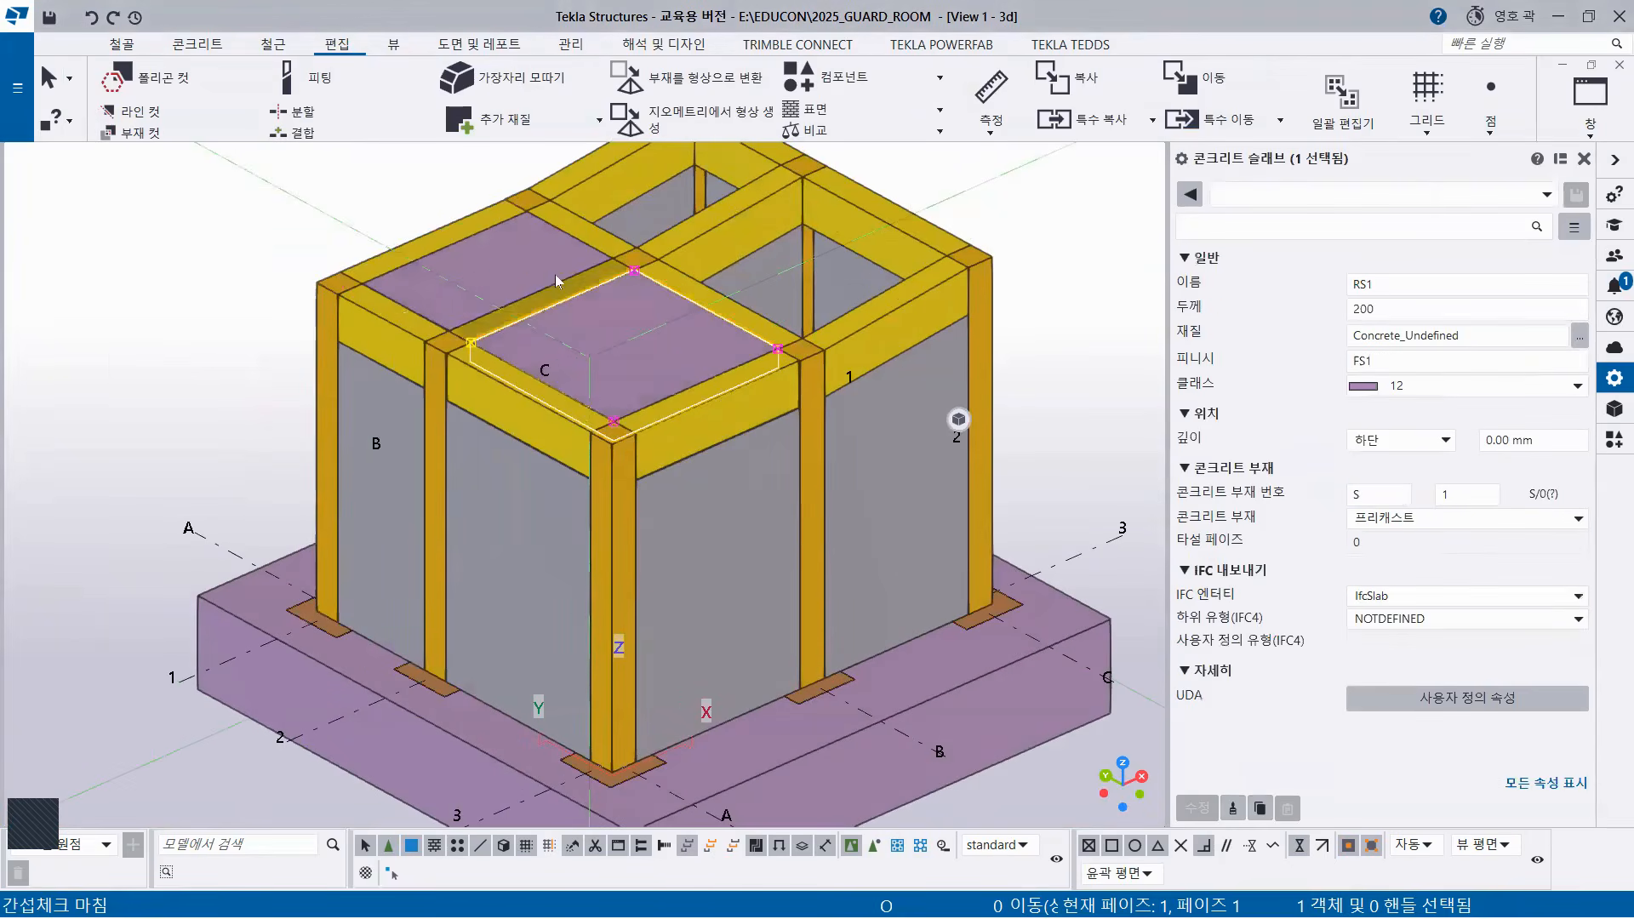
pyautogui.click(529, 265)
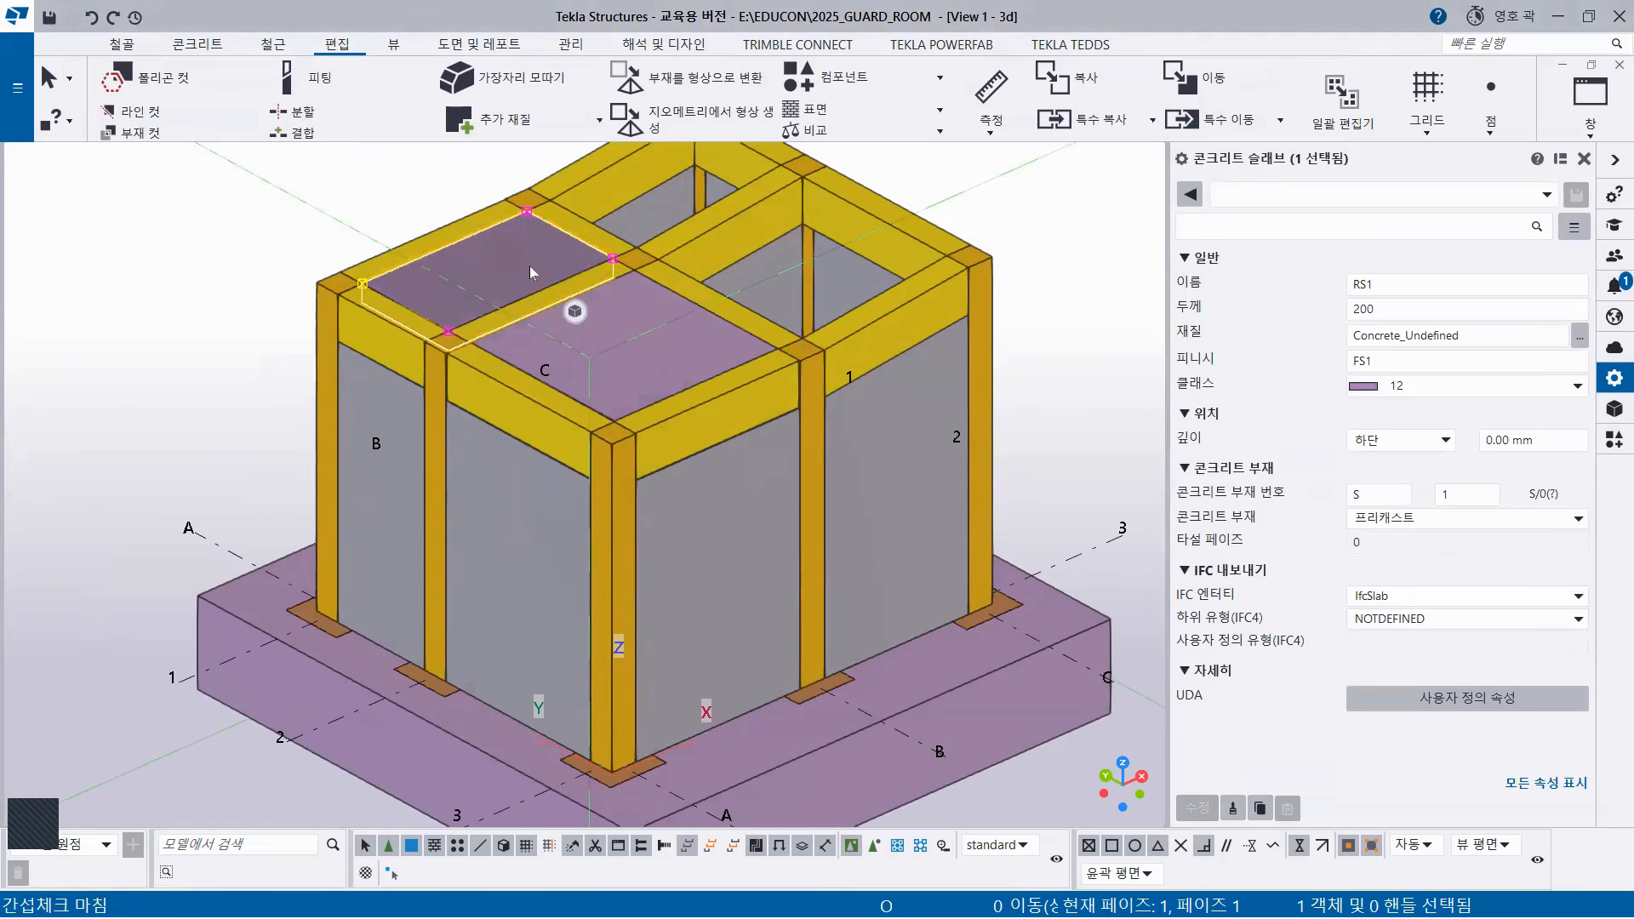
pyautogui.click(666, 351)
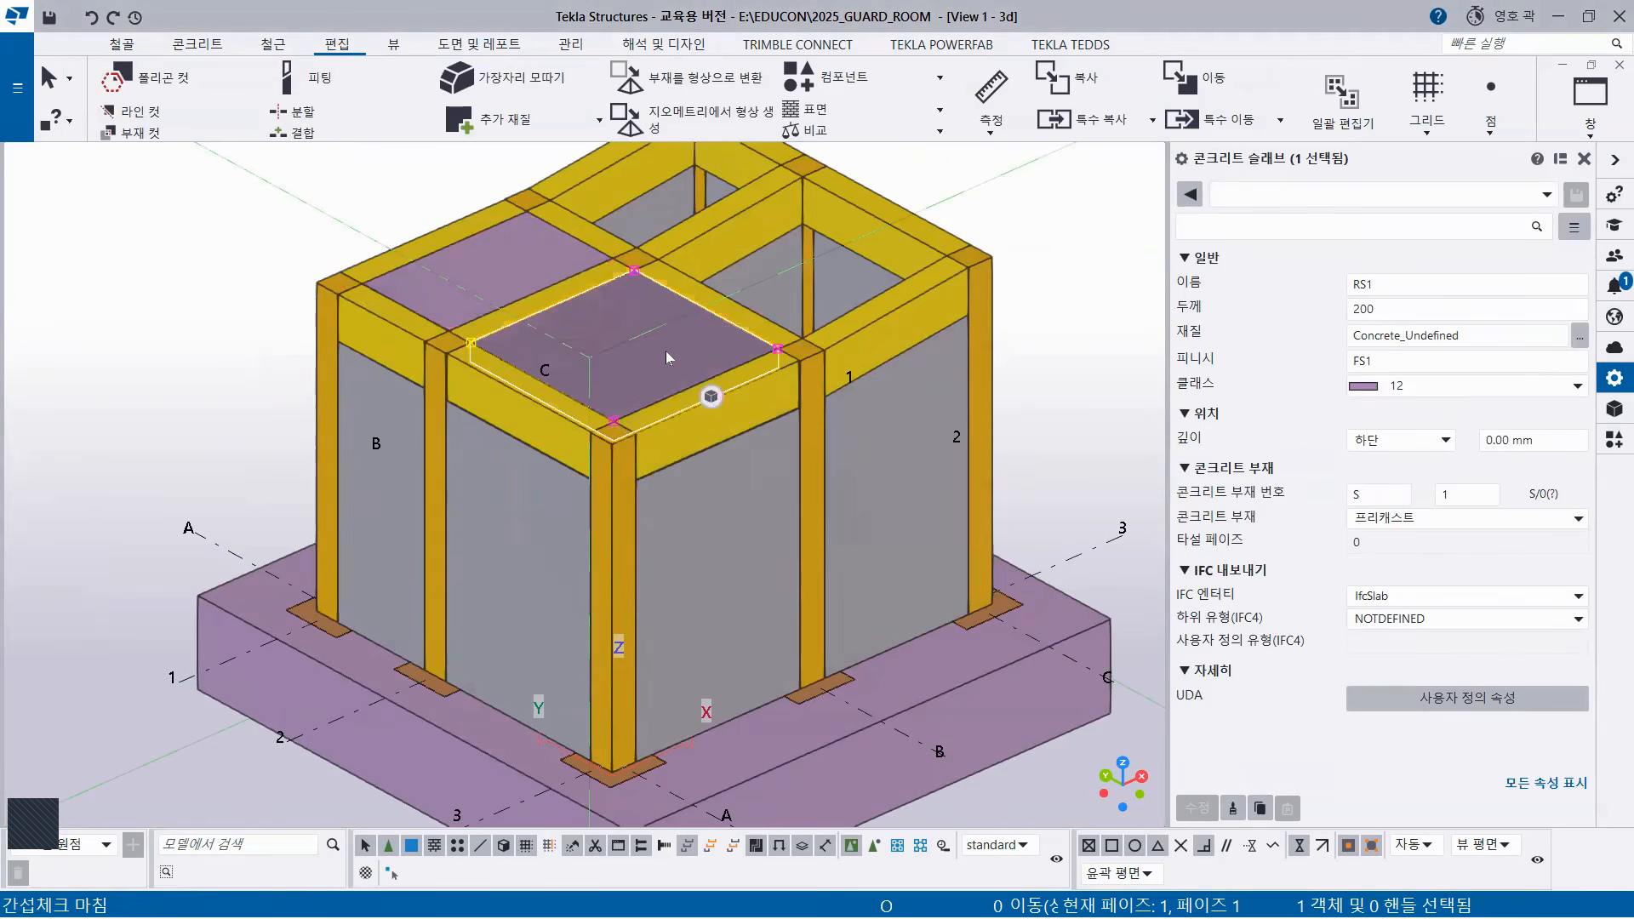
pyautogui.moveTo(678, 614); pyautogui.dragTo(919, 626, button='middle')
pyautogui.moveTo(763, 410); pyautogui.dragTo(747, 453, button='middle')
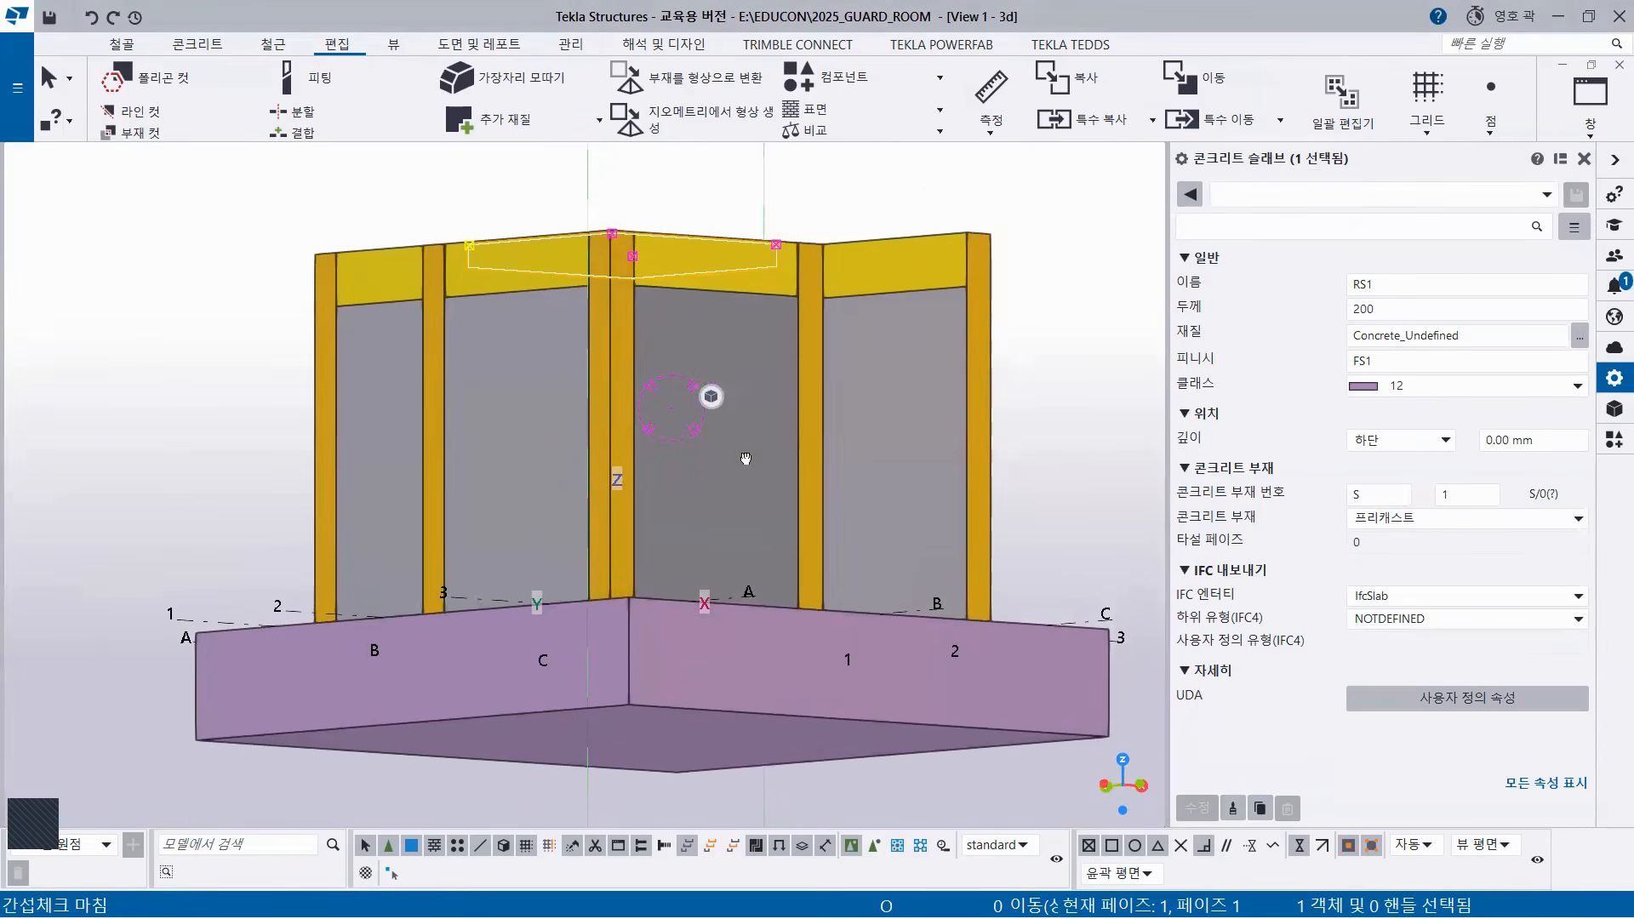
pyautogui.keyDown('ctrl'); pyautogui.moveTo(717, 349); pyautogui.dragTo(683, 485, button='middle'); pyautogui.keyUp('ctrl')
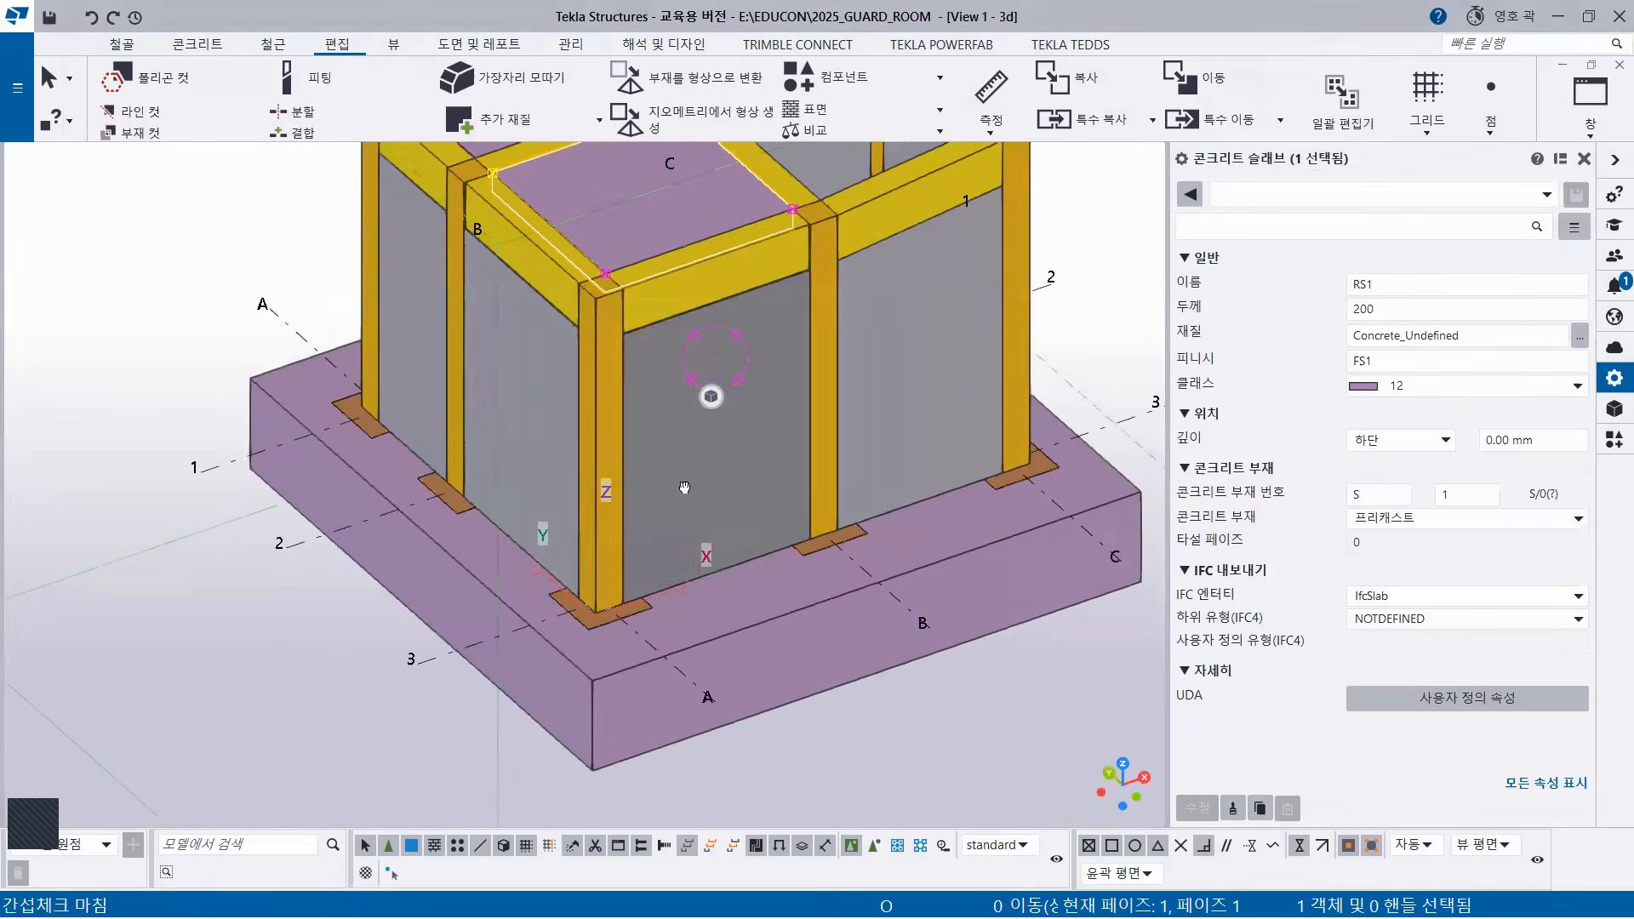
# Examine the G1 roof beams and their connections to the columns, ending in a low side view.
pyautogui.scroll(2, 681, 297)
pyautogui.click(681, 288)
pyautogui.keyDown('ctrl'); pyautogui.moveTo(681, 288); pyautogui.dragTo(871, 310, button='middle'); pyautogui.keyUp('ctrl')
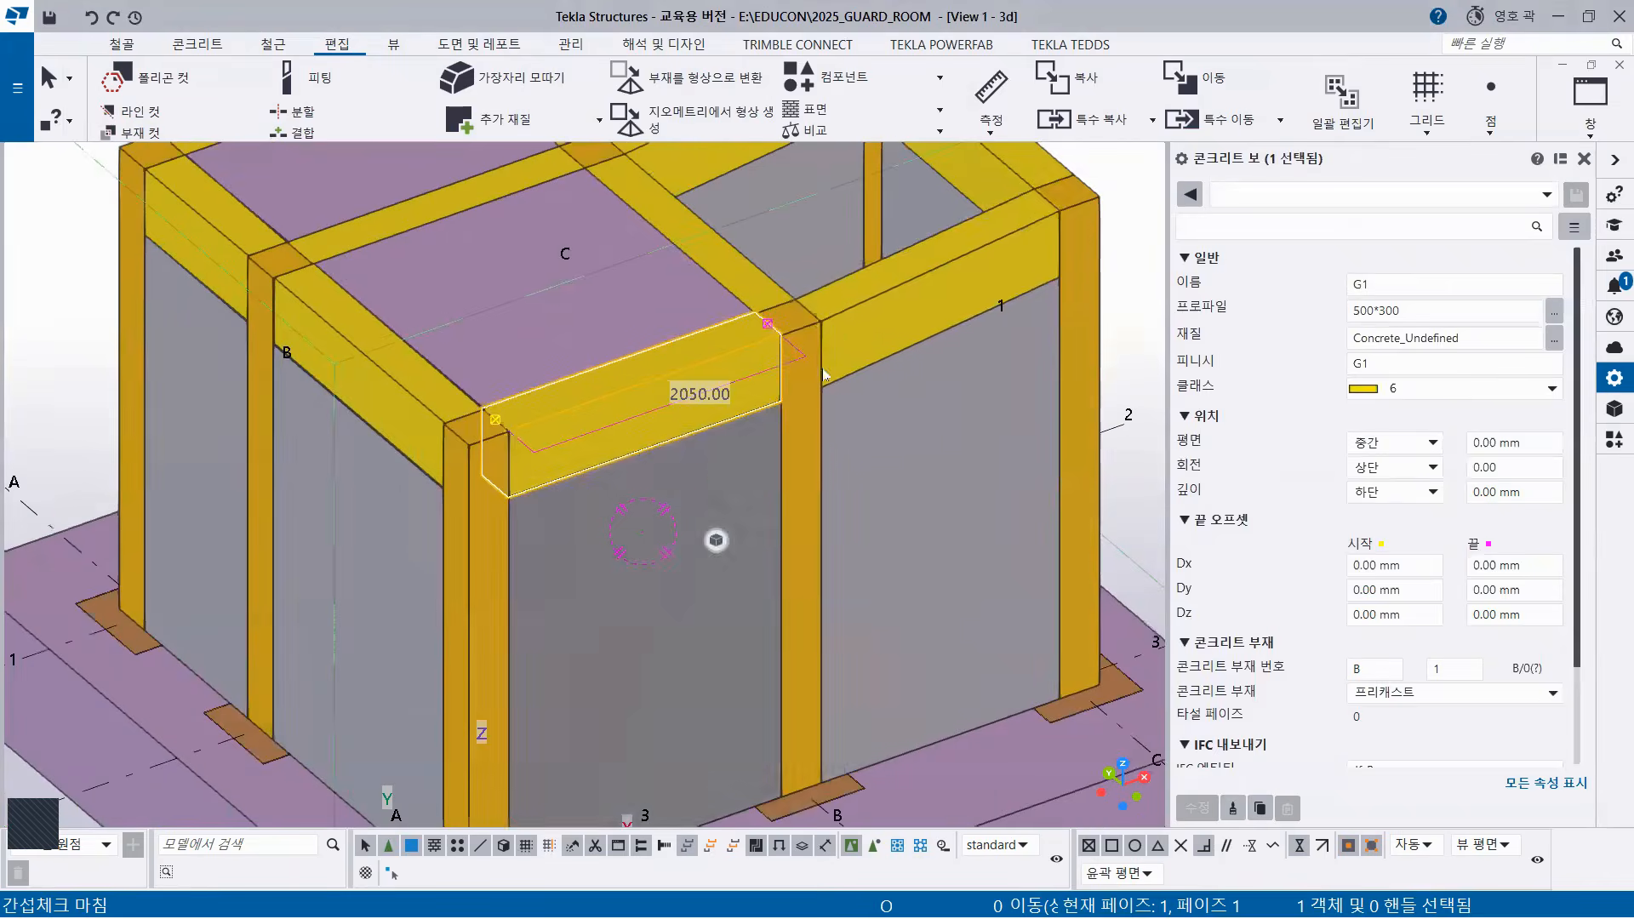
pyautogui.keyDown('ctrl'); pyautogui.moveTo(853, 395); pyautogui.dragTo(853, 304, button='middle'); pyautogui.keyUp('ctrl')
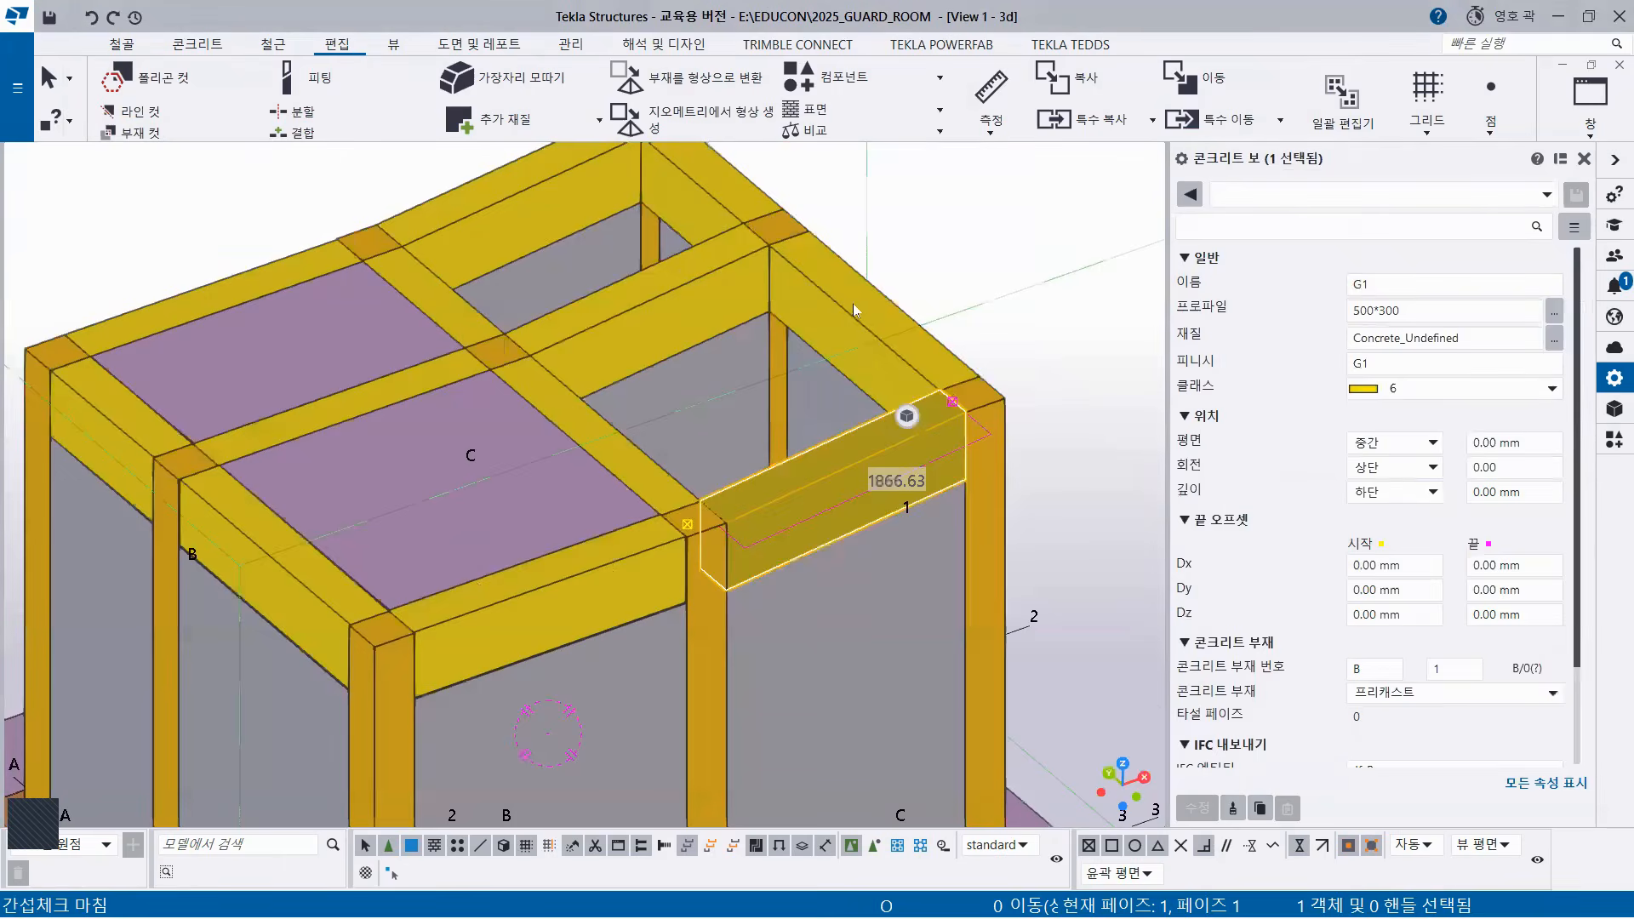
pyautogui.click(692, 291)
pyautogui.keyDown('ctrl'); pyautogui.moveTo(574, 311); pyautogui.dragTo(609, 298, button='middle'); pyautogui.keyUp('ctrl')
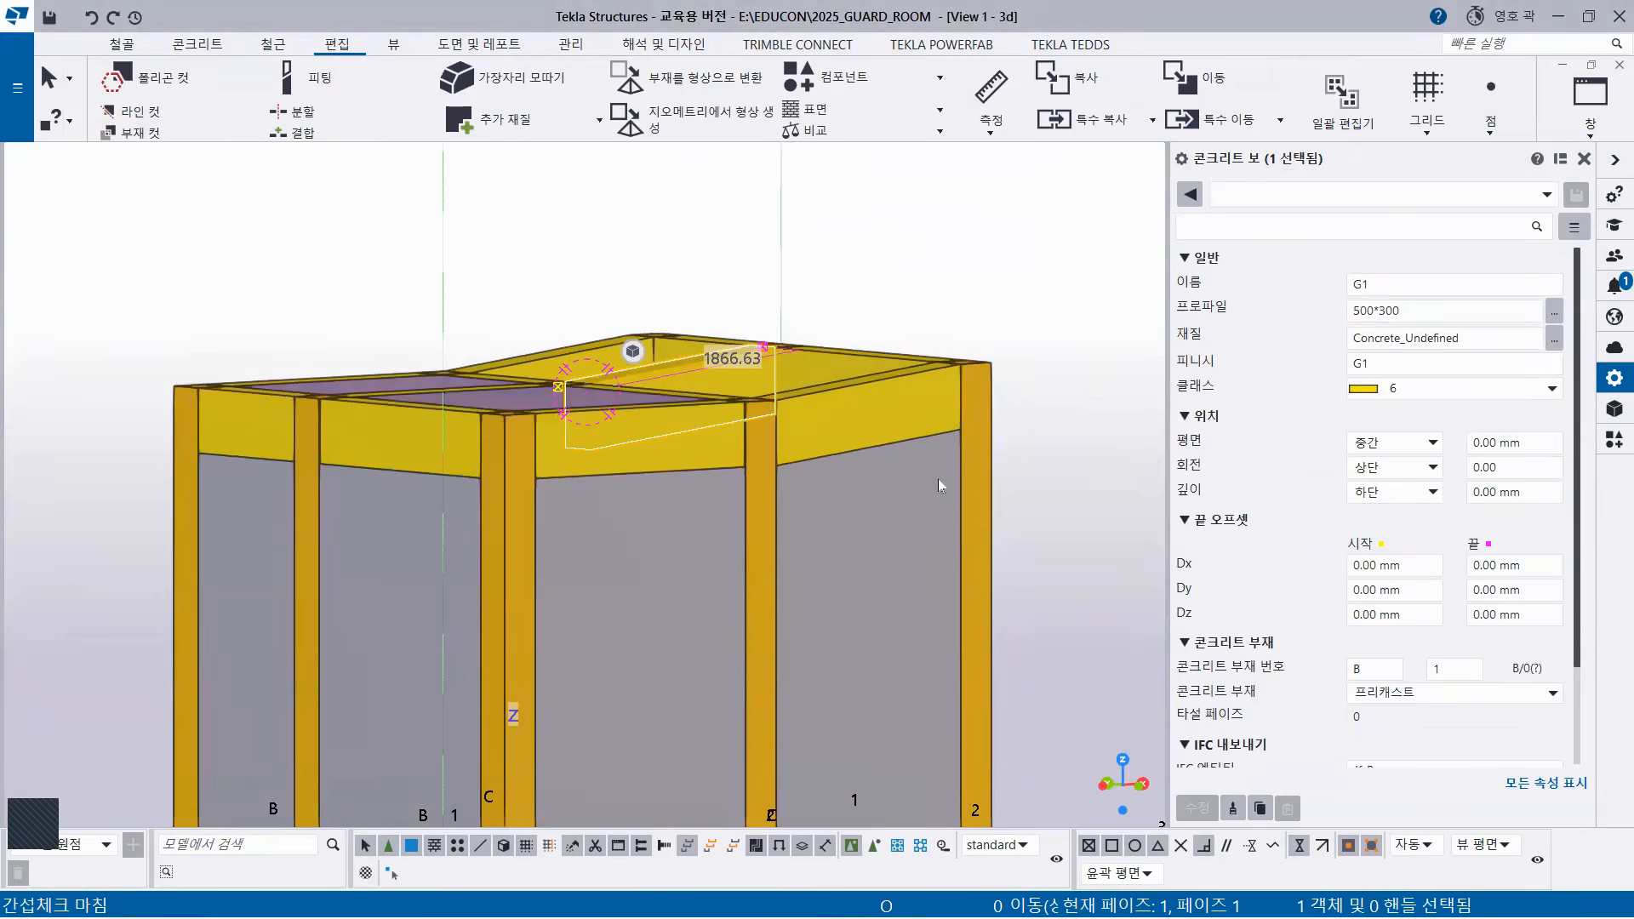
# Run a clash check on the roof beams, roof slabs, columns and walls of the upper structure.
pyautogui.moveTo(1024, 530); pyautogui.dragTo(131, 217)
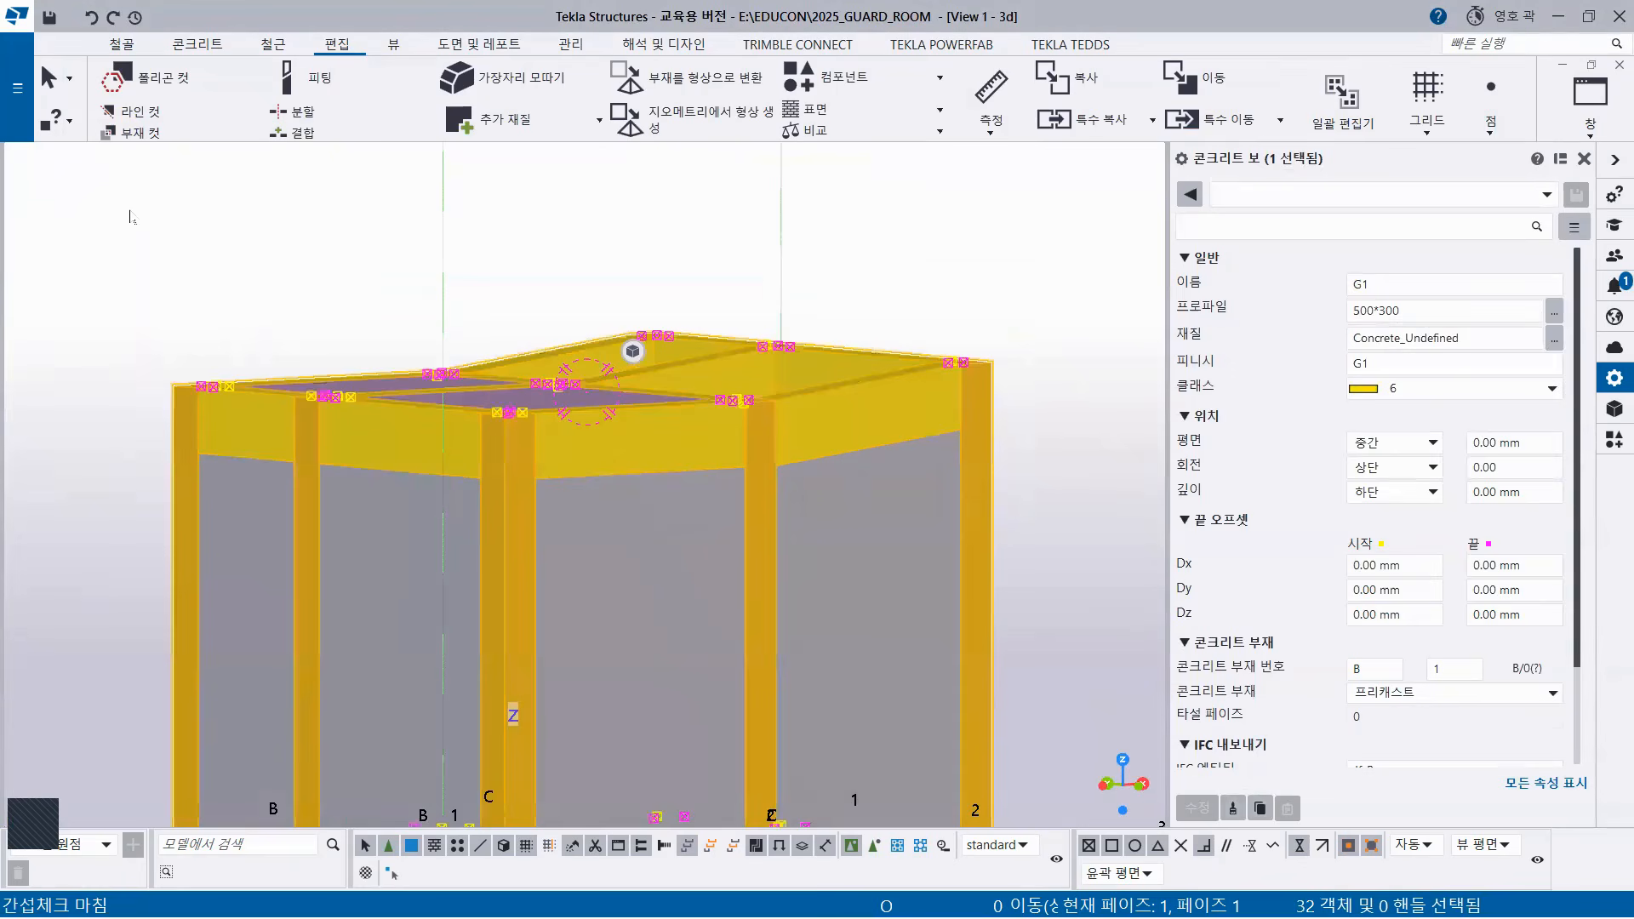
pyautogui.rightClick(626, 198)
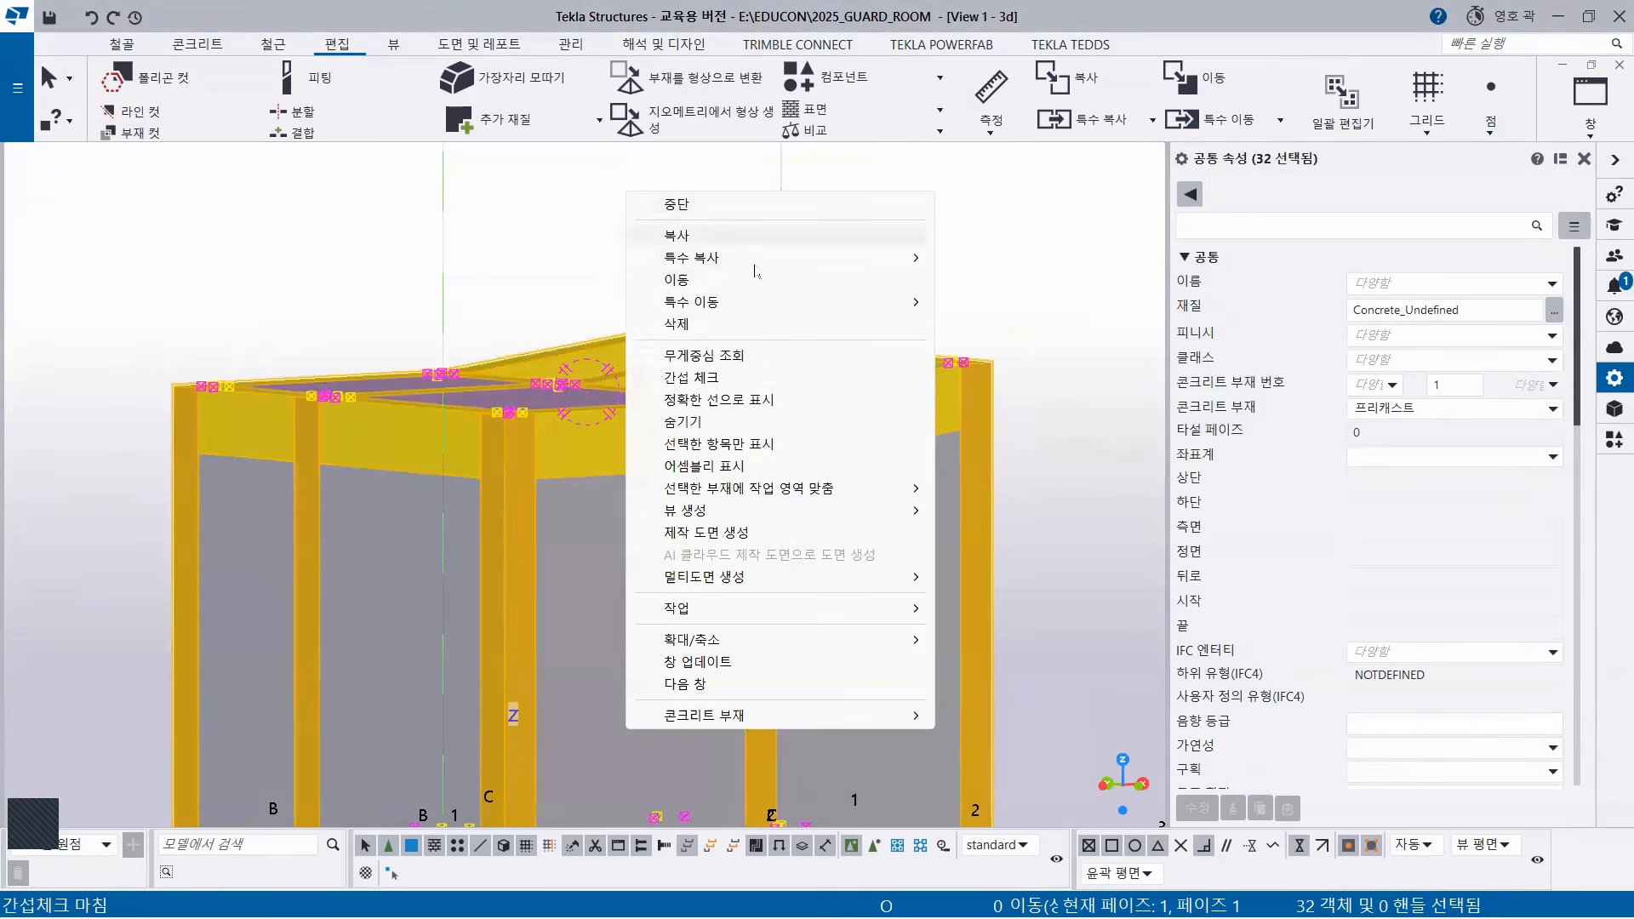
pyautogui.click(735, 375)
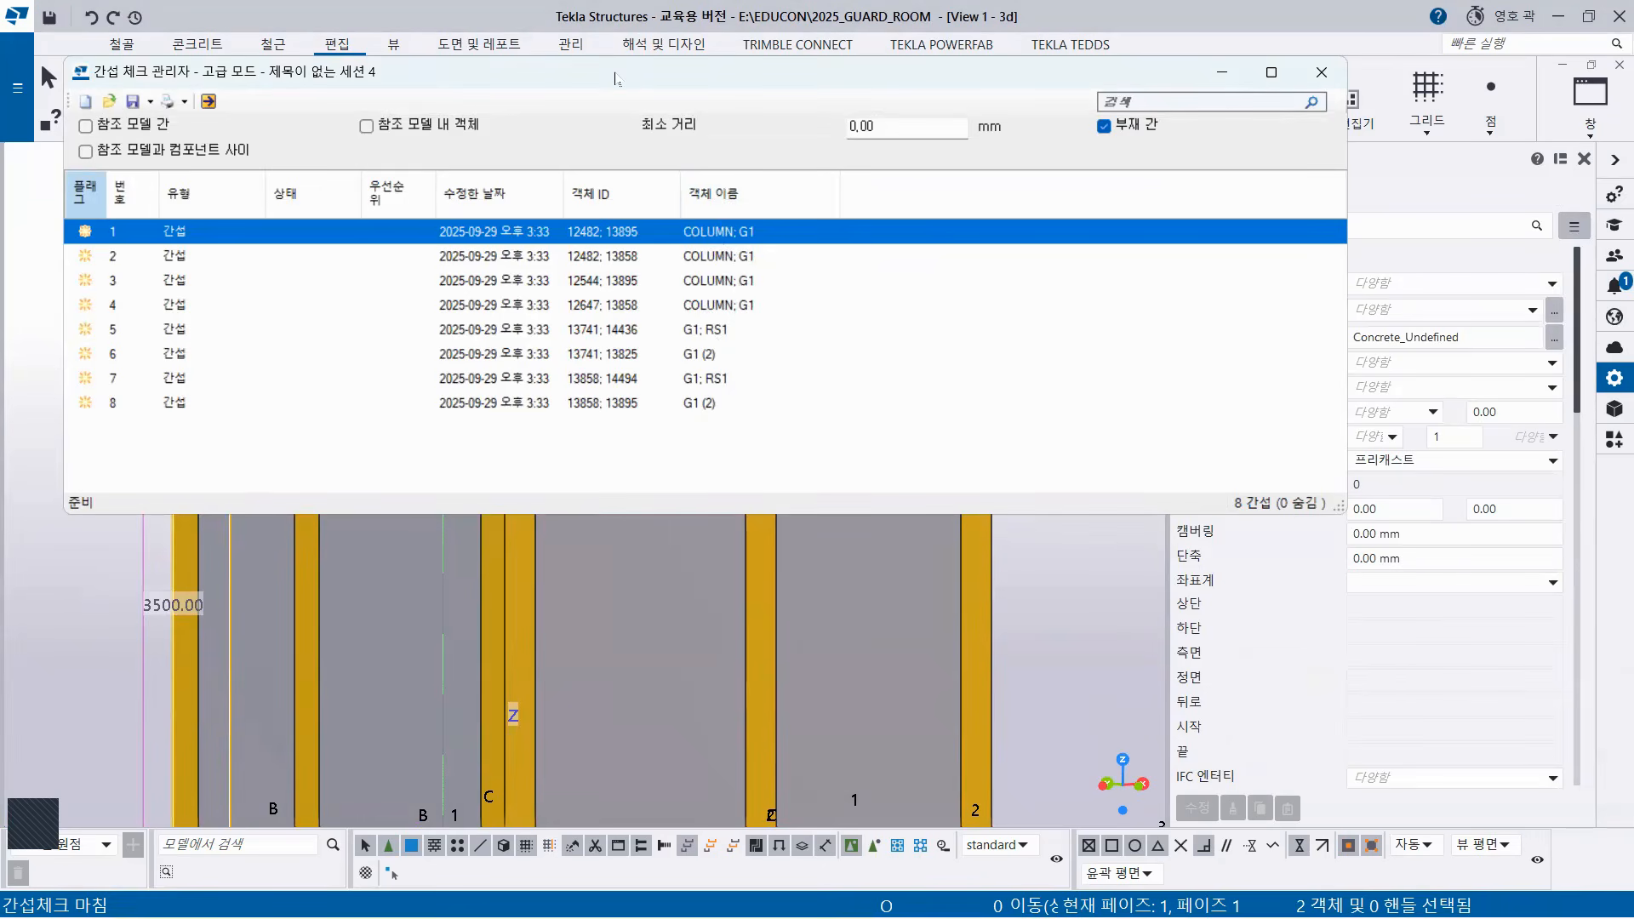
# Review clash entries 6, 7, 8 and 4 in the clash check manager to identify the conflicting members.
pyautogui.moveTo(615, 79); pyautogui.dragTo(743, 31)
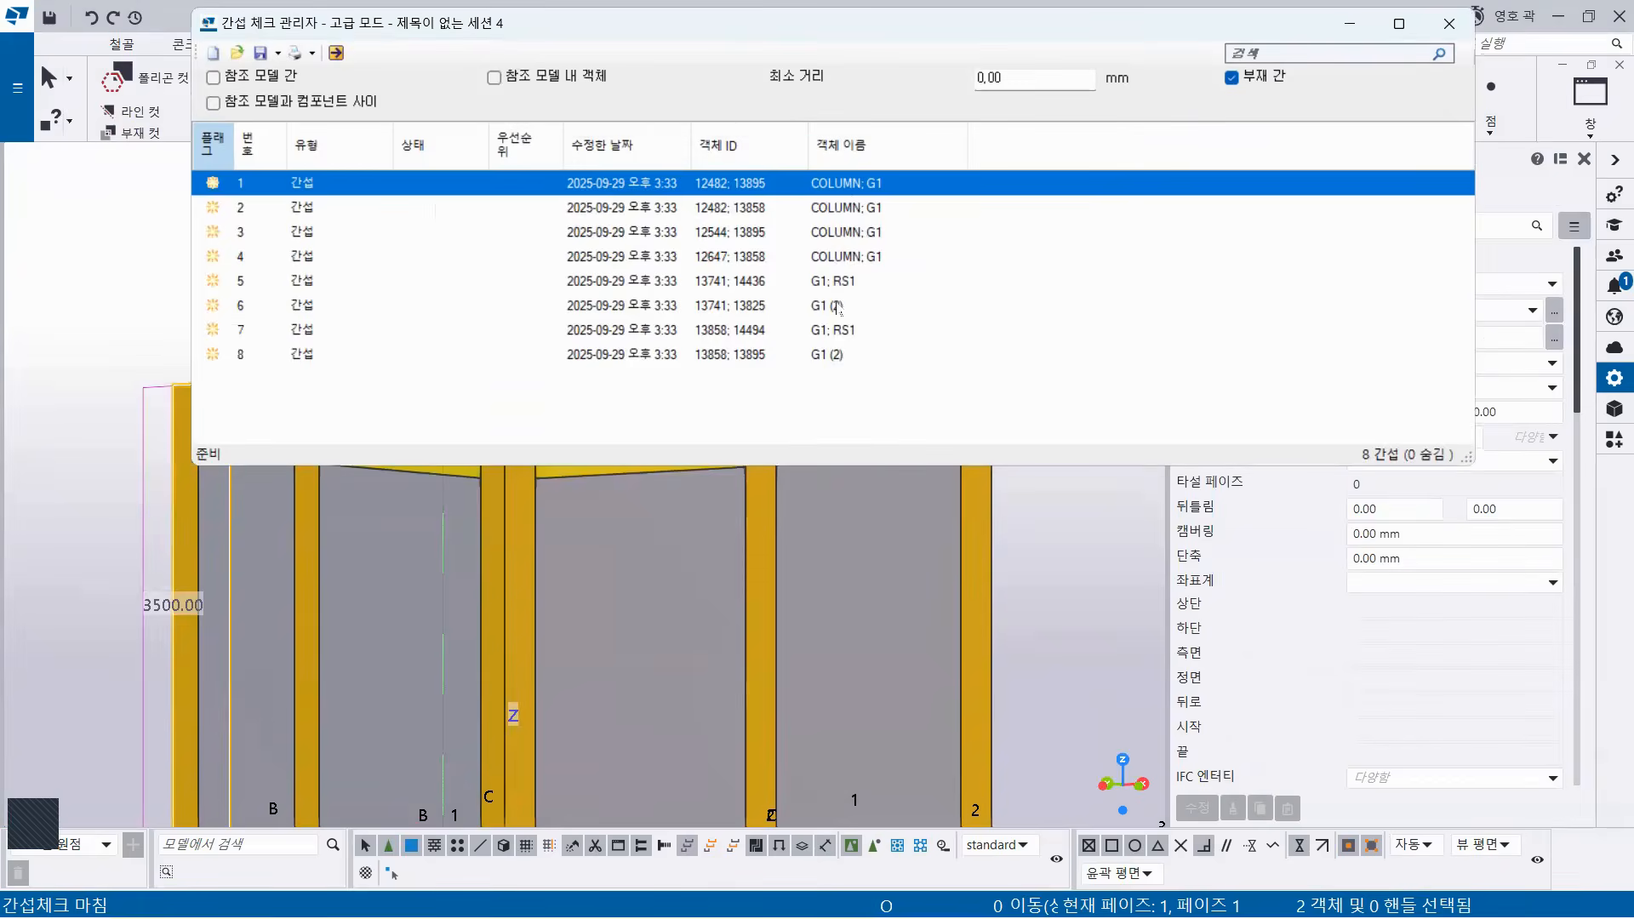
pyautogui.click(839, 308)
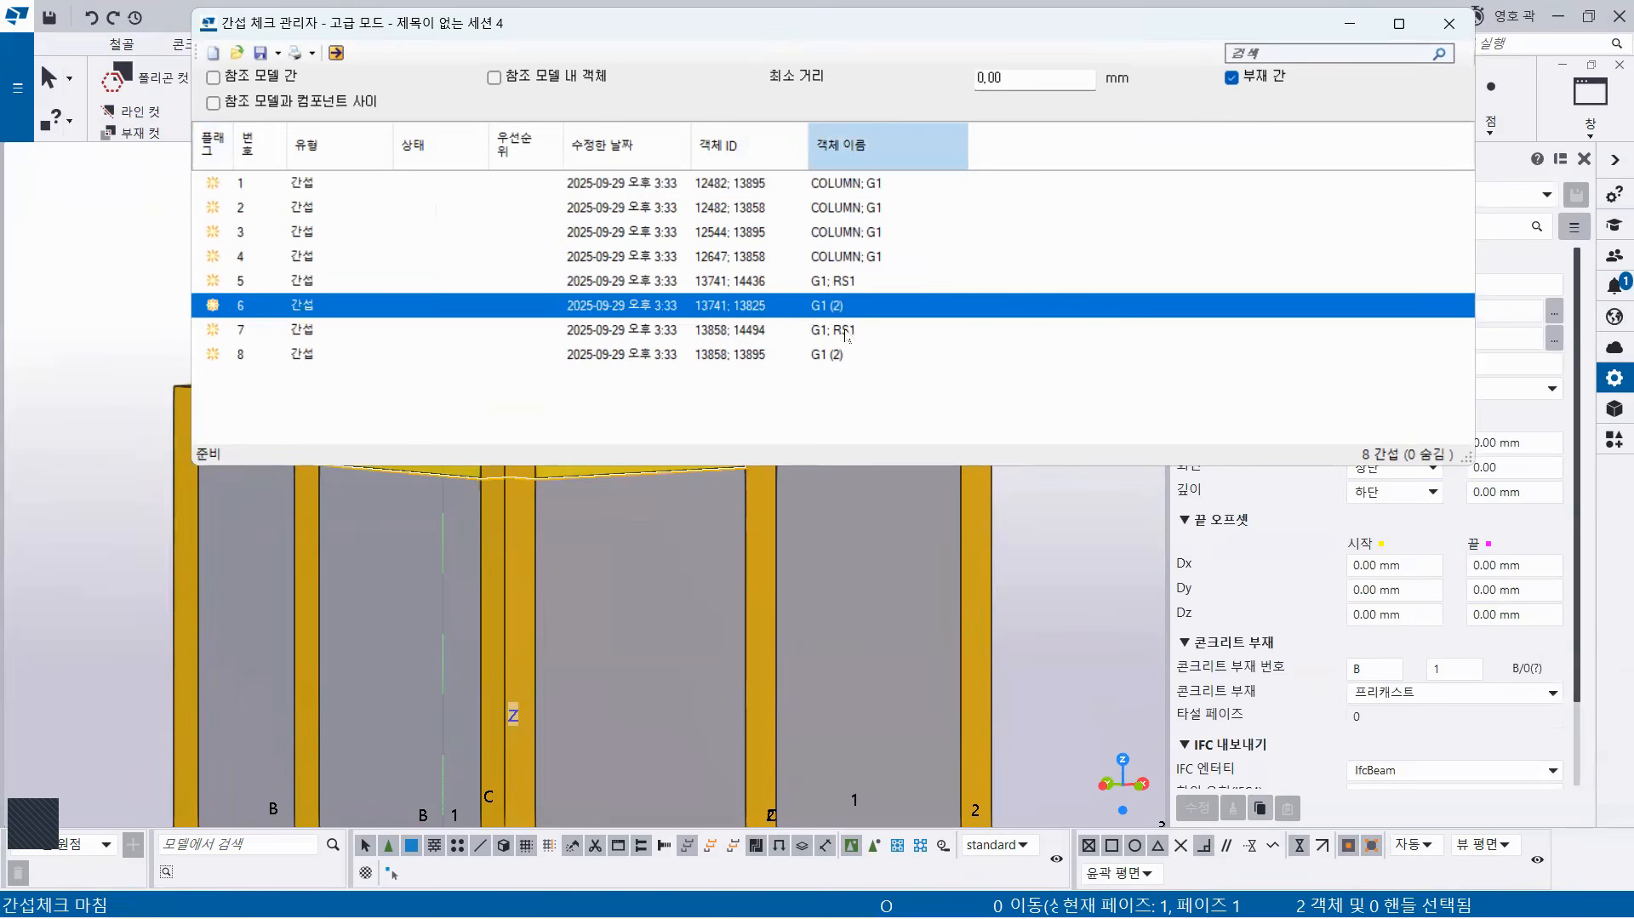
pyautogui.click(847, 331)
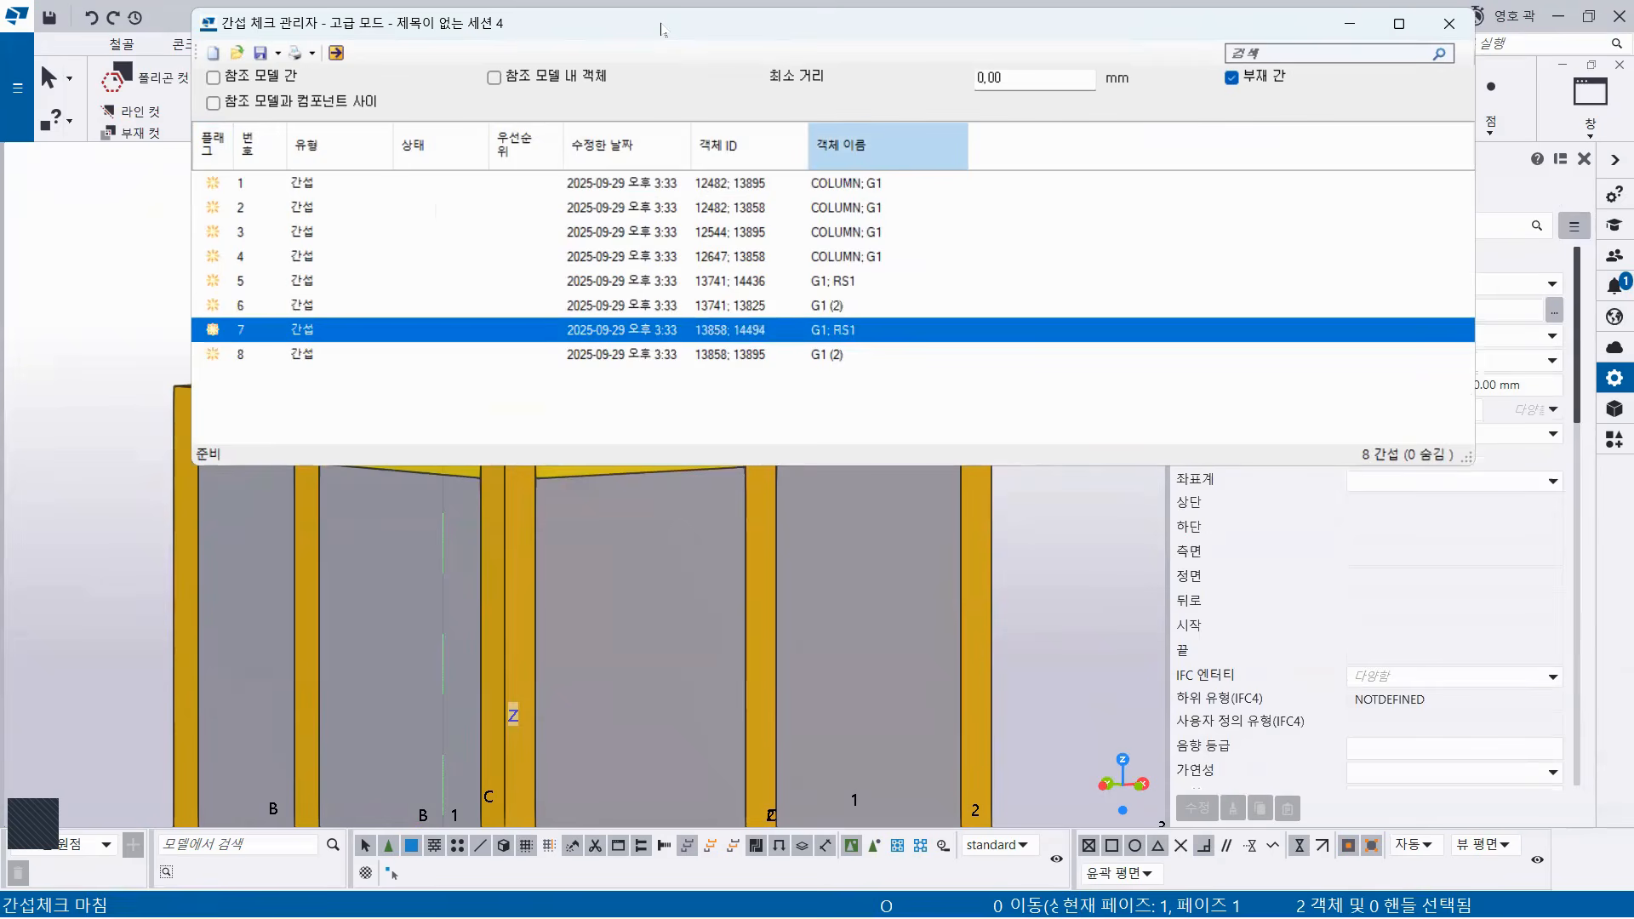
pyautogui.moveTo(660, 30); pyautogui.dragTo(665, 204)
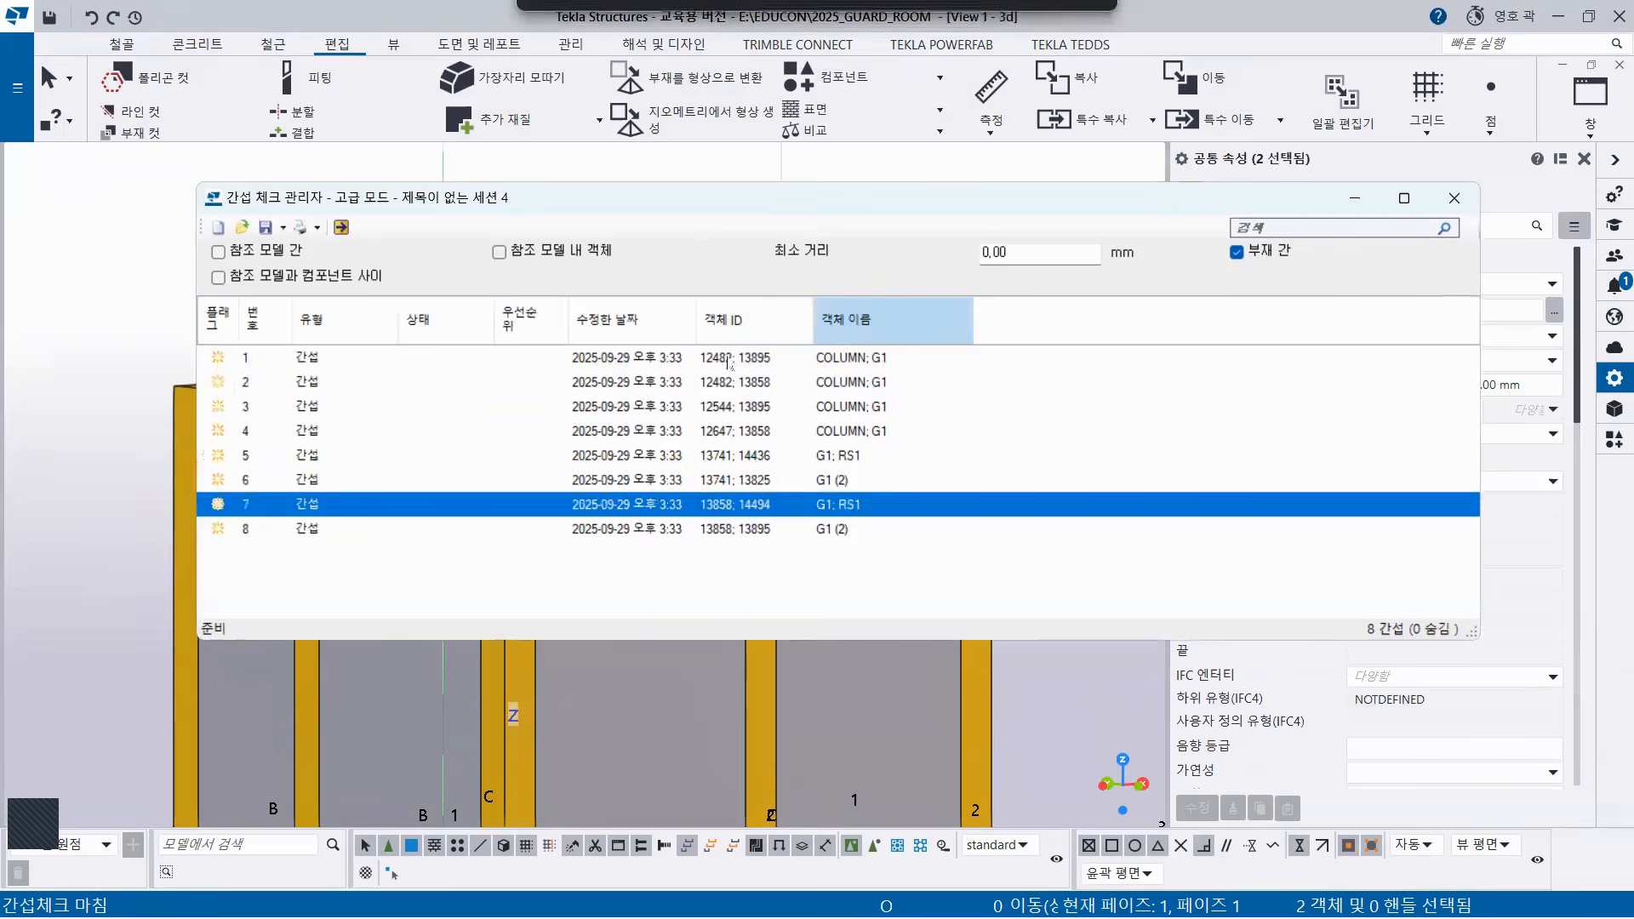
pyautogui.click(840, 529)
pyautogui.click(832, 430)
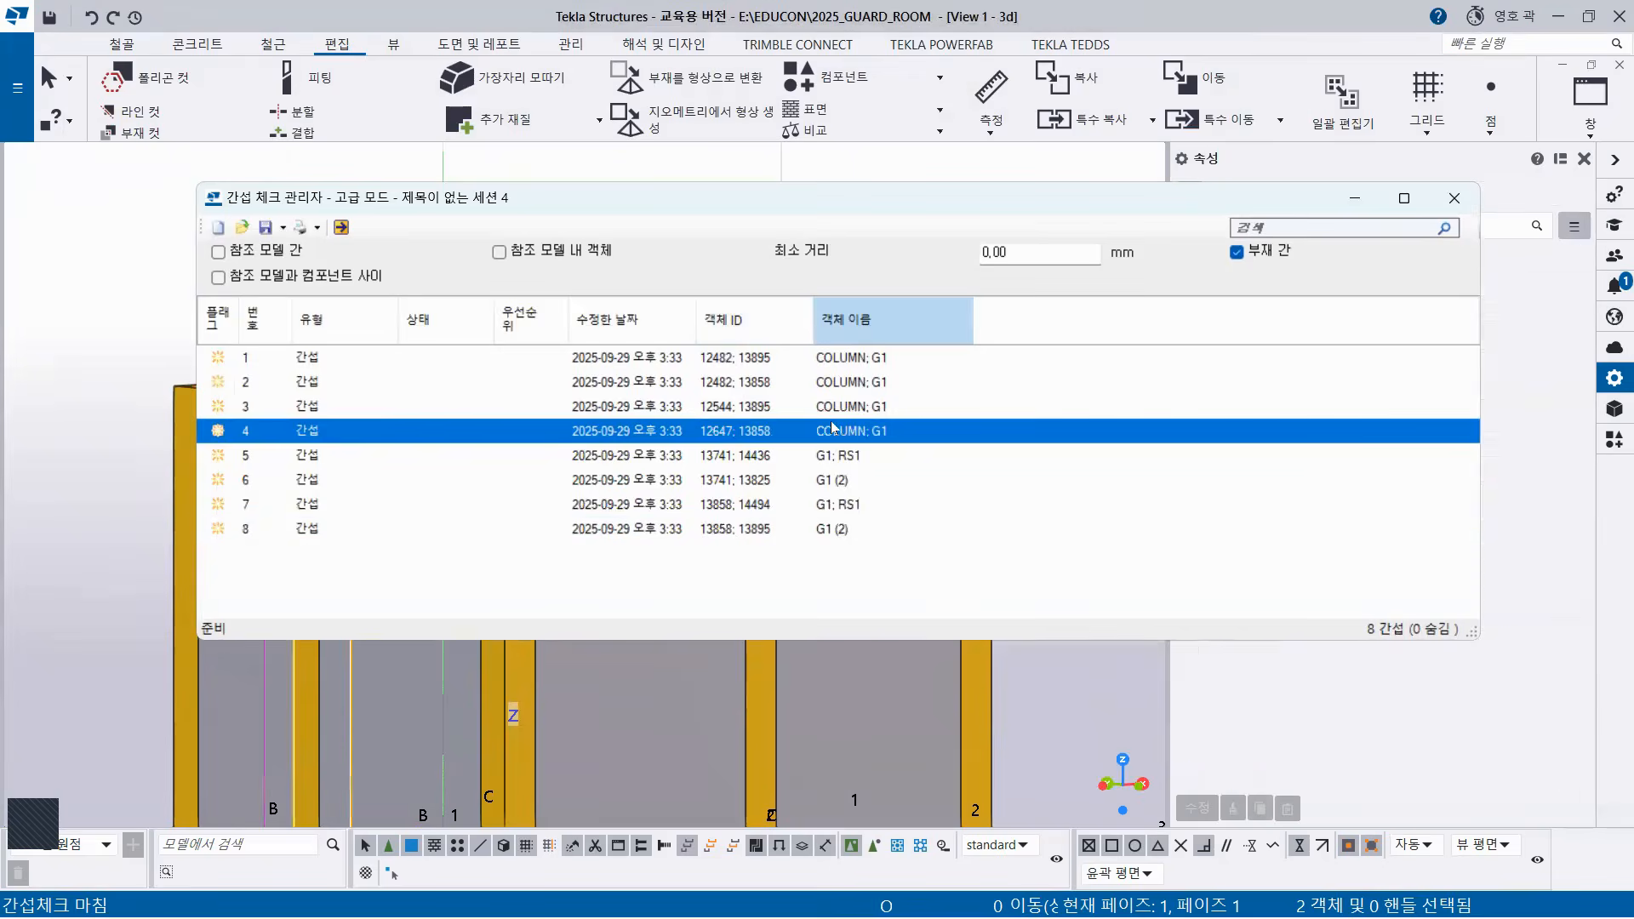
# Close the clash check manager and examine the joint between the grid A-2 column and the adjoining G1 roof beams in the 3D view.
pyautogui.click(1455, 197)
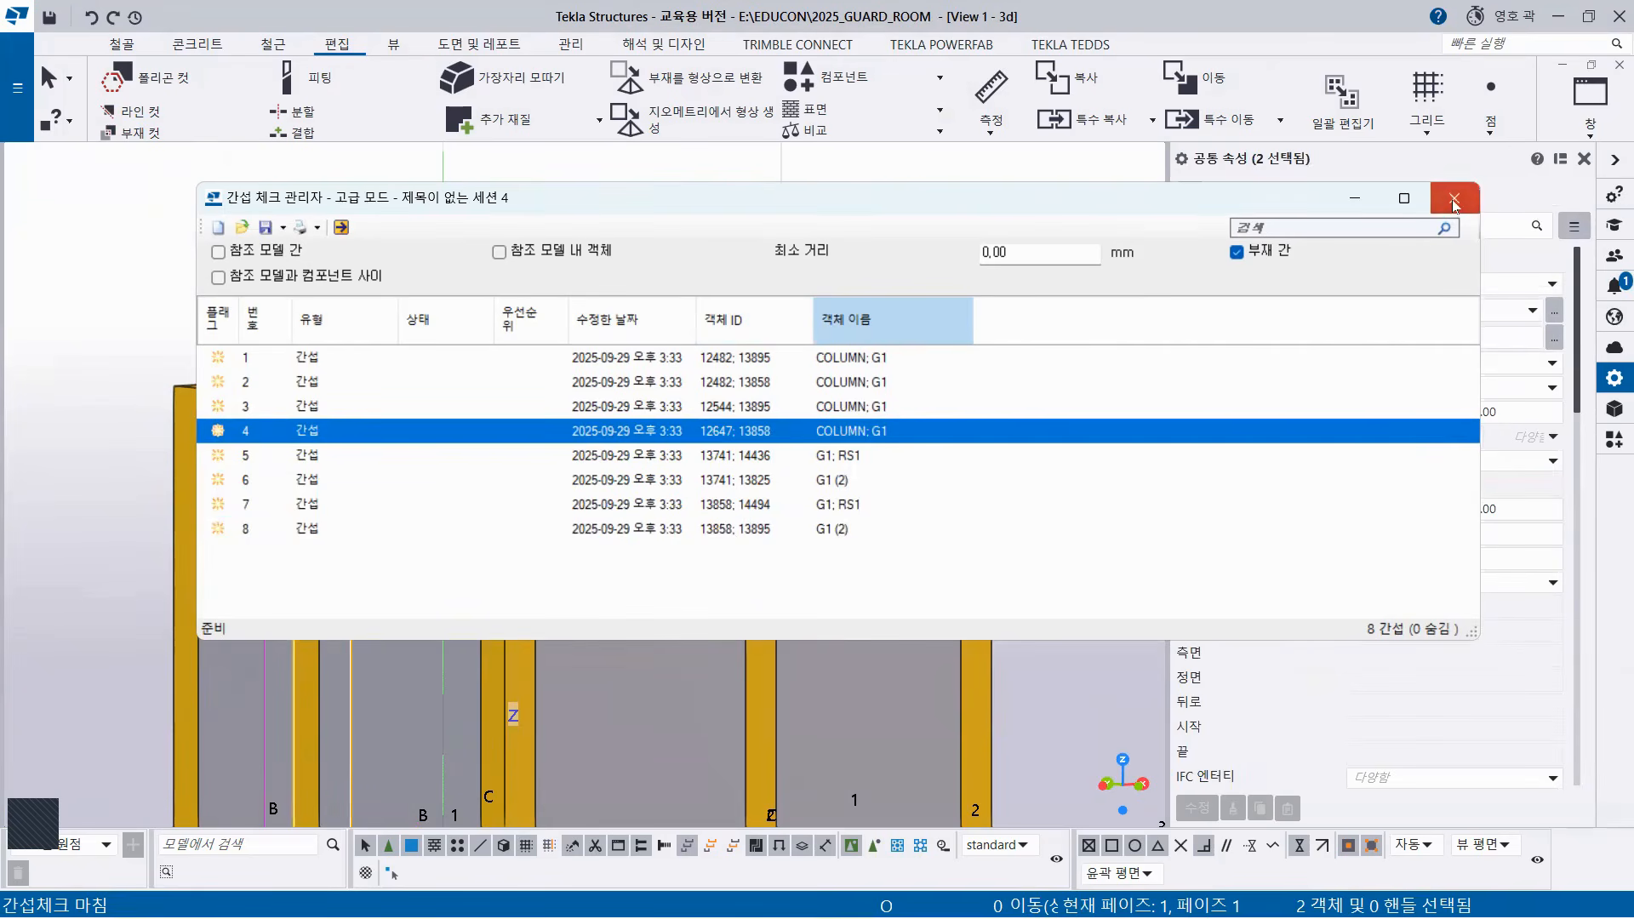
pyautogui.click(901, 546)
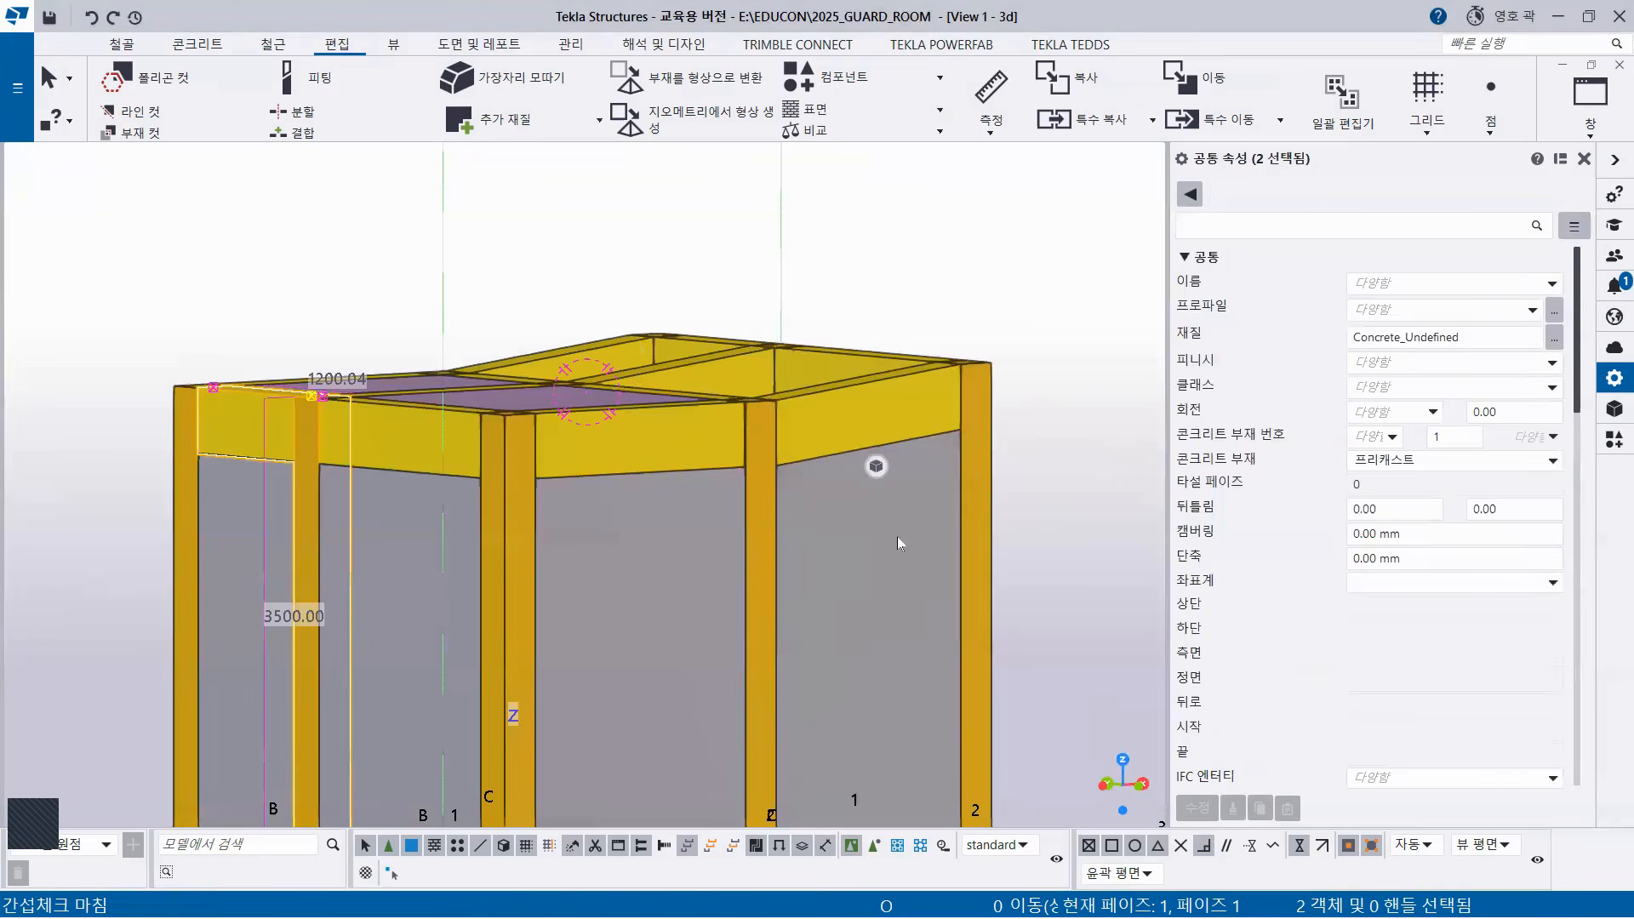
pyautogui.scroll(-1, 688, 535)
pyautogui.keyDown('ctrl'); pyautogui.moveTo(681, 535); pyautogui.dragTo(754, 682, button='middle'); pyautogui.keyUp('ctrl')
pyautogui.scroll(5, 677, 453)
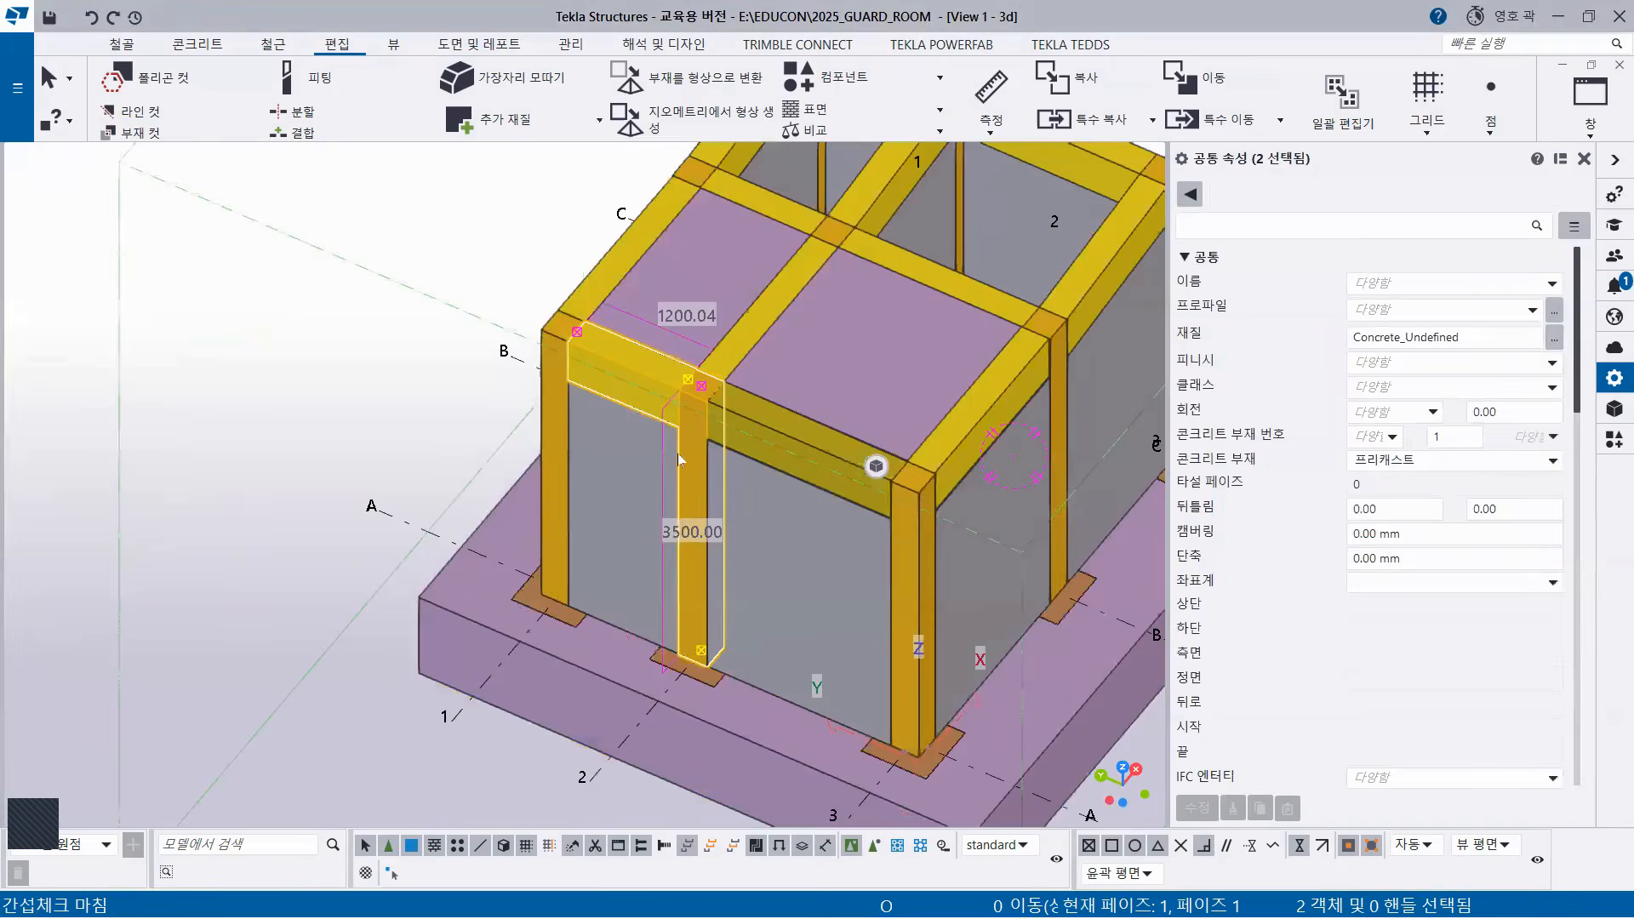
pyautogui.scroll(4, 794, 392)
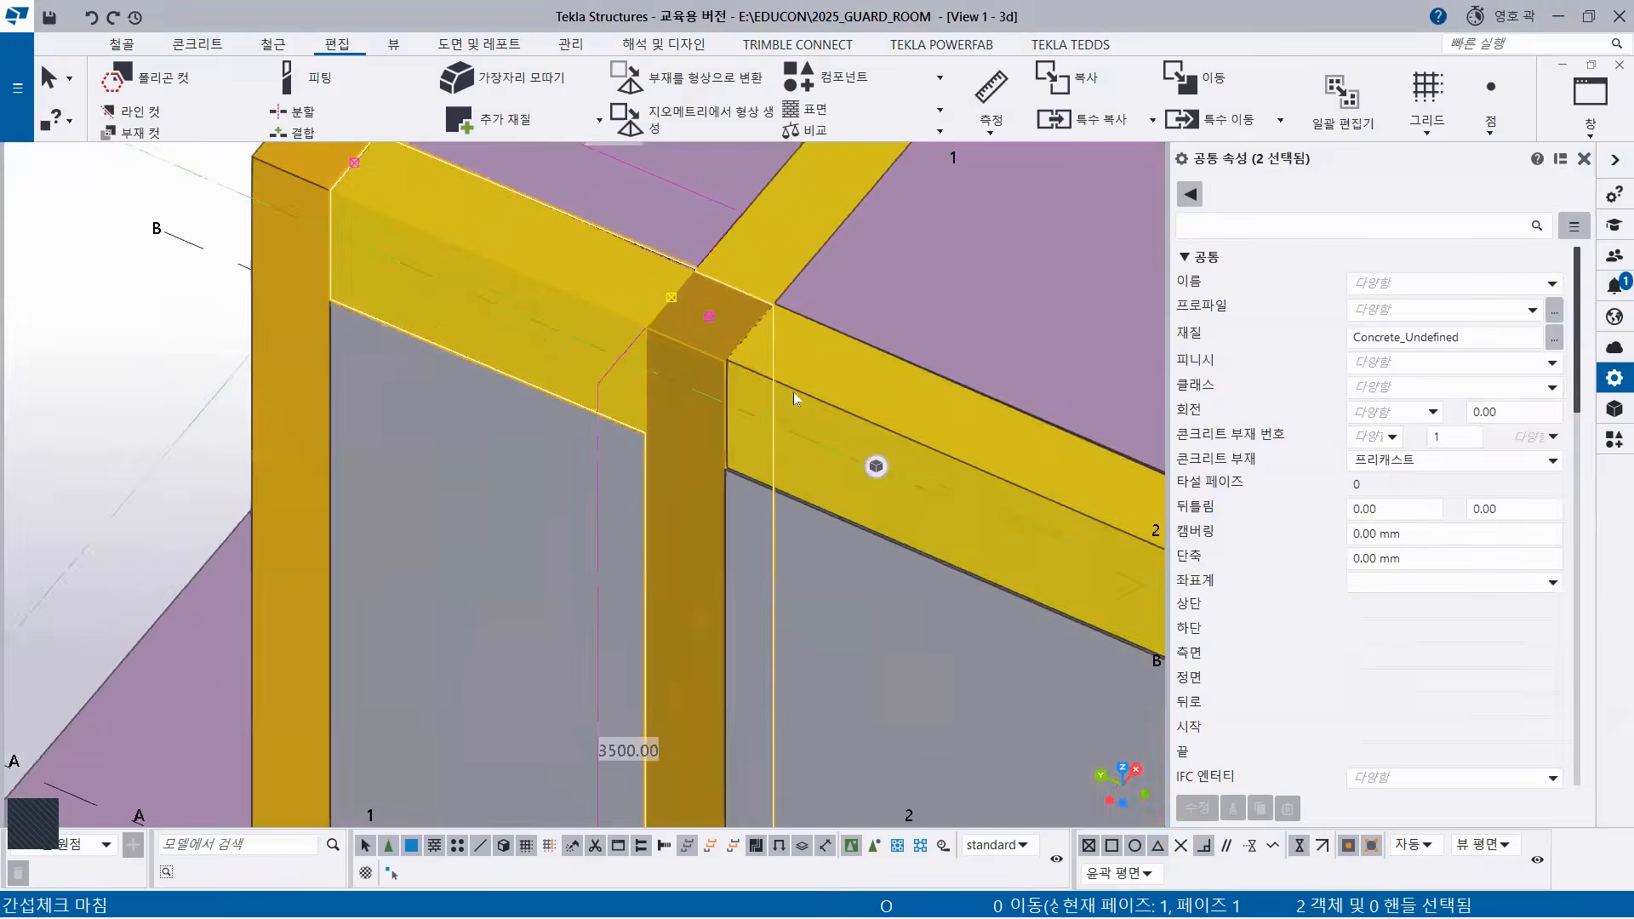
pyautogui.scroll(3, 671, 420)
pyautogui.click(545, 355)
pyautogui.scroll(-1, 555, 361)
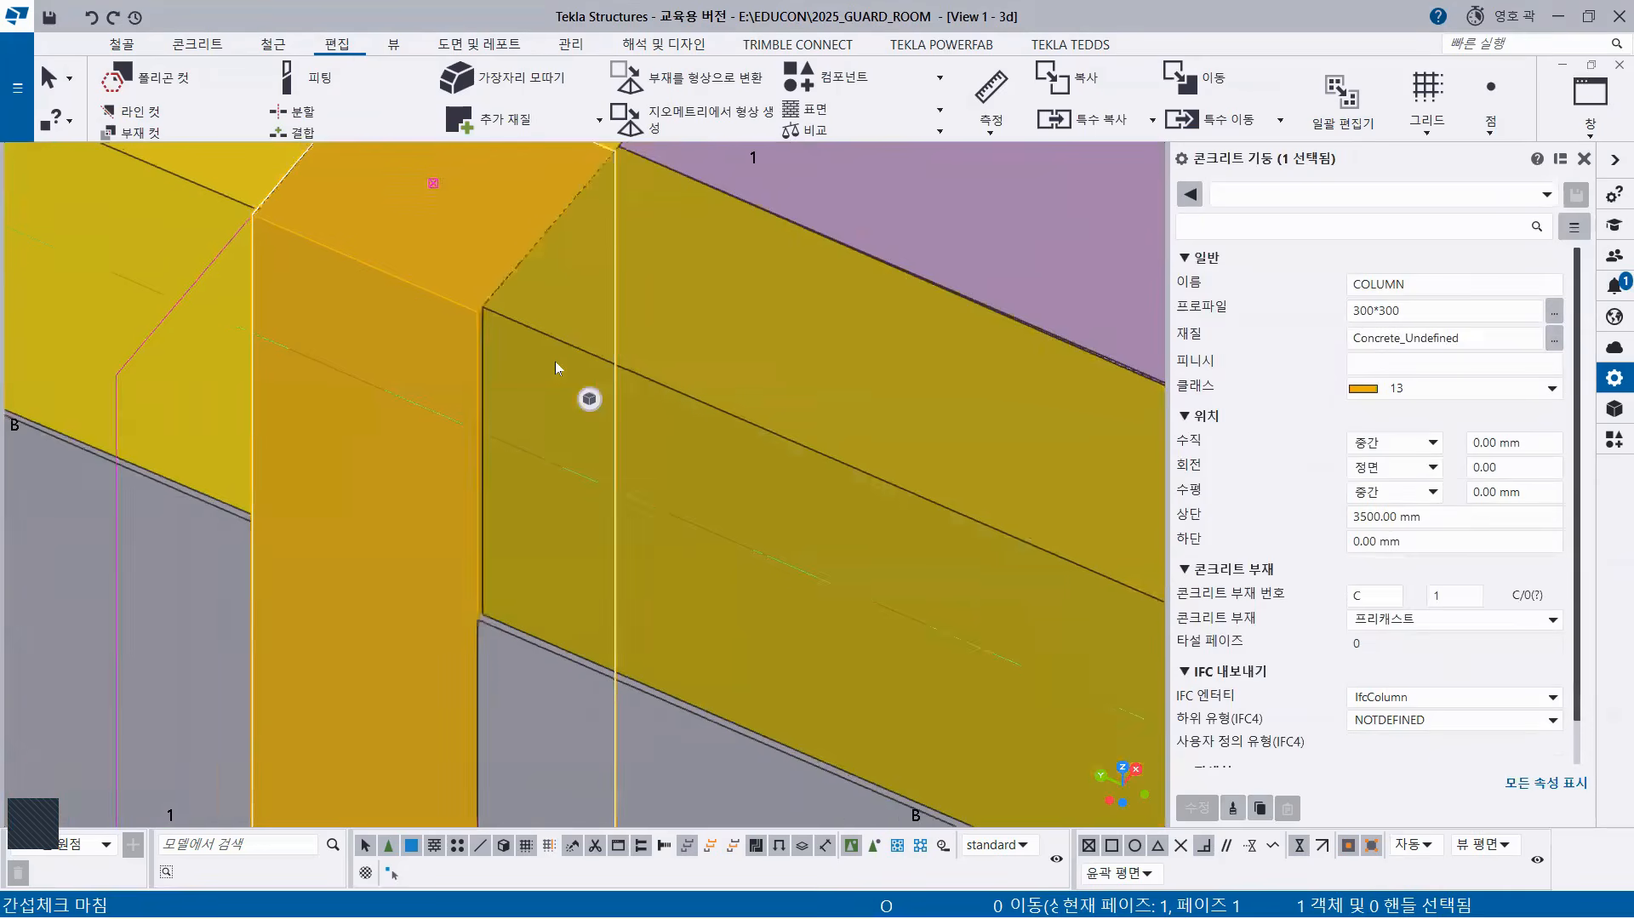
pyautogui.scroll(-2, 634, 354)
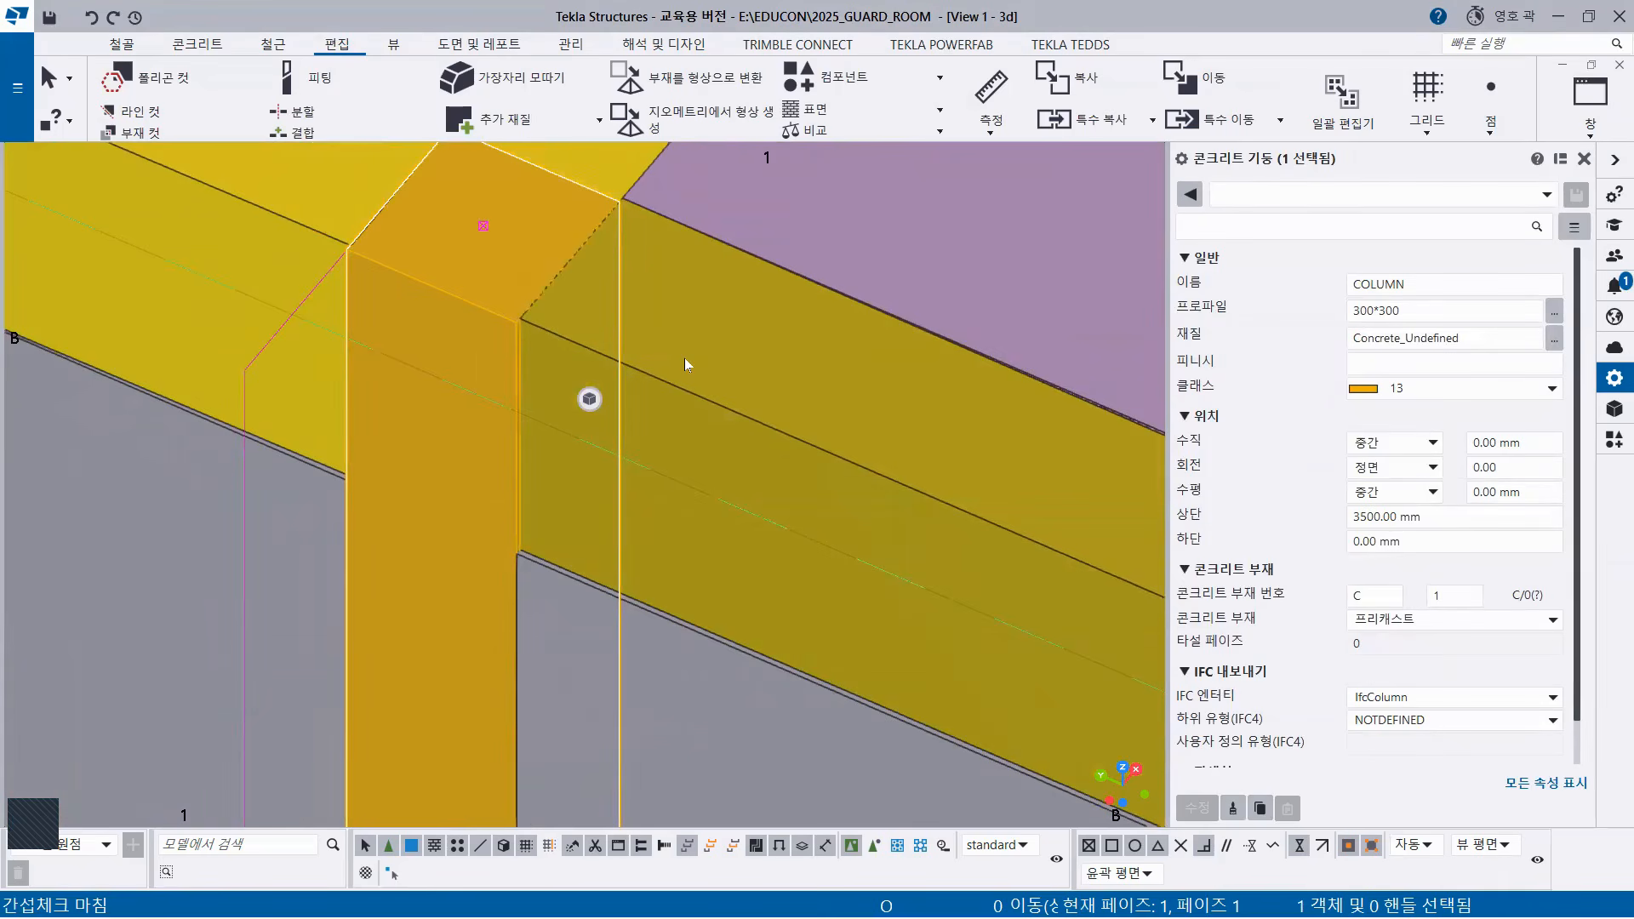
pyautogui.scroll(-4, 684, 358)
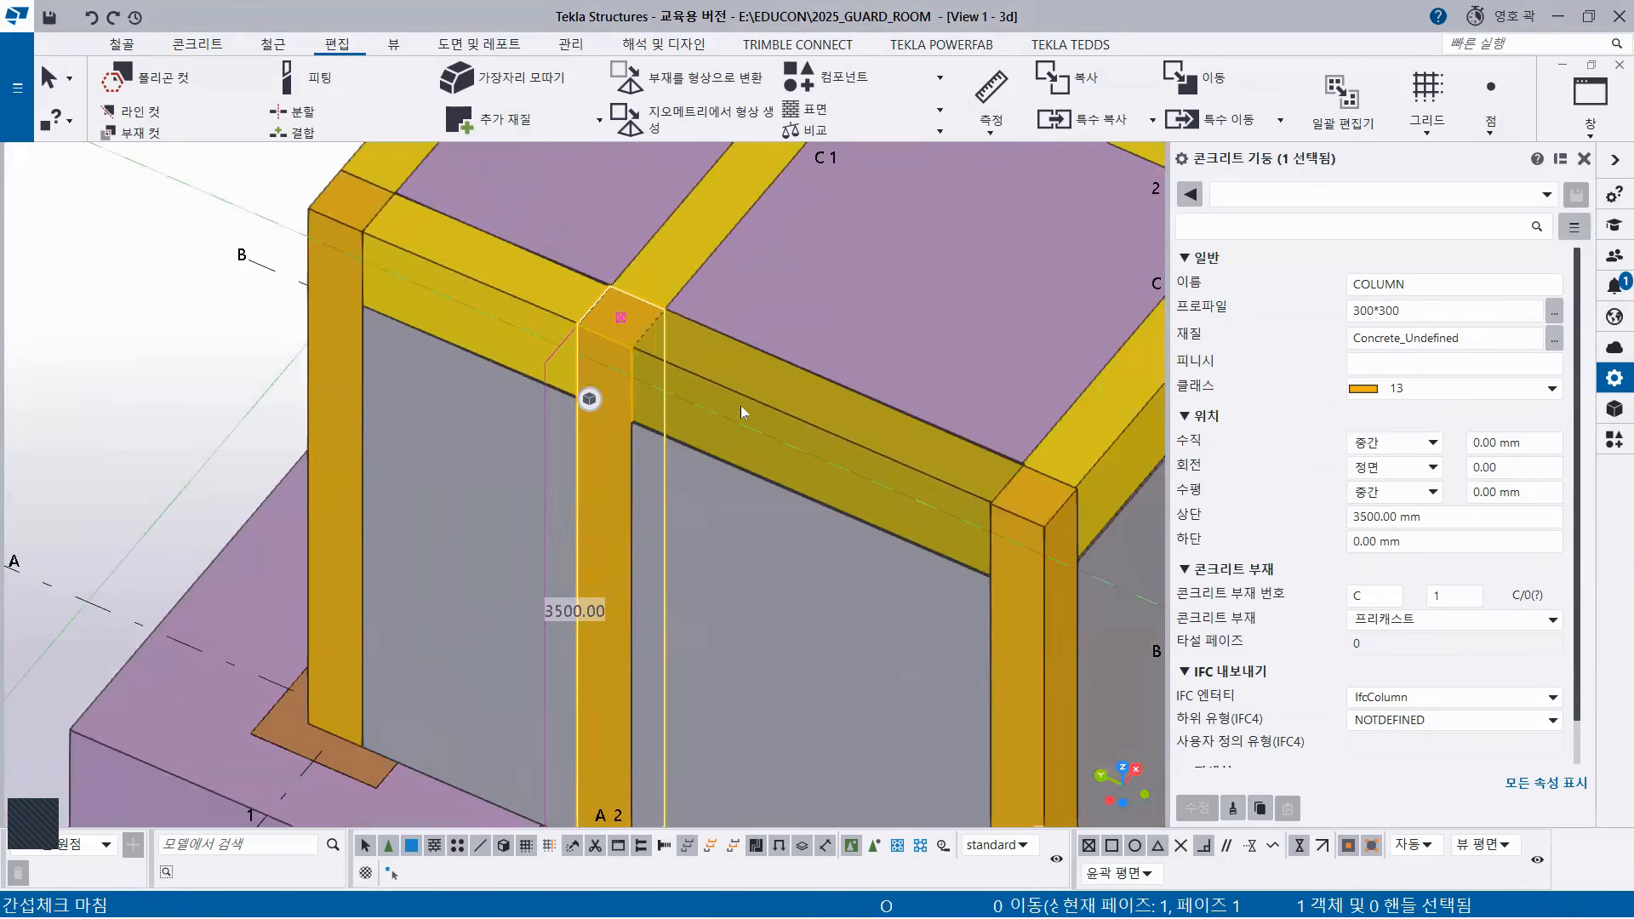
pyautogui.scroll(-3, 741, 405)
pyautogui.moveTo(896, 553); pyautogui.dragTo(672, 532, button='middle')
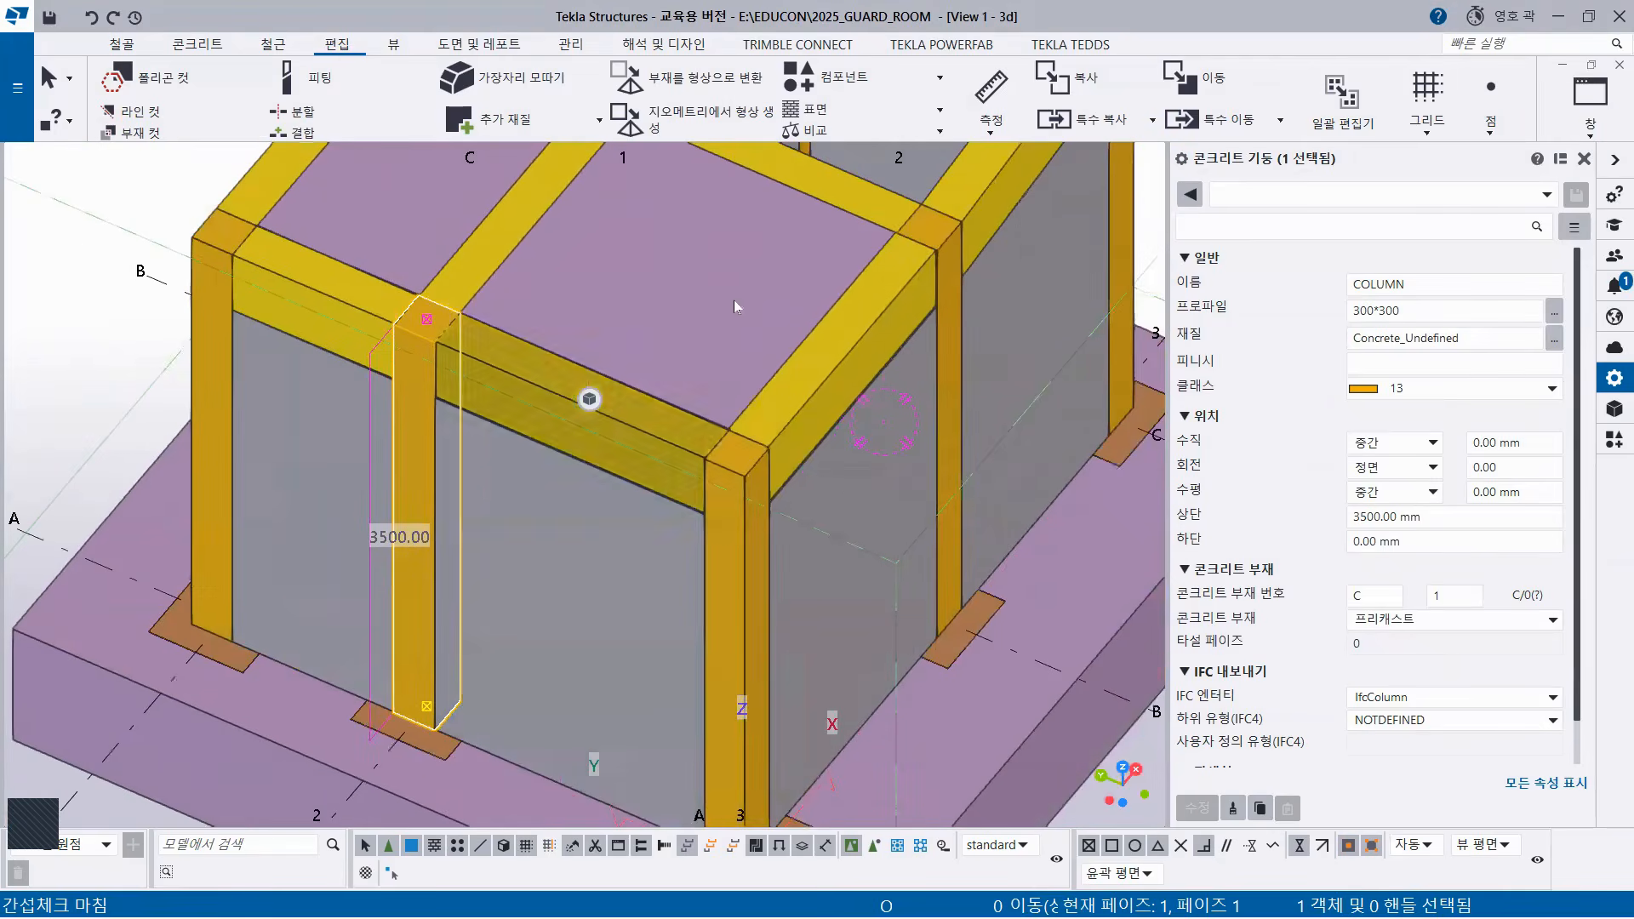
pyautogui.keyDown('ctrl'); pyautogui.moveTo(746, 446); pyautogui.dragTo(797, 558, button='middle'); pyautogui.keyUp('ctrl')
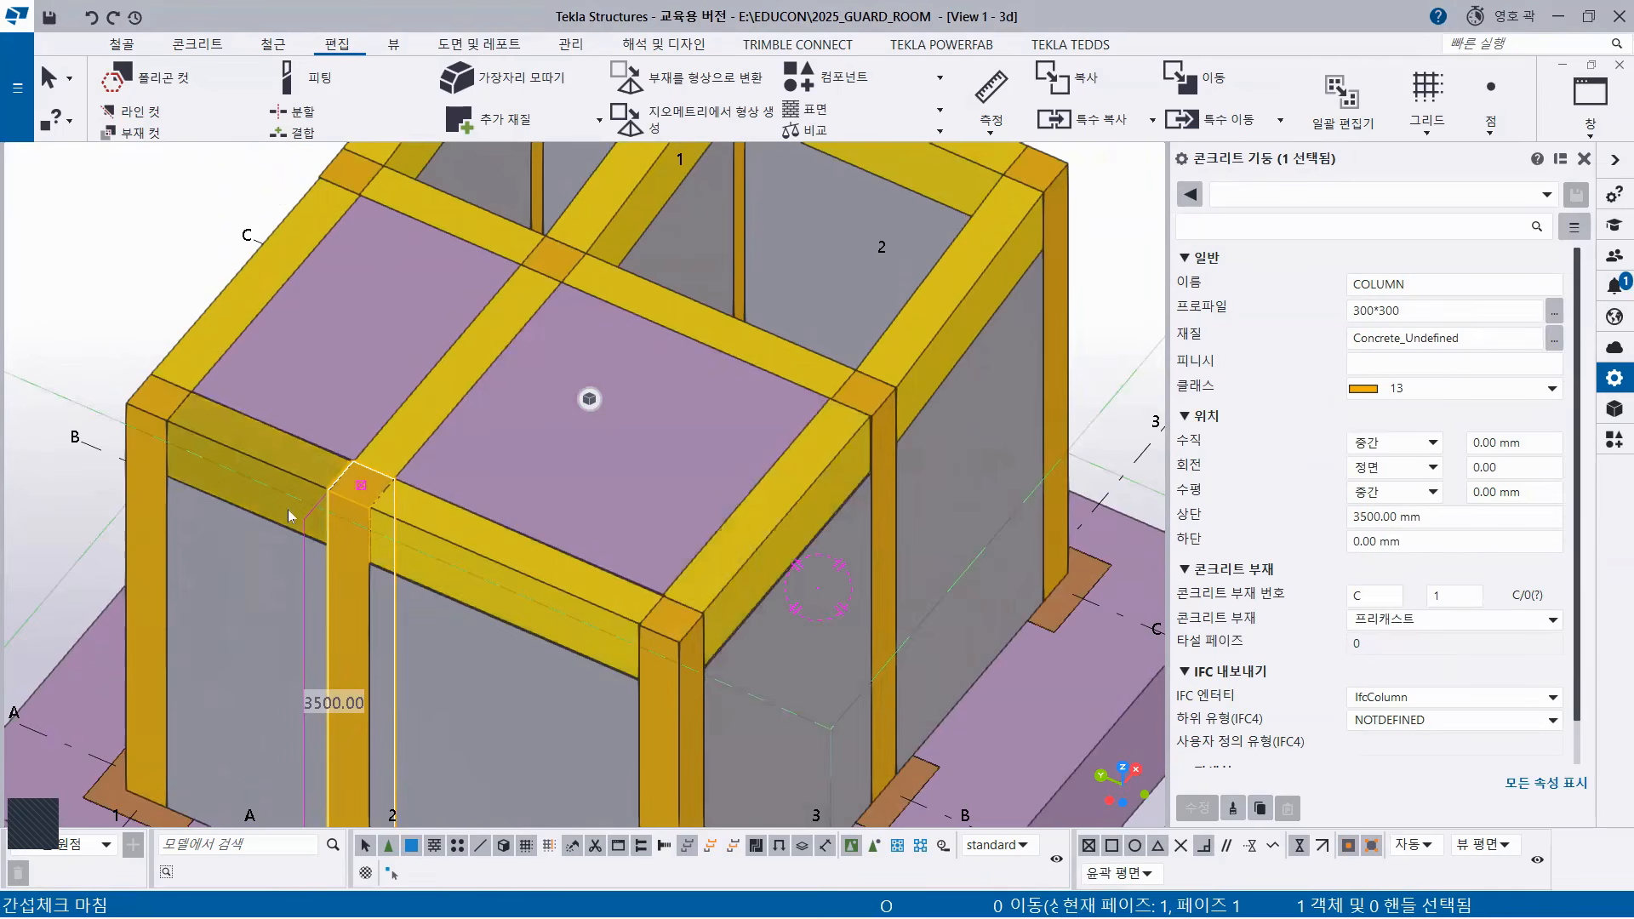
pyautogui.scroll(2, 213, 443)
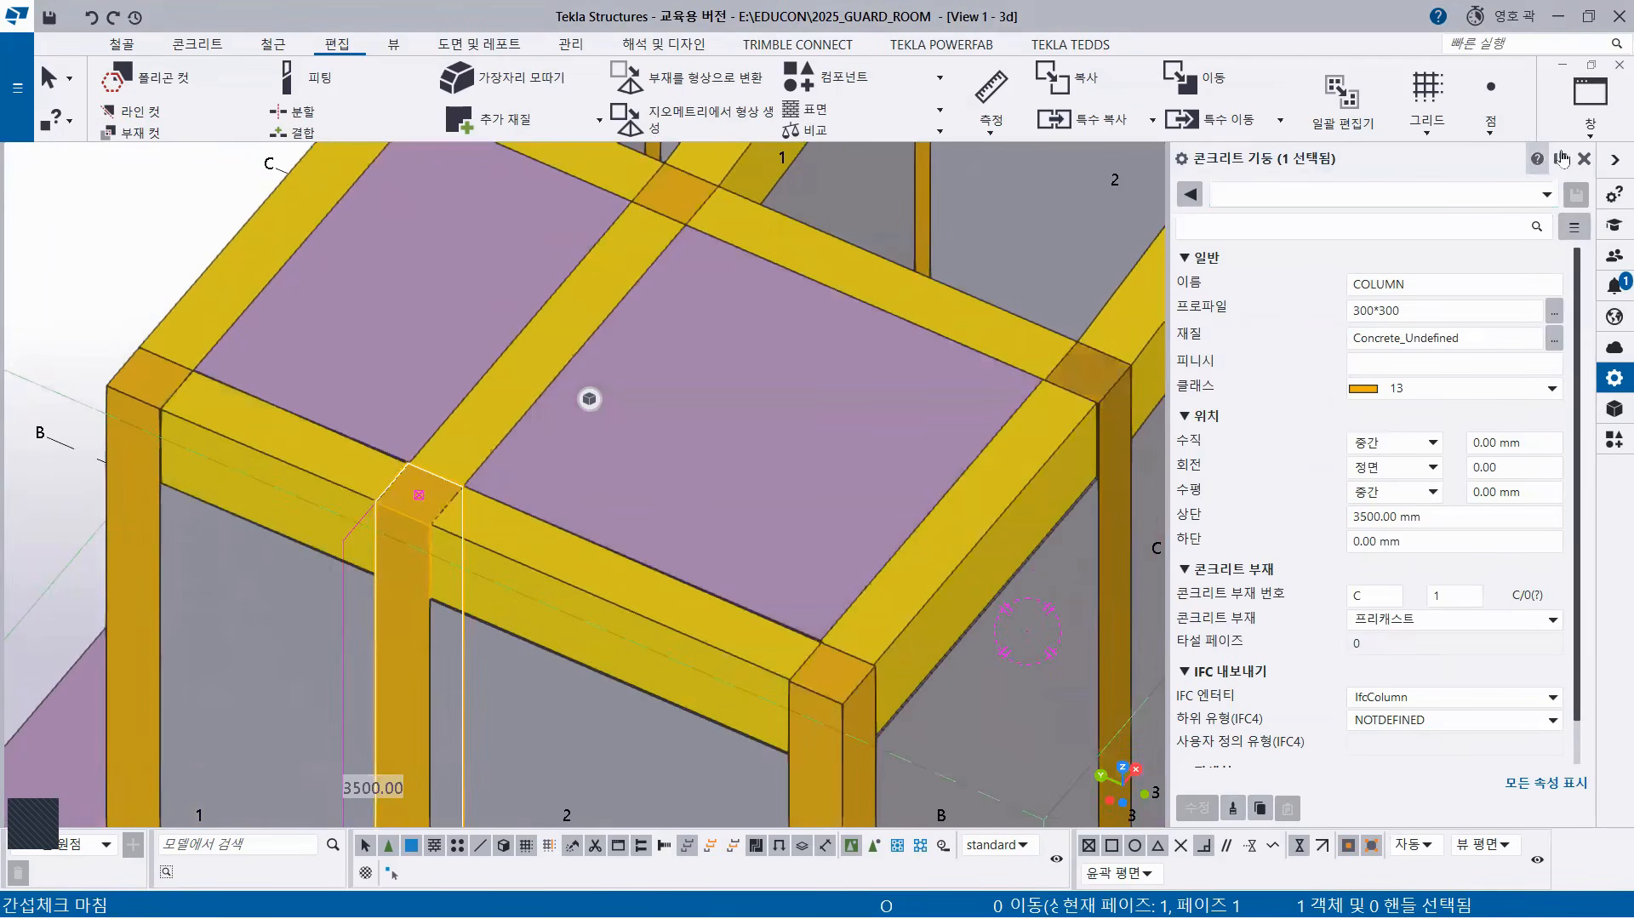
# Open the +3500 plan view from the view list and close the list.
pyautogui.click(1603, 135)
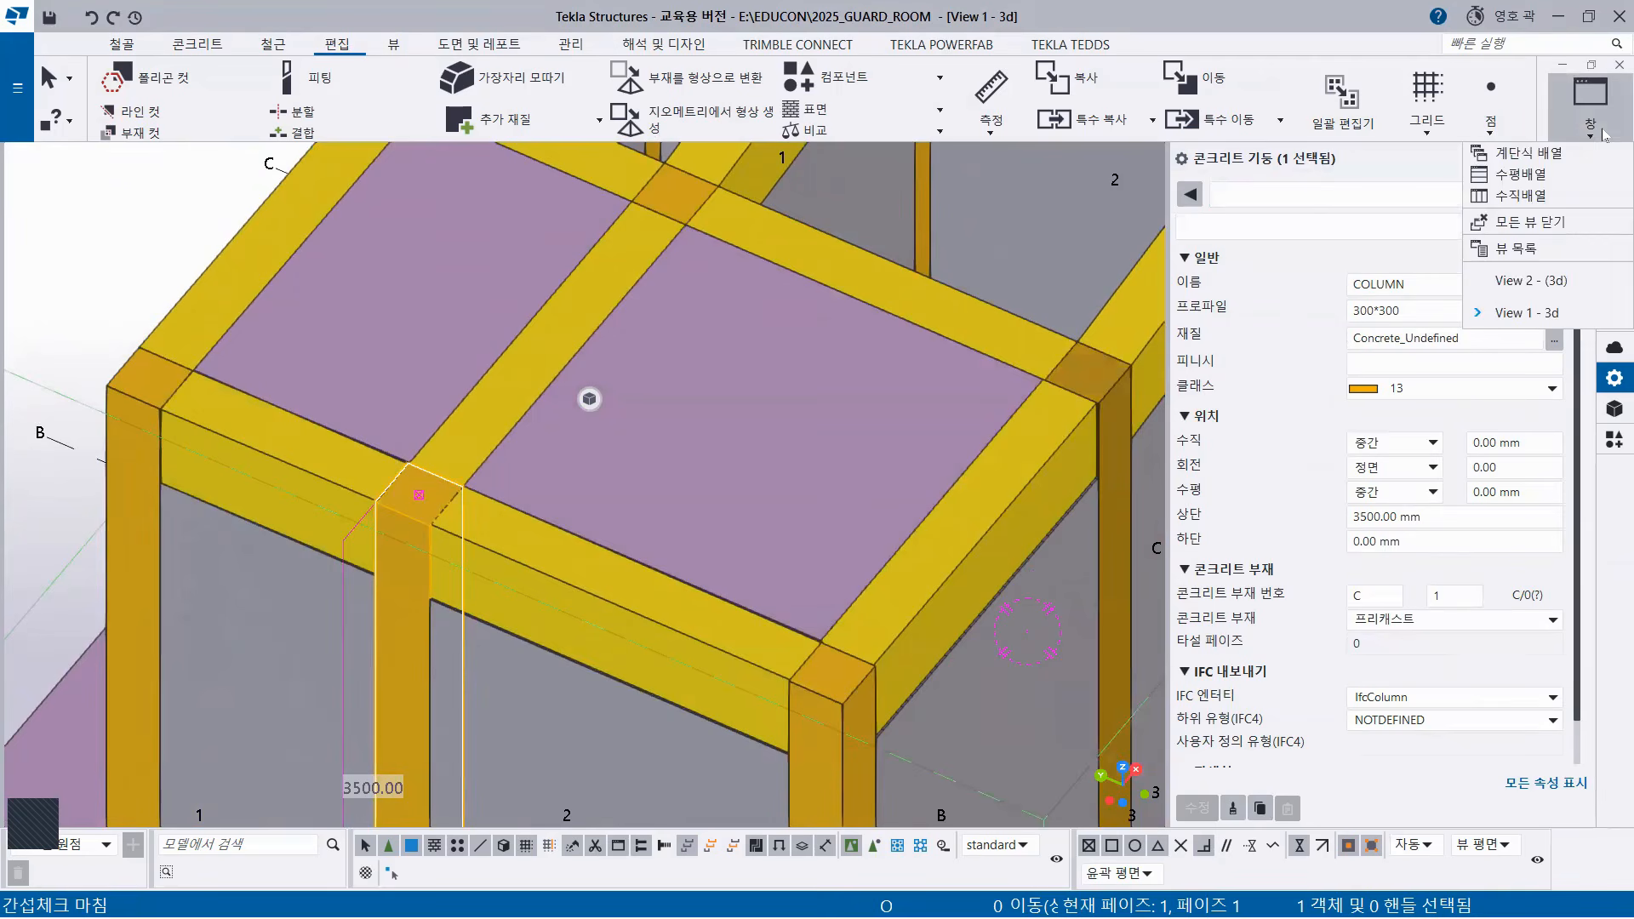
pyautogui.click(1521, 248)
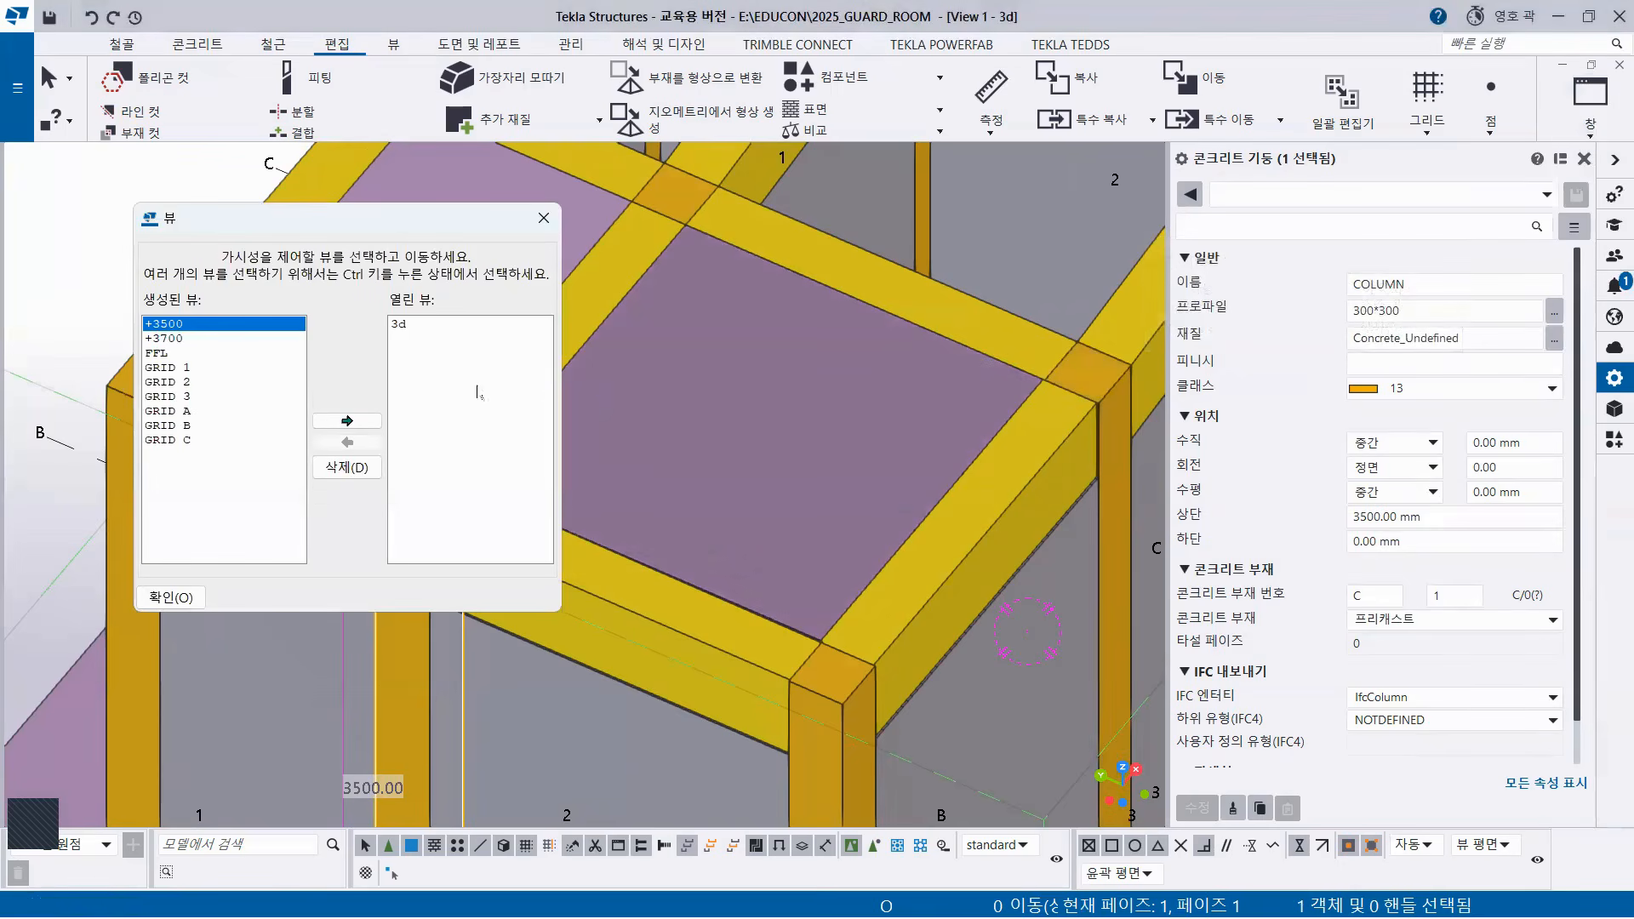
pyautogui.click(353, 419)
pyautogui.click(543, 218)
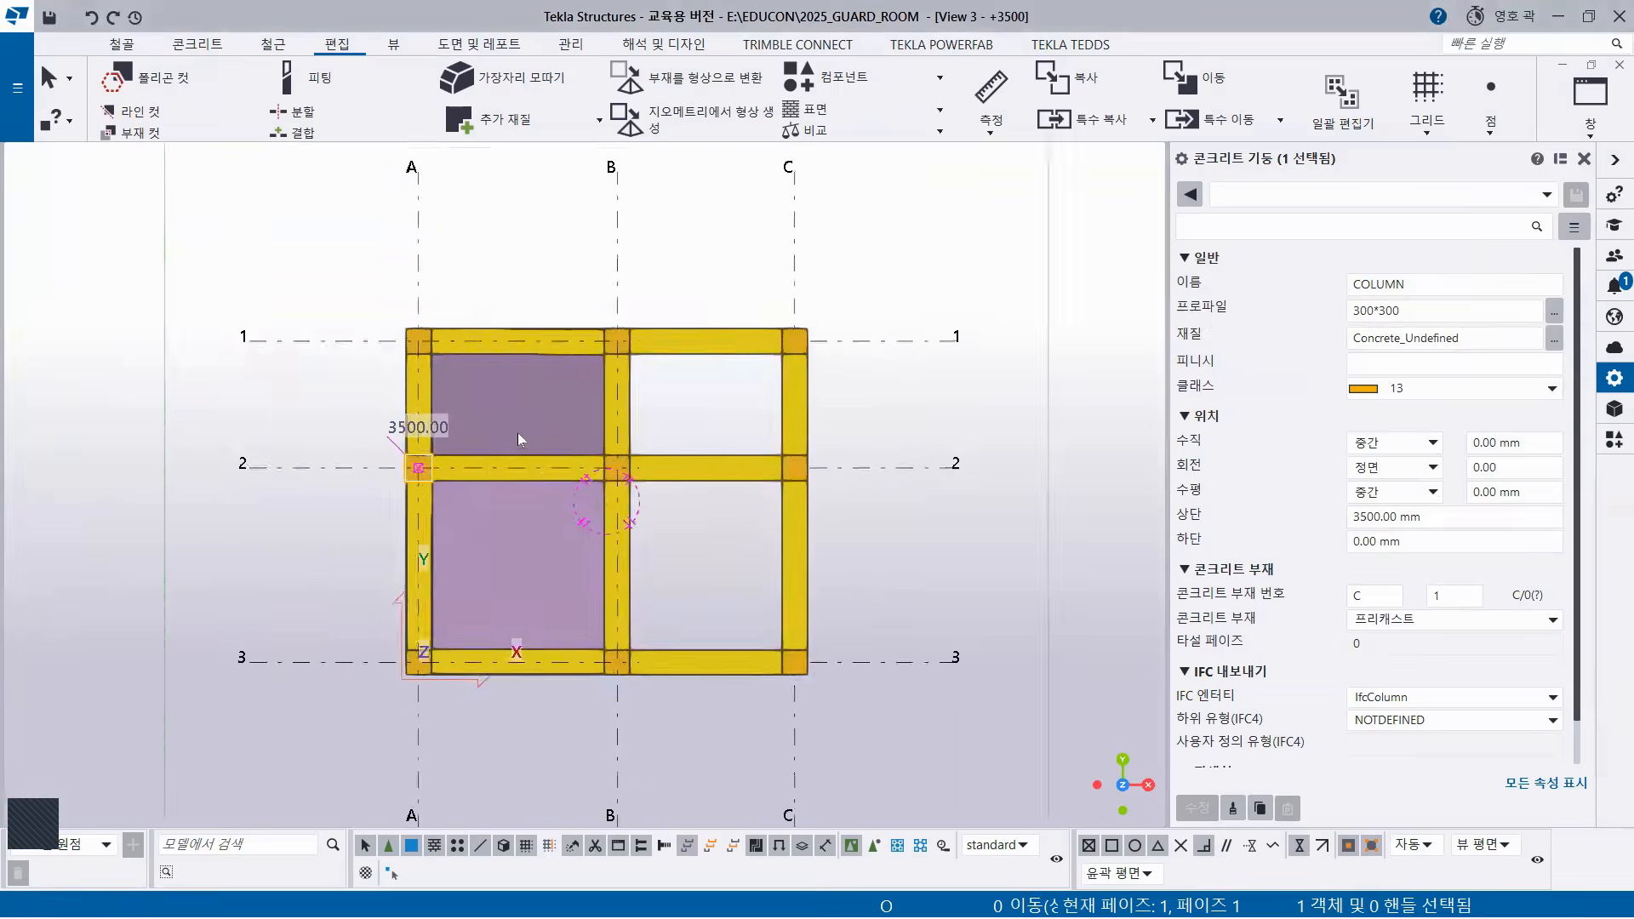
# Delete the RS1 roof slab in the bay between grids A-B and 1-2.
pyautogui.scroll(6, 417, 353)
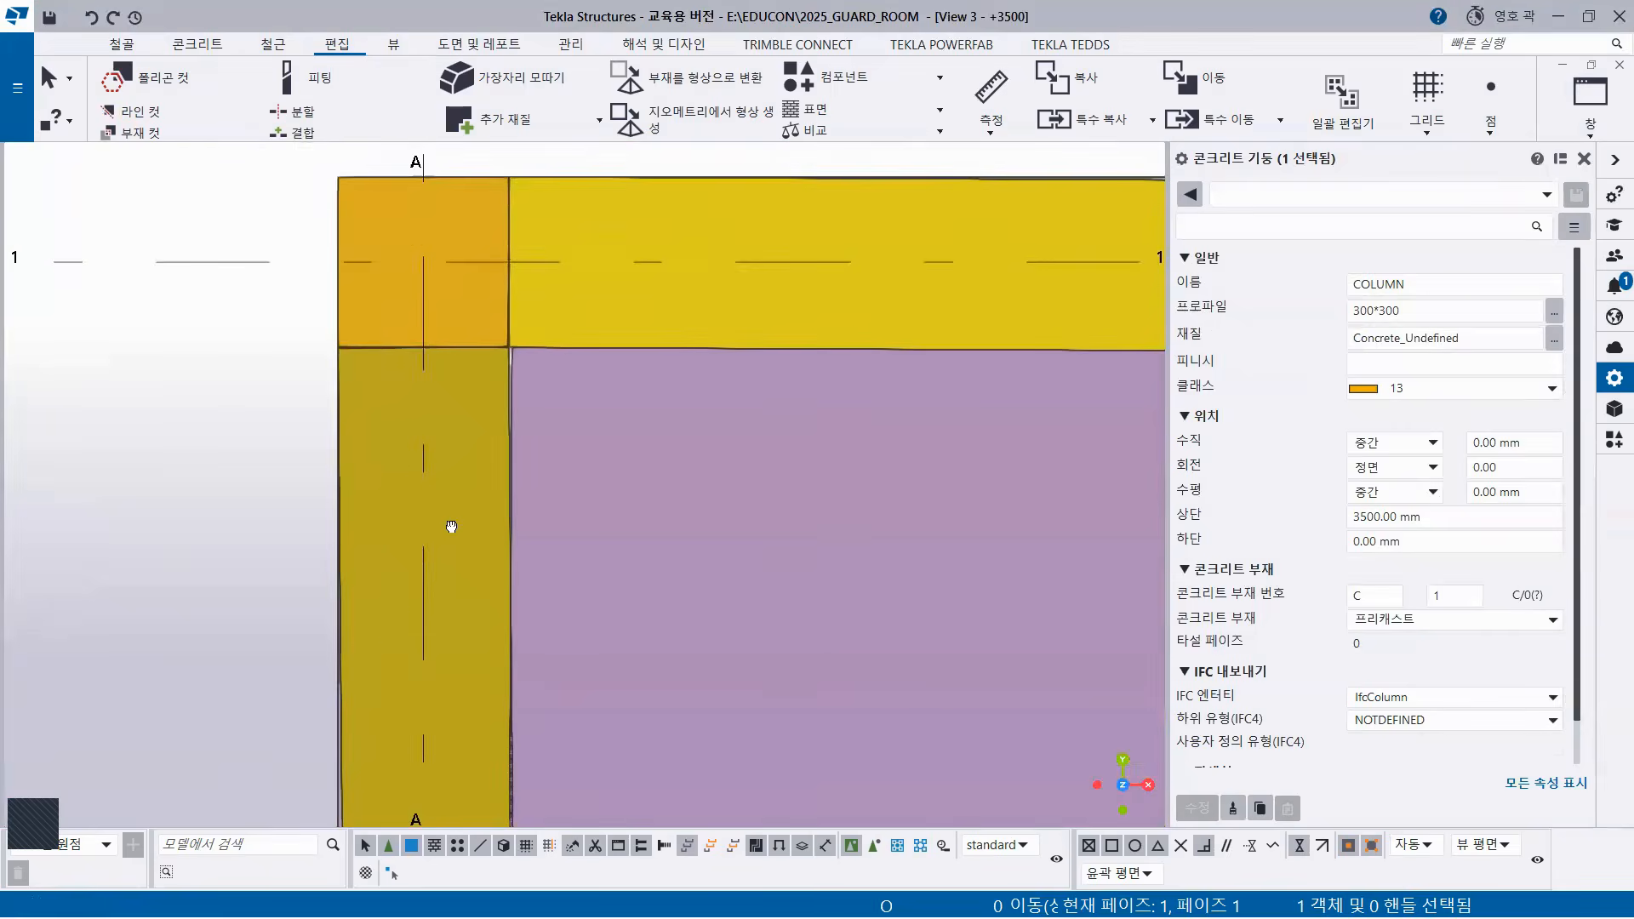
pyautogui.scroll(2, 451, 527)
pyautogui.click(606, 498)
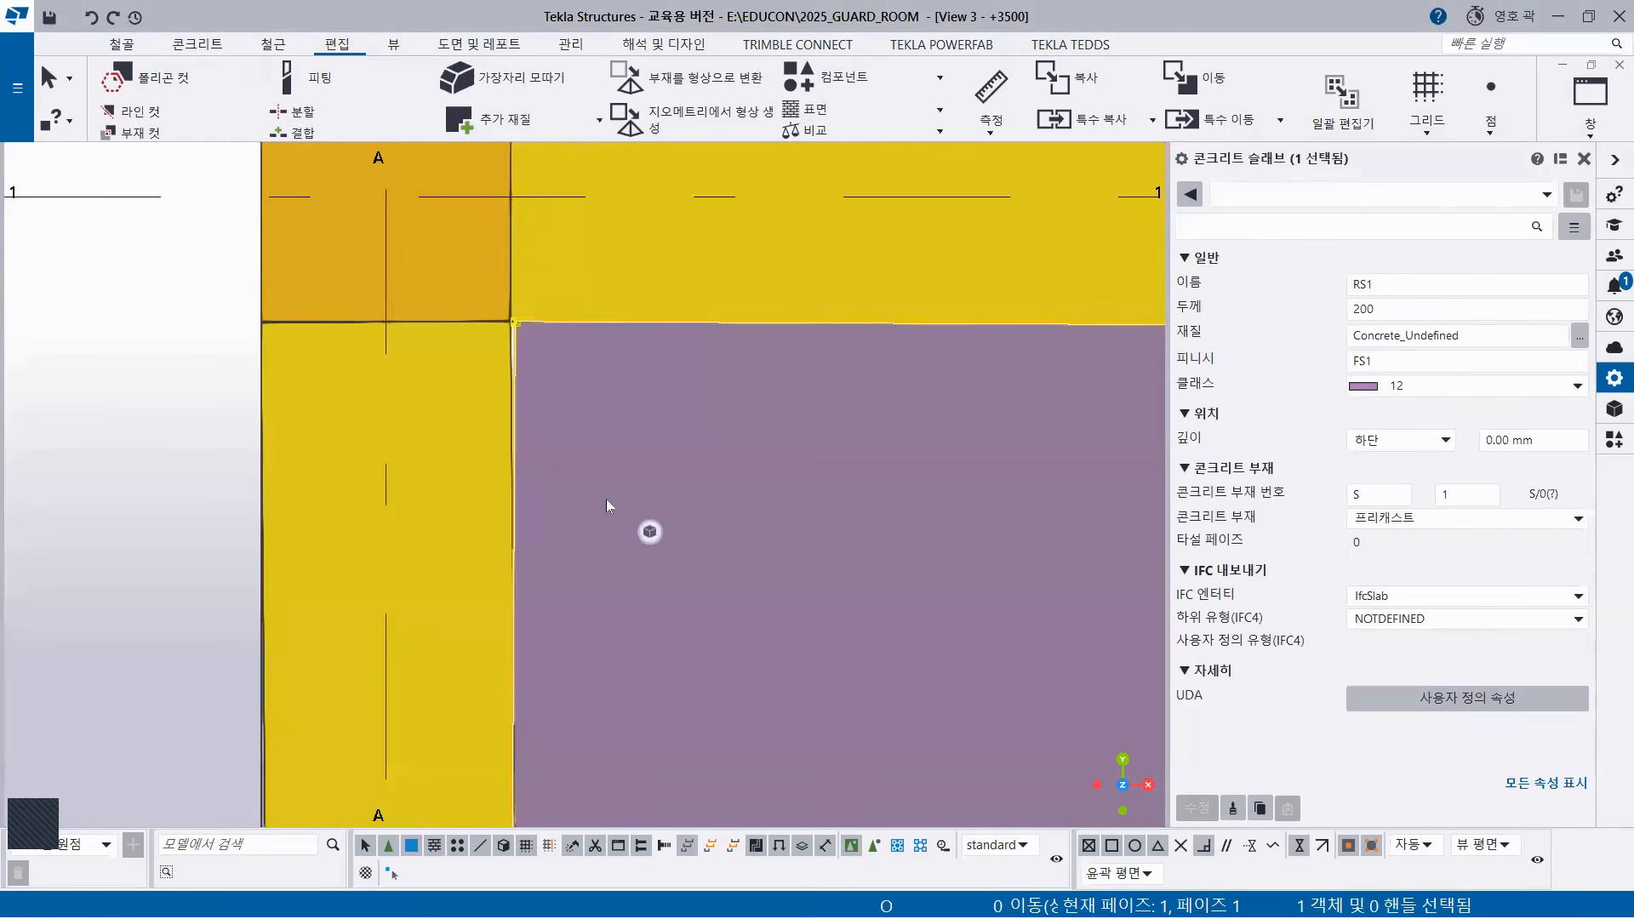
pyautogui.moveTo(606, 498); pyautogui.dragTo(531, 565, button='middle')
pyautogui.scroll(3, 460, 431)
pyautogui.scroll(-2, 488, 444)
pyautogui.moveTo(633, 512); pyautogui.dragTo(391, 333, button='middle')
pyautogui.scroll(-2, 494, 453)
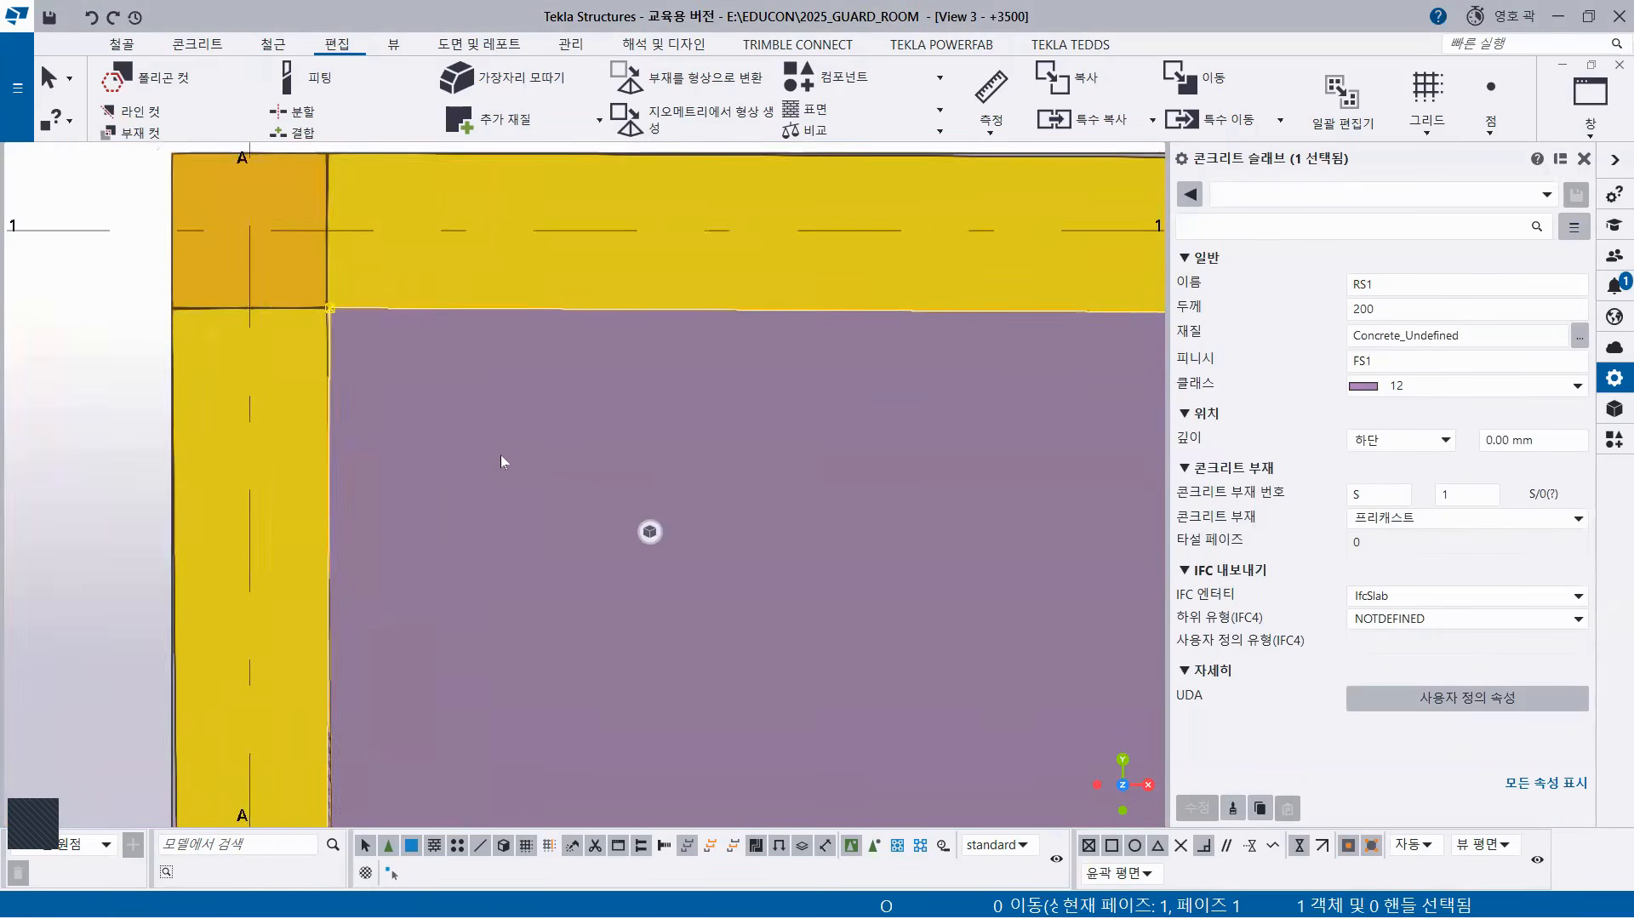
pyautogui.scroll(-2, 501, 456)
pyautogui.moveTo(529, 457); pyautogui.dragTo(404, 320, button='middle')
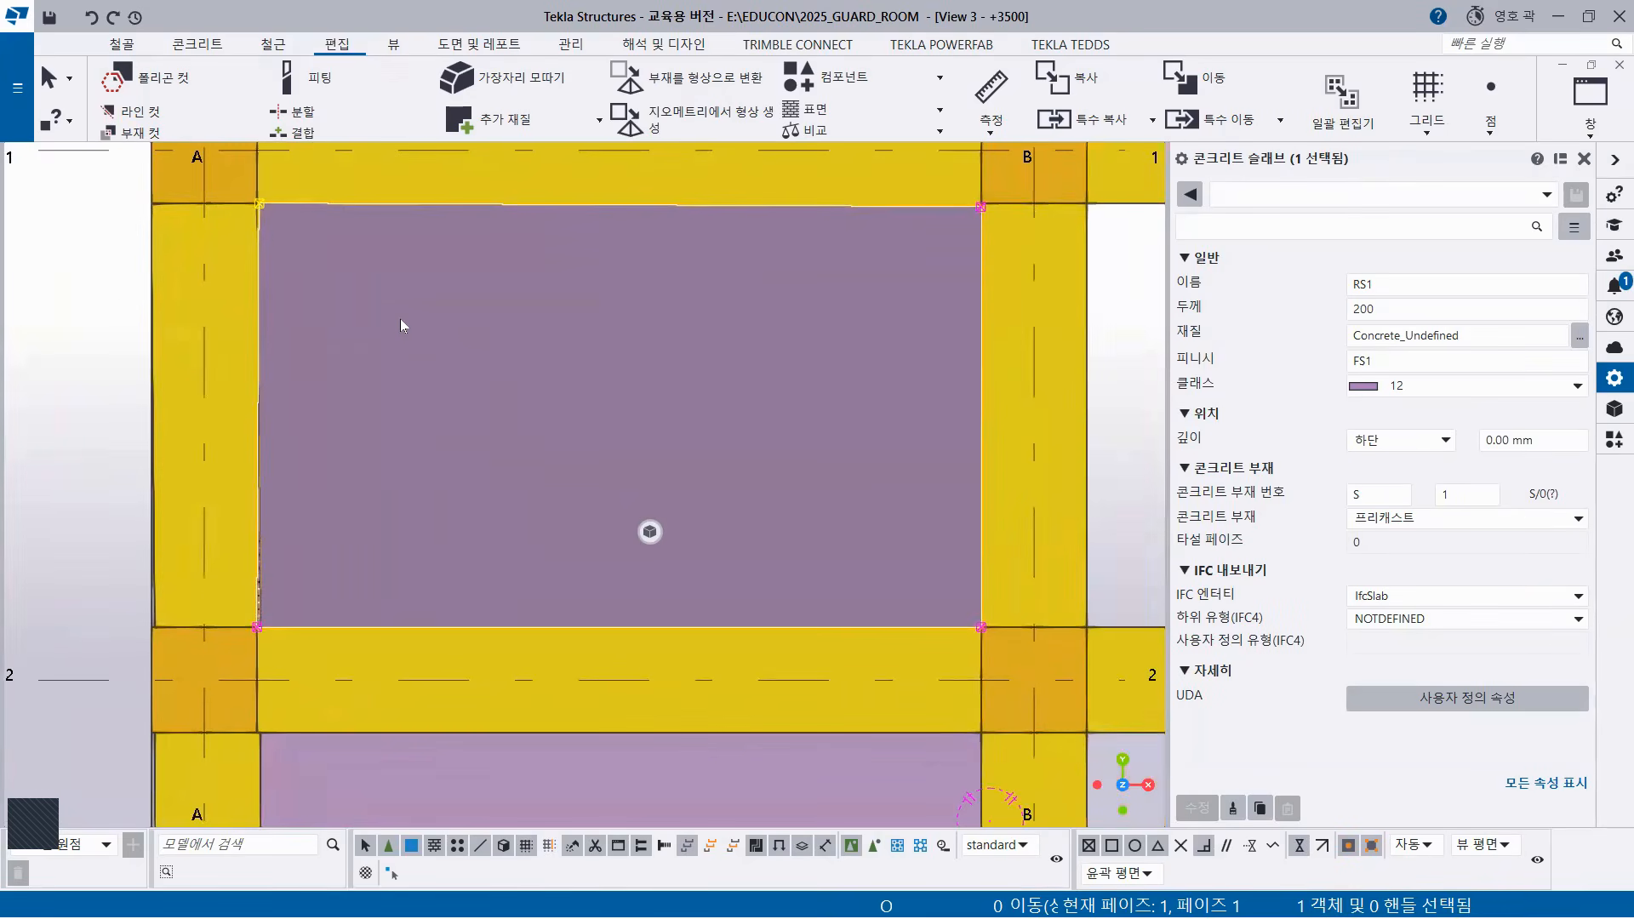
pyautogui.press('Delete')
# Delete the RS1 roof slab in the bay between grids A-B and 2-3.
pyautogui.scroll(-2, 422, 485)
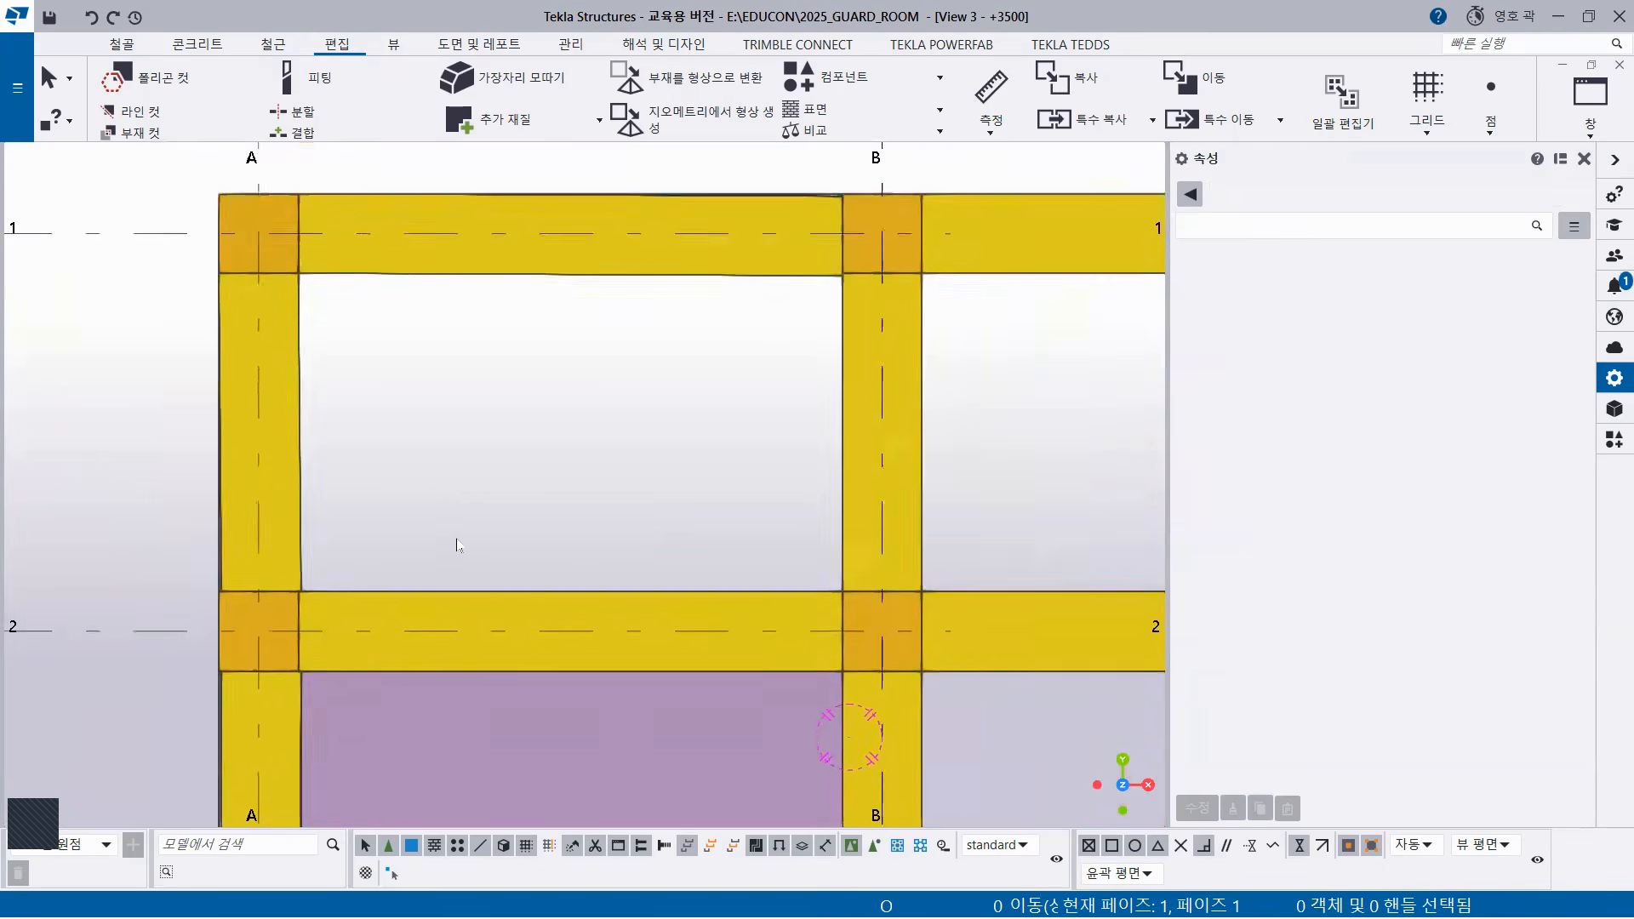
pyautogui.moveTo(457, 540); pyautogui.dragTo(548, 332, button='middle')
pyautogui.click(502, 599)
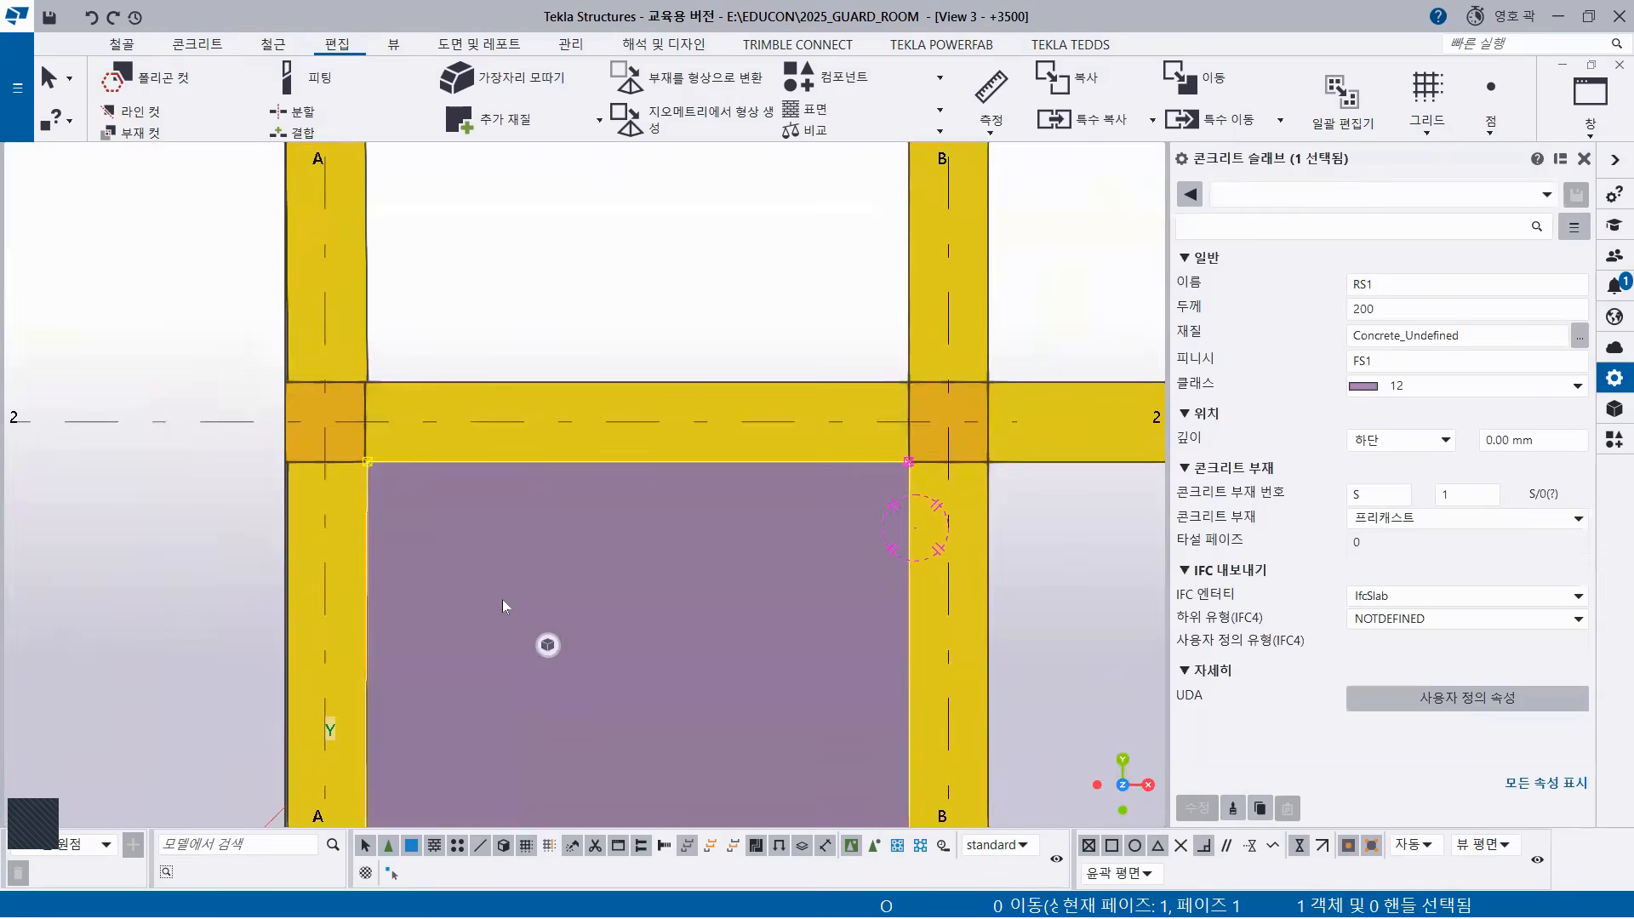
pyautogui.press('Delete')
# Select the G1 beam on grid A between grids 2 and 3 and examine how both its ends align with the columns.
pyautogui.scroll(6, 298, 511)
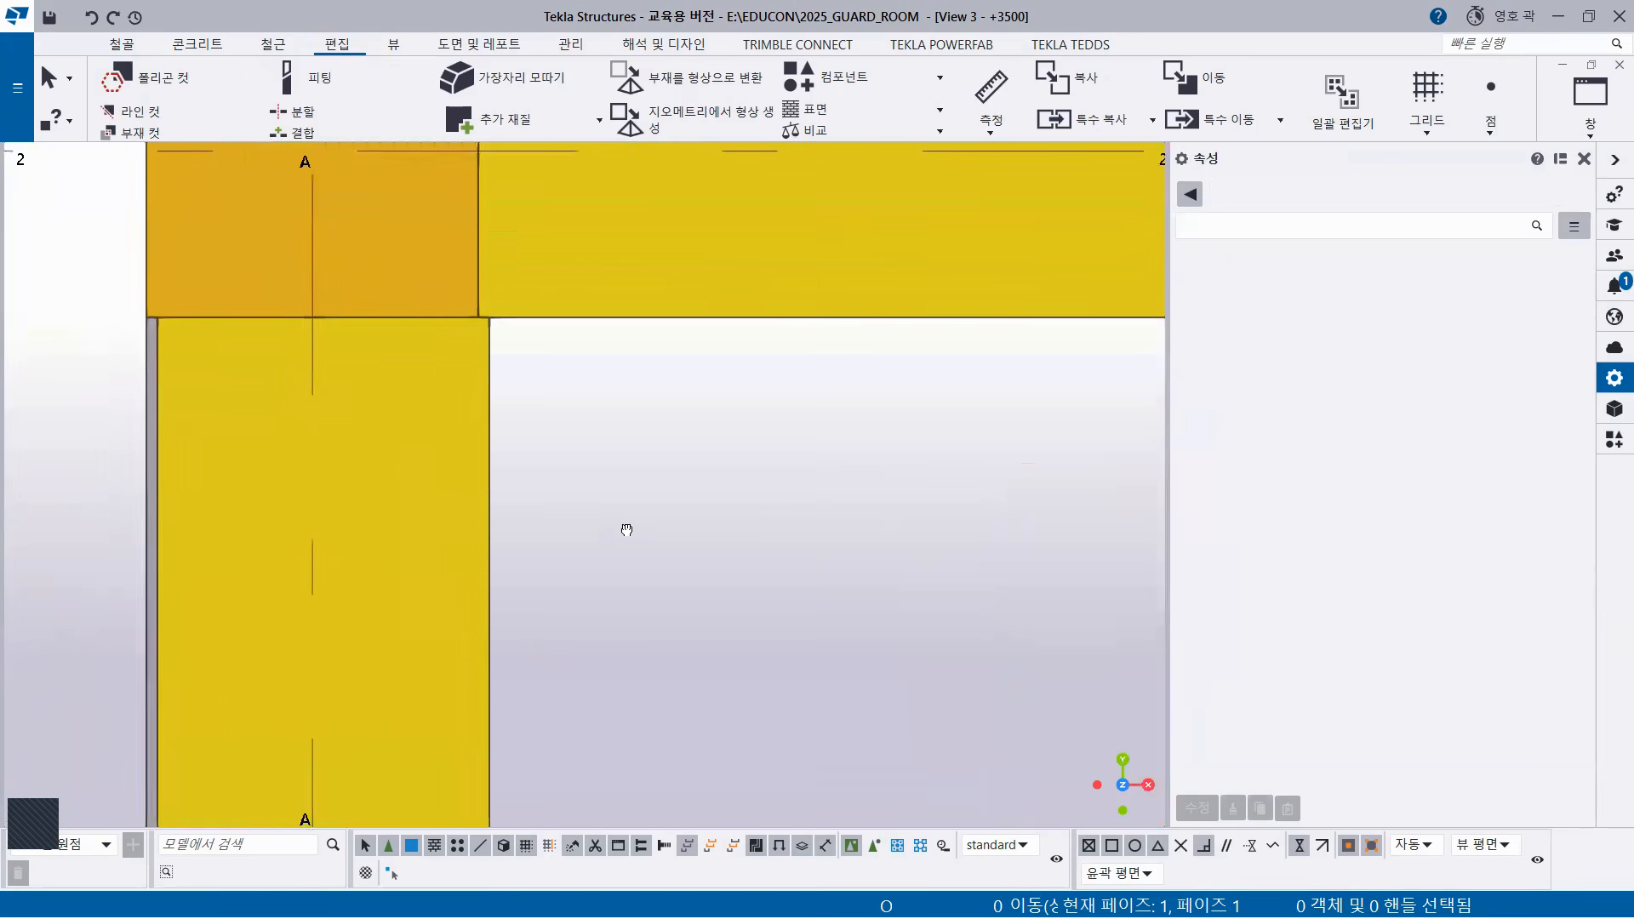
pyautogui.click(484, 494)
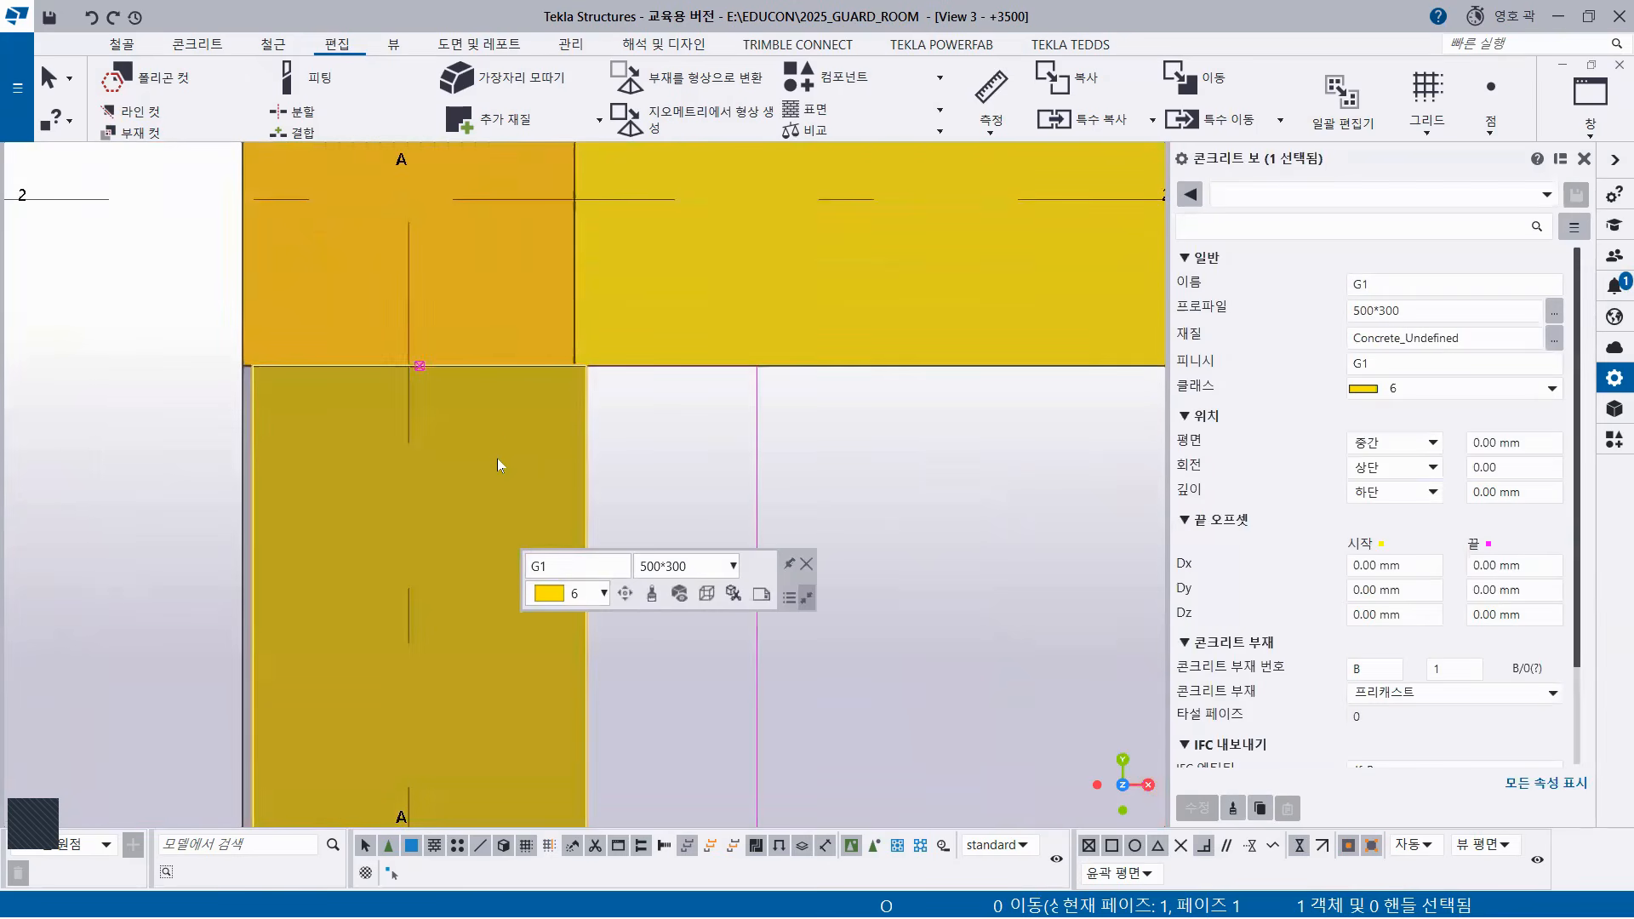
pyautogui.scroll(-3, 493, 549)
pyautogui.moveTo(524, 579); pyautogui.dragTo(616, 221, button='middle')
pyautogui.moveTo(572, 712); pyautogui.dragTo(634, 347, button='middle')
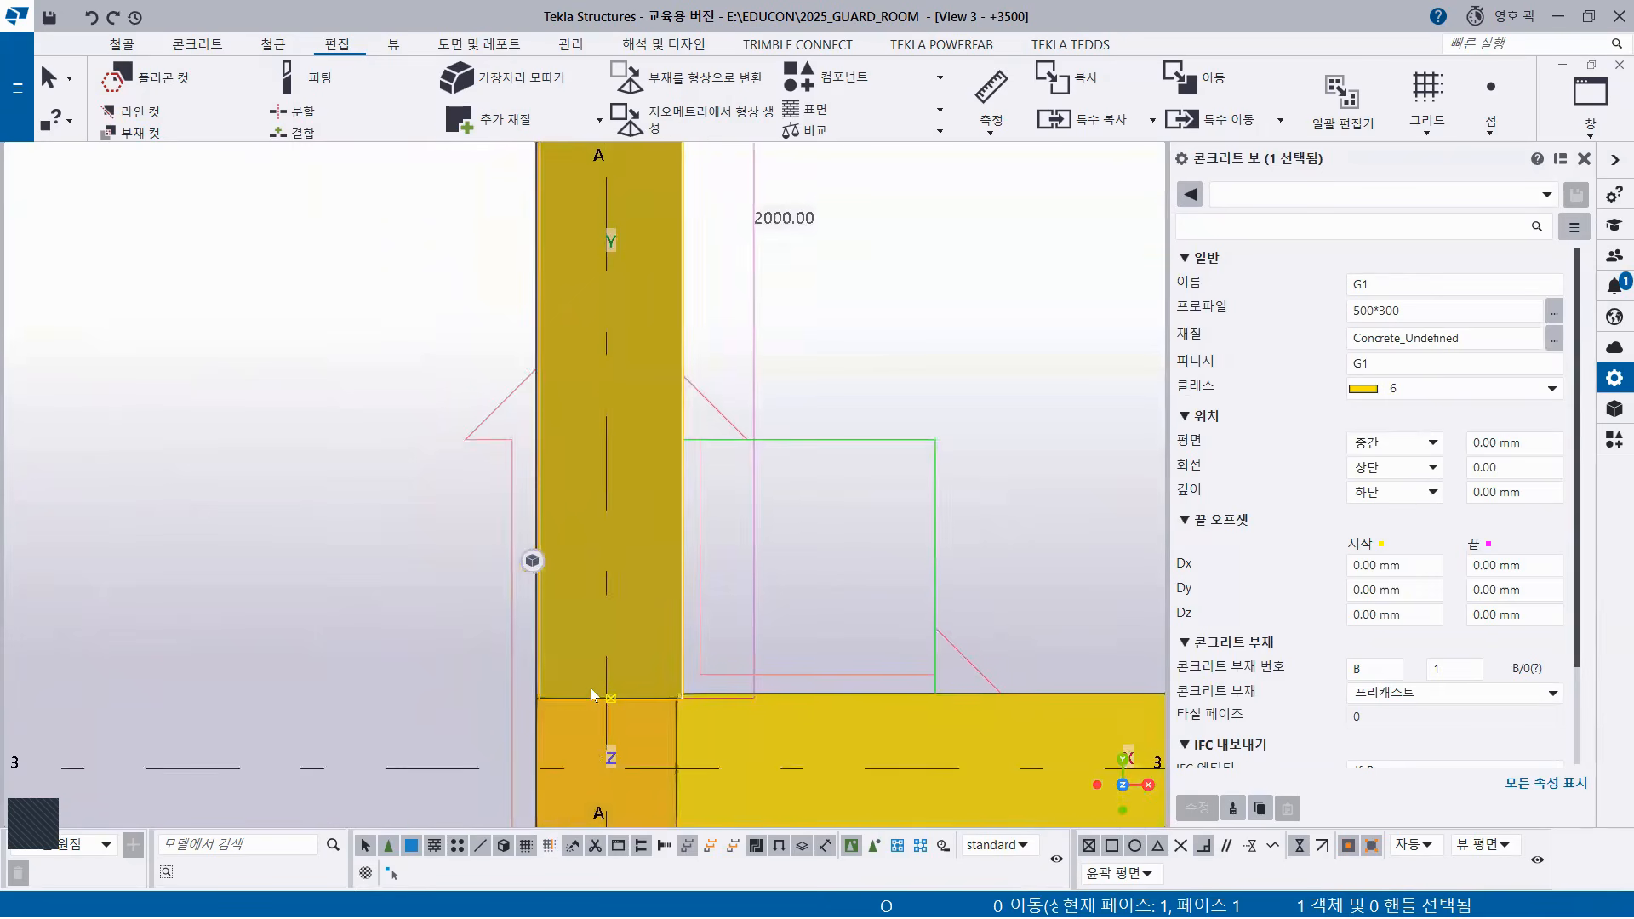
pyautogui.scroll(4, 626, 712)
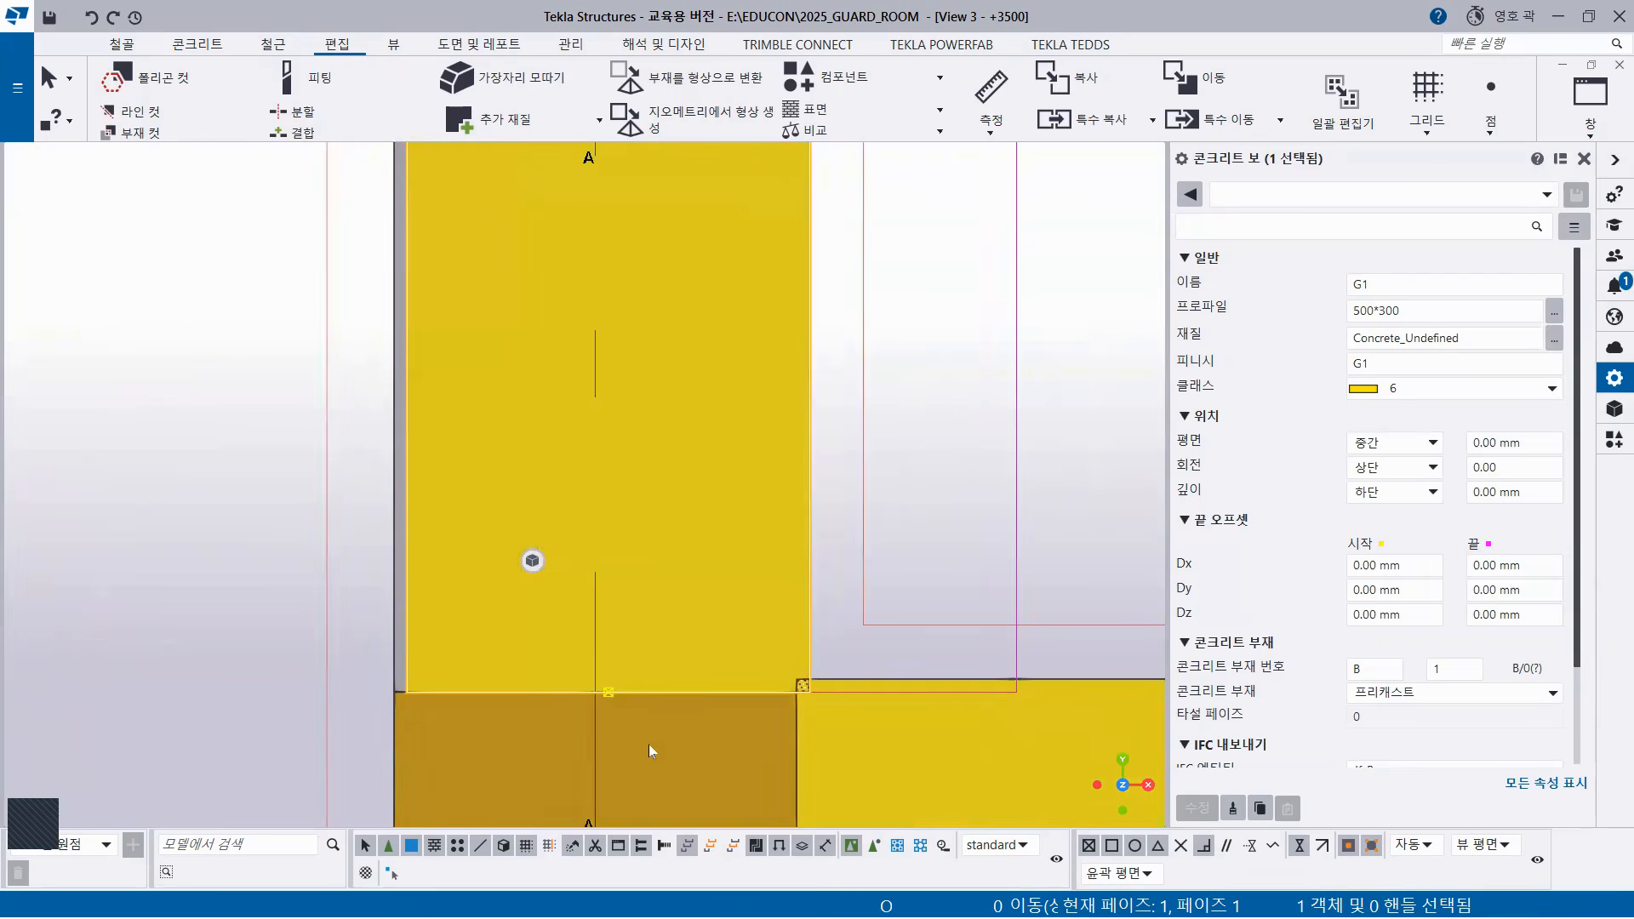
pyautogui.scroll(-3, 642, 565)
pyautogui.moveTo(679, 471); pyautogui.dragTo(592, 727, button='middle')
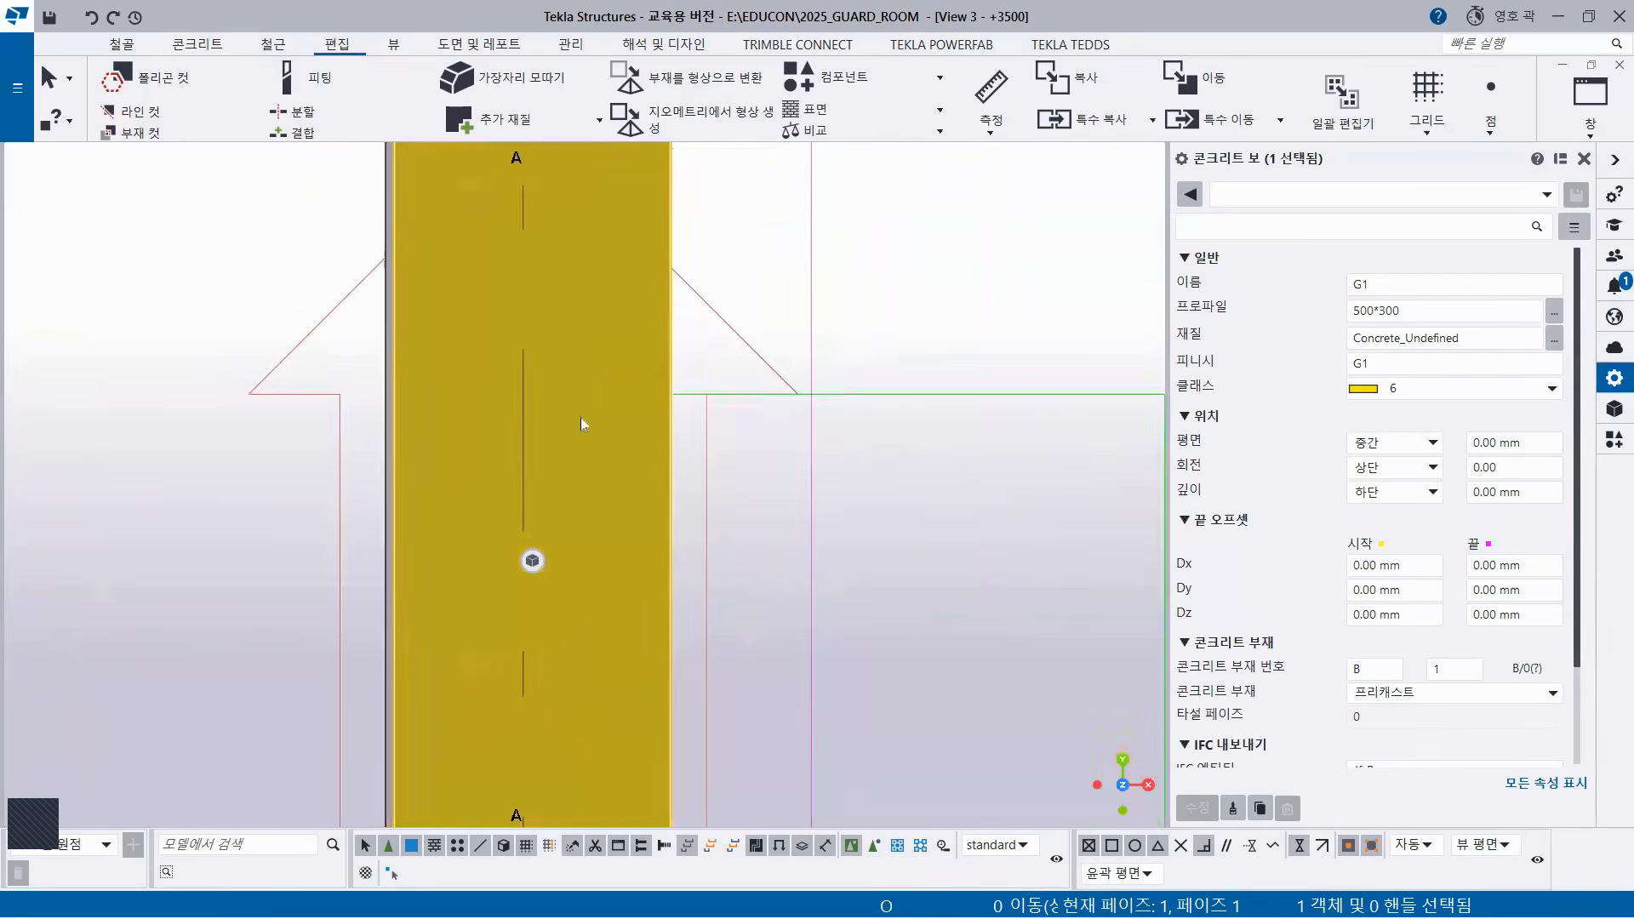
pyautogui.scroll(-2, 552, 466)
pyautogui.moveTo(545, 246); pyautogui.dragTo(516, 657, button='middle')
pyautogui.scroll(-1, 515, 383)
pyautogui.moveTo(504, 313); pyautogui.dragTo(505, 807, button='middle')
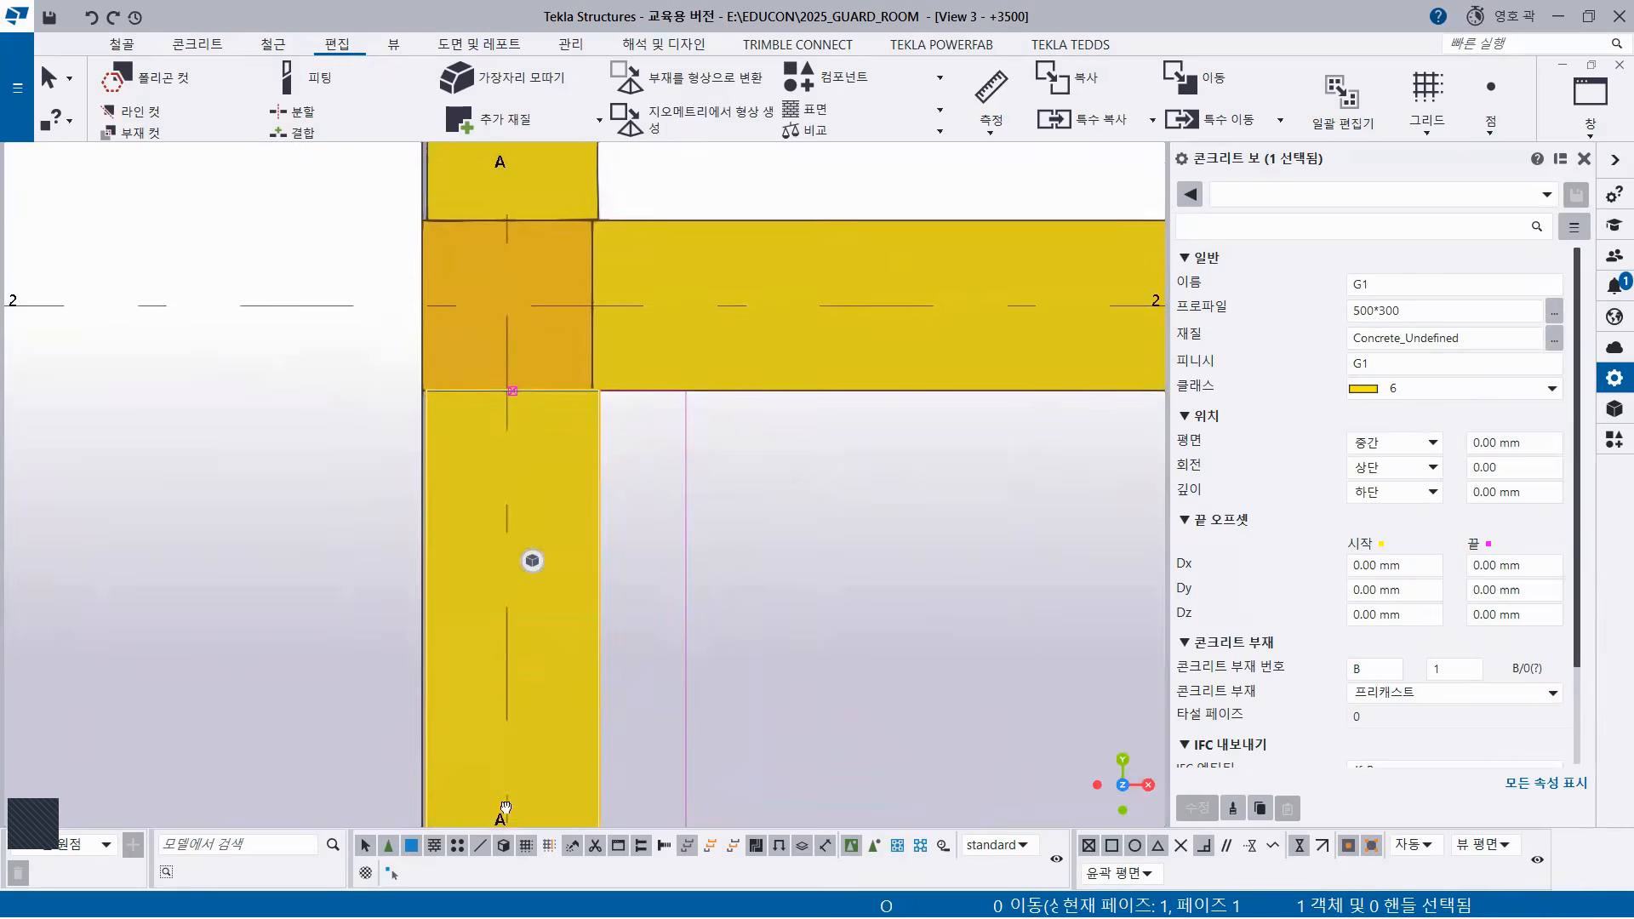
pyautogui.scroll(1, 515, 577)
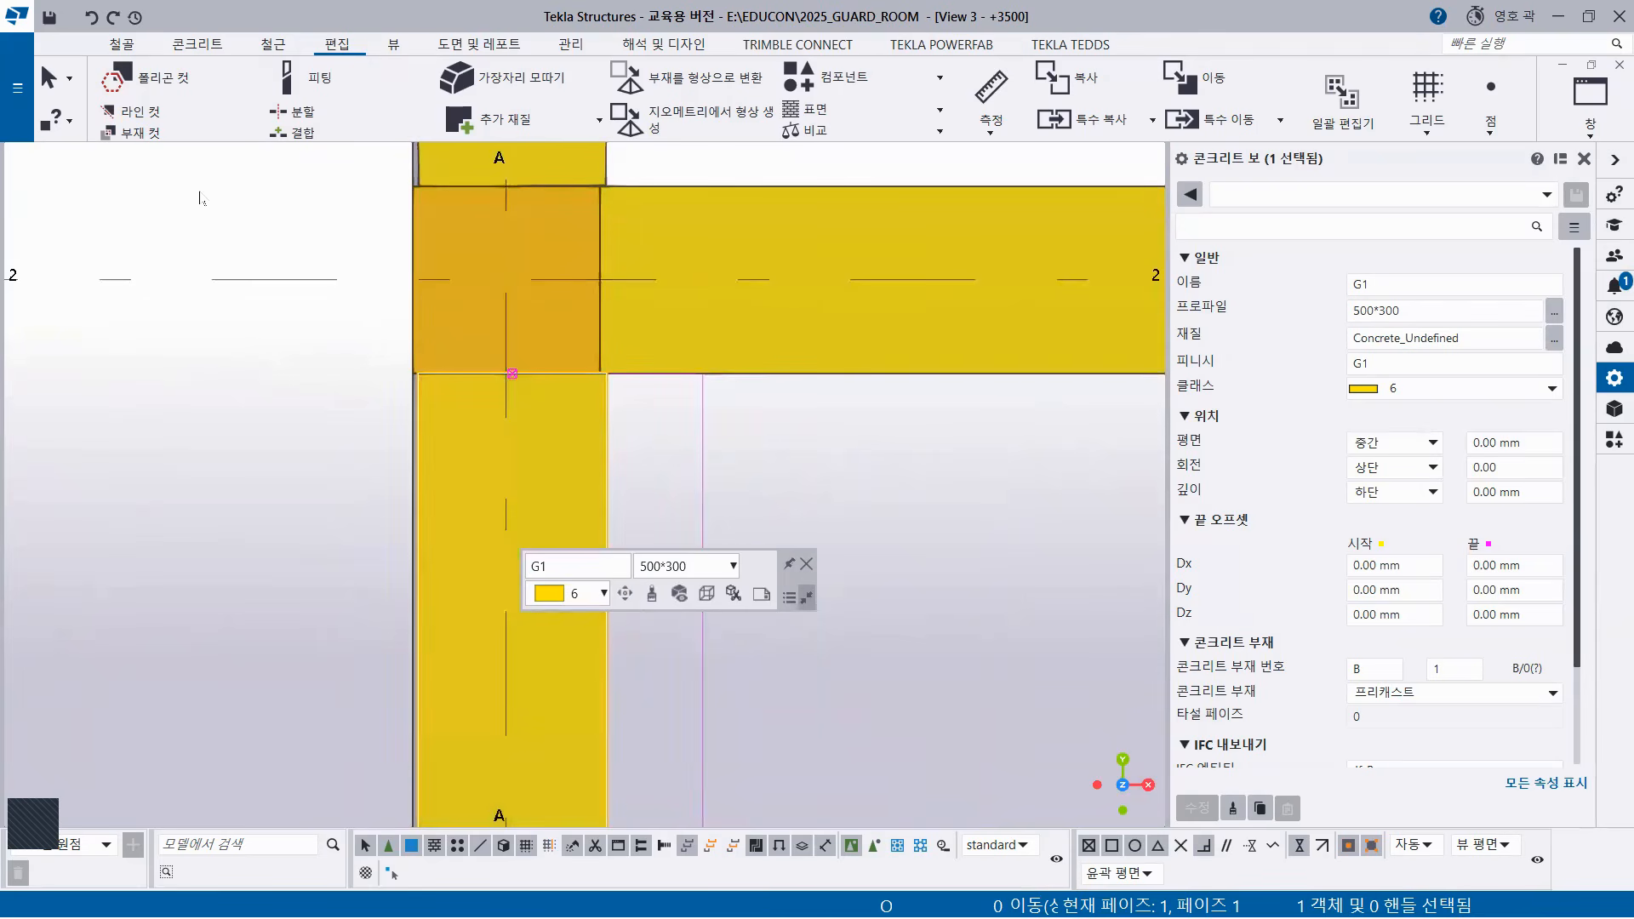
# Move the G1 beam between grids 2 and 3 sideways by 10 mm, from its end point at the column onto grid line A.
pyautogui.rightClick(201, 197)
pyautogui.click(255, 361)
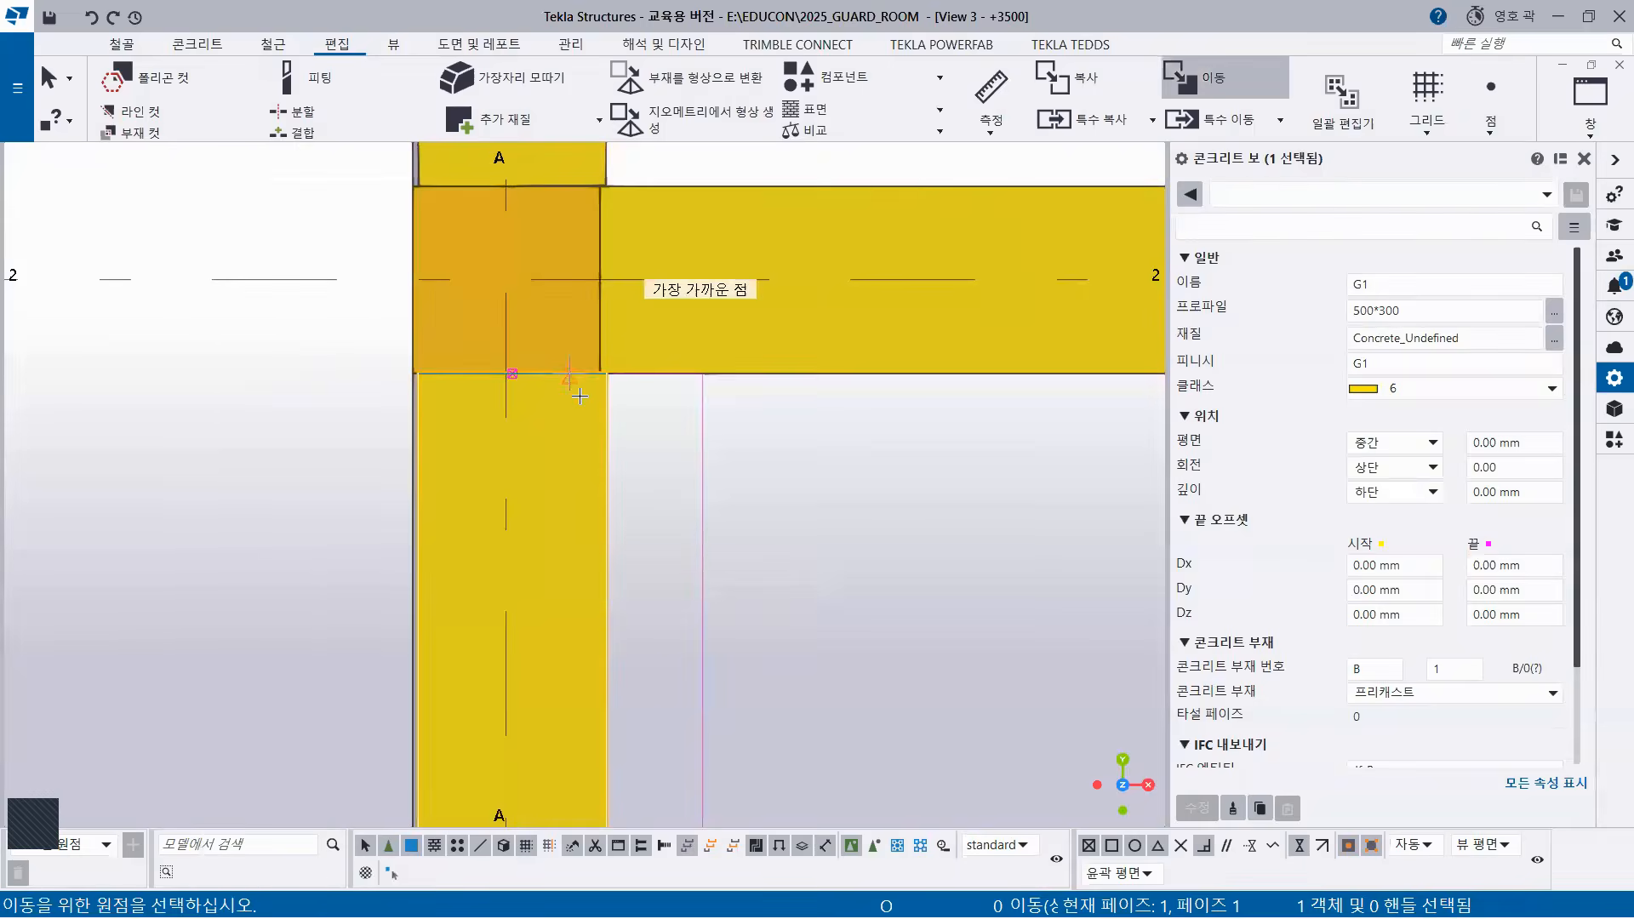
pyautogui.scroll(5, 579, 396)
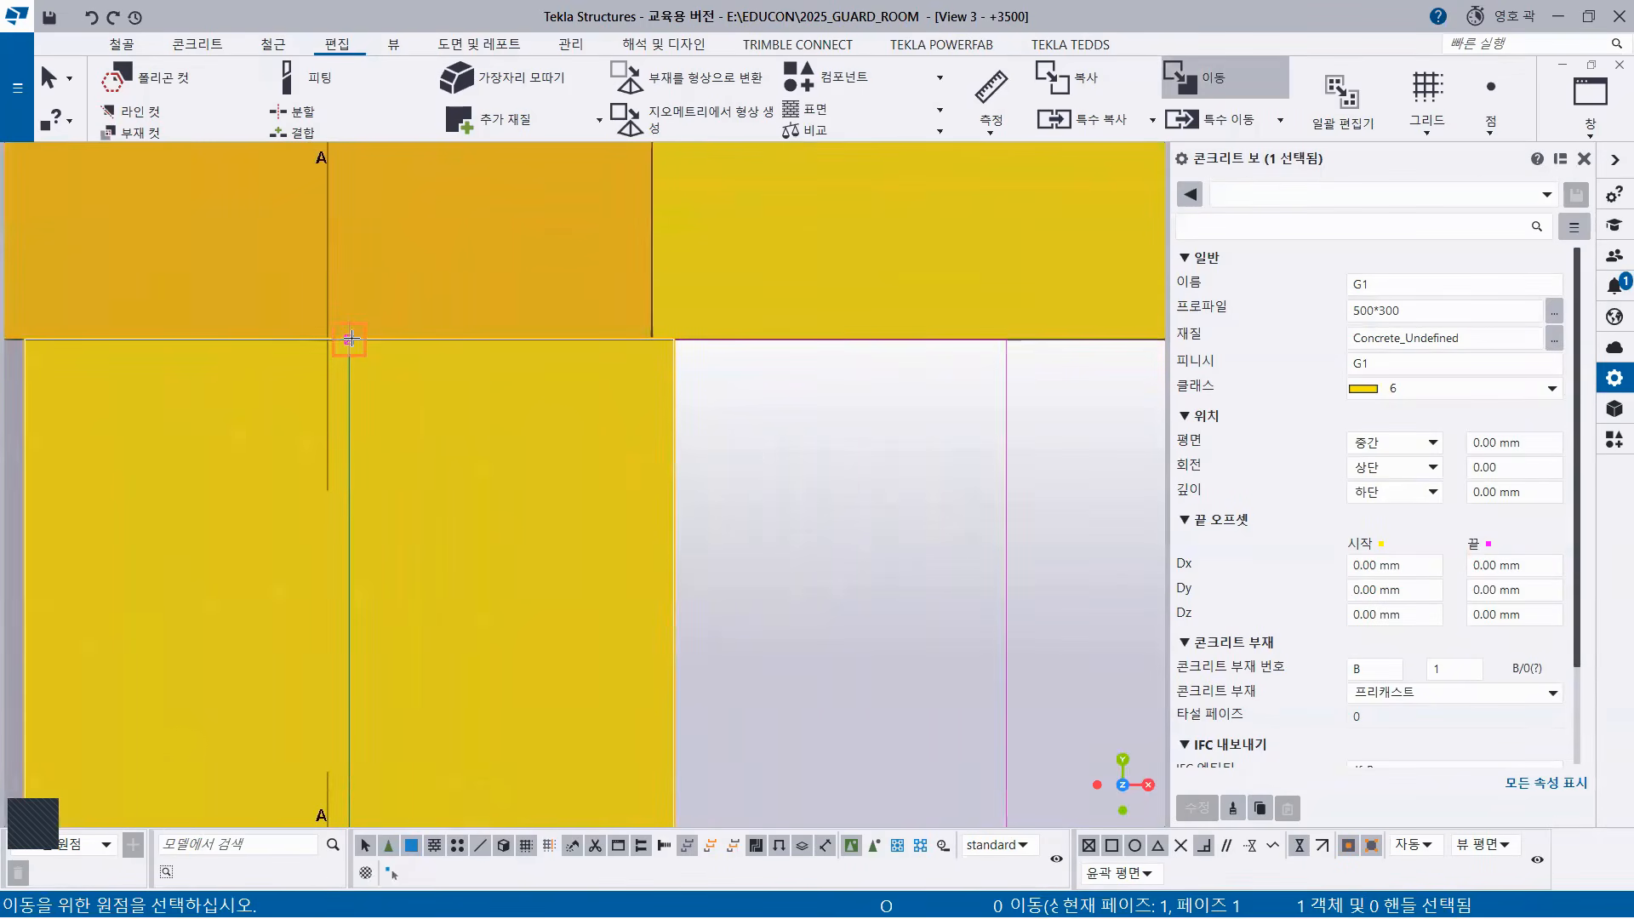
pyautogui.click(349, 340)
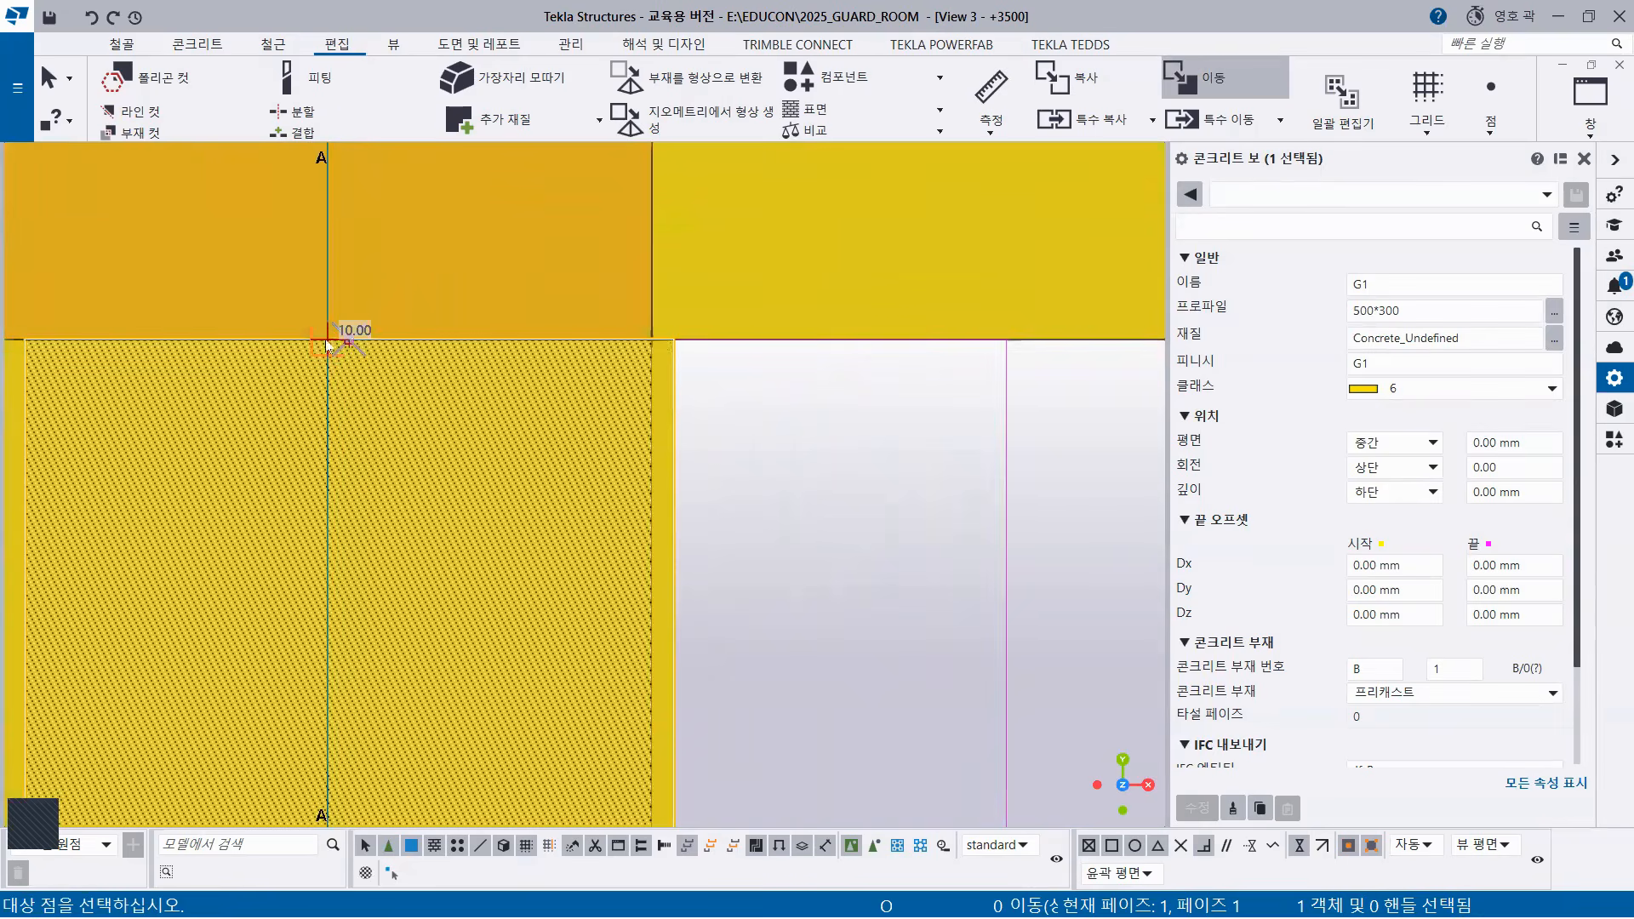
pyautogui.click(328, 340)
pyautogui.scroll(-5, 434, 498)
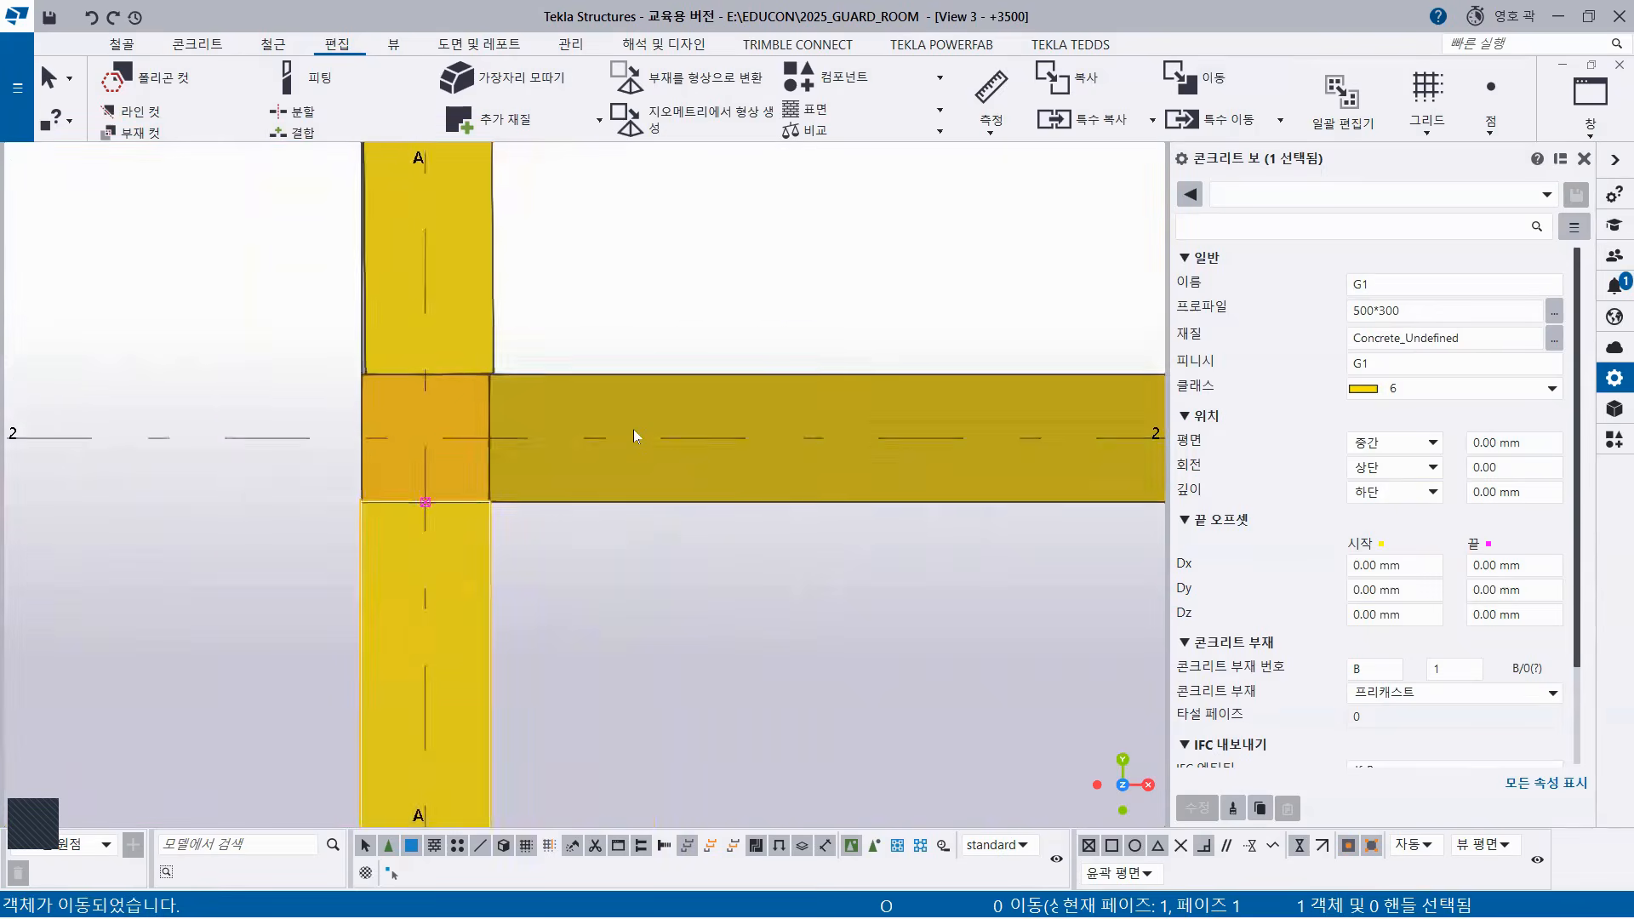
# Move the G1 beam between grids 1 and 2 sideways, from its end point at the grid 2 column onto grid line A.
pyautogui.scroll(3, 634, 431)
pyautogui.scroll(3, 428, 434)
pyautogui.moveTo(424, 434); pyautogui.dragTo(926, 664, button='middle')
pyautogui.click(540, 269)
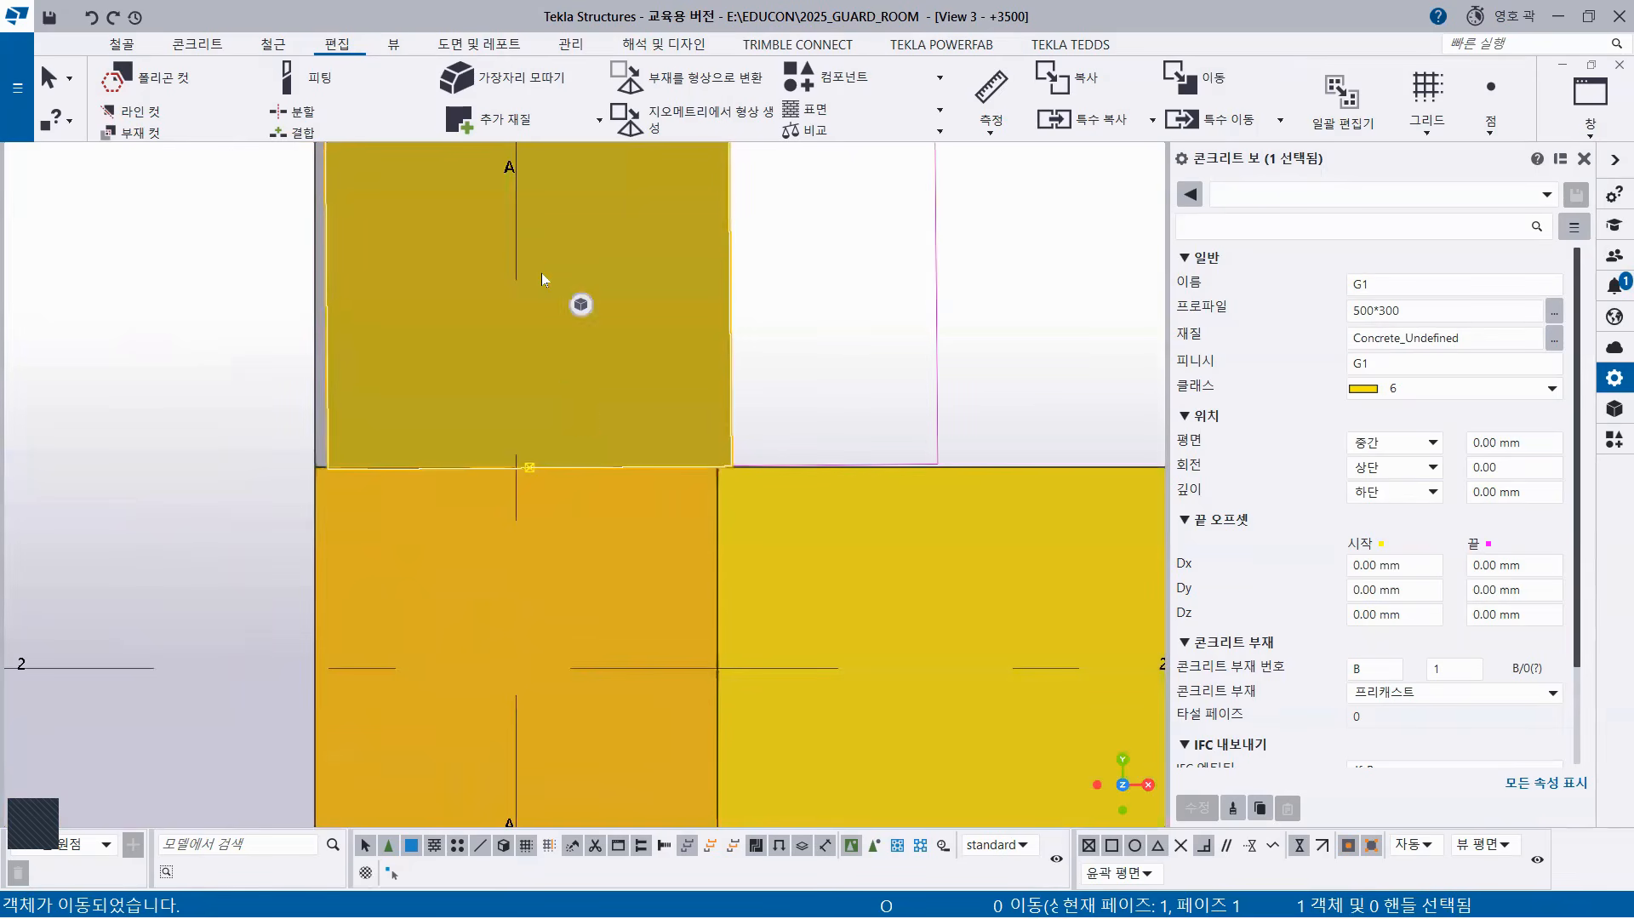
pyautogui.rightClick(771, 271)
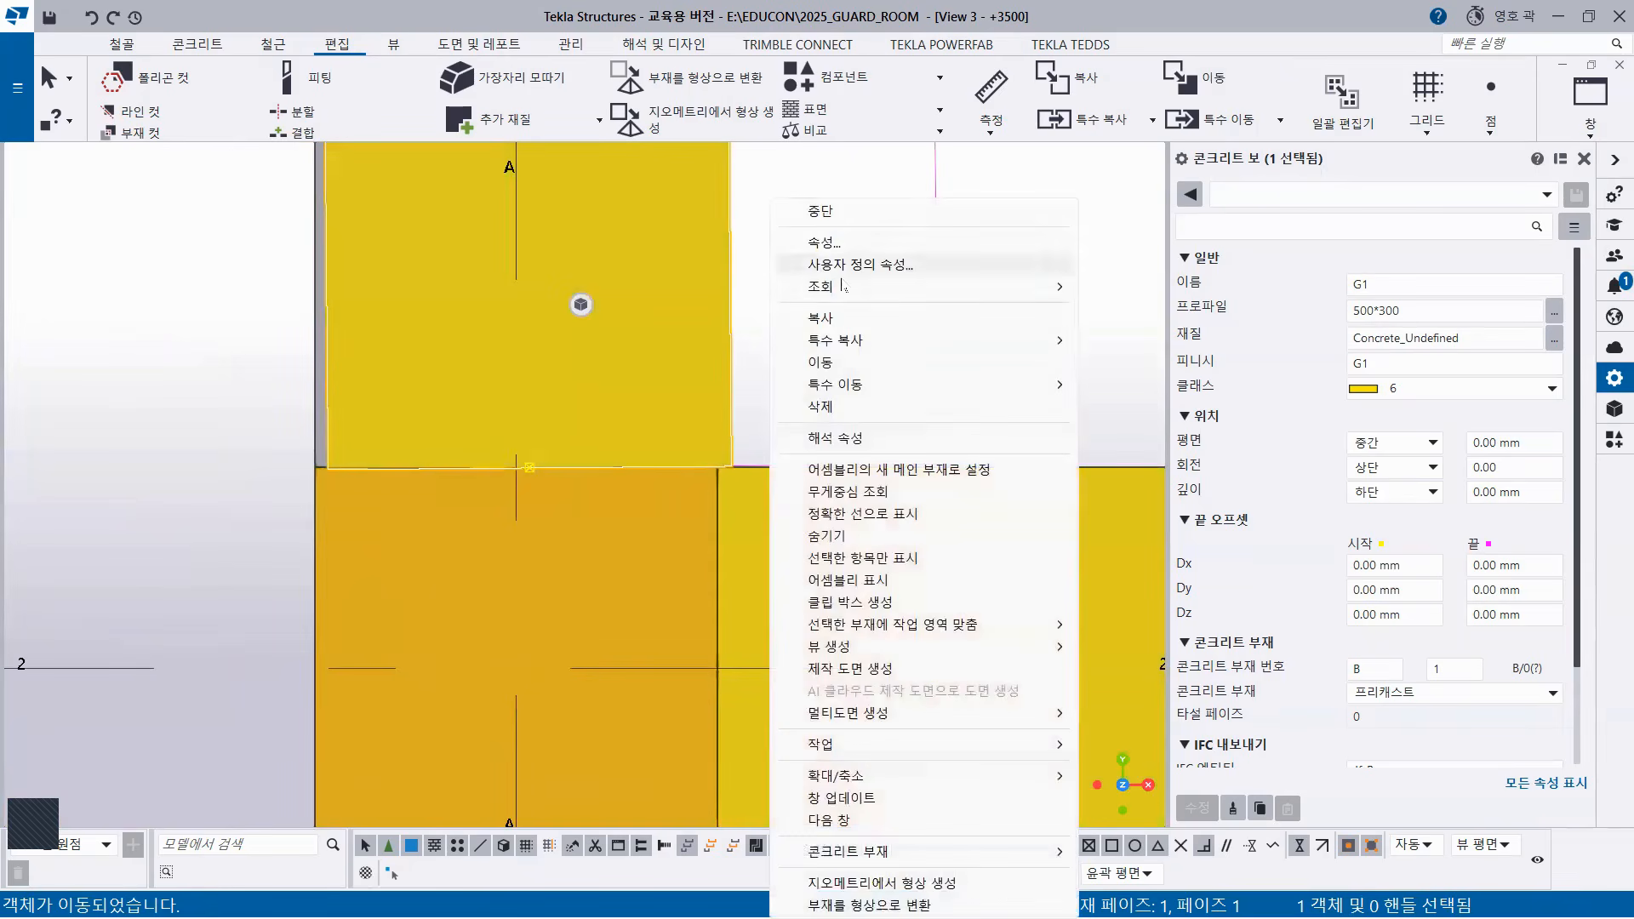
pyautogui.click(838, 365)
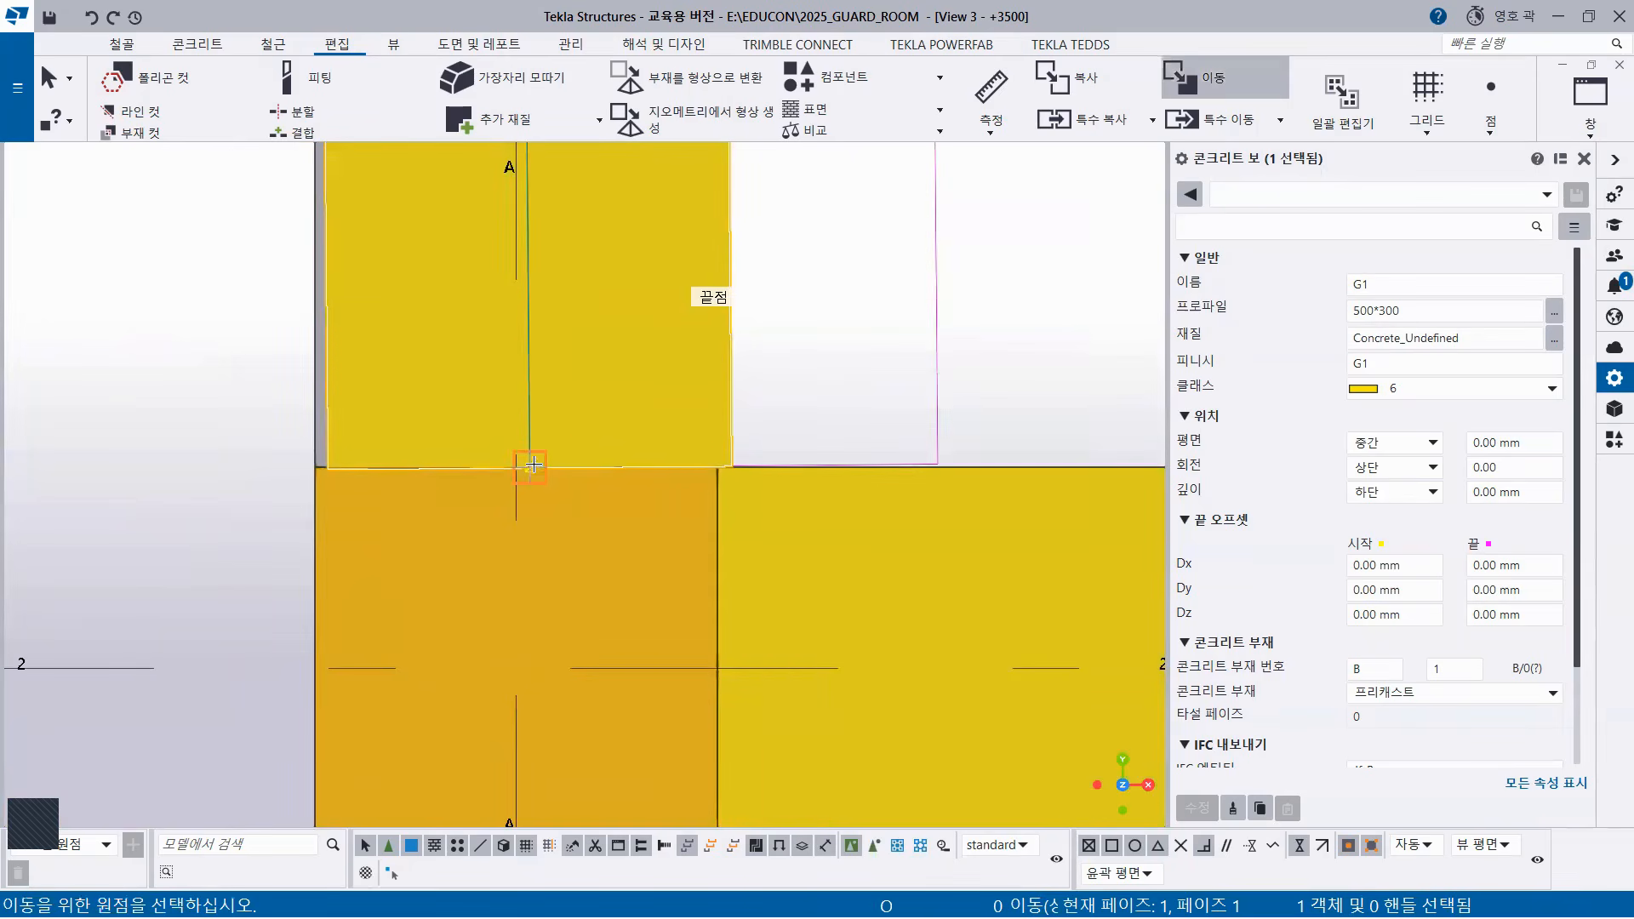
pyautogui.click(519, 468)
pyautogui.click(519, 470)
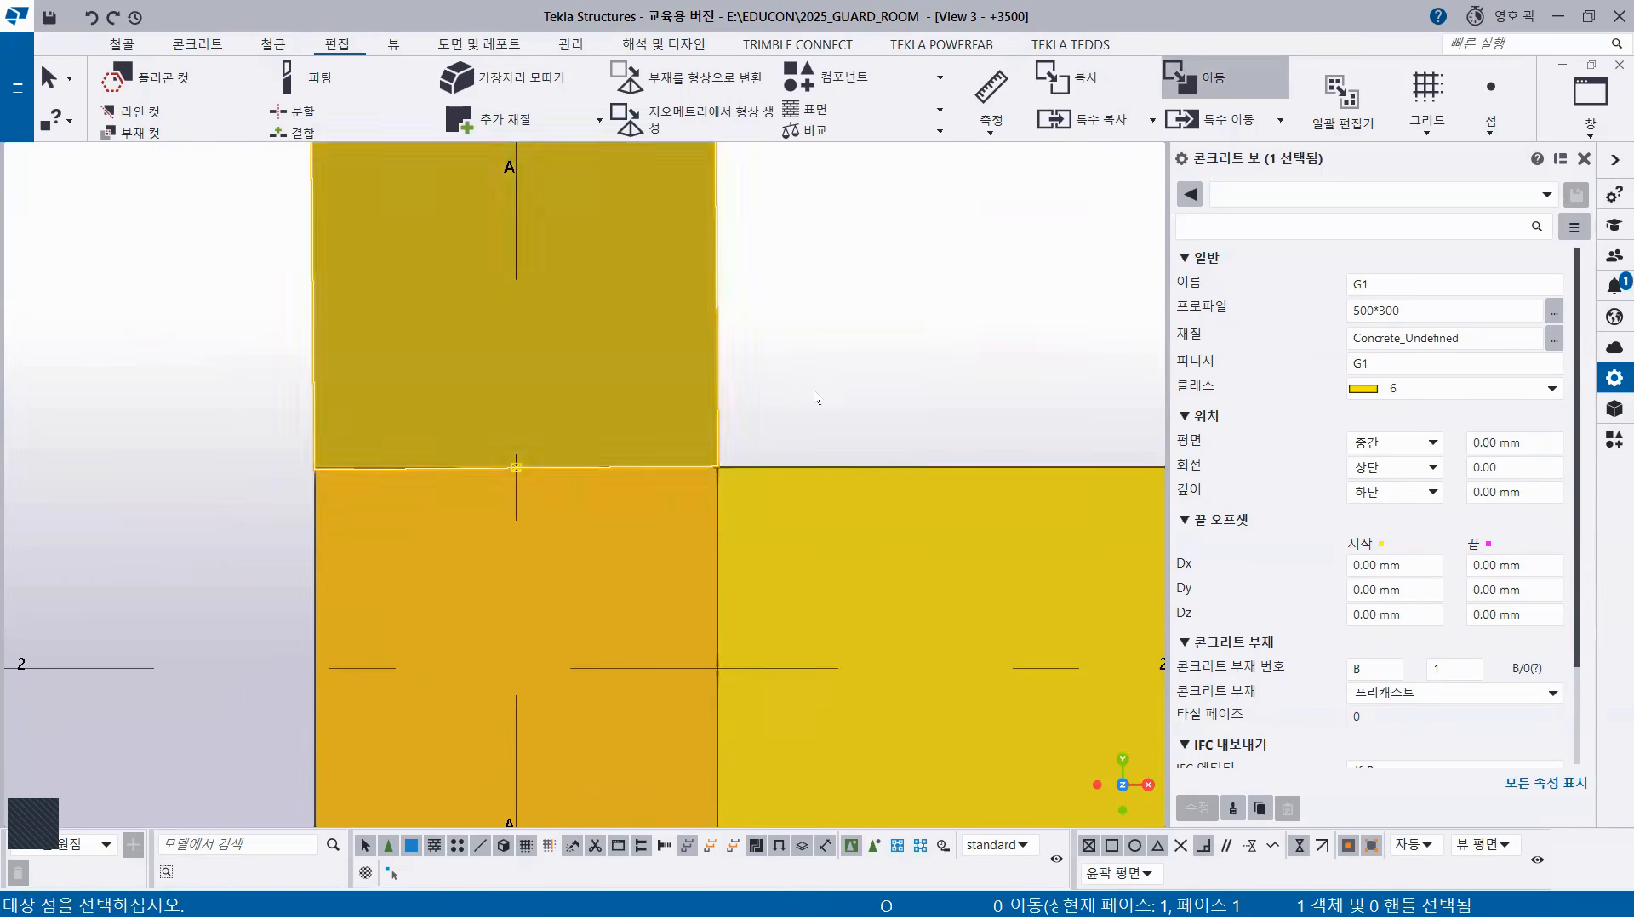
pyautogui.scroll(-2, 854, 391)
pyautogui.scroll(-5, 856, 395)
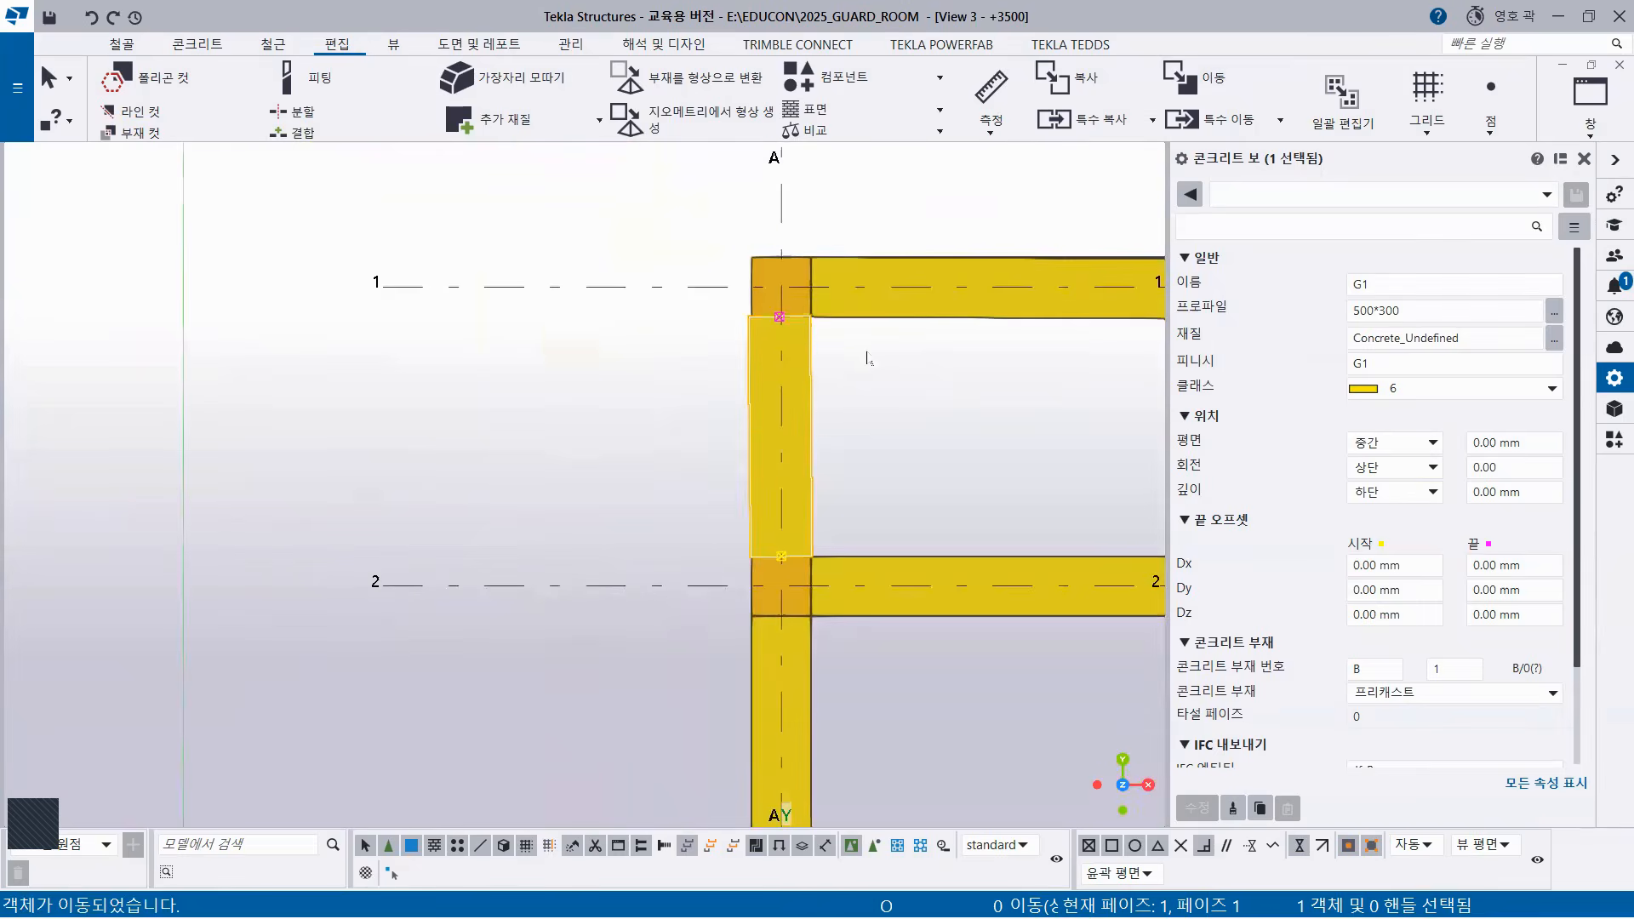
# Move the end point of the G1 beam on grid A between grids 1 and 2 sideways 10 mm, onto grid line A.
pyautogui.scroll(4, 579, 474)
pyautogui.scroll(4, 579, 467)
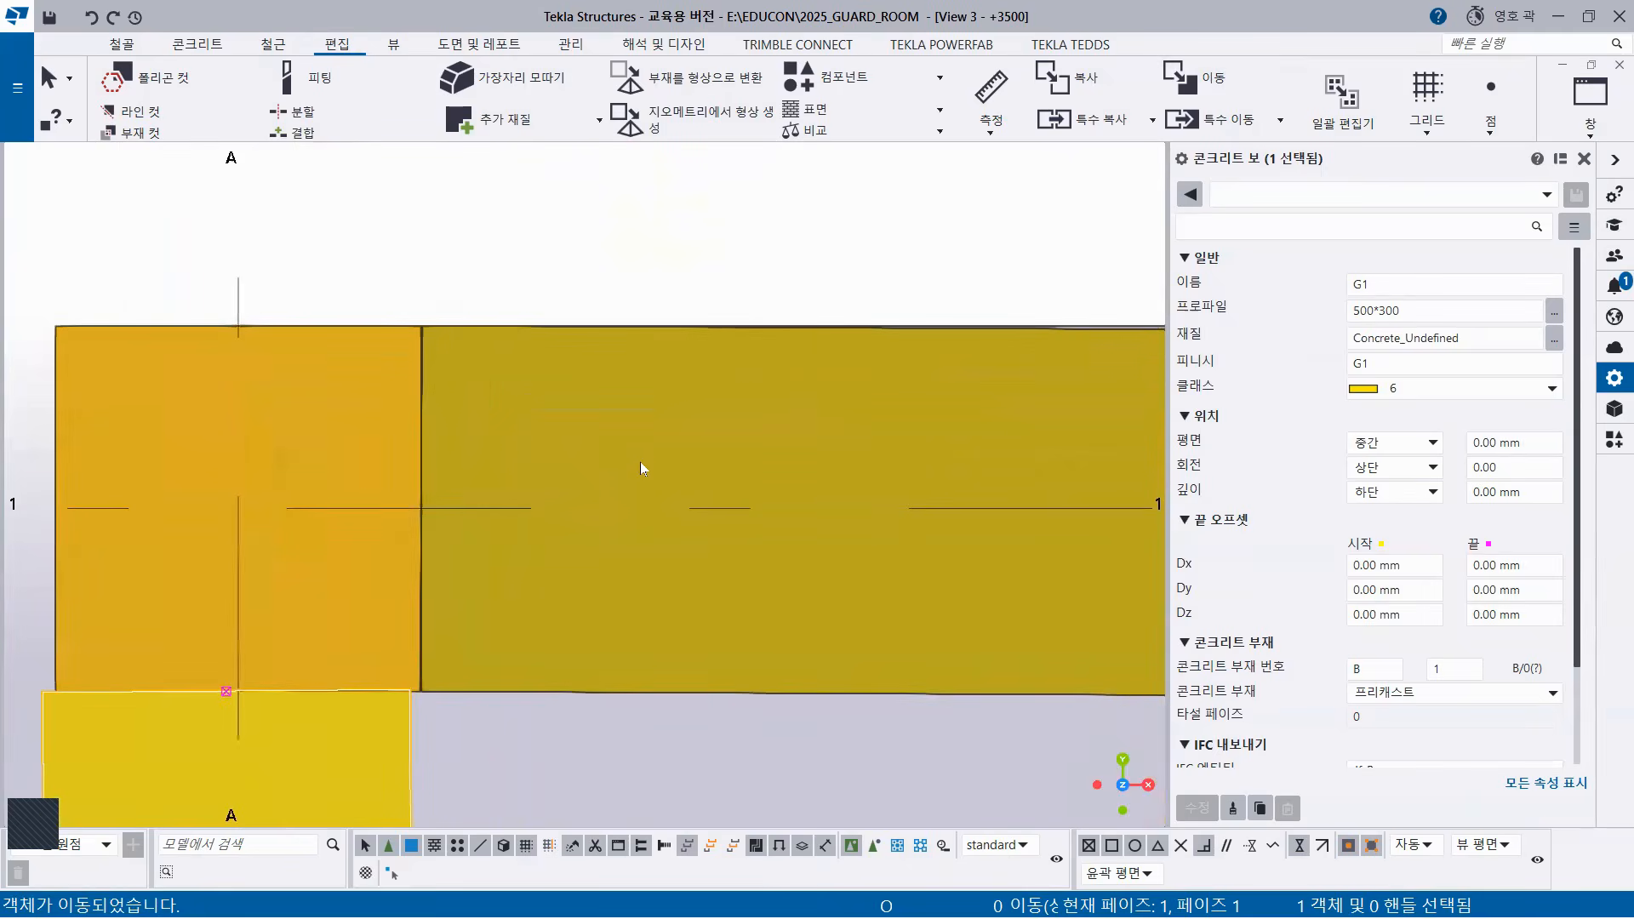
pyautogui.moveTo(356, 774); pyautogui.dragTo(497, 437, button='middle')
pyautogui.click(367, 354)
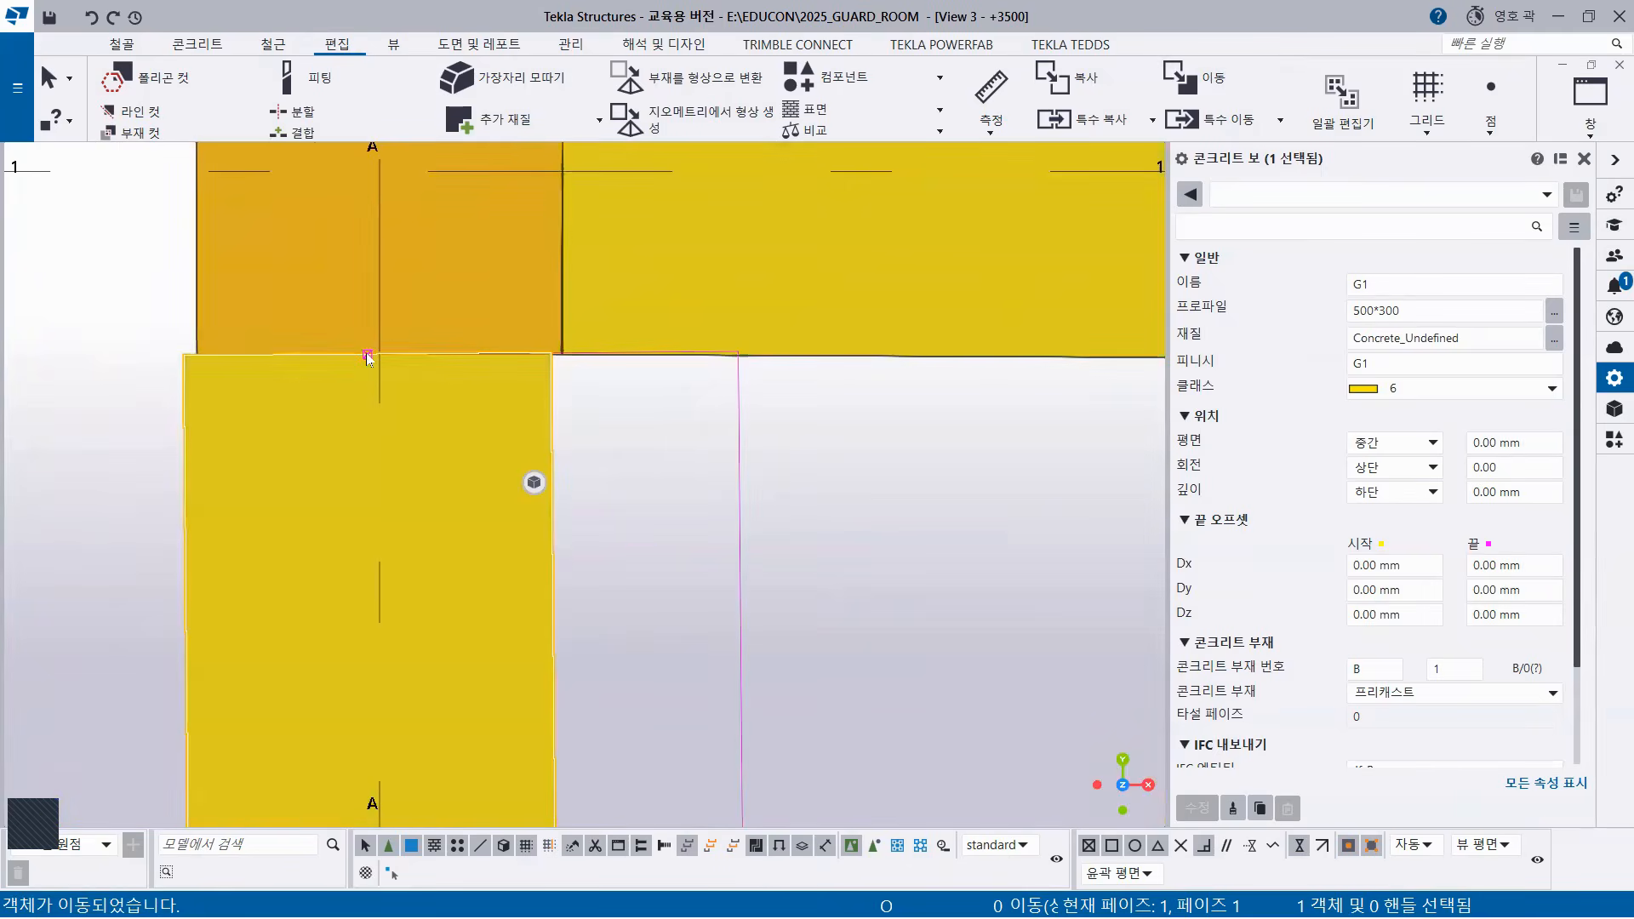
pyautogui.rightClick(106, 257)
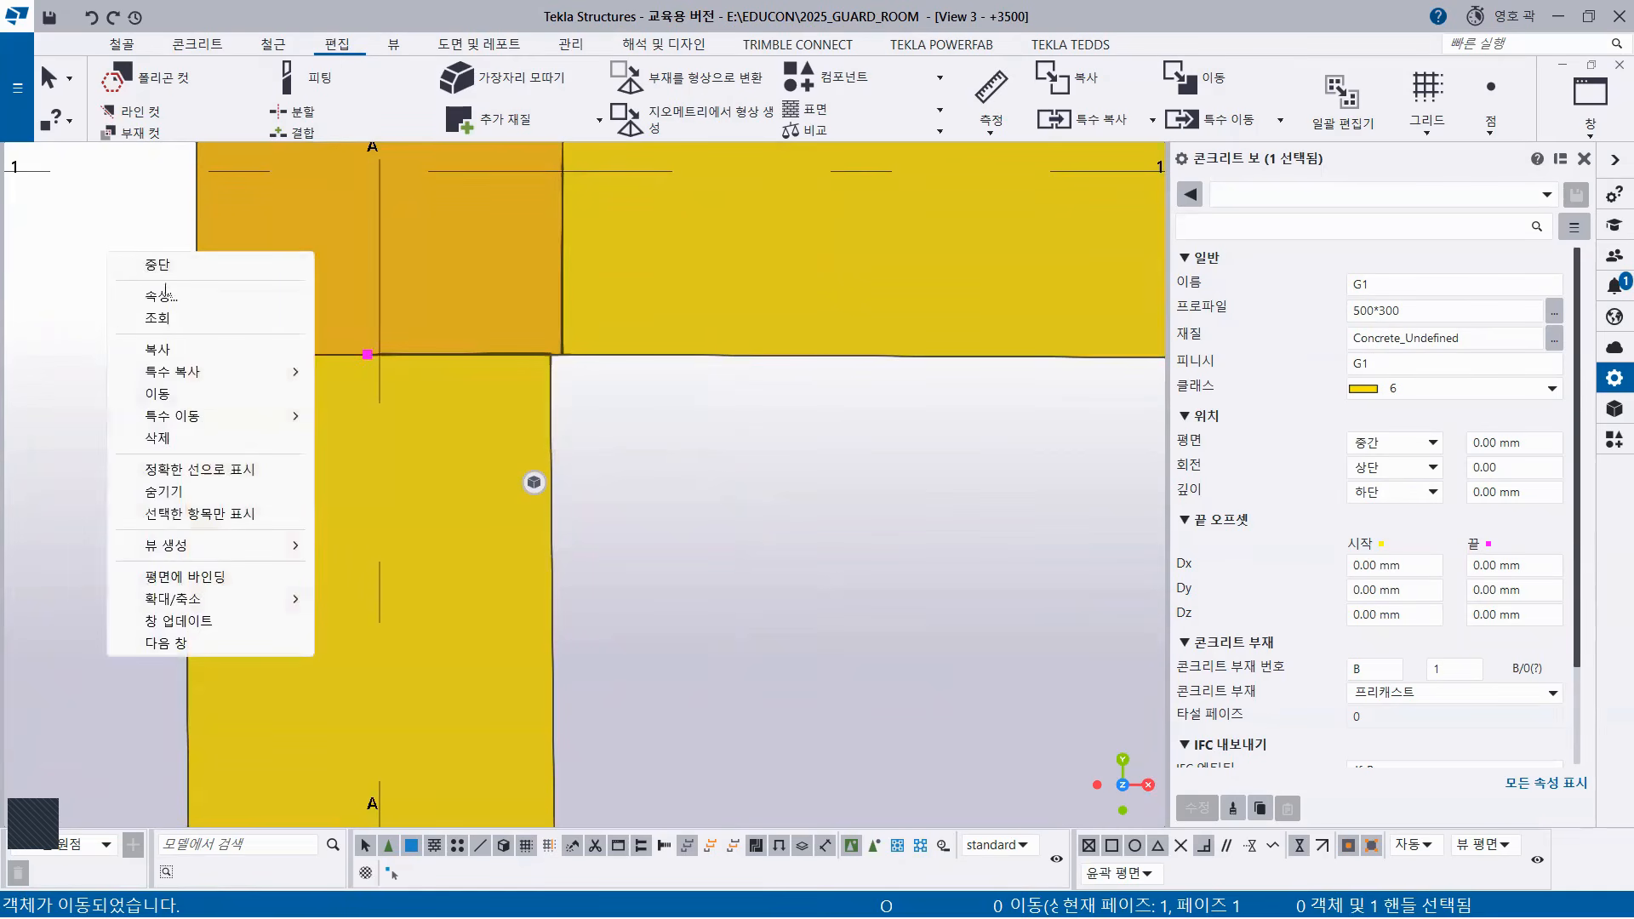
pyautogui.click(163, 398)
pyautogui.scroll(2, 369, 350)
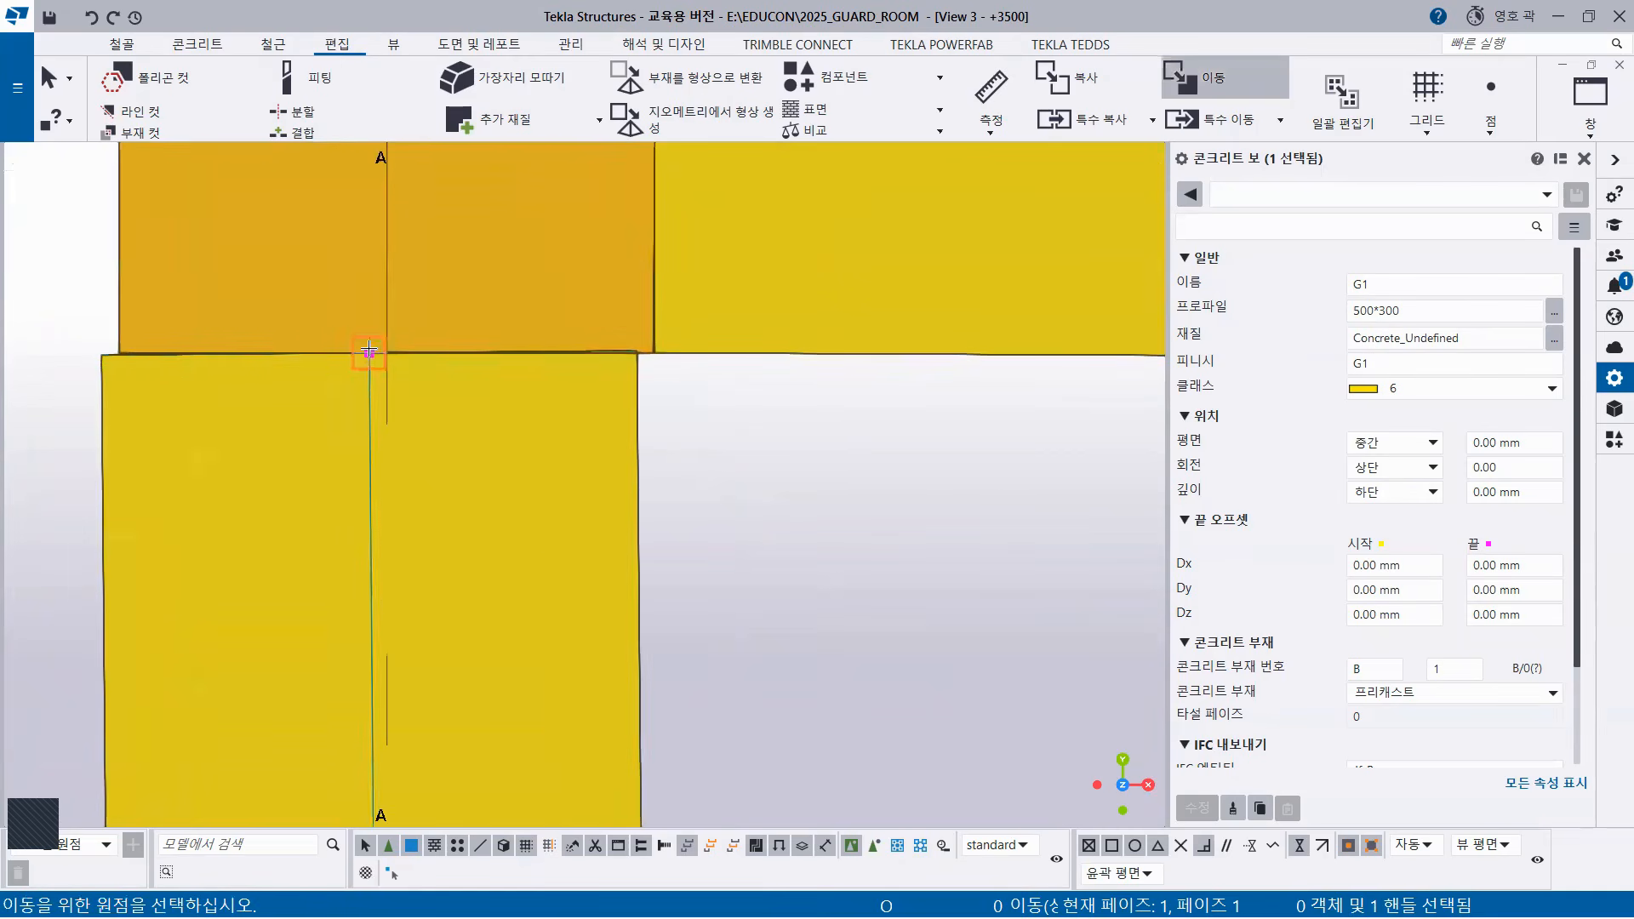
pyautogui.click(367, 354)
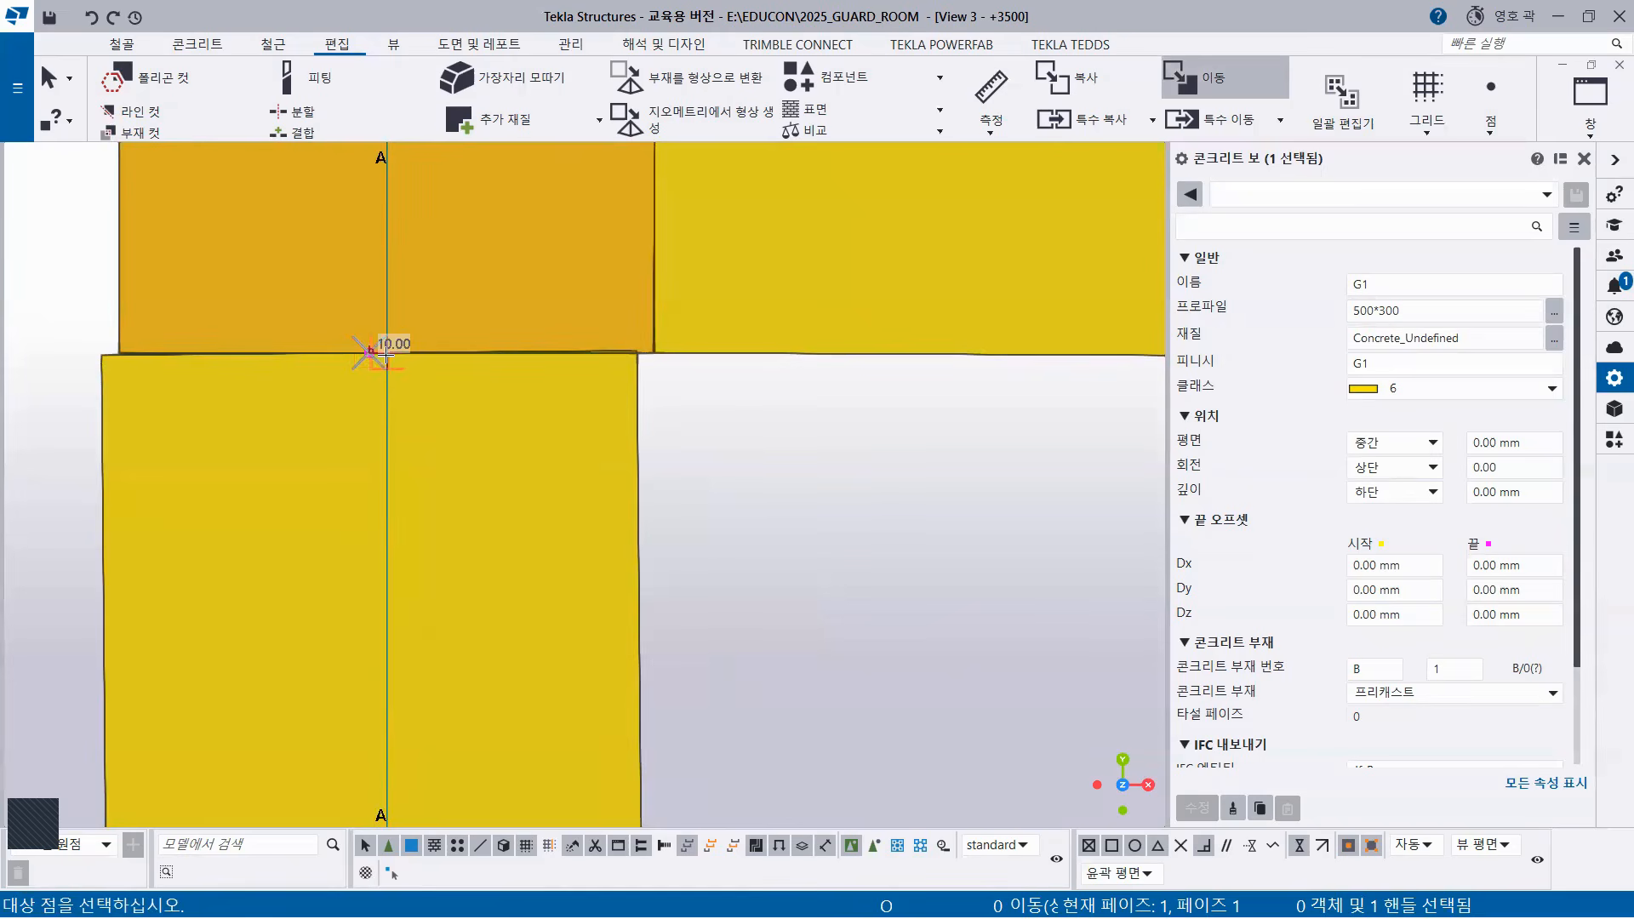
pyautogui.click(387, 353)
# Examine how the G1 beams along grid A align with the grid line and the column at grid 2.
pyautogui.scroll(-1, 460, 504)
pyautogui.scroll(-2, 459, 503)
pyautogui.moveTo(514, 635); pyautogui.dragTo(705, 162, button='middle')
pyautogui.moveTo(691, 592); pyautogui.dragTo(616, 133, button='middle')
pyautogui.scroll(1, 579, 335)
pyautogui.scroll(1, 579, 335)
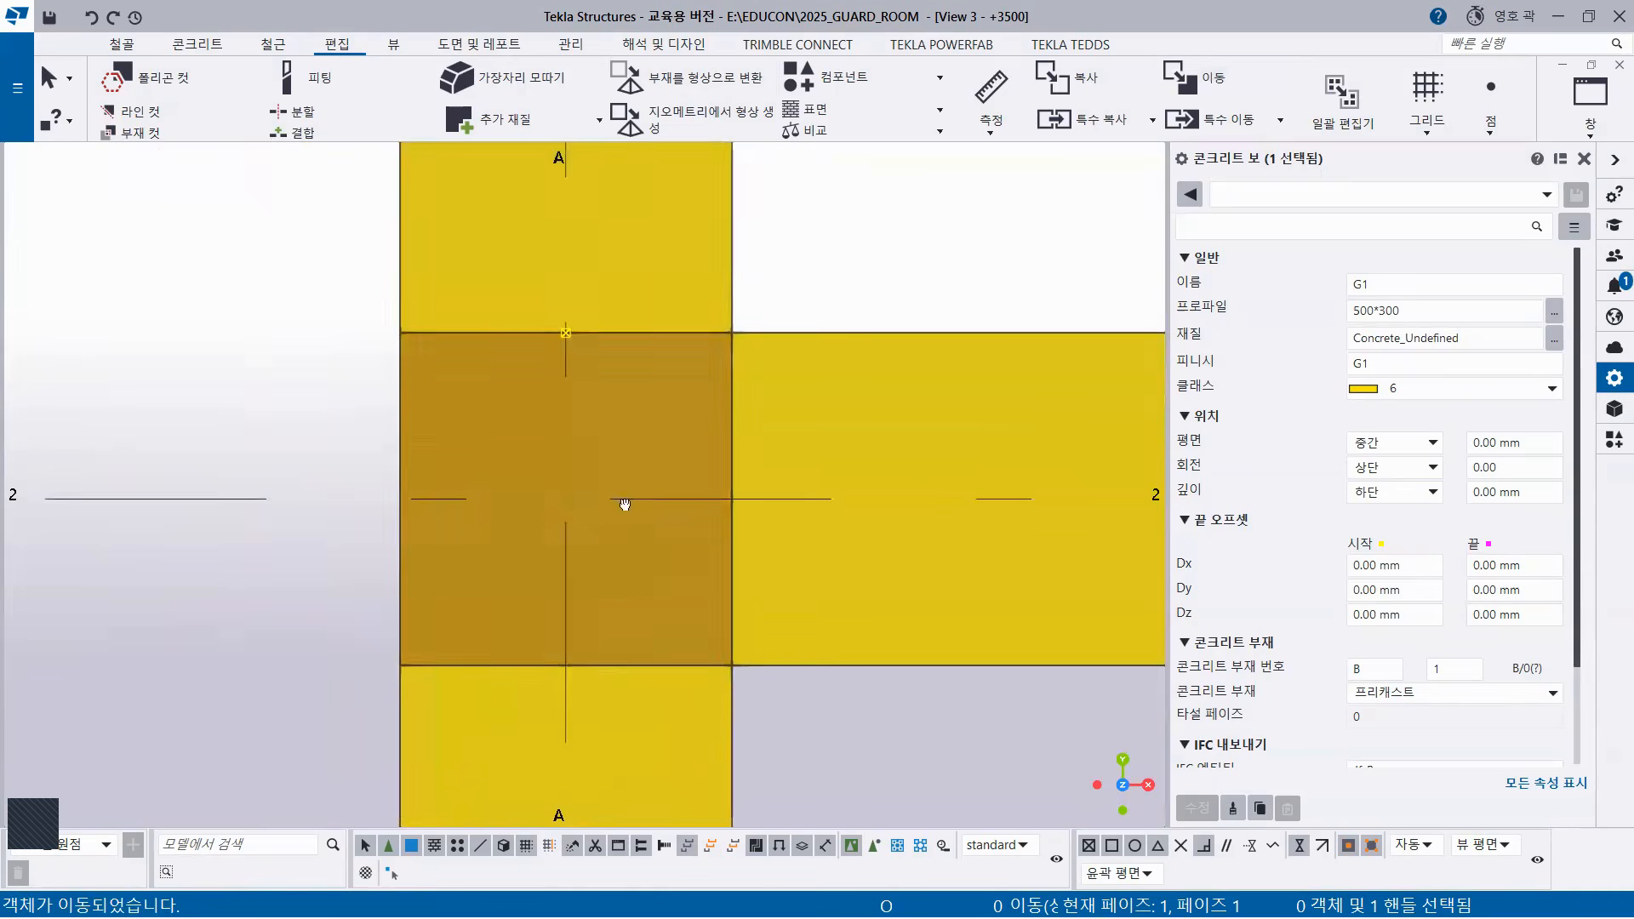
pyautogui.moveTo(624, 570); pyautogui.dragTo(625, 162, button='middle')
pyautogui.scroll(-9, 615, 599)
pyautogui.moveTo(626, 672); pyautogui.dragTo(615, 132, button='middle')
pyautogui.scroll(-1, 597, 664)
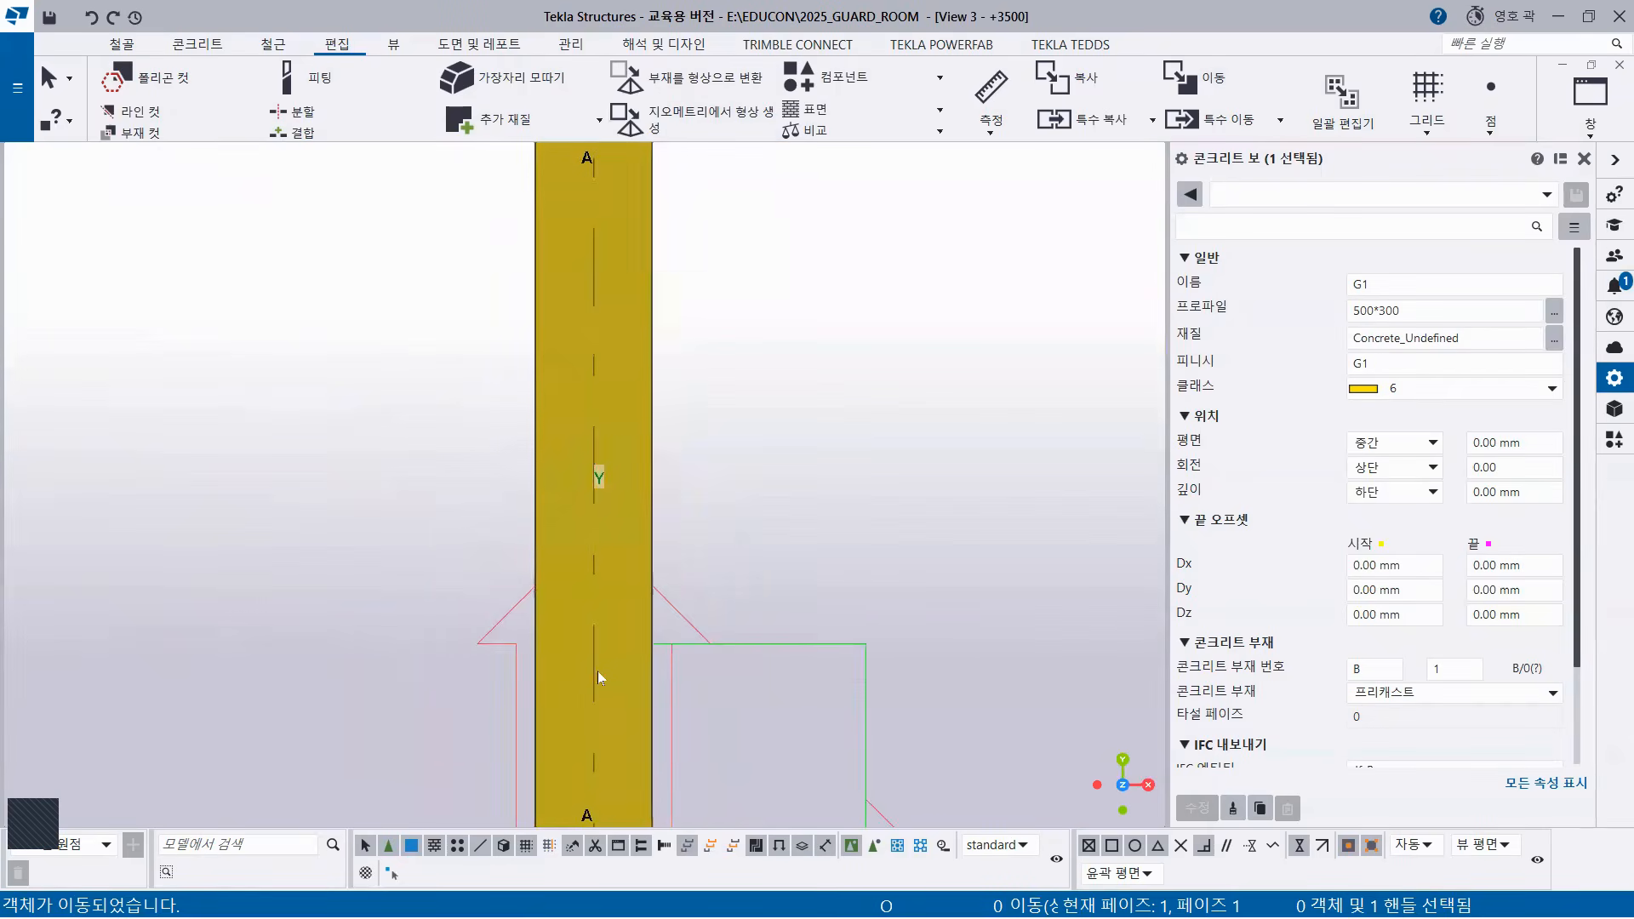
# Move the start point of the G1 beam on grid 3 between grids A and B onto grid line 3 at the column A face.
pyautogui.moveTo(599, 671); pyautogui.dragTo(661, 241, button='middle')
pyautogui.scroll(2, 647, 442)
pyautogui.scroll(4, 652, 400)
pyautogui.click(754, 340)
pyautogui.click(849, 642)
pyautogui.moveTo(895, 647); pyautogui.dragTo(646, 244, button='middle')
pyautogui.scroll(2, 610, 363)
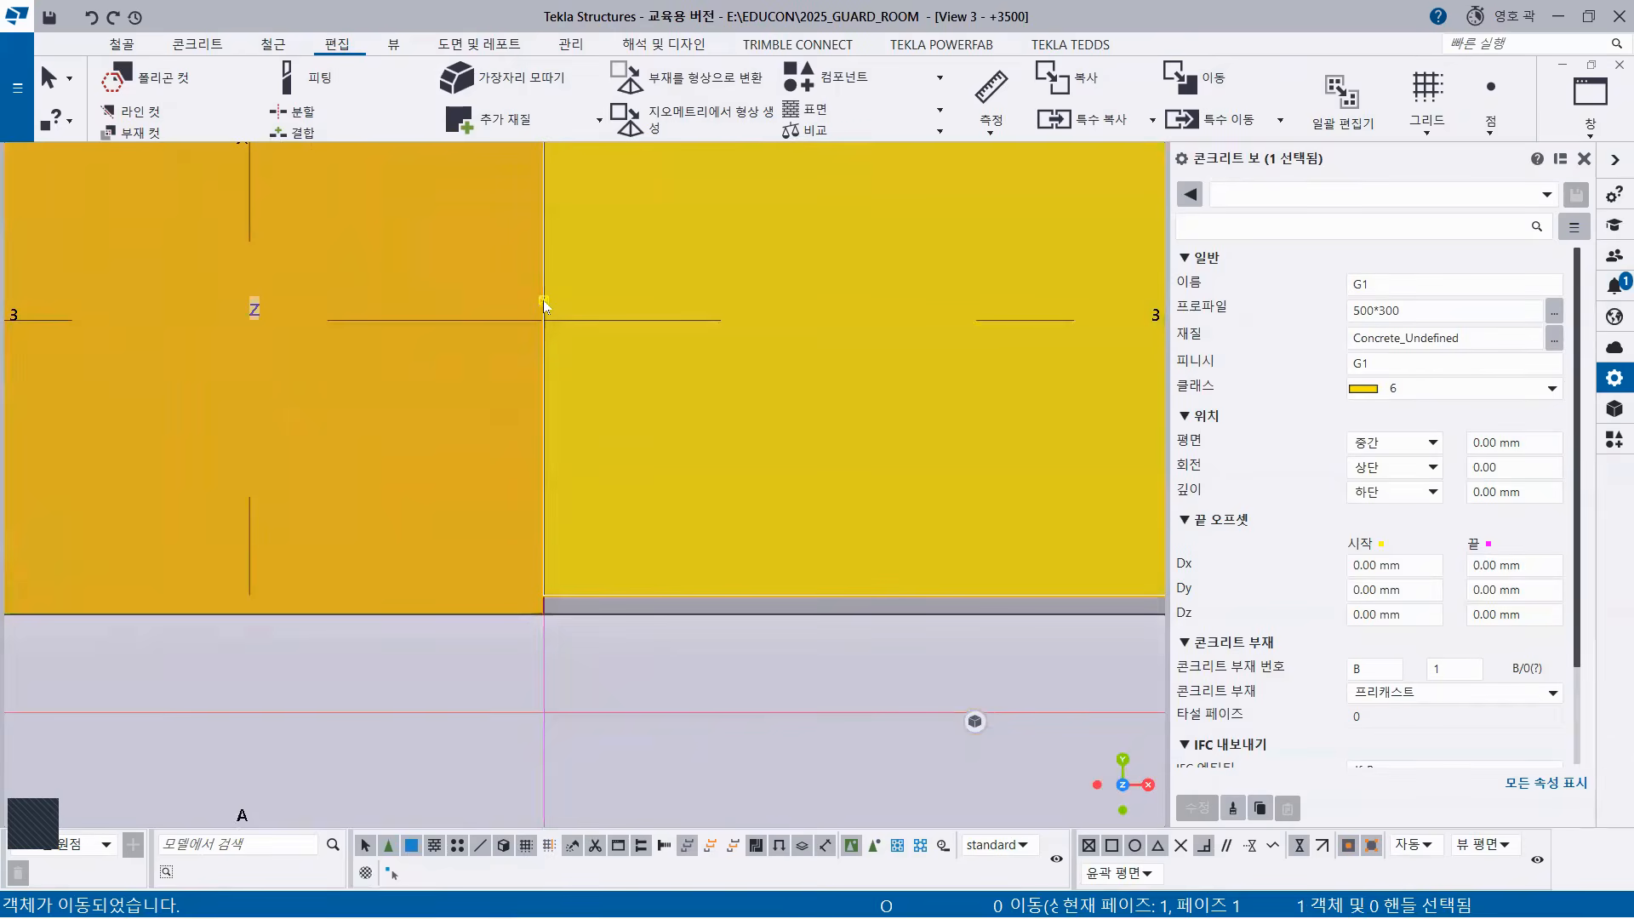
pyautogui.click(545, 305)
pyautogui.rightClick(368, 652)
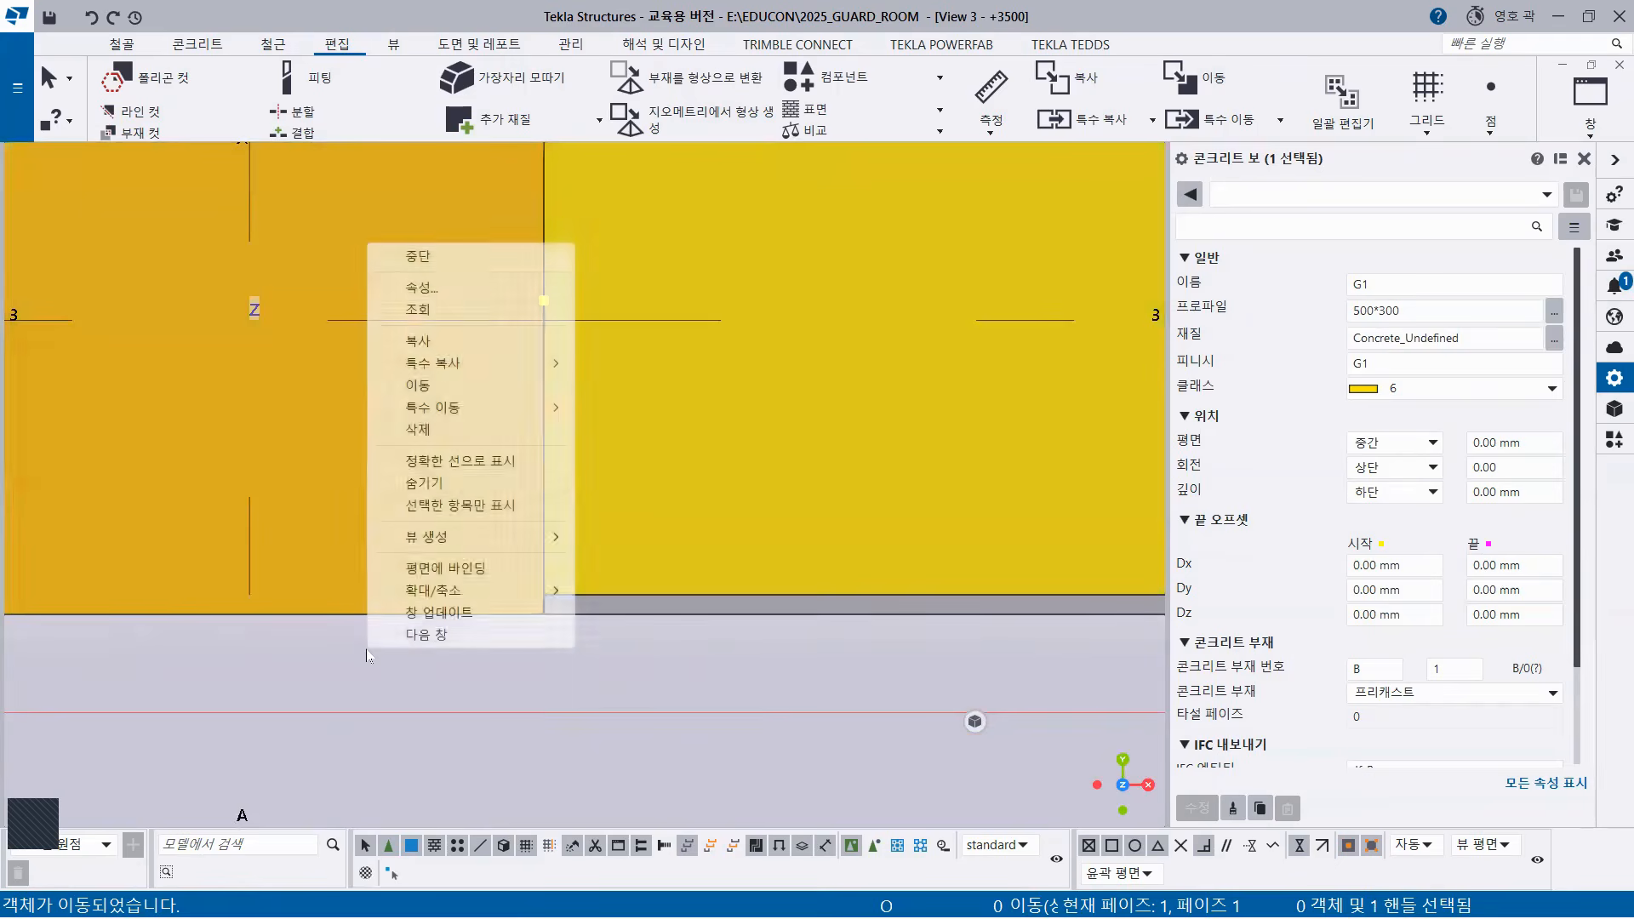
pyautogui.click(419, 385)
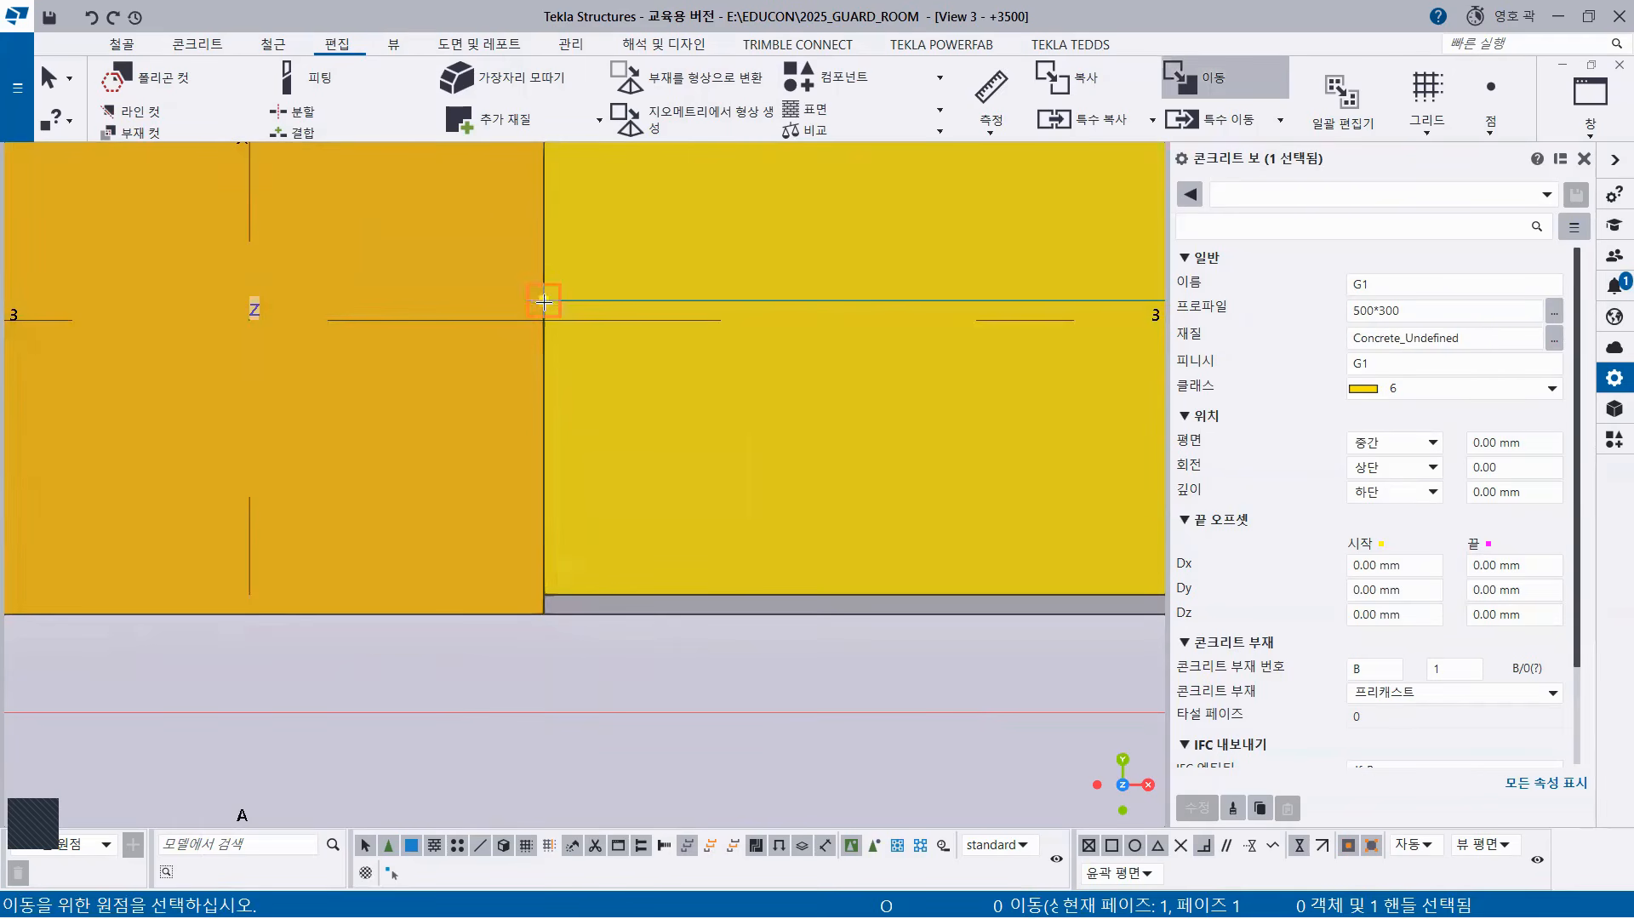
pyautogui.click(545, 303)
pyautogui.click(544, 321)
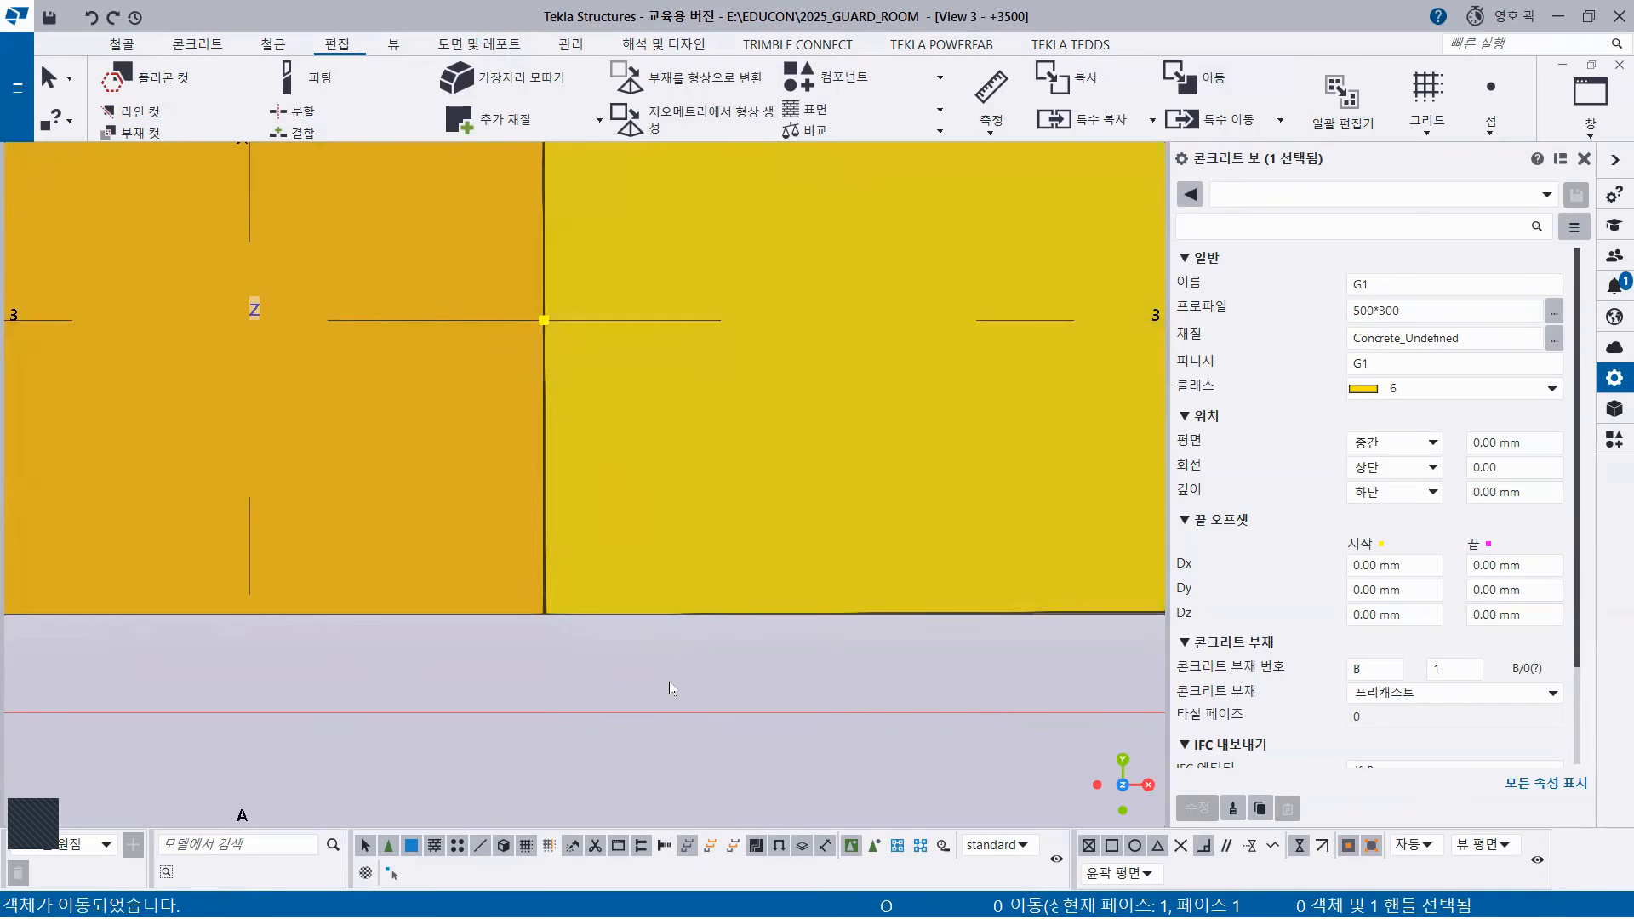
# Move the end point of the G1 beam on grid 3 at column B sideways 10 mm, onto grid line 3.
pyautogui.scroll(-3, 766, 664)
pyautogui.moveTo(904, 655); pyautogui.dragTo(289, 655, button='middle')
pyautogui.moveTo(554, 621); pyautogui.dragTo(109, 621, button='middle')
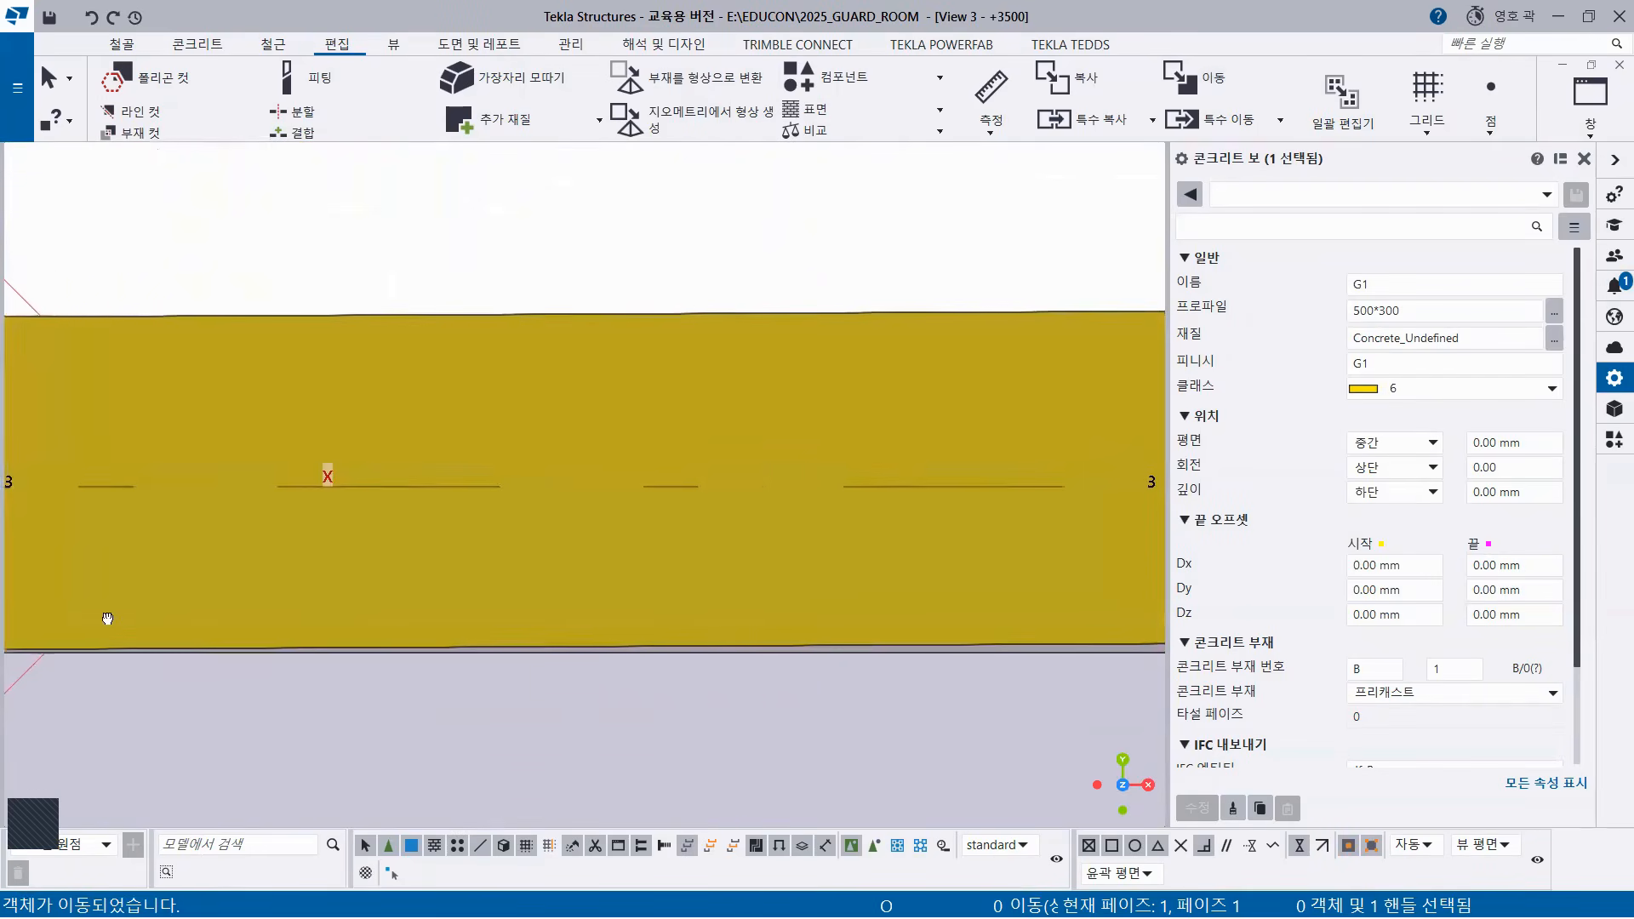
pyautogui.scroll(-1, 841, 577)
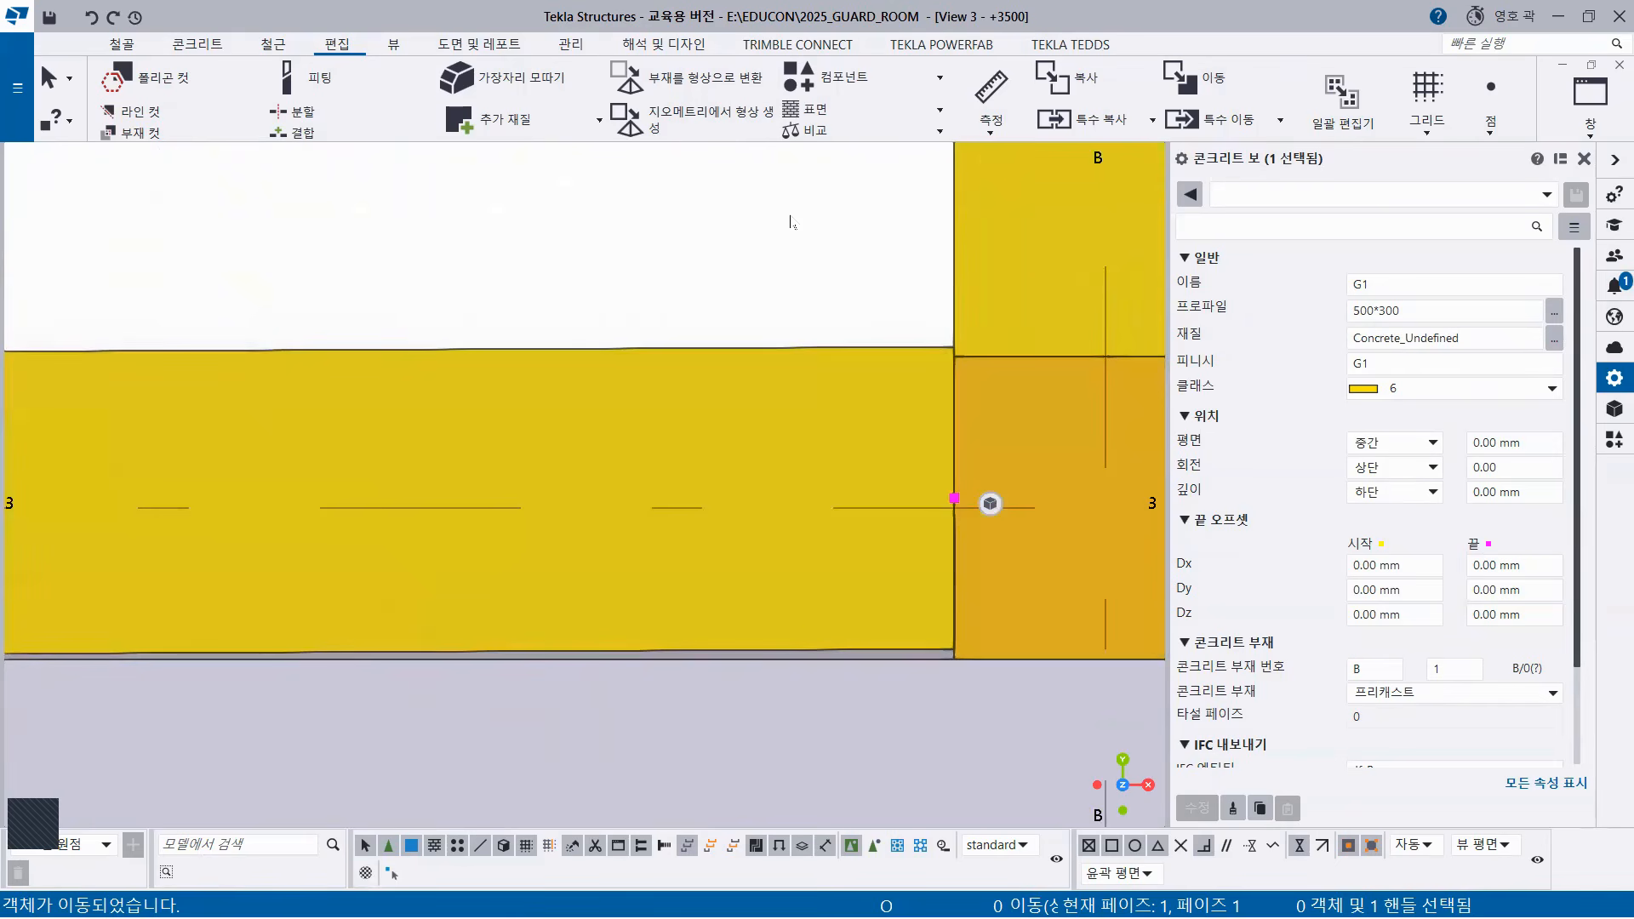
pyautogui.rightClick(791, 222)
pyautogui.press('Return')
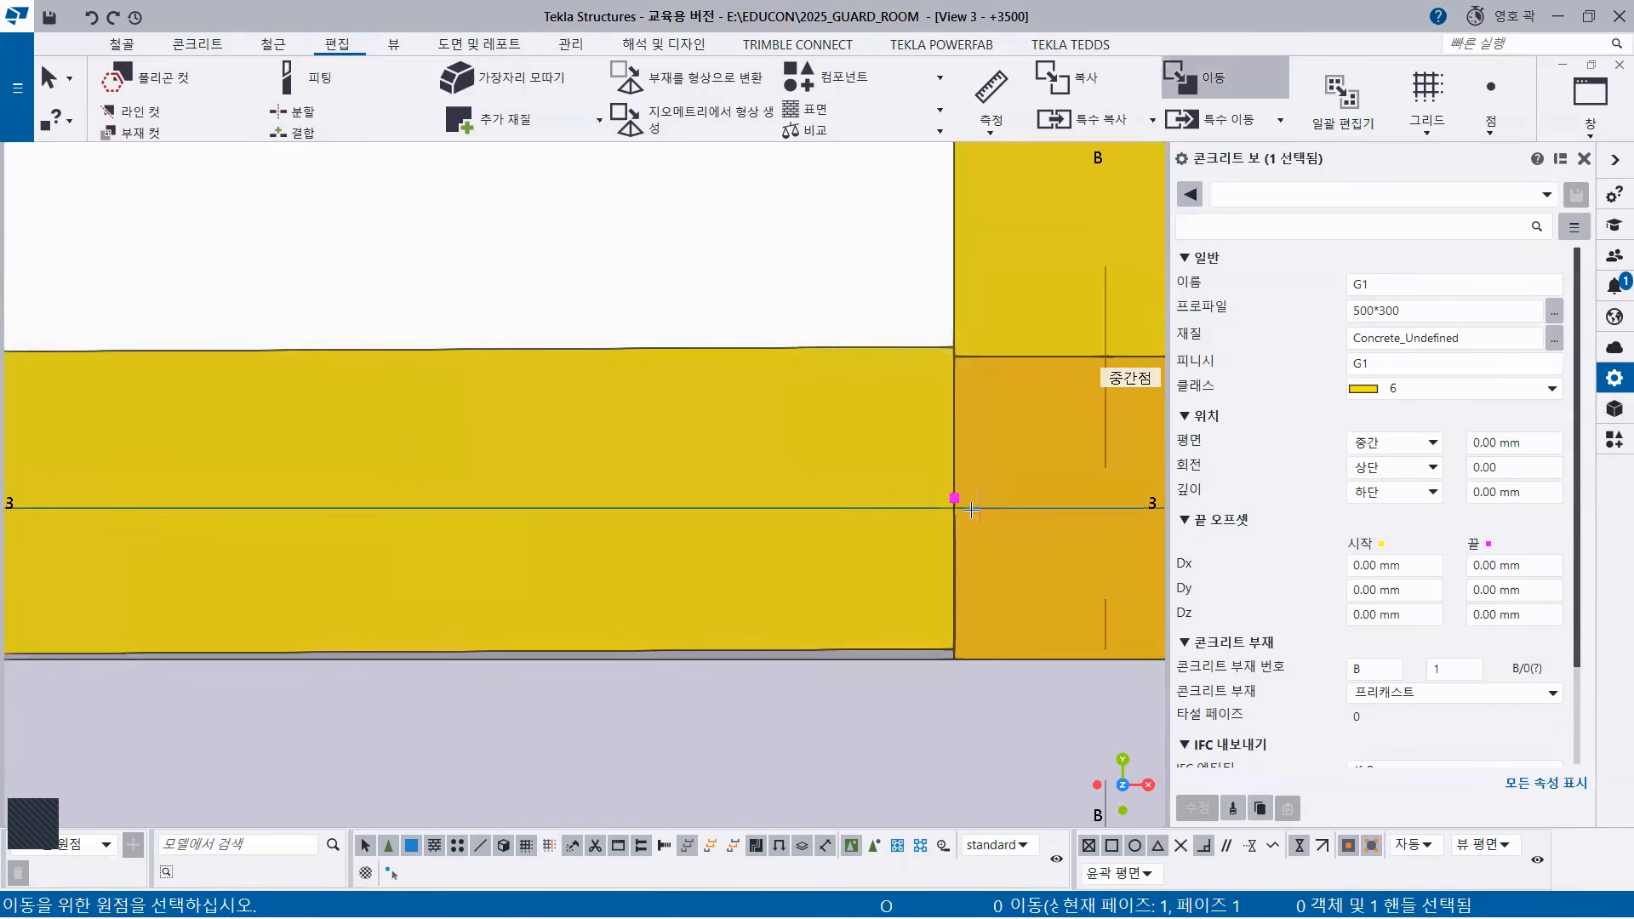
pyautogui.scroll(3, 936, 494)
pyautogui.click(934, 481)
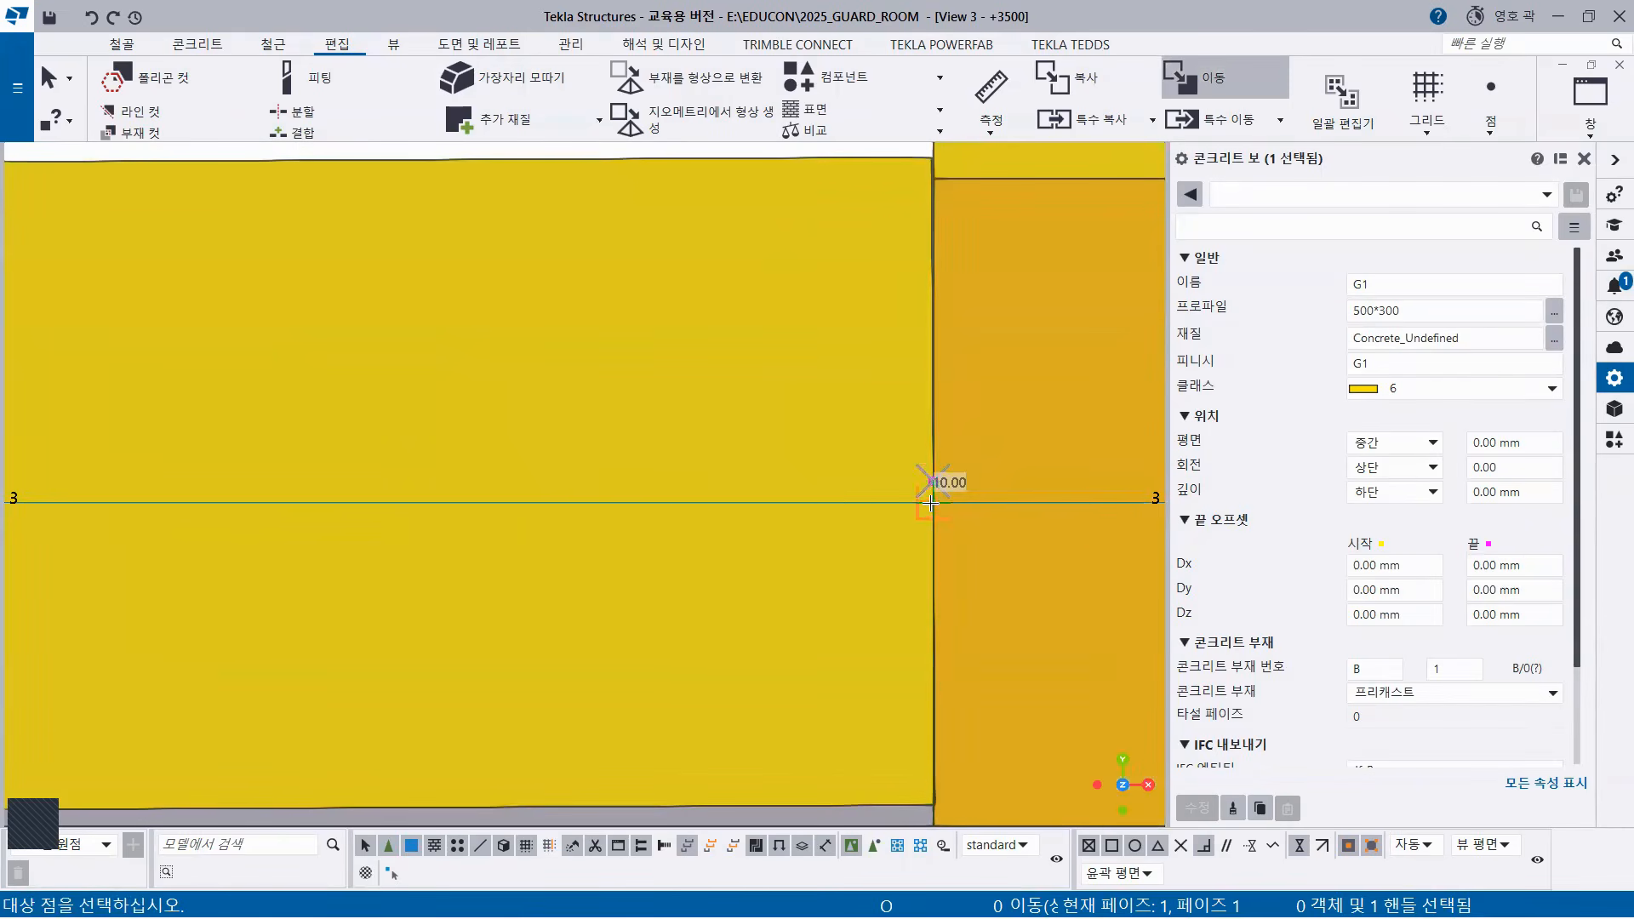
pyautogui.click(931, 503)
pyautogui.scroll(-5, 933, 503)
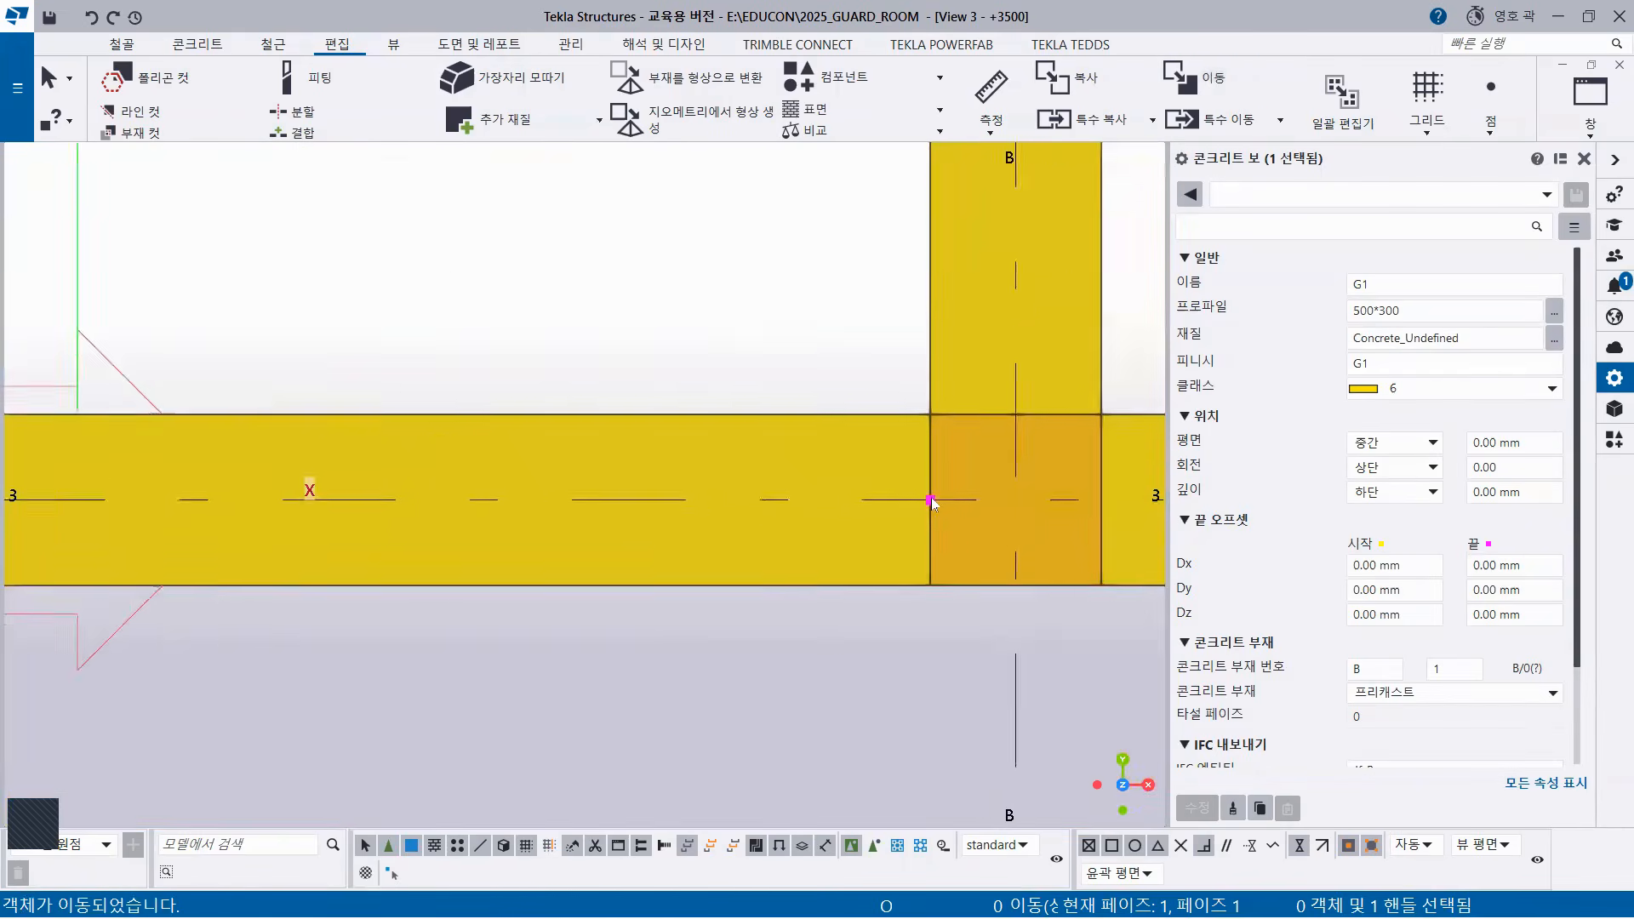
# Examine the roof beam joints along grids 1 and 2 for remaining misalignment with the grid lines.
pyautogui.scroll(-2, 934, 500)
pyautogui.moveTo(1018, 499); pyautogui.dragTo(763, 651, button='middle')
pyautogui.scroll(2, 777, 334)
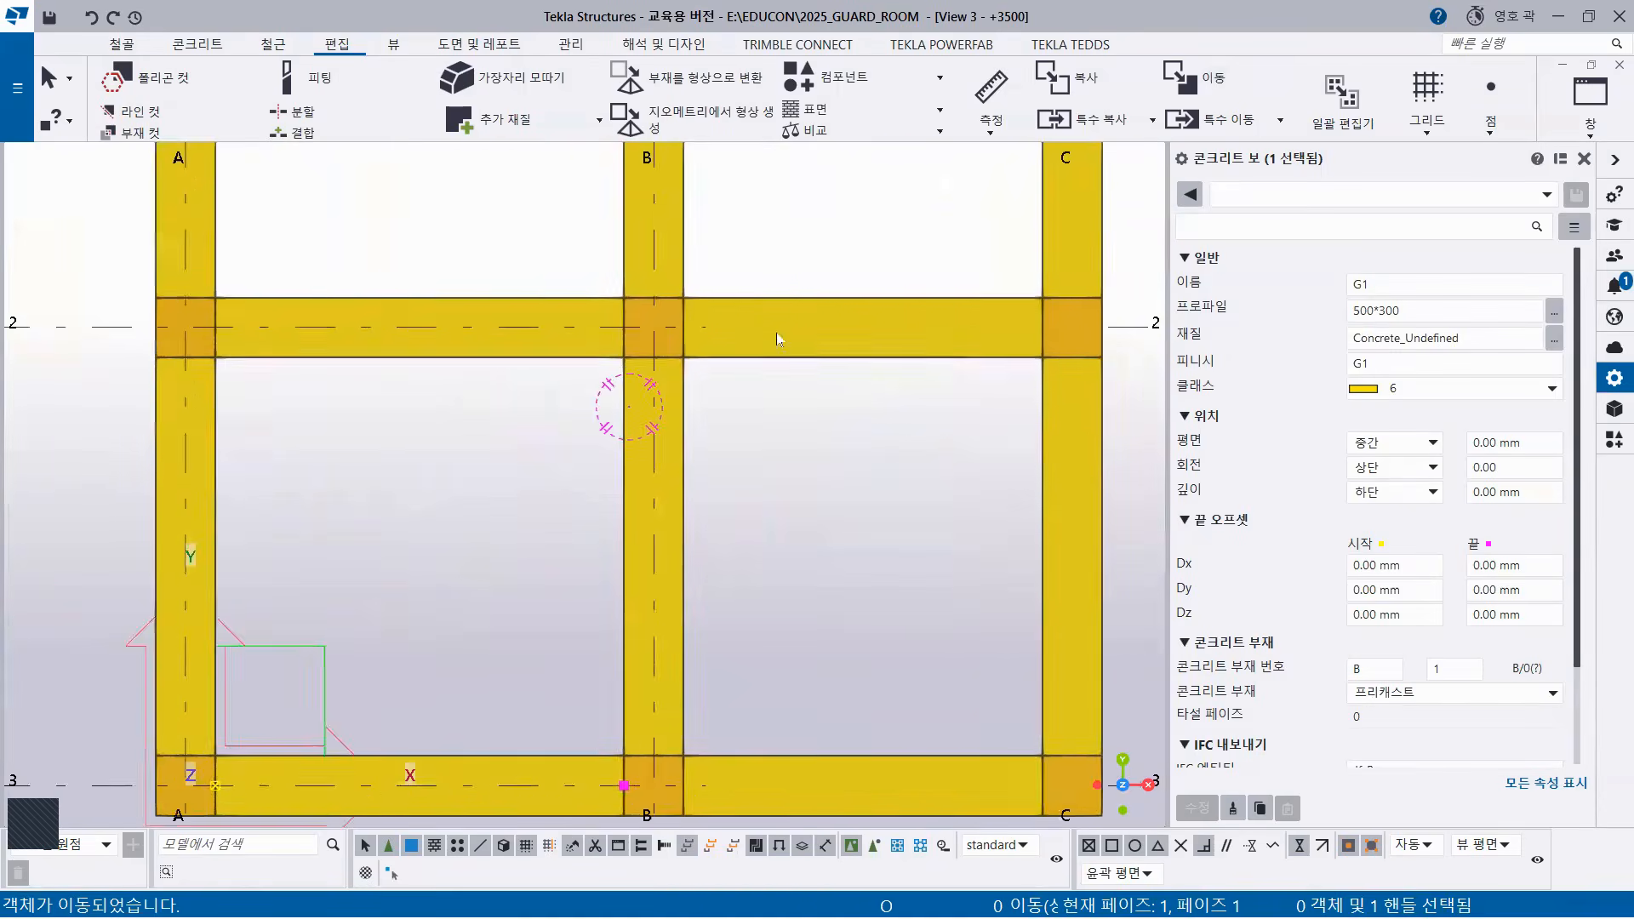
pyautogui.scroll(2, 854, 395)
pyautogui.scroll(2, 953, 434)
pyautogui.moveTo(962, 443); pyautogui.dragTo(745, 815, button='middle')
pyautogui.scroll(-3, 1006, 464)
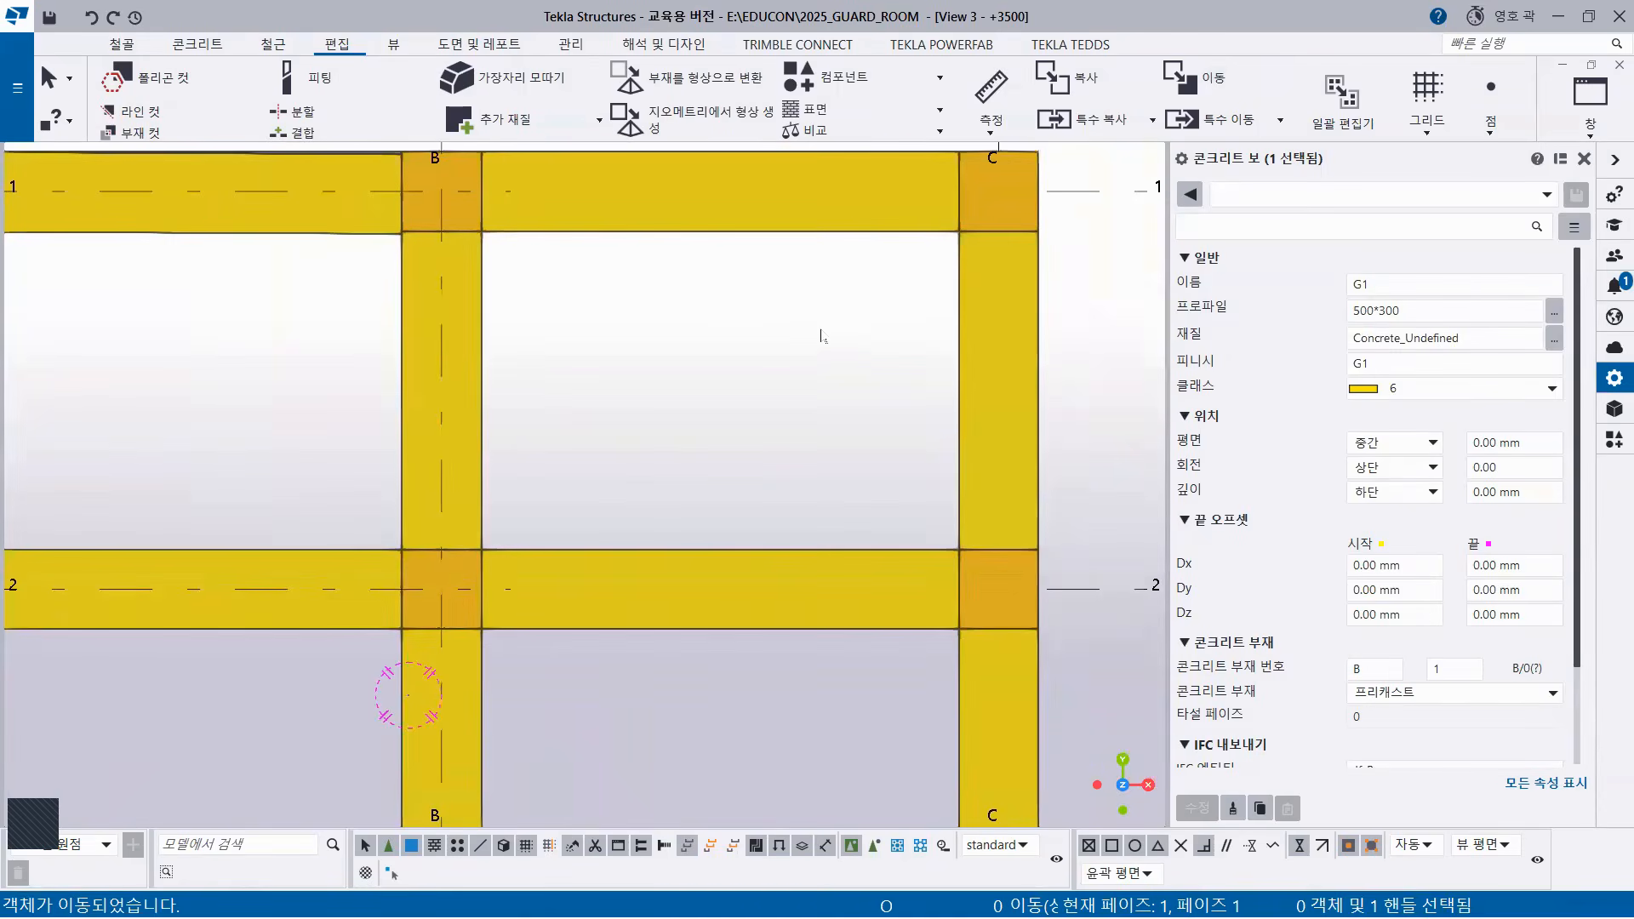
pyautogui.scroll(5, 477, 212)
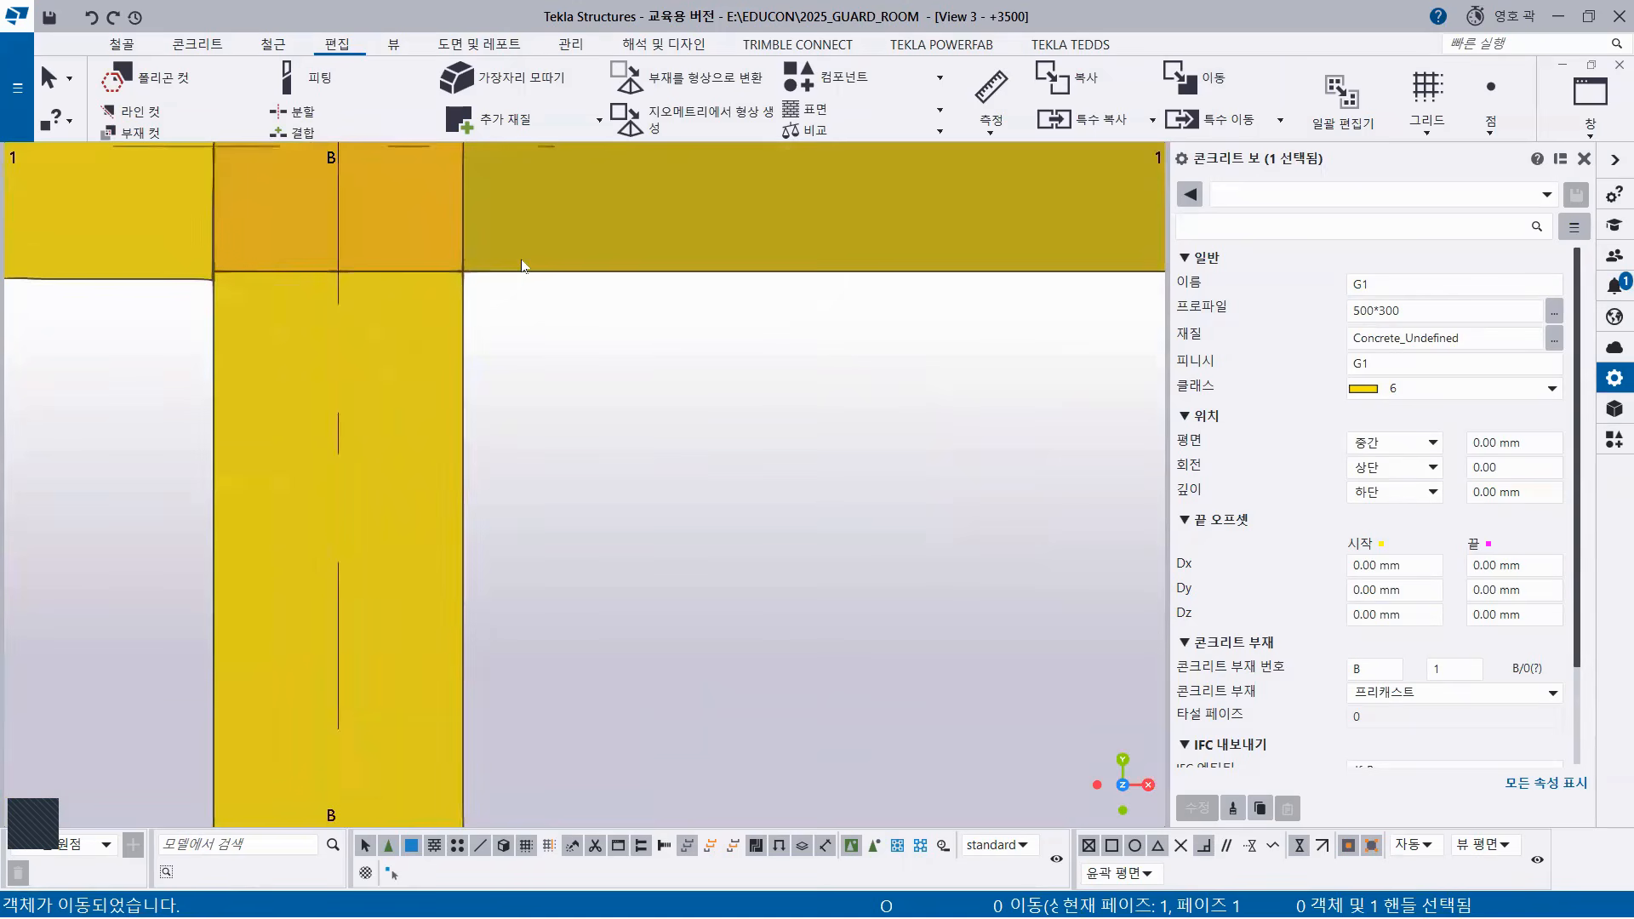
# Move the end point of the G1 beam on grid 1 between grids A and B onto grid line 1 at the column B face.
pyautogui.scroll(-2, 522, 265)
pyautogui.moveTo(522, 265); pyautogui.dragTo(887, 640, button='middle')
pyautogui.click(646, 549)
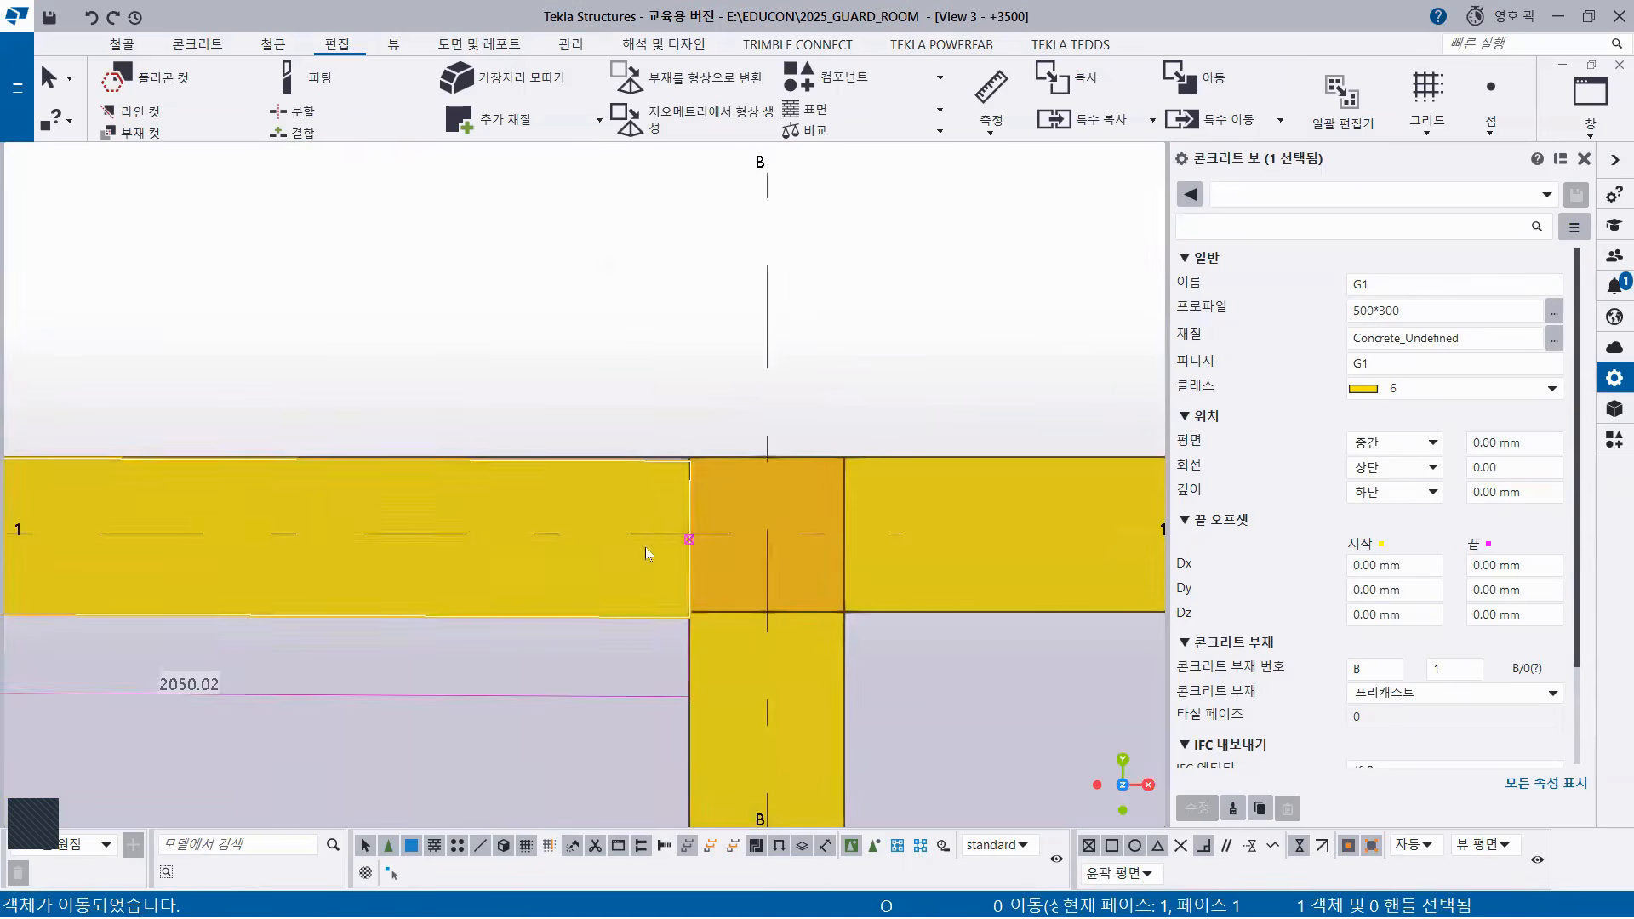
pyautogui.scroll(2, 645, 548)
pyautogui.click(704, 537)
pyautogui.rightClick(704, 316)
pyautogui.click(756, 453)
pyautogui.scroll(1, 728, 570)
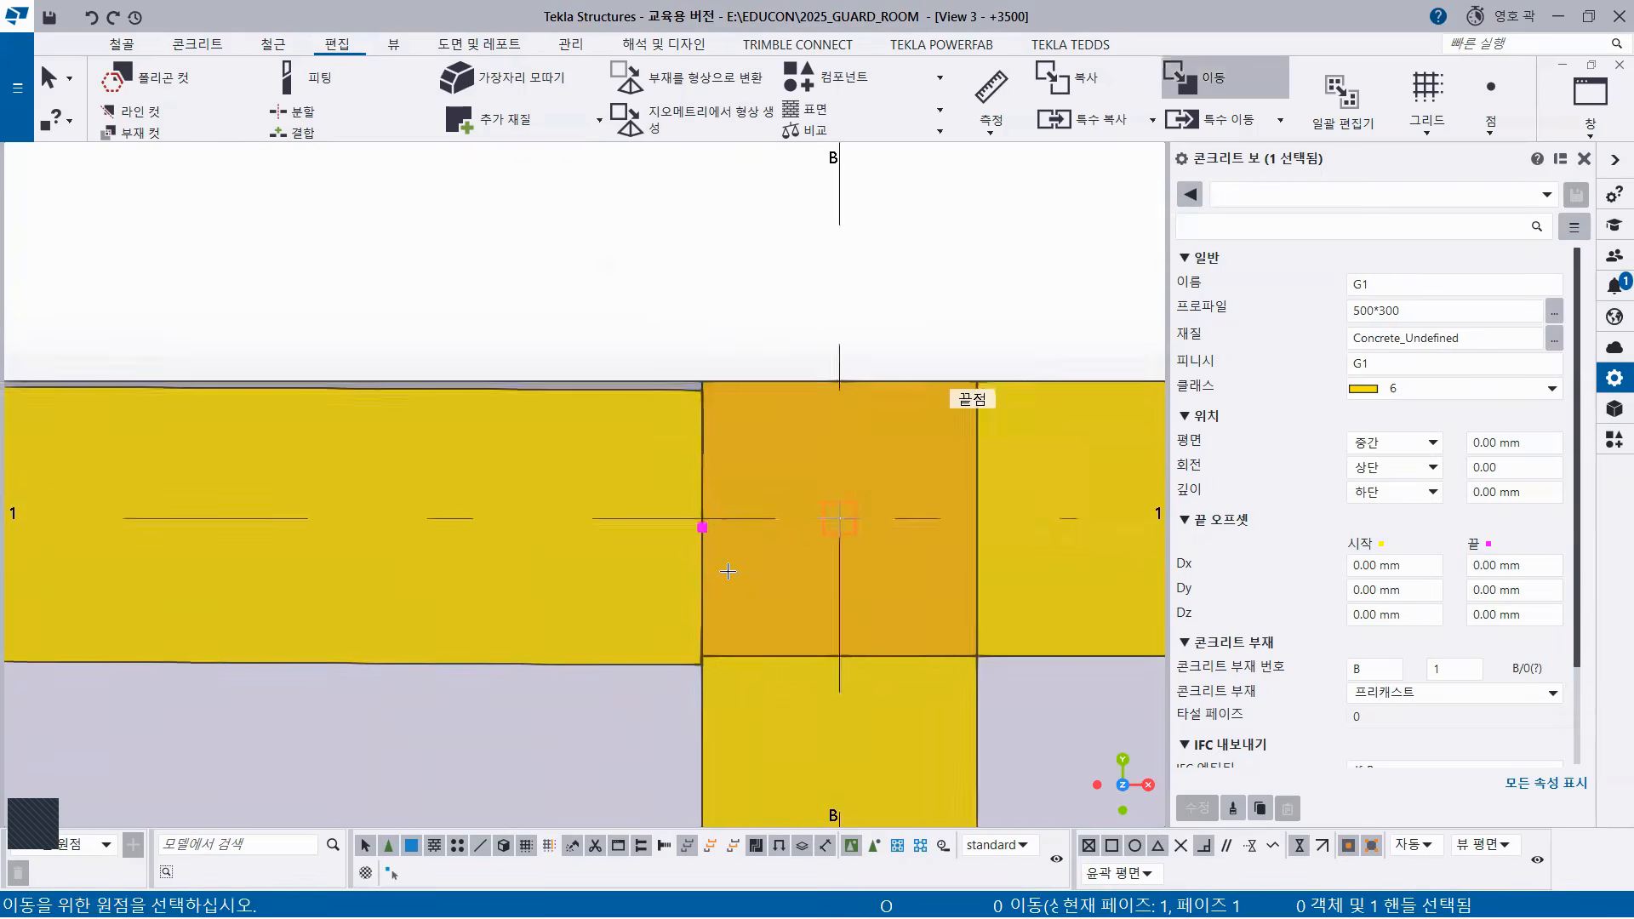
pyautogui.scroll(3, 727, 571)
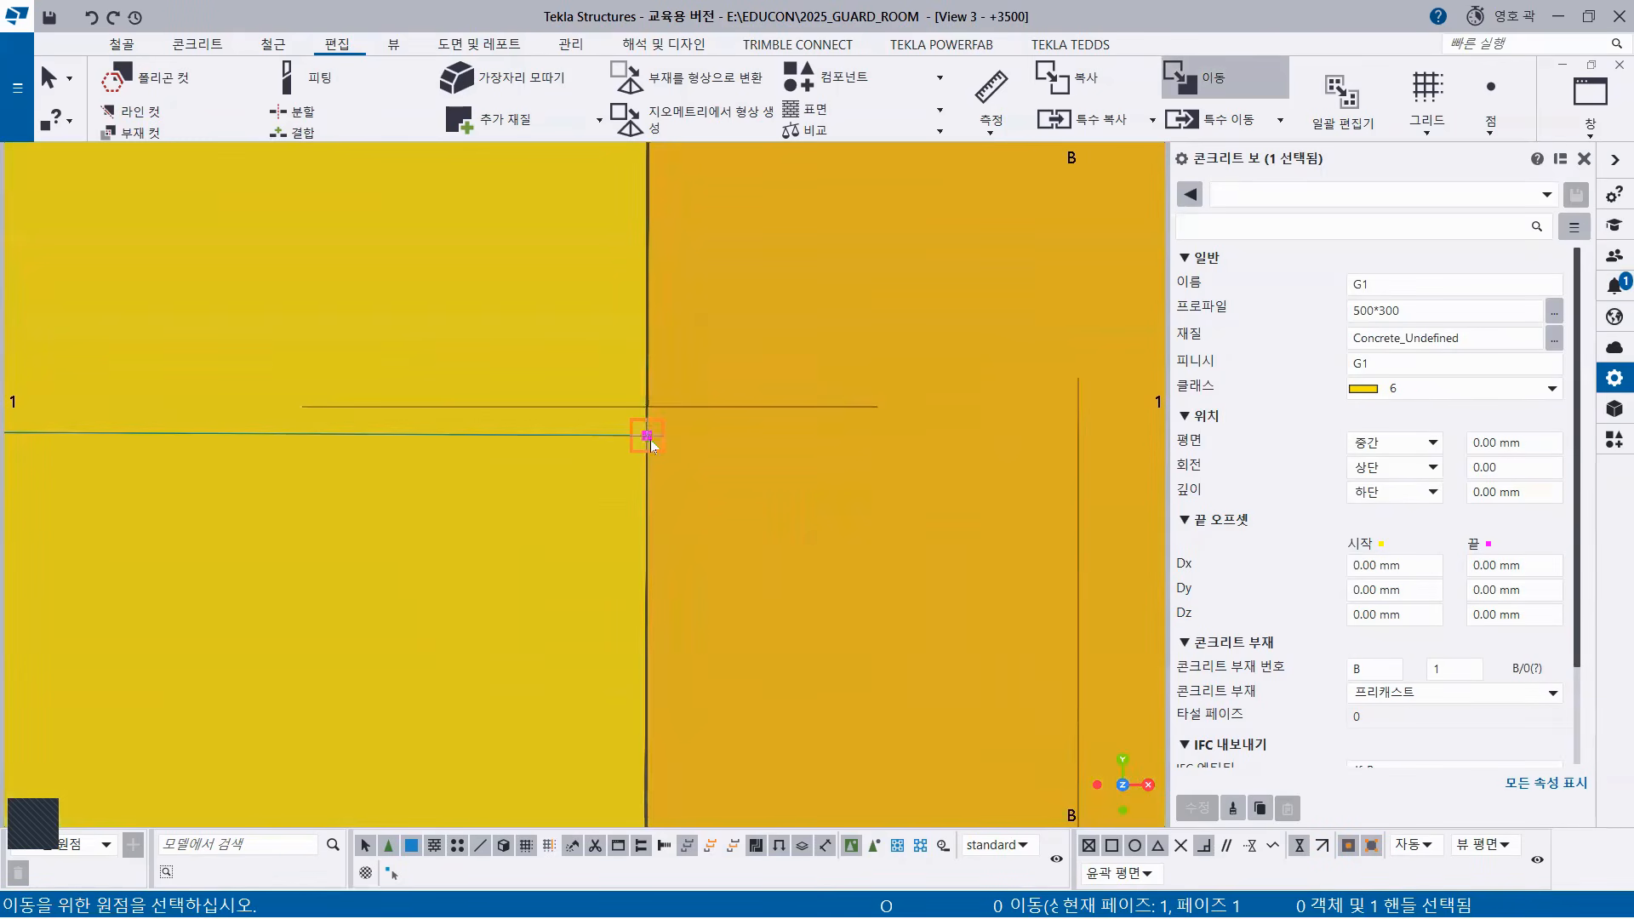
pyautogui.click(648, 438)
pyautogui.click(648, 410)
pyautogui.scroll(-4, 678, 598)
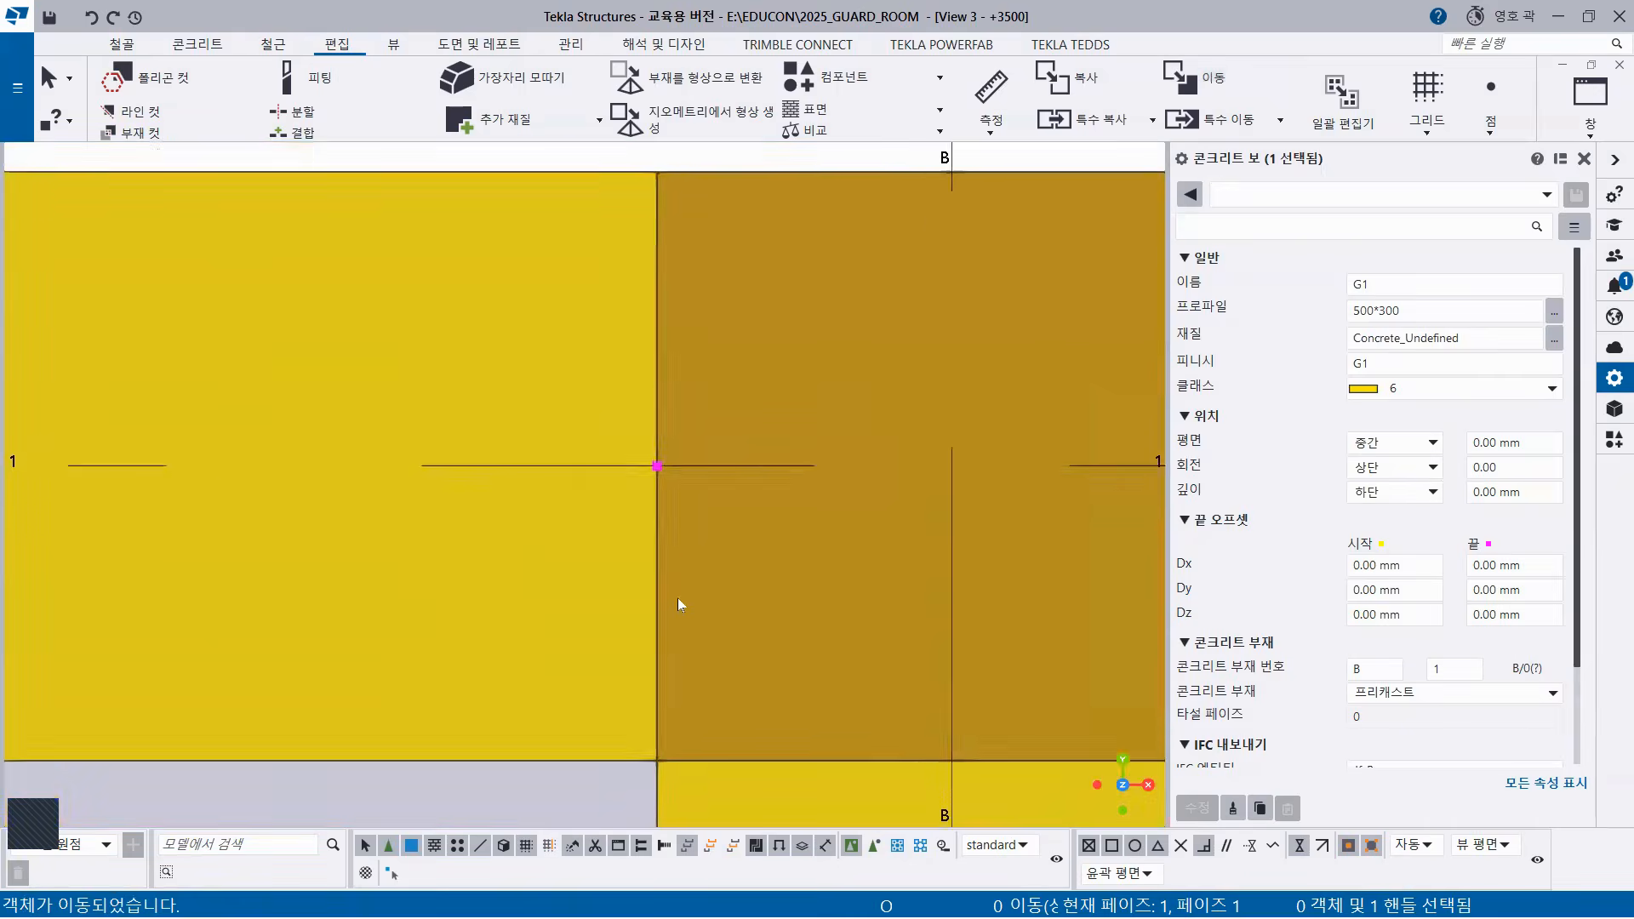
# Check the grid 1 beam's start point at column A against the grid line.
pyautogui.moveTo(305, 534); pyautogui.dragTo(1153, 433, button='middle')
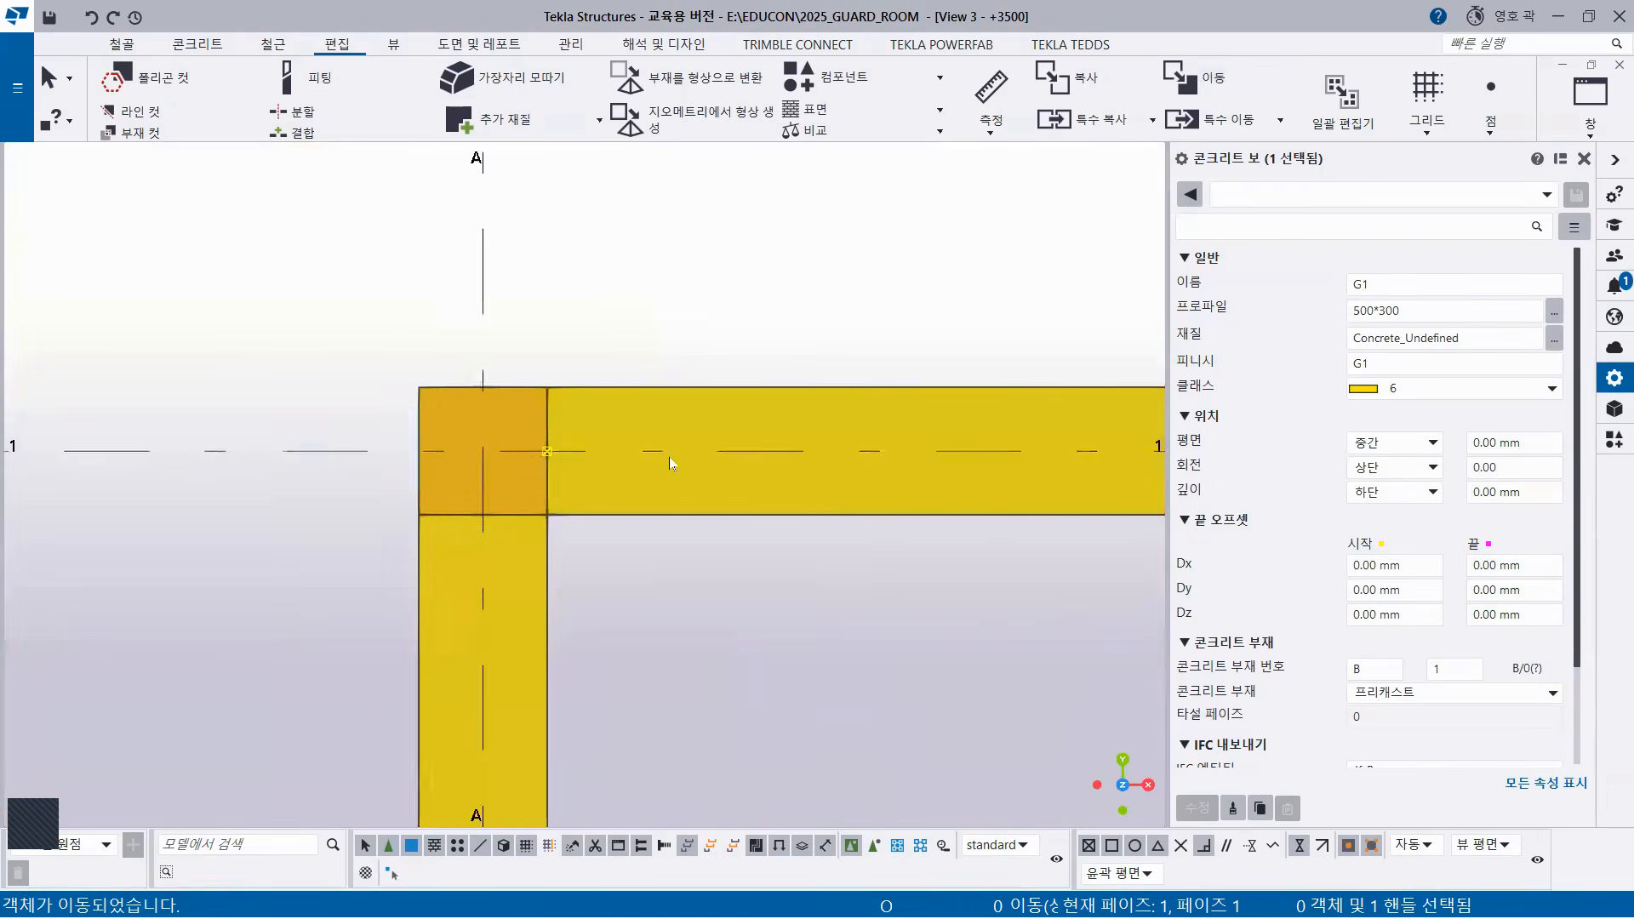
pyautogui.scroll(2, 669, 457)
pyautogui.scroll(-5, 838, 576)
pyautogui.scroll(-2, 919, 633)
pyautogui.moveTo(870, 531); pyautogui.dragTo(533, 245, button='middle')
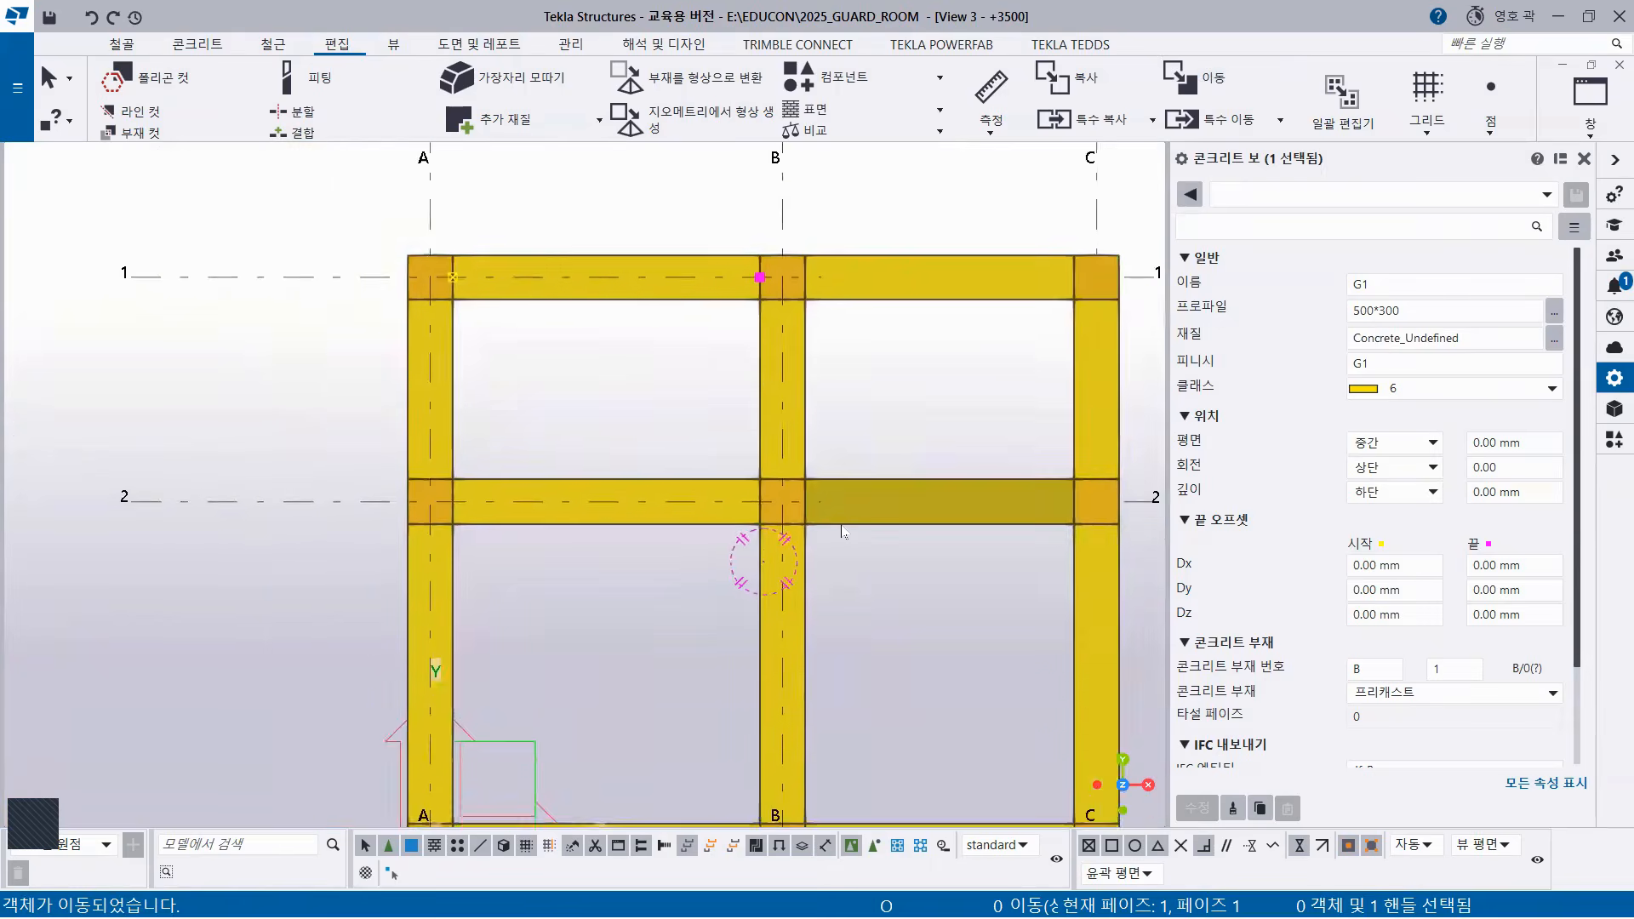
# Select the G1 beams meeting at grid B/2 one after another and examine their end points, continuing to the joints along grid 3.
pyautogui.scroll(4, 838, 529)
pyautogui.click(778, 606)
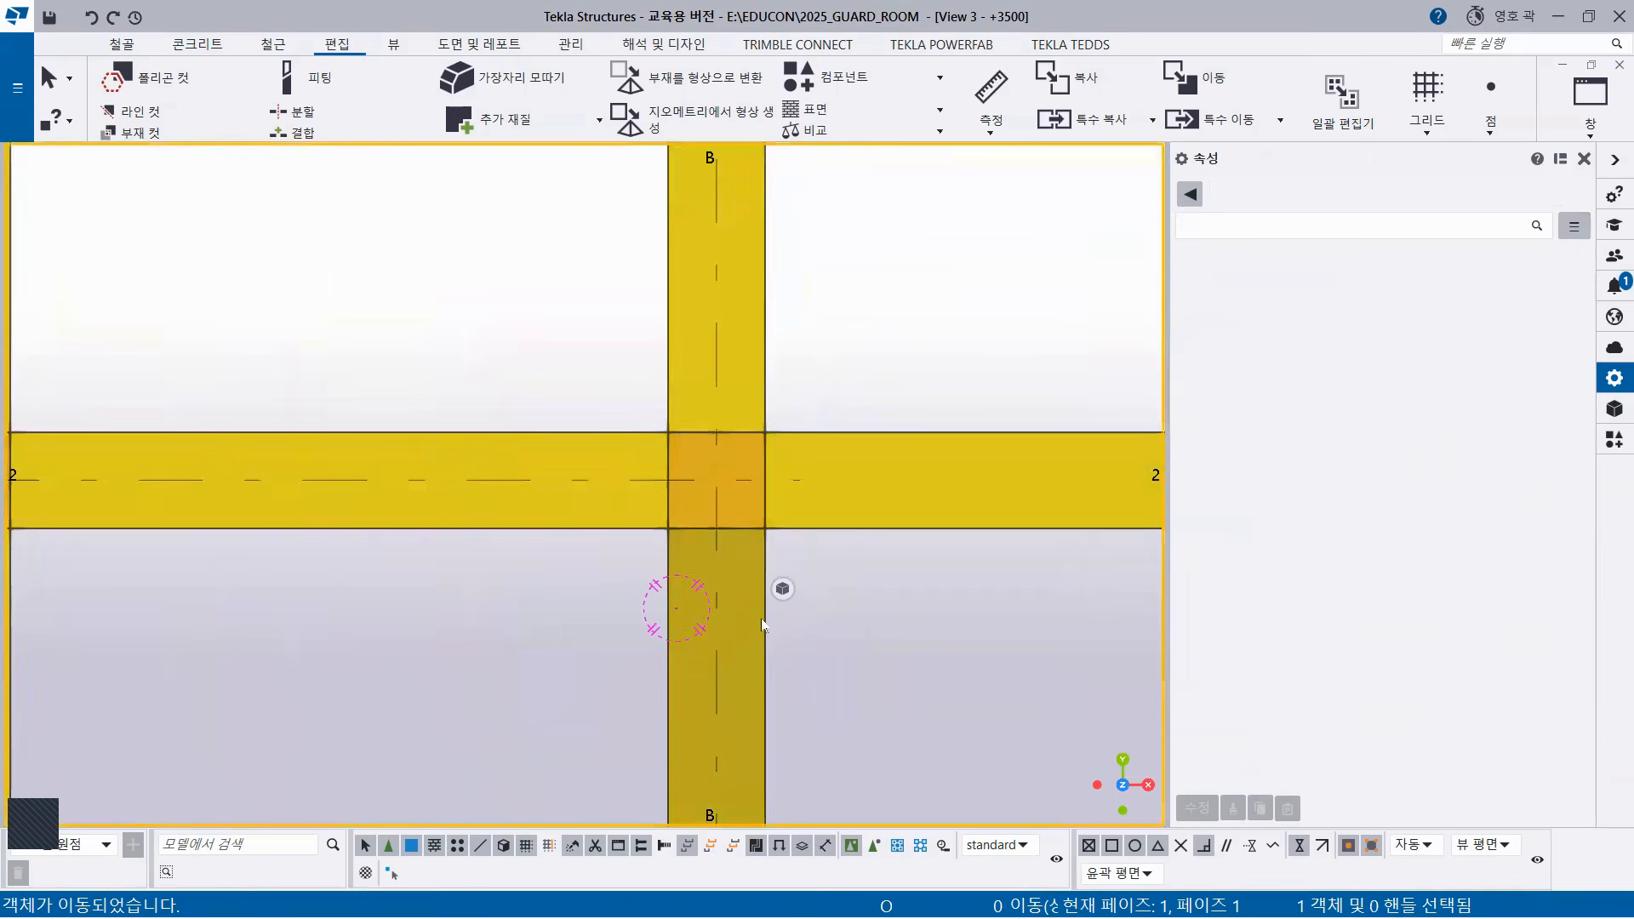
pyautogui.scroll(3, 753, 584)
pyautogui.click(848, 463)
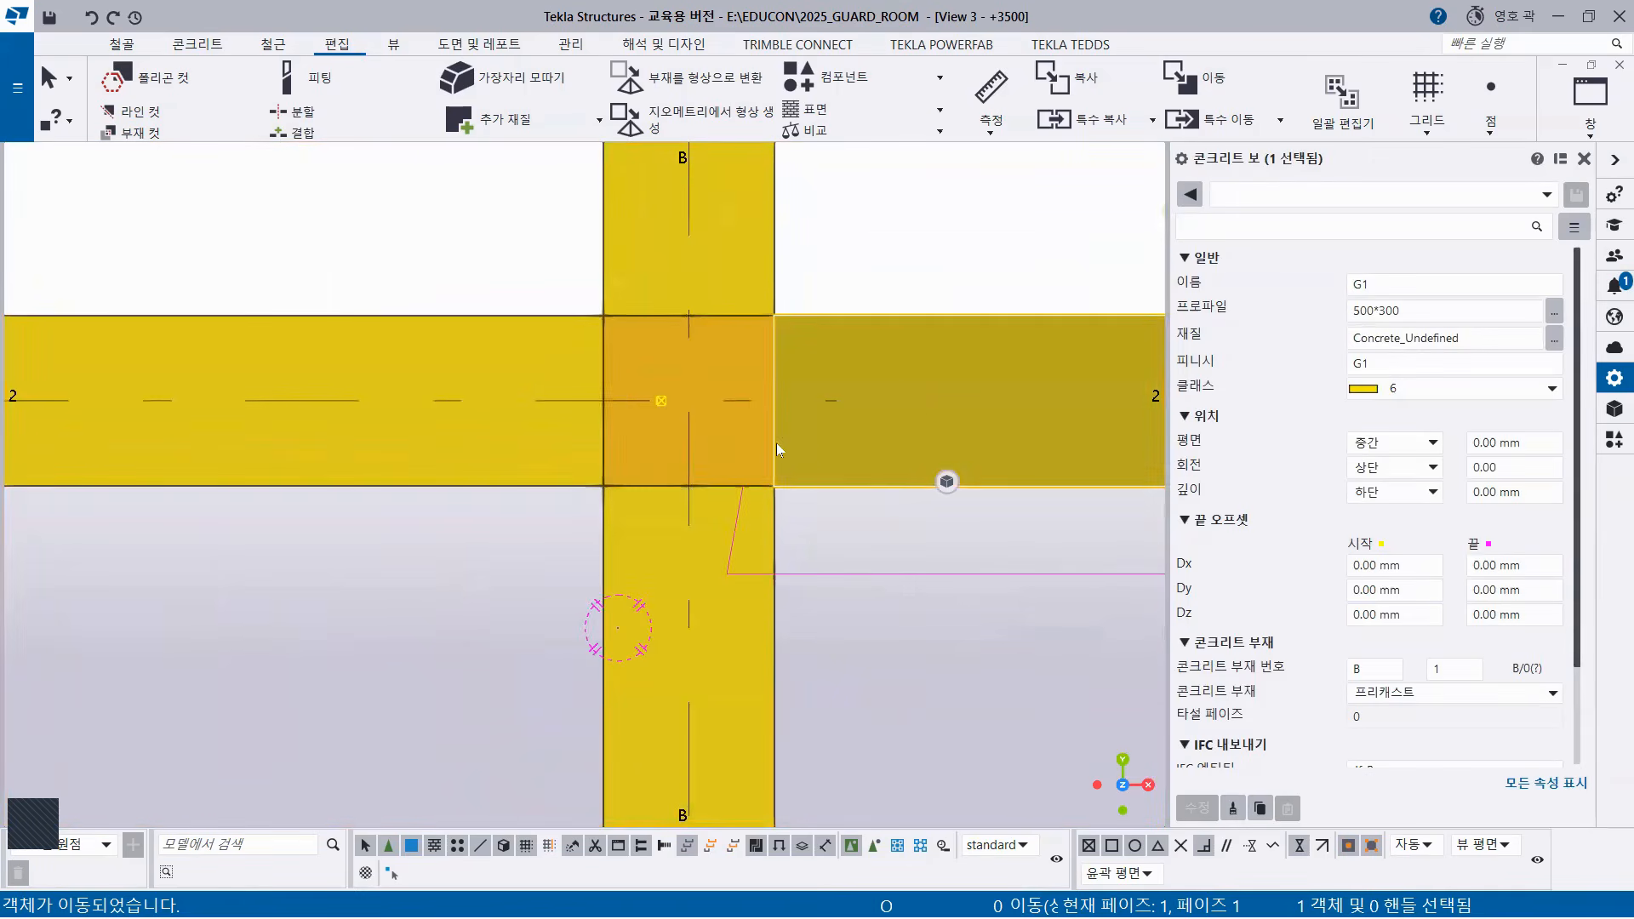
pyautogui.click(730, 255)
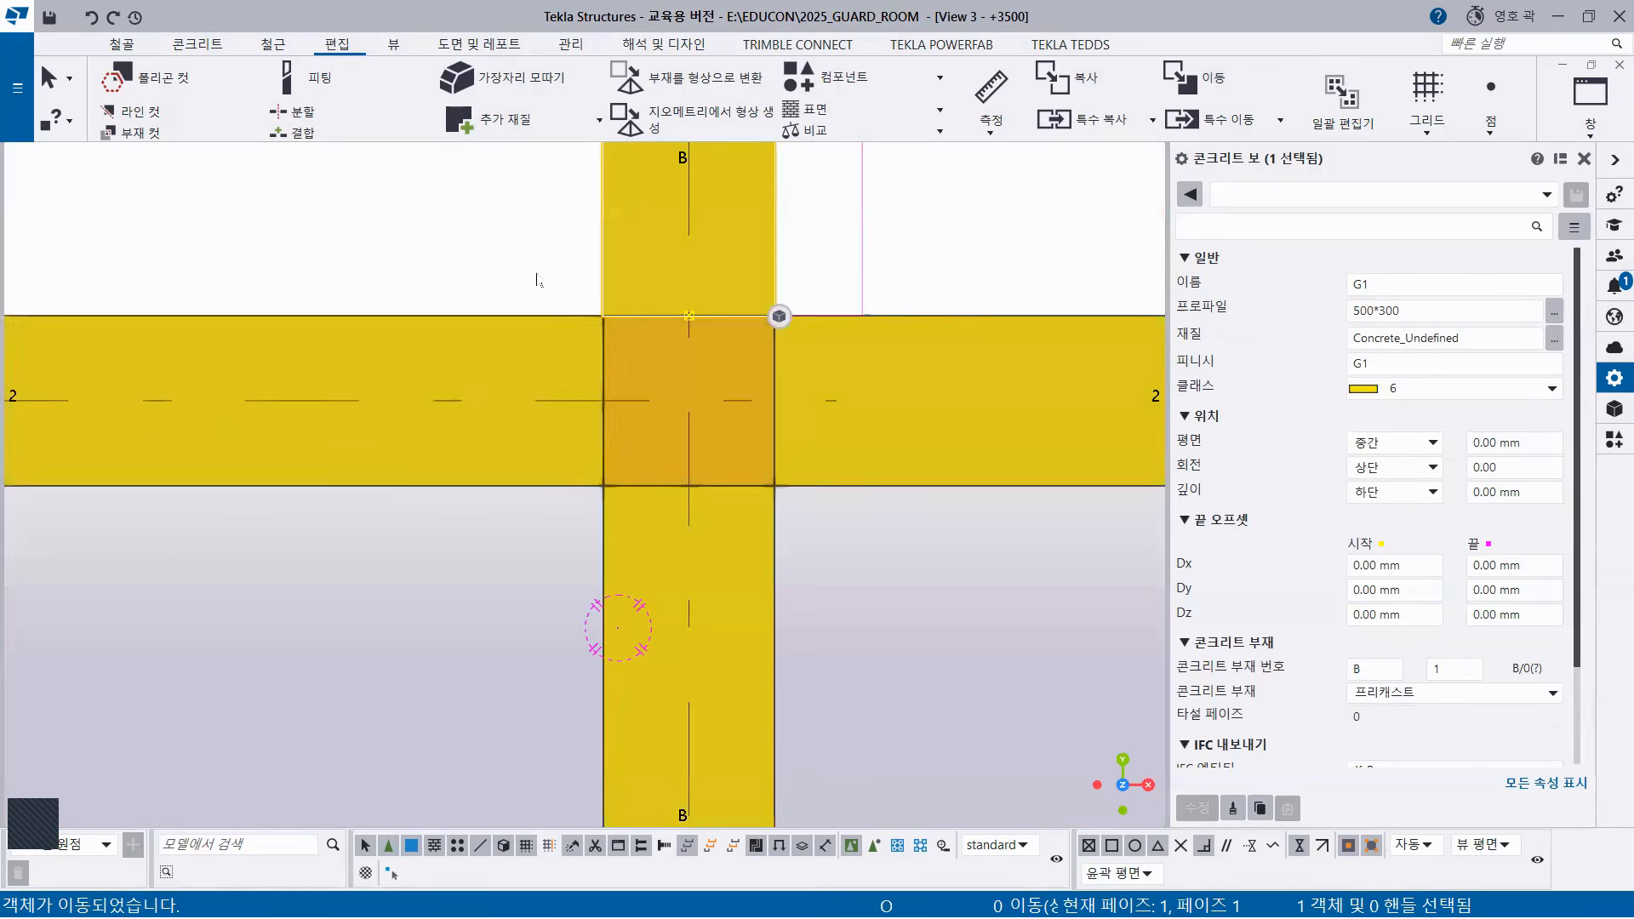
pyautogui.click(480, 459)
pyautogui.click(644, 568)
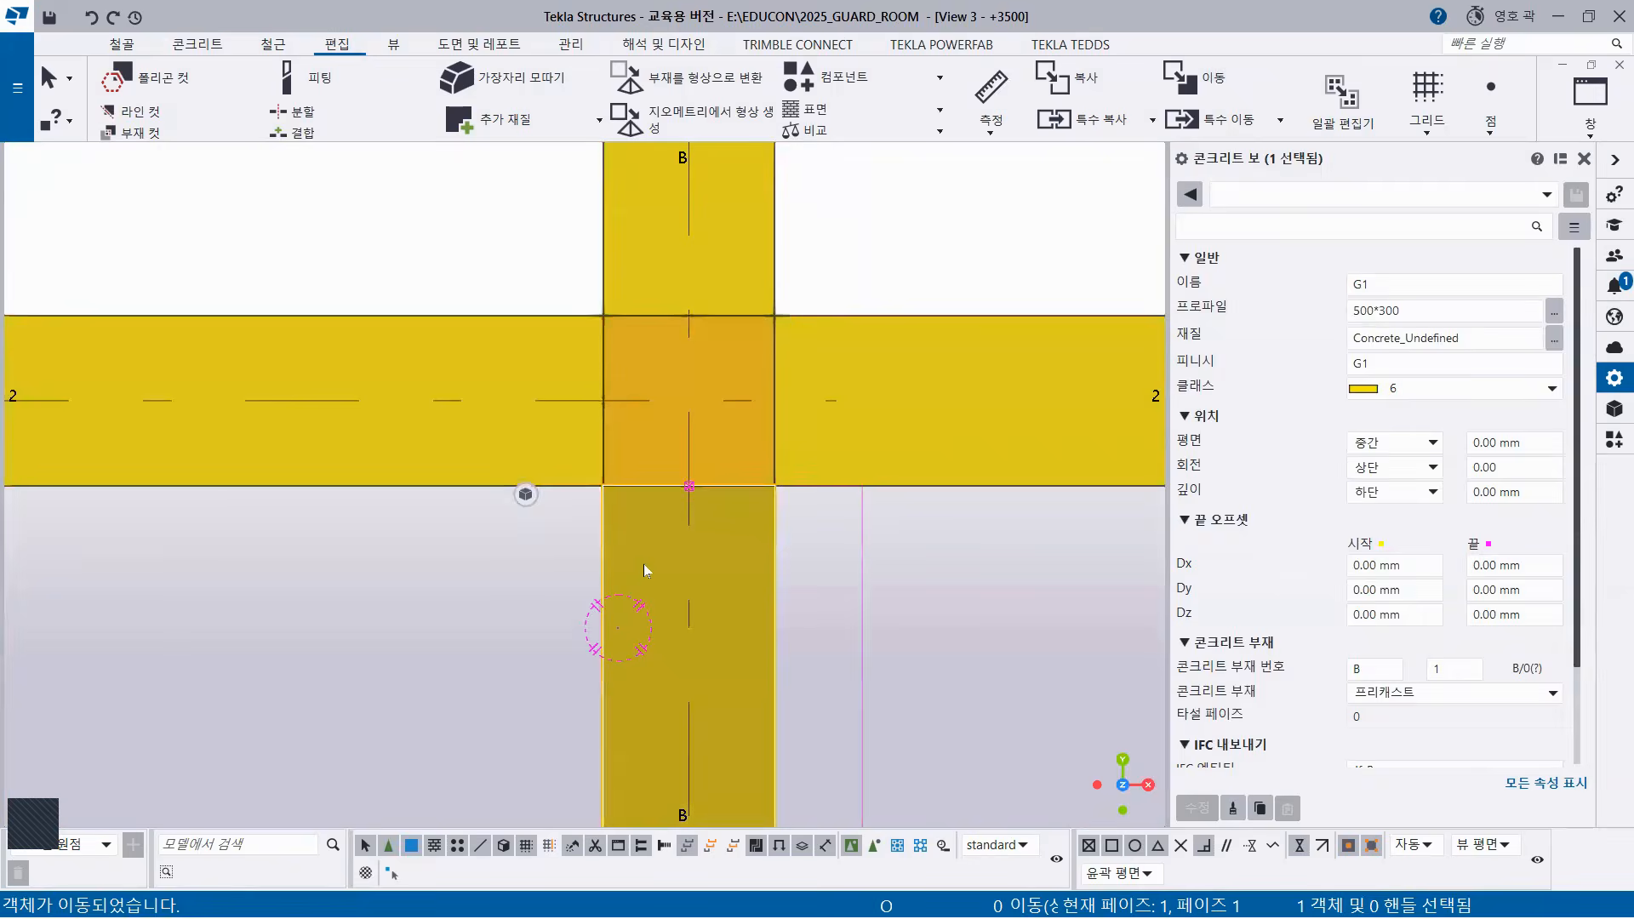
pyautogui.scroll(4, 739, 555)
pyautogui.scroll(-5, 848, 588)
pyautogui.scroll(-6, 843, 645)
pyautogui.scroll(6, 792, 517)
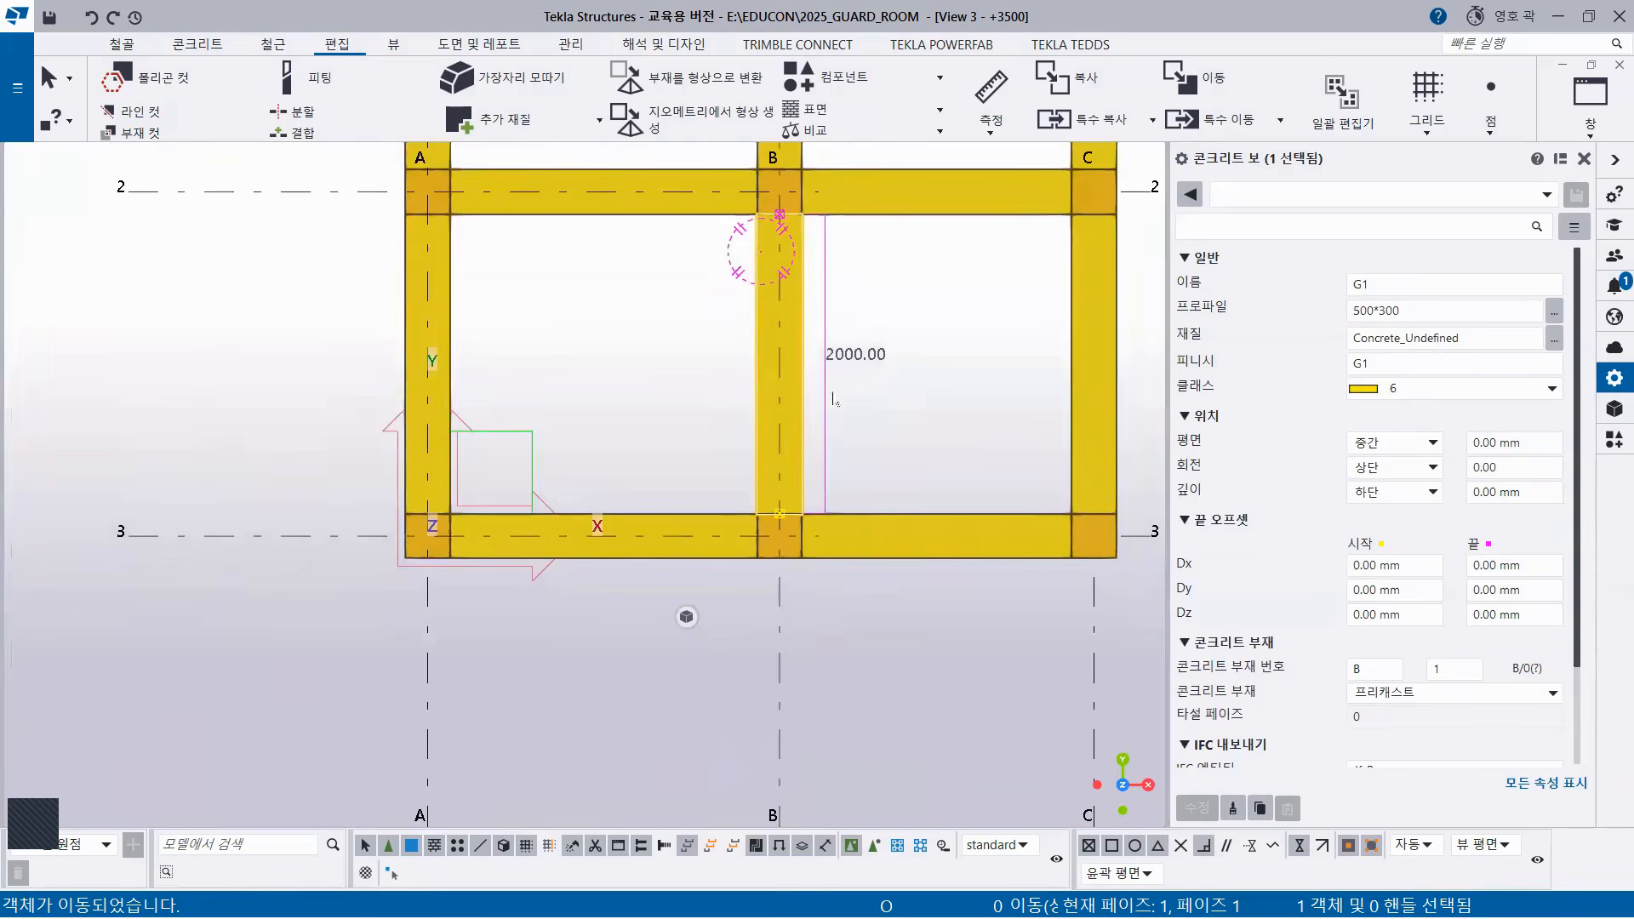
pyautogui.scroll(-2, 830, 498)
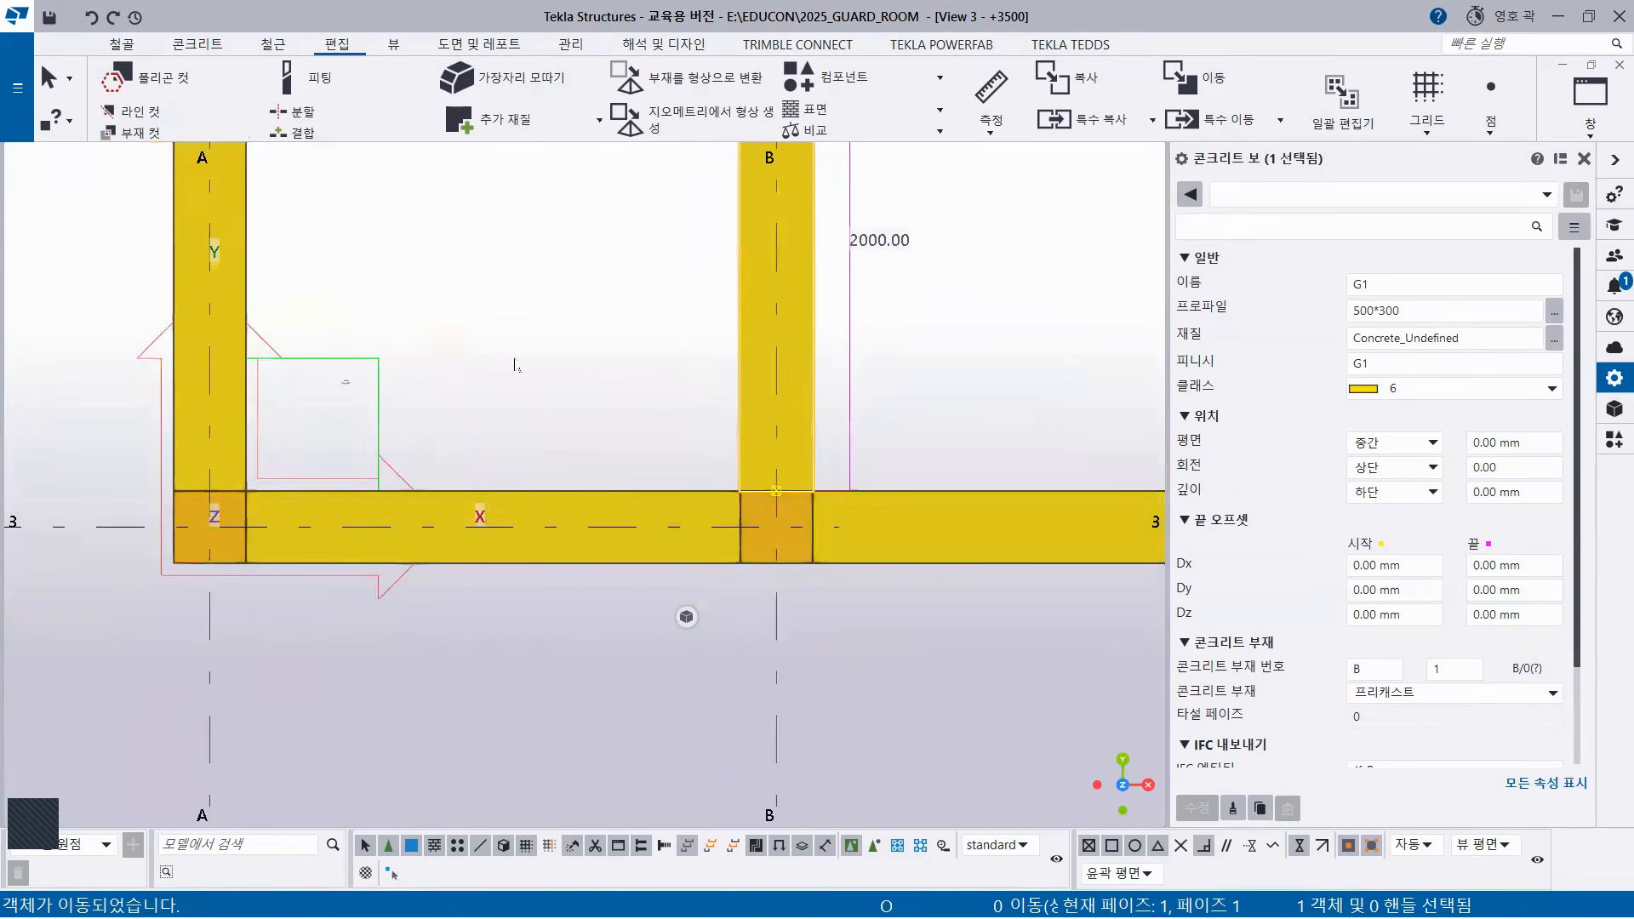
pyautogui.click(666, 387)
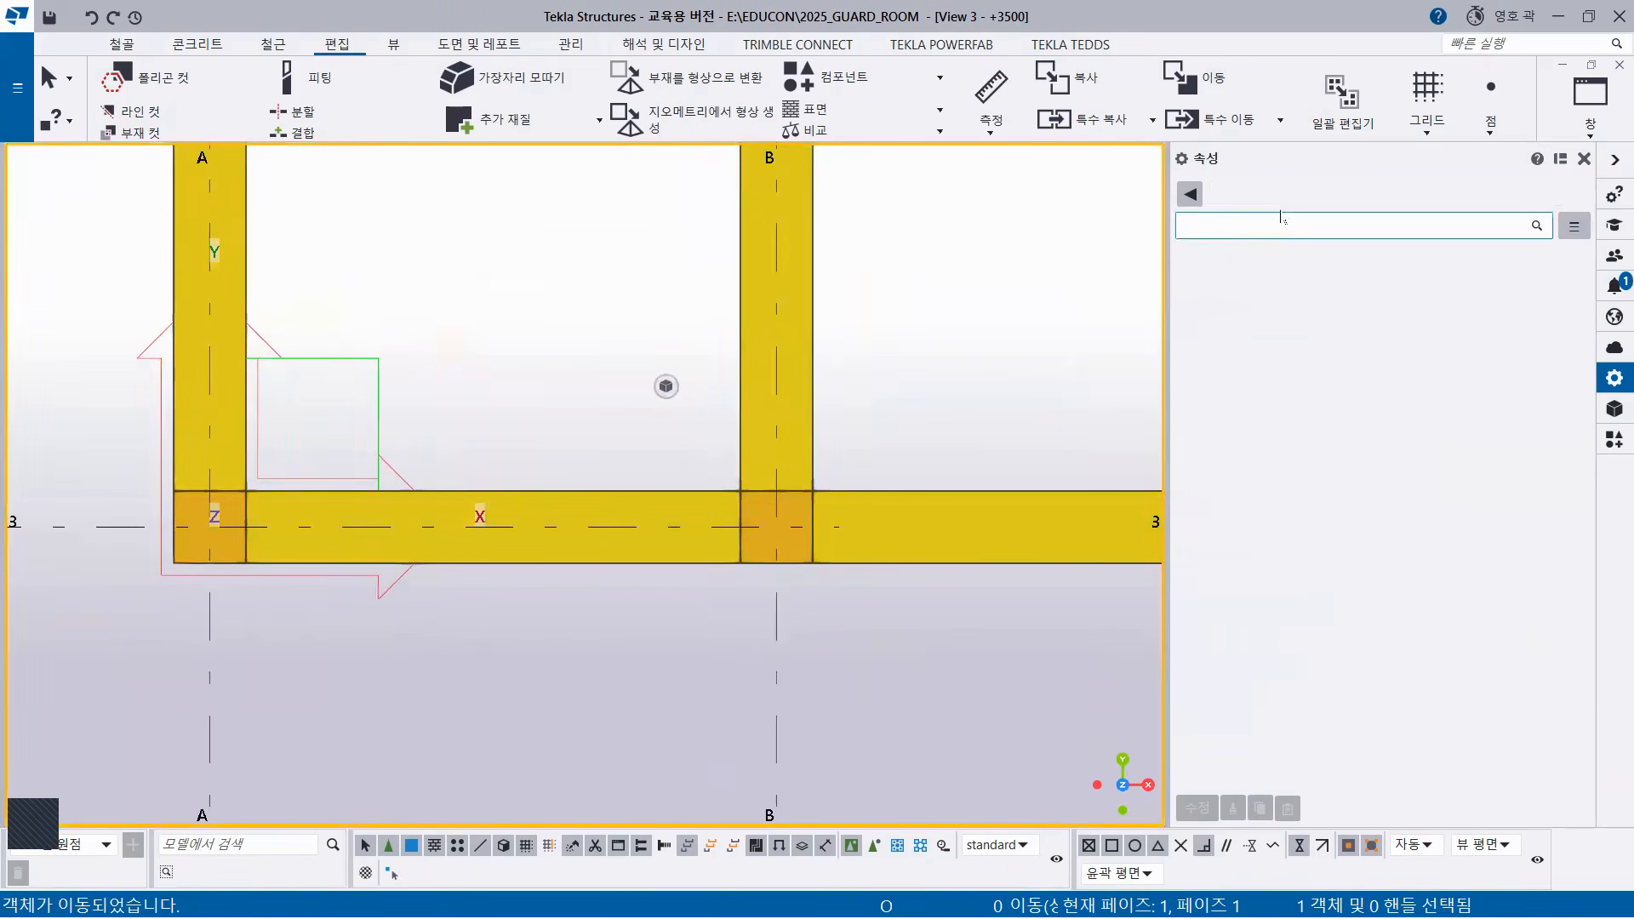
# Switch to the 3D view of the model and select the columns, walls and roof beams above the foundation slab.
pyautogui.click(1607, 134)
pyautogui.click(1524, 346)
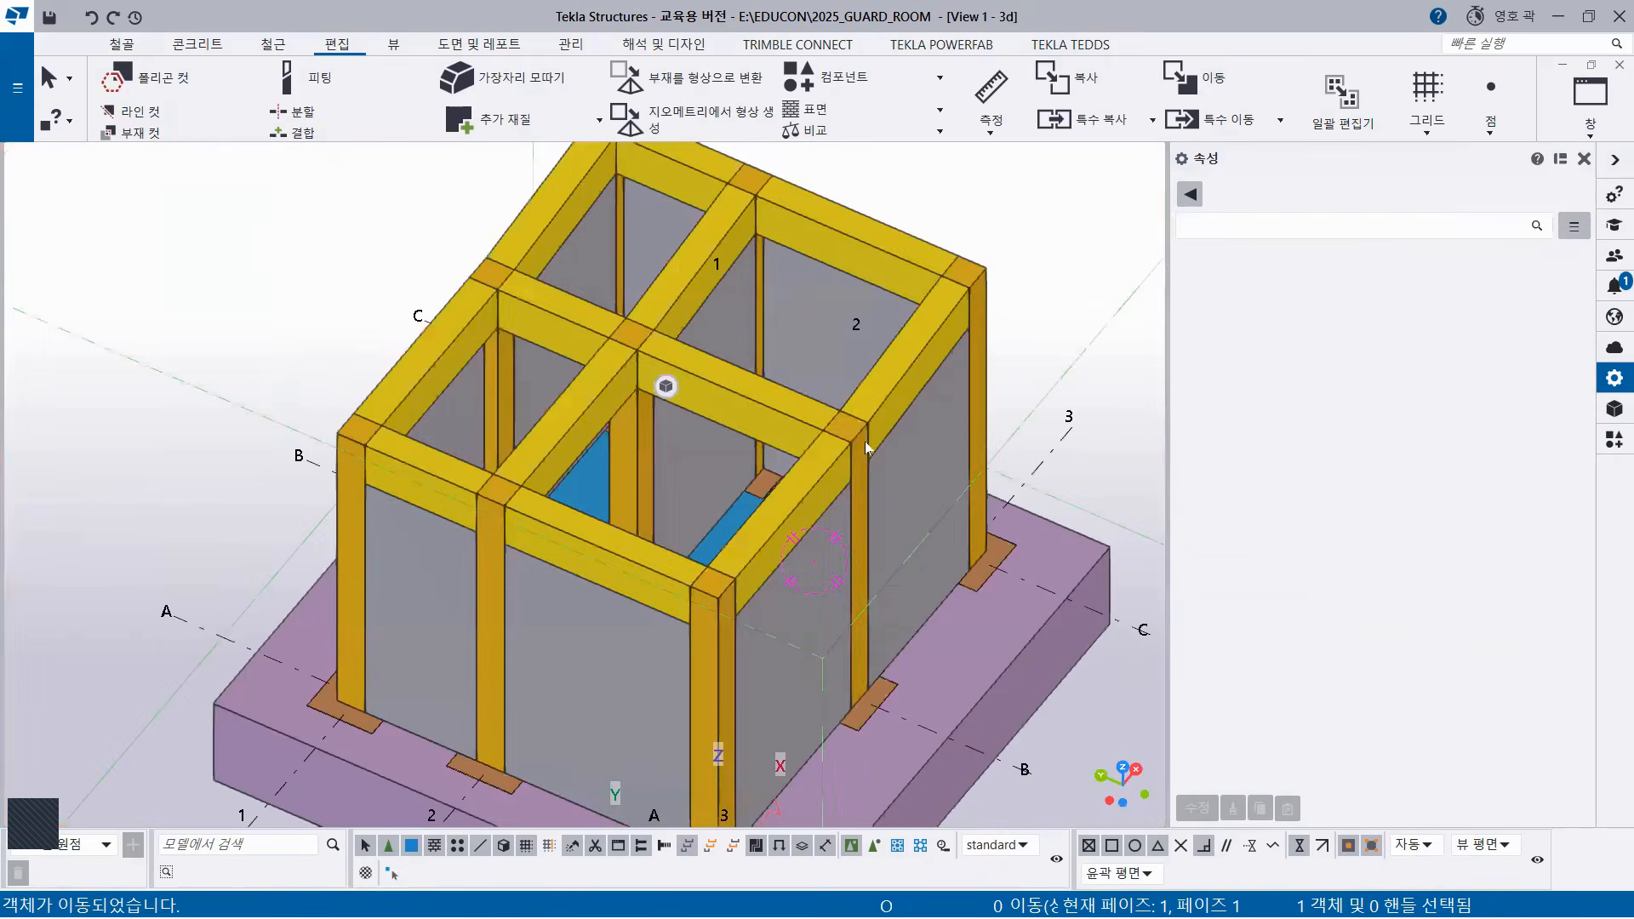
pyautogui.scroll(-3, 769, 436)
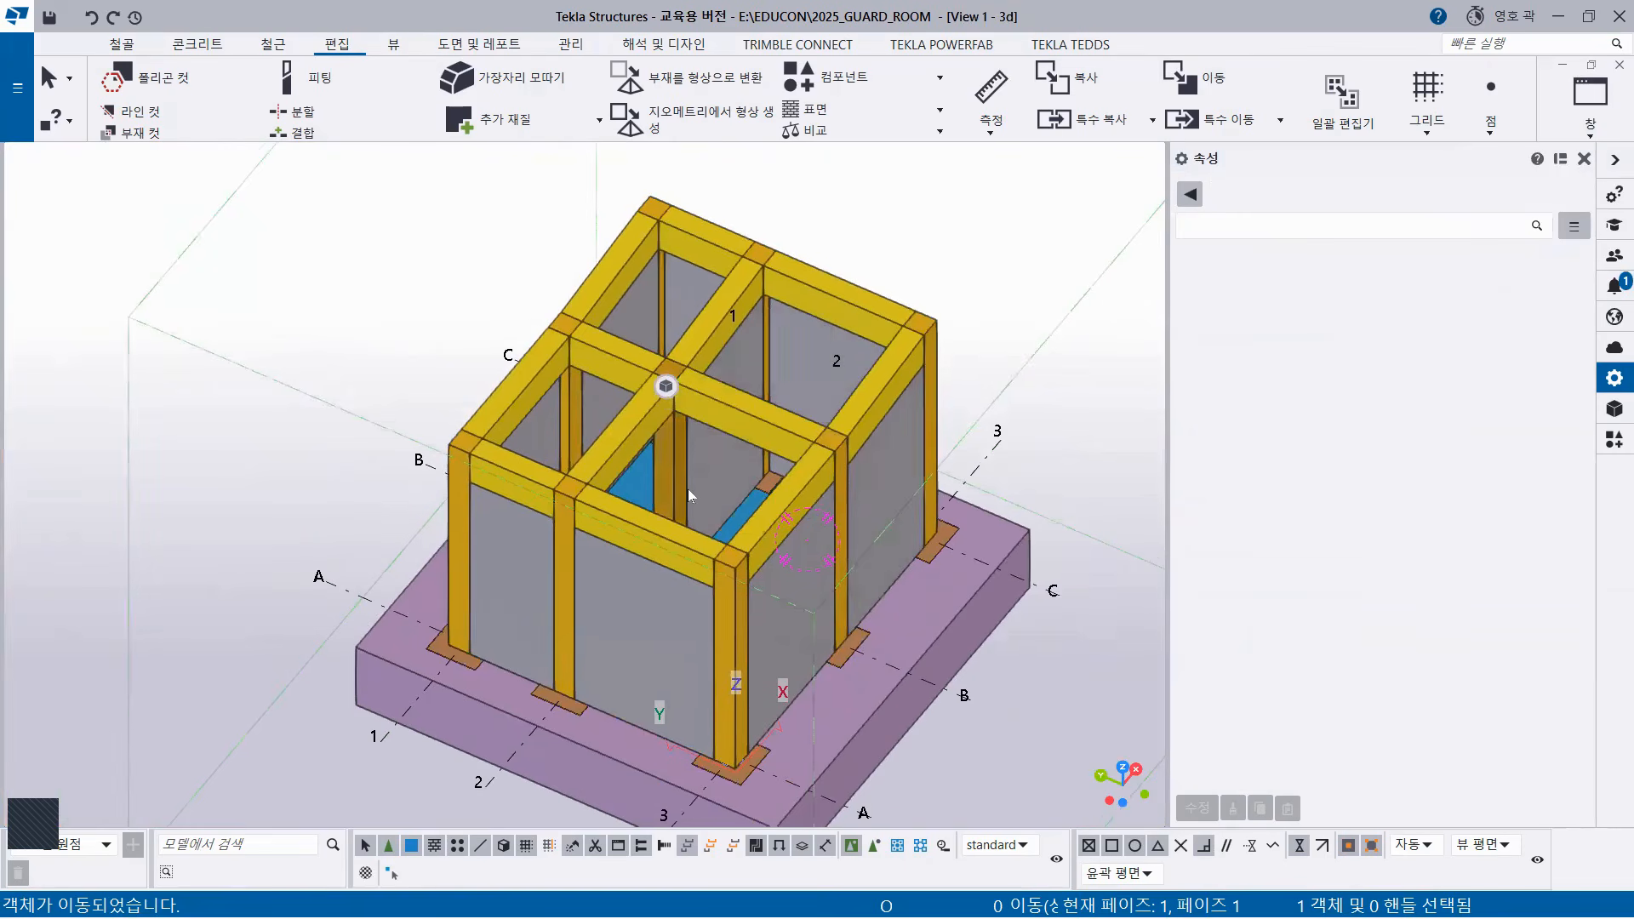
pyautogui.keyDown('ctrl'); pyautogui.moveTo(686, 492); pyautogui.dragTo(676, 373, button='middle'); pyautogui.keyUp('ctrl')
pyautogui.moveTo(990, 451); pyautogui.dragTo(491, 202)
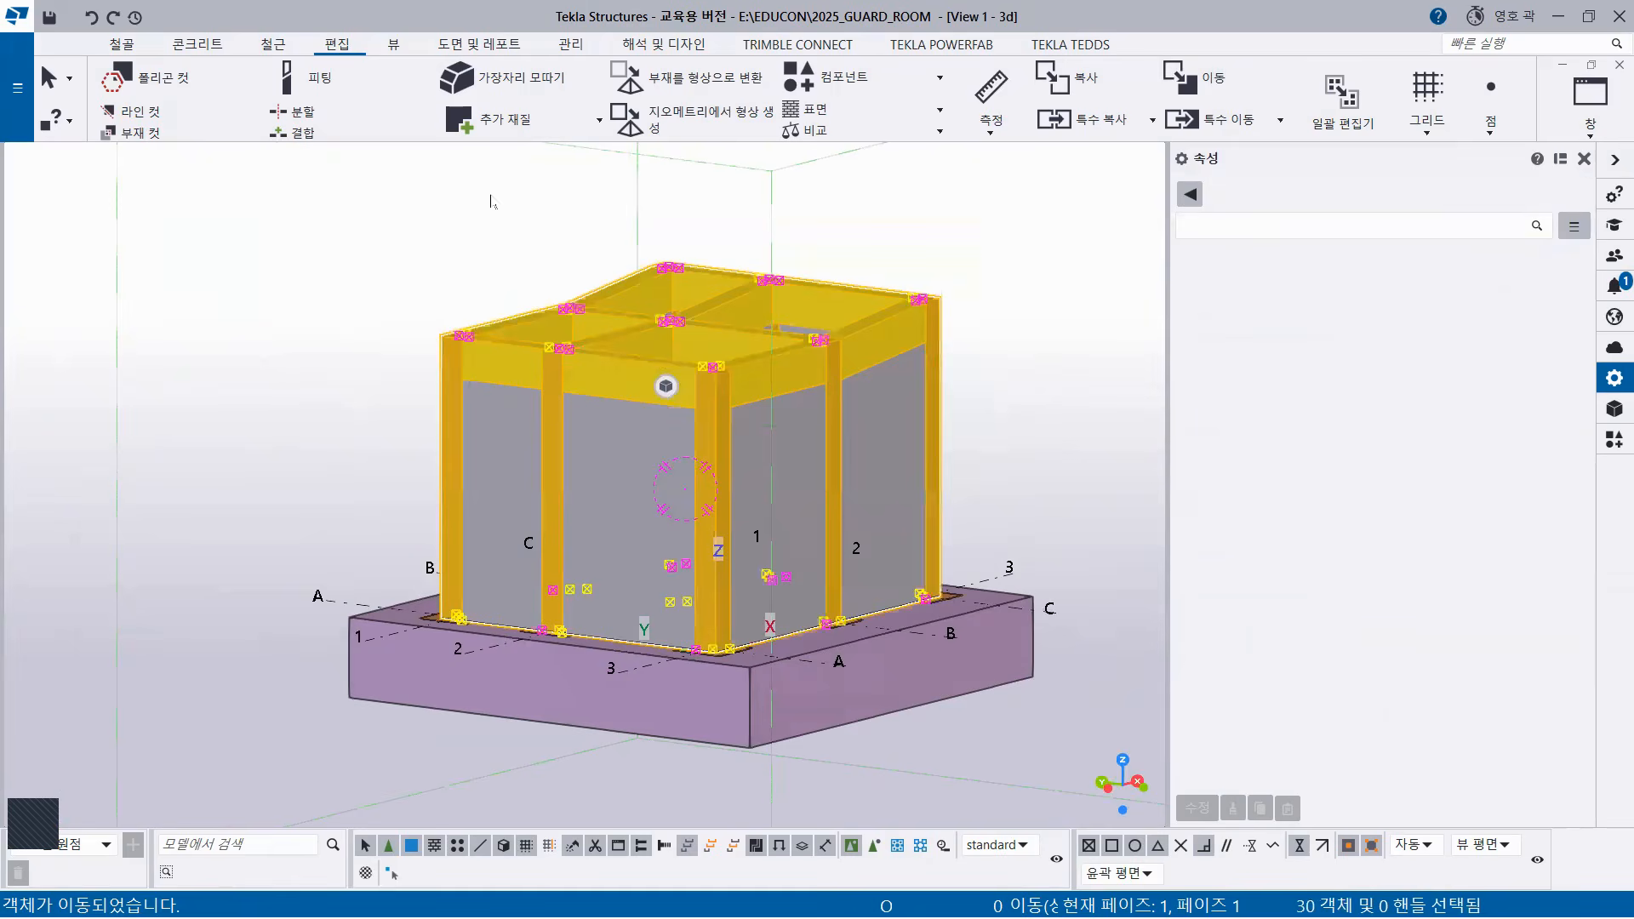
# Run a clash check on the selected columns, walls and roof beams, and close the results.
pyautogui.rightClick(484, 192)
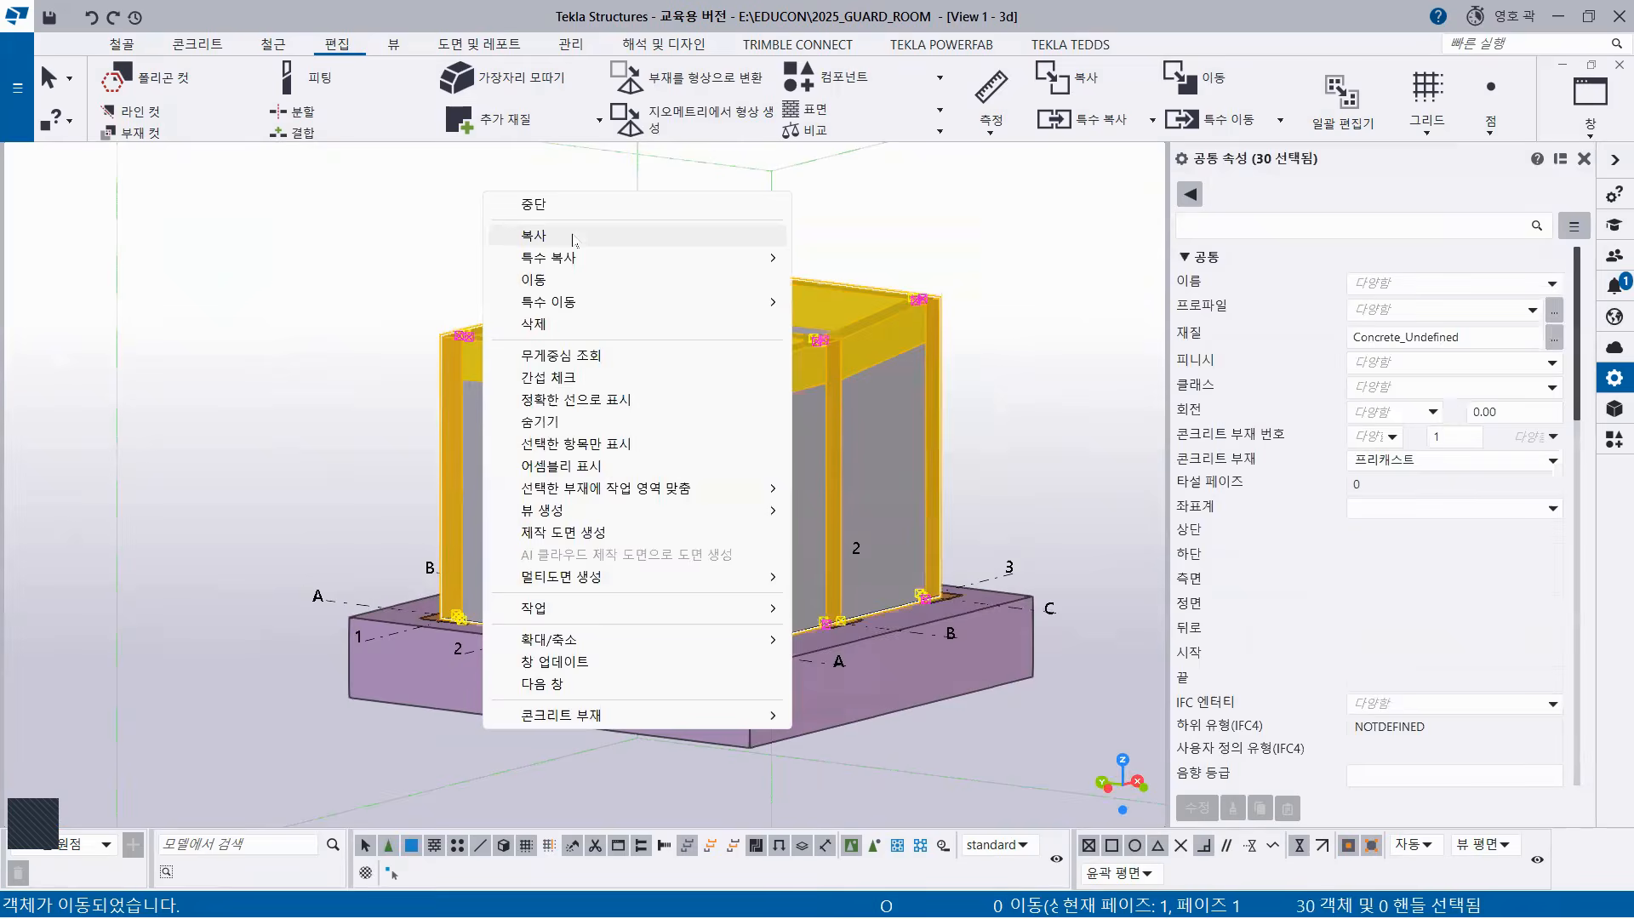
pyautogui.click(555, 378)
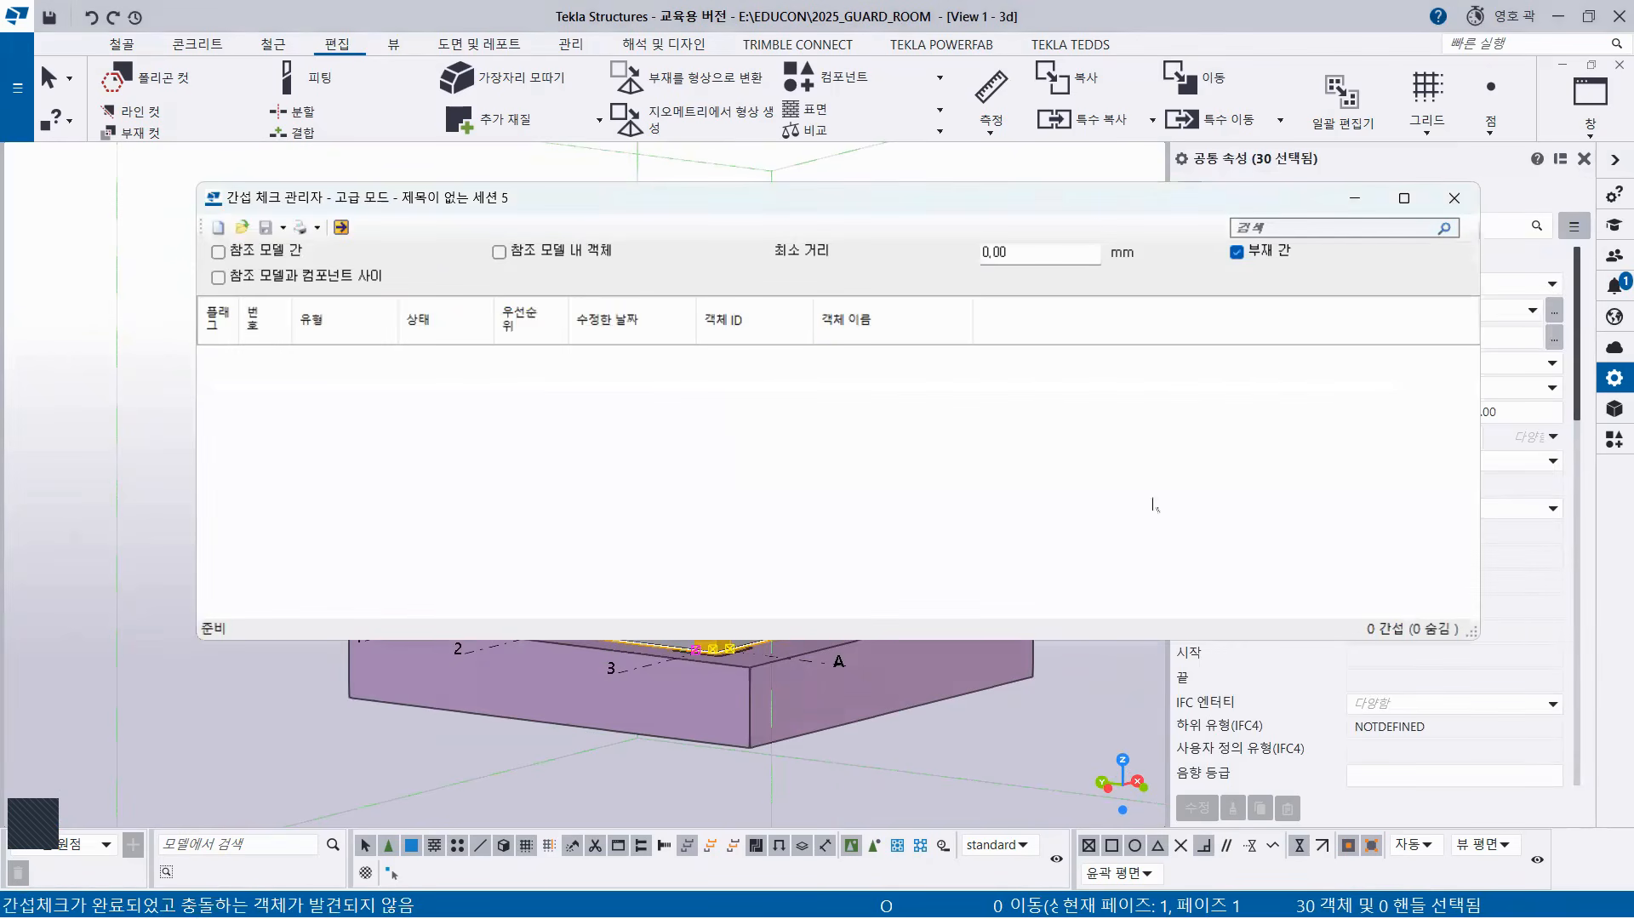
pyautogui.click(1455, 198)
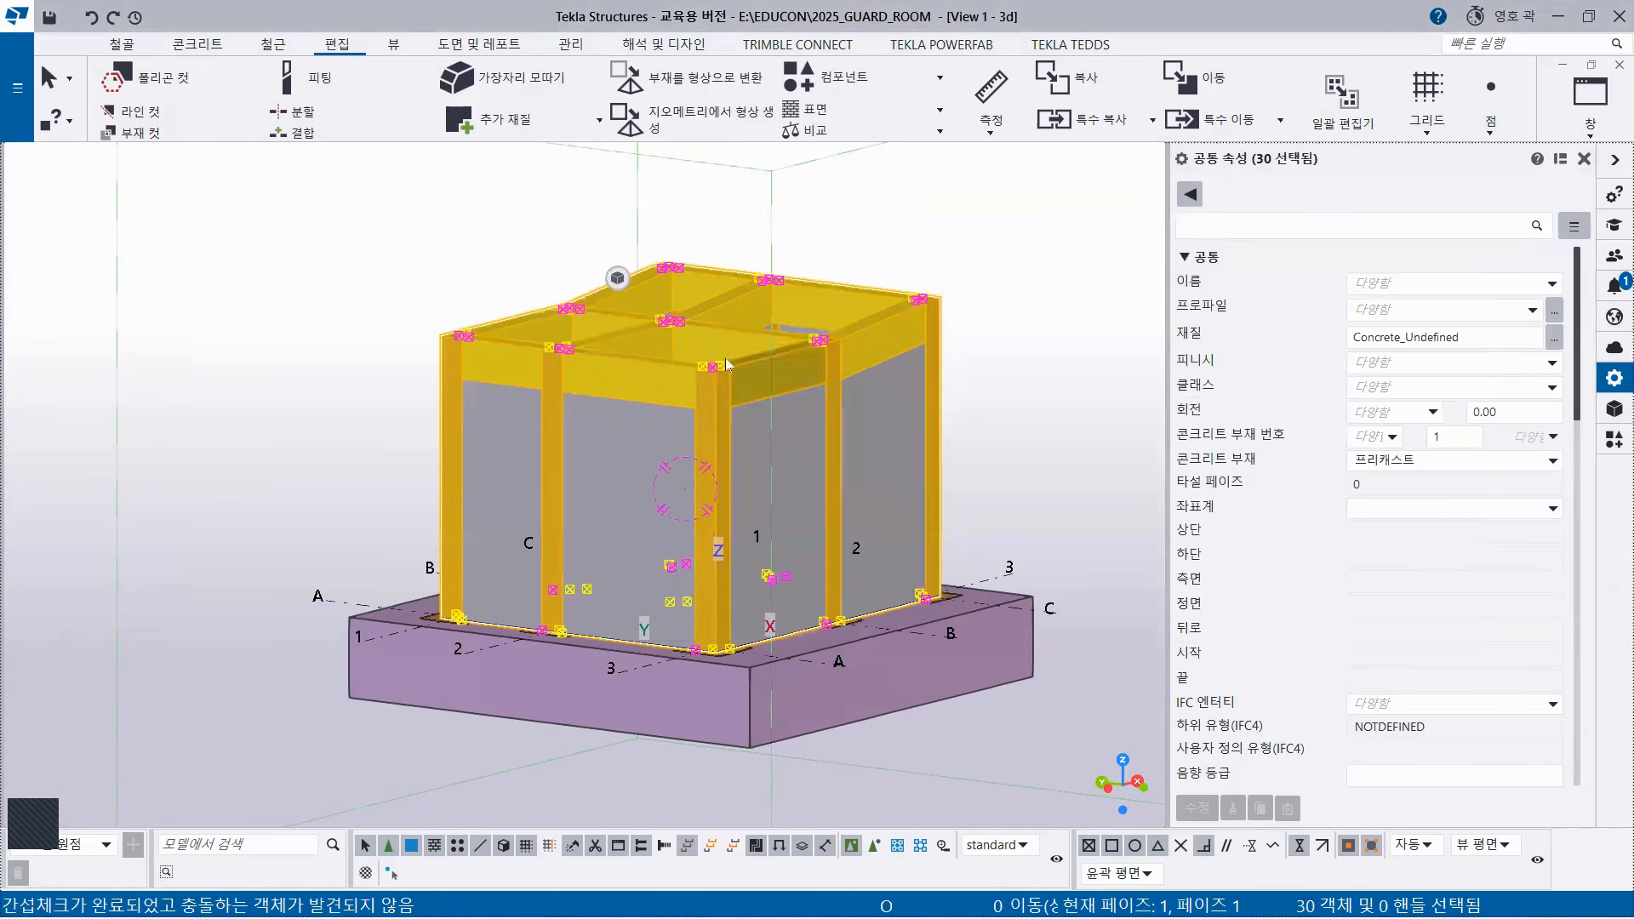
pyautogui.click(367, 285)
pyautogui.keyDown('ctrl'); pyautogui.moveTo(489, 475); pyautogui.dragTo(449, 555, button='middle'); pyautogui.keyUp('ctrl')
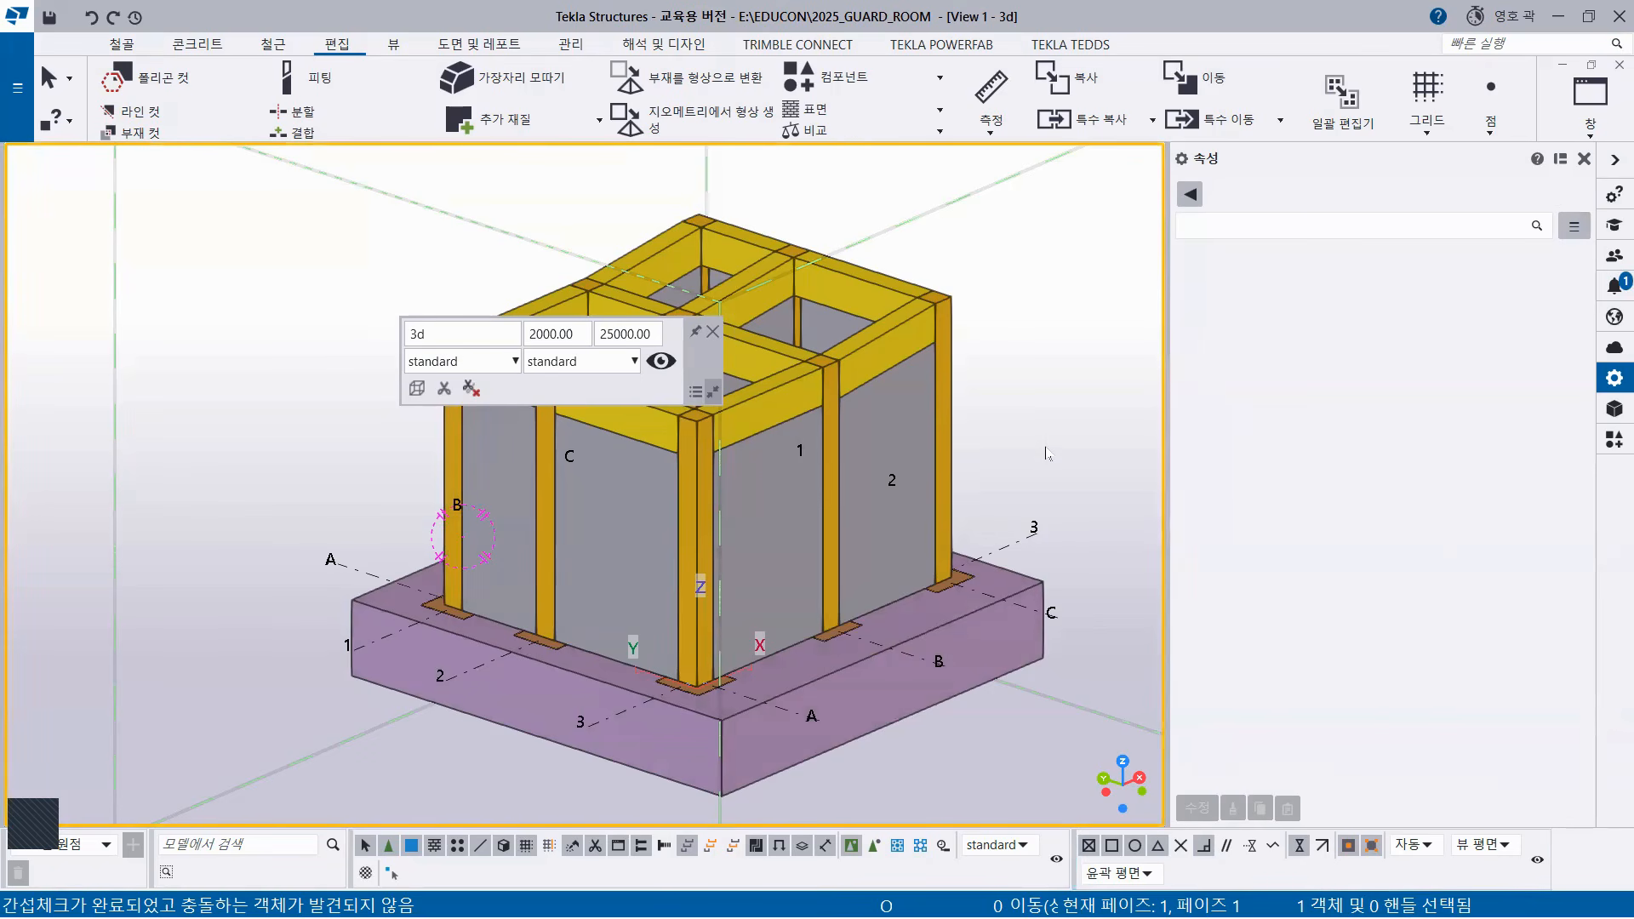
pyautogui.moveTo(887, 464); pyautogui.dragTo(835, 452, button='middle')
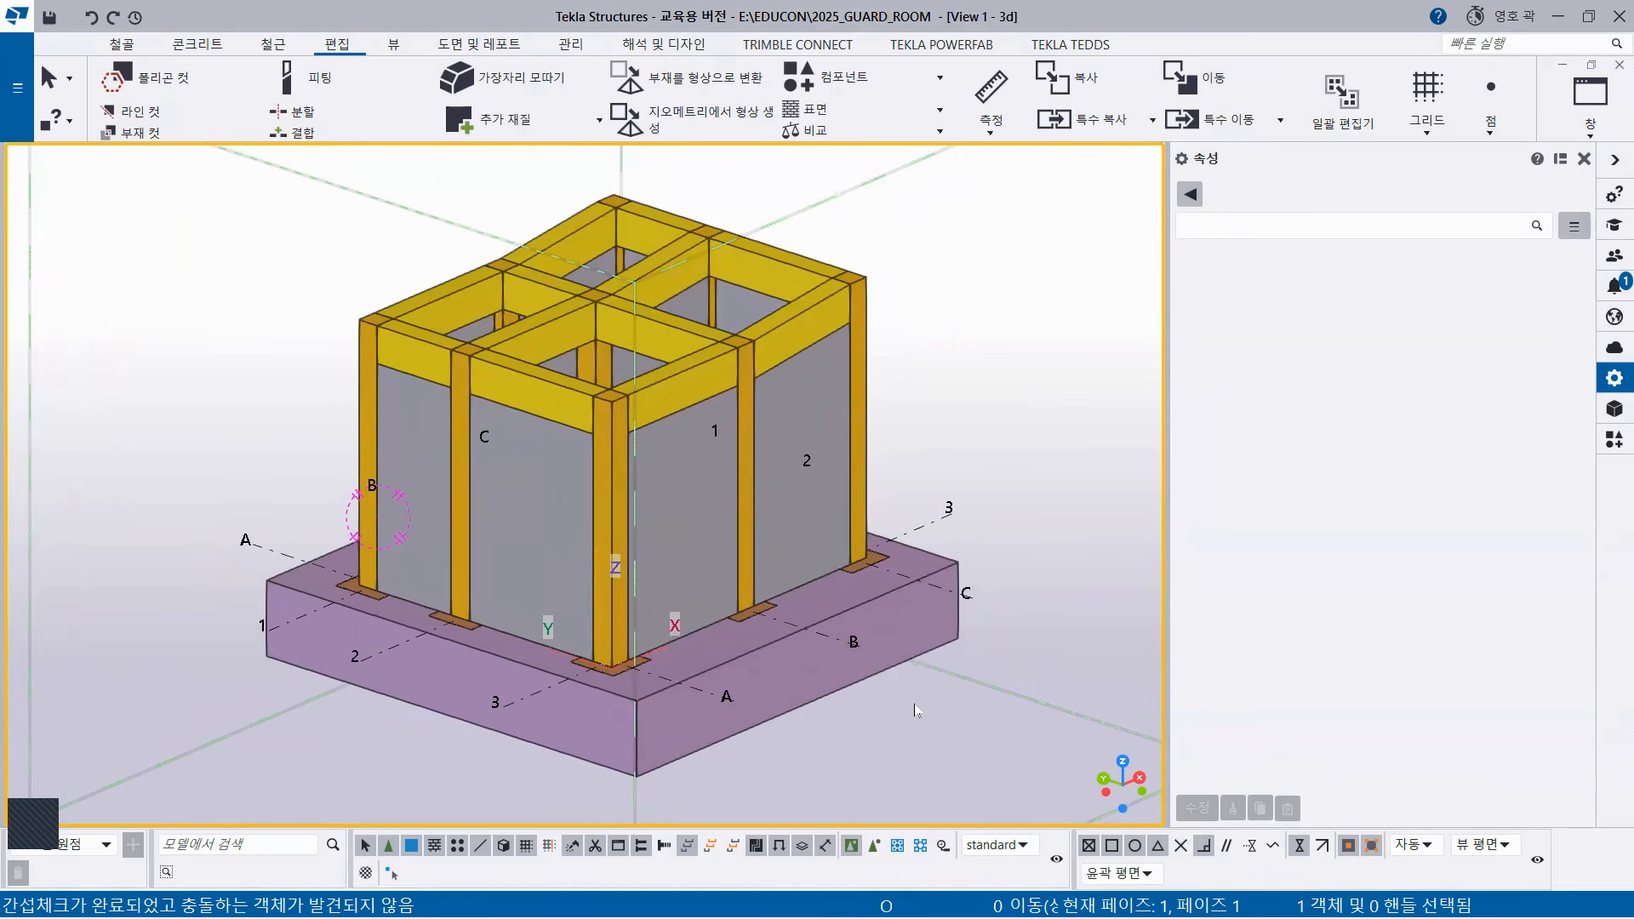
pyautogui.moveTo(595, 391); pyautogui.dragTo(685, 467, button='middle')
pyautogui.scroll(1, 677, 447)
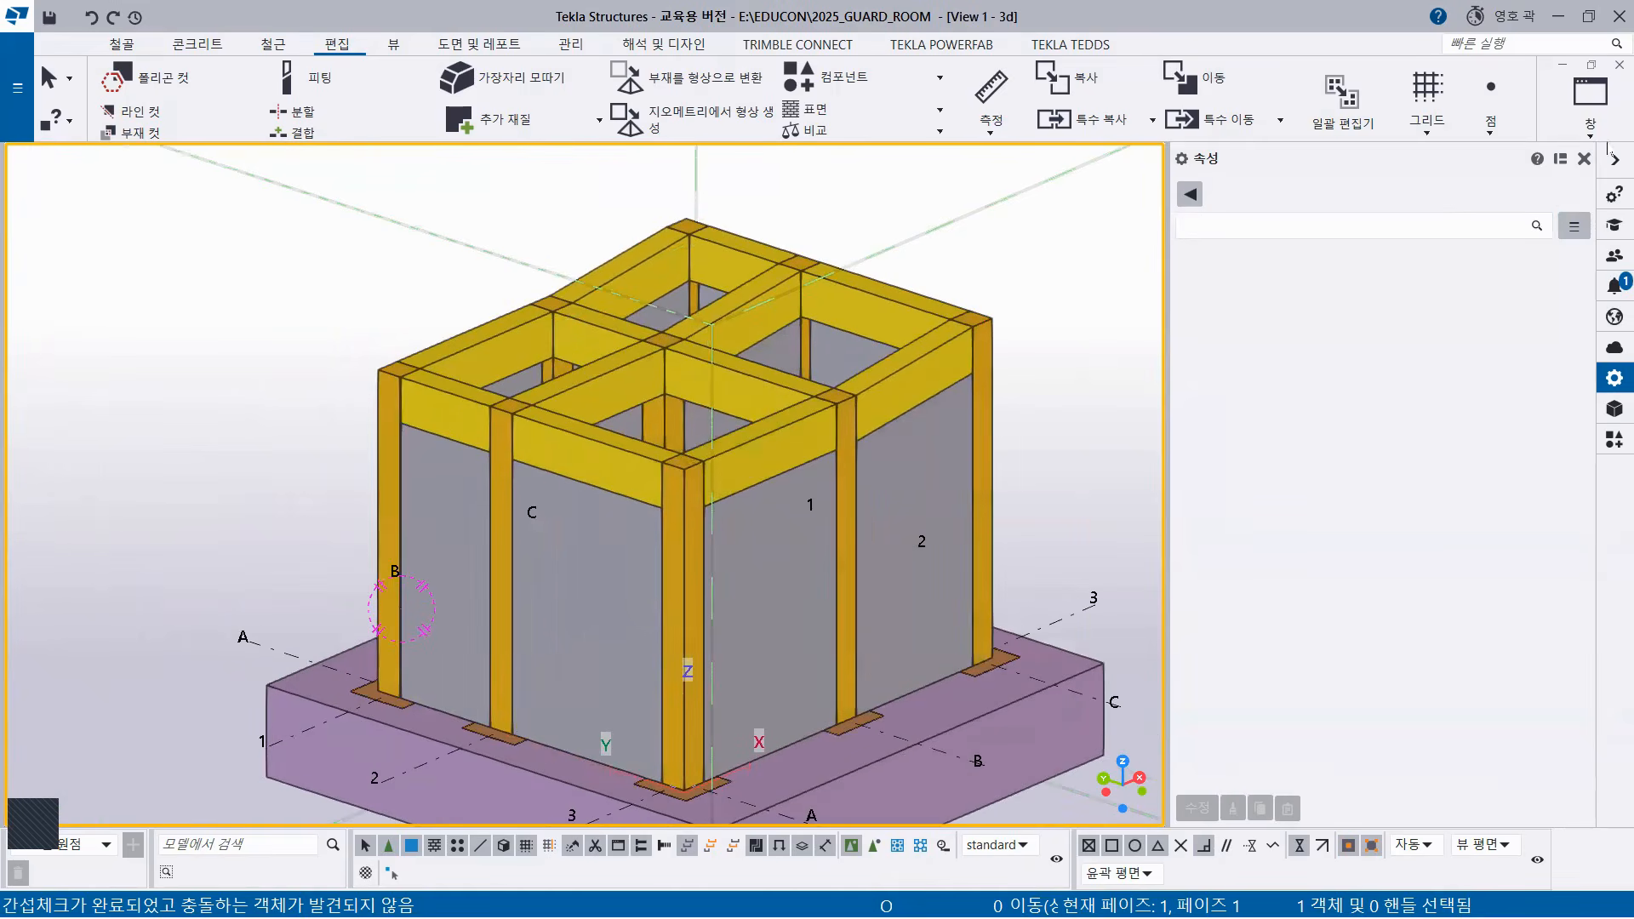
# Switch to the +3500 plan view showing the roof beam layout.
pyautogui.click(1590, 98)
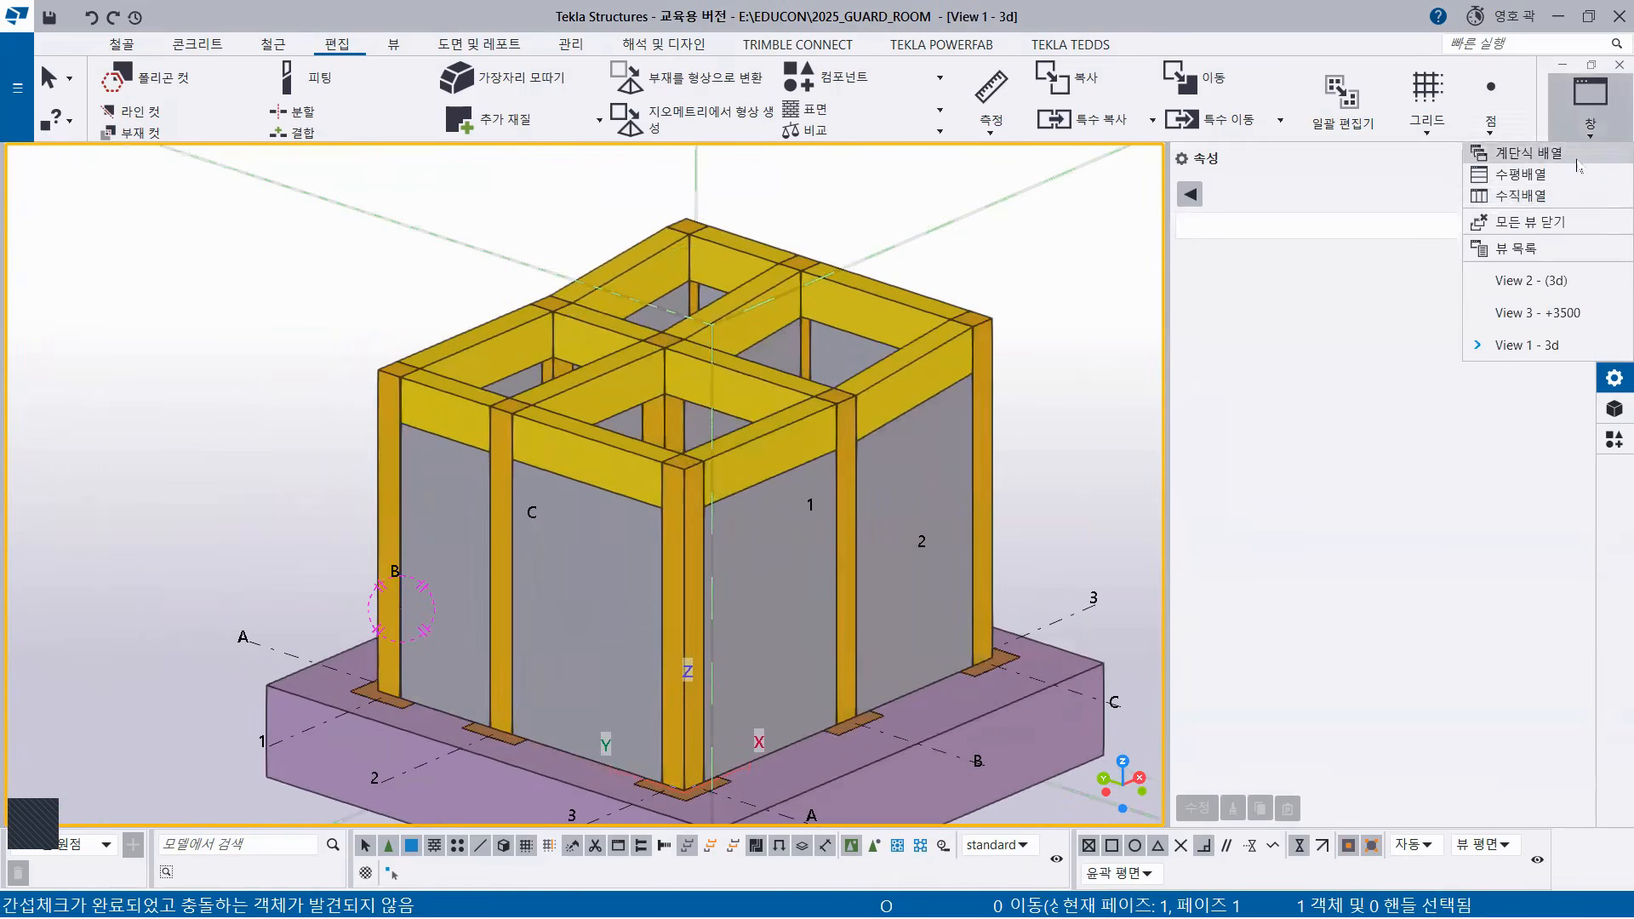
pyautogui.click(1522, 314)
pyautogui.scroll(-5, 649, 447)
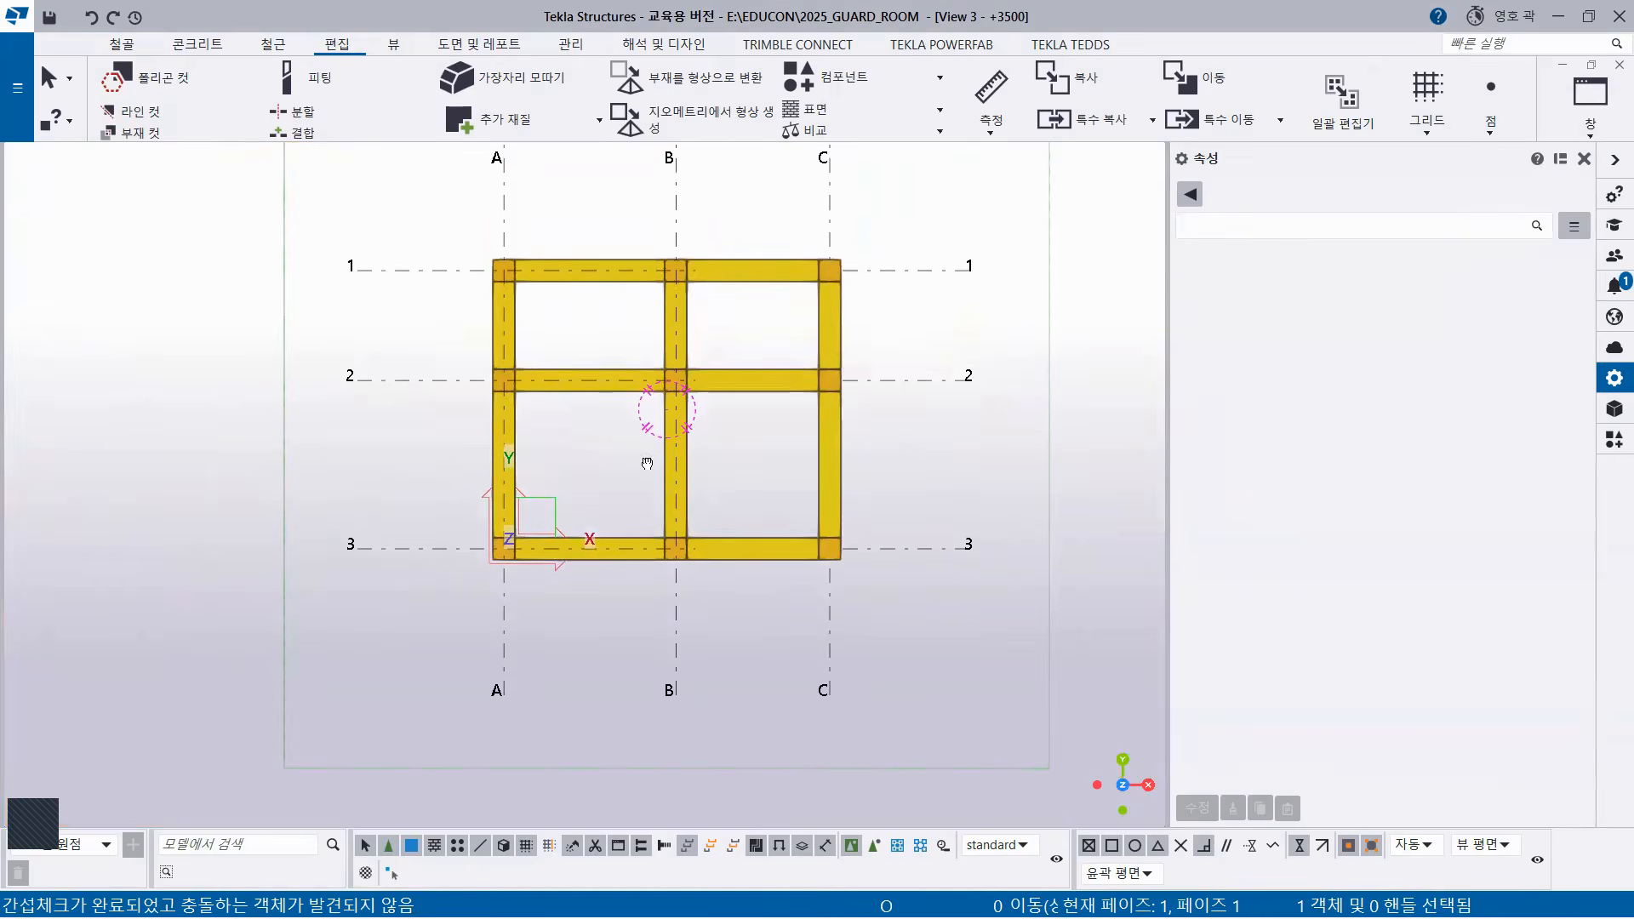
pyautogui.scroll(4, 646, 464)
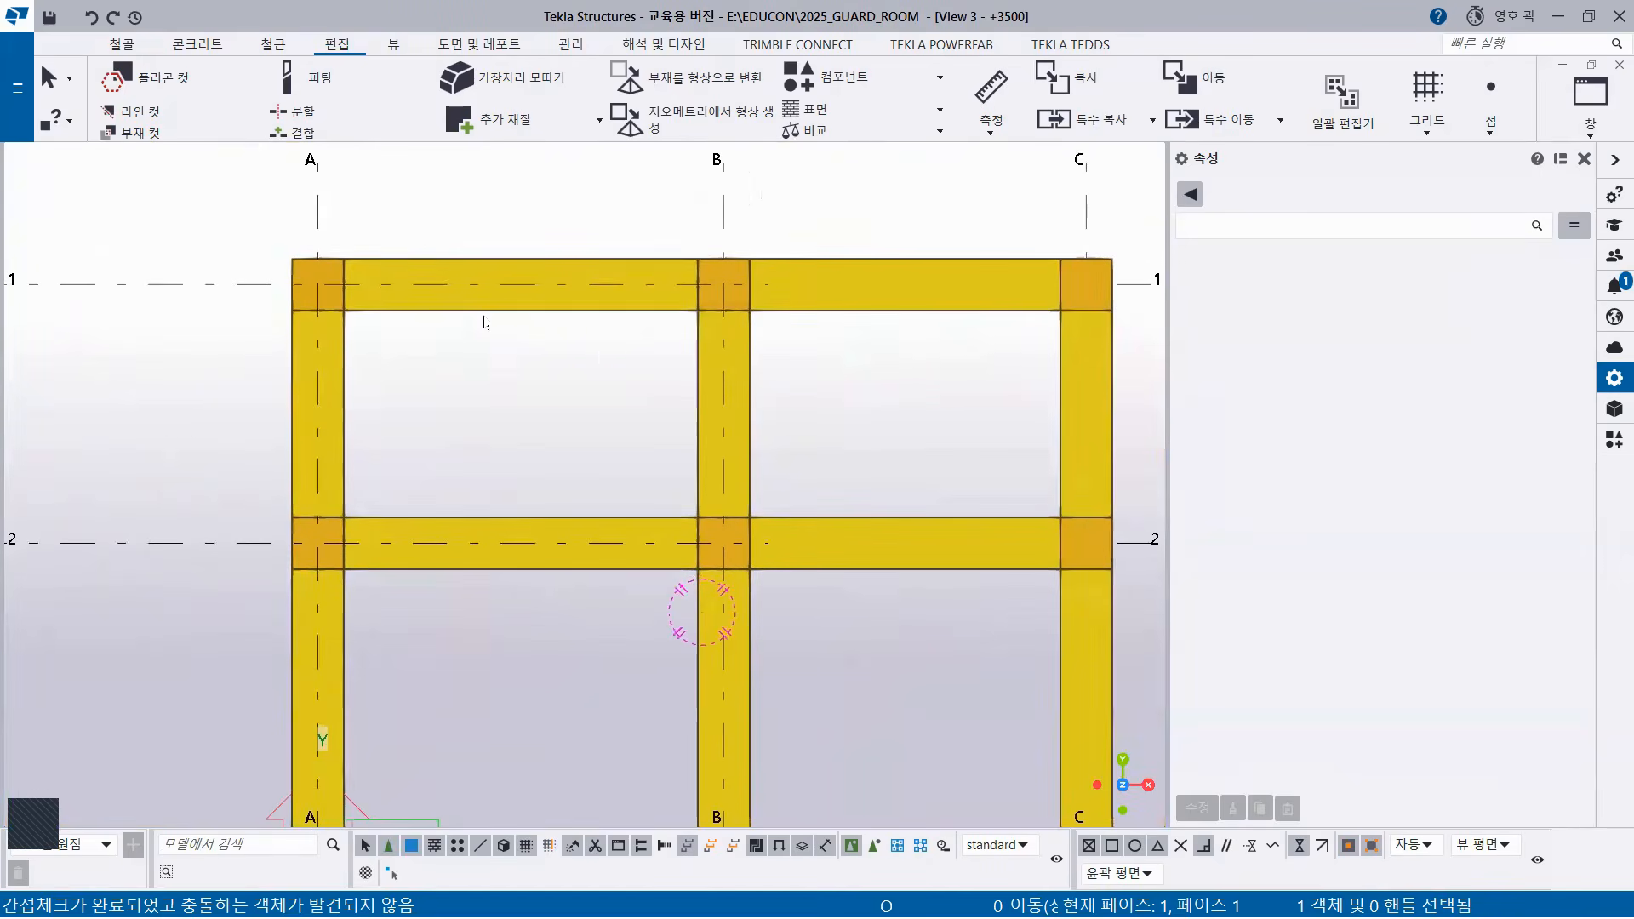
# Create a concrete slab with the FS1 properties in the roof bay between grids A-B and 1-2, using the four inner beam corners.
pyautogui.click(197, 43)
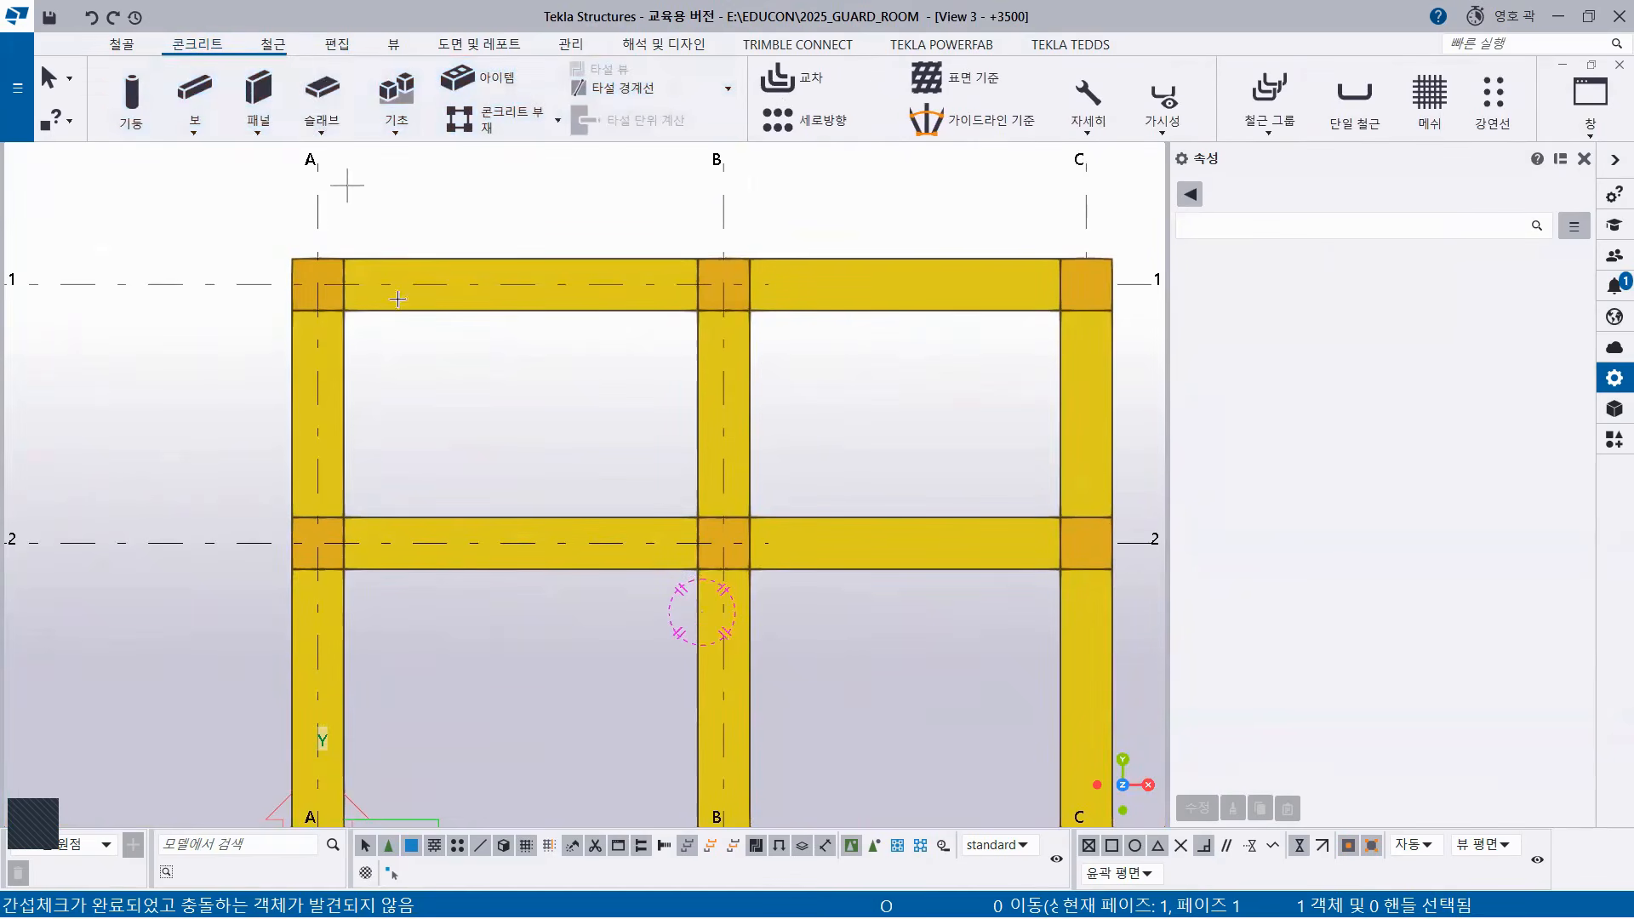
pyautogui.scroll(4, 365, 337)
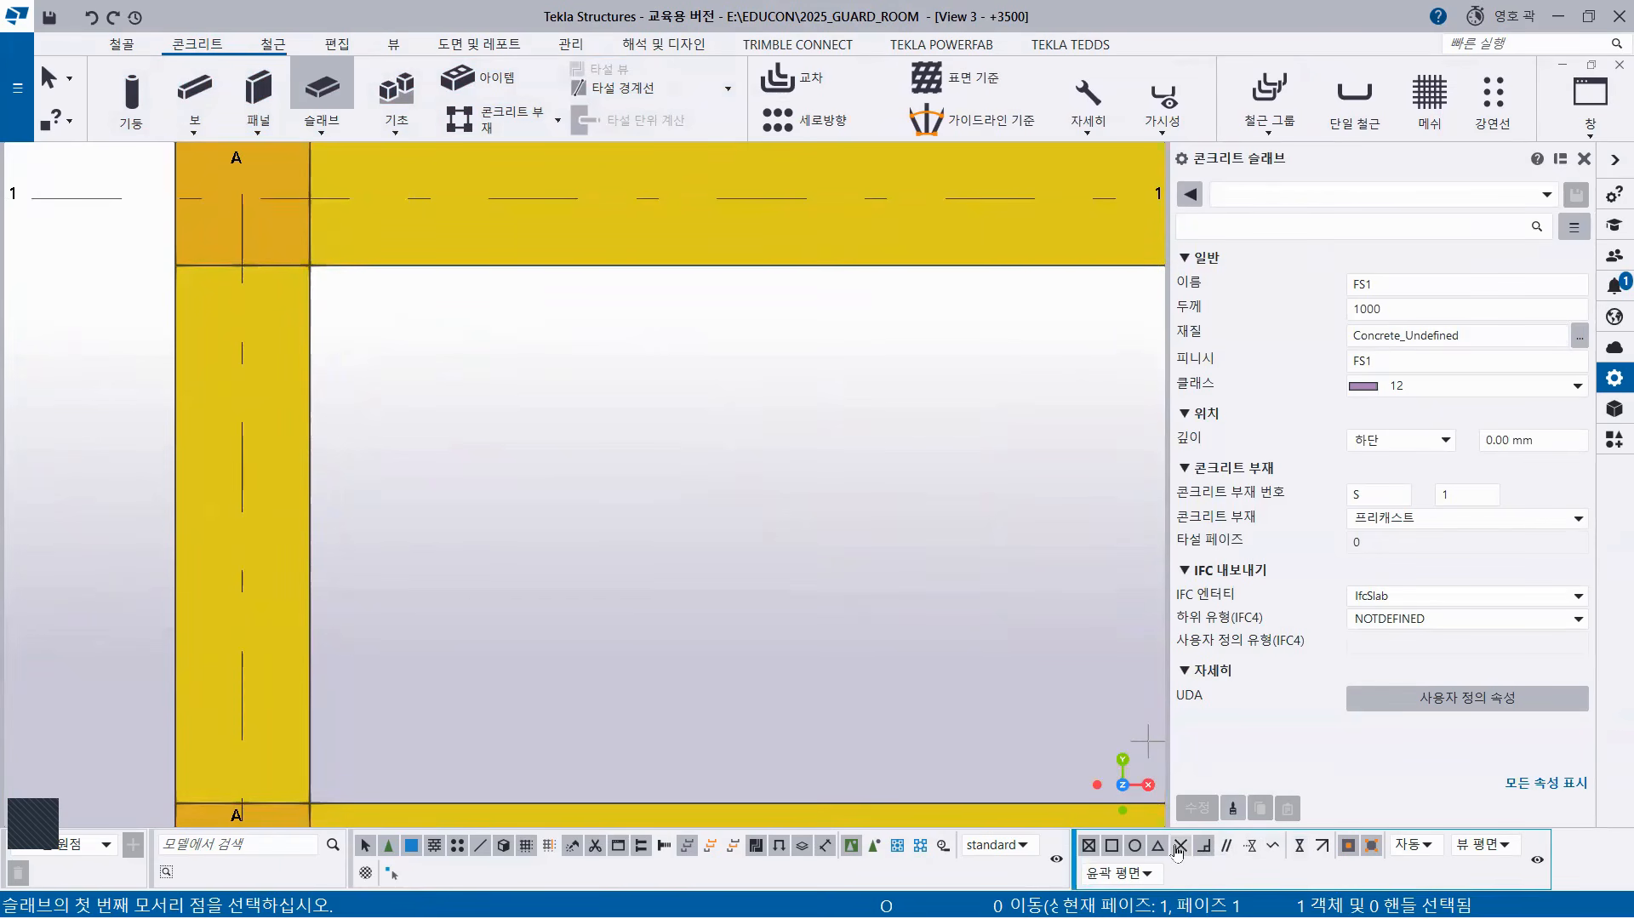
pyautogui.click(308, 265)
pyautogui.moveTo(922, 406); pyautogui.dragTo(346, 428, button='middle')
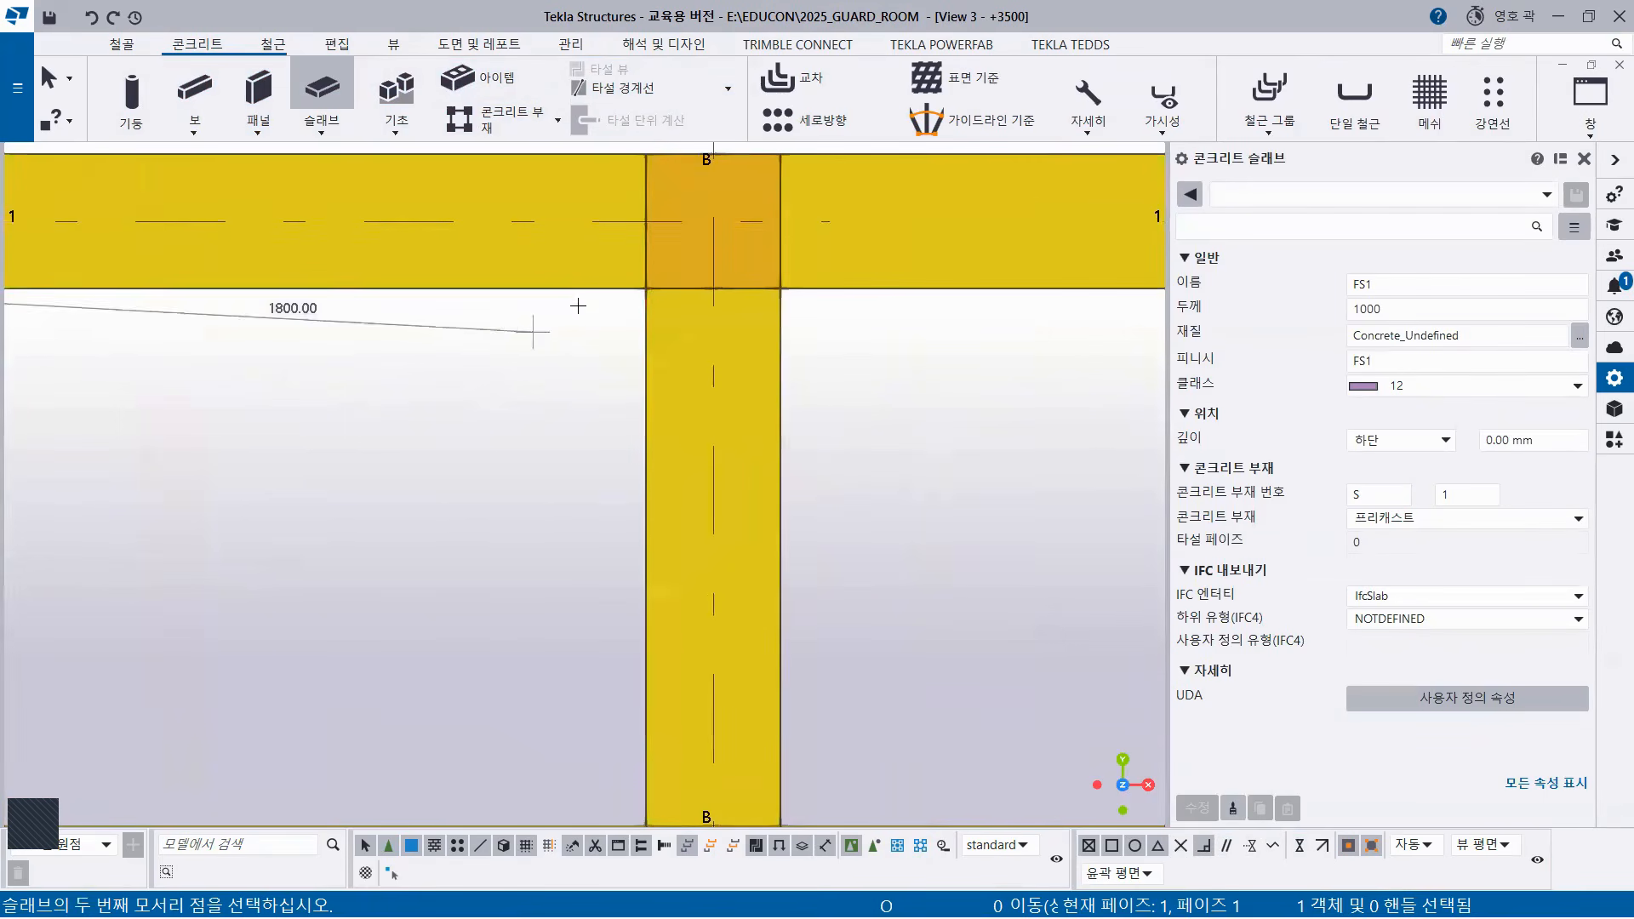
pyautogui.click(646, 290)
pyautogui.scroll(-2, 685, 532)
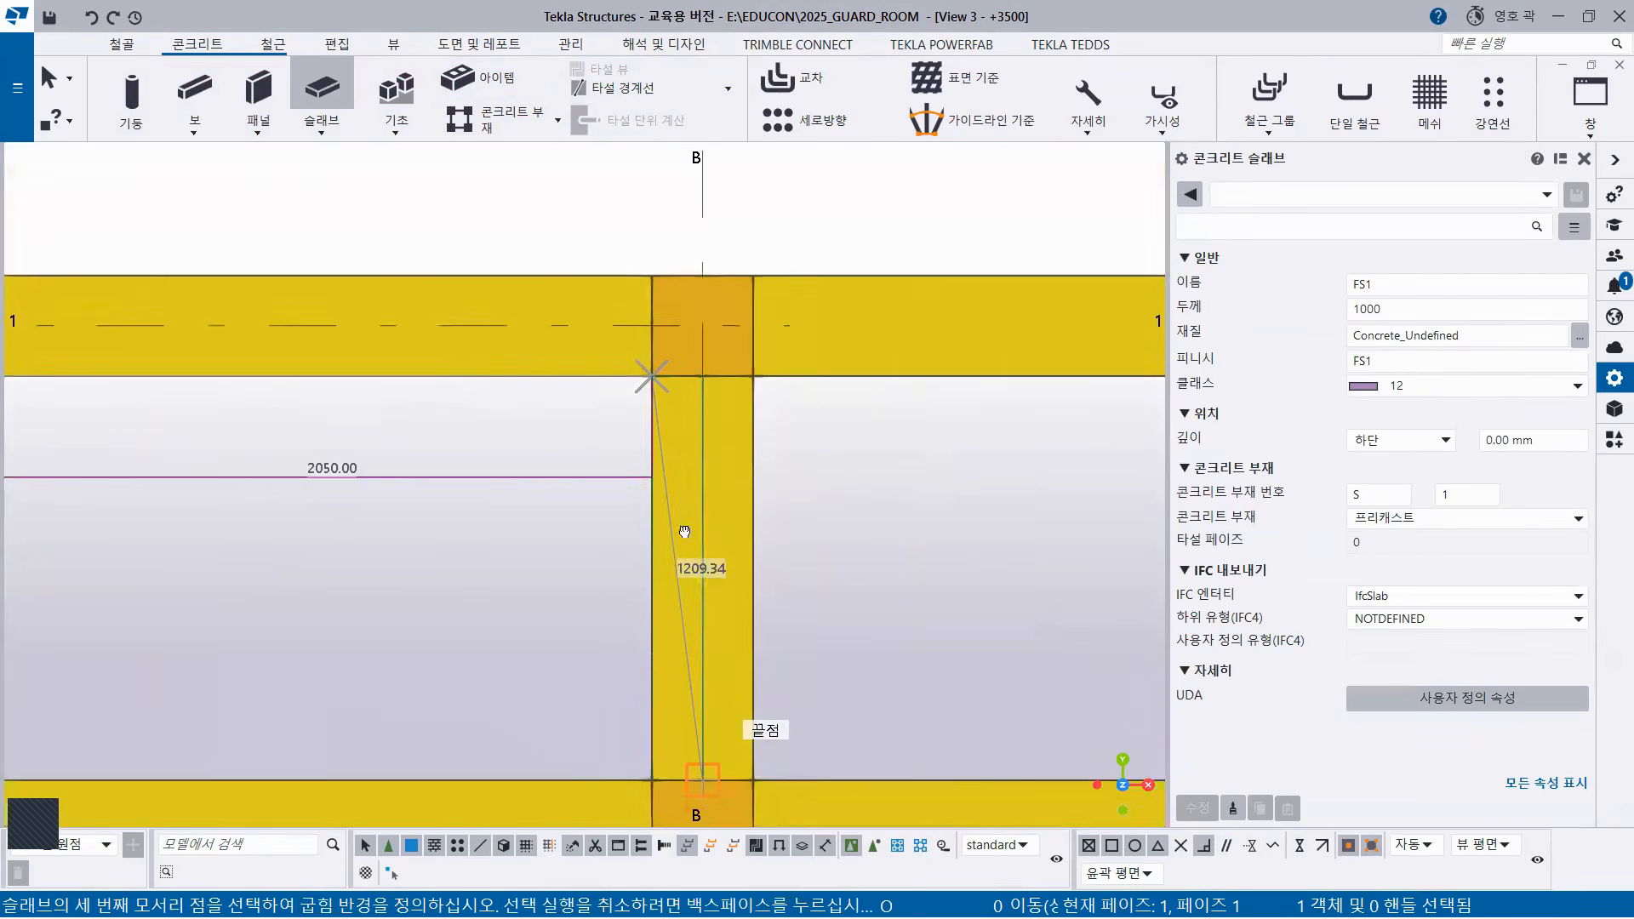
pyautogui.moveTo(685, 532); pyautogui.dragTo(846, 204, button='middle')
pyautogui.scroll(2, 803, 397)
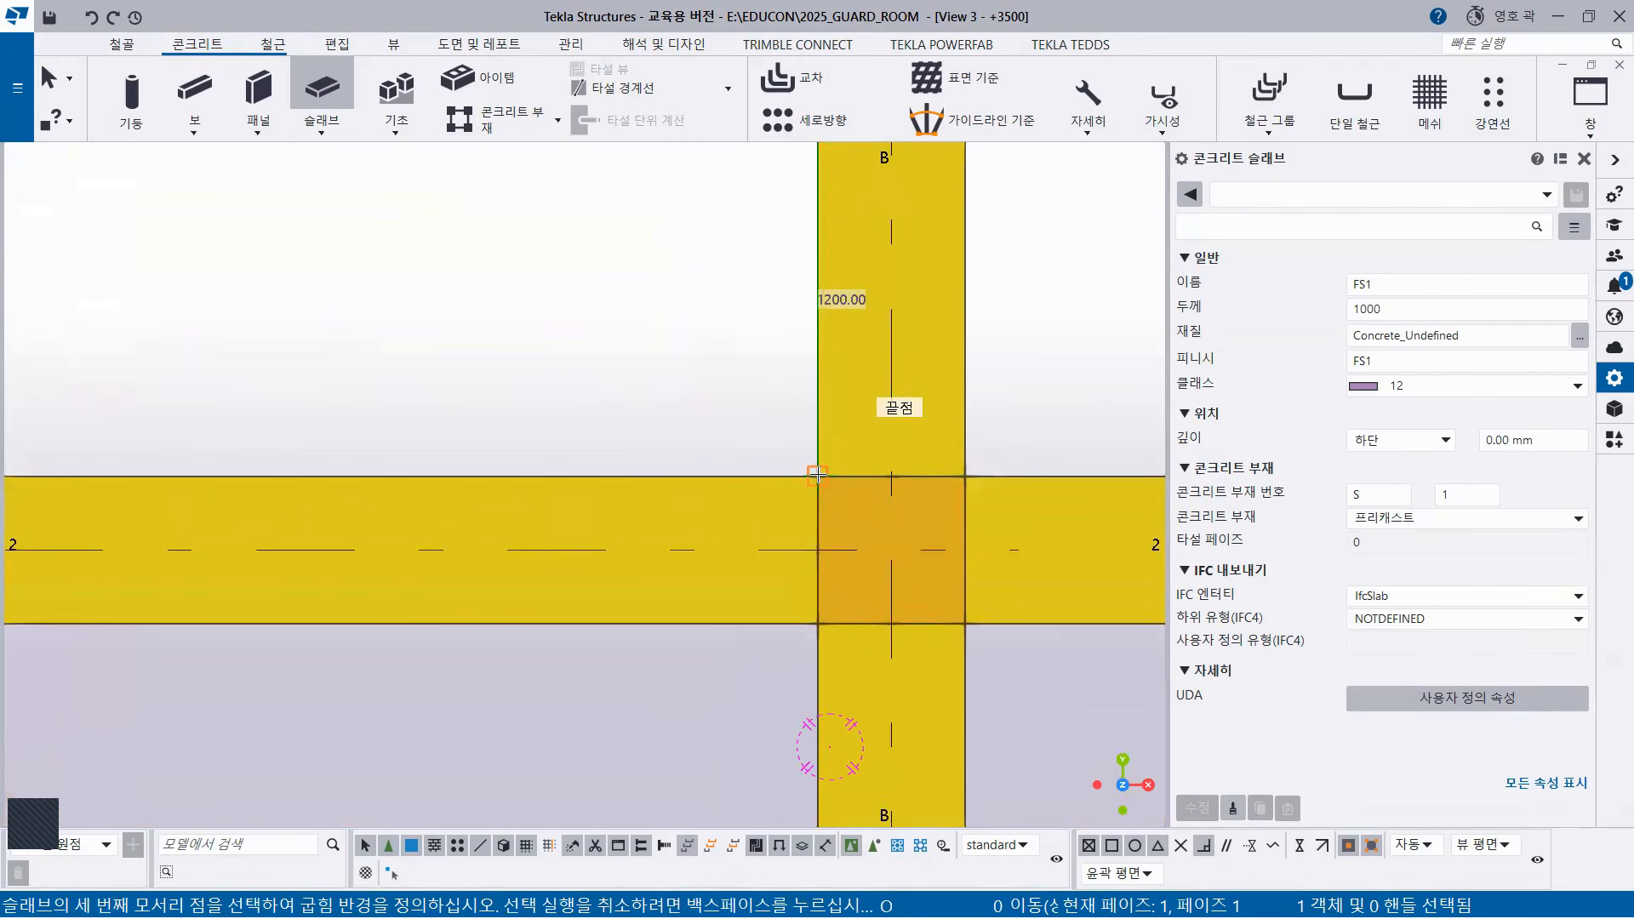
pyautogui.click(817, 474)
pyautogui.moveTo(573, 427); pyautogui.dragTo(935, 412, button='middle')
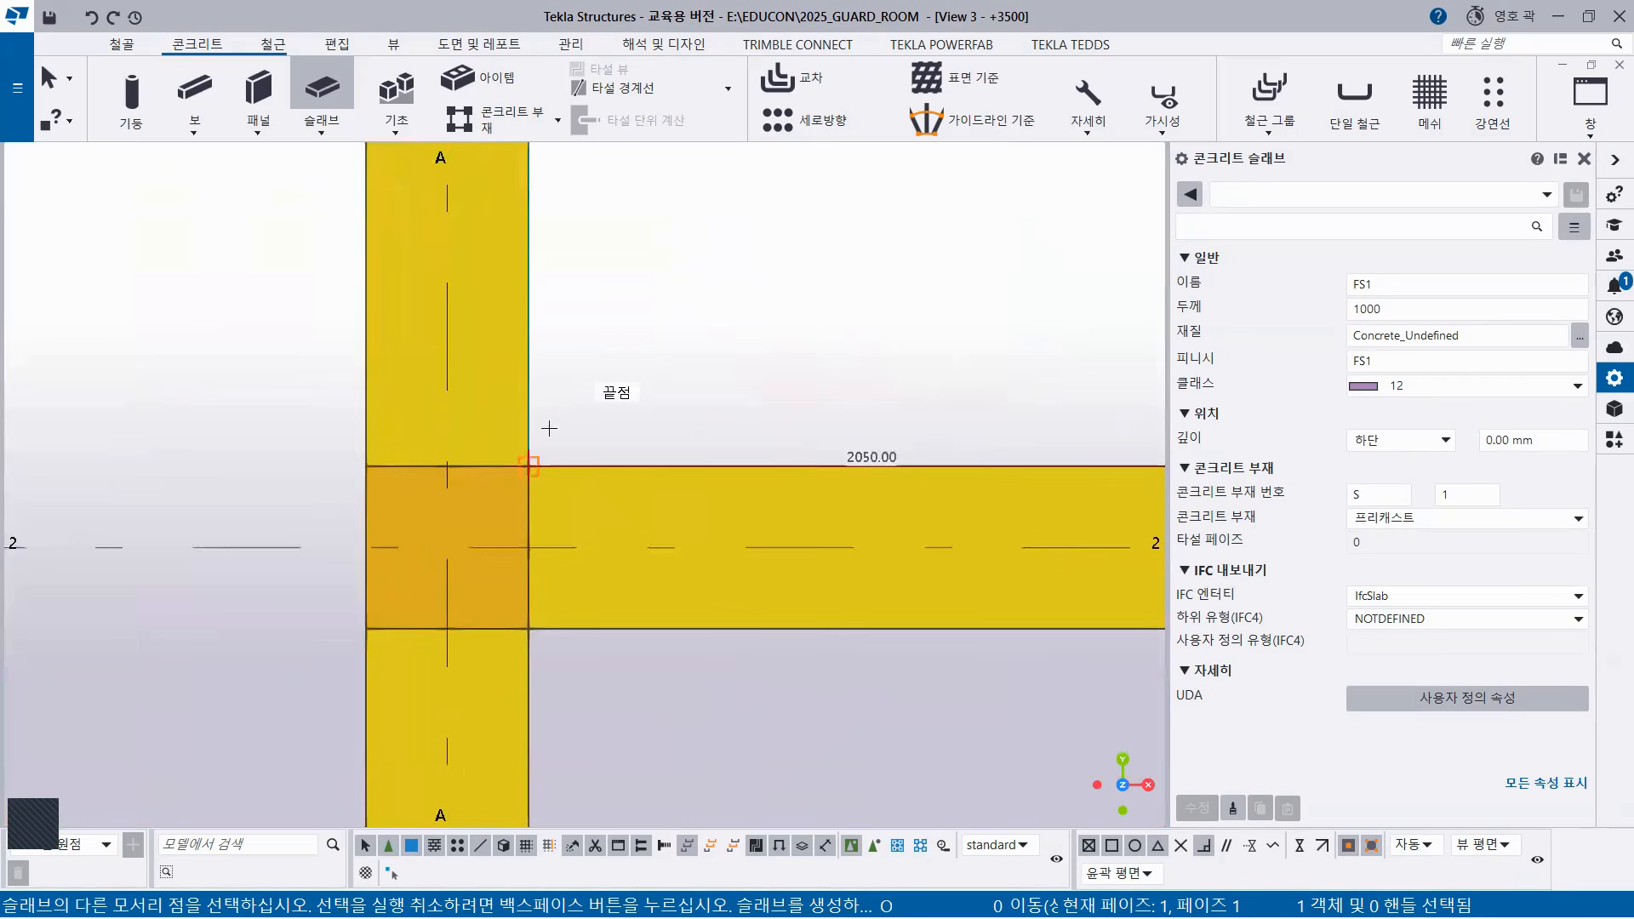
pyautogui.click(528, 466)
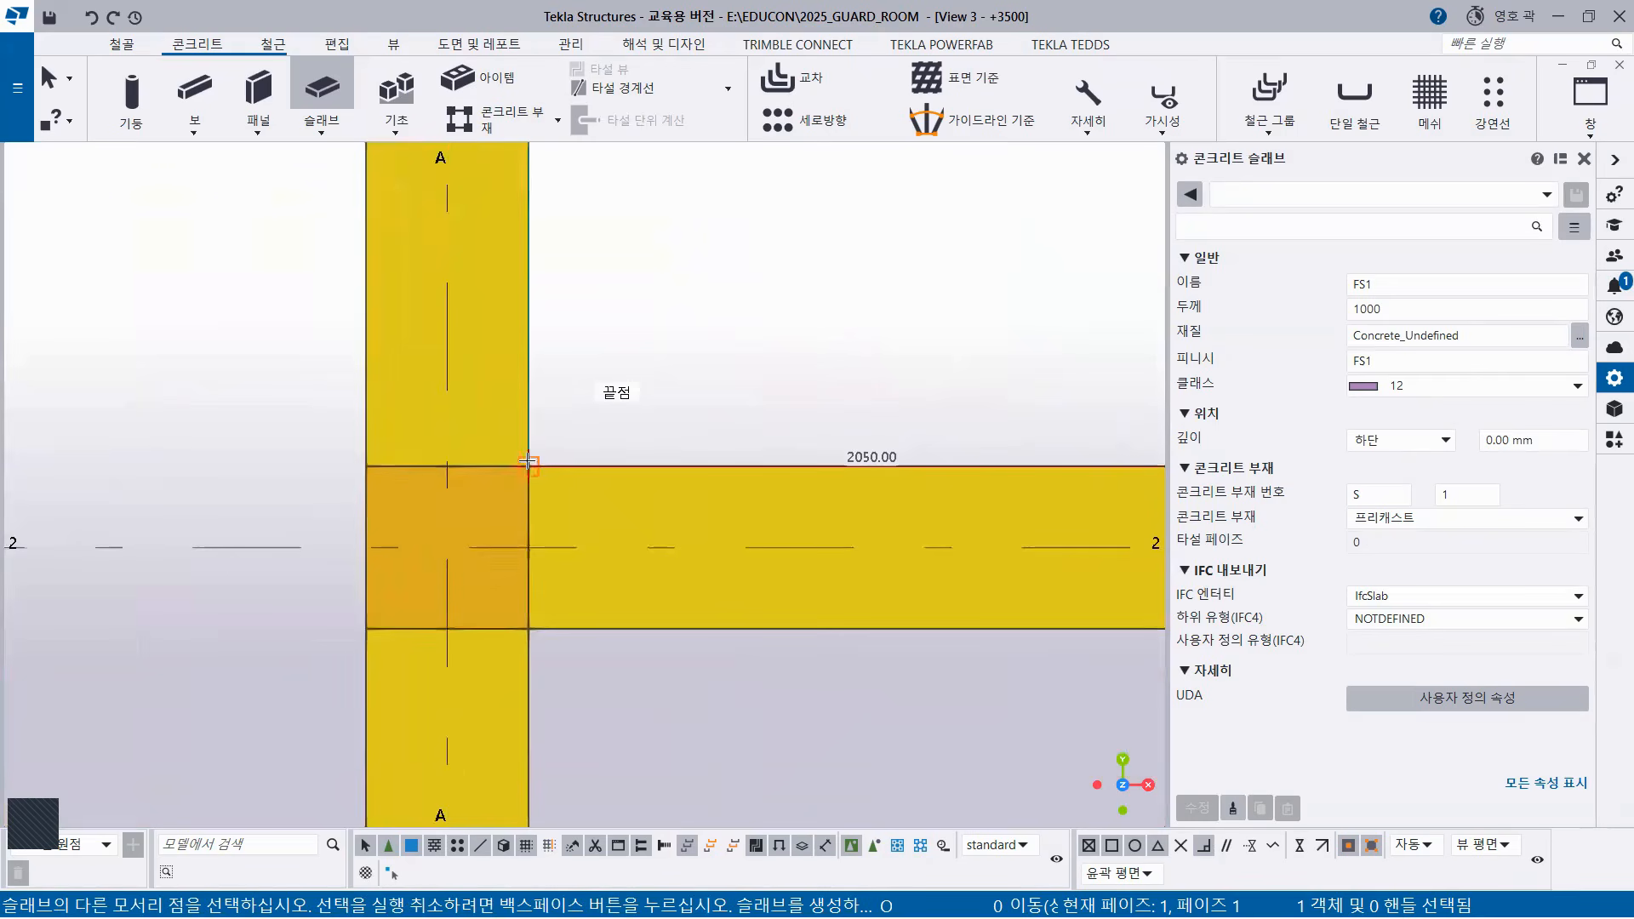
pyautogui.middleClick(718, 430)
pyautogui.scroll(-4, 744, 565)
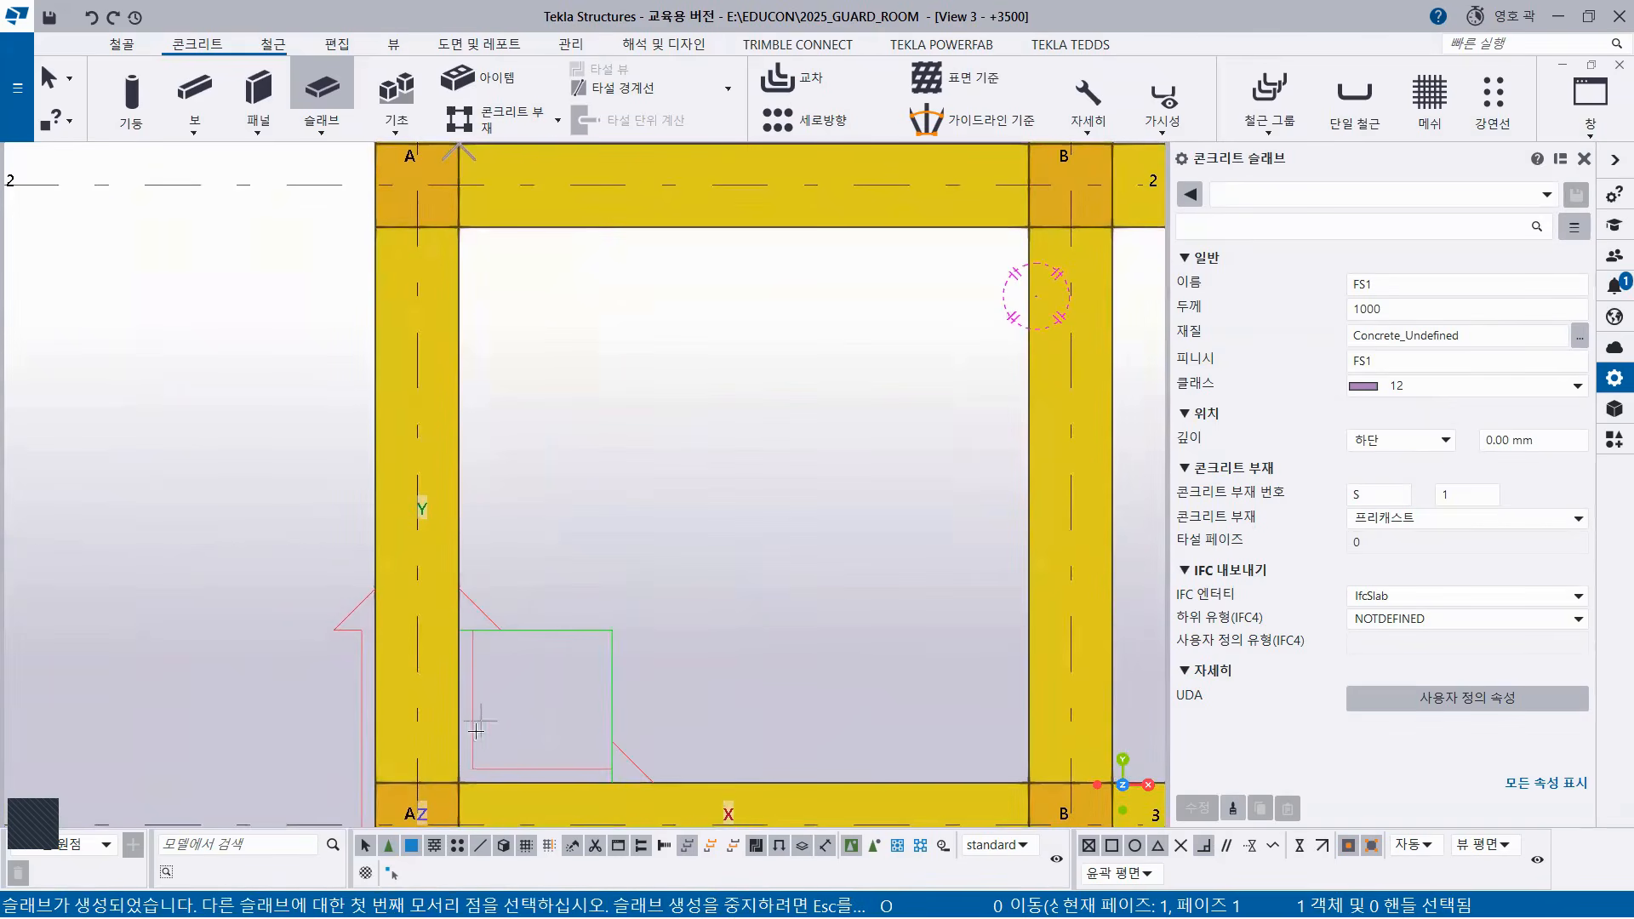
pyautogui.click(460, 228)
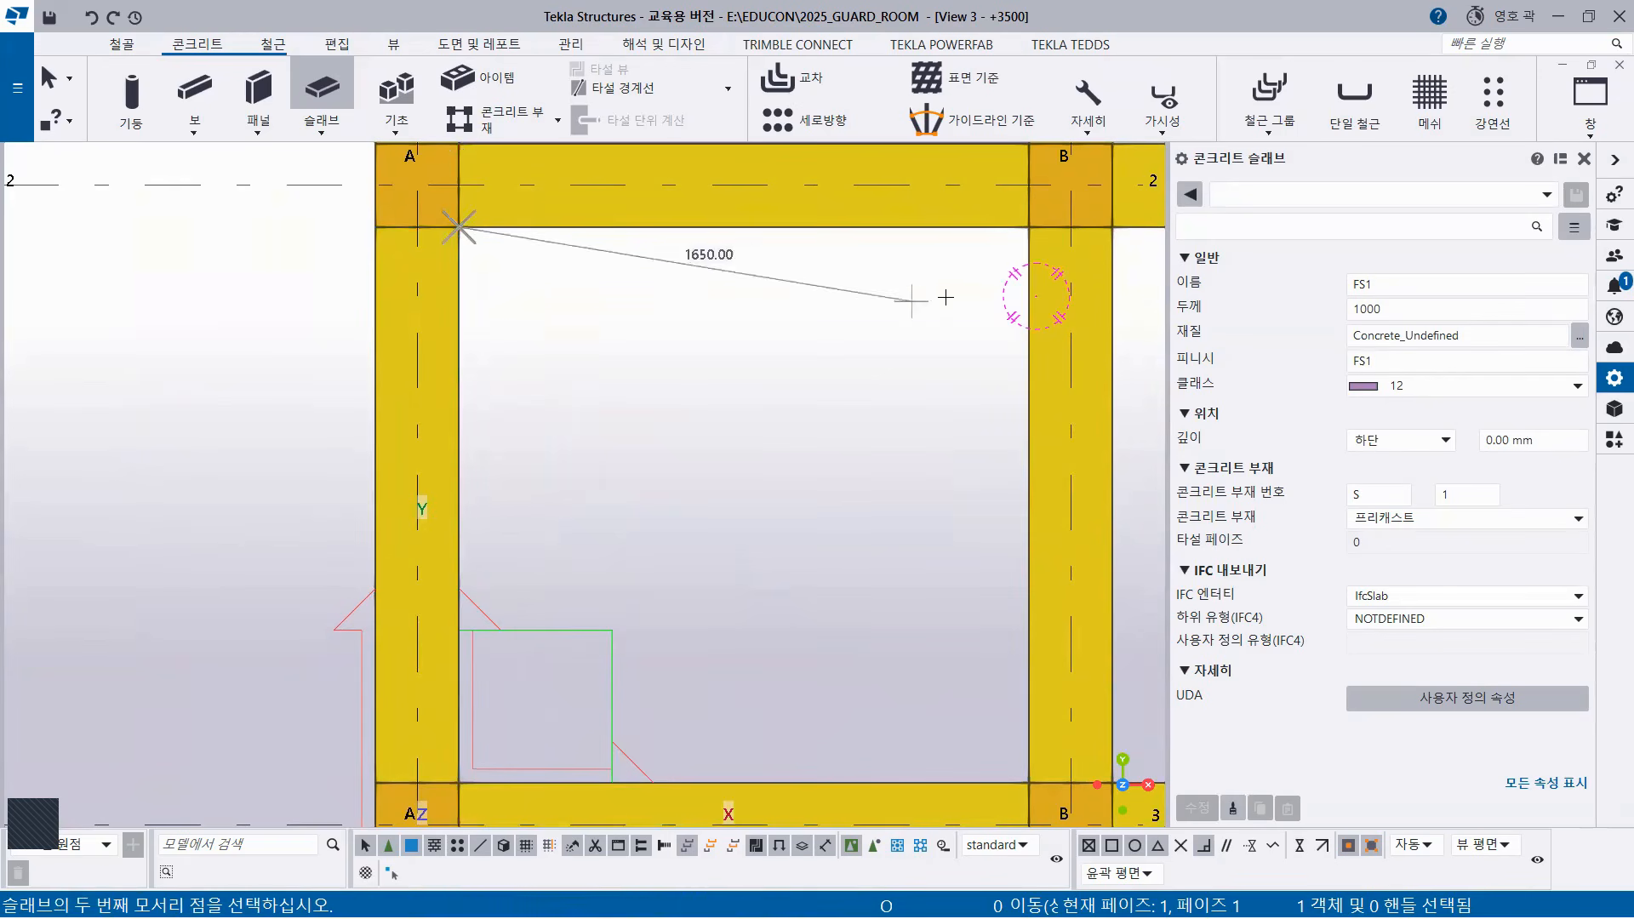
pyautogui.click(1027, 228)
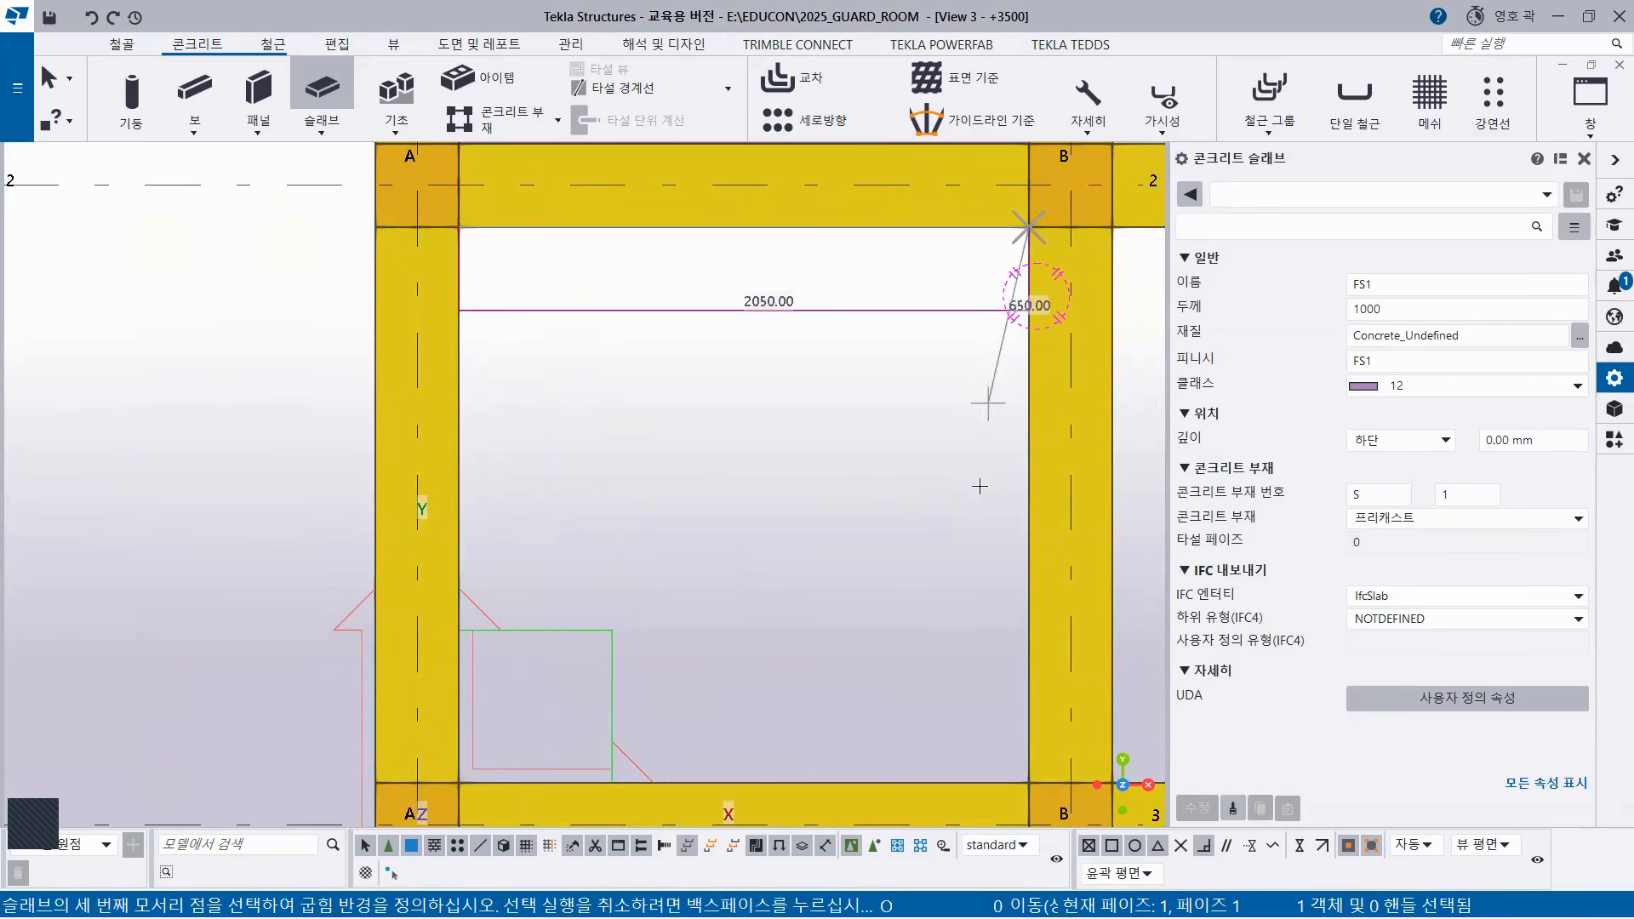
pyautogui.click(1027, 781)
pyautogui.middleClick(768, 504)
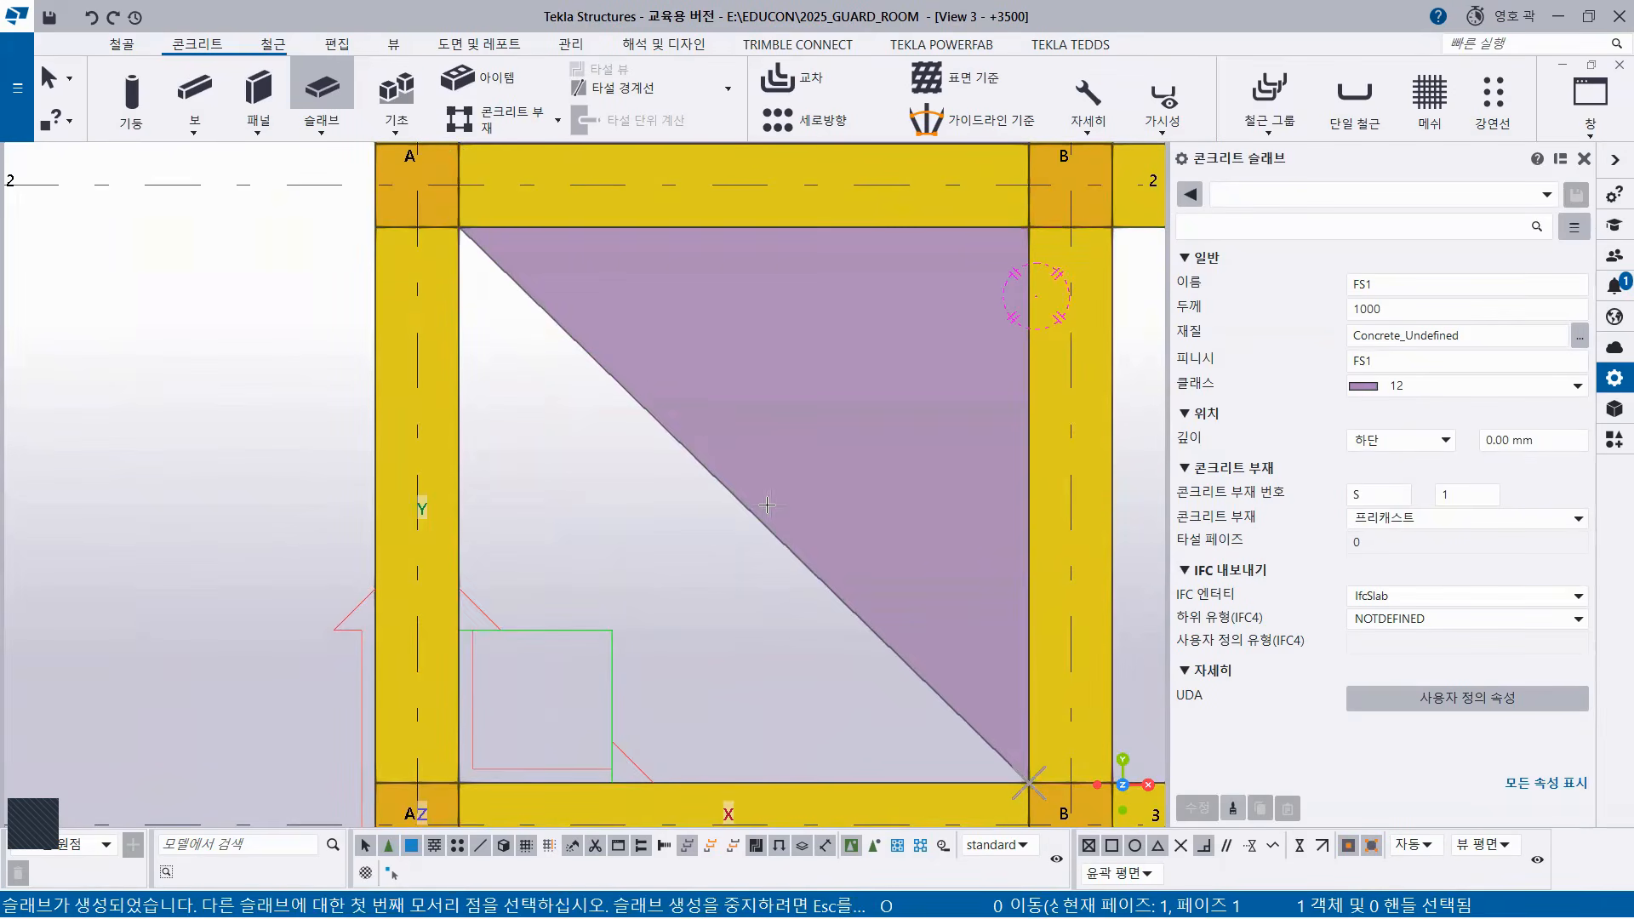
pyautogui.rightClick(281, 327)
pyautogui.click(328, 342)
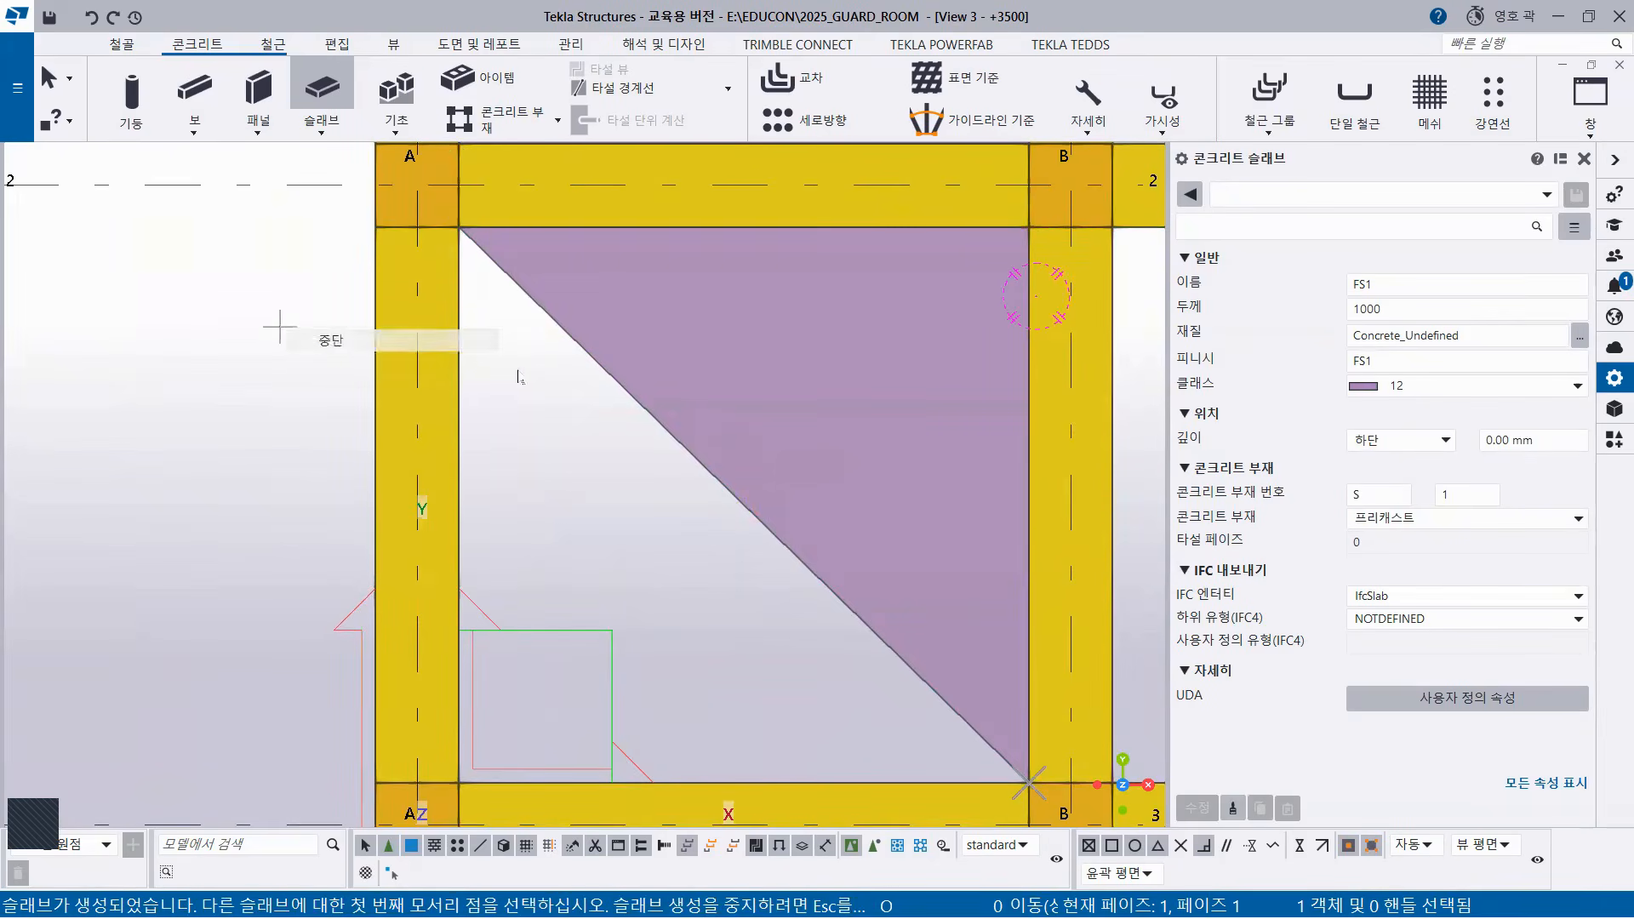
pyautogui.click(657, 366)
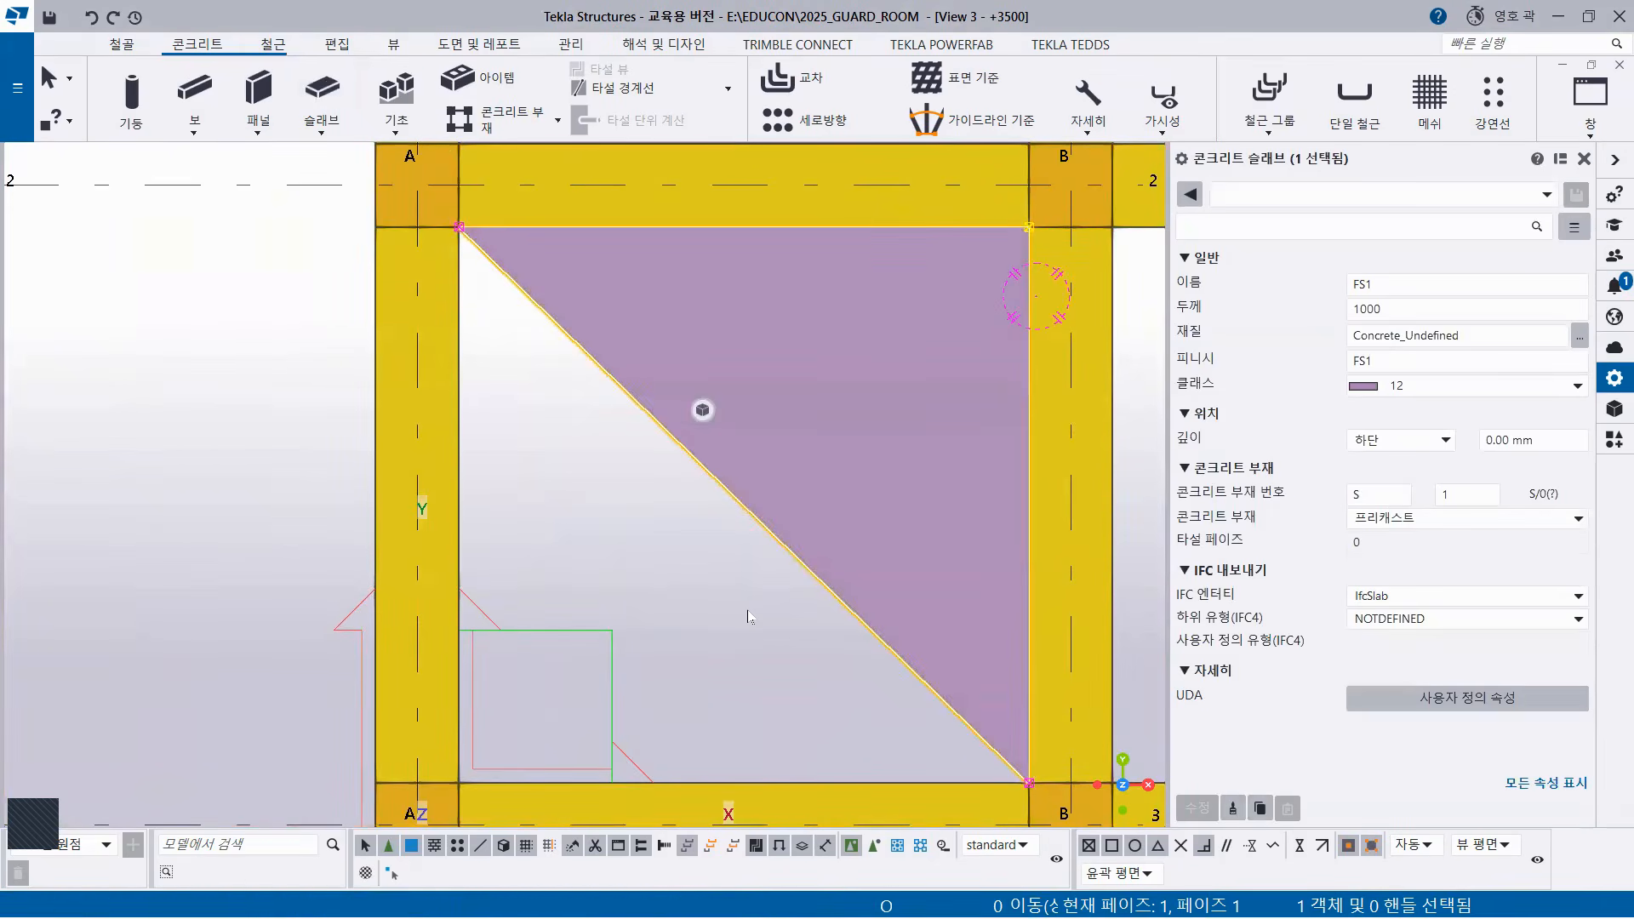
pyautogui.press('Delete')
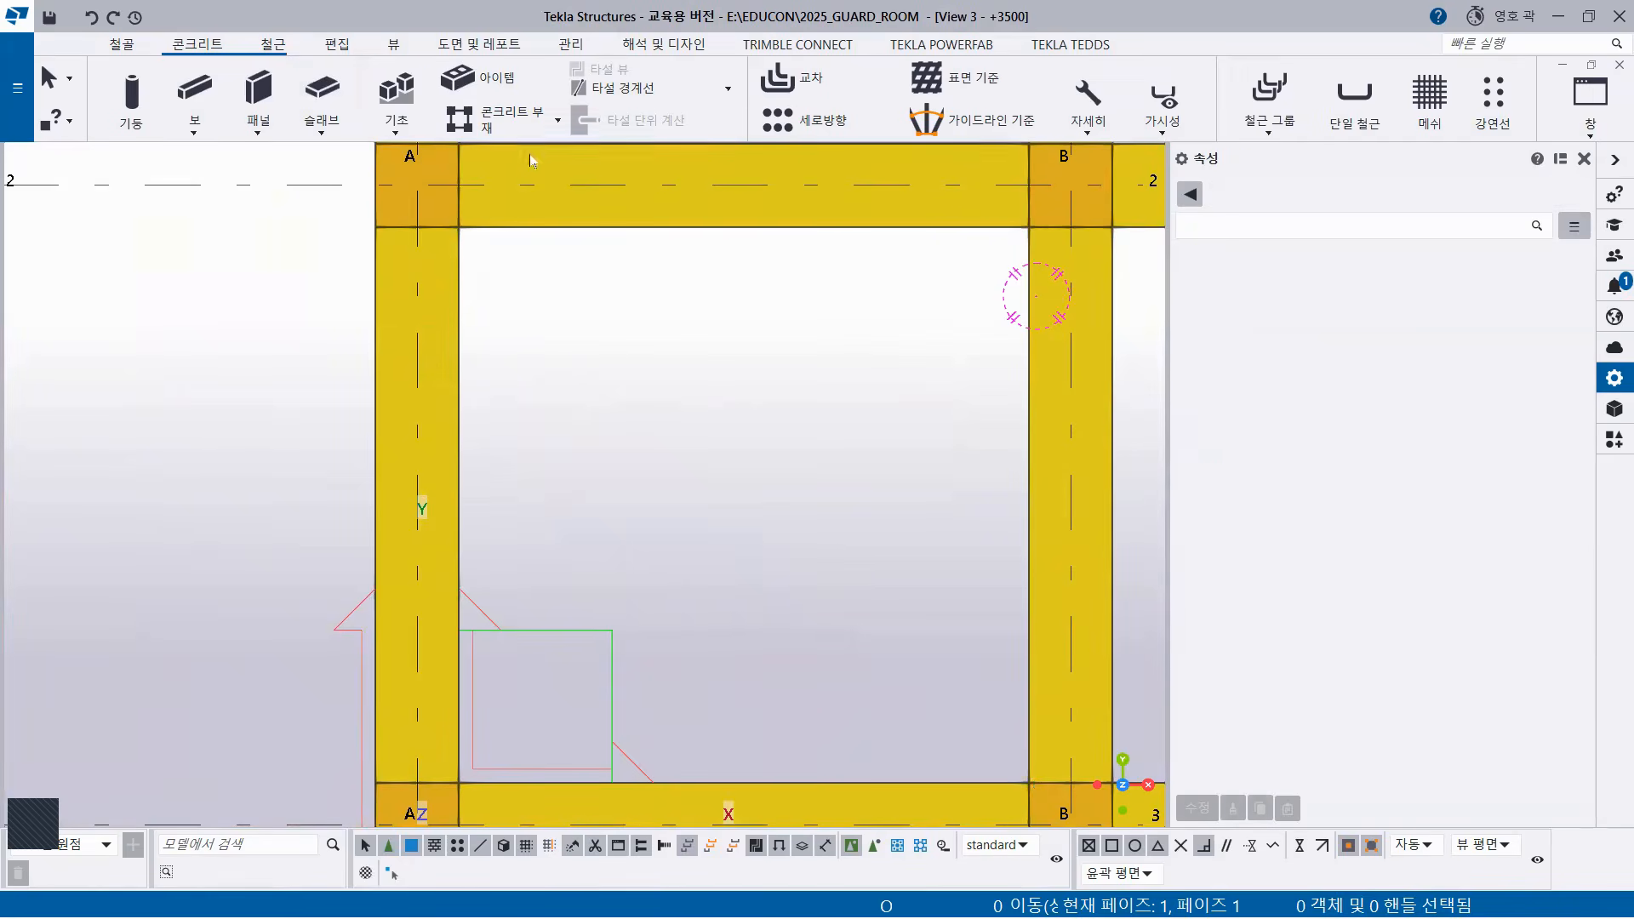
# Create a concrete slab with the FS1 properties in the roof bay between grids A-B and 2-3, using all four inner beam corners.
pyautogui.click(322, 93)
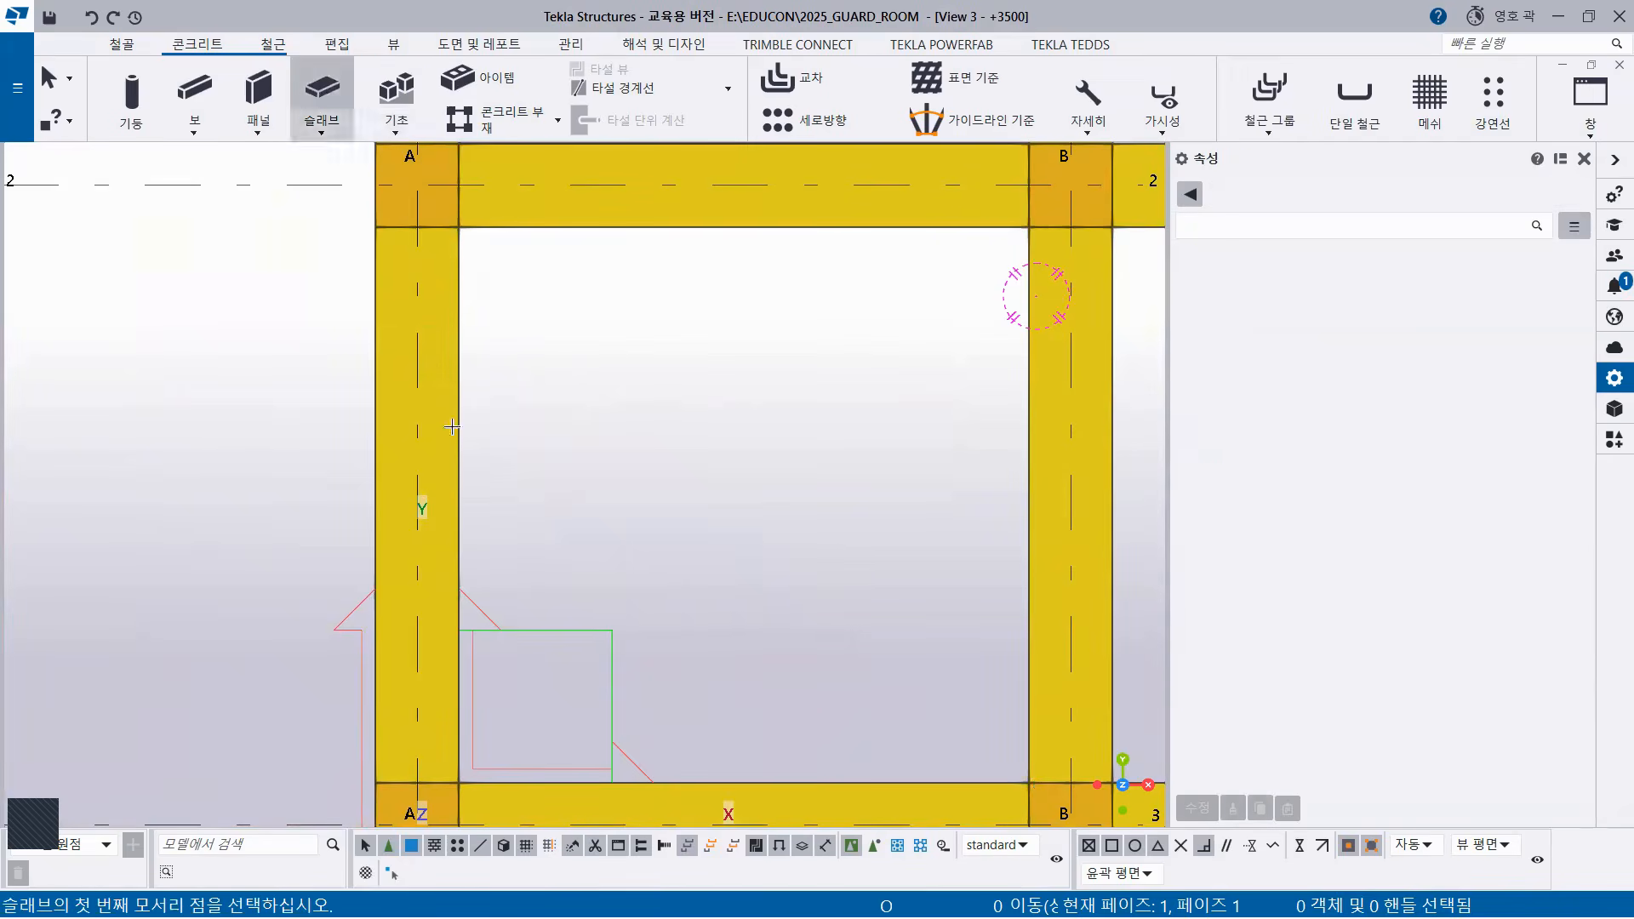
pyautogui.click(462, 782)
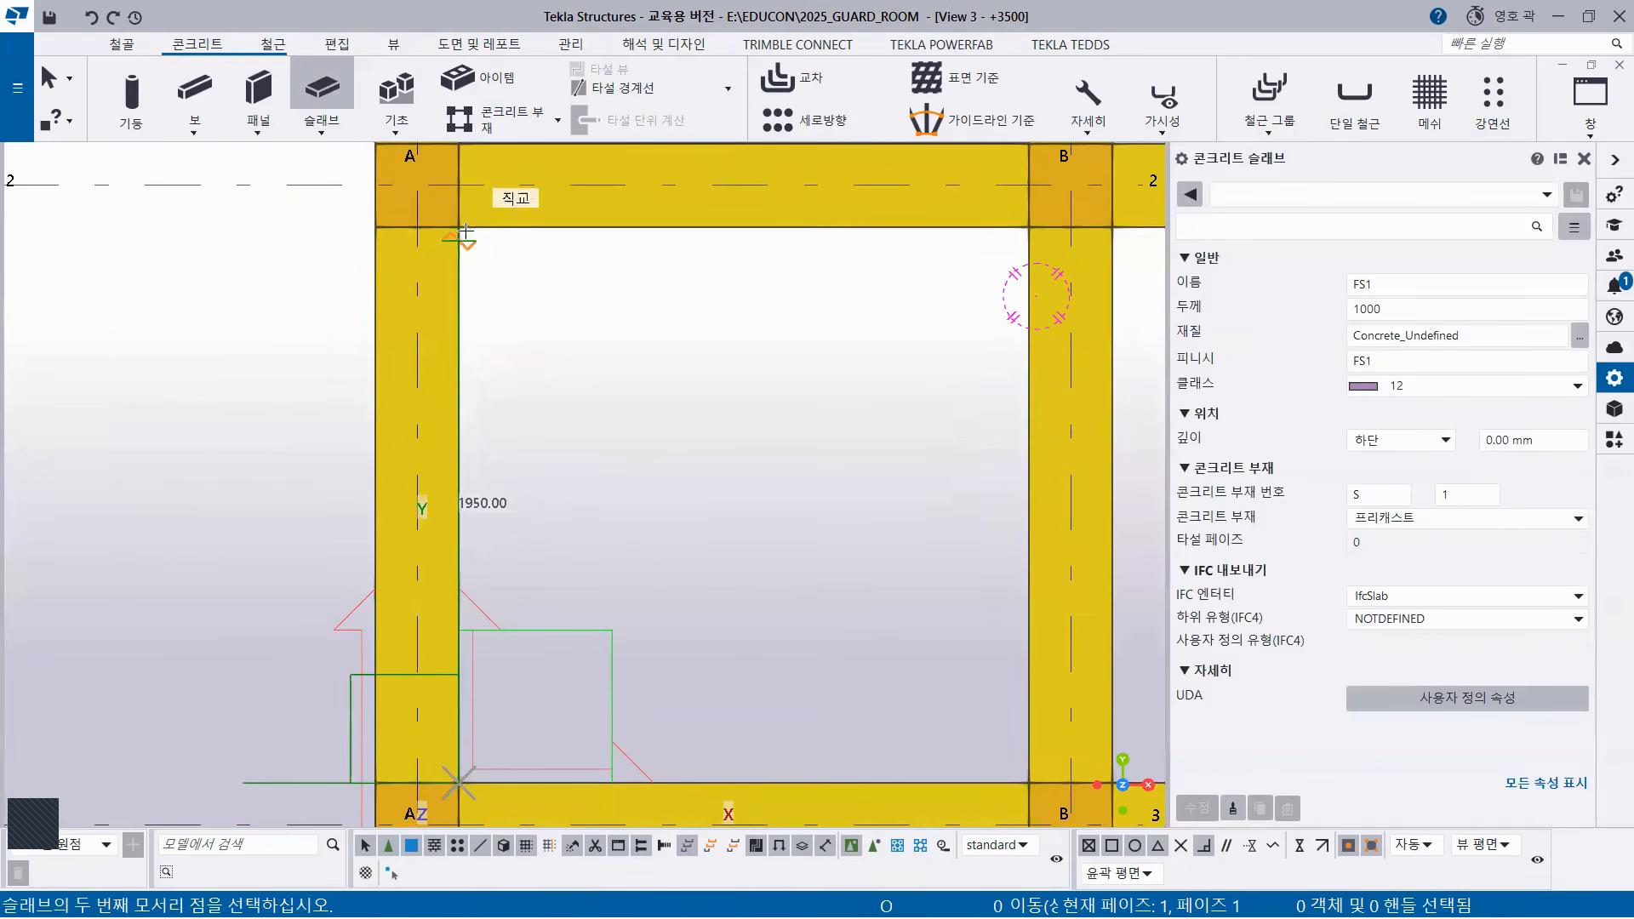
pyautogui.click(459, 228)
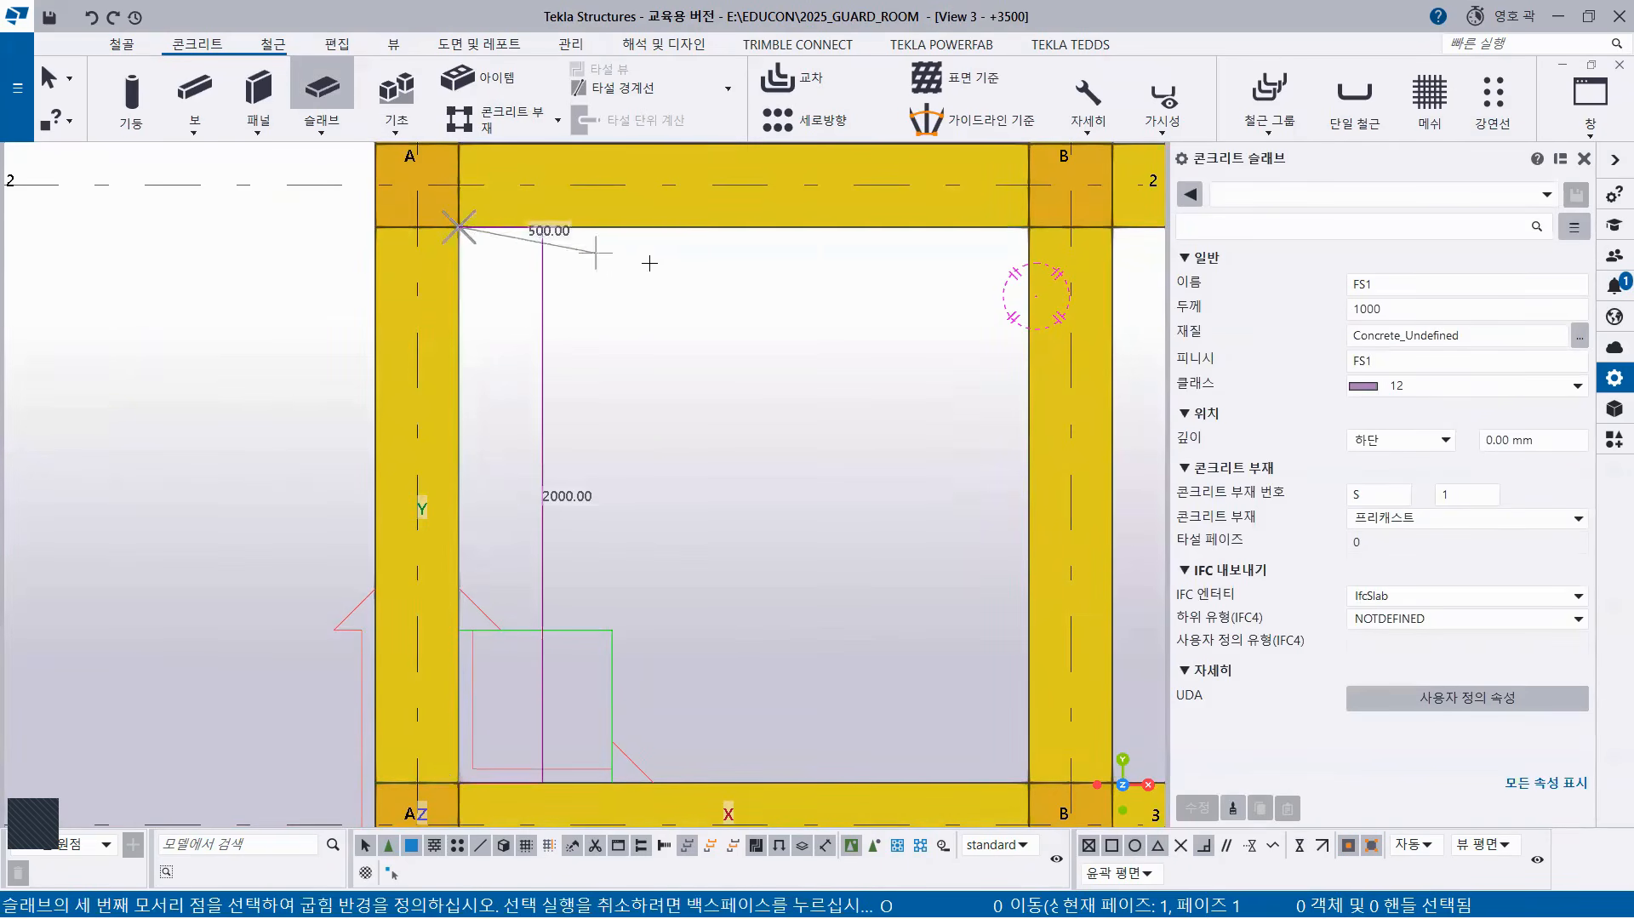
pyautogui.click(1029, 227)
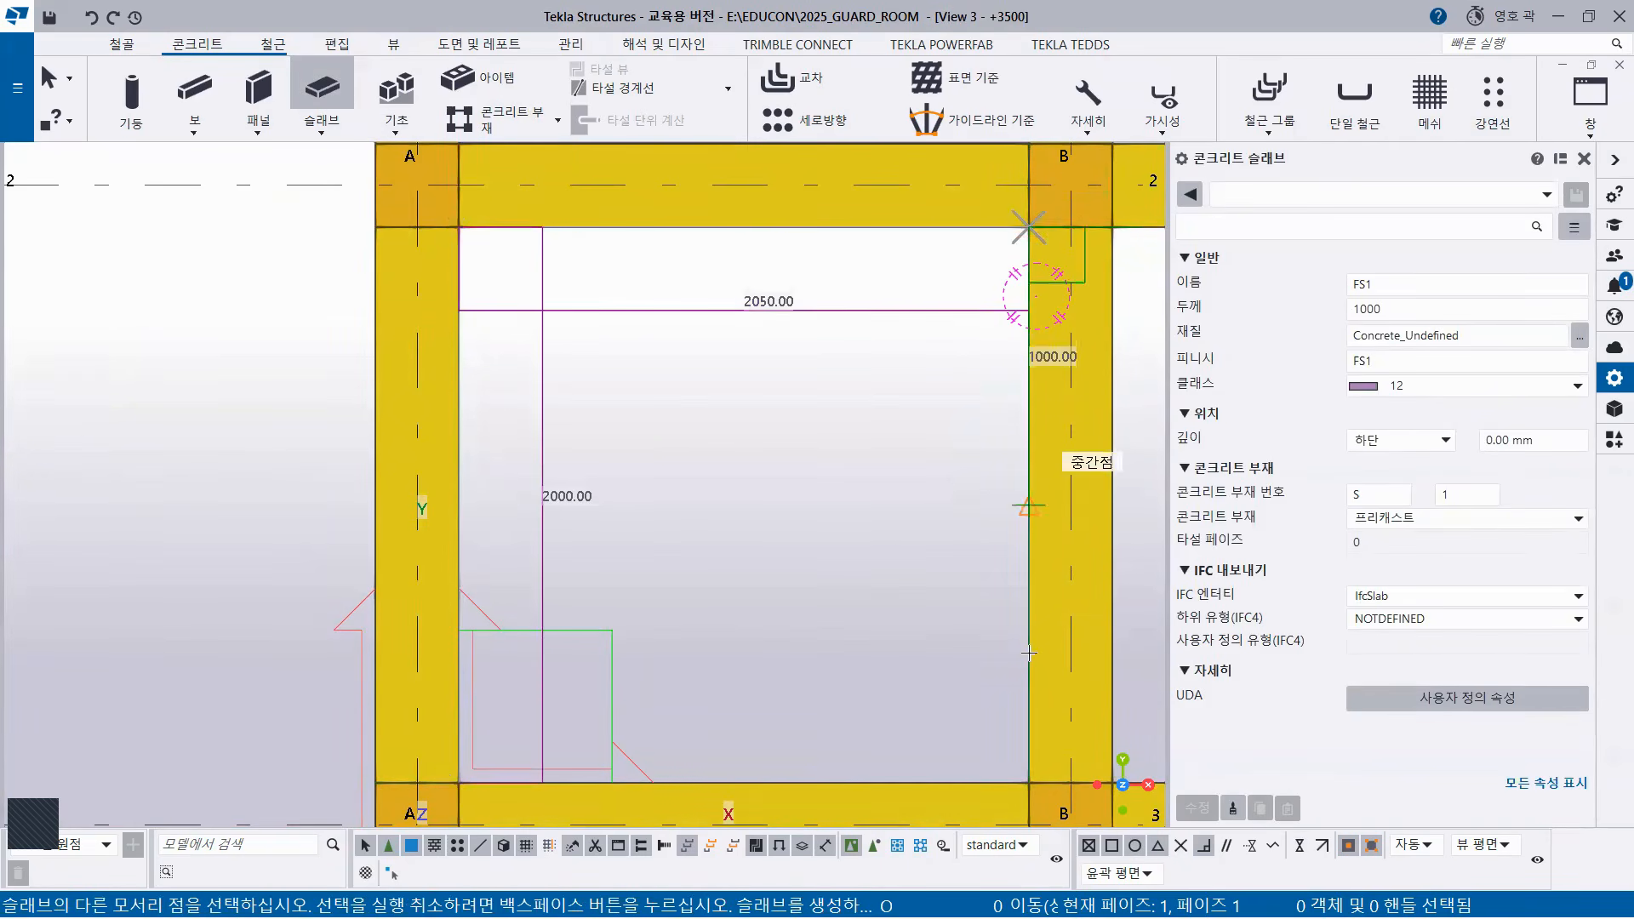
pyautogui.click(1029, 783)
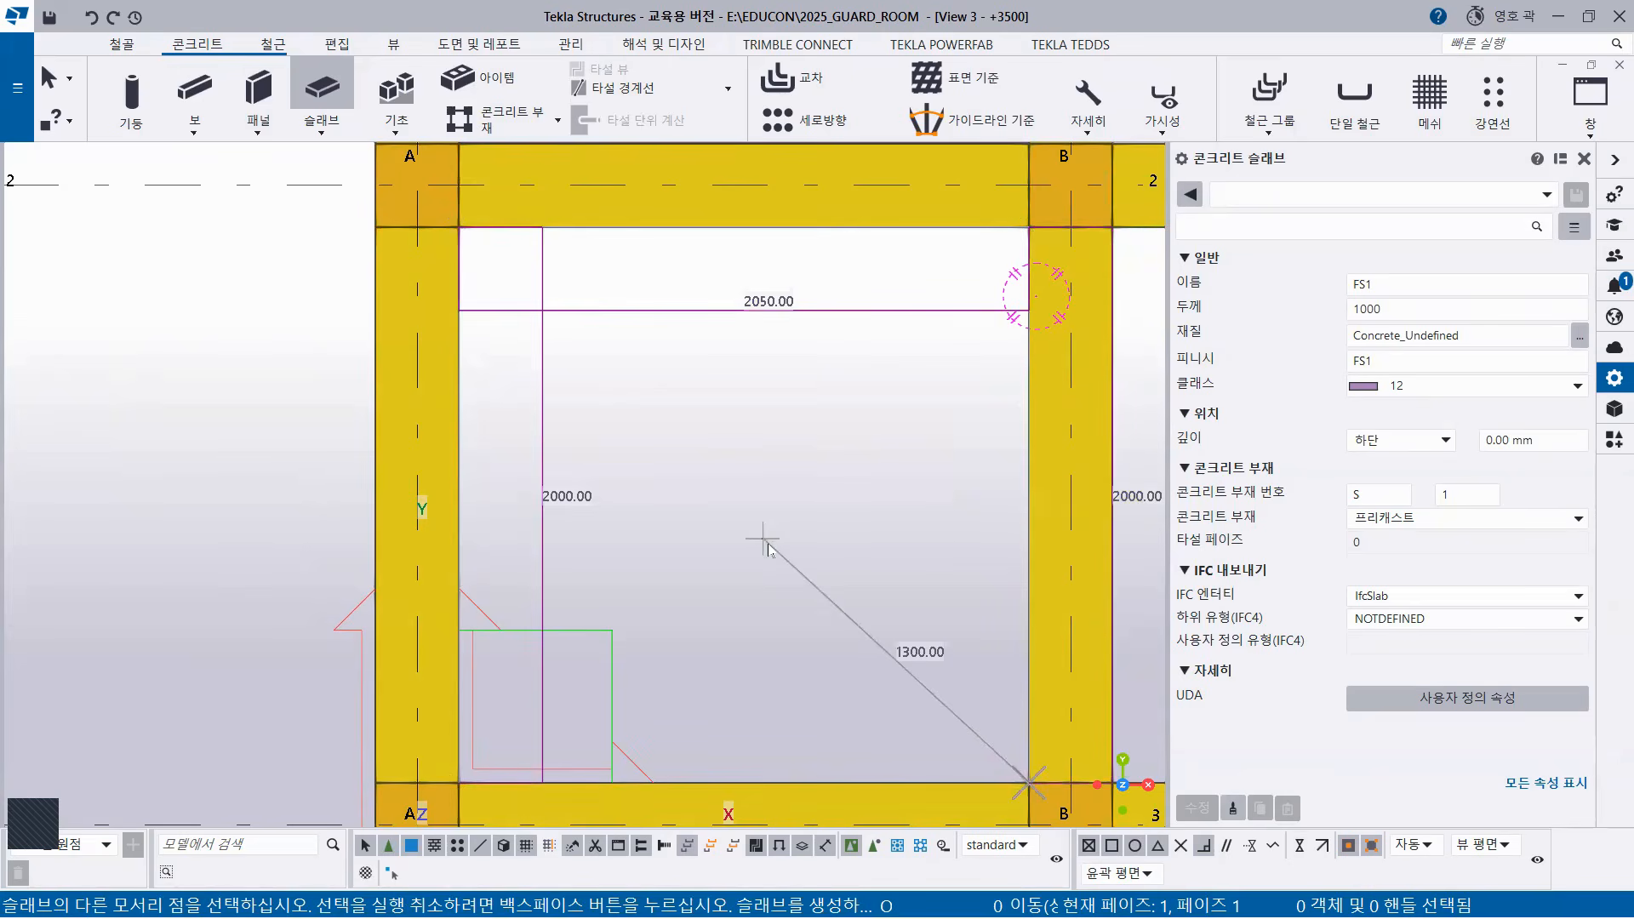
pyautogui.middleClick(768, 545)
pyautogui.rightClick(169, 329)
pyautogui.click(255, 339)
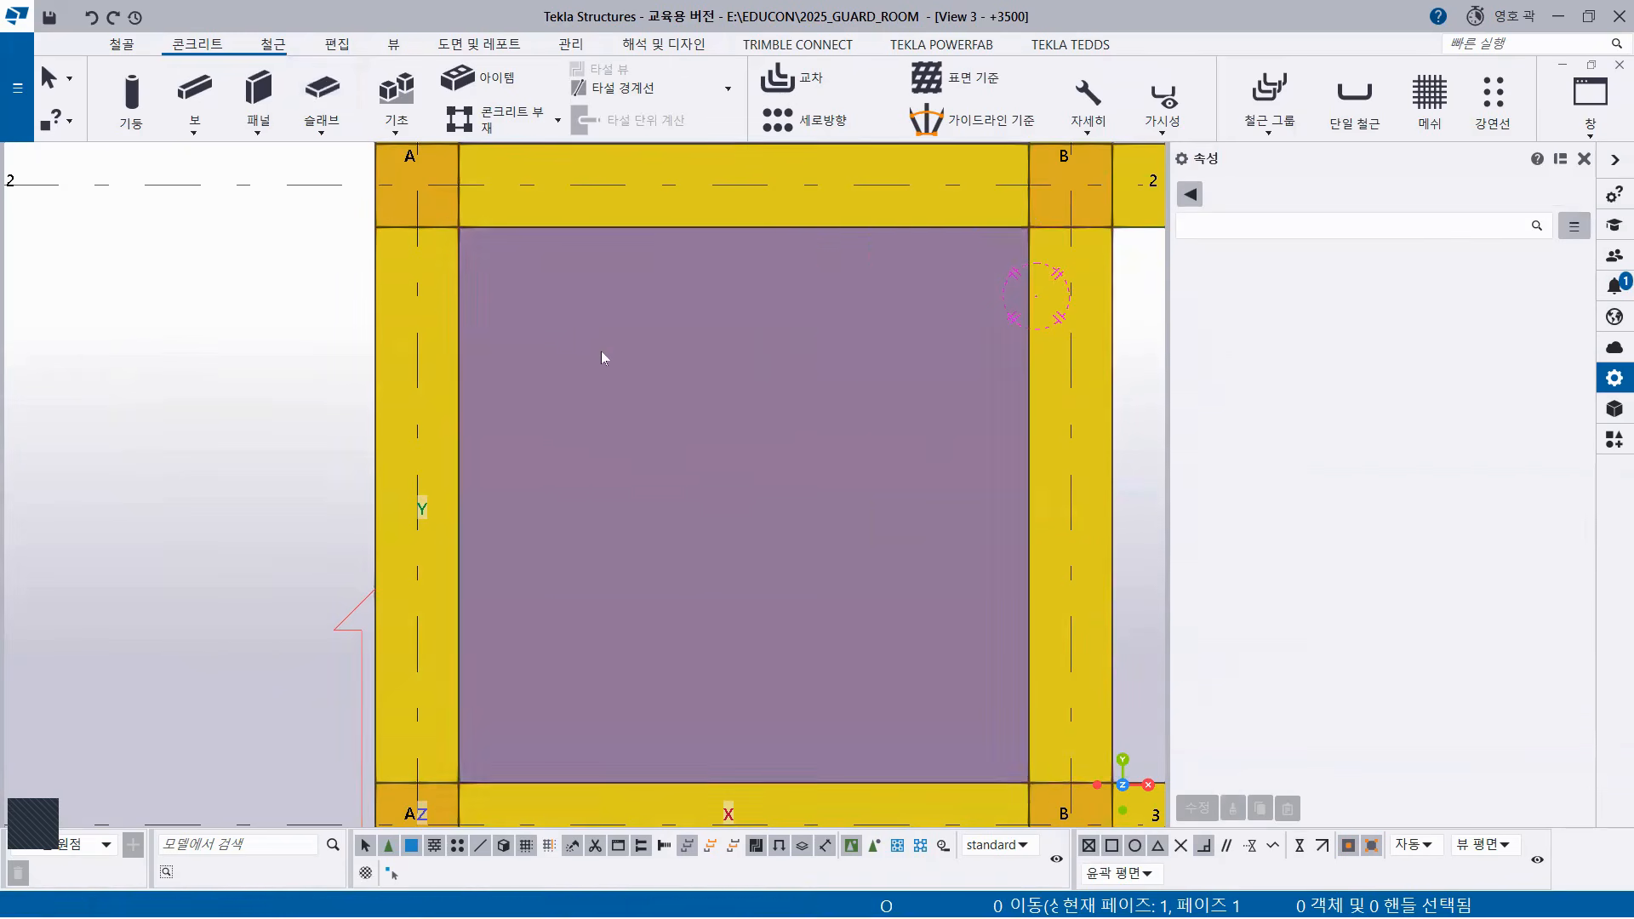
# Switch to the 3D view and run a clash check on the two roof slabs and the beams around them.
pyautogui.scroll(-2, 602, 357)
pyautogui.click(1590, 101)
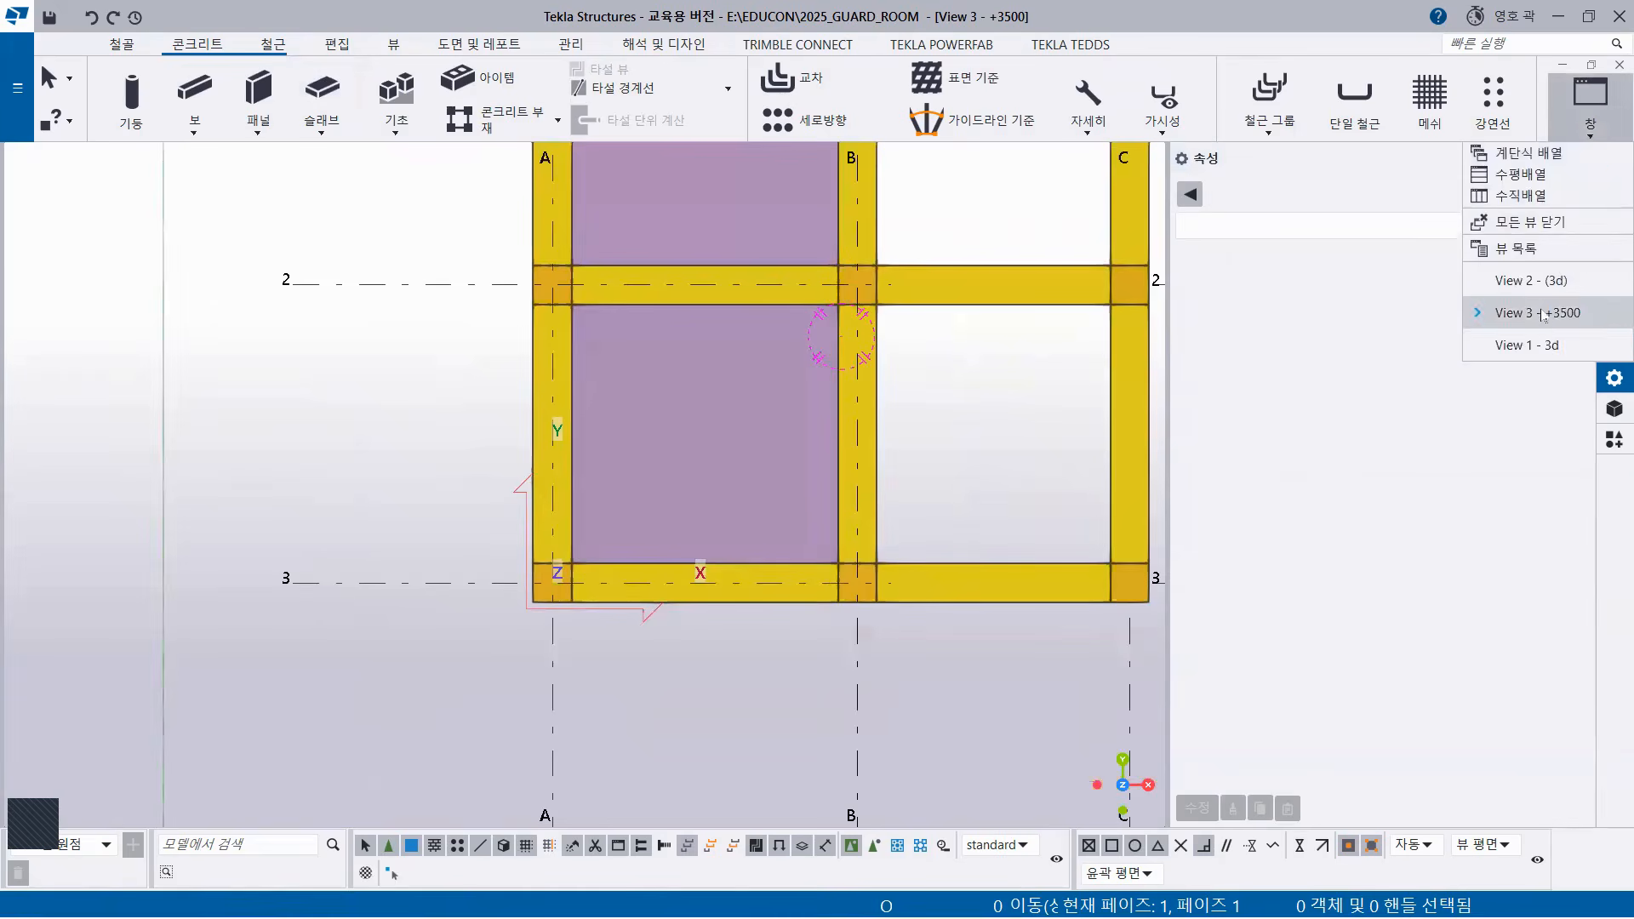
pyautogui.click(1536, 345)
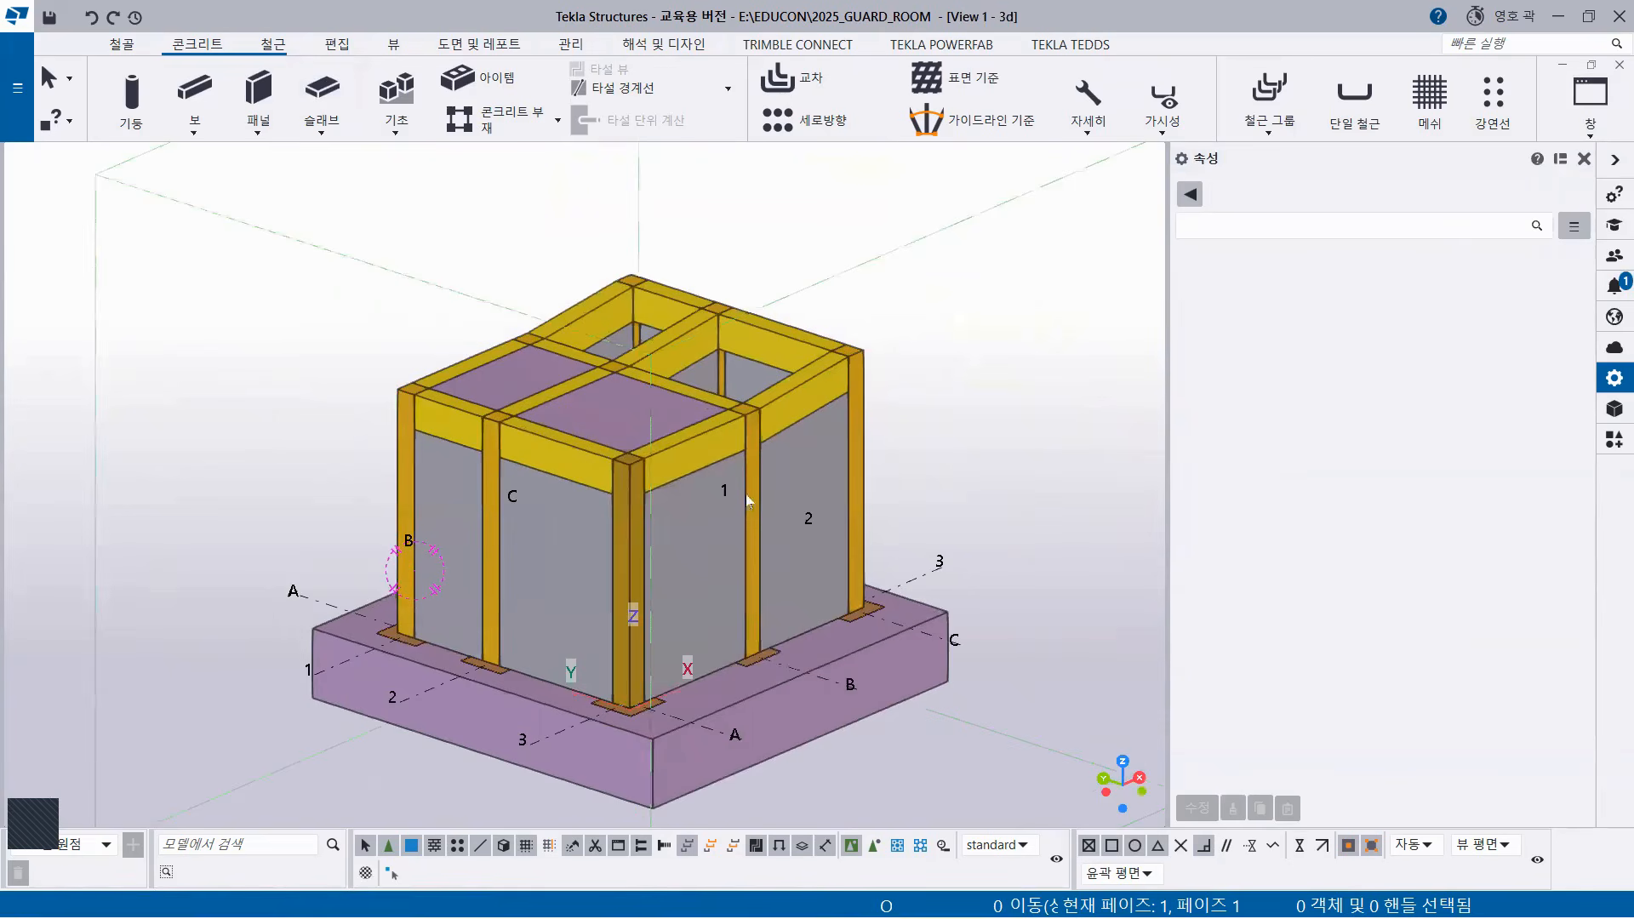
pyautogui.moveTo(332, 251); pyautogui.dragTo(784, 513)
pyautogui.rightClick(775, 170)
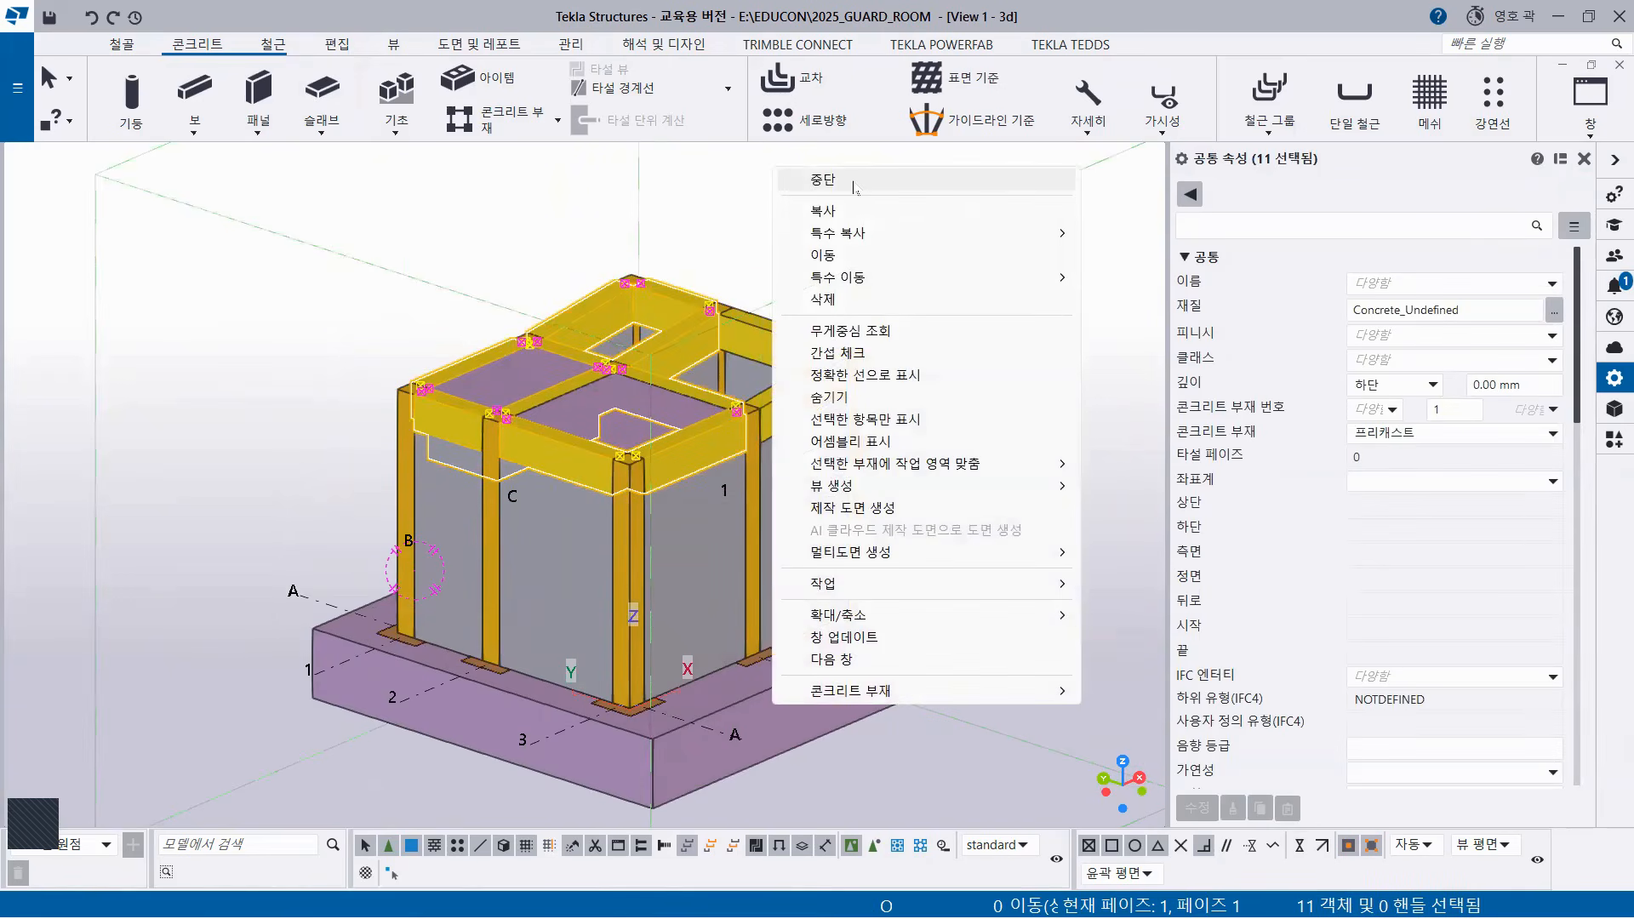
pyautogui.click(847, 353)
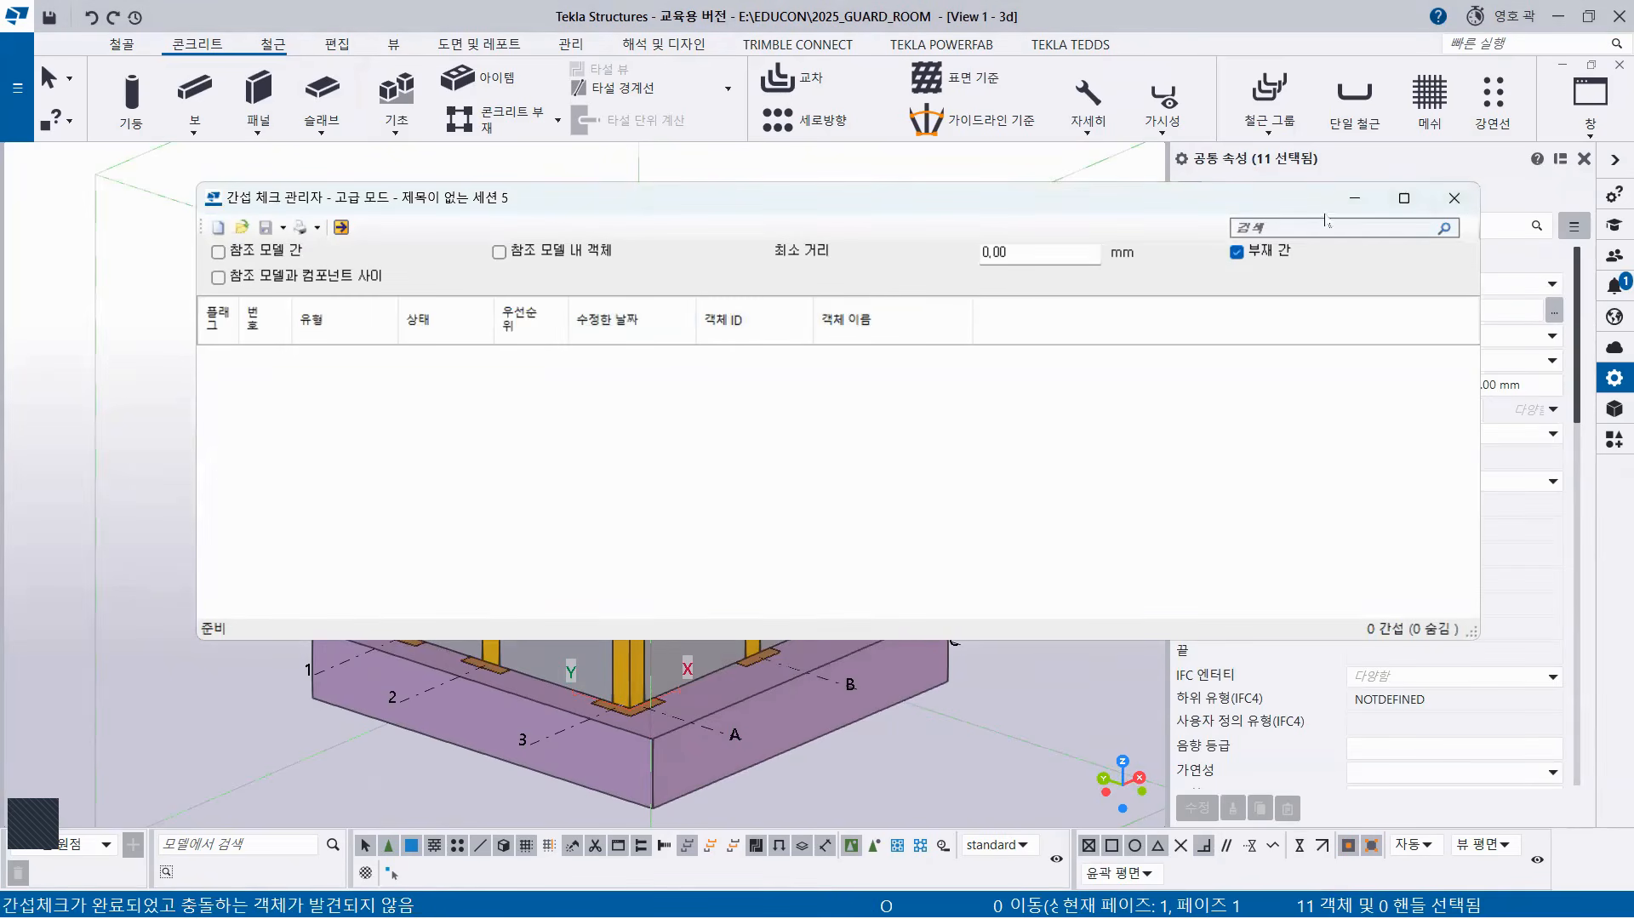
pyautogui.click(1454, 201)
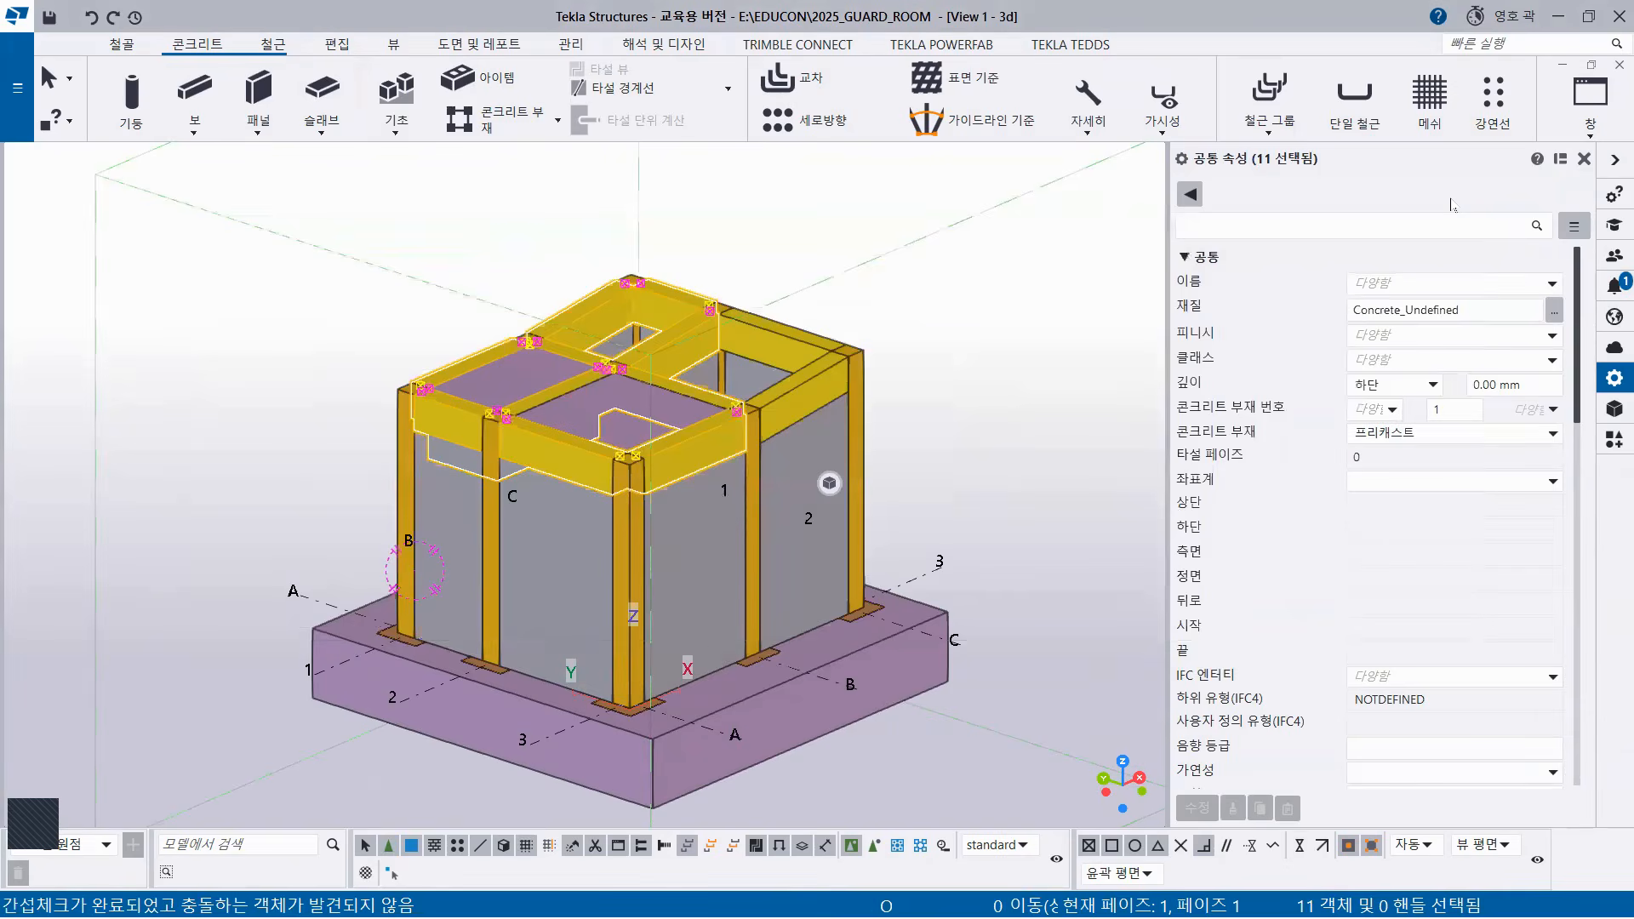
pyautogui.click(1028, 276)
pyautogui.scroll(3, 779, 360)
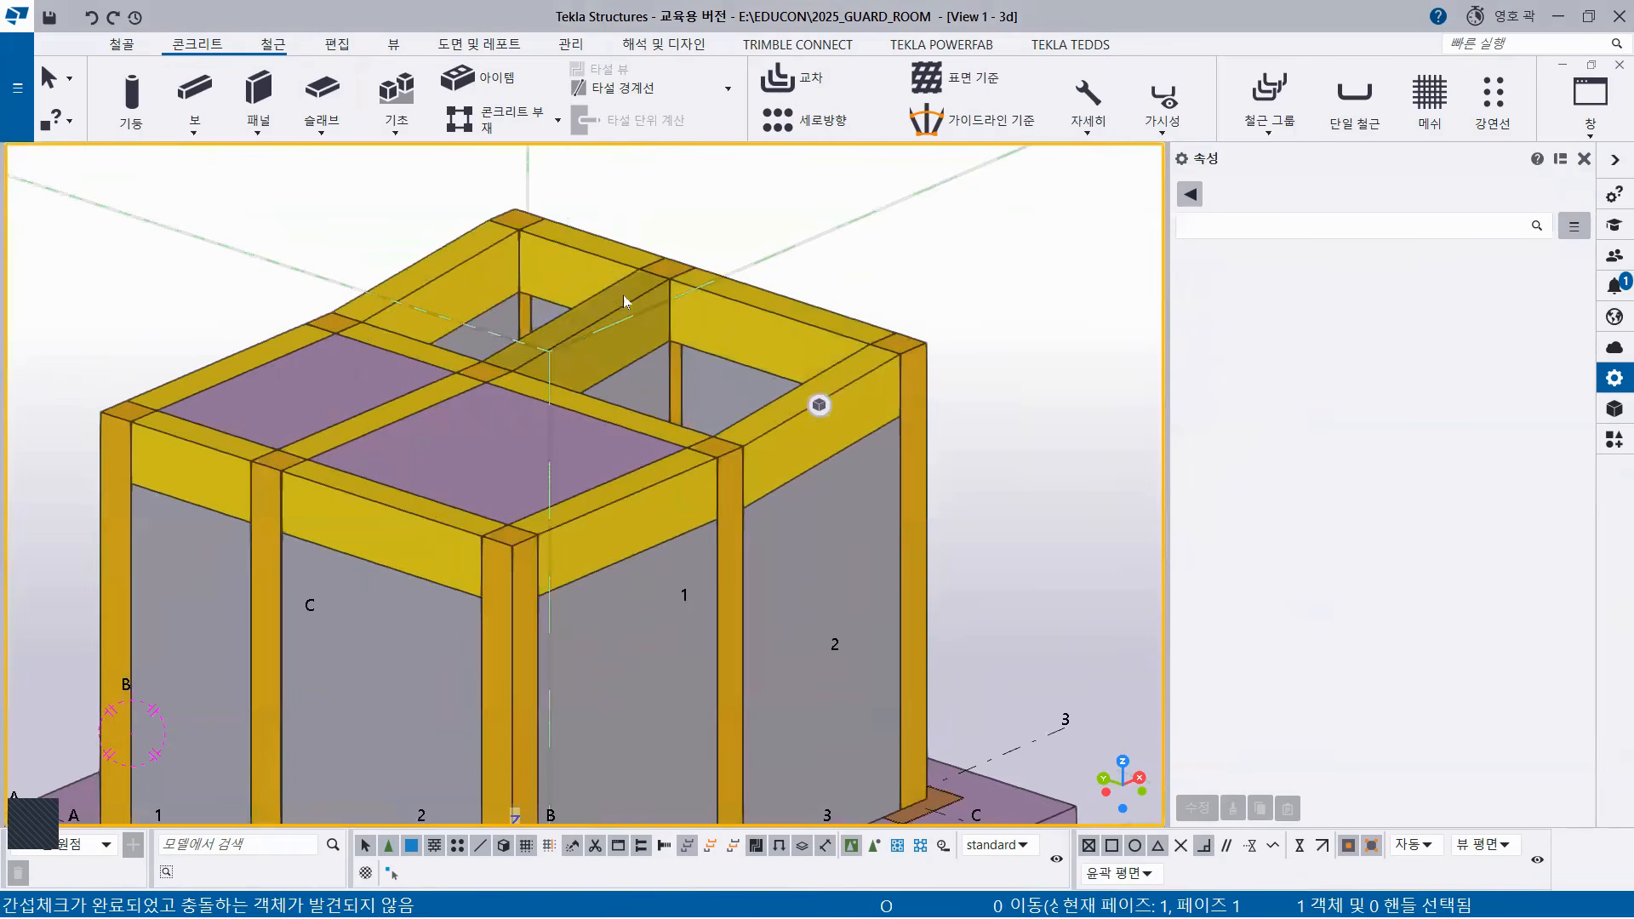
pyautogui.moveTo(773, 446)
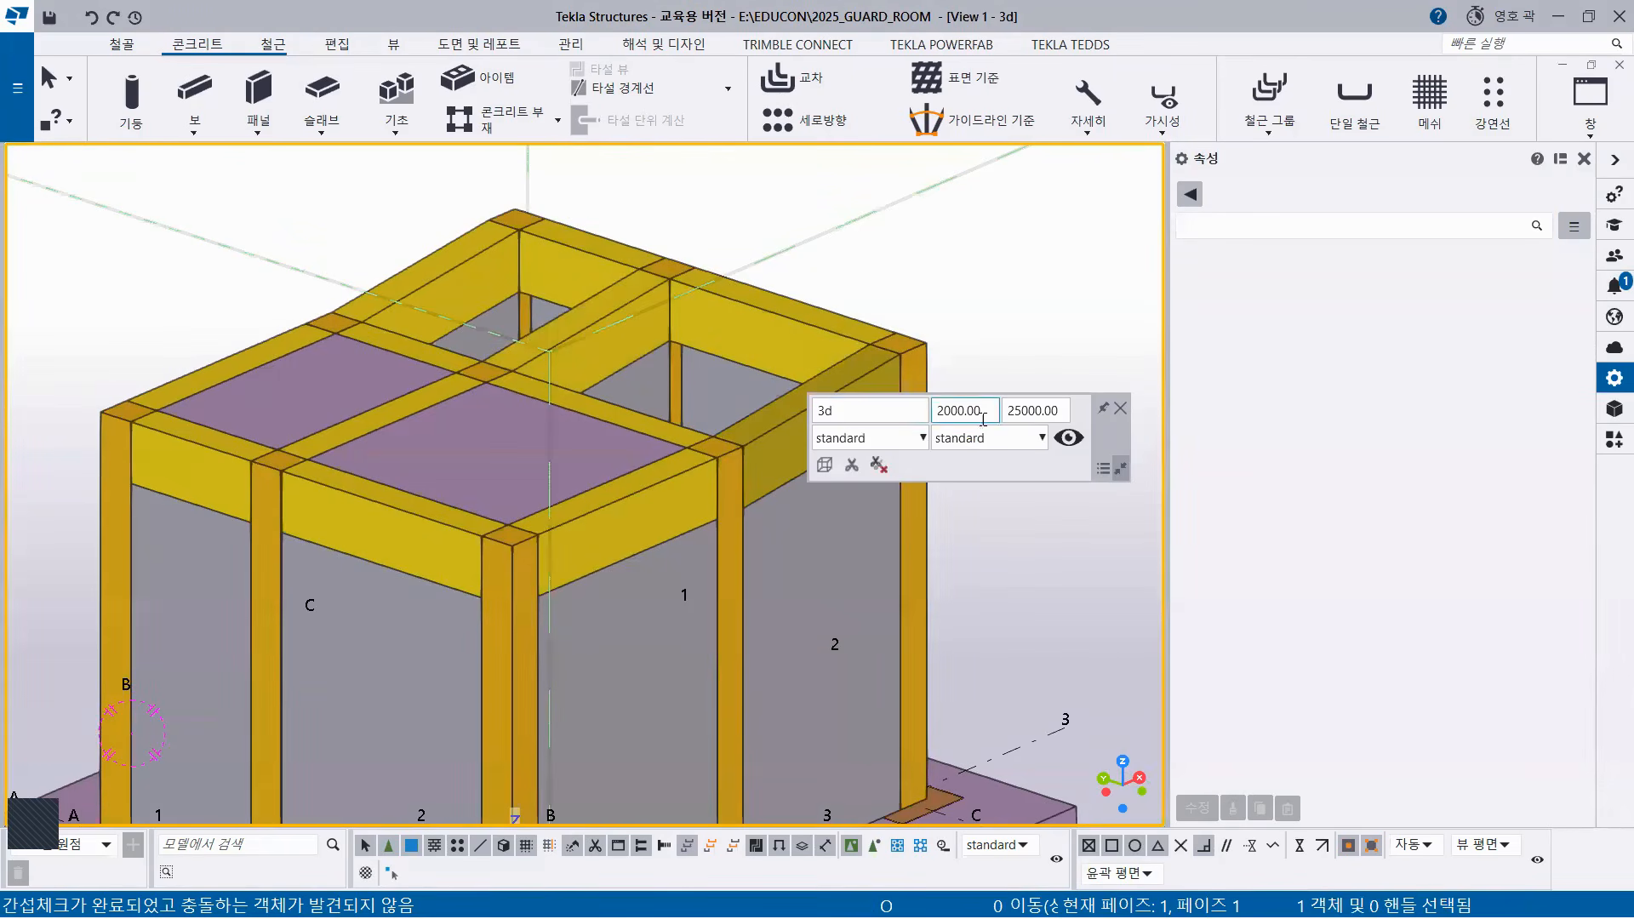
pyautogui.click(1124, 410)
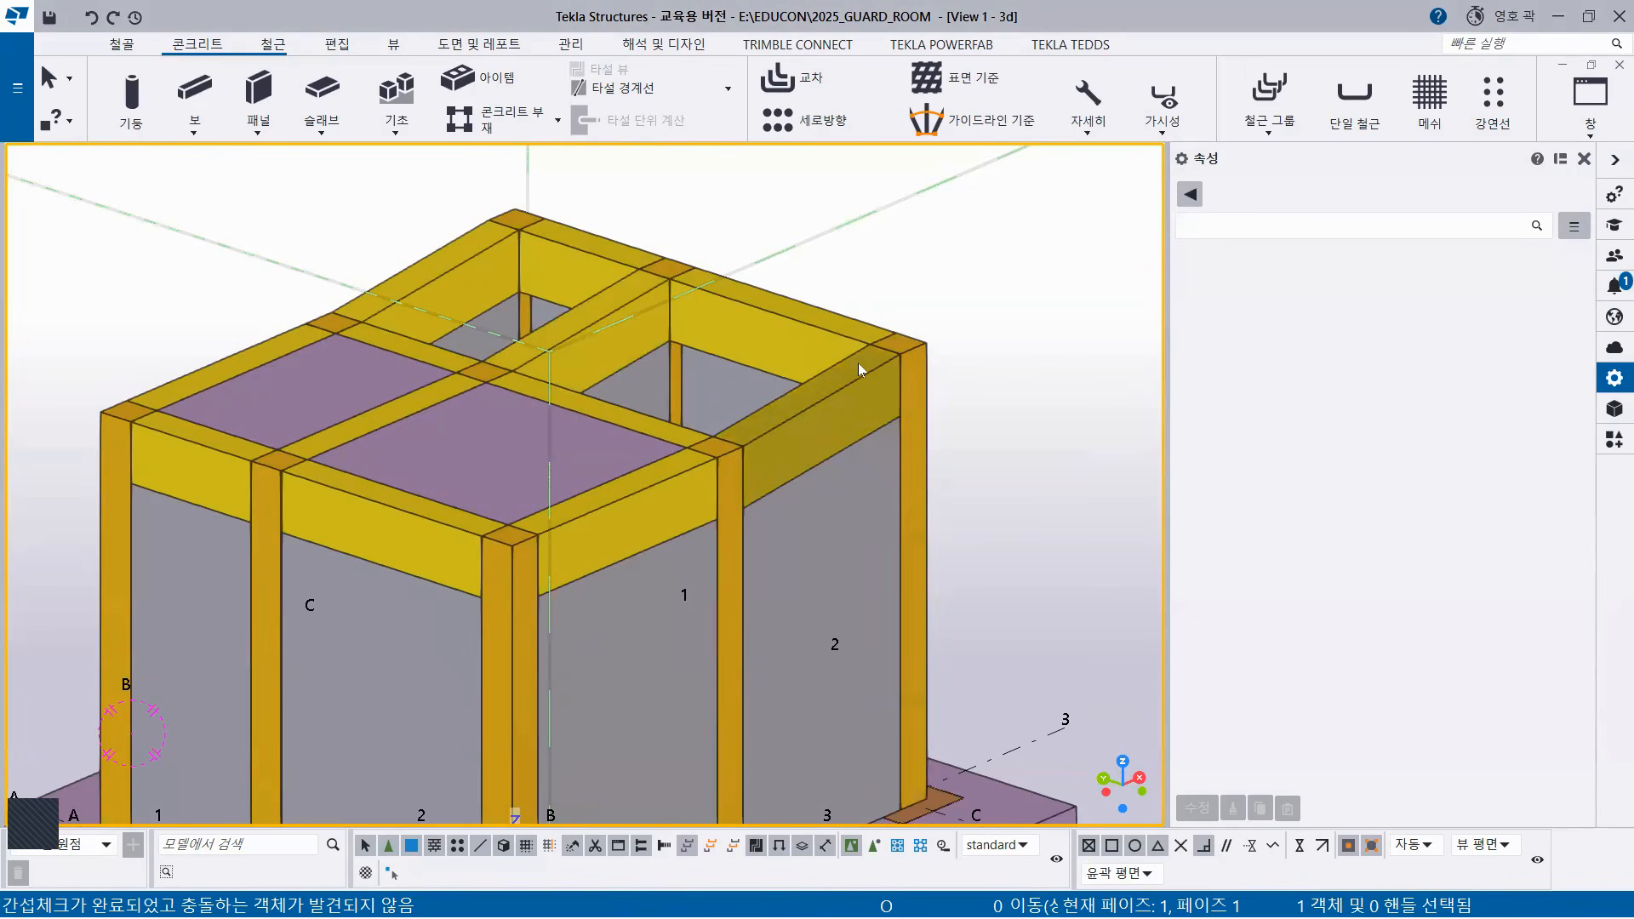
pyautogui.scroll(-2, 858, 364)
pyautogui.moveTo(832, 558); pyautogui.dragTo(859, 333, button='middle')
pyautogui.scroll(-2, 857, 782)
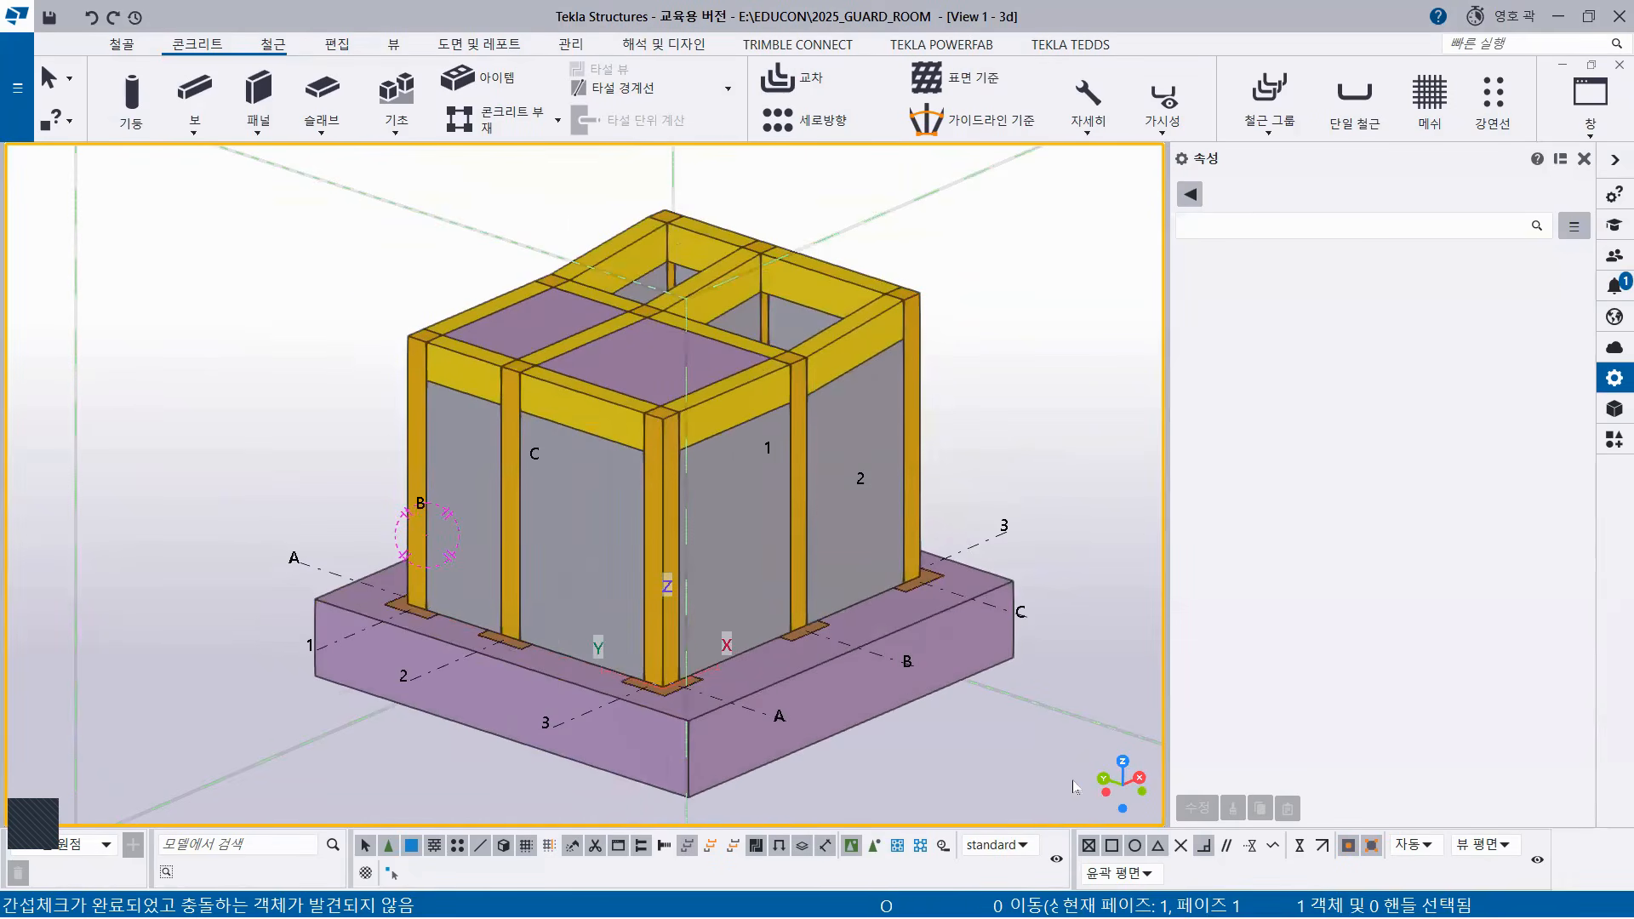
pyautogui.moveTo(987, 699); pyautogui.dragTo(899, 763, button='middle')
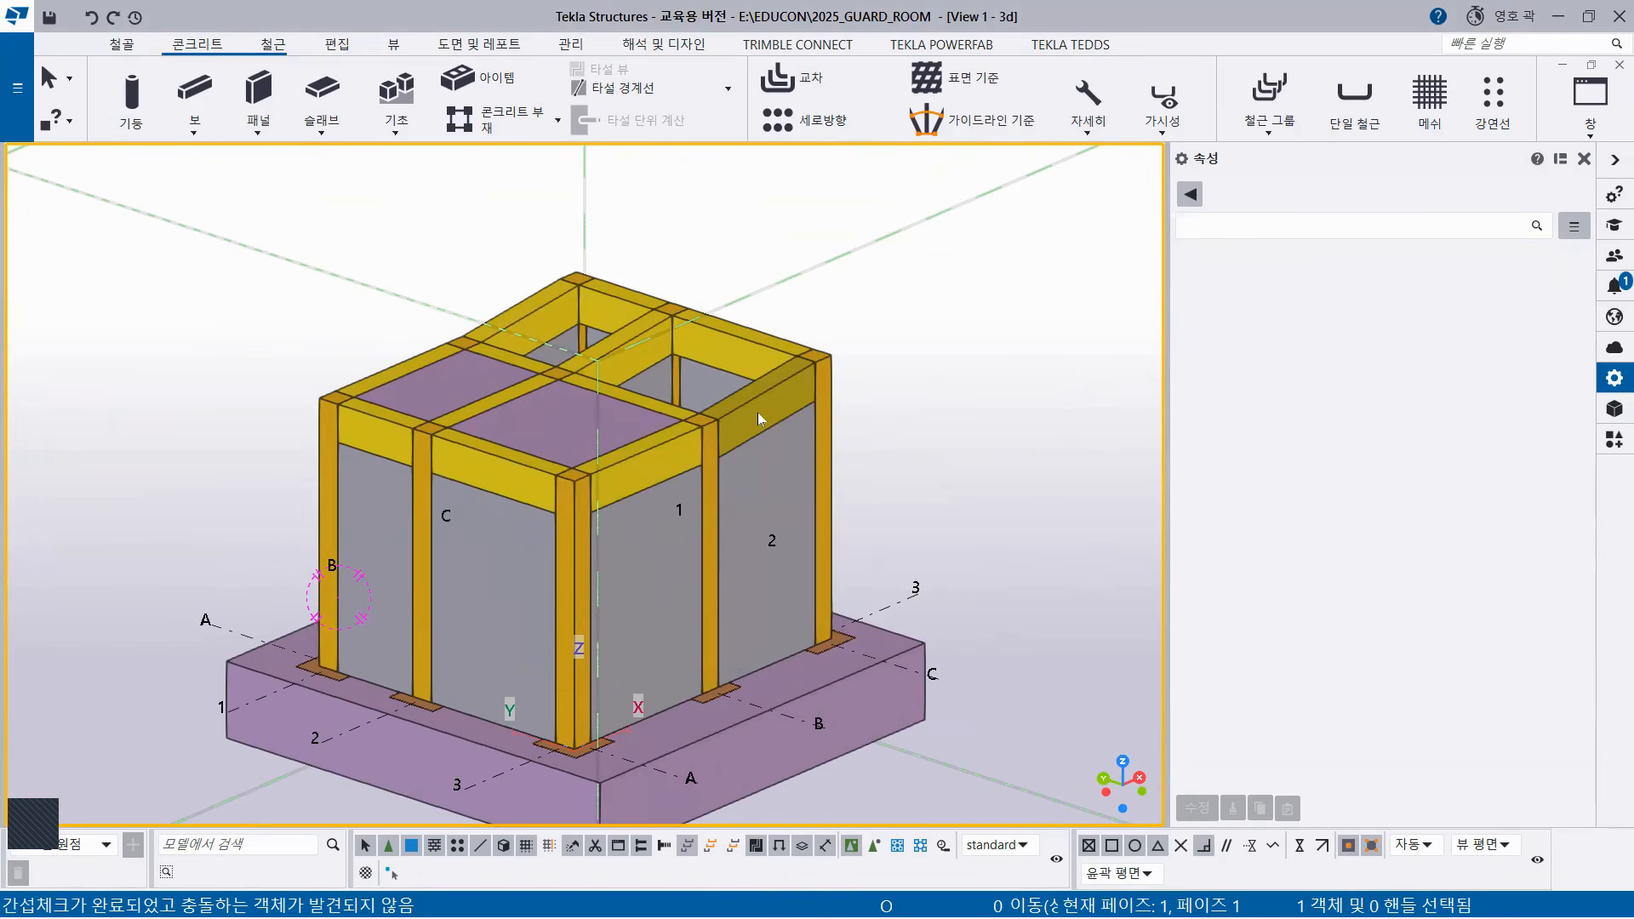
# Set a three-point work plane on the sloped roof: origin and X point at the grid B-2 beam crossing, Y point up the sloped beam using nearest-point snapping.
pyautogui.scroll(5, 618, 363)
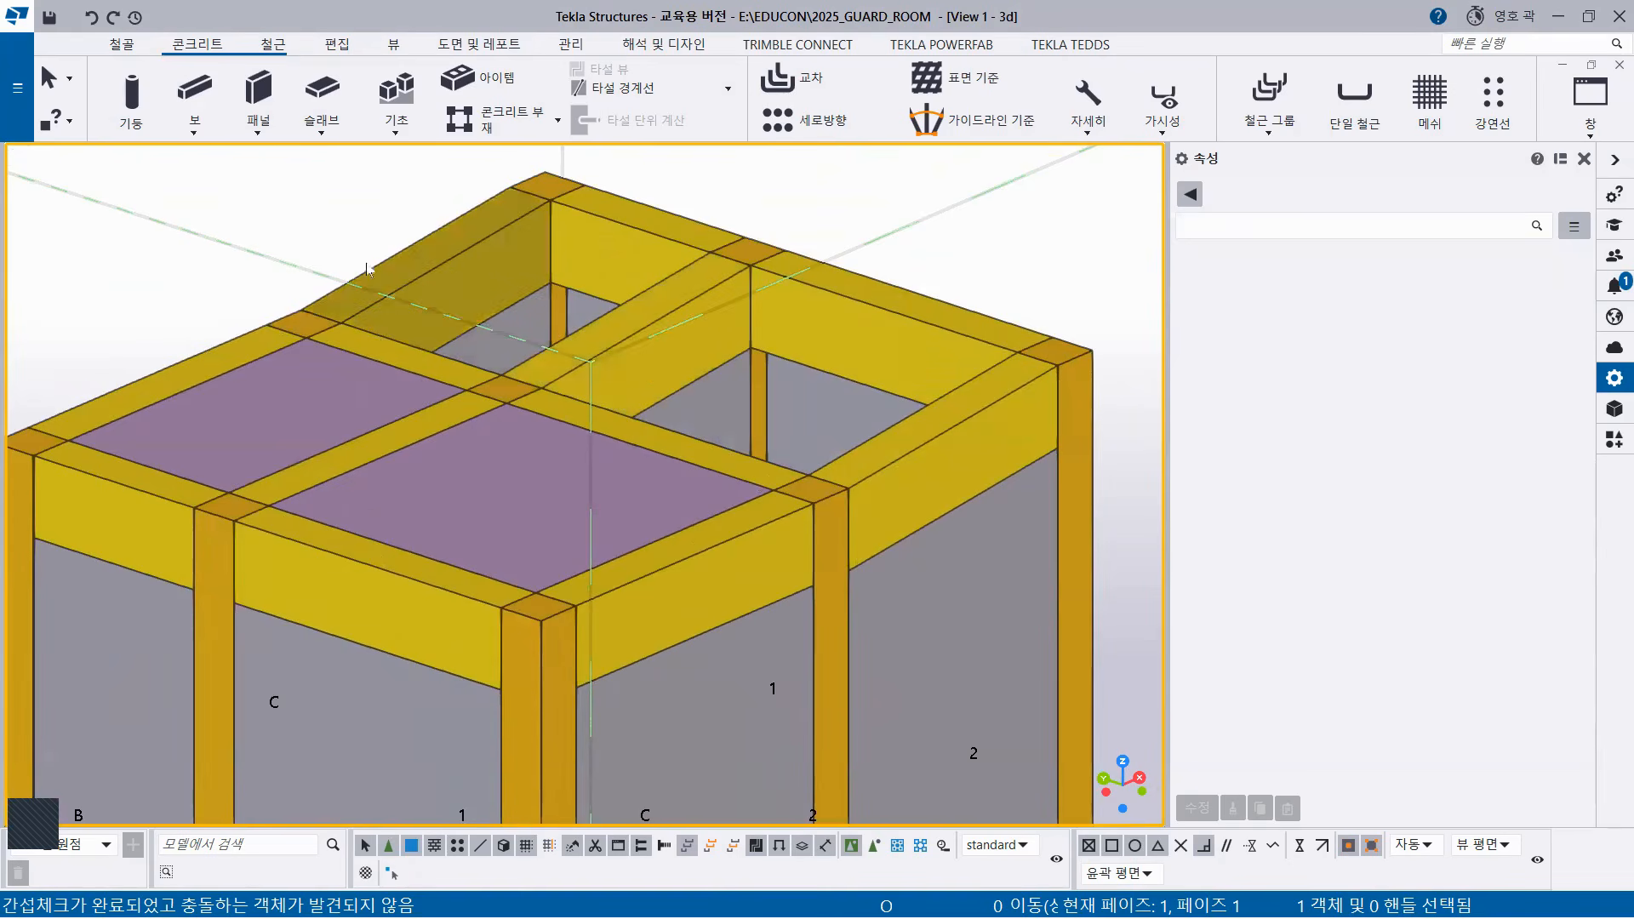
pyautogui.click(393, 45)
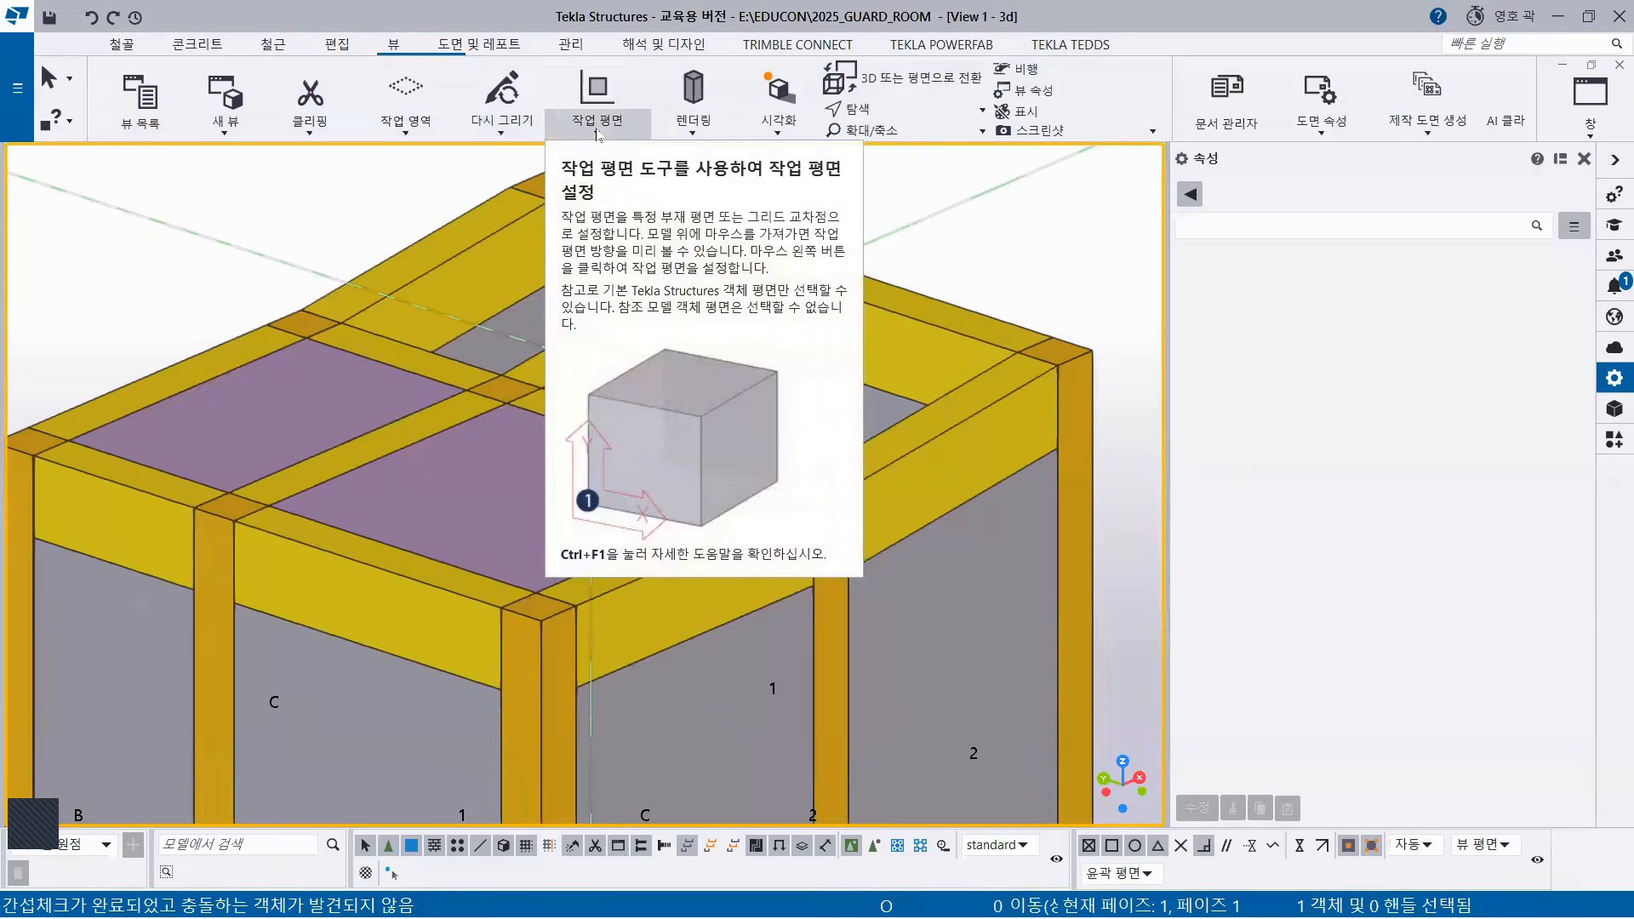
pyautogui.click(598, 132)
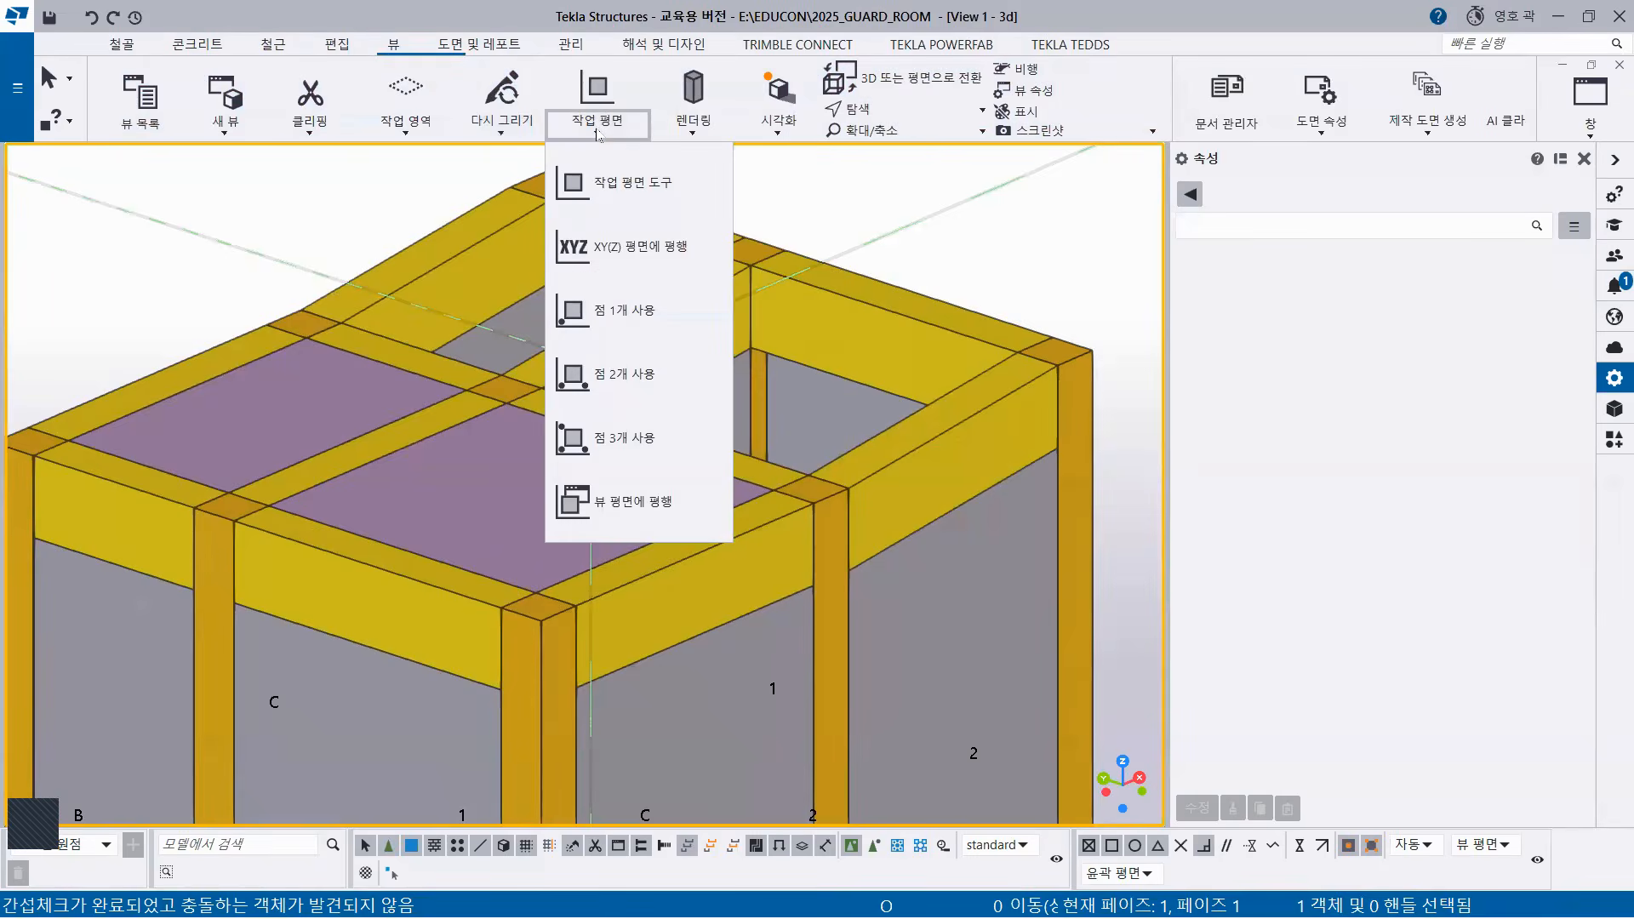
pyautogui.click(584, 440)
pyautogui.scroll(3, 502, 383)
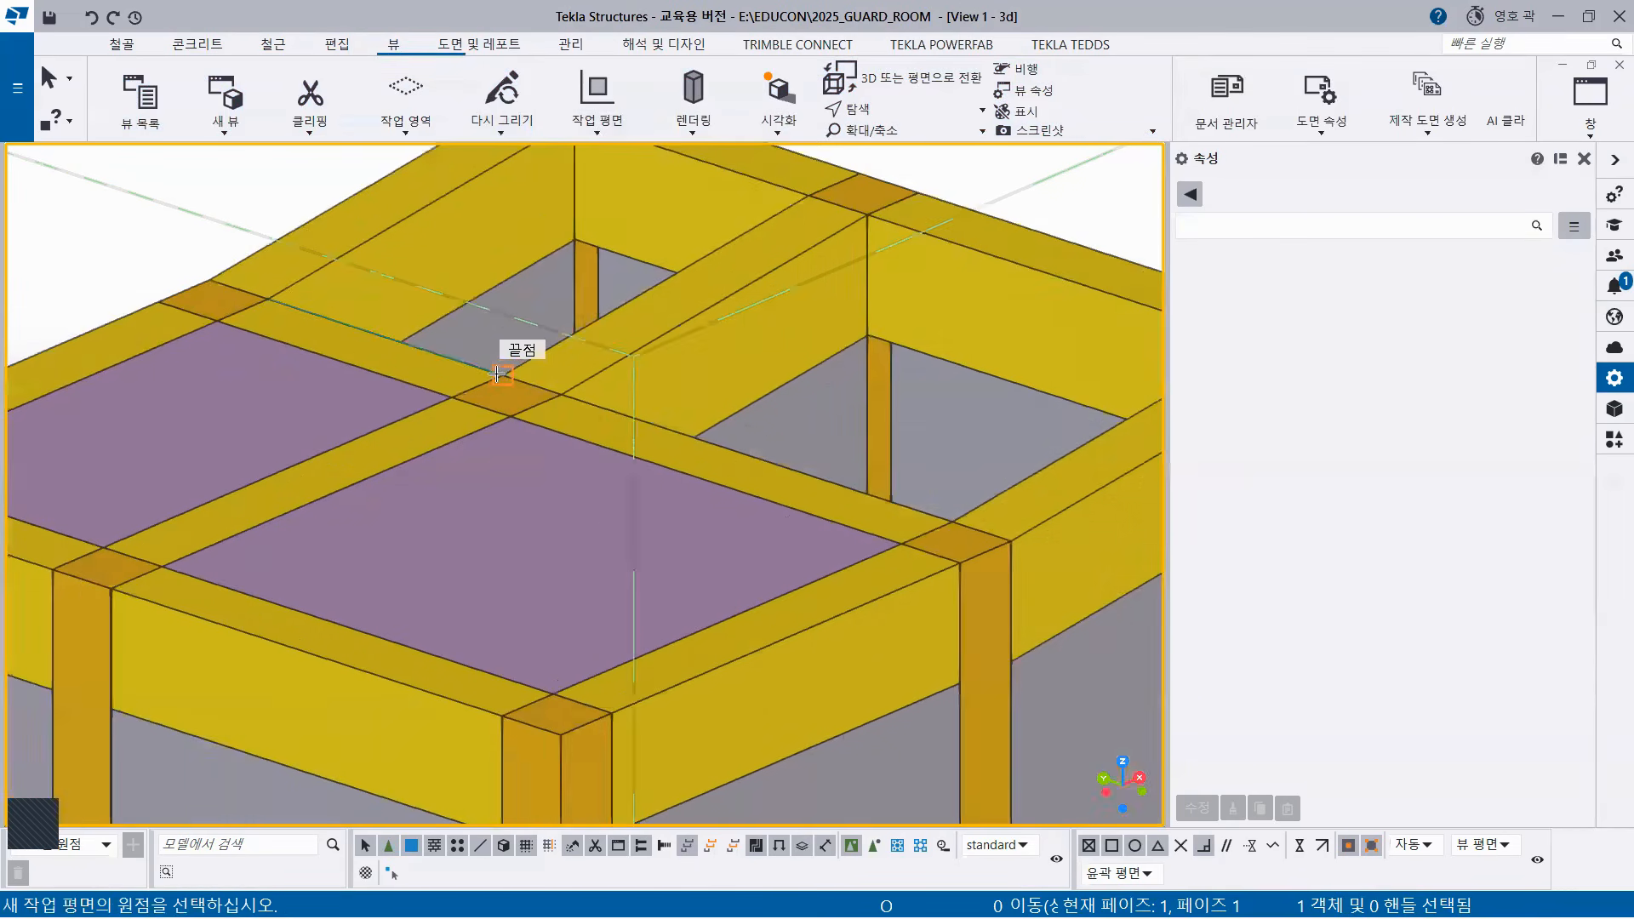
pyautogui.scroll(2, 499, 374)
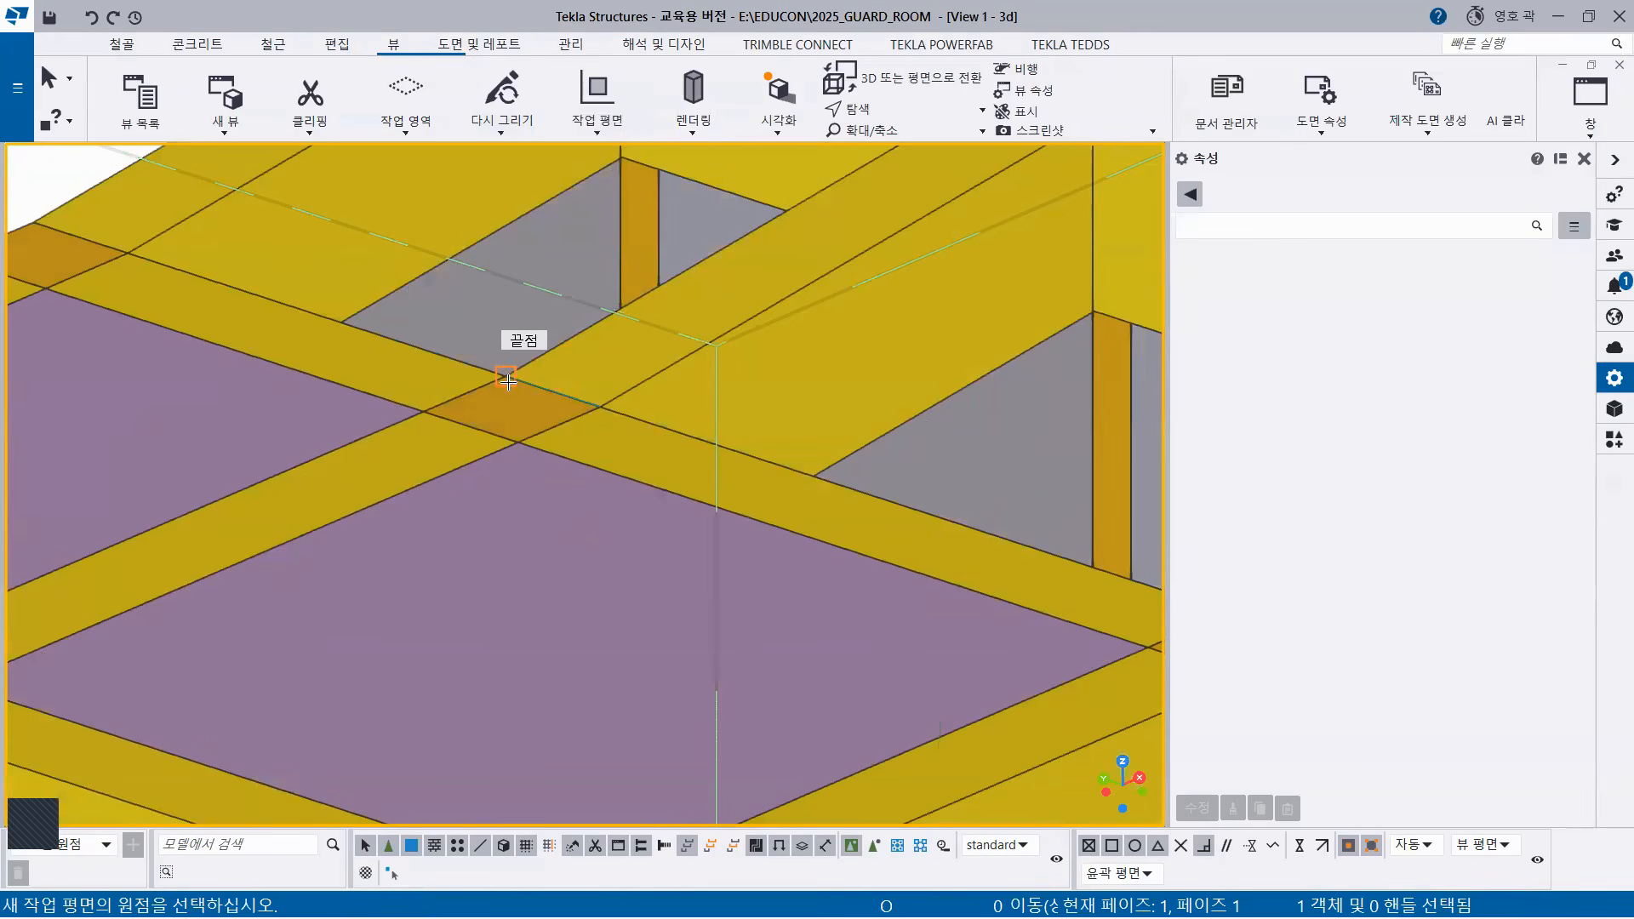
pyautogui.click(507, 381)
pyautogui.click(602, 407)
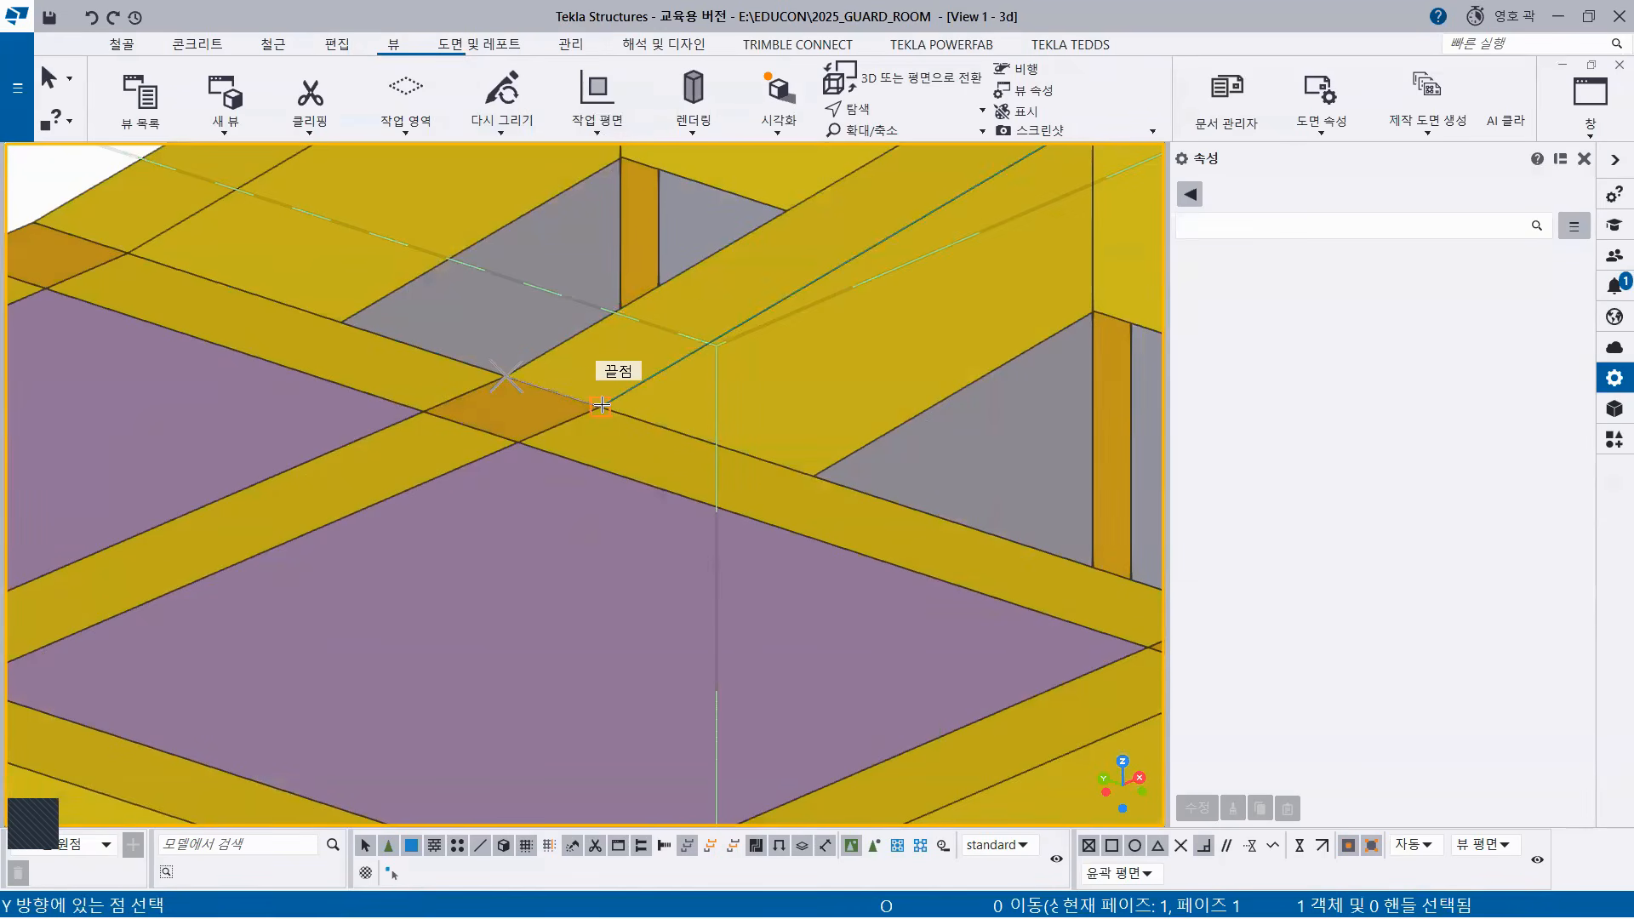
pyautogui.click(1300, 845)
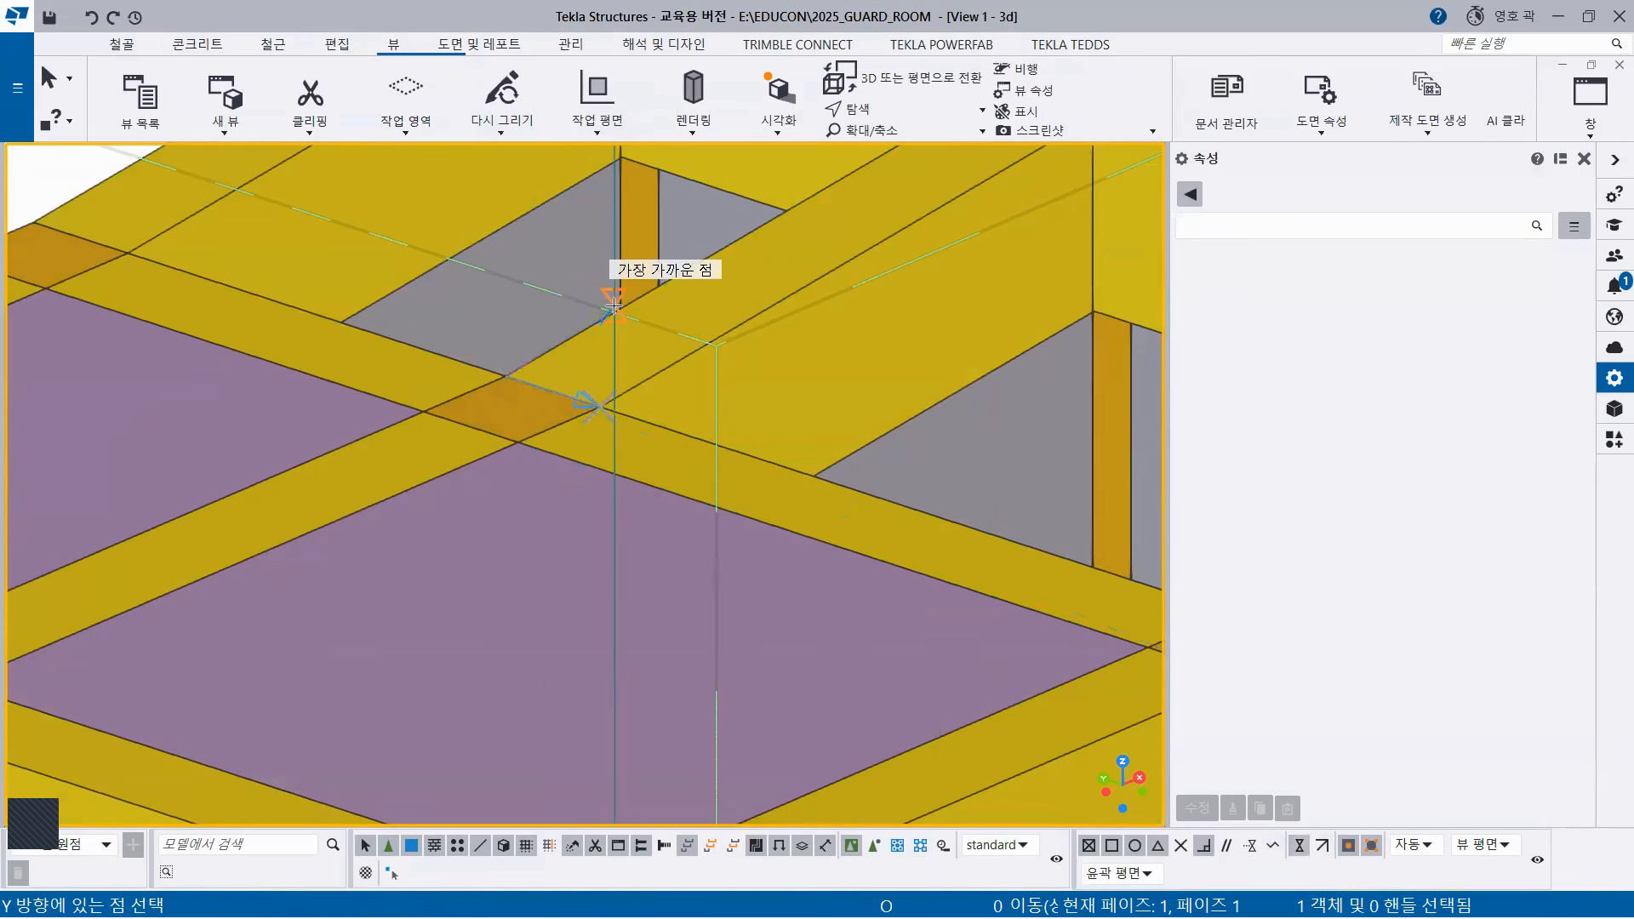
pyautogui.click(700, 269)
pyautogui.moveTo(671, 401)
pyautogui.keyDown('ctrl'); pyautogui.mouseDown(button='middle')
pyautogui.moveTo(633, 346)
pyautogui.moveTo(777, 412)
pyautogui.moveTo(803, 467)
pyautogui.moveTo(686, 474)
pyautogui.moveTo(688, 416)
pyautogui.mouseUp(button='middle'); pyautogui.keyUp('ctrl')
pyautogui.scroll(-8, 688, 416)
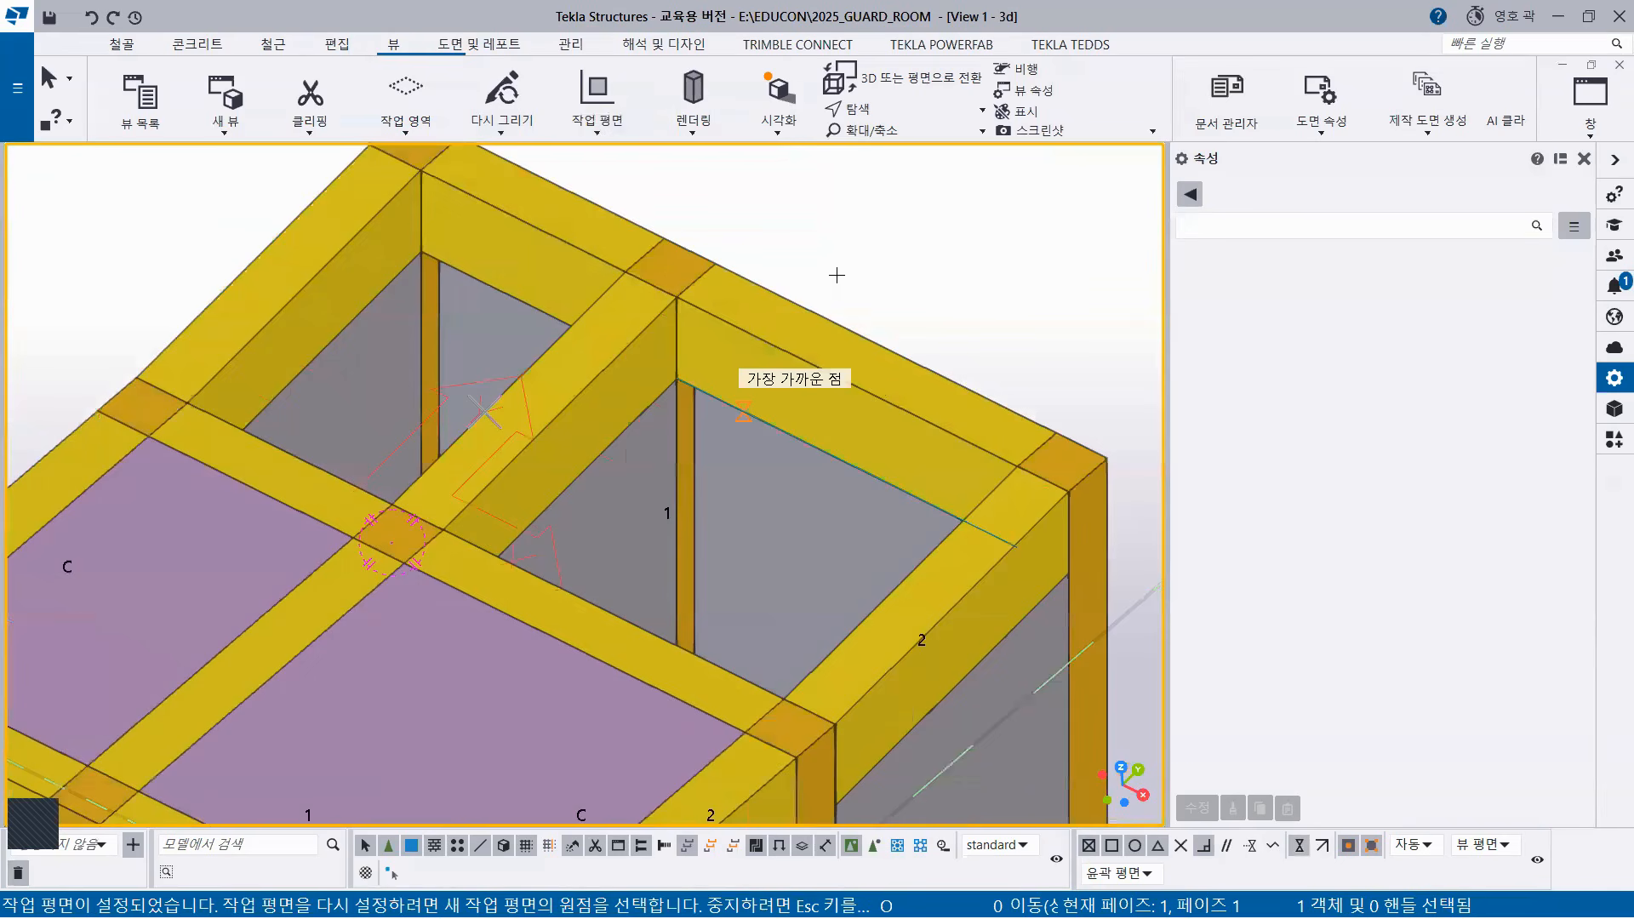
pyautogui.rightClick(849, 236)
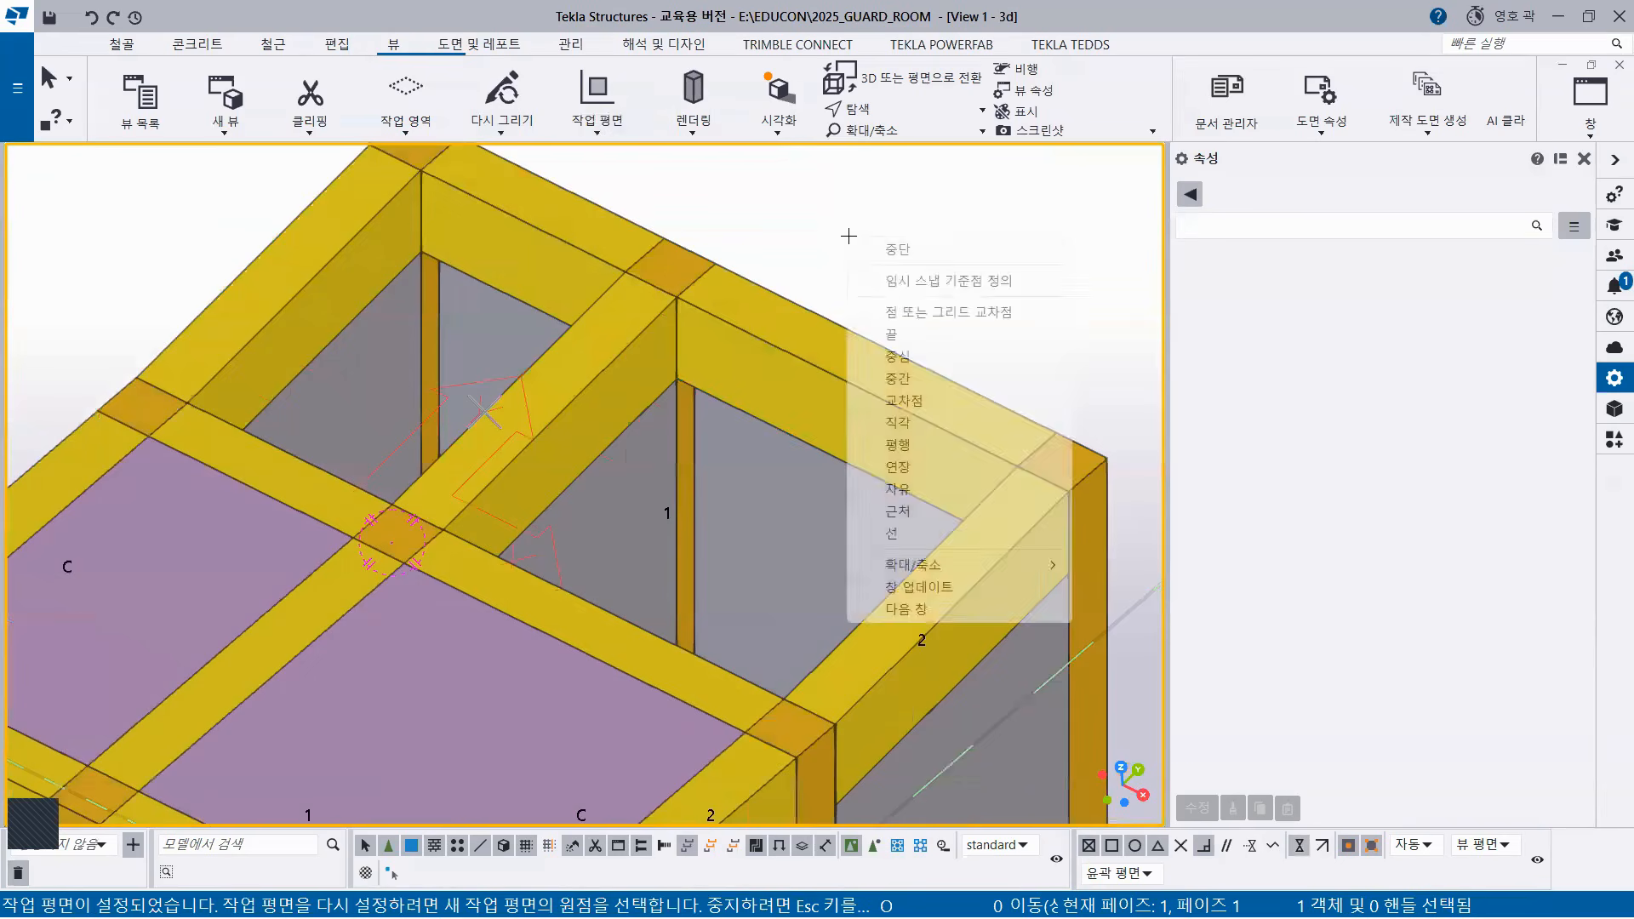
pyautogui.click(897, 249)
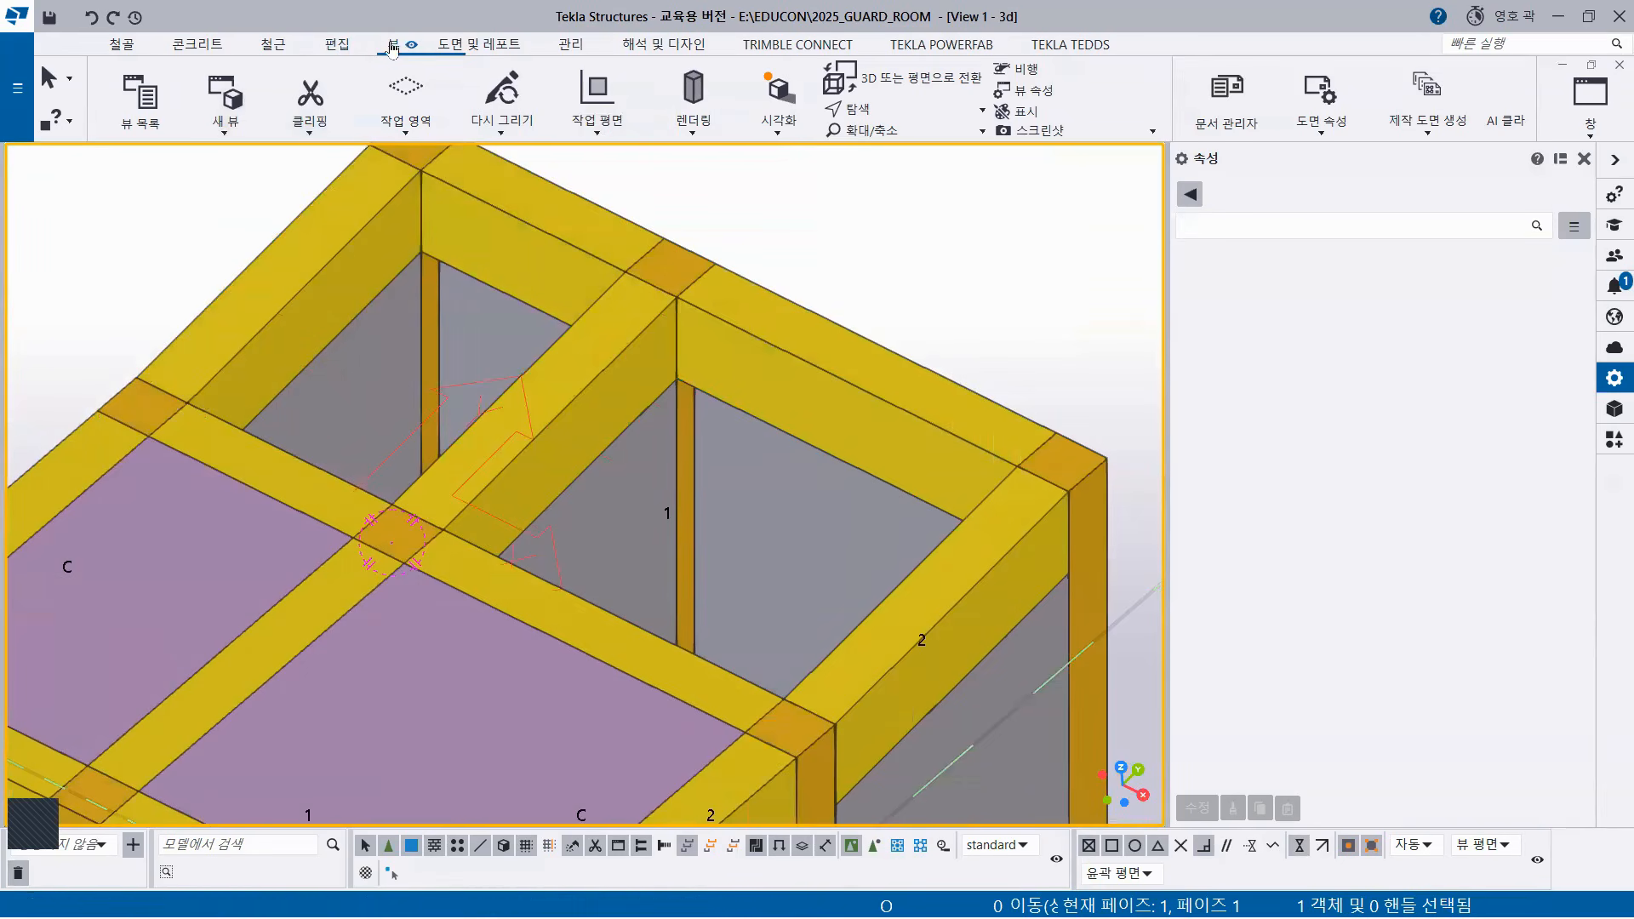
# Create a concrete slab with the FS1 properties in the sloped roof bay between grids B-C and 1-2, using the four inner beam corners.
pyautogui.click(198, 44)
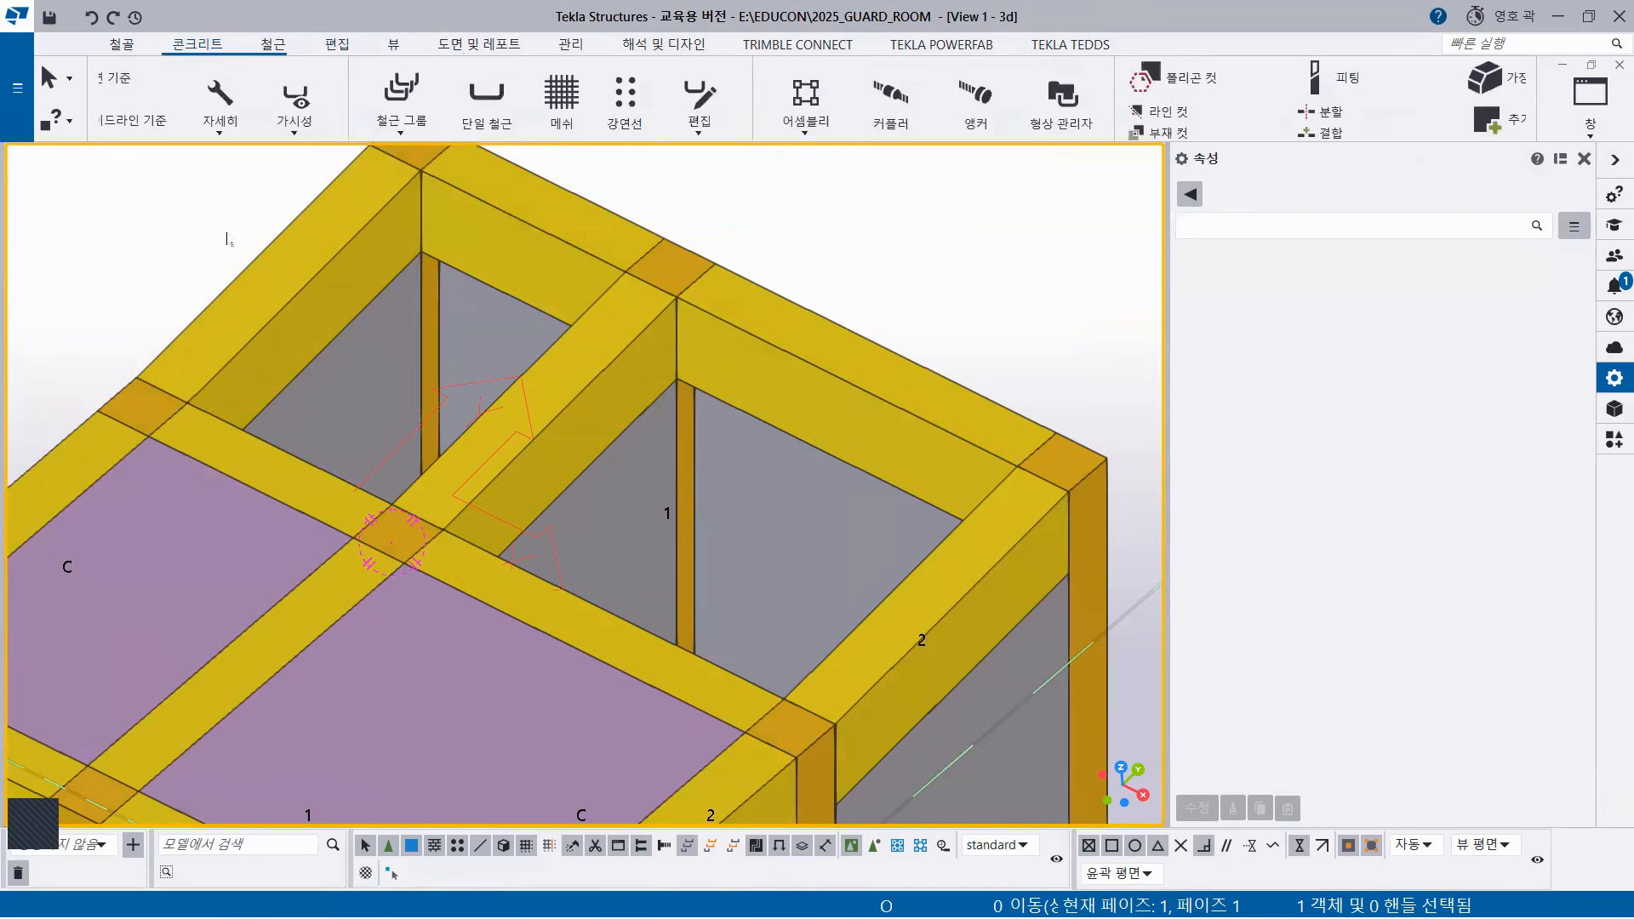
pyautogui.click(322, 89)
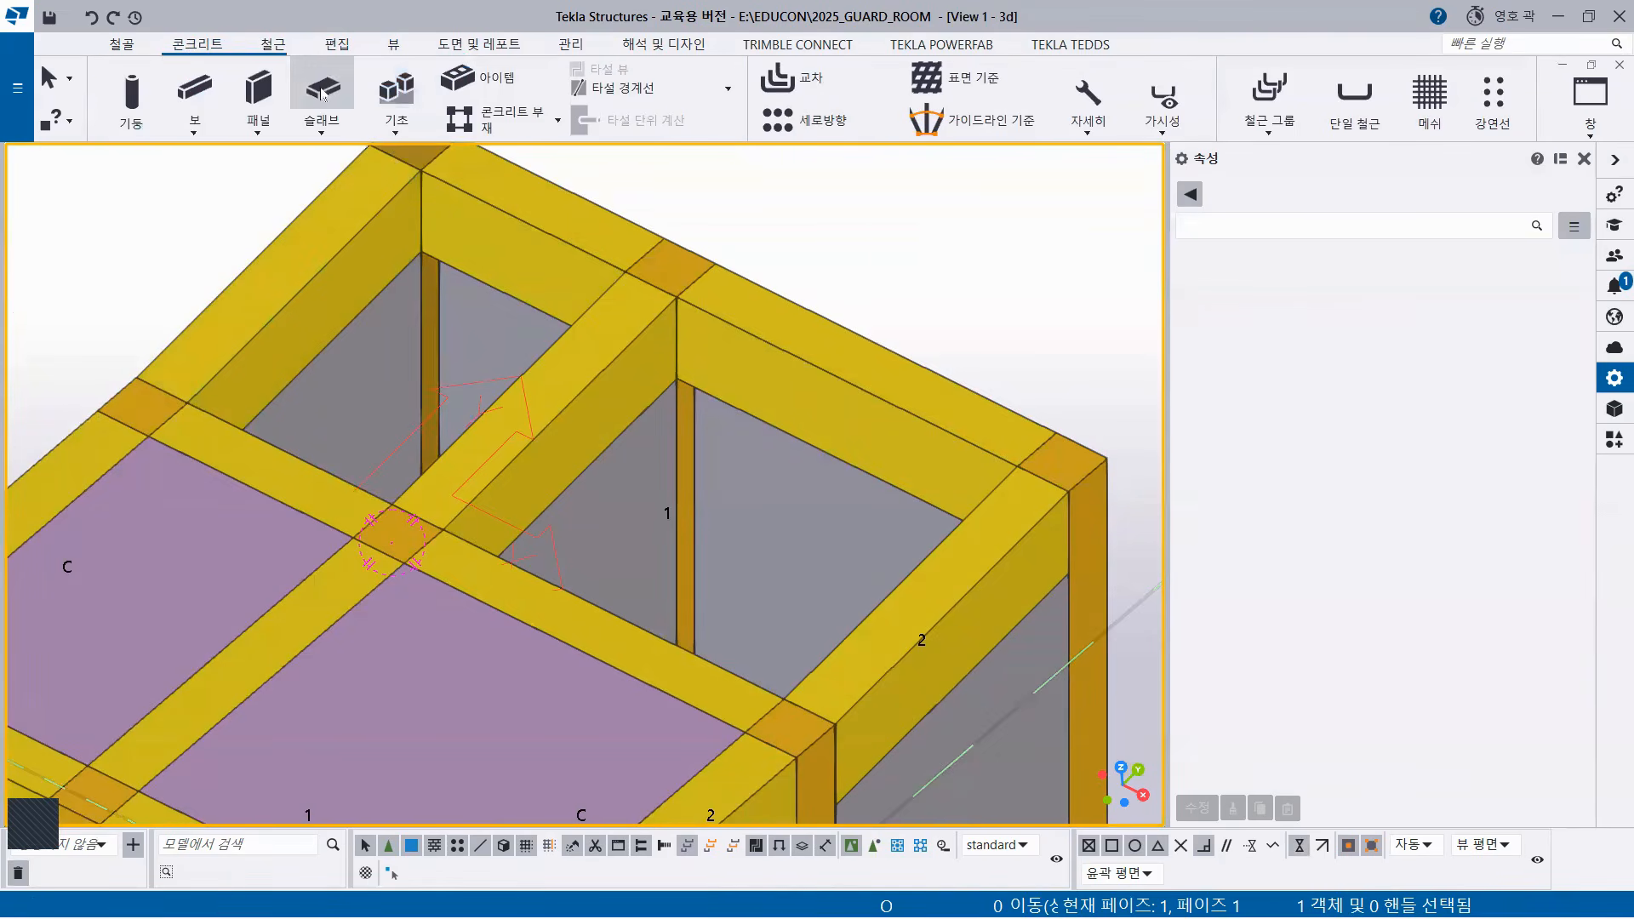
pyautogui.click(189, 403)
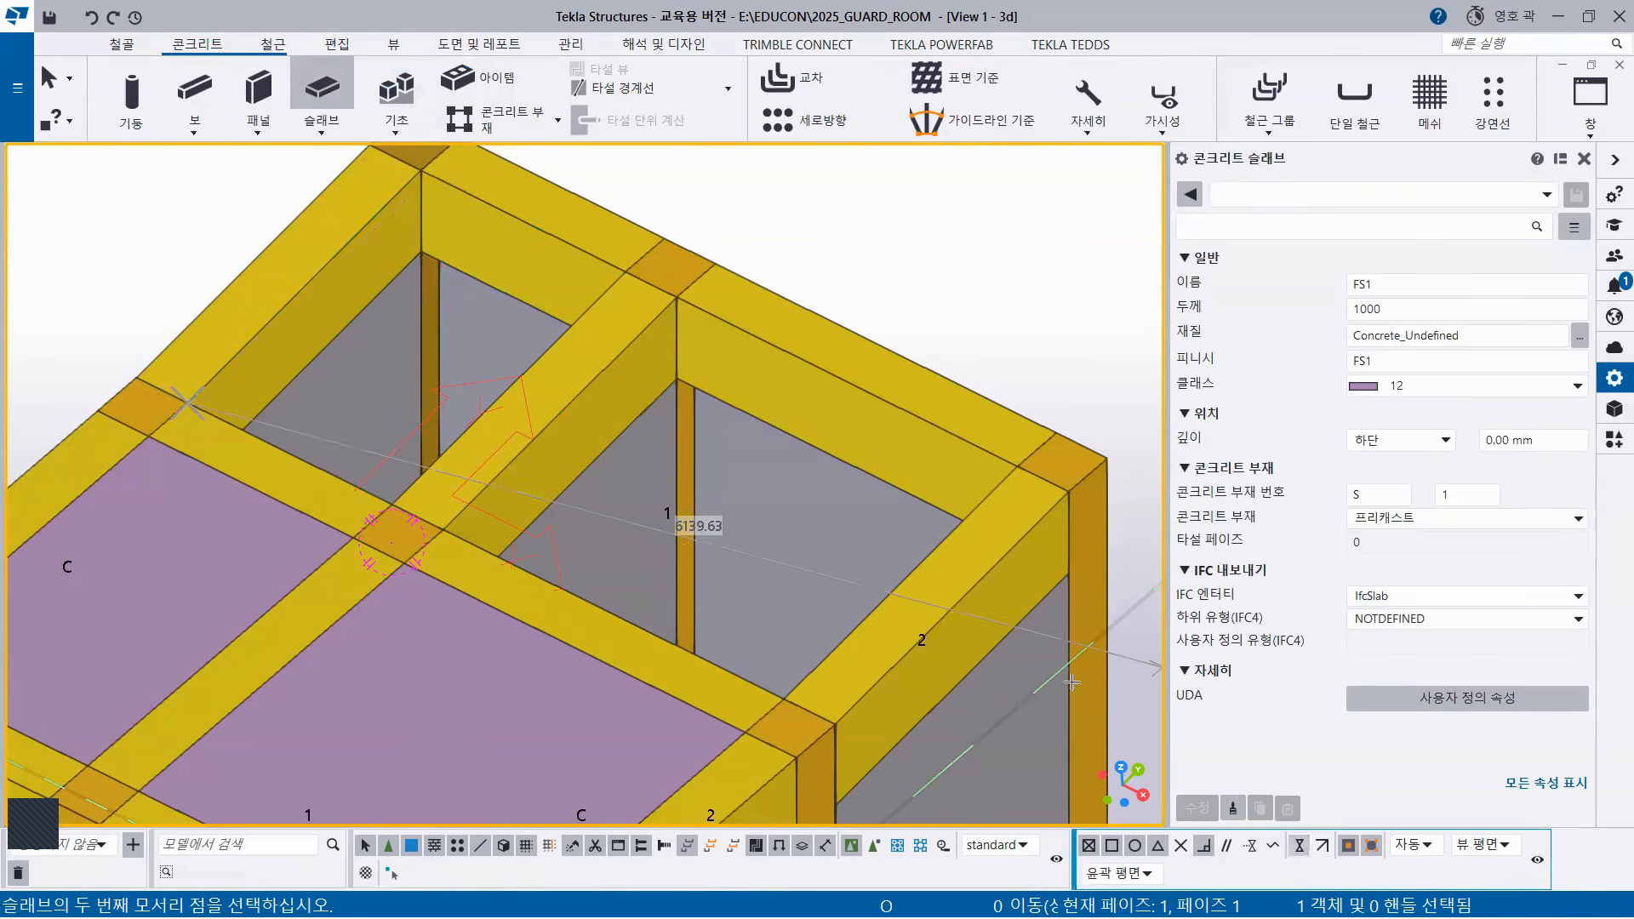
pyautogui.click(423, 171)
pyautogui.click(624, 272)
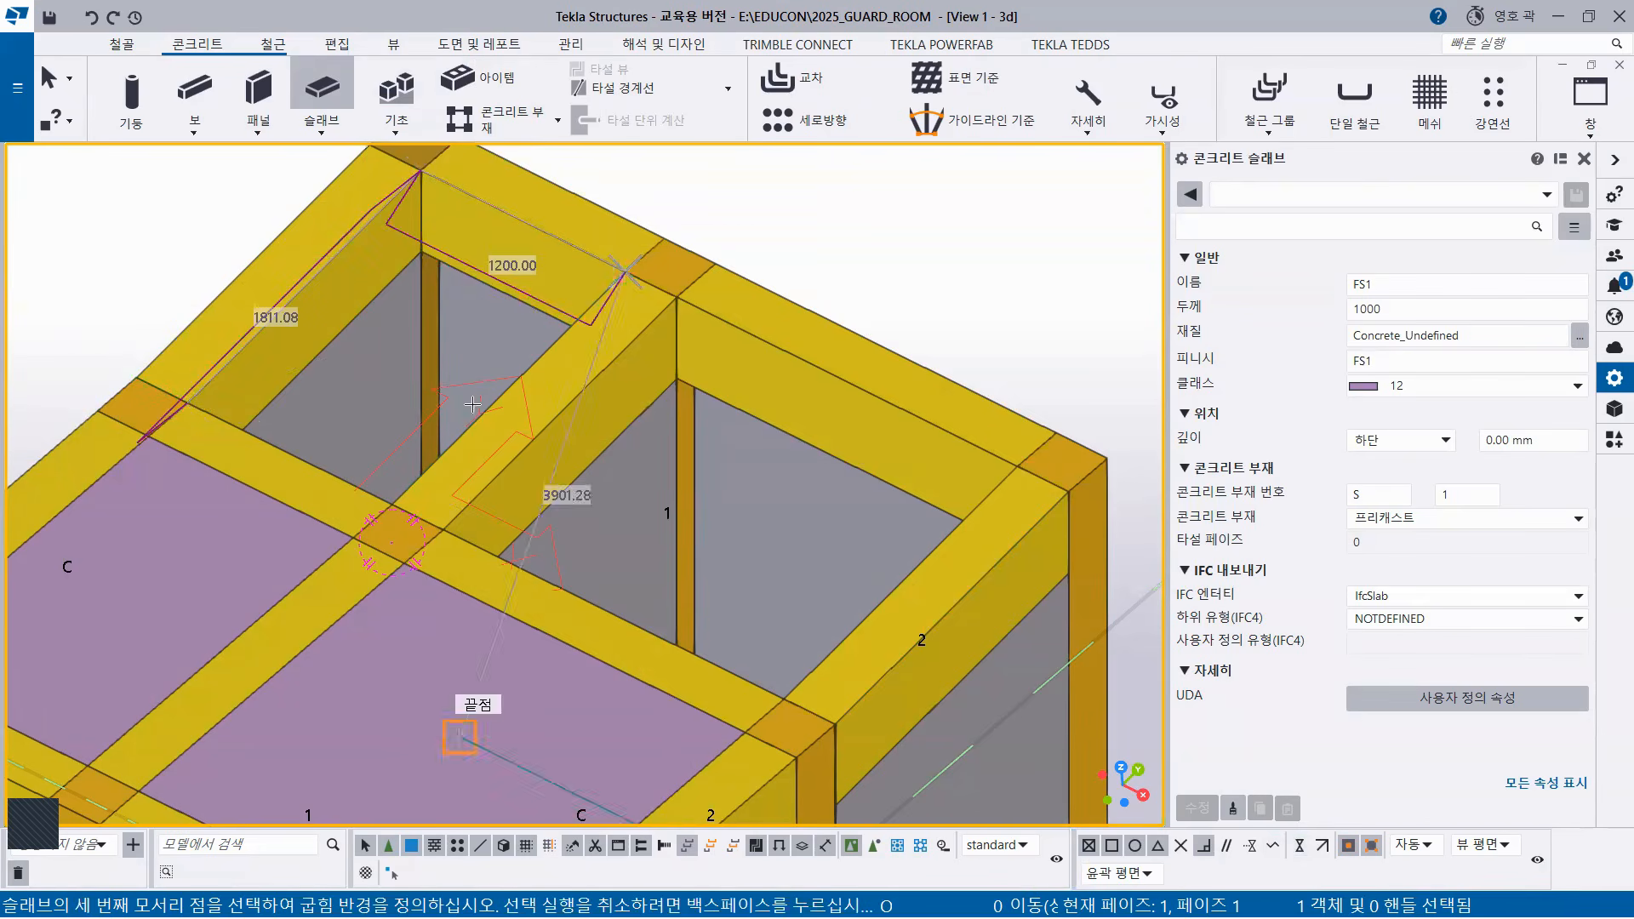
pyautogui.click(428, 486)
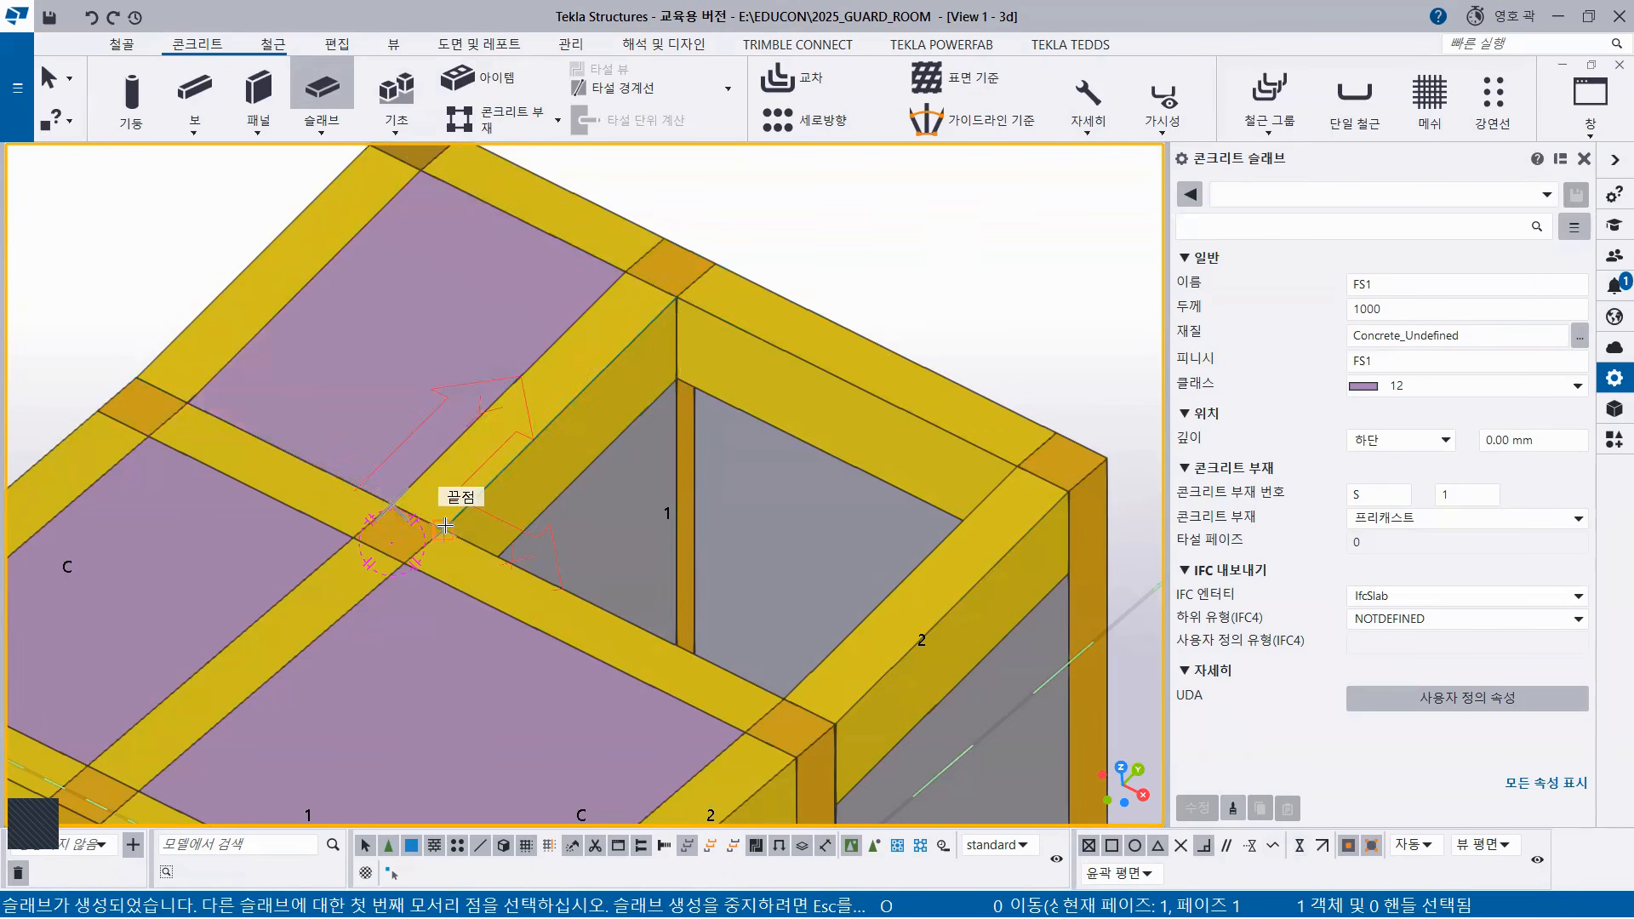
pyautogui.click(680, 297)
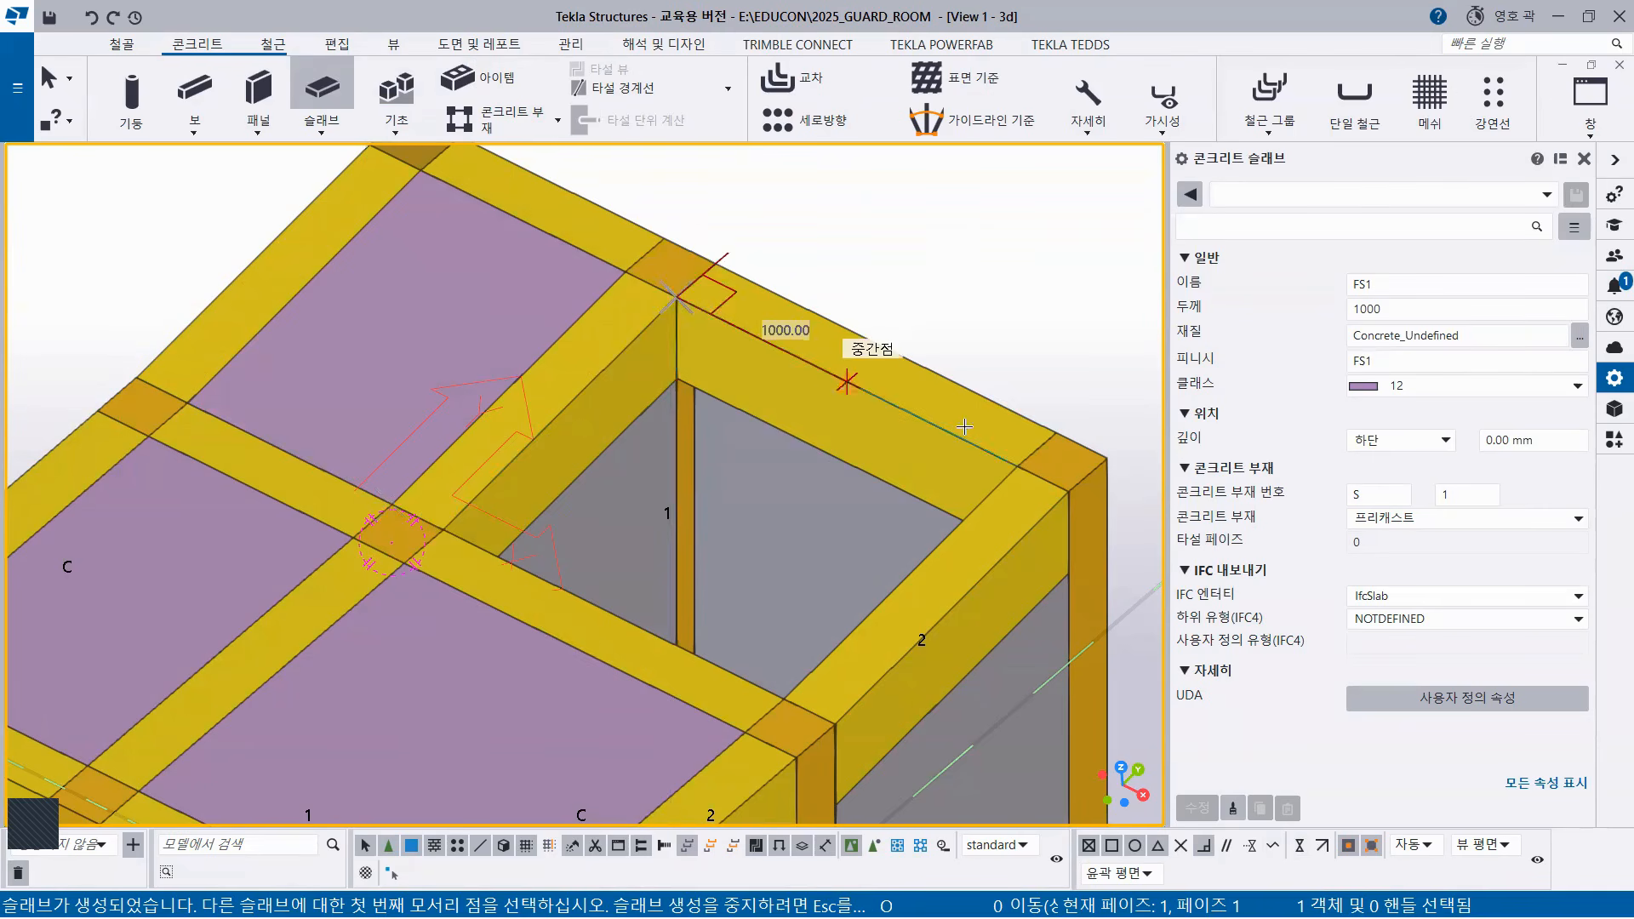
pyautogui.click(1015, 467)
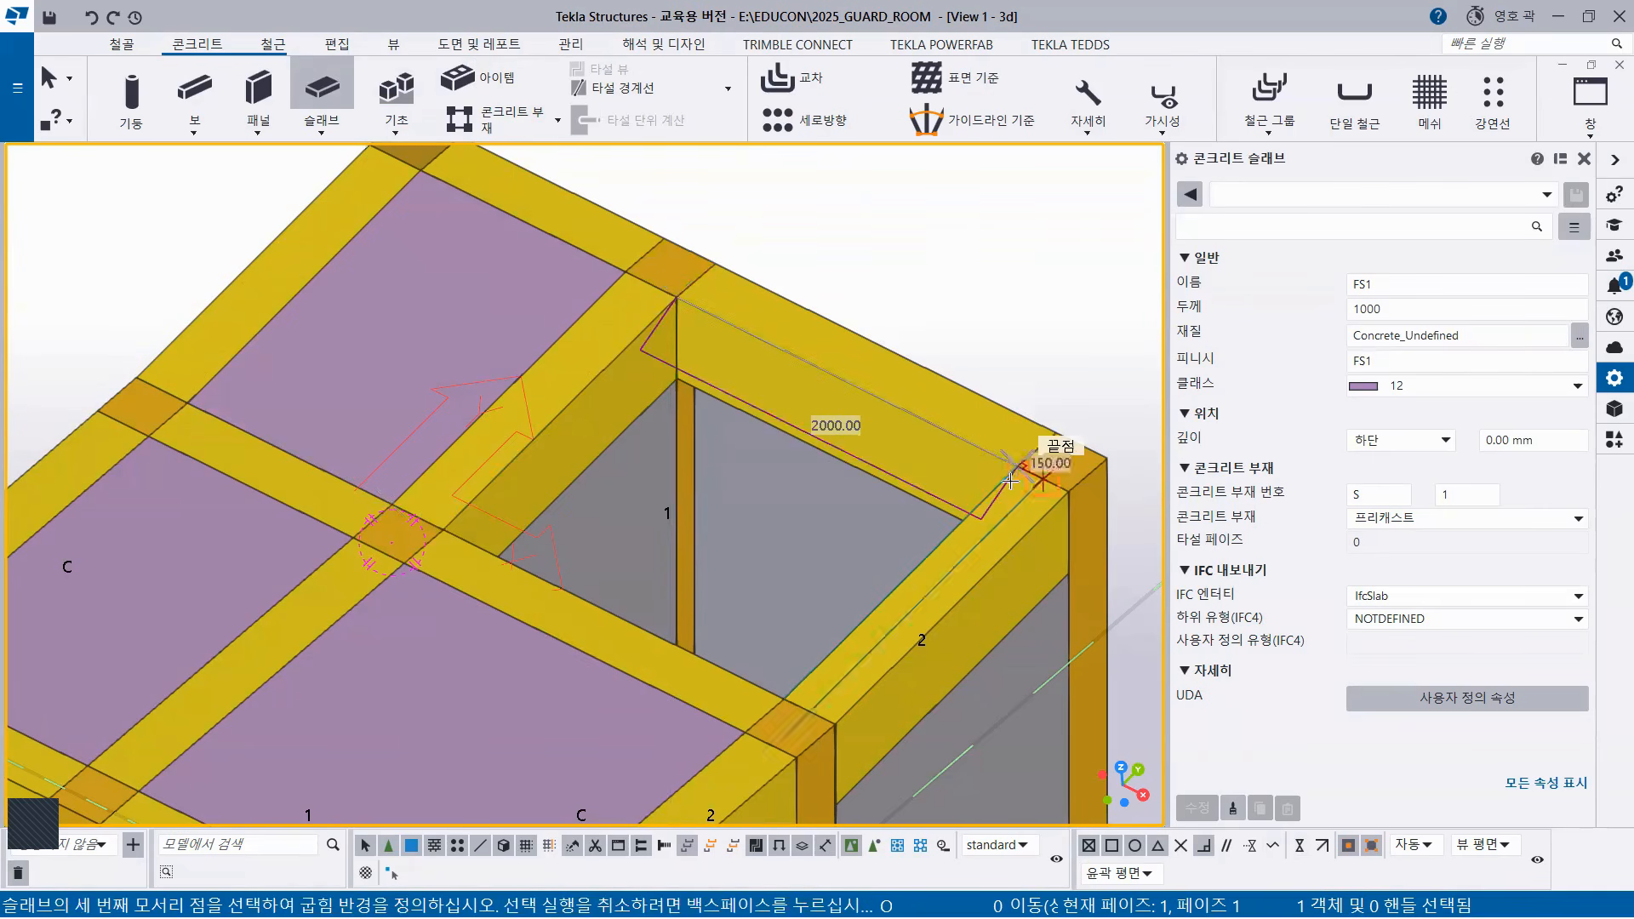
pyautogui.click(783, 699)
pyautogui.middleClick(1018, 311)
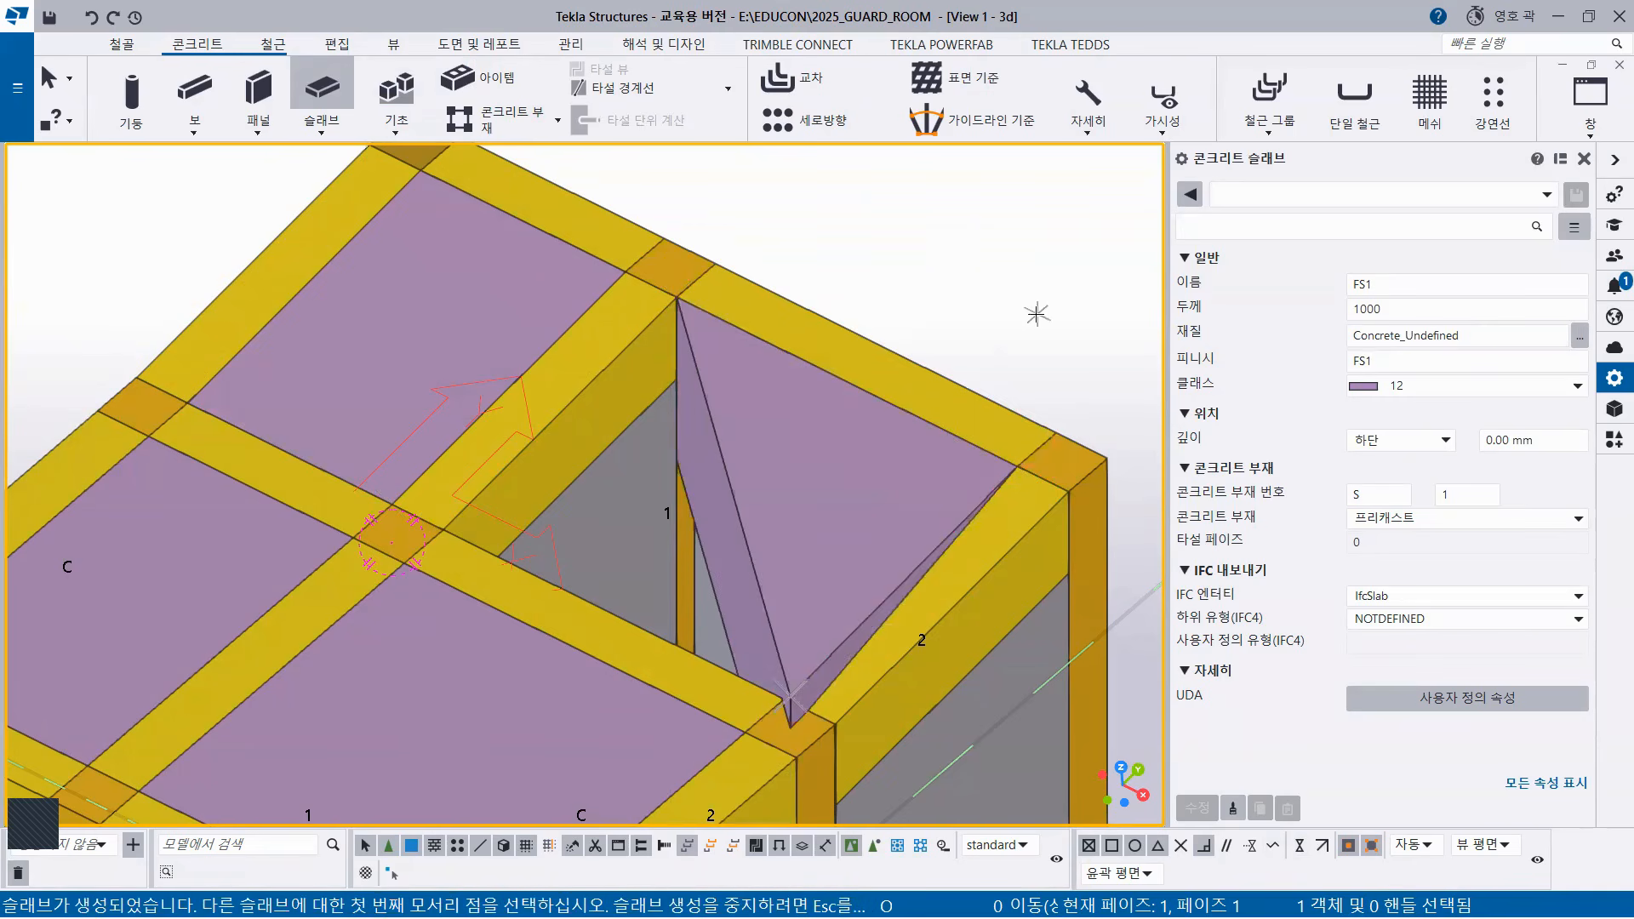
pyautogui.rightClick(964, 273)
pyautogui.click(1009, 288)
pyautogui.click(812, 469)
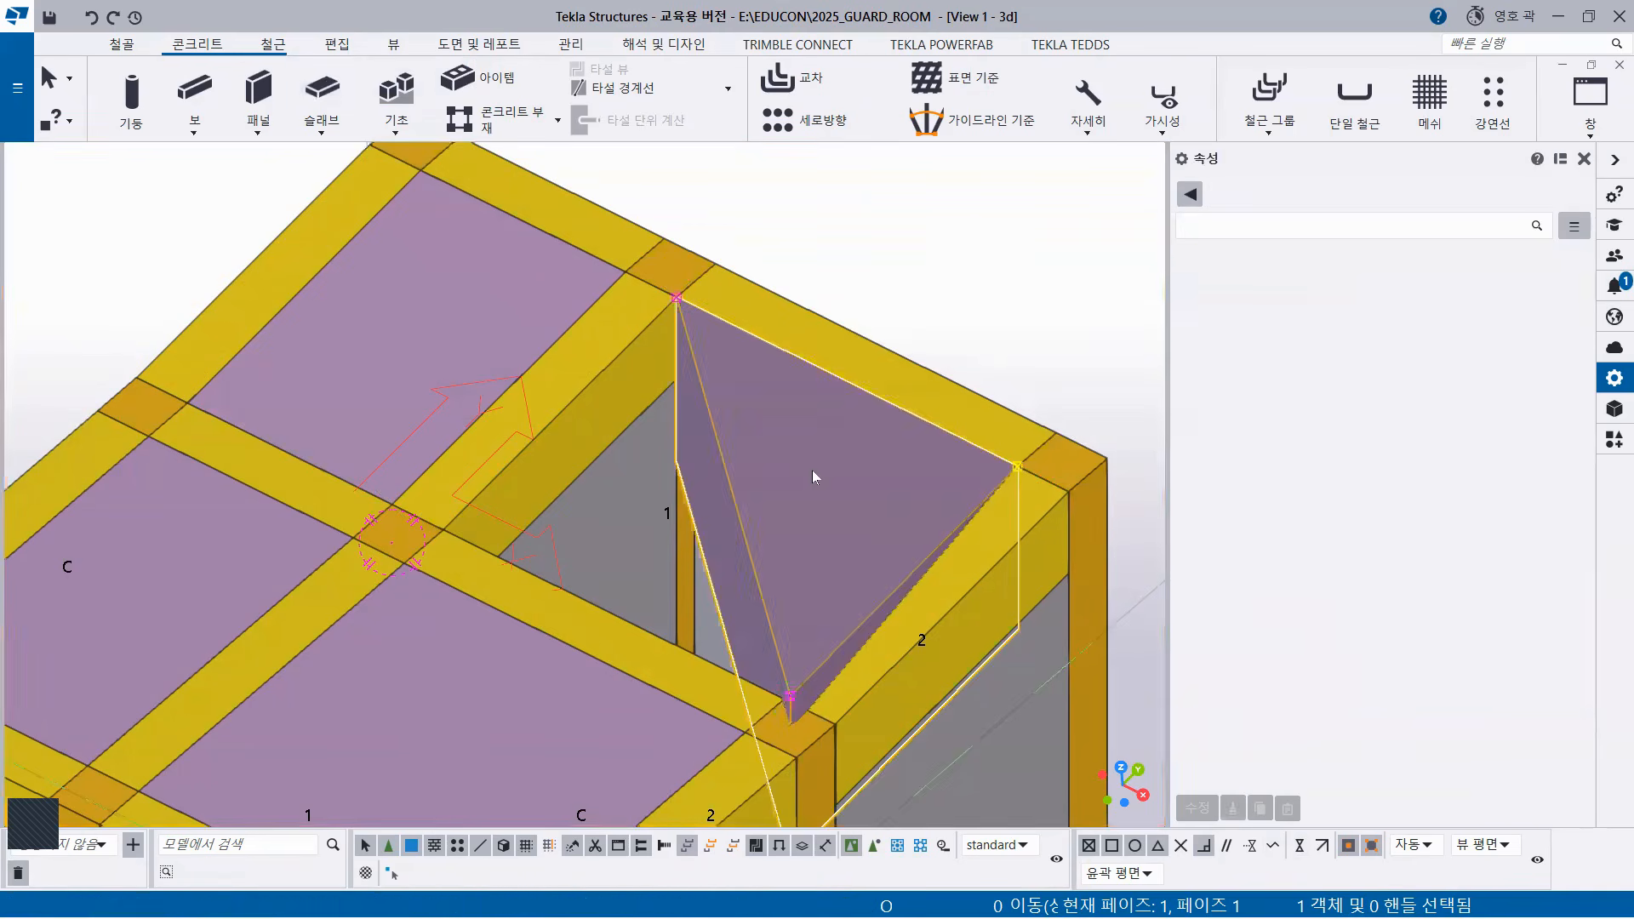
pyautogui.press('Delete')
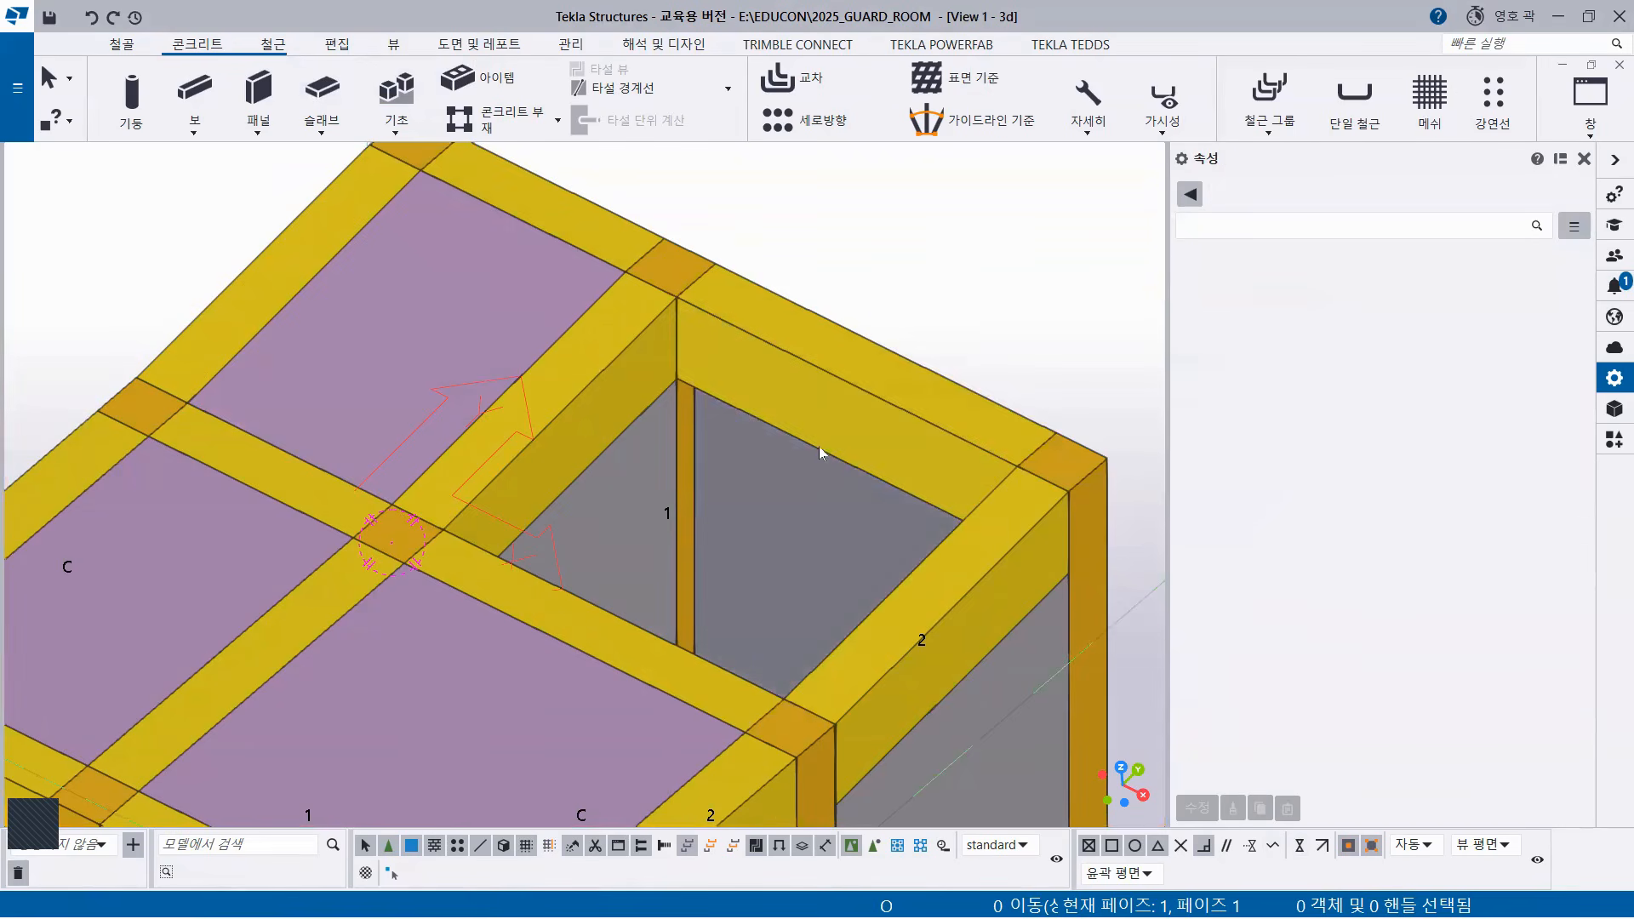
# Create a concrete slab with the FS1 properties in the sloped roof bay between grids B-C and 2-3, using all four inner beam corners.
pyautogui.click(322, 90)
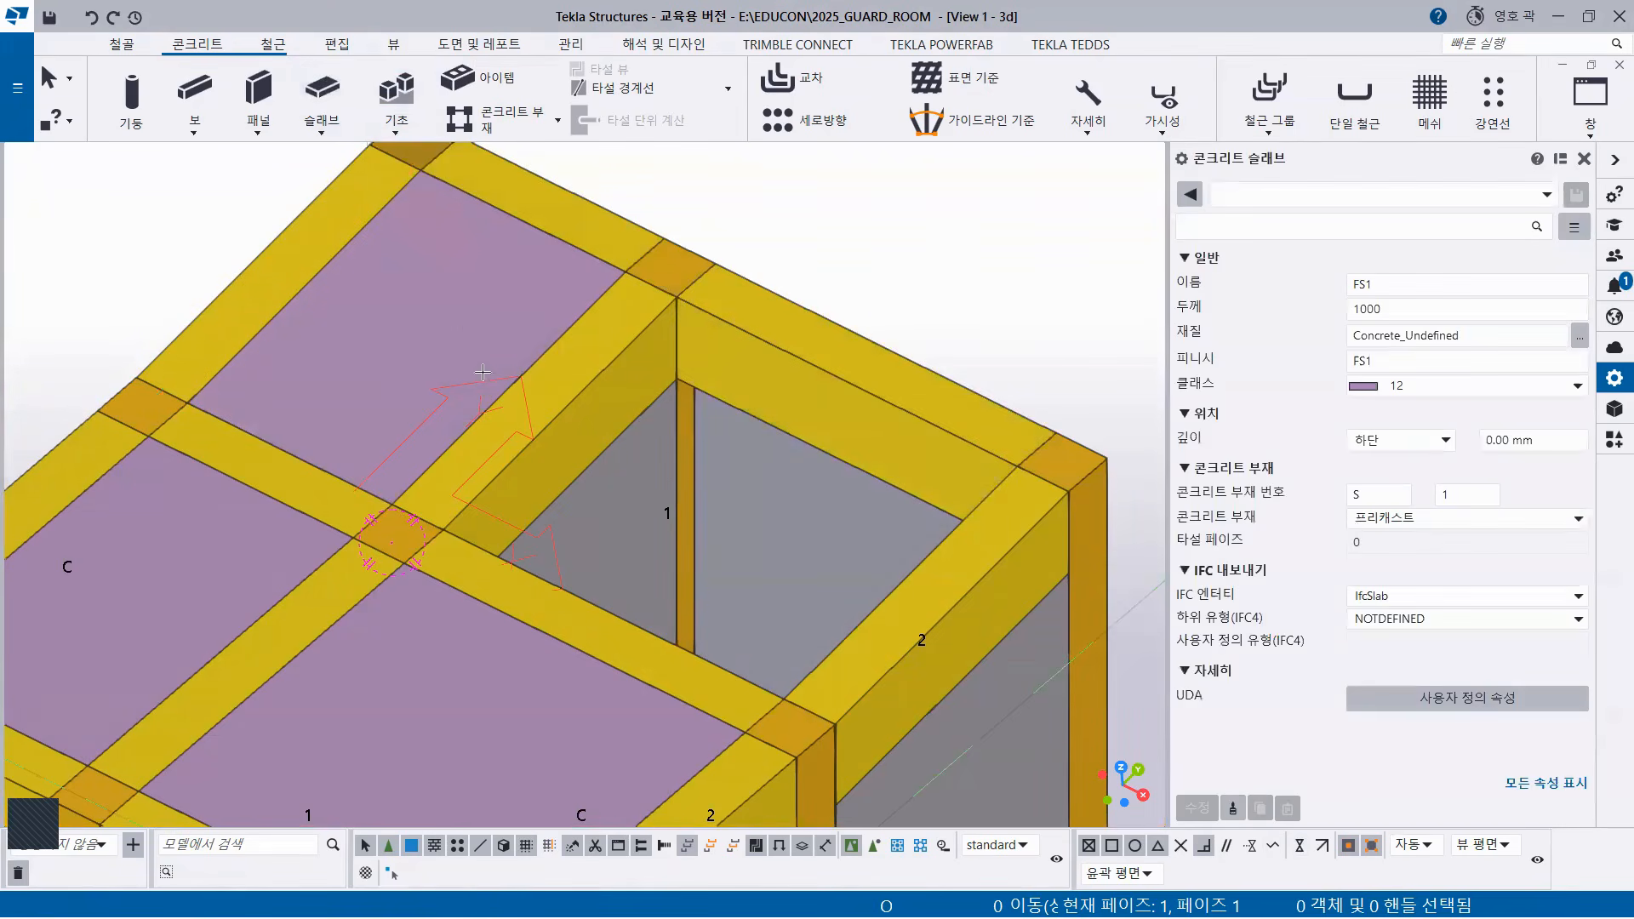
pyautogui.click(448, 528)
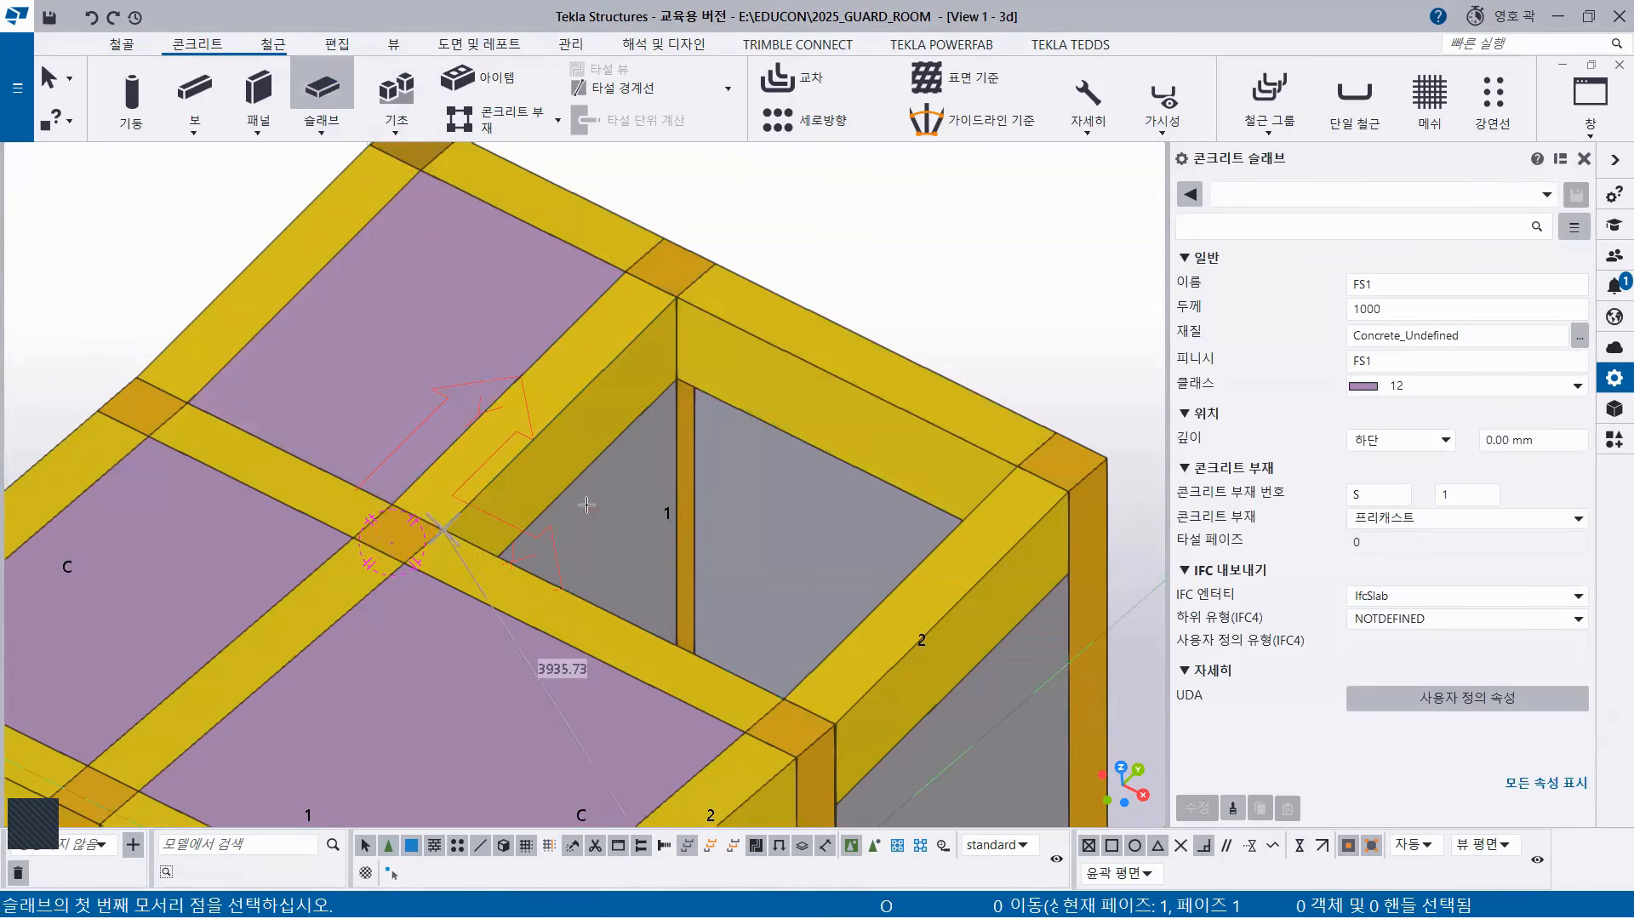
pyautogui.click(683, 301)
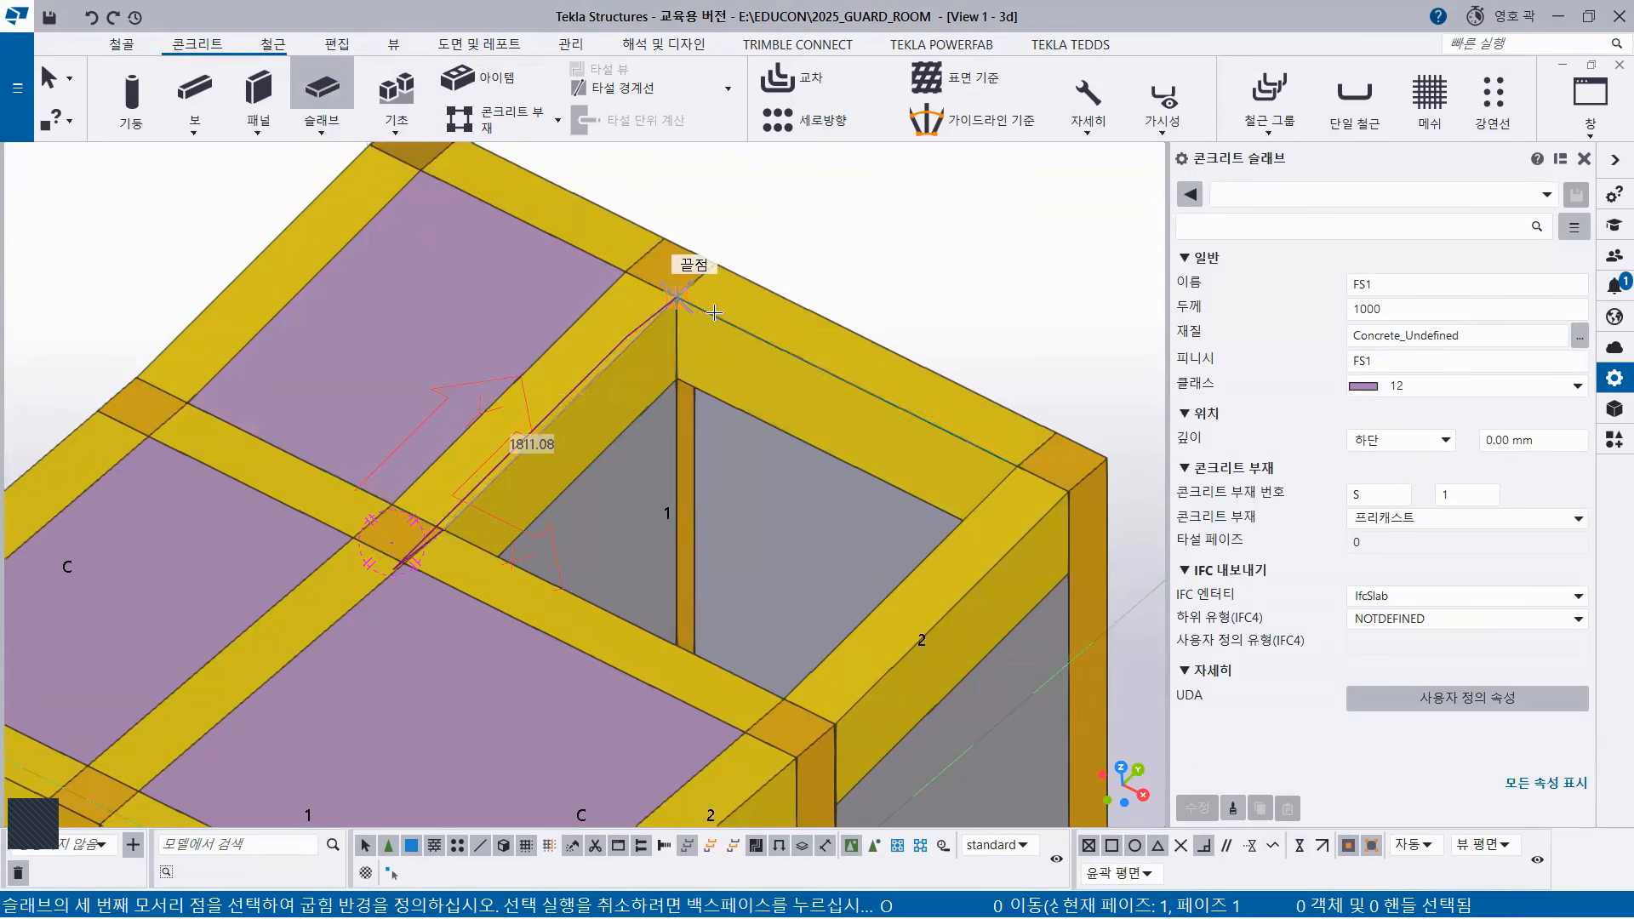
pyautogui.click(1018, 467)
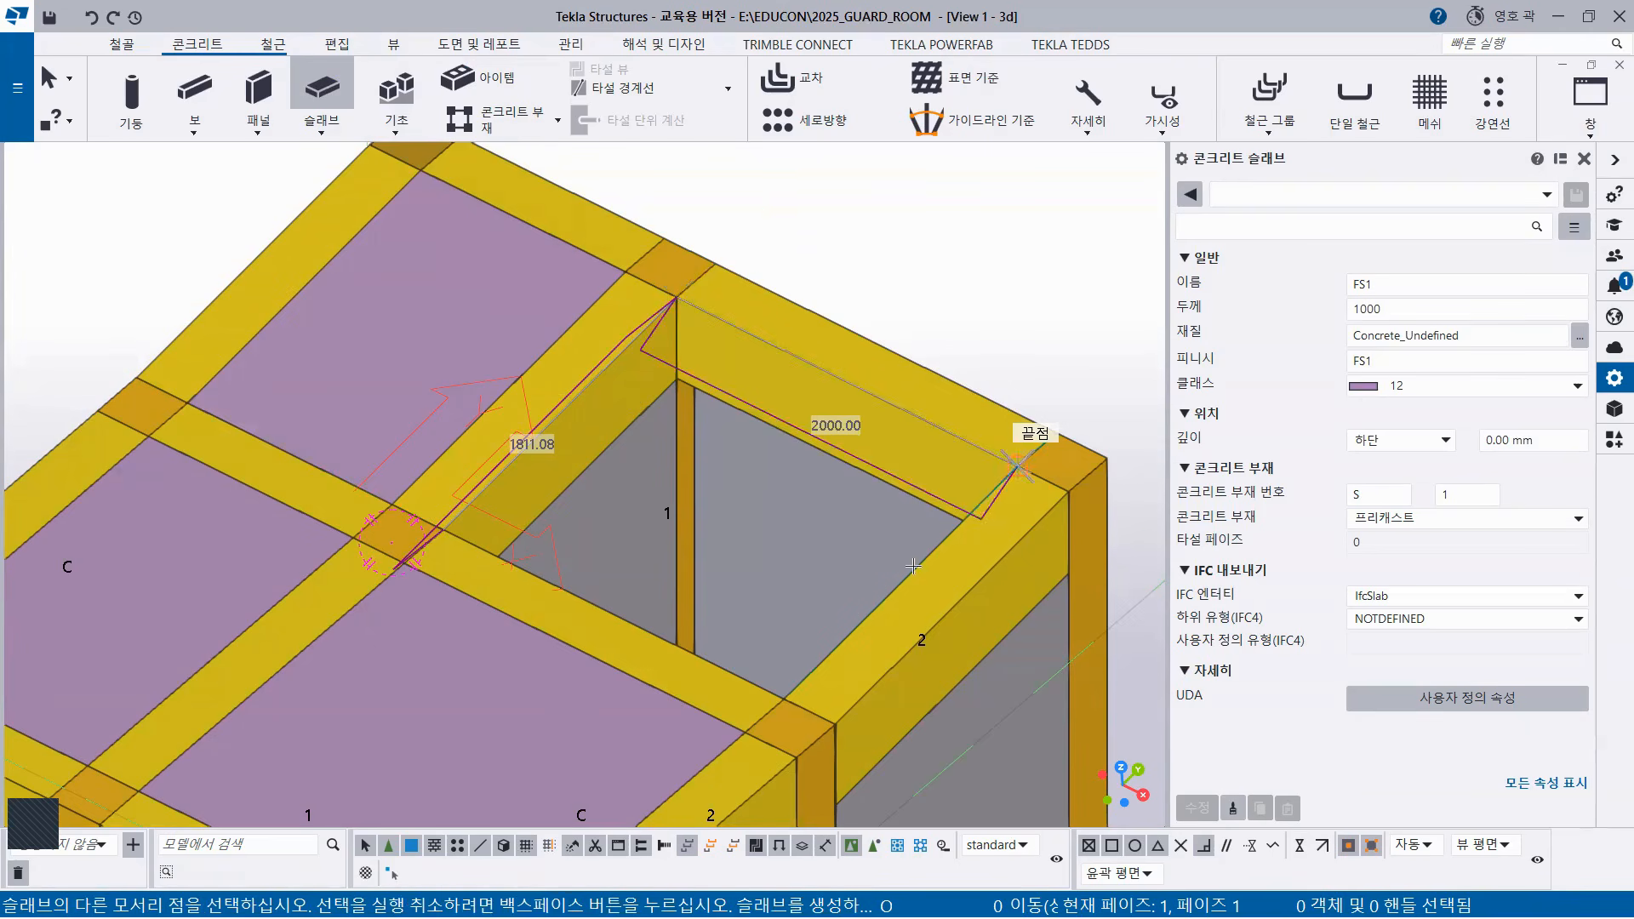
pyautogui.click(783, 704)
pyautogui.middleClick(950, 223)
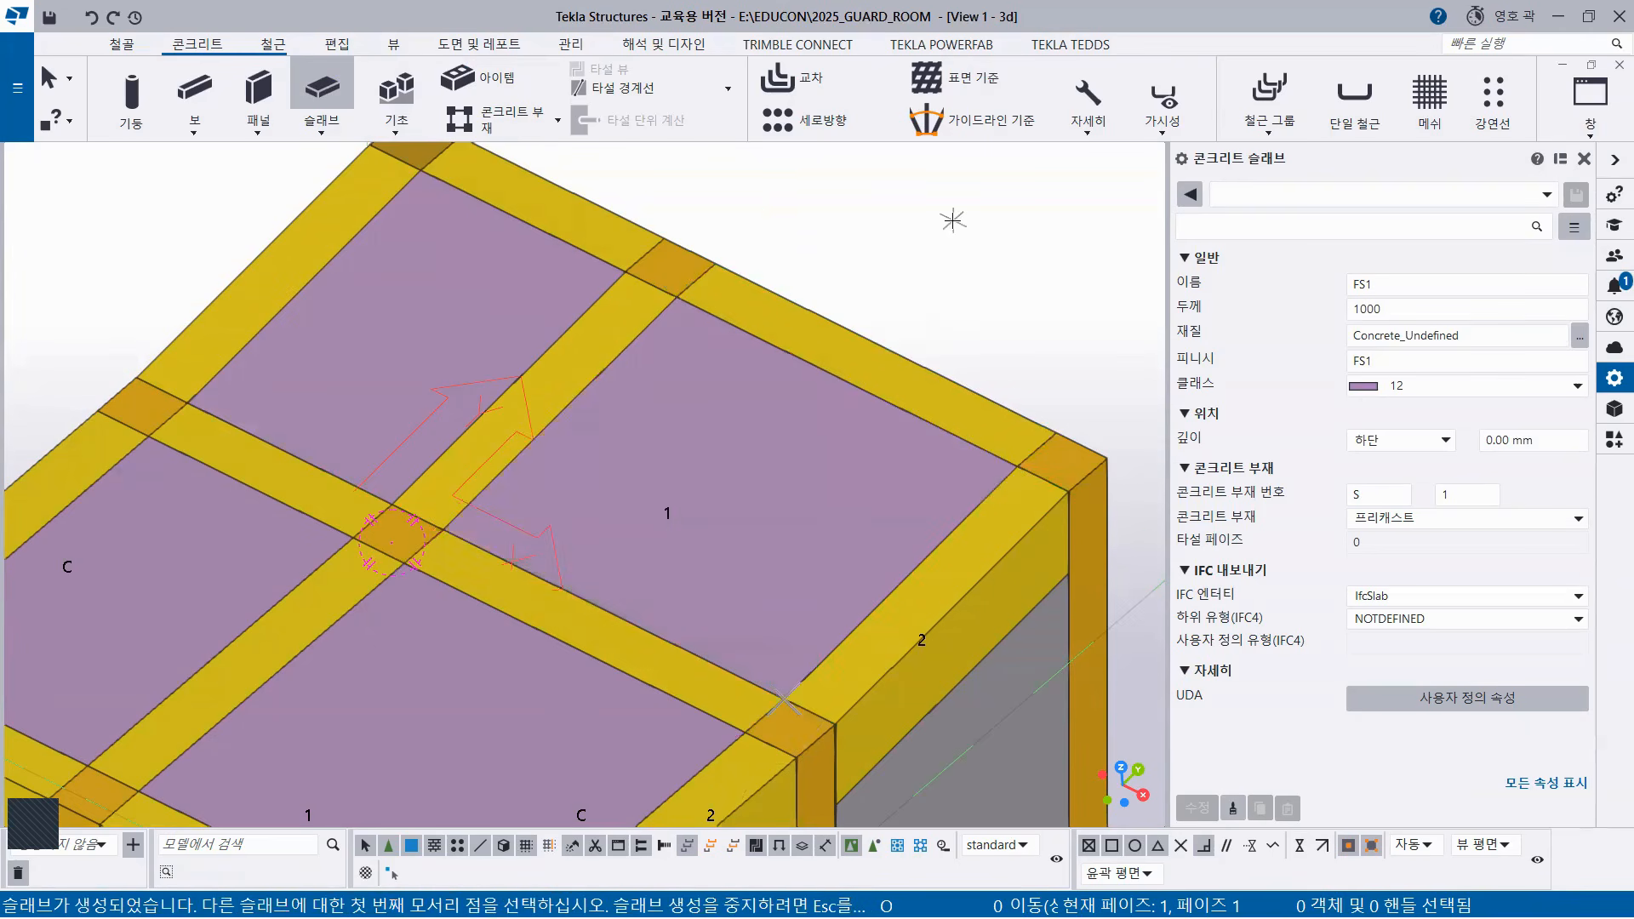
pyautogui.rightClick(951, 220)
pyautogui.click(983, 231)
# Apply the saved RS1 slab properties, 200 mm thick, to the sloped roof slab between grids B-C and 2-3.
pyautogui.click(770, 364)
pyautogui.click(1383, 196)
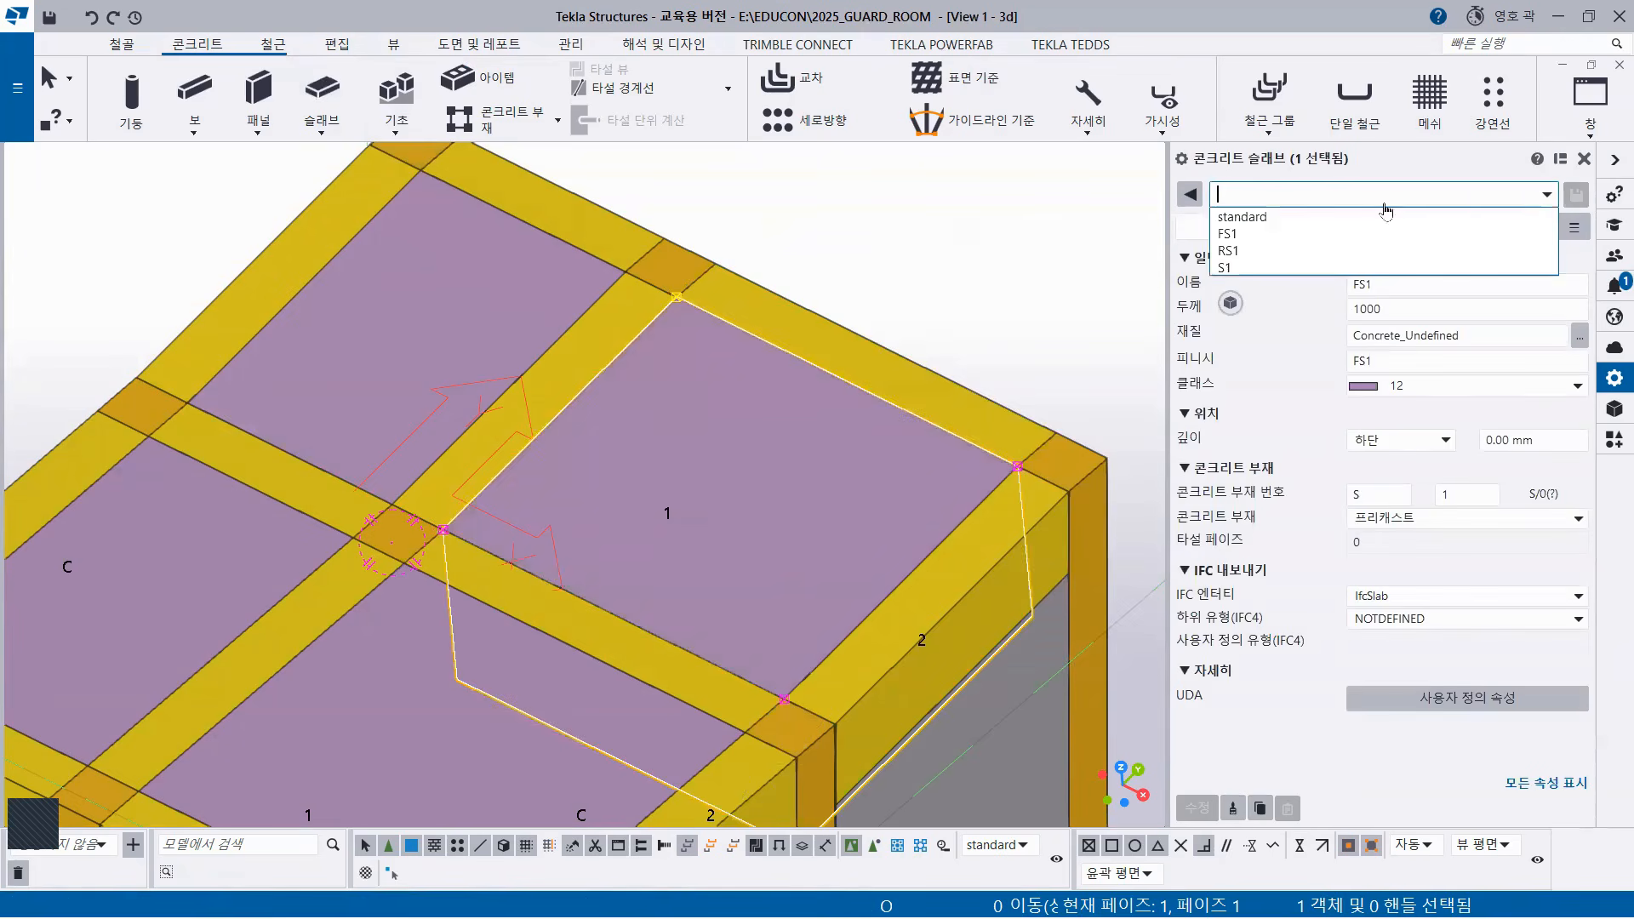
pyautogui.click(1262, 251)
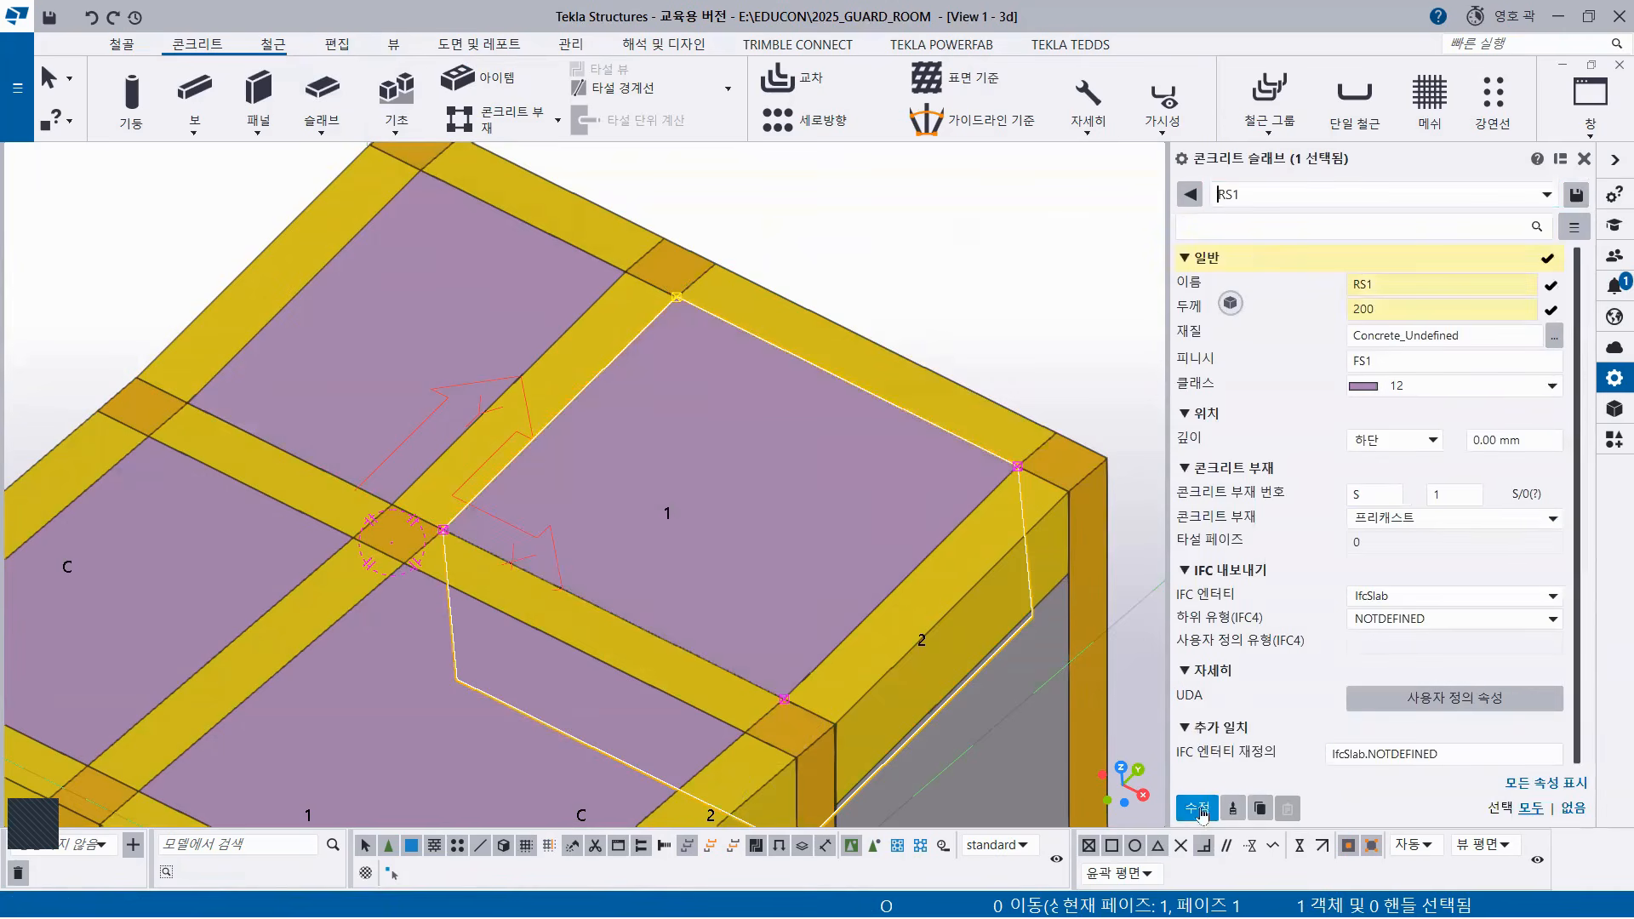
pyautogui.click(1189, 813)
# Apply the saved RS1 slab properties, 200 mm thick, to the sloped roof slab between grids B-C and 1-2.
pyautogui.click(572, 341)
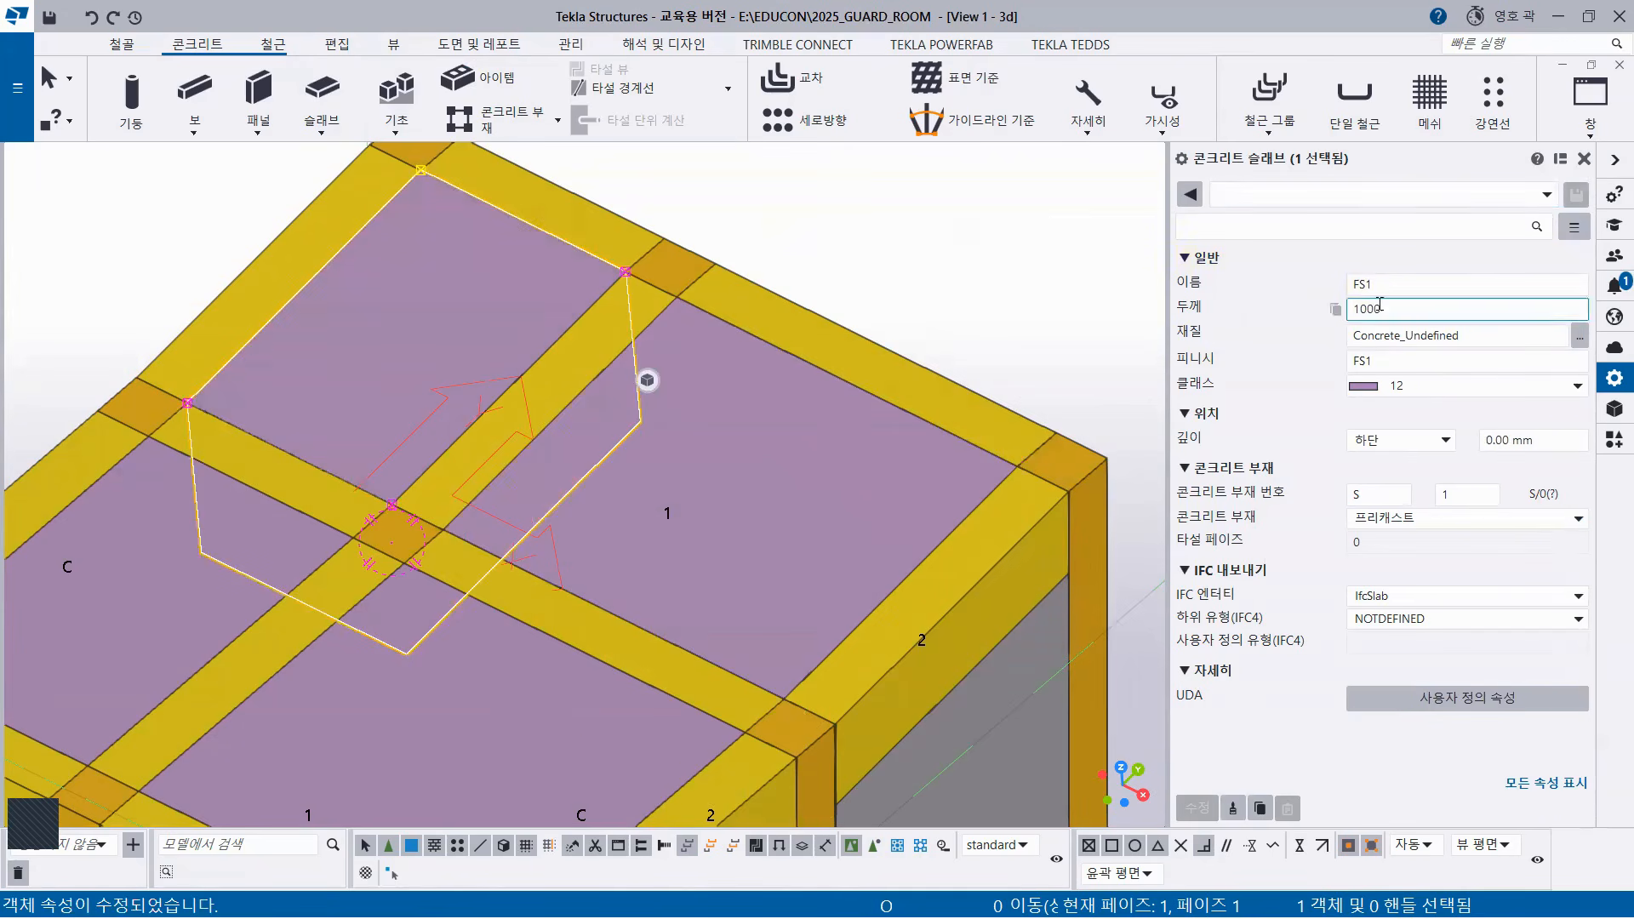
pyautogui.click(1357, 195)
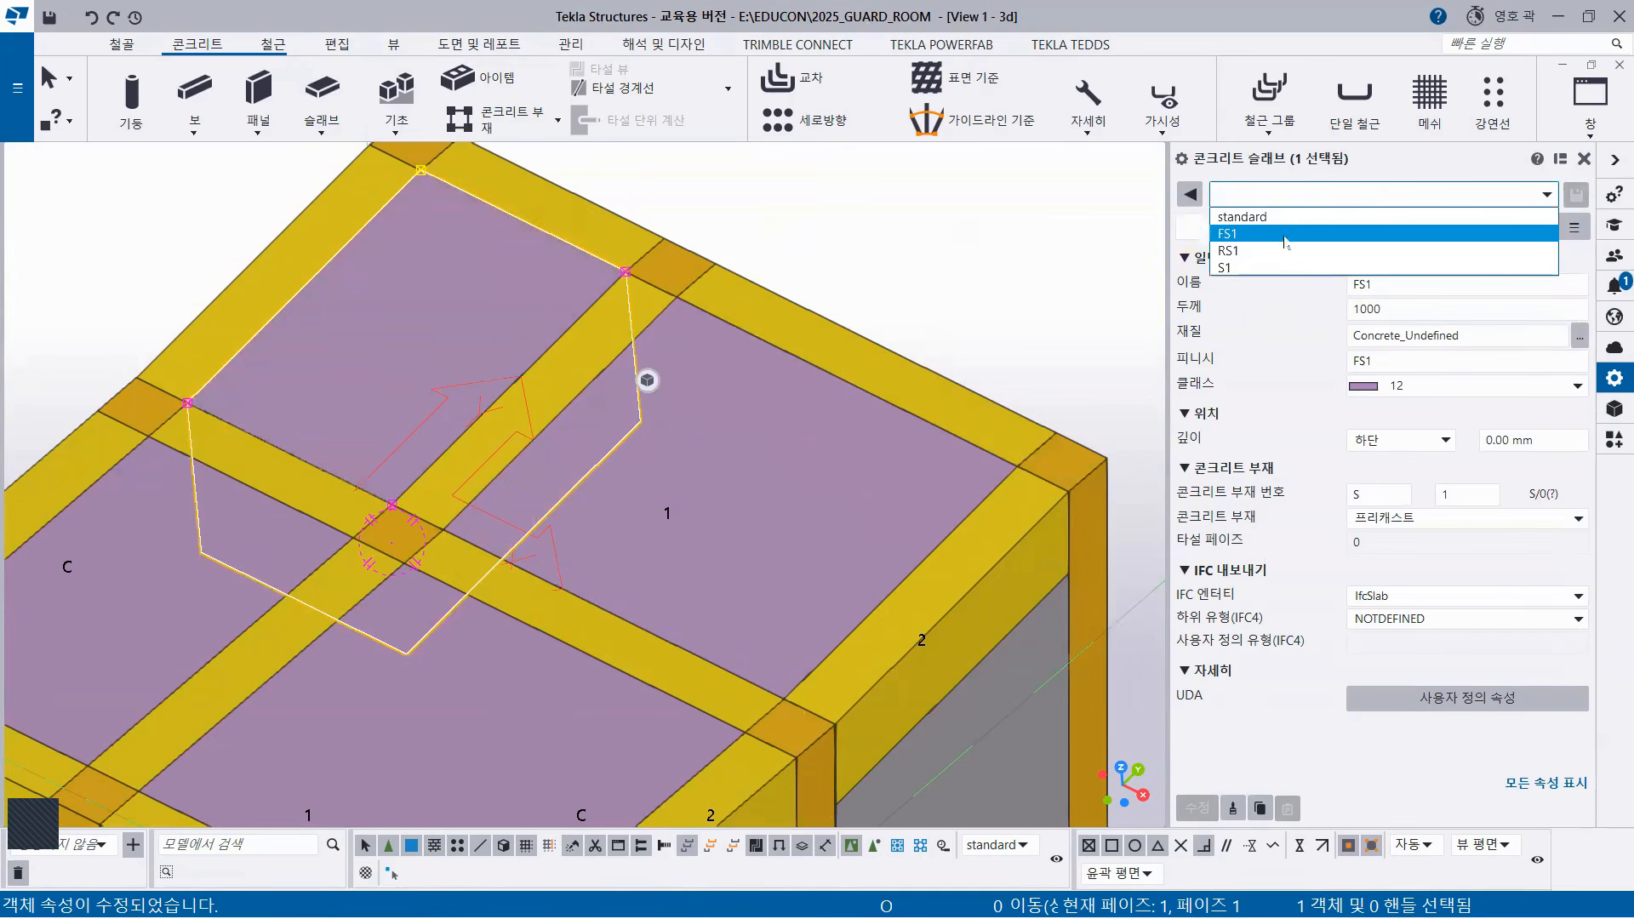
pyautogui.click(1256, 249)
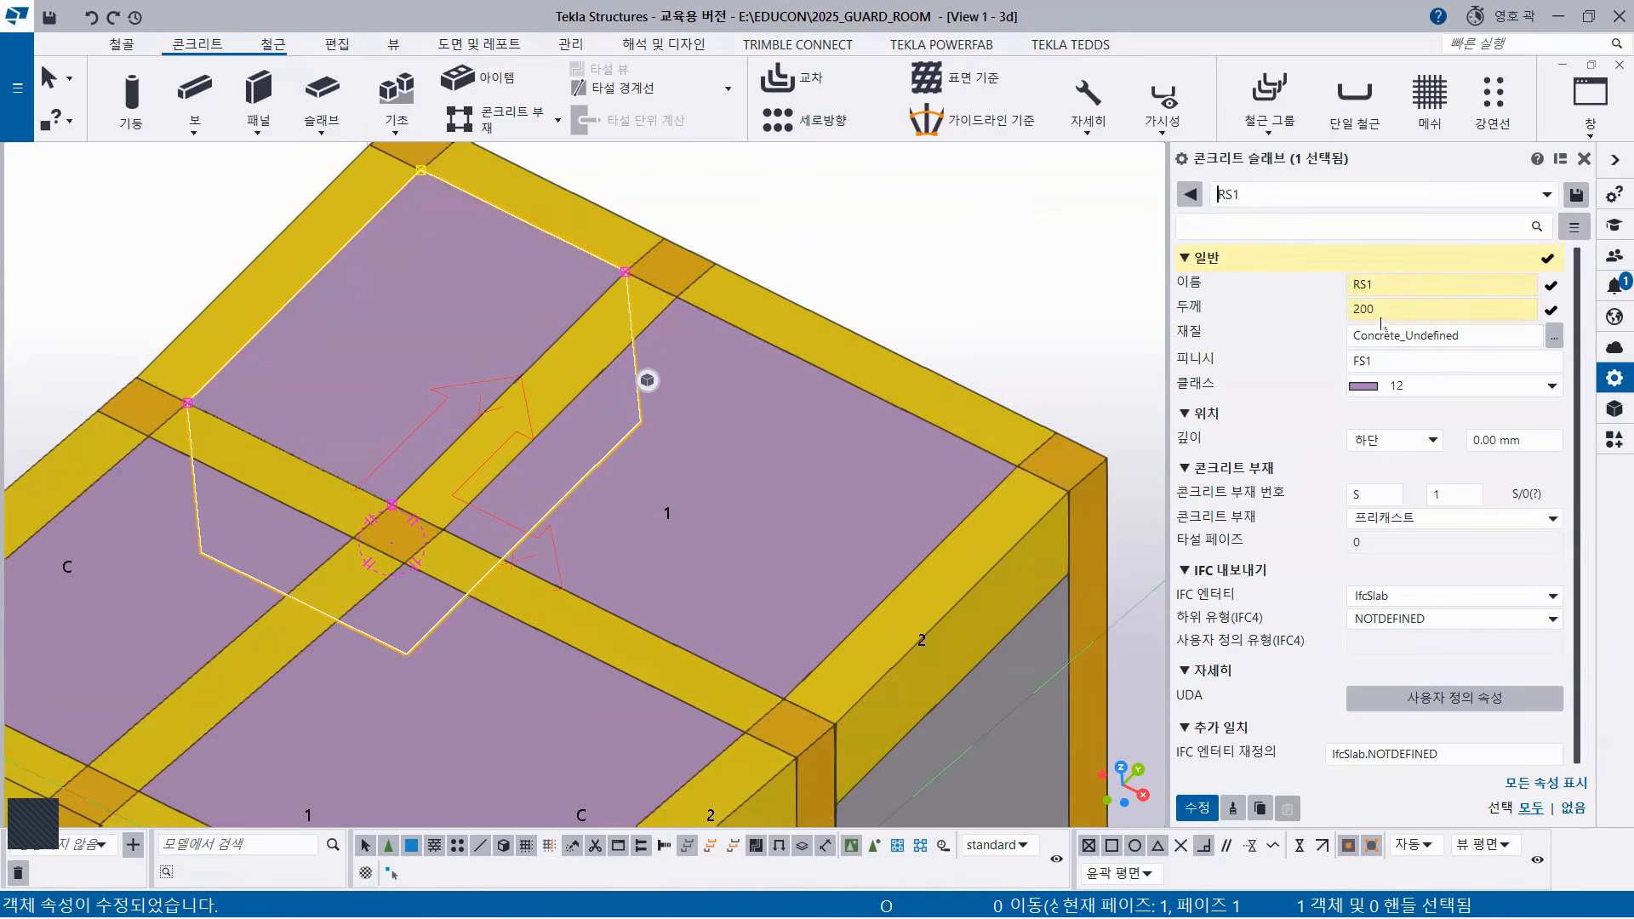
pyautogui.click(1193, 808)
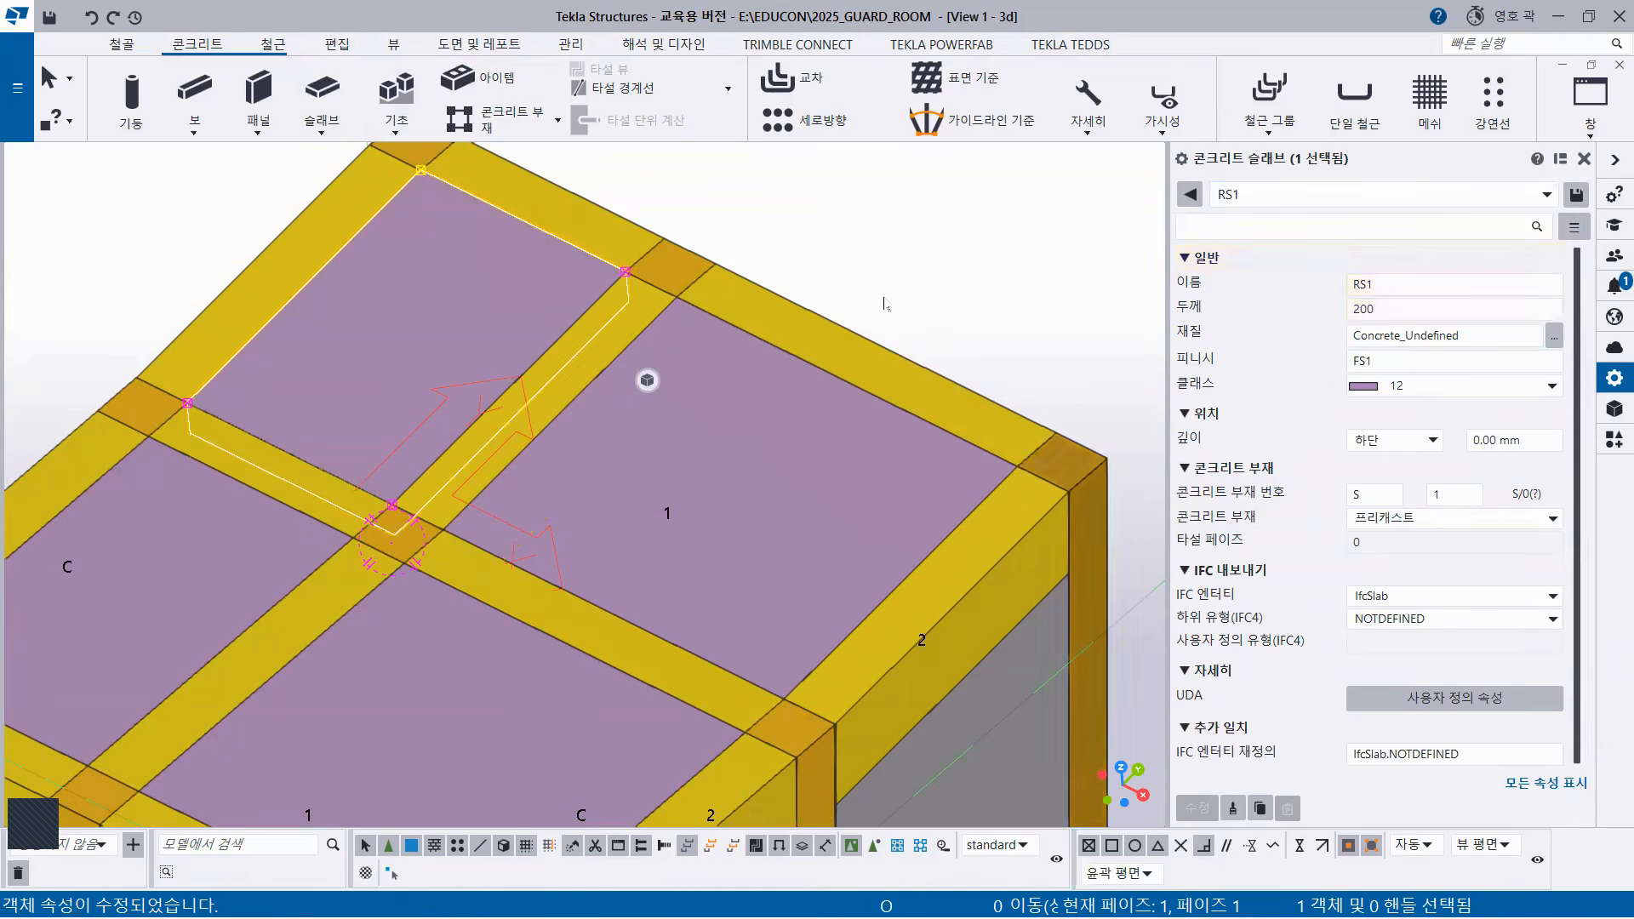
# Deselect the sloped slab and open the saved GRID 3 elevation view from the view list.
pyautogui.click(846, 234)
pyautogui.scroll(-2, 819, 429)
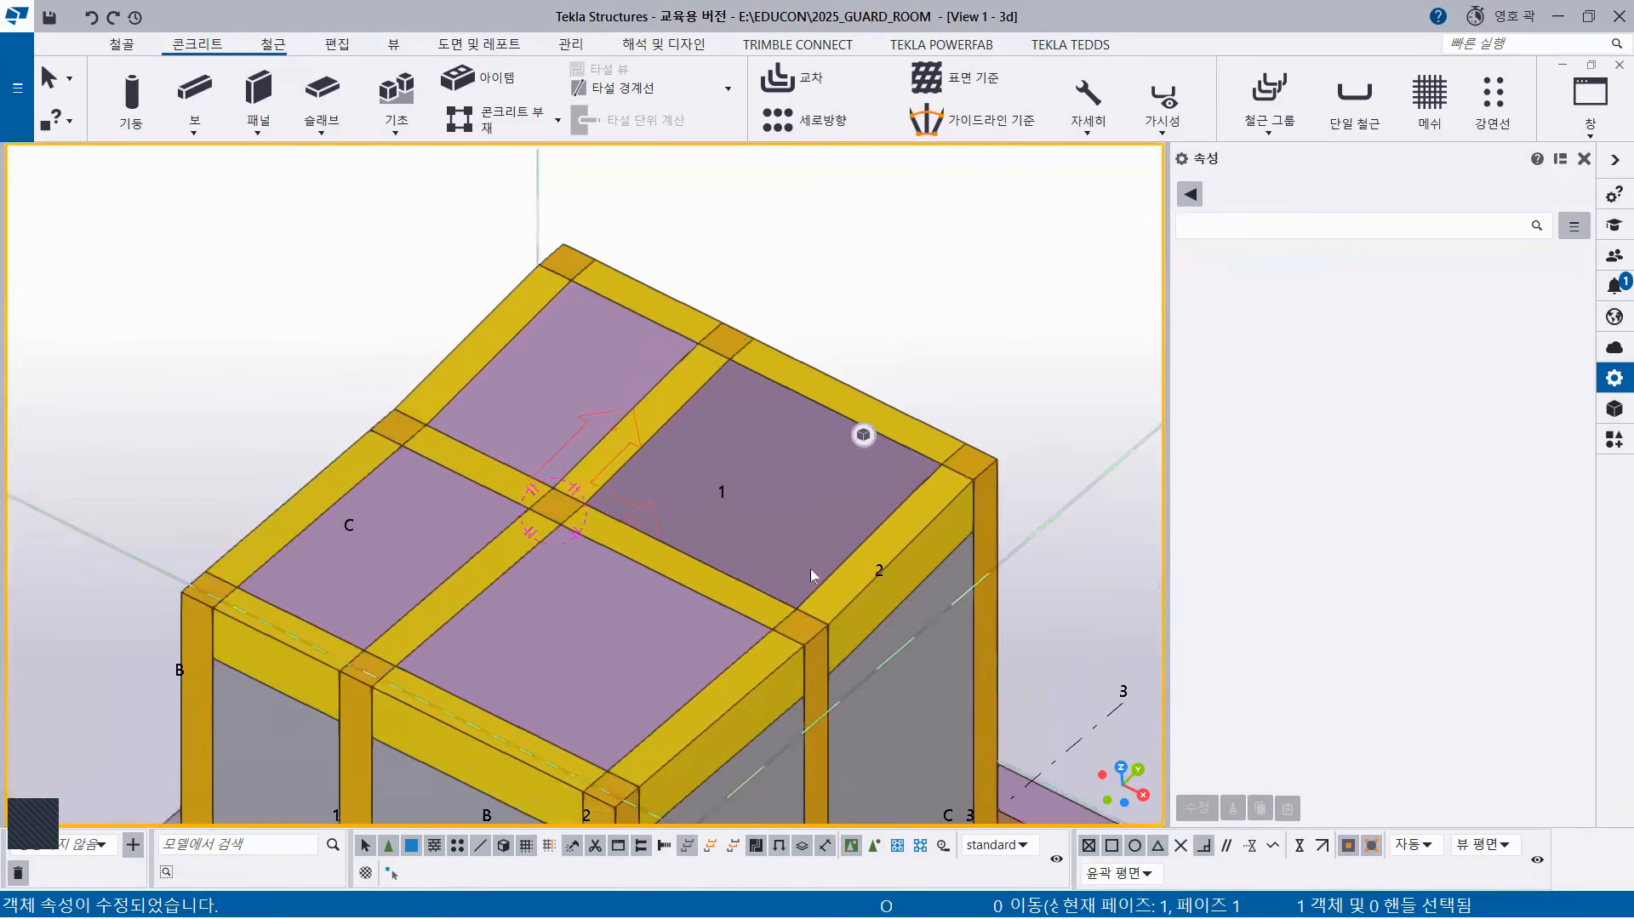
pyautogui.moveTo(812, 564)
pyautogui.keyDown('ctrl'); pyautogui.mouseDown(button='middle')
pyautogui.moveTo(752, 564)
pyautogui.moveTo(746, 449)
pyautogui.moveTo(692, 411)
pyautogui.moveTo(875, 462)
pyautogui.mouseUp(button='middle'); pyautogui.keyUp('ctrl')
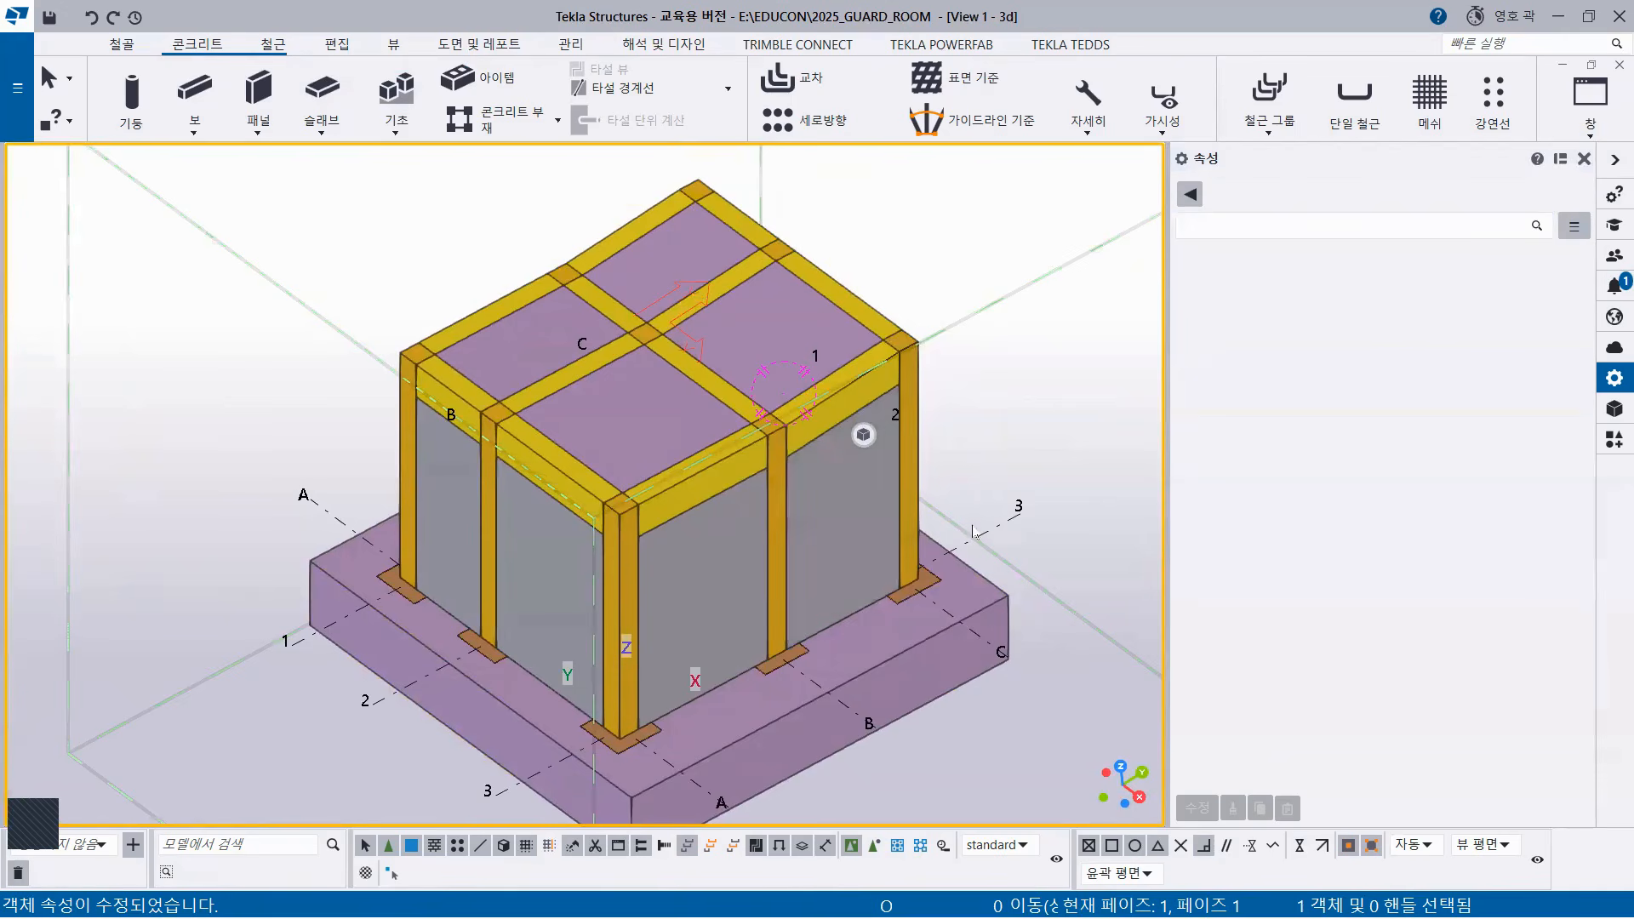
pyautogui.click(1591, 128)
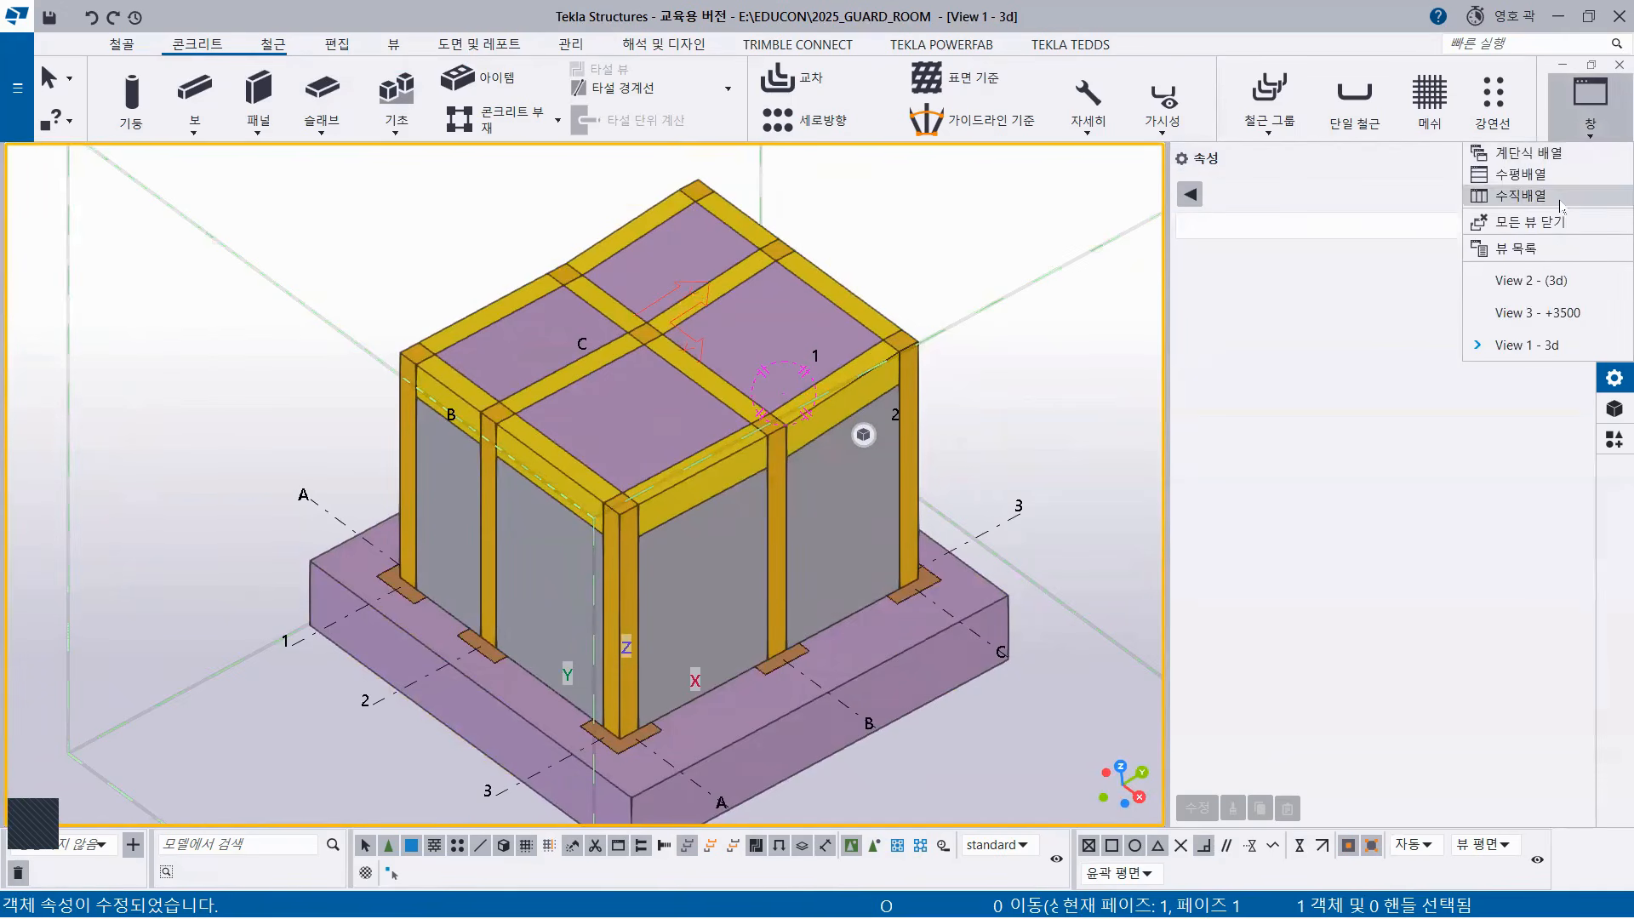
pyautogui.click(1517, 248)
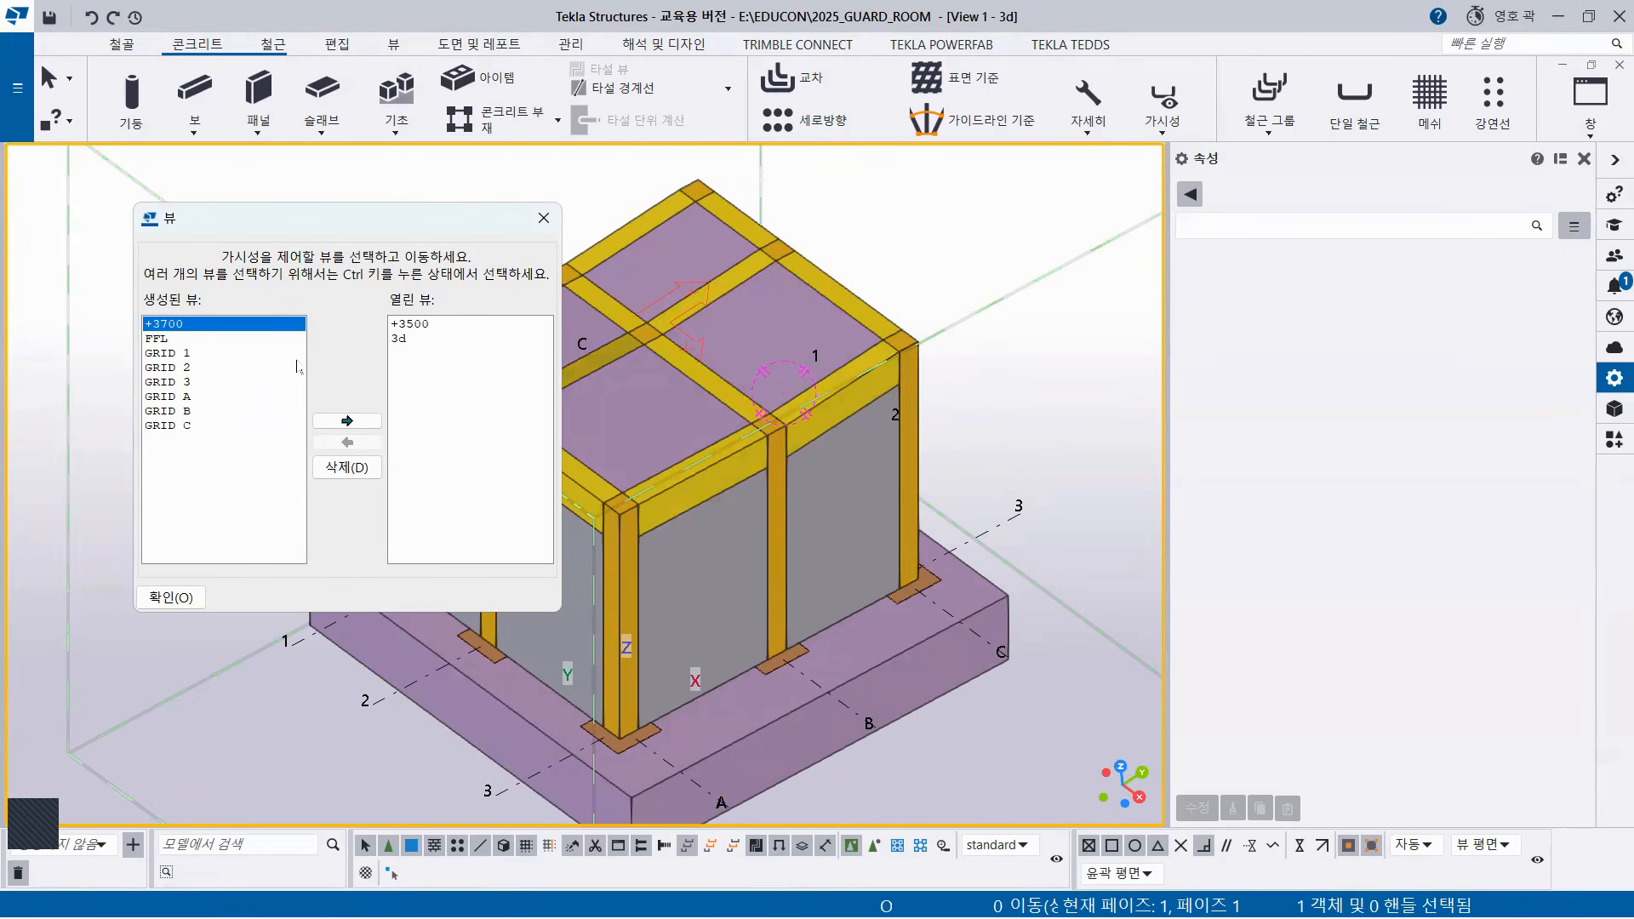
pyautogui.doubleClick(193, 388)
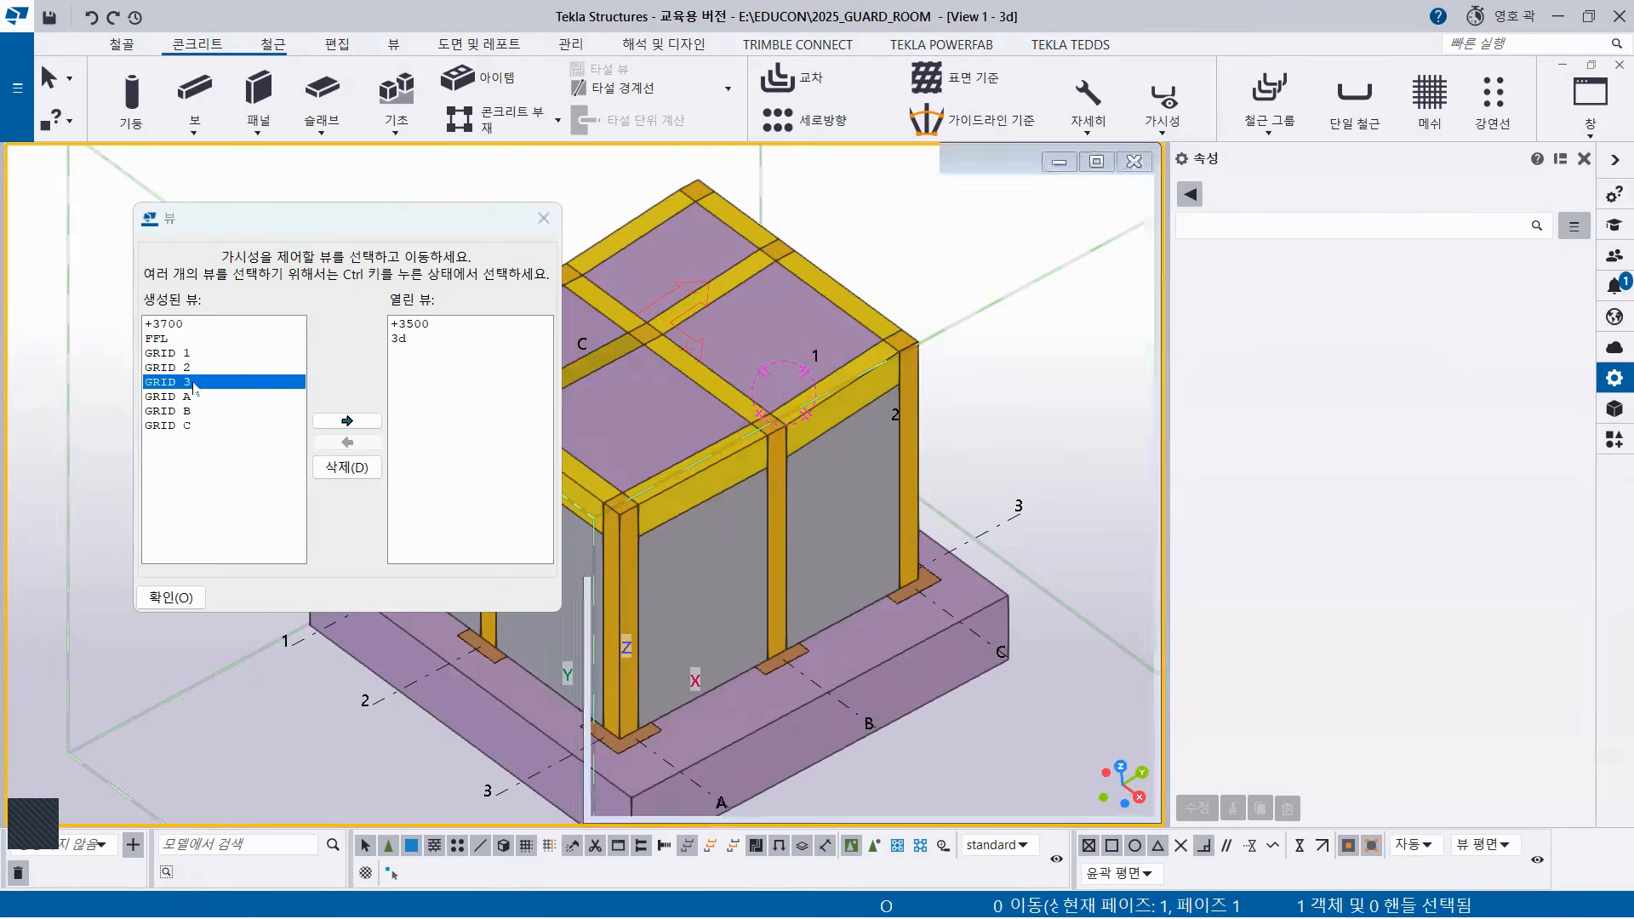
pyautogui.click(544, 218)
pyautogui.scroll(4, 661, 439)
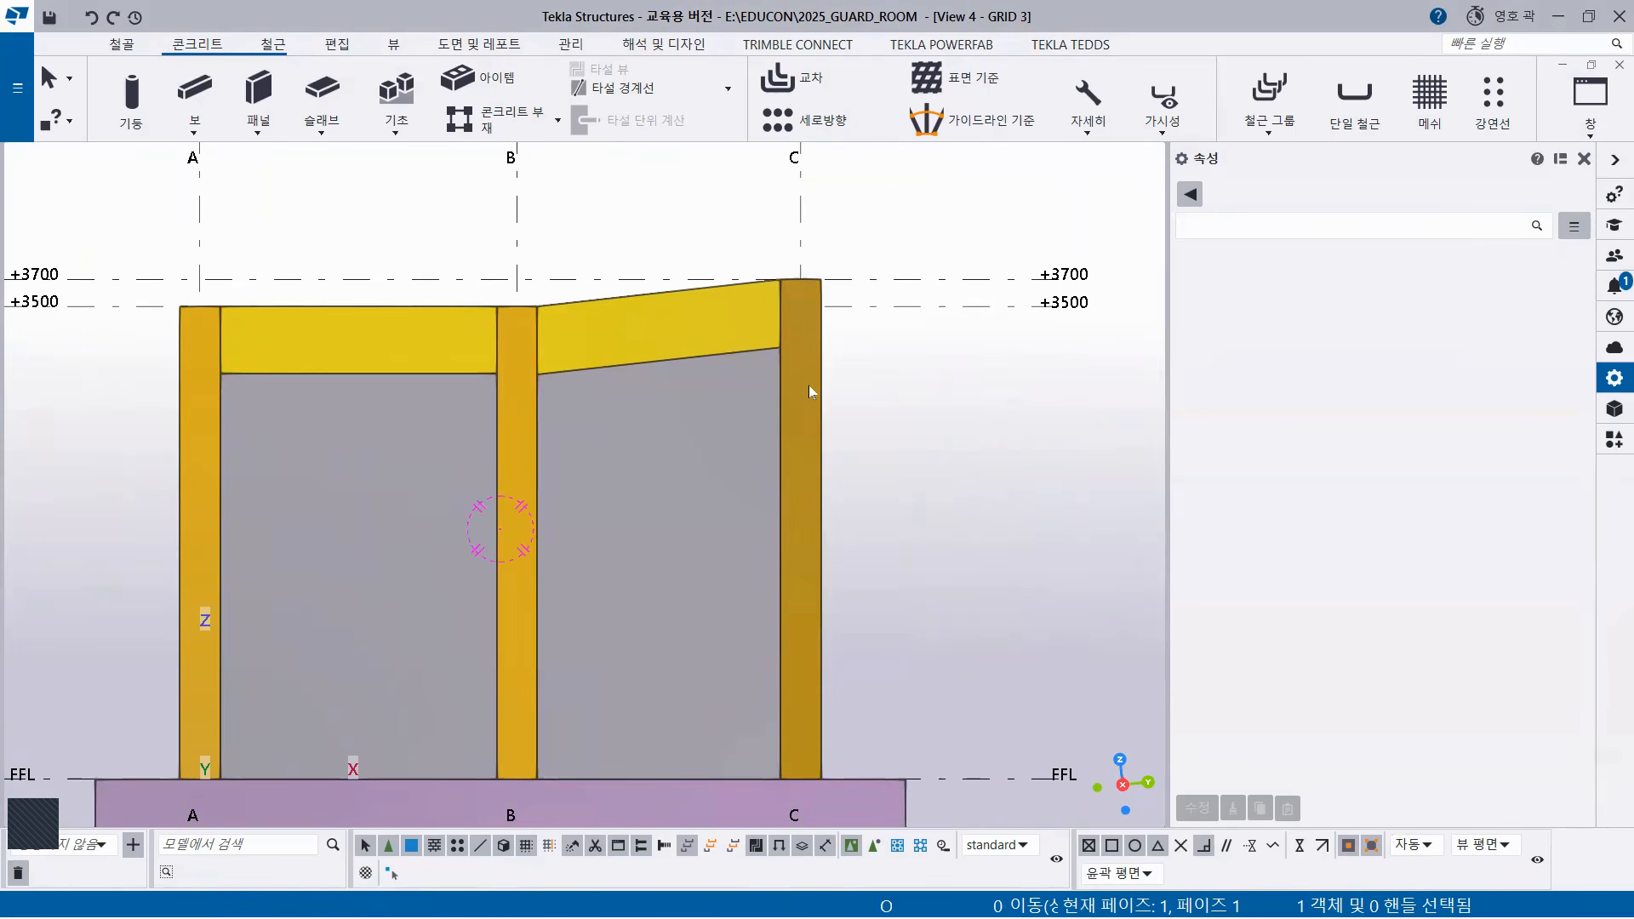
# Hide the sloped G1 beam between grids B and C in the GRID 3 view and select the RS1 slab behind it.
pyautogui.click(676, 310)
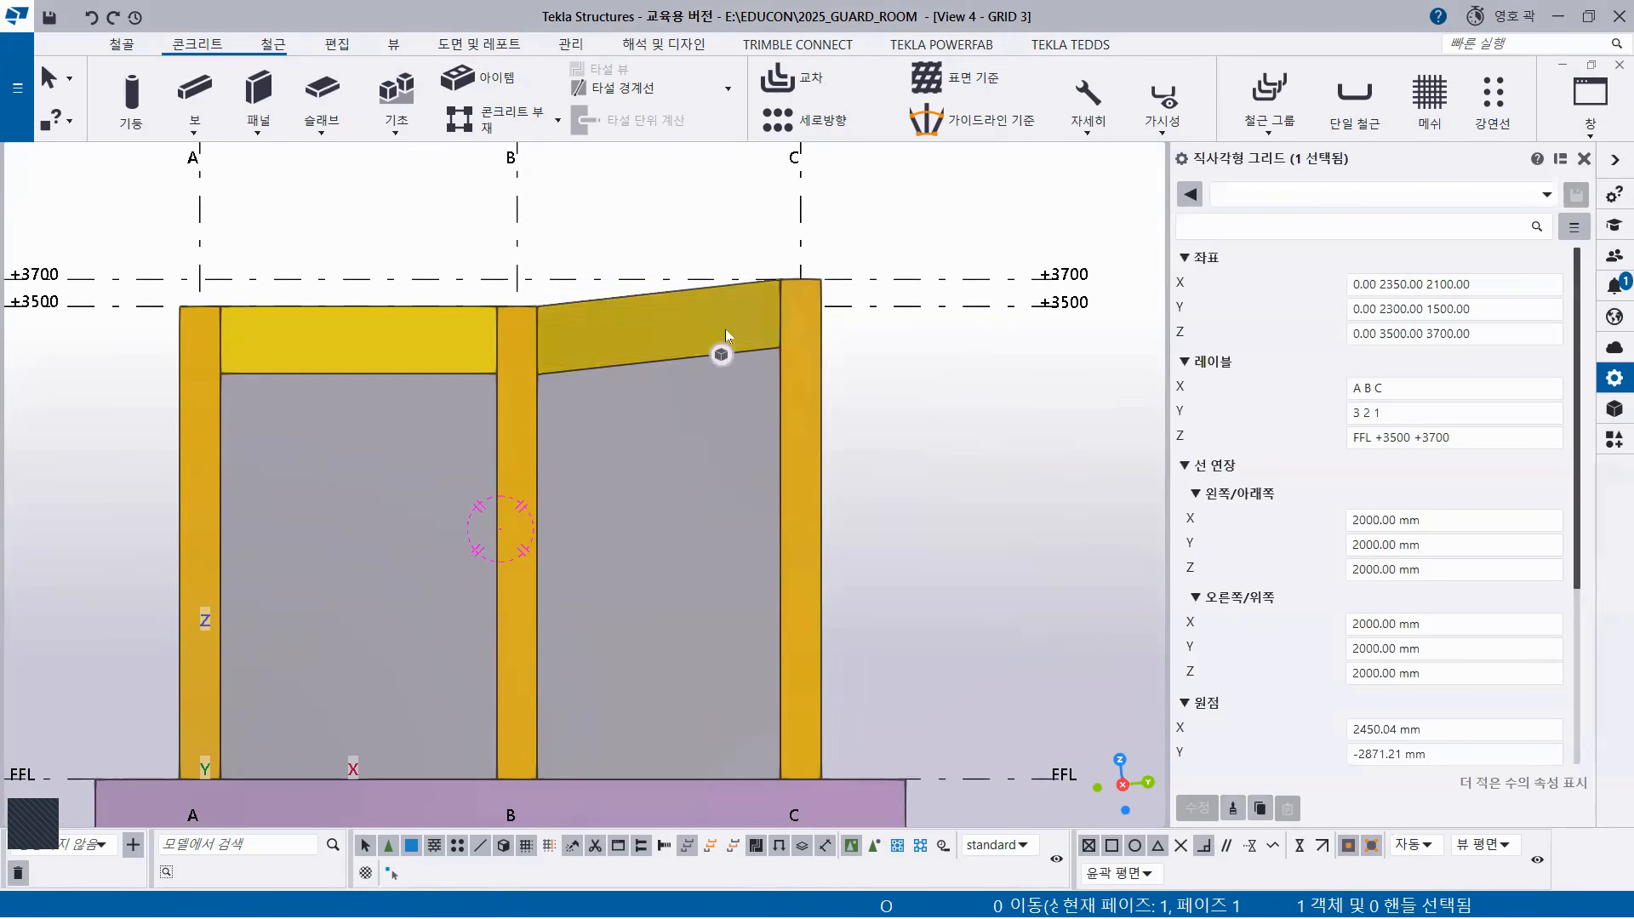
pyautogui.rightClick(910, 213)
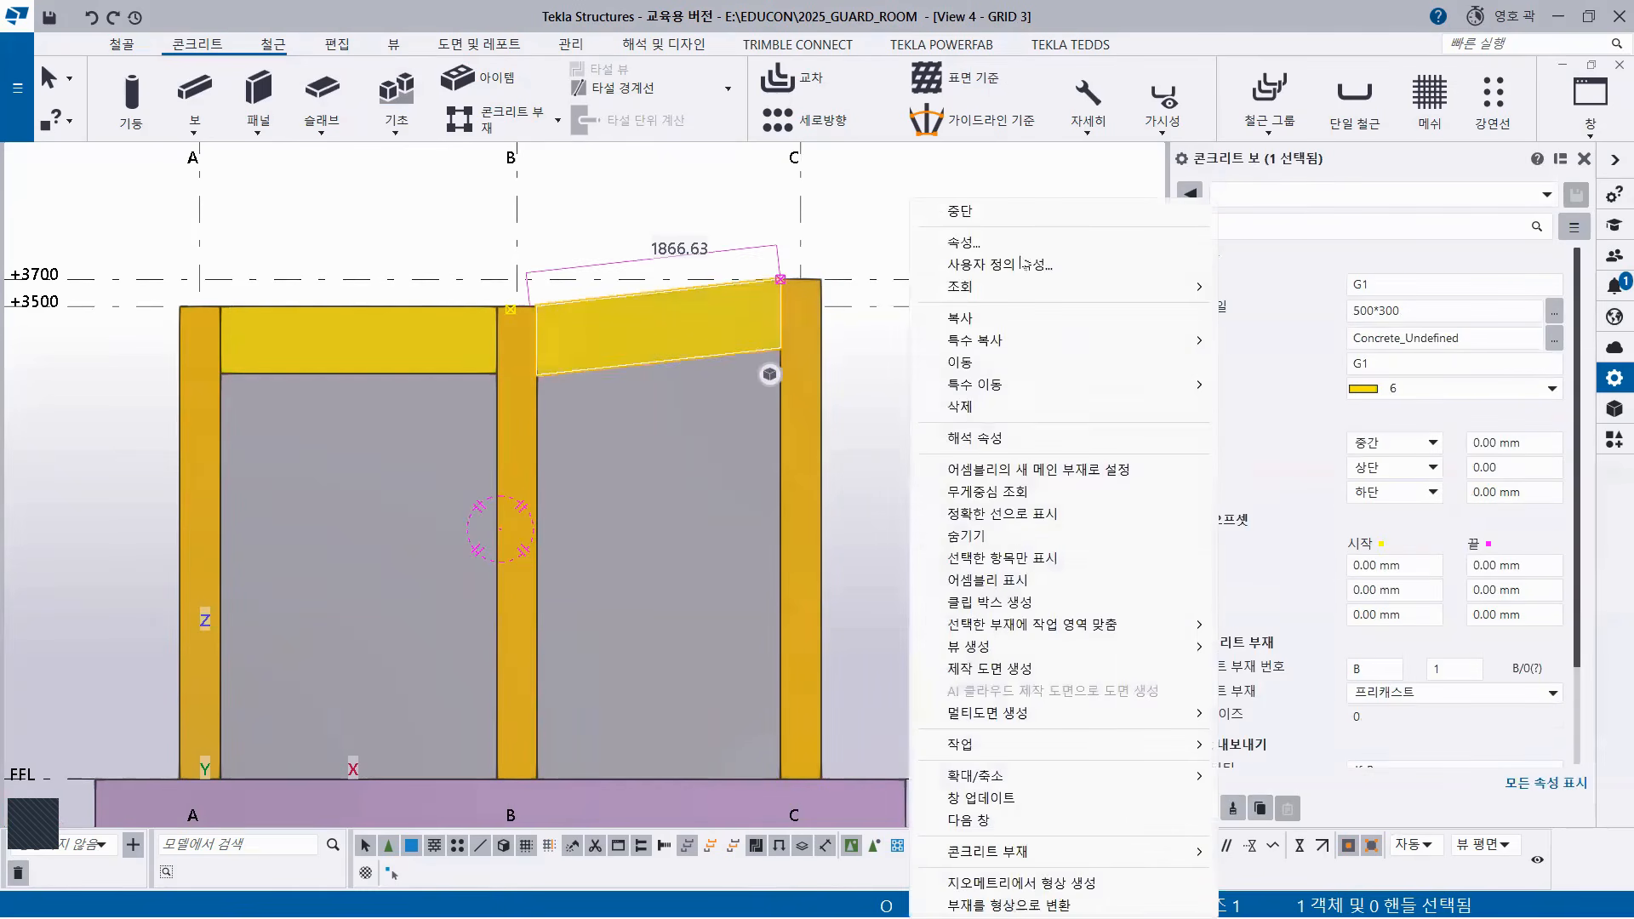
pyautogui.click(1021, 534)
pyautogui.scroll(5, 594, 364)
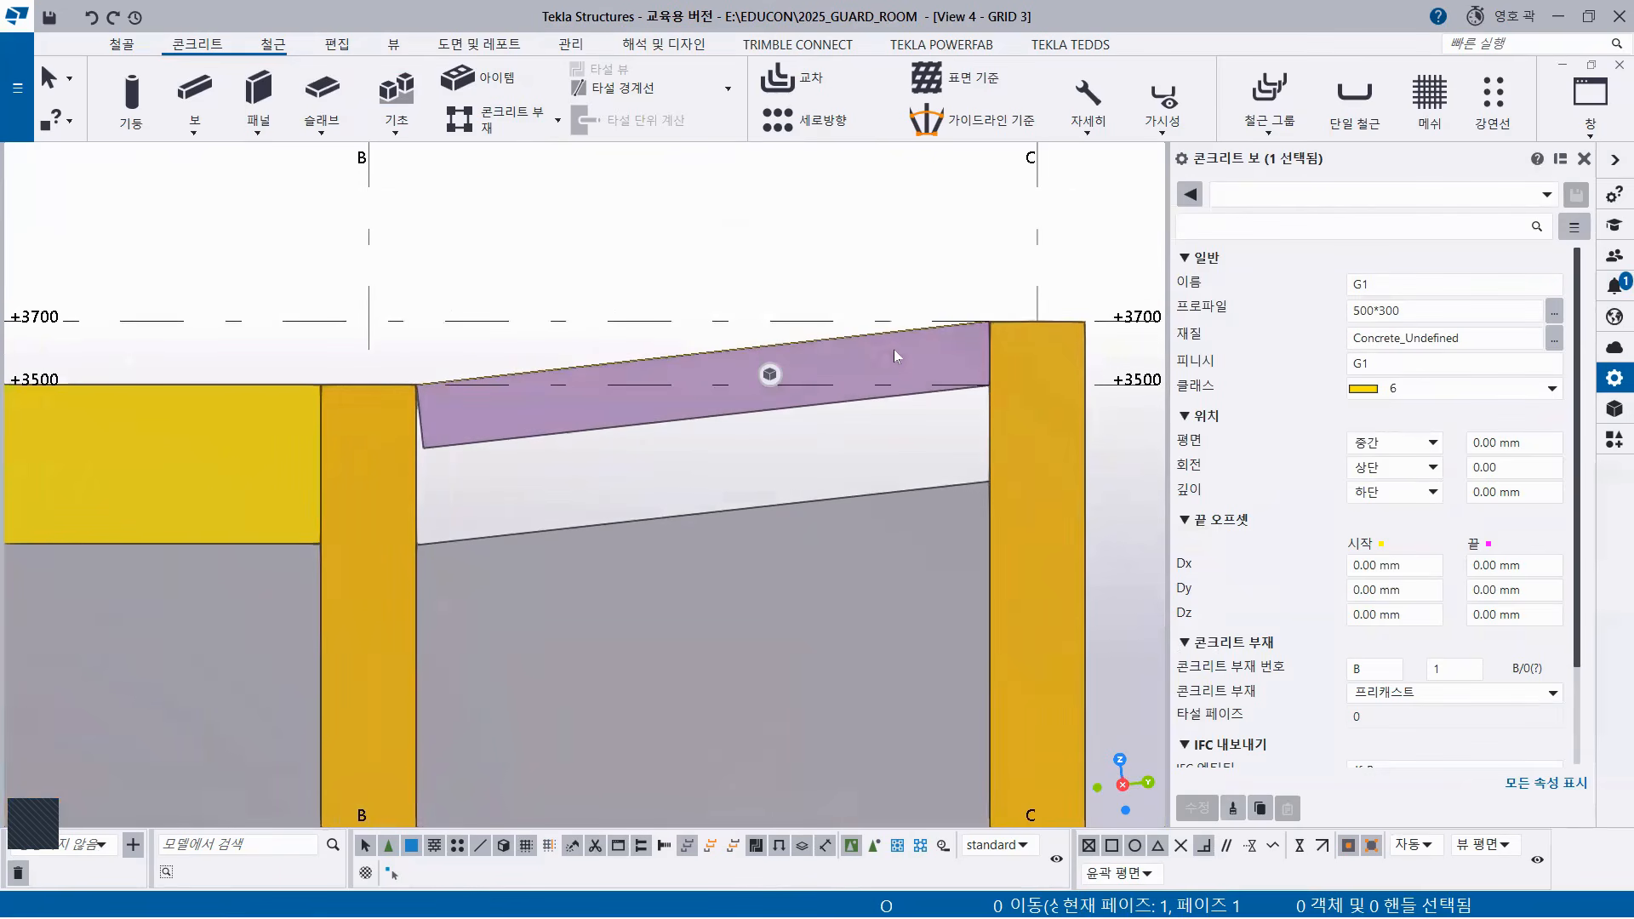
pyautogui.click(894, 348)
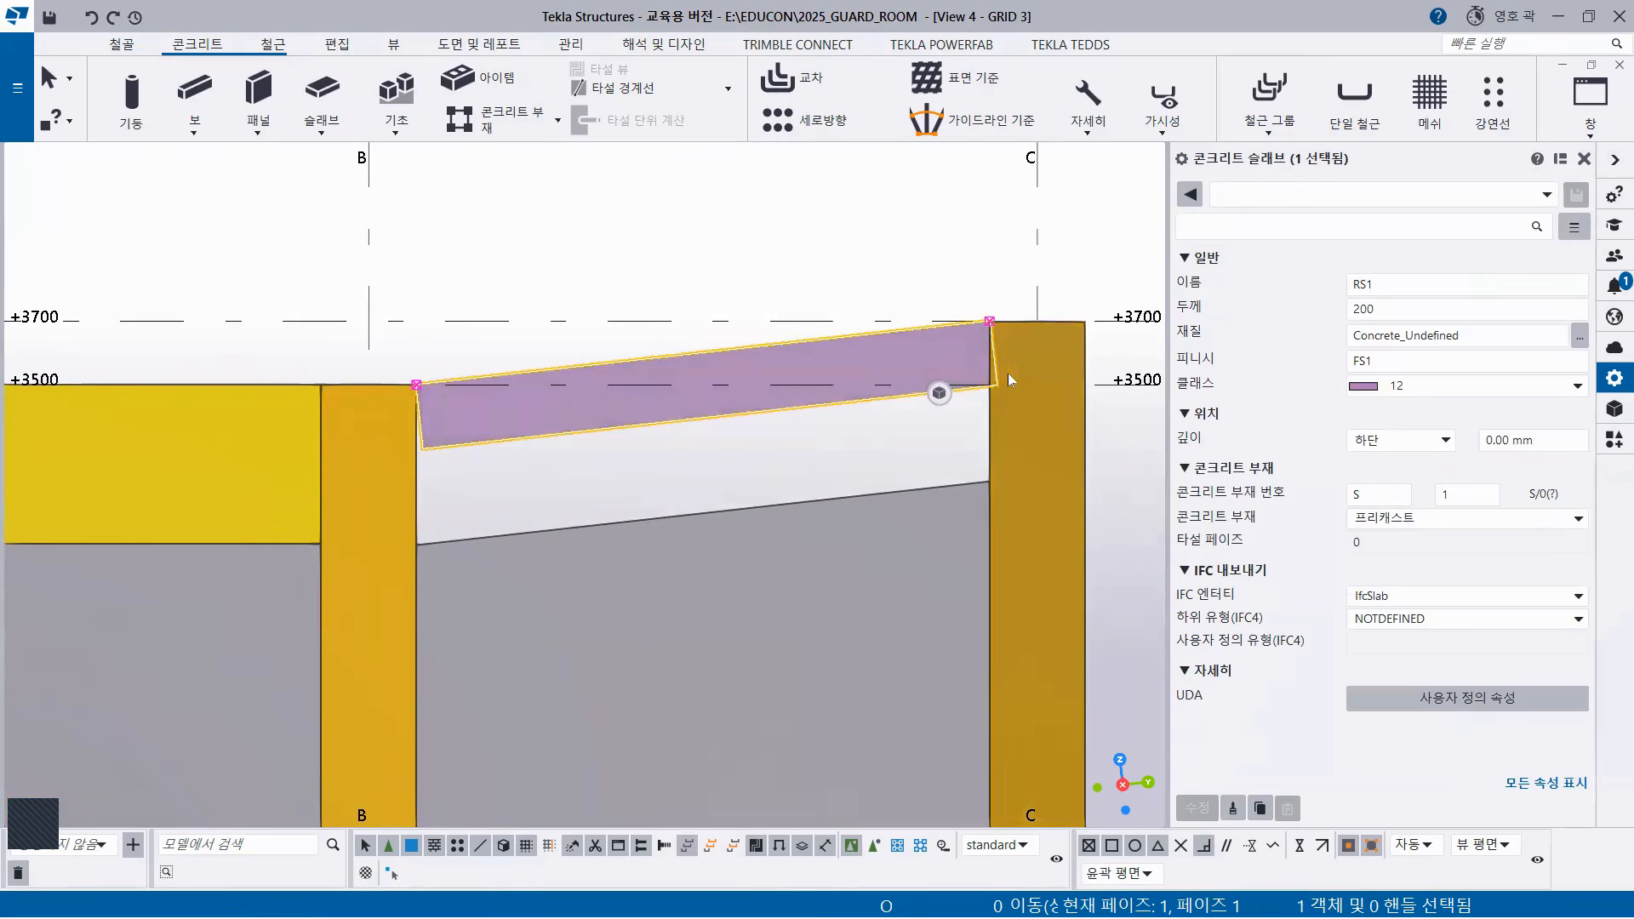
pyautogui.scroll(2, 996, 375)
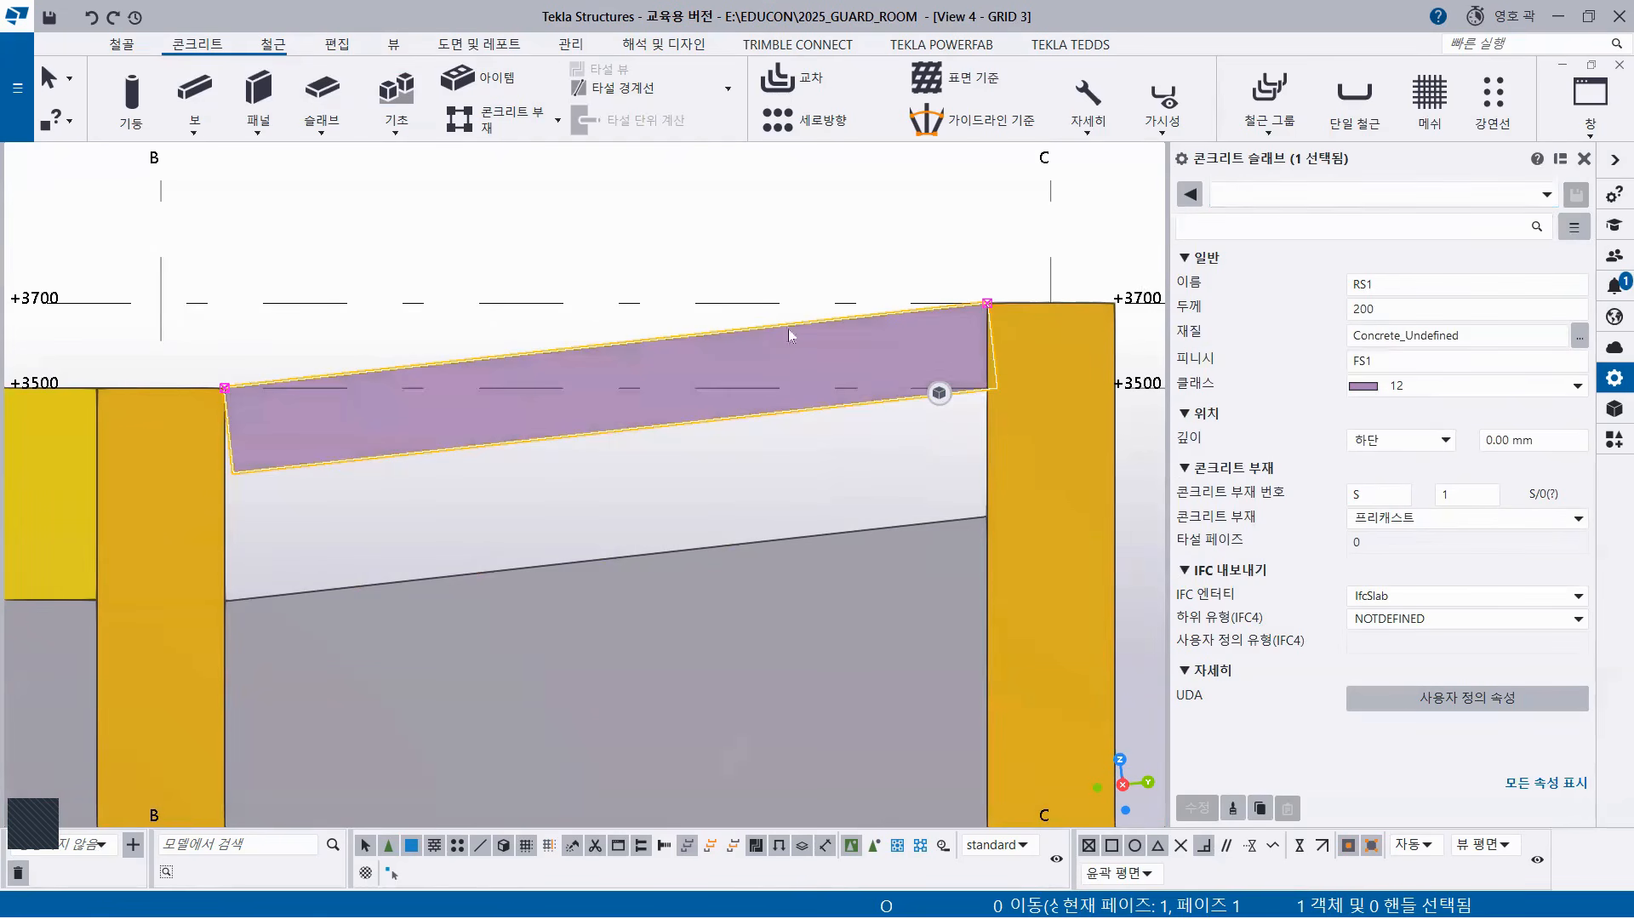
# Close the +3500 and View 2 (3d) windows, and tile the GRID 3 and 3d views side by side.
pyautogui.click(1588, 132)
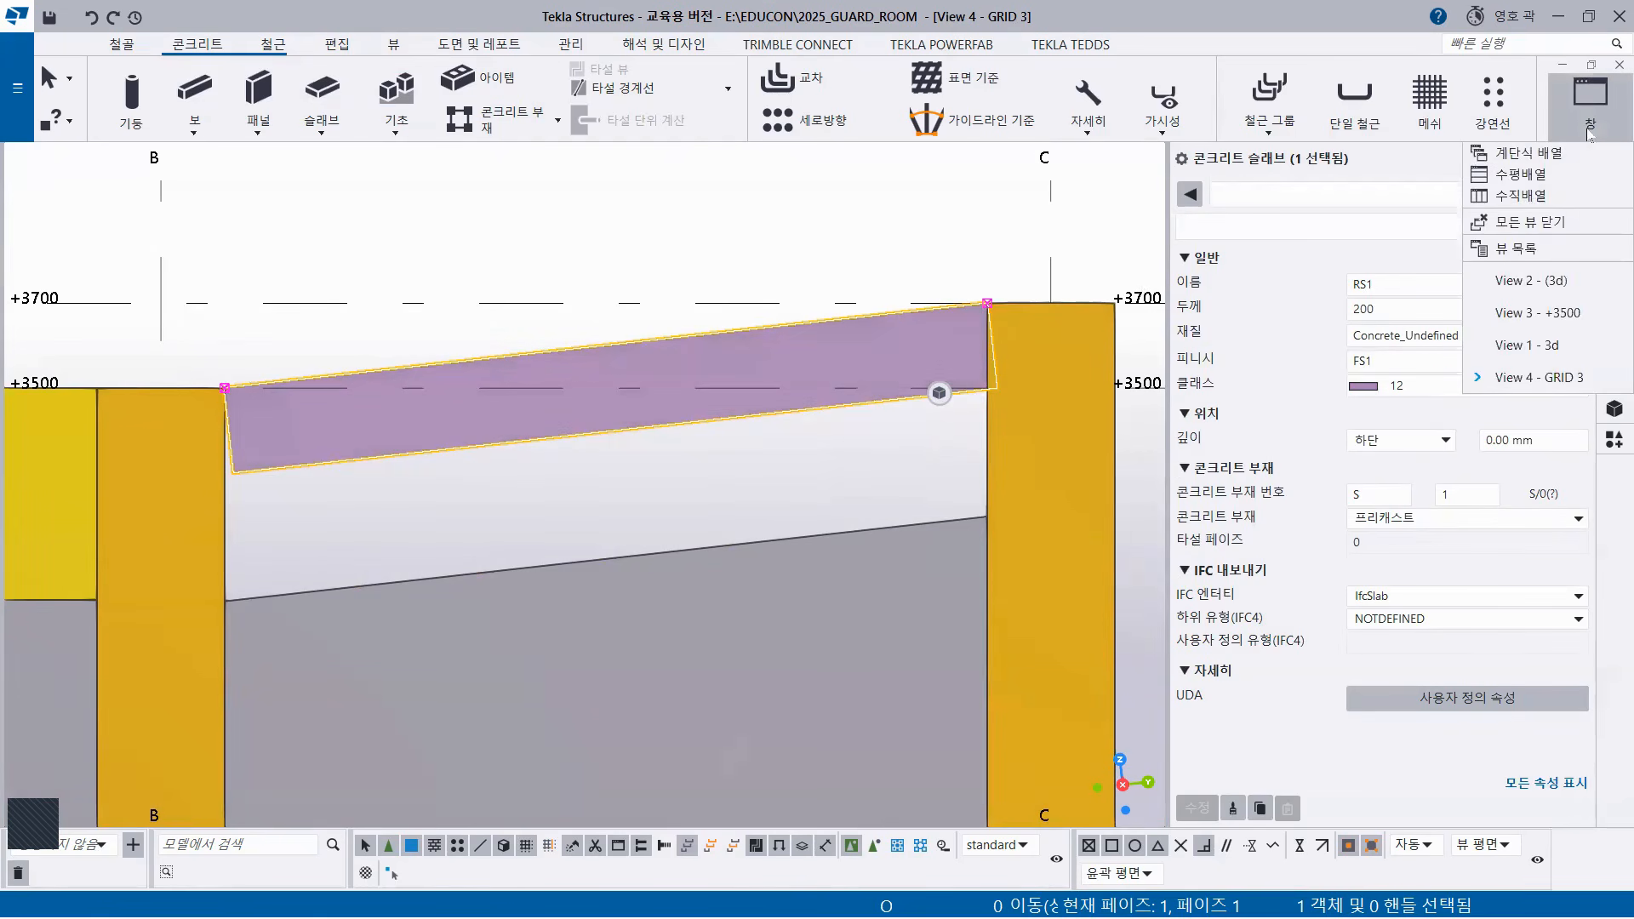
pyautogui.click(1523, 196)
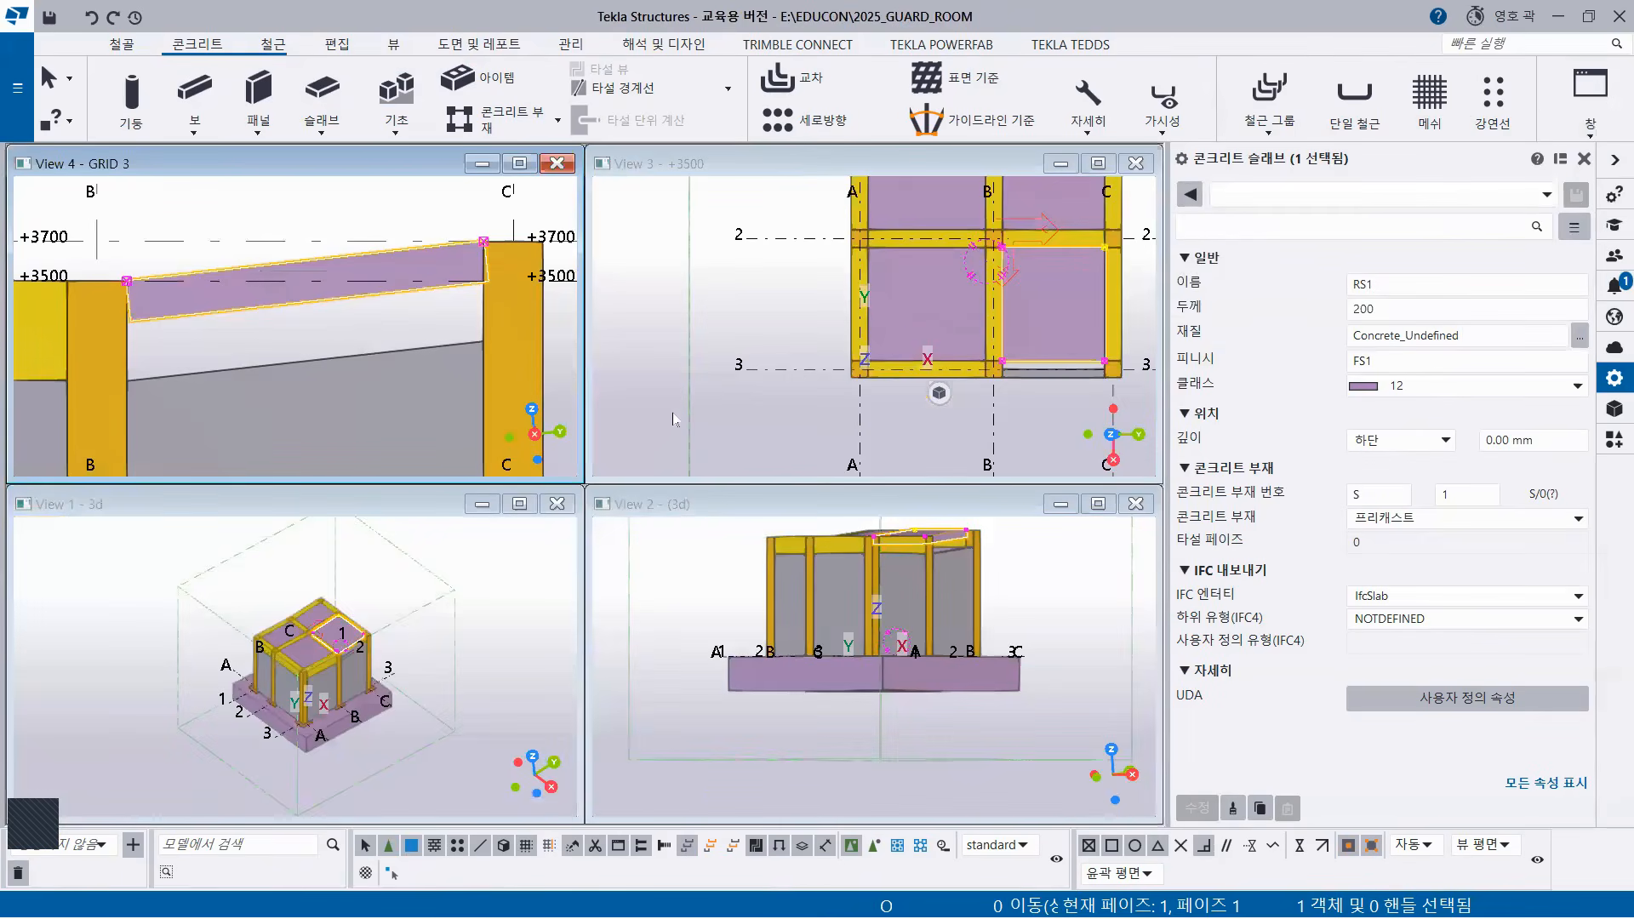
pyautogui.moveTo(887, 358); pyautogui.dragTo(781, 427, button='middle')
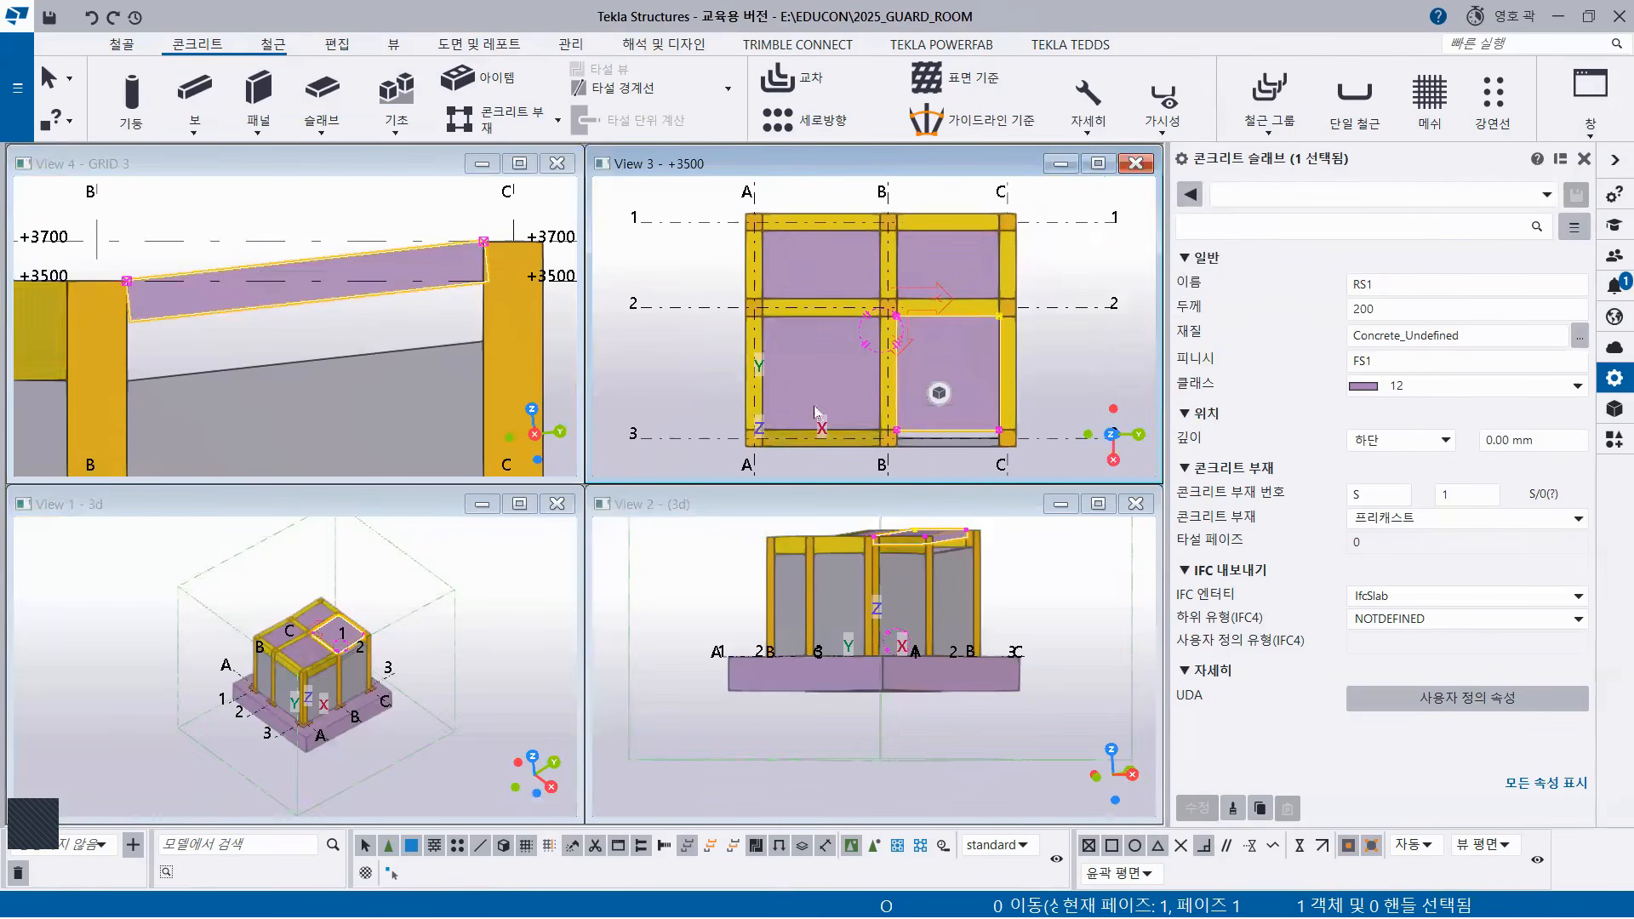
pyautogui.click(1135, 163)
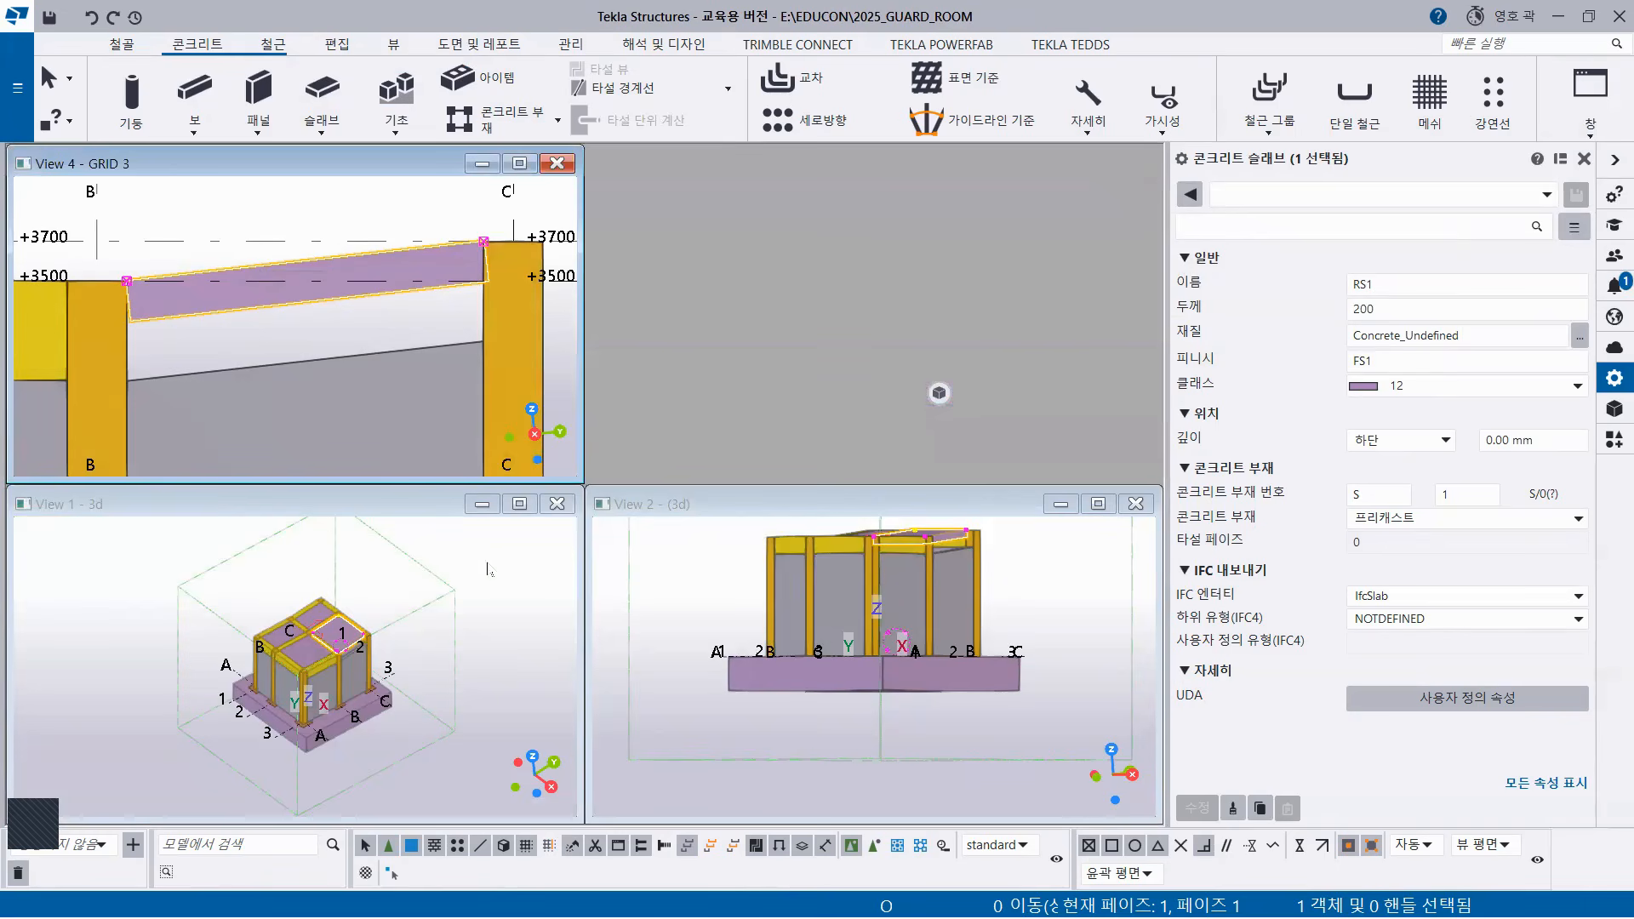
pyautogui.click(1135, 503)
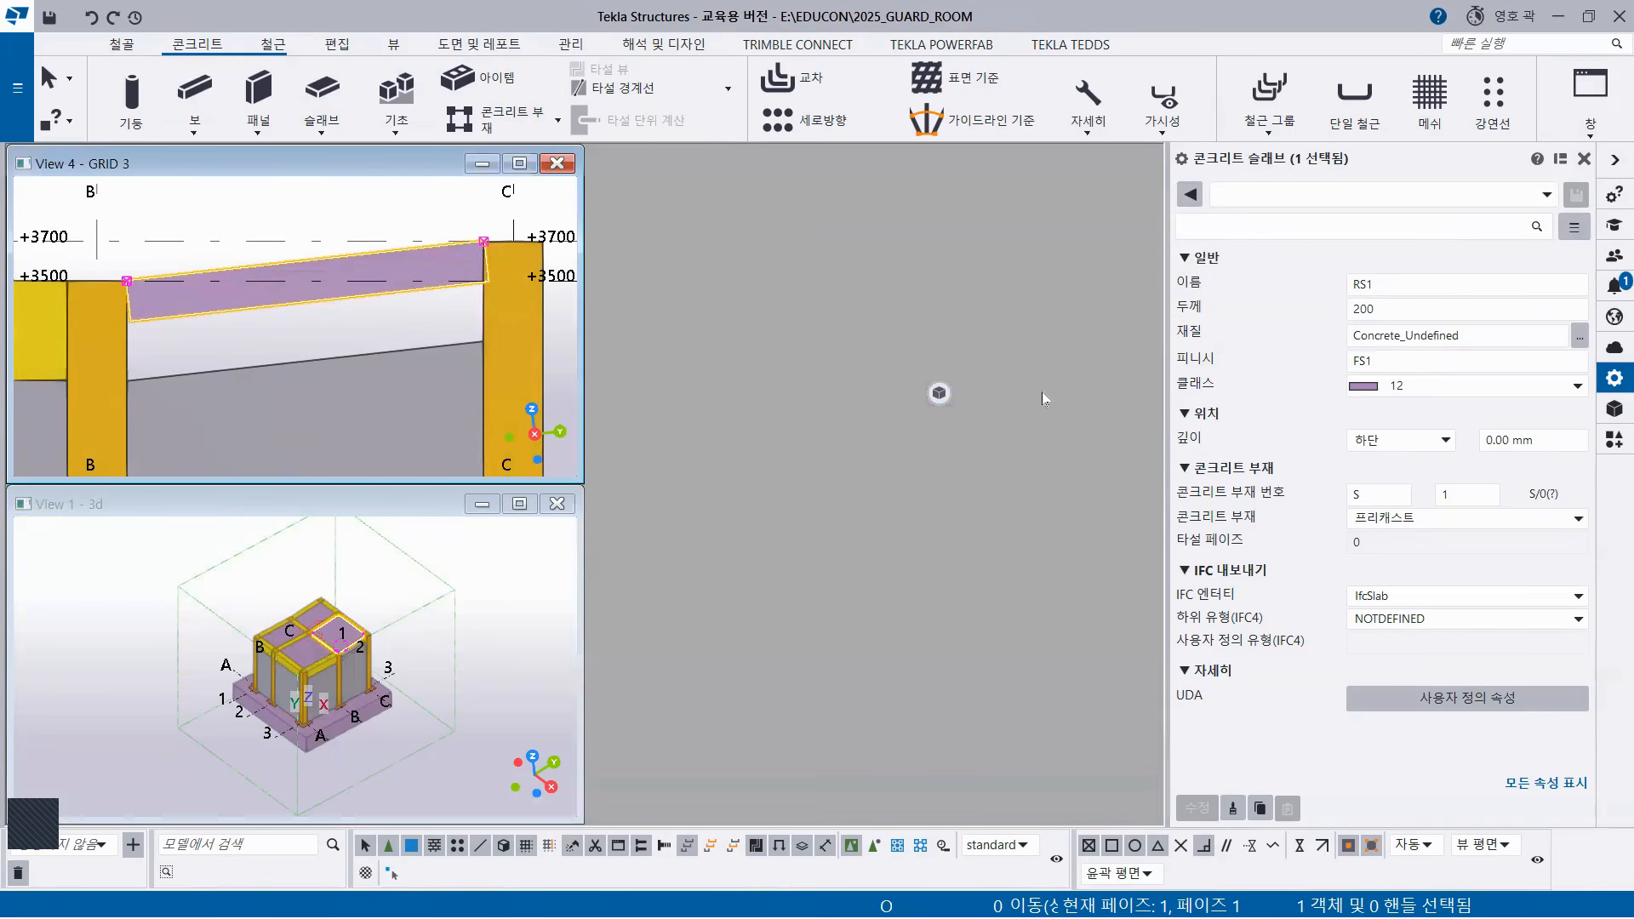
pyautogui.click(1590, 107)
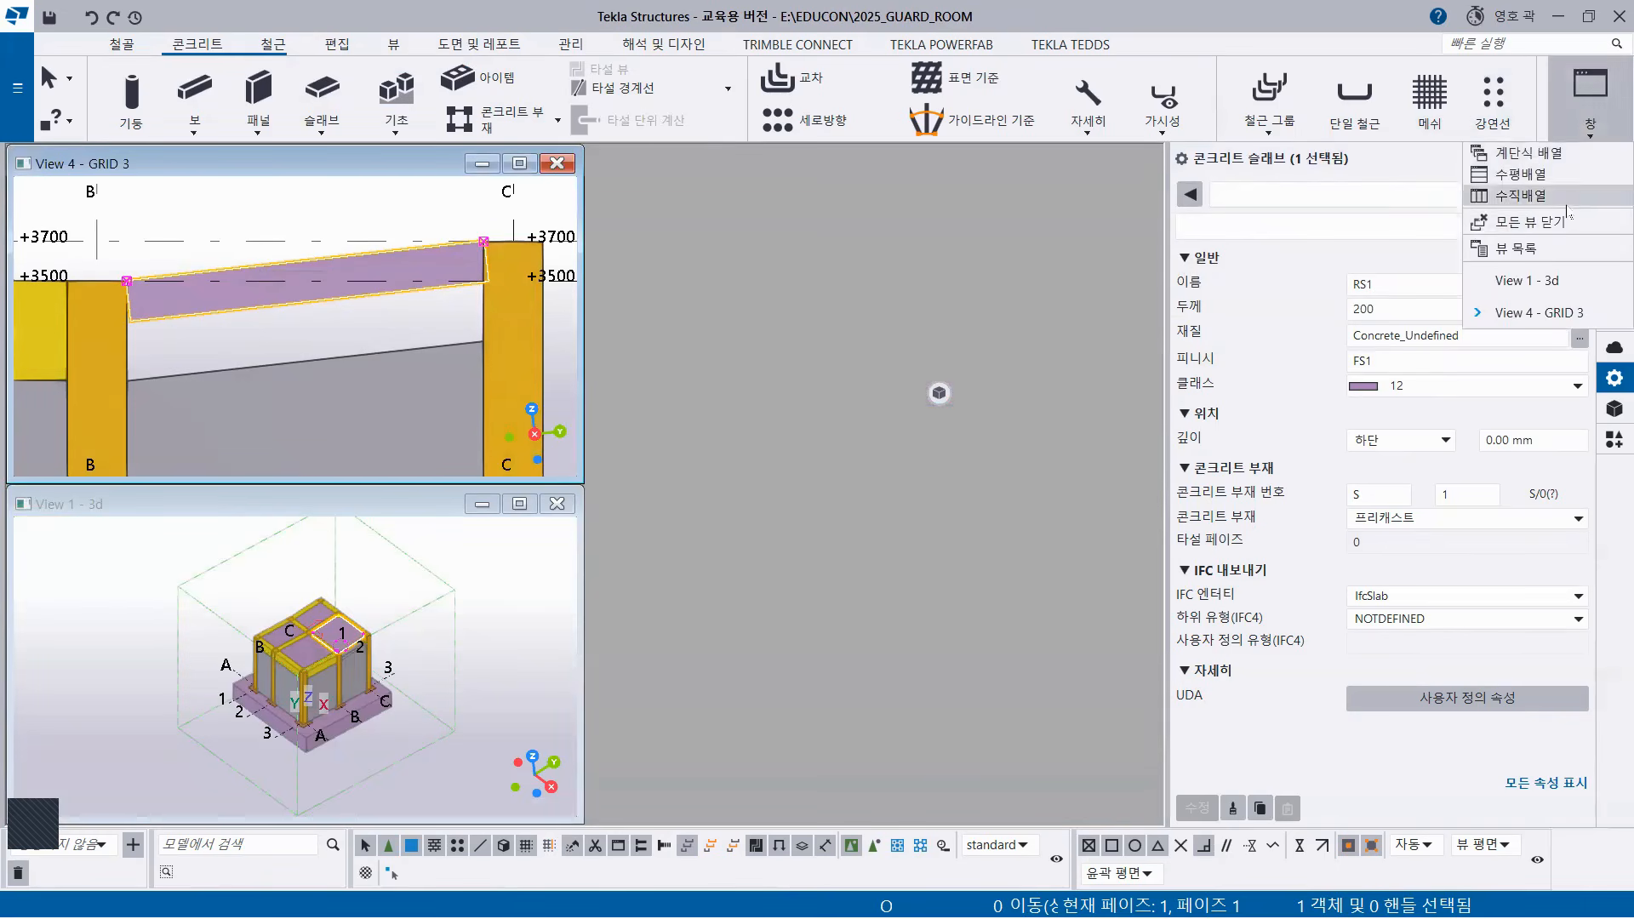
pyautogui.click(1521, 195)
pyautogui.scroll(8, 886, 577)
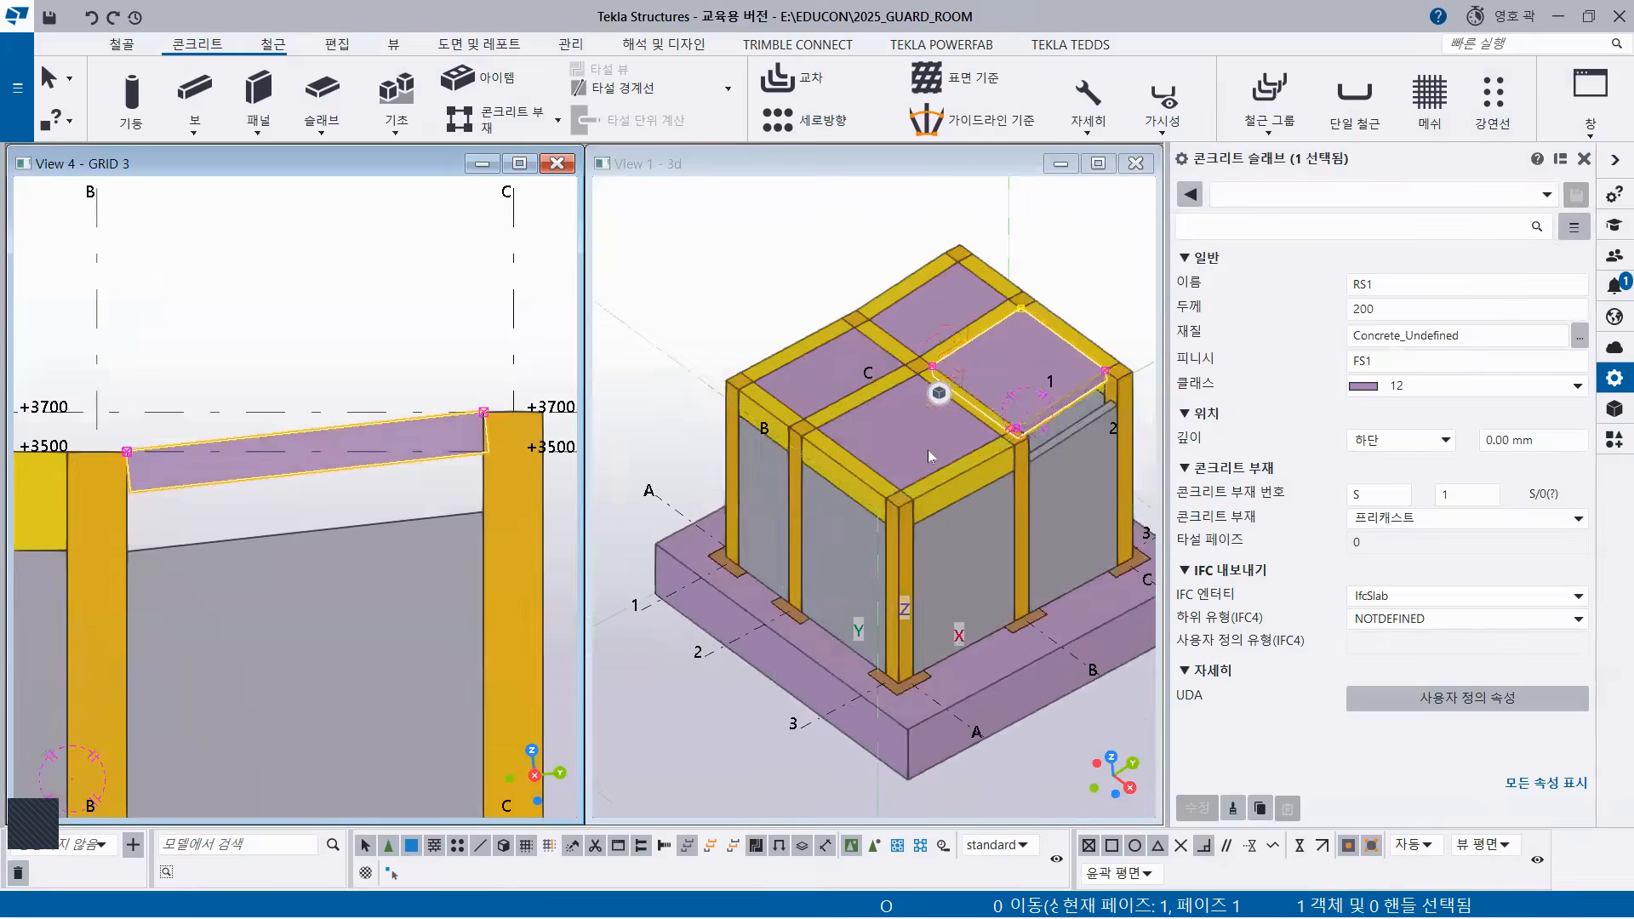
# Select the two grid B corner handles of the sloped RS1 slab between grids 2 and 3.
pyautogui.moveTo(782, 594); pyautogui.dragTo(748, 617, button='middle')
pyautogui.scroll(1, 894, 528)
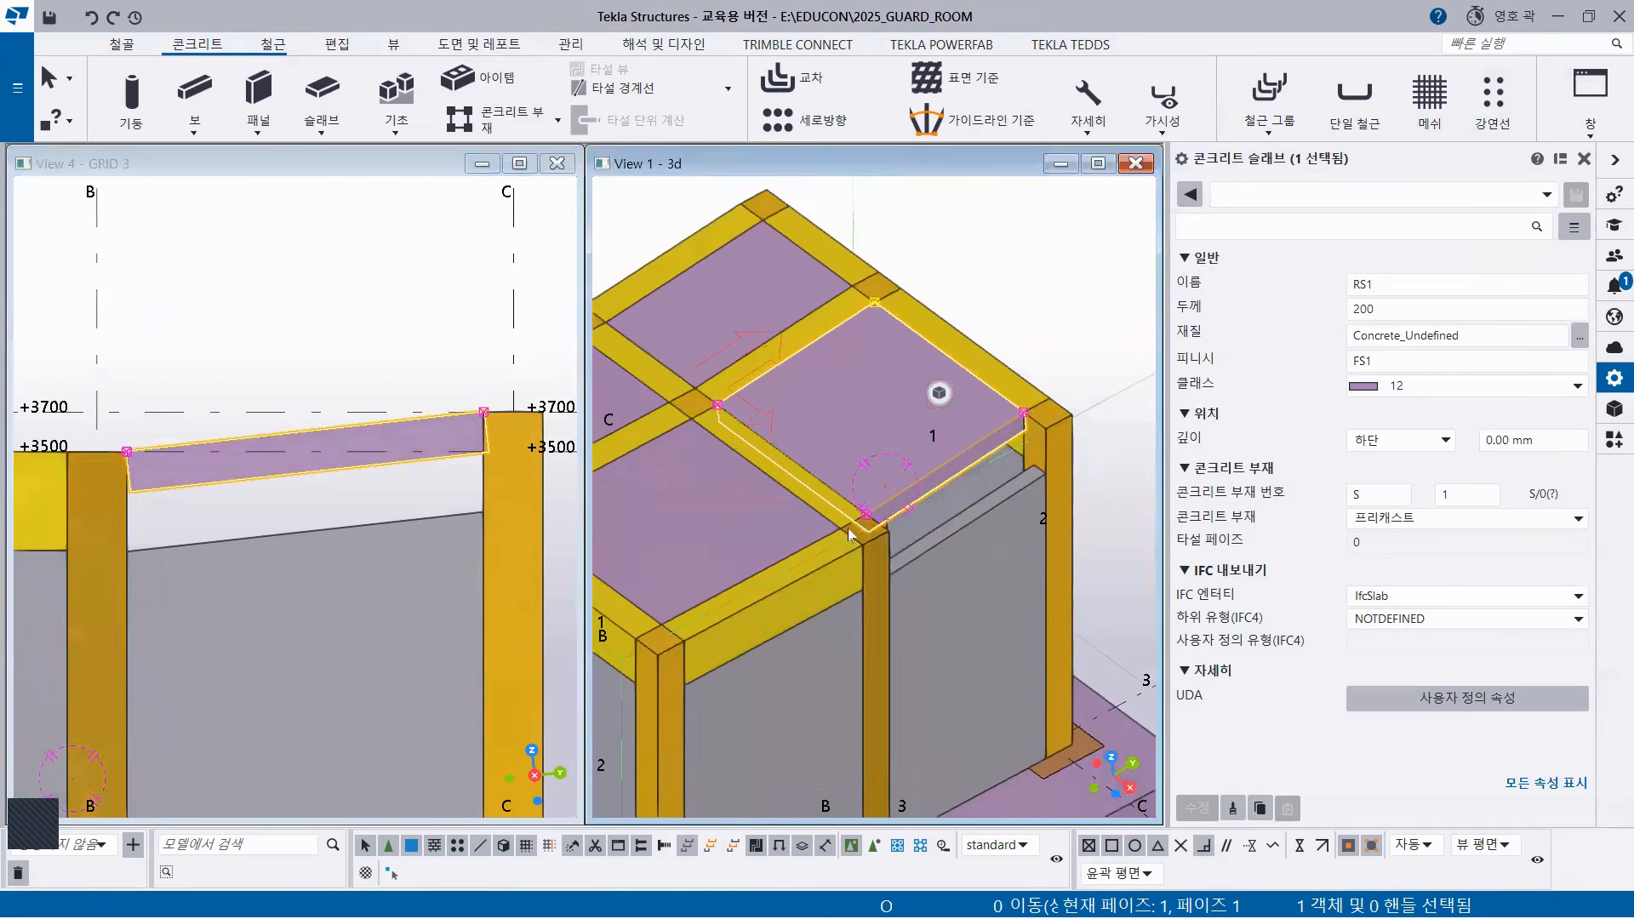
pyautogui.scroll(2, 857, 505)
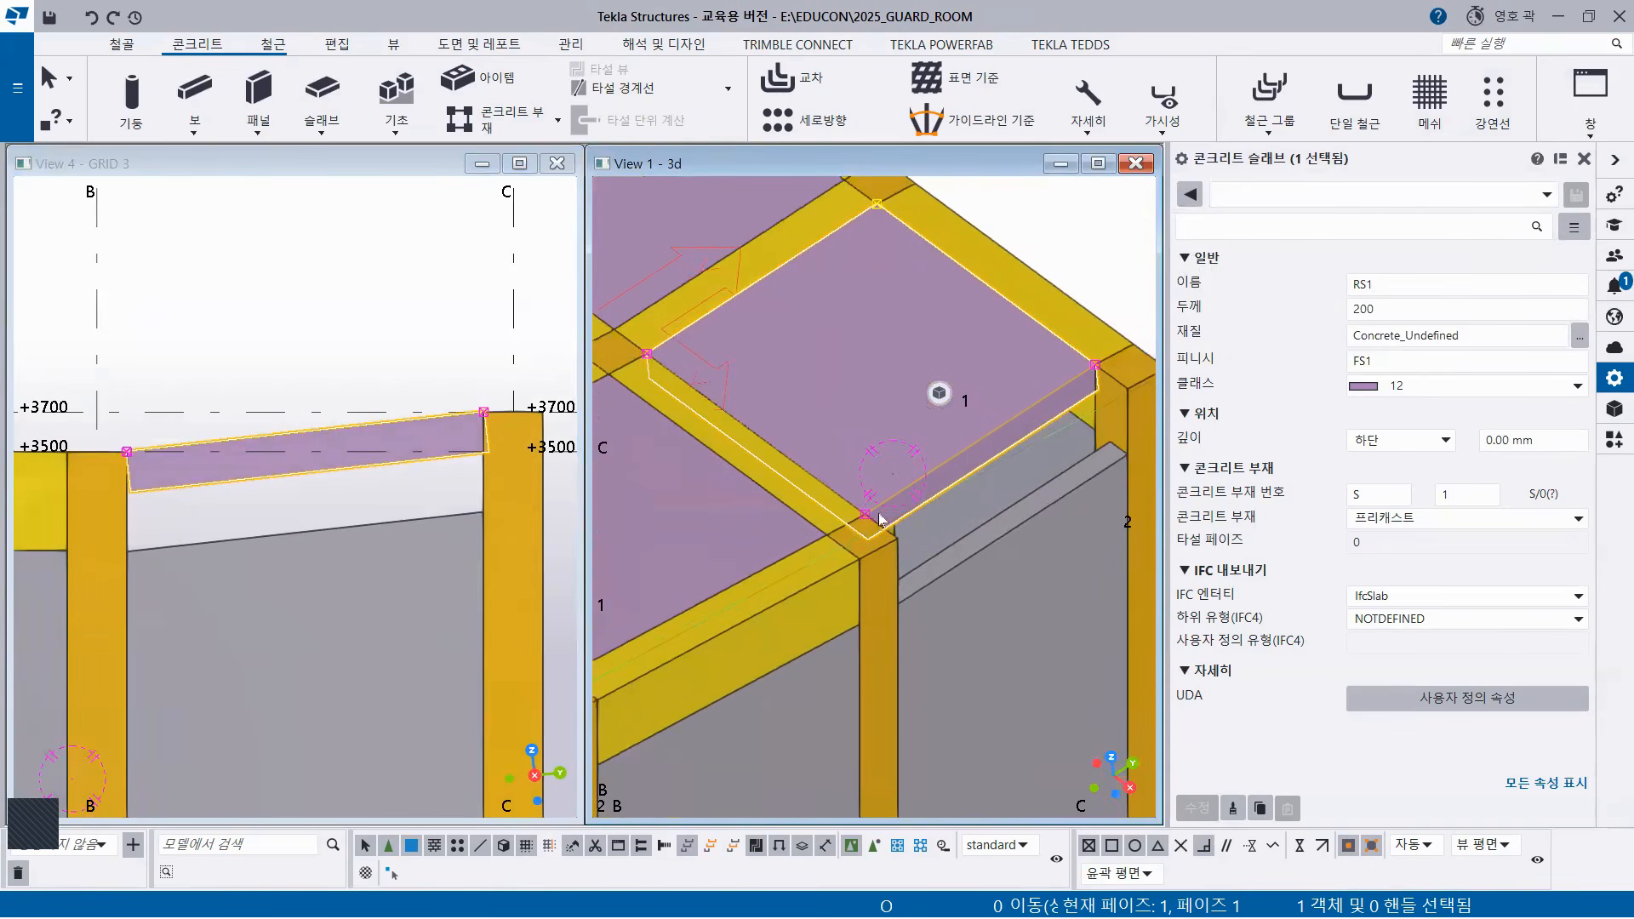
pyautogui.click(867, 517)
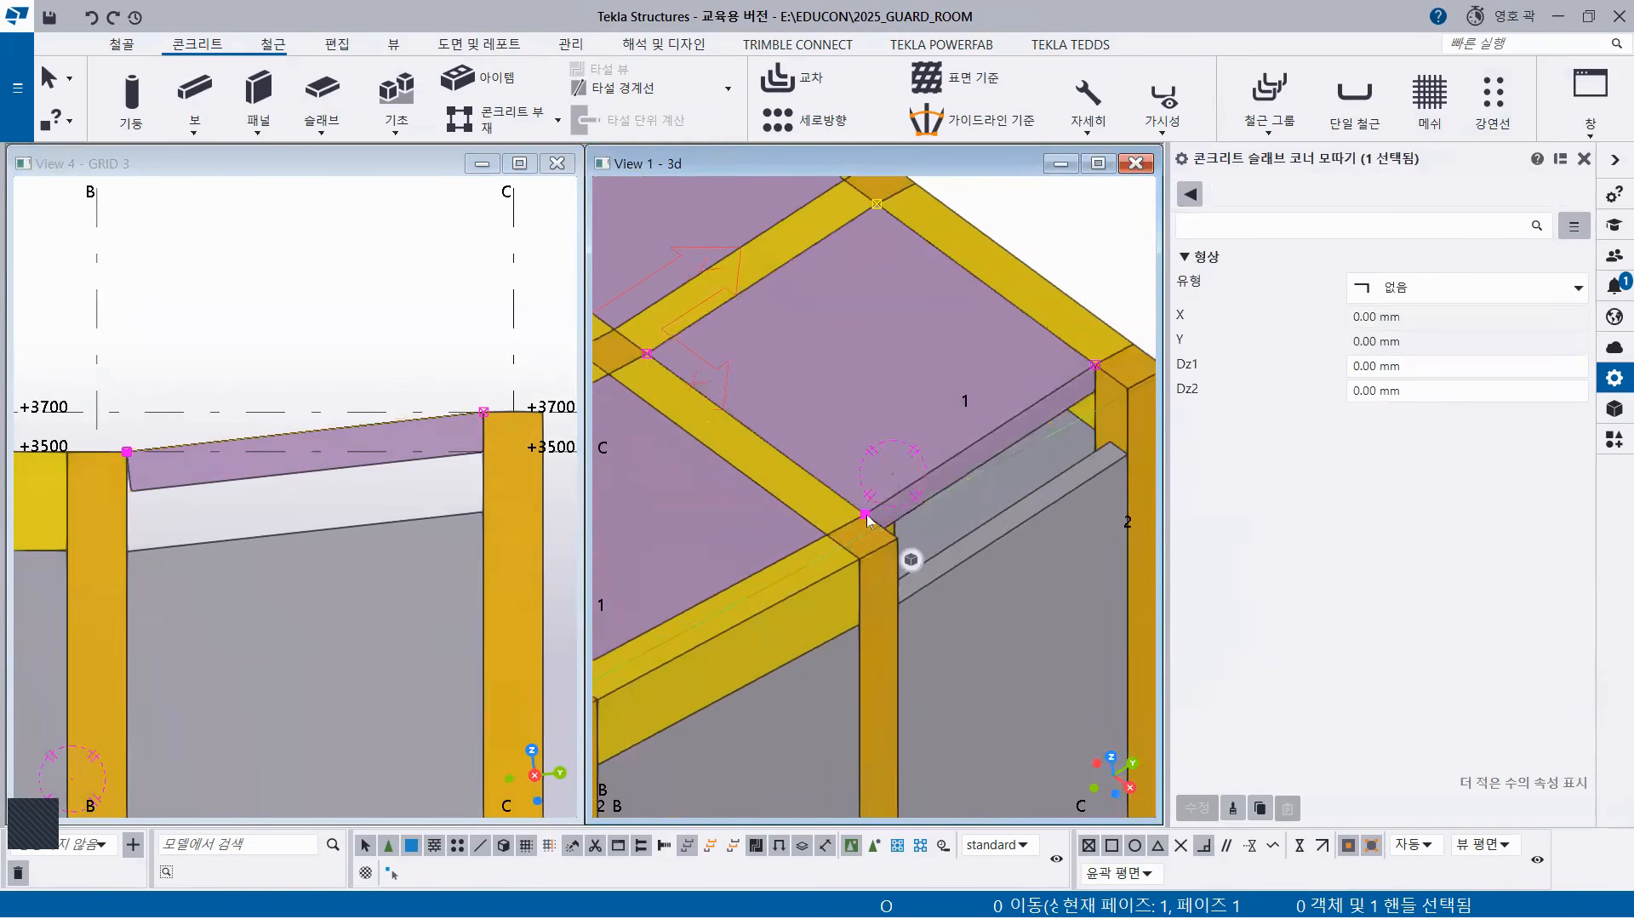
pyautogui.keyDown('ctrl'); pyautogui.click(649, 353); pyautogui.keyUp('ctrl')
pyautogui.scroll(-5, 889, 528)
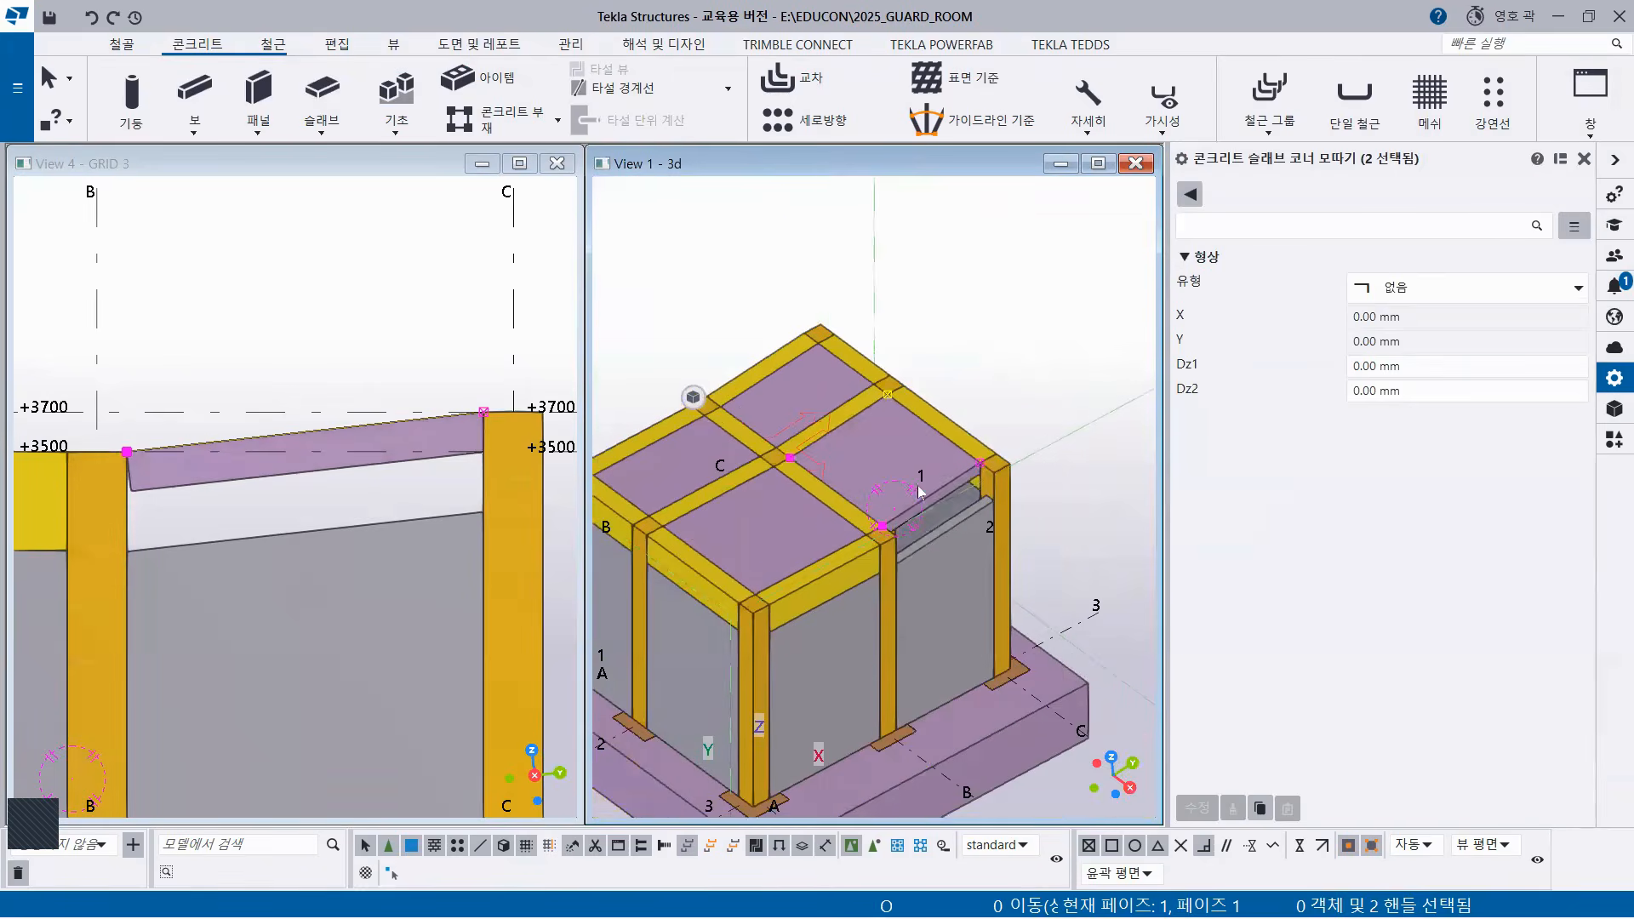
pyautogui.click(873, 463)
pyautogui.moveTo(907, 584); pyautogui.dragTo(947, 551, button='middle')
pyautogui.scroll(2, 1020, 575)
pyautogui.moveTo(1047, 549); pyautogui.dragTo(897, 539, button='middle')
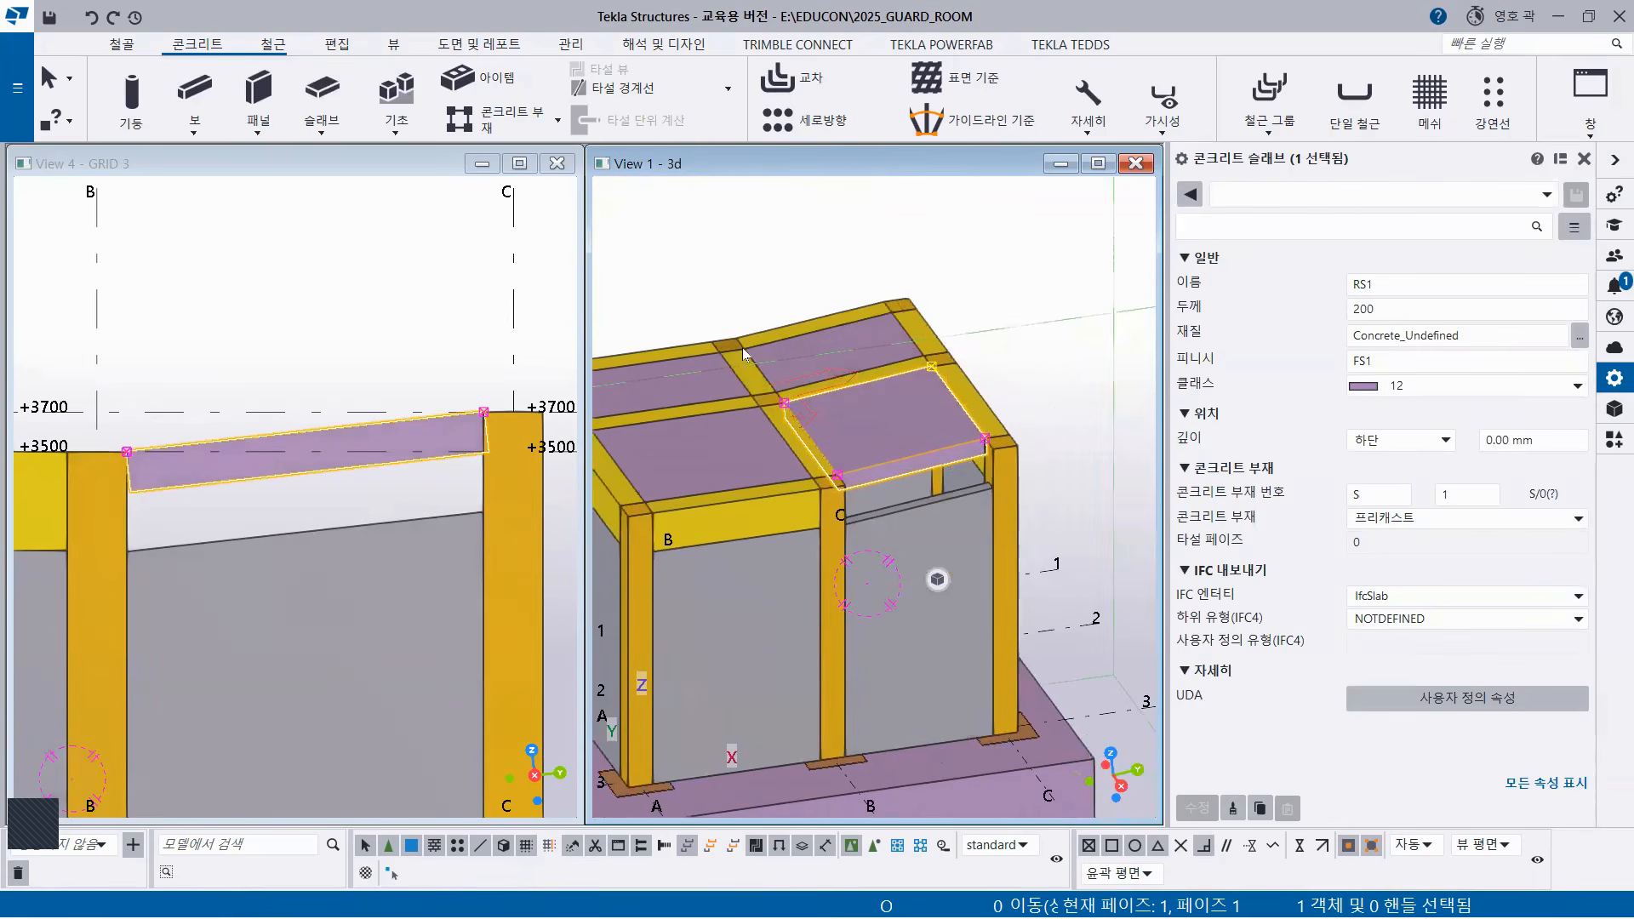
pyautogui.moveTo(790, 475); pyautogui.dragTo(865, 532)
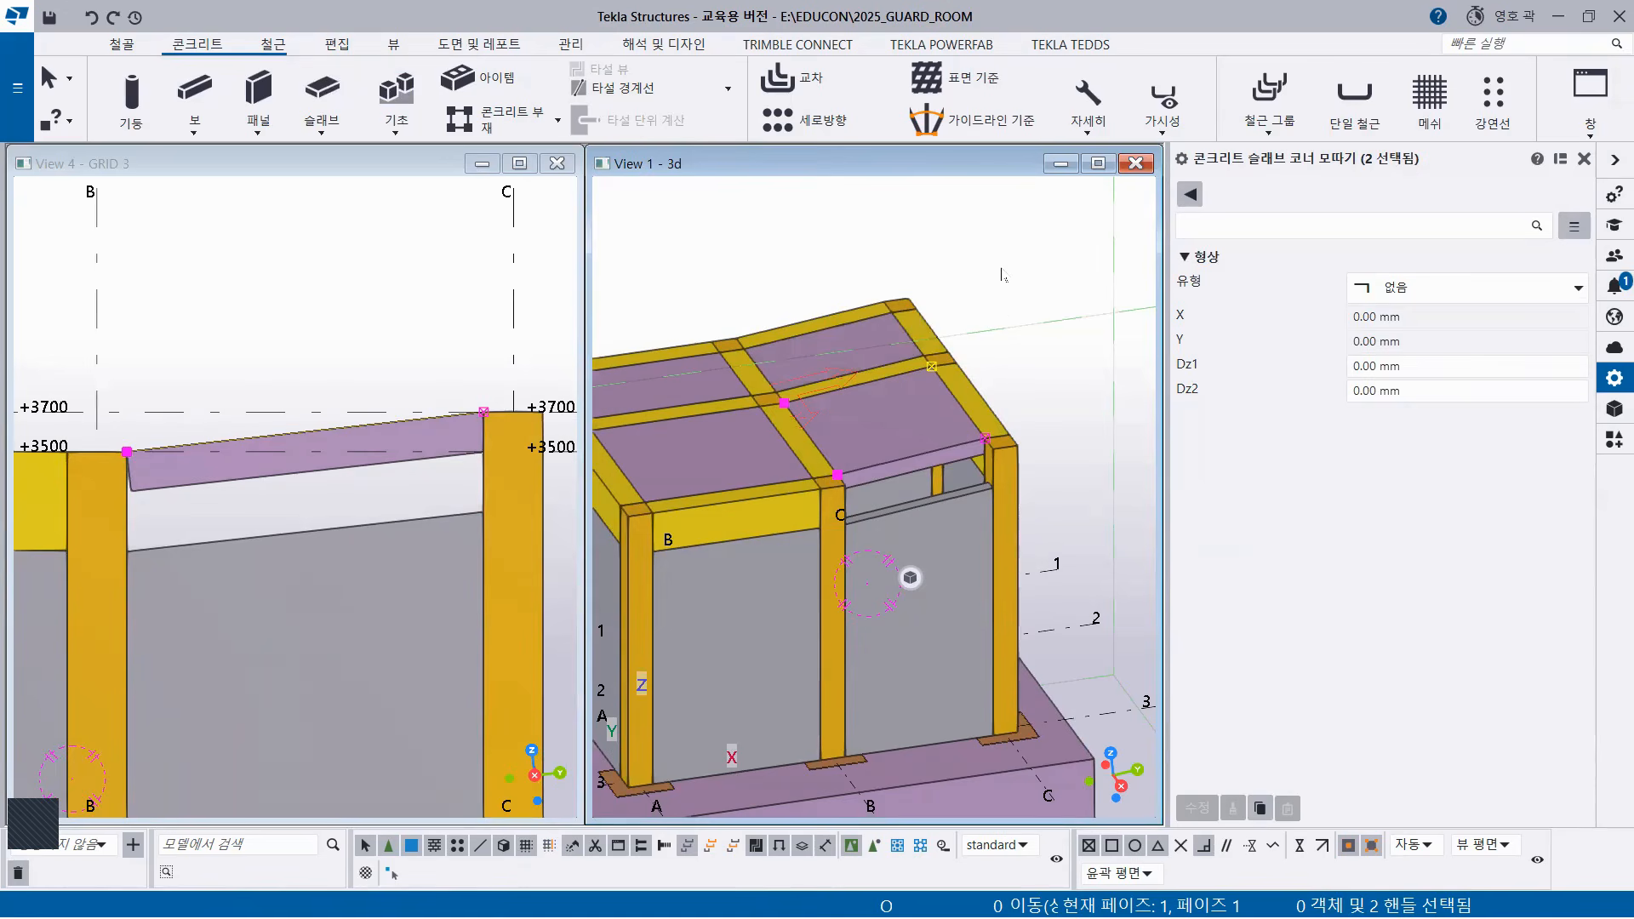
# Select both sloped RS1 slabs between grids B-C and pick their four corner handles along grid B.
pyautogui.click(849, 383)
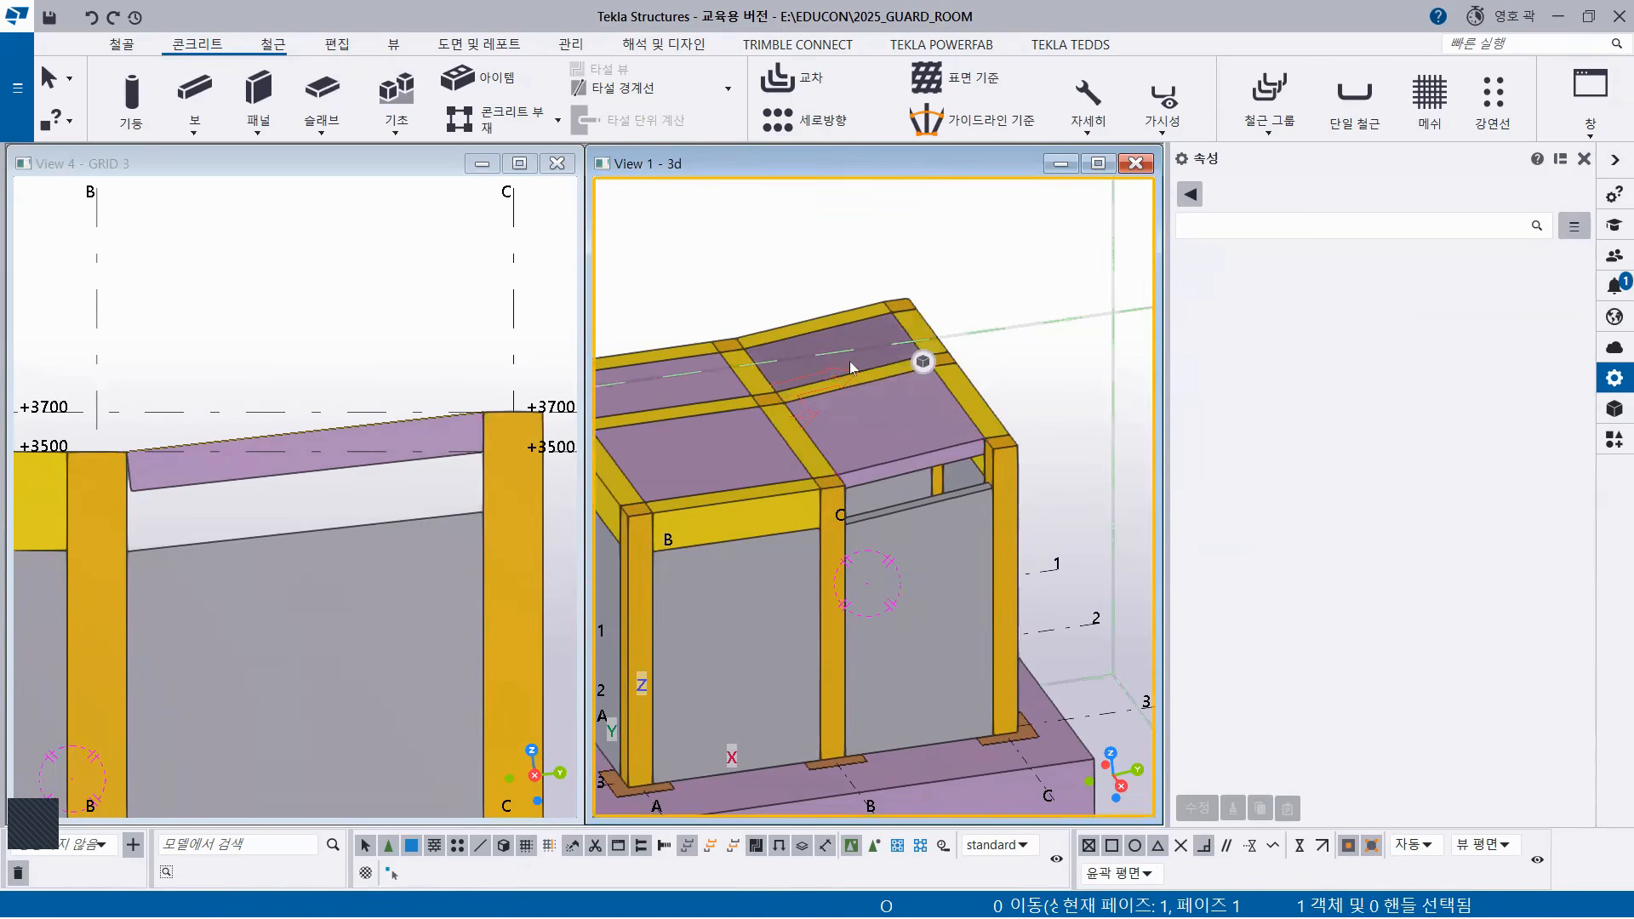
pyautogui.keyDown('shift'); pyautogui.click(885, 431); pyautogui.keyUp('shift')
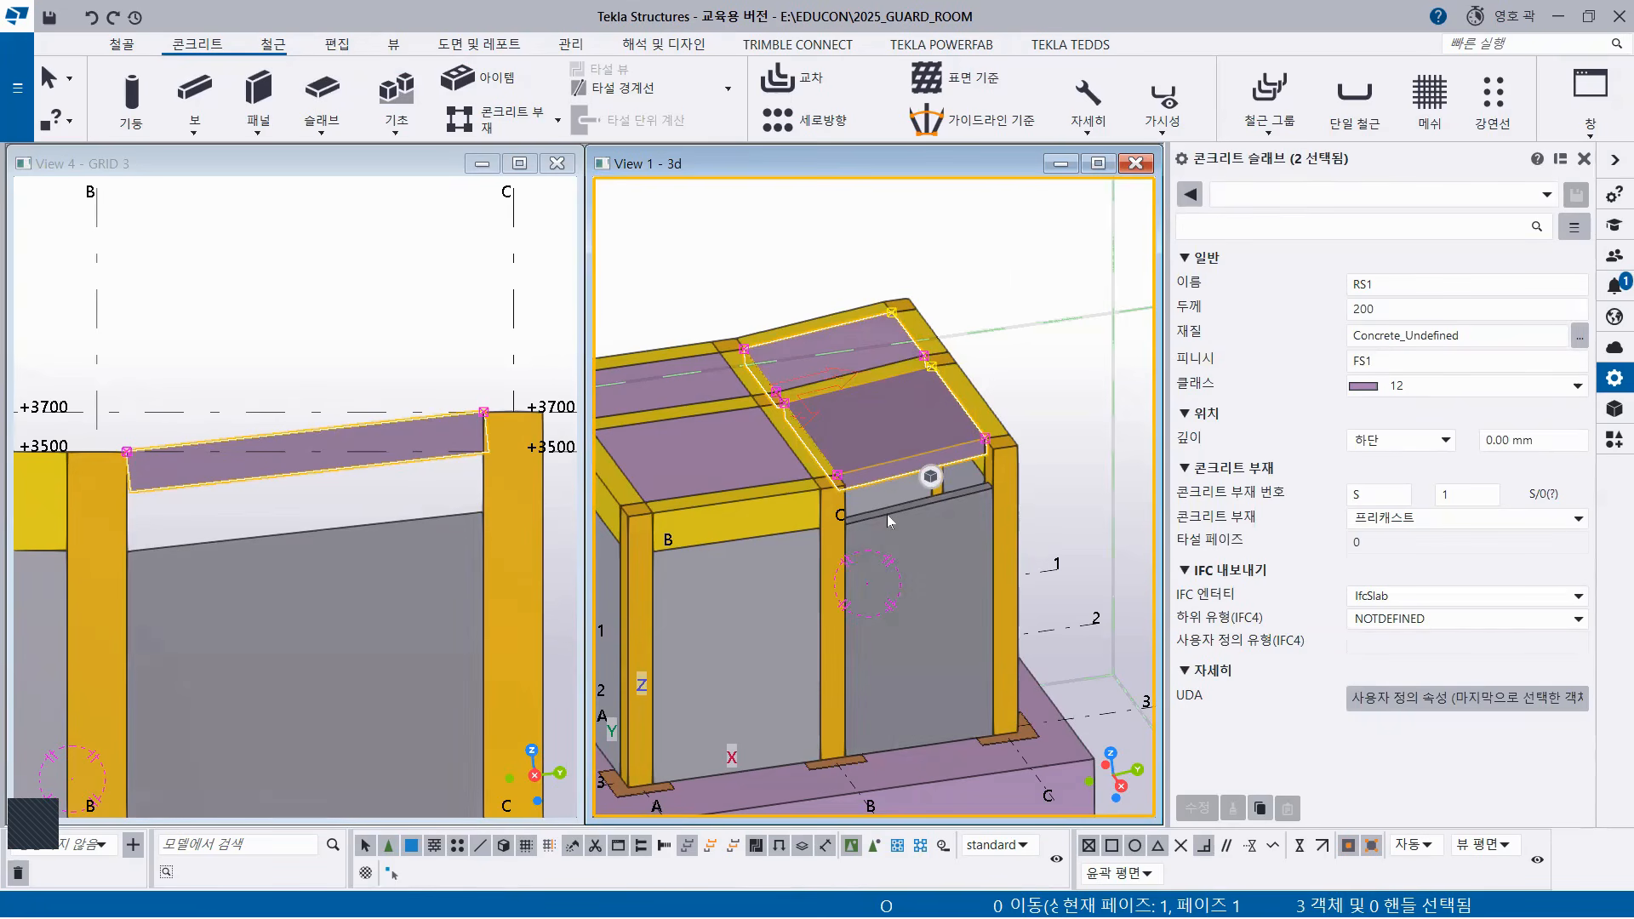
pyautogui.moveTo(696, 272); pyautogui.dragTo(865, 526)
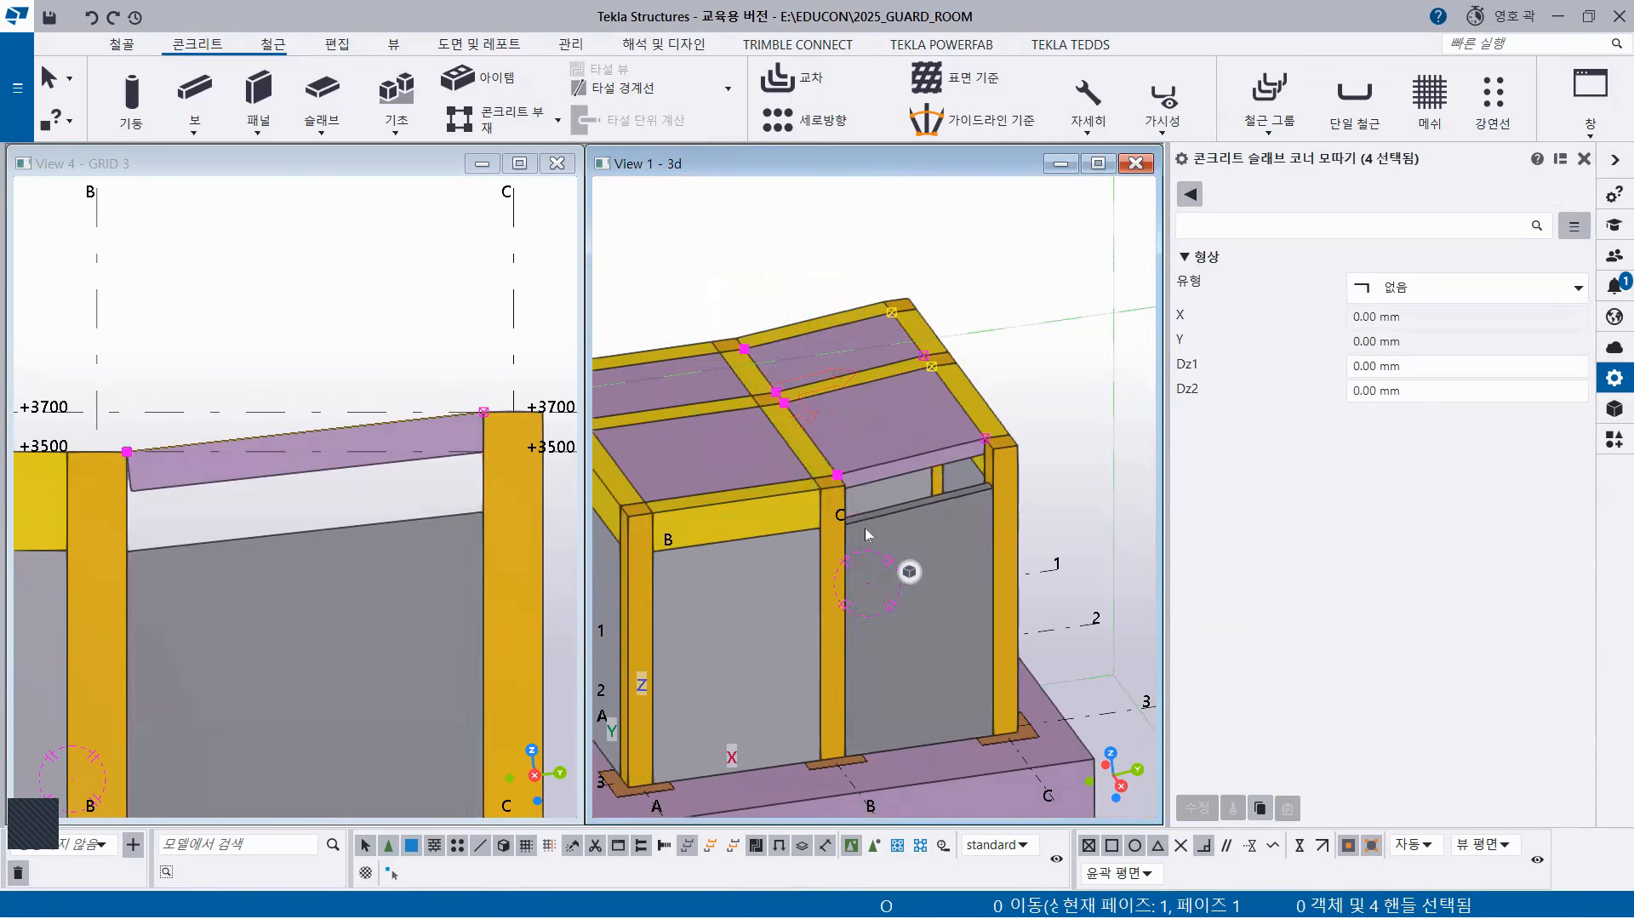
# Move the four selected slab handles linearly 200 mm down the roof slope past grid B, picking the direction with nearest-point snapping.
pyautogui.scroll(2, 213, 447)
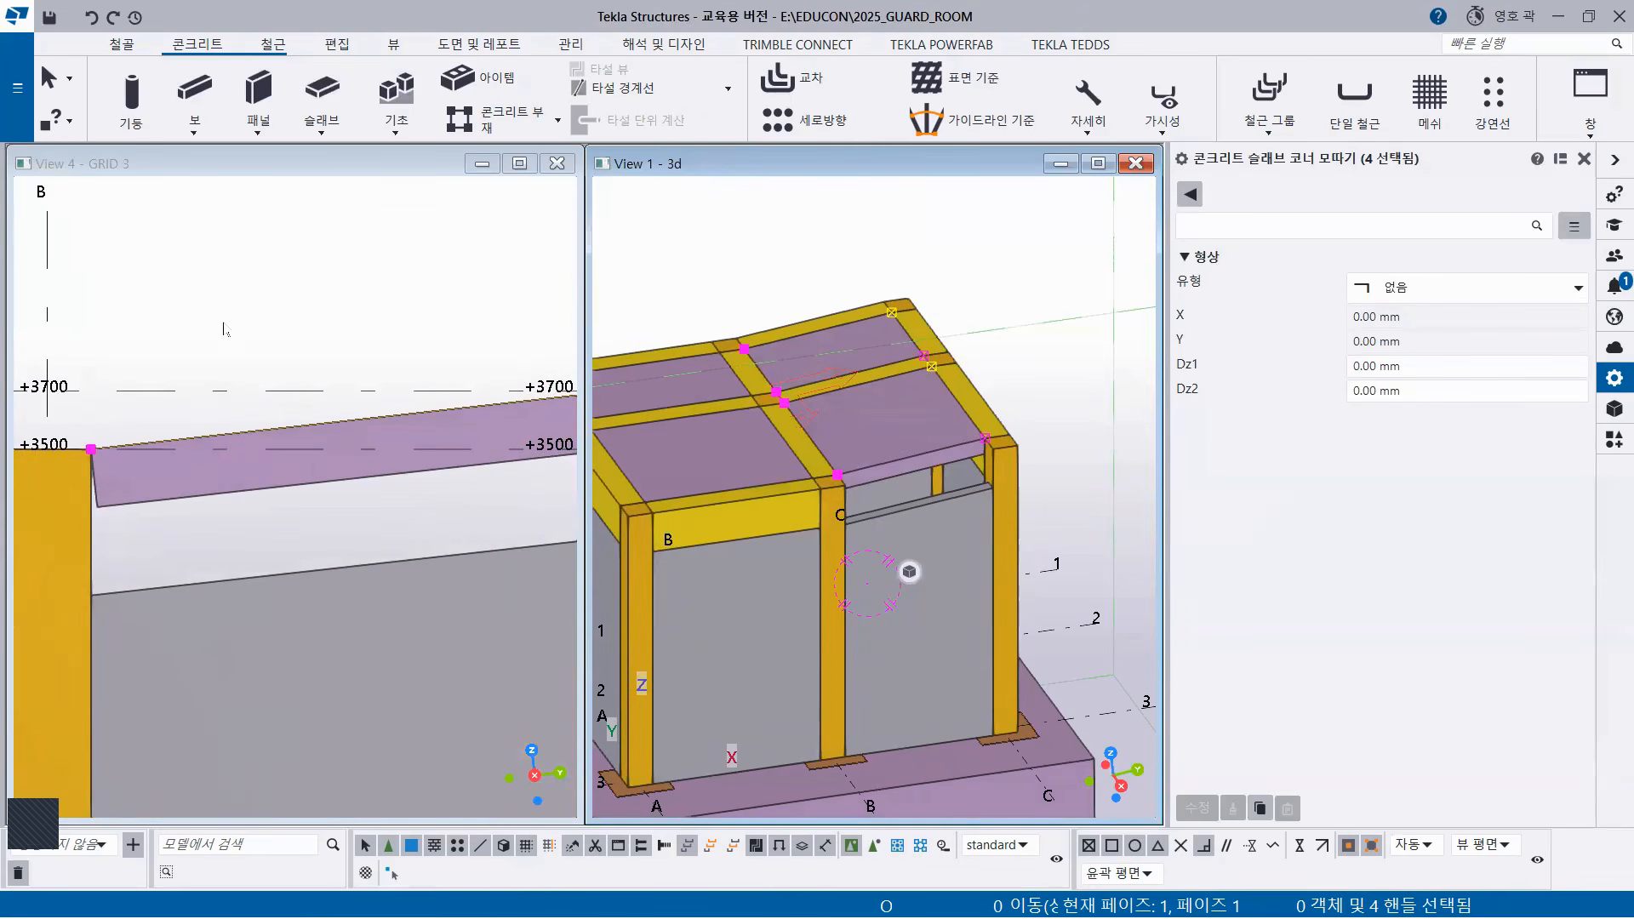
pyautogui.rightClick(224, 311)
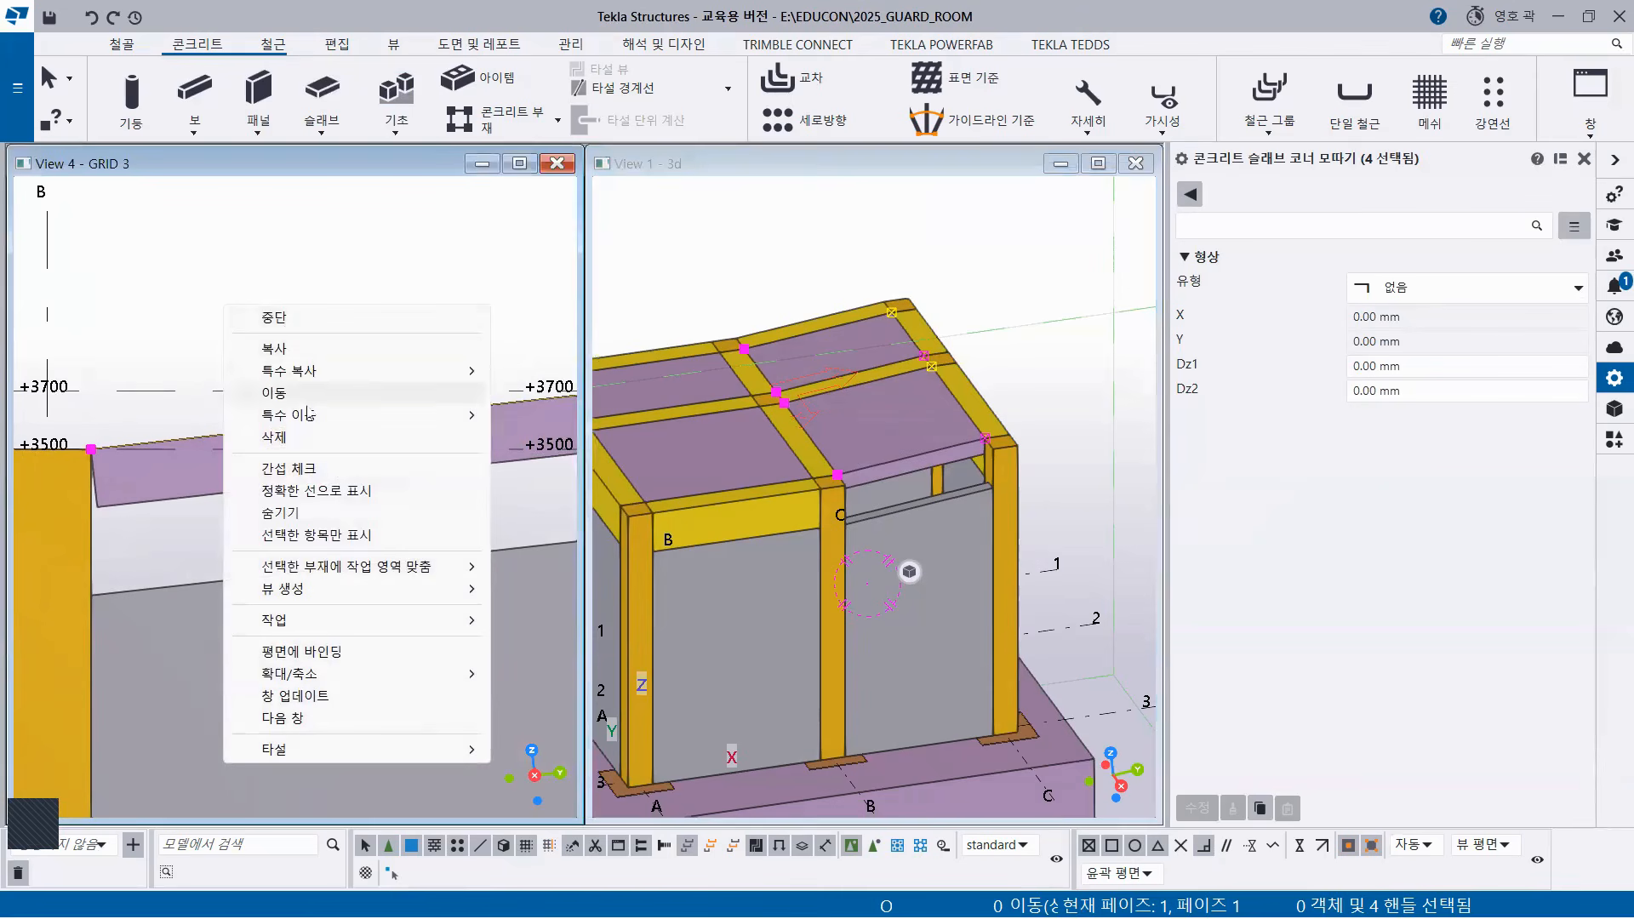
pyautogui.moveTo(306, 421)
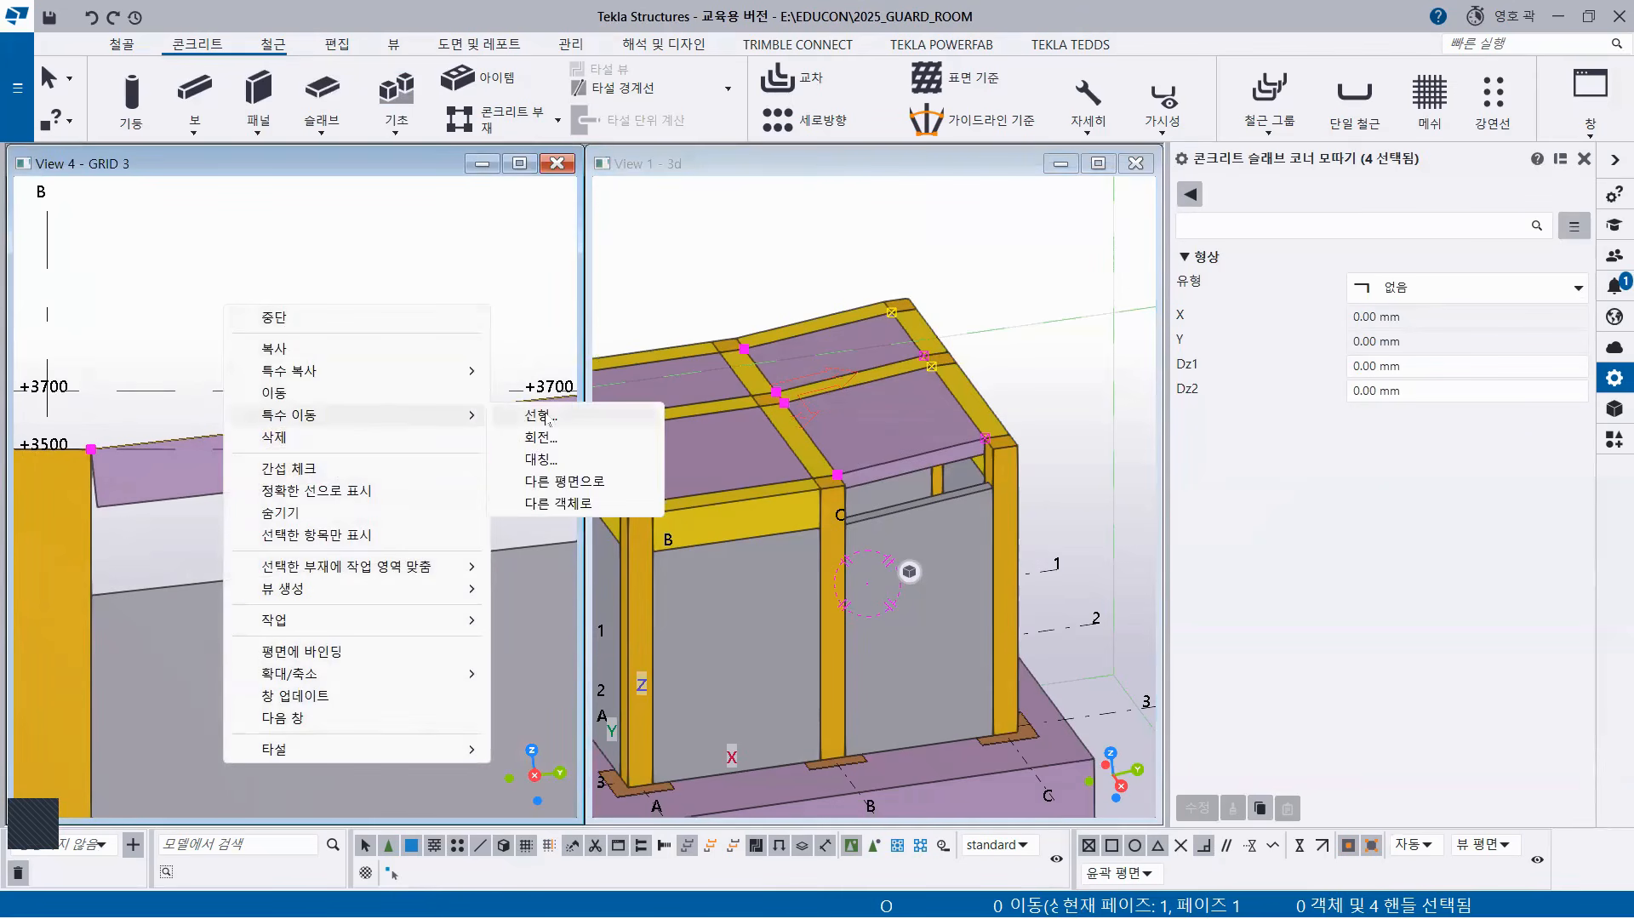
pyautogui.click(539, 415)
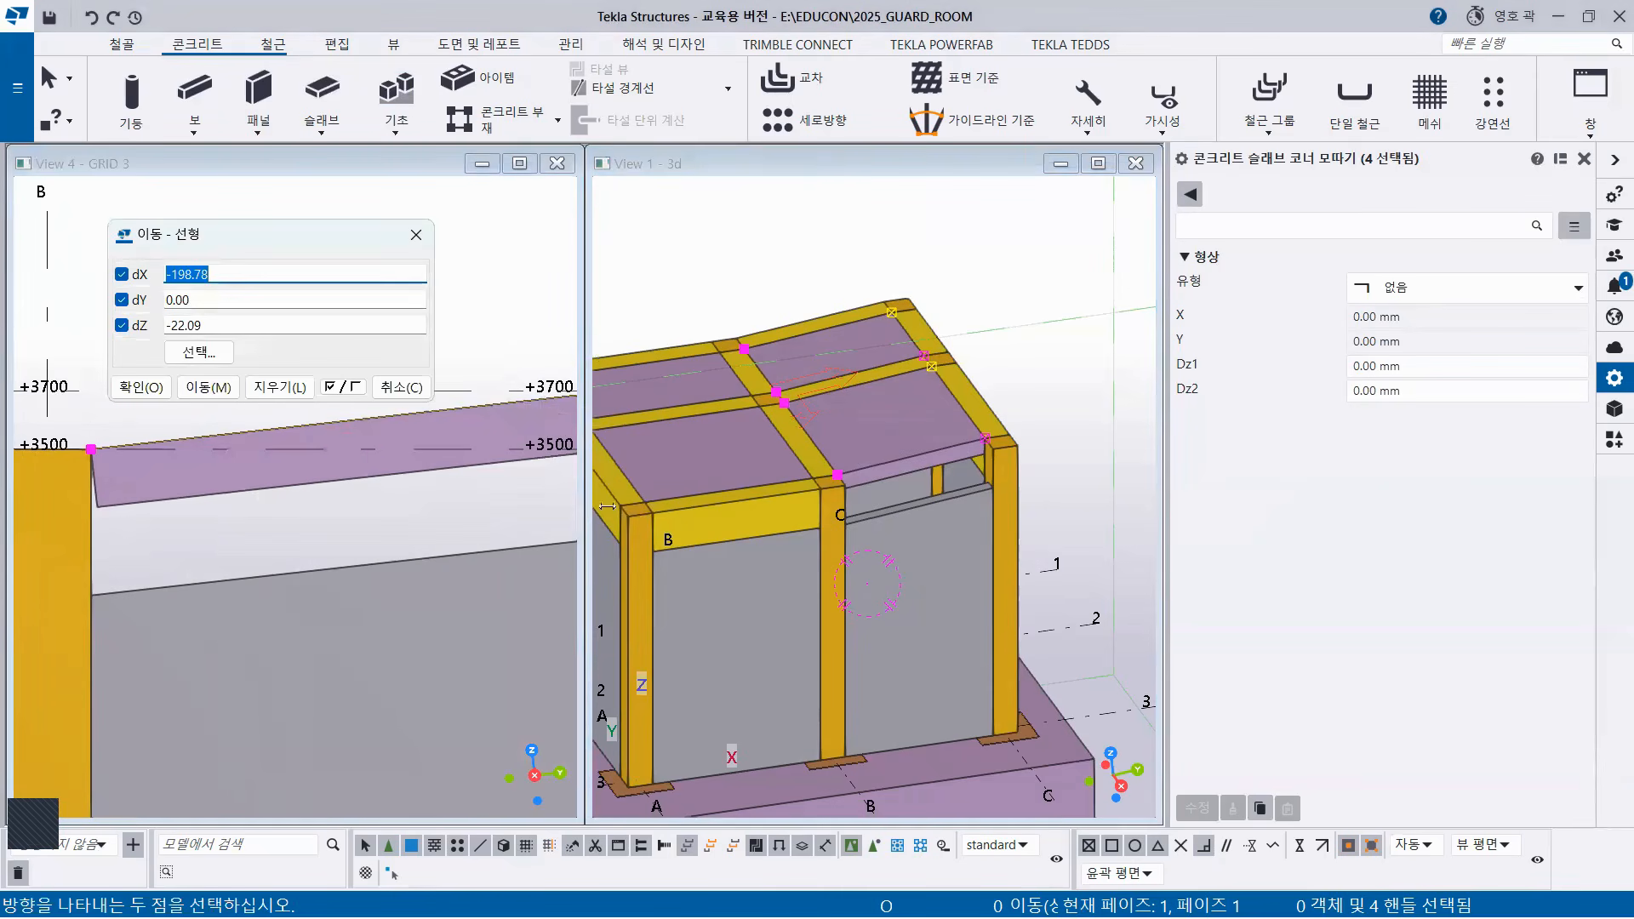
pyautogui.click(1302, 847)
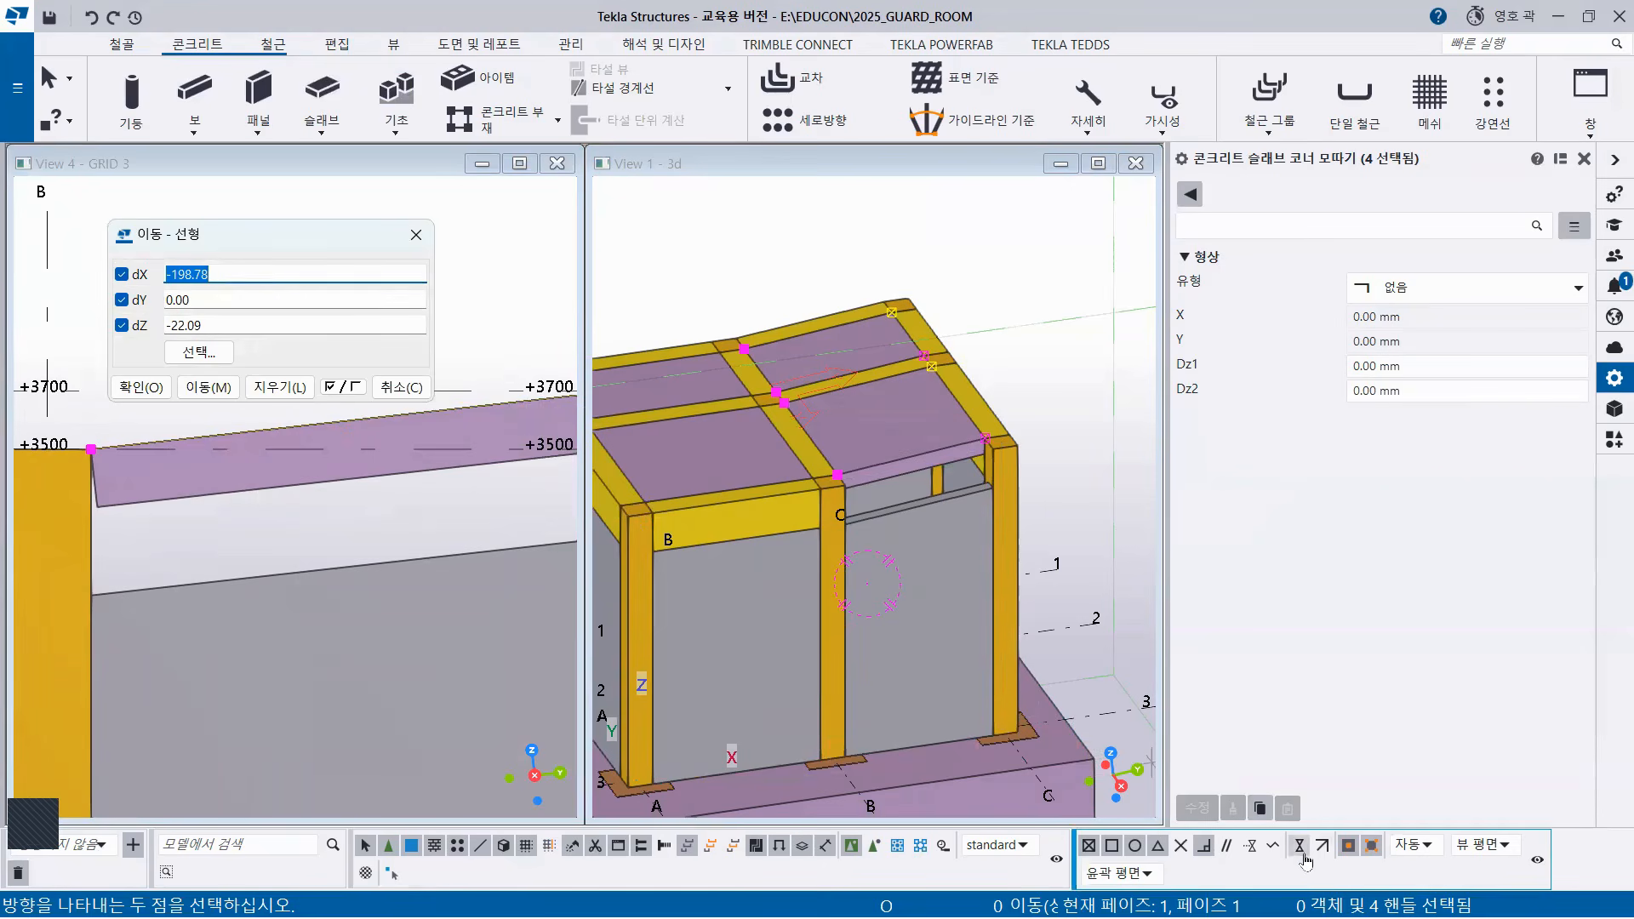
pyautogui.click(298, 424)
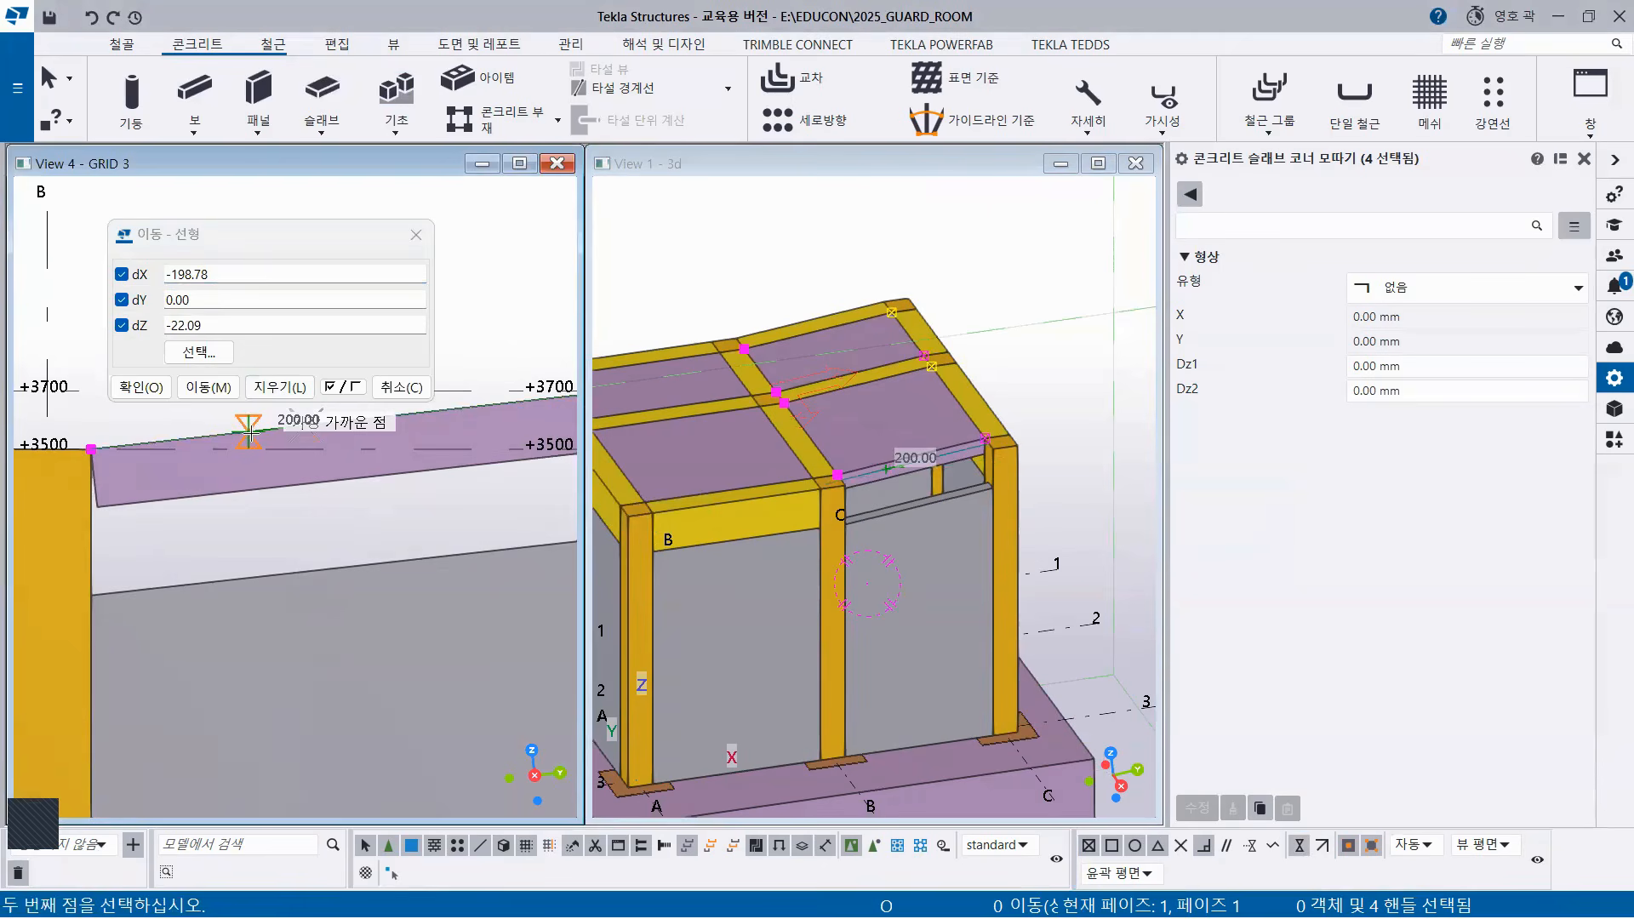
pyautogui.click(249, 432)
pyautogui.click(211, 388)
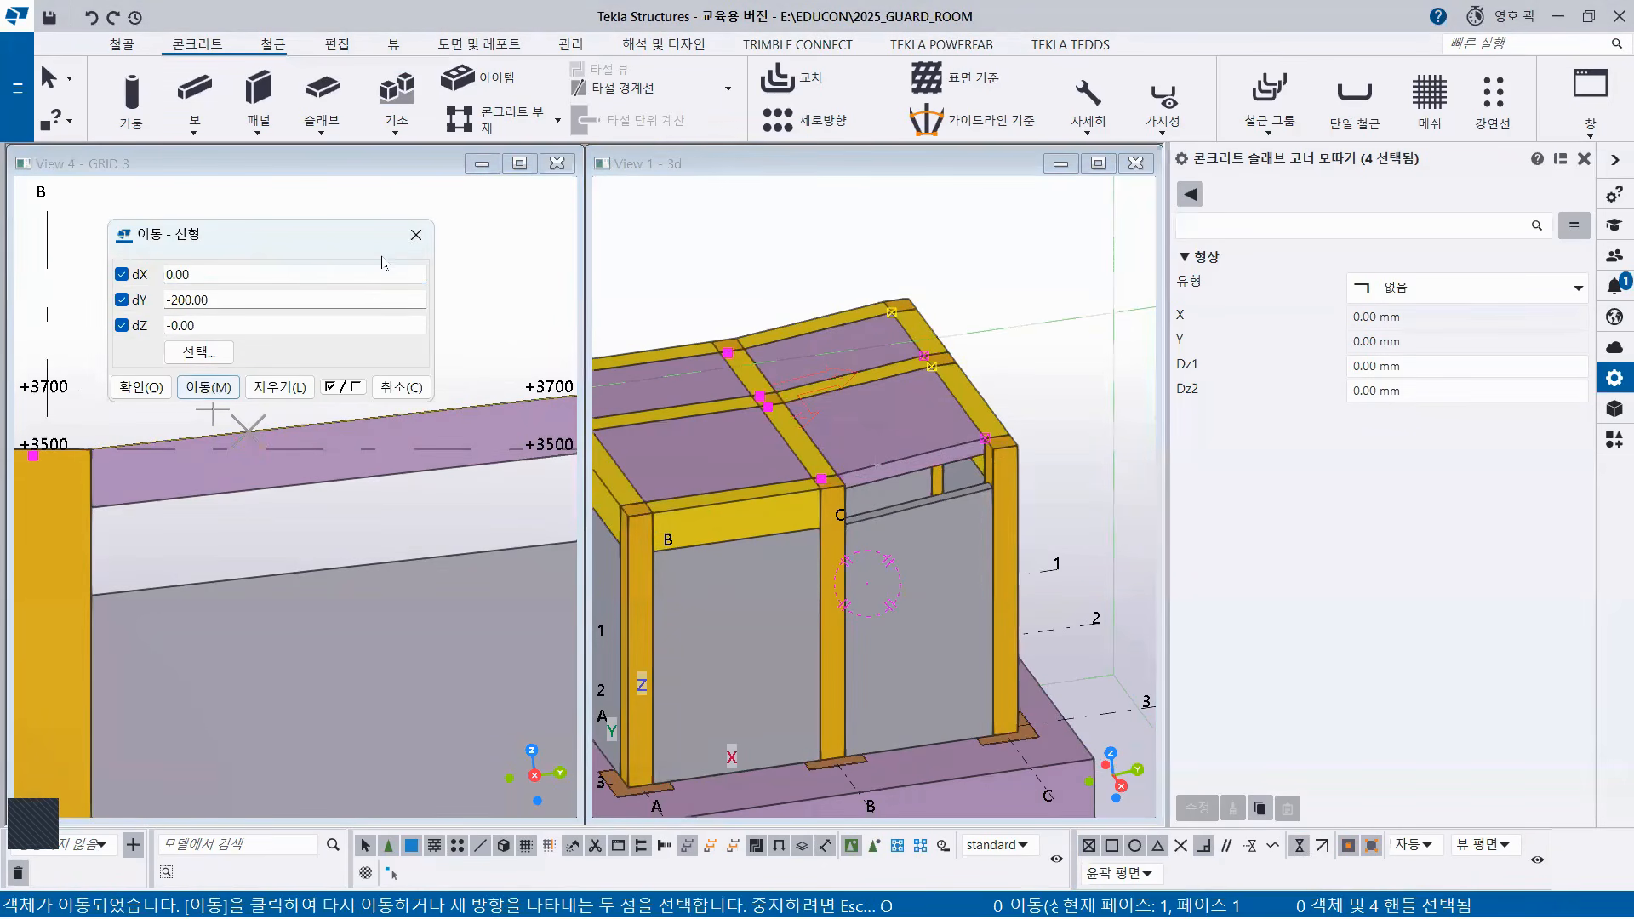
pyautogui.click(417, 234)
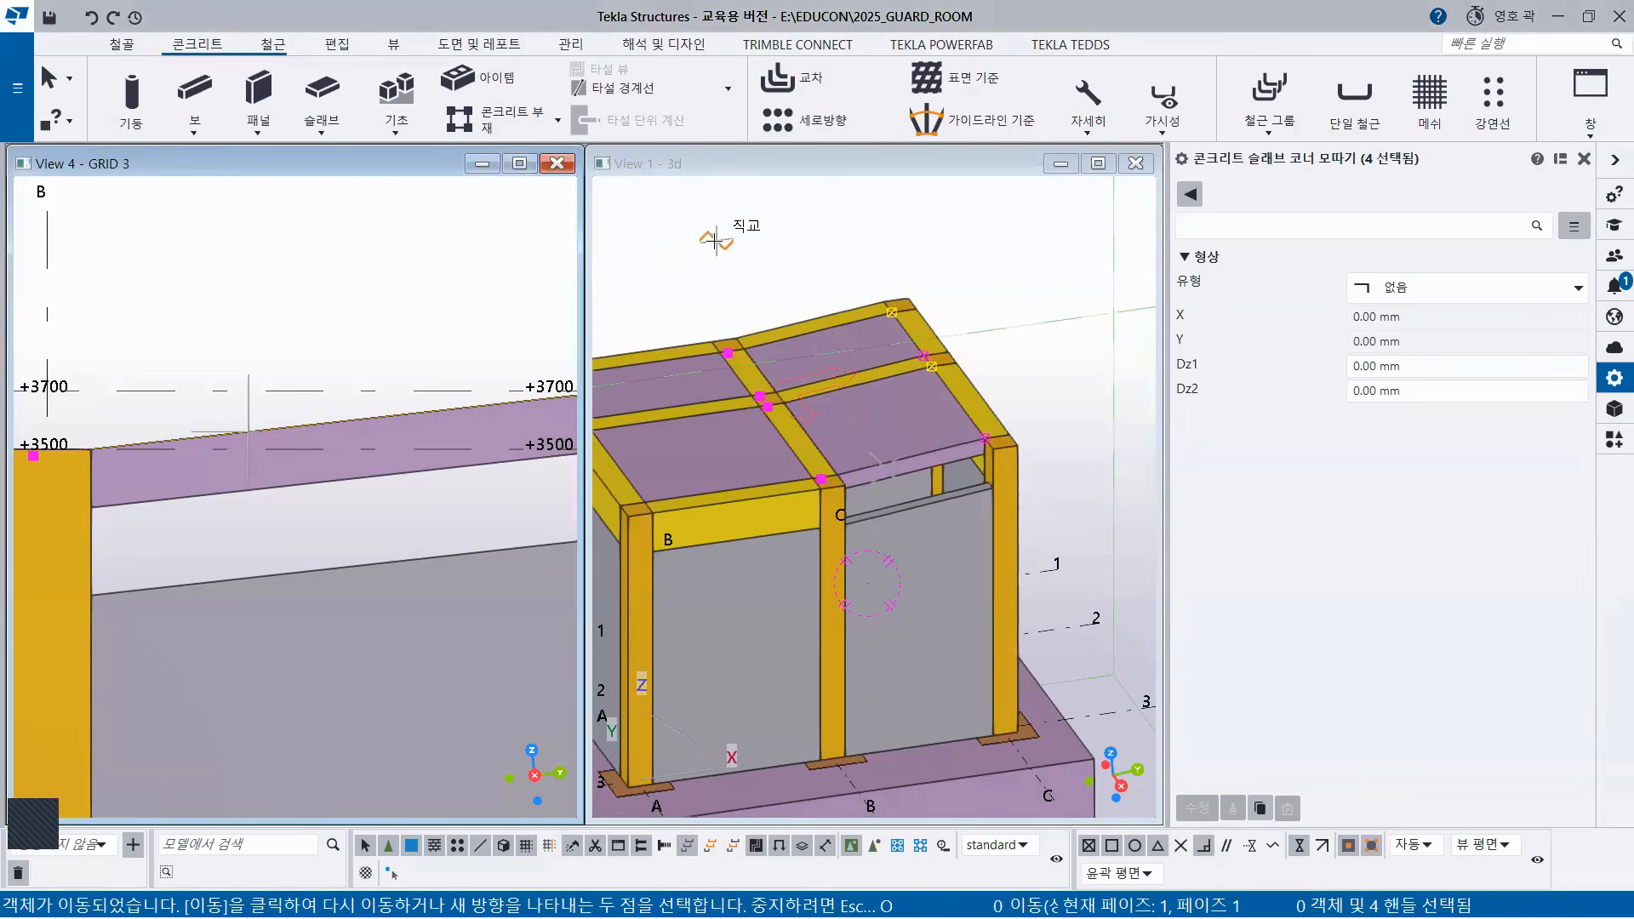
# End the handle move and select the sloped RS1 slab between grids 2-3 and B-C.
pyautogui.rightClick(348, 248)
pyautogui.click(396, 262)
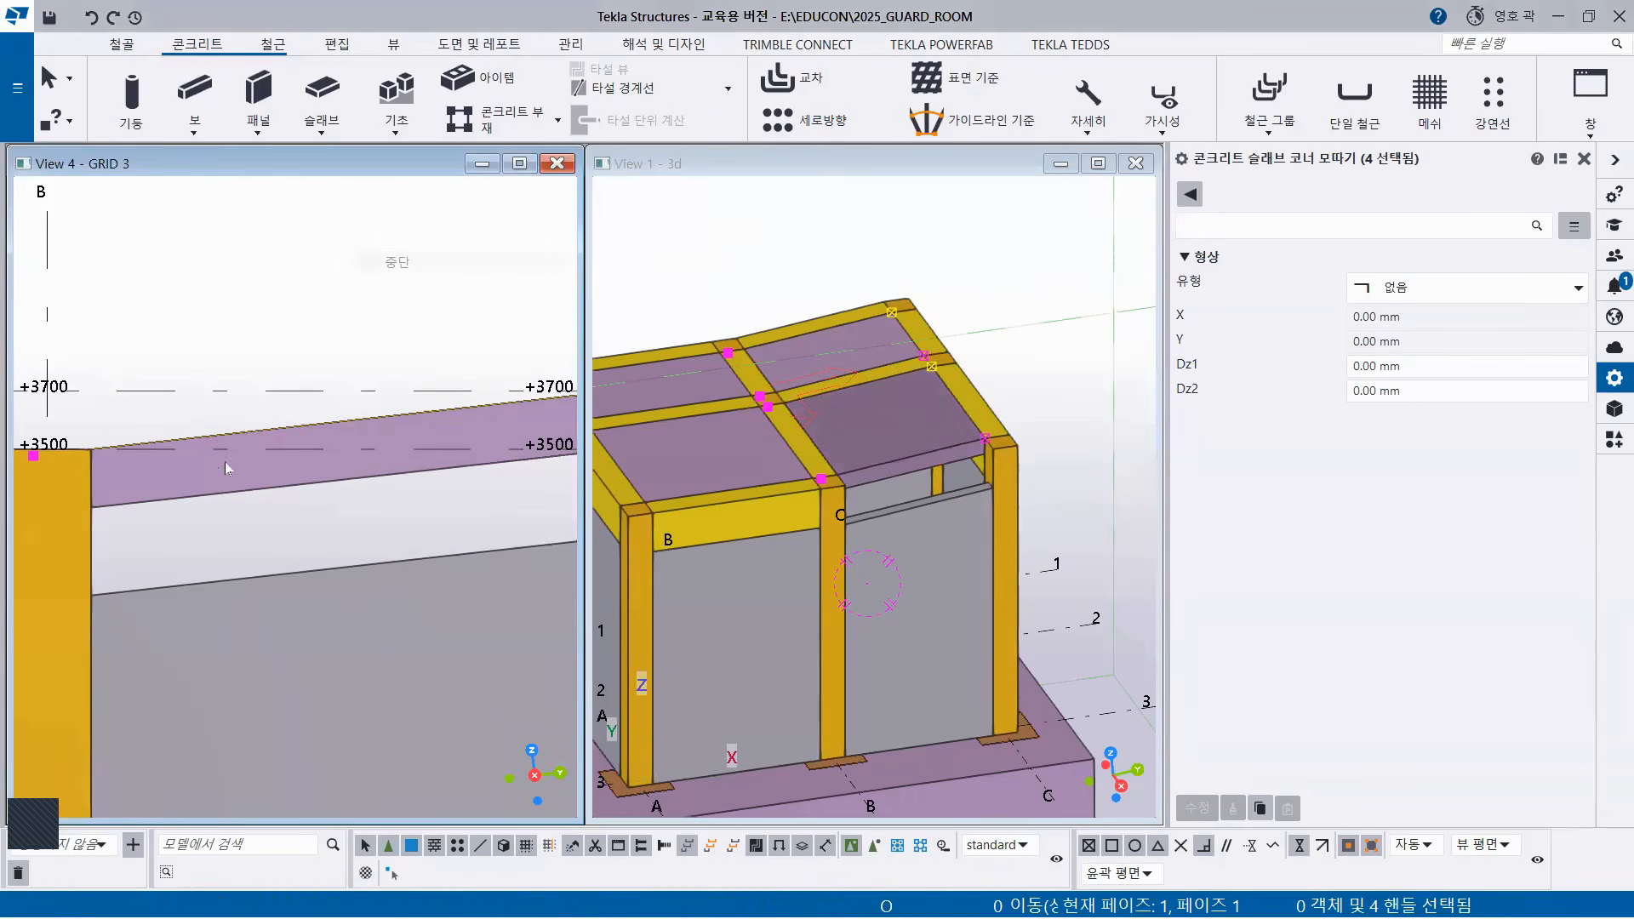
pyautogui.click(267, 487)
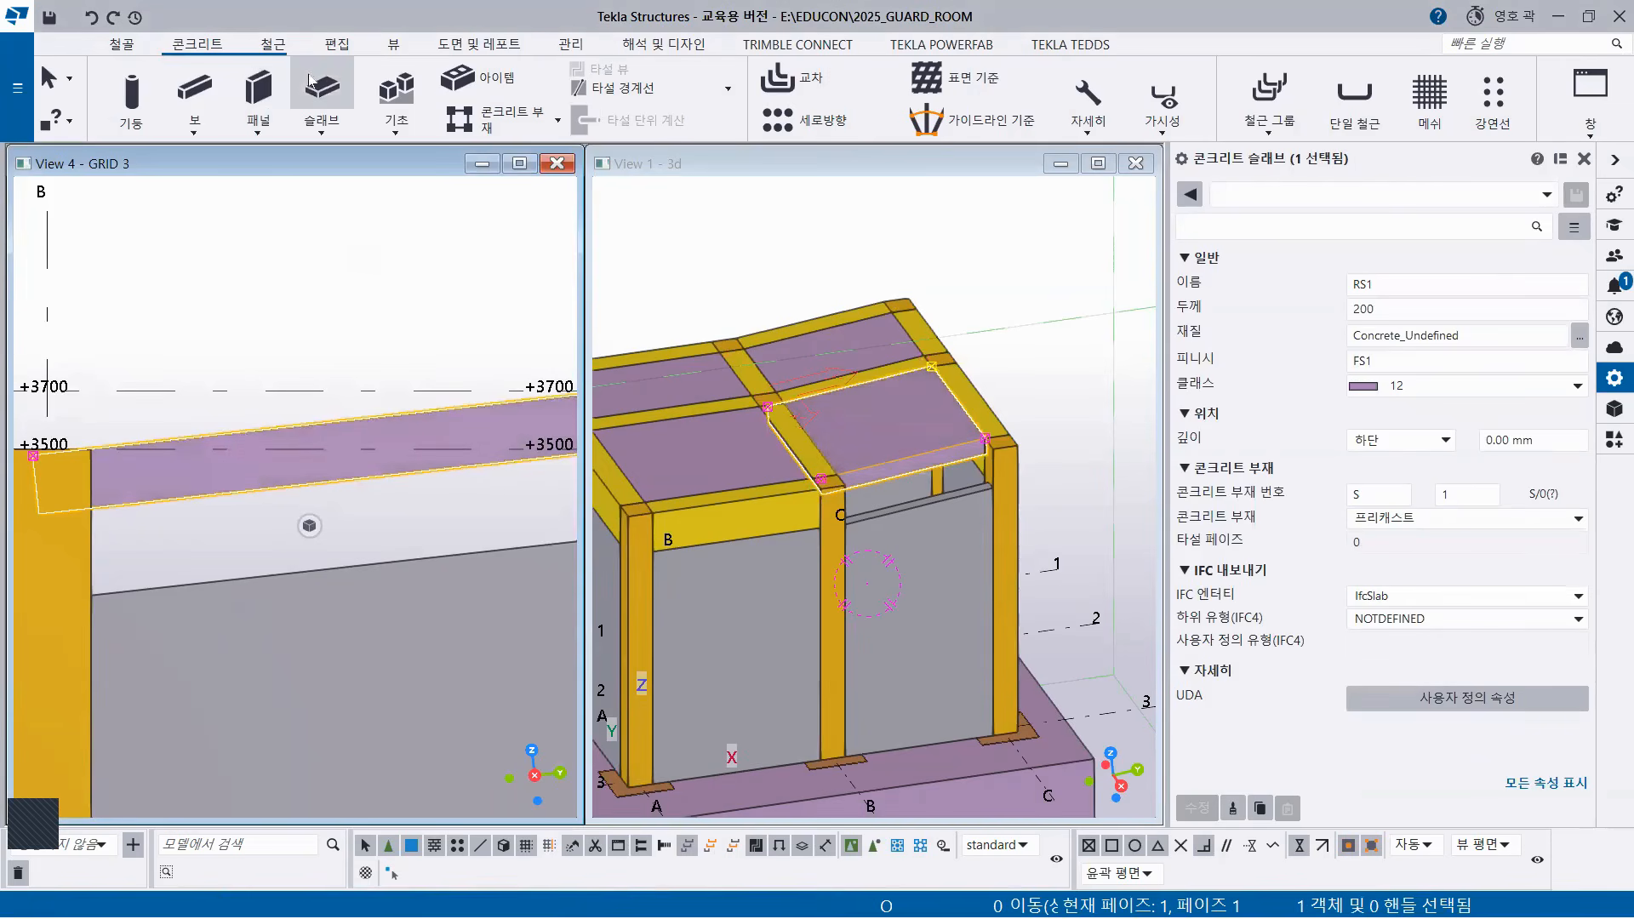
# Try to line-cut the selected RS1 slab along the inner face of the grid B column.
pyautogui.click(337, 44)
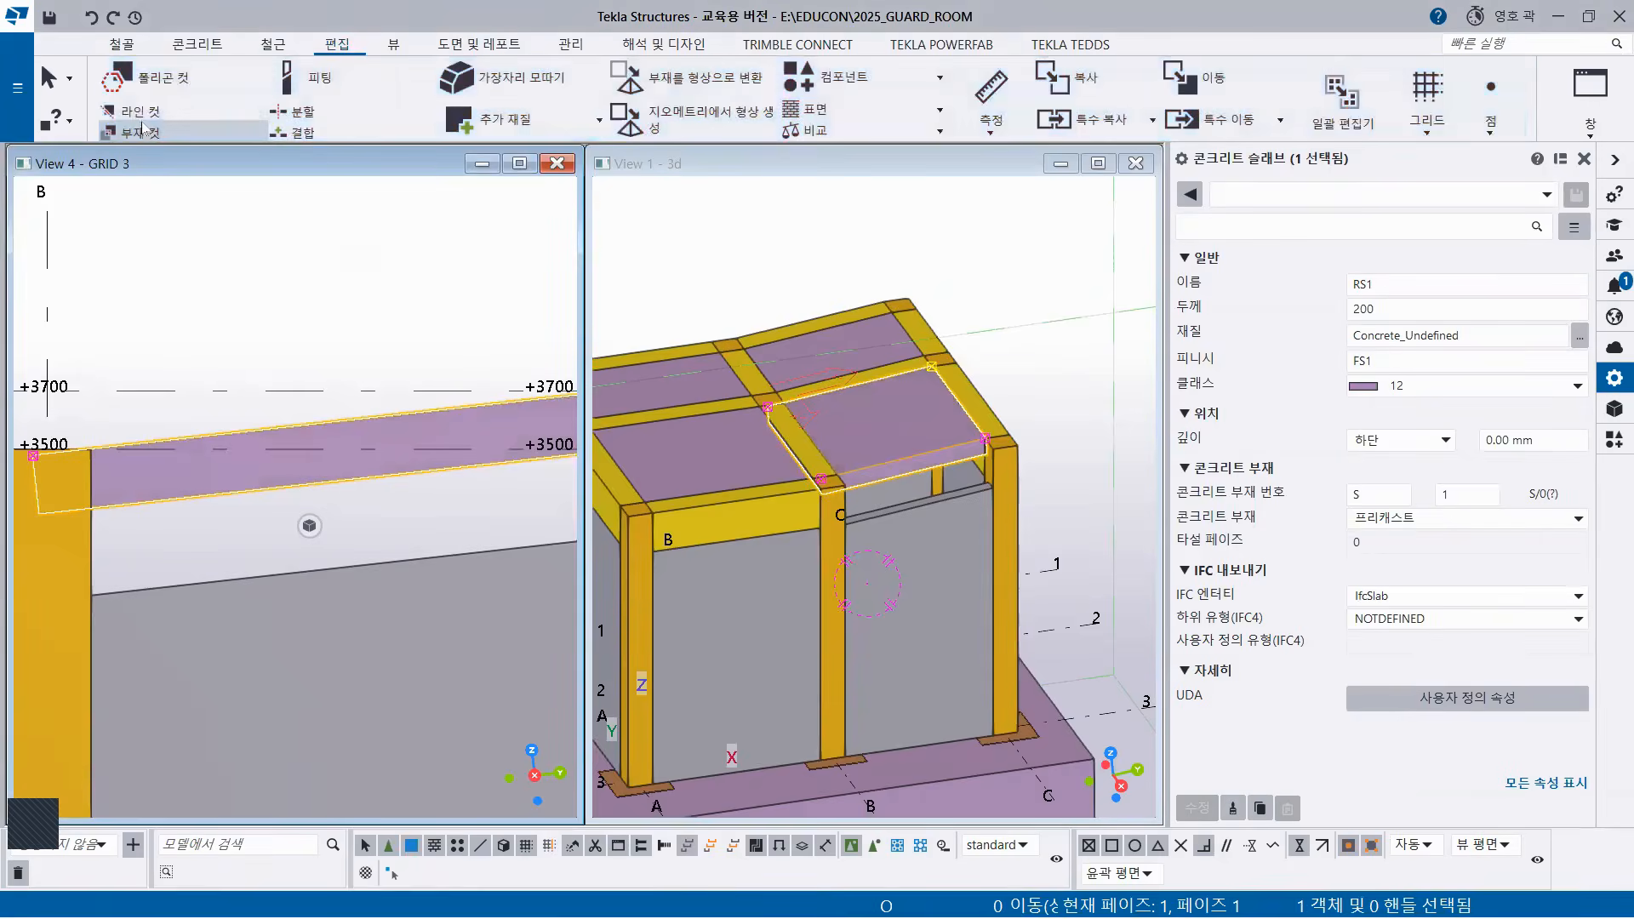
pyautogui.click(139, 111)
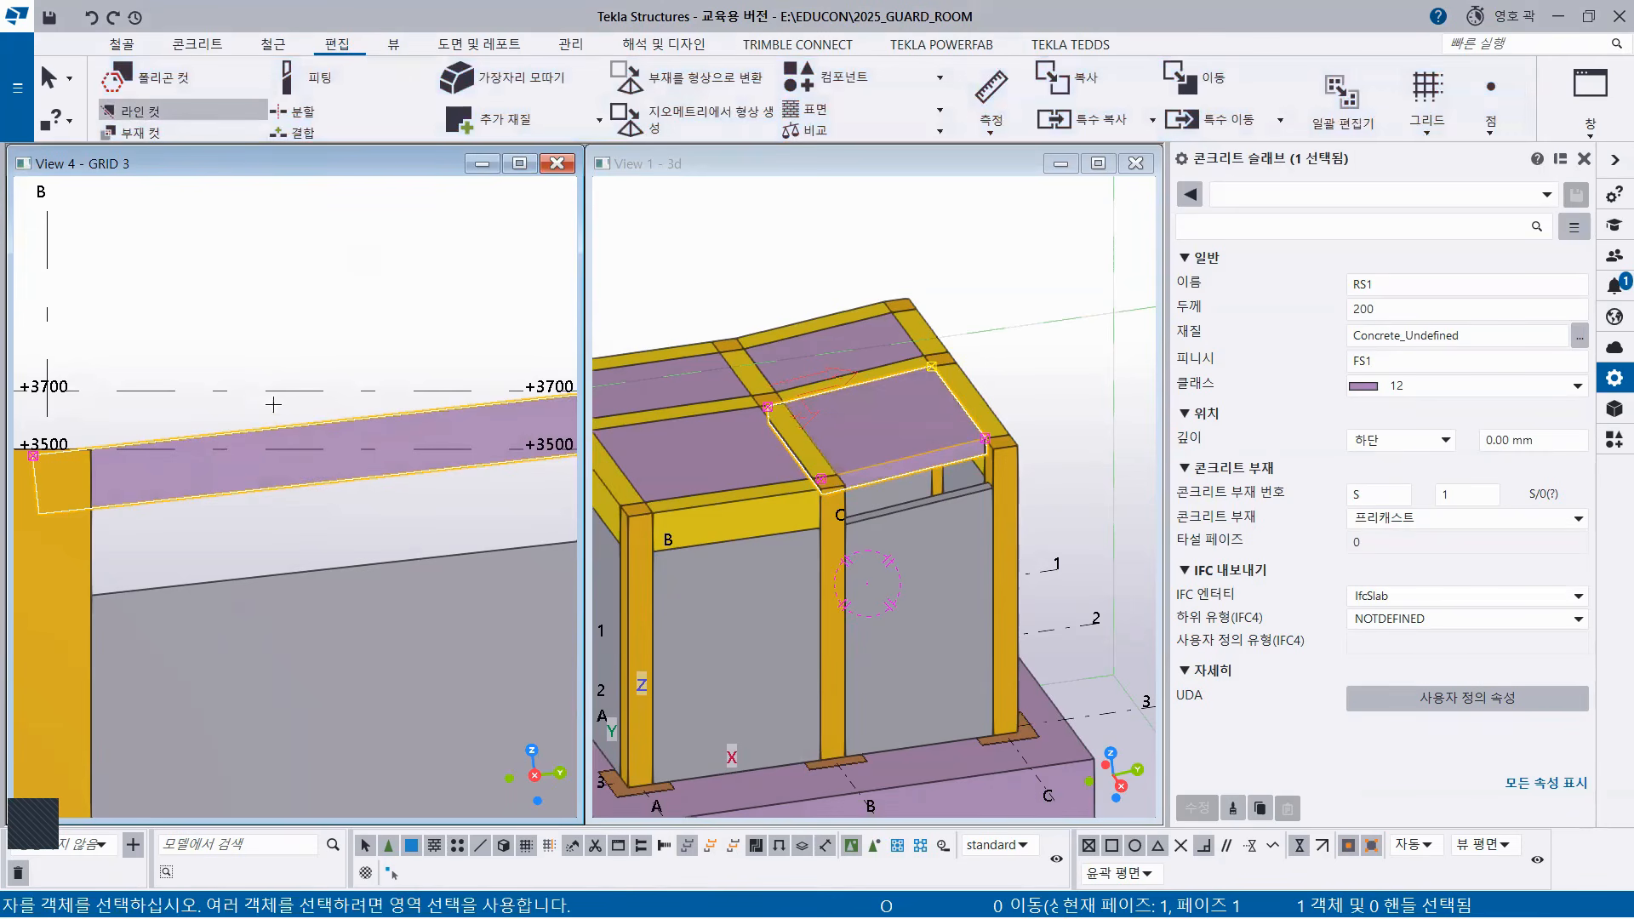
pyautogui.click(259, 464)
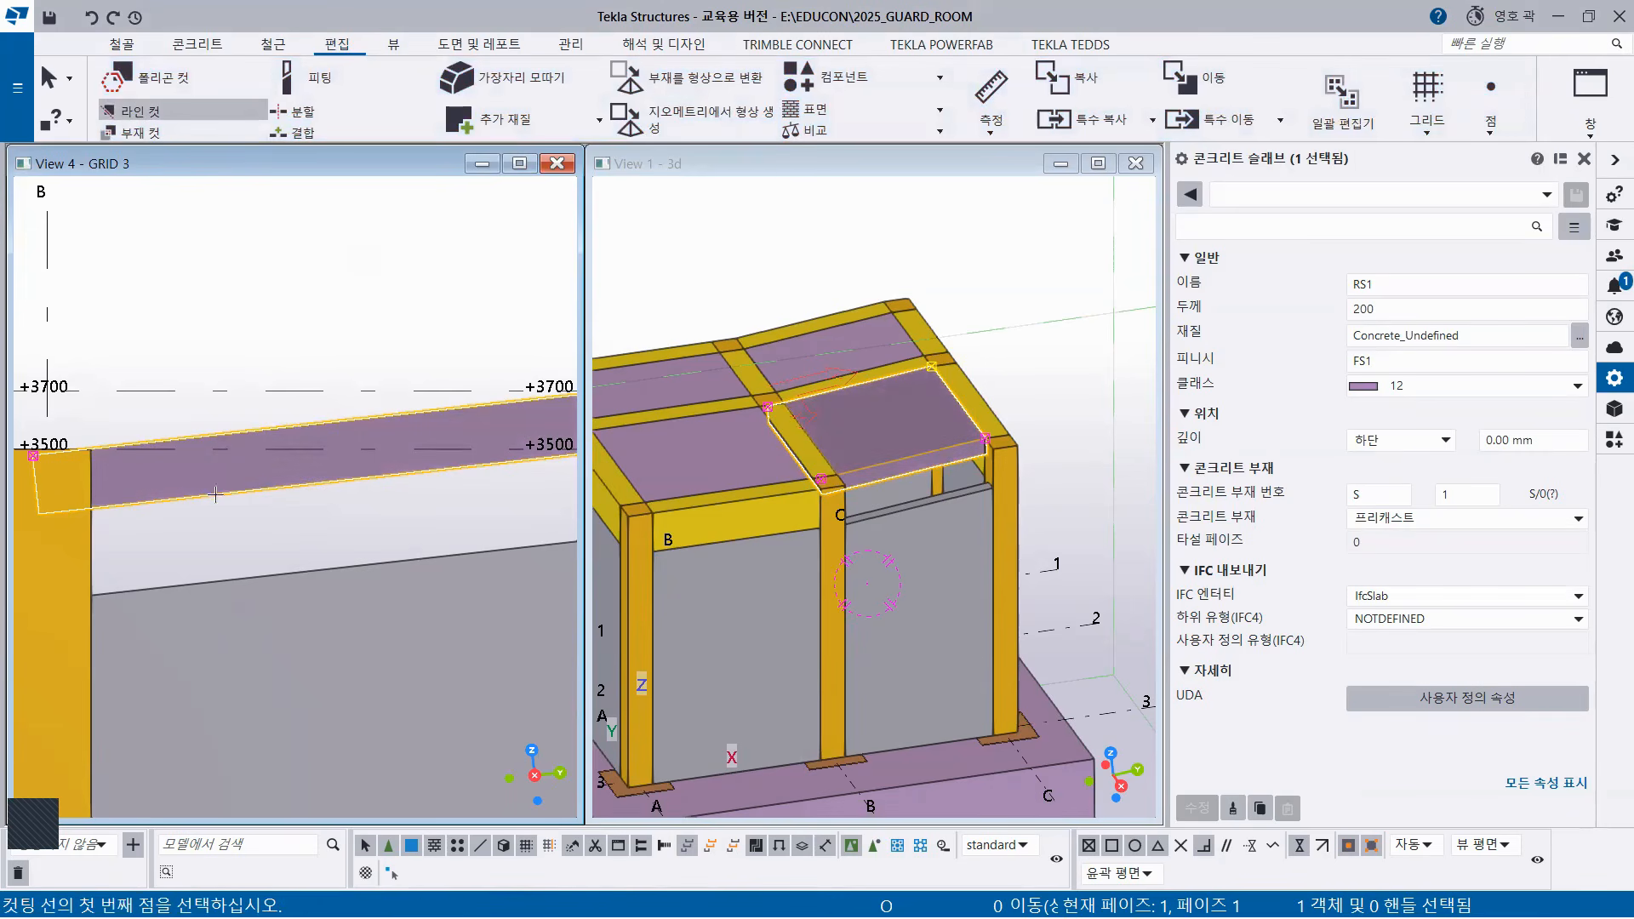
pyautogui.click(88, 536)
pyautogui.click(91, 572)
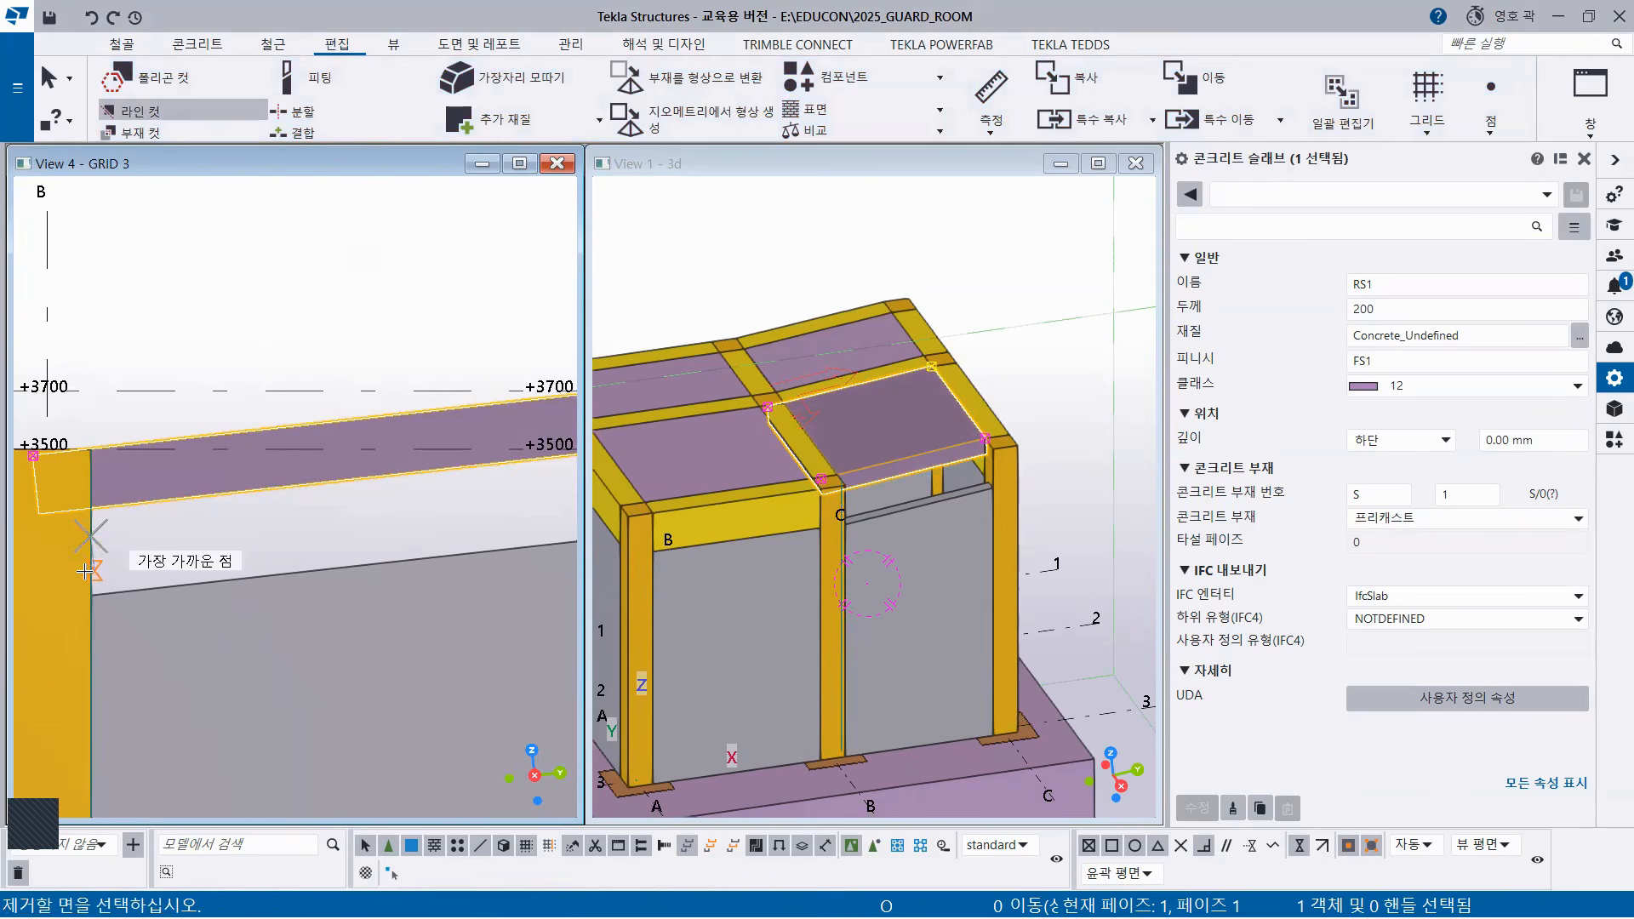
pyautogui.scroll(2, 91, 572)
pyautogui.scroll(2, 97, 563)
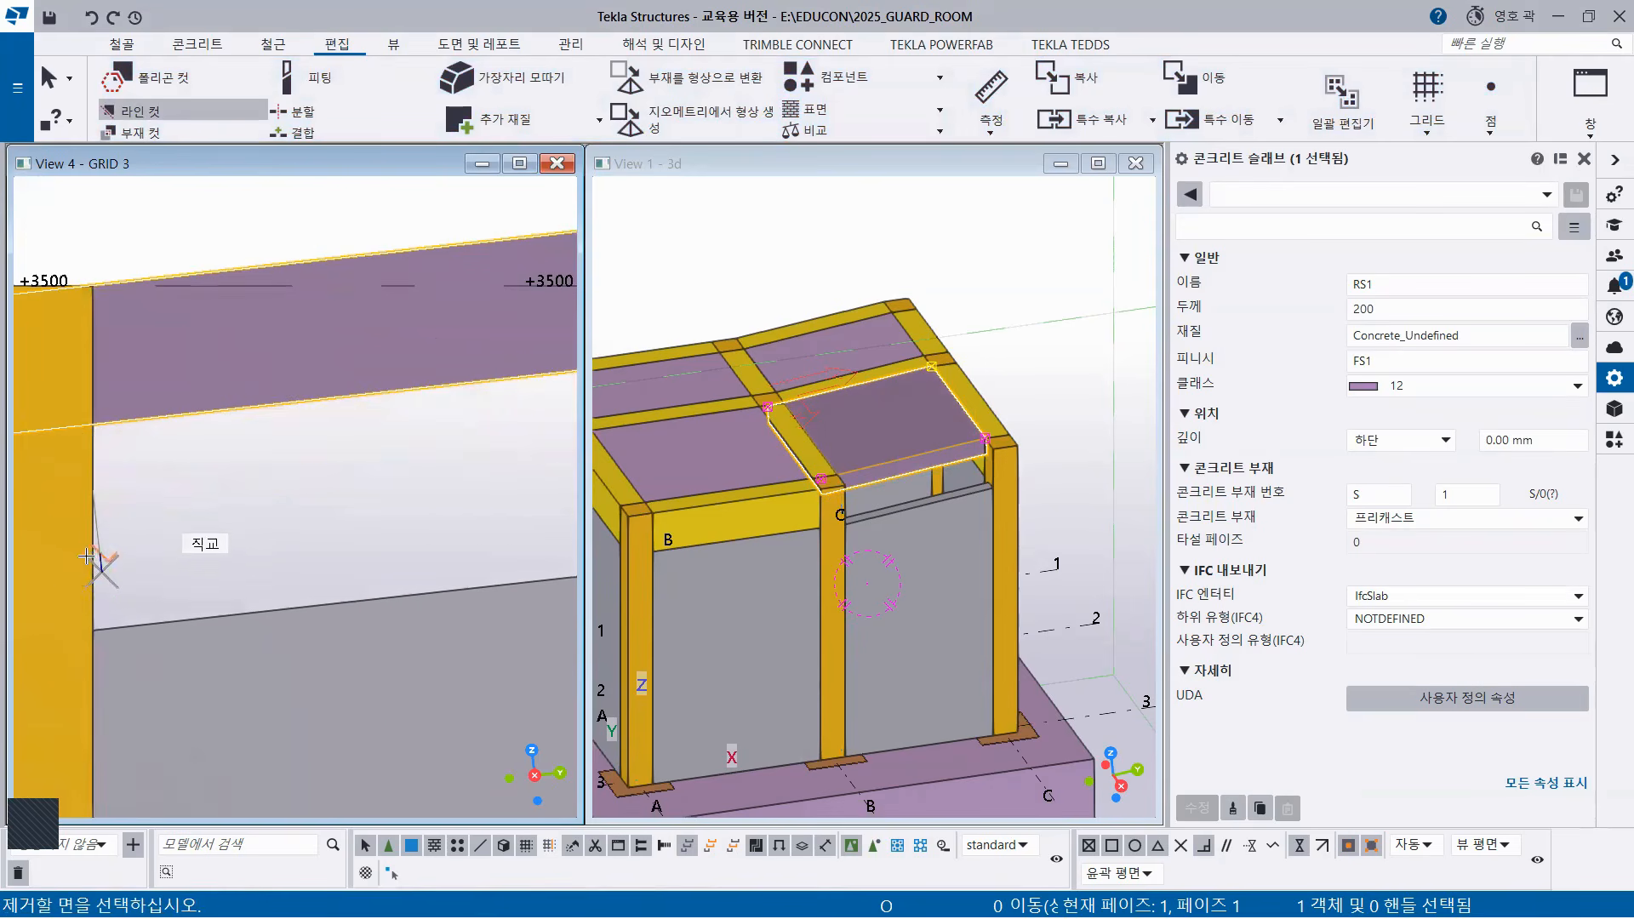
pyautogui.scroll(2, 96, 557)
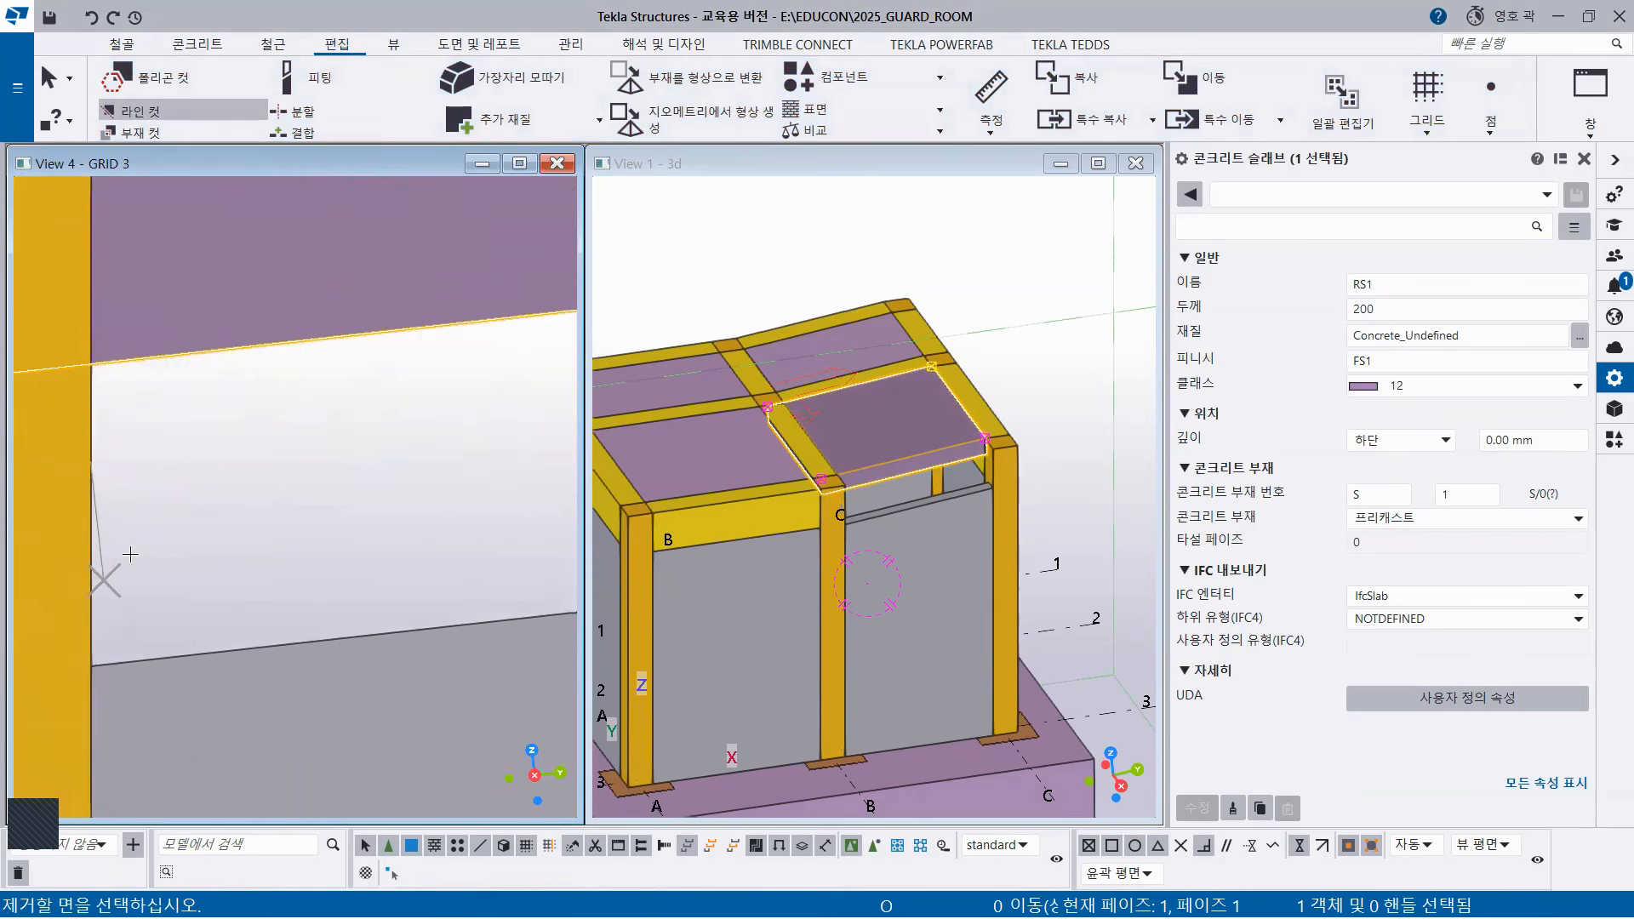
pyautogui.click(132, 554)
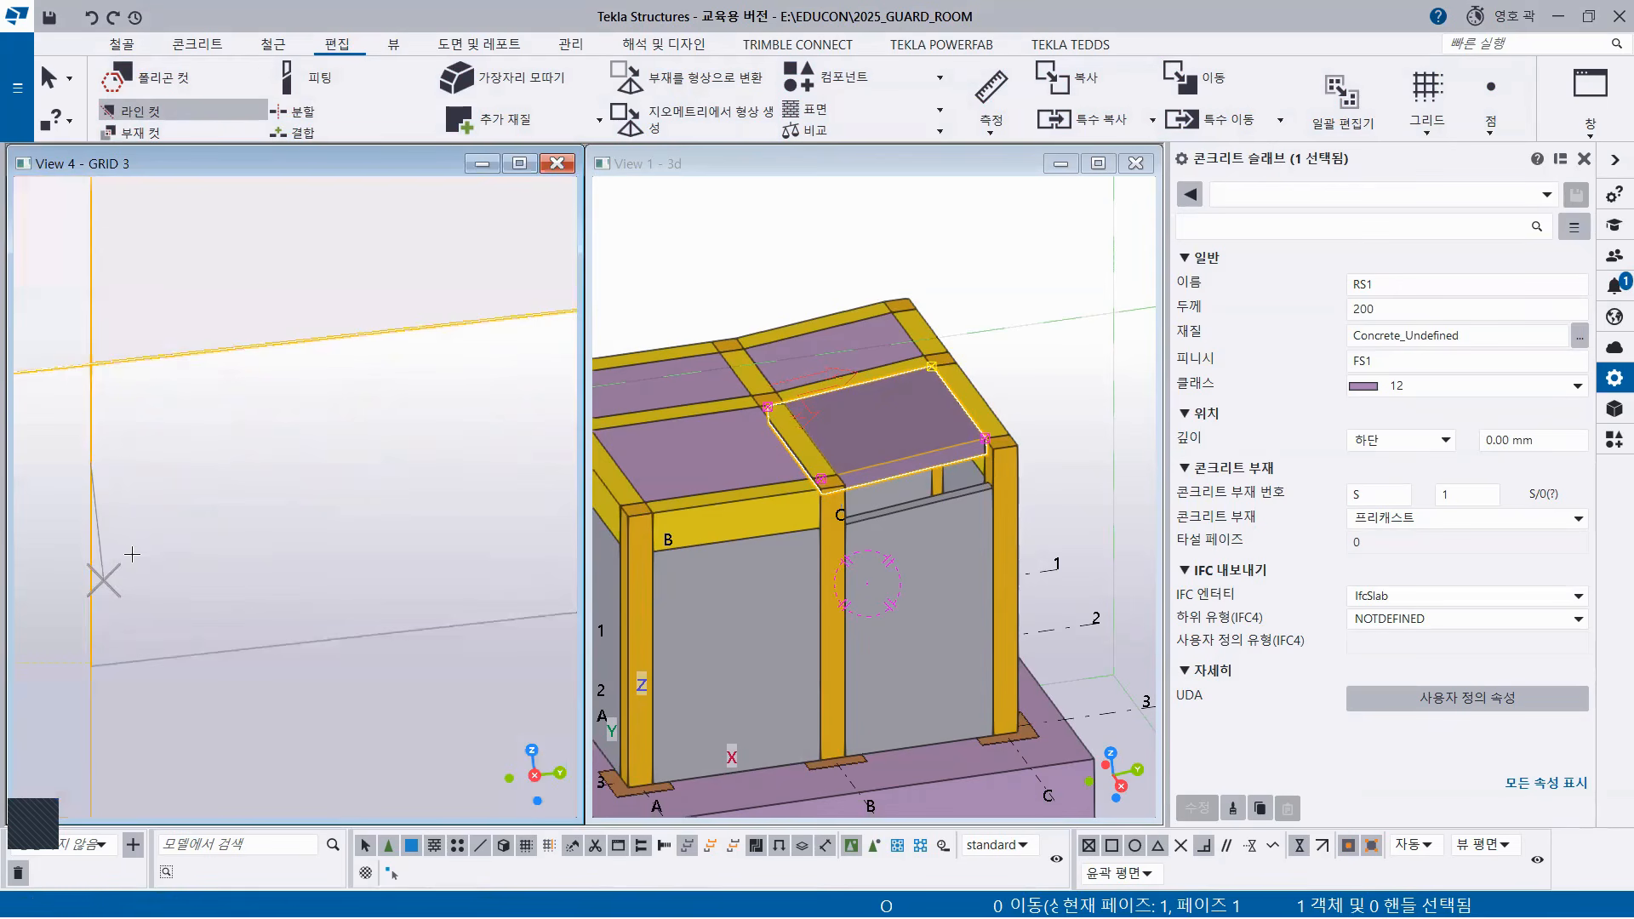
pyautogui.scroll(1, 83, 544)
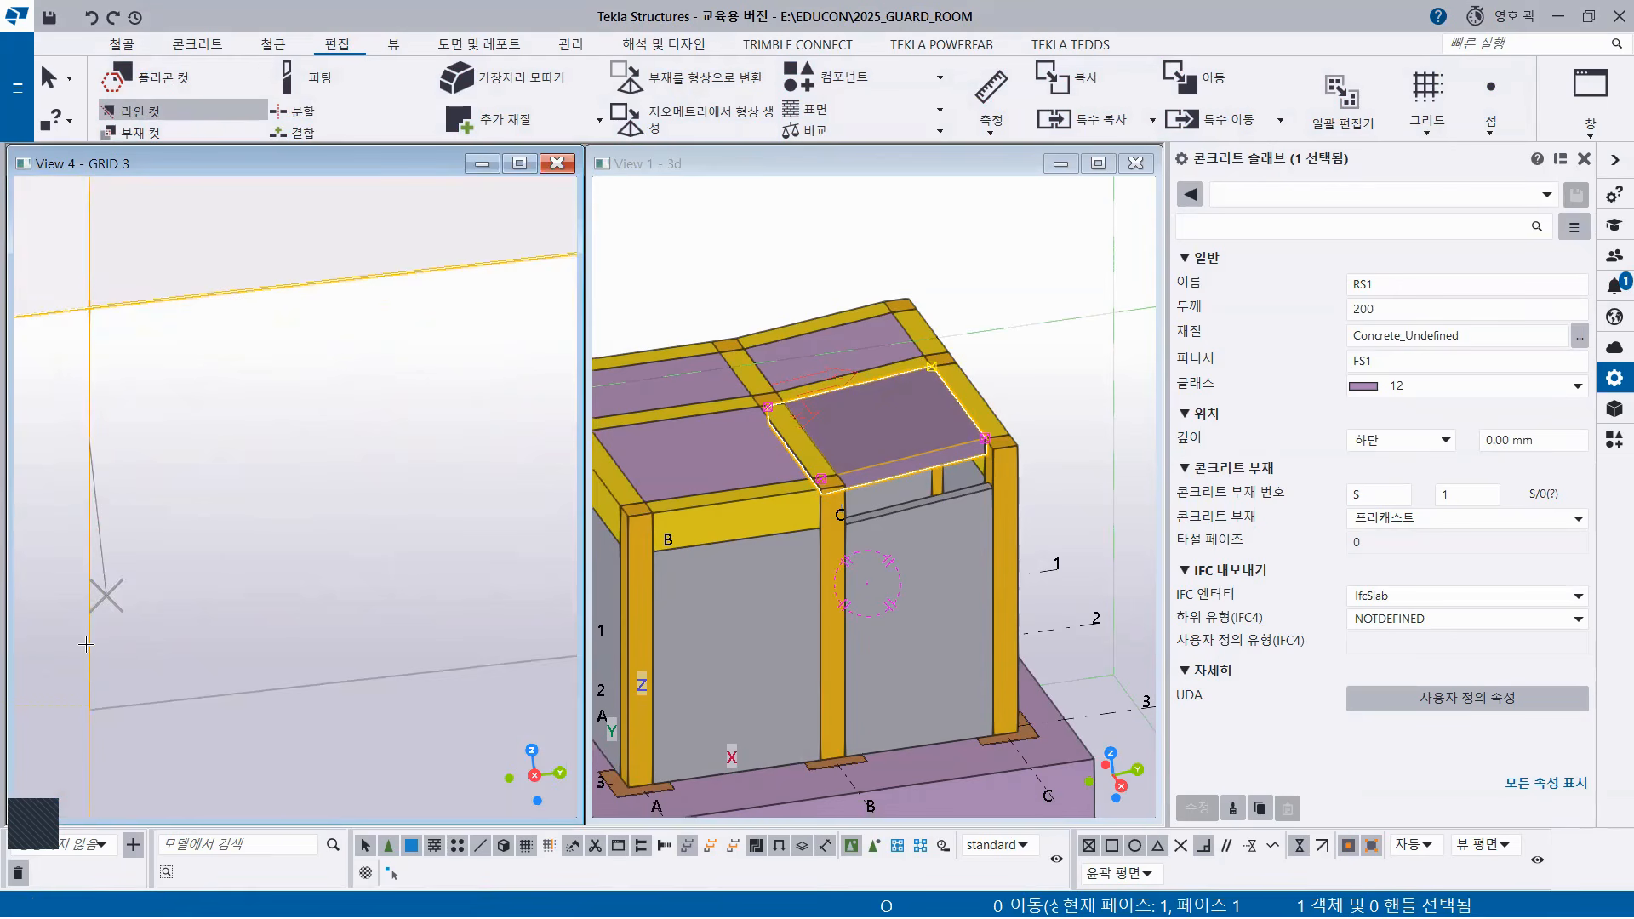
pyautogui.scroll(-2, 158, 504)
pyautogui.scroll(1, 174, 483)
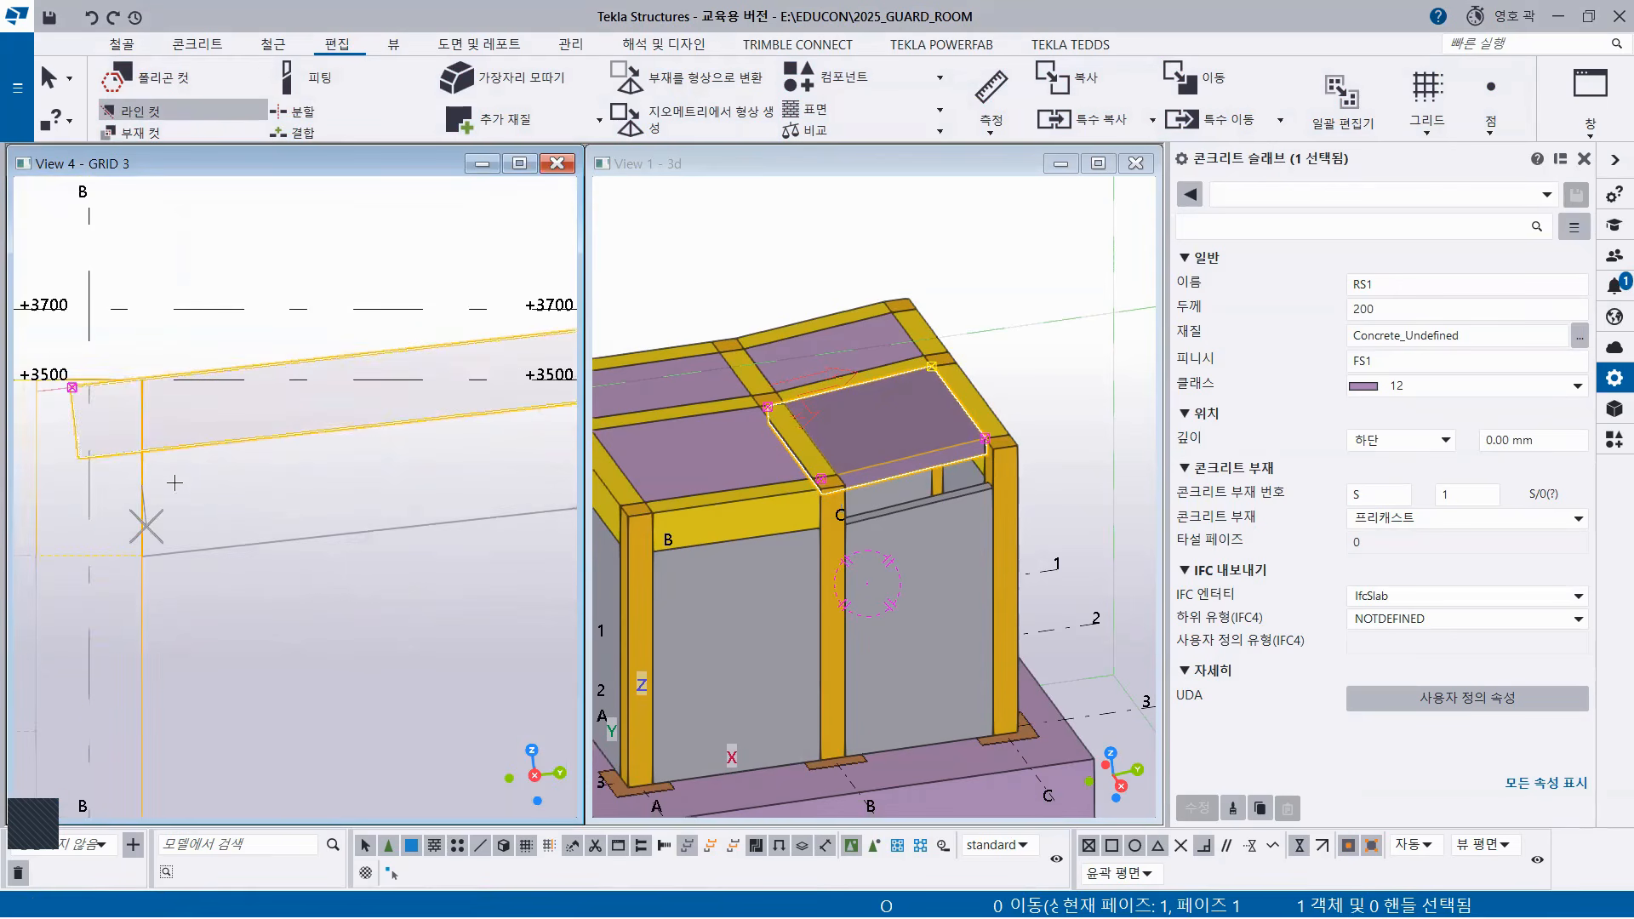
pyautogui.rightClick(197, 266)
pyautogui.click(238, 265)
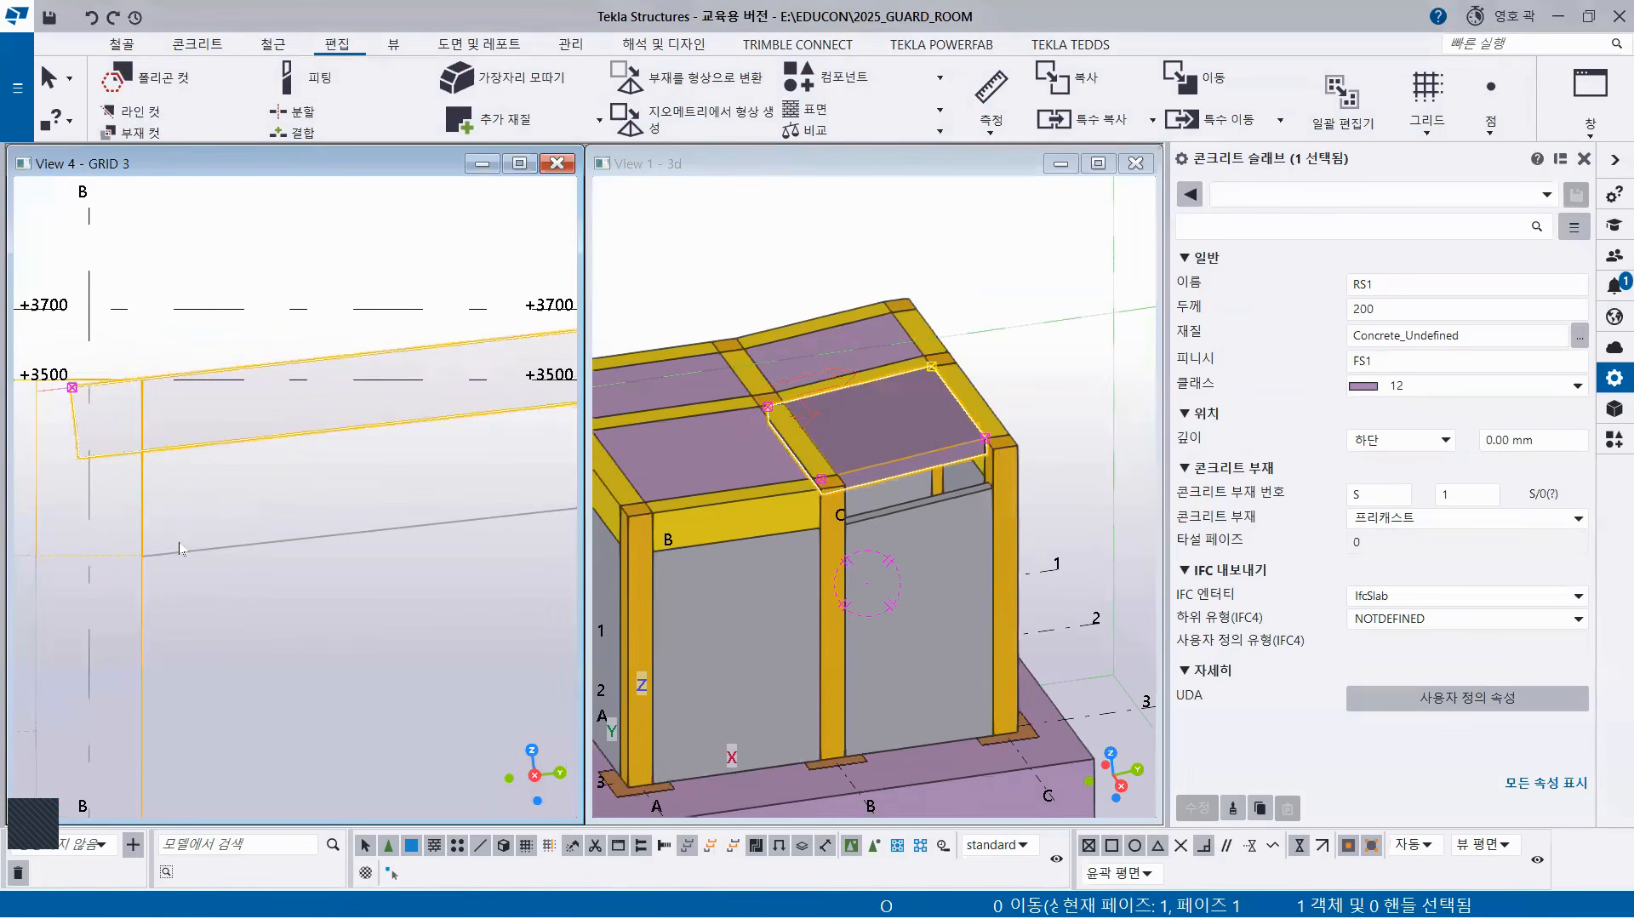
pyautogui.click(277, 241)
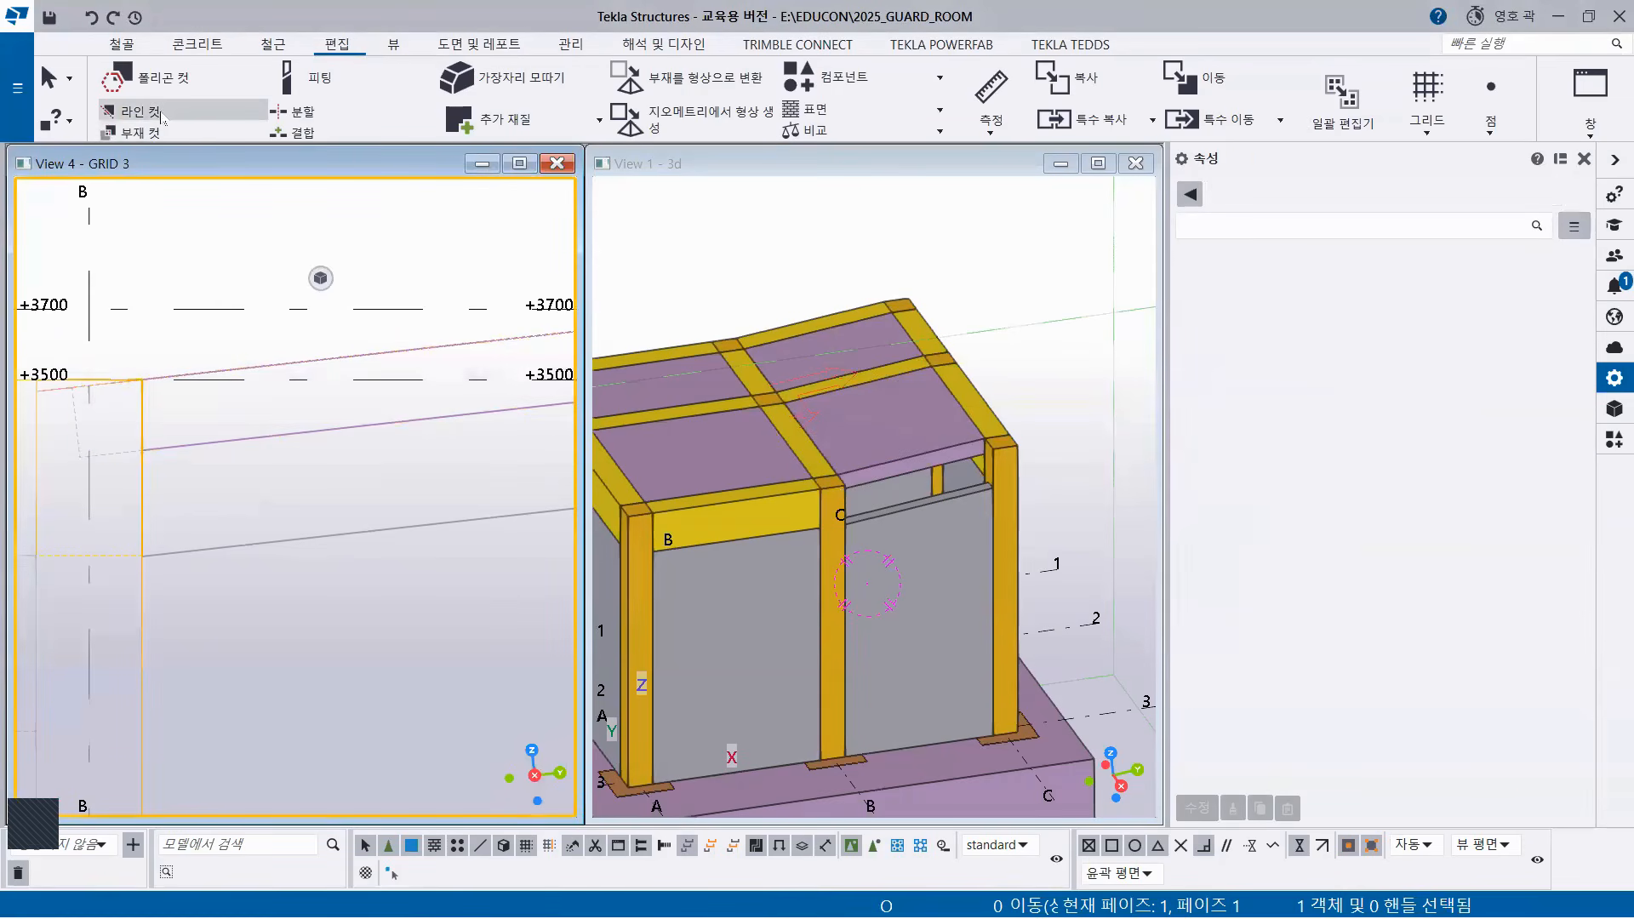
pyautogui.press('Return')
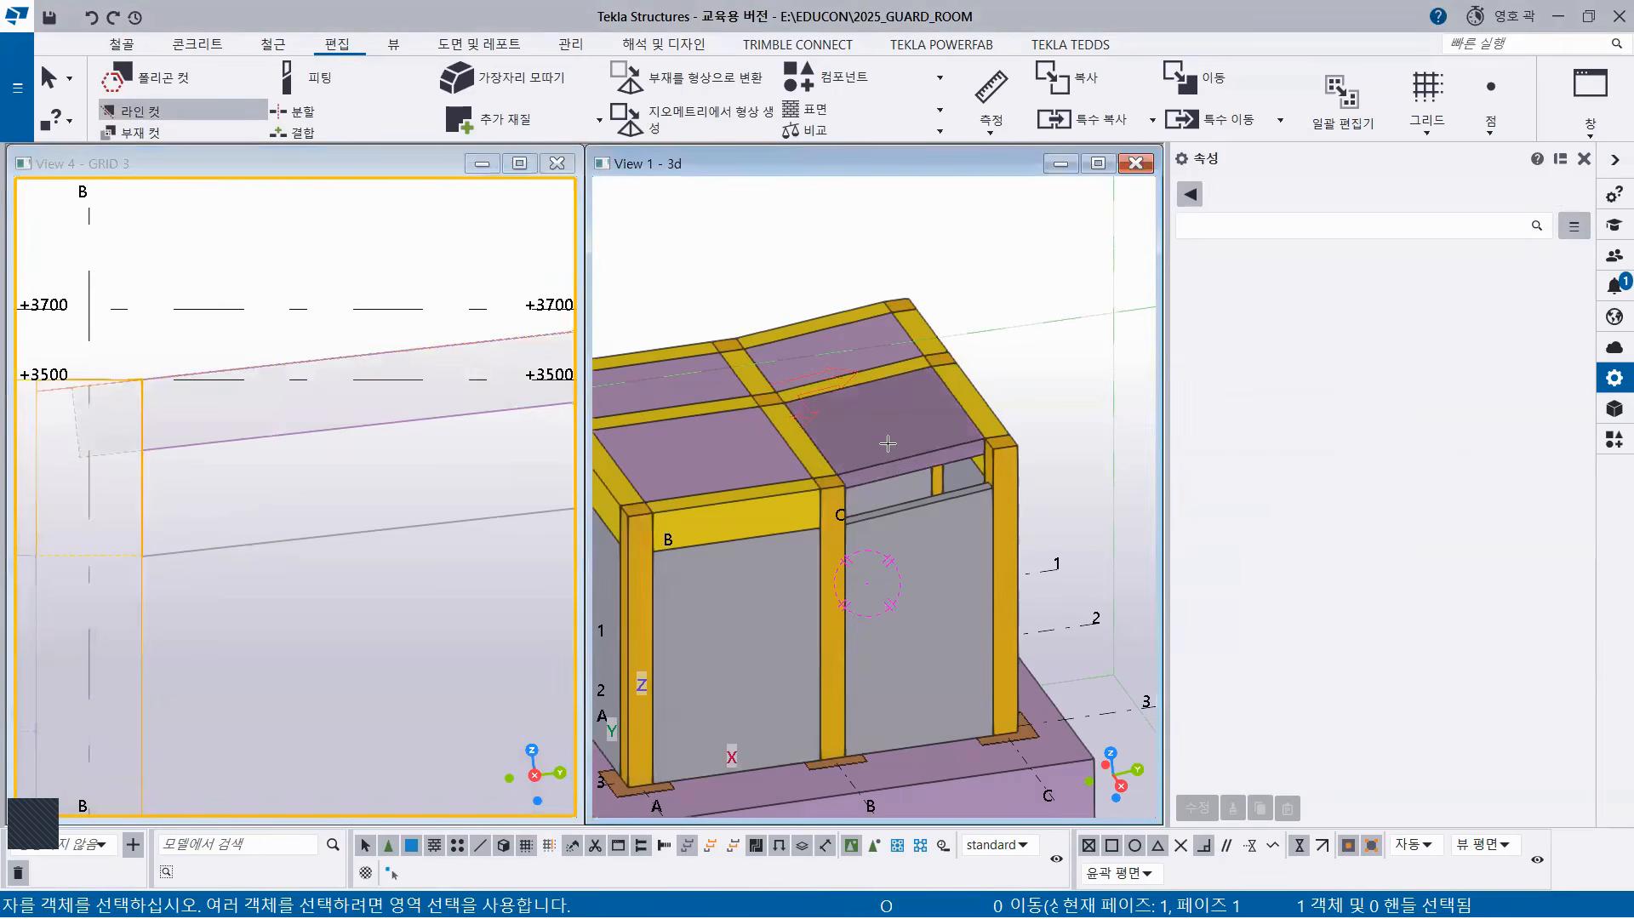
pyautogui.click(888, 443)
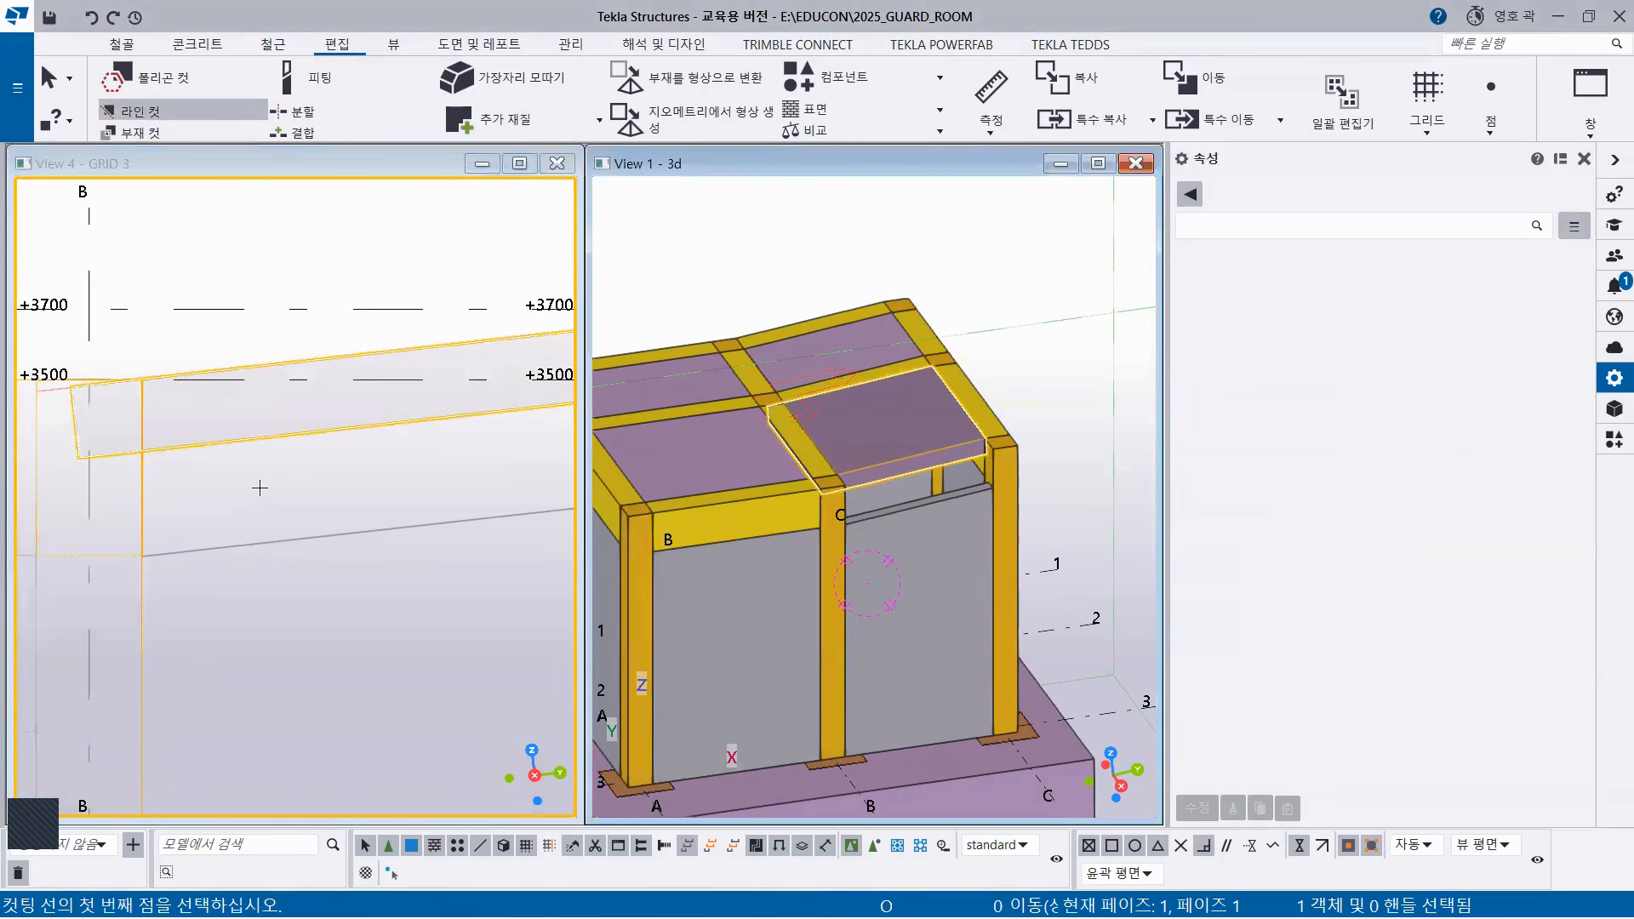
pyautogui.click(141, 612)
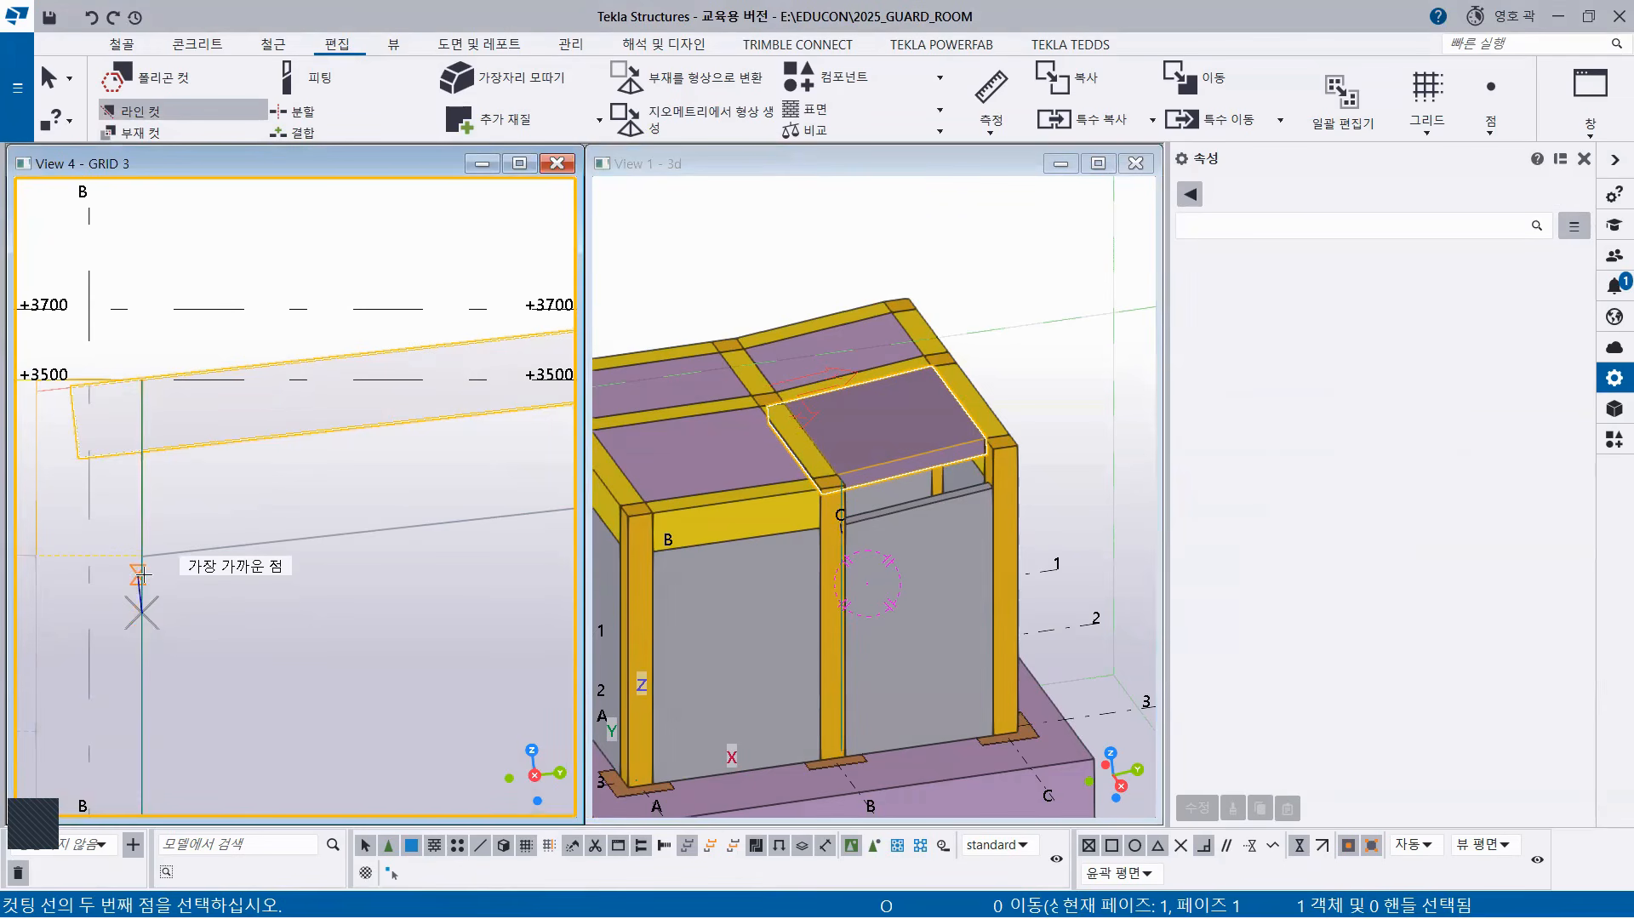
pyautogui.scroll(2, 145, 581)
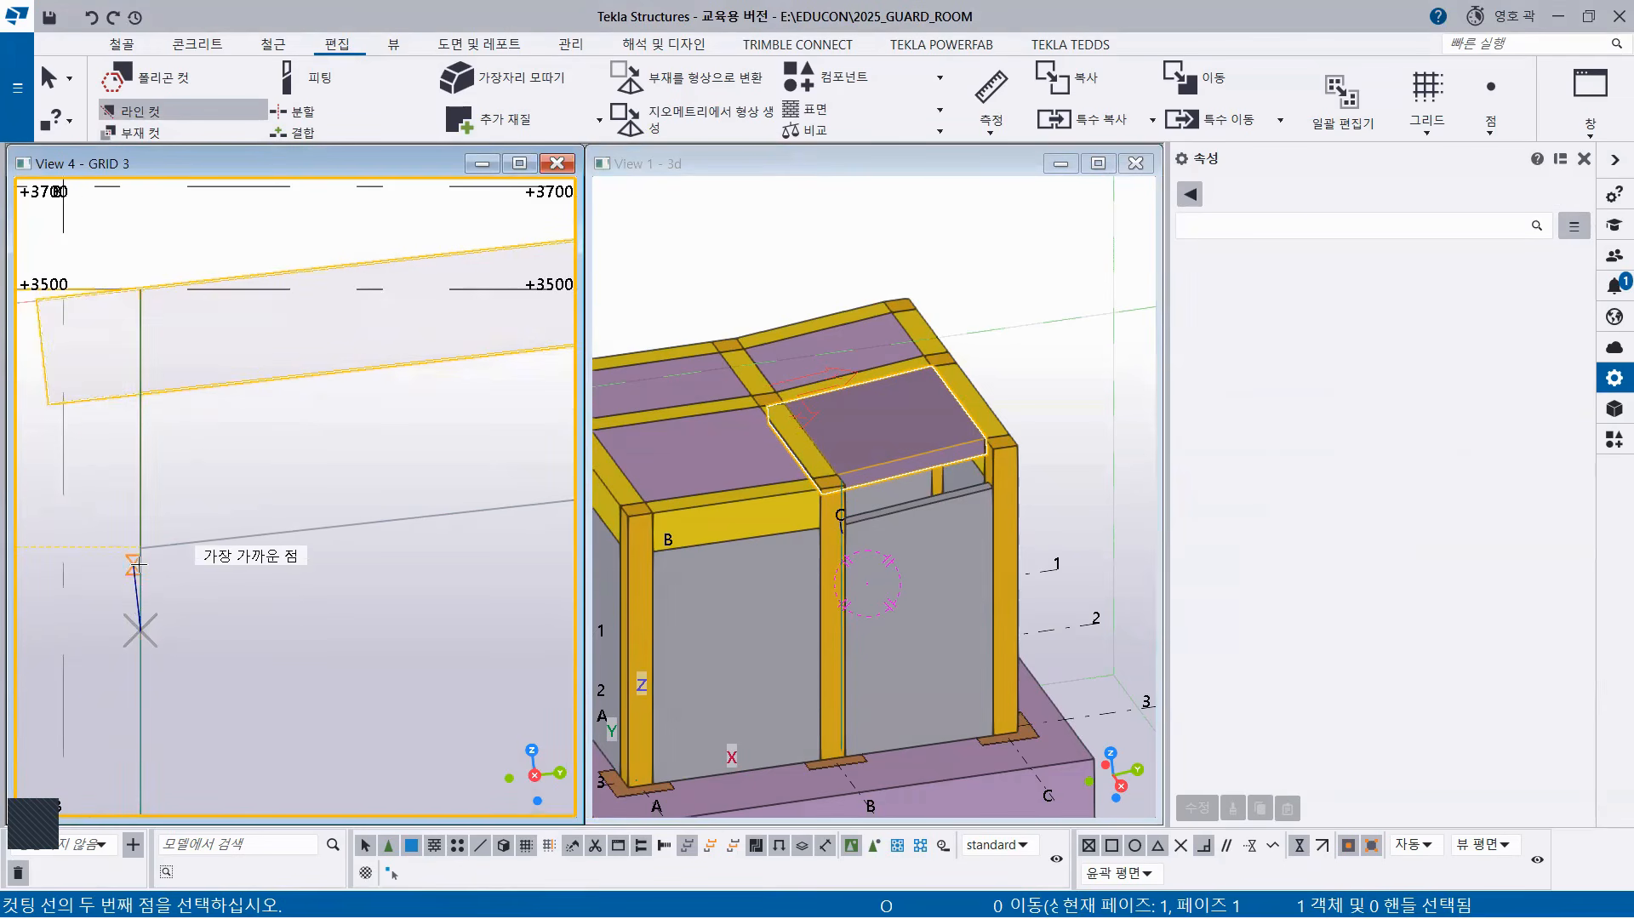
pyautogui.scroll(2, 138, 578)
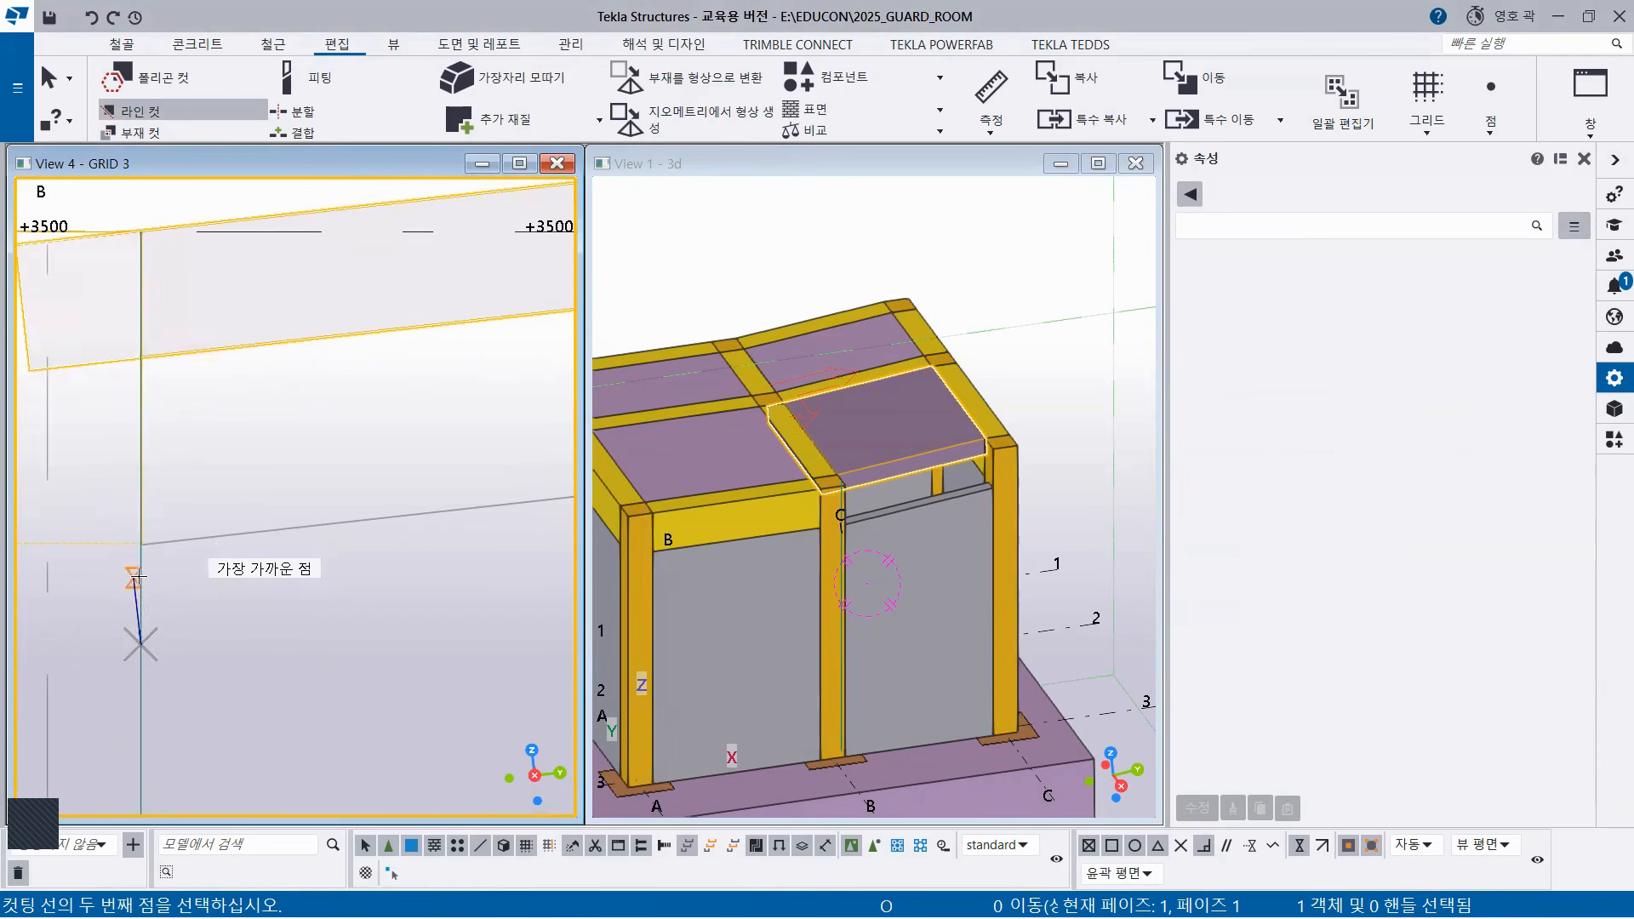
pyautogui.rightClick(203, 206)
pyautogui.click(247, 217)
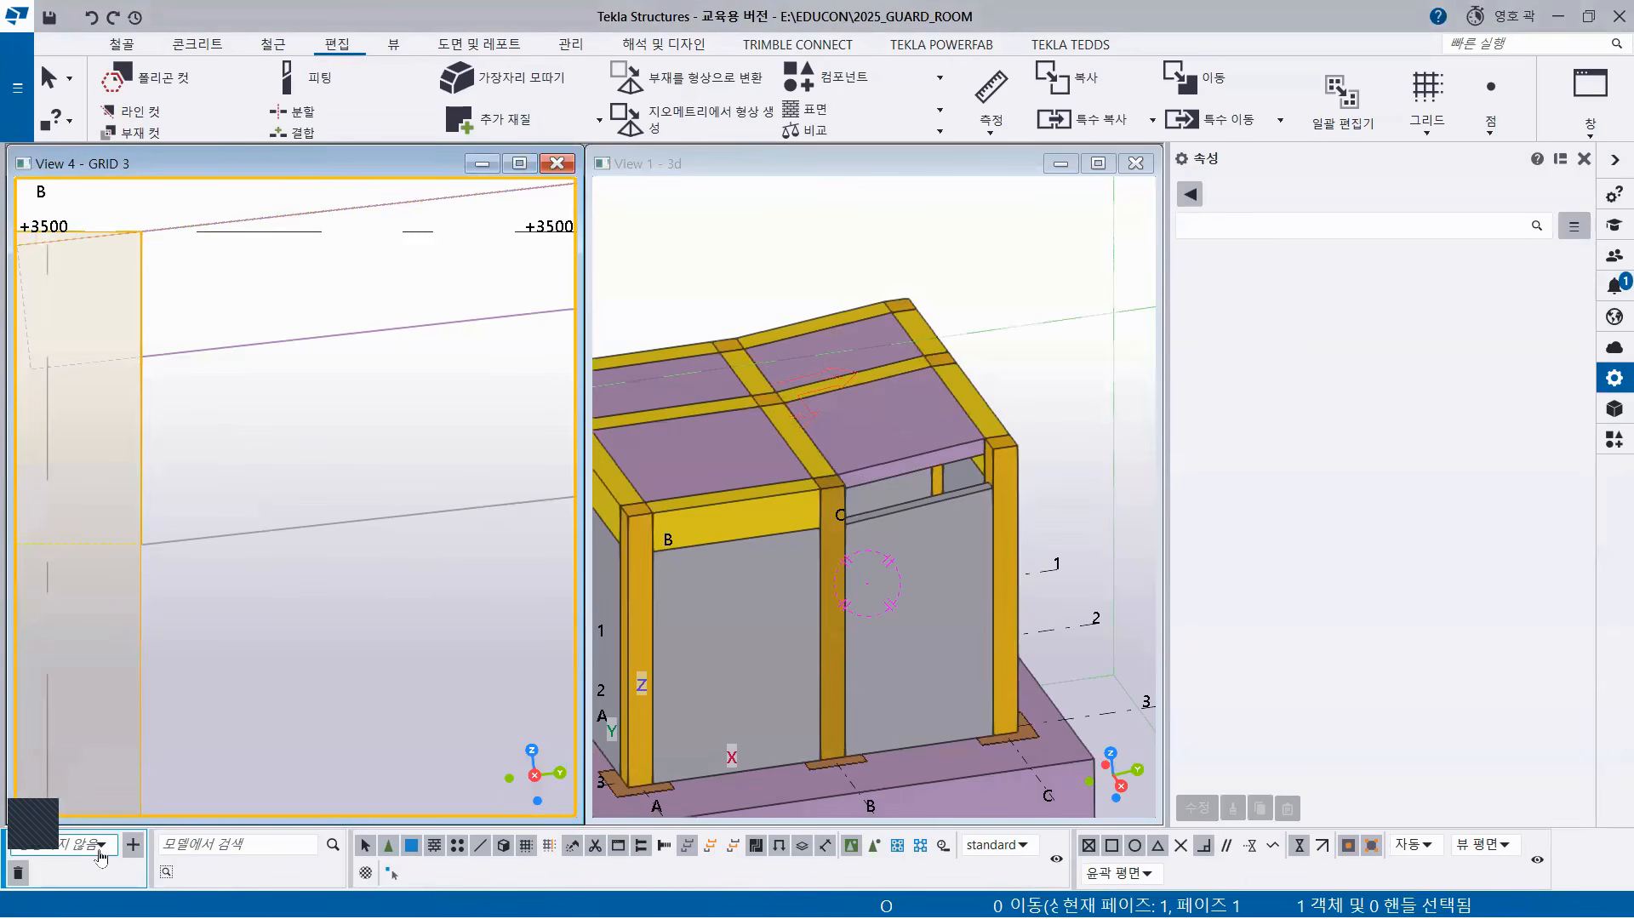
# Set the work plane to the model origin and line-cut the sloped RS1 slab vertically along the grid B column's inner face, removing the end past it.
pyautogui.click(101, 850)
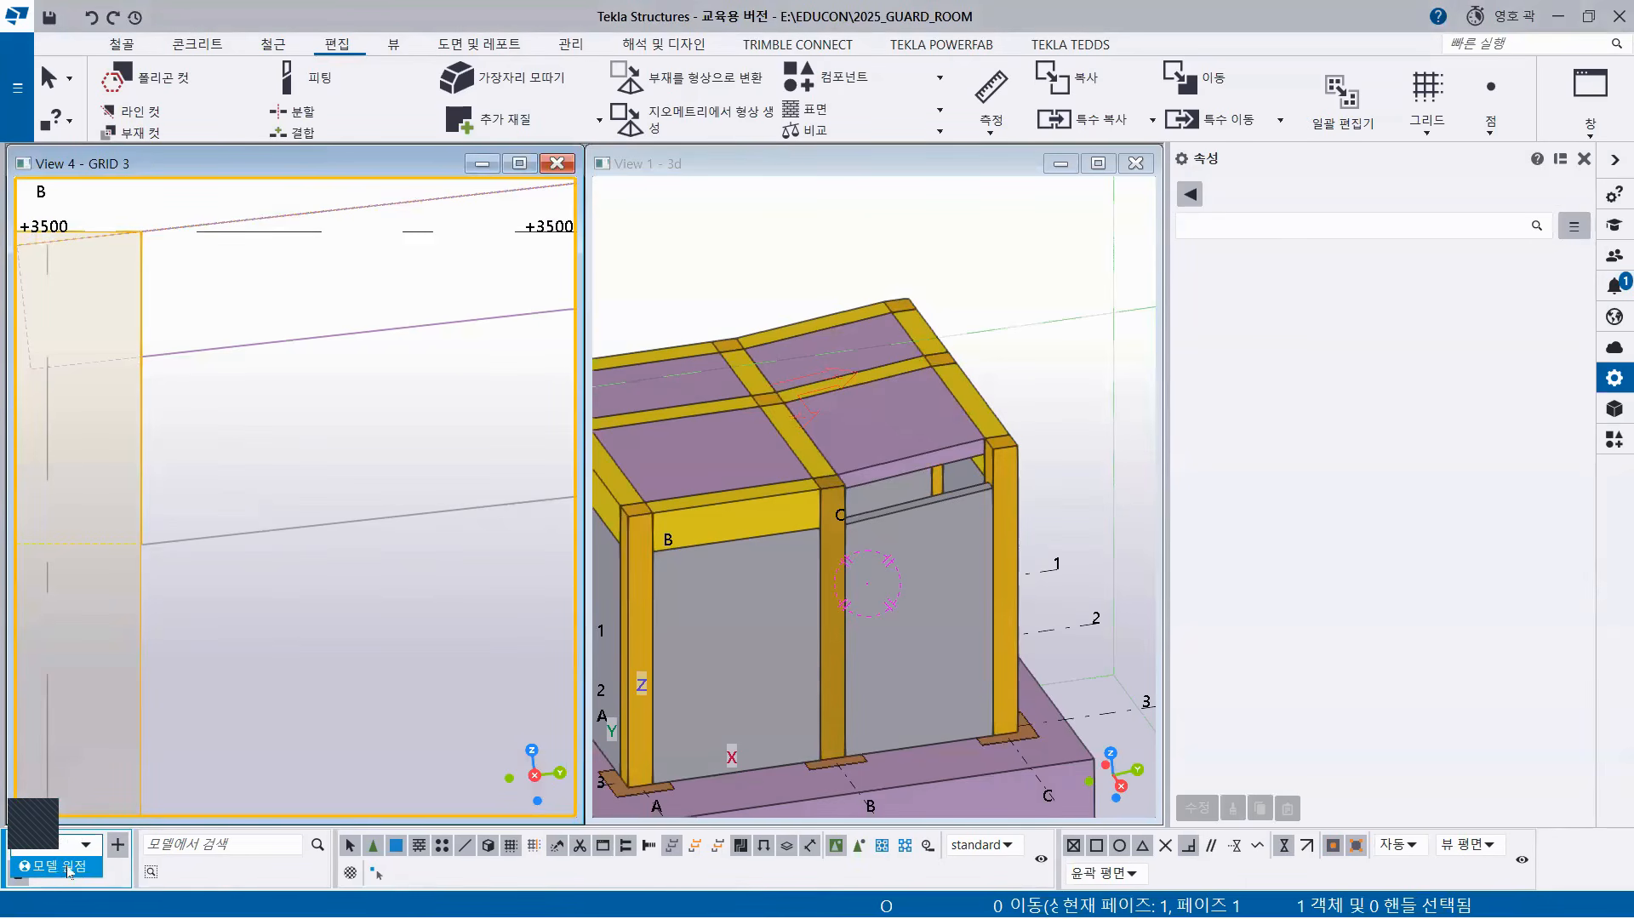
pyautogui.click(66, 866)
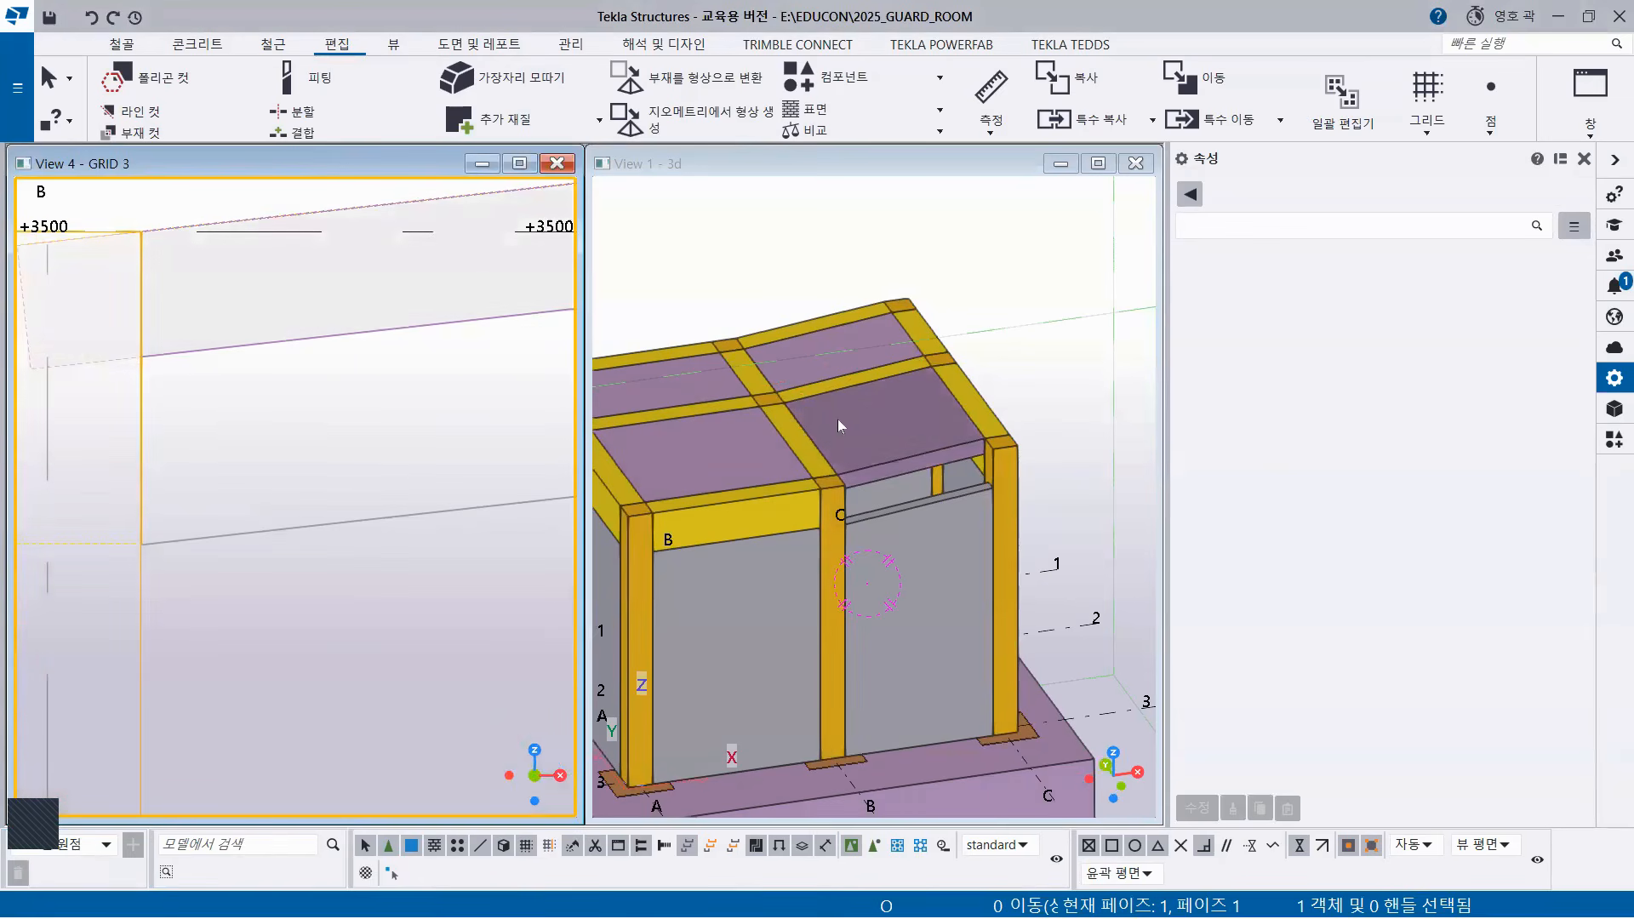
pyautogui.click(873, 436)
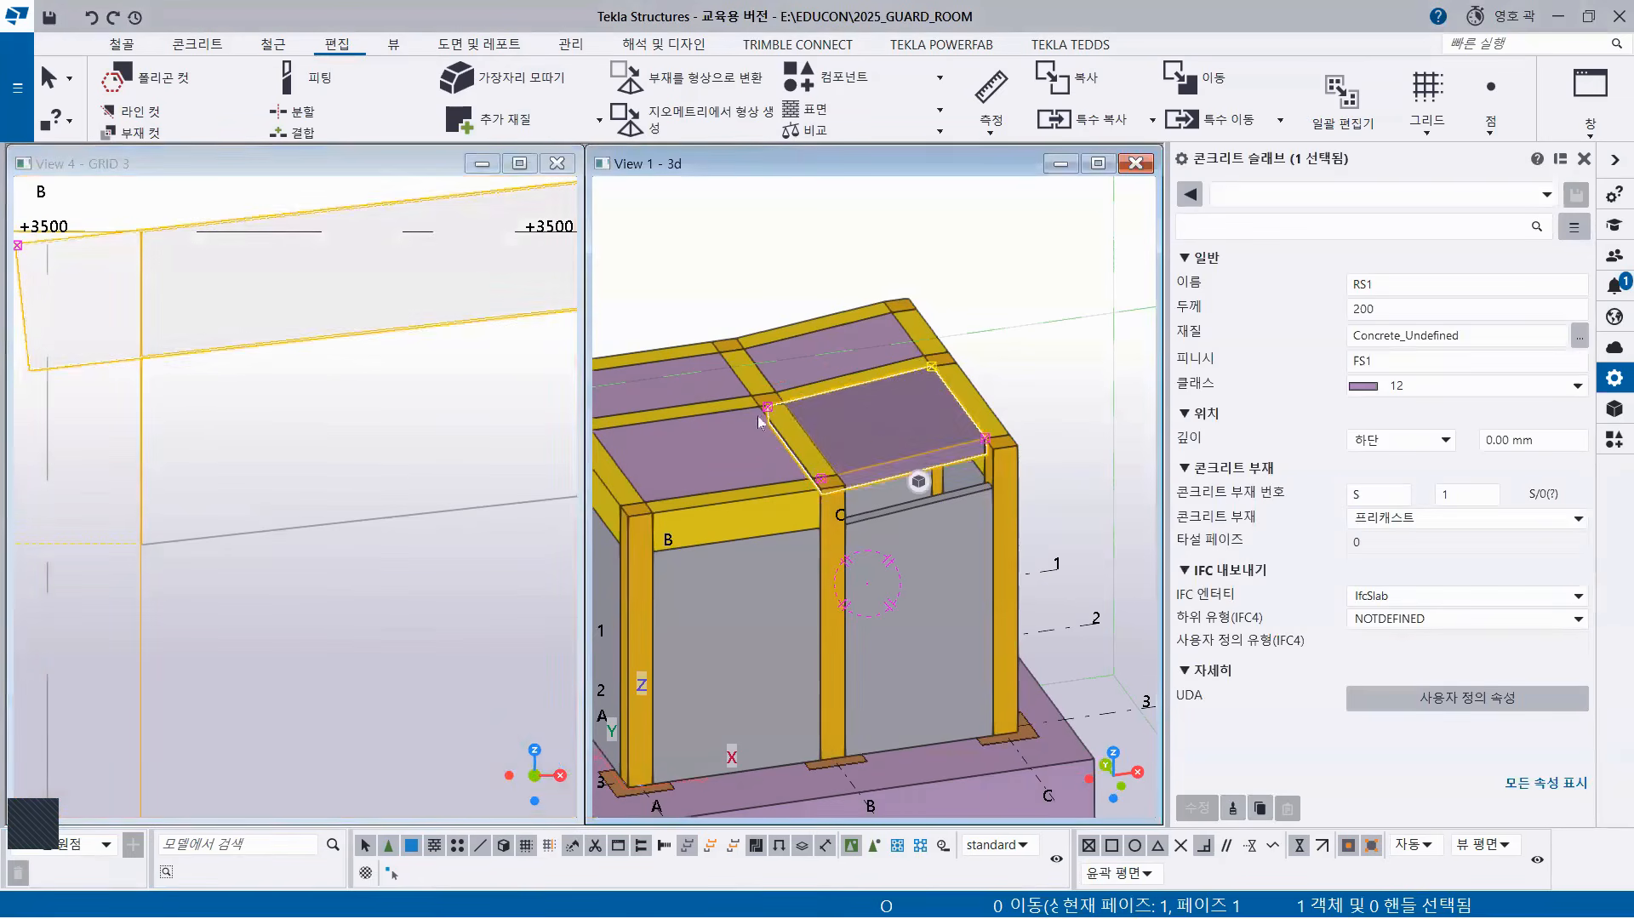
pyautogui.click(196, 111)
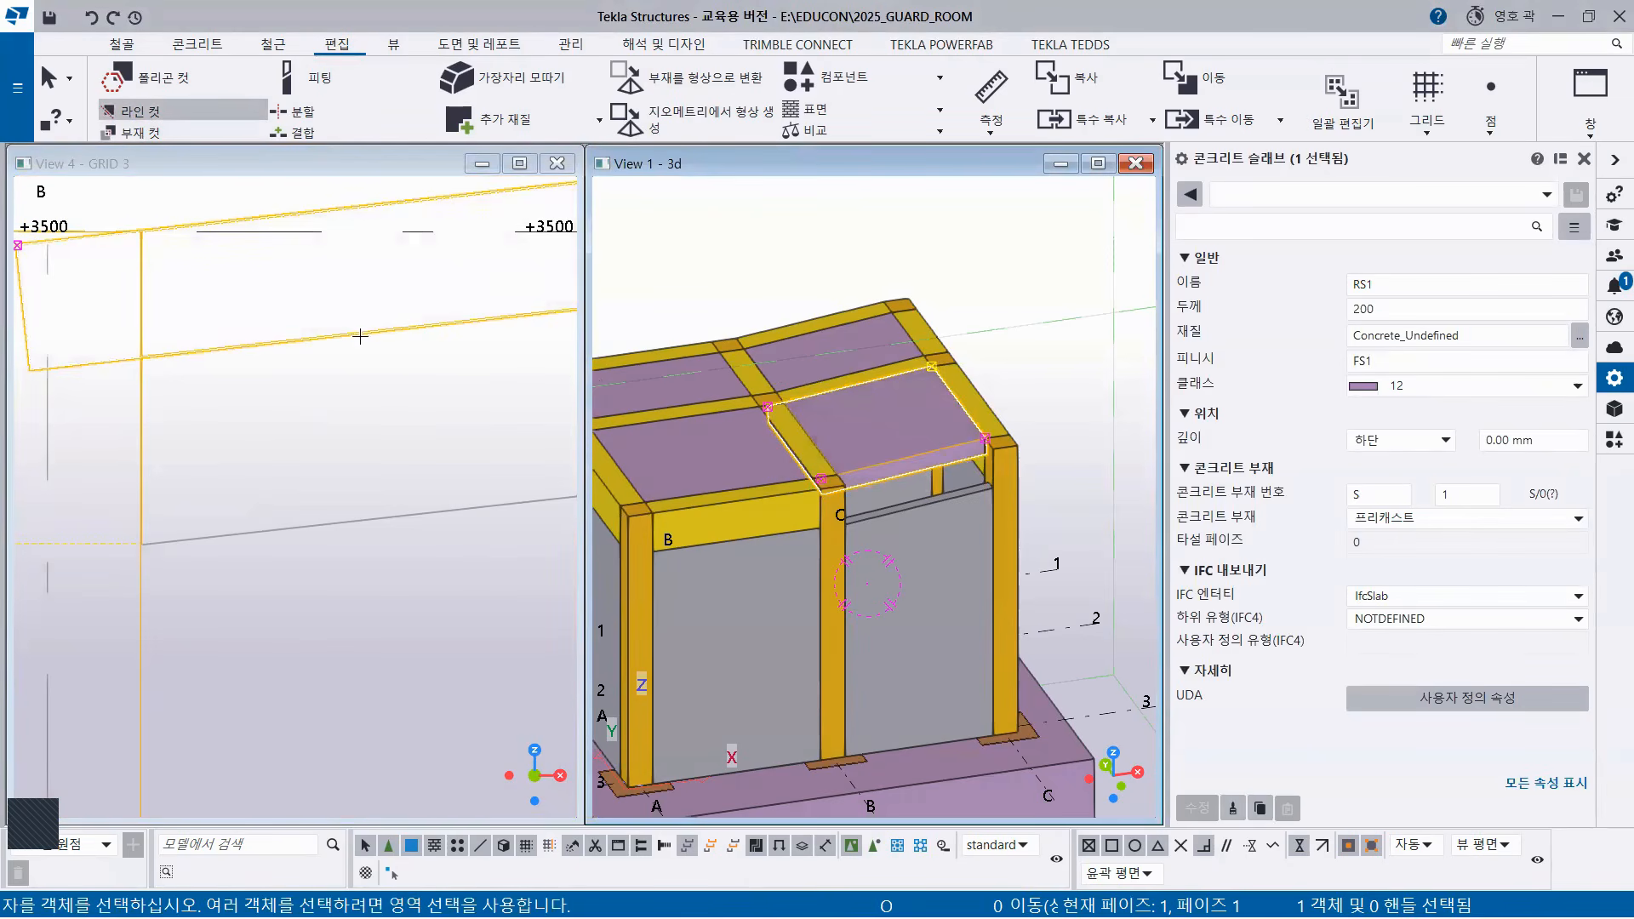
pyautogui.click(864, 414)
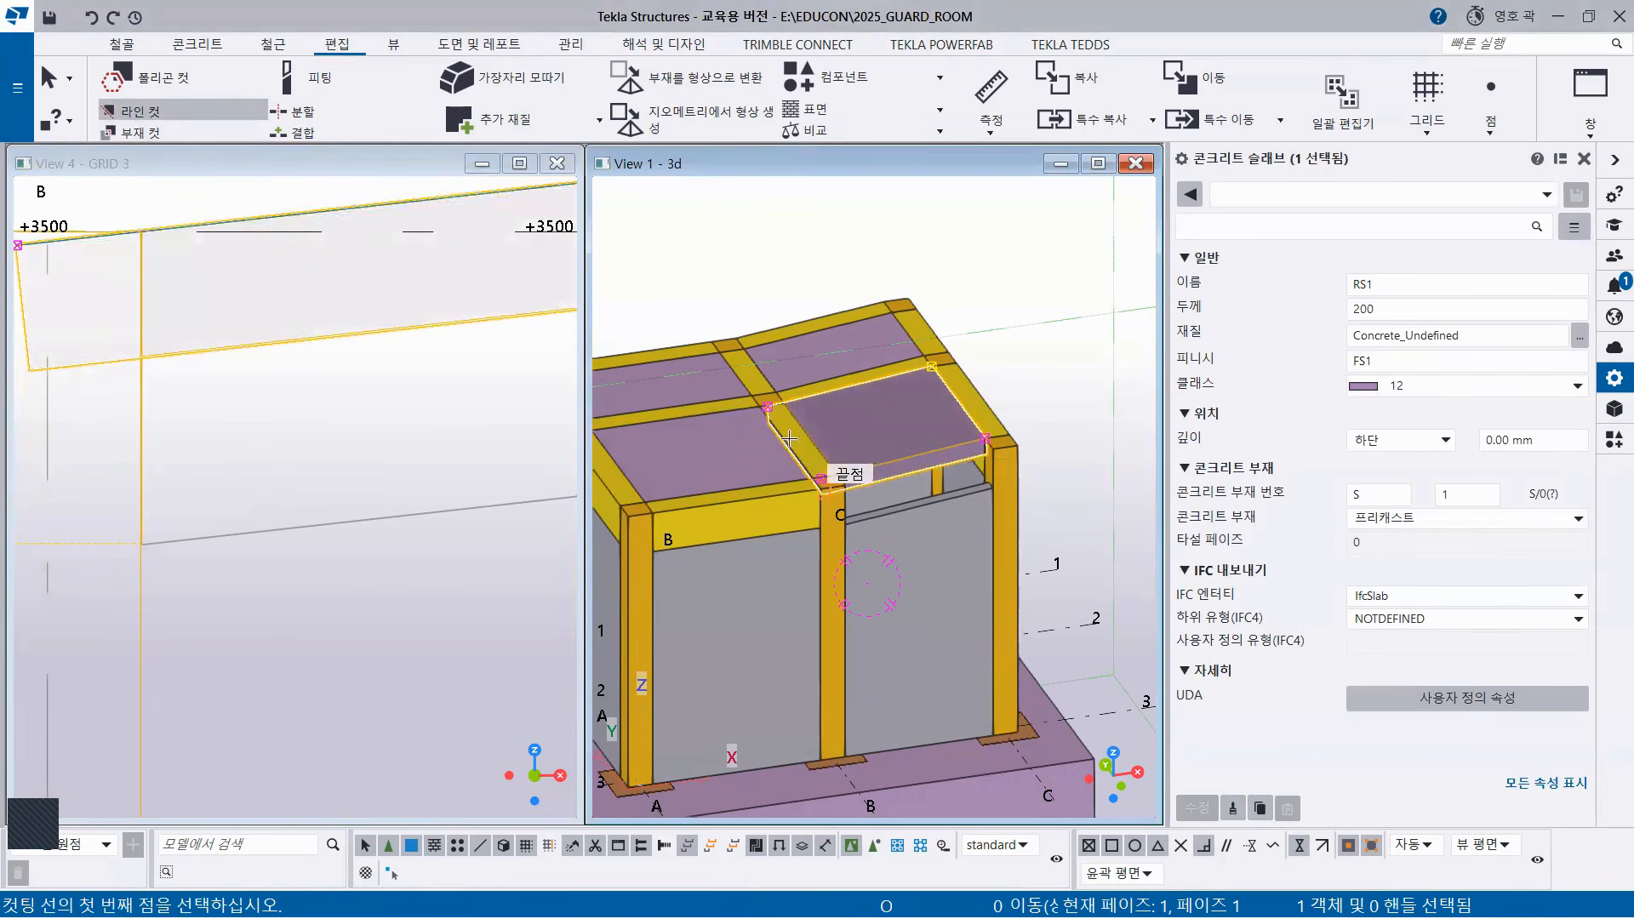
pyautogui.click(140, 645)
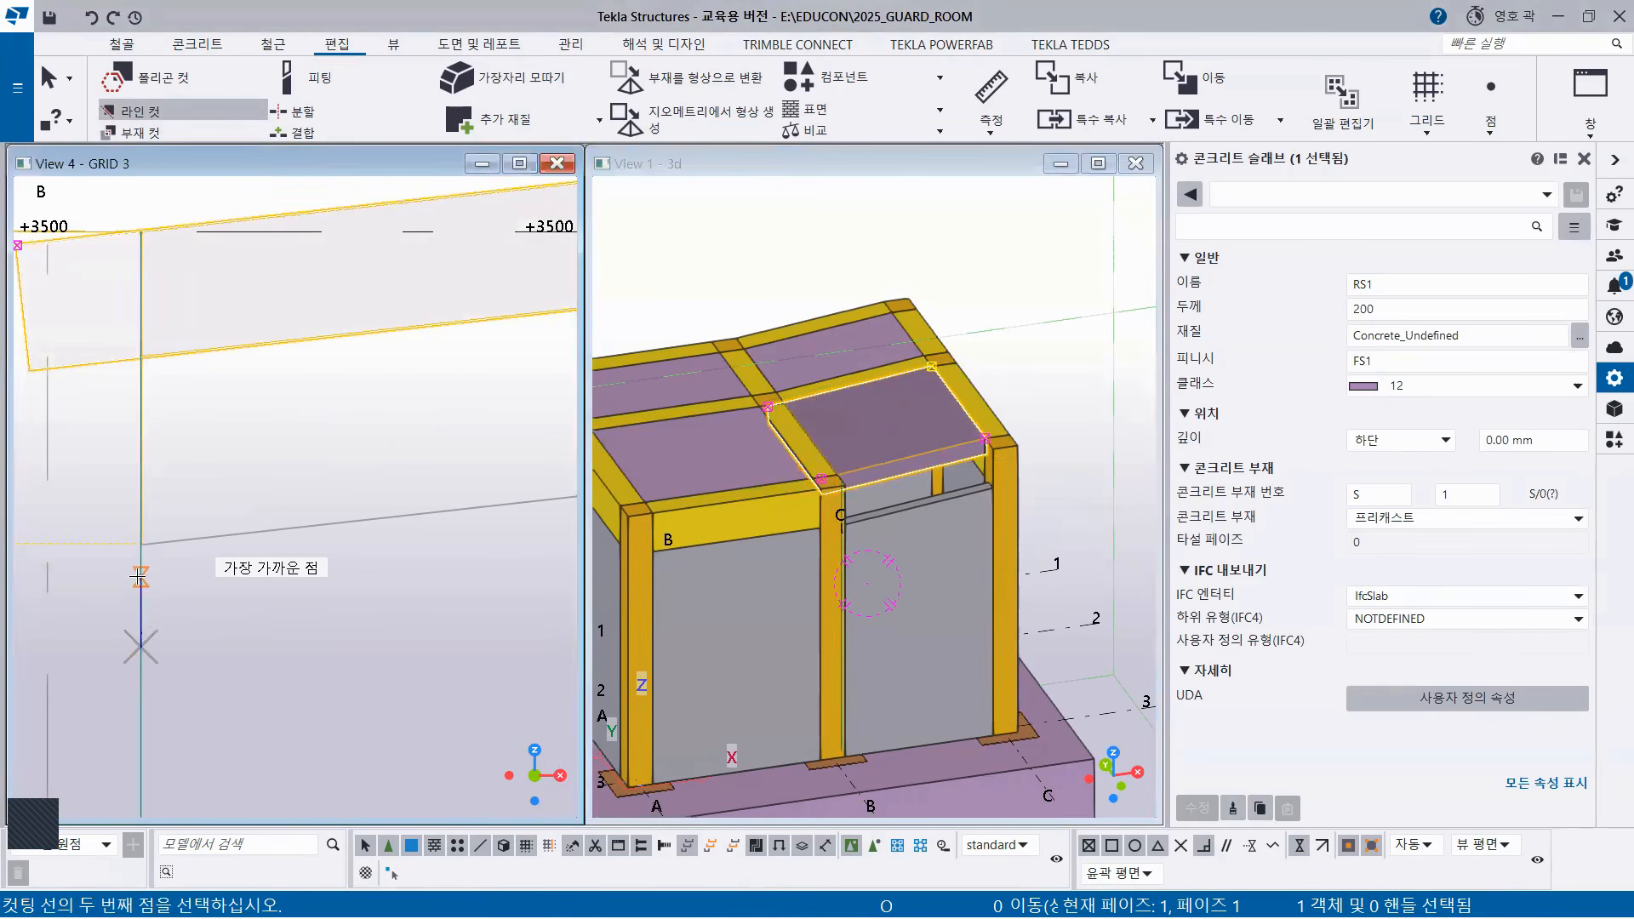
pyautogui.click(140, 577)
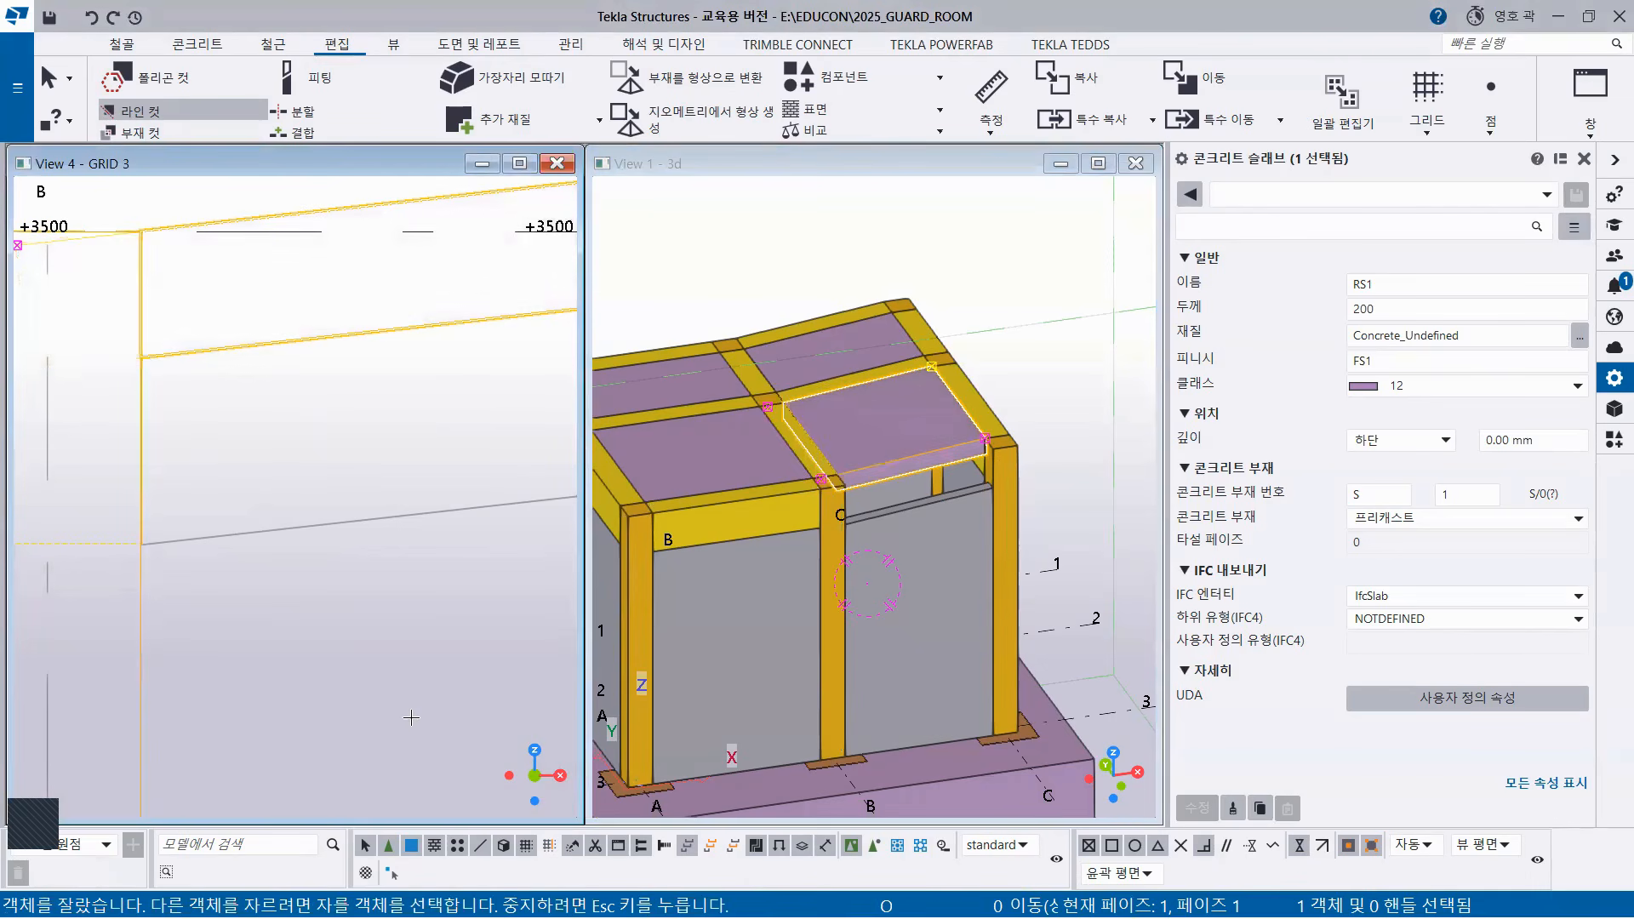
# Maximize the 3d view and bring back the hidden beam on grid 3 between grids B and C.
pyautogui.scroll(-3, 429, 380)
pyautogui.moveTo(407, 398); pyautogui.dragTo(173, 560, button='middle')
pyautogui.moveTo(383, 500); pyautogui.dragTo(100, 509, button='middle')
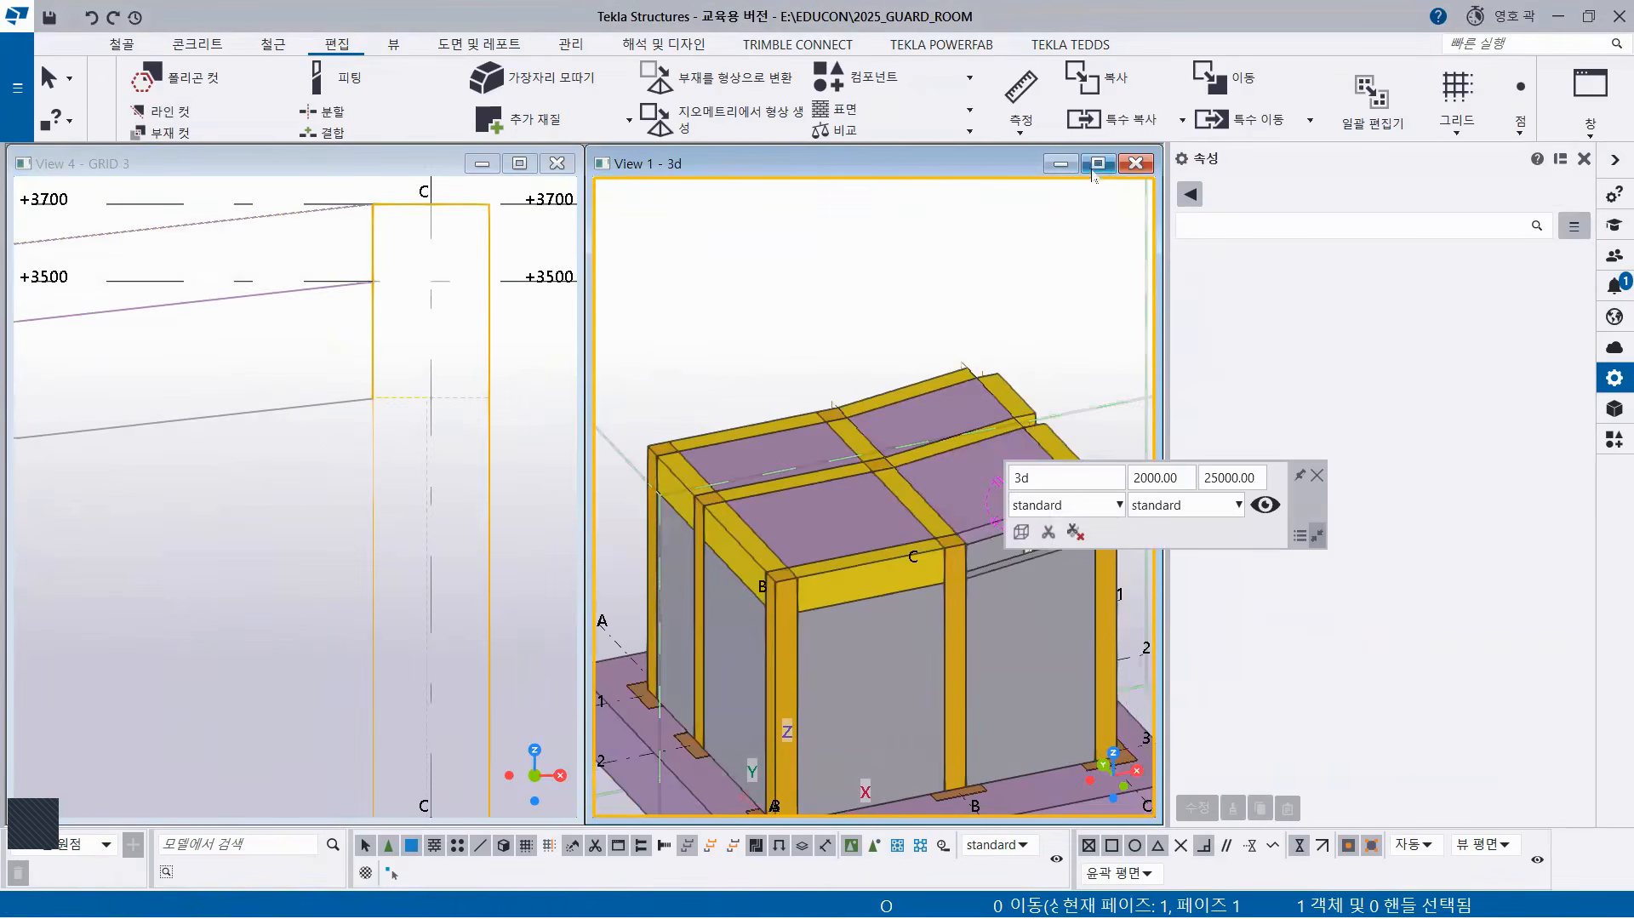
pyautogui.click(1098, 166)
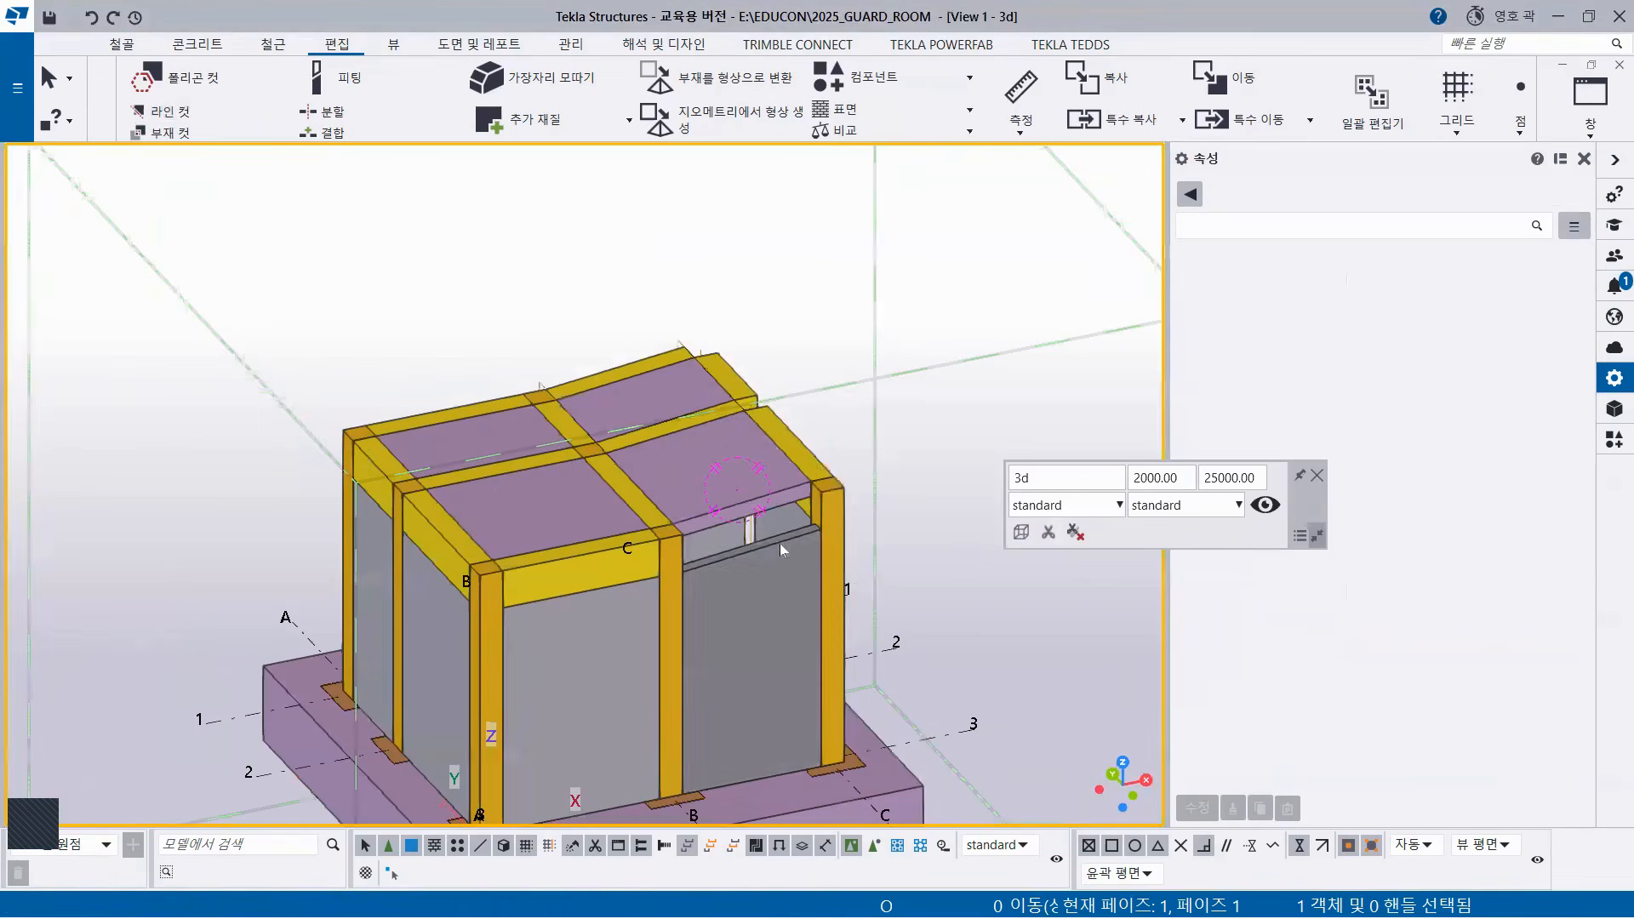
pyautogui.rightClick(623, 260)
pyautogui.click(696, 378)
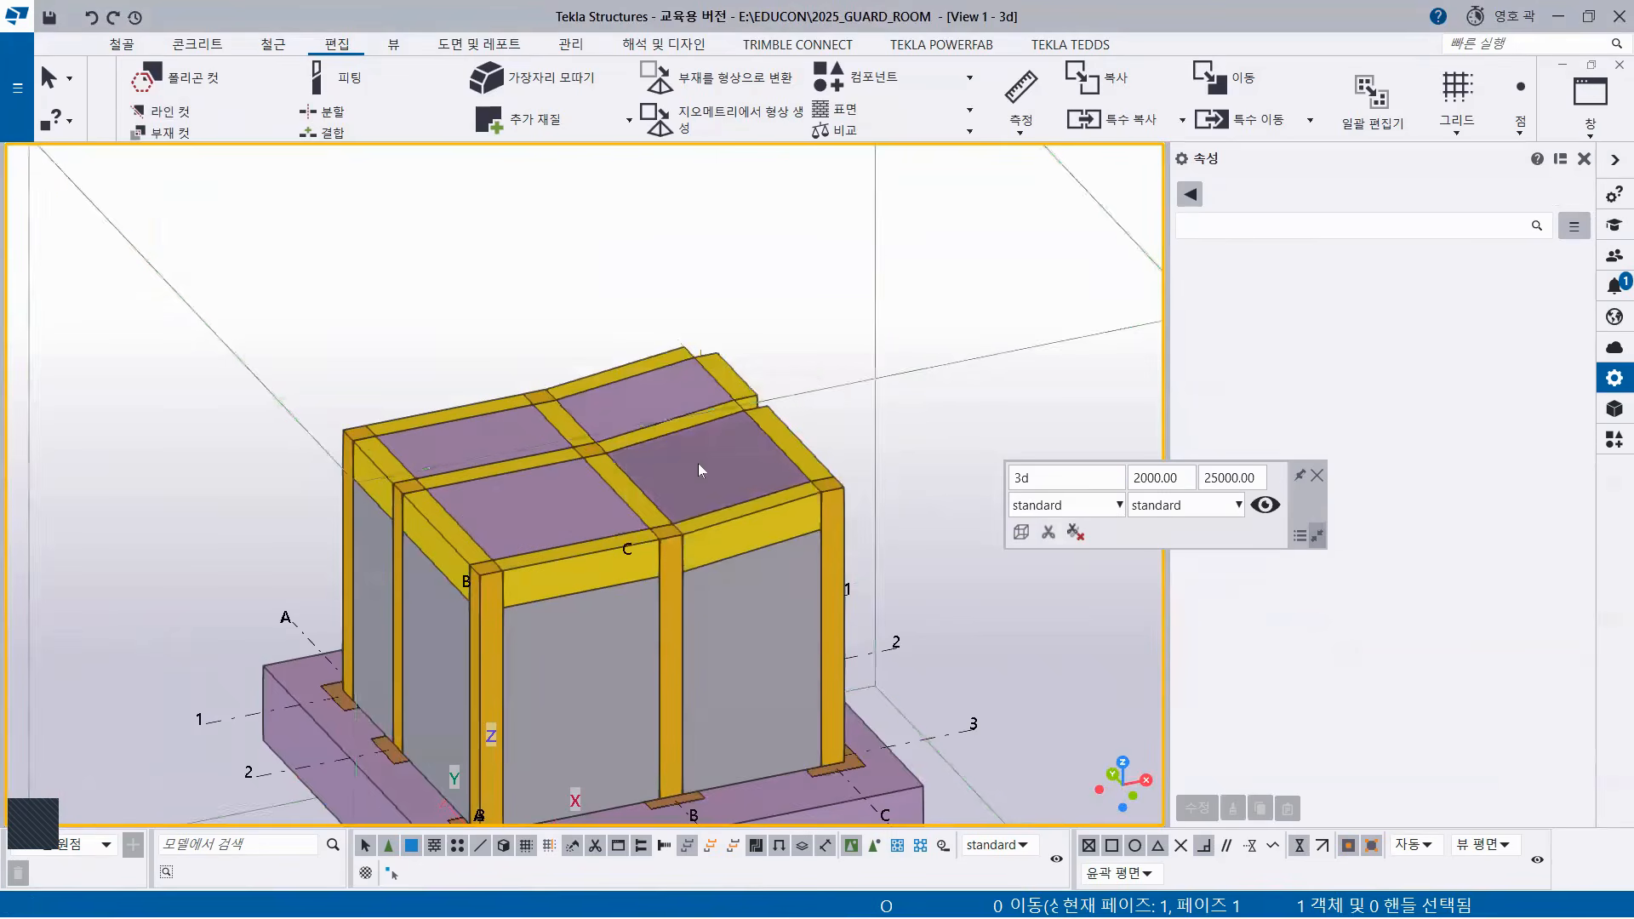
# Fit the work area to the entire model and examine the guard room's roof and walls from the opposite side.
pyautogui.scroll(2, 698, 463)
pyautogui.keyDown('ctrl'); pyautogui.moveTo(586, 541); pyautogui.dragTo(1280, 503, button='middle'); pyautogui.keyUp('ctrl')
pyautogui.moveTo(704, 580); pyautogui.dragTo(710, 428, button='middle')
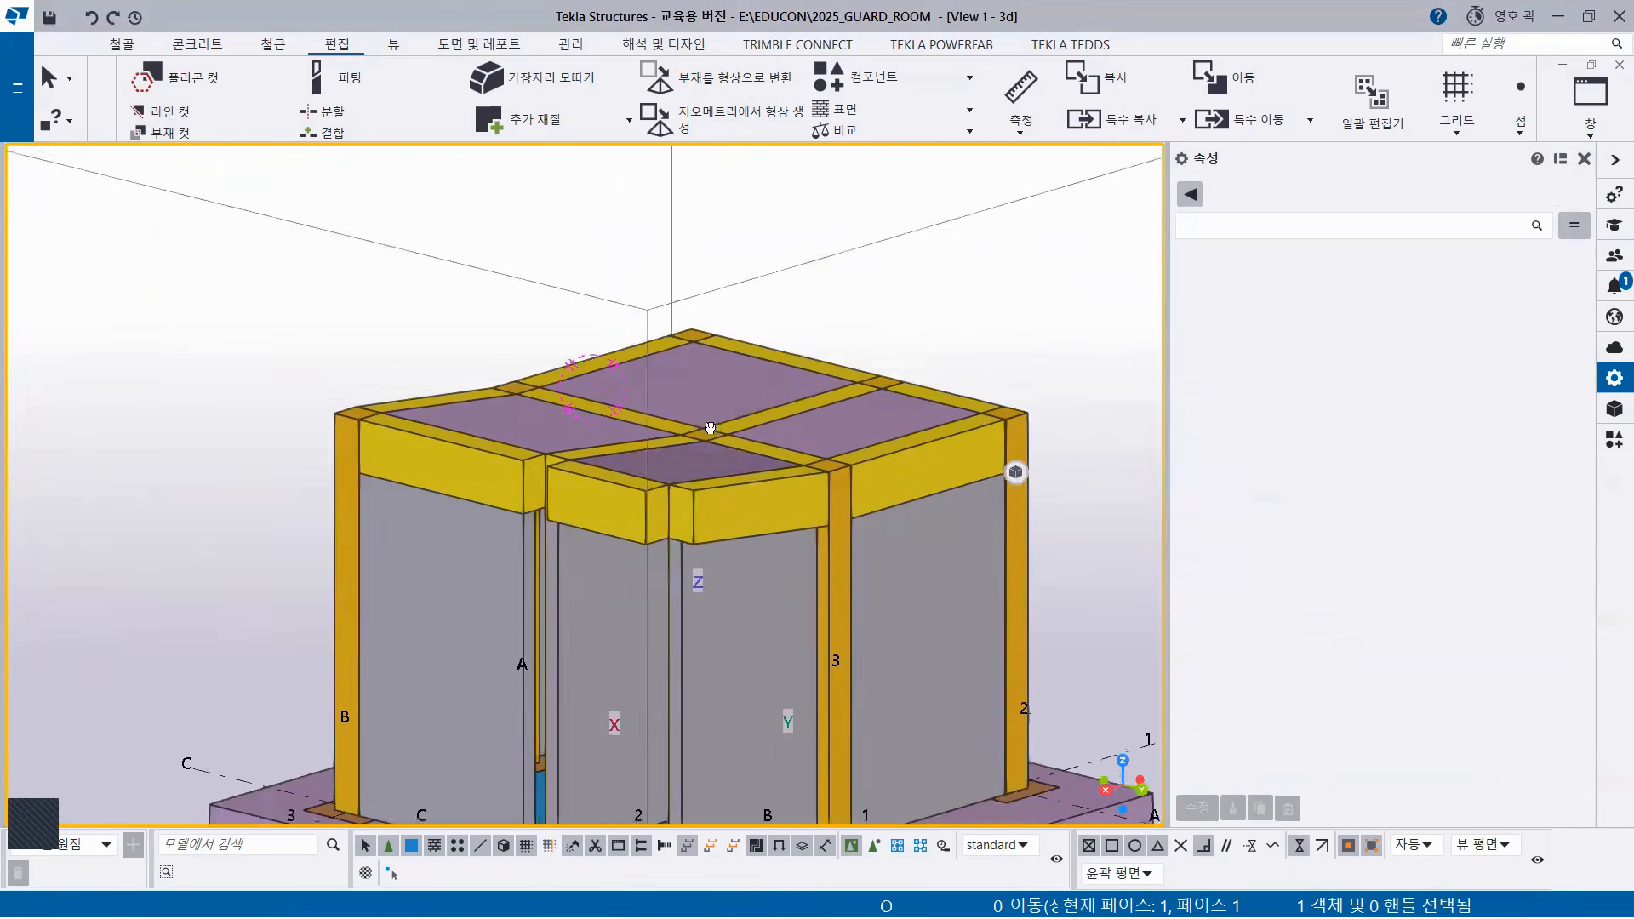
pyautogui.scroll(-3, 665, 563)
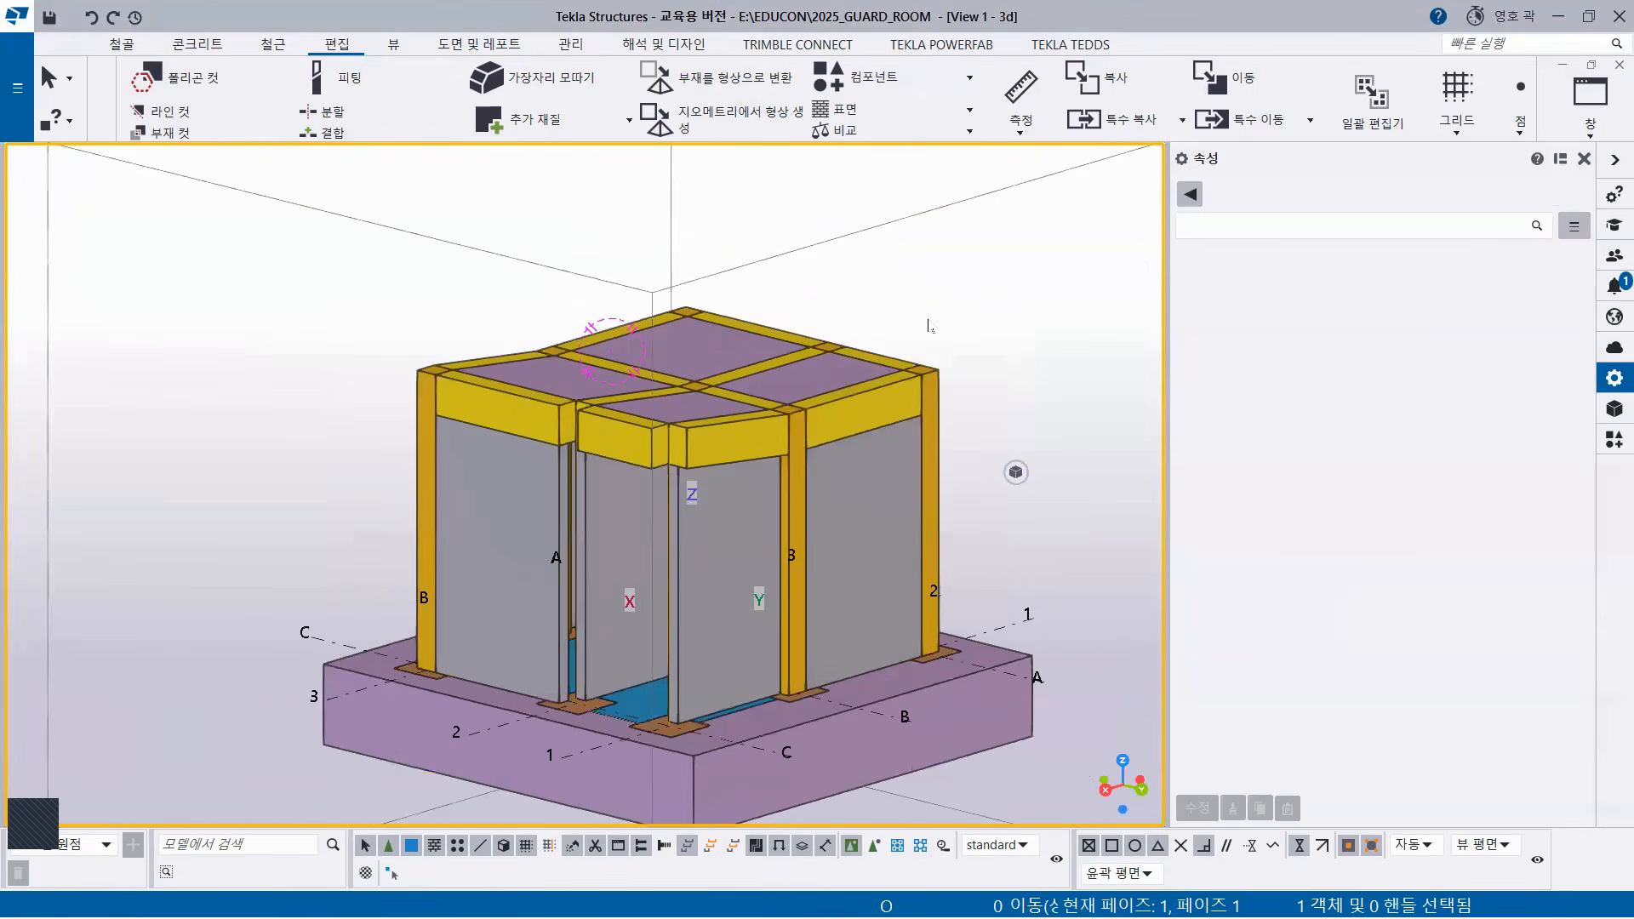
pyautogui.rightClick(895, 270)
pyautogui.click(1012, 355)
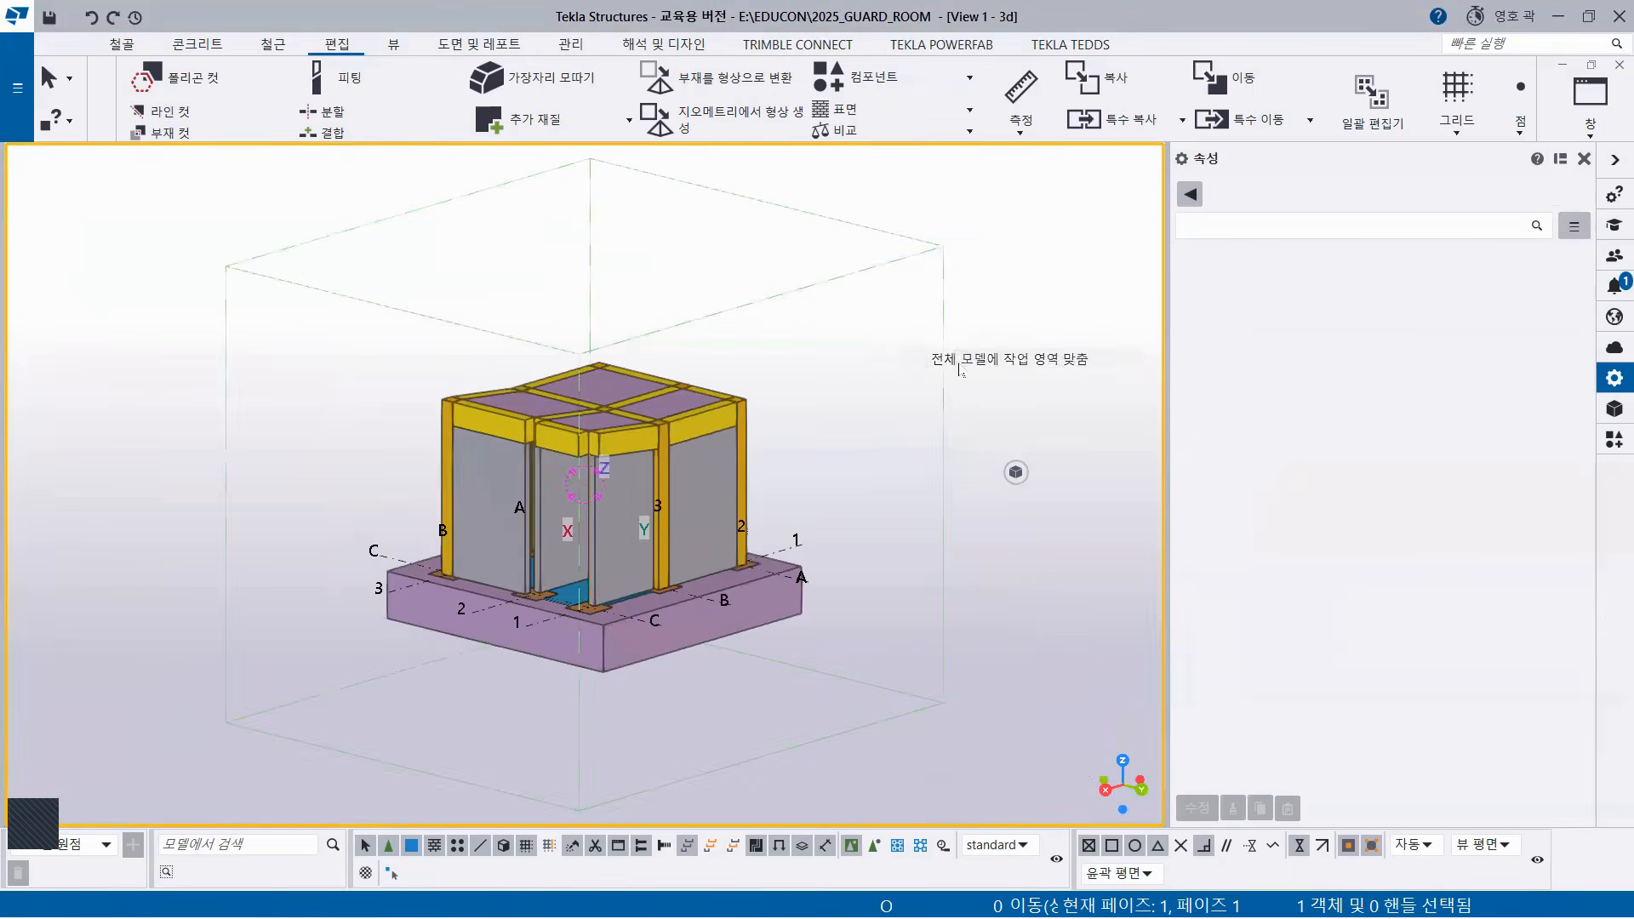
pyautogui.scroll(4, 506, 579)
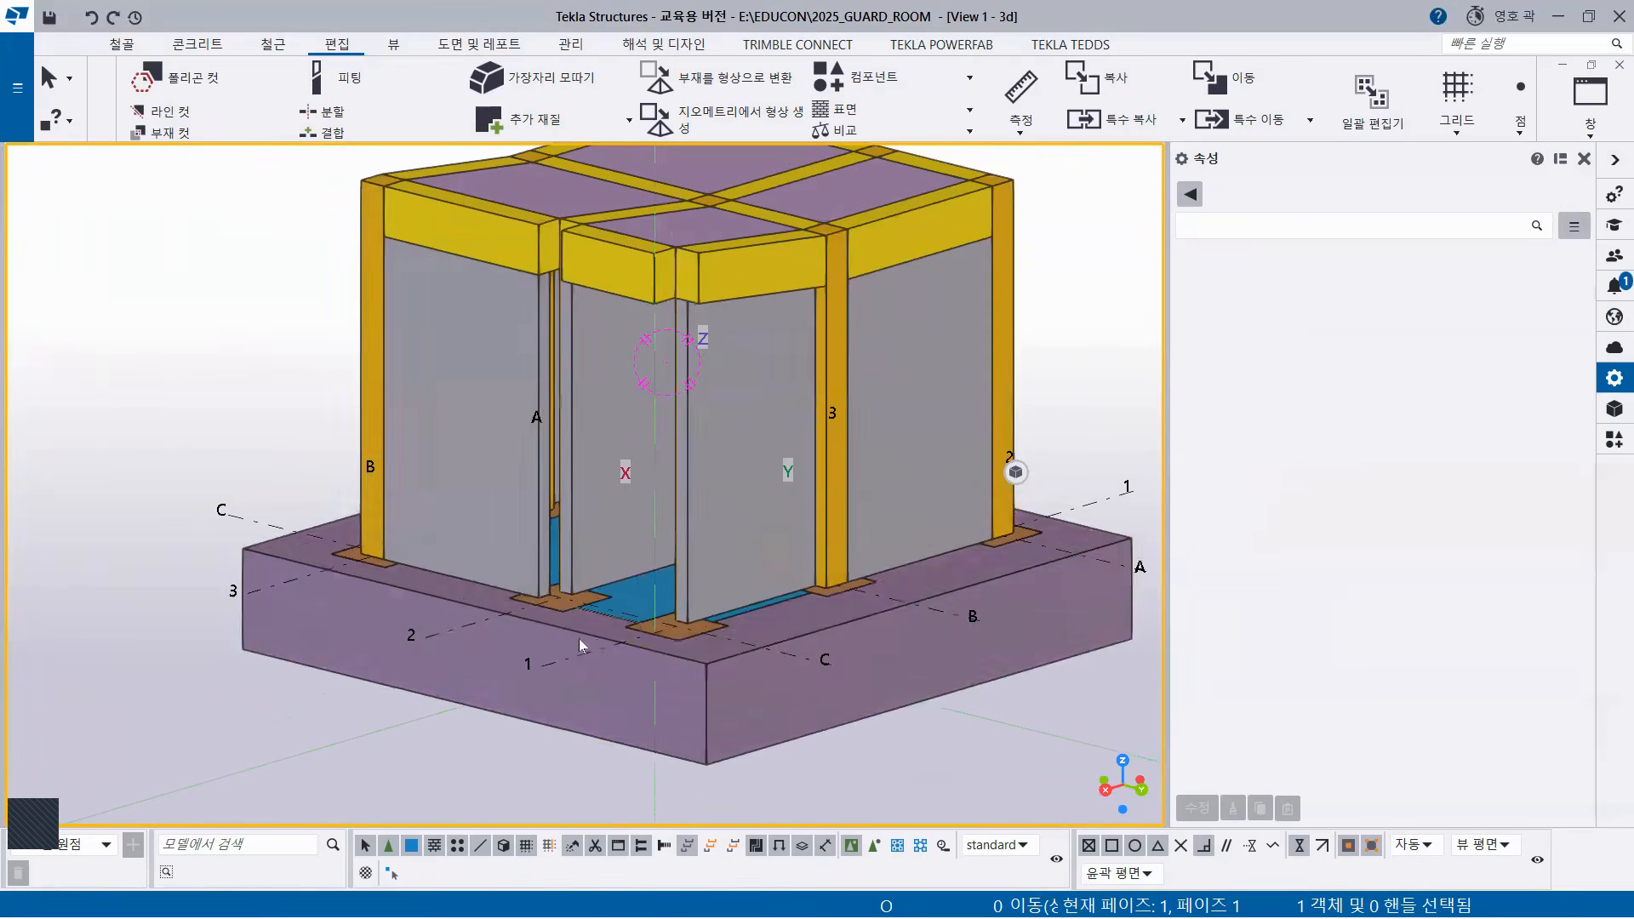
pyautogui.rightClick(304, 228)
pyautogui.click(389, 322)
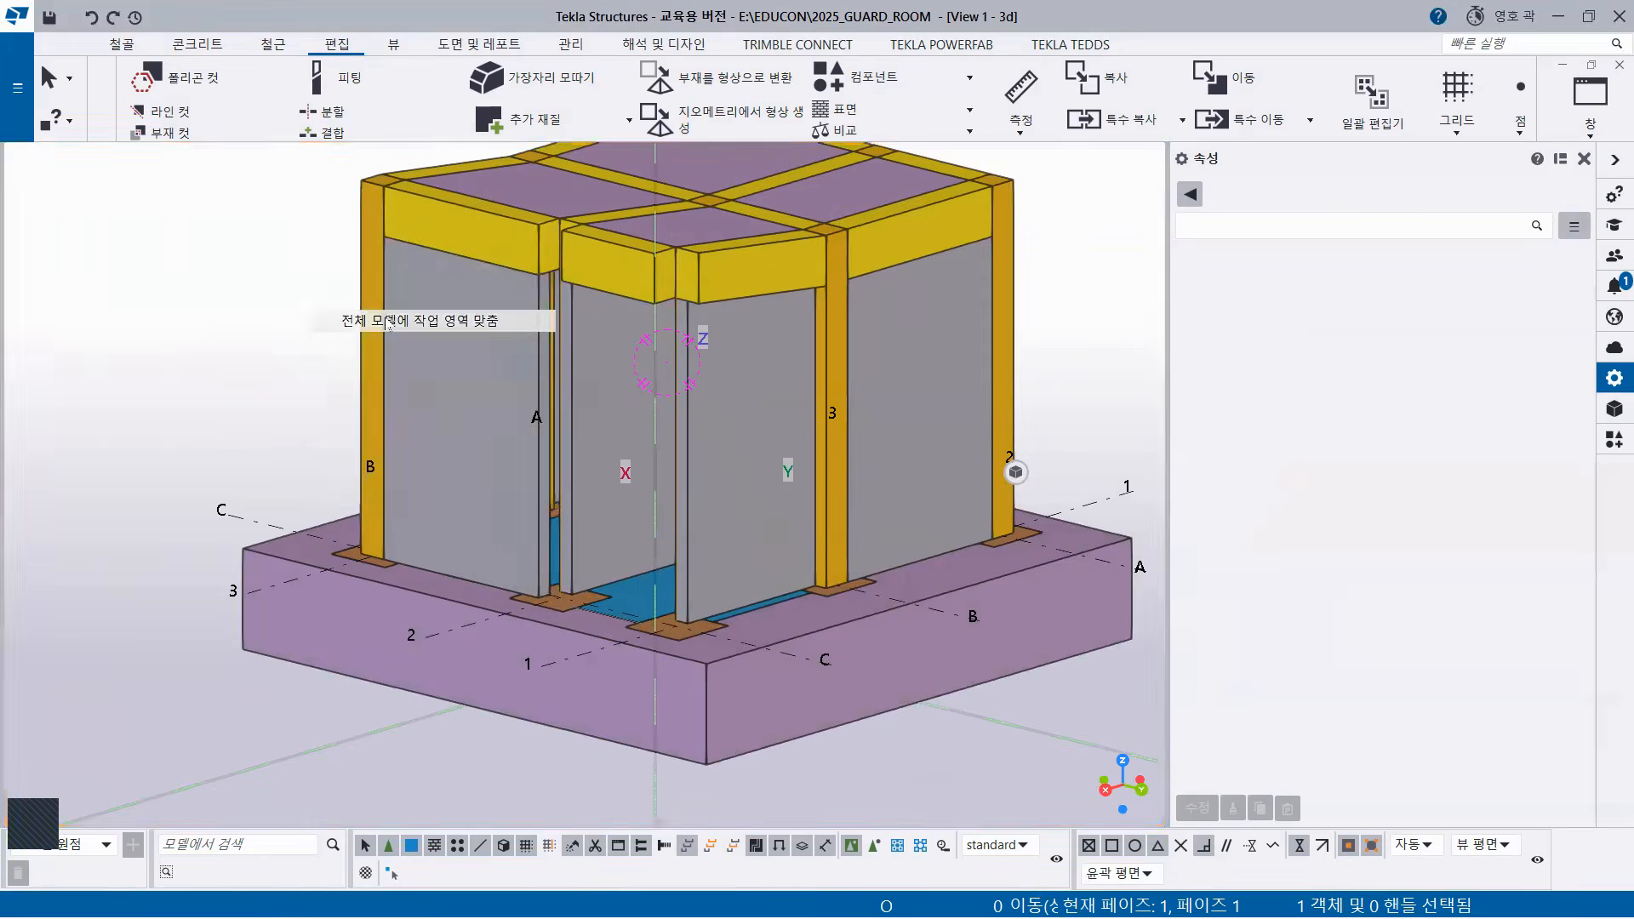
pyautogui.scroll(5, 633, 482)
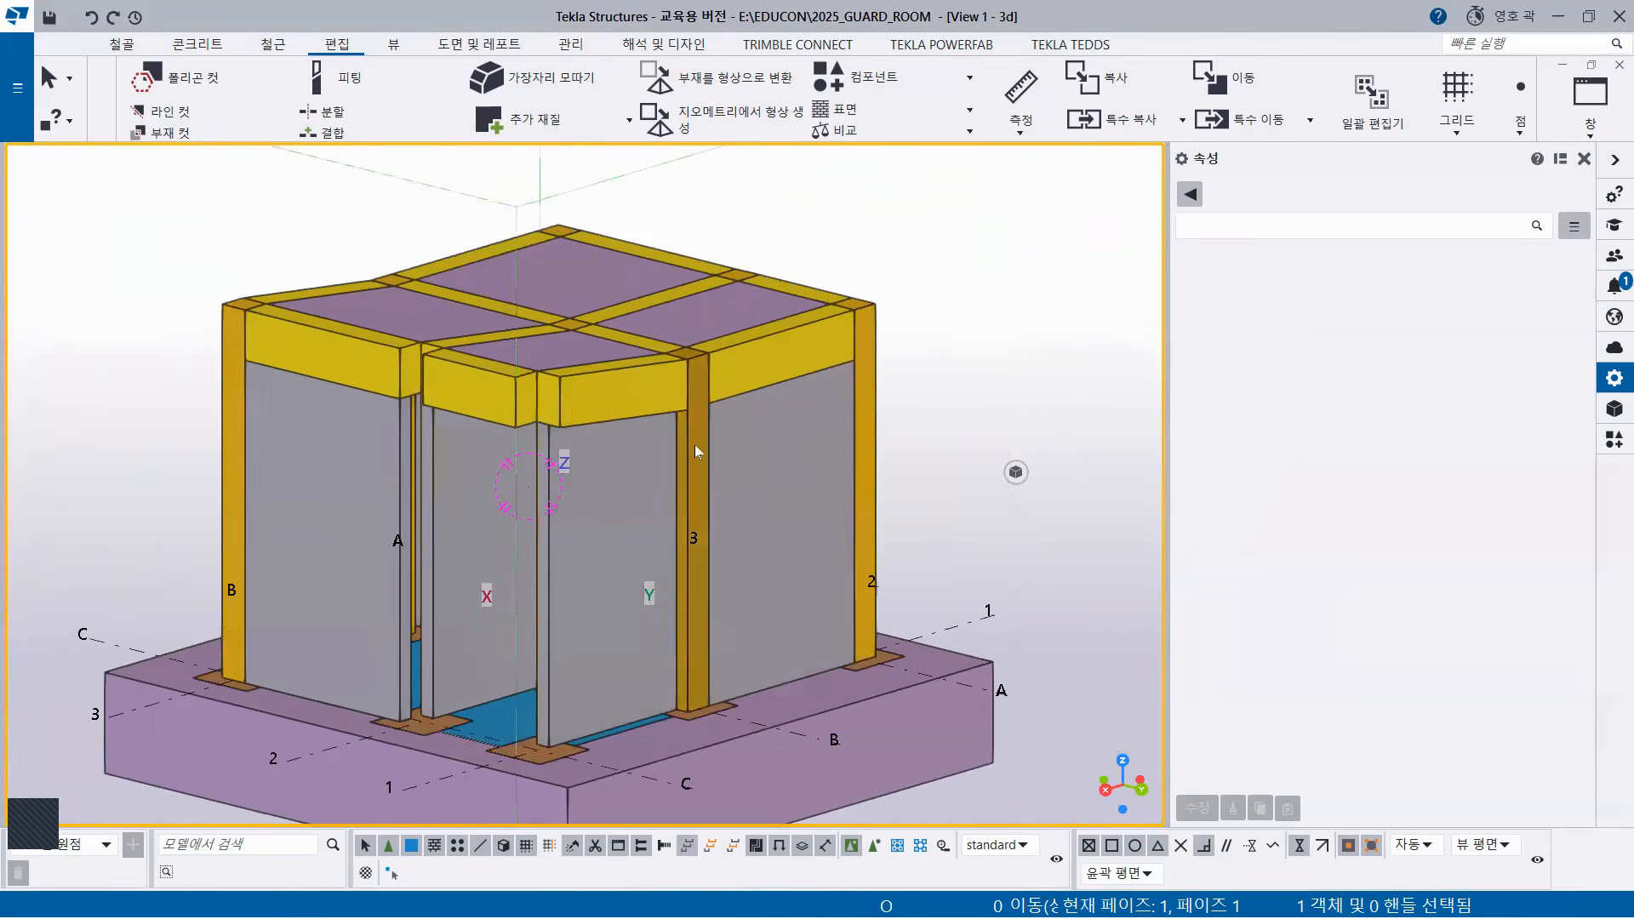
# Copy the 3500 mm high column at grids B-1 to the intersection of grids C and 1.
pyautogui.click(696, 445)
pyautogui.rightClick(970, 260)
pyautogui.click(1010, 320)
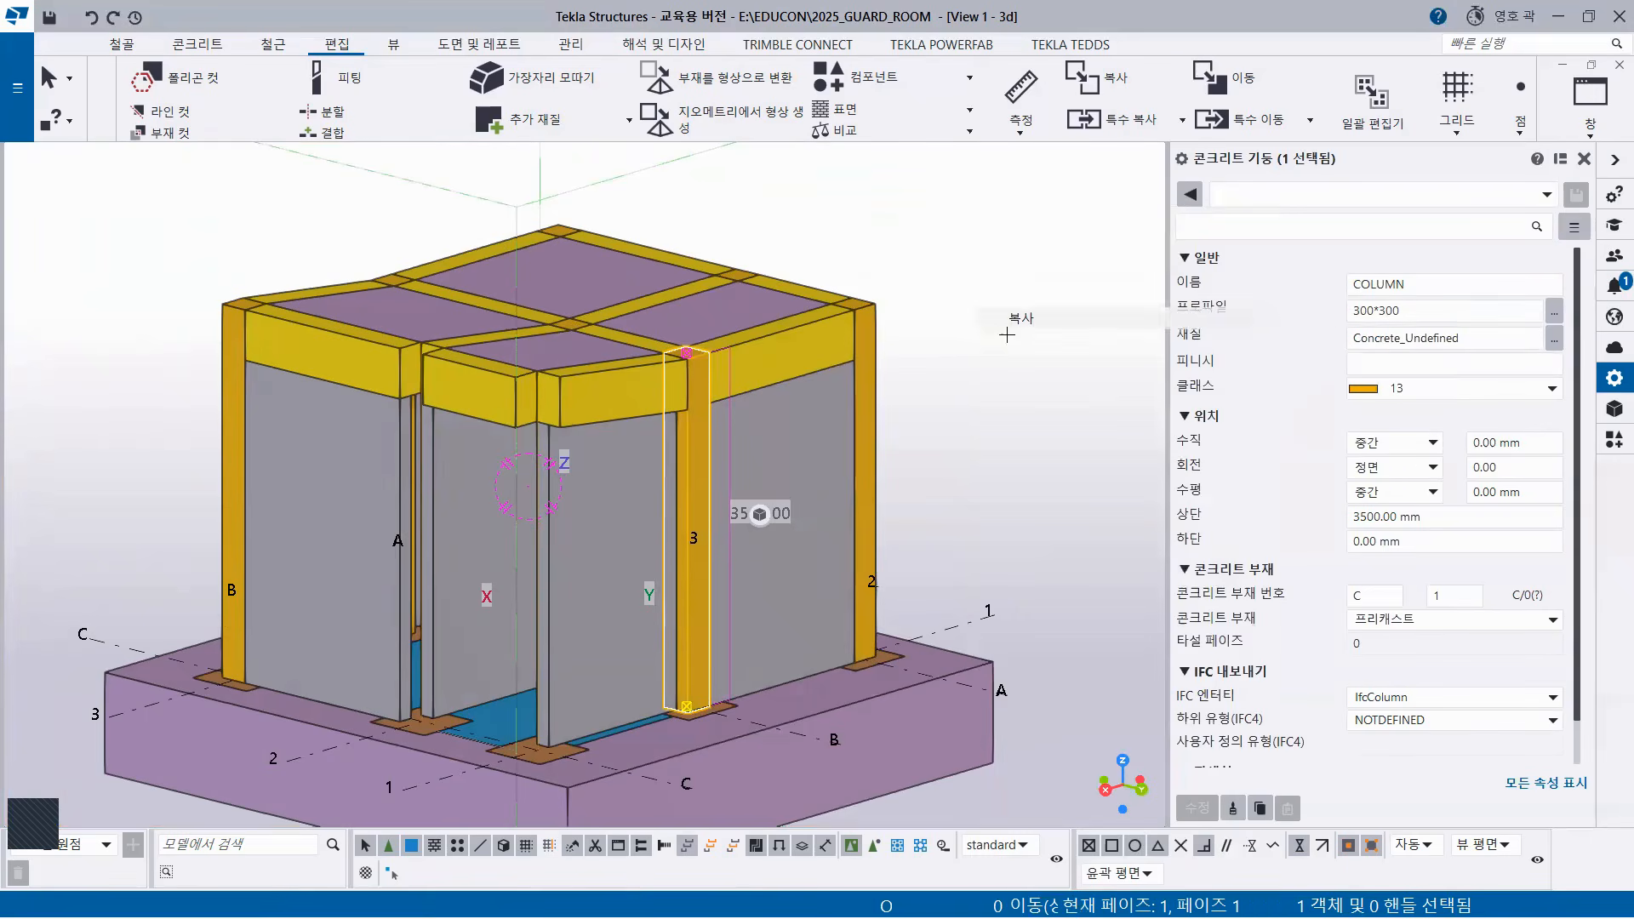
pyautogui.click(838, 741)
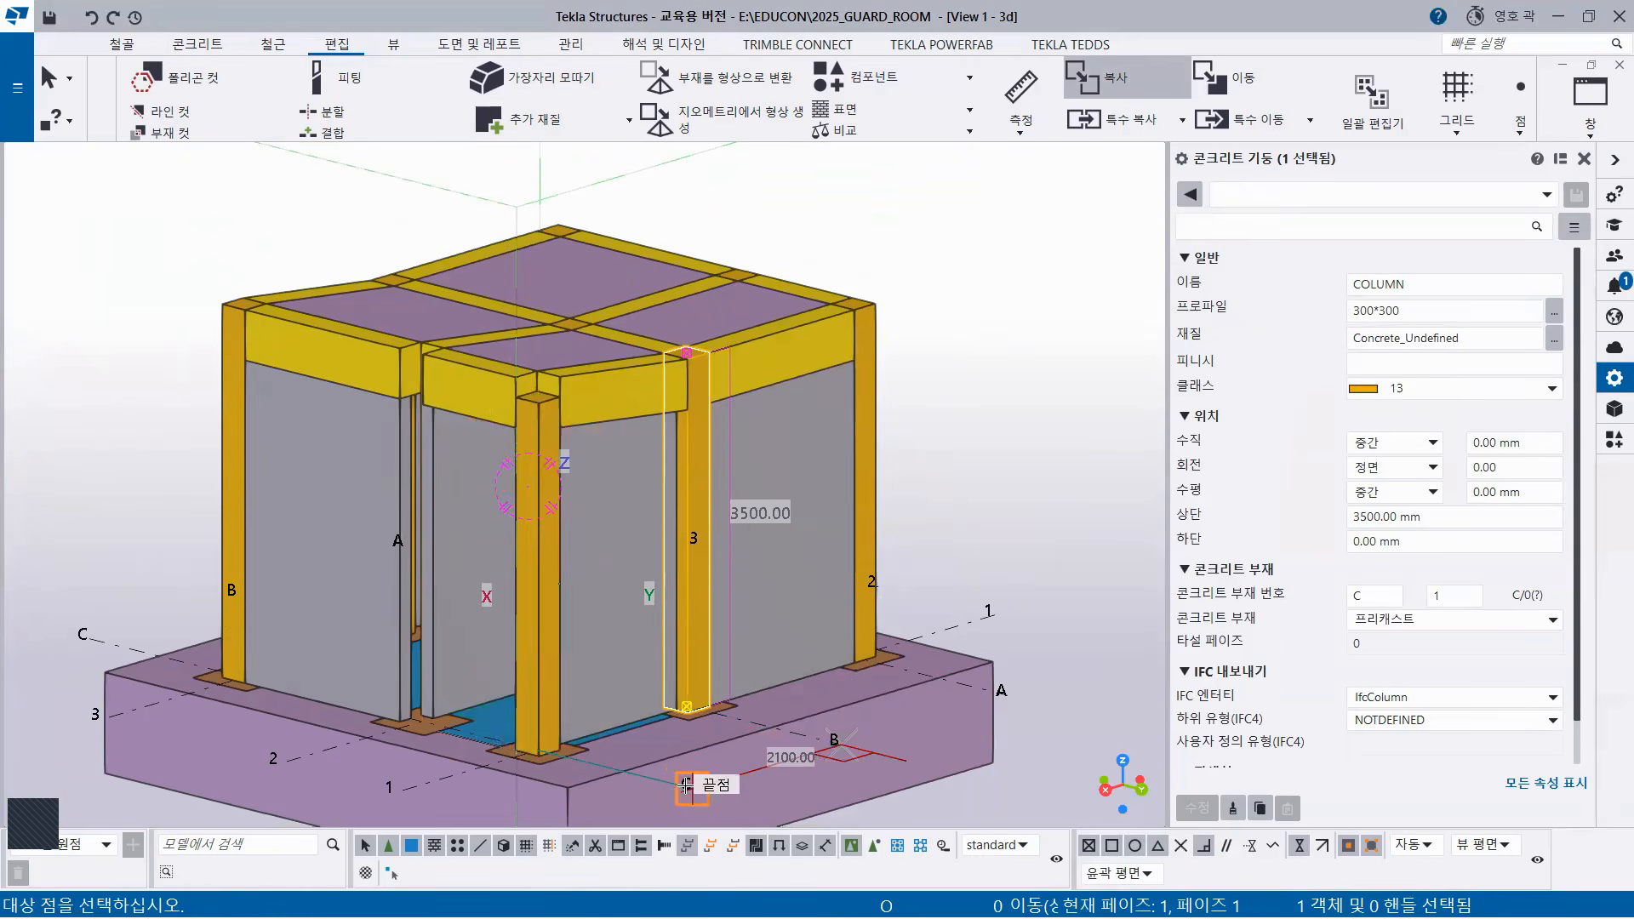
pyautogui.click(140, 447)
pyautogui.rightClick(138, 444)
pyautogui.click(188, 459)
# Copy the 3700 mm high column at grids C-3 to grids C-2 and fit the work area to the entire model.
pyautogui.click(230, 336)
pyautogui.rightClick(119, 271)
pyautogui.click(155, 317)
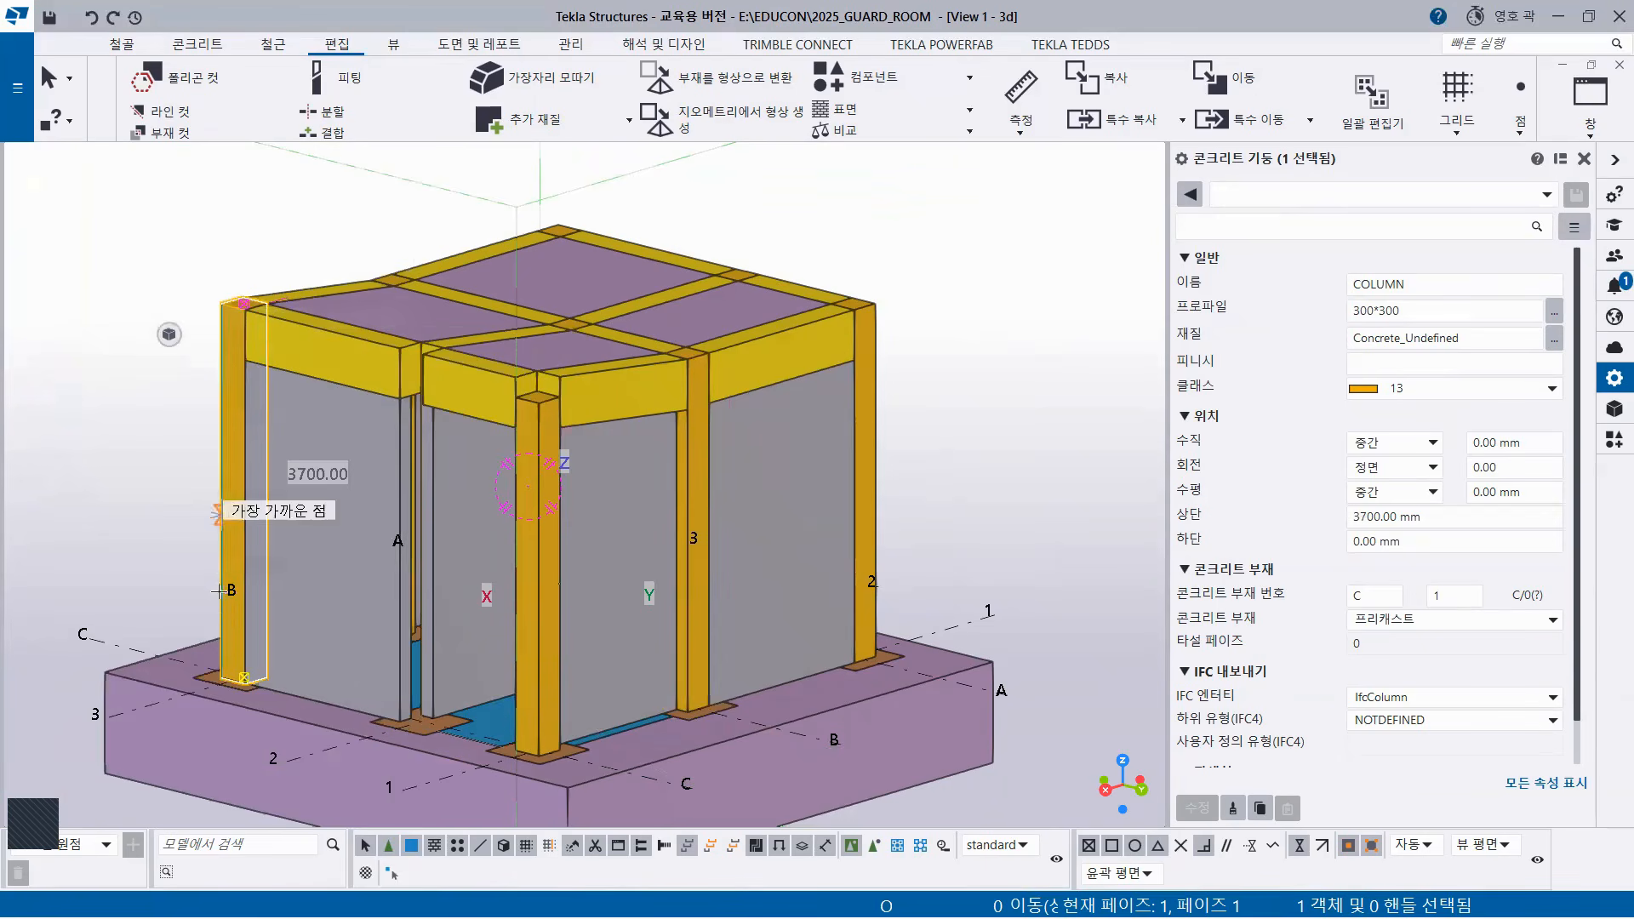
pyautogui.click(98, 716)
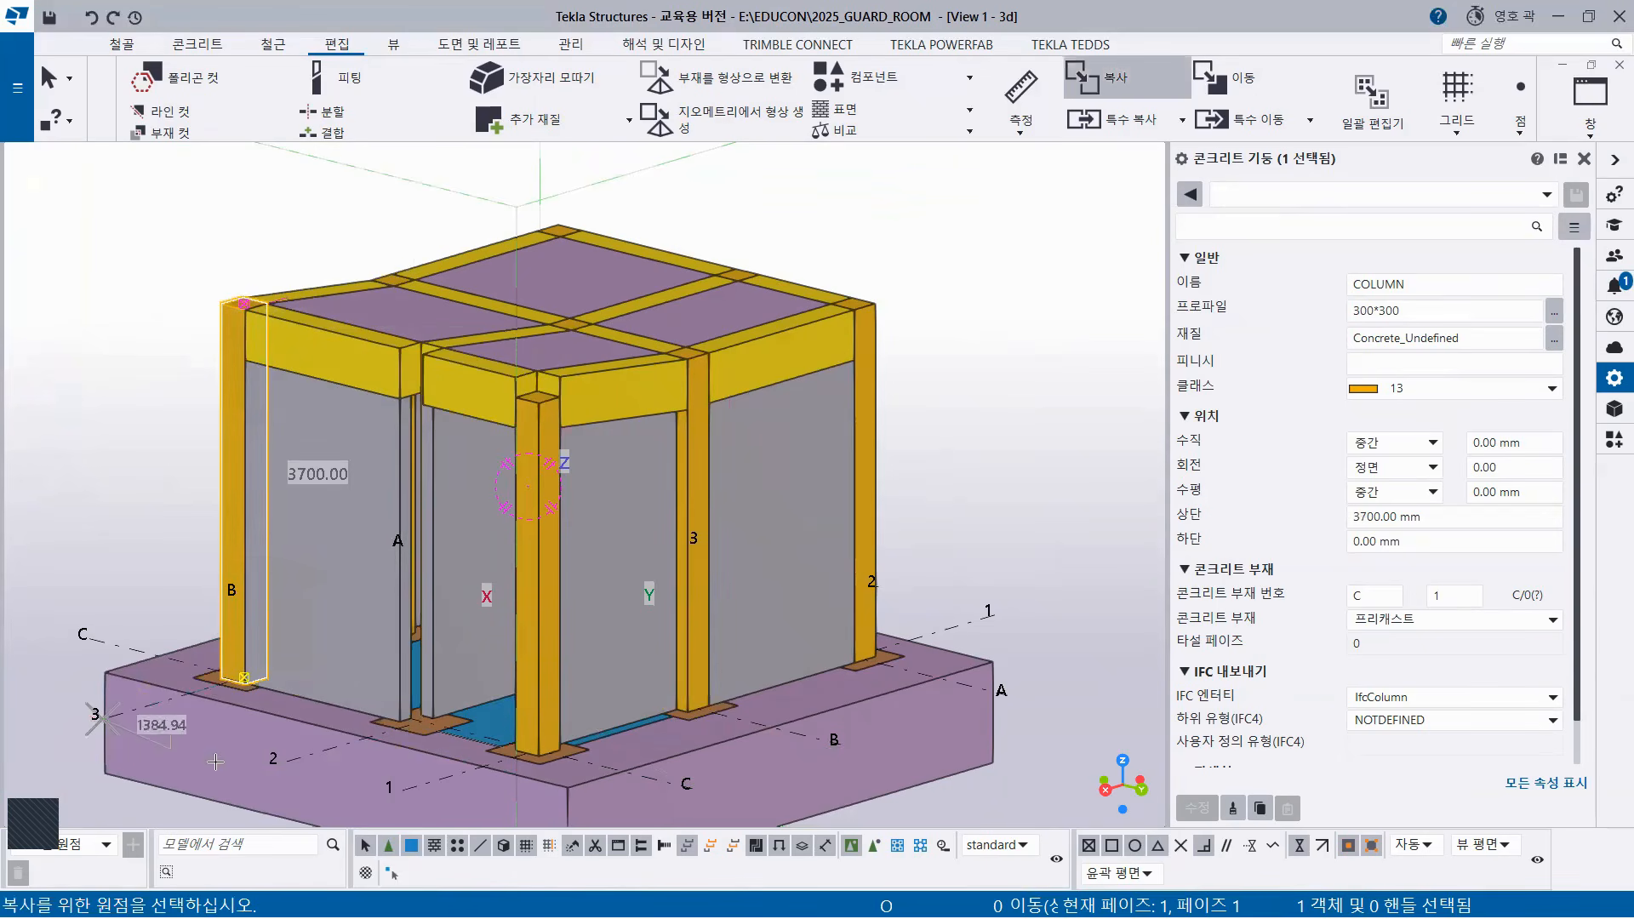
pyautogui.click(280, 761)
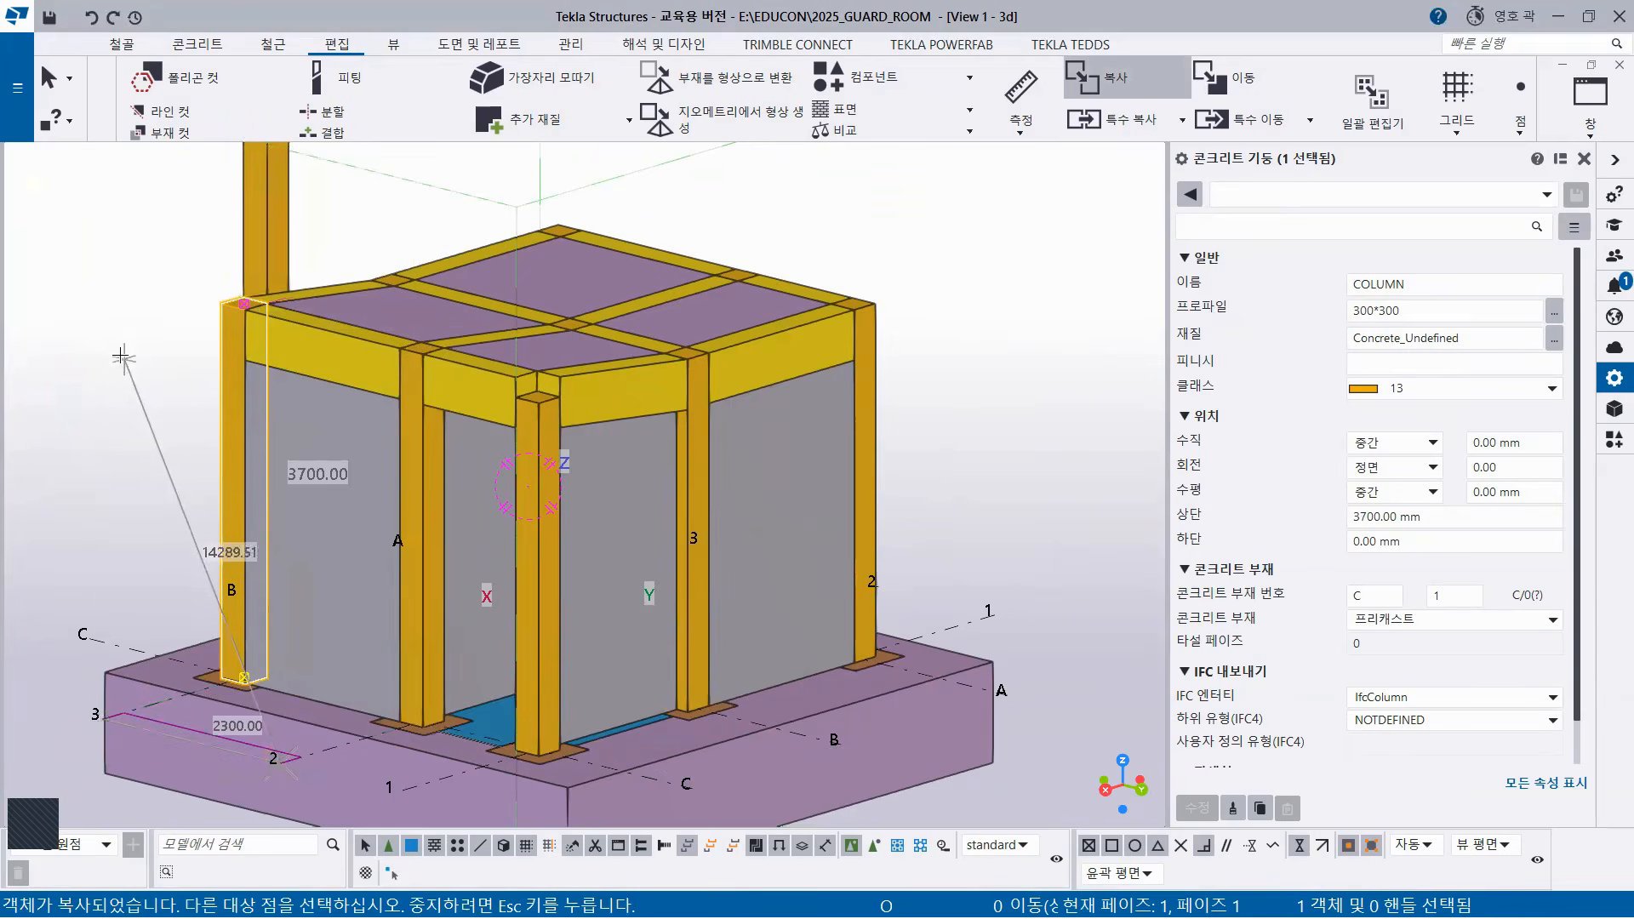
pyautogui.press('Escape')
pyautogui.rightClick(810, 238)
pyautogui.click(849, 247)
pyautogui.rightClick(933, 237)
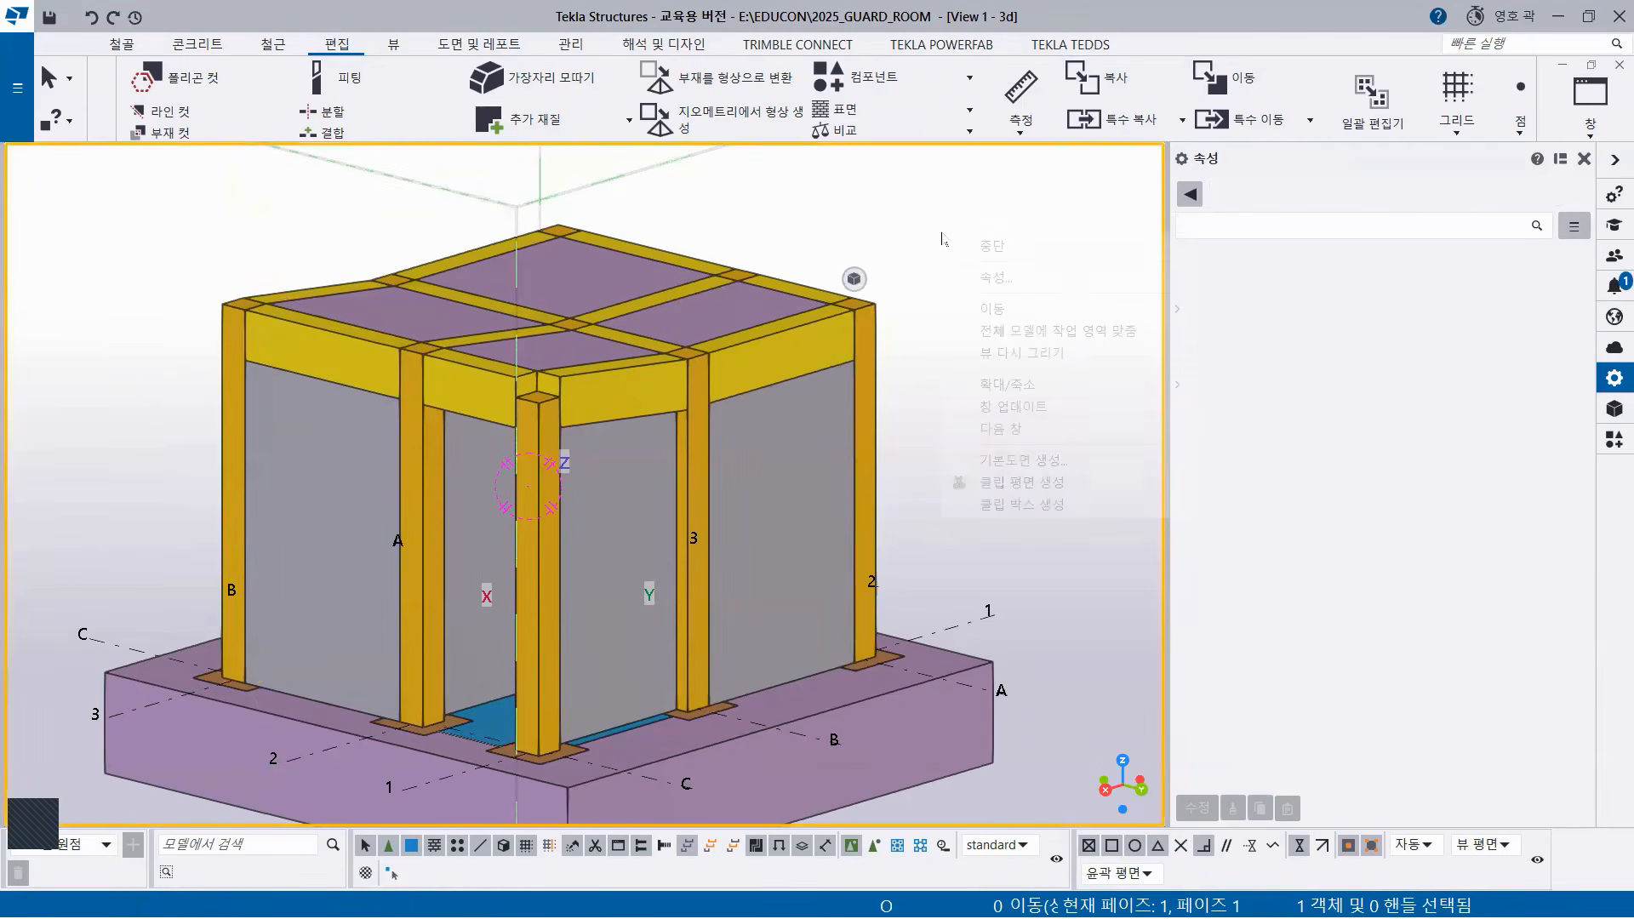
pyautogui.click(1009, 331)
# Delete the 3500 mm high column standing at grids C-1.
pyautogui.scroll(3, 620, 555)
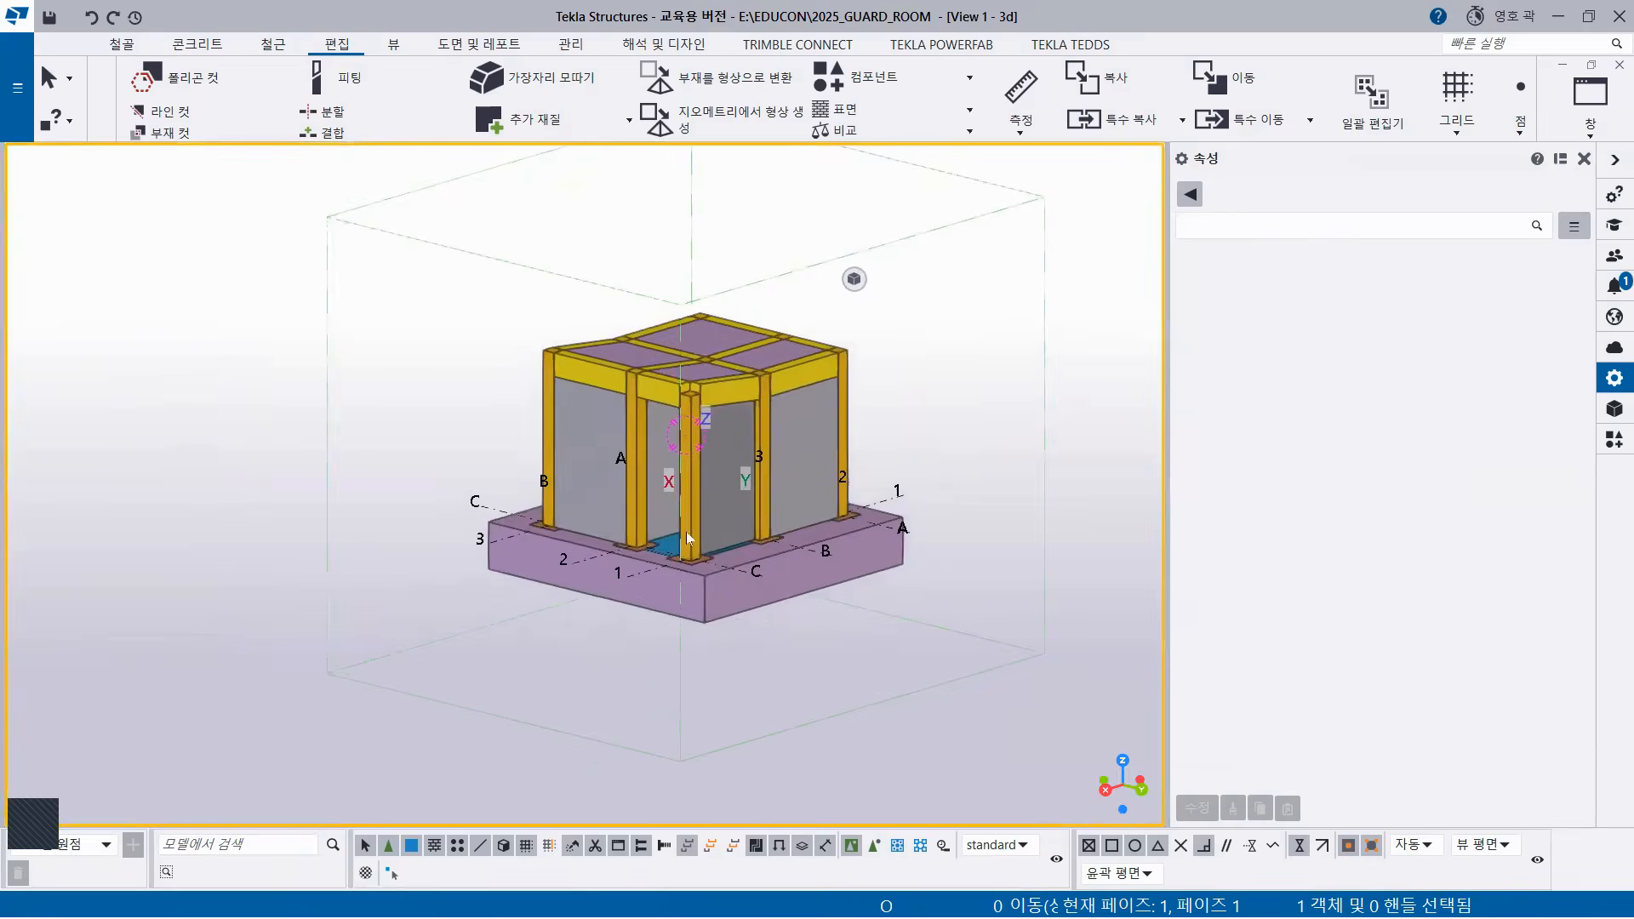
pyautogui.scroll(3, 660, 519)
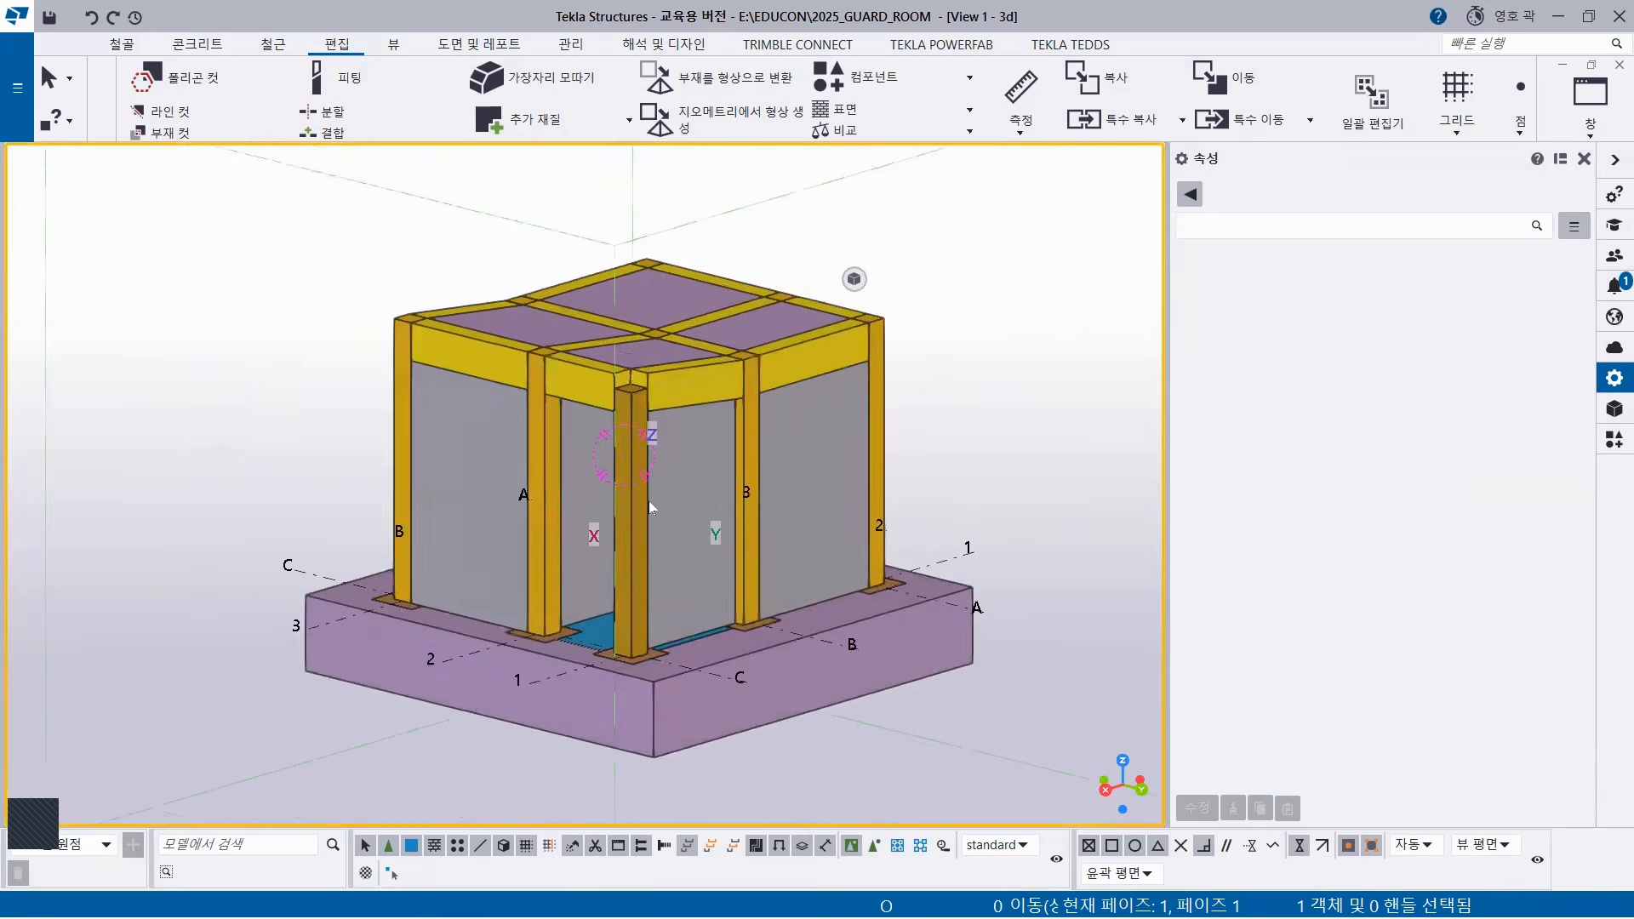
pyautogui.keyDown('ctrl'); pyautogui.moveTo(647, 533); pyautogui.dragTo(802, 468, button='middle'); pyautogui.keyUp('ctrl')
pyautogui.scroll(2, 664, 438)
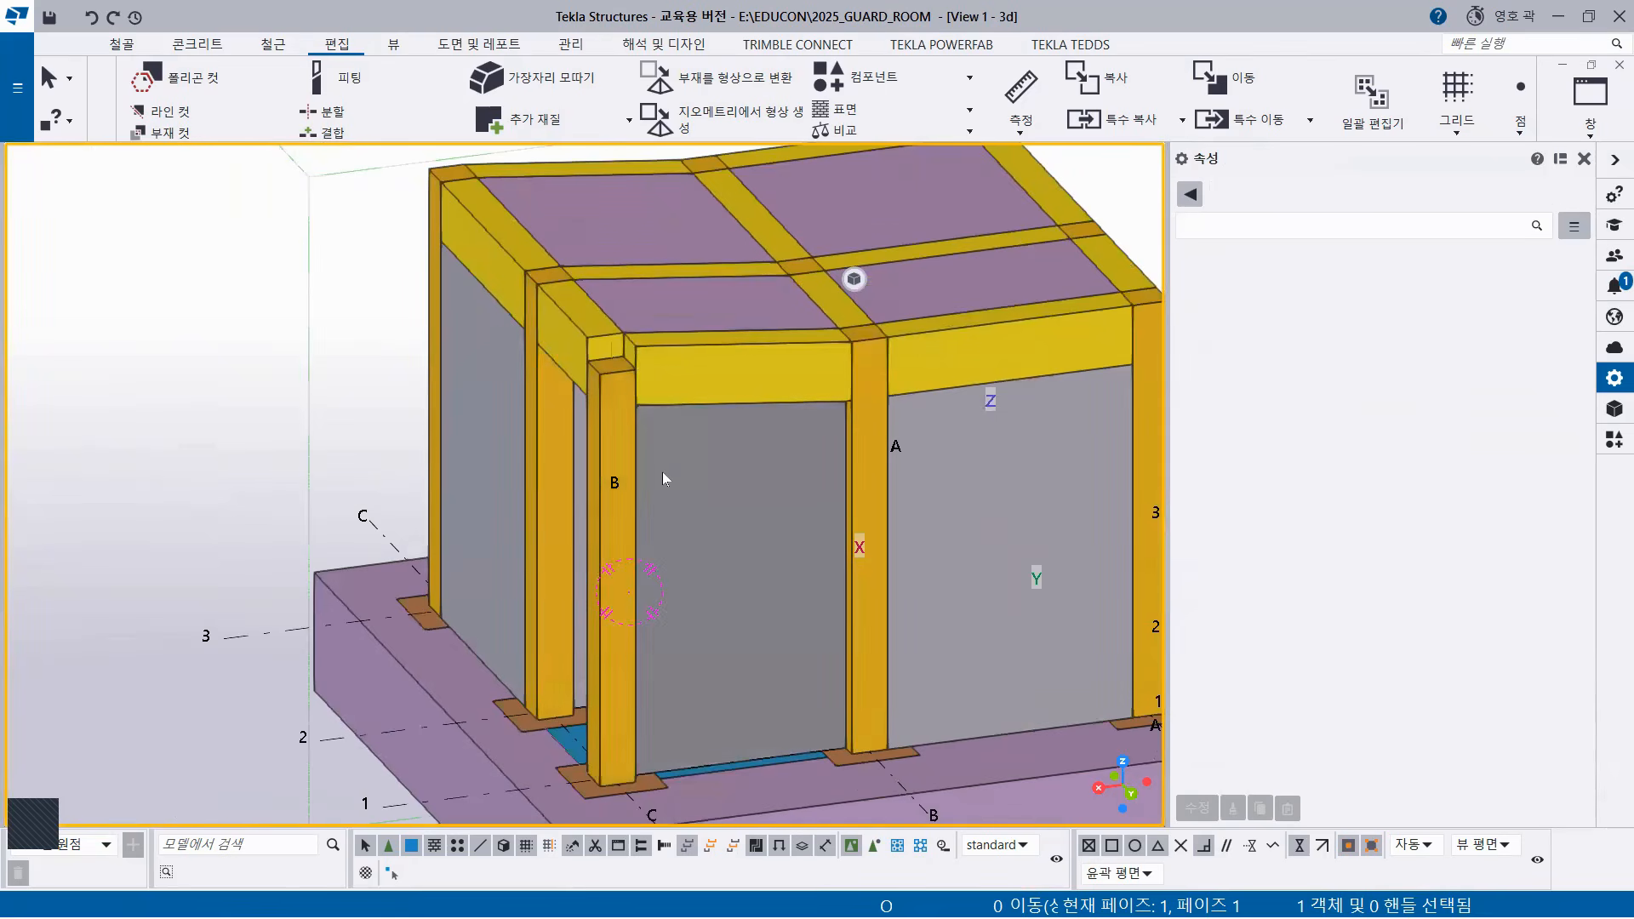
pyautogui.moveTo(688, 512); pyautogui.dragTo(608, 521, button='middle')
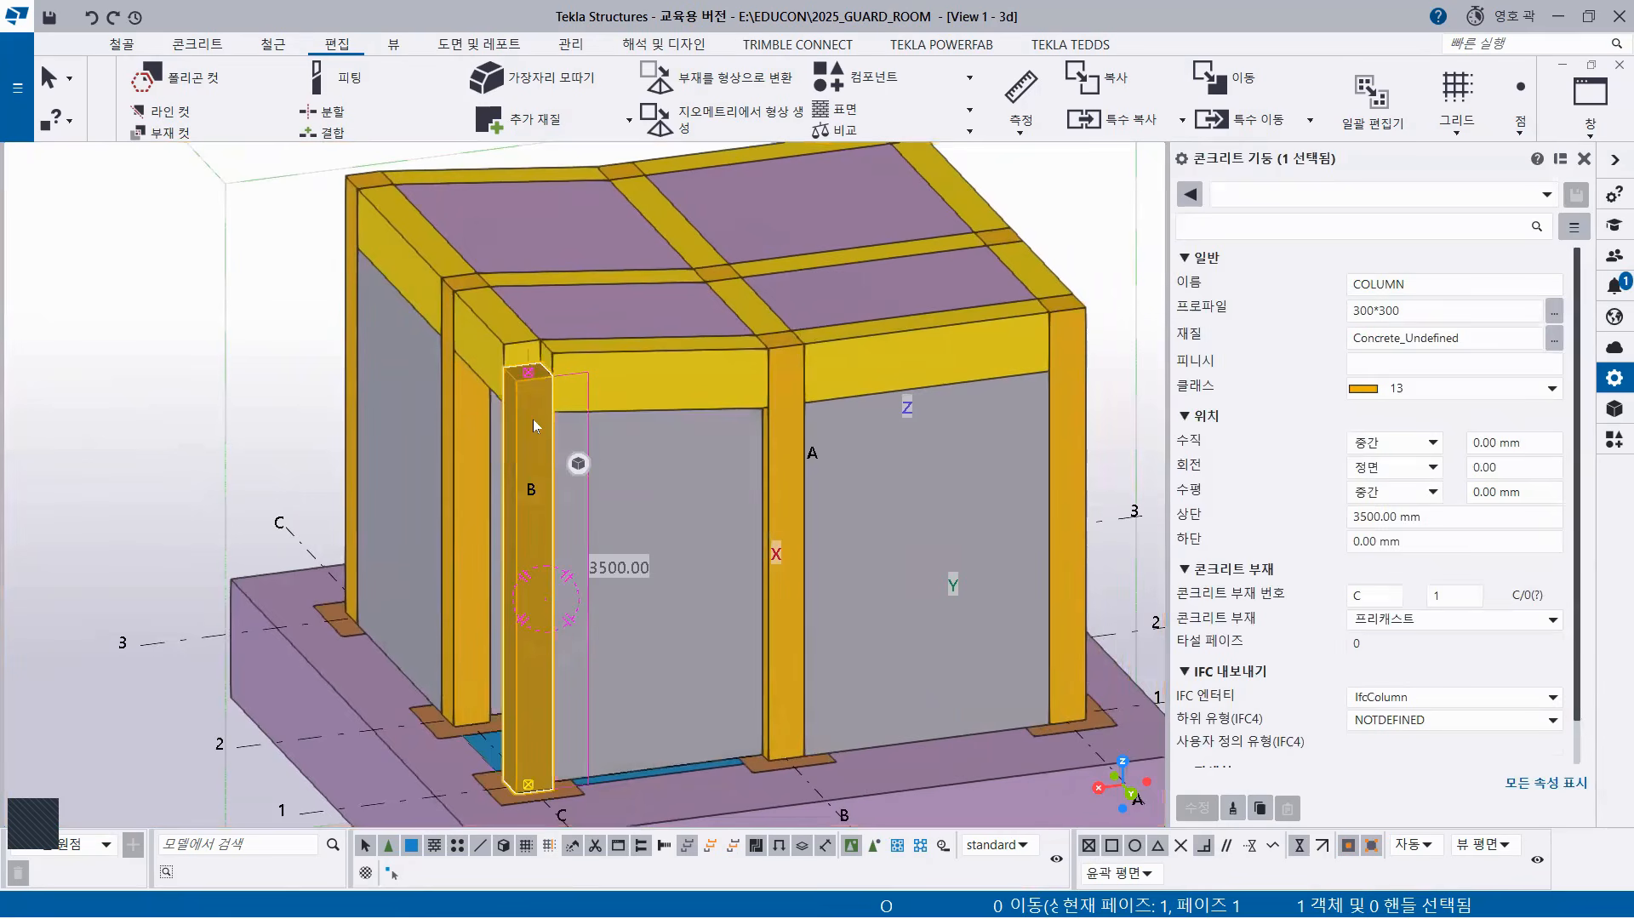
pyautogui.press('Delete')
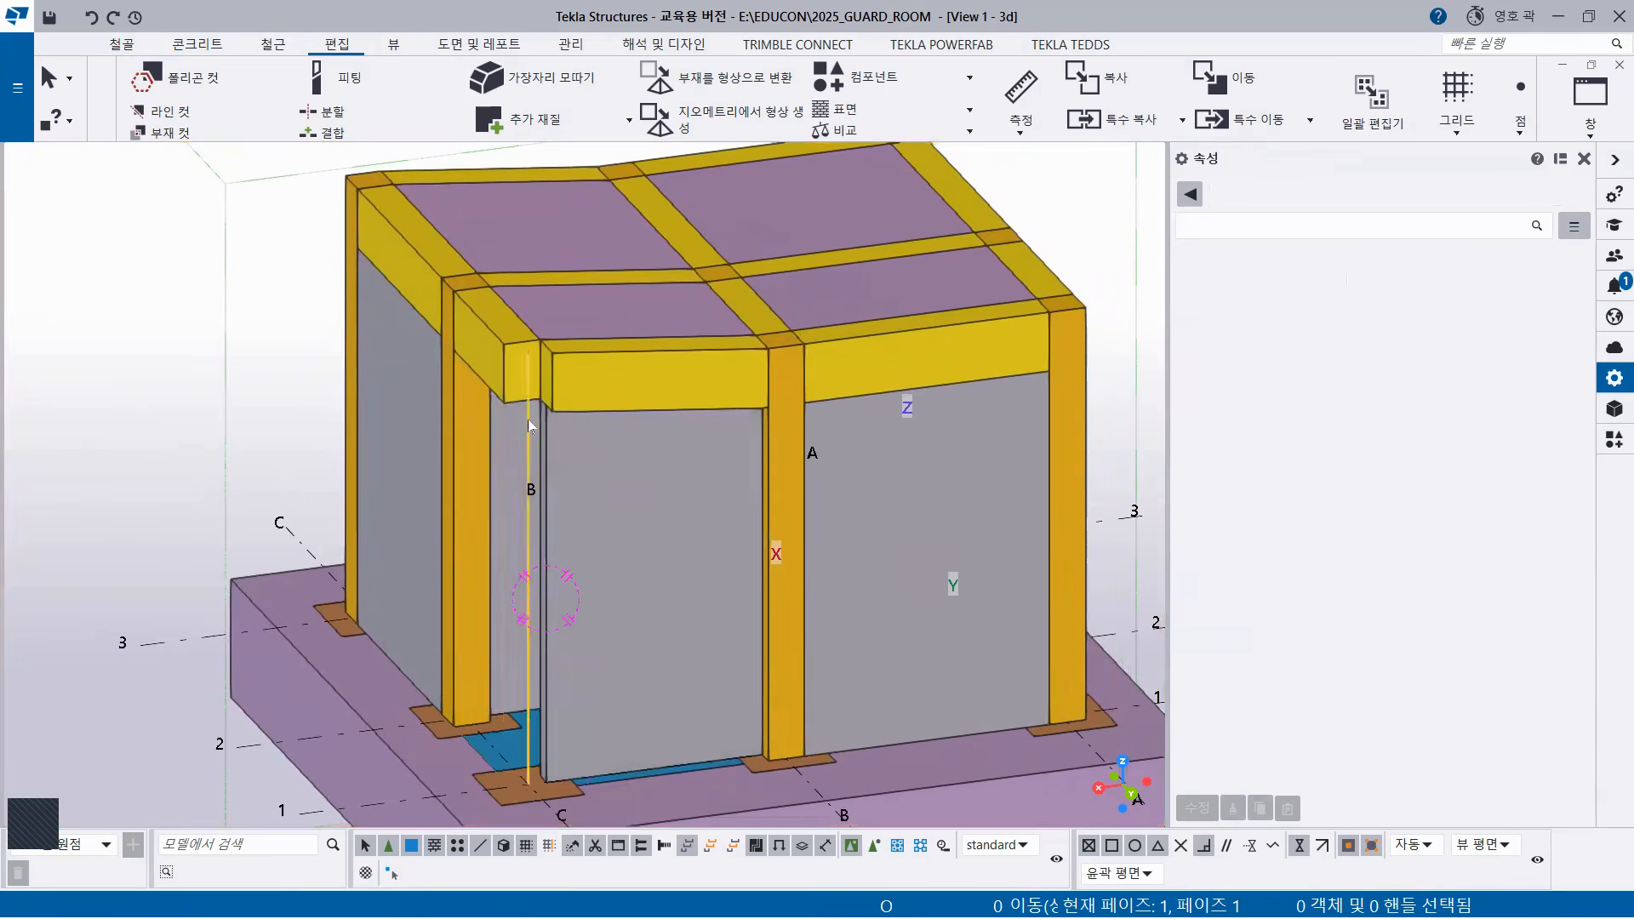
# Copy the 3700 mm high column at grids C-2 to the intersection of grids C and 1.
pyautogui.click(468, 422)
pyautogui.hotkey('ctrl', 'c')
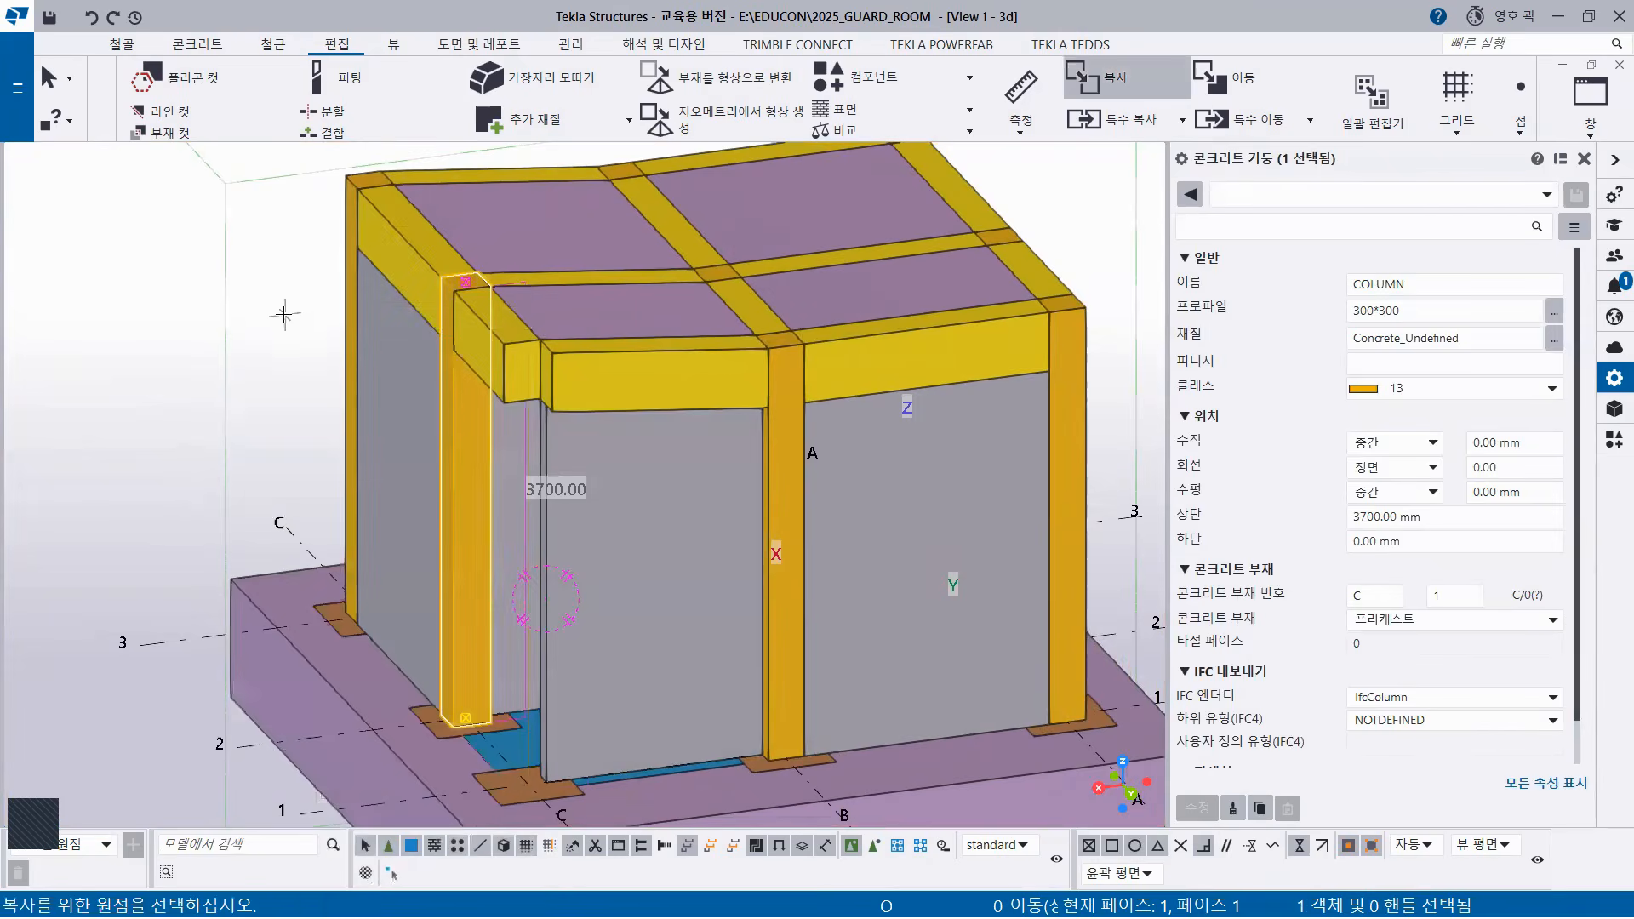
pyautogui.rightClick(284, 309)
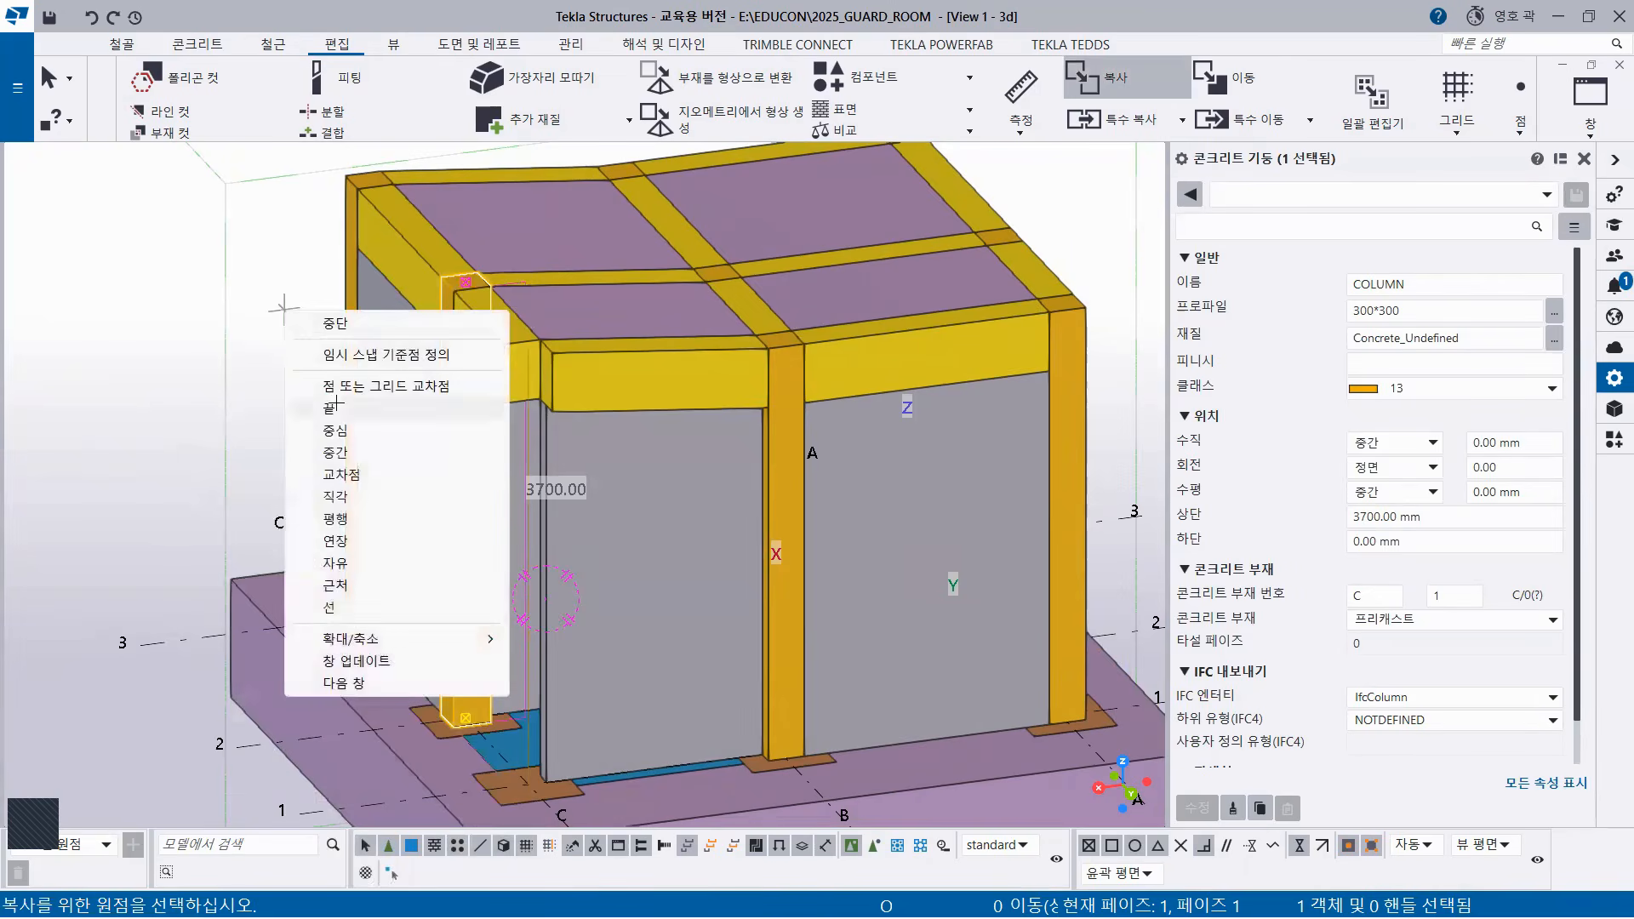
pyautogui.click(327, 323)
pyautogui.rightClick(201, 286)
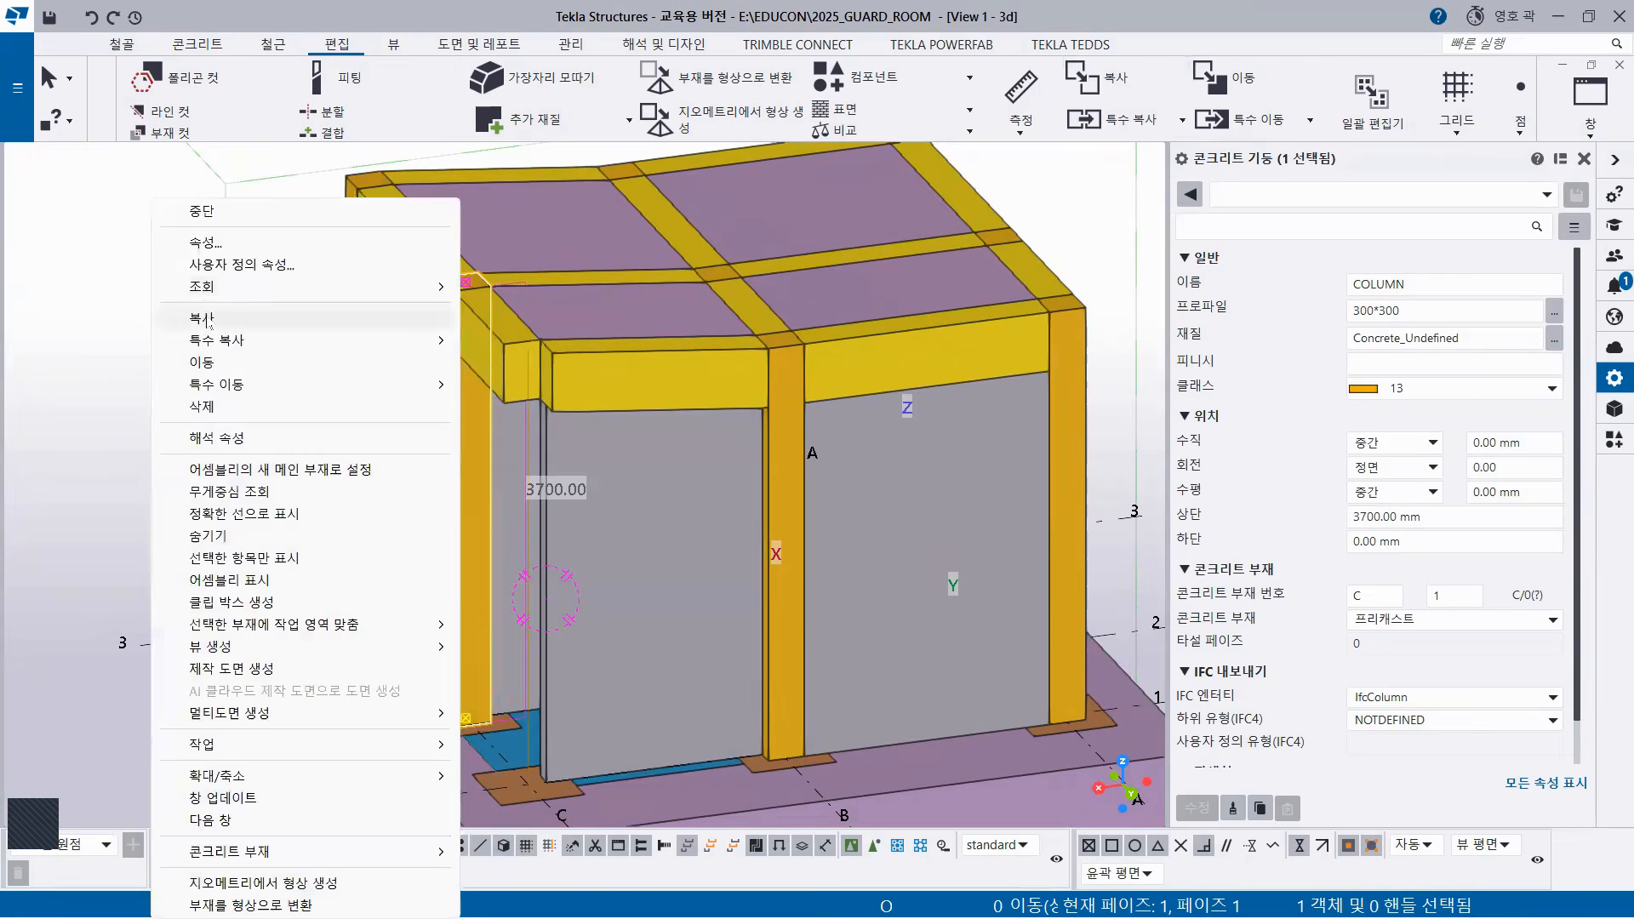
pyautogui.click(205, 320)
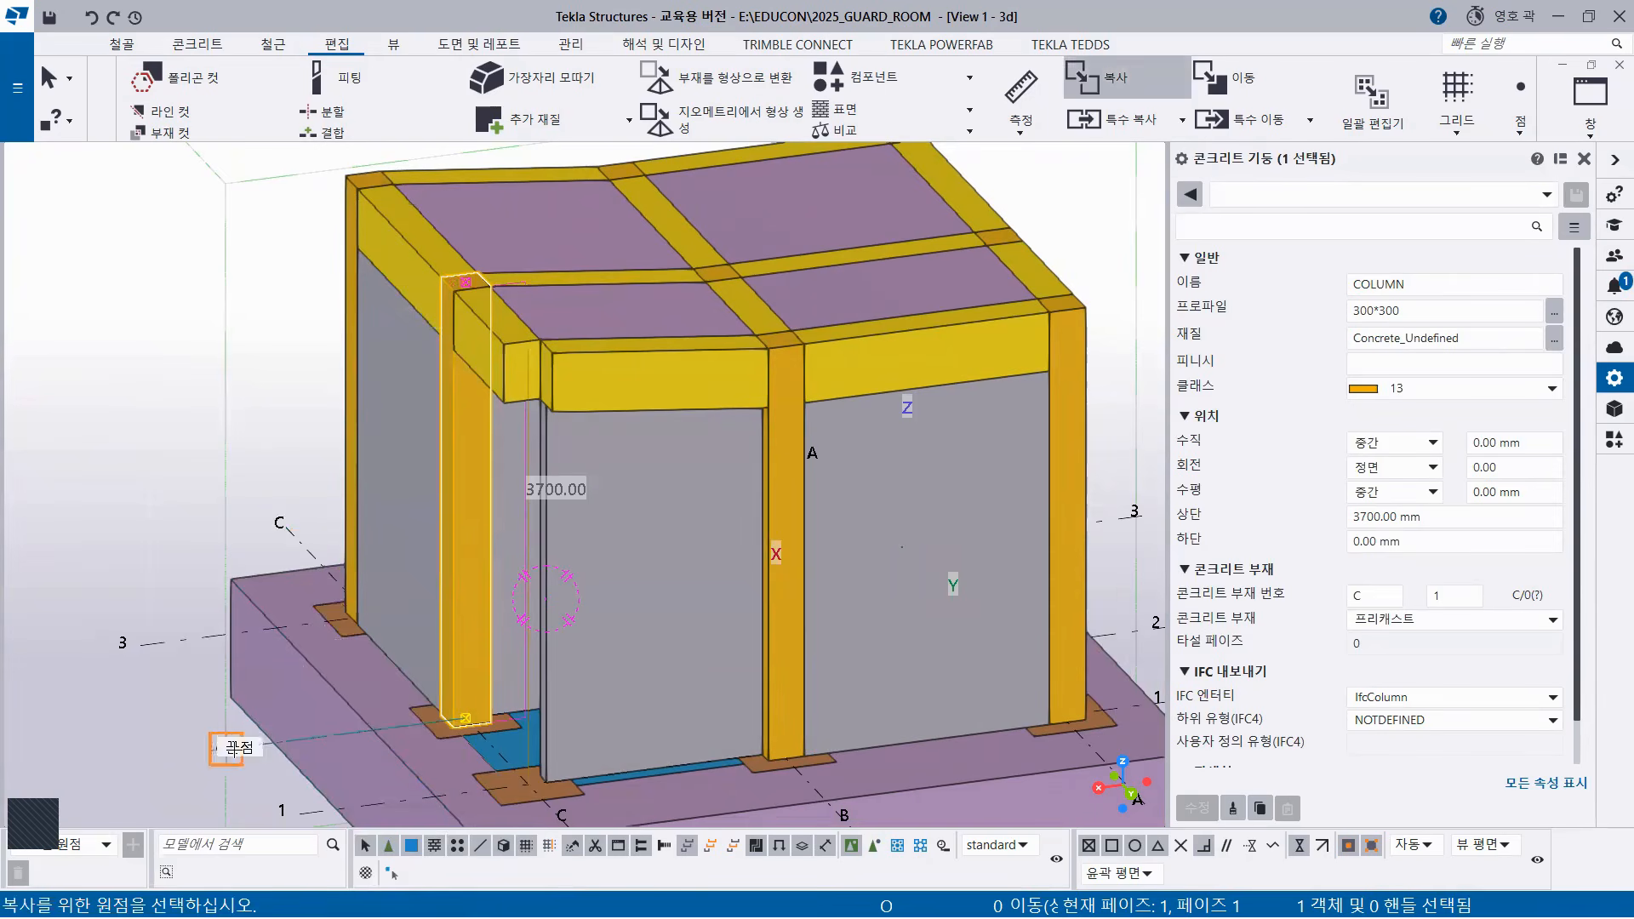
pyautogui.click(234, 754)
pyautogui.moveTo(234, 753); pyautogui.dragTo(294, 420, button='middle')
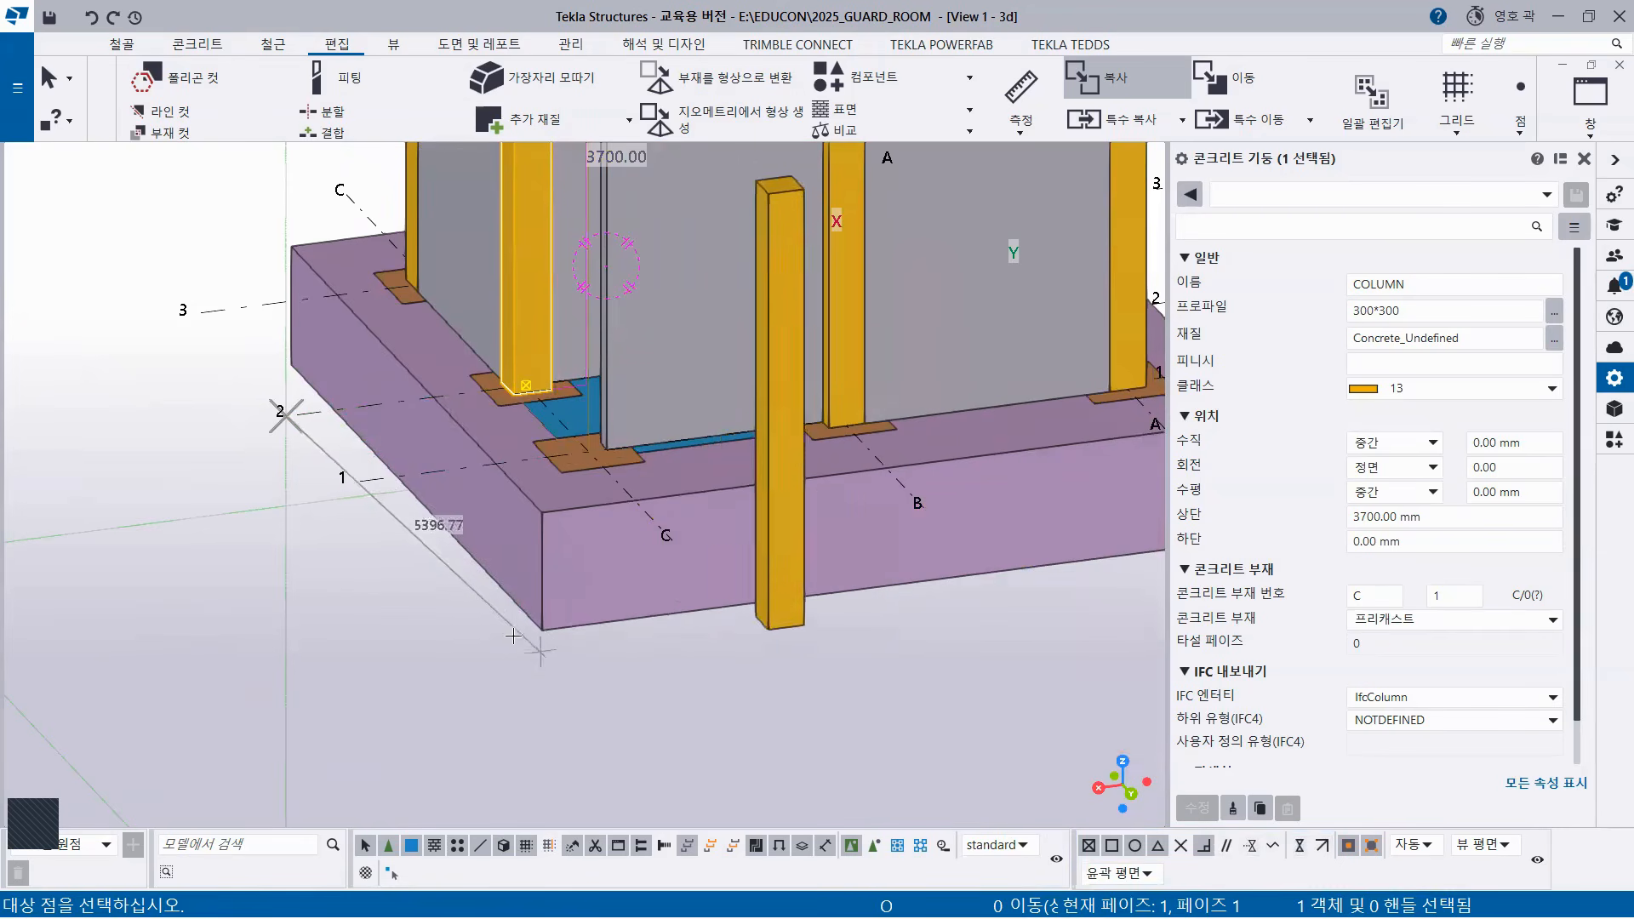
pyautogui.click(356, 479)
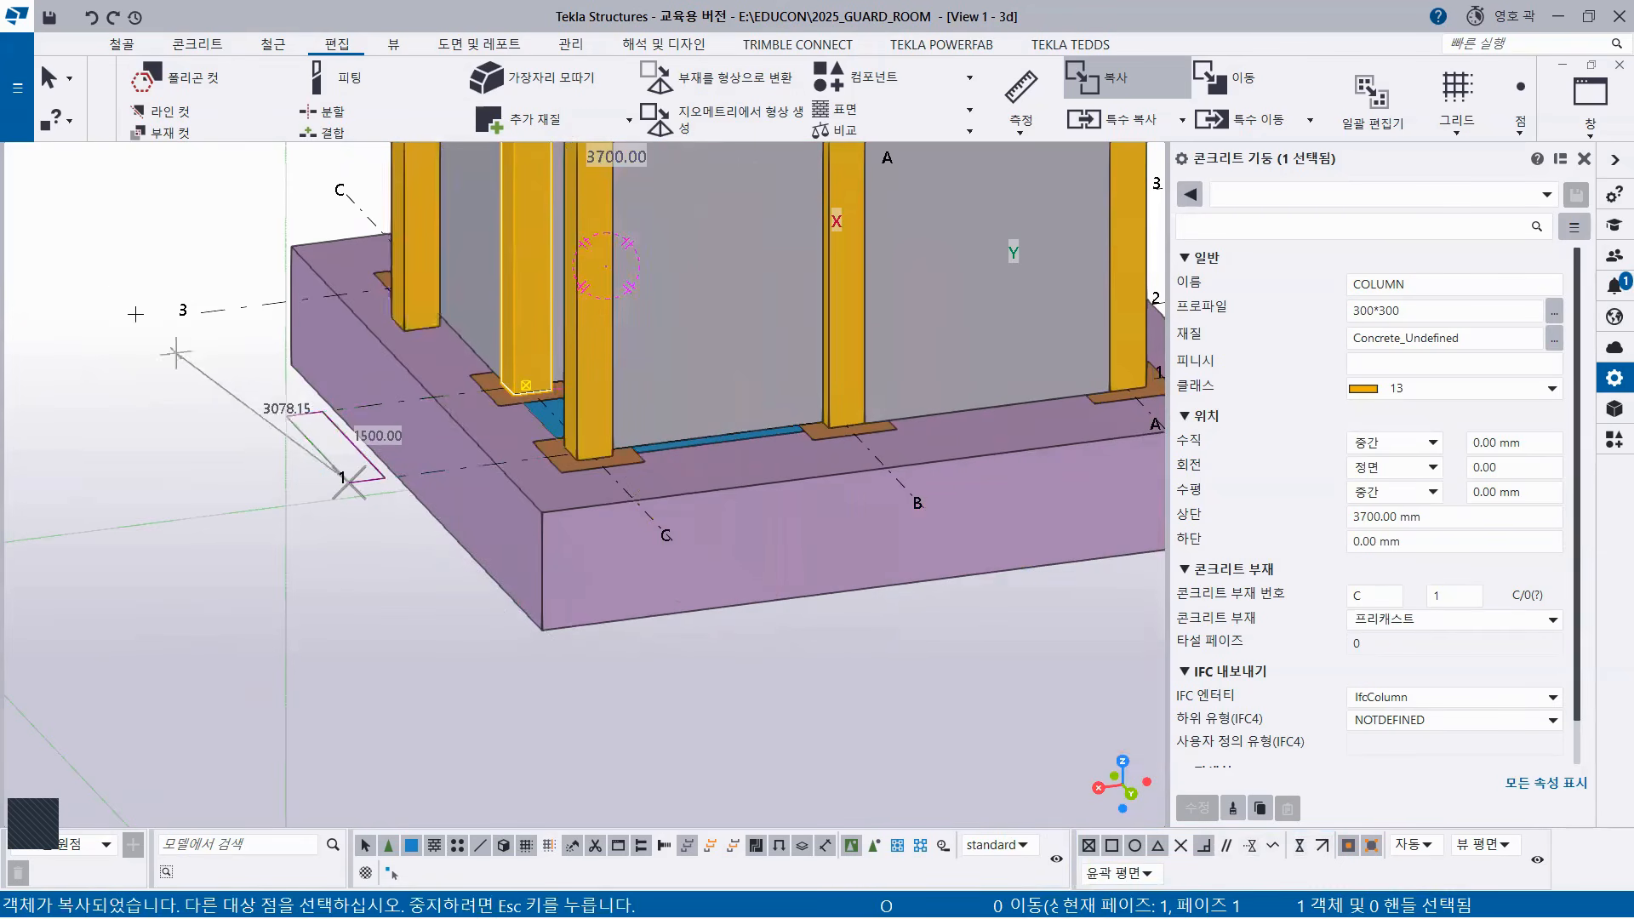
pyautogui.rightClick(124, 285)
pyautogui.click(171, 300)
pyautogui.scroll(-2, 657, 471)
pyautogui.moveTo(673, 619); pyautogui.dragTo(550, 850, button='middle')
pyautogui.click(943, 414)
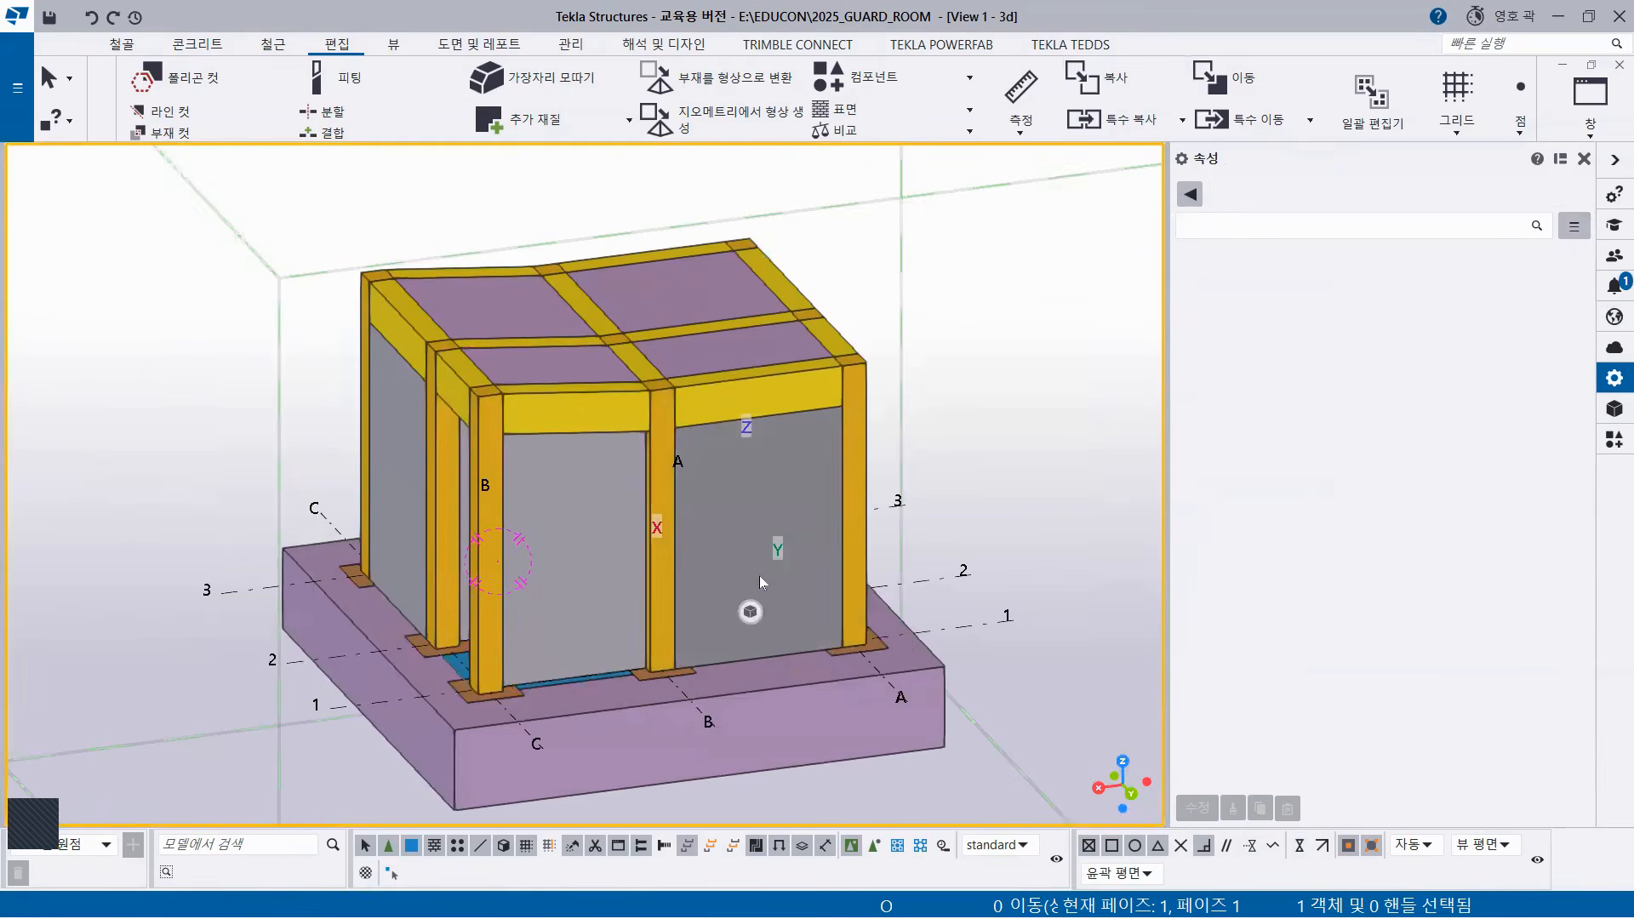
# Switch to the GRID 3 view and fit its work area to the entire model.
pyautogui.moveTo(759, 576)
pyautogui.keyDown('ctrl'); pyautogui.mouseDown(button='middle')
pyautogui.moveTo(583, 539)
pyautogui.moveTo(542, 559)
pyautogui.moveTo(530, 584)
pyautogui.moveTo(560, 702)
pyautogui.mouseUp(button='middle'); pyautogui.keyUp('ctrl')
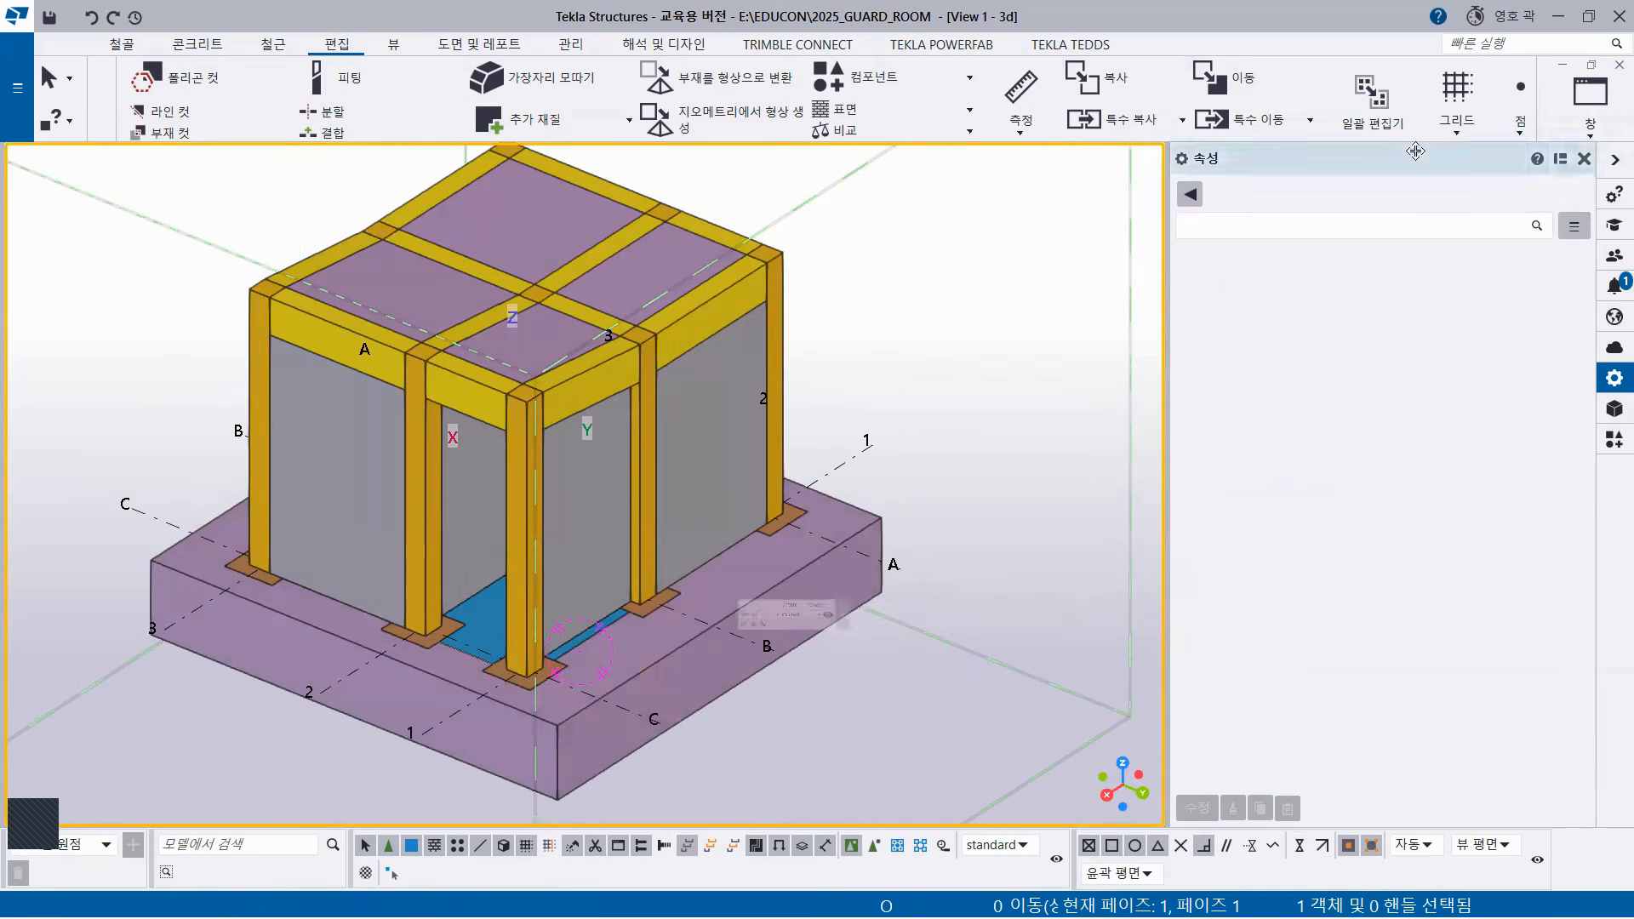
pyautogui.click(1590, 135)
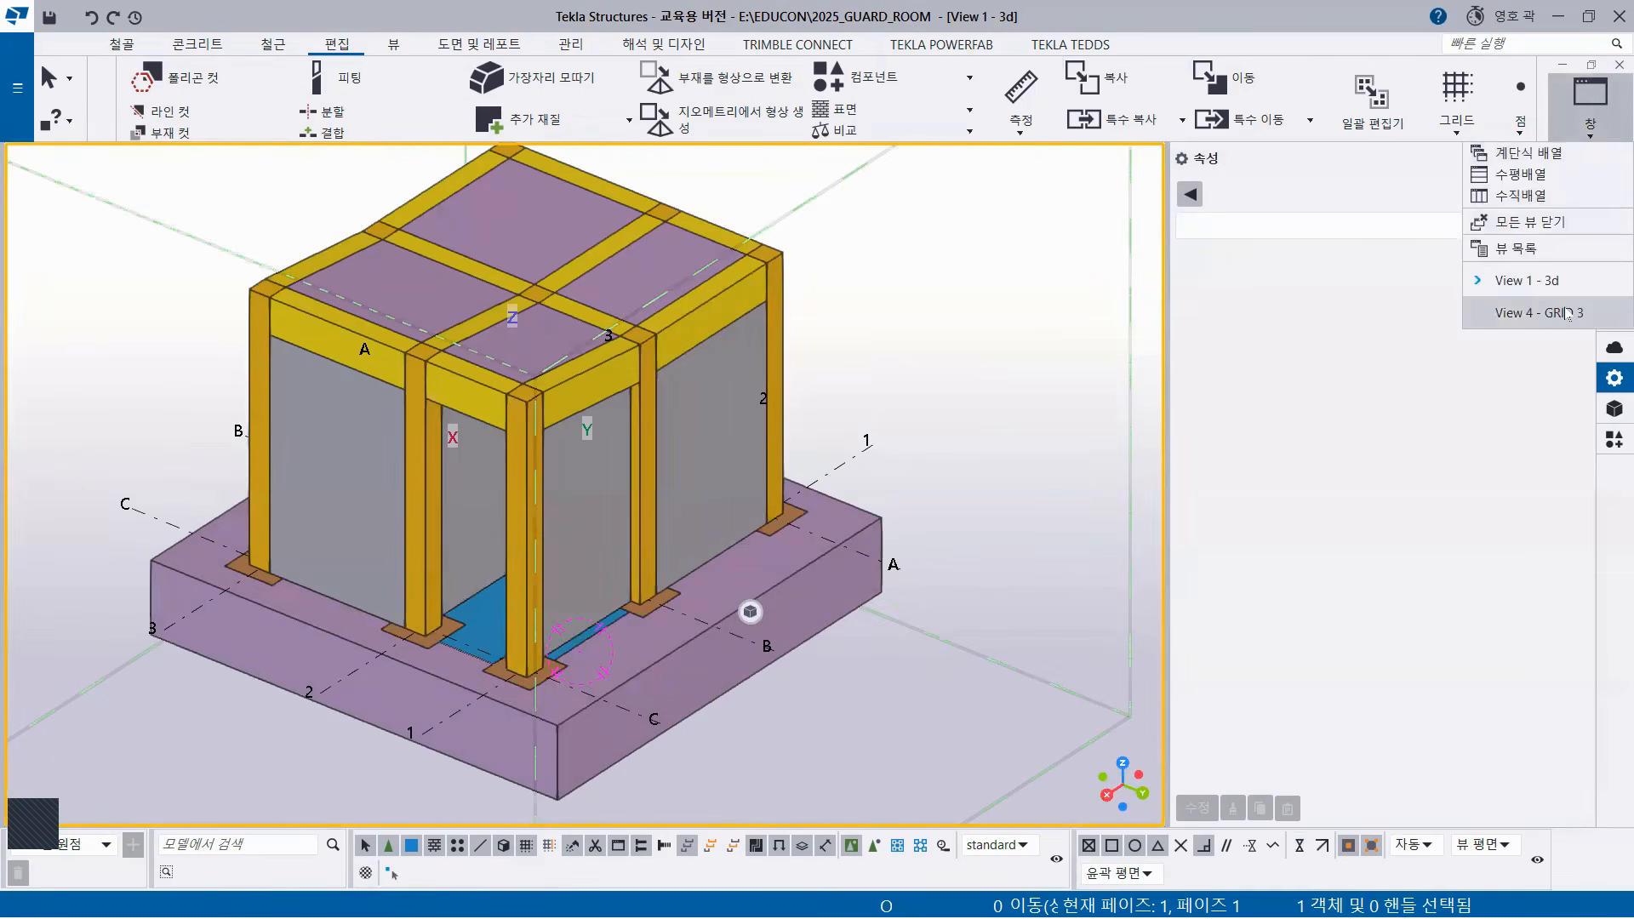
pyautogui.click(1503, 313)
pyautogui.scroll(-5, 584, 555)
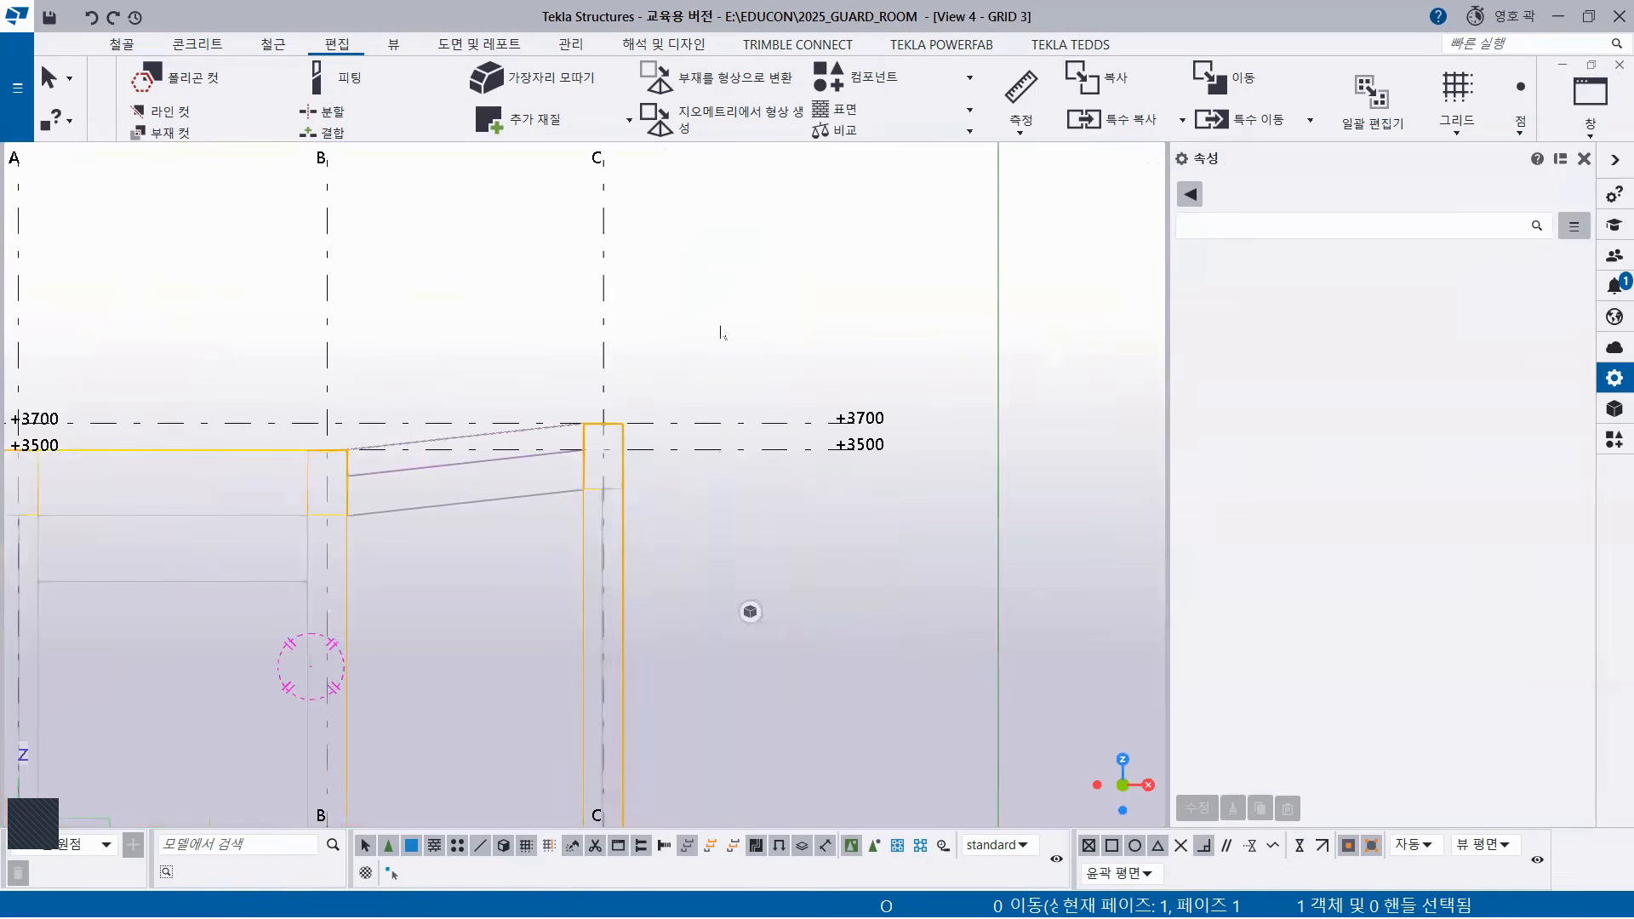
pyautogui.rightClick(686, 303)
pyautogui.click(796, 396)
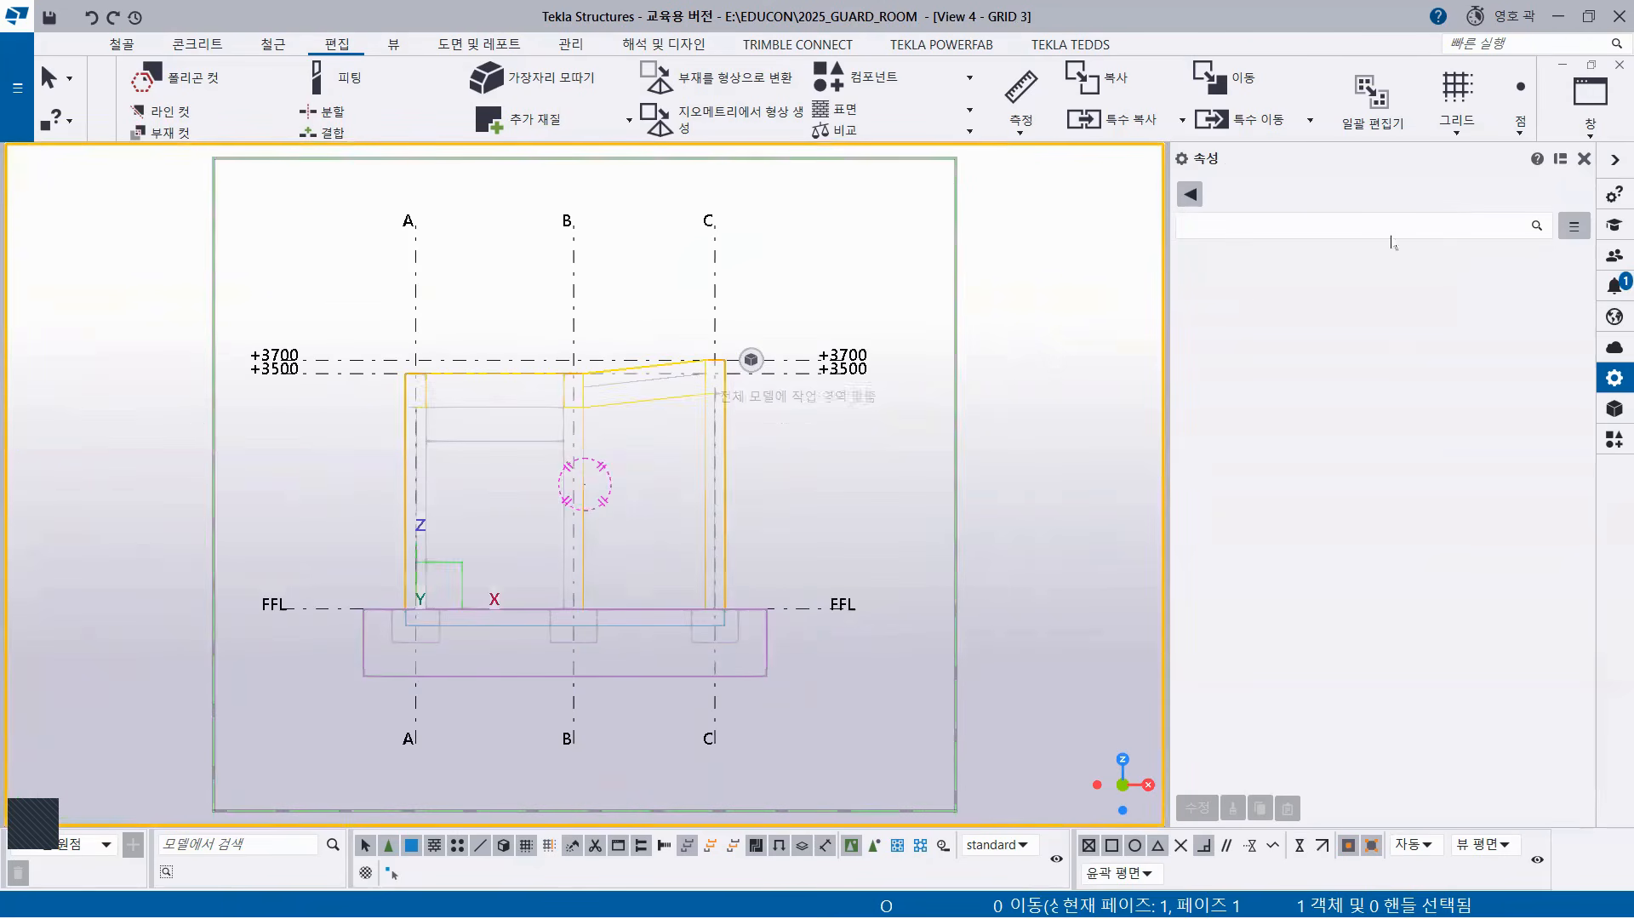
# Return to the 3d view and examine the guard room's columns, beams, walls and roof slabs from several sides.
pyautogui.click(1590, 135)
pyautogui.click(1503, 284)
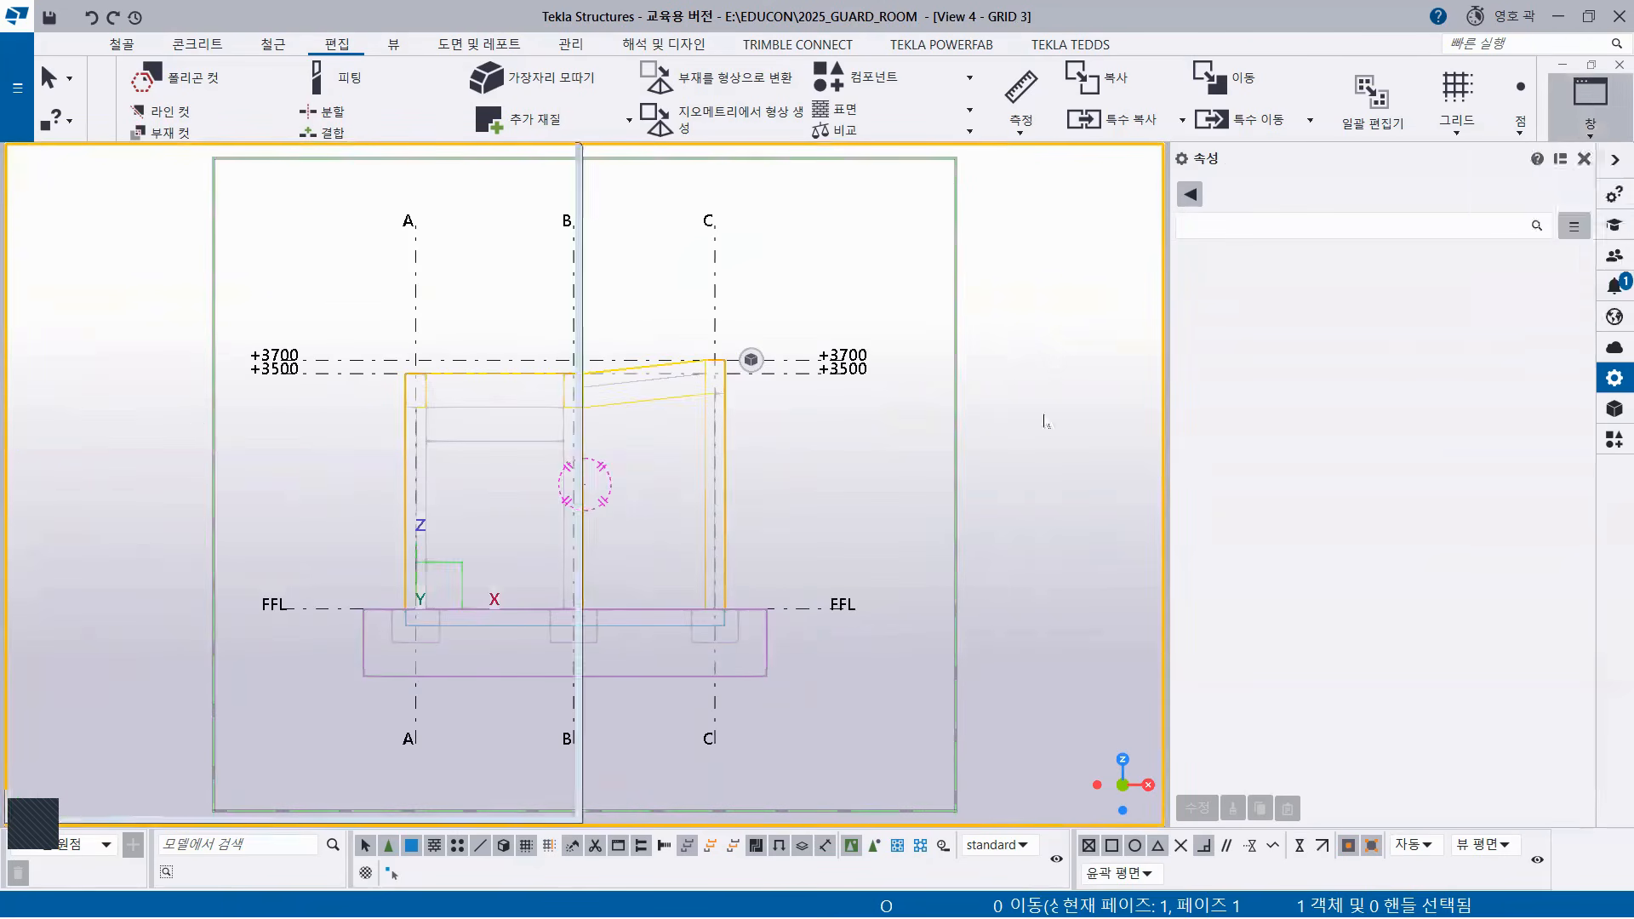
pyautogui.scroll(1, 620, 562)
pyautogui.moveTo(734, 602); pyautogui.dragTo(856, 675, button='middle')
pyautogui.scroll(3, 743, 616)
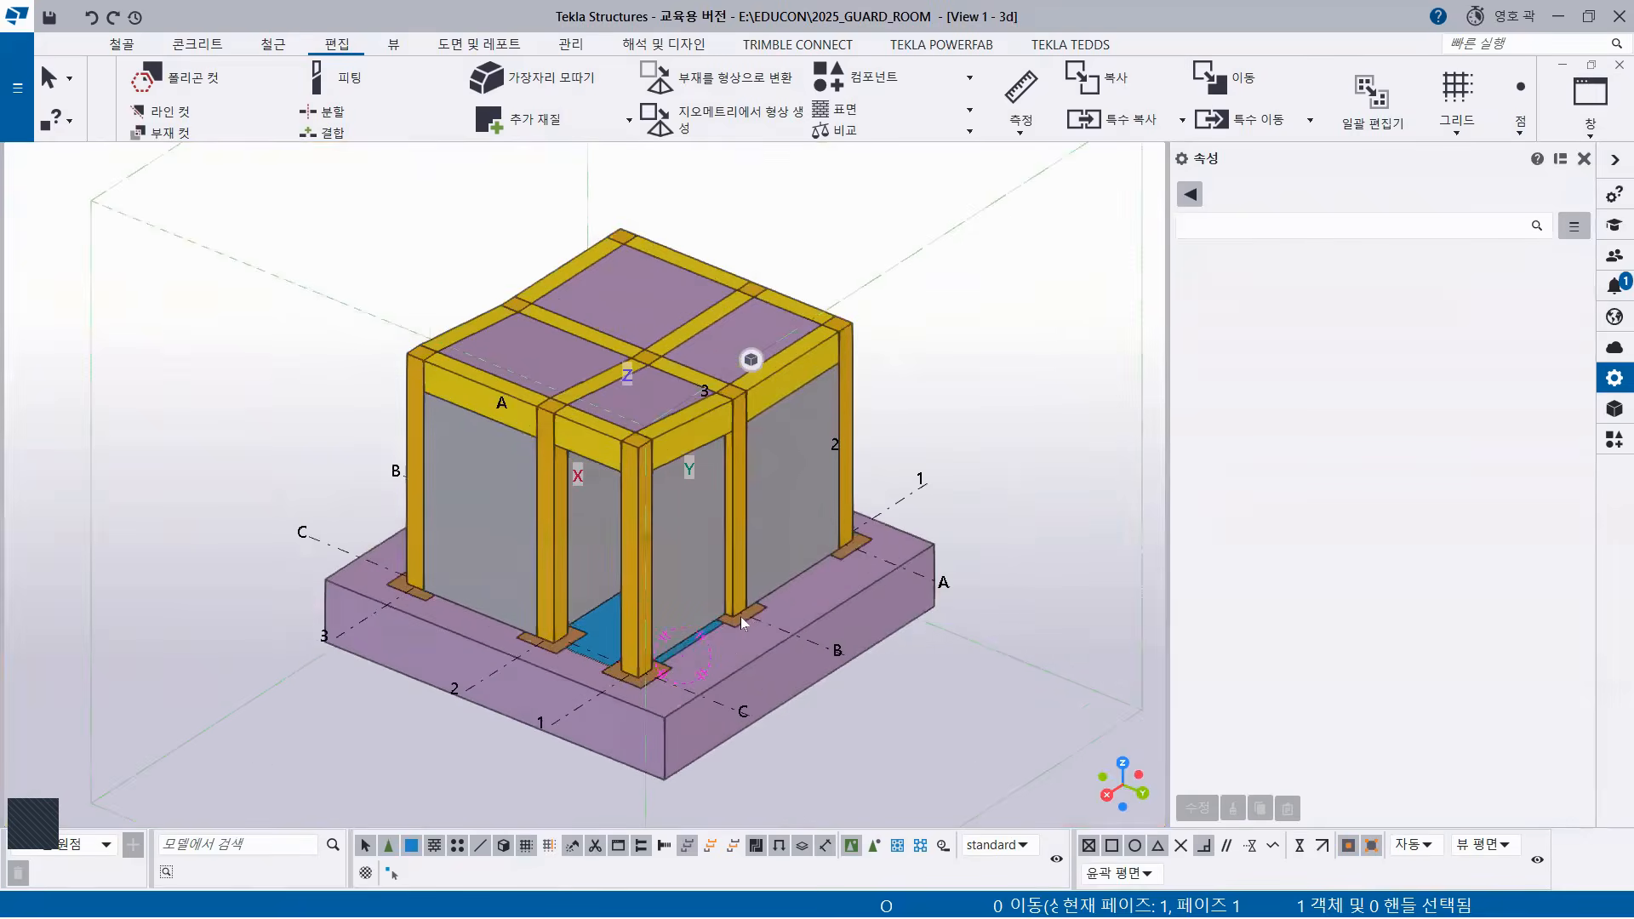
pyautogui.scroll(2, 740, 616)
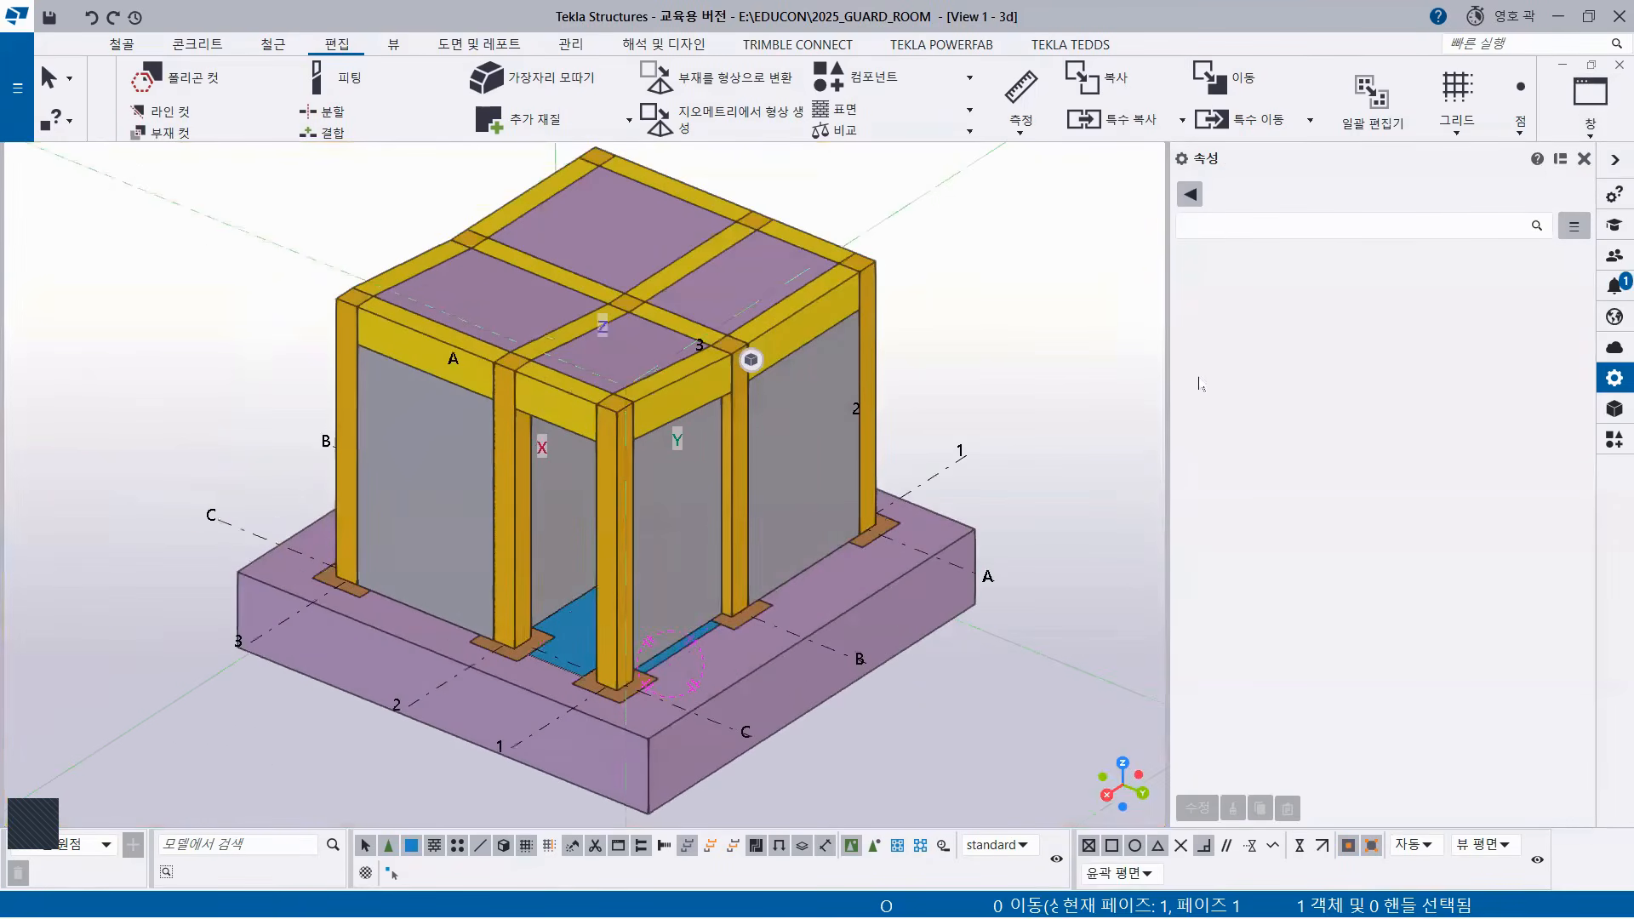
pyautogui.click(1588, 128)
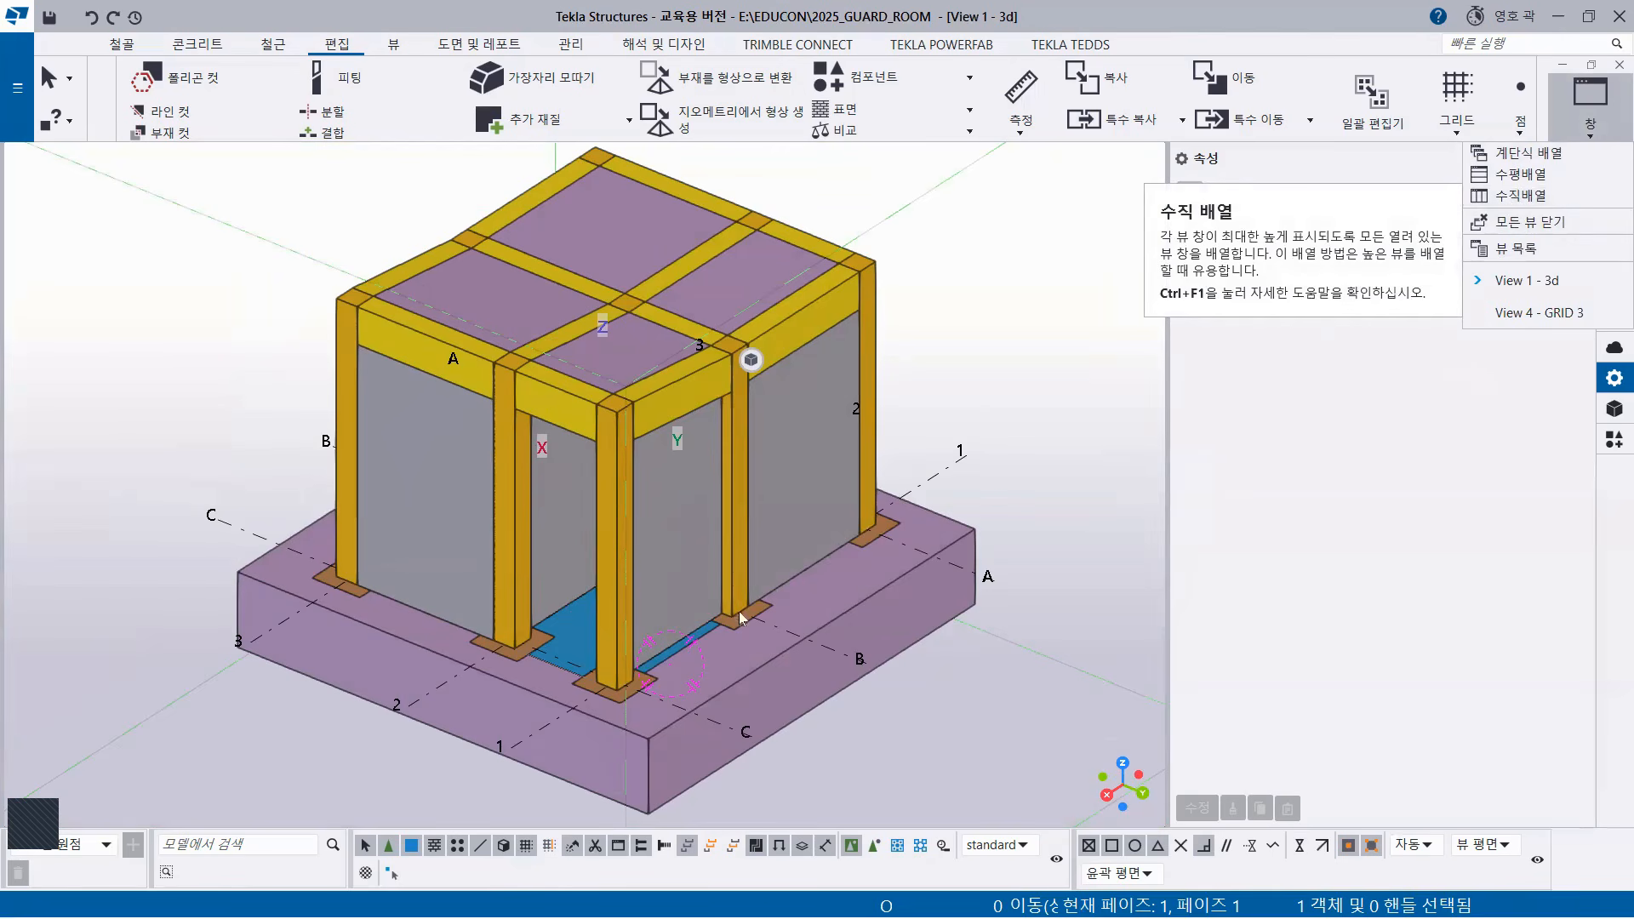
pyautogui.click(958, 367)
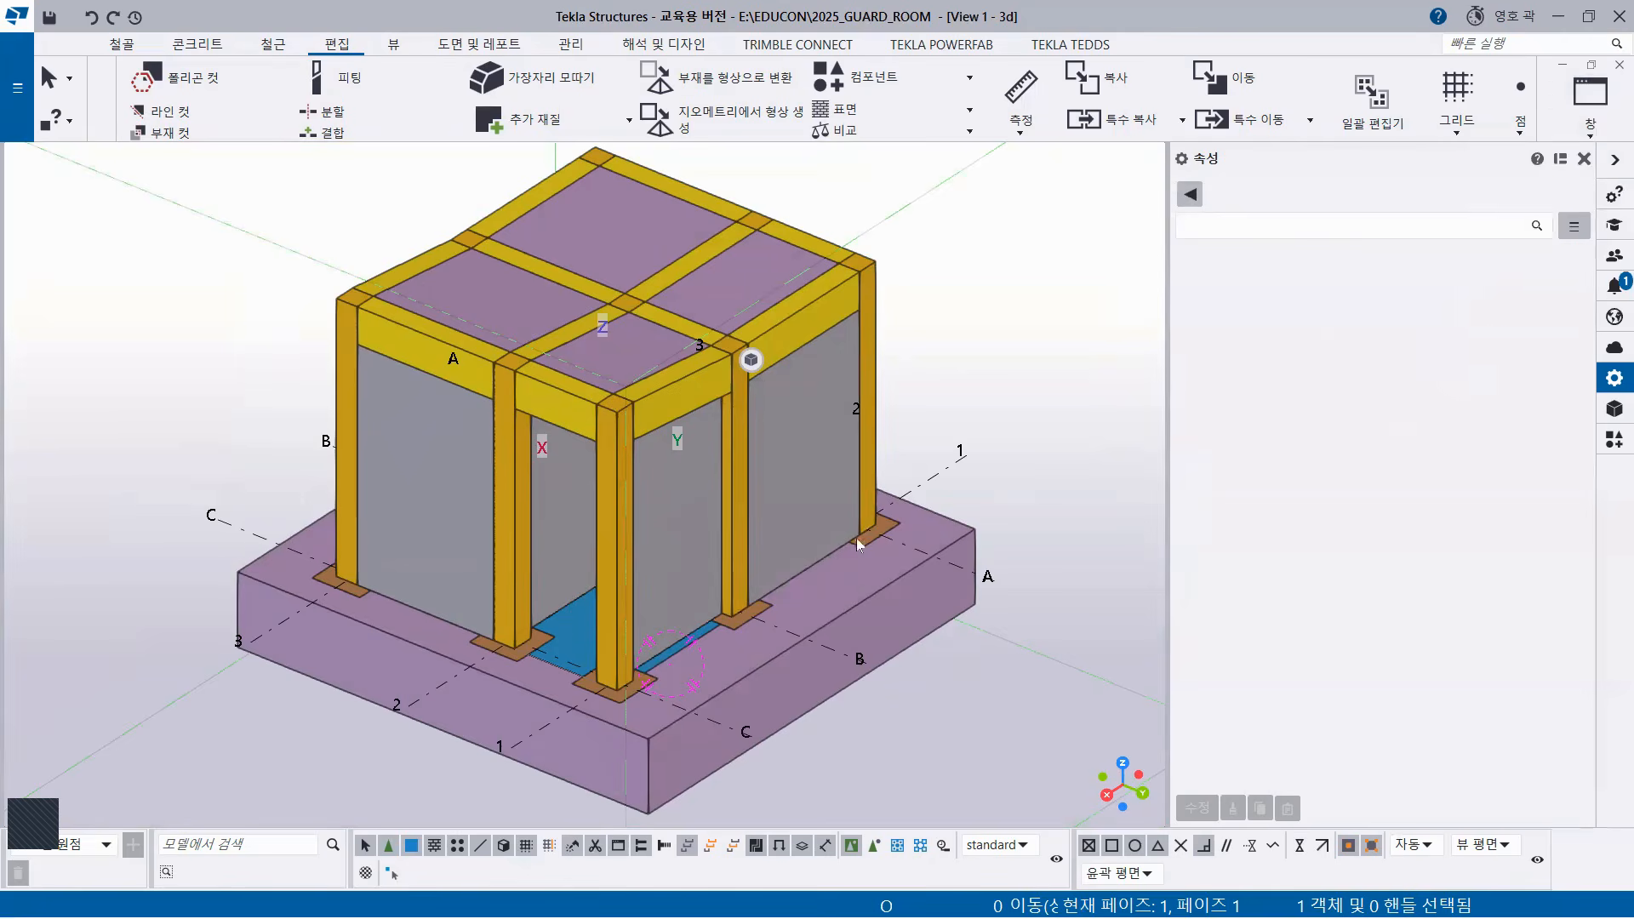
pyautogui.scroll(-4, 779, 638)
pyautogui.keyDown('ctrl'); pyautogui.moveTo(778, 640); pyautogui.dragTo(518, 614, button='middle'); pyautogui.keyUp('ctrl')
pyautogui.keyDown('ctrl'); pyautogui.moveTo(664, 559); pyautogui.dragTo(330, 722, button='middle'); pyautogui.keyUp('ctrl')
pyautogui.moveTo(588, 663)
pyautogui.keyDown('ctrl'); pyautogui.mouseDown(button='middle')
pyautogui.moveTo(562, 648)
pyautogui.moveTo(552, 574)
pyautogui.moveTo(574, 663)
pyautogui.moveTo(682, 573)
pyautogui.moveTo(675, 549)
pyautogui.moveTo(661, 673)
pyautogui.moveTo(846, 667)
pyautogui.moveTo(529, 676)
pyautogui.moveTo(472, 662)
pyautogui.moveTo(582, 654)
pyautogui.moveTo(780, 554)
pyautogui.moveTo(708, 577)
pyautogui.mouseUp(button='middle'); pyautogui.keyUp('ctrl')
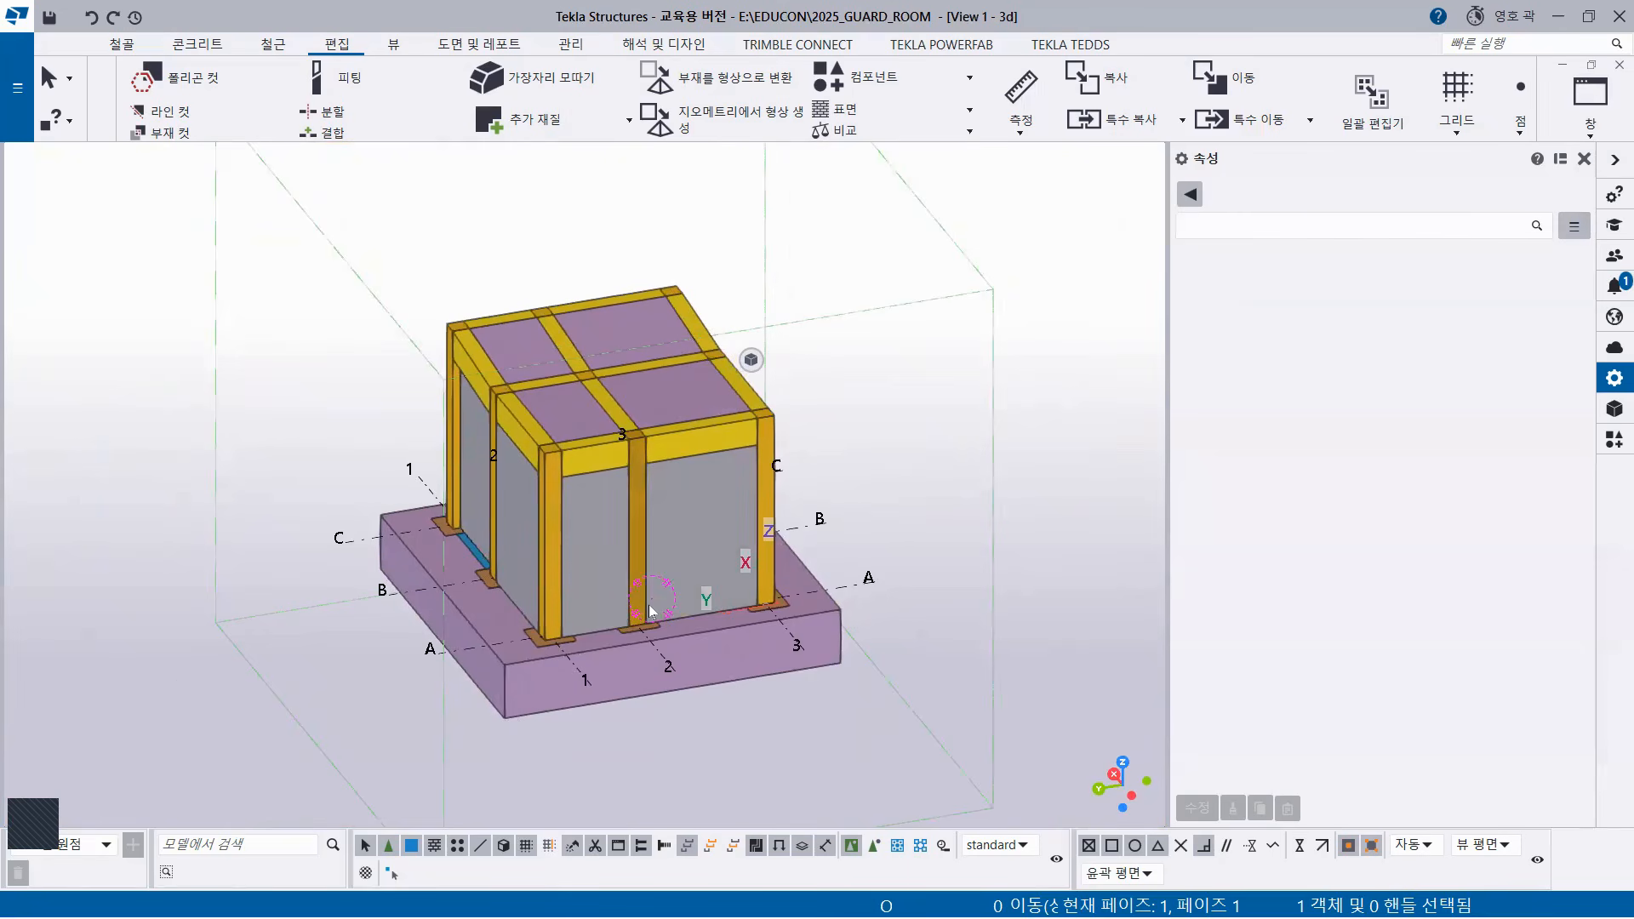